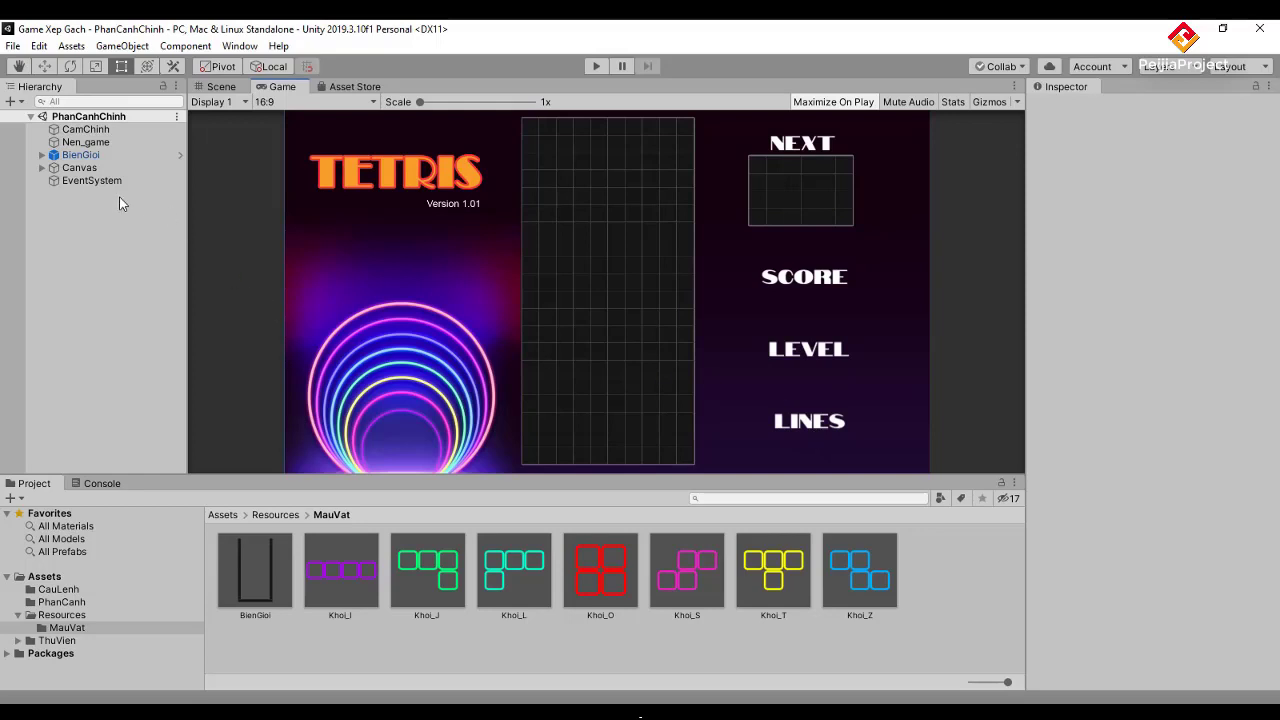
- Expand Canvas and inspect the LINES and SCORE Text objects, ending with SCORE selected
{"action": "left_click", "coordinate": [41, 168]}
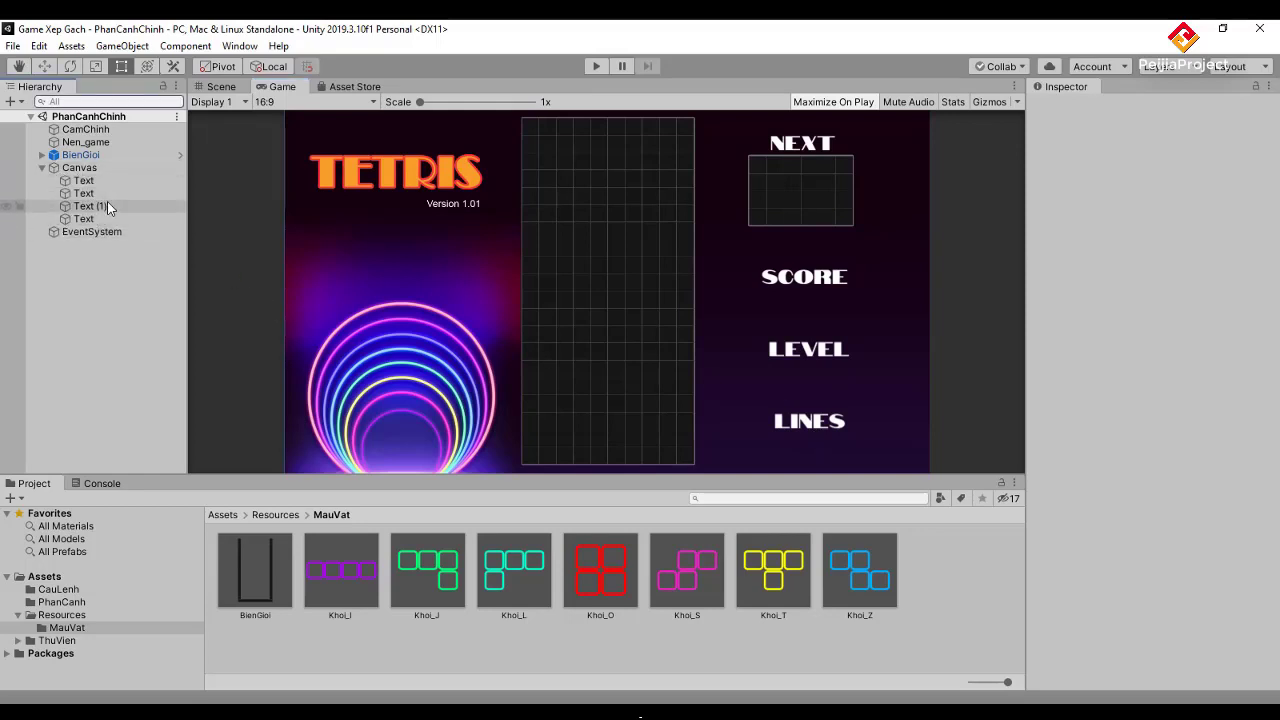
{"action": "left_click", "coordinate": [90, 219]}
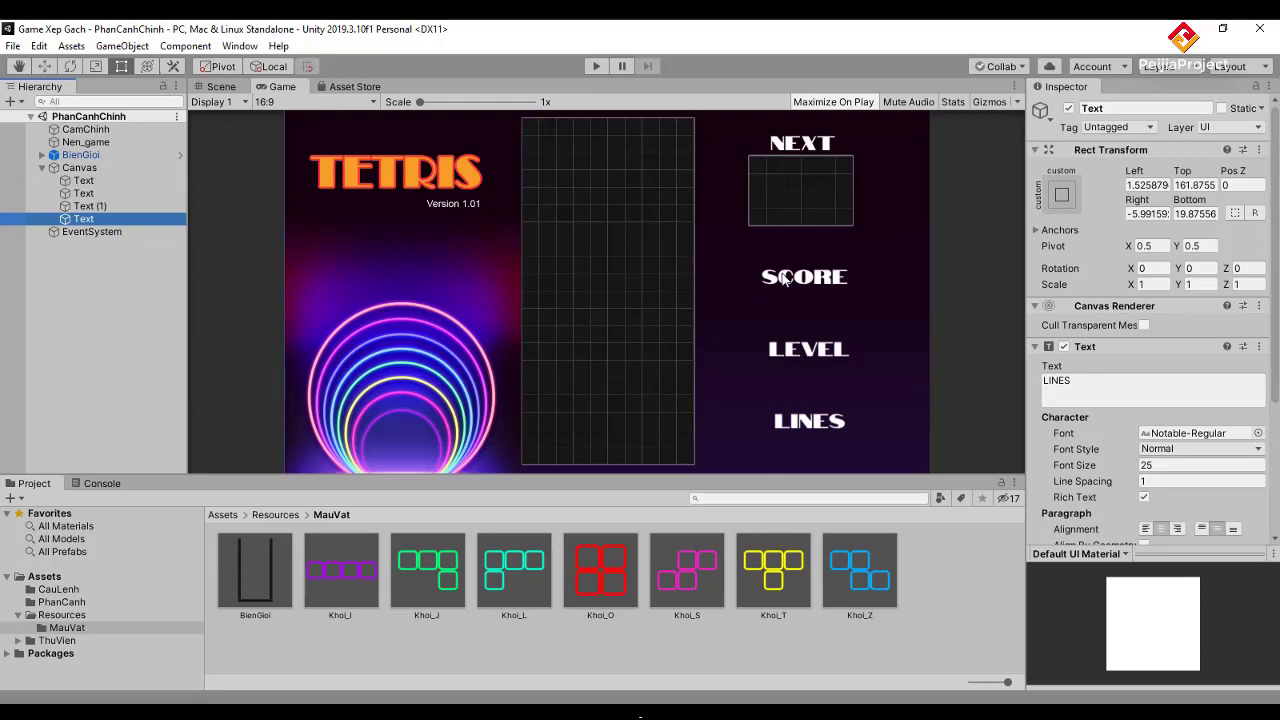
{"action": "left_click", "coordinate": [84, 181]}
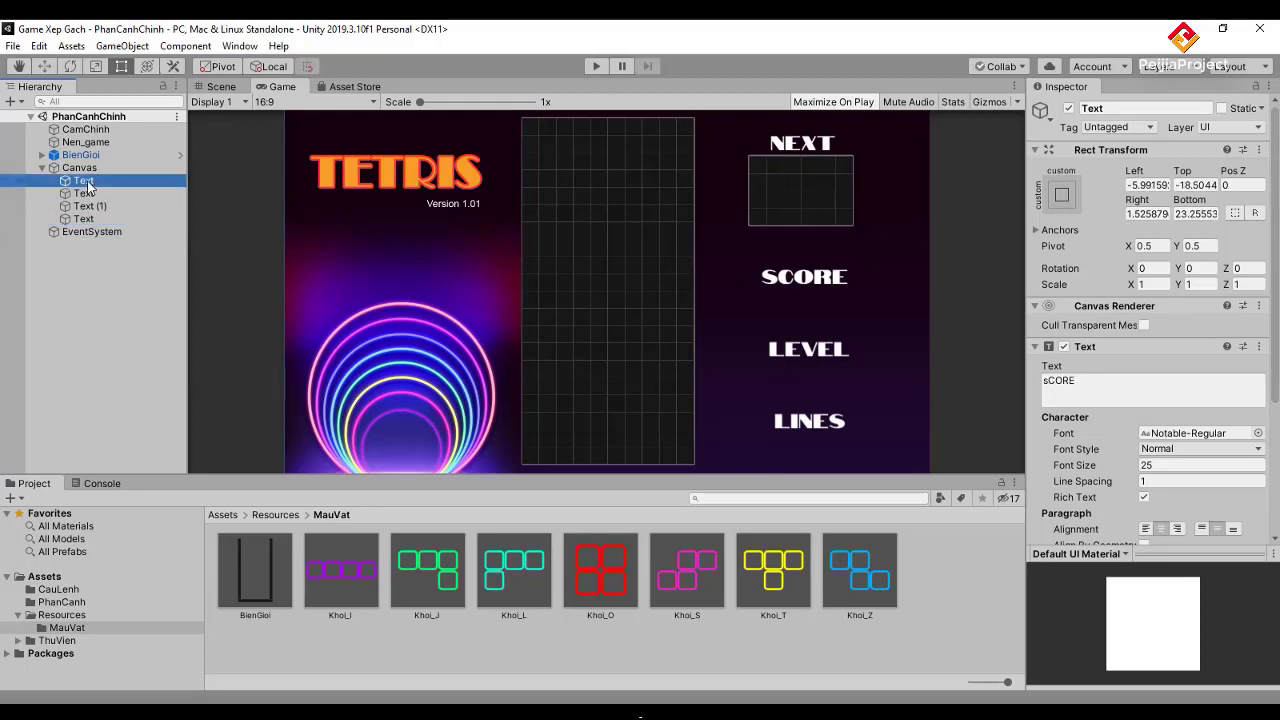
{"action": "left_click", "coordinate": [813, 302]}
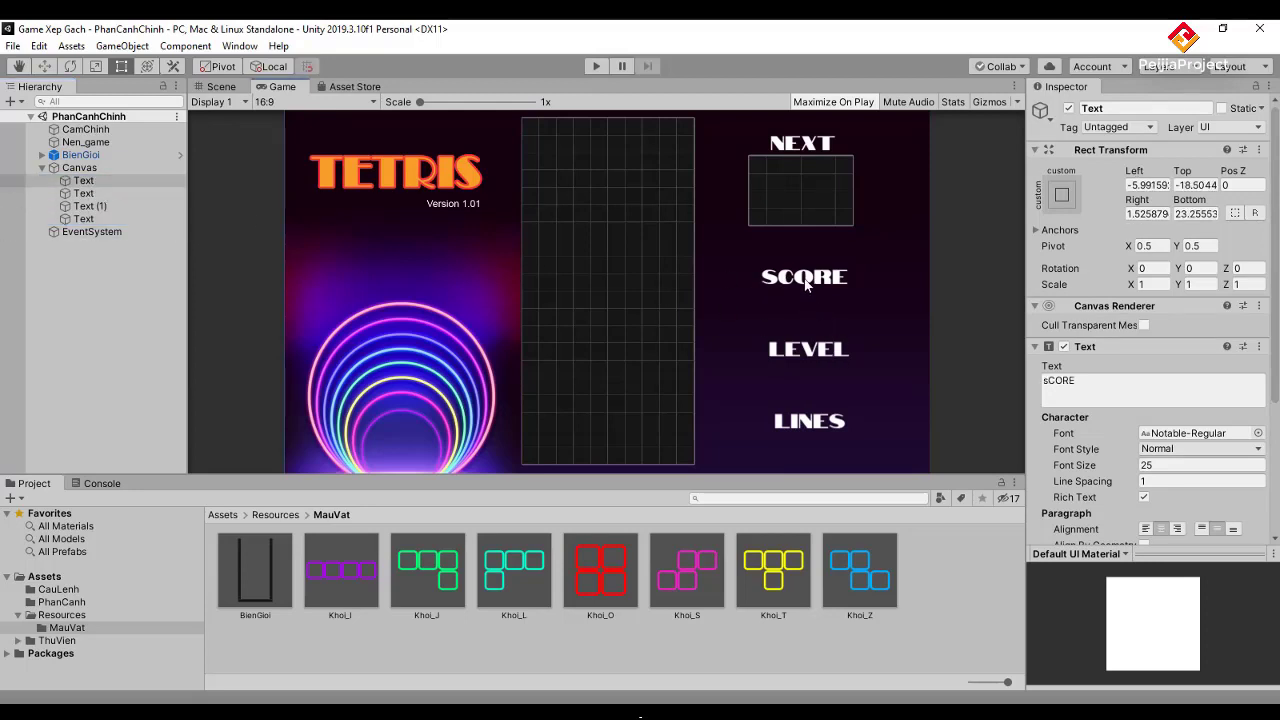
{"action": "left_click", "coordinate": [90, 181]}
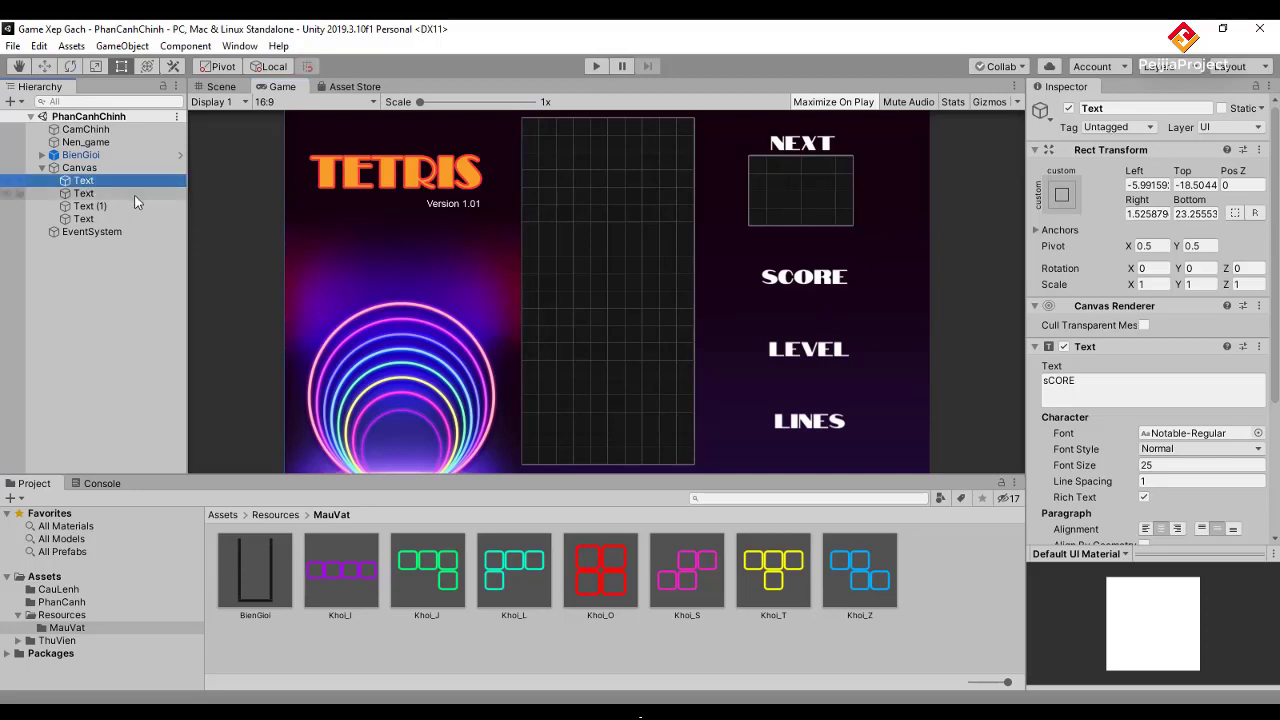
- Duplicate the SCORE Text and rename the first copy txtDiemSo
{"action": "key", "text": "ctrl+d"}
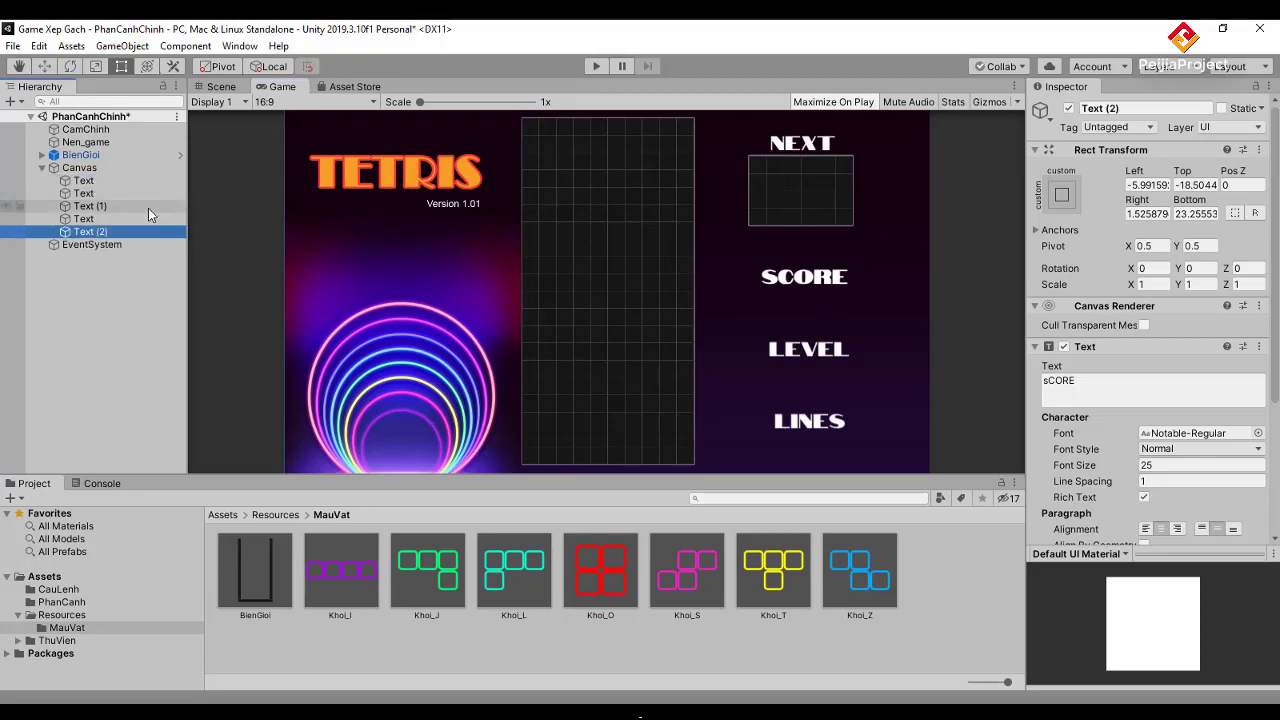
{"action": "key", "text": "ctrl+d"}
{"action": "key", "text": "ctrl+d"}
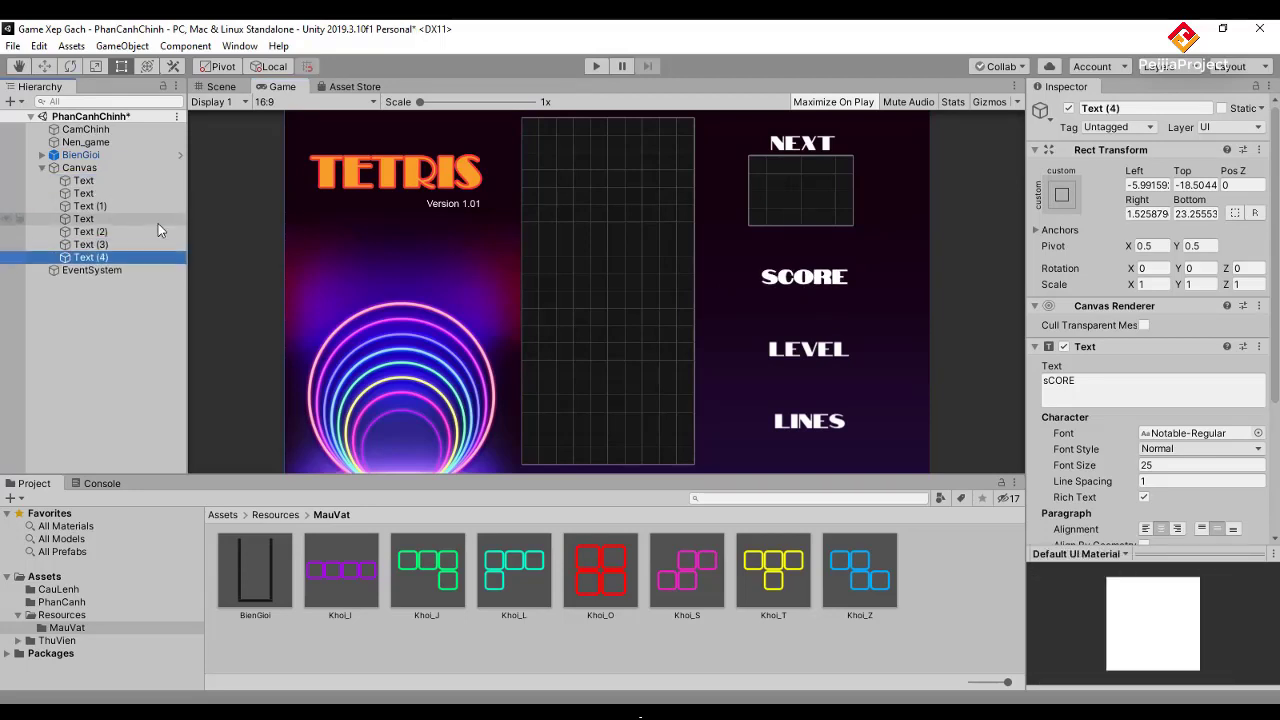
{"action": "left_click", "coordinate": [98, 231]}
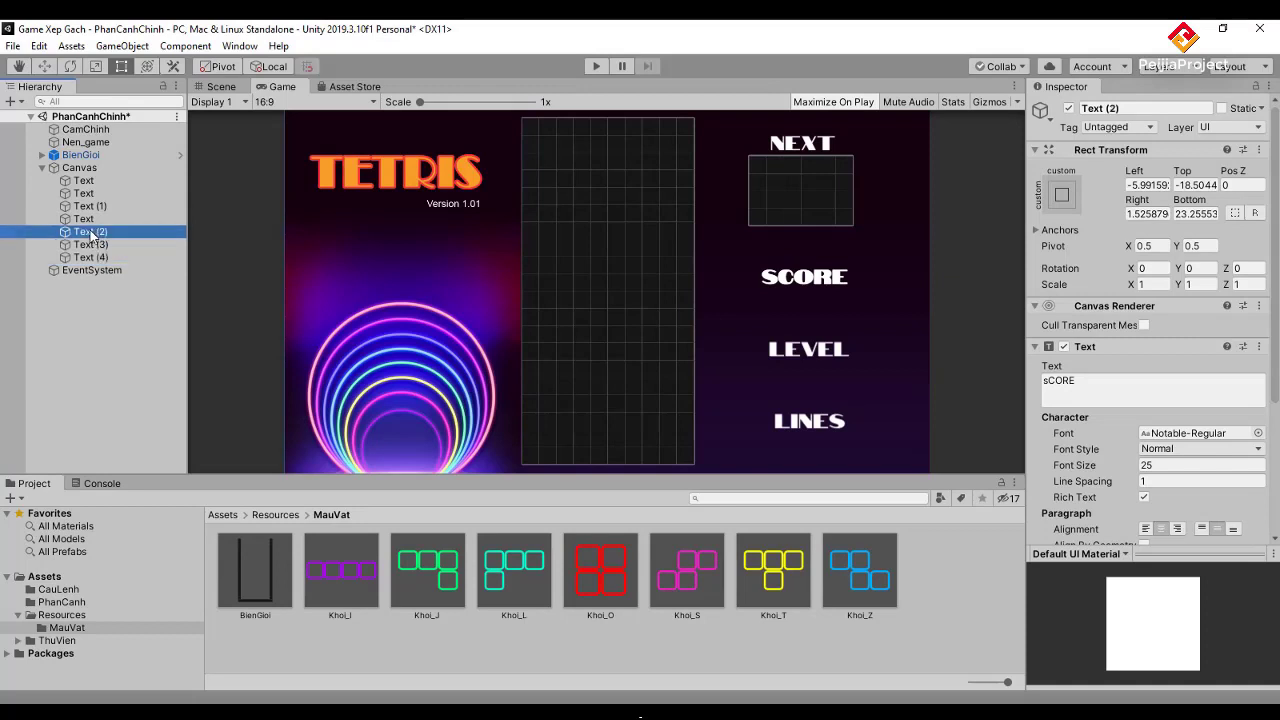
{"action": "left_click", "coordinate": [100, 232]}
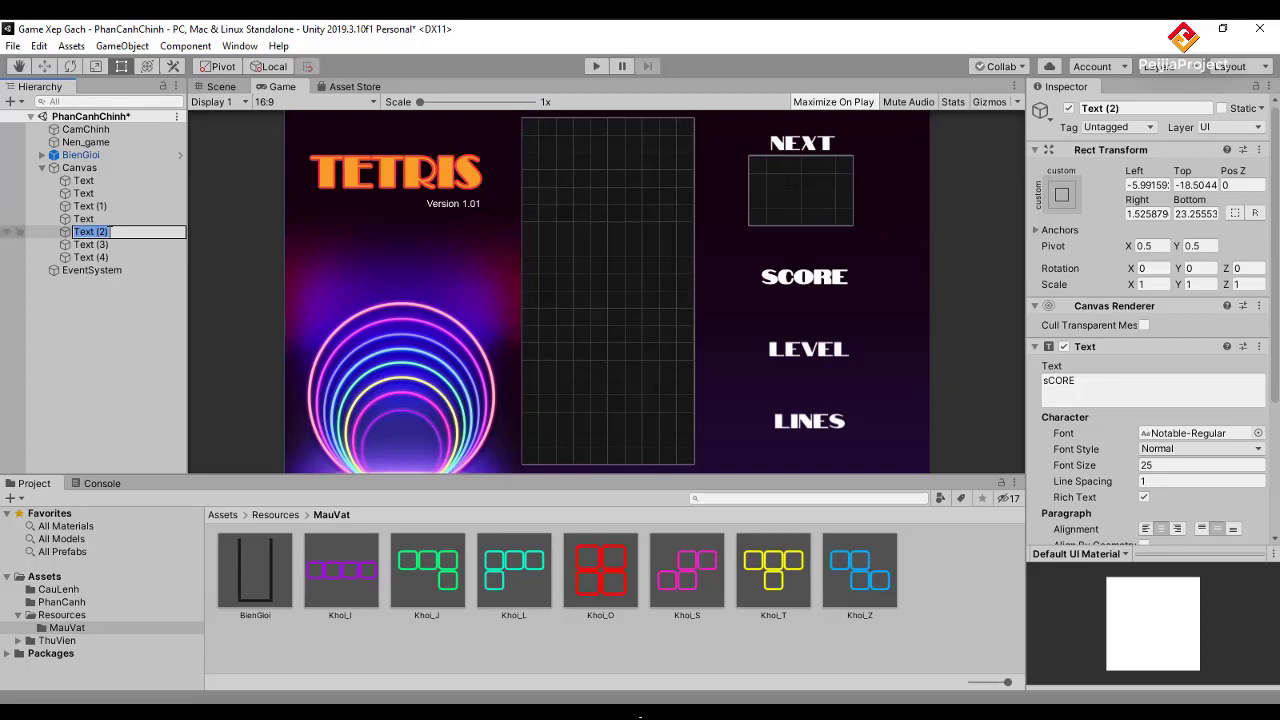
{"action": "type", "text": "txt"}
{"action": "type", "text": "Die"}
{"action": "type", "text": "mSo"}
{"action": "key", "text": "Return"}
- Rename the other copies txtCapDo and txtDongXoa, then select DieuKhien in the CauLenh folder
{"action": "left_click", "coordinate": [105, 247]}
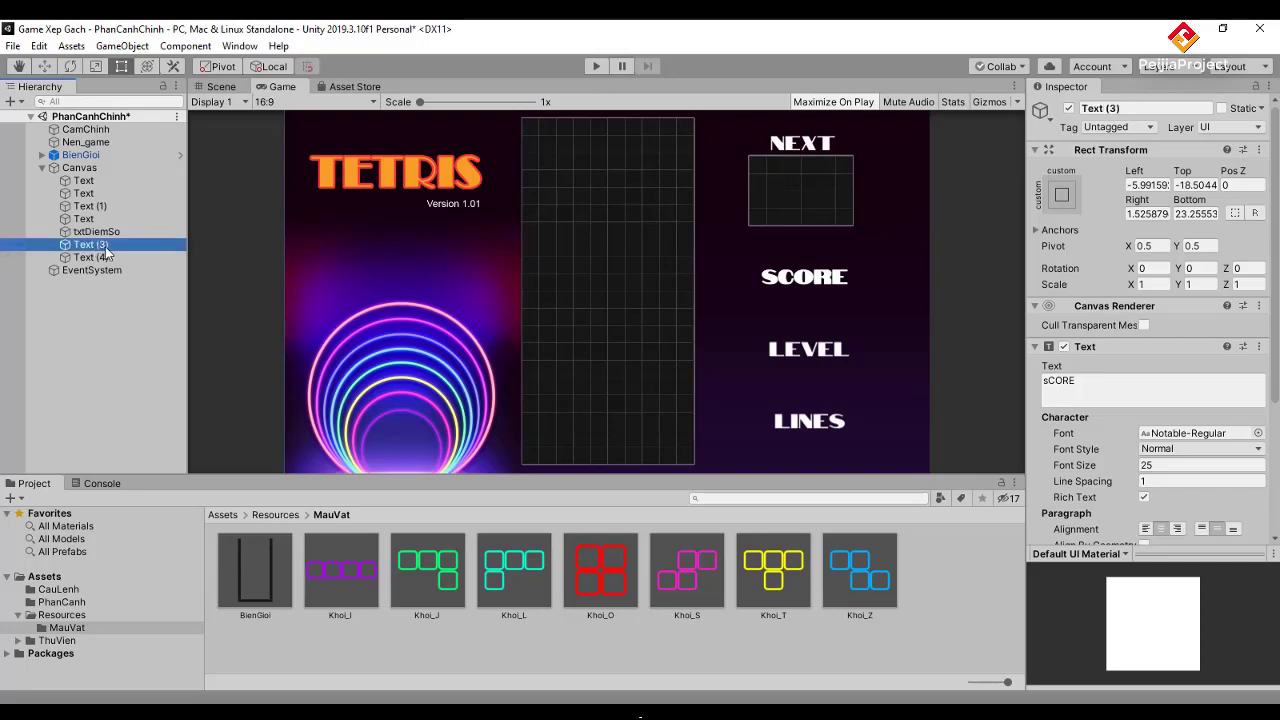
{"action": "left_click", "coordinate": [105, 247]}
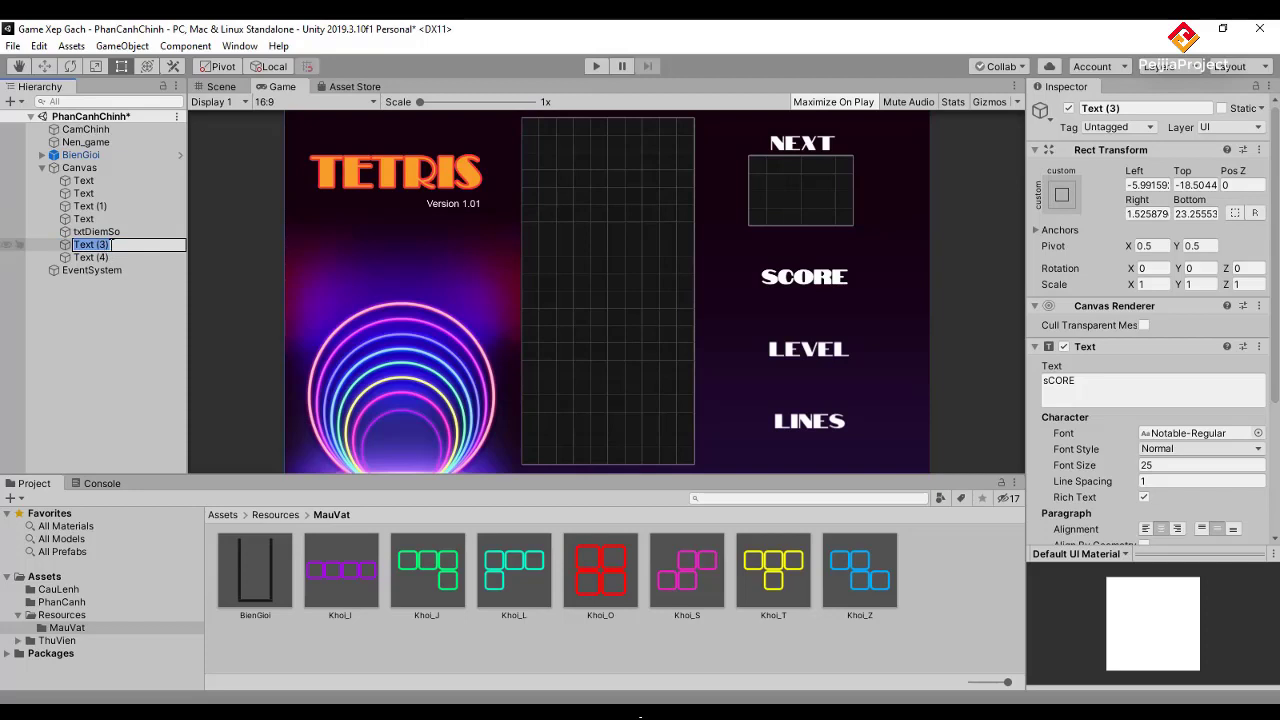
{"action": "type", "text": "txt"}
{"action": "type", "text": "Cap"}
{"action": "type", "text": "Do"}
{"action": "key", "text": "Return"}
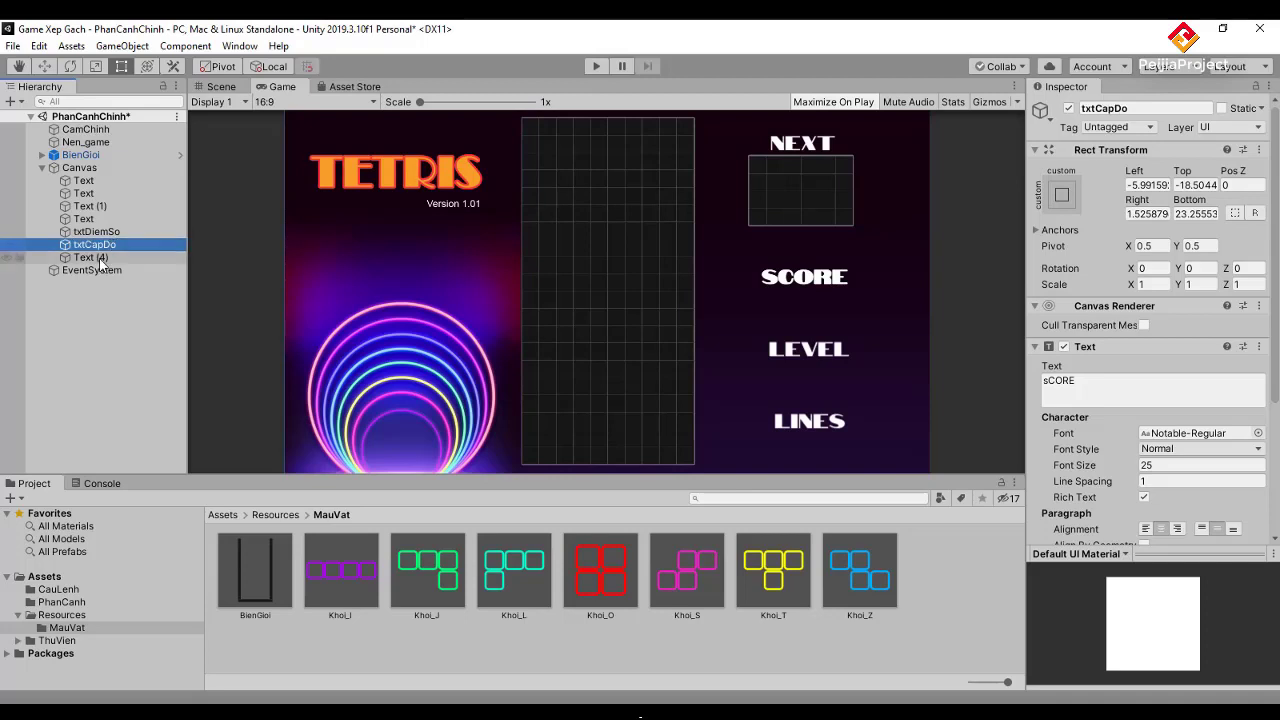
{"action": "left_click", "coordinate": [102, 264]}
{"action": "key", "text": "F2"}
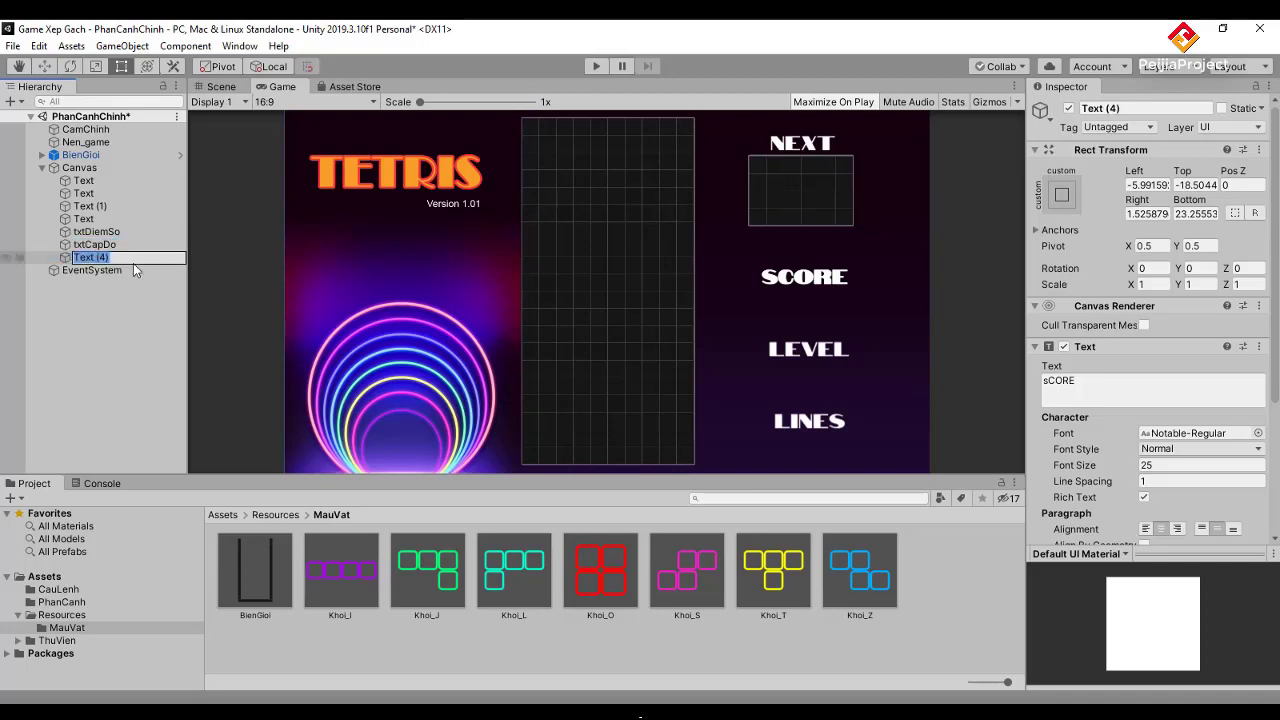
{"action": "type", "text": "txt"}
{"action": "type", "text": "DongXoa"}
{"action": "key", "text": "Return"}
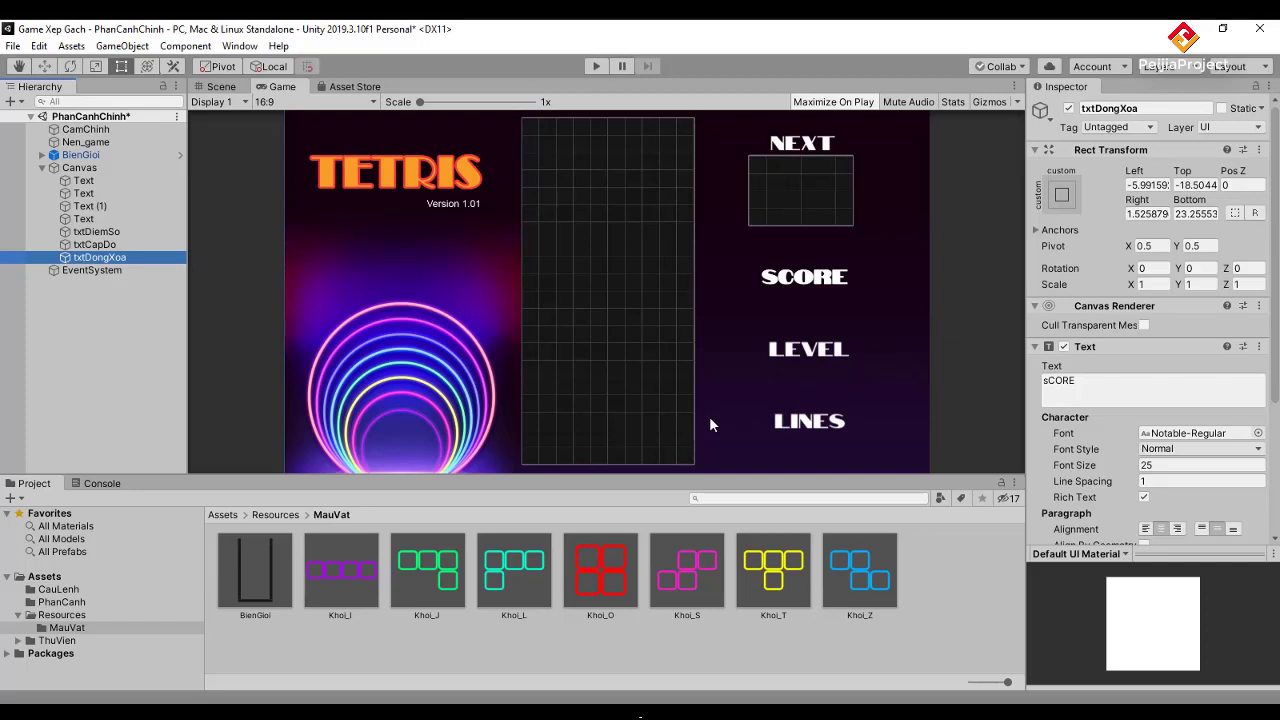
{"action": "left_click", "coordinate": [58, 589]}
{"action": "left_click", "coordinate": [338, 588]}
- Open DieuKhien in Visual Studio, switch to Bien_Gioi.cs and scroll through its whole code
{"action": "double_click", "coordinate": [338, 588]}
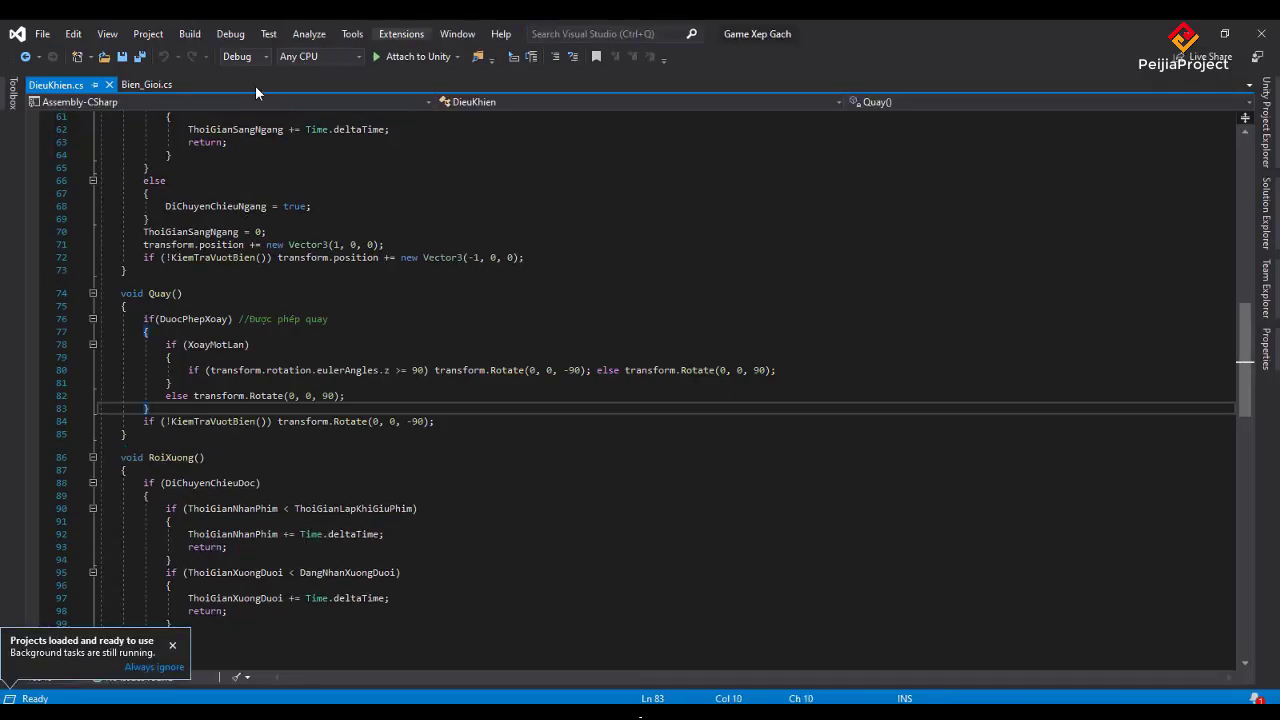
{"action": "left_click", "coordinate": [146, 84]}
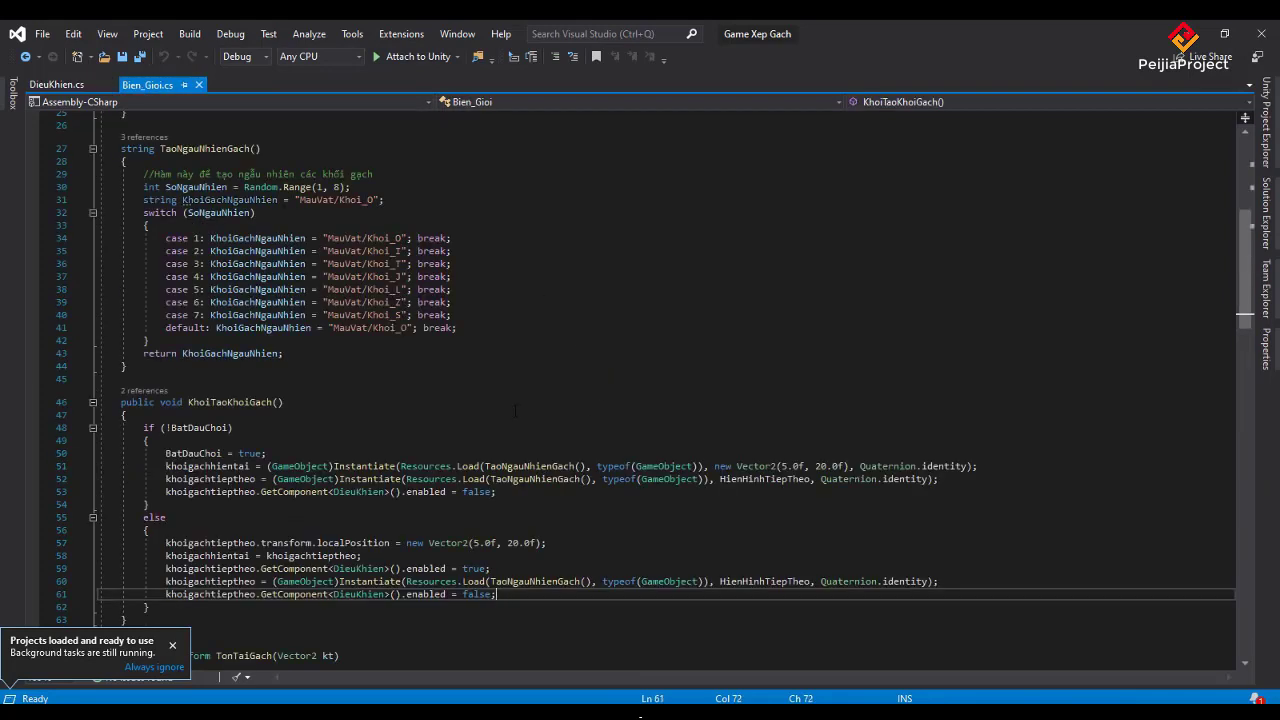
{"action": "scroll", "coordinate": [515, 410], "scroll_direction": "up", "scroll_amount": 3}
{"action": "scroll", "coordinate": [515, 410], "scroll_direction": "up", "scroll_amount": 4}
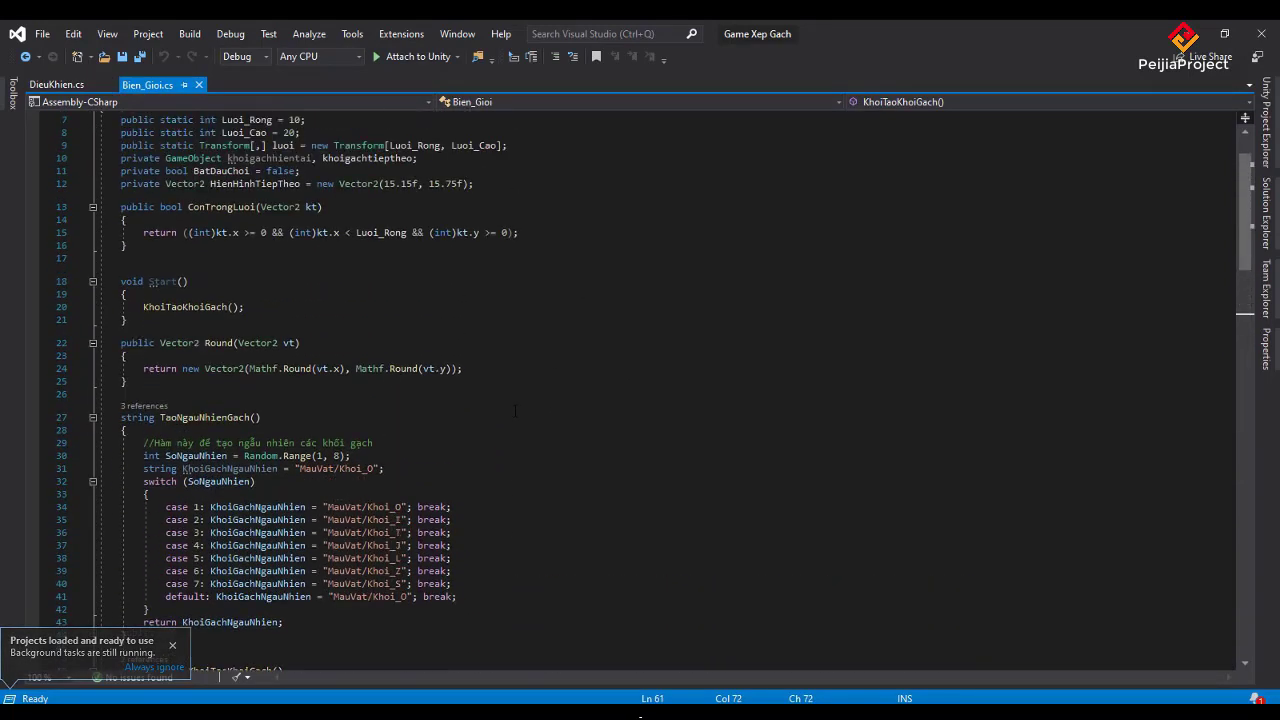
{"action": "scroll", "coordinate": [515, 410], "scroll_direction": "up", "scroll_amount": 2}
{"action": "scroll", "coordinate": [515, 410], "scroll_direction": "down", "scroll_amount": 1}
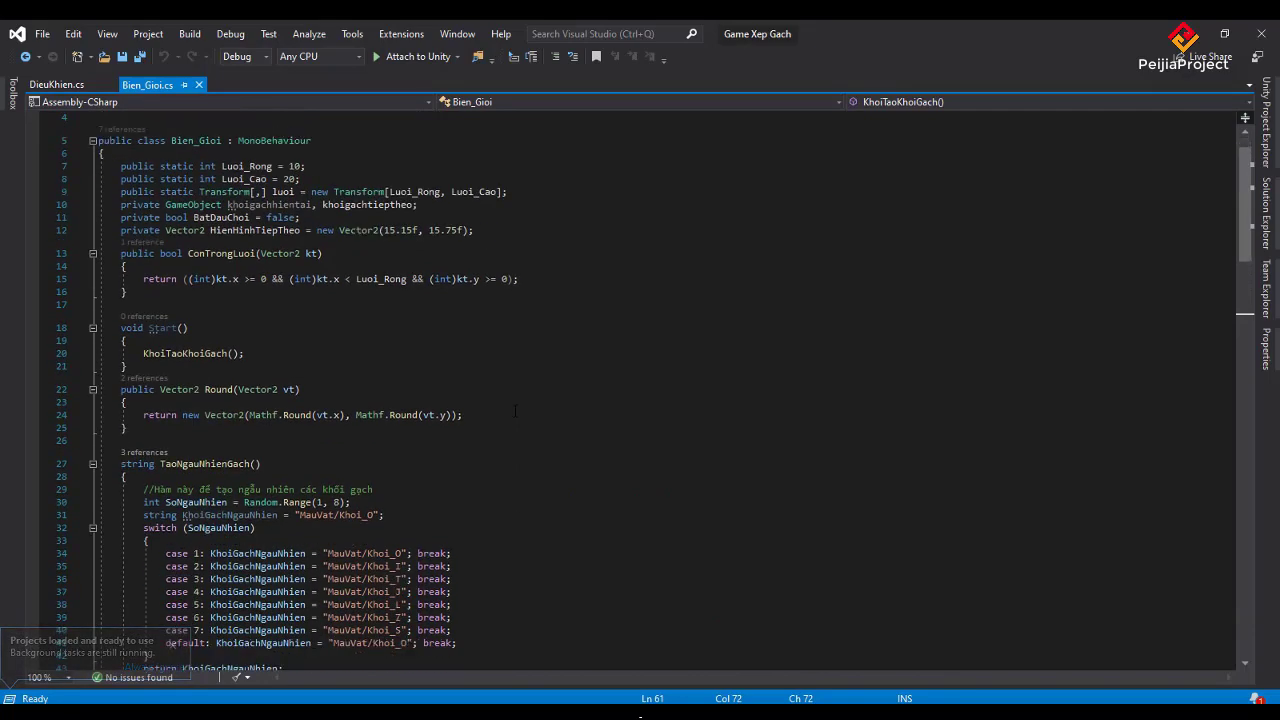
{"action": "scroll", "coordinate": [515, 410], "scroll_direction": "down", "scroll_amount": 2}
{"action": "scroll", "coordinate": [515, 410], "scroll_direction": "down", "scroll_amount": 4}
{"action": "scroll", "coordinate": [515, 410], "scroll_direction": "down", "scroll_amount": 4}
{"action": "scroll", "coordinate": [515, 410], "scroll_direction": "down", "scroll_amount": 5}
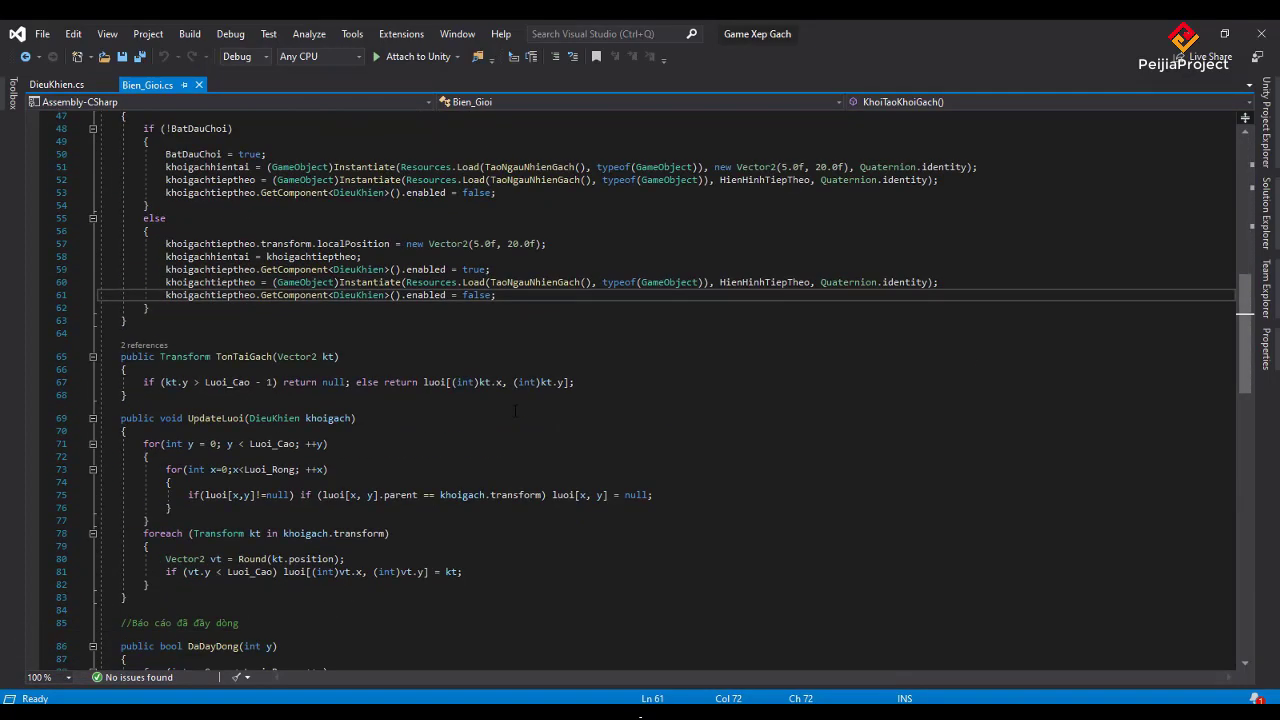
{"action": "scroll", "coordinate": [515, 410], "scroll_direction": "down", "scroll_amount": 5}
{"action": "scroll", "coordinate": [515, 410], "scroll_direction": "down", "scroll_amount": 4}
{"action": "scroll", "coordinate": [515, 410], "scroll_direction": "down", "scroll_amount": 2}
{"action": "scroll", "coordinate": [515, 410], "scroll_direction": "down", "scroll_amount": 2}
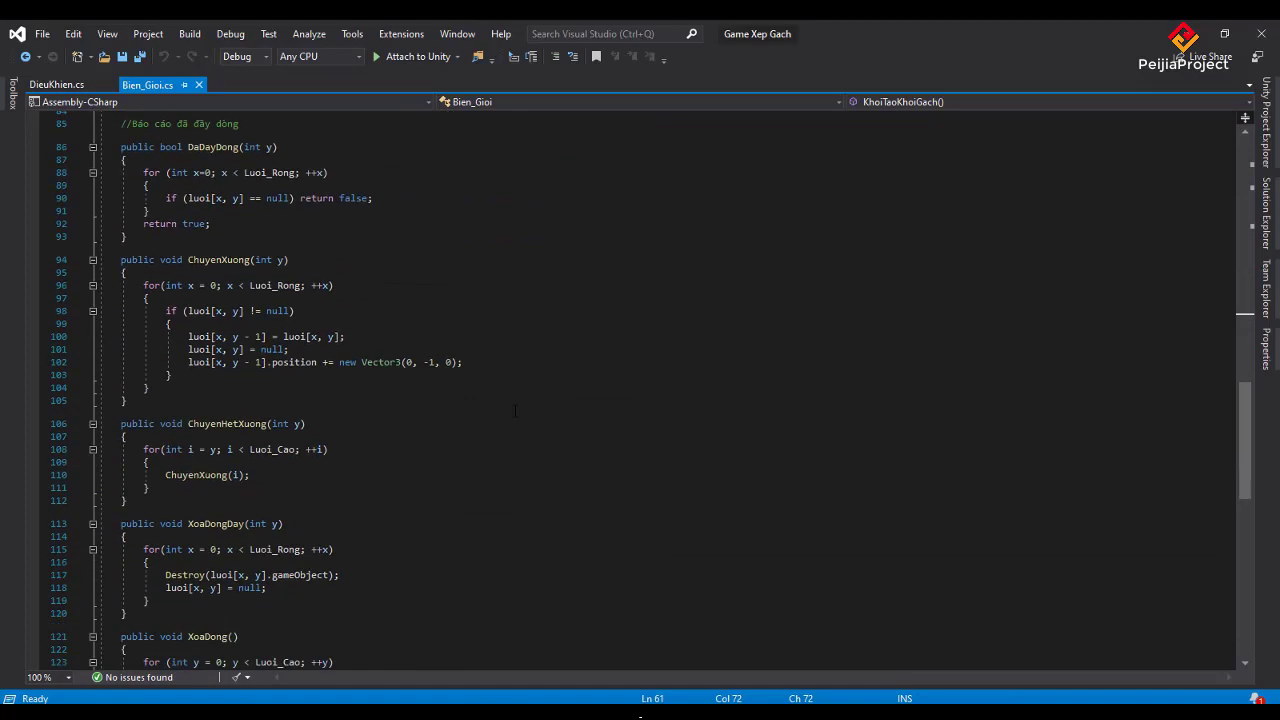
{"action": "scroll", "coordinate": [515, 410], "scroll_direction": "down", "scroll_amount": 1}
{"action": "scroll", "coordinate": [515, 410], "scroll_direction": "down", "scroll_amount": 5}
{"action": "scroll", "coordinate": [515, 410], "scroll_direction": "up", "scroll_amount": 2}
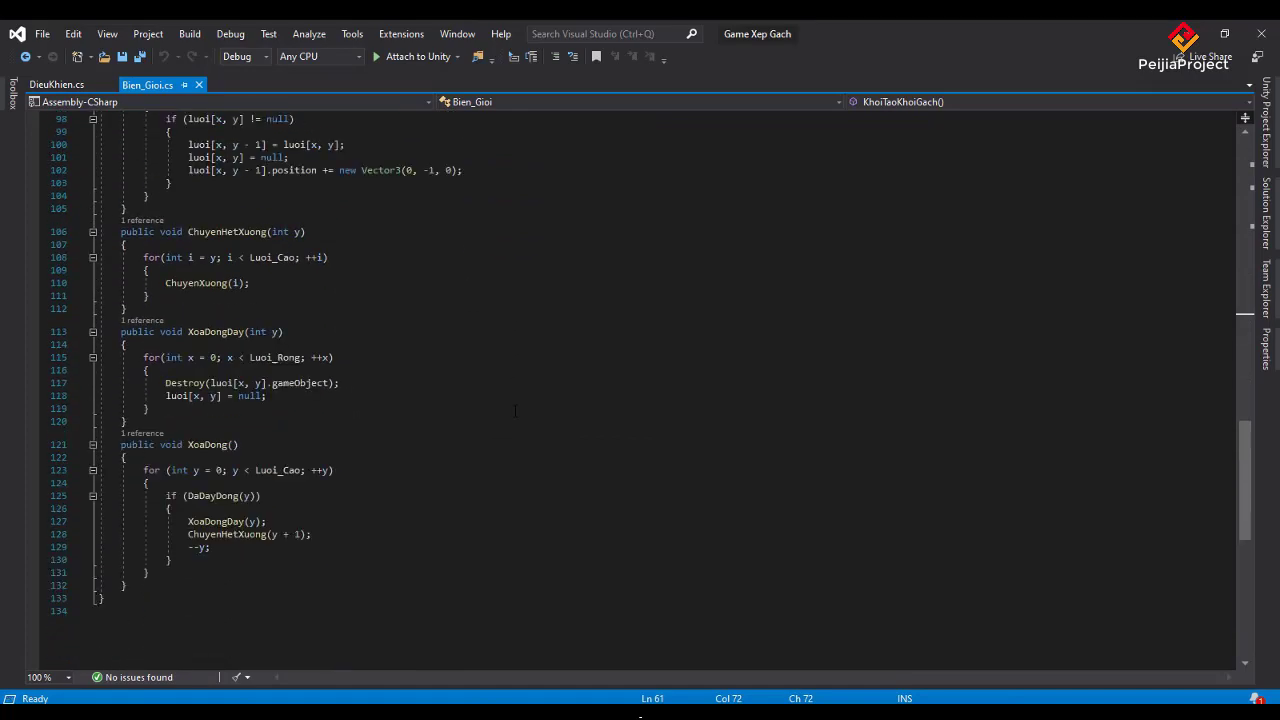
{"action": "scroll", "coordinate": [515, 410], "scroll_direction": "up", "scroll_amount": 7}
{"action": "scroll", "coordinate": [515, 410], "scroll_direction": "up", "scroll_amount": 4}
{"action": "scroll", "coordinate": [515, 410], "scroll_direction": "up", "scroll_amount": 11}
{"action": "scroll", "coordinate": [515, 410], "scroll_direction": "up", "scroll_amount": 6}
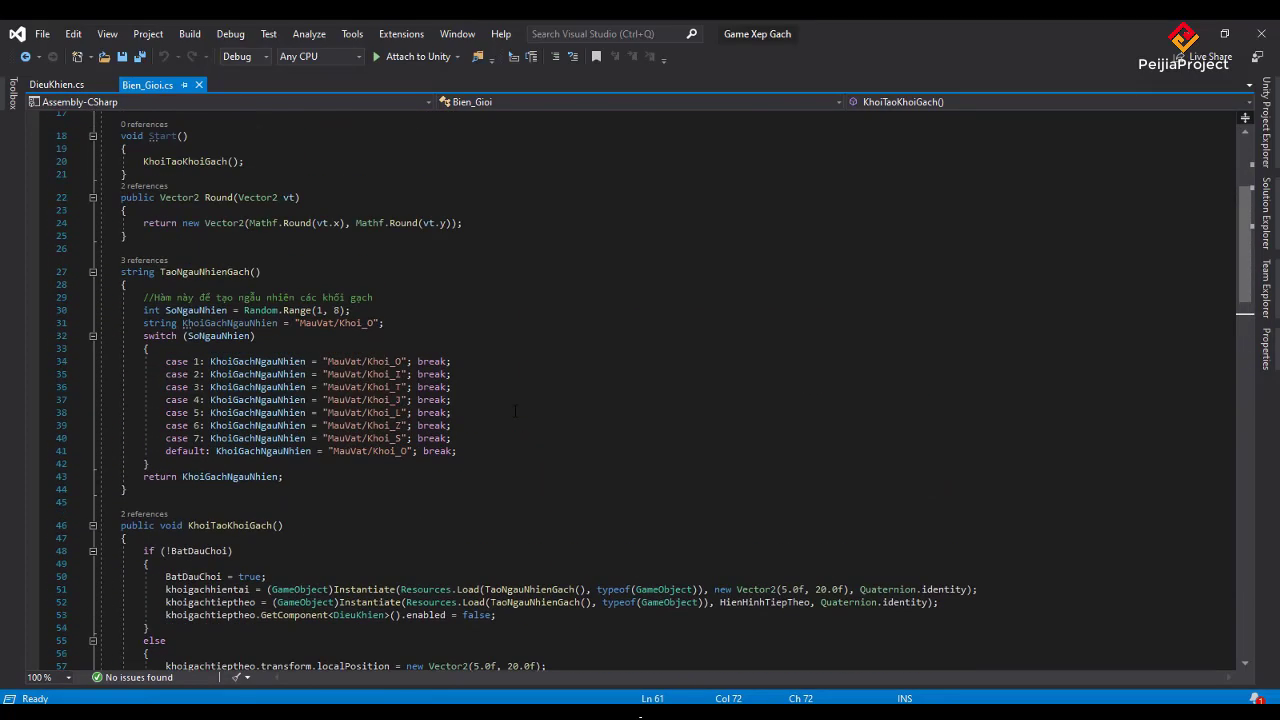
{"action": "scroll", "coordinate": [515, 410], "scroll_direction": "up", "scroll_amount": 5}
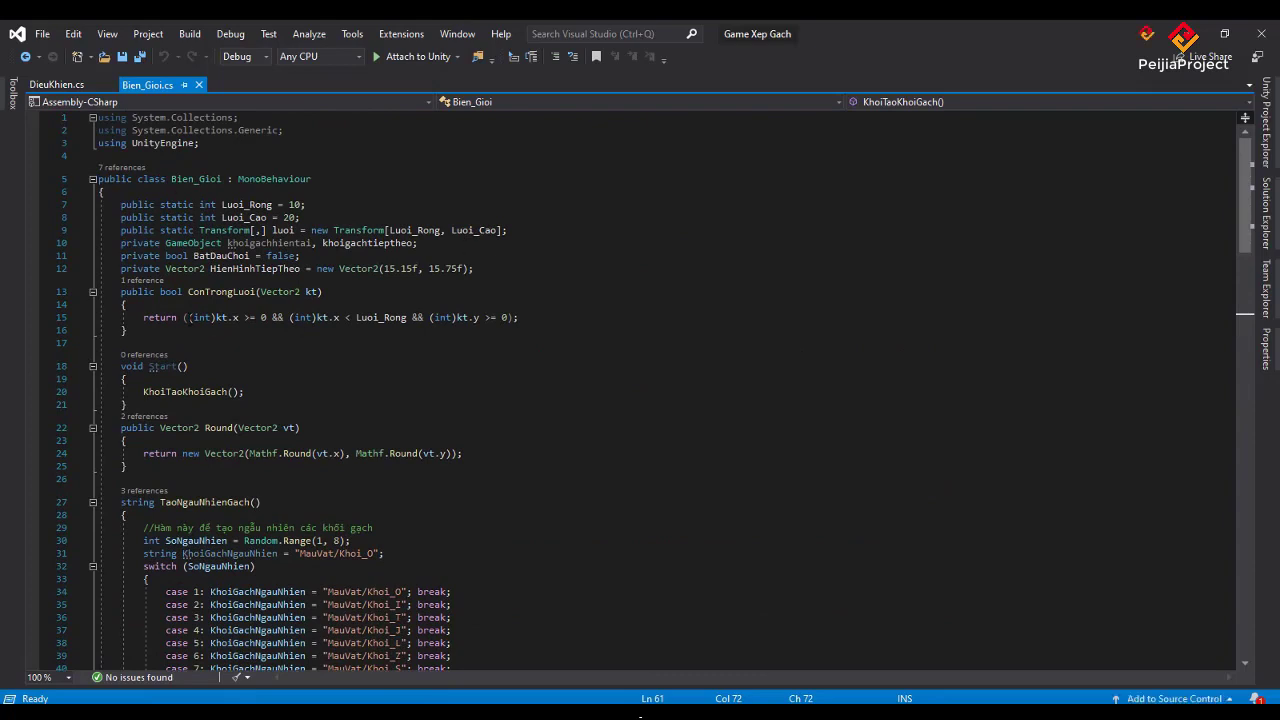
- Add blank lines after the HienHinhTiepTheo declaration on line 12 and start a // comment
{"action": "left_click", "coordinate": [599, 268]}
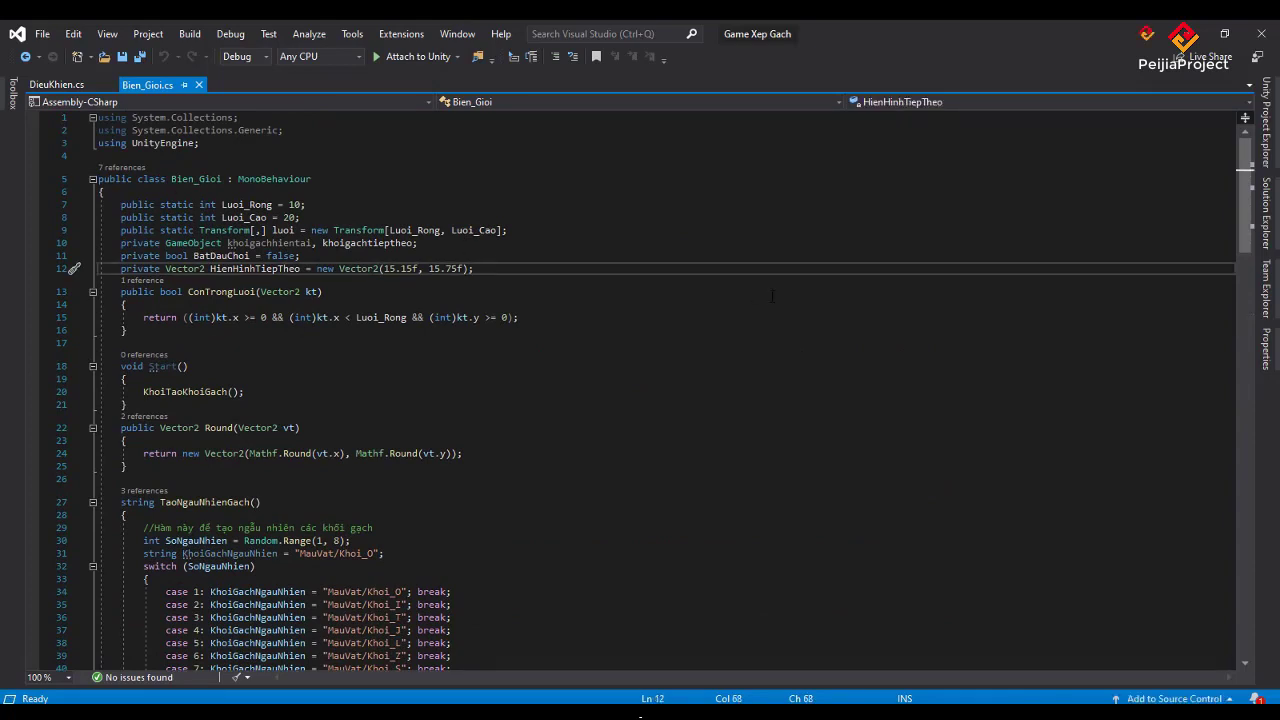
{"action": "key", "text": "Return"}
{"action": "key", "text": "Return"}
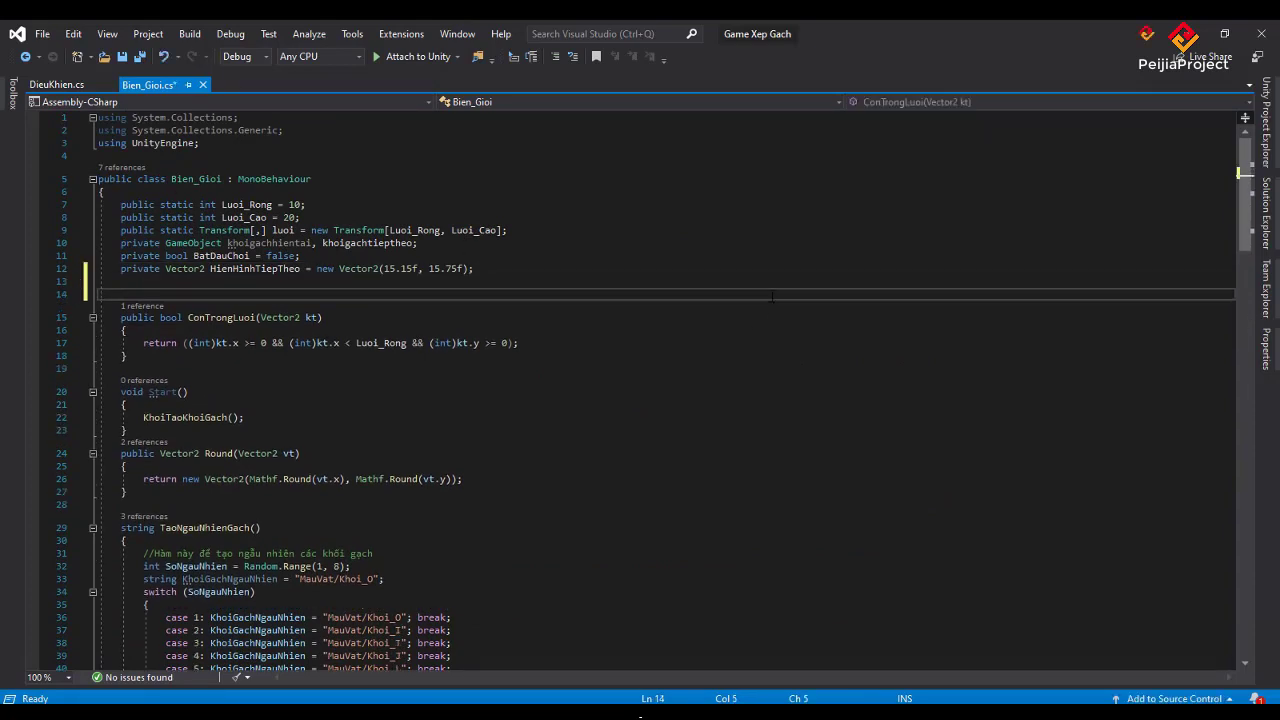
{"action": "type", "text": "//"}
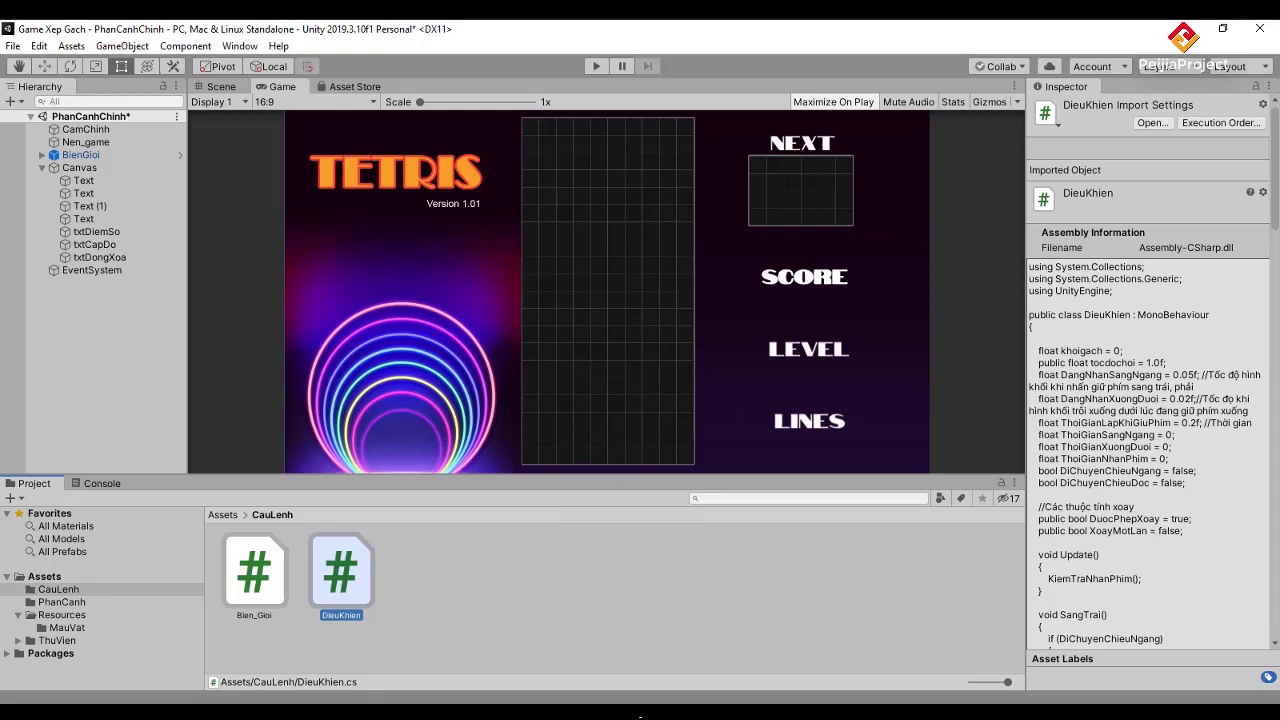
{"action": "key", "text": "alt+Tab"}
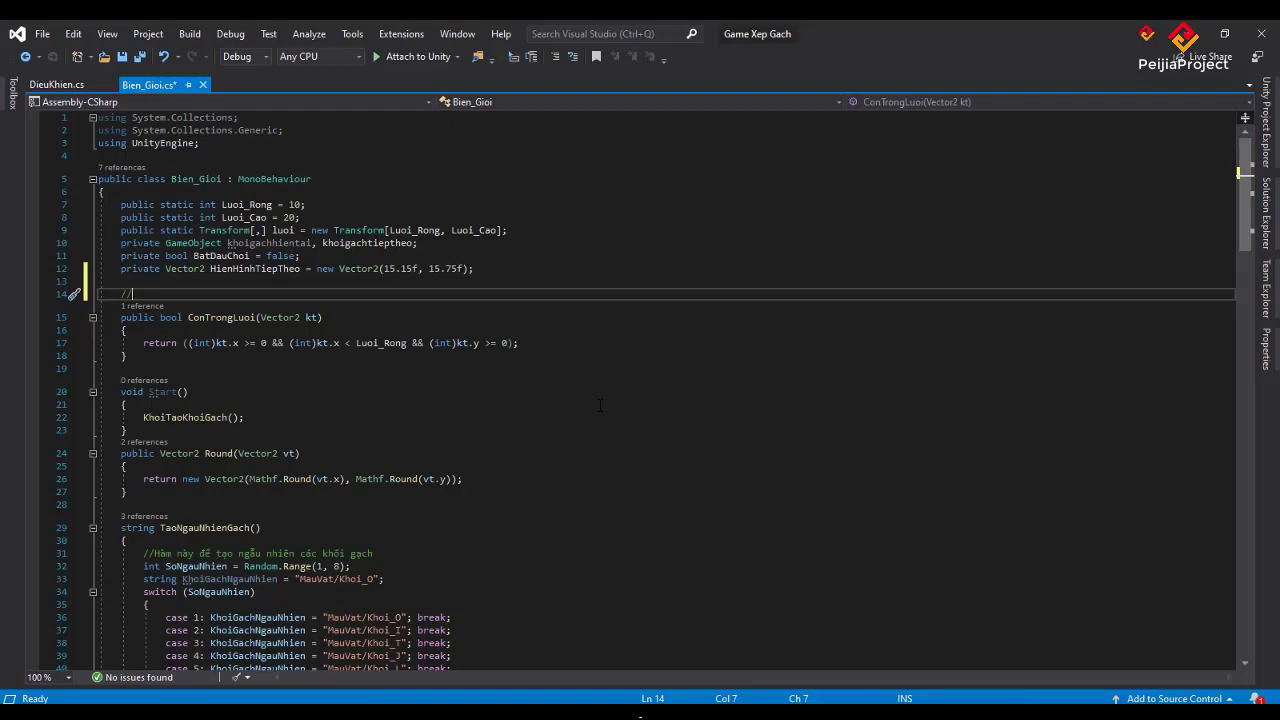
- Write a Vietnamese comment about line-clear points and add public int XoaMotDong = 100
{"action": "type", "text": "T"}
{"action": "type", "text": "ạo "}
{"action": "type", "text": "đie"}
{"action": "key", "text": "BackSpace"}
{"action": "key", "text": "BackSpace"}
{"action": "key", "text": "BackSpace"}
{"action": "type", "text": "sô"}
{"action": "type", "text": " điểm khi x"}
{"action": "type", "text": "óa dòng"}
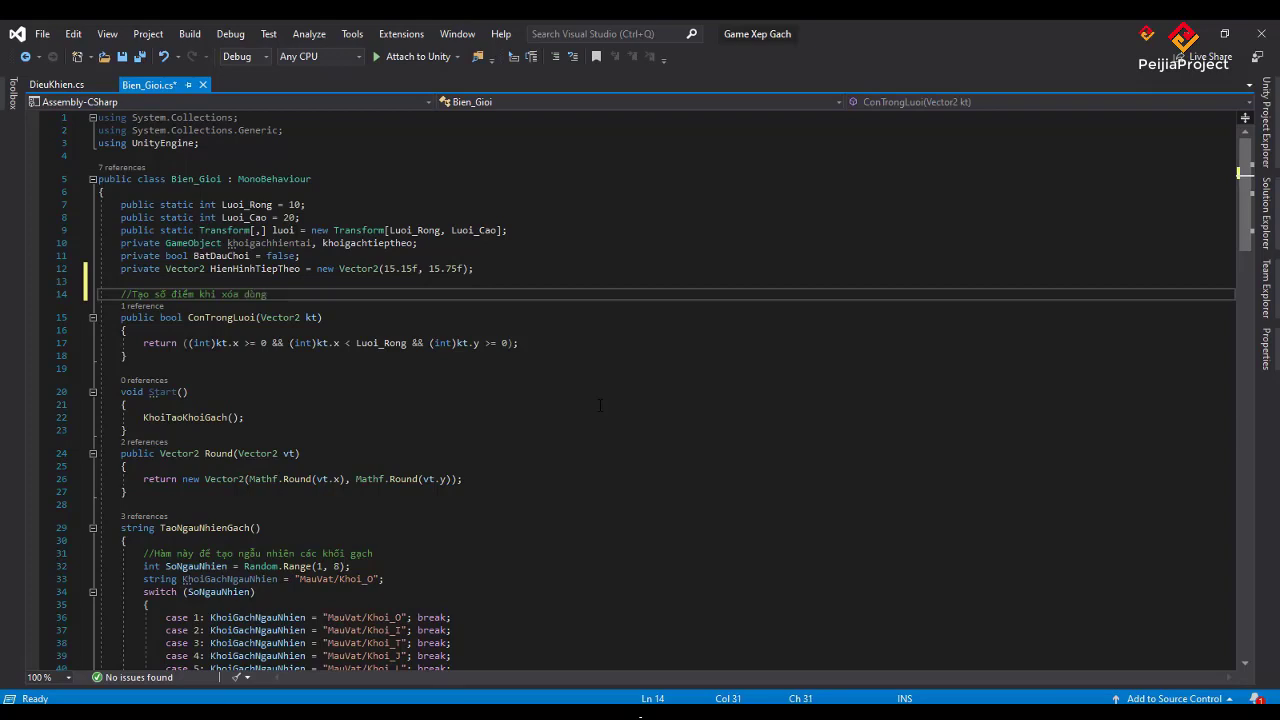
{"action": "type", "text": " cù"}
{"action": "type", "text": "ng lúc"}
{"action": "key", "text": "Return"}
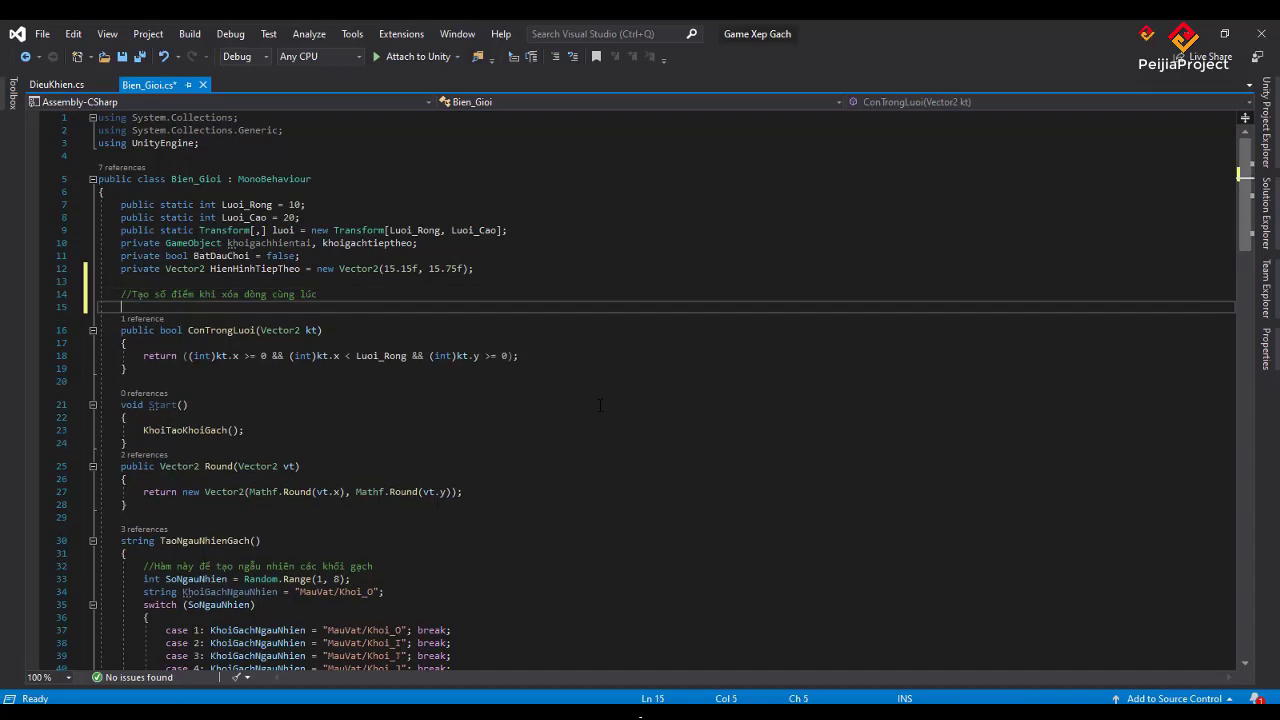
{"action": "type", "text": "p"}
{"action": "type", "text": "ublic "}
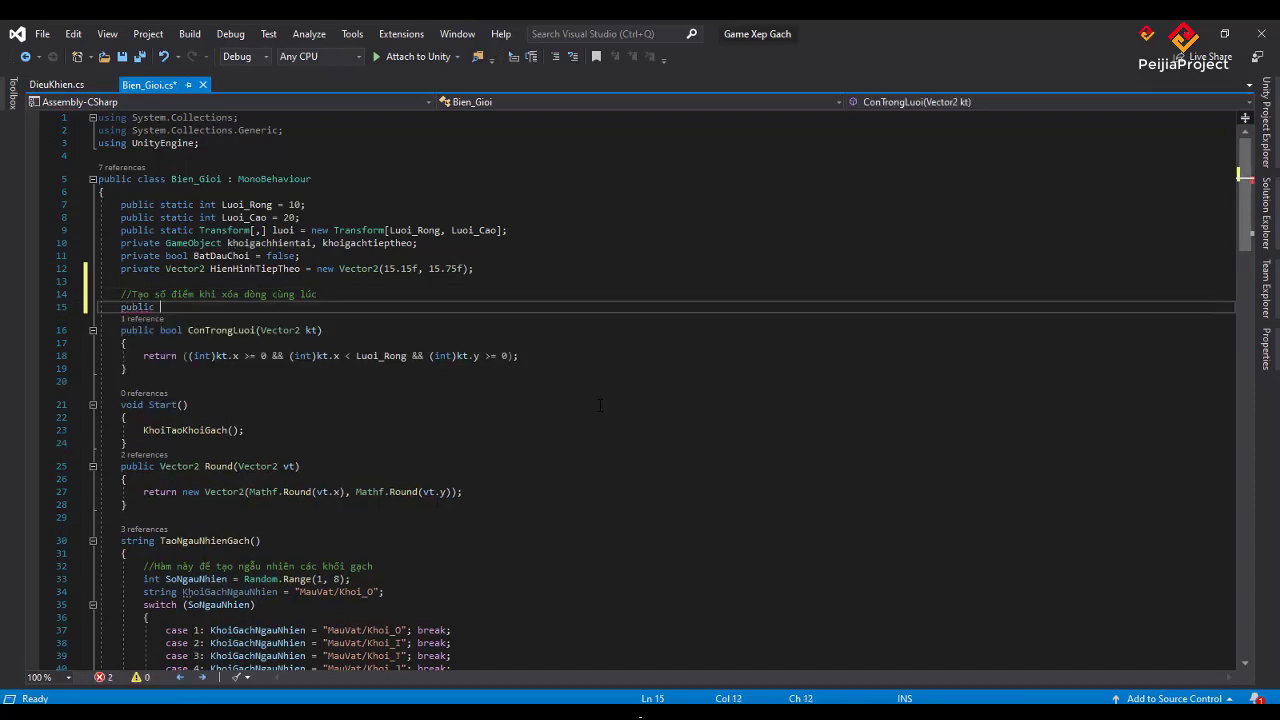
{"action": "type", "text": "int"}
{"action": "type", "text": " Xoa"}
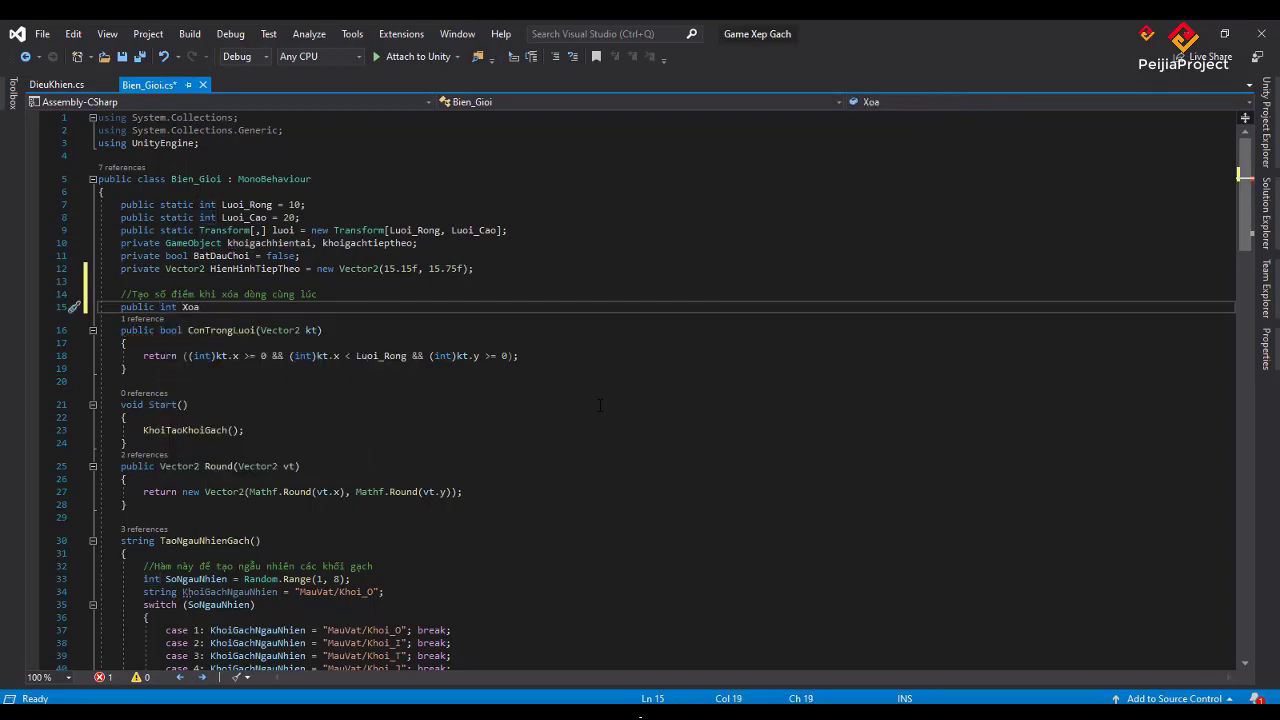
{"action": "type", "text": "MotDong "}
{"action": "type", "text": "= 1"}
{"action": "type", "text": "00;"}
{"action": "key", "text": "Return"}
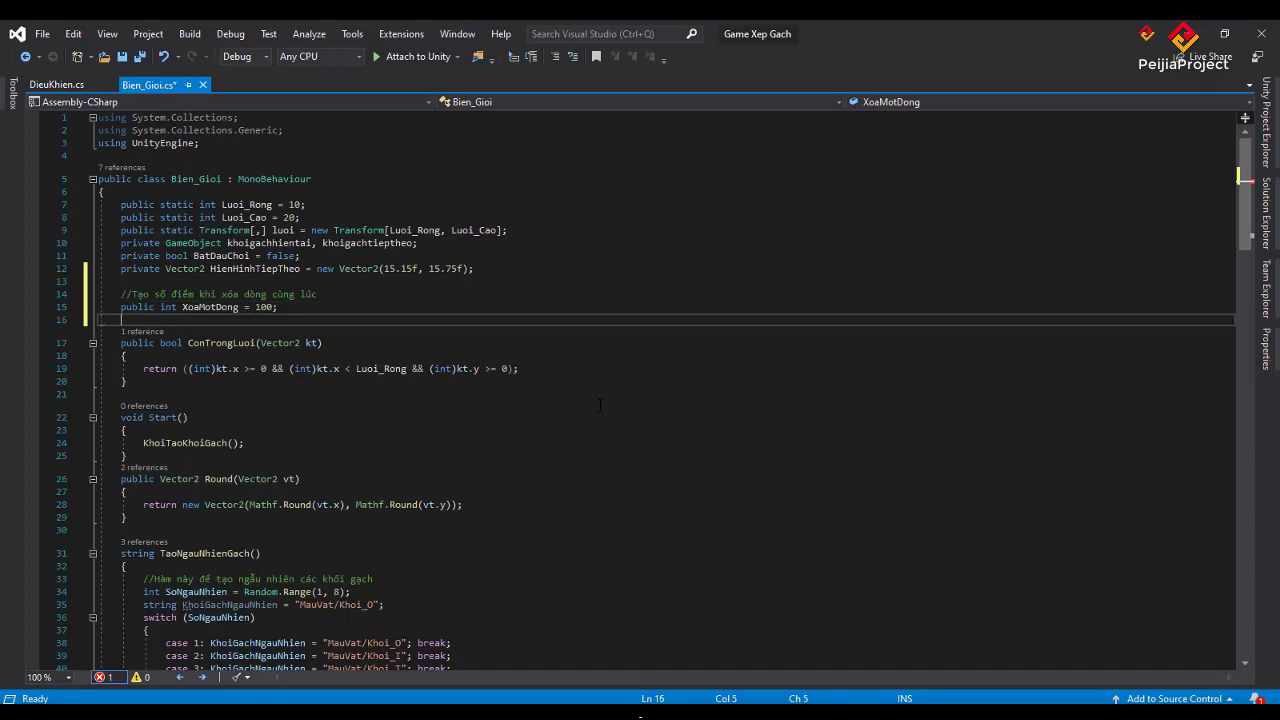
- Add fields XoaHaiDong = 300, XoaBaDong = 800 and XoaBonDong = 1200, then select the four lines
{"action": "type", "text": "public "}
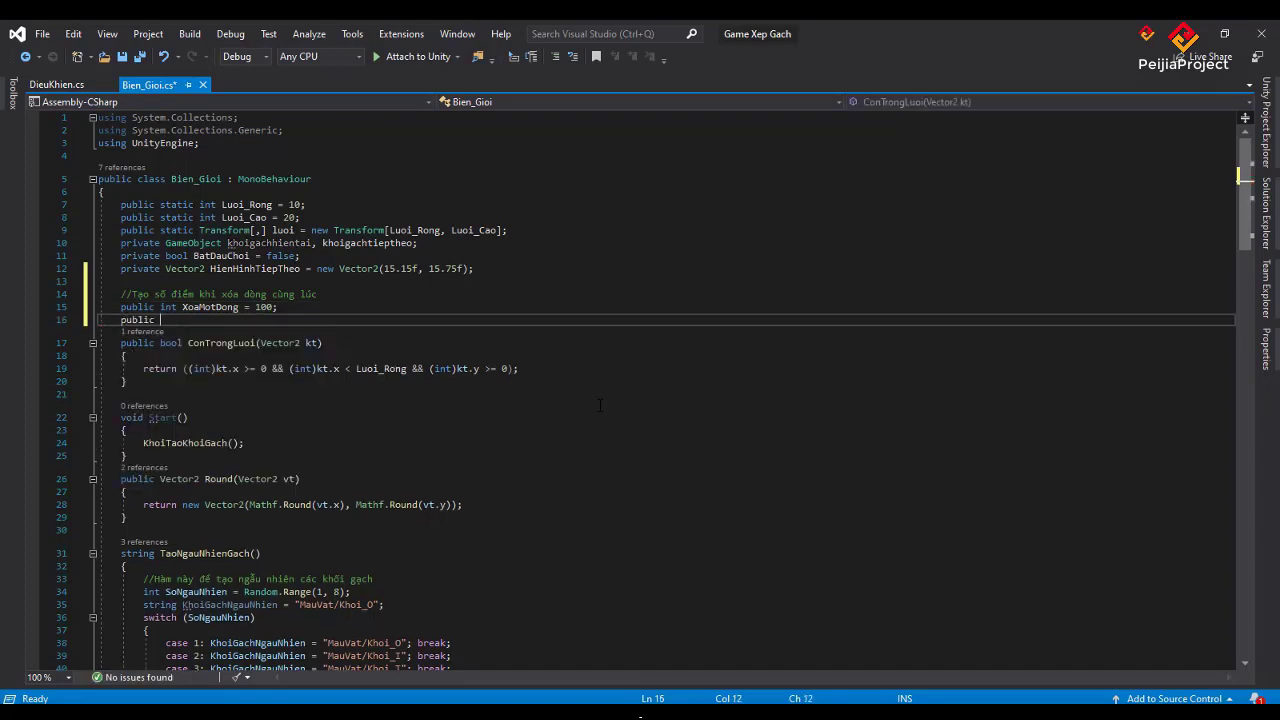
{"action": "type", "text": "int "}
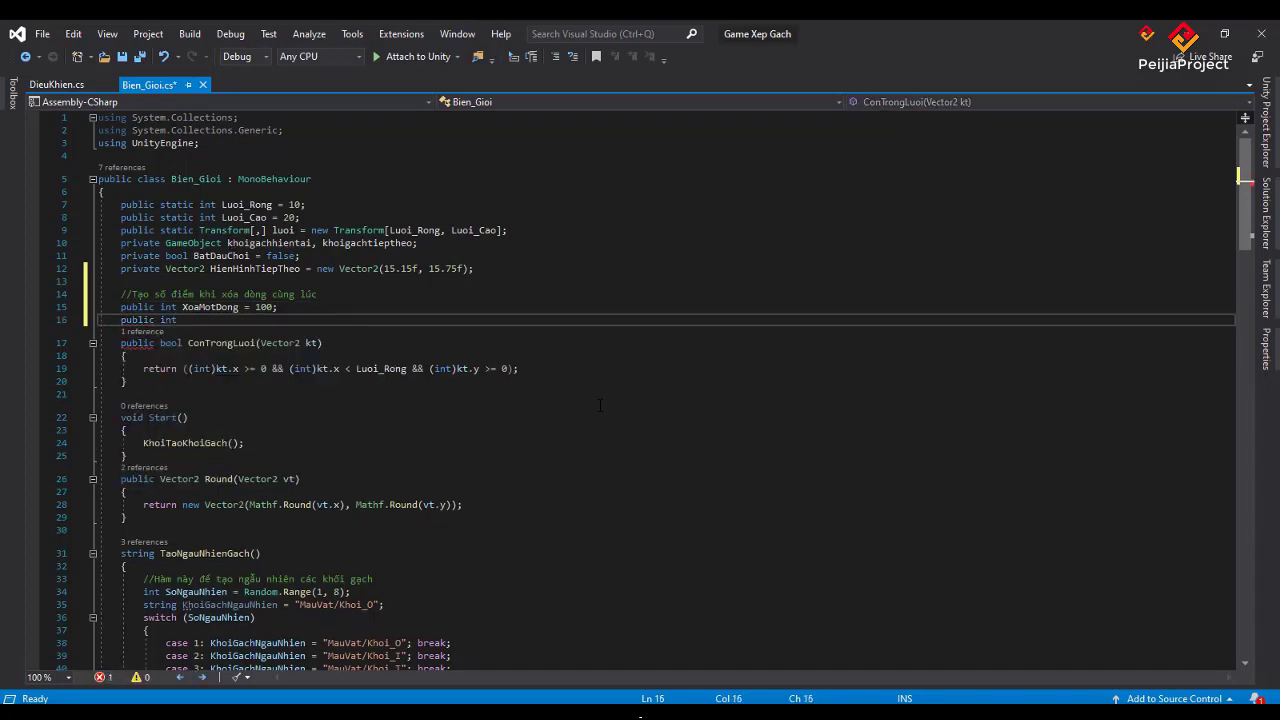
{"action": "type", "text": "XoaHai"}
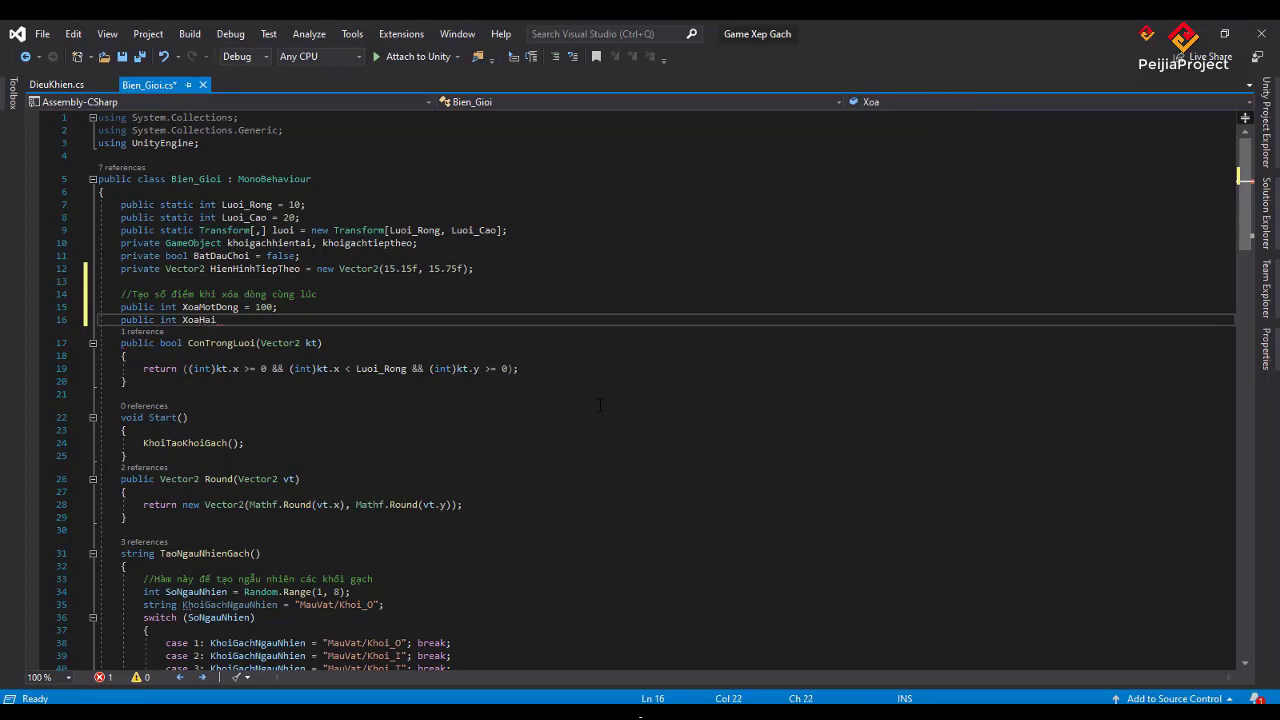
{"action": "type", "text": "Dong = "}
{"action": "type", "text": "300;"}
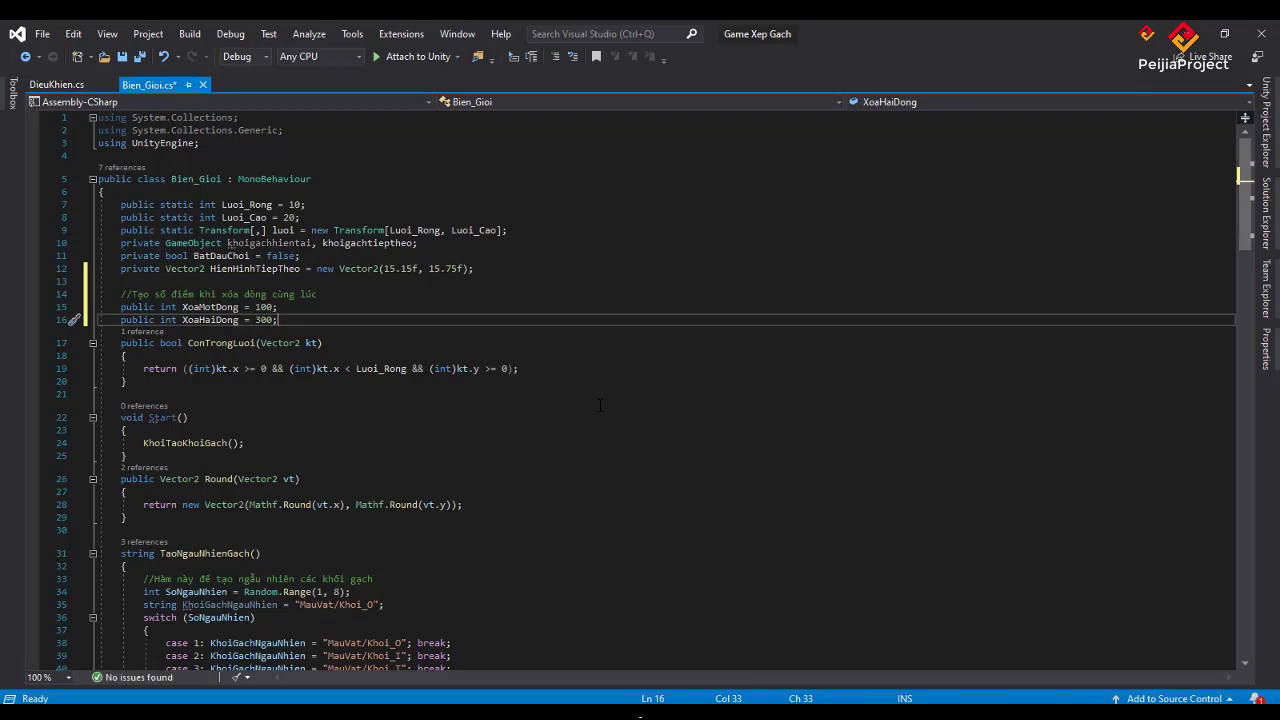
{"action": "key", "text": "Return"}
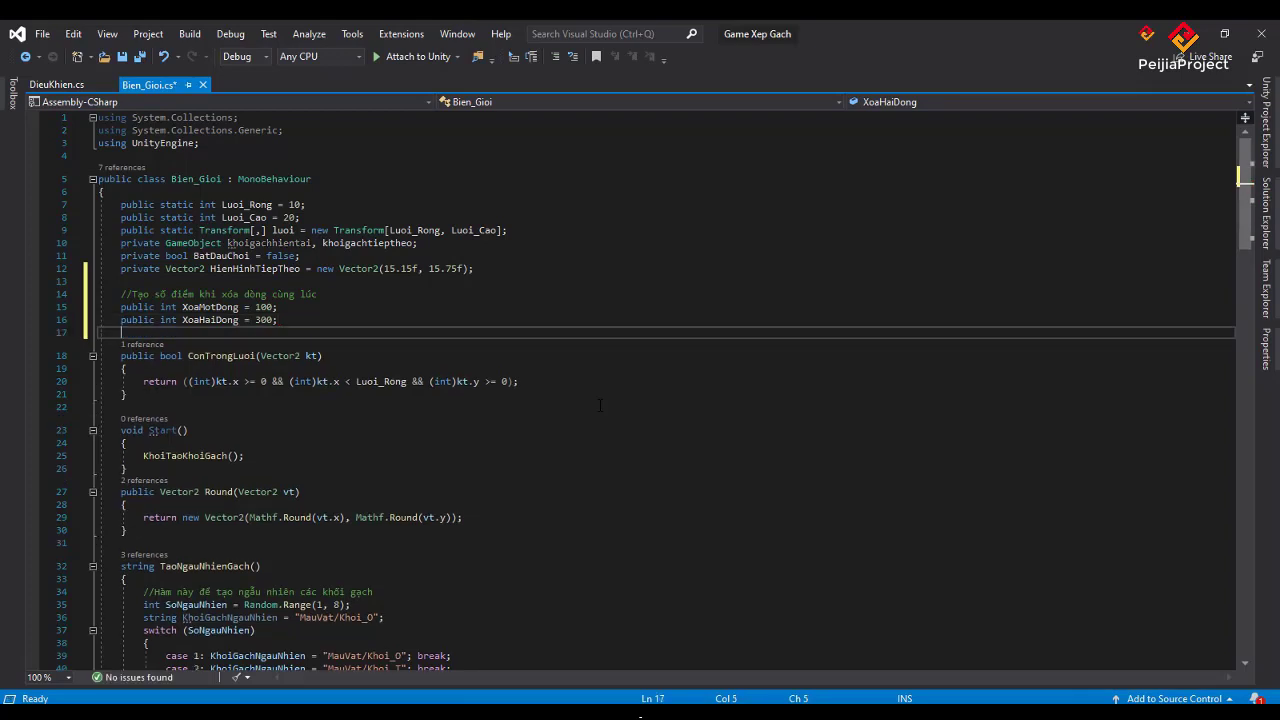
{"action": "type", "text": "p"}
{"action": "type", "text": "ub"}
{"action": "key", "text": "space"}
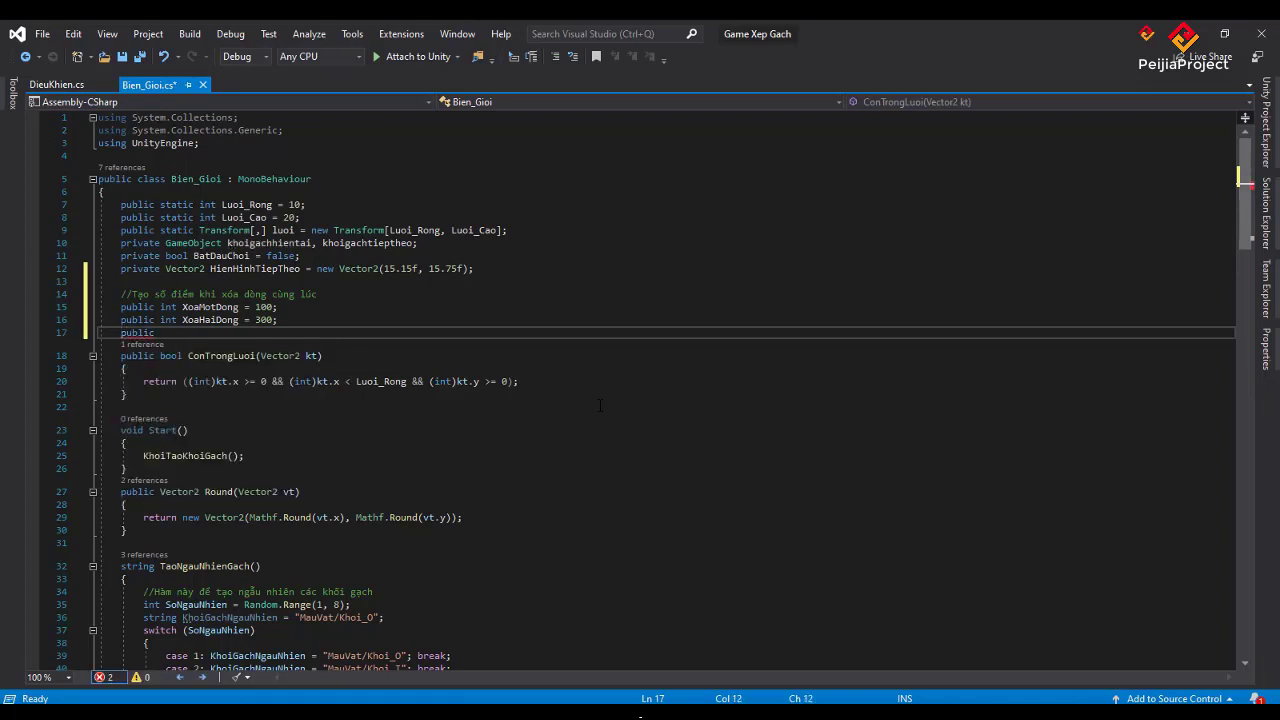
{"action": "type", "text": "int"}
{"action": "type", "text": "Xoa"}
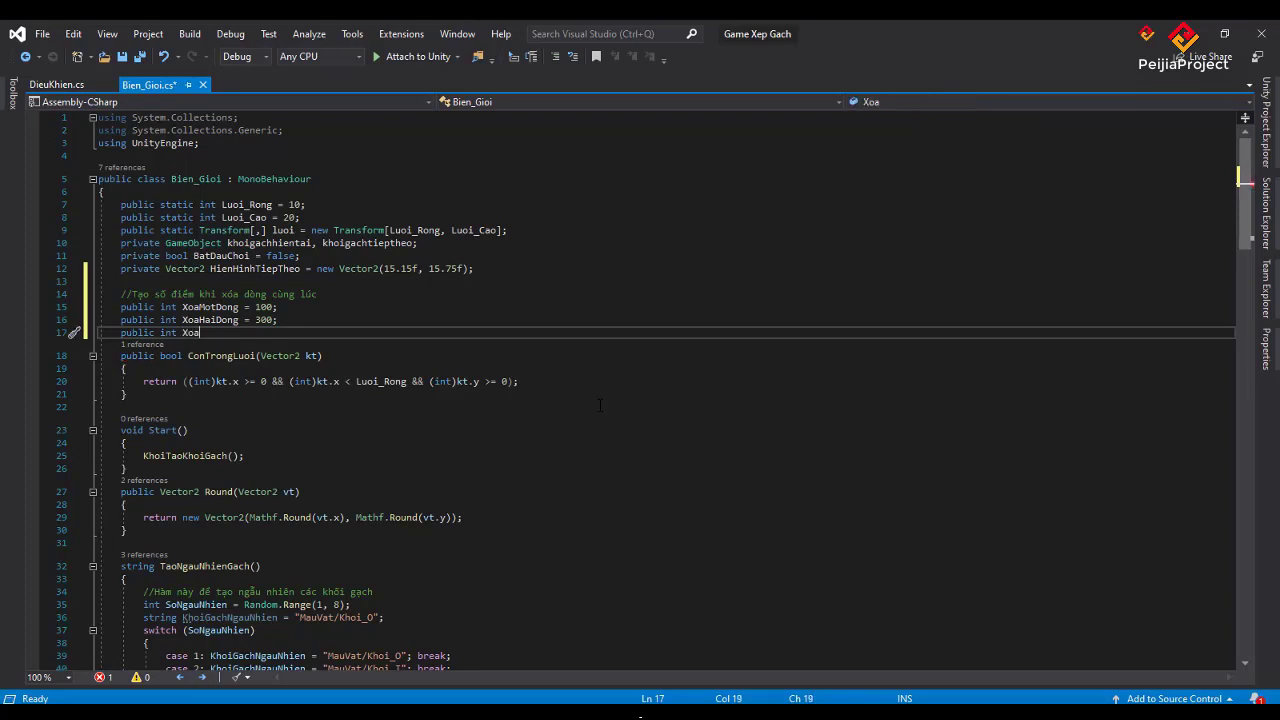
{"action": "type", "text": "Ba"}
{"action": "type", "text": "Dong = "}
{"action": "type", "text": "800"}
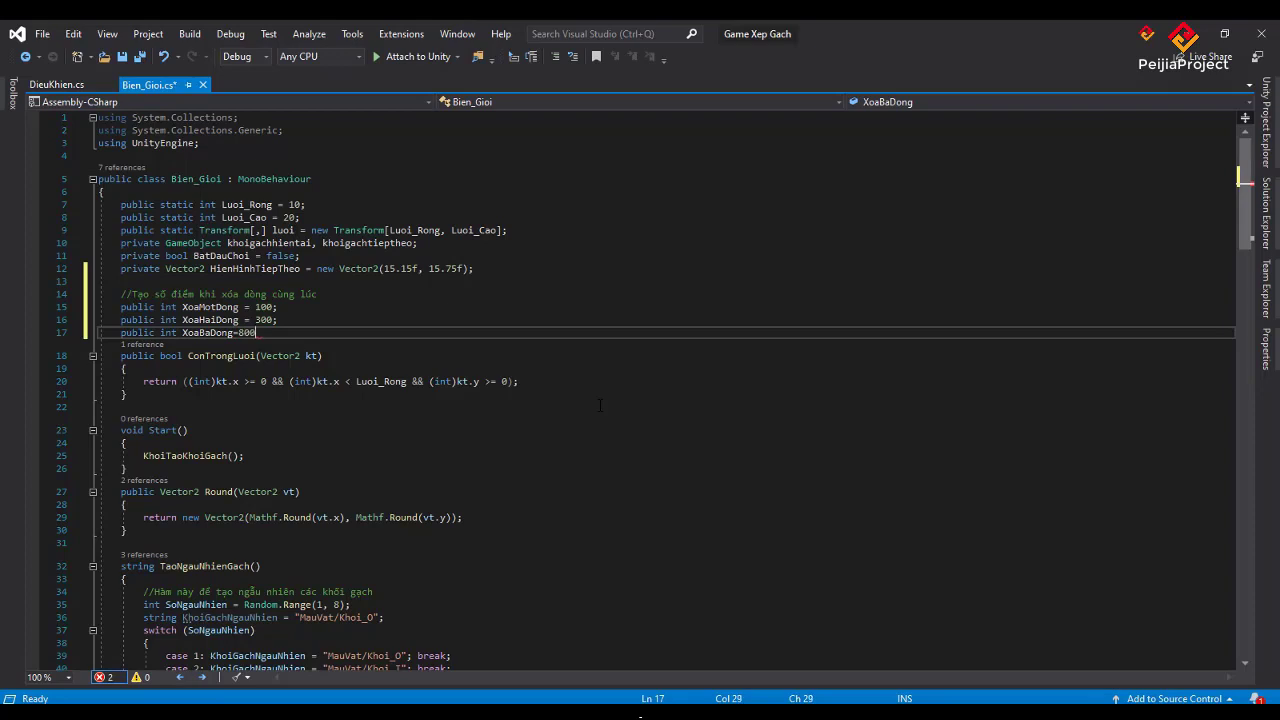
{"action": "type", "text": ";"}
{"action": "key", "text": "Return"}
{"action": "type", "text": "pu "}
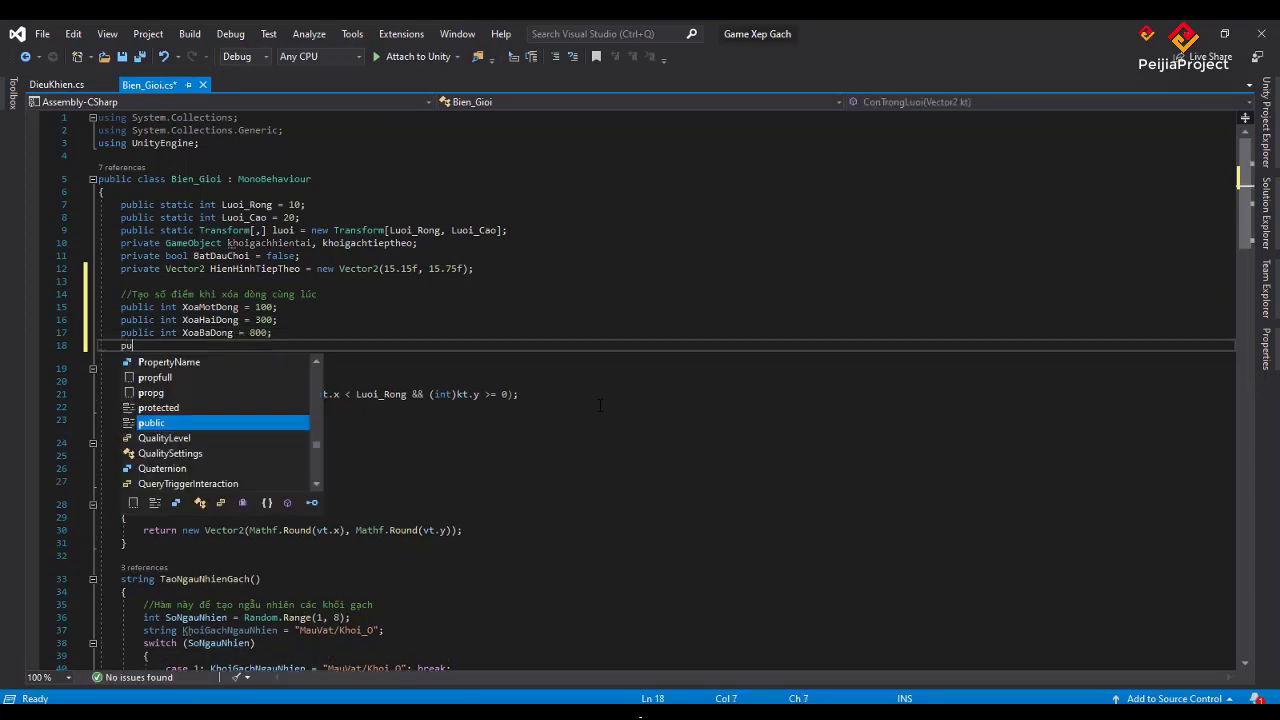
{"action": "type", "text": "in "}
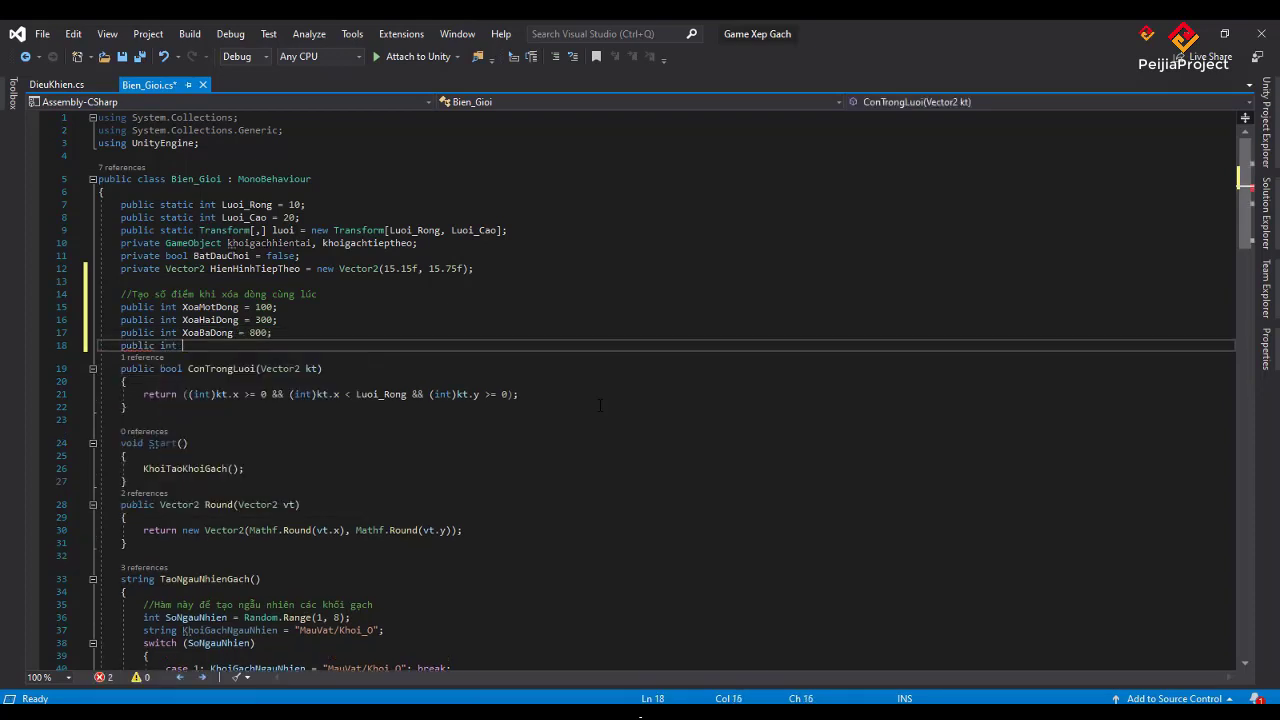
{"action": "type", "text": "XoaBonDong="}
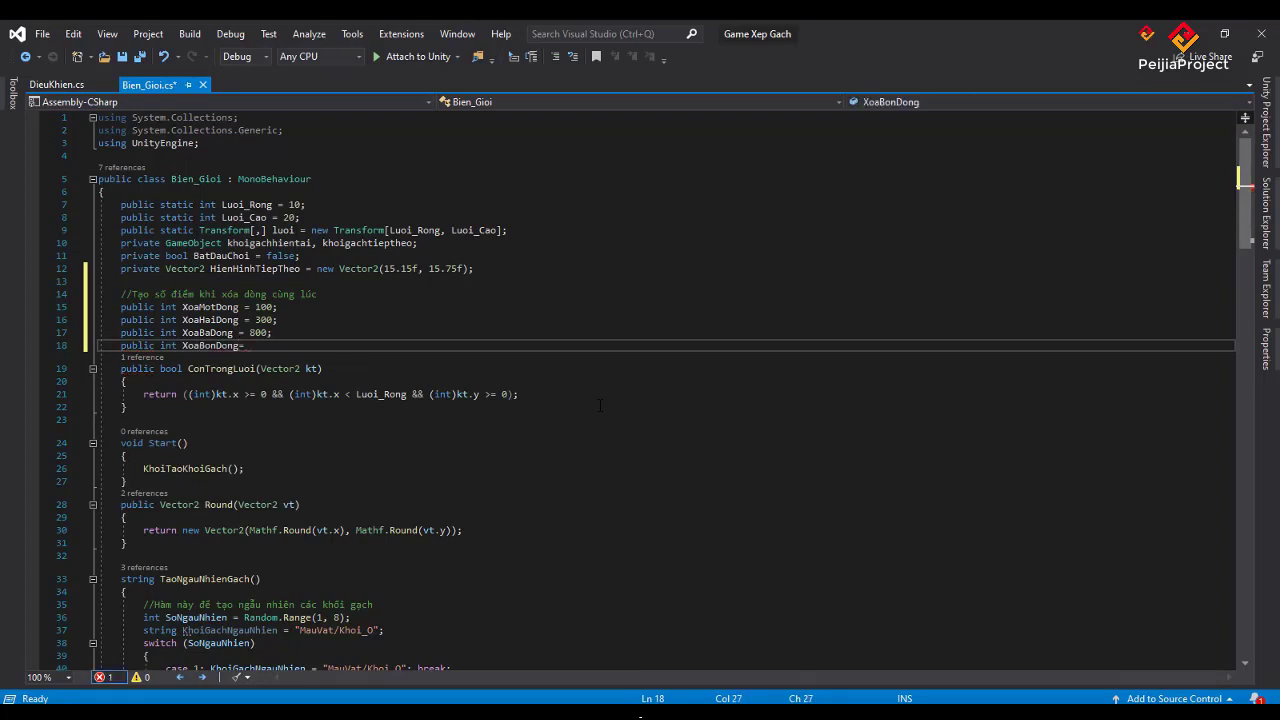
{"action": "type", "text": "1200"}
{"action": "type", "text": ";"}
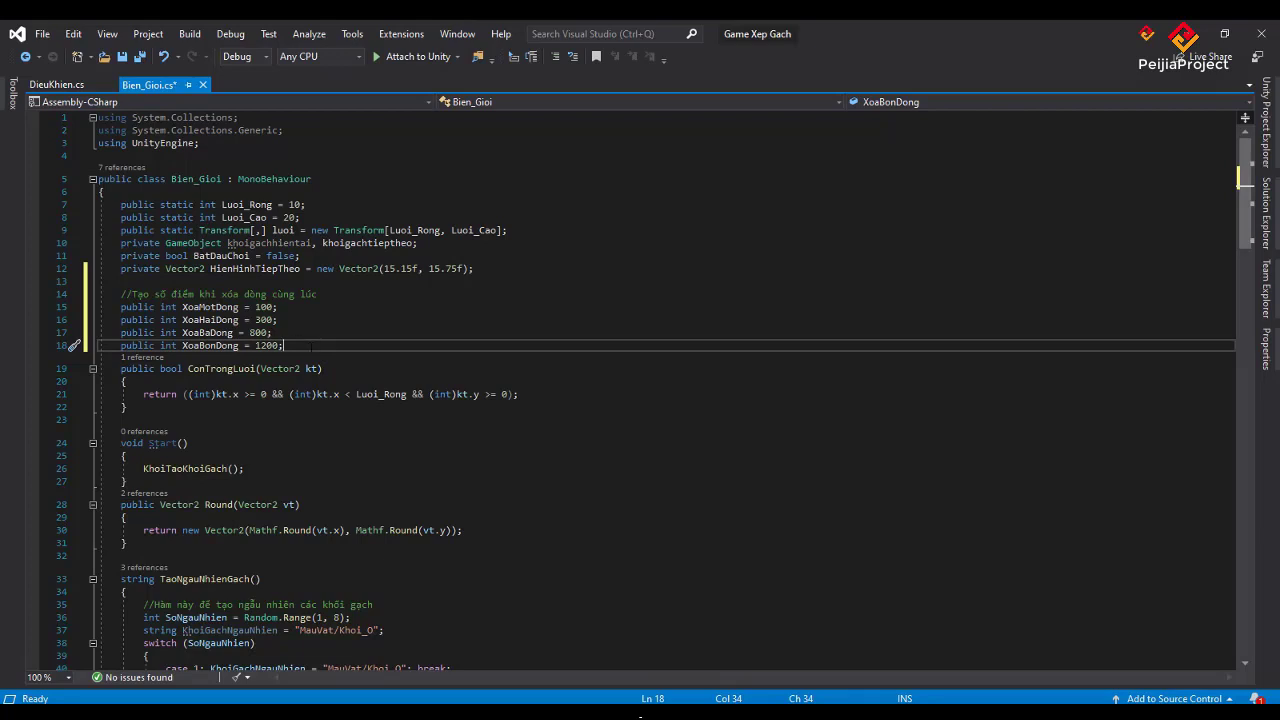
{"action": "left_click_drag", "start_coordinate": [290, 346], "coordinate": [121, 307]}
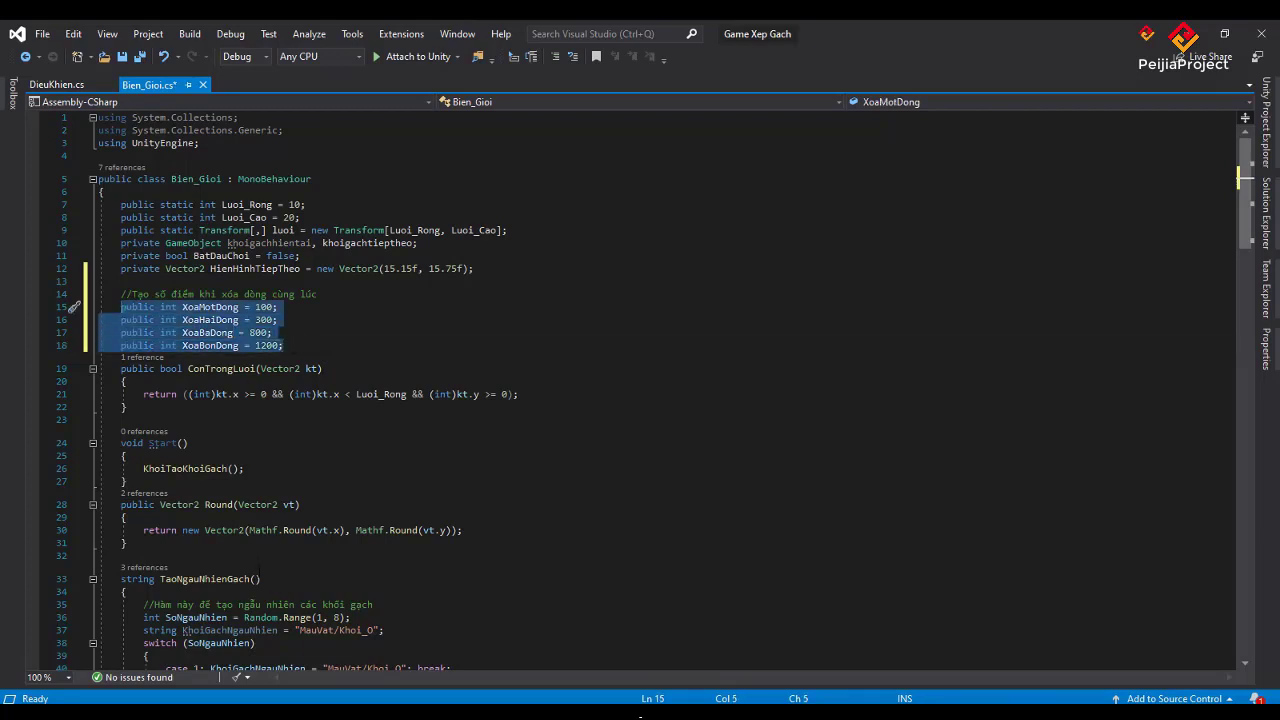
{"action": "key", "text": "alt+Tab"}
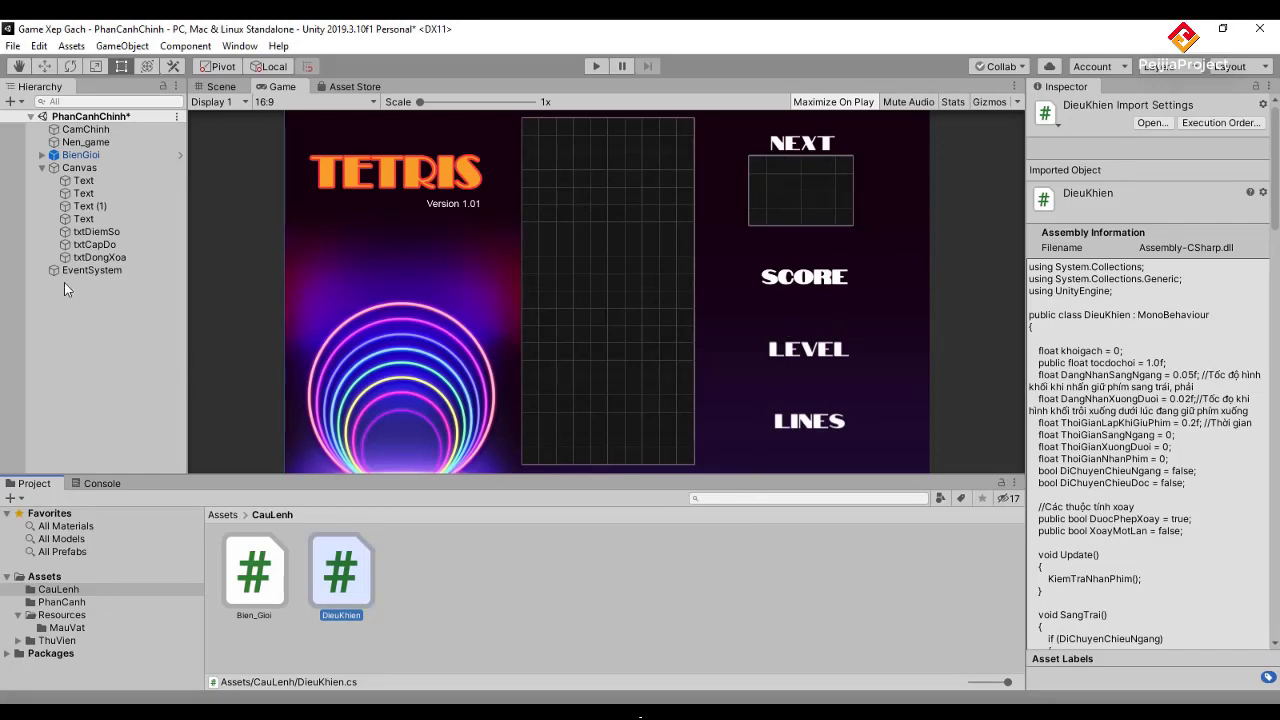
- Drag the txtDiemSo rect in the Scene view so it sits just below the SCORE label
{"action": "left_click", "coordinate": [96, 231]}
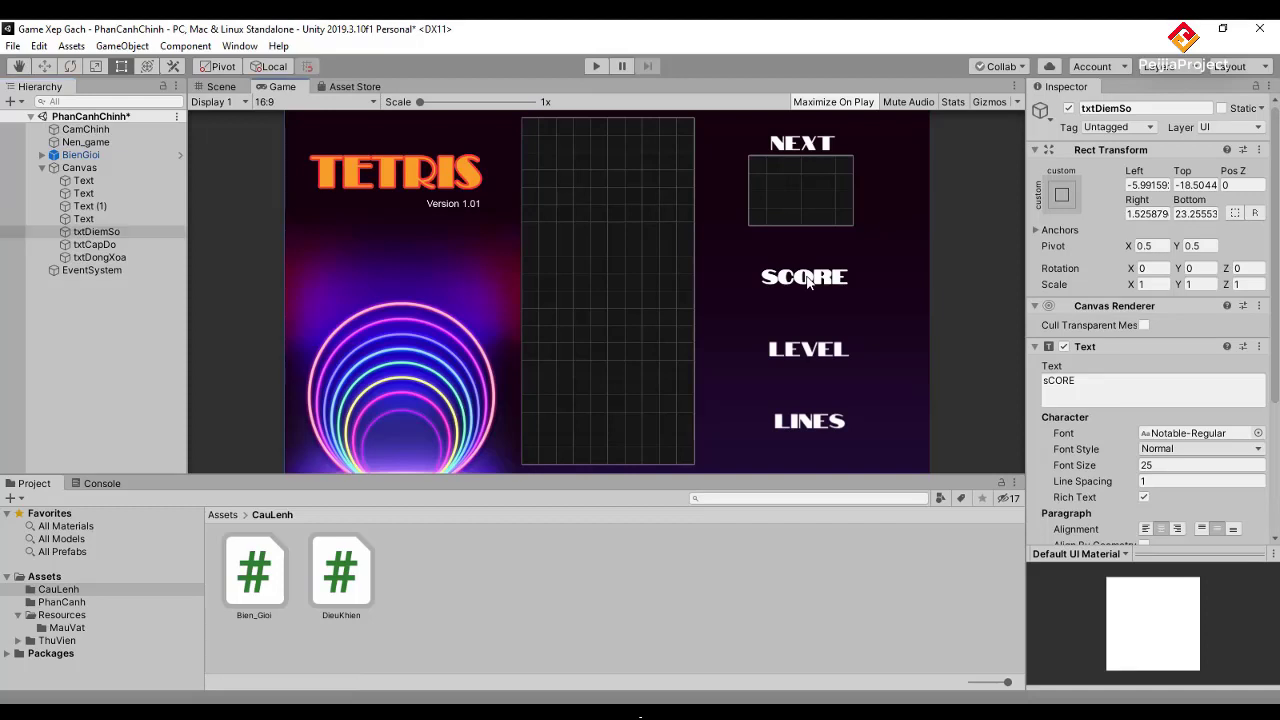
{"action": "left_click", "coordinate": [808, 288]}
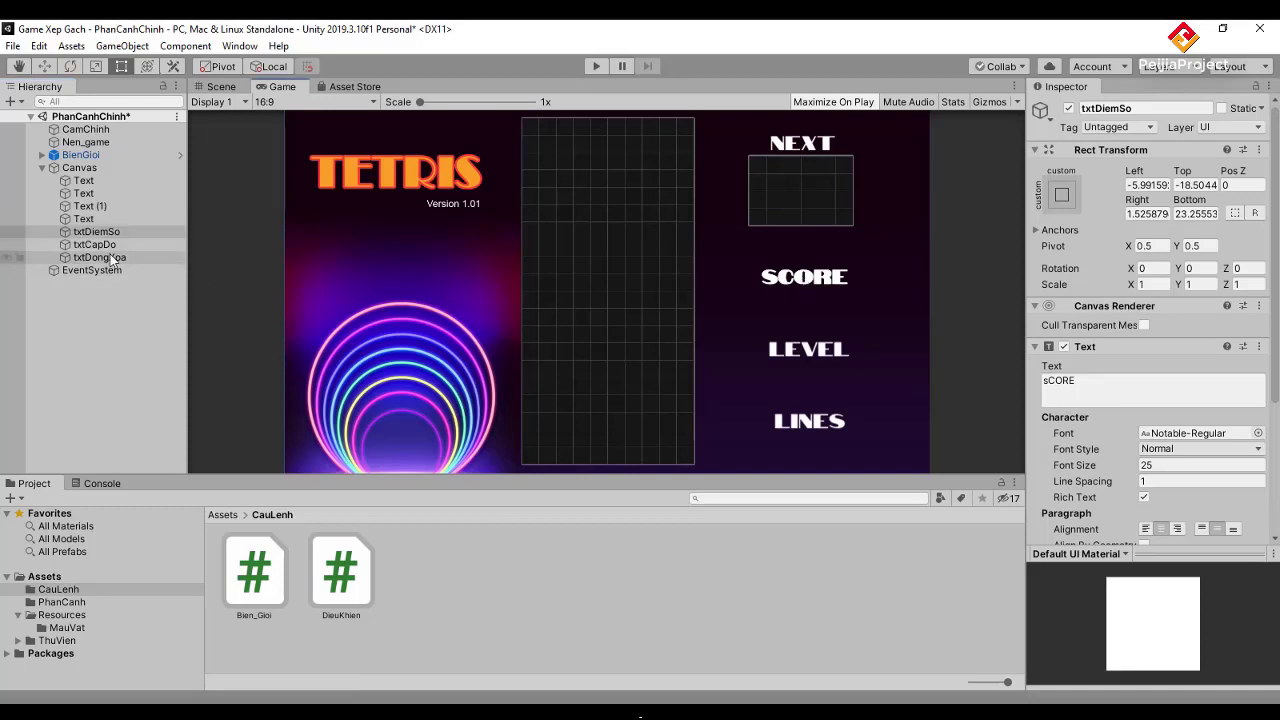
{"action": "left_click", "coordinate": [98, 232]}
{"action": "left_click", "coordinate": [217, 87]}
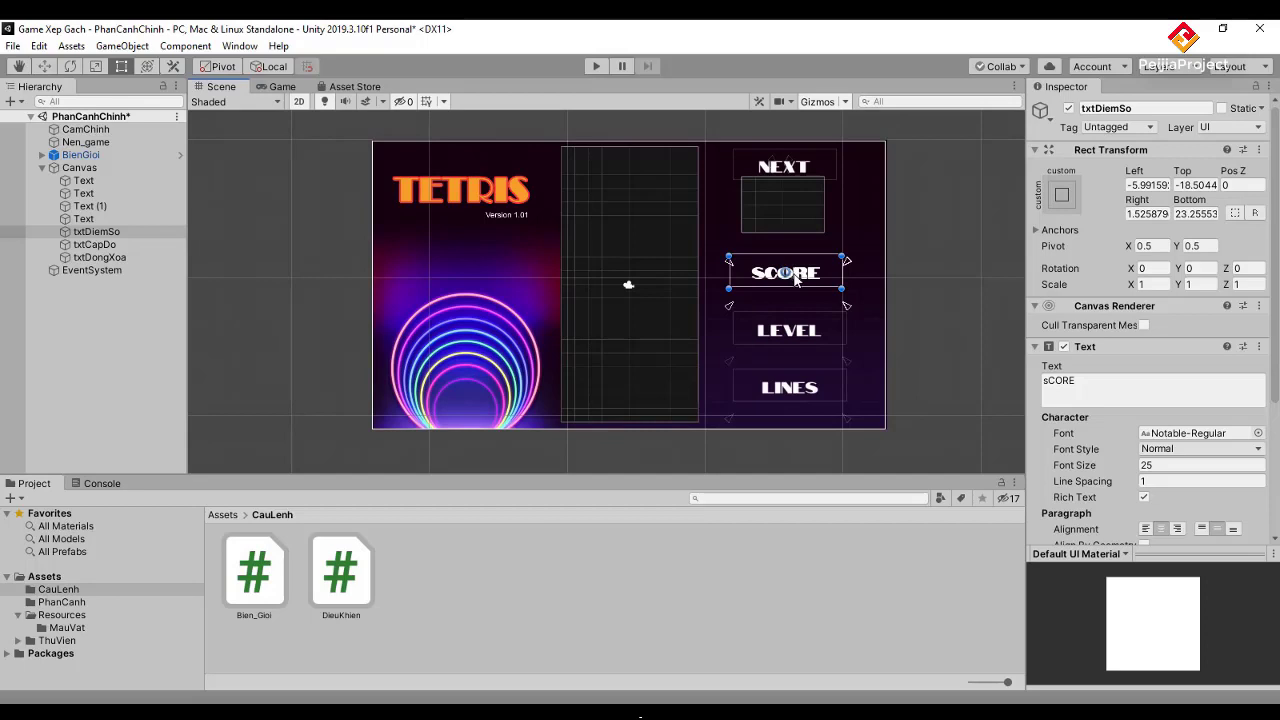
{"action": "left_click_drag", "start_coordinate": [797, 276], "coordinate": [798, 292]}
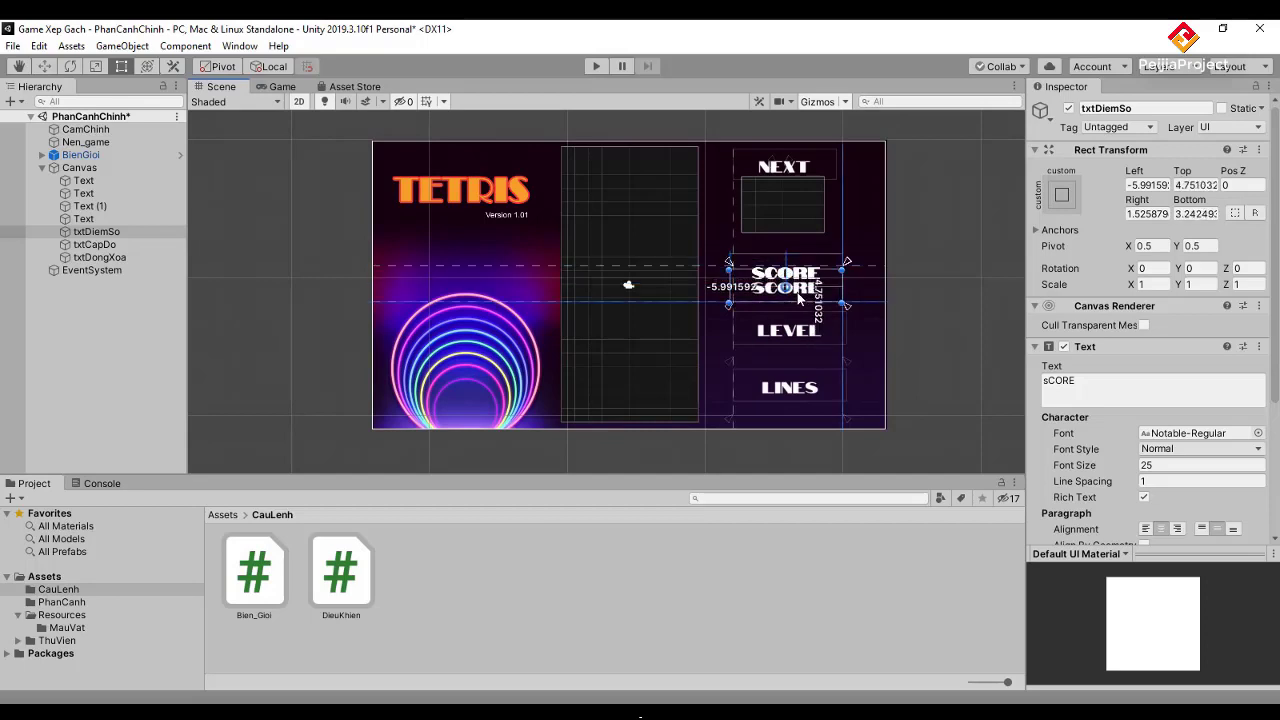
{"action": "left_click_drag", "start_coordinate": [797, 296], "coordinate": [798, 296]}
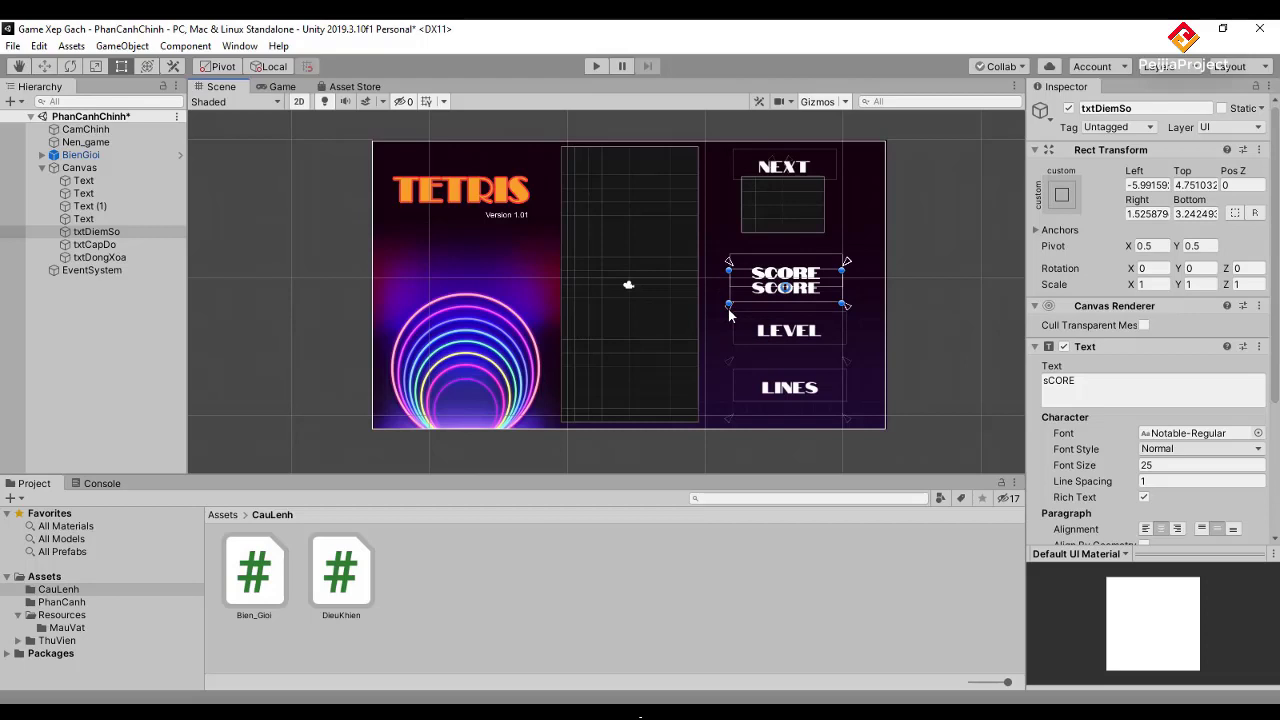
{"action": "left_click_drag", "start_coordinate": [729, 315], "coordinate": [730, 318]}
{"action": "left_click_drag", "start_coordinate": [810, 293], "coordinate": [812, 297]}
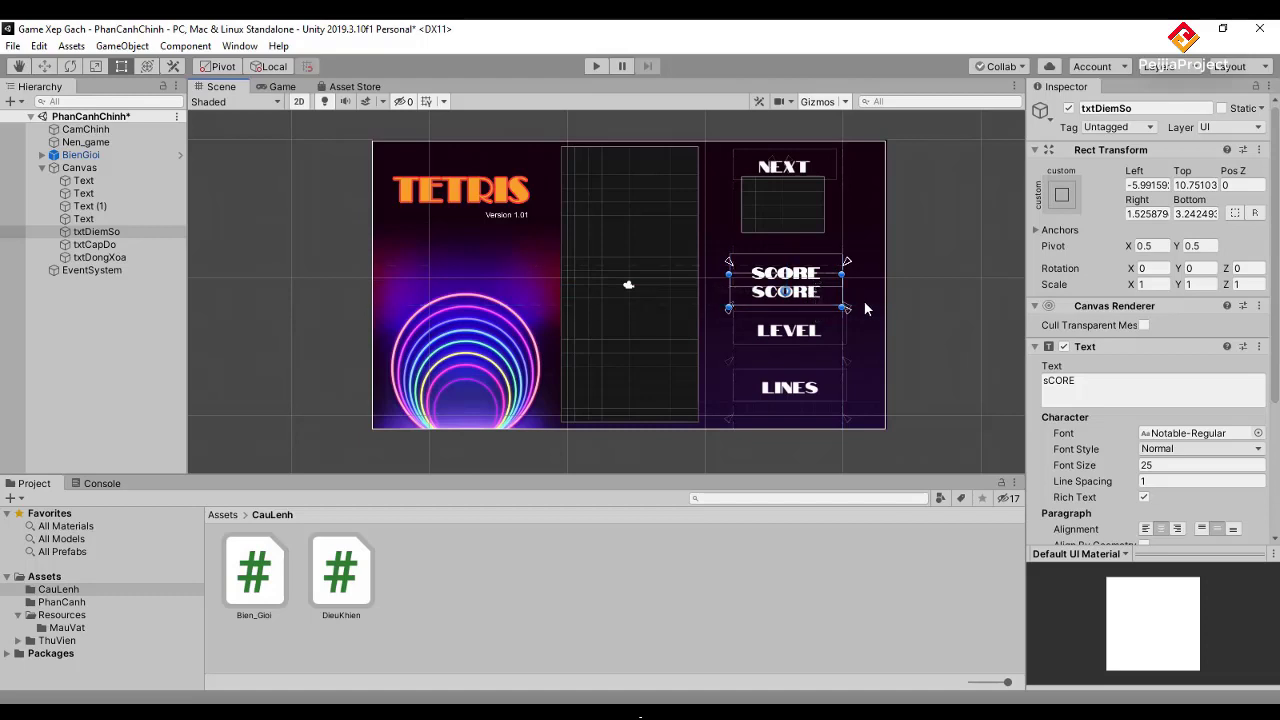
- Set the txtDiemSo font to Arial at size 20
{"action": "left_click", "coordinate": [1258, 433]}
{"action": "left_click", "coordinate": [49, 216]}
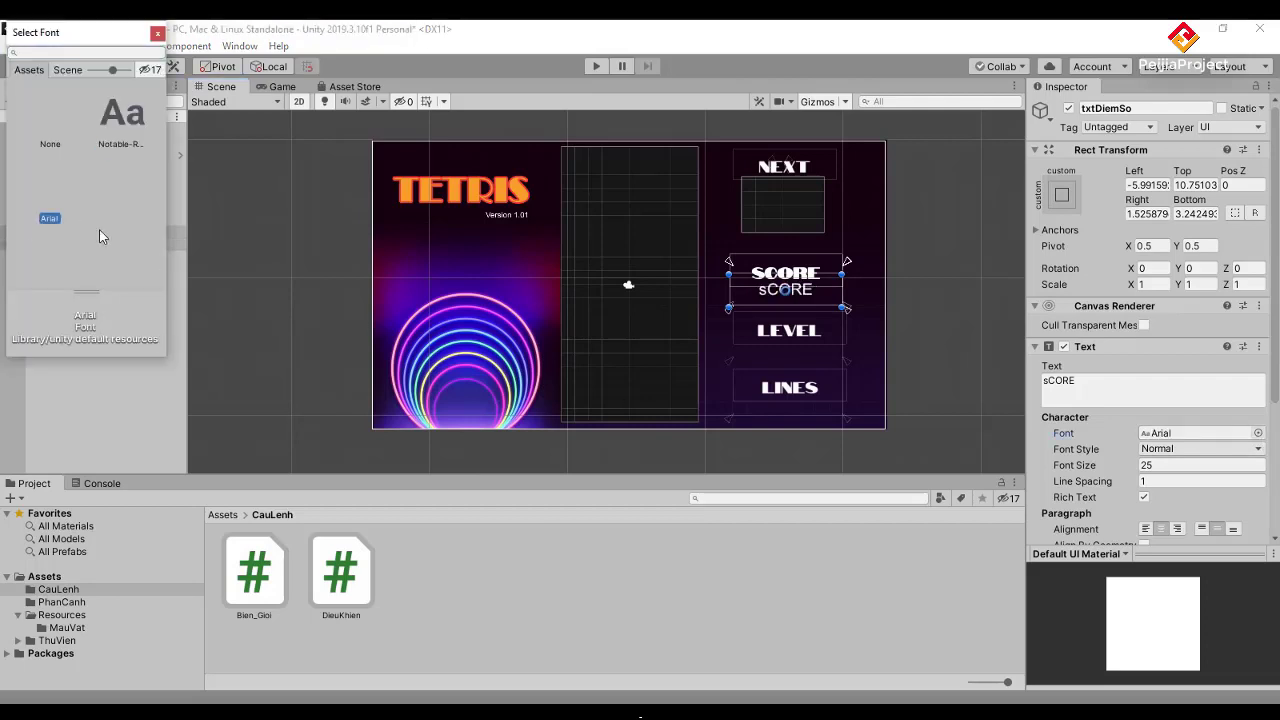
{"action": "double_click", "coordinate": [50, 219]}
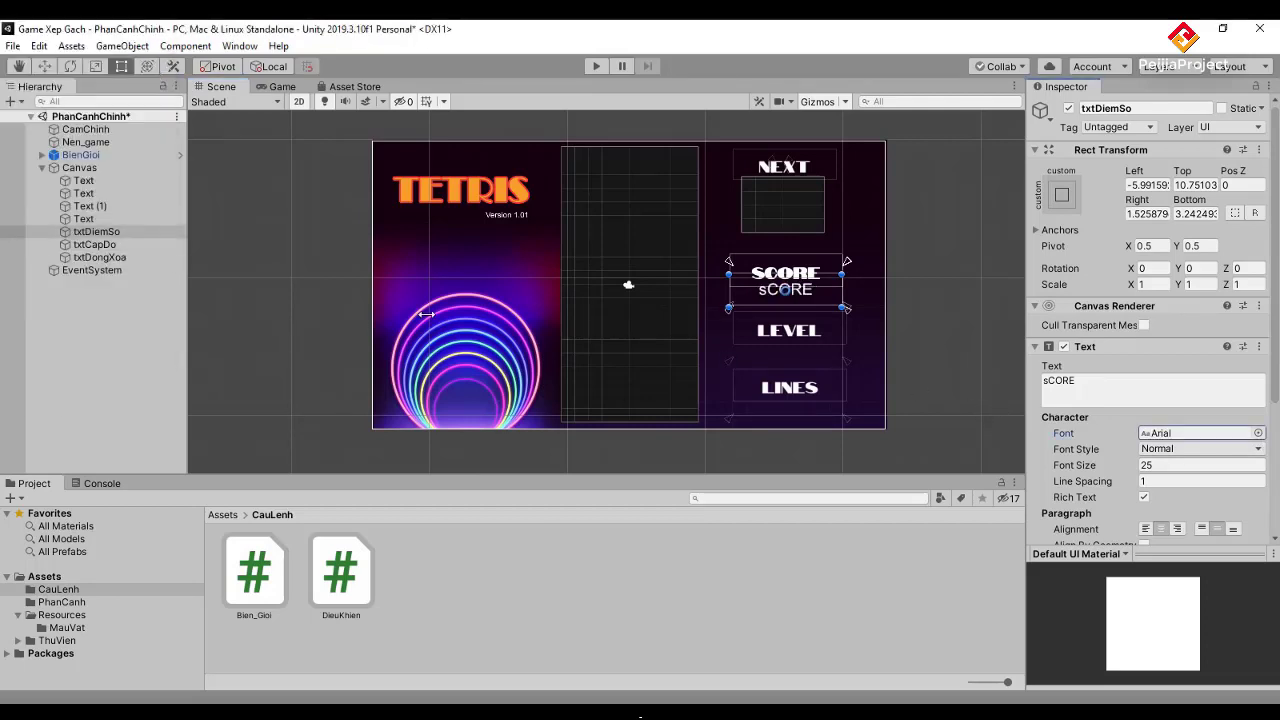
{"action": "left_click", "coordinate": [1175, 464]}
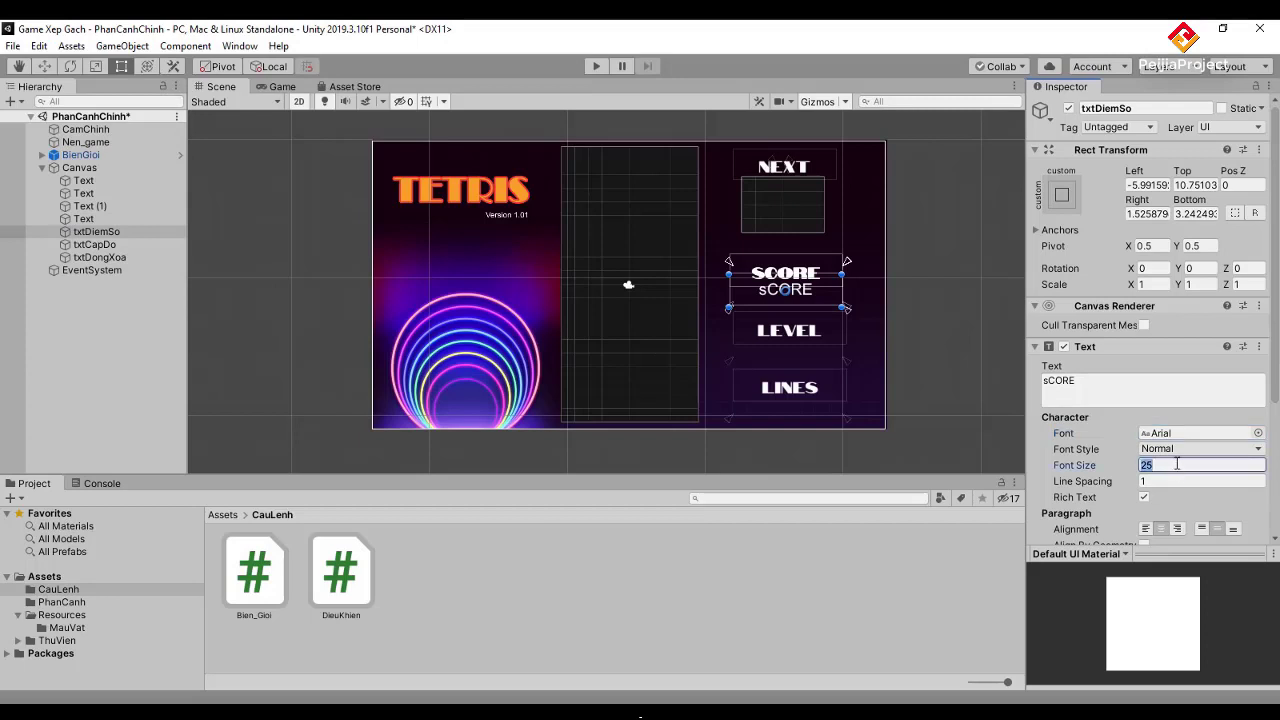
{"action": "type", "text": "20"}
{"action": "scroll", "coordinate": [1210, 490], "scroll_direction": "down", "scroll_amount": 5}
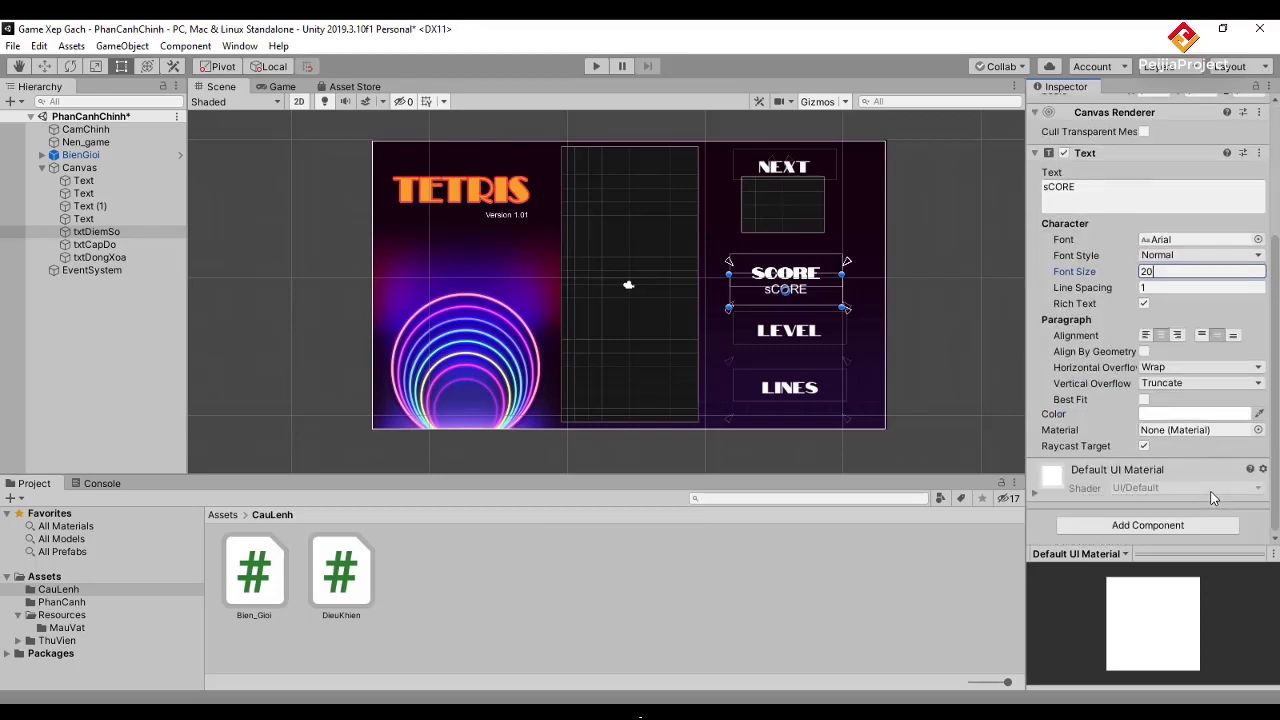
- Color the score text orange-red E5472B, make it Bold, and replace sCORE with 0
{"action": "left_click", "coordinate": [1240, 414]}
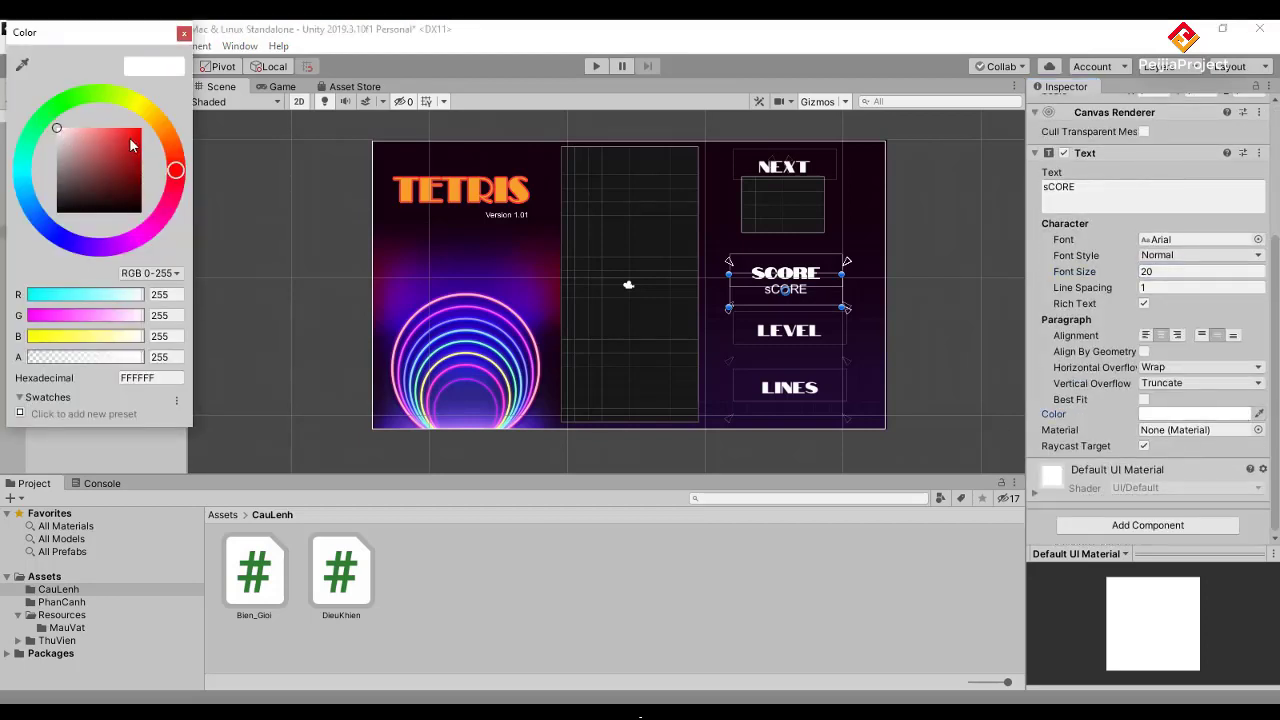
{"action": "left_click", "coordinate": [126, 136]}
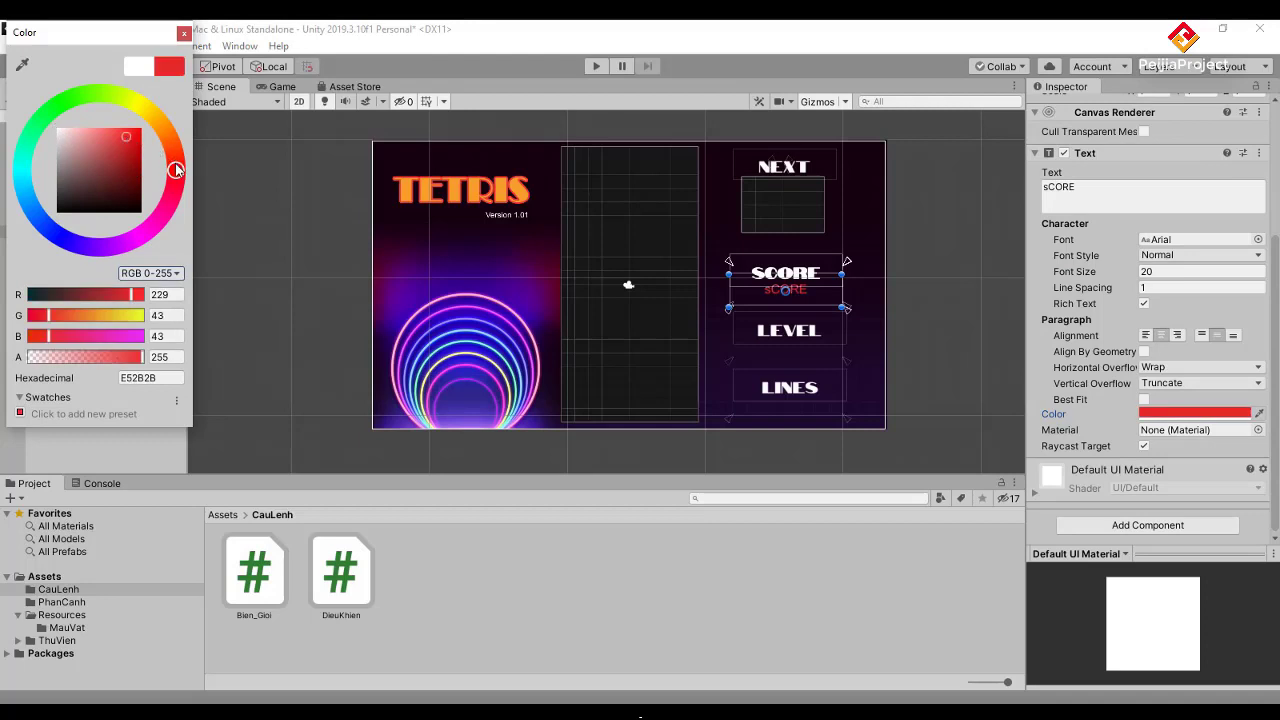
{"action": "left_click_drag", "start_coordinate": [176, 168], "coordinate": [175, 158]}
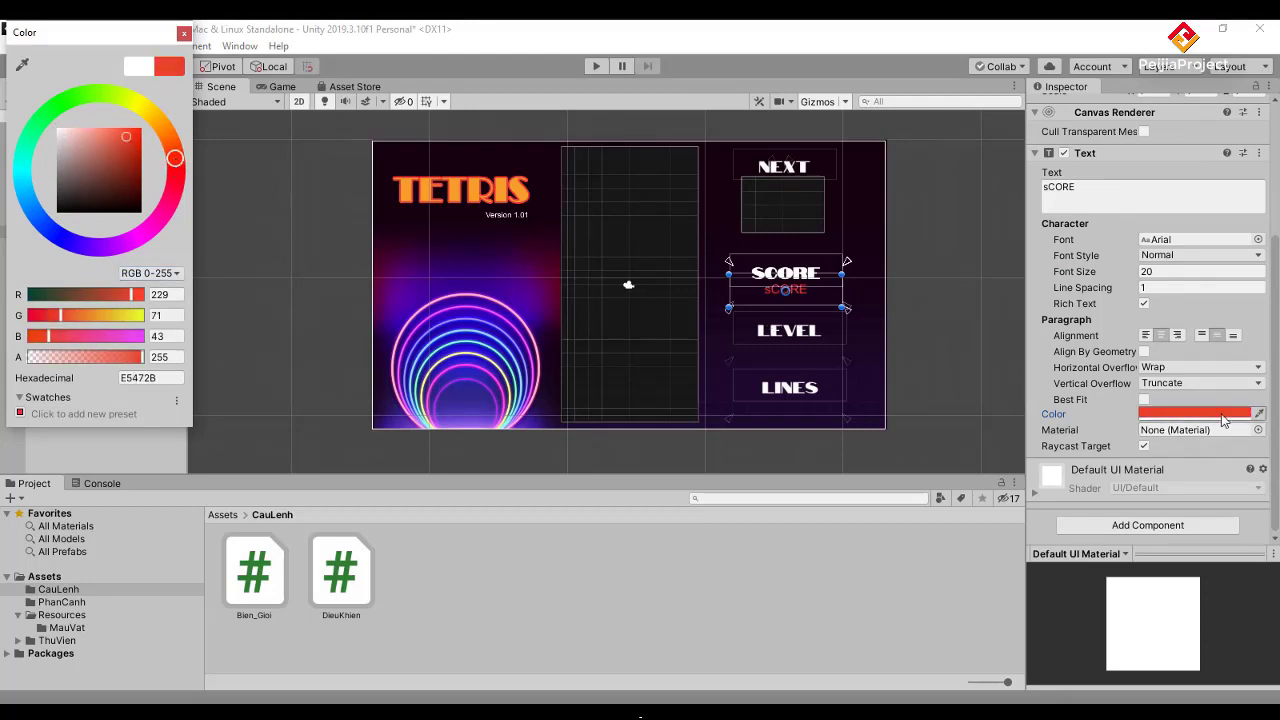
{"action": "left_click", "coordinate": [1200, 255]}
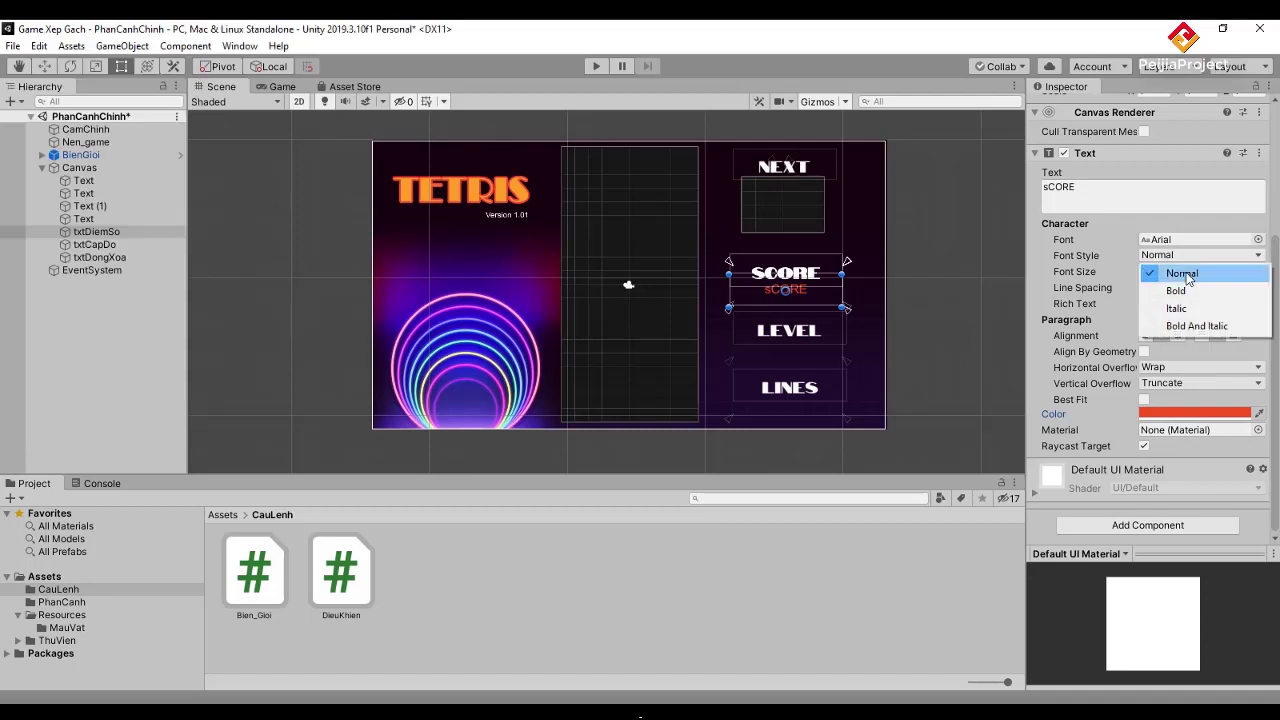
{"action": "left_click", "coordinate": [1172, 290]}
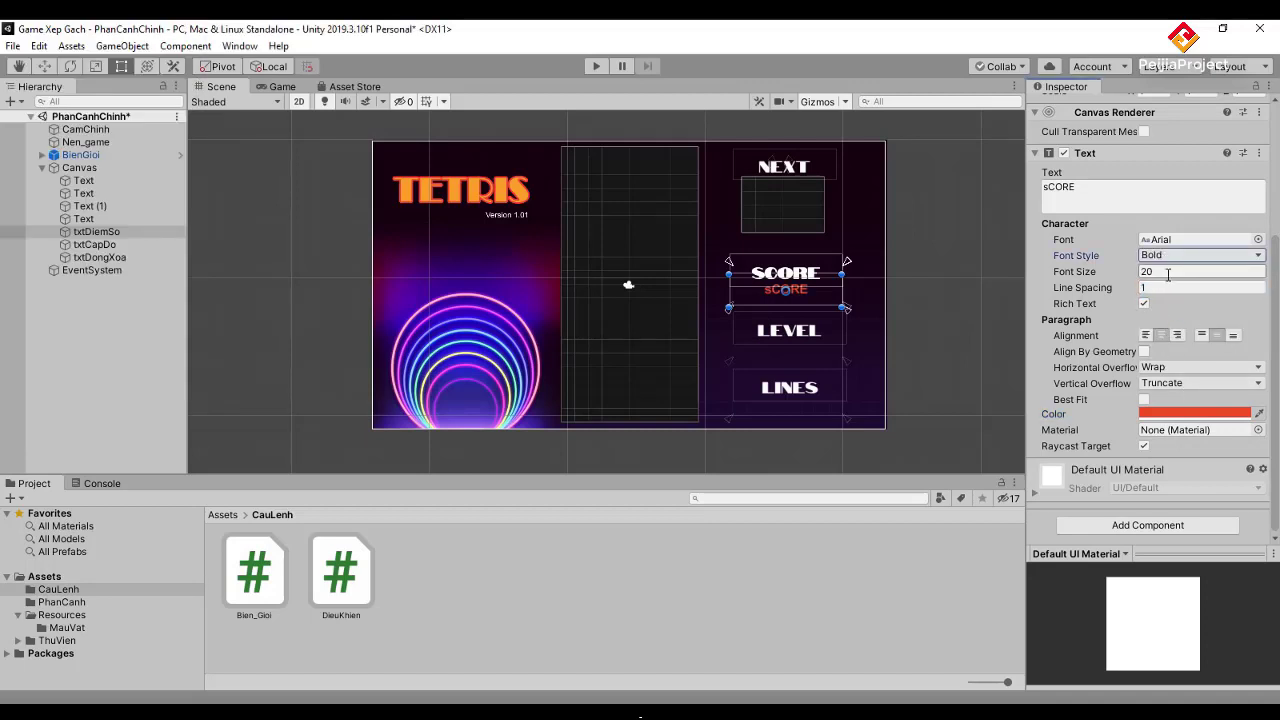
{"action": "left_click", "coordinate": [1110, 188]}
{"action": "left_click_drag", "start_coordinate": [1089, 186], "coordinate": [989, 191]}
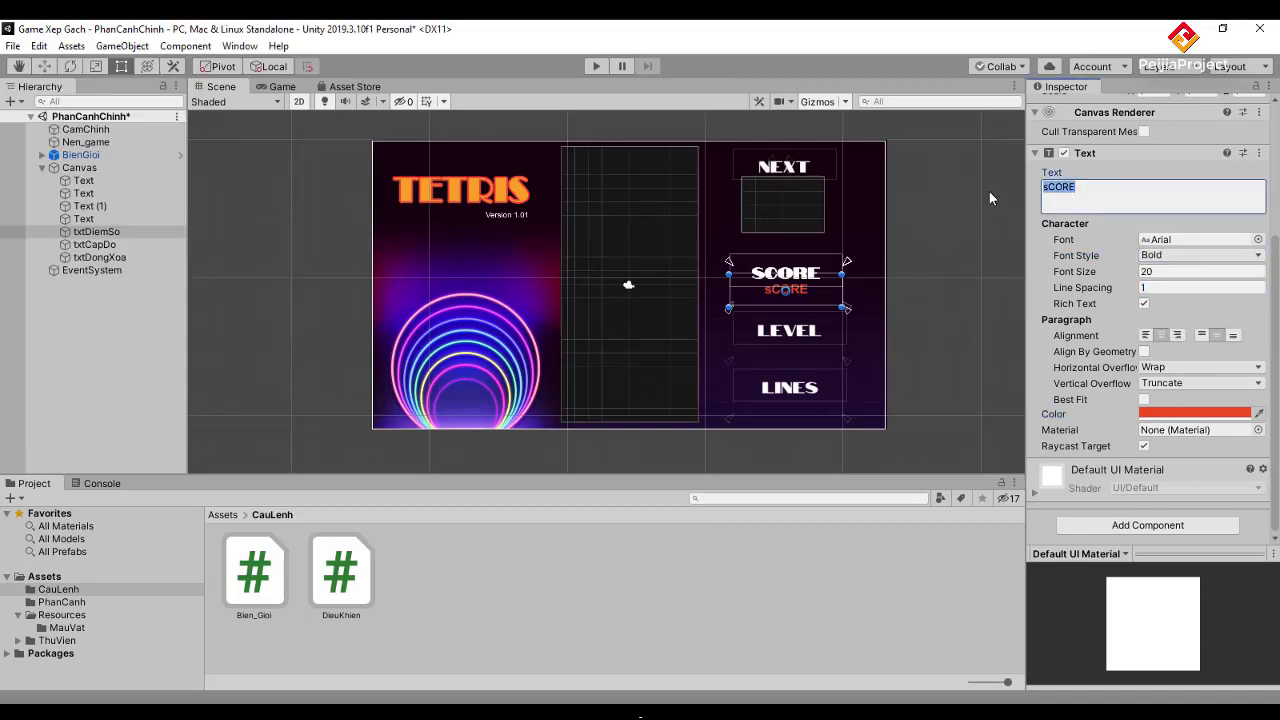
{"action": "type", "text": "0"}
{"action": "left_click", "coordinate": [961, 241]}
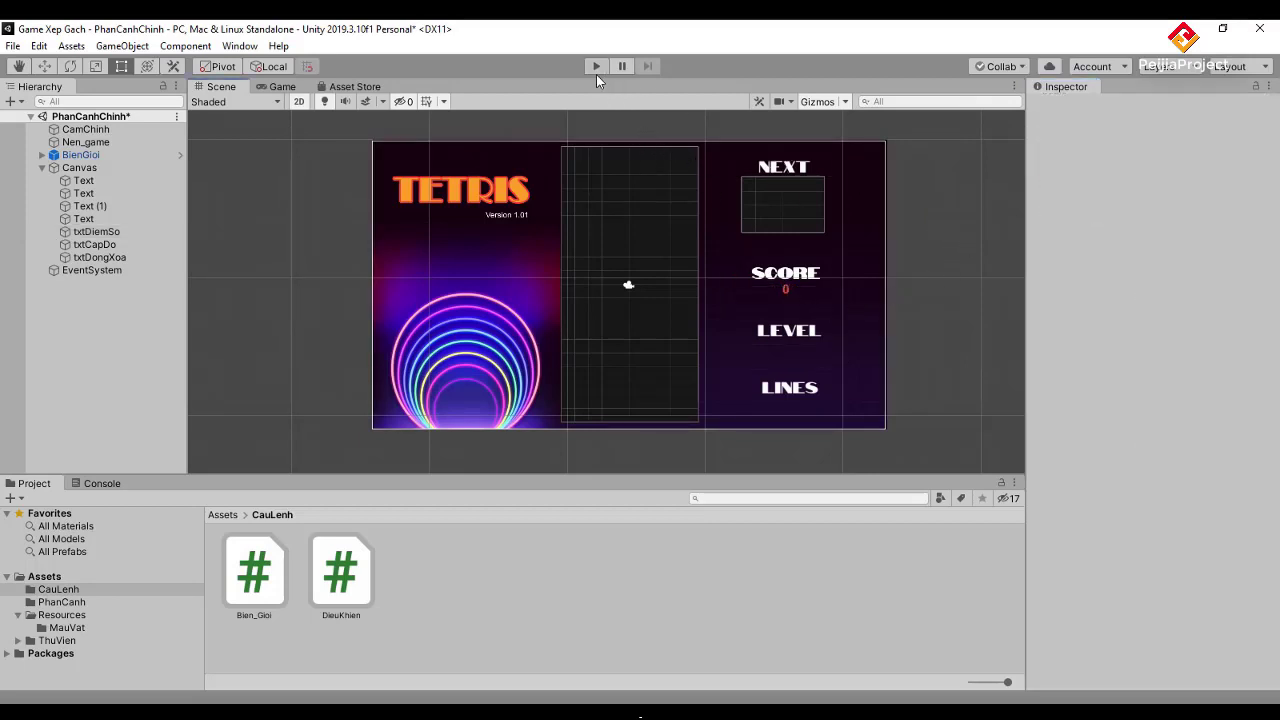
- Set txtDiemSo font size to 26, play-test, move the 0 lower, and play-test again
{"action": "left_click", "coordinate": [787, 289]}
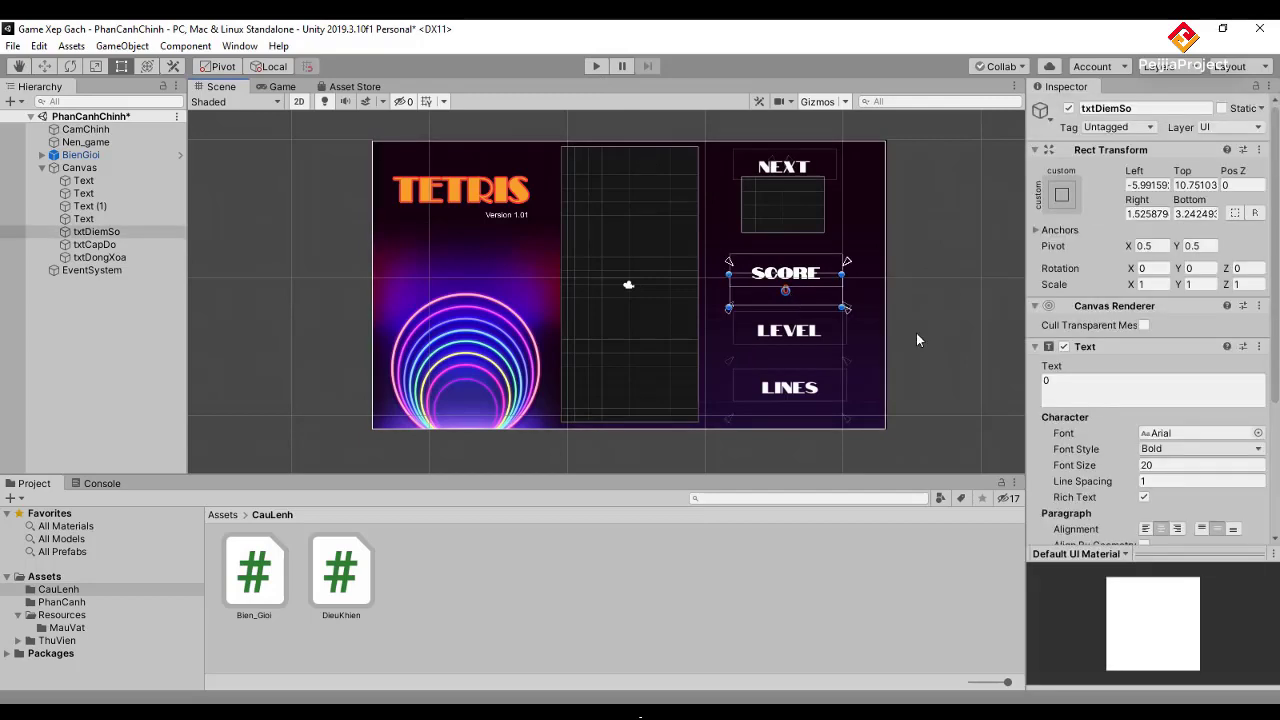
{"action": "left_click", "coordinate": [1150, 466]}
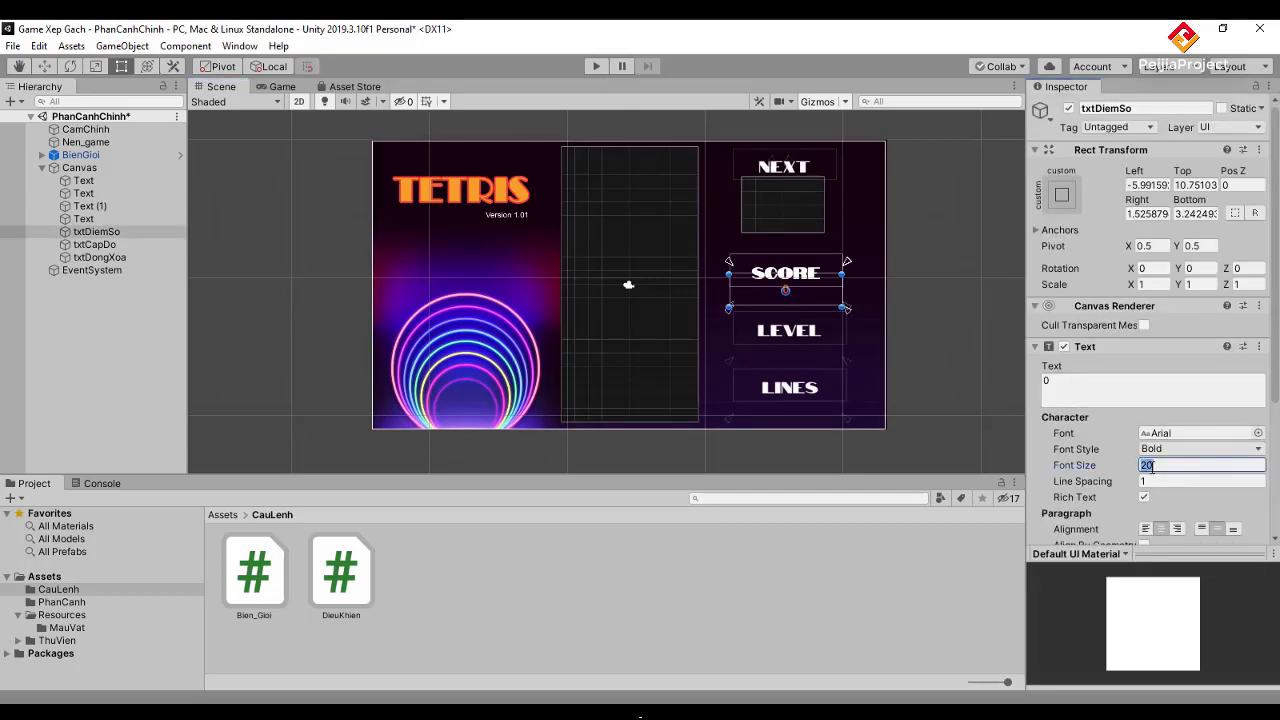
{"action": "type", "text": "26"}
{"action": "left_click", "coordinate": [592, 68]}
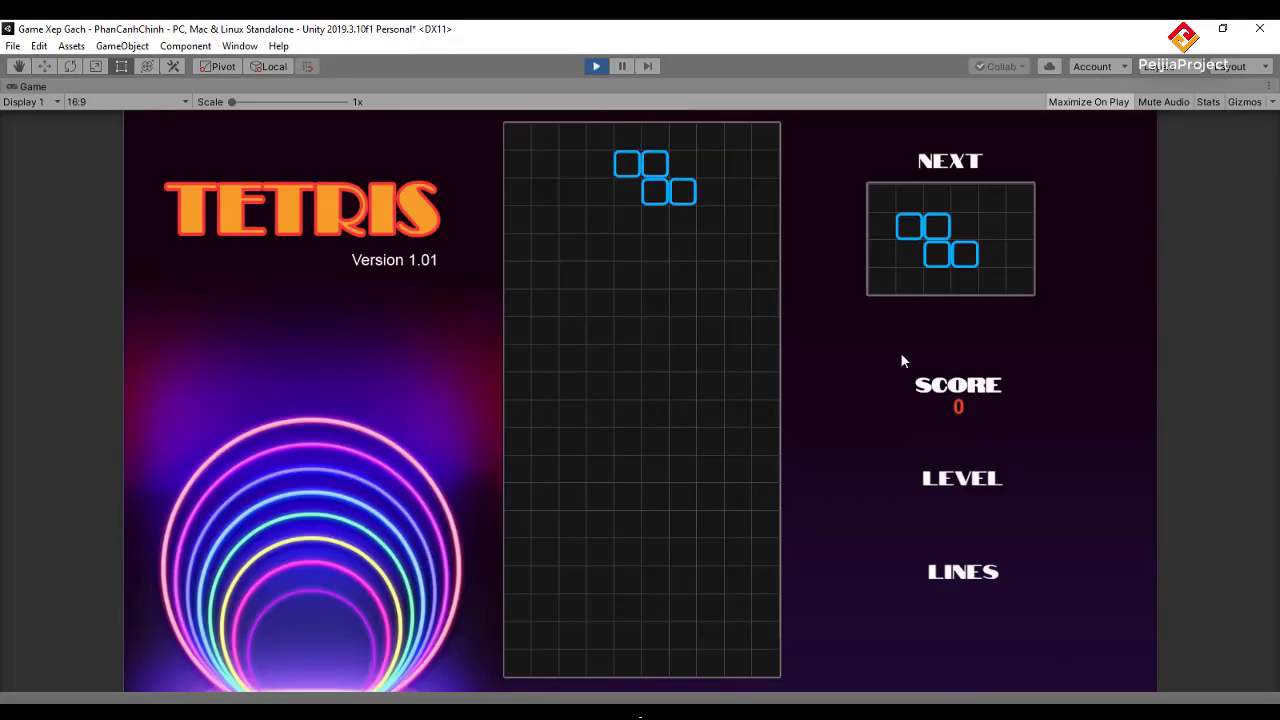
{"action": "left_click", "coordinate": [595, 67]}
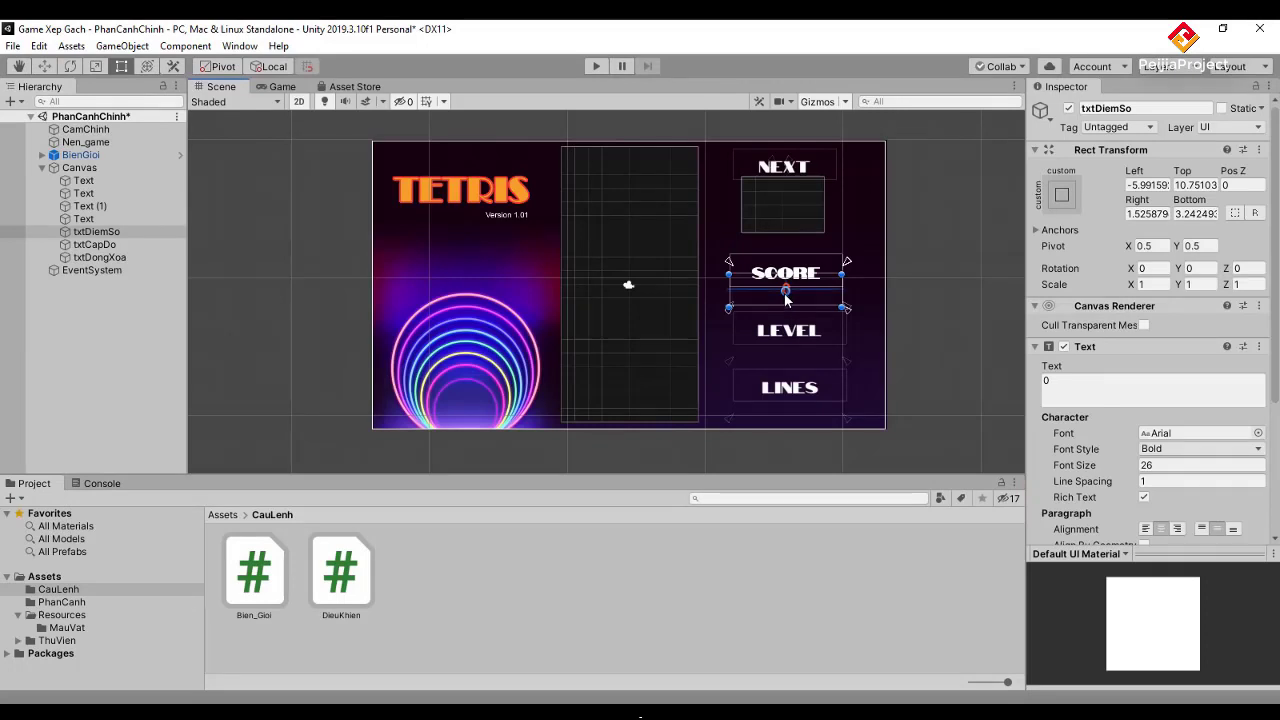
{"action": "left_click_drag", "start_coordinate": [786, 297], "coordinate": [799, 300]}
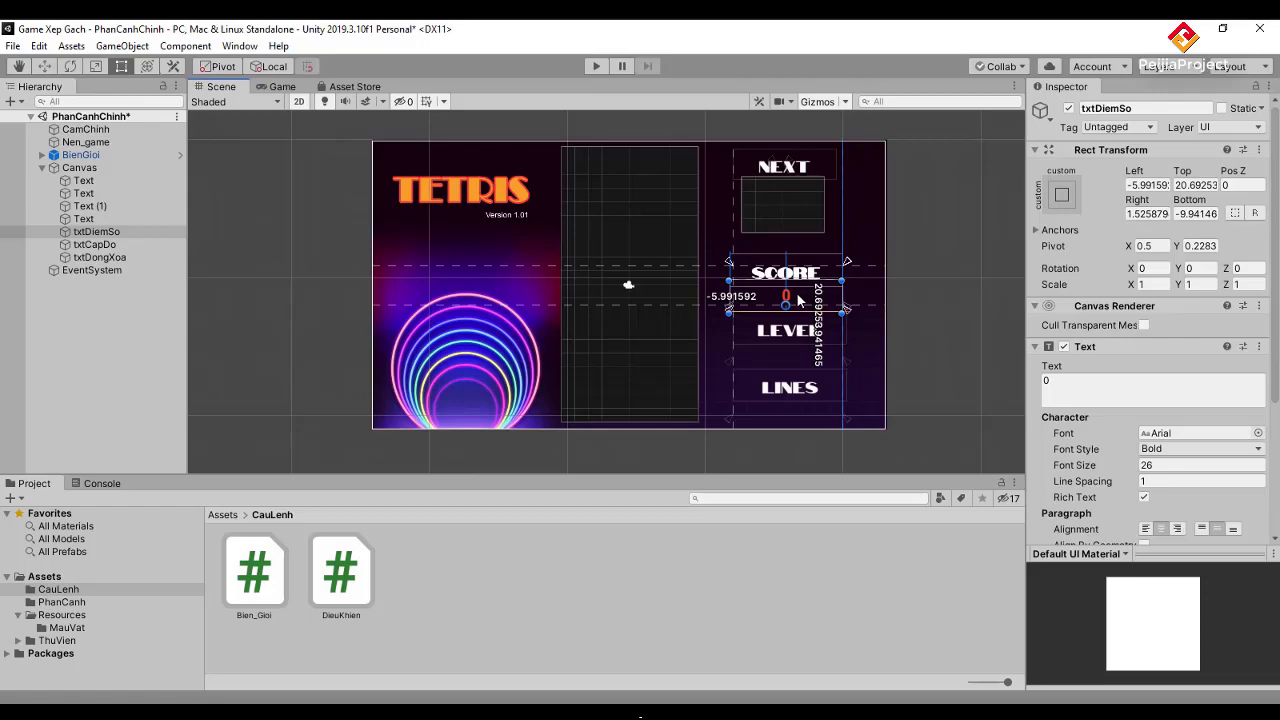
{"action": "key", "text": "ctrl+p"}
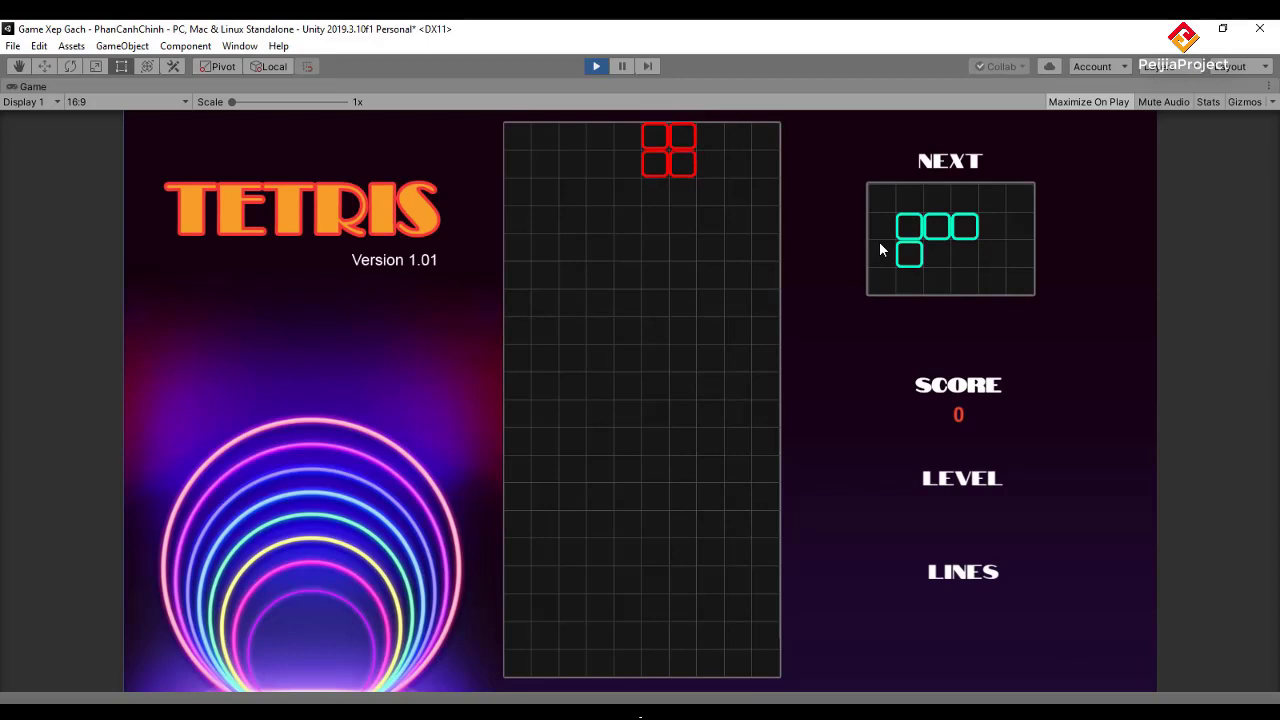
{"action": "left_click", "coordinate": [599, 70]}
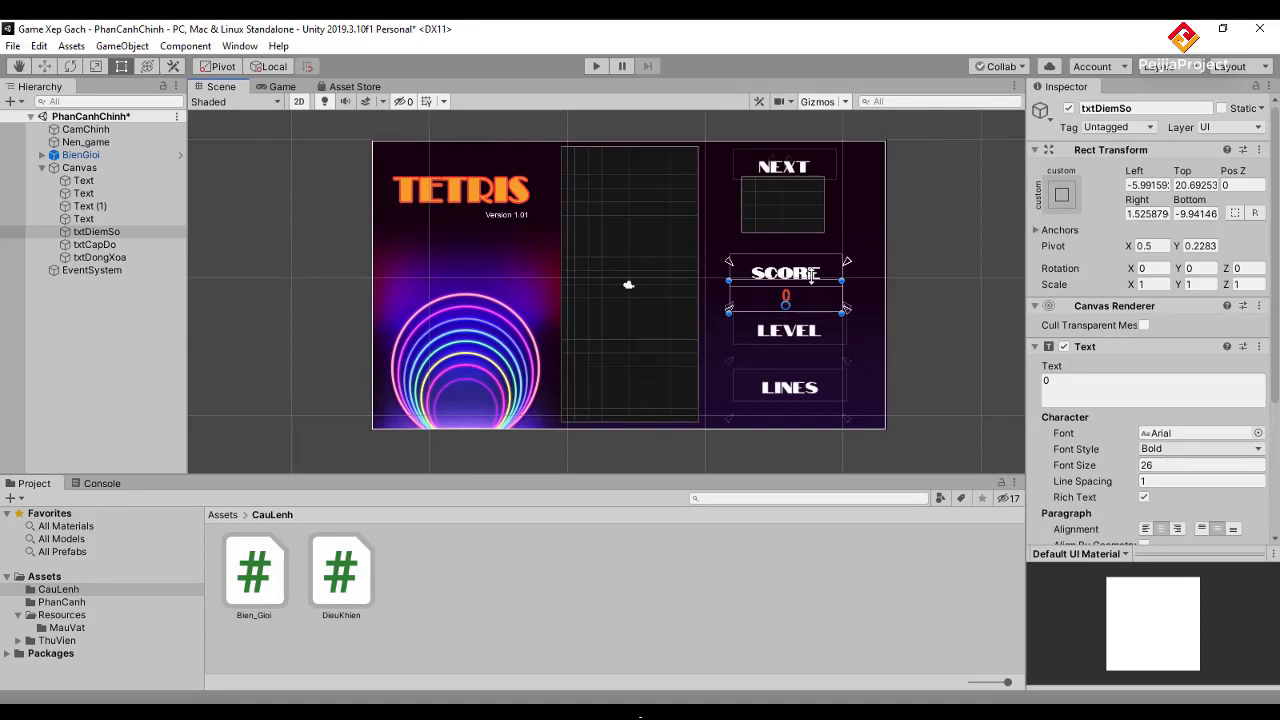
- Move txtCapDo under LEVEL, switch its font to Arial, and change its text to 0
{"action": "left_click", "coordinate": [94, 245]}
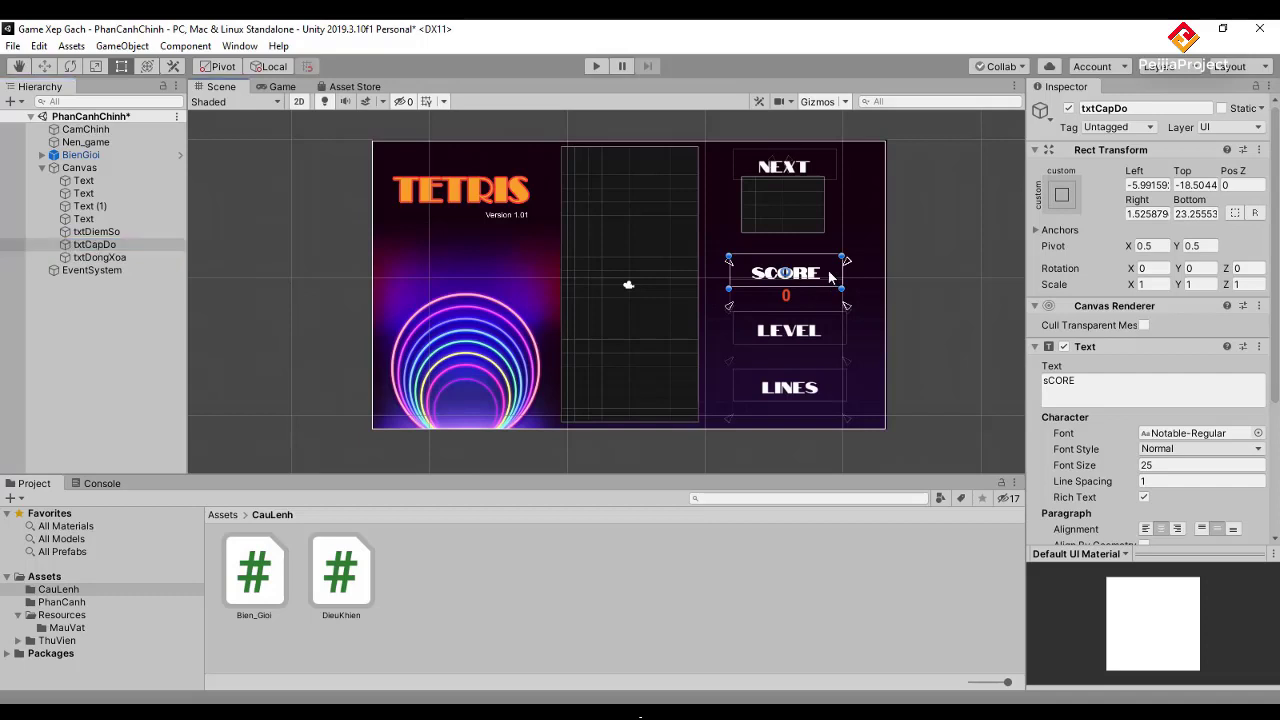
{"action": "left_click_drag", "start_coordinate": [831, 279], "coordinate": [832, 357]}
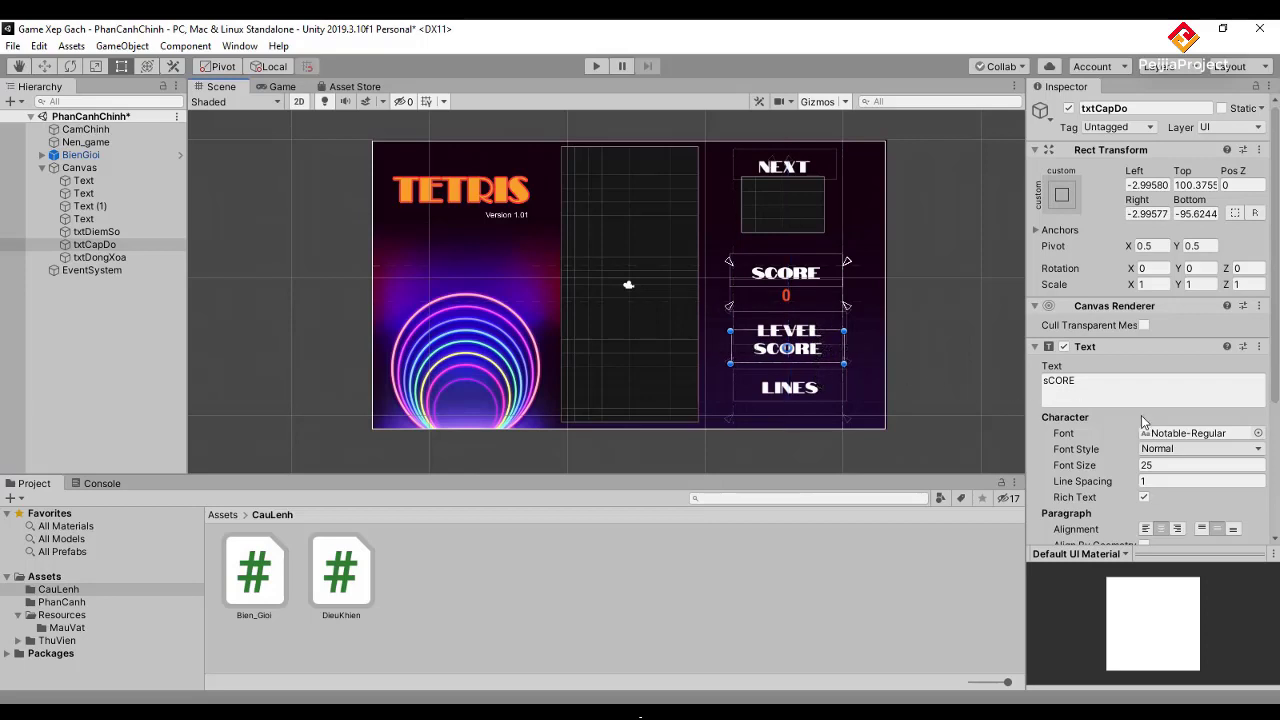
{"action": "left_click", "coordinate": [1258, 433]}
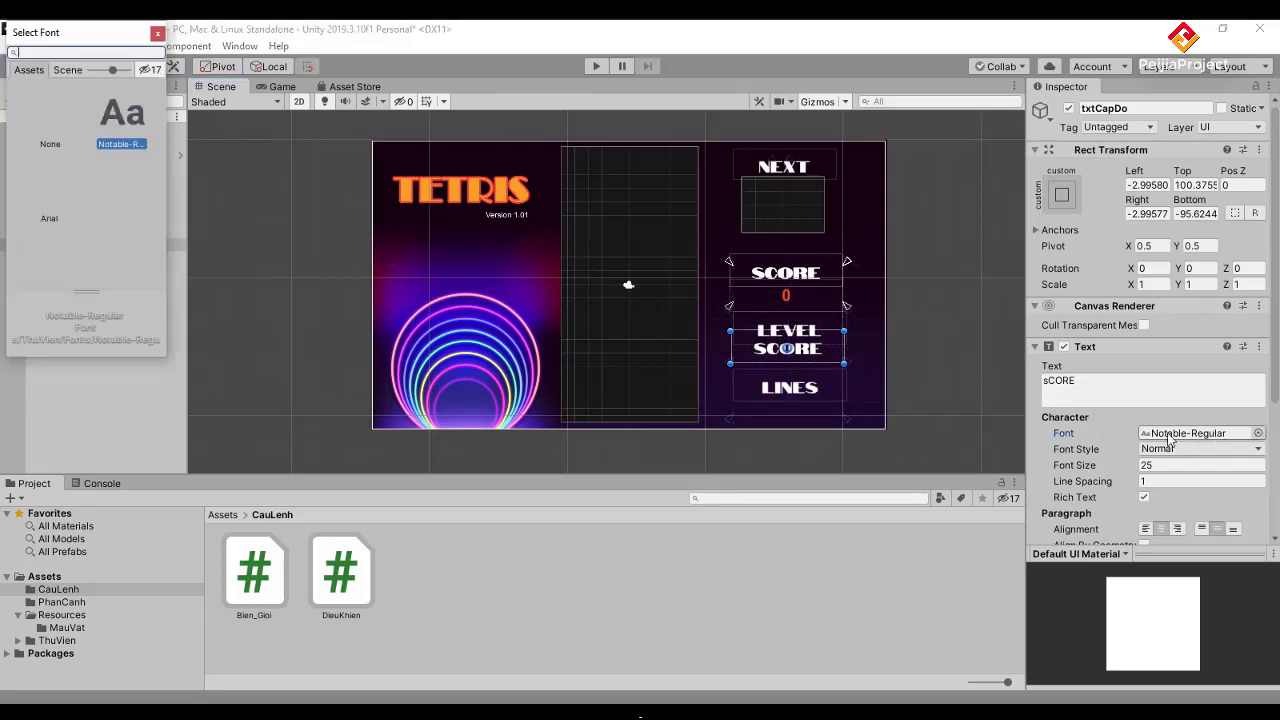
{"action": "double_click", "coordinate": [47, 219]}
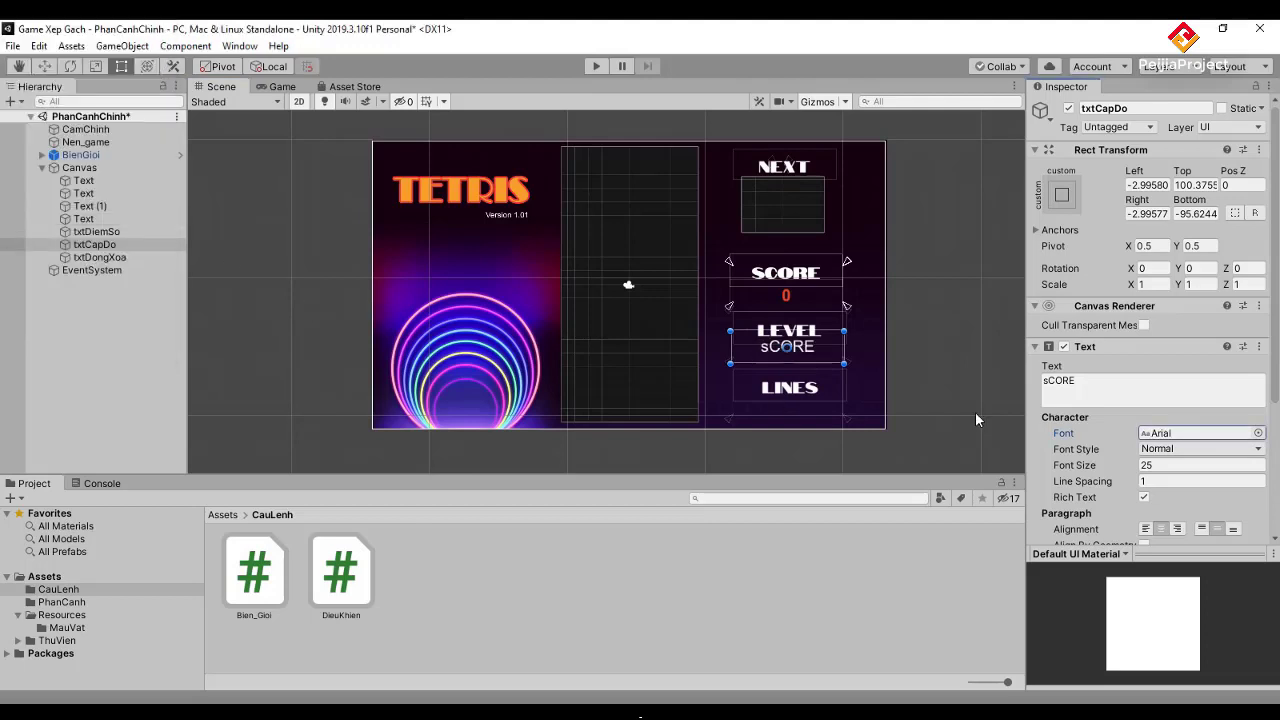
{"action": "left_click", "coordinate": [1170, 466]}
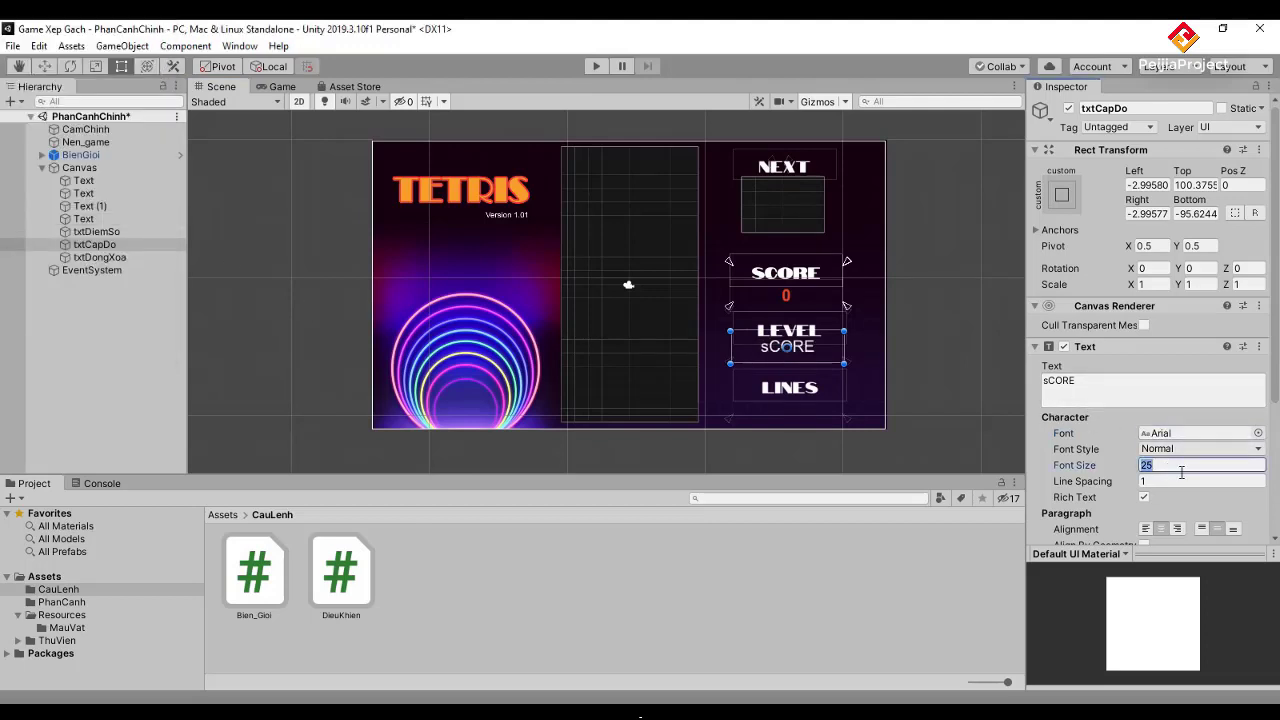
{"action": "left_click", "coordinate": [1050, 384]}
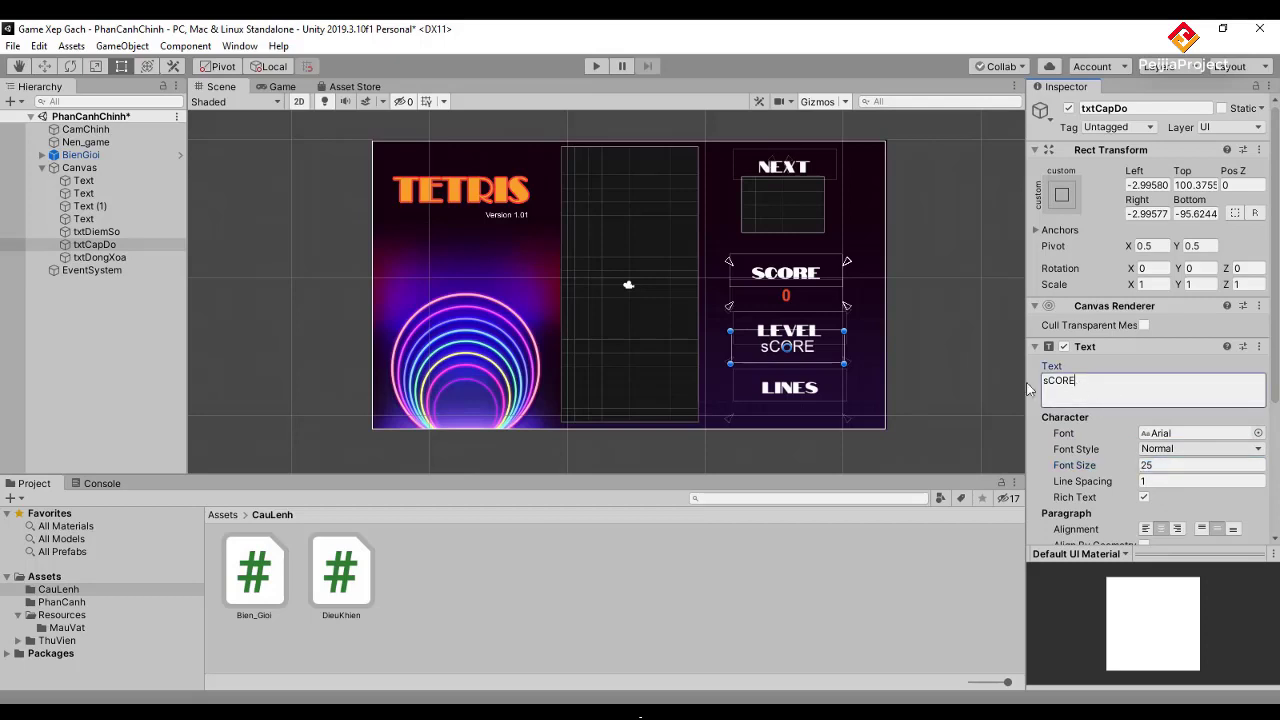
{"action": "key", "text": "ctrl+a"}
{"action": "type", "text": "0"}
- Copy the score's red (E5462A) onto the level text and make it Bold
{"action": "scroll", "coordinate": [1230, 460], "scroll_direction": "down", "scroll_amount": 3}
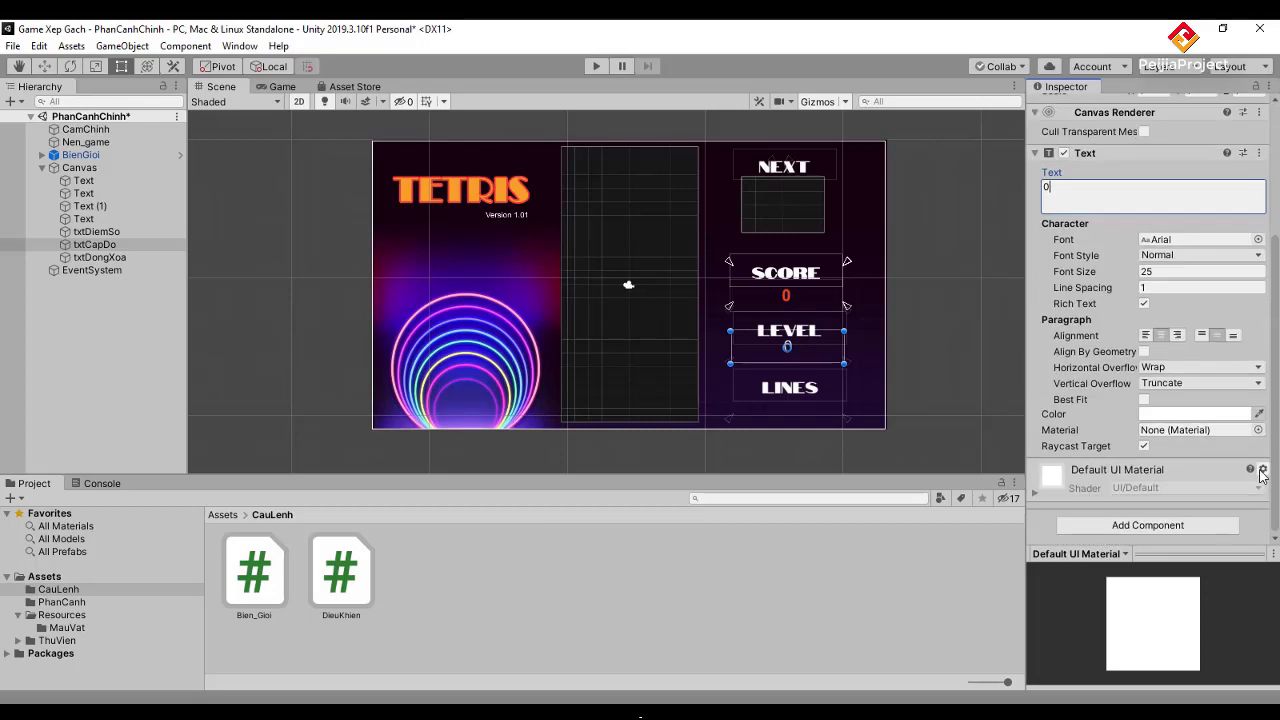
{"action": "left_click", "coordinate": [1236, 414]}
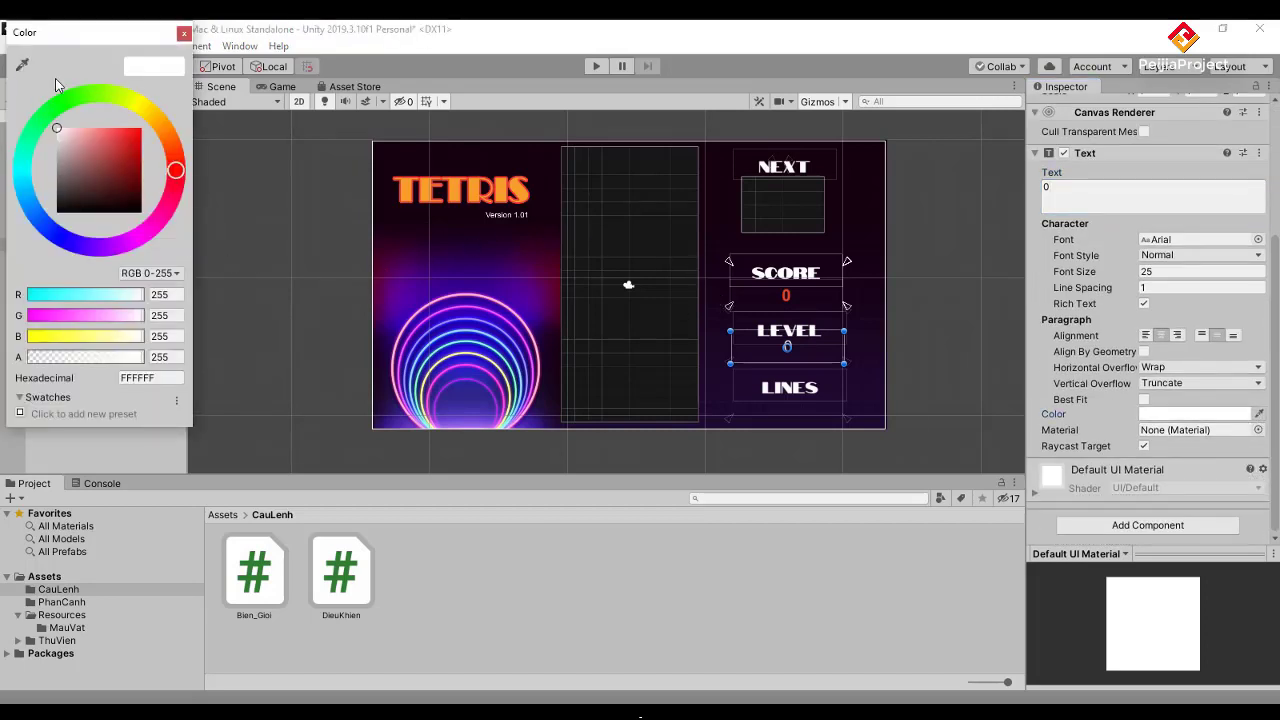
{"action": "left_click", "coordinate": [22, 64]}
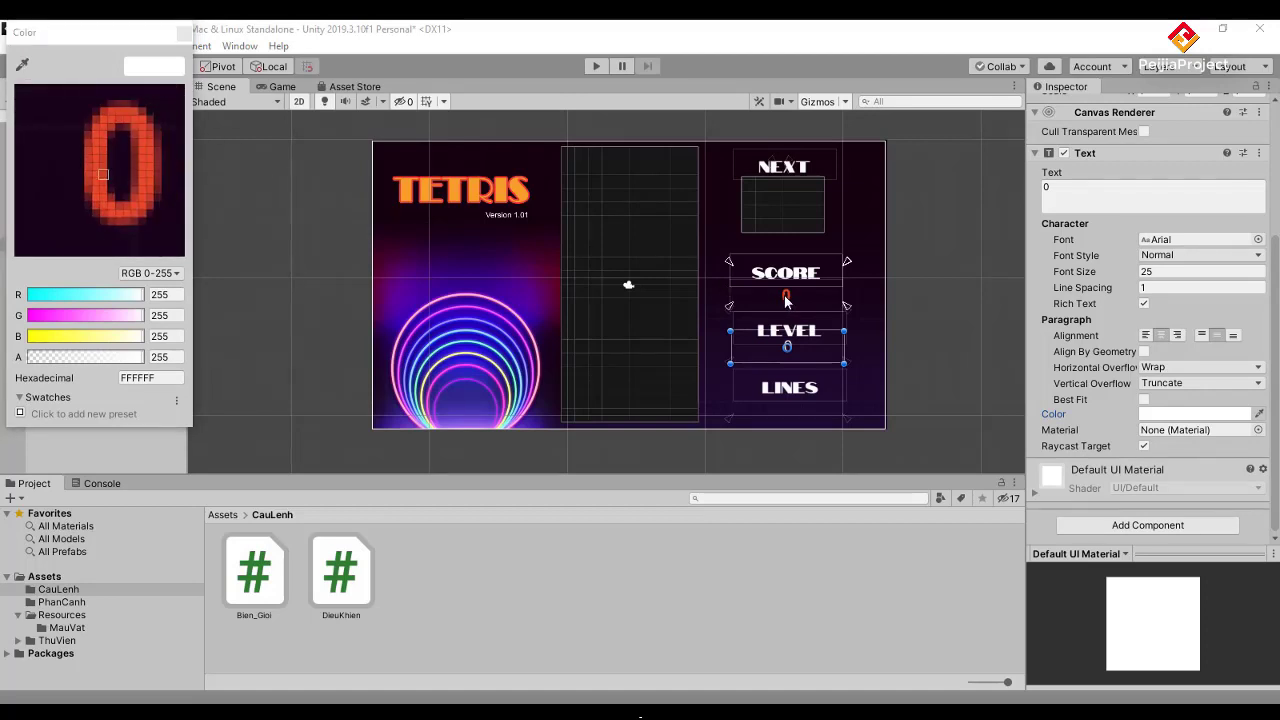
{"action": "left_click", "coordinate": [786, 297]}
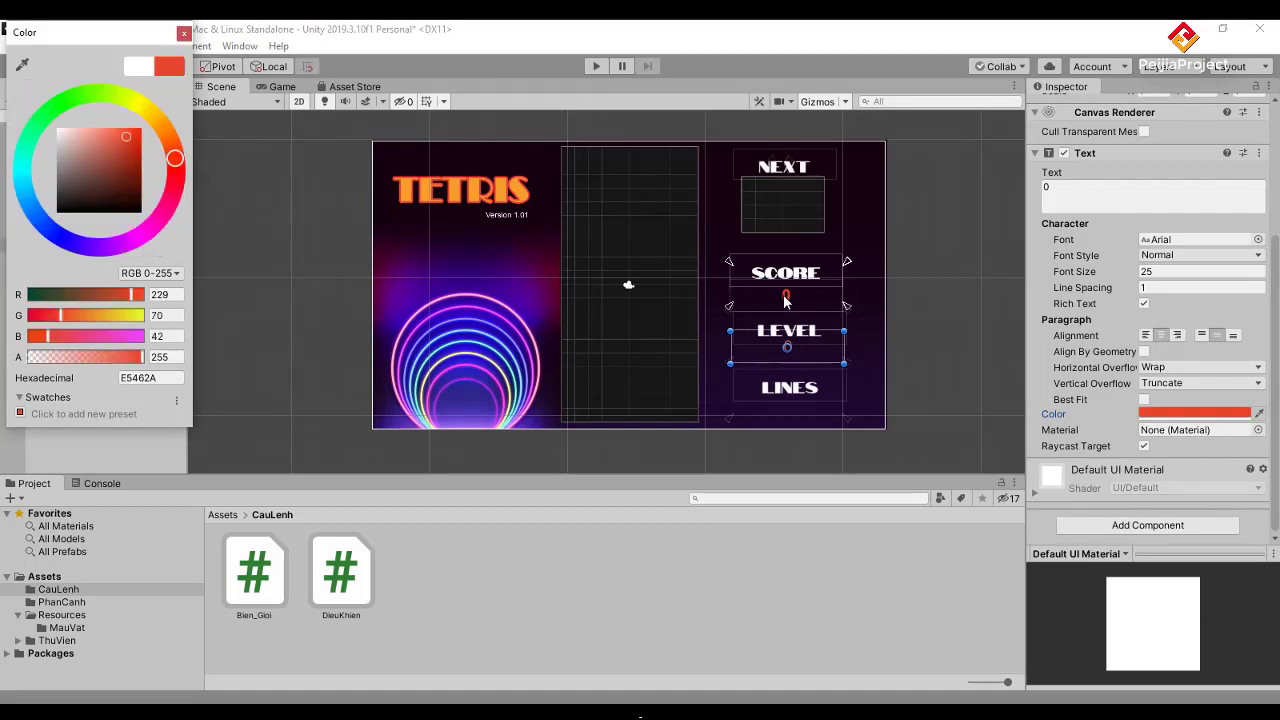
{"action": "left_click", "coordinate": [177, 378]}
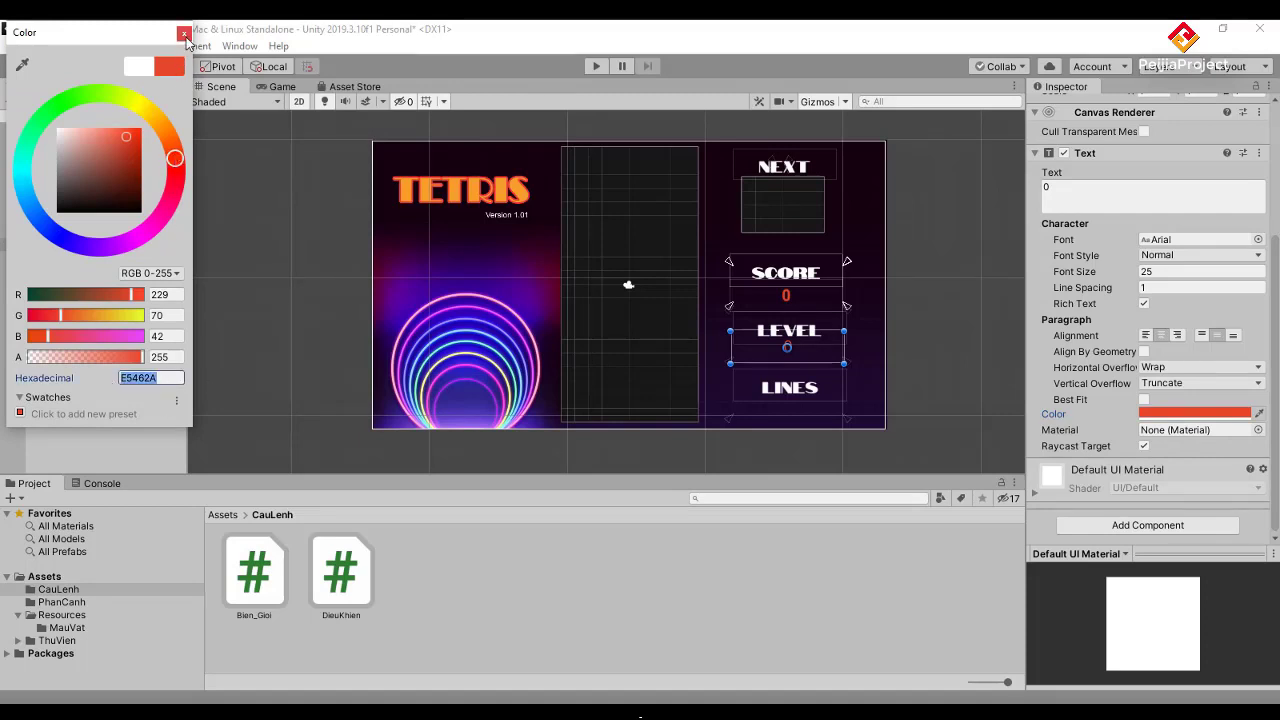
{"action": "left_click", "coordinate": [184, 34]}
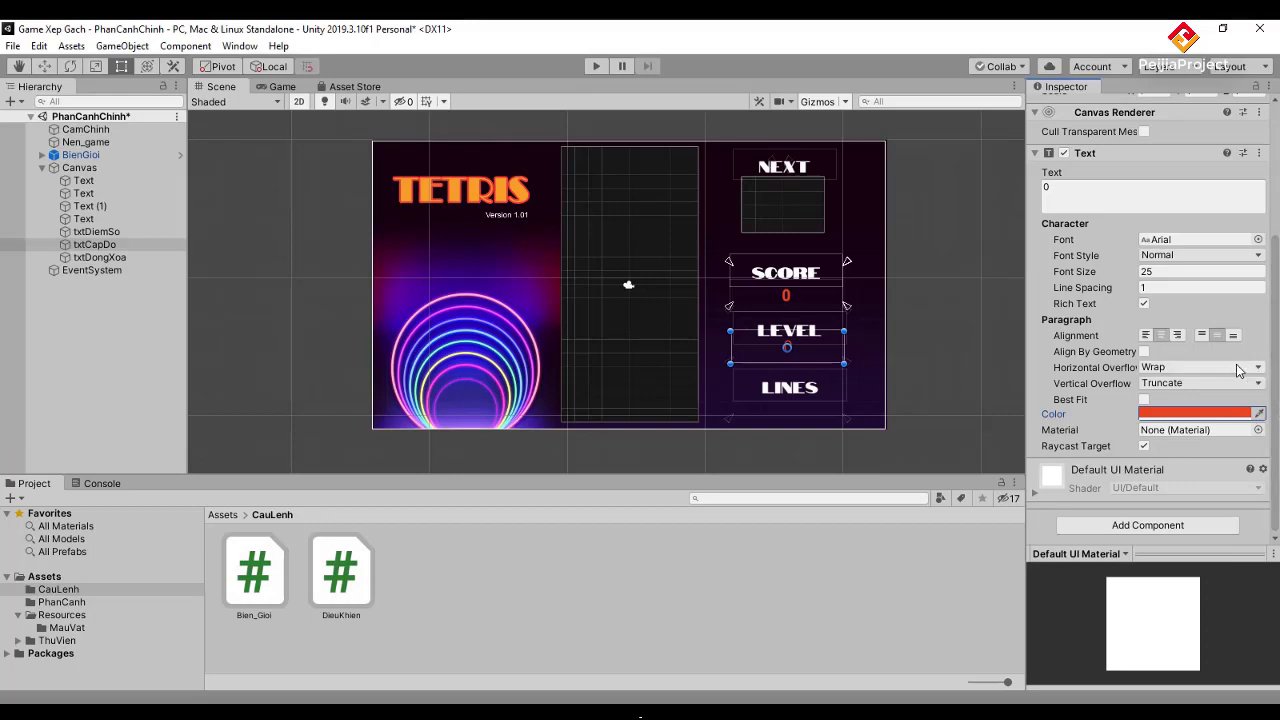
{"action": "left_click", "coordinate": [1260, 257]}
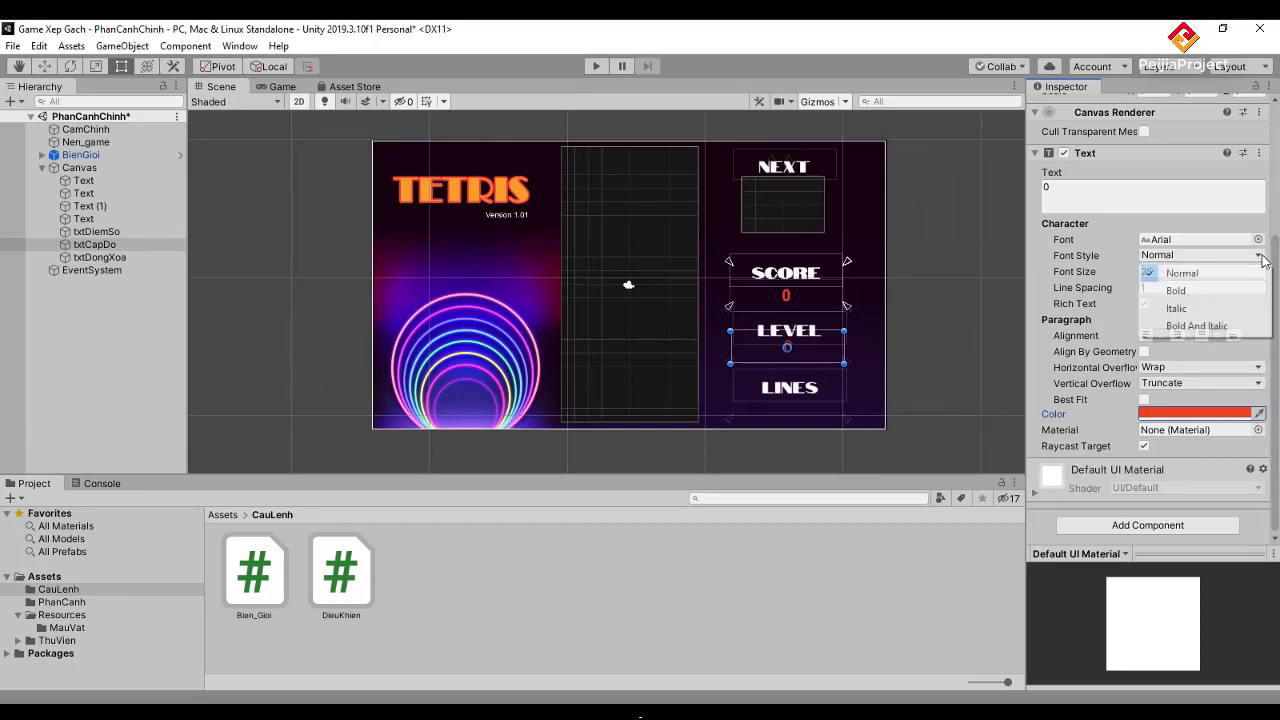
{"action": "left_click", "coordinate": [1176, 291]}
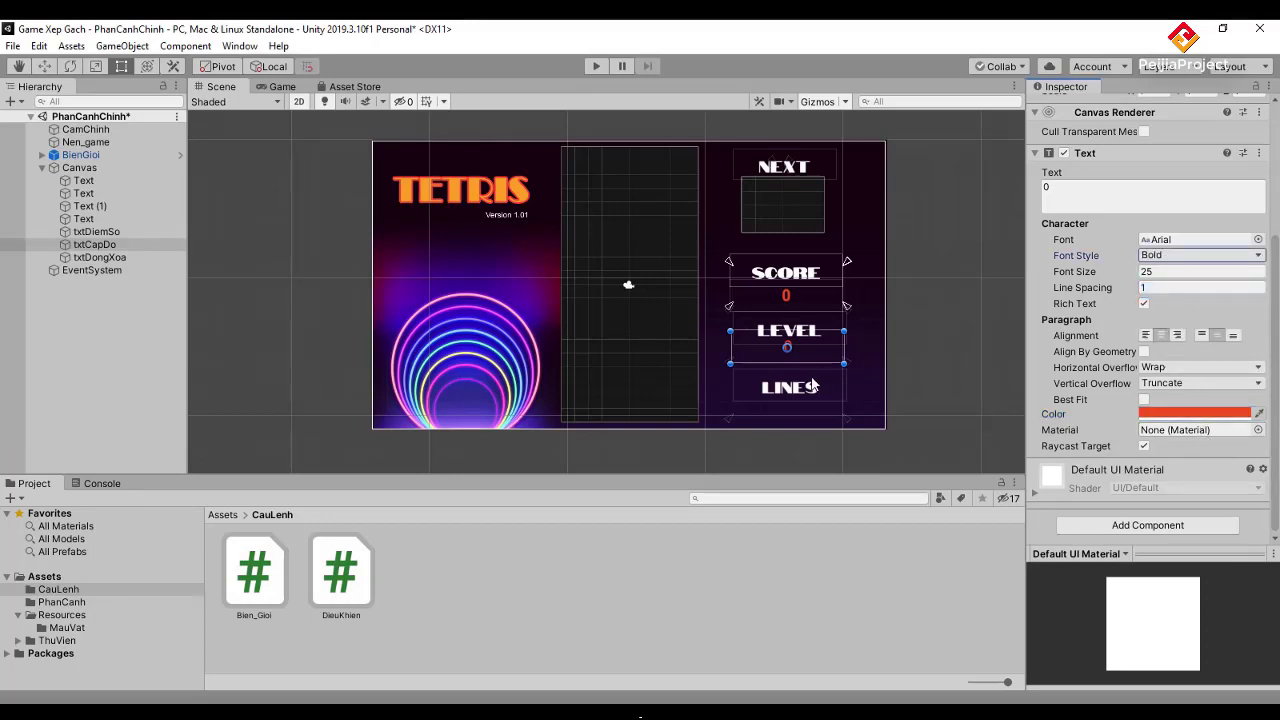
- Move txtDongXoa below LINES and pull its lower anchors to the canvas bottom
{"action": "left_click", "coordinate": [100, 257]}
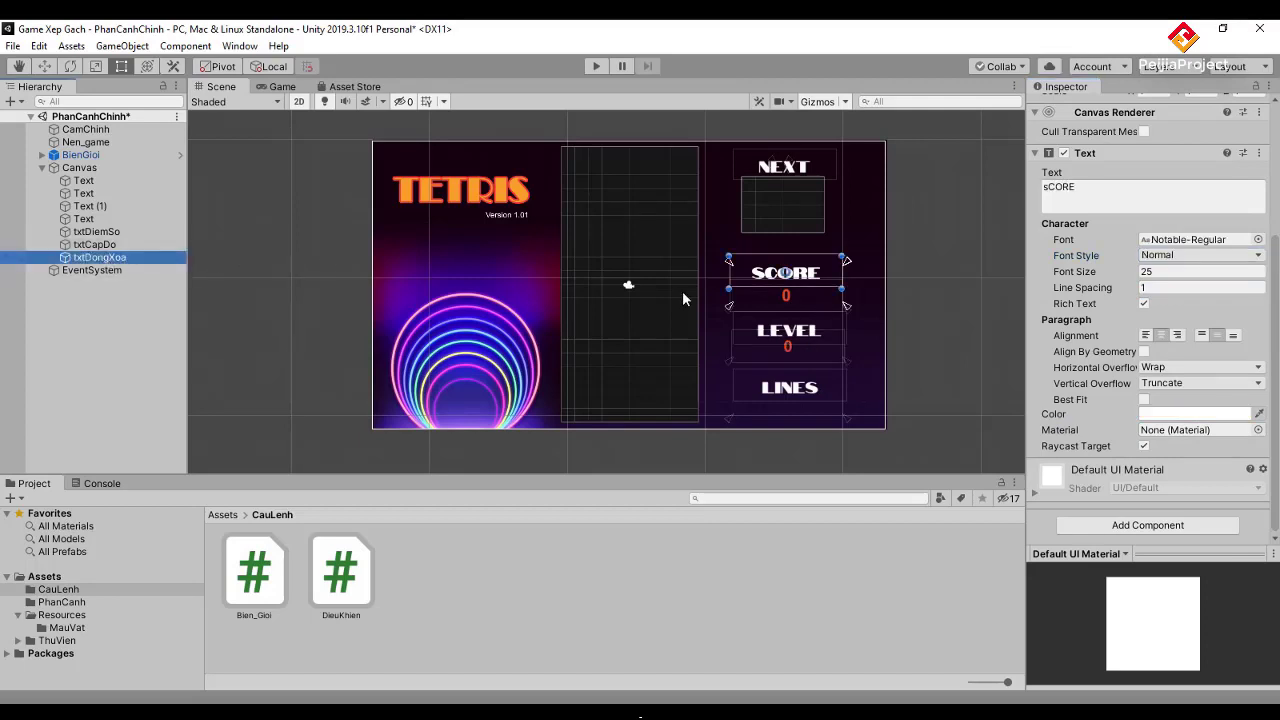
{"action": "left_click", "coordinate": [817, 277]}
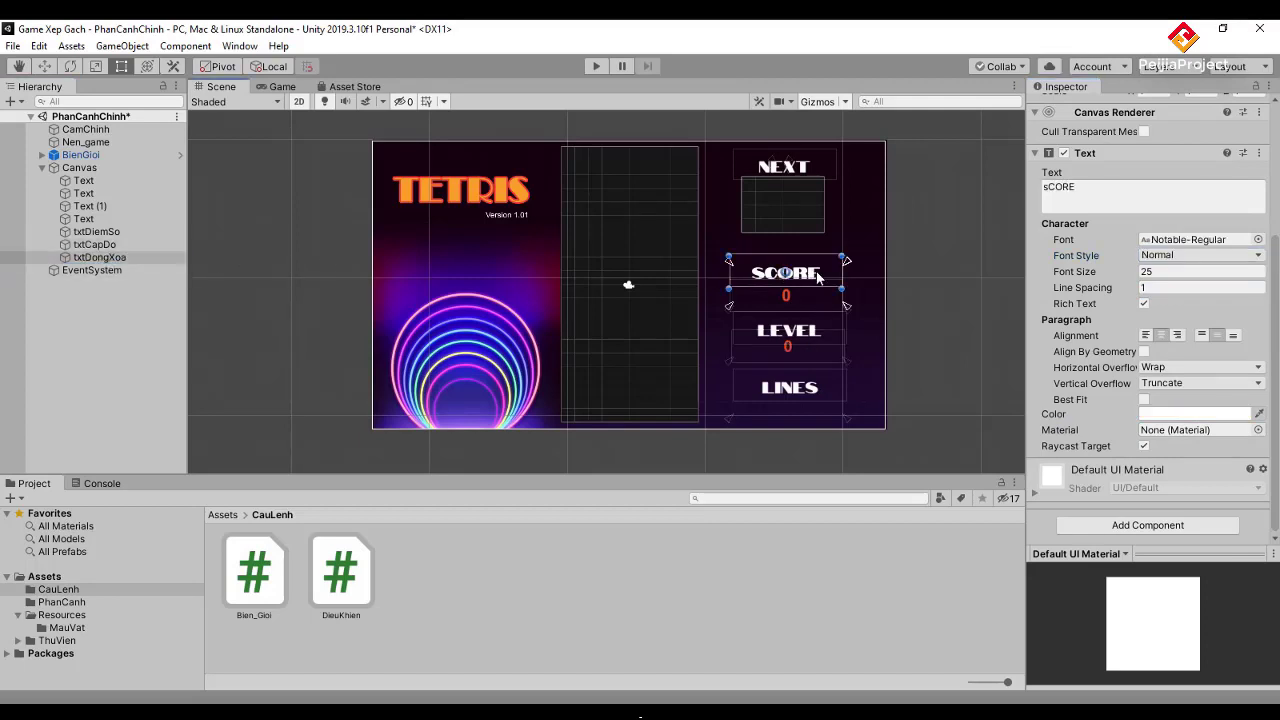
{"action": "left_click_drag", "start_coordinate": [817, 277], "coordinate": [820, 410]}
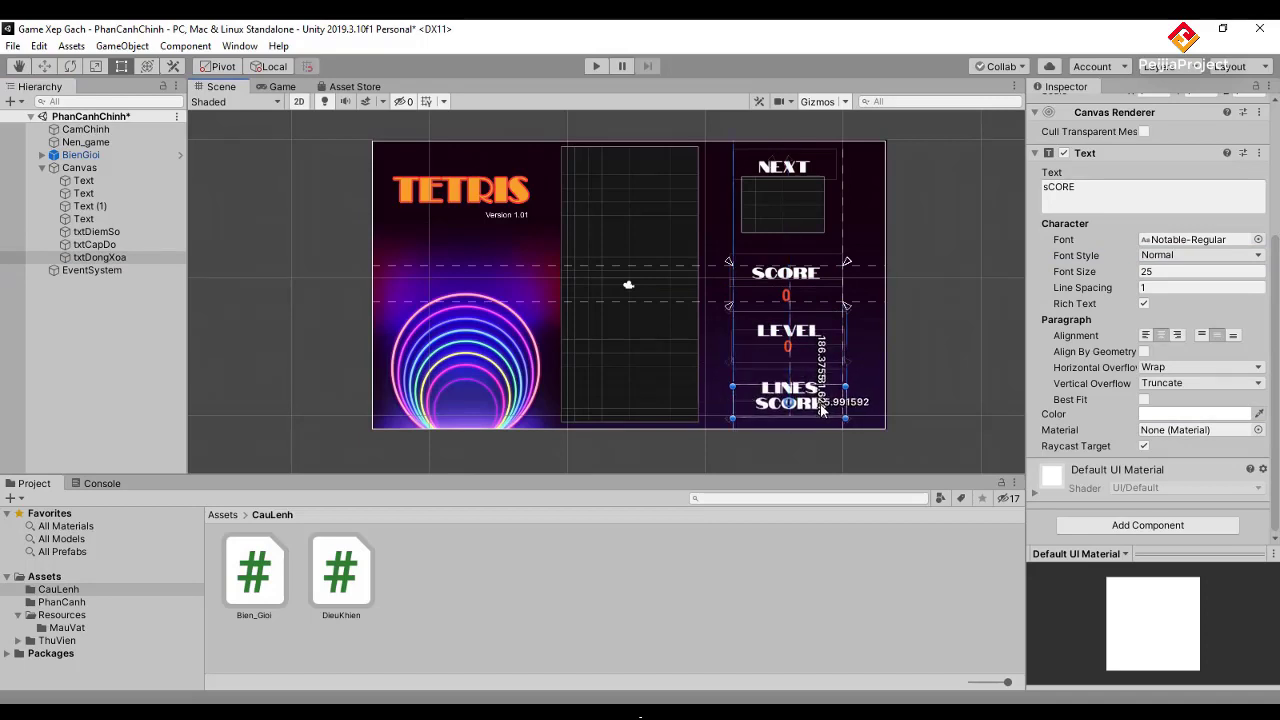
{"action": "left_click_drag", "start_coordinate": [821, 409], "coordinate": [821, 409]}
{"action": "left_click_drag", "start_coordinate": [847, 307], "coordinate": [848, 423]}
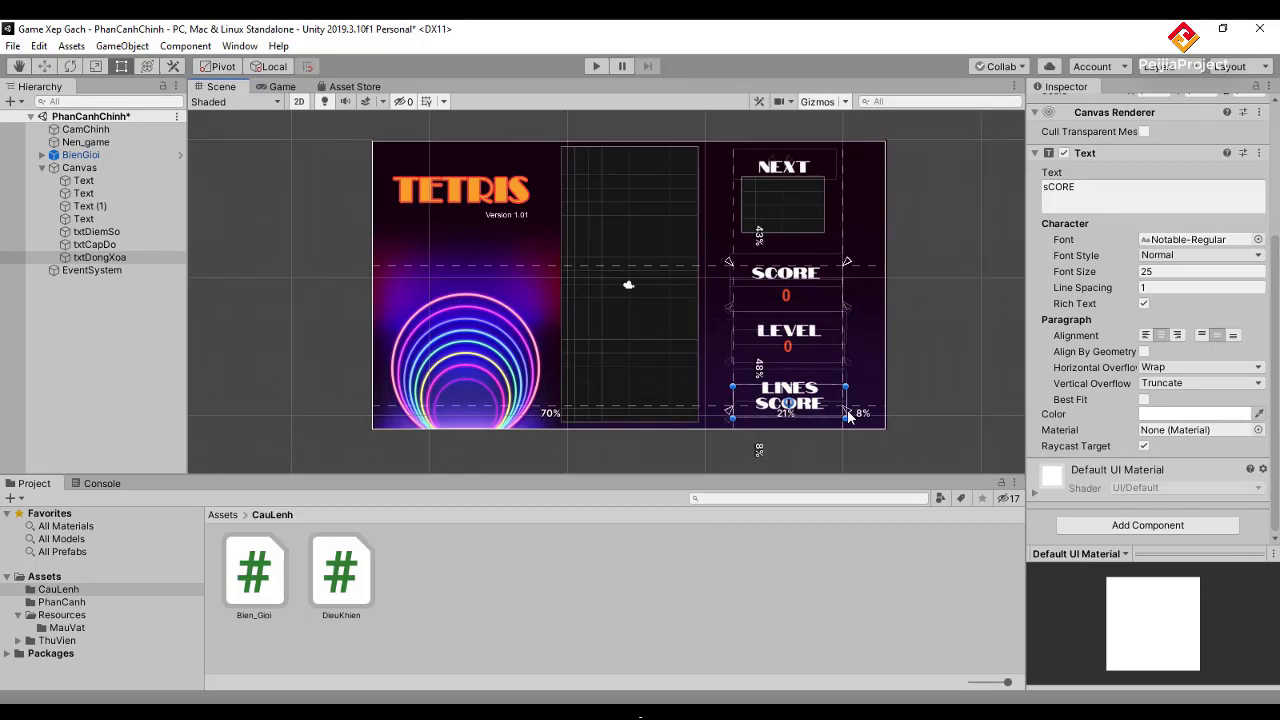
- Drag the lower anchors of the LEVEL 0 value further down
{"action": "left_click", "coordinate": [814, 336]}
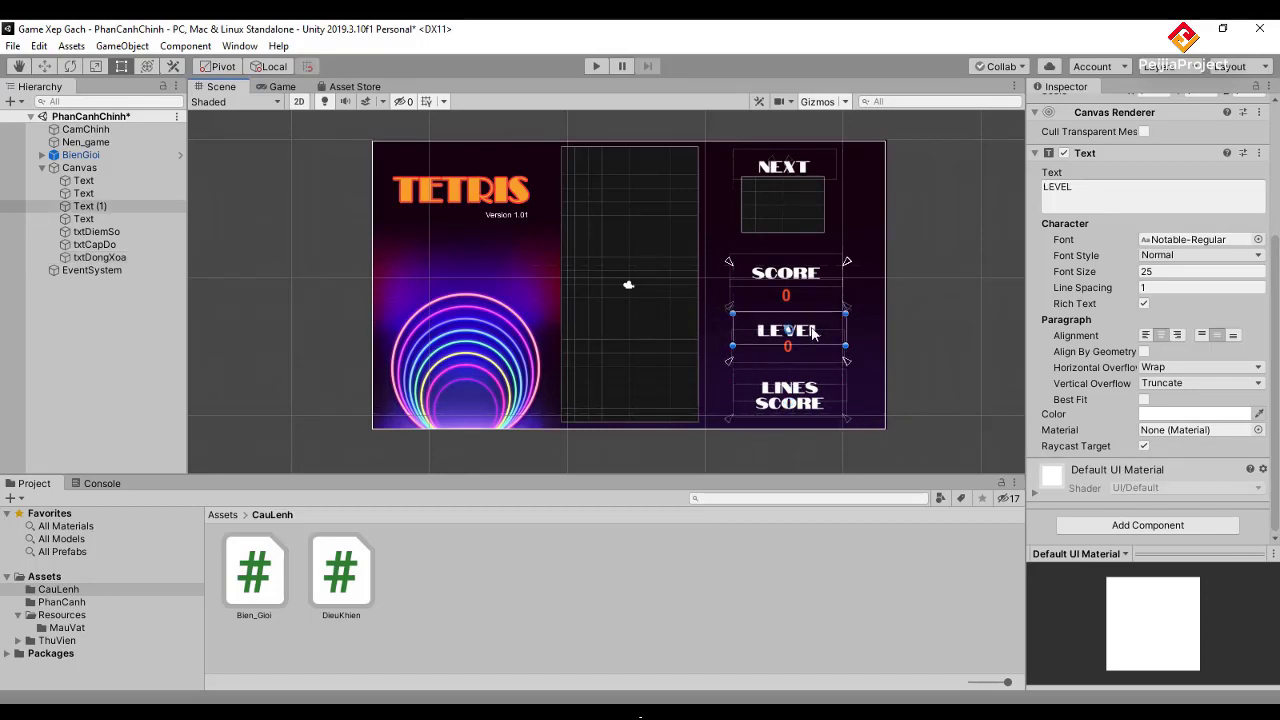
{"action": "left_click", "coordinate": [788, 349]}
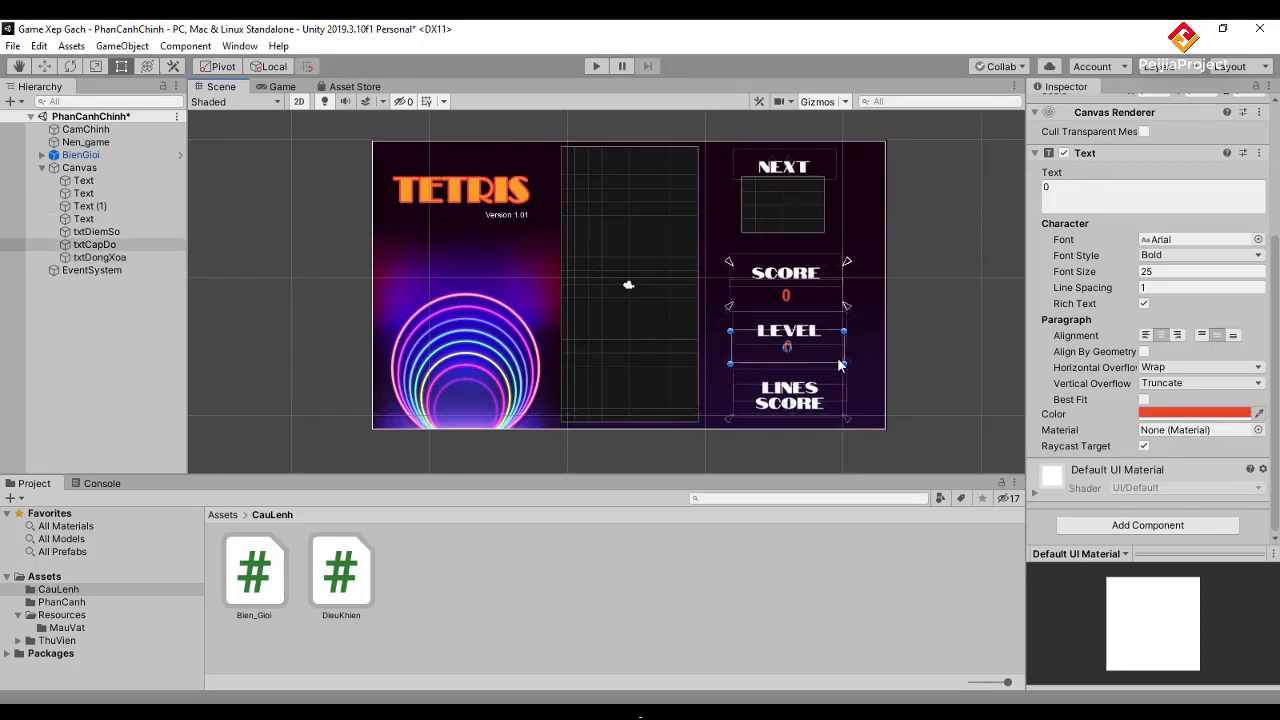
{"action": "left_click_drag", "start_coordinate": [847, 305], "coordinate": [847, 364]}
- Test-run the game, then pull the LEVEL value box's bottom edge in slightly
{"action": "left_click", "coordinate": [595, 67]}
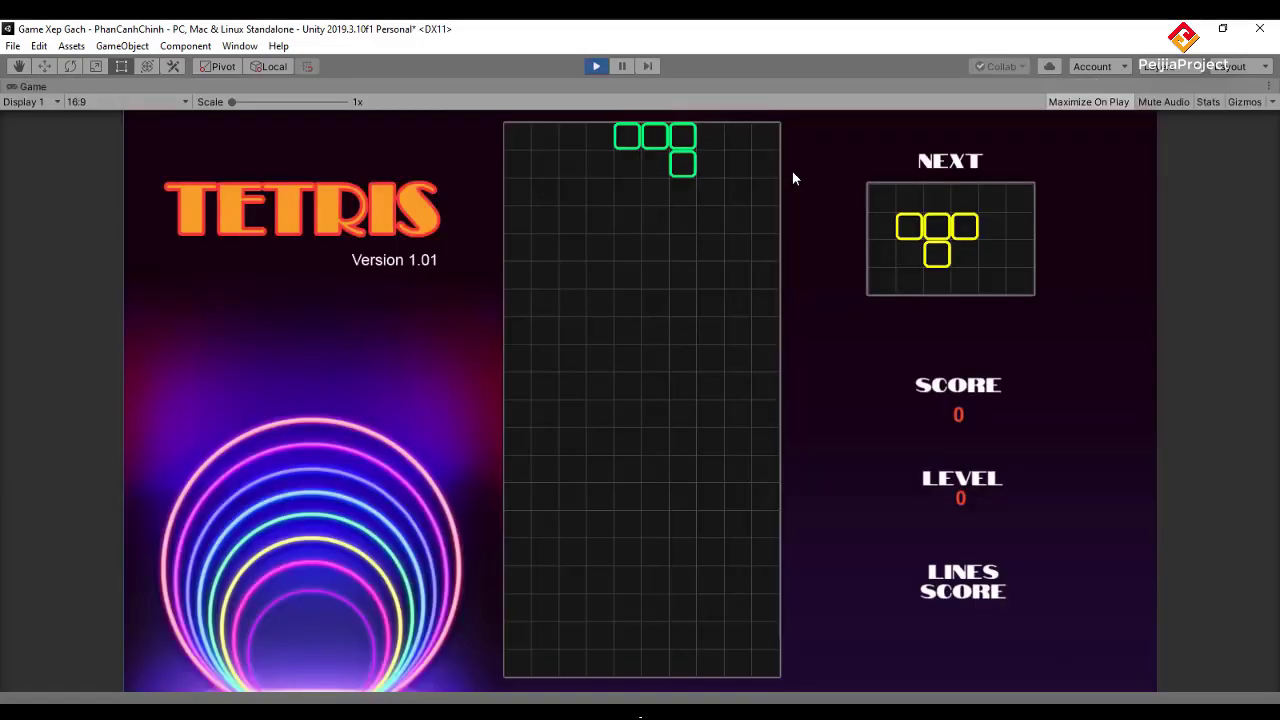
{"action": "left_click", "coordinate": [596, 65]}
{"action": "left_click", "coordinate": [830, 358]}
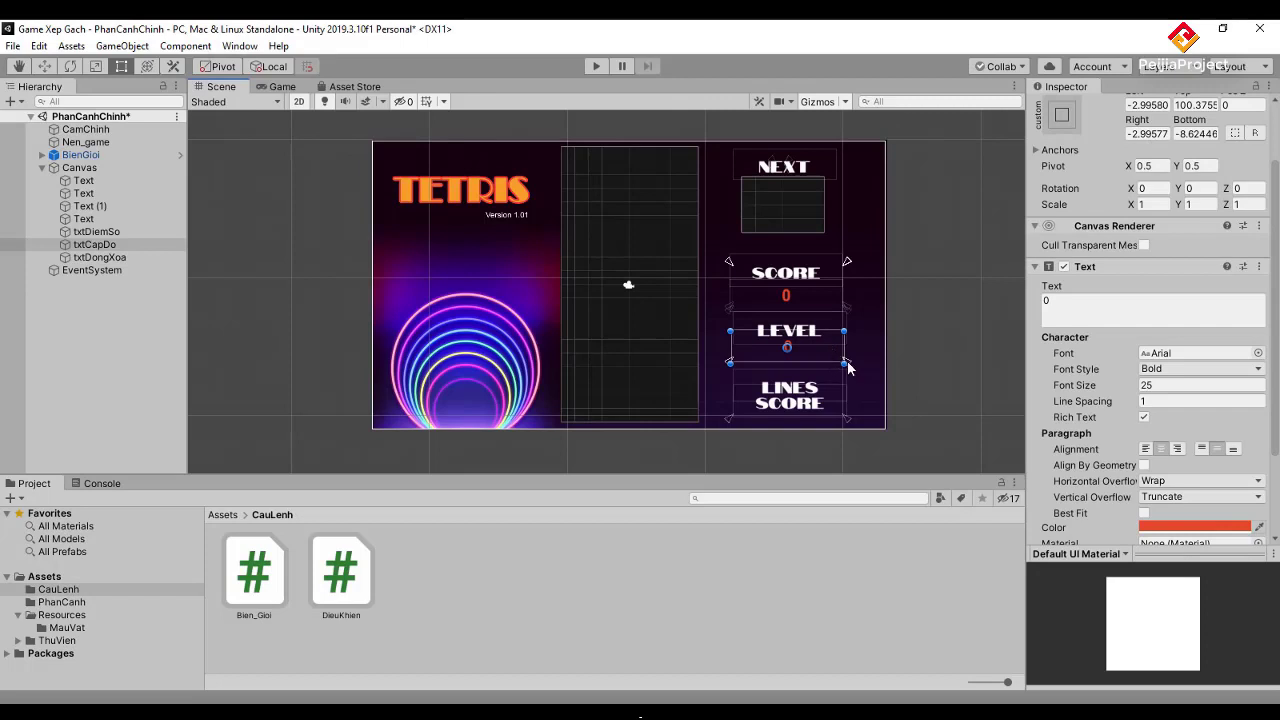
{"action": "left_click_drag", "start_coordinate": [846, 362], "coordinate": [789, 357]}
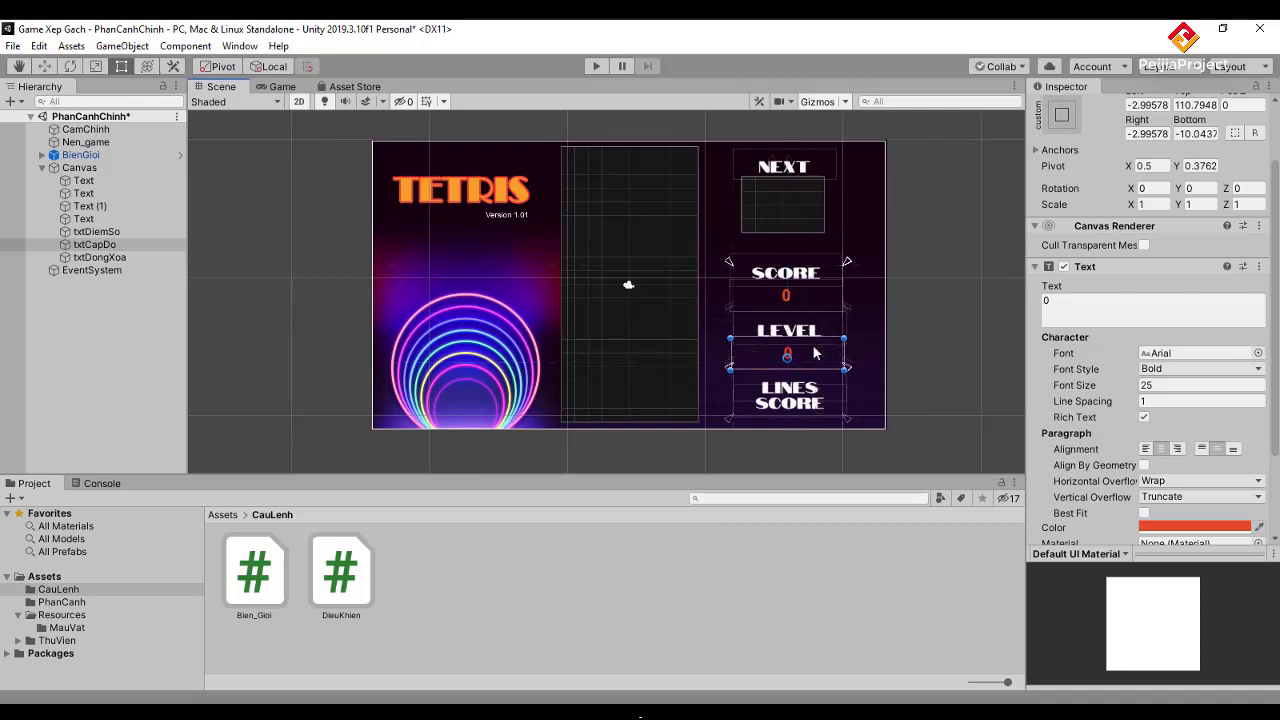
- Resize txtDongXoa under LINES so its bottom edge meets the canvas bottom (top 189.7515, bottom 0)
{"action": "left_click", "coordinate": [812, 410]}
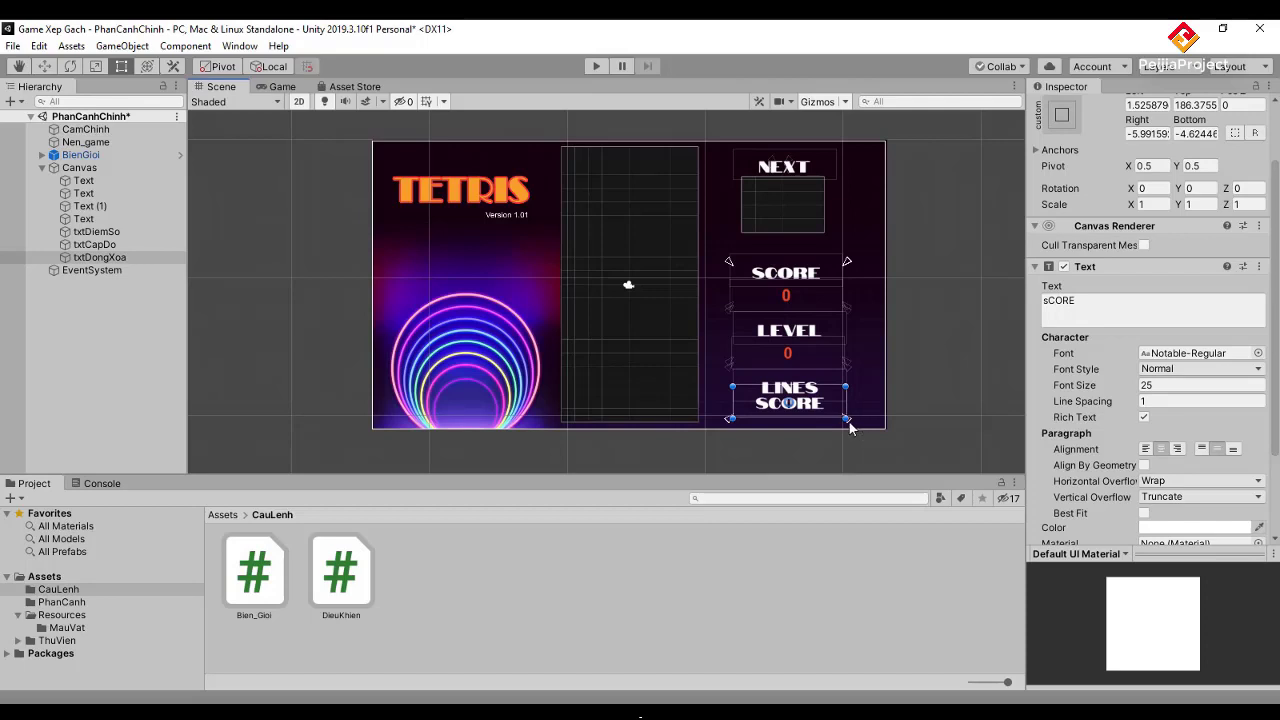
{"action": "left_click", "coordinate": [818, 413]}
{"action": "left_click", "coordinate": [832, 400]}
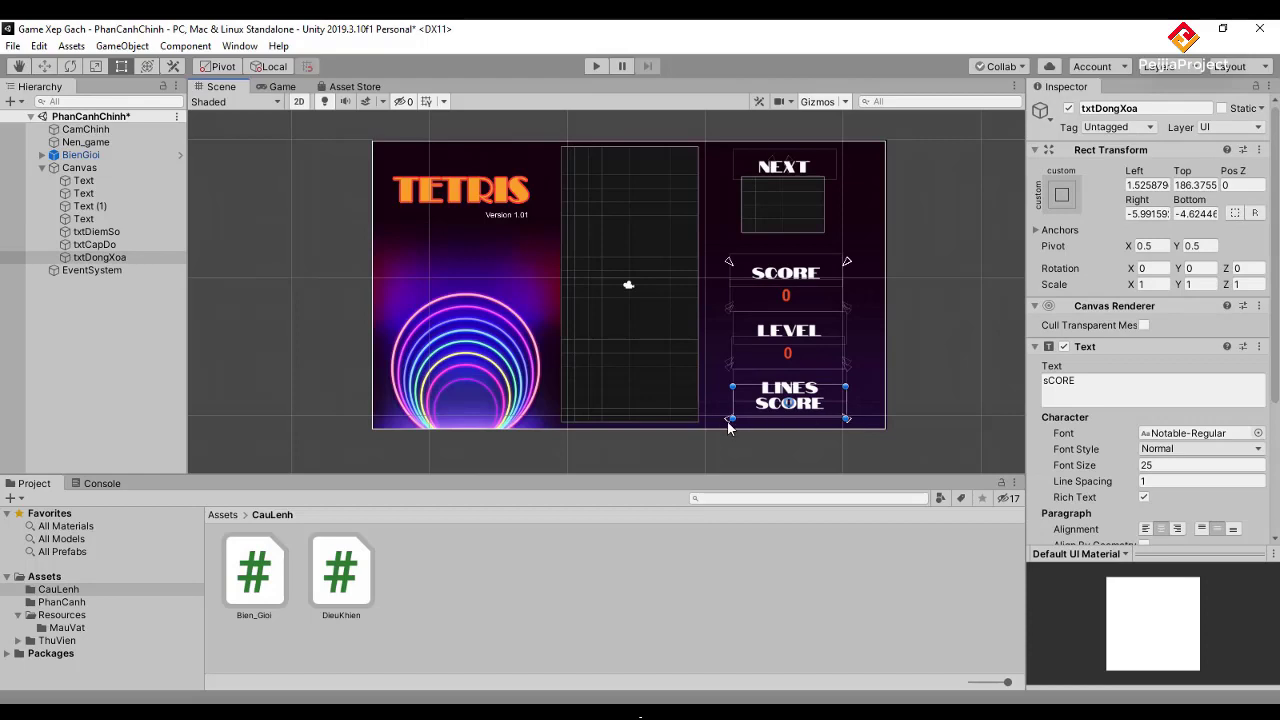
{"action": "left_click_drag", "start_coordinate": [729, 424], "coordinate": [729, 428]}
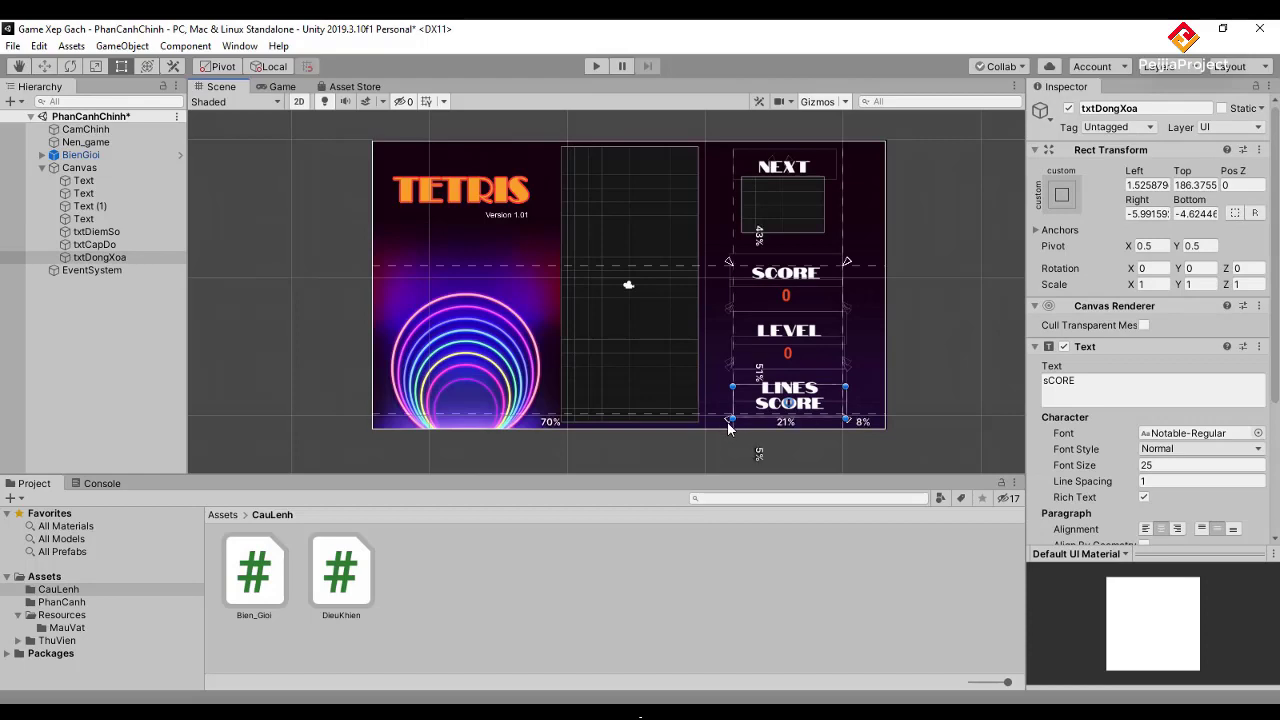
{"action": "left_click", "coordinate": [834, 402]}
{"action": "left_click", "coordinate": [834, 410]}
{"action": "left_click_drag", "start_coordinate": [836, 421], "coordinate": [836, 424]}
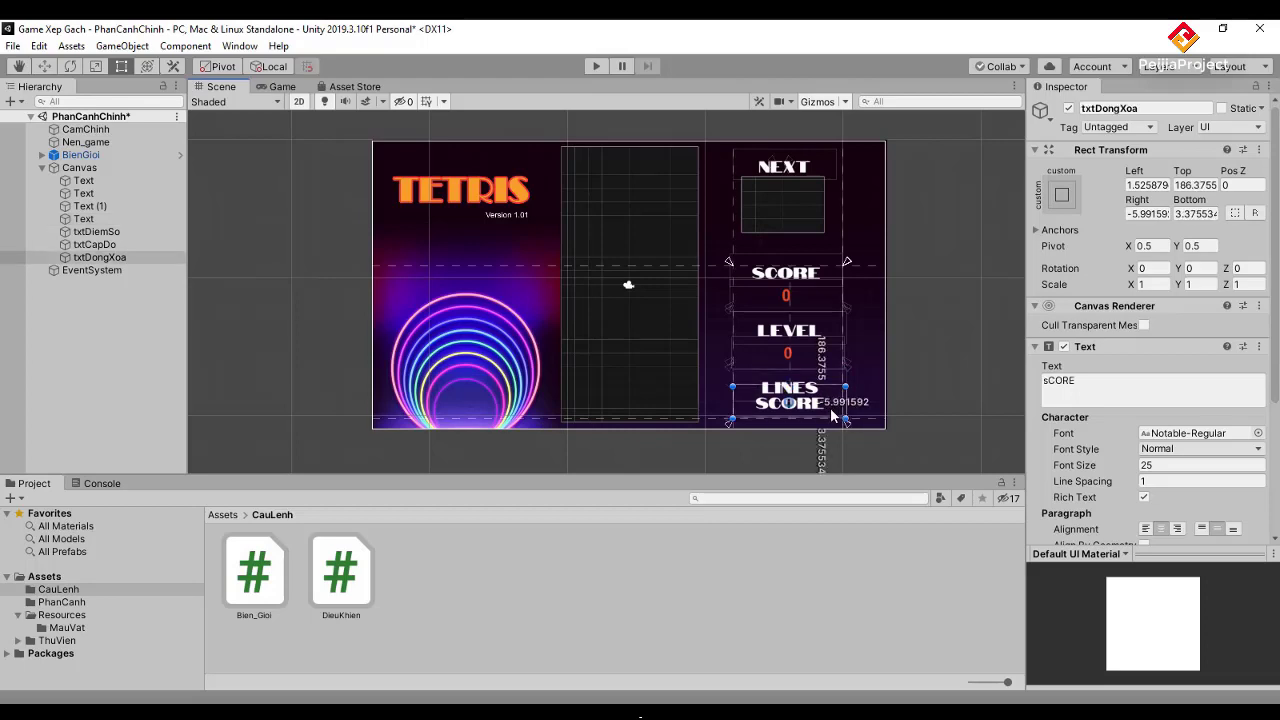
- Set the LINES value text's font to Arial with Bold style
{"action": "left_click", "coordinate": [1258, 433]}
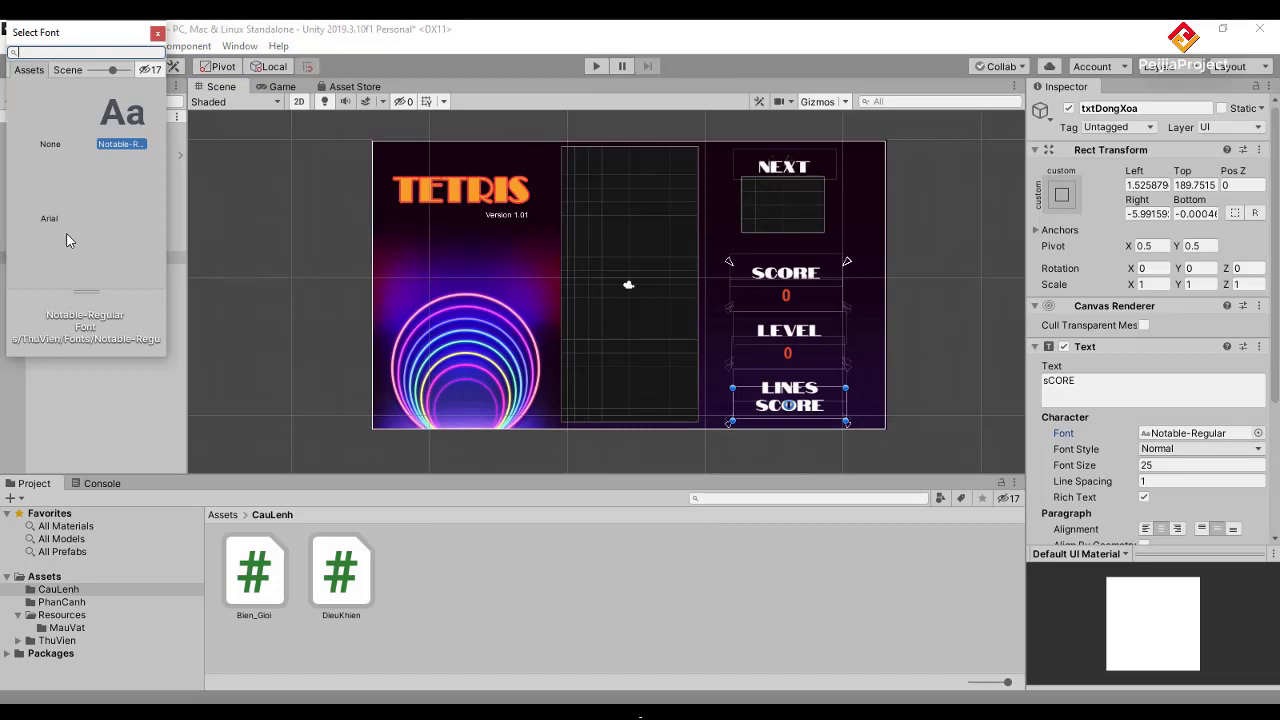
{"action": "double_click", "coordinate": [55, 219]}
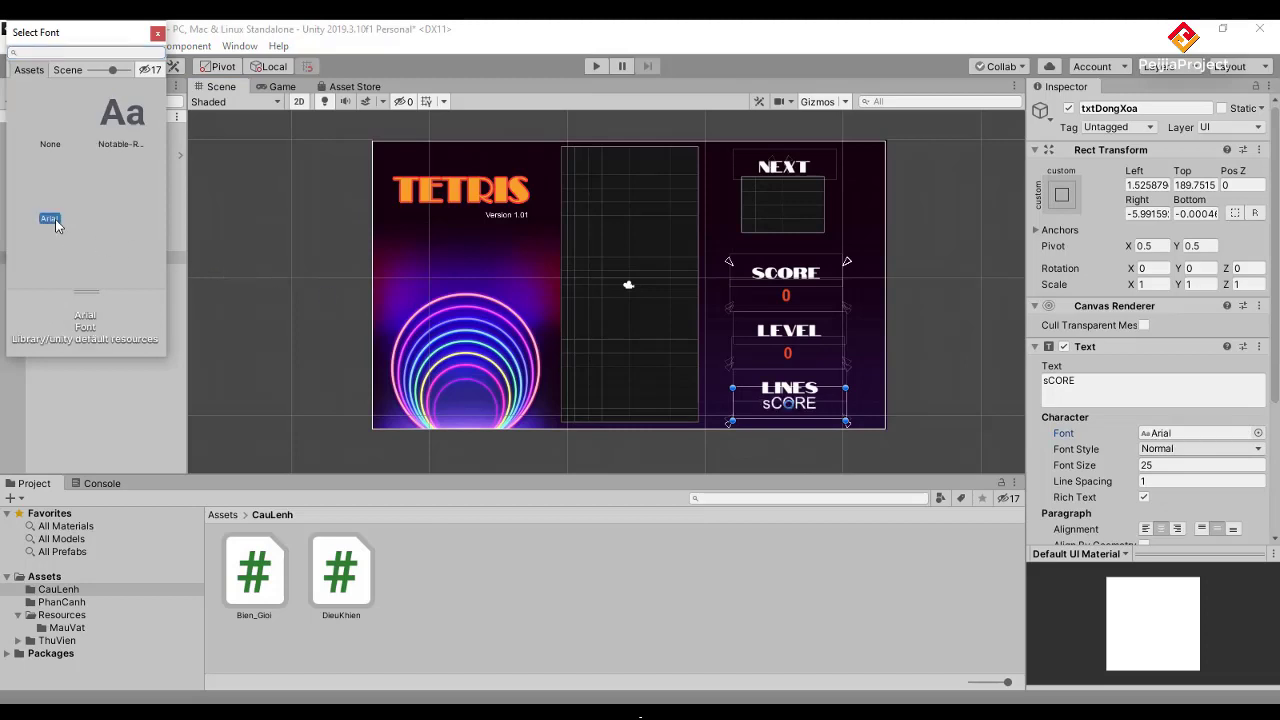
{"action": "left_click", "coordinate": [1186, 448]}
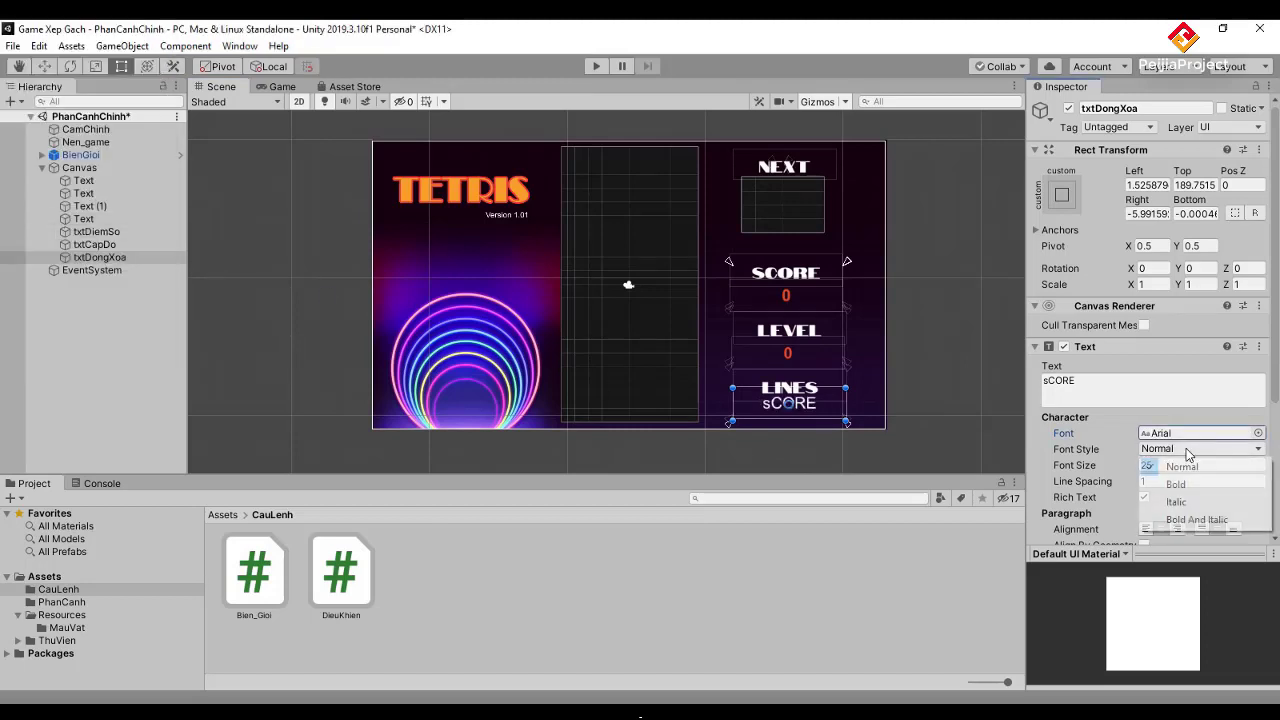
{"action": "left_click", "coordinate": [1180, 484]}
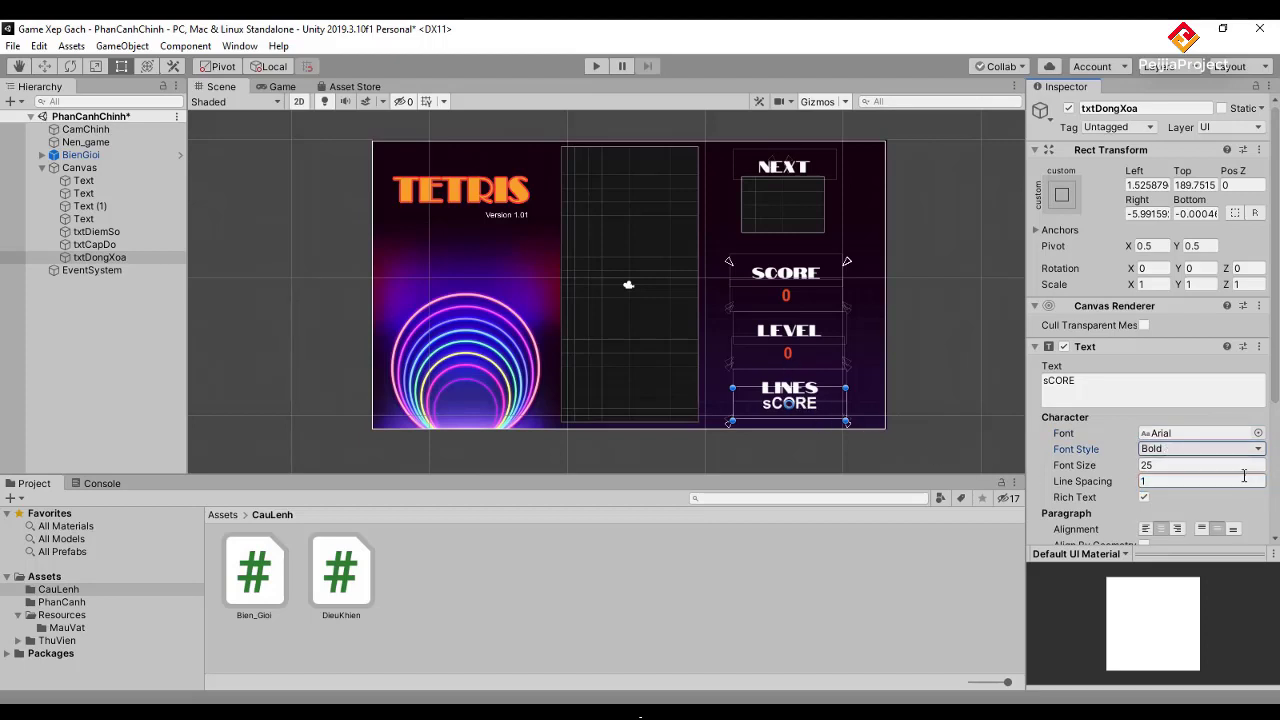
- Colour the text red-orange with hex code E5462A
{"action": "scroll", "coordinate": [1257, 450], "scroll_direction": "down", "scroll_amount": 5}
{"action": "left_click", "coordinate": [1214, 414]}
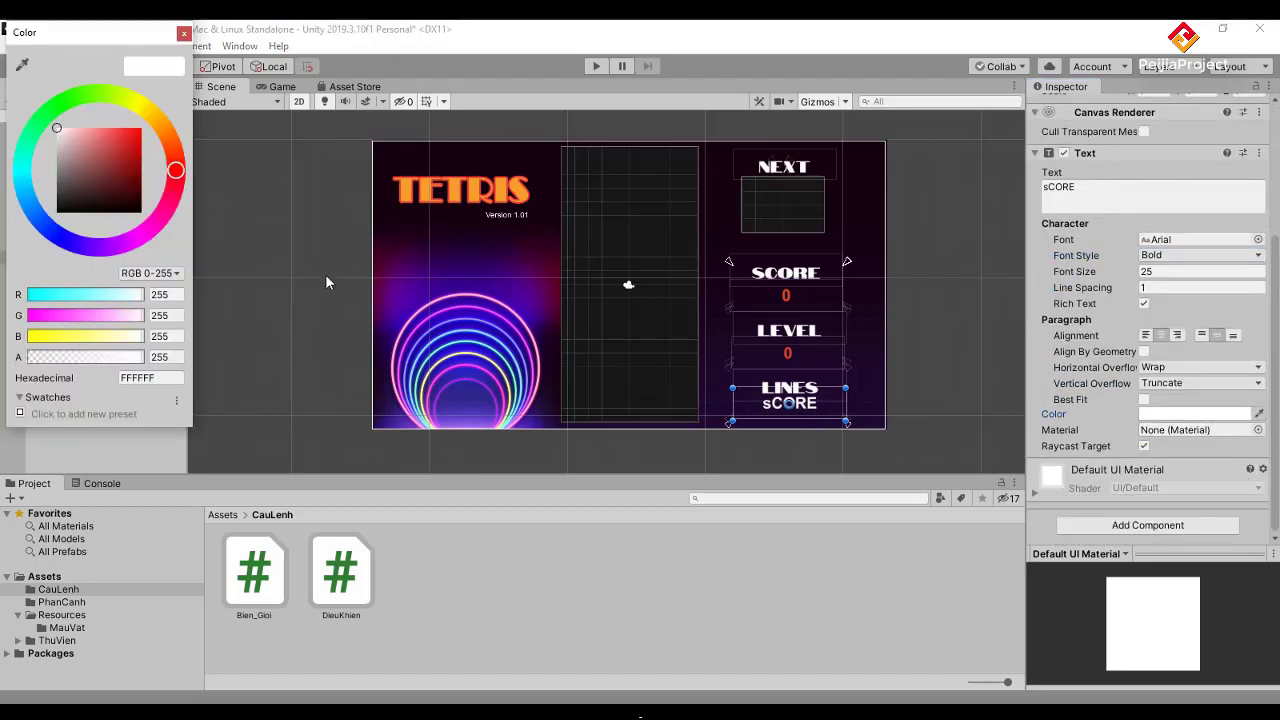
{"action": "left_click", "coordinate": [157, 377]}
{"action": "key", "text": "ctrl+a"}
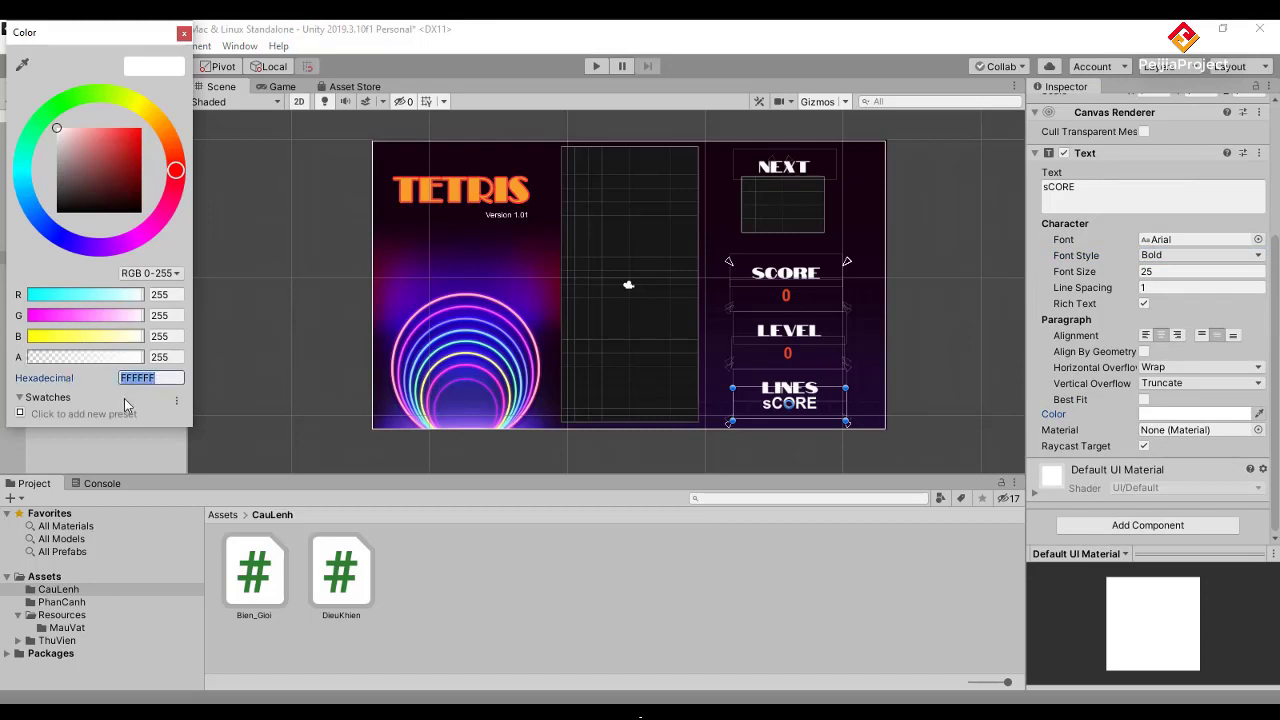
{"action": "type", "text": "E5462A"}
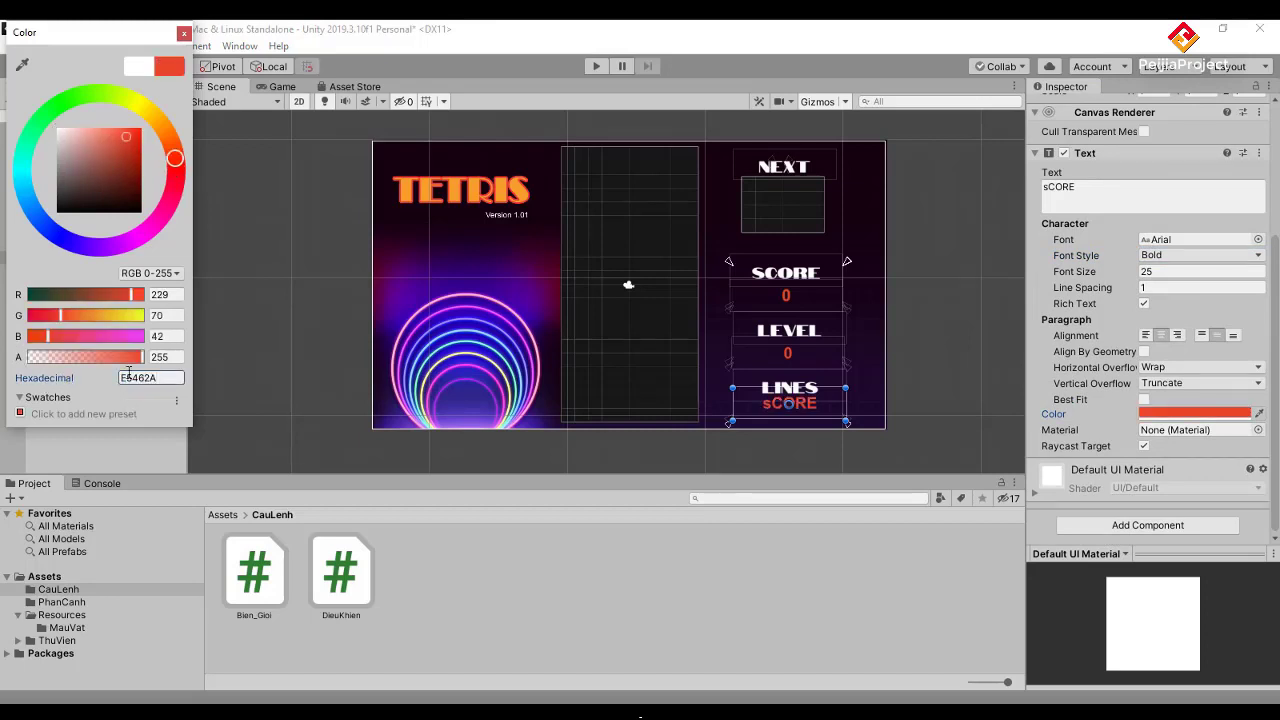
{"action": "left_click", "coordinate": [184, 33]}
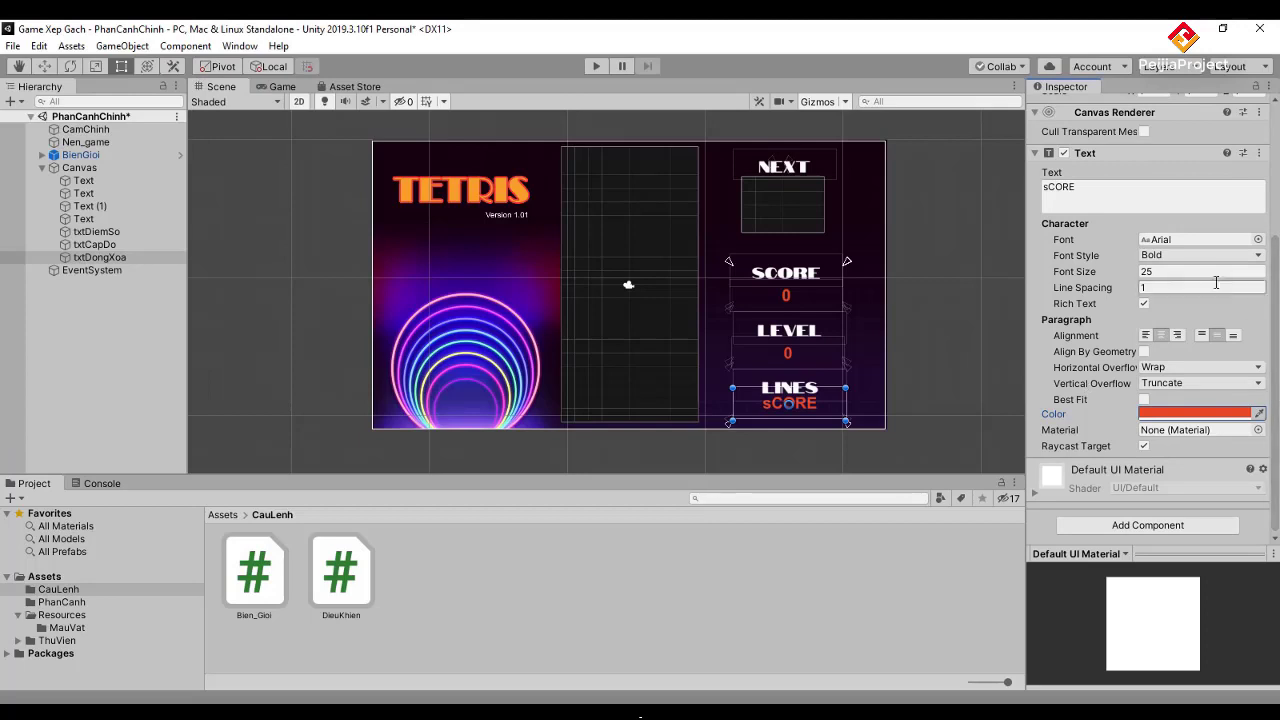
- Replace the text content with 0
{"action": "left_click_drag", "start_coordinate": [1117, 204], "coordinate": [1033, 210]}
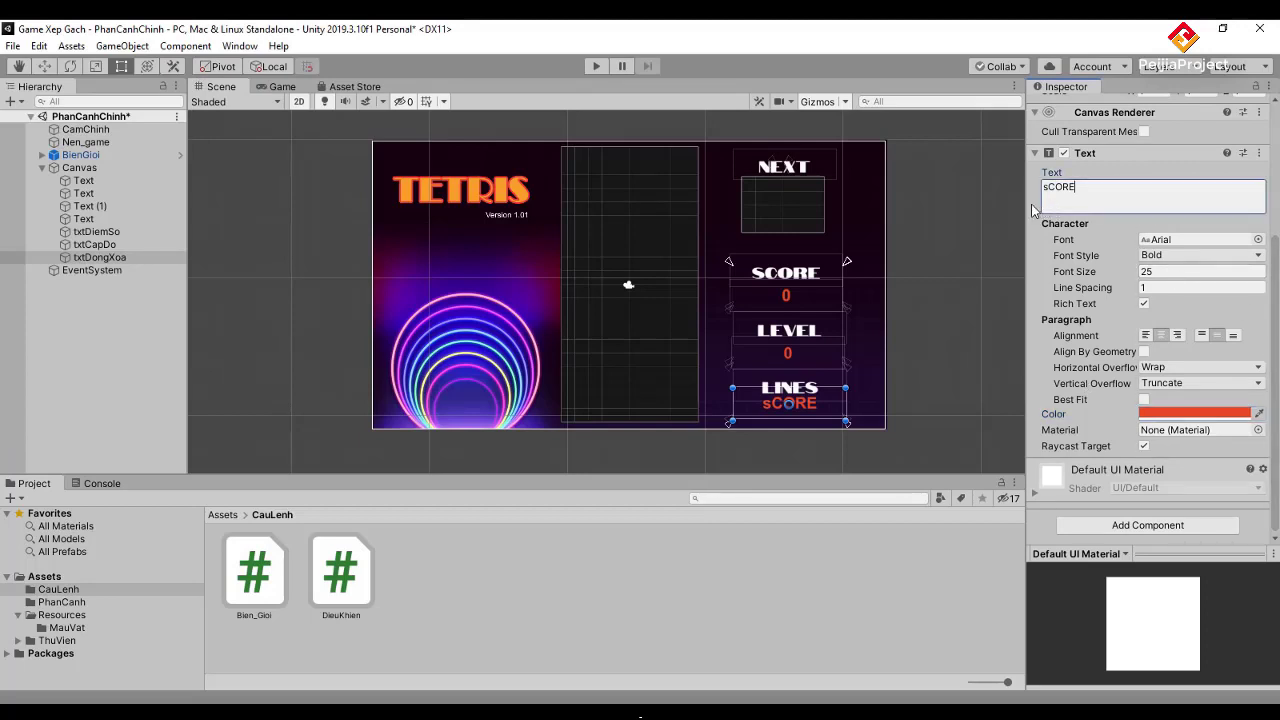
{"action": "type", "text": "0"}
{"action": "key", "text": "Return"}
- Test-run the game, then raise the LINES value box's bottom edge and nudge the text down
{"action": "left_click", "coordinate": [593, 66]}
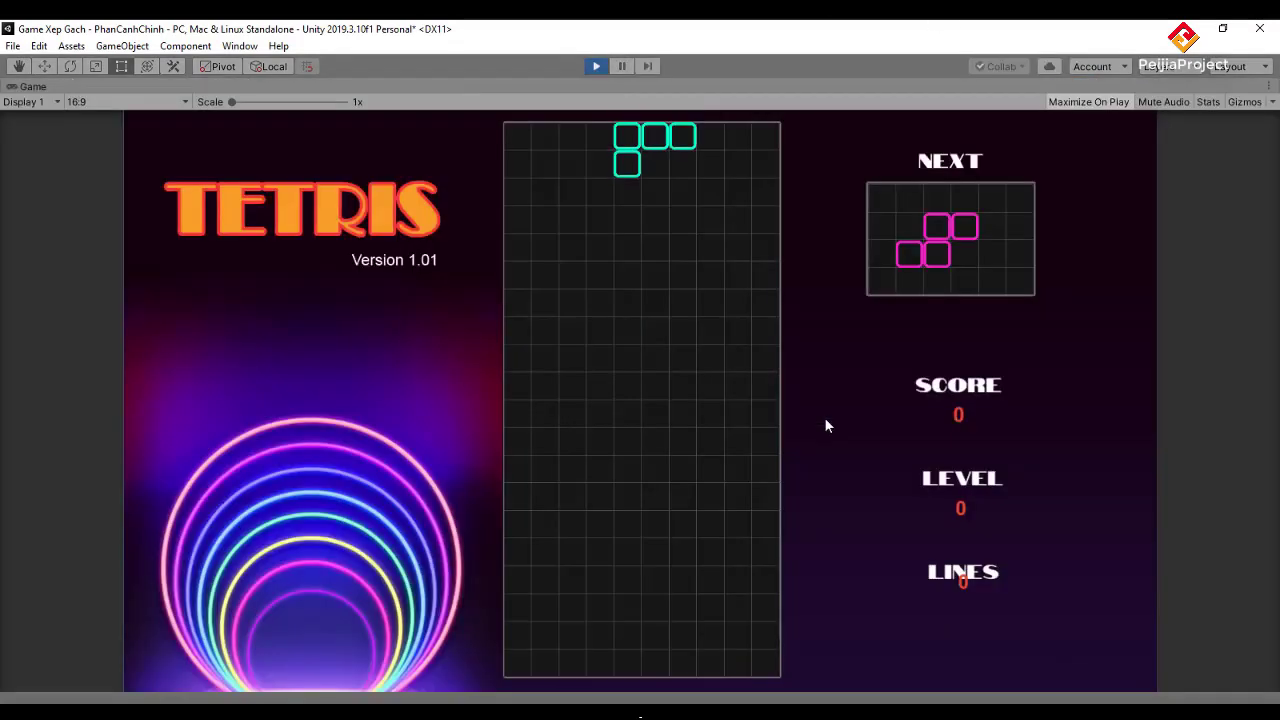
{"action": "left_click", "coordinate": [596, 66]}
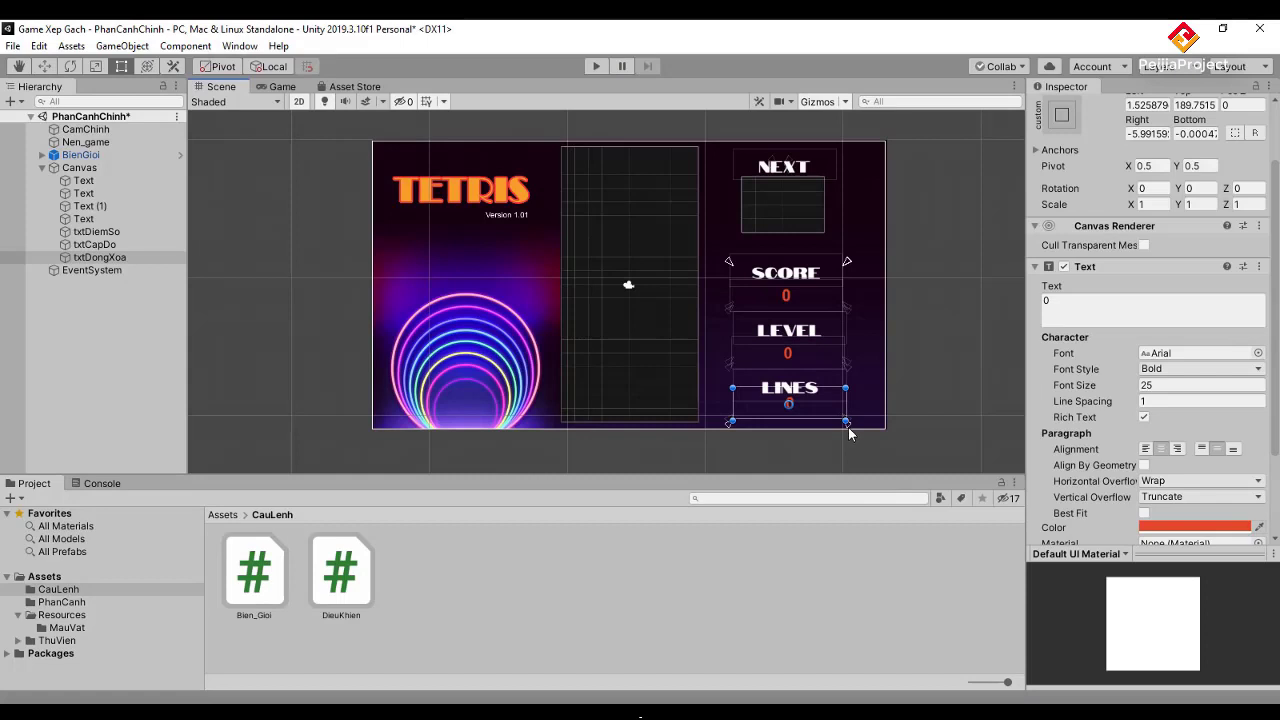
{"action": "left_click_drag", "start_coordinate": [848, 425], "coordinate": [850, 443]}
{"action": "left_click", "coordinate": [766, 411]}
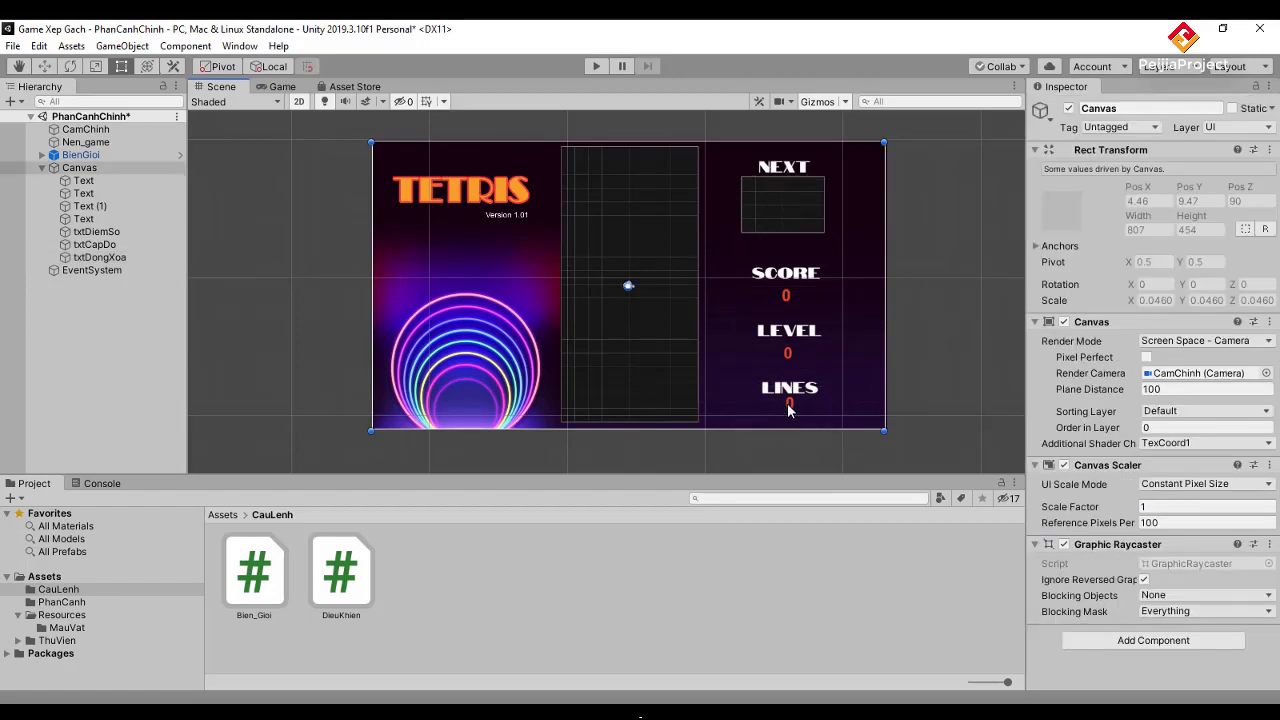
{"action": "left_click", "coordinate": [790, 410]}
{"action": "left_click", "coordinate": [790, 410]}
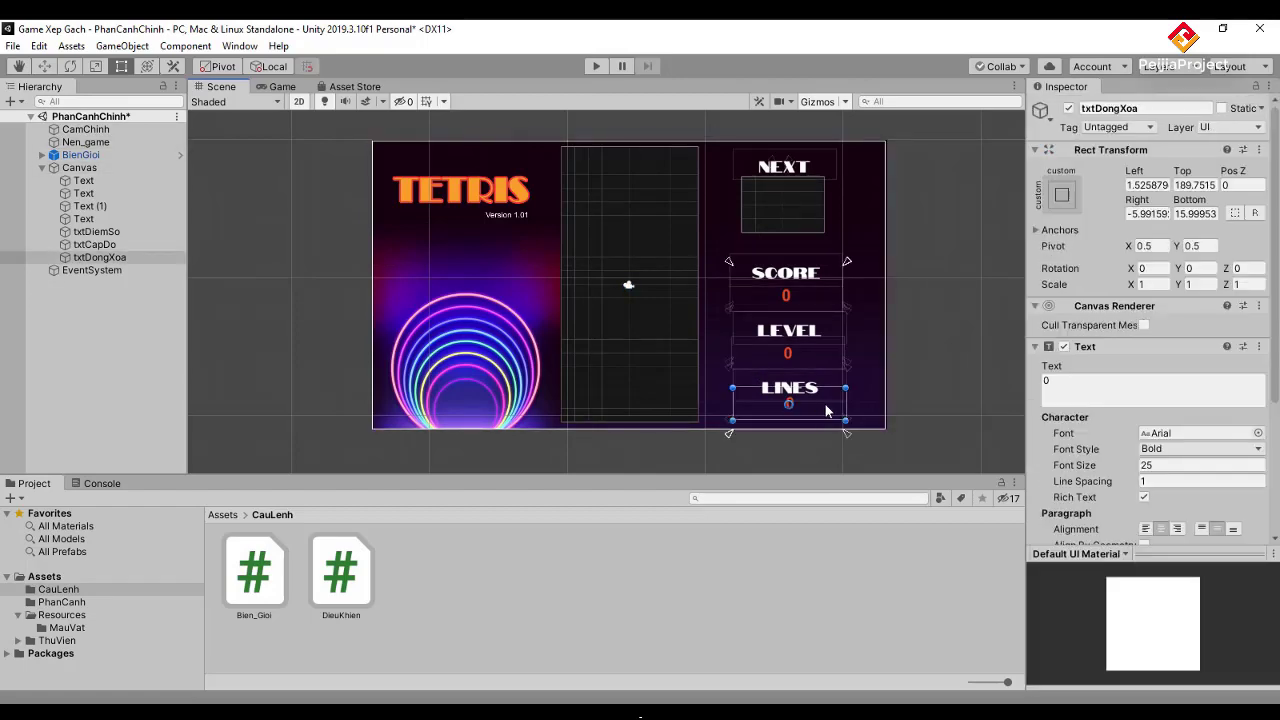
{"action": "left_click_drag", "start_coordinate": [825, 406], "coordinate": [821, 418]}
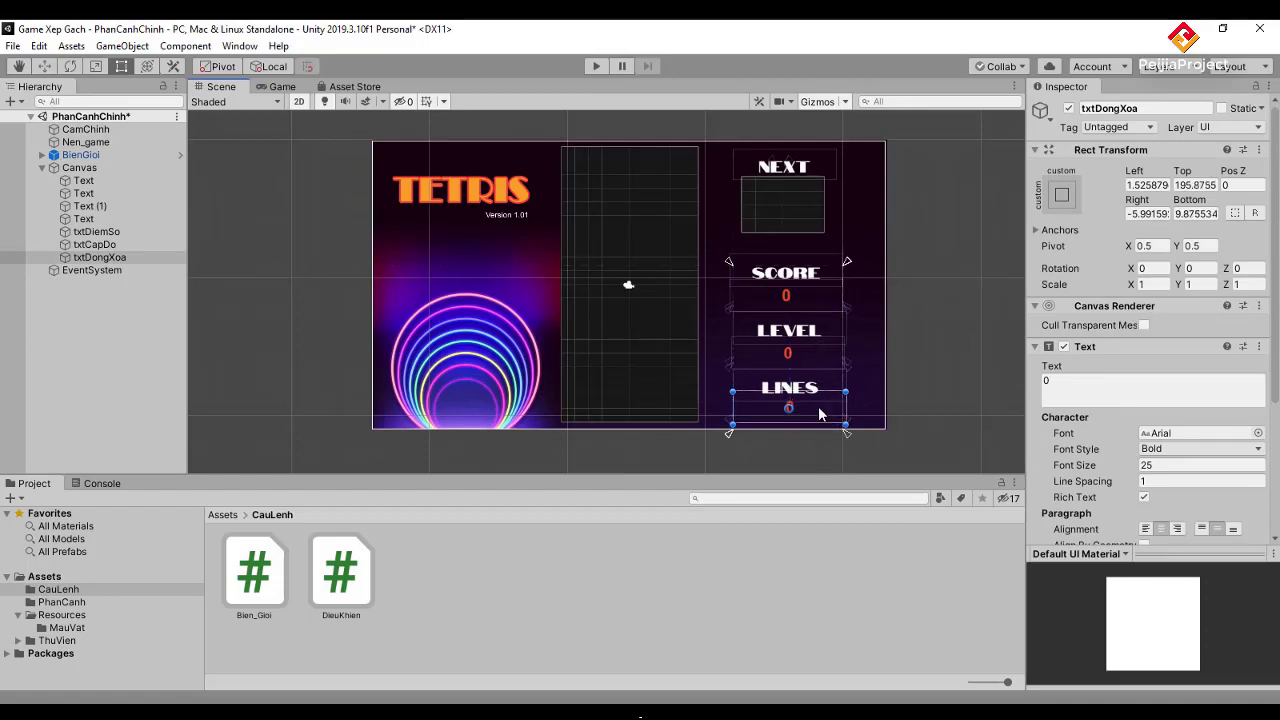
{"action": "left_click", "coordinate": [816, 405]}
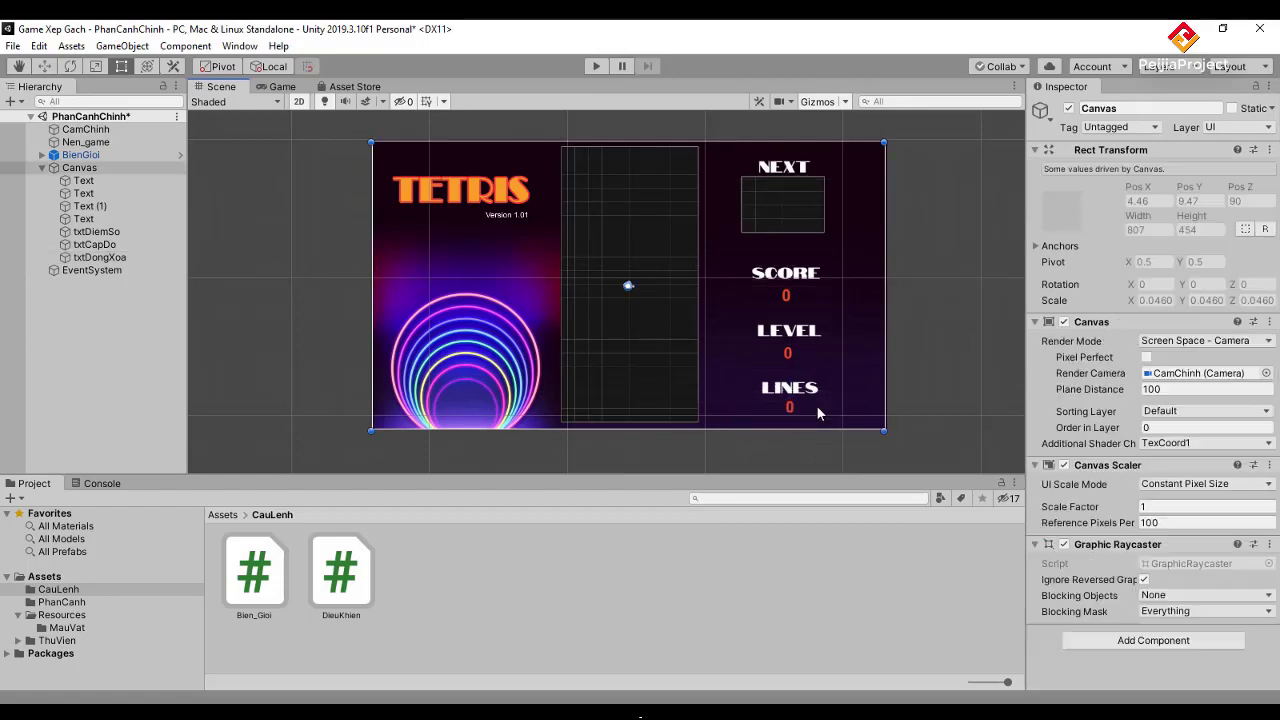
- Drag the LINES value box's top edge down and check the number in Play mode
{"action": "left_click", "coordinate": [594, 64]}
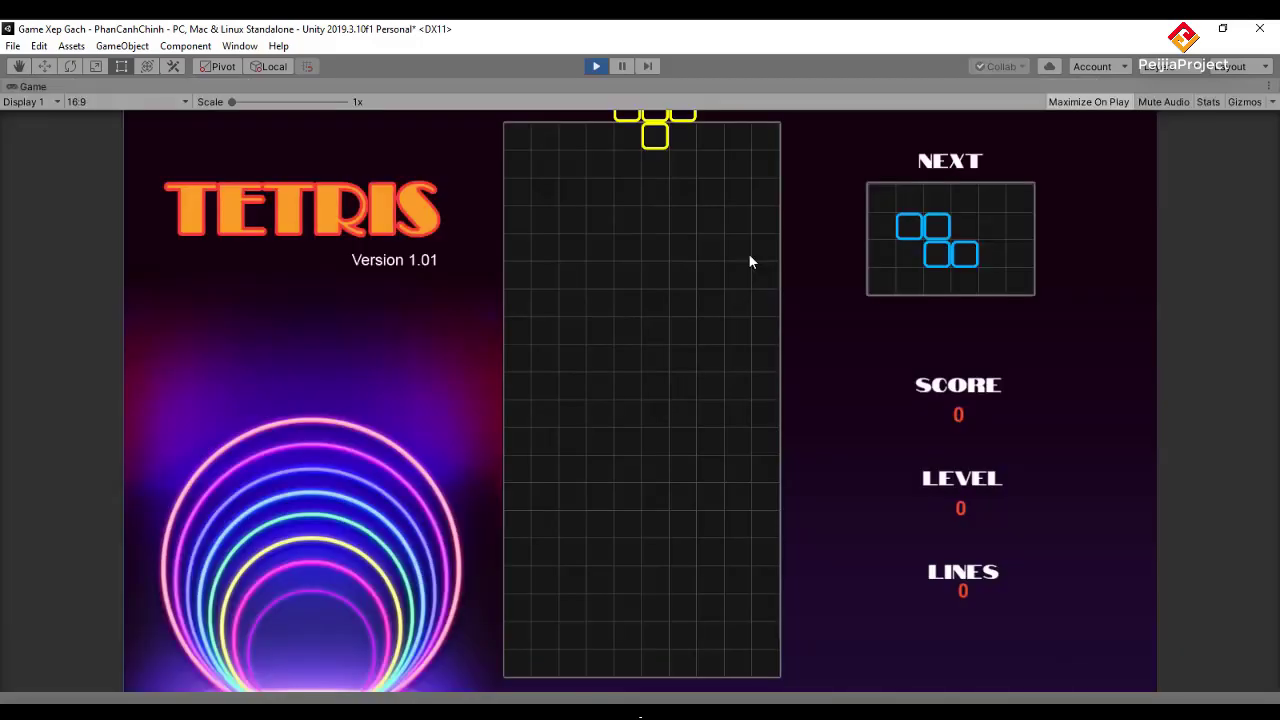
{"action": "left_click", "coordinate": [596, 66]}
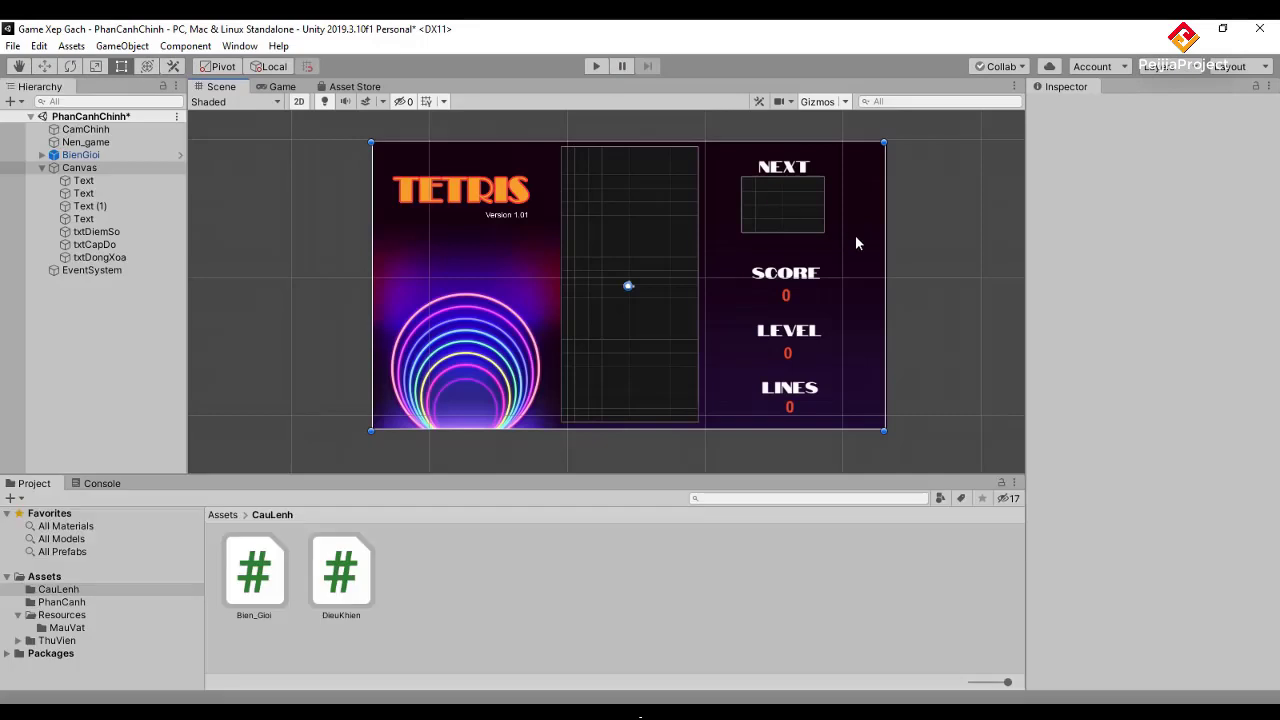
{"action": "left_click", "coordinate": [811, 414]}
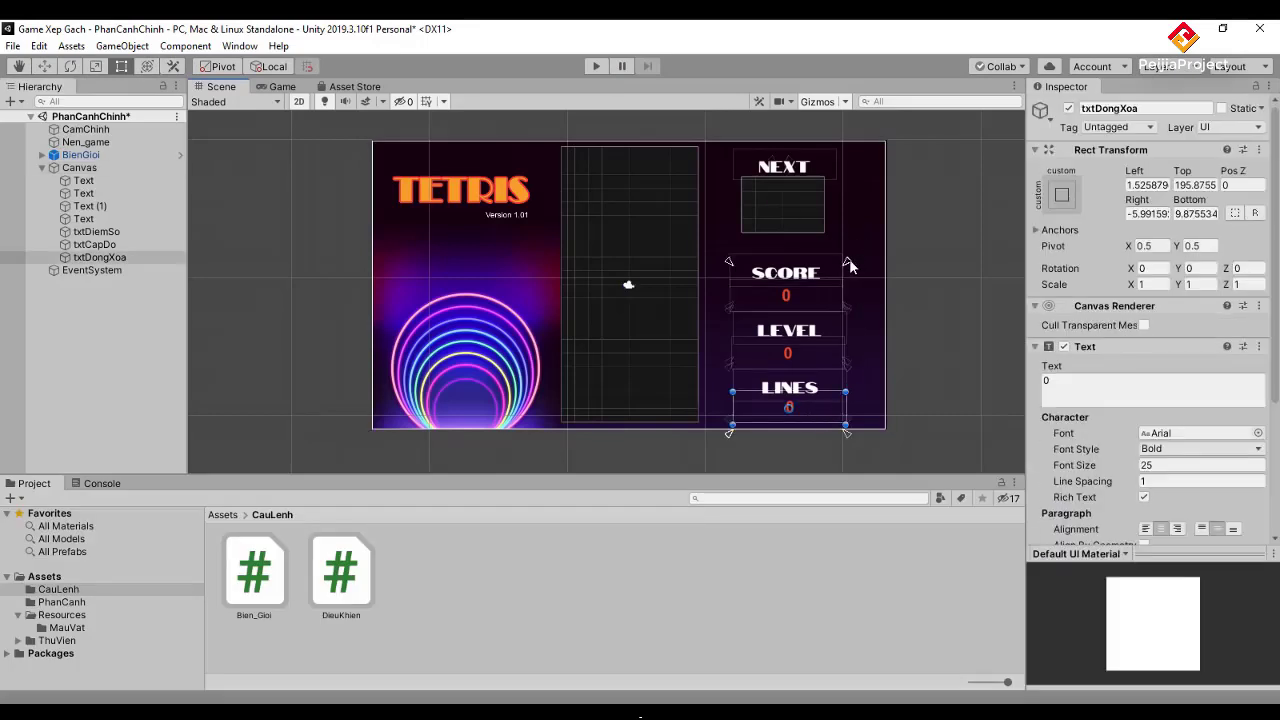
{"action": "left_click_drag", "start_coordinate": [849, 265], "coordinate": [829, 343]}
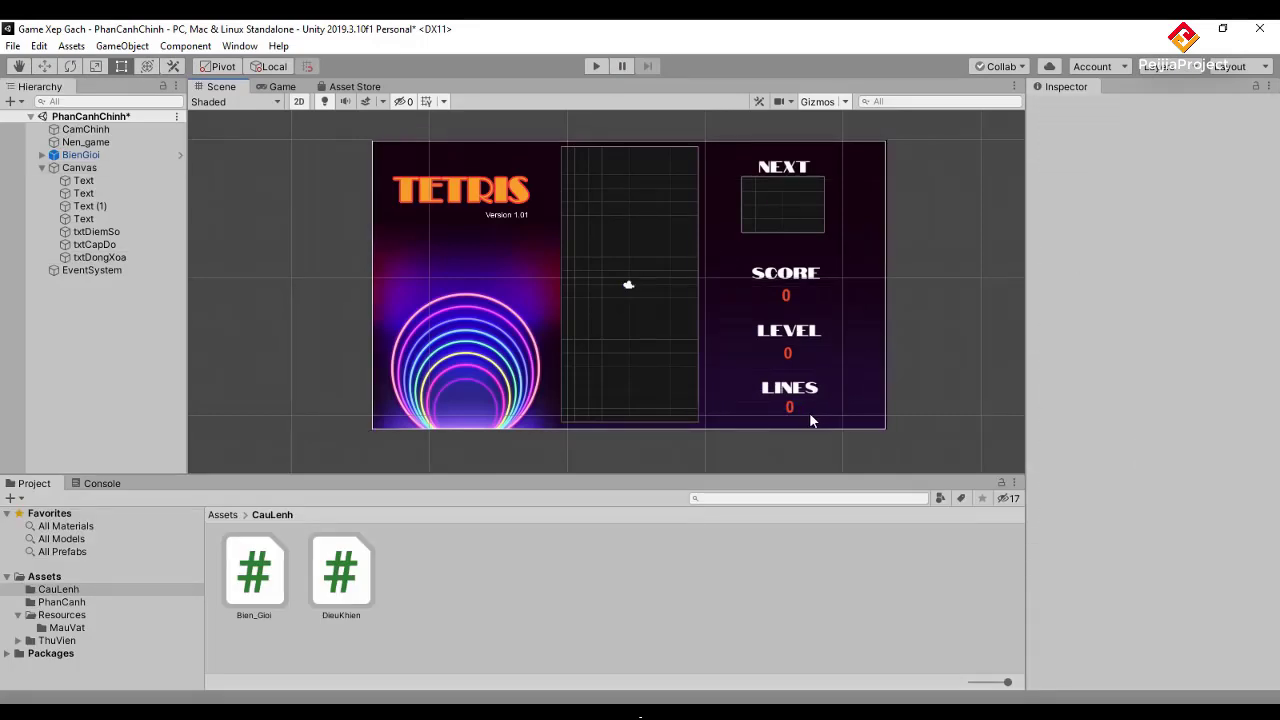
{"action": "left_click", "coordinate": [811, 420]}
{"action": "left_click_drag", "start_coordinate": [846, 266], "coordinate": [846, 396]}
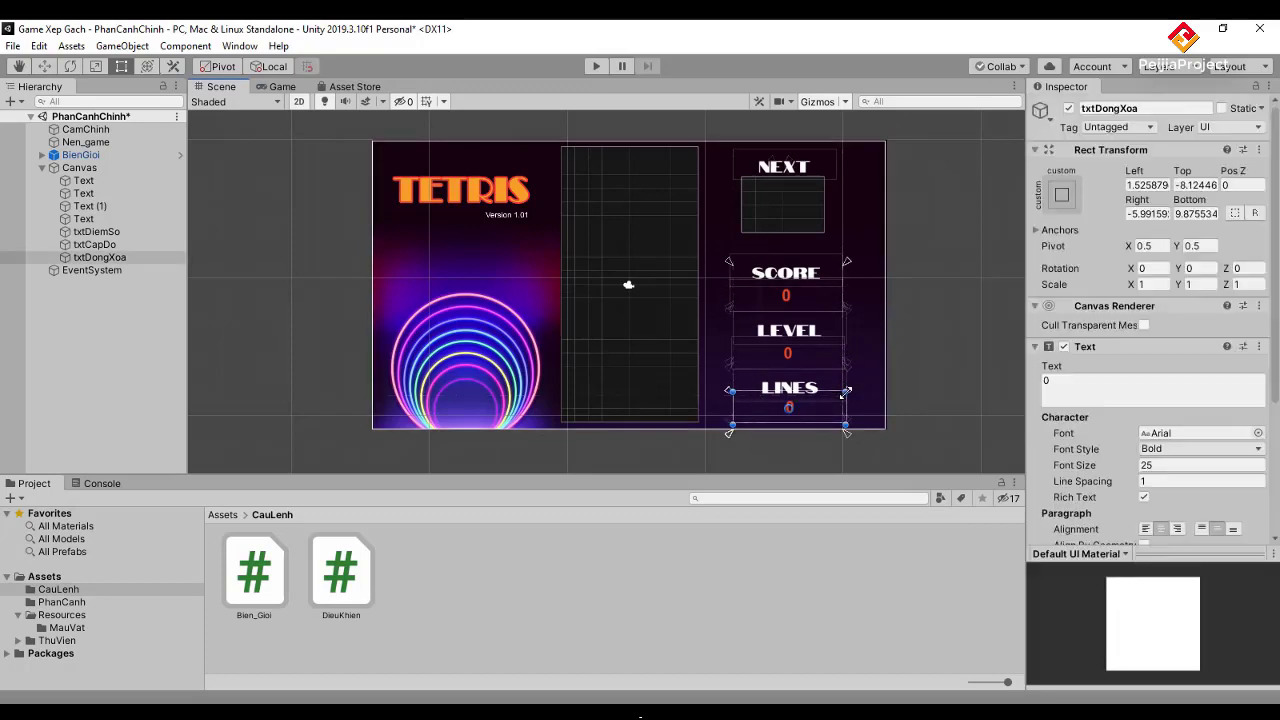
{"action": "left_click", "coordinate": [595, 67]}
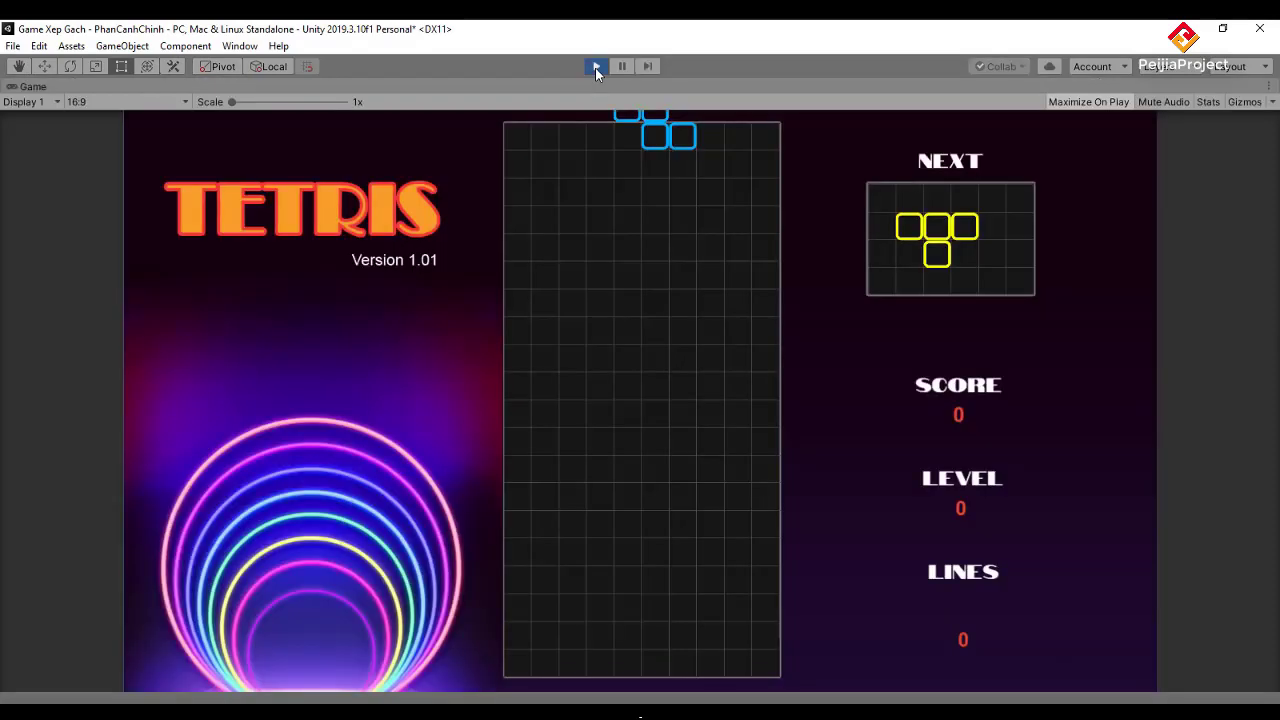
{"action": "left_click", "coordinate": [595, 67]}
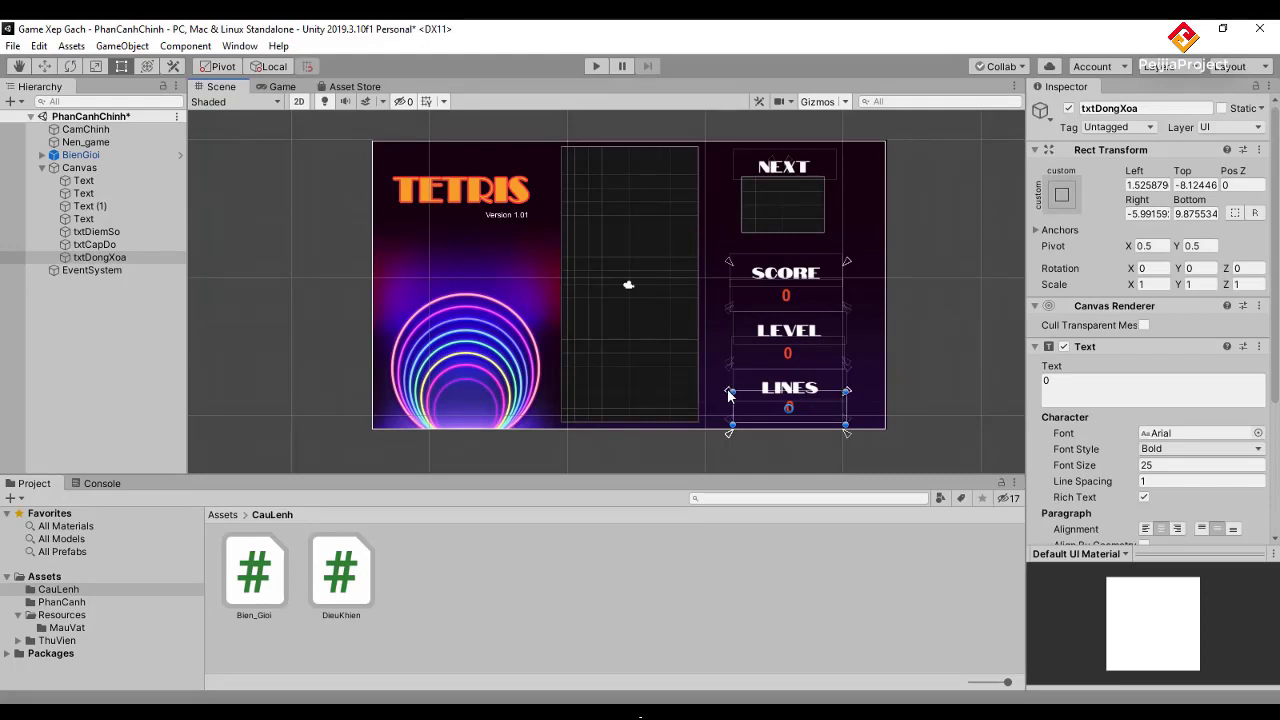
- Raise the box's top anchors and reposition it under the LINES heading, testing each change
{"action": "left_click_drag", "start_coordinate": [728, 389], "coordinate": [729, 371]}
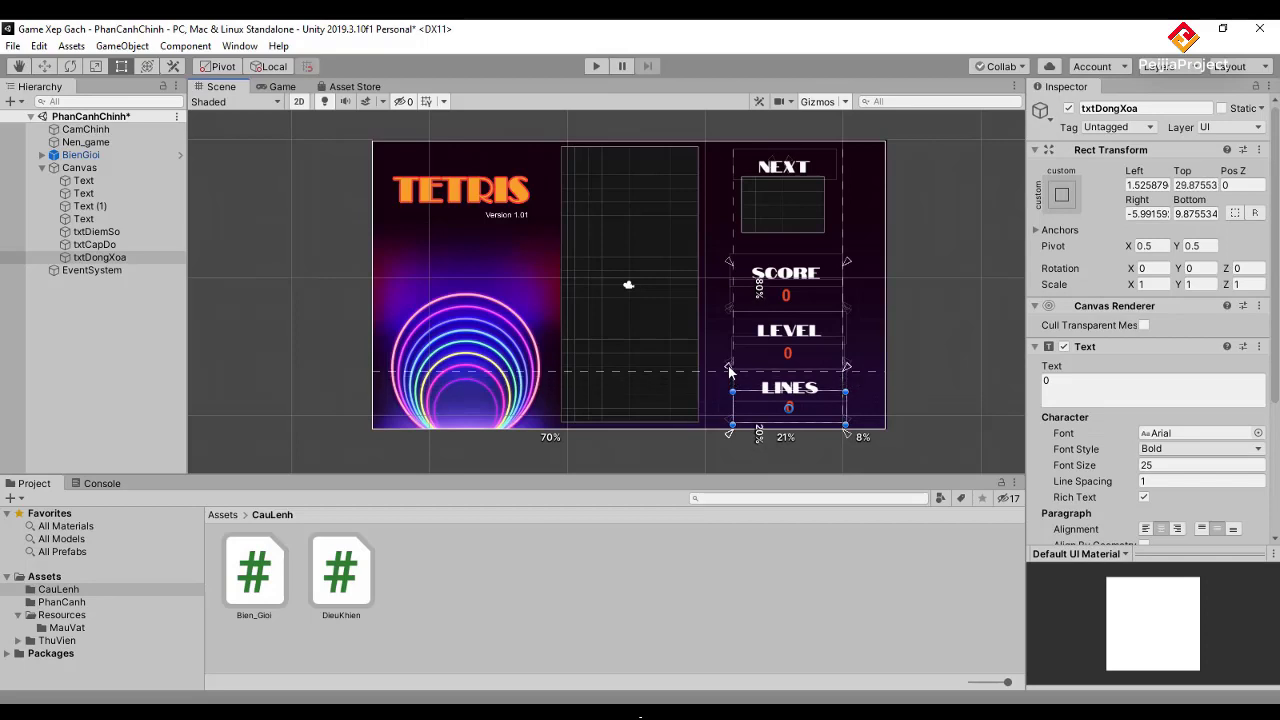
{"action": "left_click", "coordinate": [588, 67]}
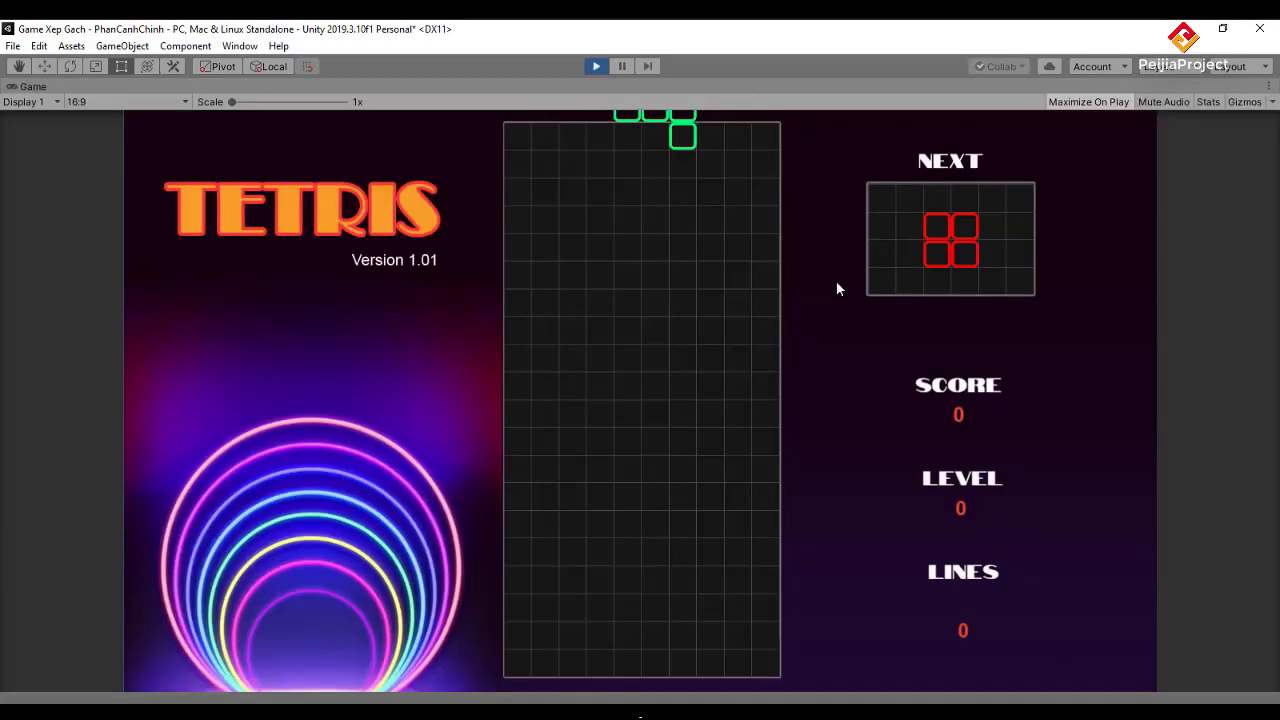
{"action": "left_click", "coordinate": [598, 65]}
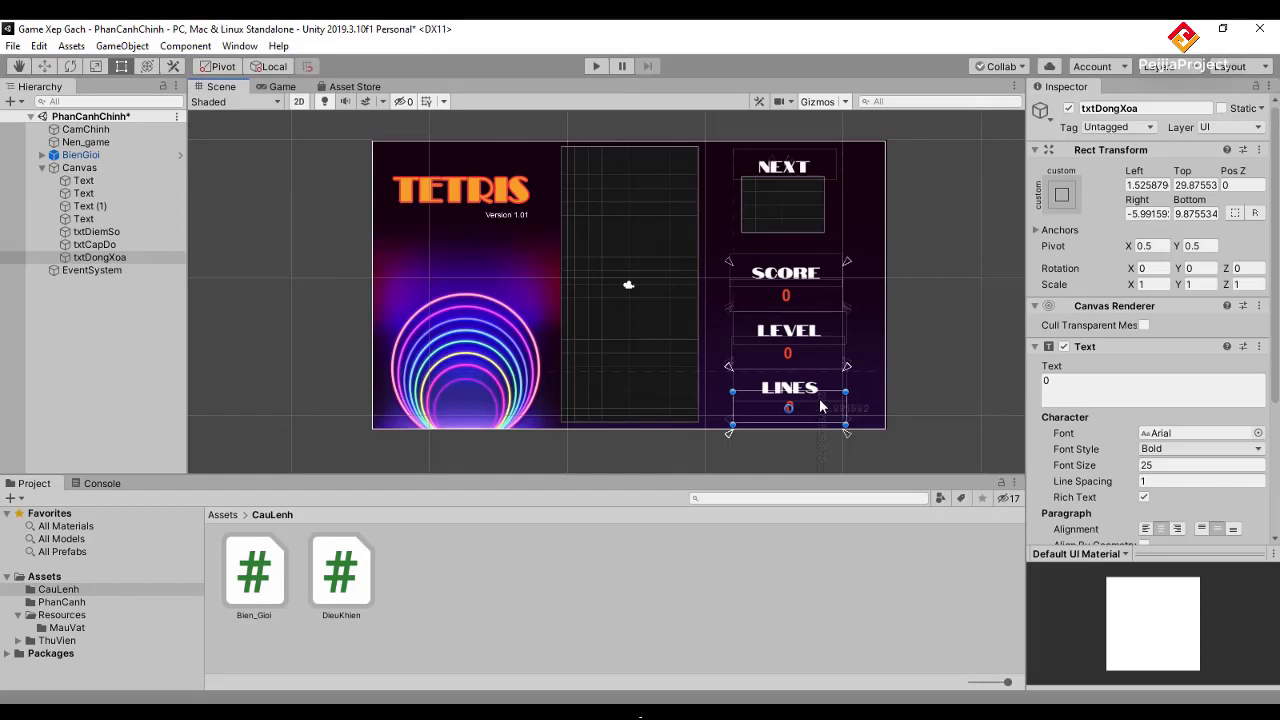
{"action": "left_click_drag", "start_coordinate": [823, 406], "coordinate": [822, 396]}
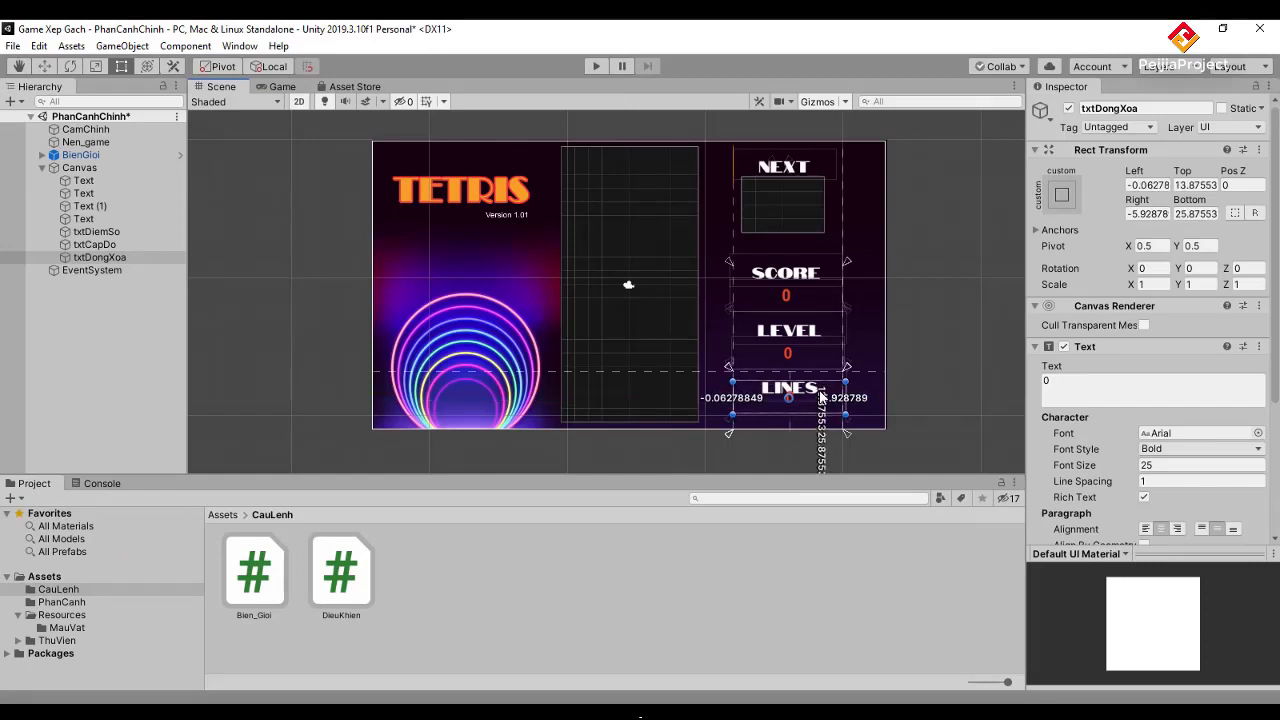
{"action": "left_click", "coordinate": [596, 65]}
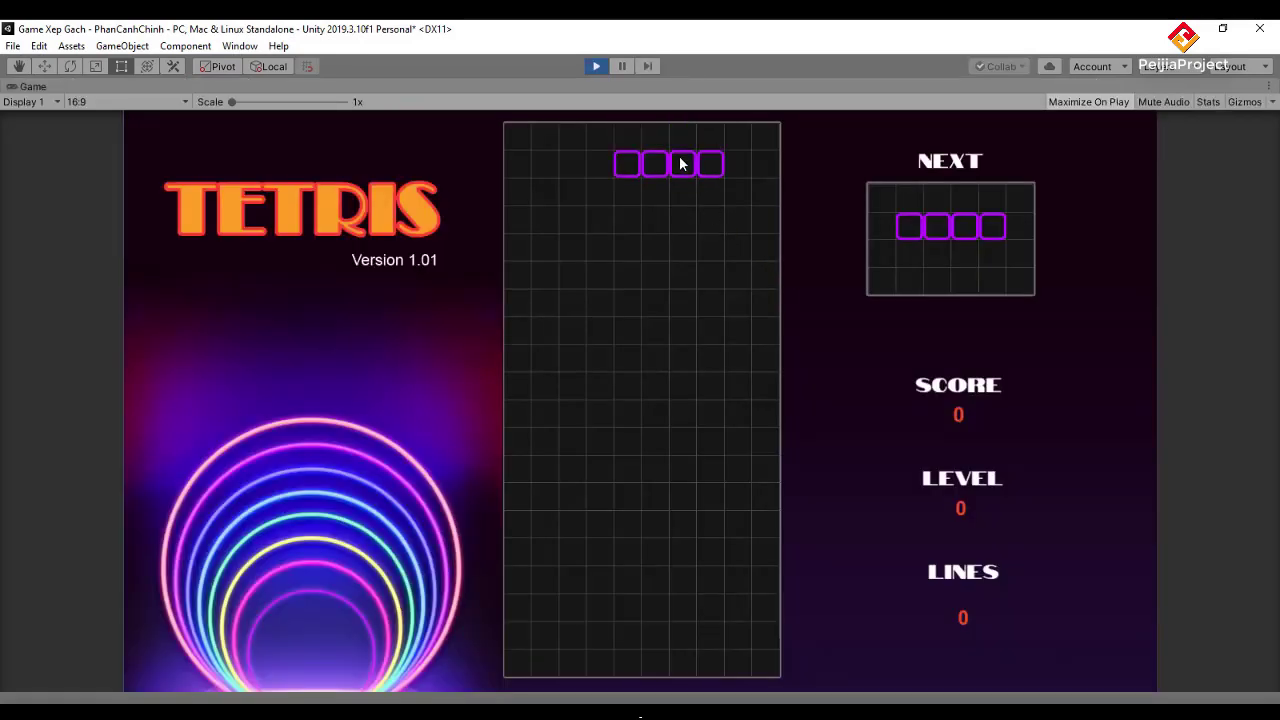
{"action": "left_click", "coordinate": [596, 65]}
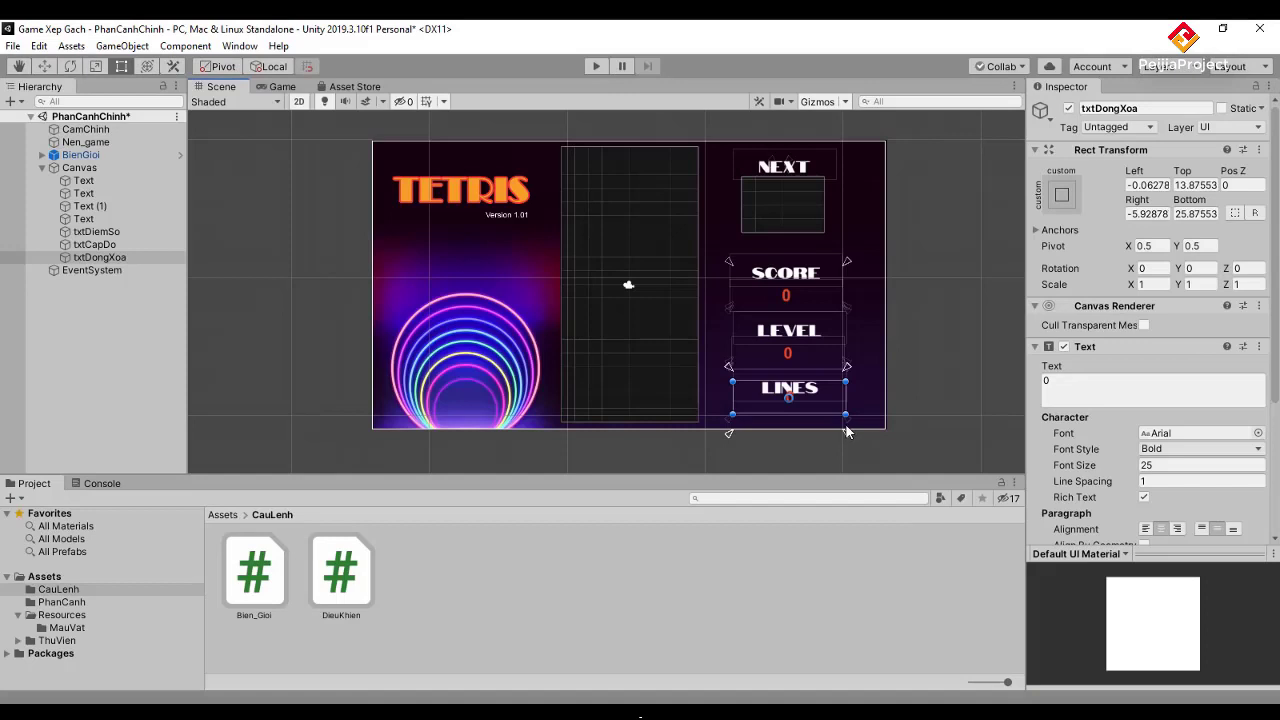
- Fine-tune the box's bottom, top and horizontal position to centre the 0, verifying in Play mode
{"action": "left_click_drag", "start_coordinate": [846, 440], "coordinate": [848, 418]}
{"action": "left_click", "coordinate": [593, 66]}
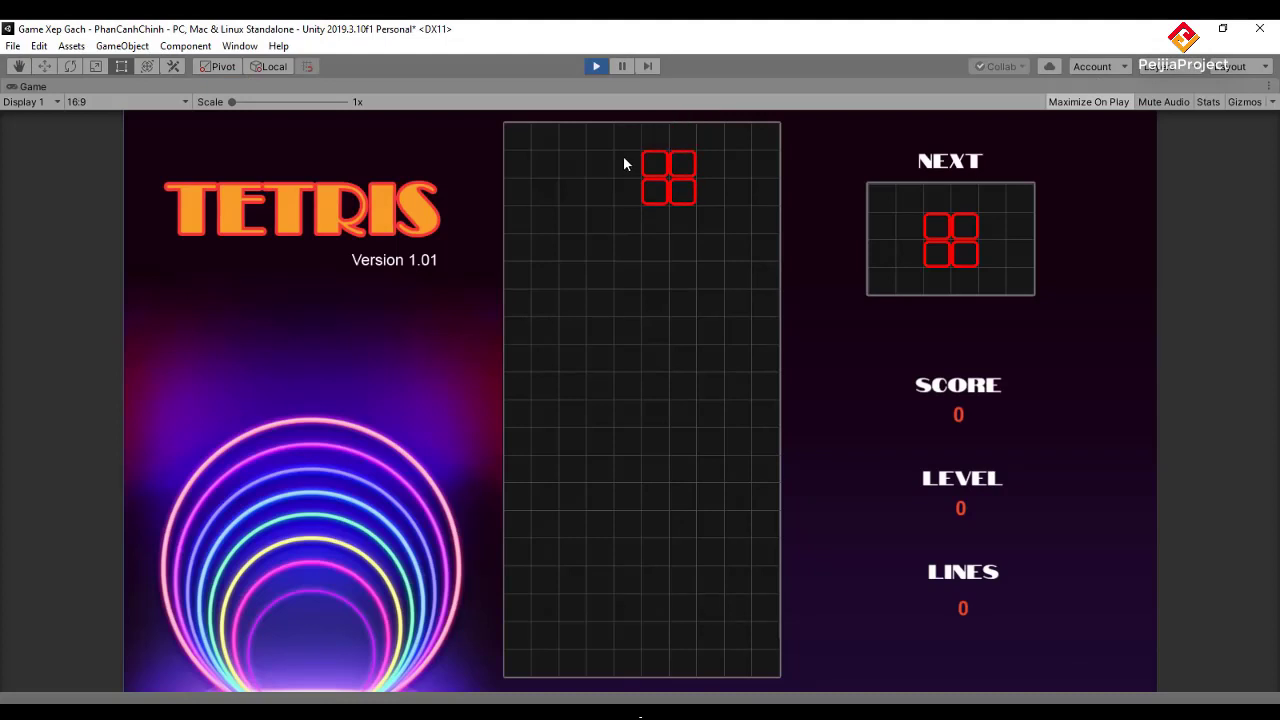
{"action": "key", "text": "ctrl+p"}
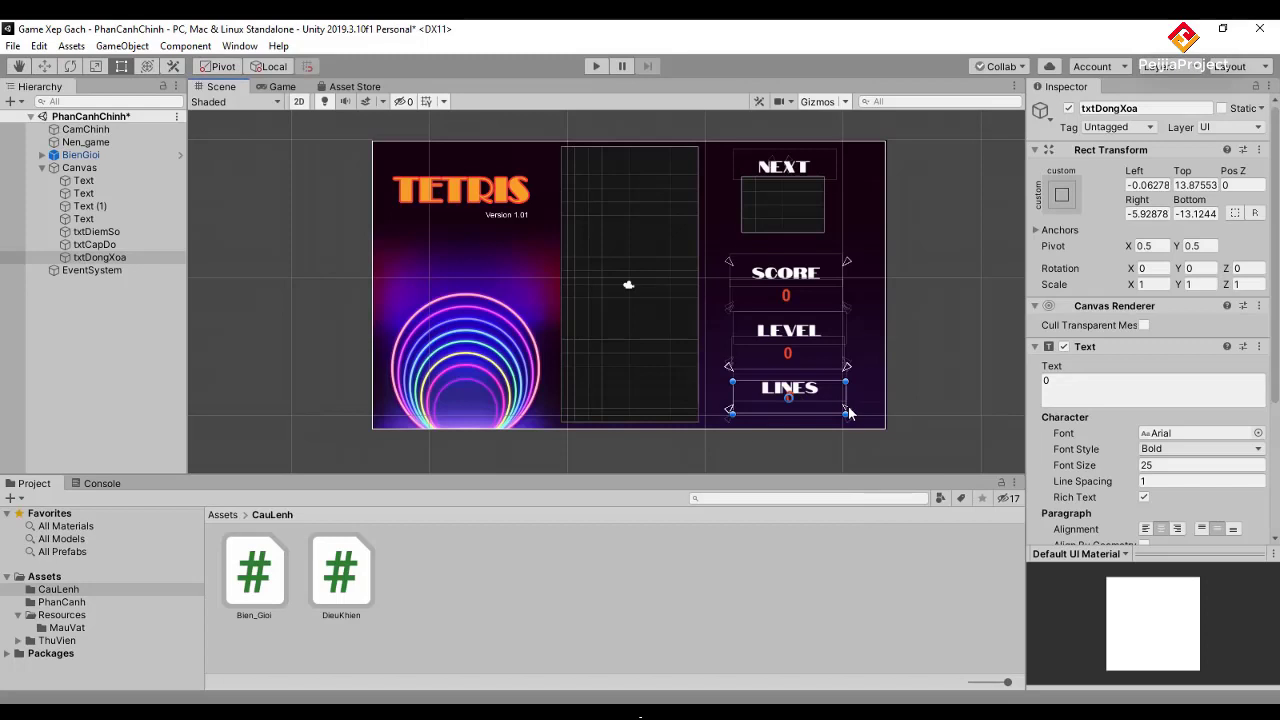
{"action": "left_click_drag", "start_coordinate": [848, 405], "coordinate": [848, 410]}
{"action": "left_click_drag", "start_coordinate": [826, 411], "coordinate": [820, 410]}
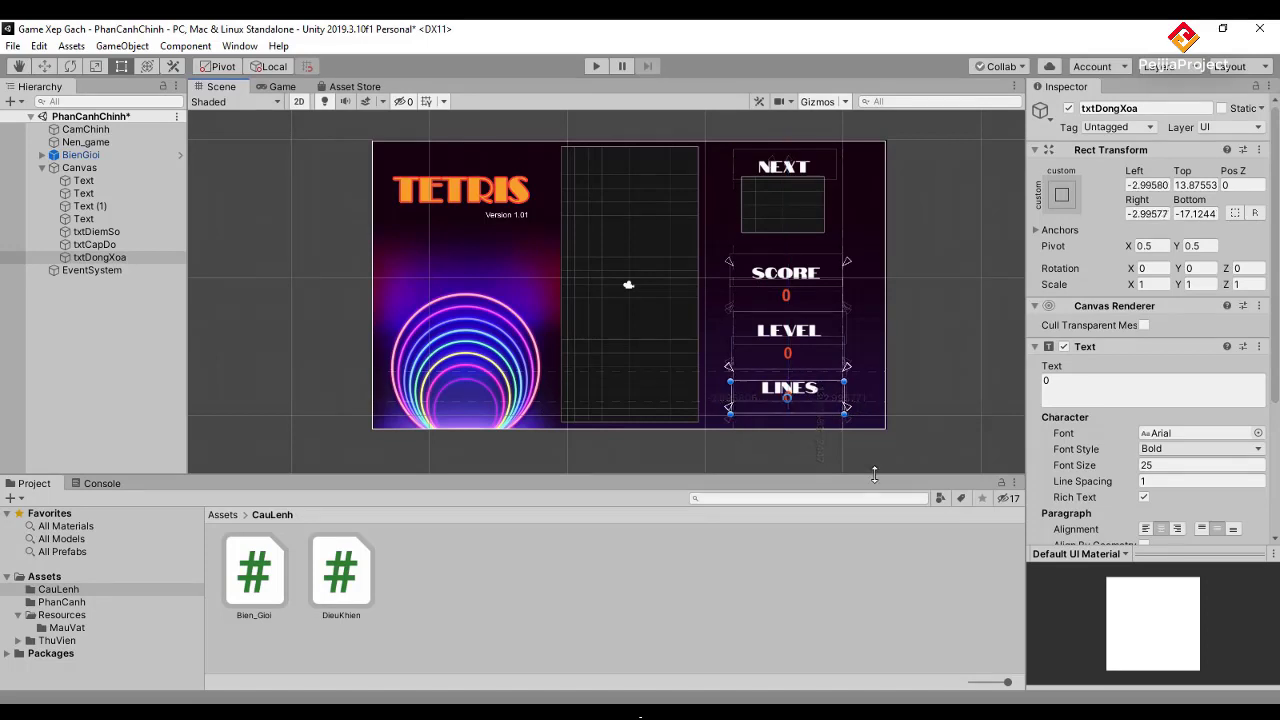
{"action": "left_click", "coordinate": [589, 68]}
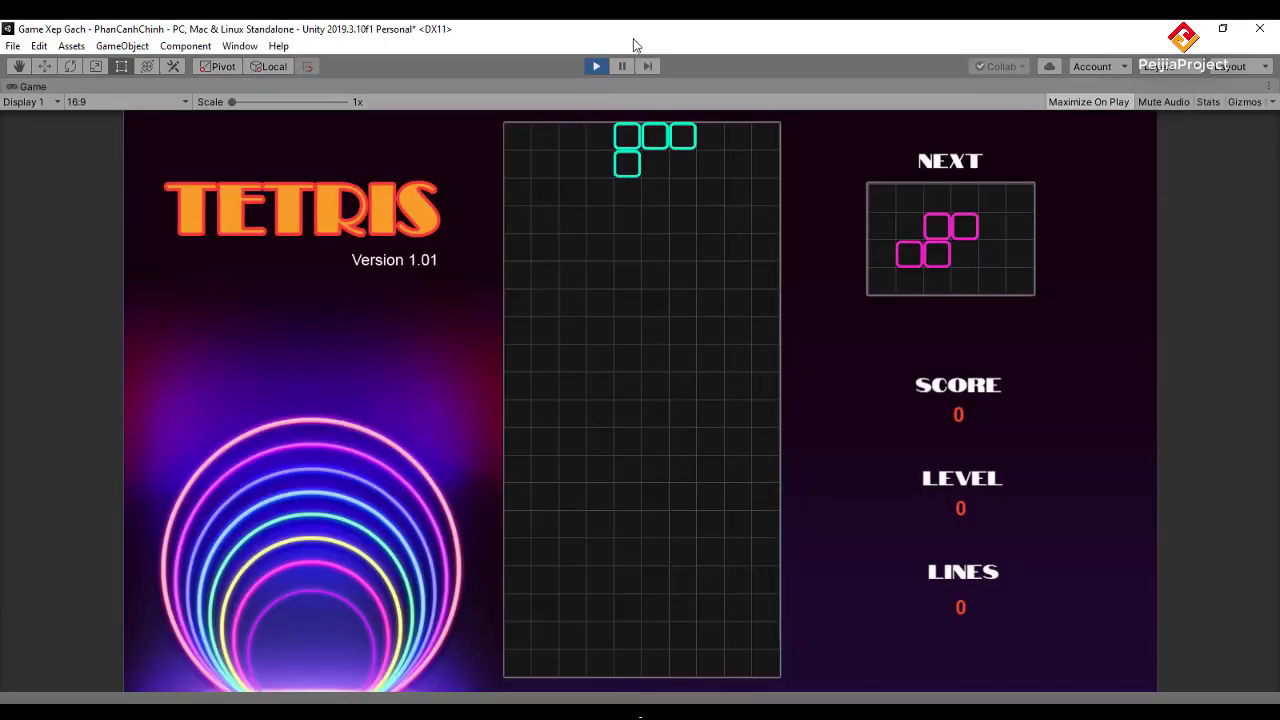
{"action": "left_click", "coordinate": [596, 64]}
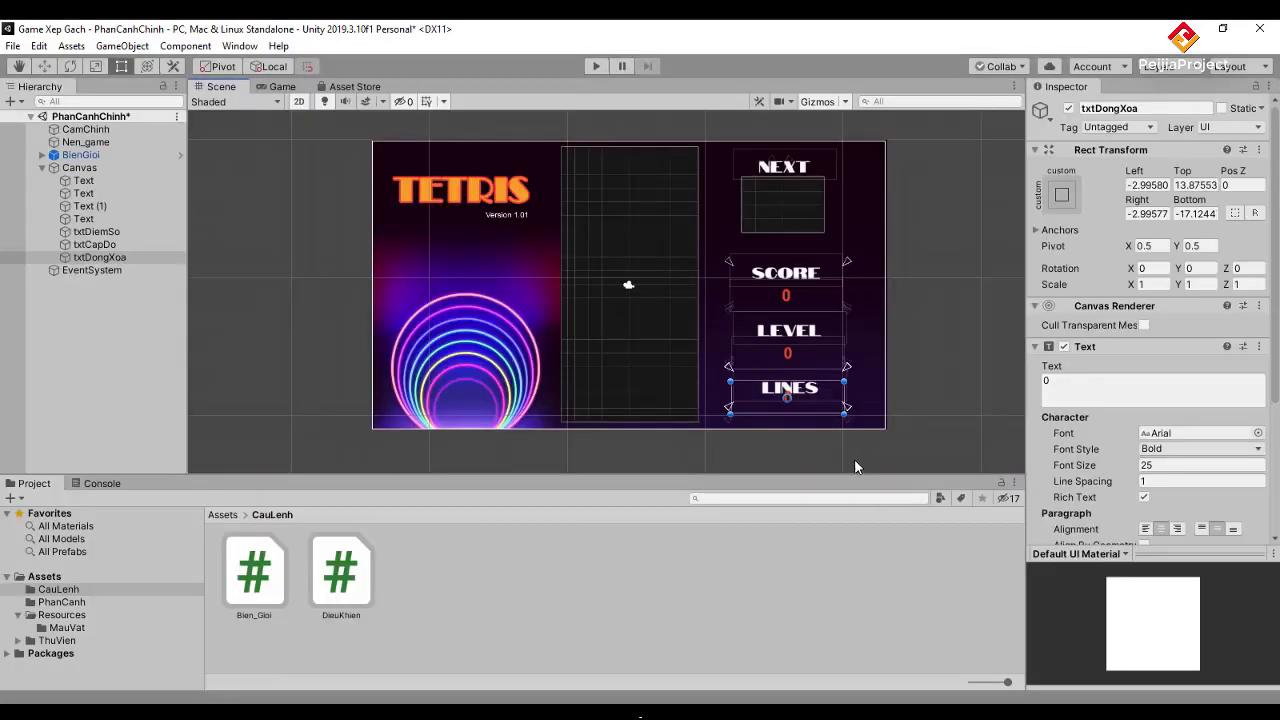
{"action": "left_click_drag", "start_coordinate": [846, 369], "coordinate": [846, 359]}
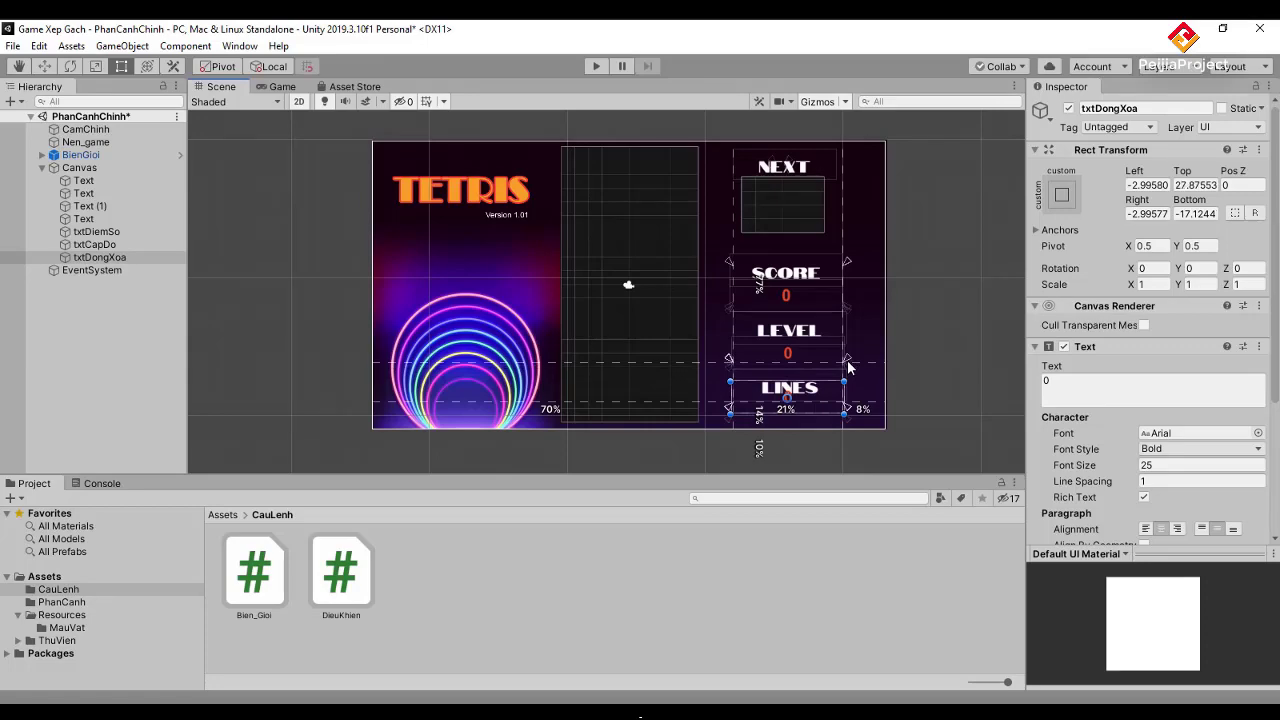
{"action": "left_click", "coordinate": [597, 65]}
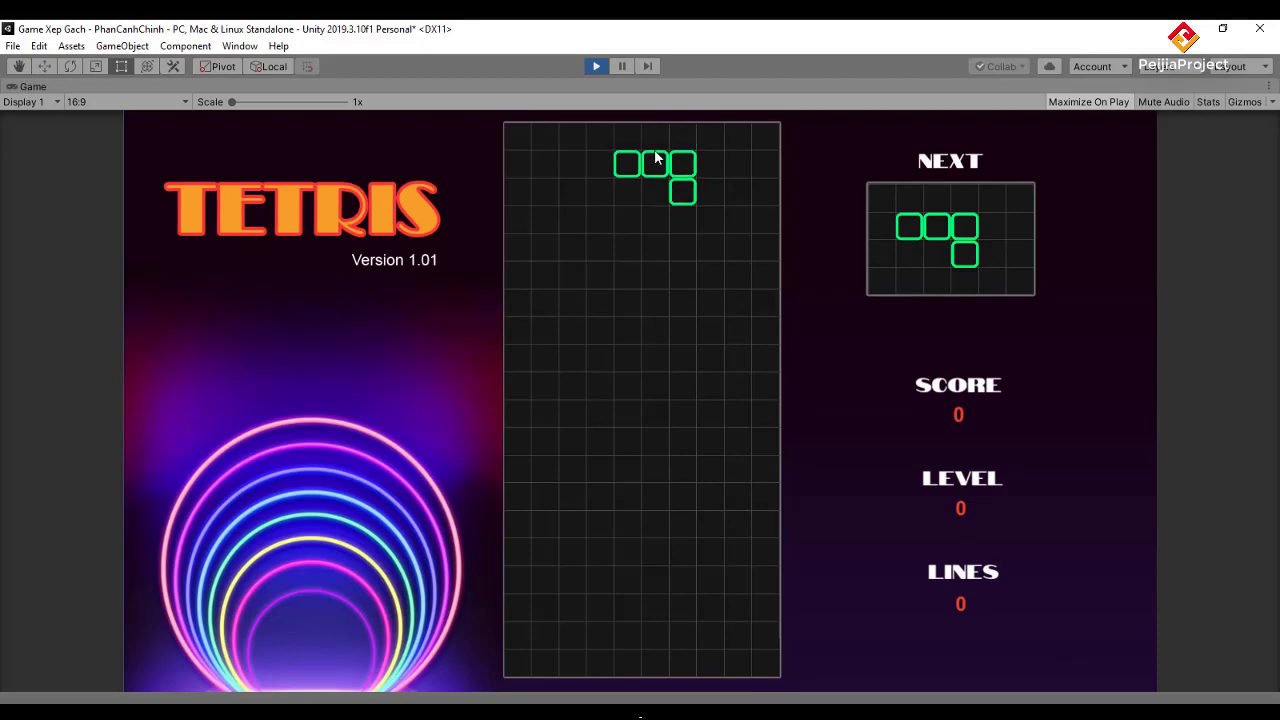
{"action": "left_click", "coordinate": [596, 66]}
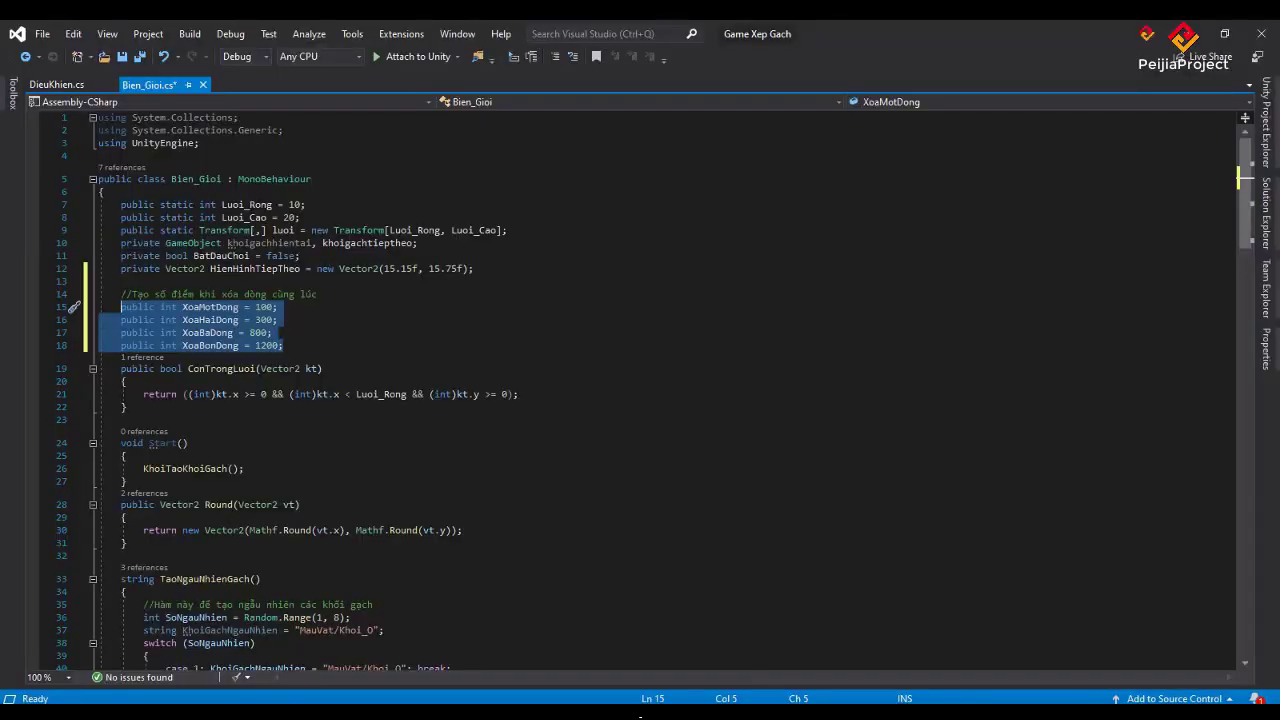
- Open new lines below the XoaBonDong constant and type the 'public Text' type
{"action": "left_click", "coordinate": [318, 345]}
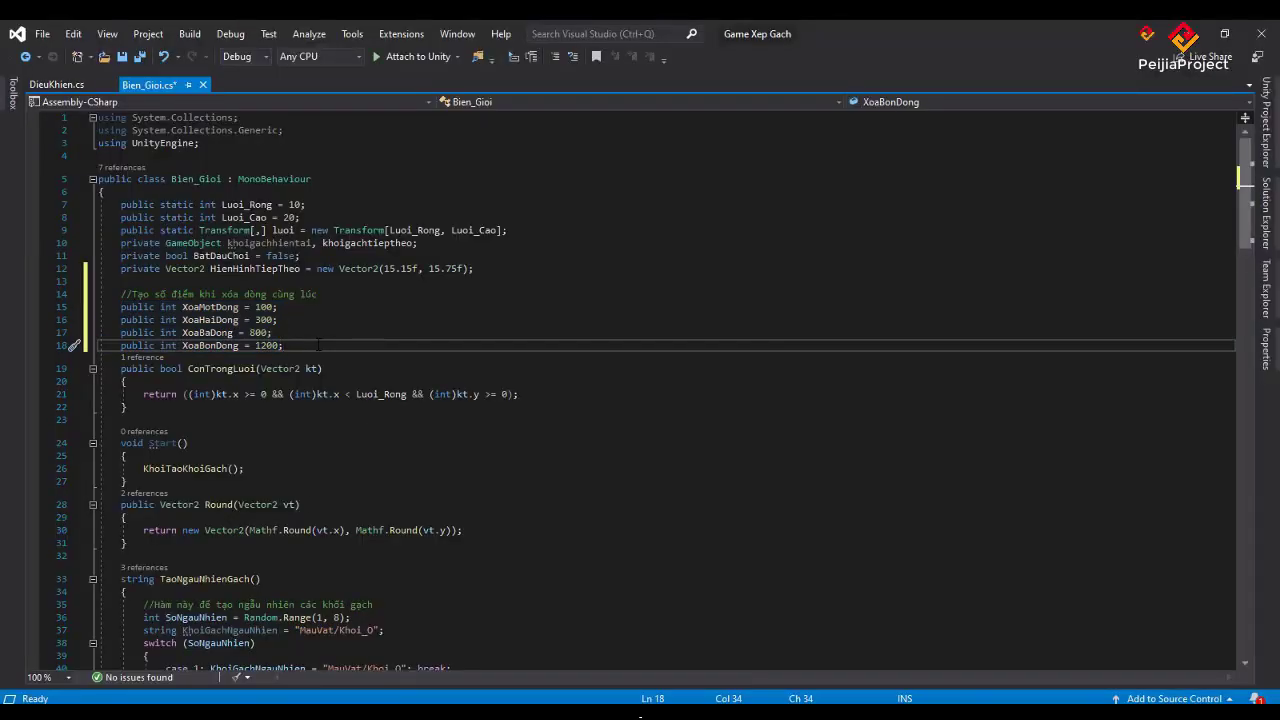
{"action": "key", "text": "Return"}
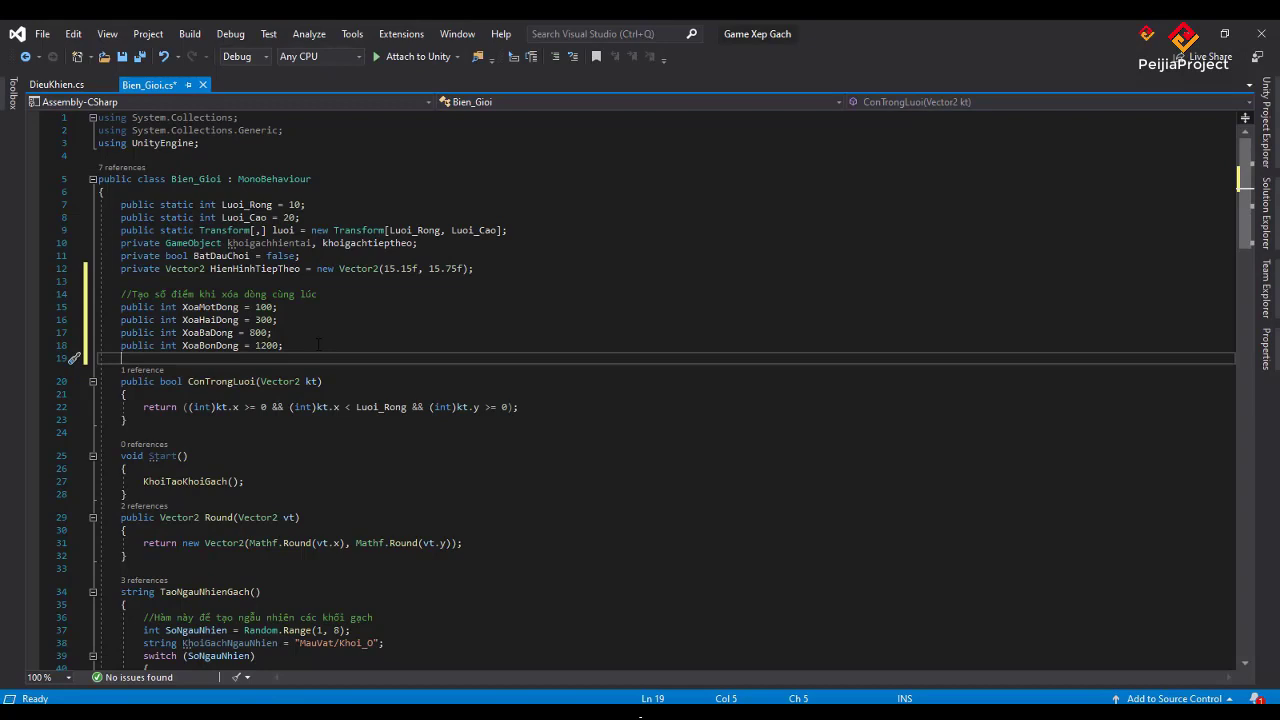
{"action": "key", "text": "Return"}
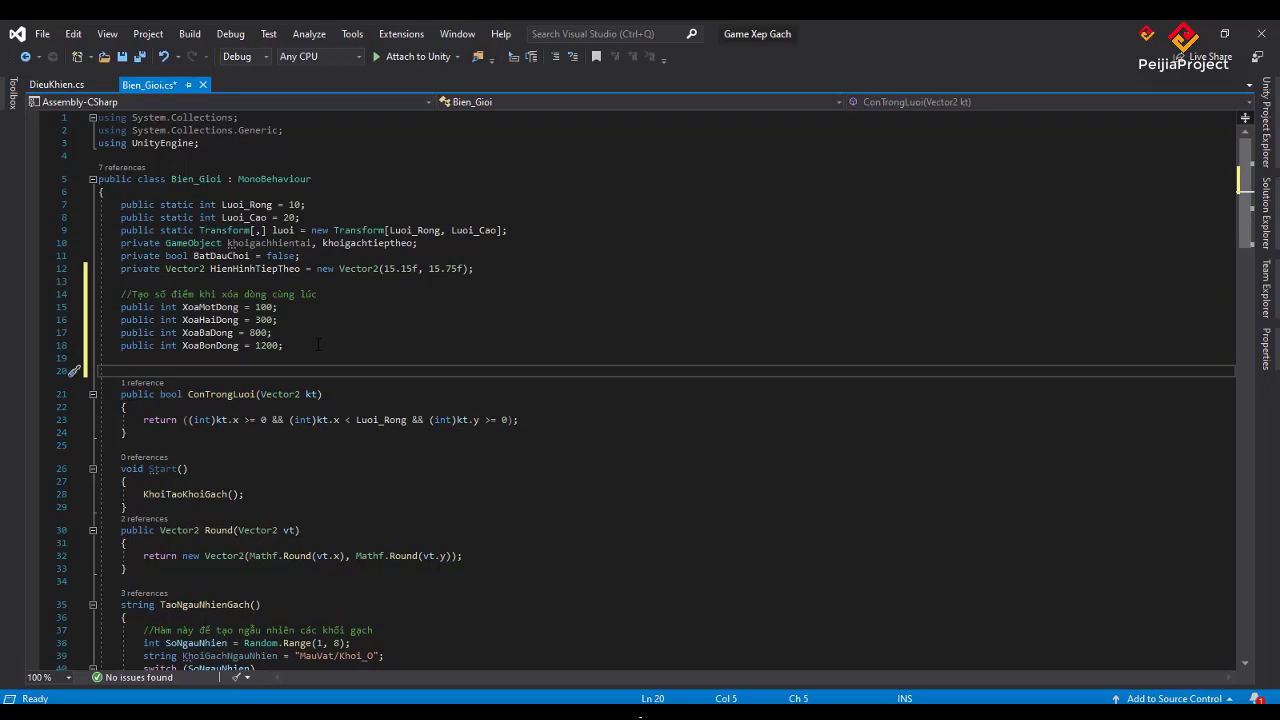
{"action": "type", "text": "public "}
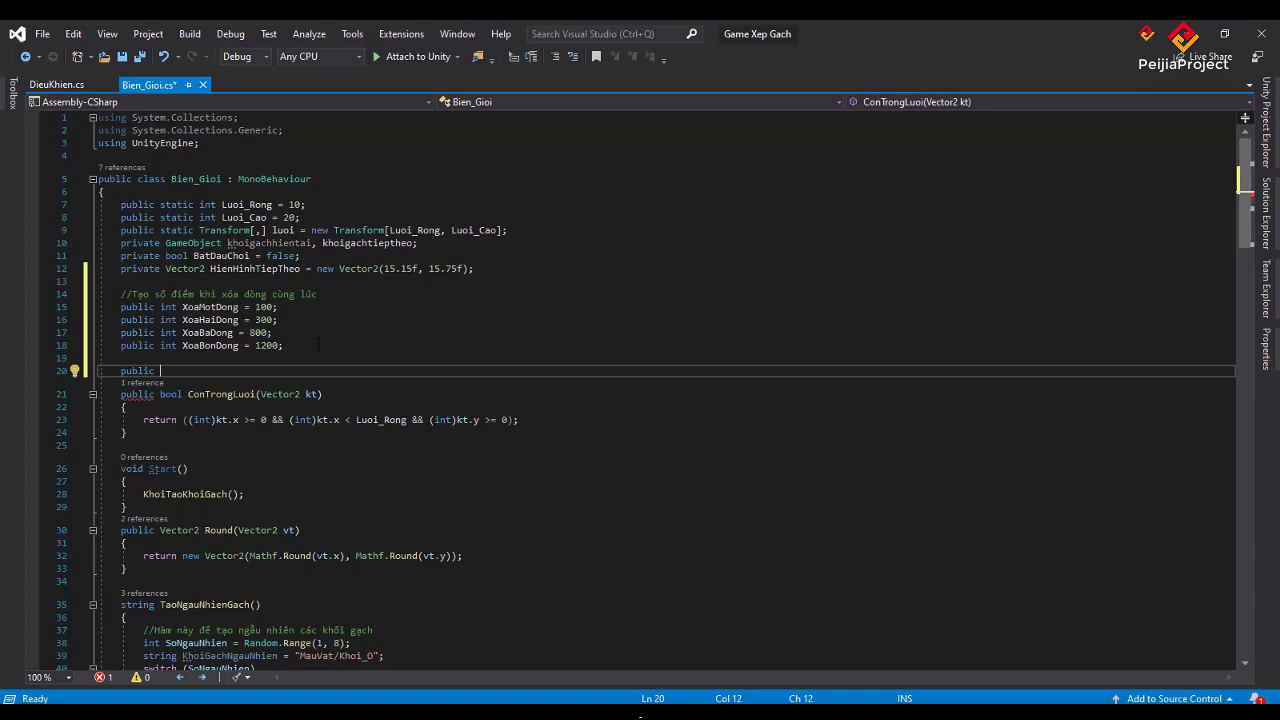
{"action": "type", "text": "te"}
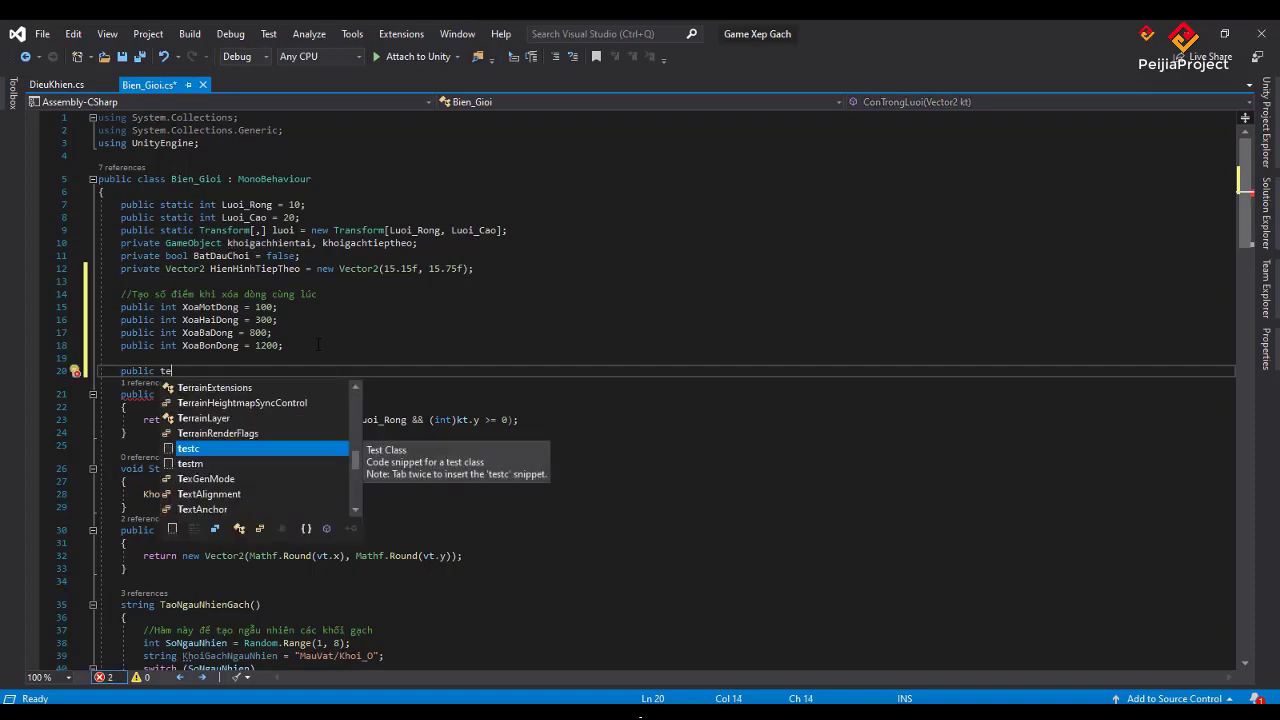
{"action": "type", "text": "xt"}
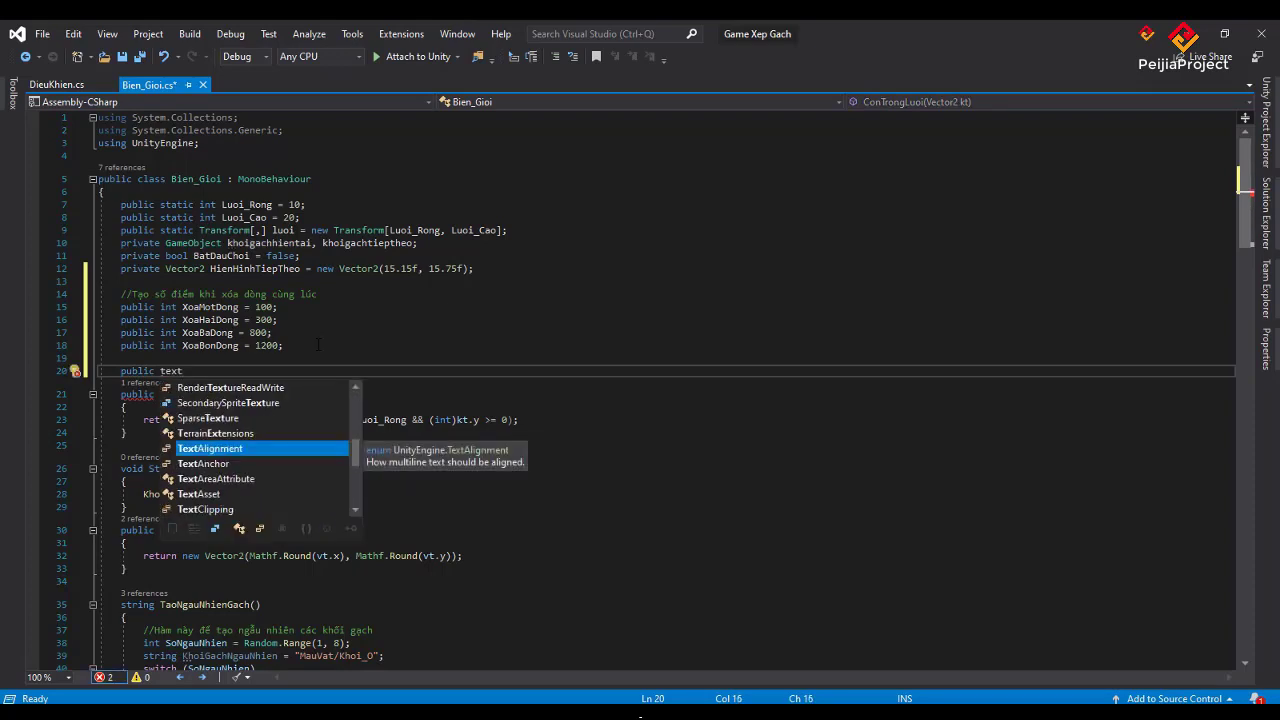
{"action": "key", "text": "Left"}
{"action": "key", "text": "Left"}
{"action": "key", "text": "Left"}
{"action": "key", "text": "BackSpace"}
{"action": "type", "text": "T"}
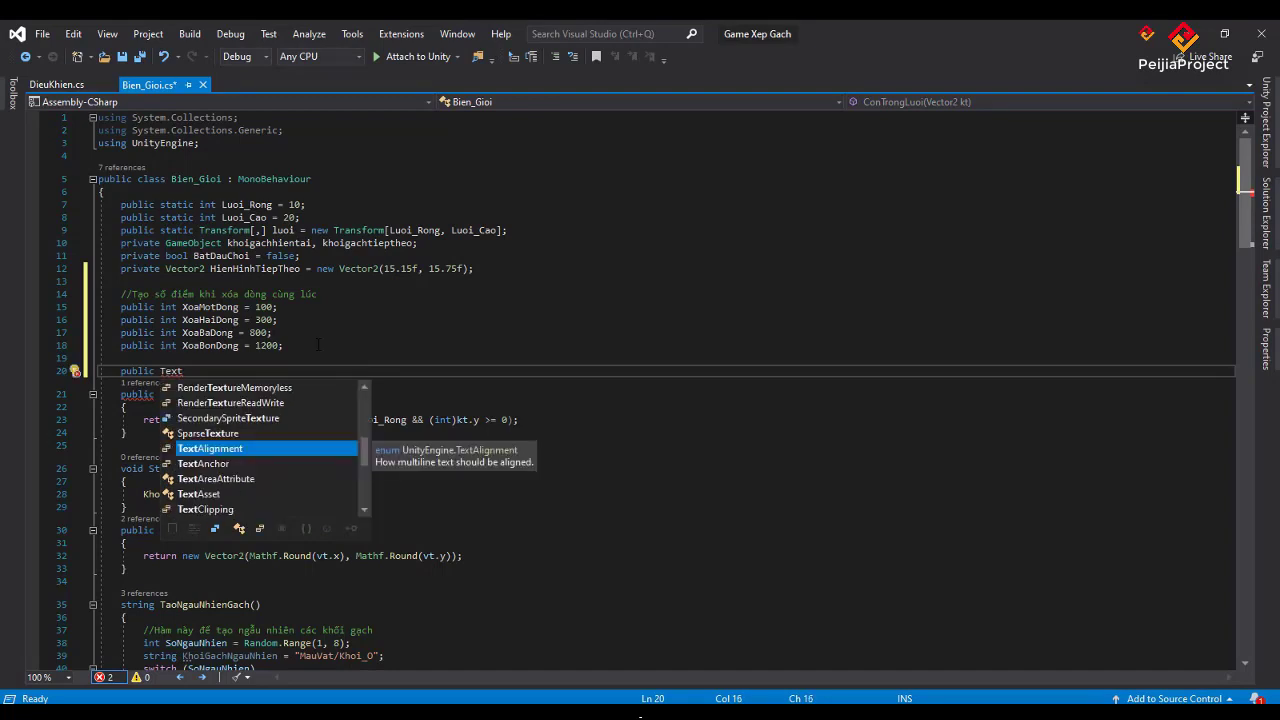
{"action": "key", "text": "space"}
{"action": "key", "text": "BackSpace"}
{"action": "key", "text": "BackSpace"}
{"action": "key", "text": "BackSpace"}
{"action": "key", "text": "BackSpace"}
{"action": "key", "text": "BackSpace"}
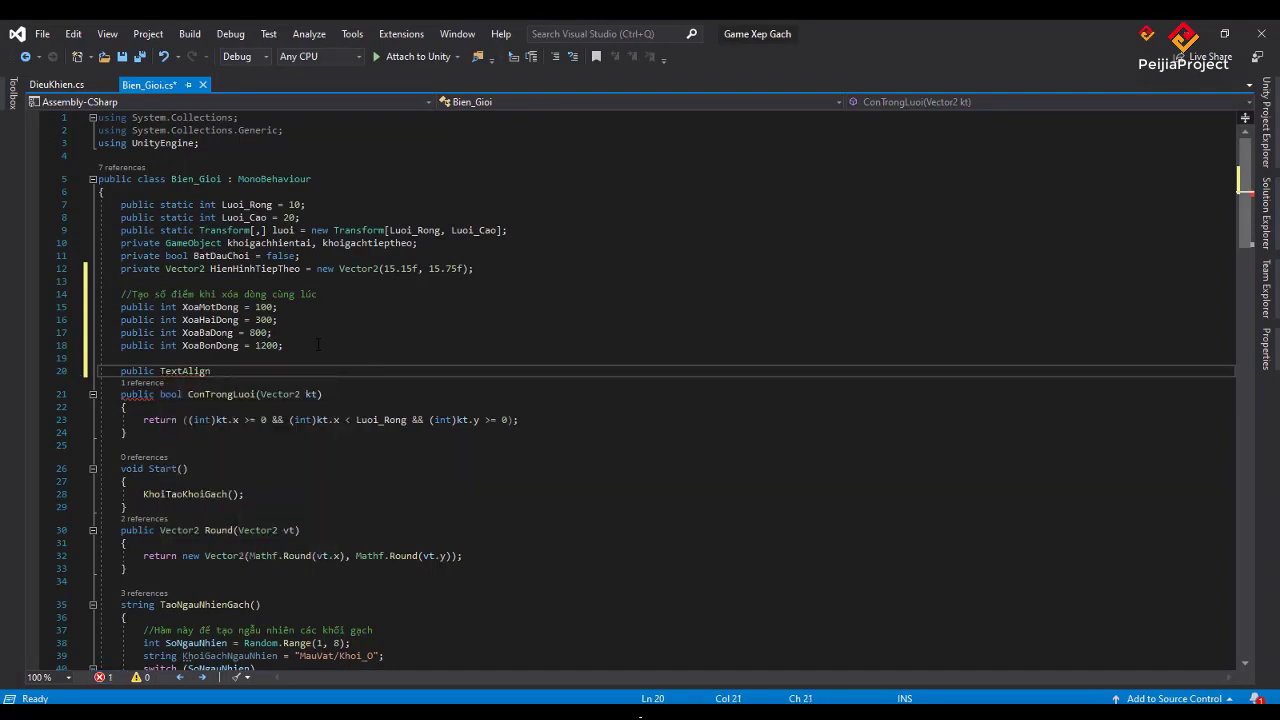
{"action": "key", "text": "BackSpace"}
{"action": "key", "text": "BackSpace"}
{"action": "key", "text": "BackSpace"}
{"action": "key", "text": "BackSpace"}
{"action": "key", "text": "BackSpace"}
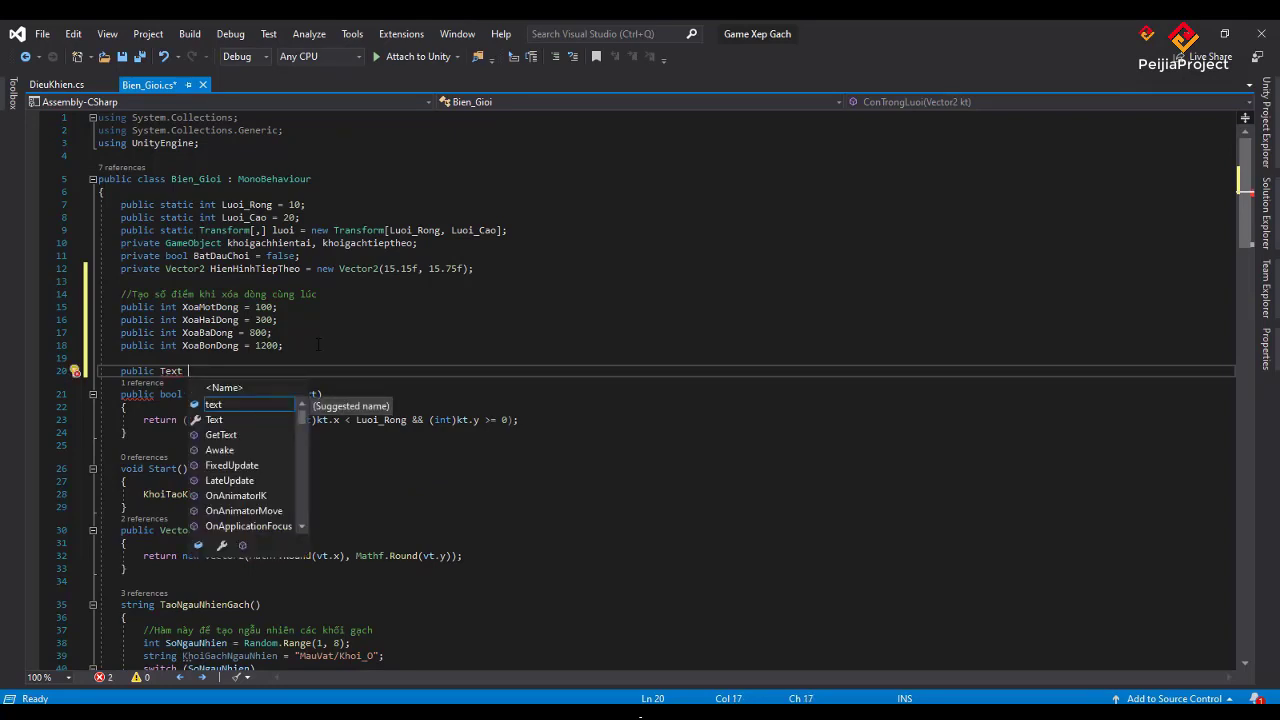
- Name the field HienThiDiemSo and end the declaration with a semicolon
{"action": "type", "text": "Diems"}
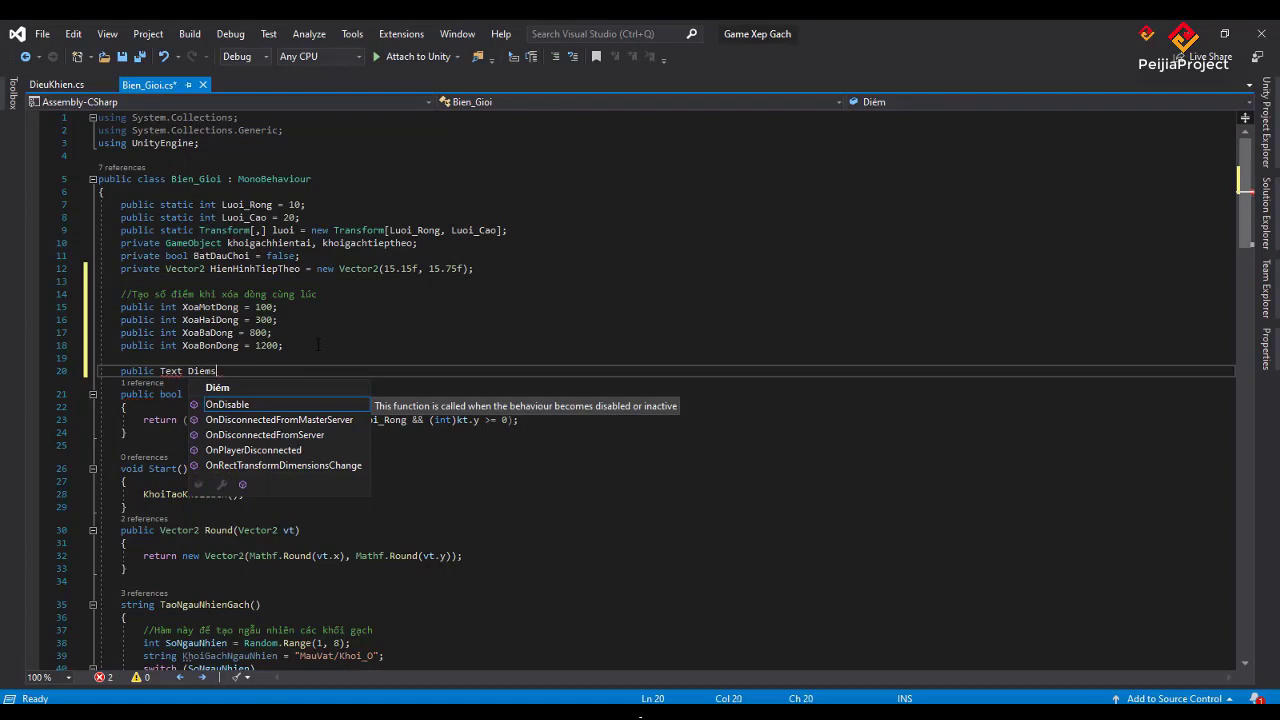
{"action": "key", "text": "BackSpace"}
{"action": "key", "text": "BackSpace"}
{"action": "key", "text": "BackSpace"}
{"action": "key", "text": "BackSpace"}
{"action": "key", "text": "BackSpace"}
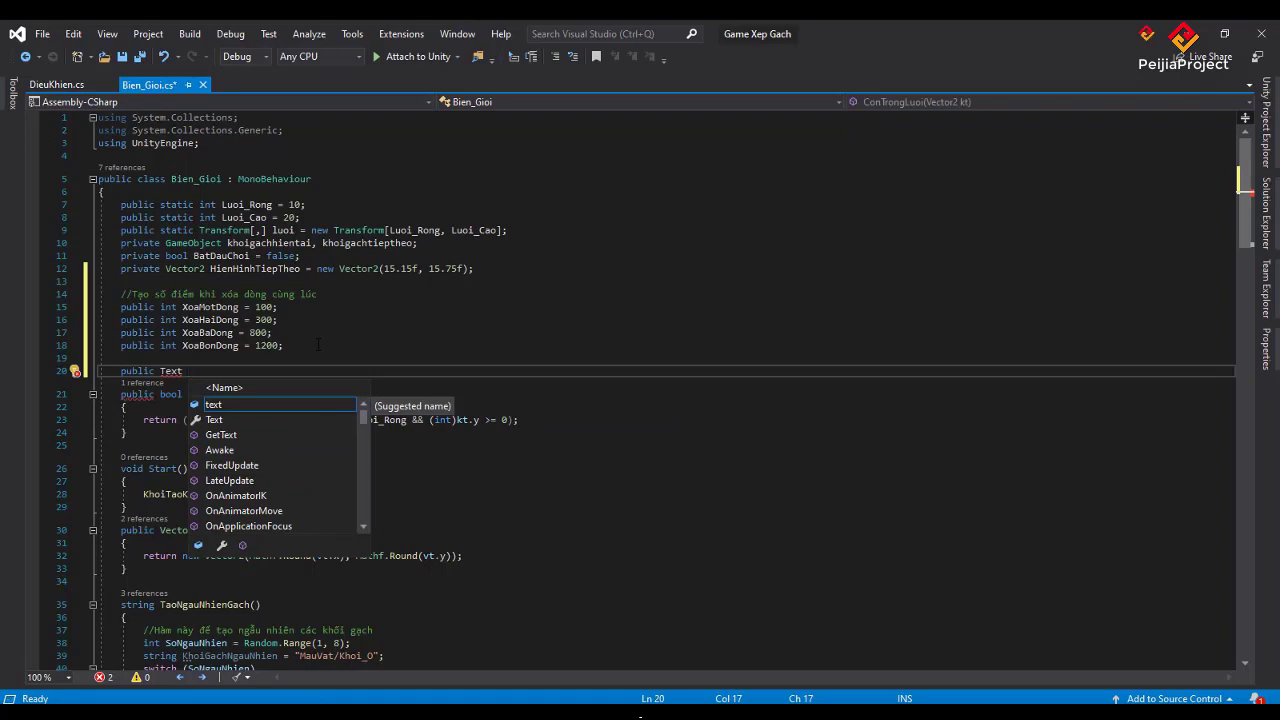
{"action": "type", "text": "HienT"}
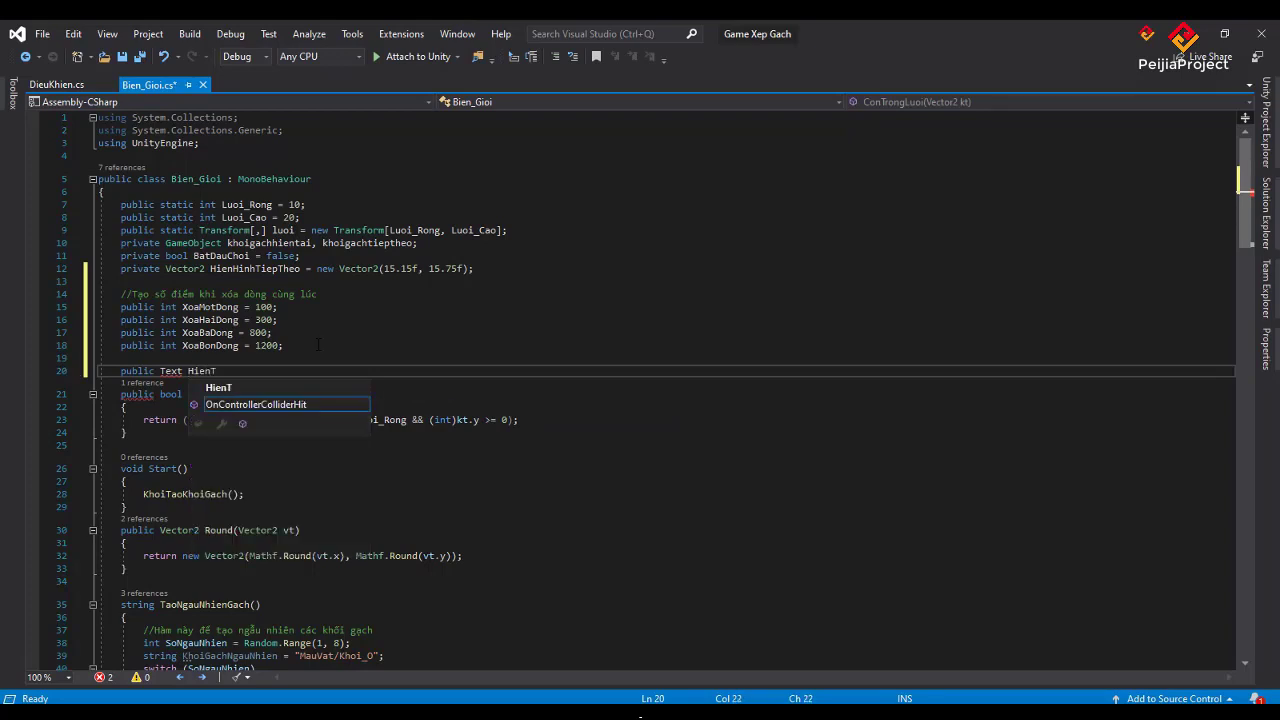
{"action": "type", "text": "hiDiem"}
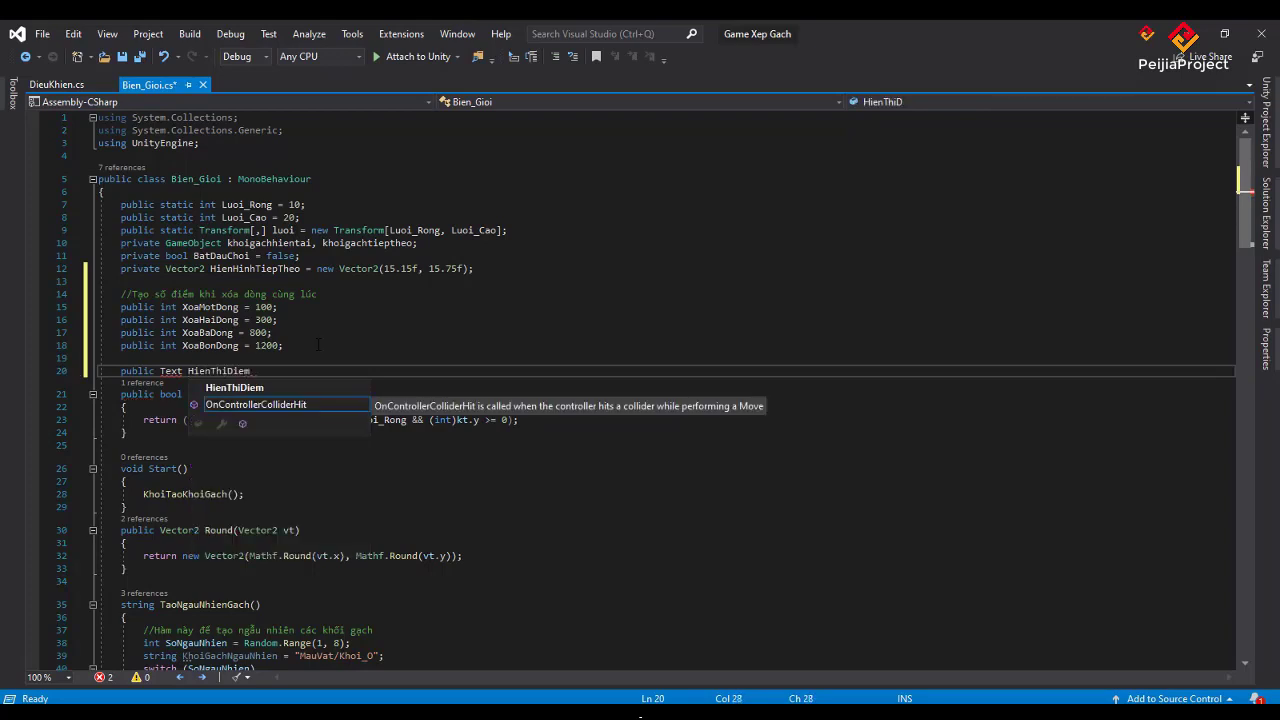
{"action": "type", "text": "So"}
{"action": "type", "text": ";"}
{"action": "key", "text": "Return"}
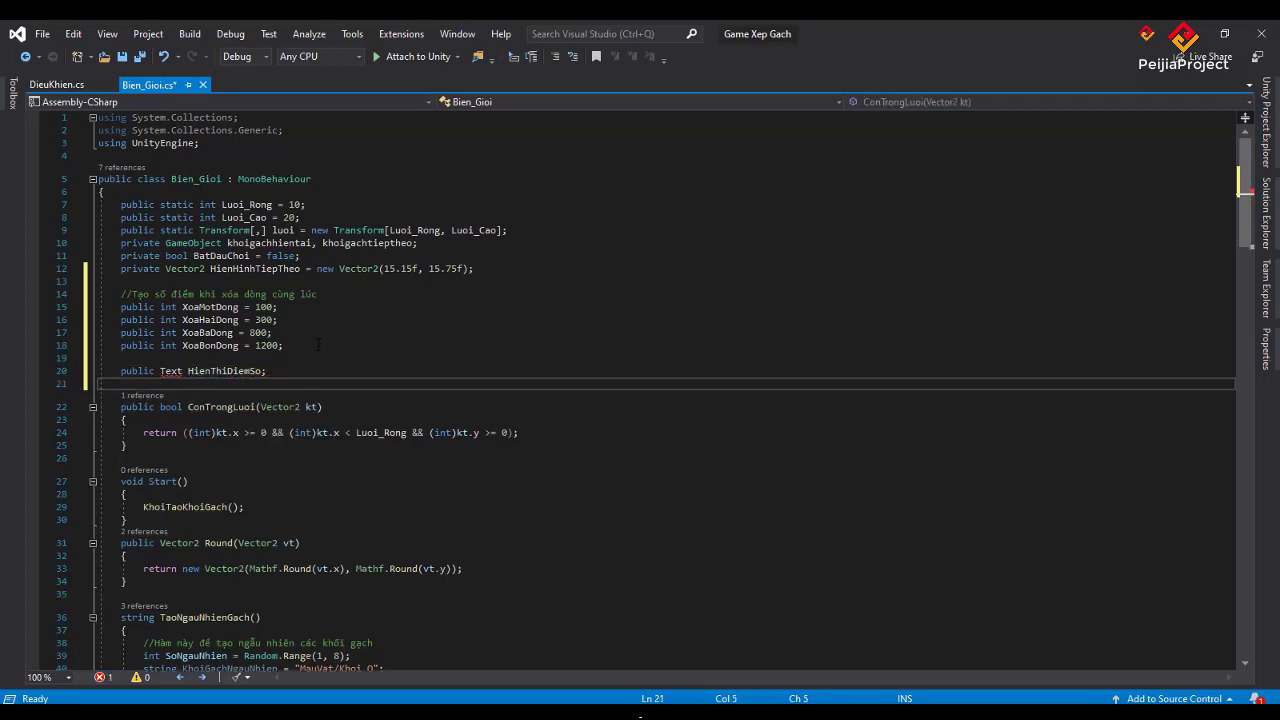
- Declare 'public Text HienThiCapDo;' on line 21
{"action": "type", "text": "public"}
{"action": "type", "text": " Te"}
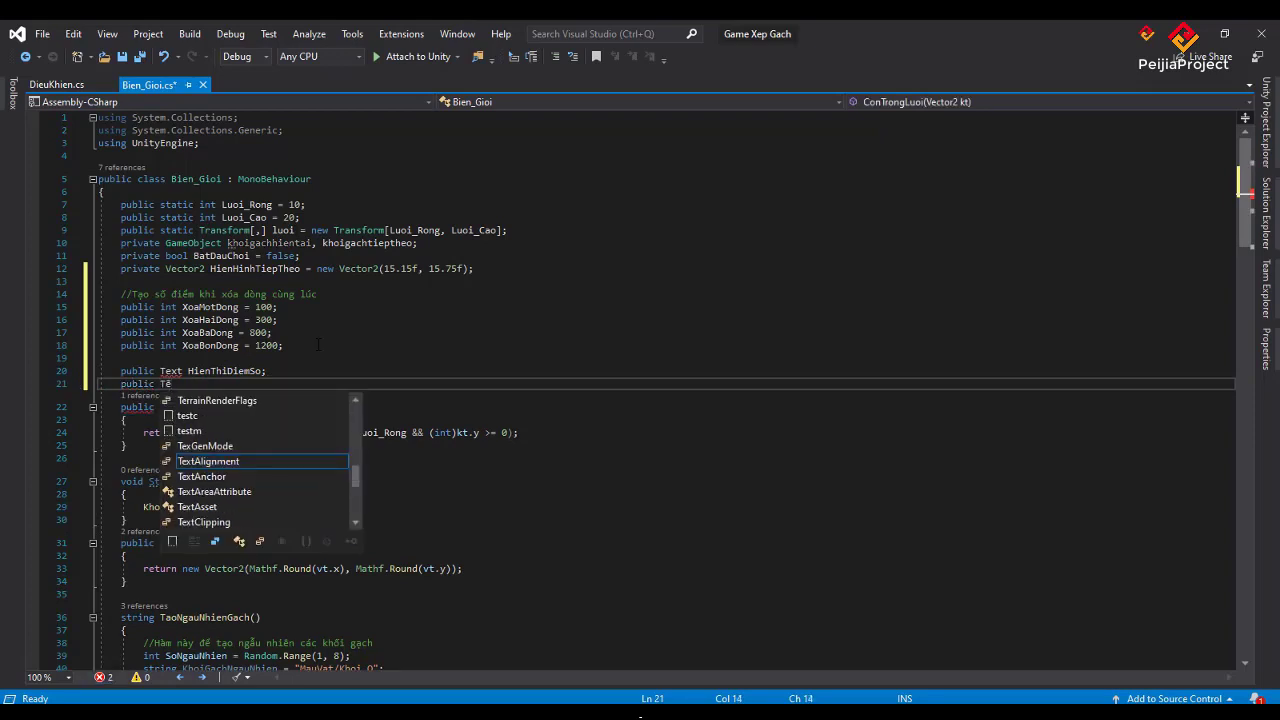
{"action": "type", "text": "xtAlignment"}
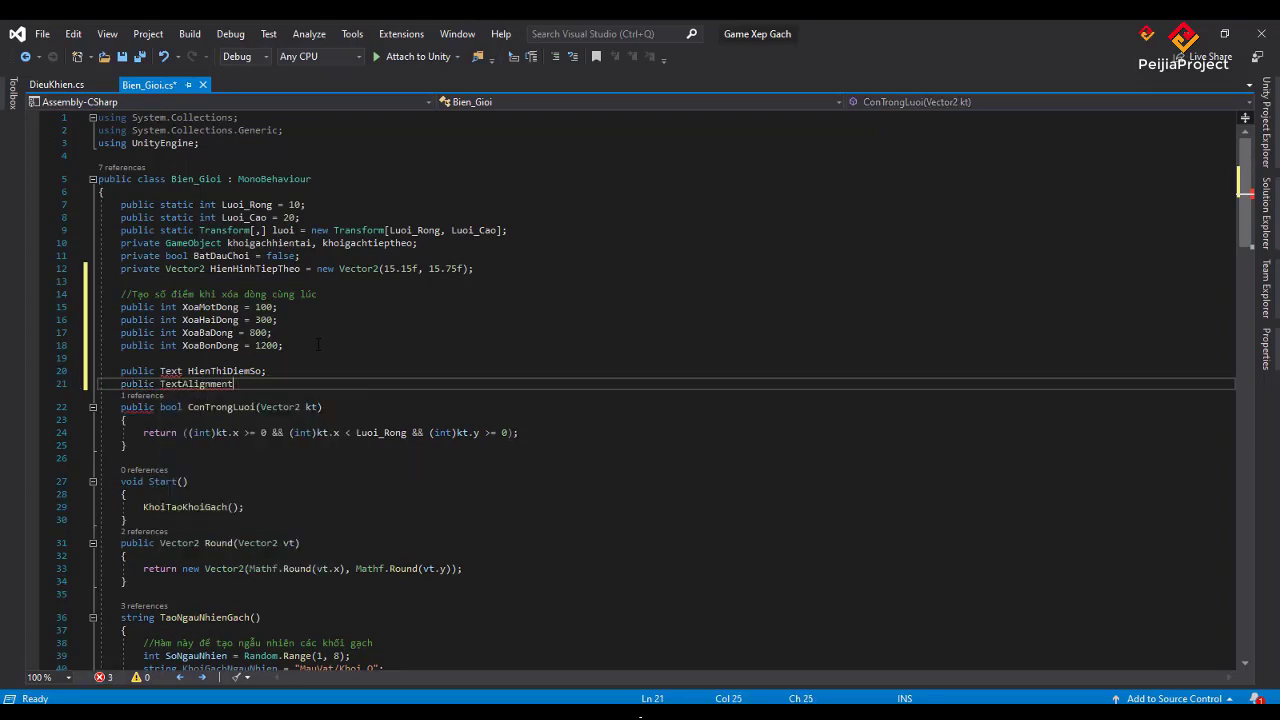
{"action": "key", "text": "BackSpace"}
{"action": "key", "text": "BackSpace"}
{"action": "key", "text": "BackSpace"}
{"action": "key", "text": "BackSpace"}
{"action": "key", "text": "BackSpace"}
{"action": "key", "text": "BackSpace"}
{"action": "key", "text": "BackSpace"}
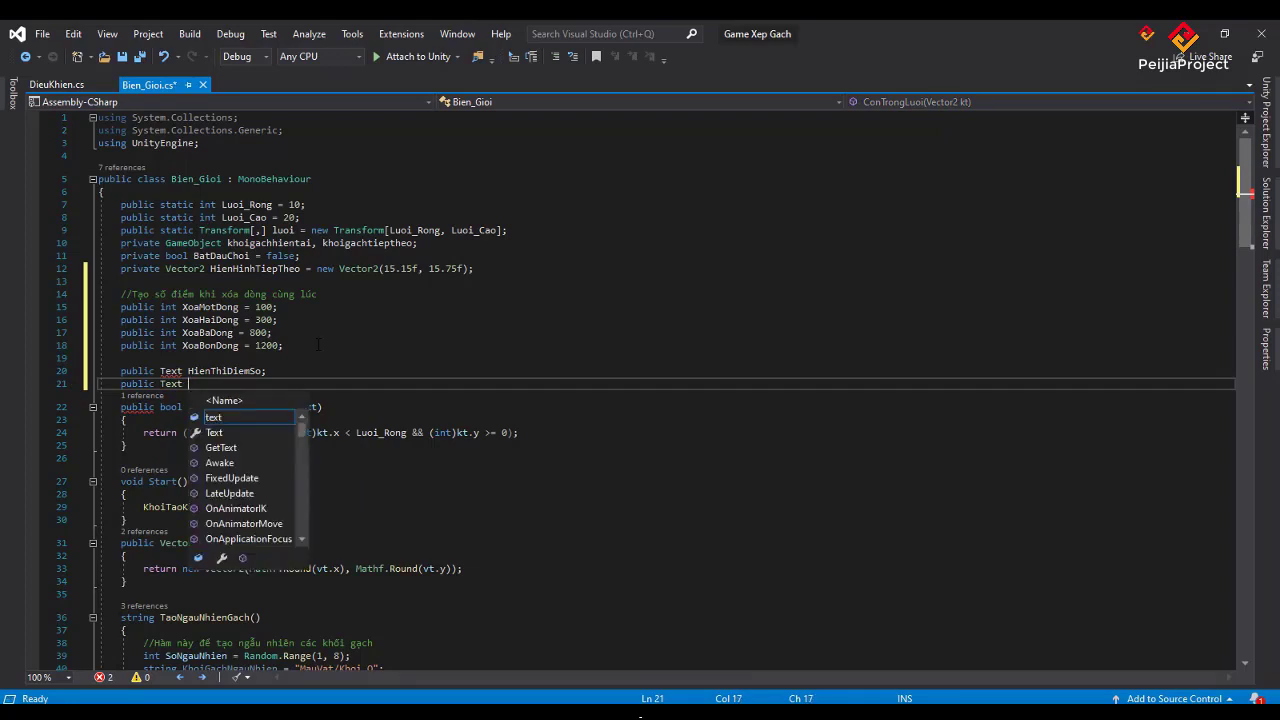
{"action": "type", "text": "HienThi"}
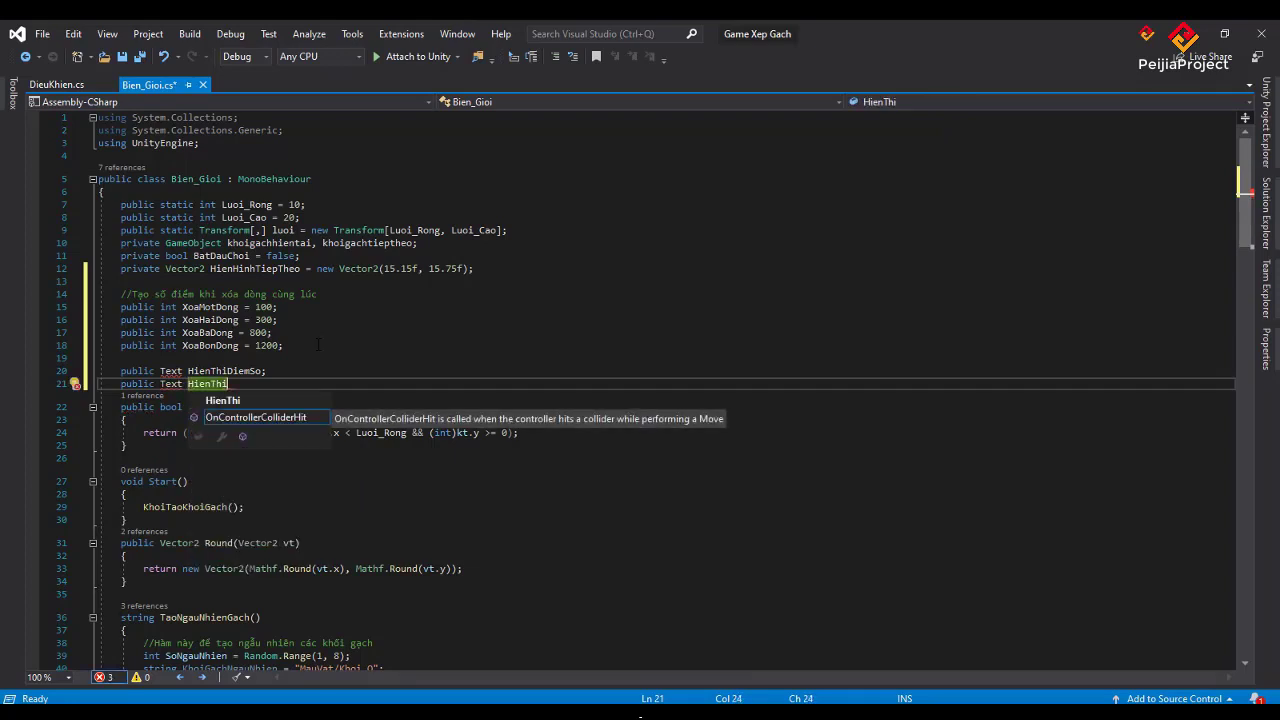
{"action": "type", "text": "CapDo"}
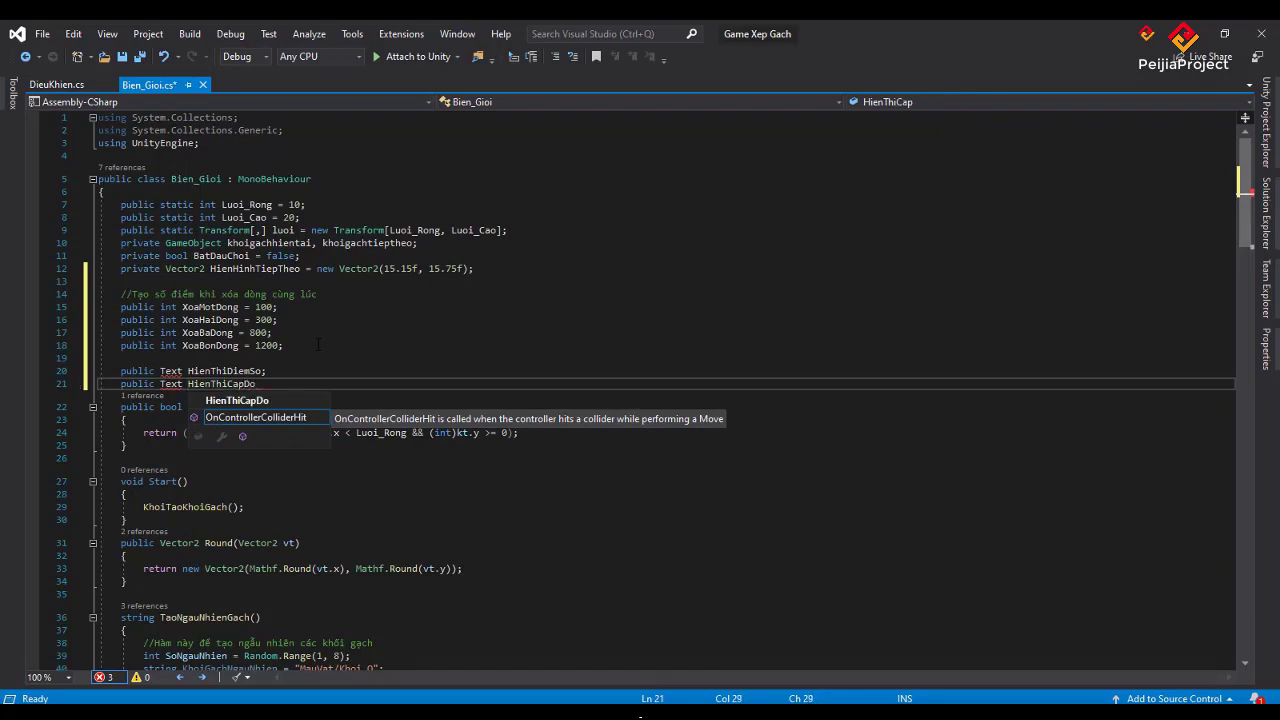
{"action": "type", "text": ";"}
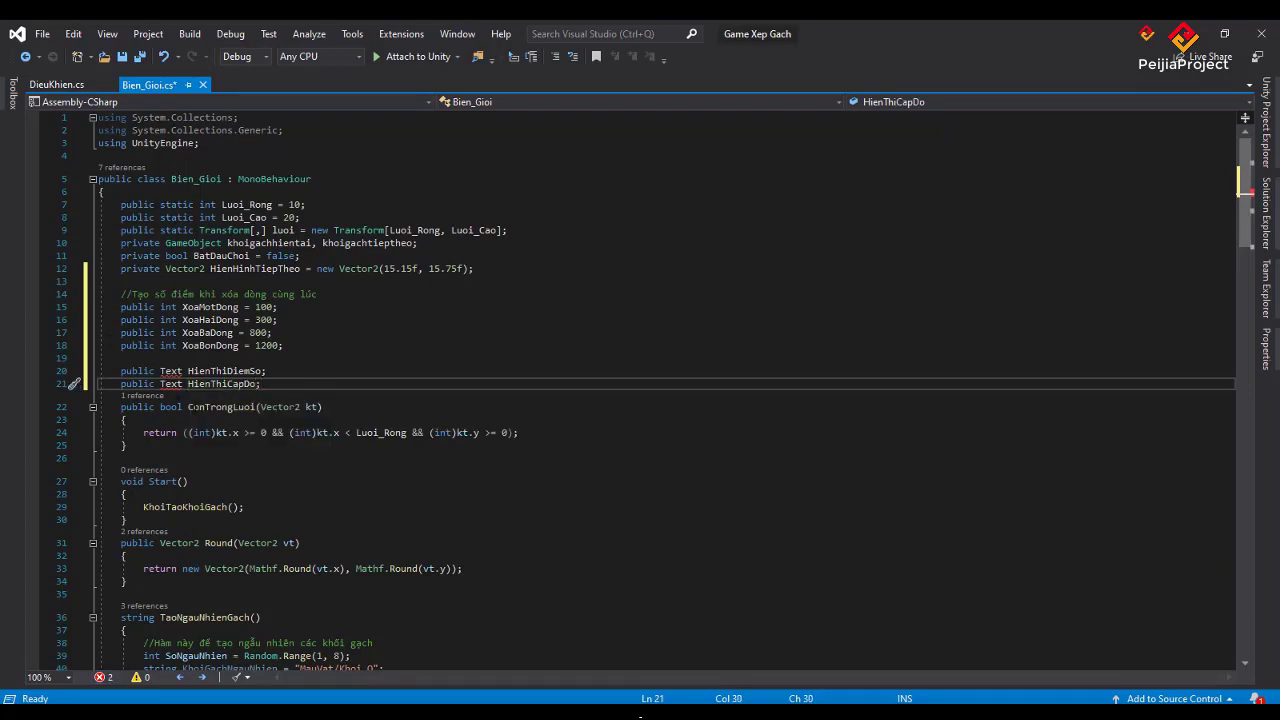
- Add 'using UnityEngine.UI;' through the quick-fix suggestion to clear the Text errors
{"action": "mouse_move", "coordinate": [162, 386]}
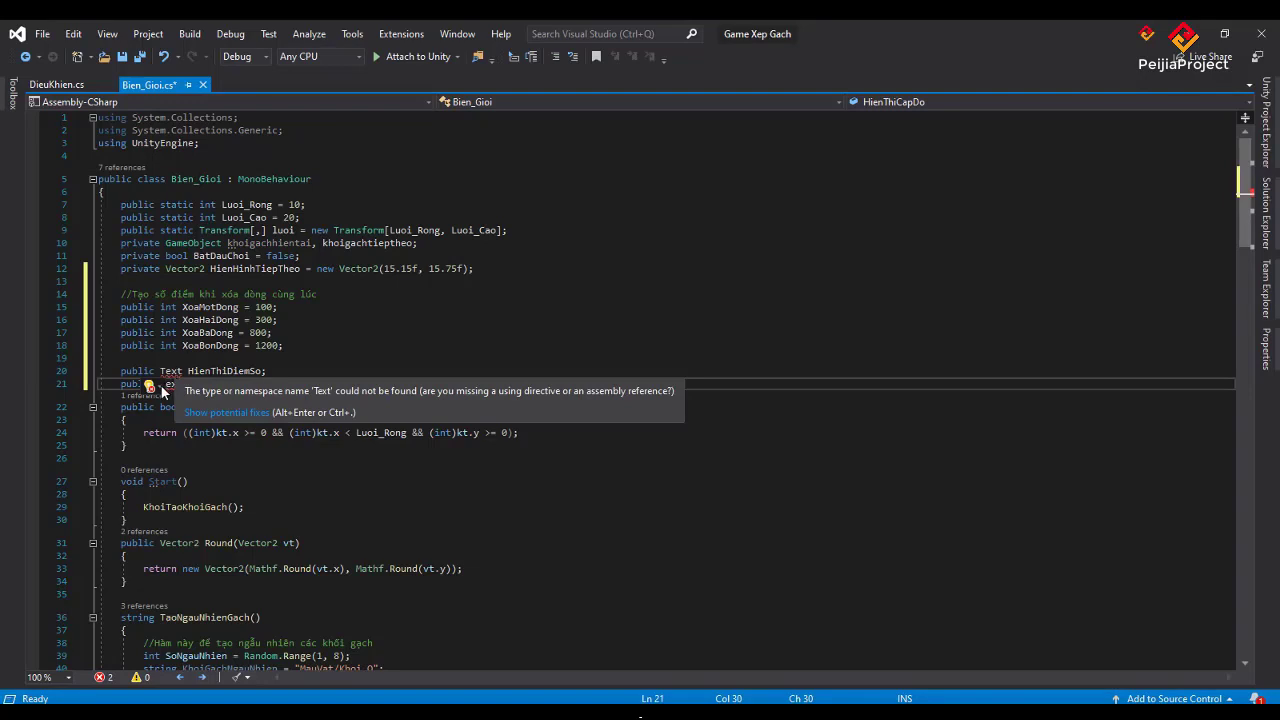
{"action": "left_click", "coordinate": [157, 385]}
{"action": "left_click", "coordinate": [157, 385]}
{"action": "mouse_move", "coordinate": [157, 384]}
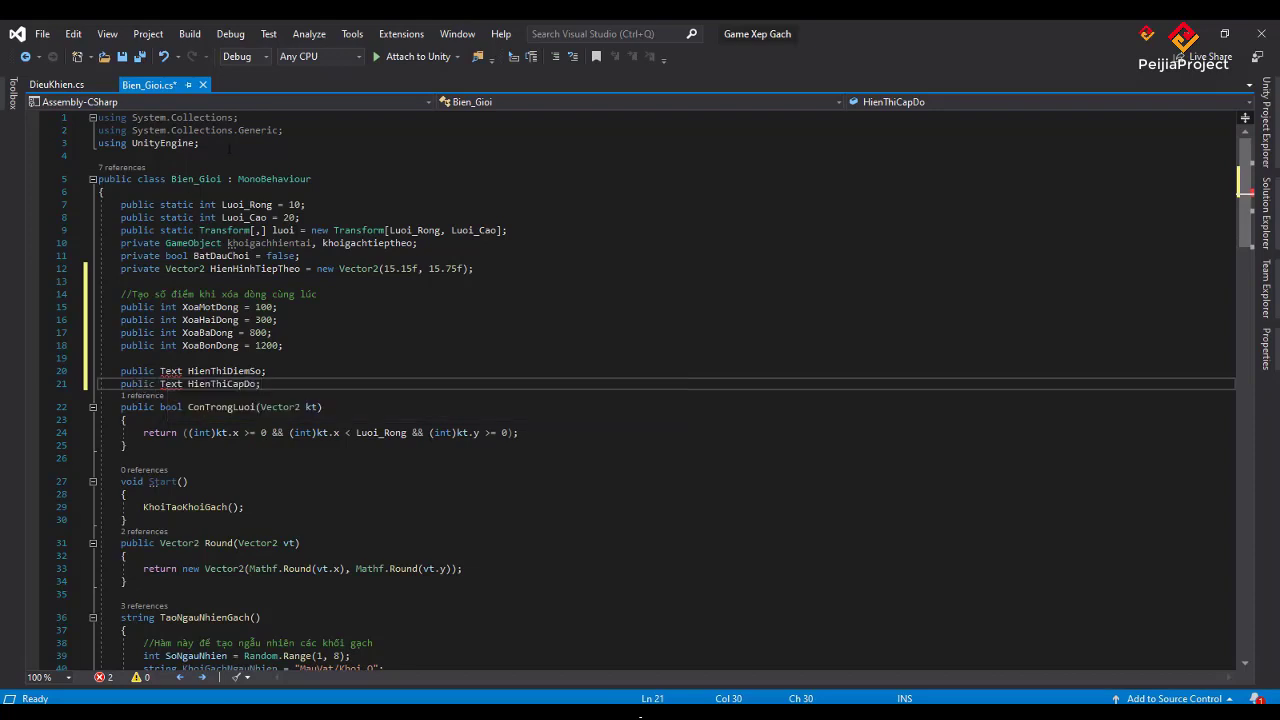
{"action": "left_click", "coordinate": [230, 148]}
{"action": "key", "text": "Return"}
{"action": "type", "text": "u"}
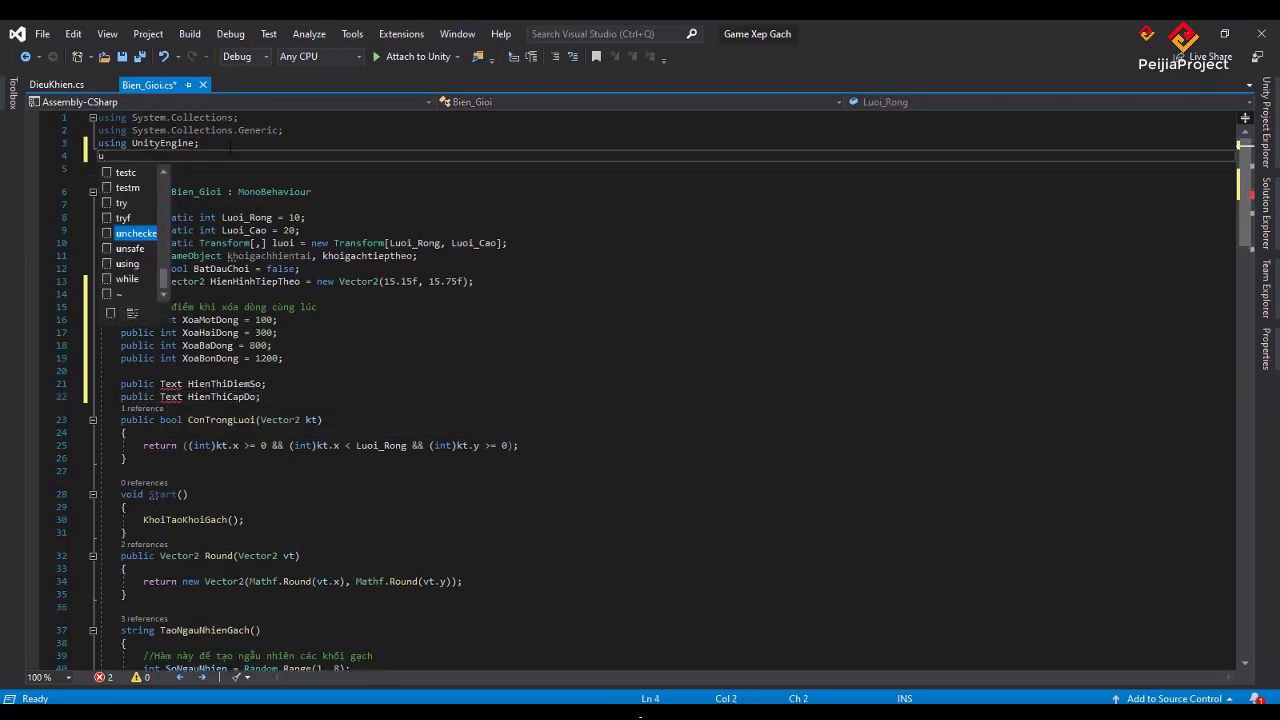
{"action": "type", "text": "s"}
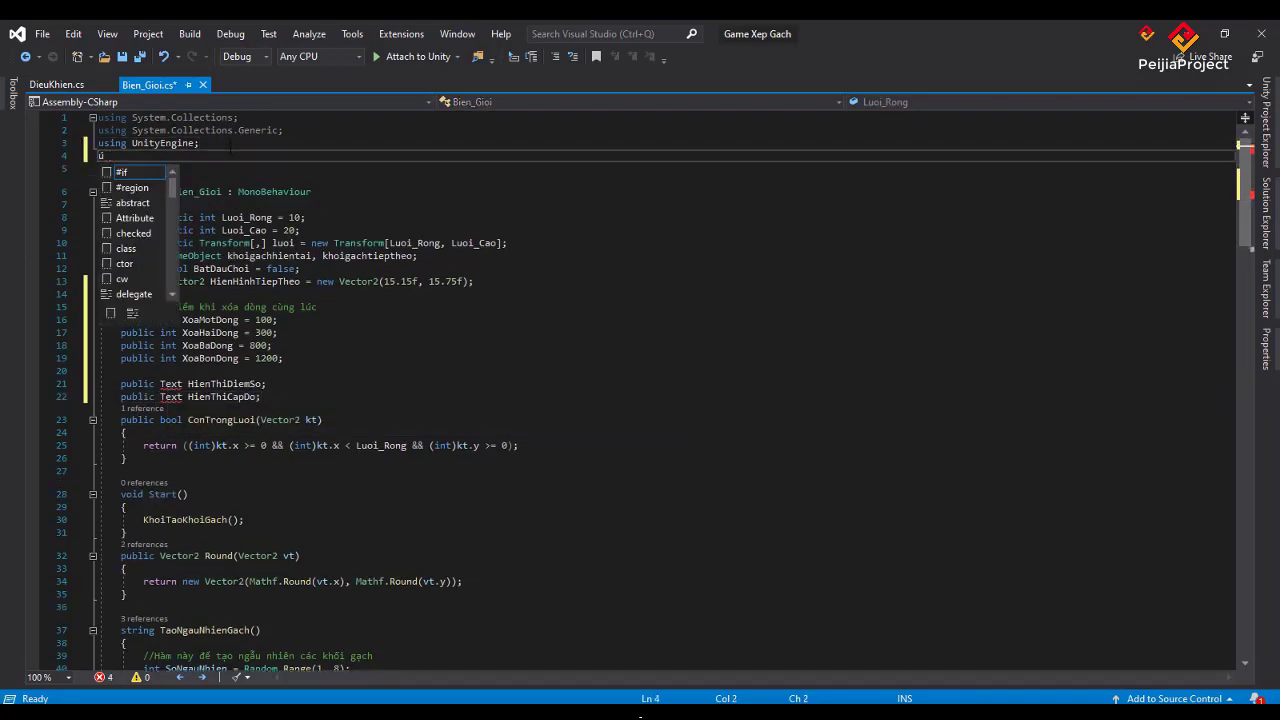
{"action": "key", "text": "BackSpace"}
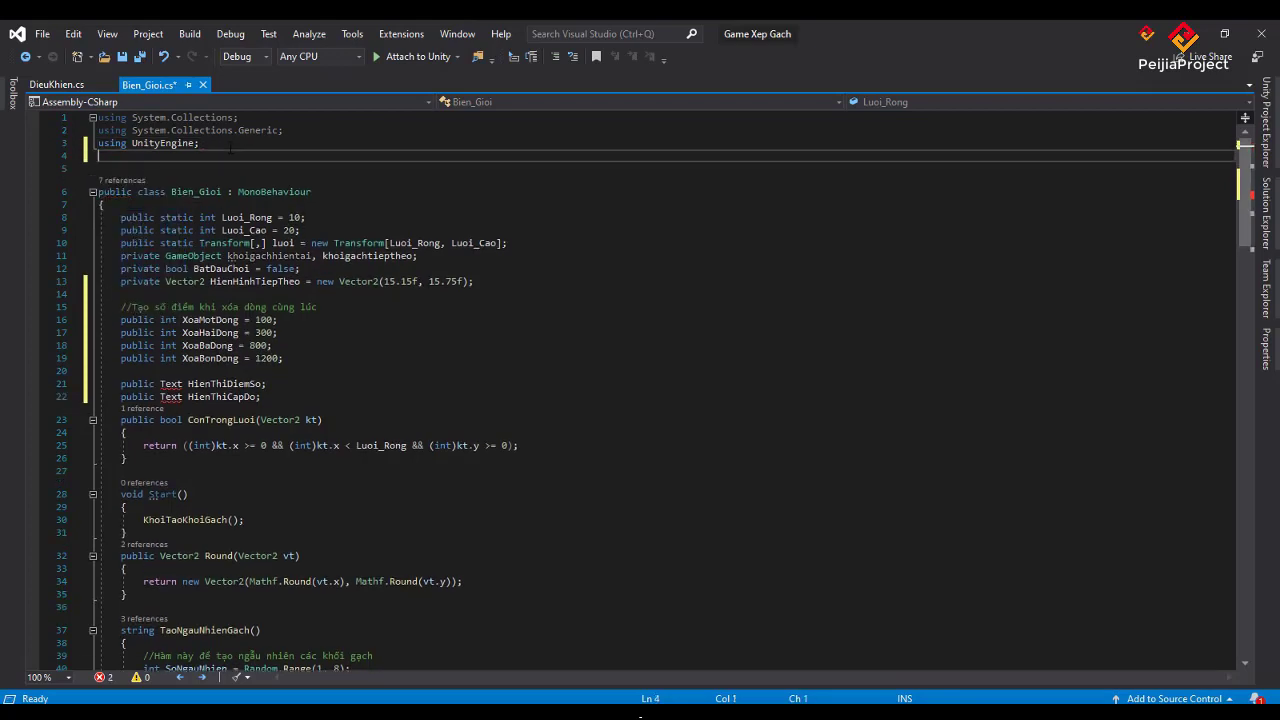
{"action": "mouse_move", "coordinate": [170, 395]}
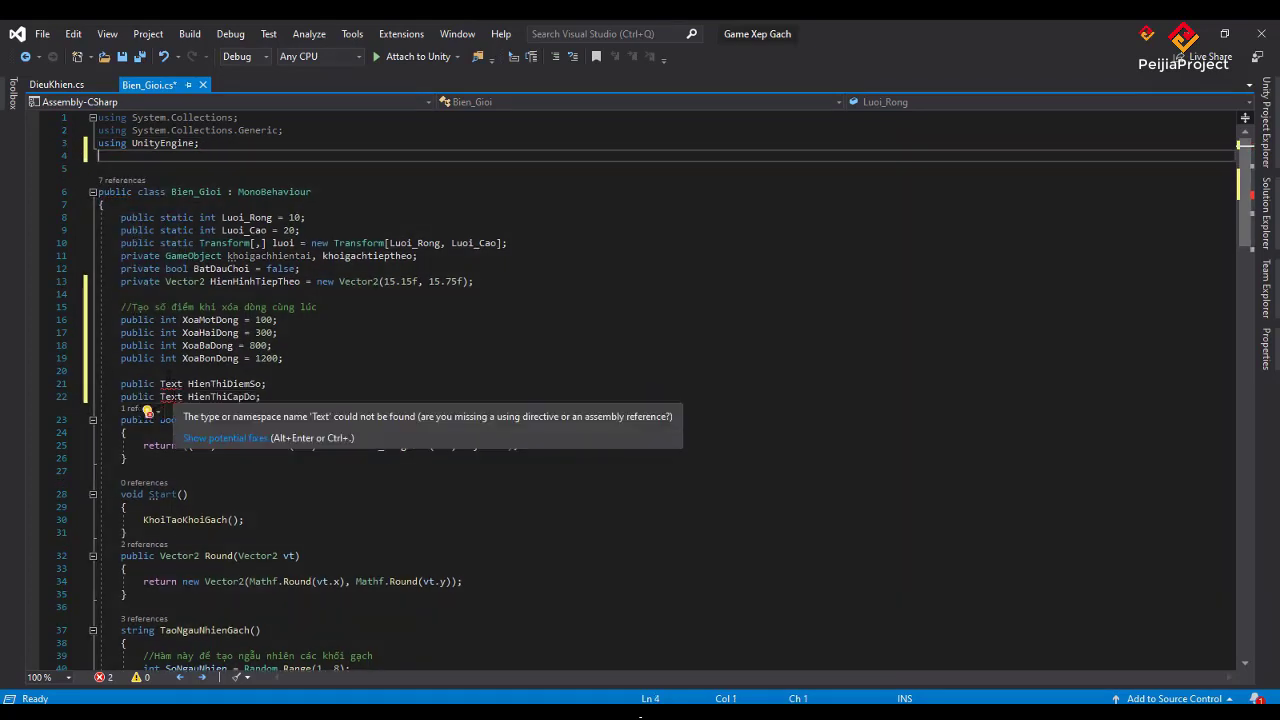
{"action": "left_click", "coordinate": [153, 412]}
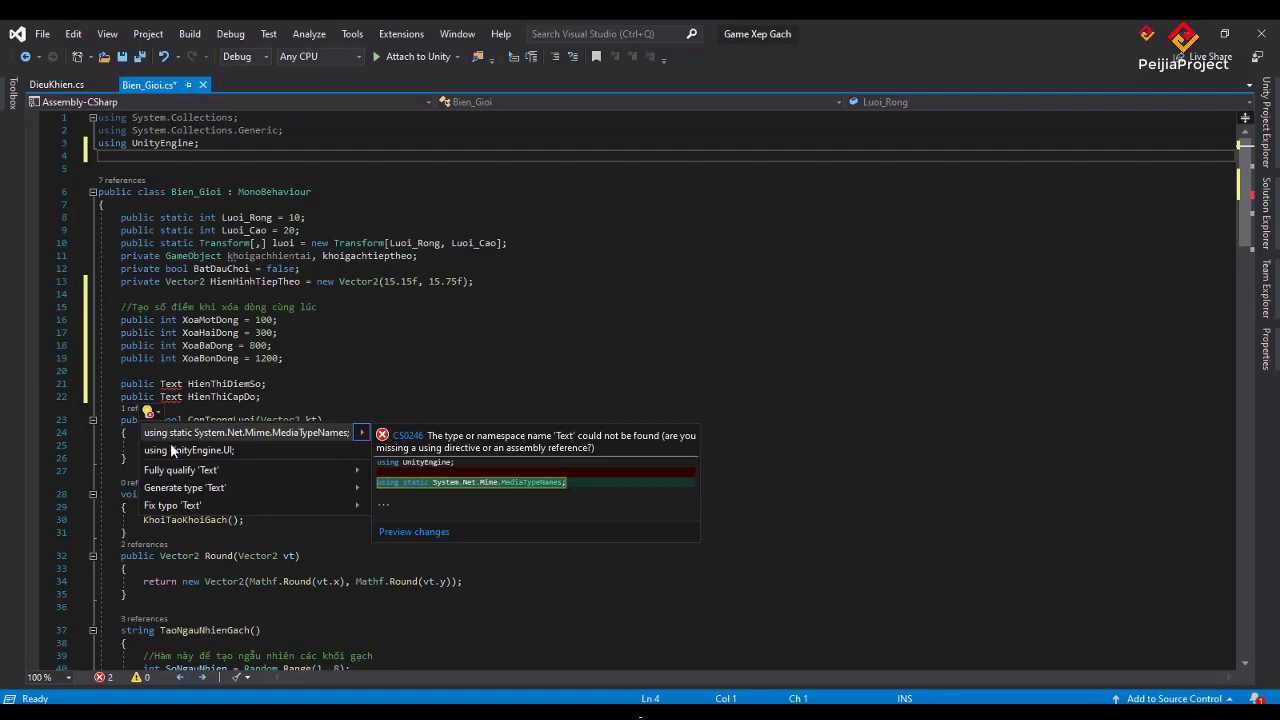
{"action": "left_click", "coordinate": [172, 452]}
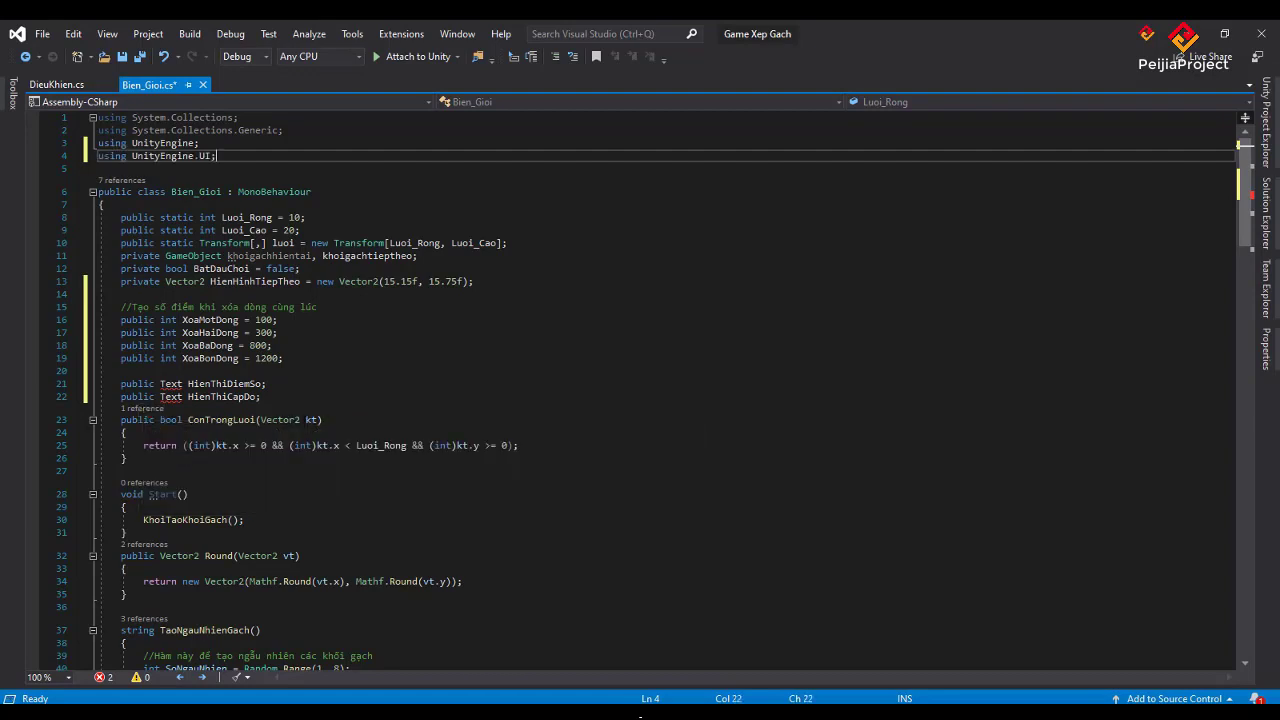
{"action": "left_click", "coordinate": [294, 392]}
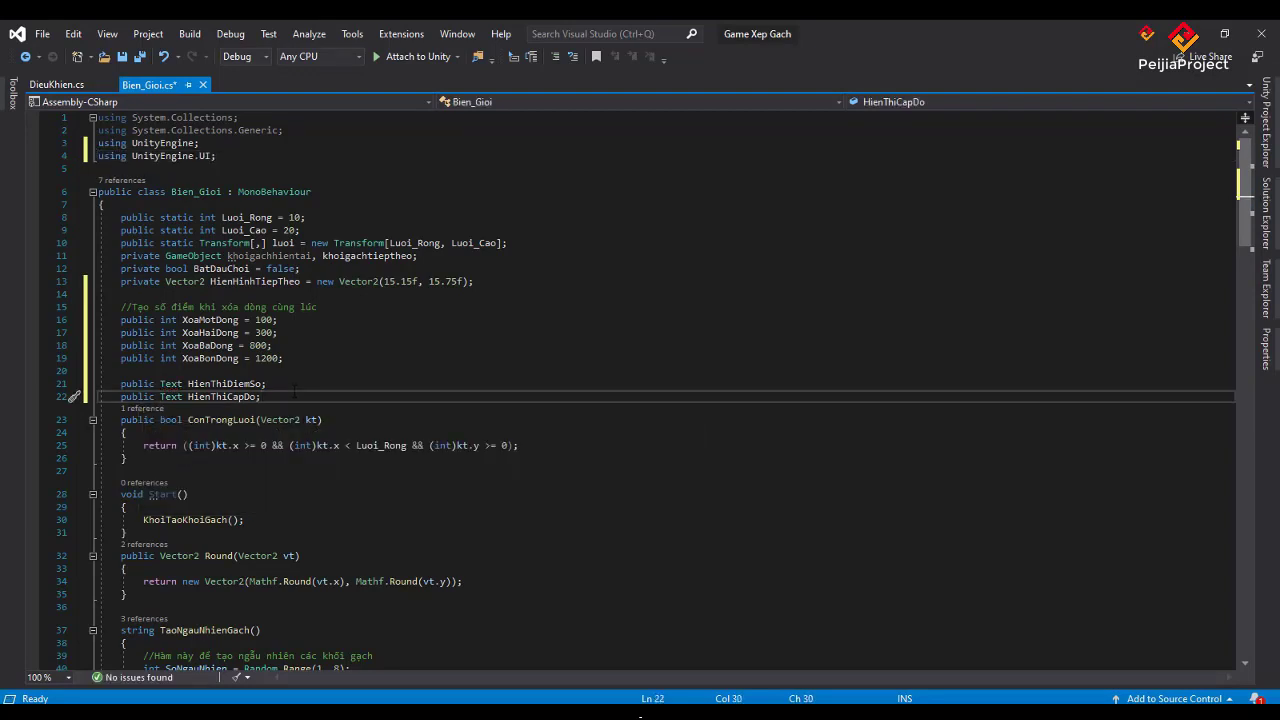
- Add the declaration 'public Text HienThiDongXoa;' on line 23
{"action": "key", "text": "Return"}
{"action": "type", "text": "pu"}
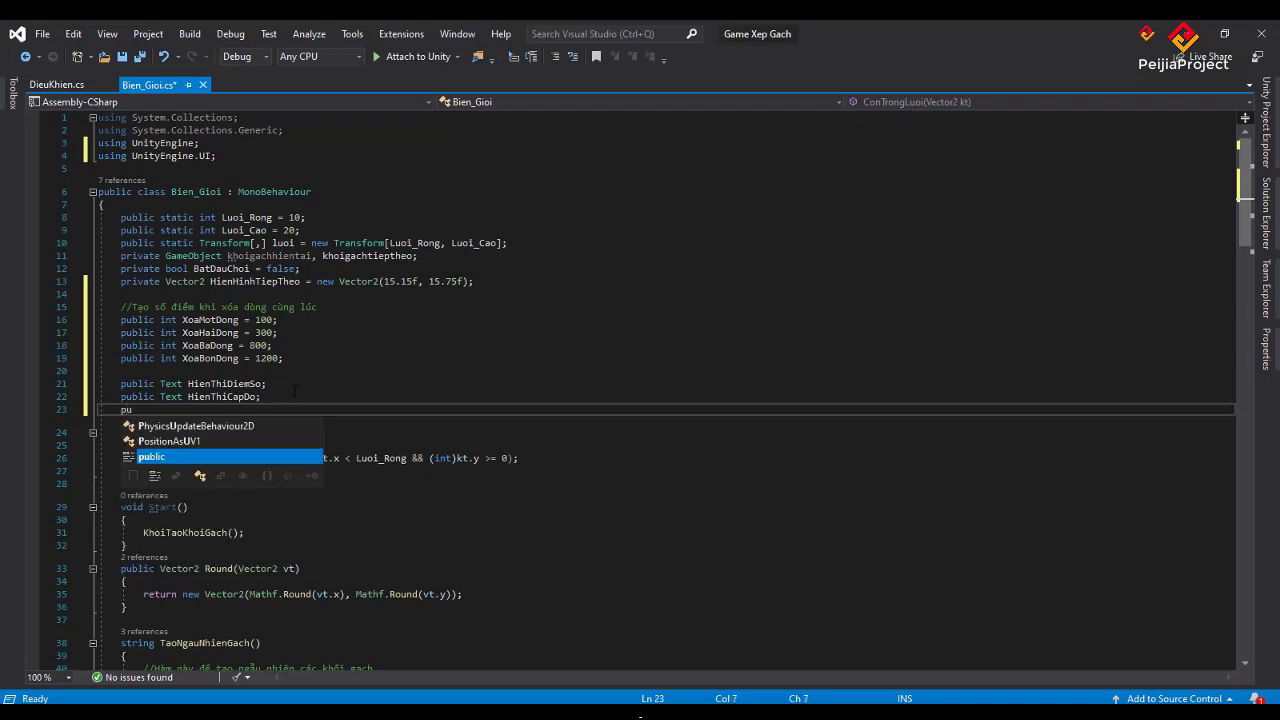
{"action": "type", "text": "blic Te"}
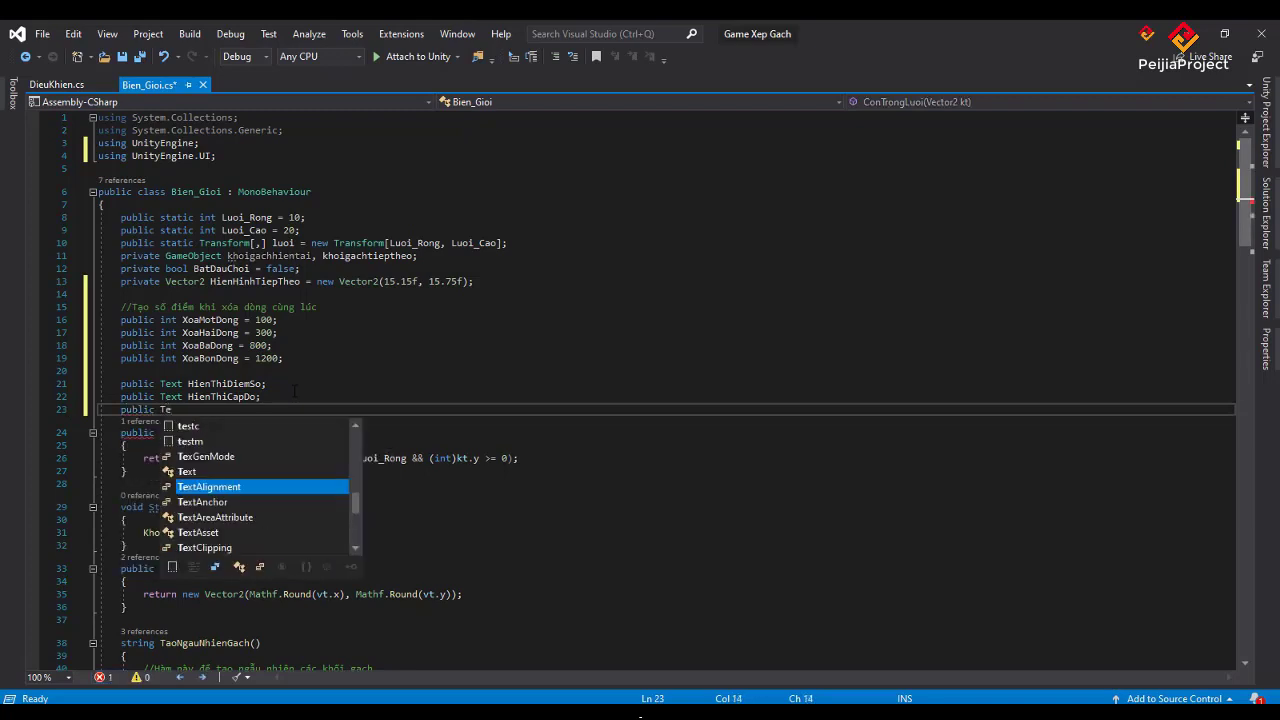
{"action": "key", "text": "Up"}
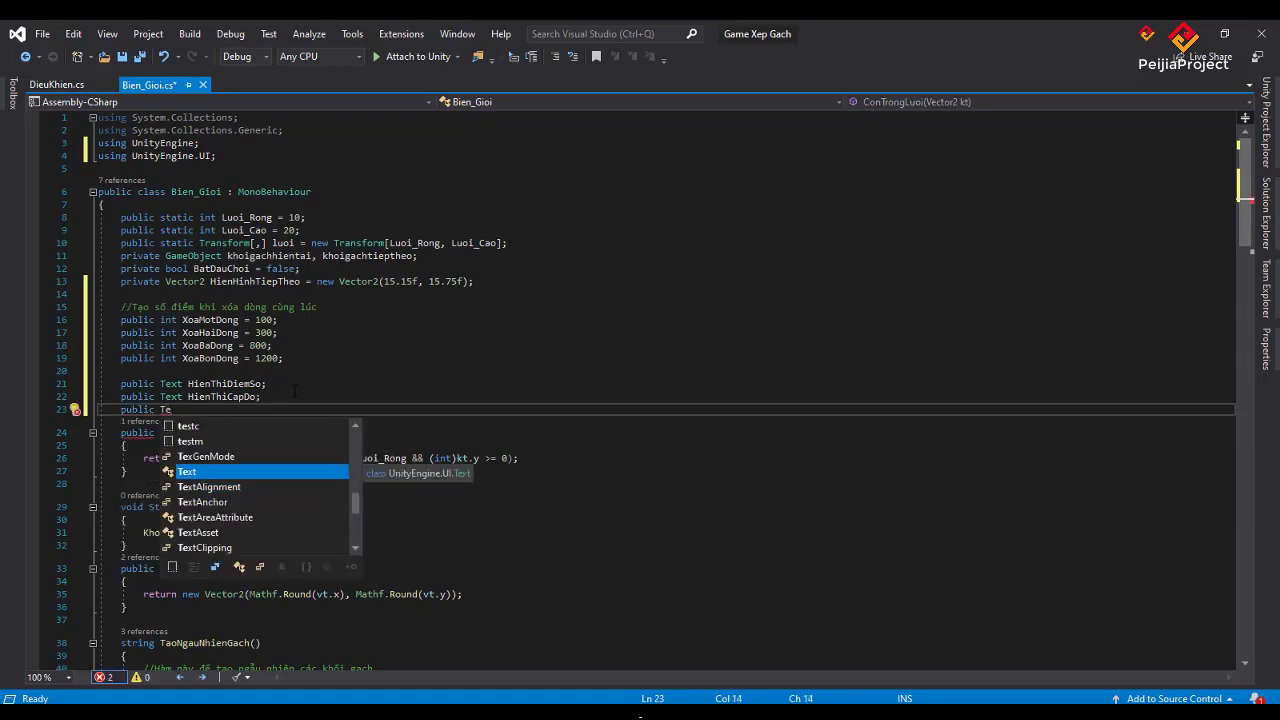
{"action": "type", "text": ".Hien"}
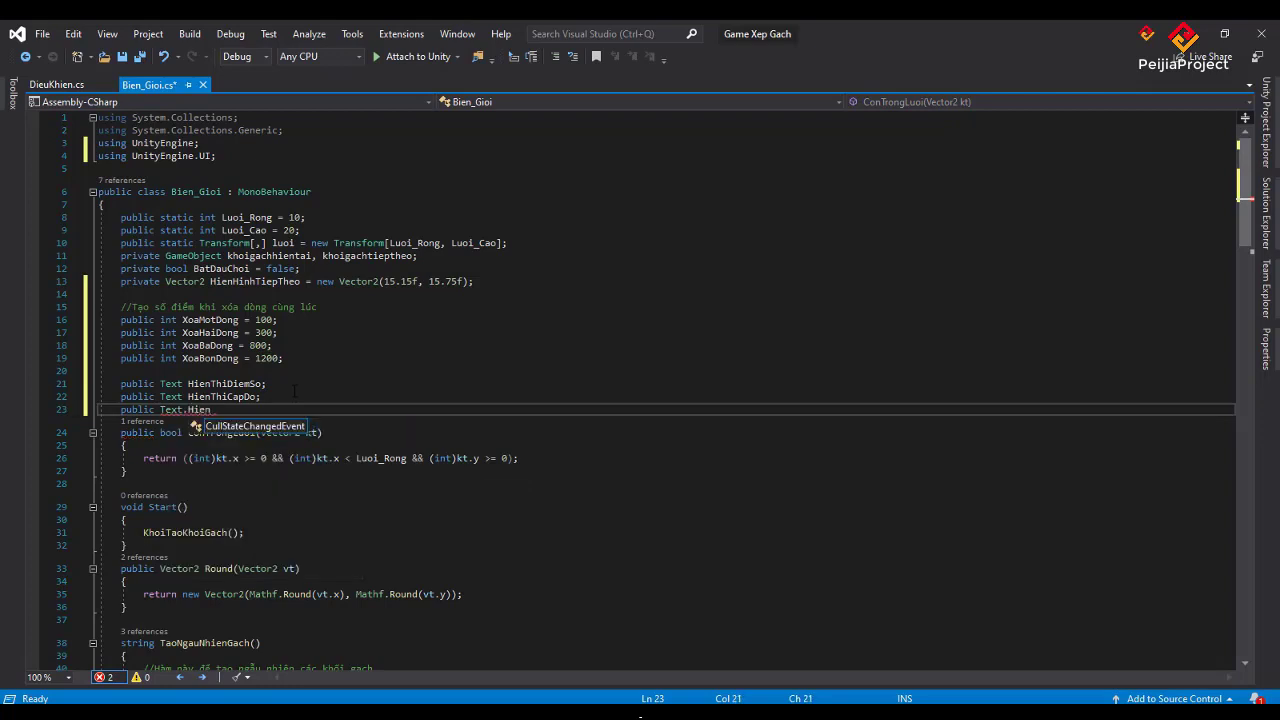
{"action": "type", "text": "Thi"}
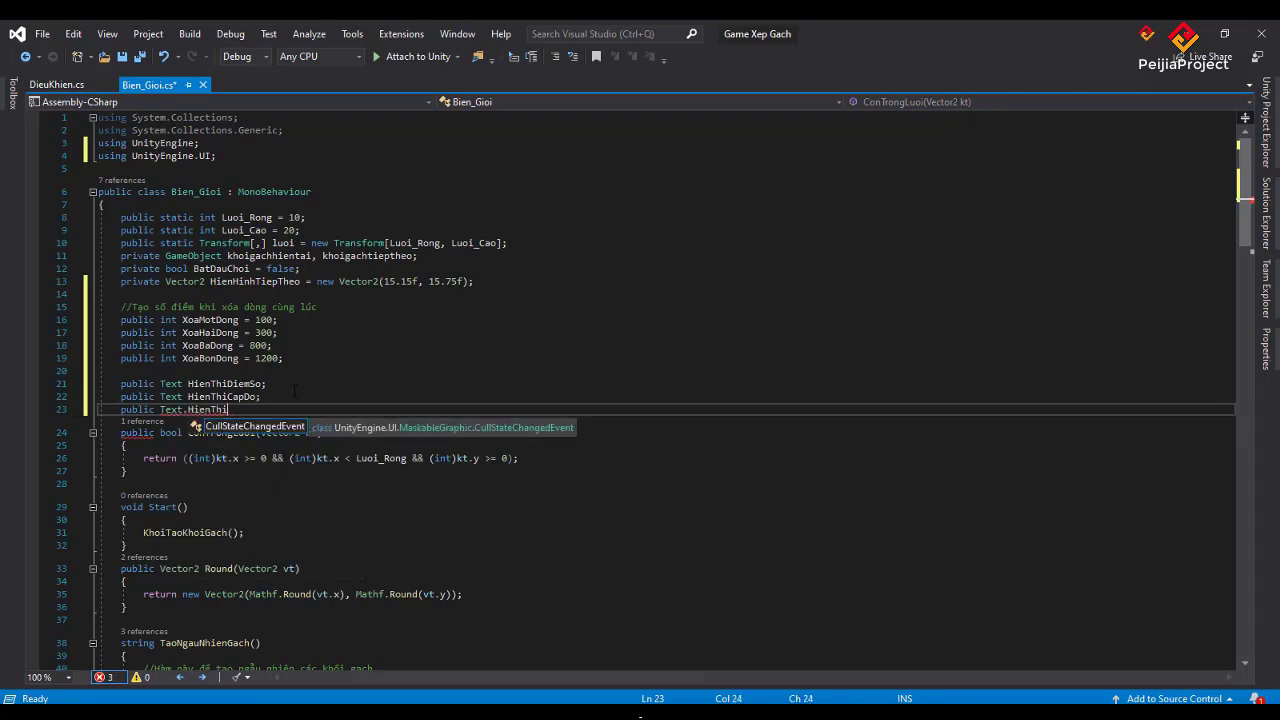
{"action": "type", "text": "D"}
{"action": "type", "text": "ongXoa"}
{"action": "type", "text": ";"}
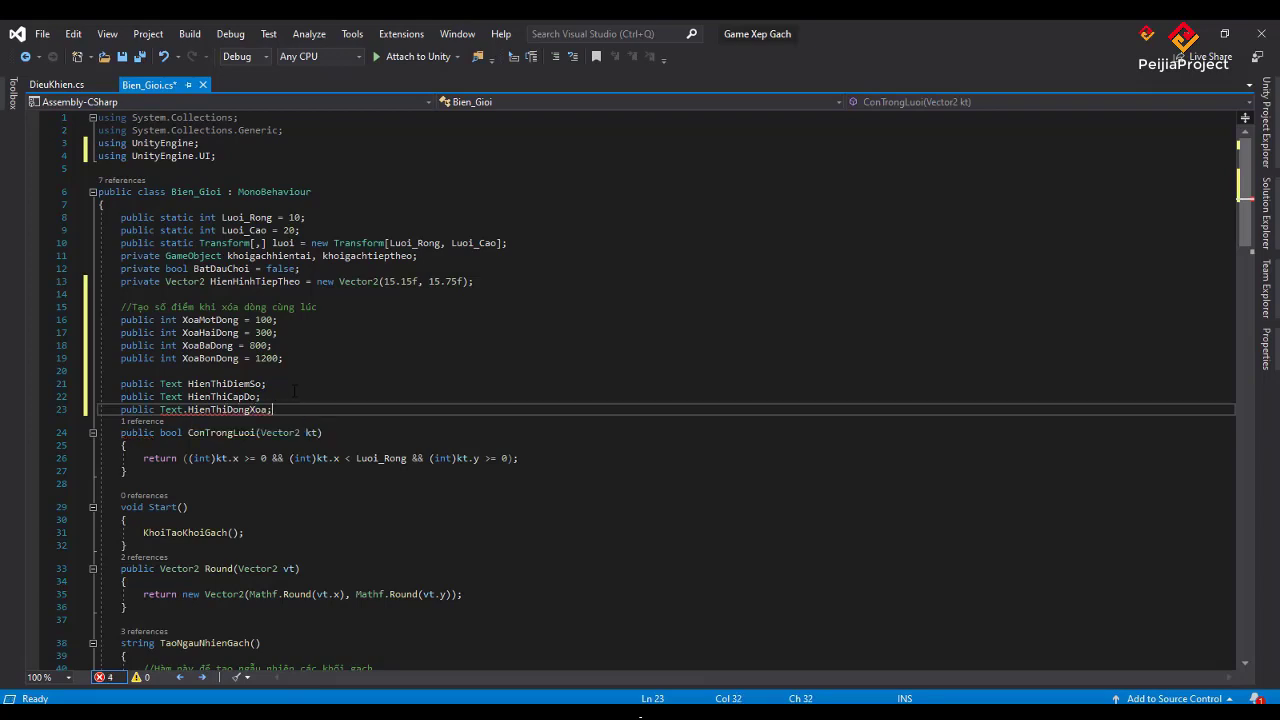
- Save Bien_Gioi.cs and confirm no errors remain
{"action": "key", "text": "ctrl+s"}
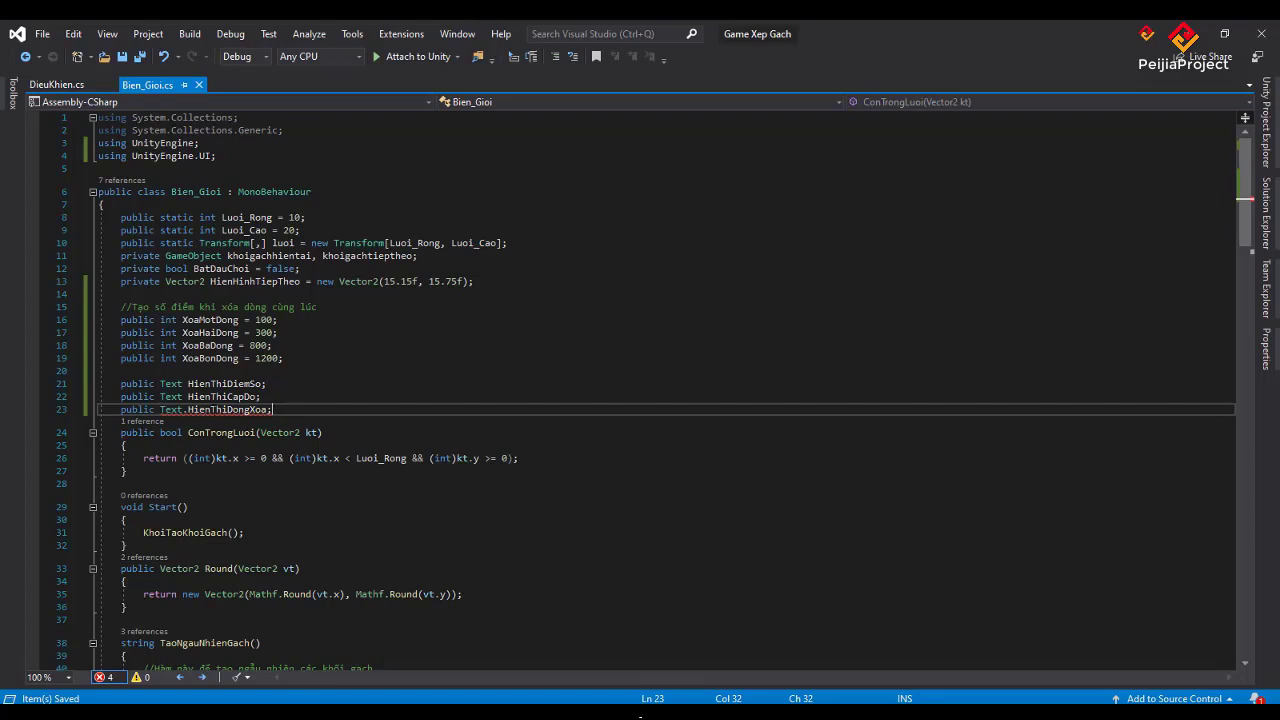
{"action": "left_click", "coordinate": [172, 409]}
{"action": "left_click", "coordinate": [179, 409]}
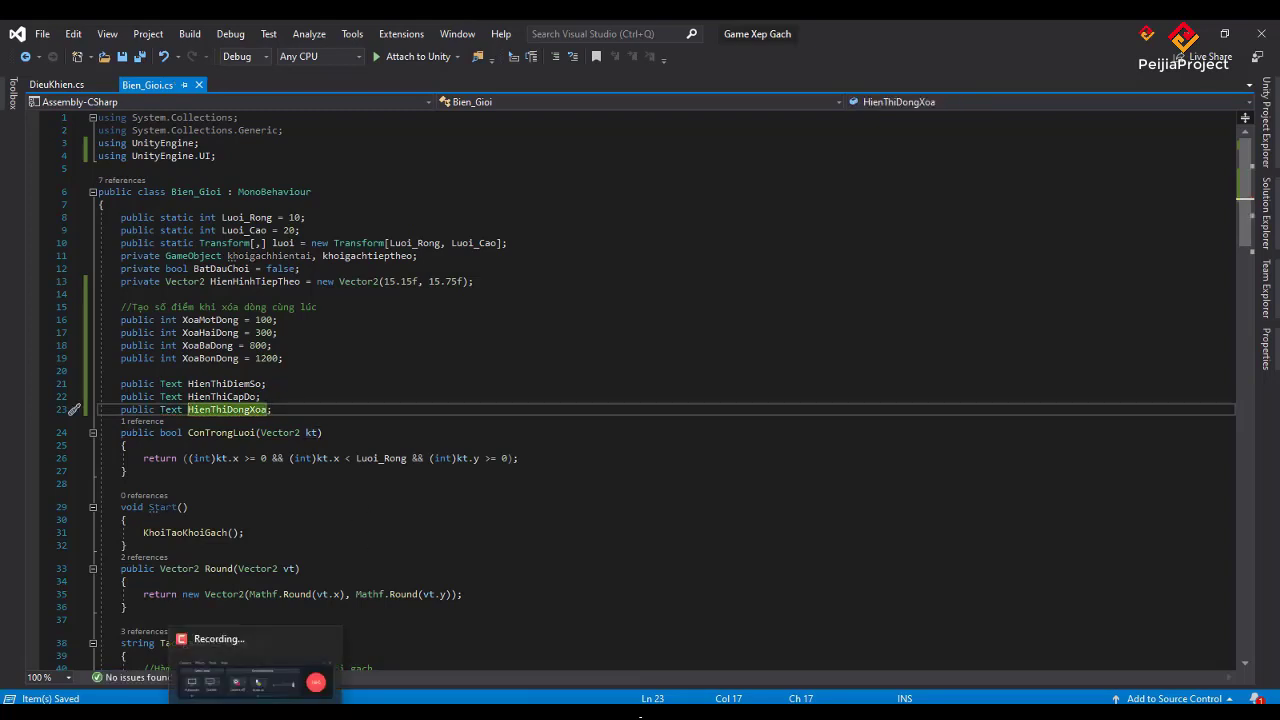
{"action": "left_click", "coordinate": [300, 655]}
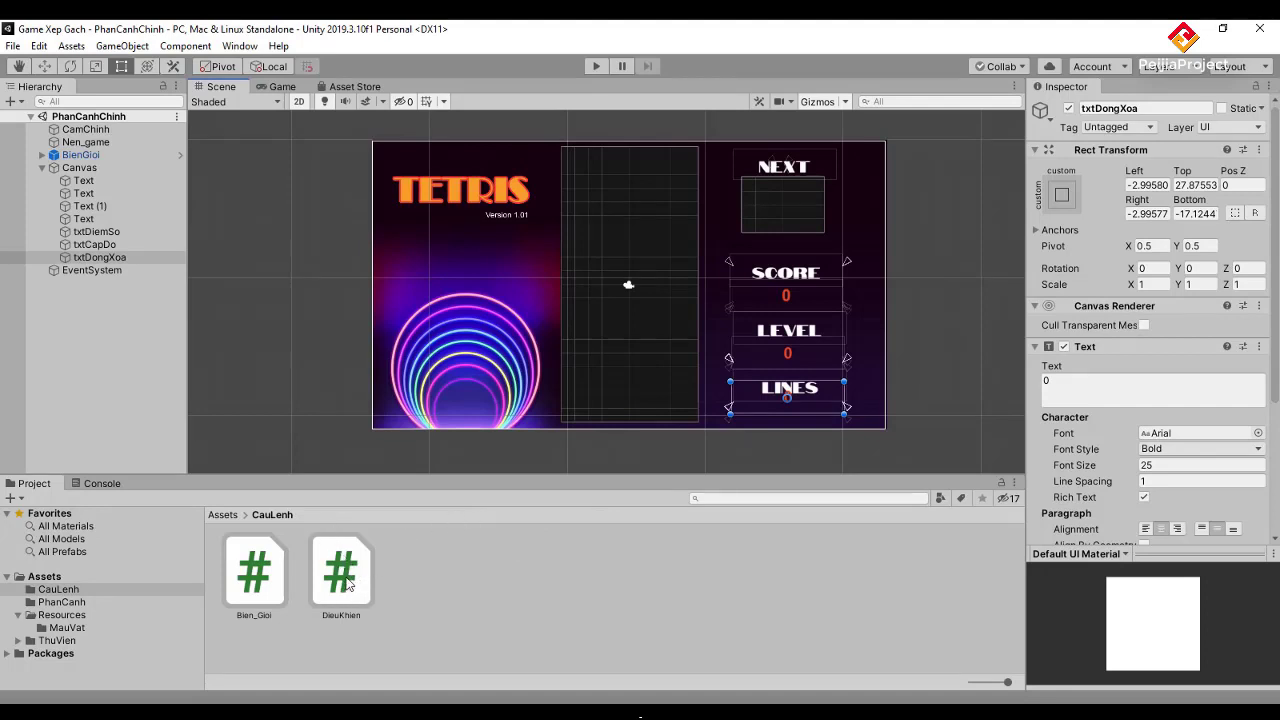
- Drag txtDiemSo, txtCapDo and txtDongXoa into BienGioi's three Hien Thi fields and save the scene
{"action": "left_click", "coordinate": [350, 588]}
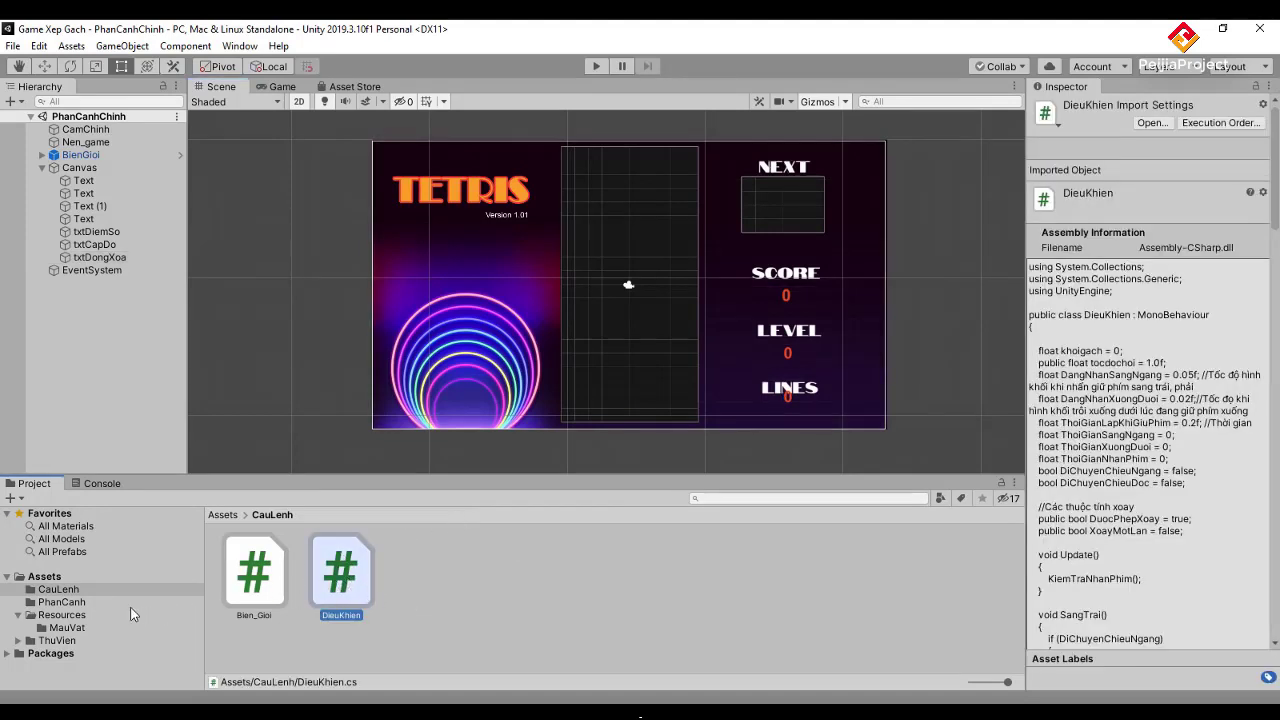
{"action": "left_click", "coordinate": [494, 262]}
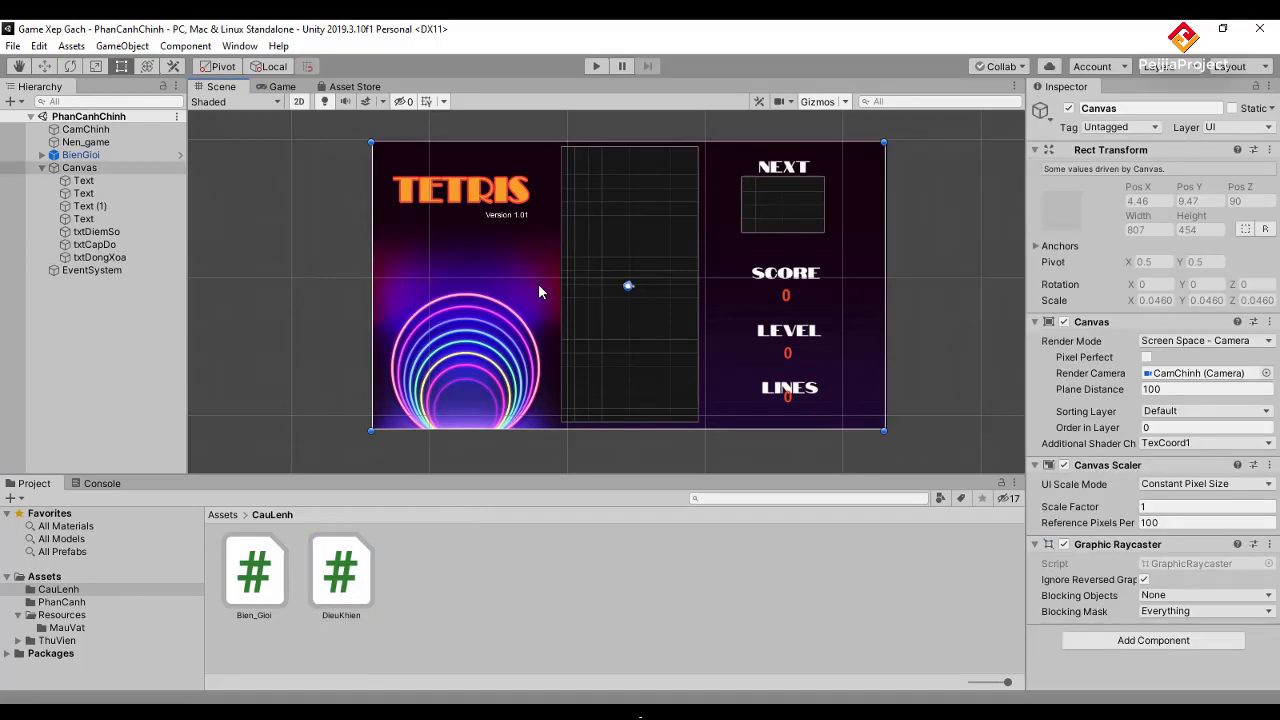
{"action": "left_click", "coordinate": [80, 155]}
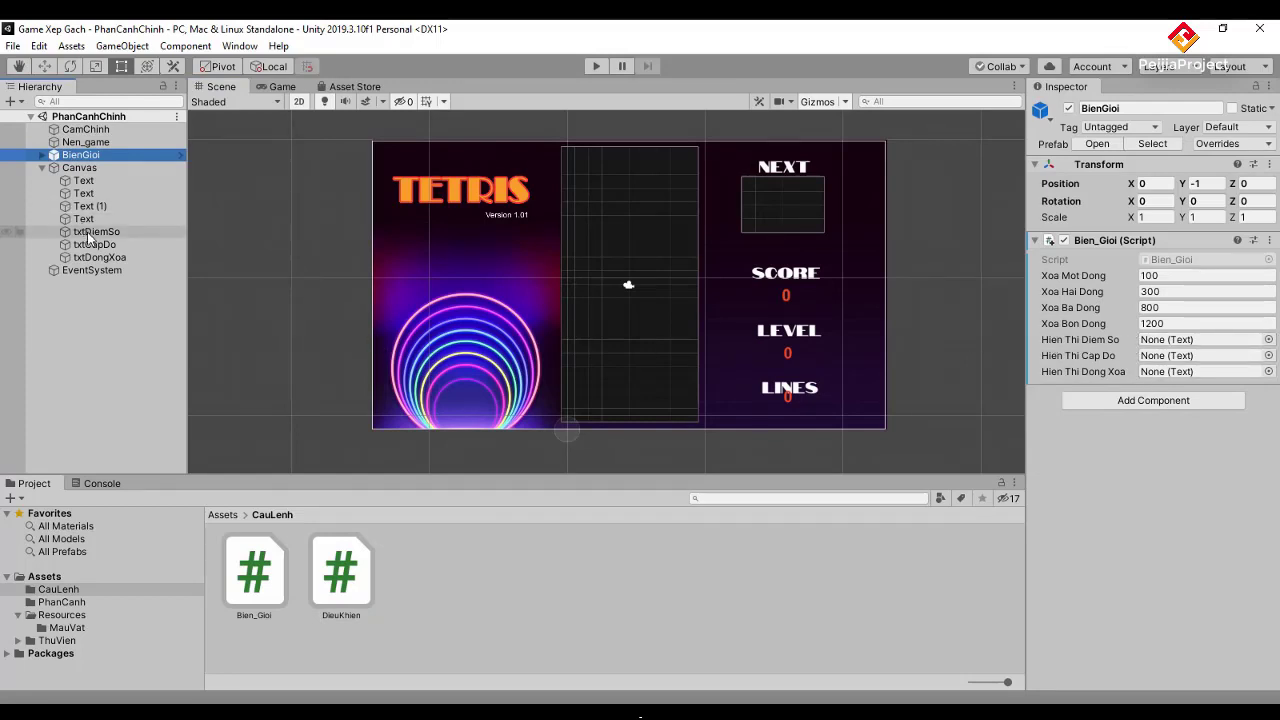
{"action": "left_click_drag", "start_coordinate": [95, 231], "coordinate": [1170, 345]}
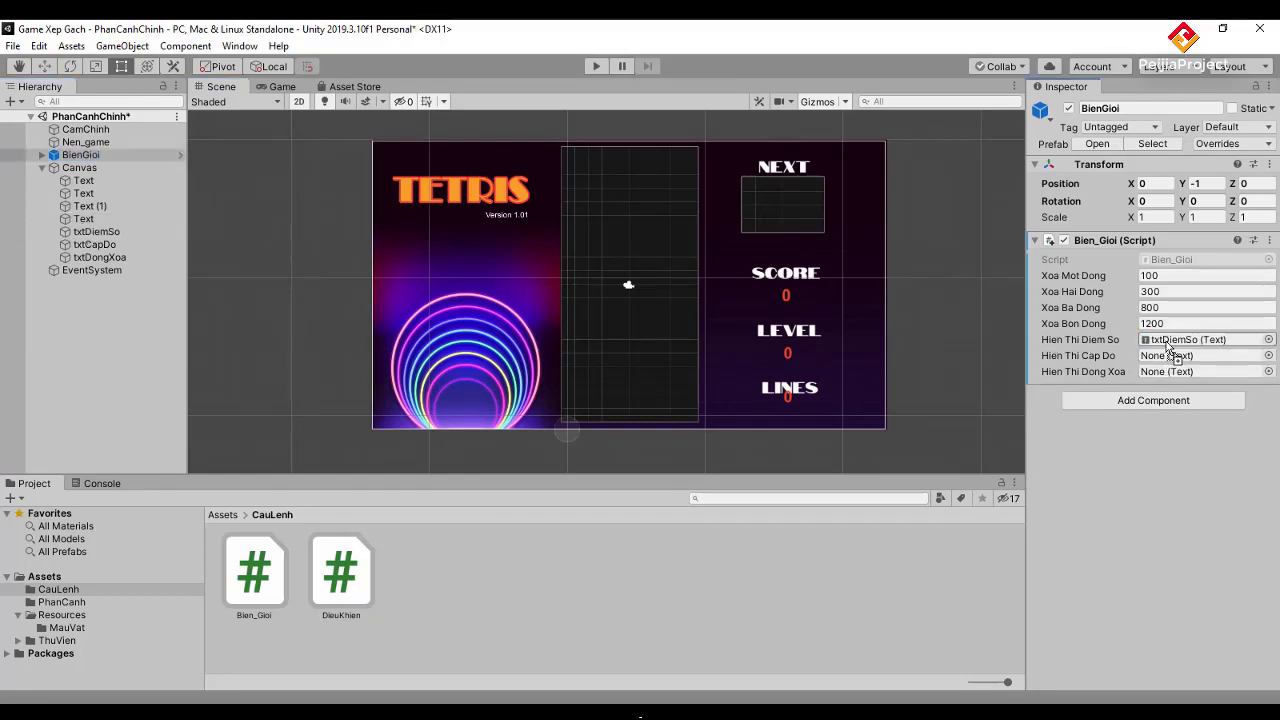
{"action": "left_click_drag", "start_coordinate": [79, 250], "coordinate": [1198, 360]}
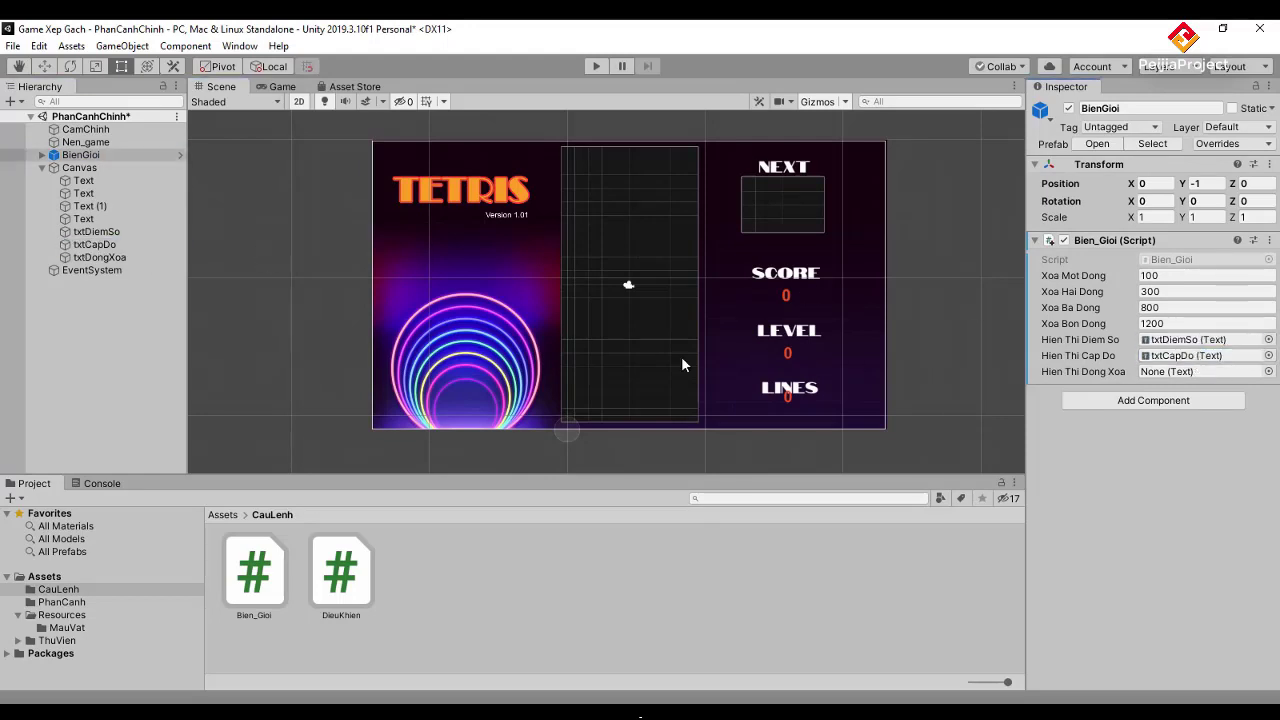
{"action": "left_click_drag", "start_coordinate": [99, 257], "coordinate": [1200, 371]}
{"action": "key", "text": "ctrl+s"}
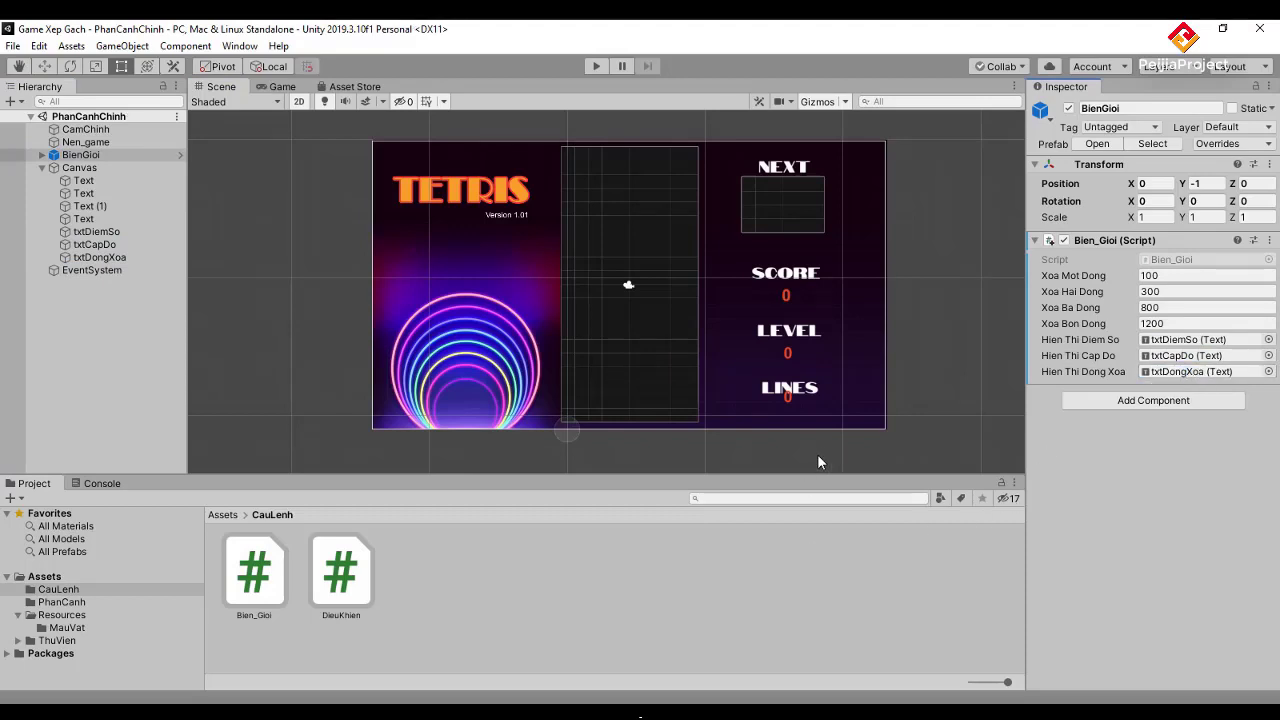
{"action": "key", "text": "alt+Tab"}
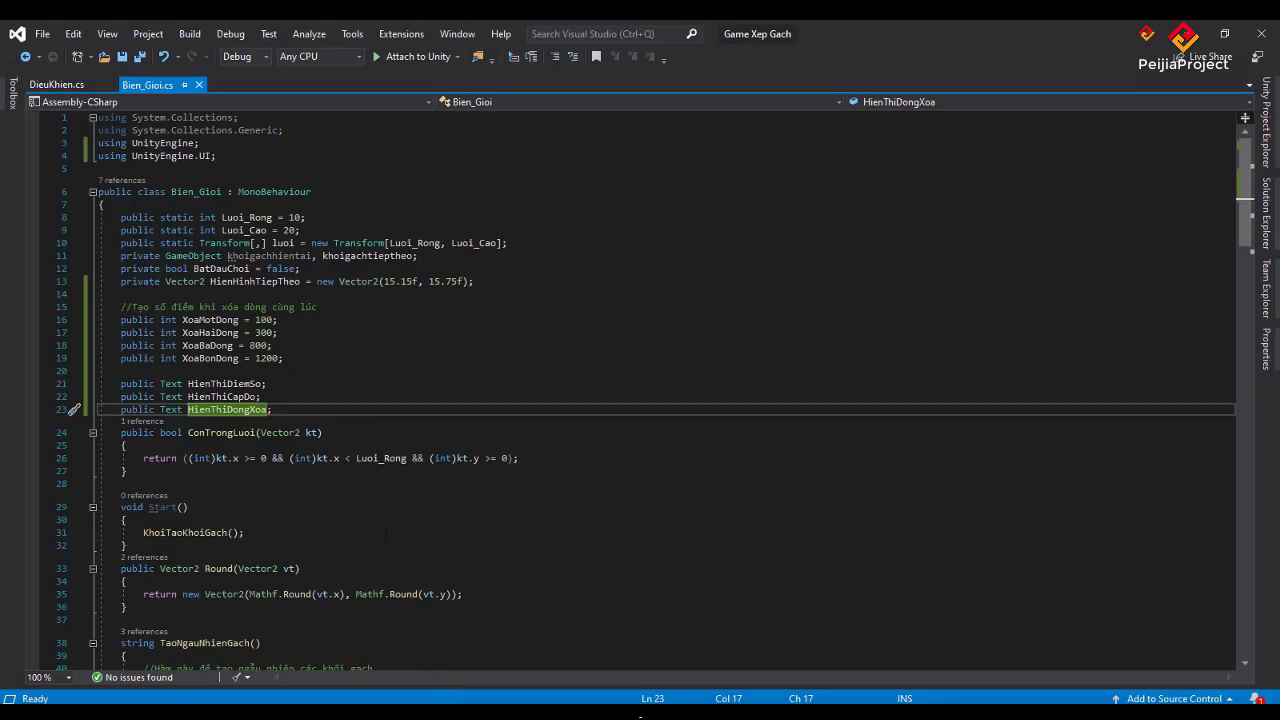
- Put the cursor at the end of line 23, after the HienThiDongXoa declaration
{"action": "left_click", "coordinate": [330, 411]}
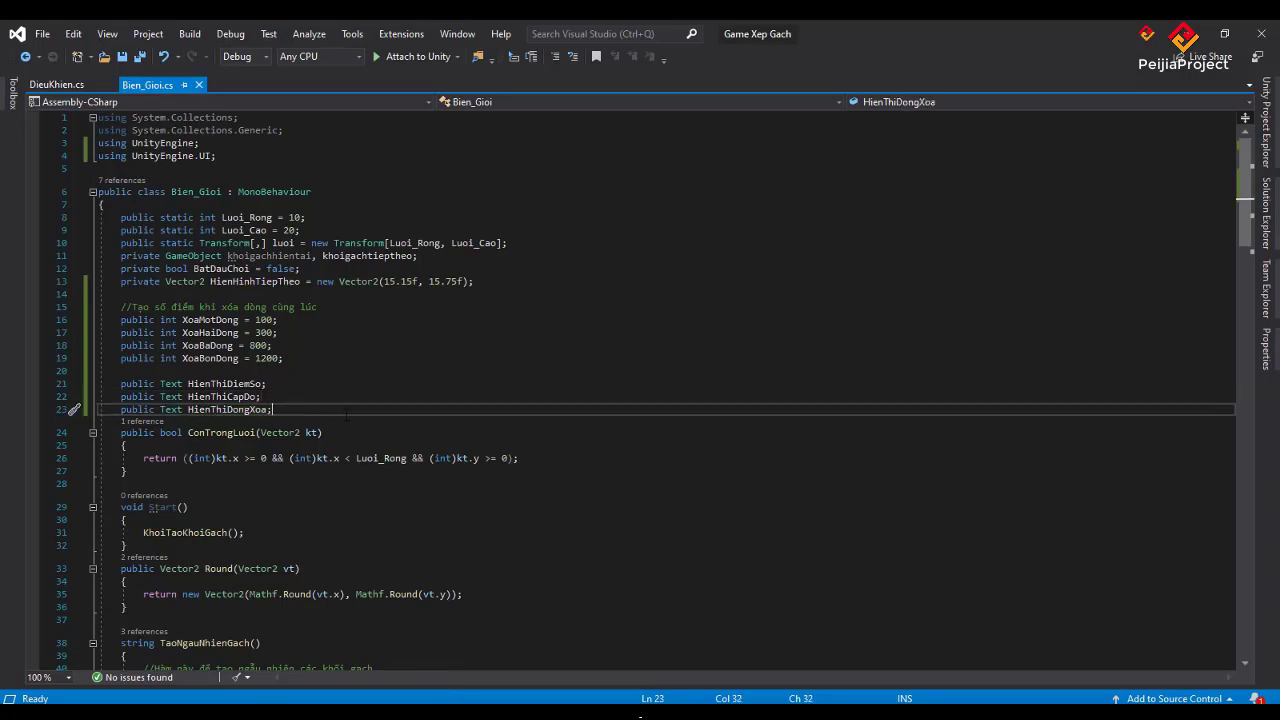
{"action": "scroll", "coordinate": [354, 411], "scroll_direction": "down", "scroll_amount": 1}
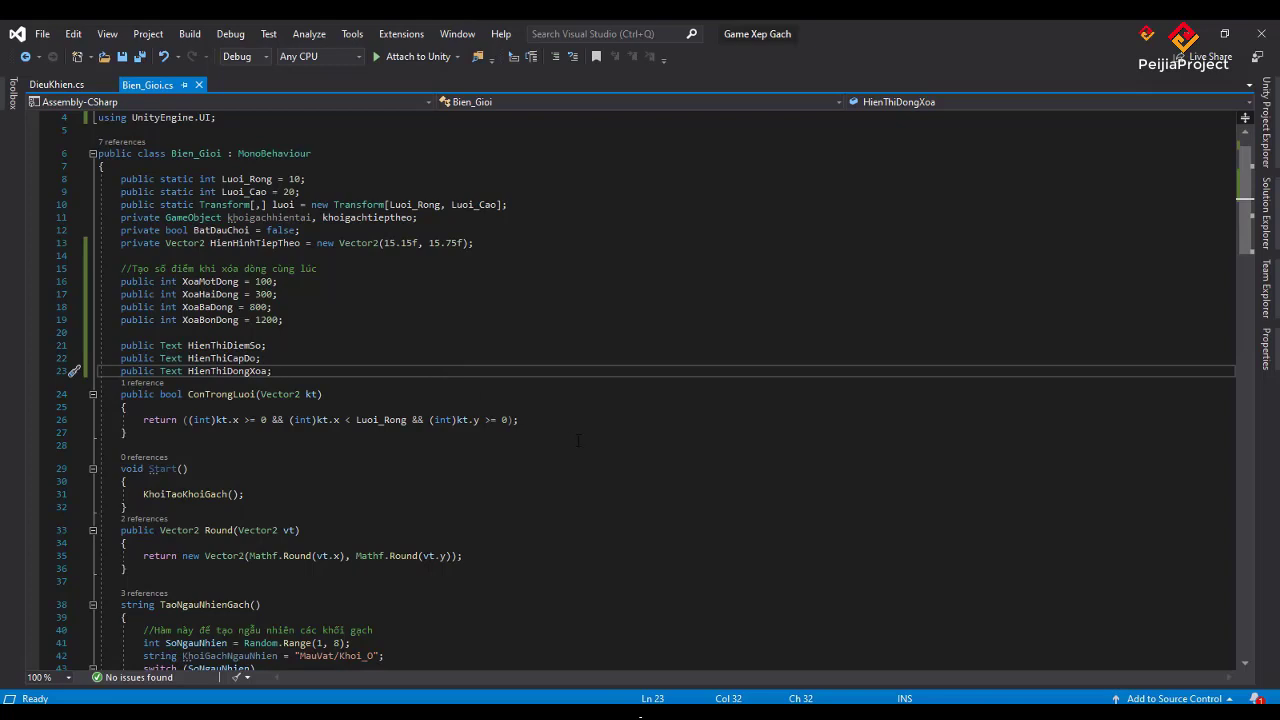
{"action": "scroll", "coordinate": [577, 440], "scroll_direction": "down", "scroll_amount": 1}
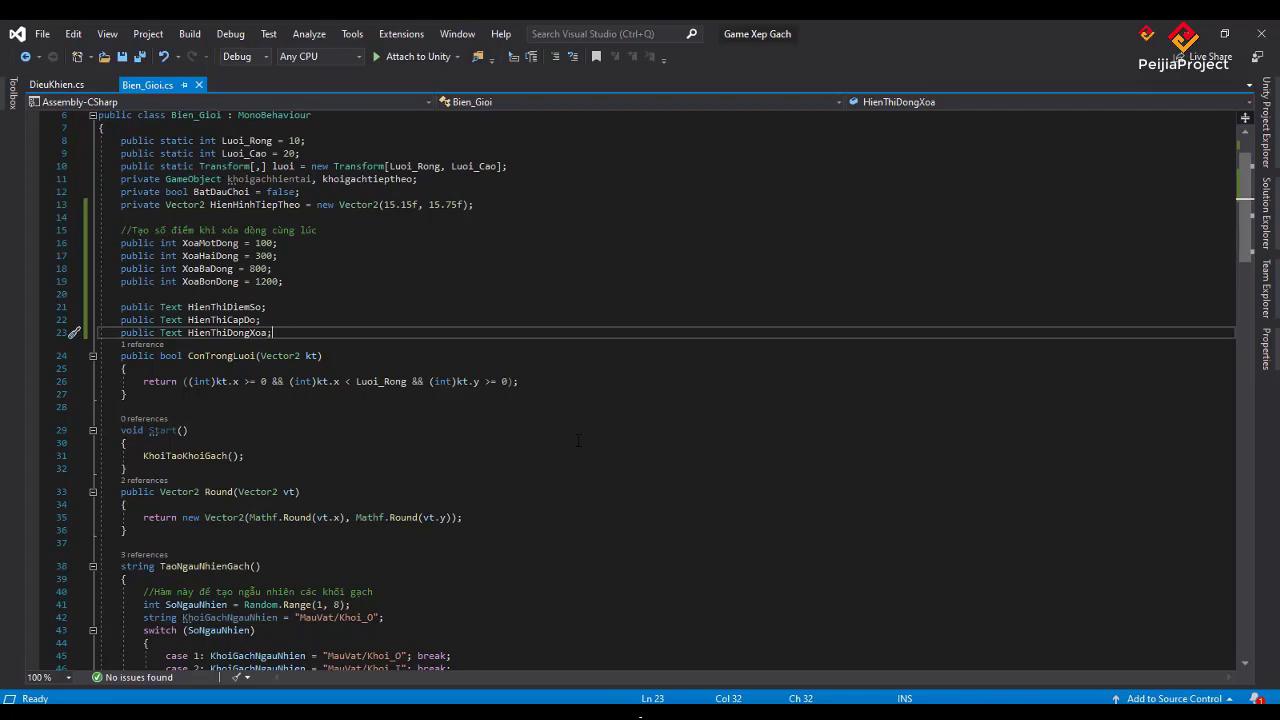
- Declare 'private int SoDongBiXoa = 0;' and 'private int TongSoDongBiXoa = 0;' below the Text fields
{"action": "key", "text": "Return"}
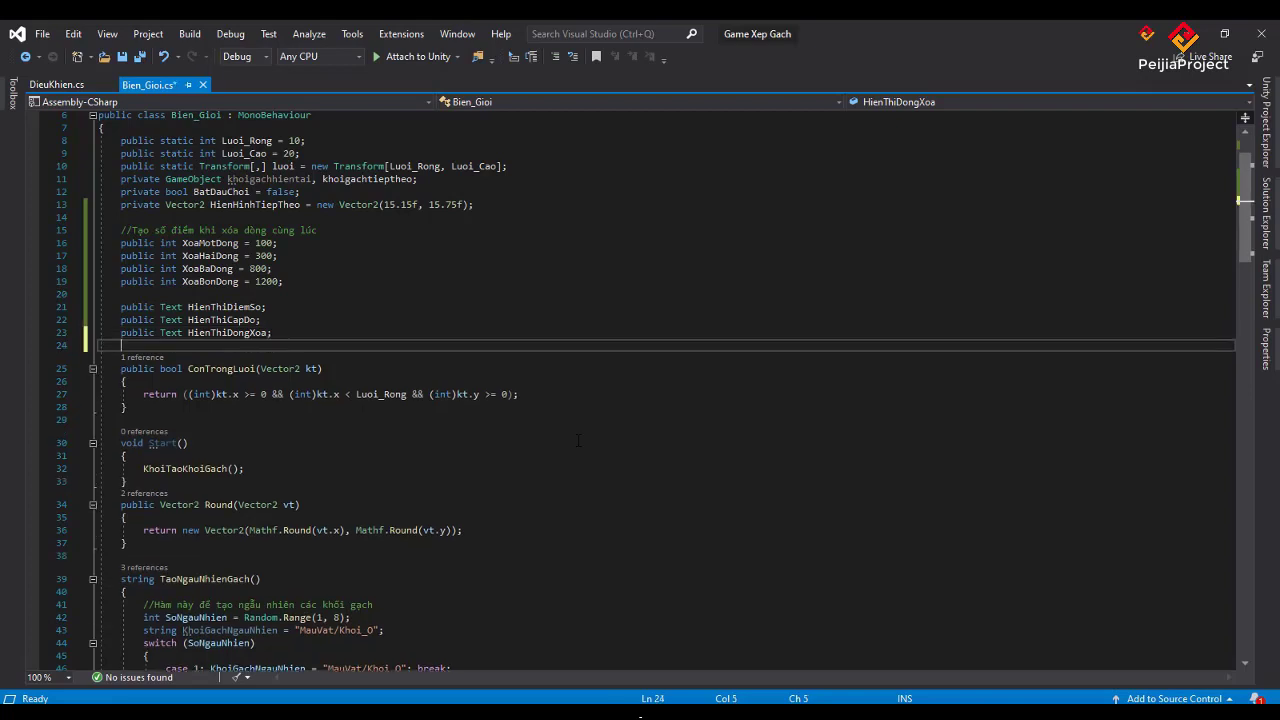
{"action": "key", "text": "Return"}
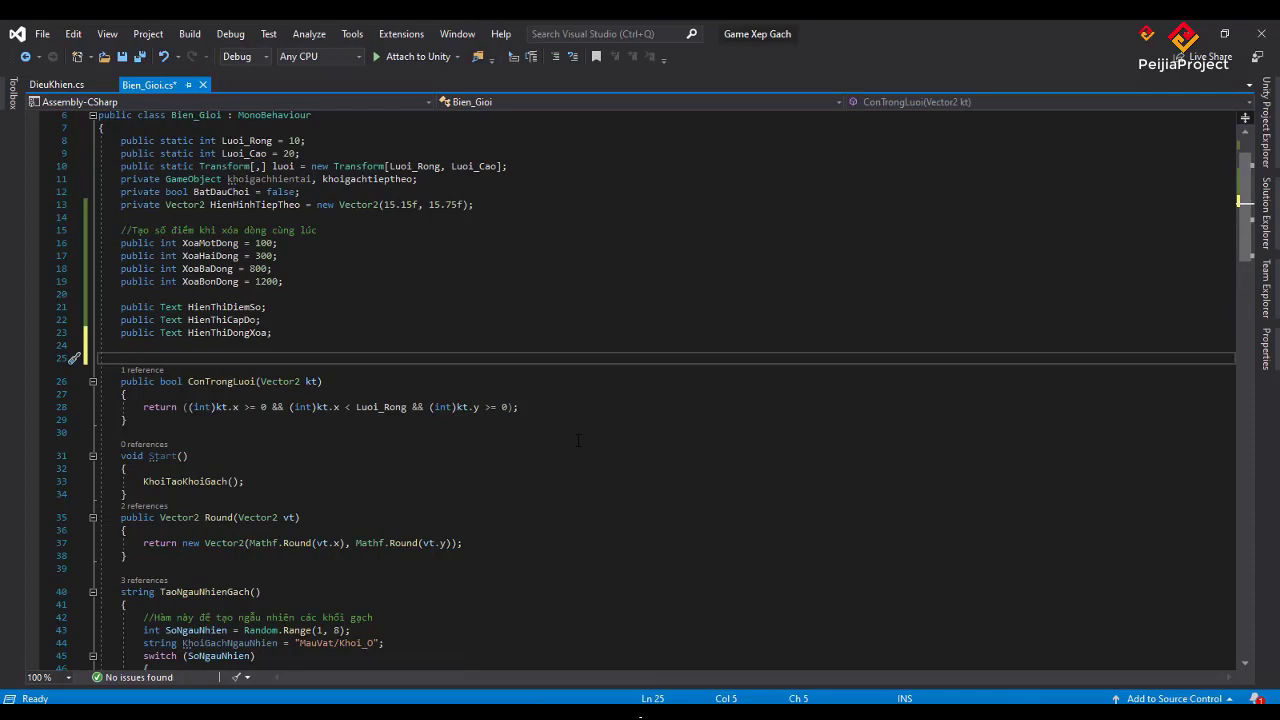
{"action": "type", "text": "private"}
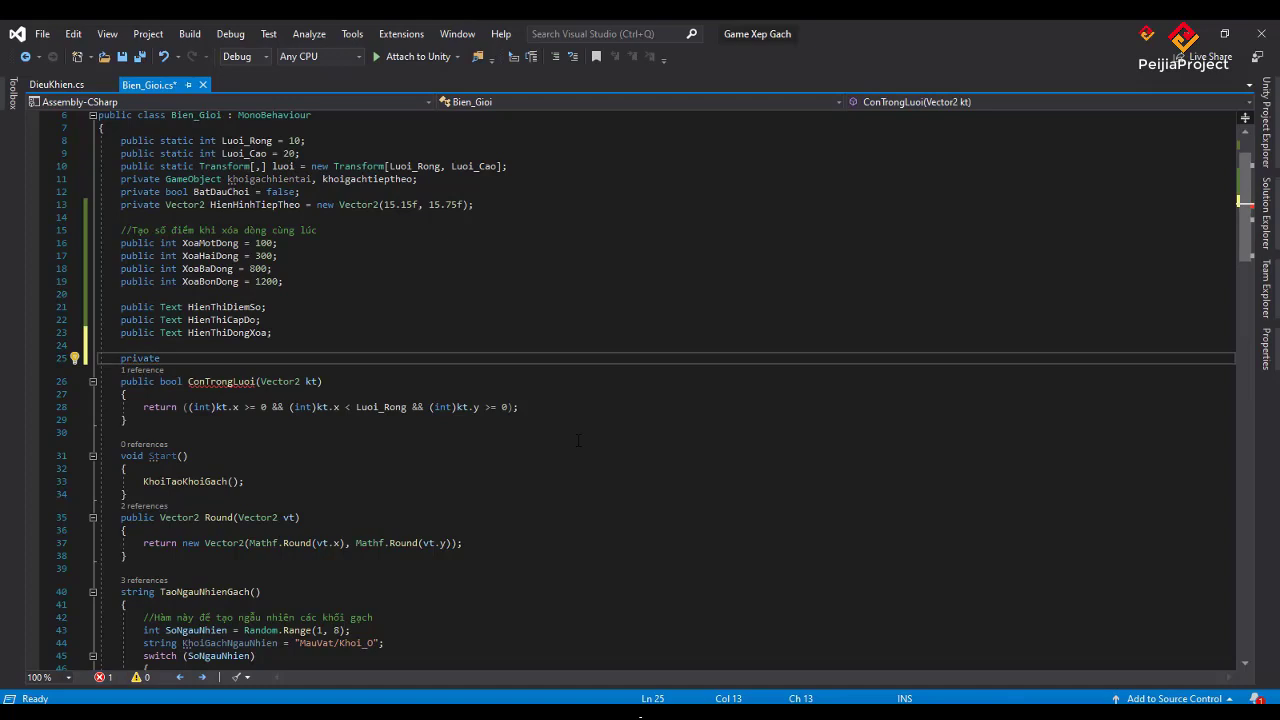
{"action": "type", "text": " int "}
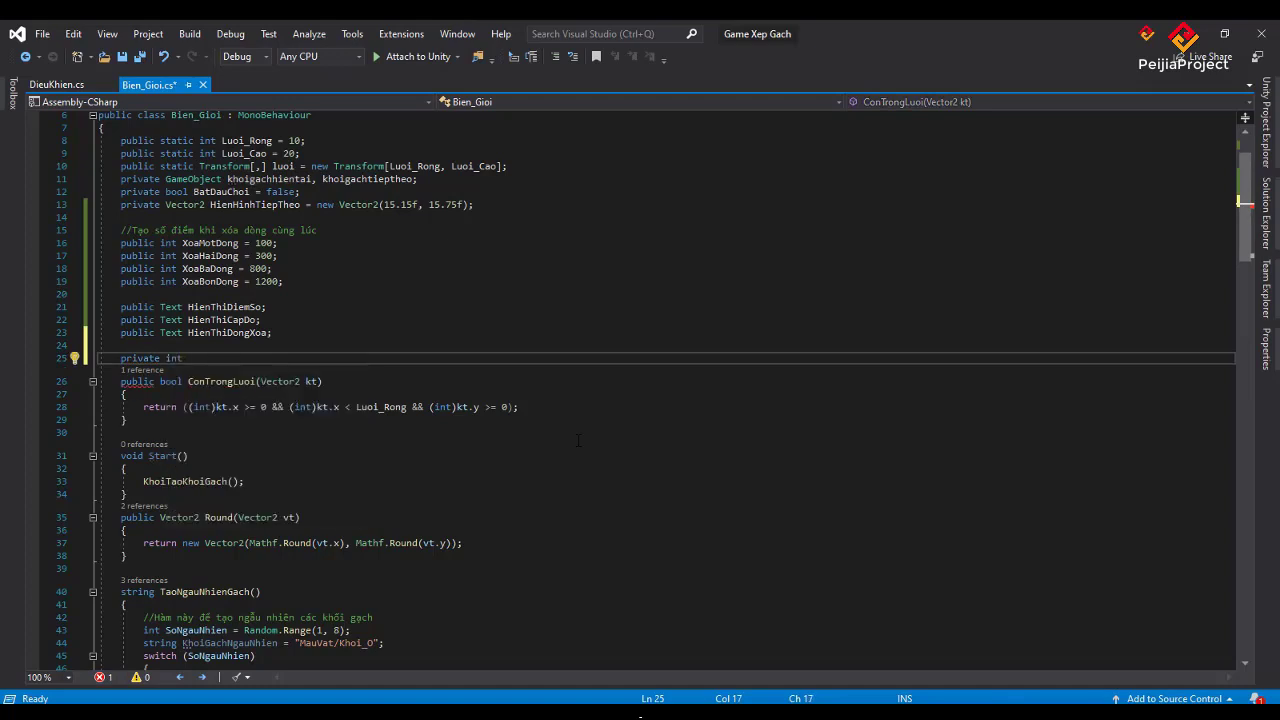
{"action": "type", "text": "So"}
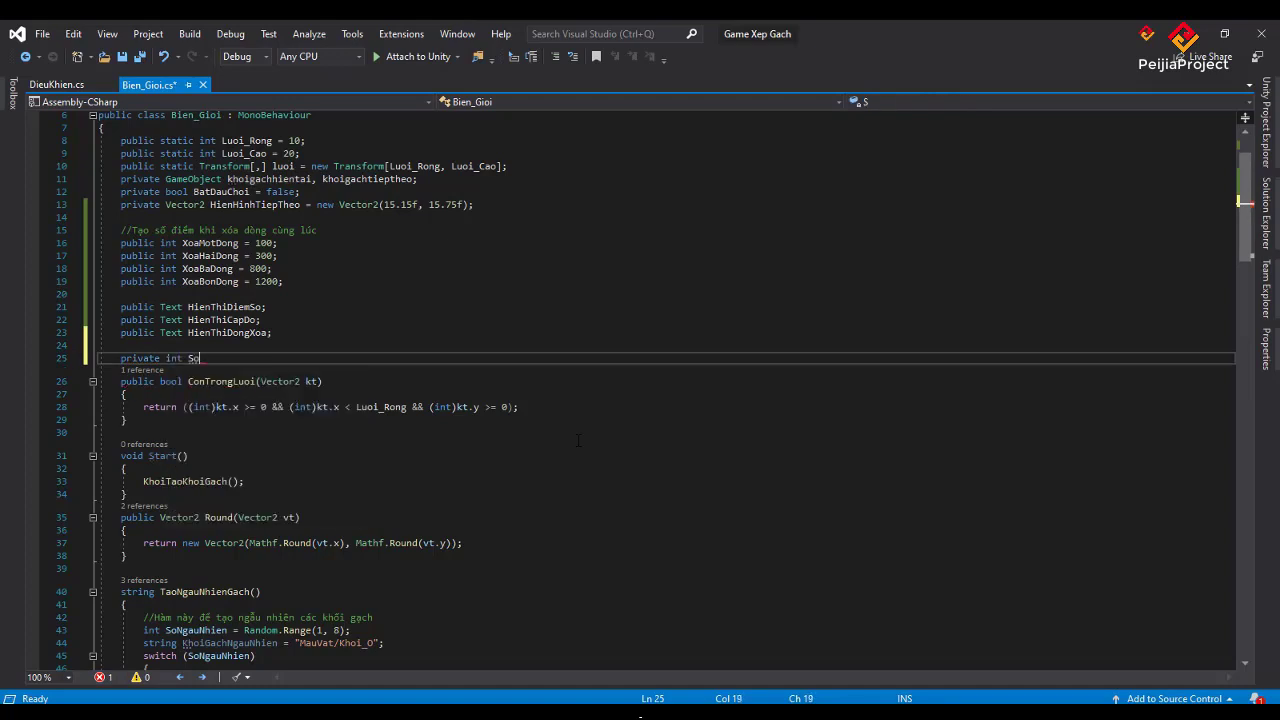
{"action": "type", "text": "DongBi"}
{"action": "type", "text": "Xoa "}
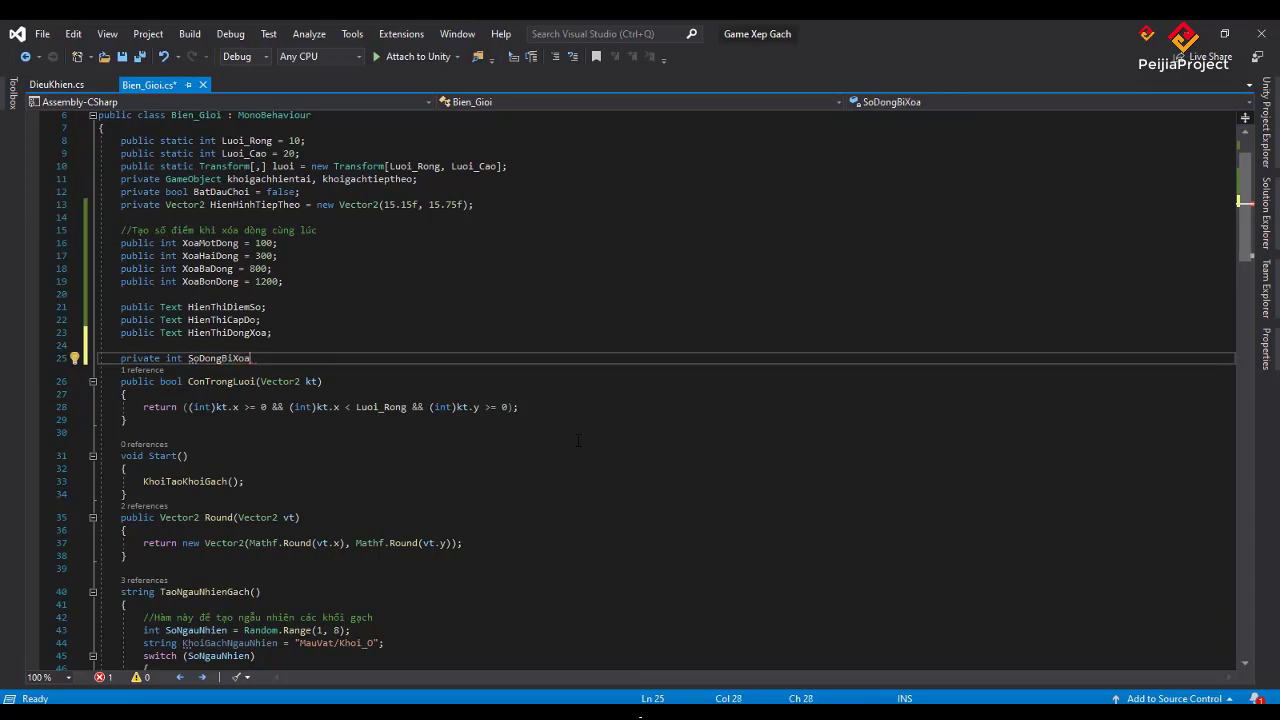
{"action": "type", "text": "= 0"}
{"action": "type", "text": ";"}
{"action": "key", "text": "Return"}
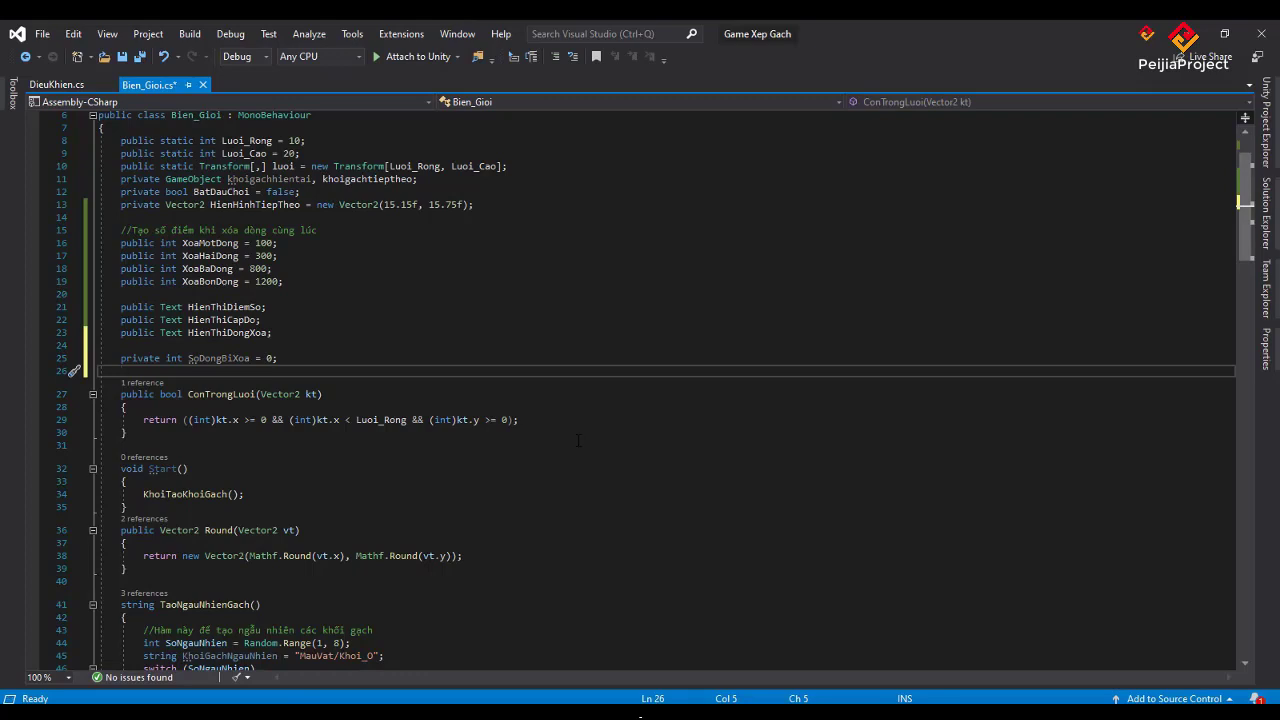
{"action": "type", "text": "pri"}
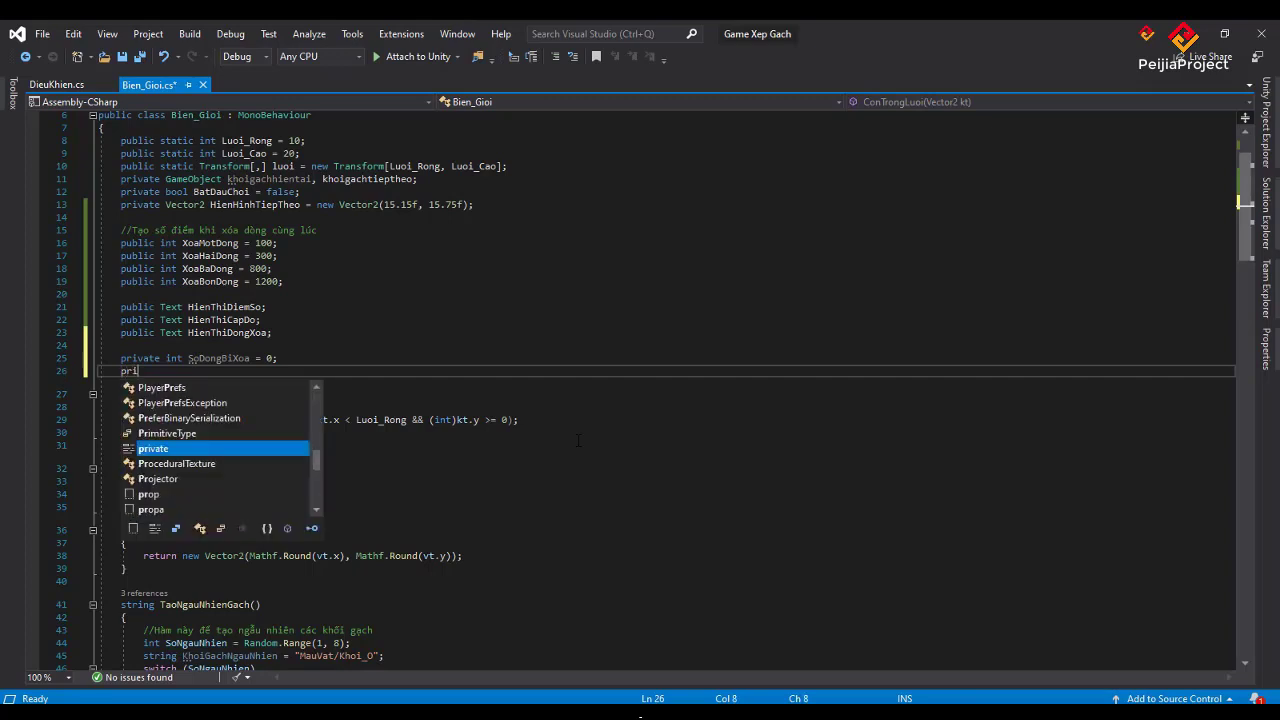
{"action": "type", "text": "vate int "}
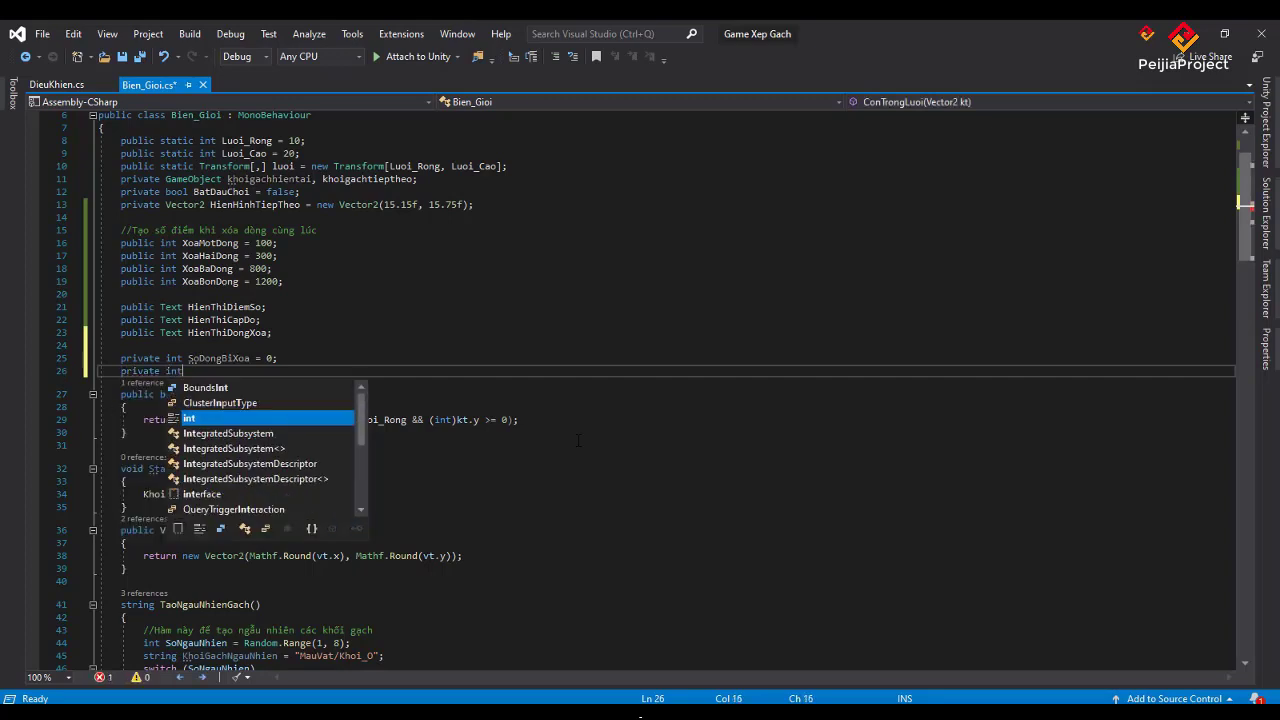
{"action": "type", "text": "Tong"}
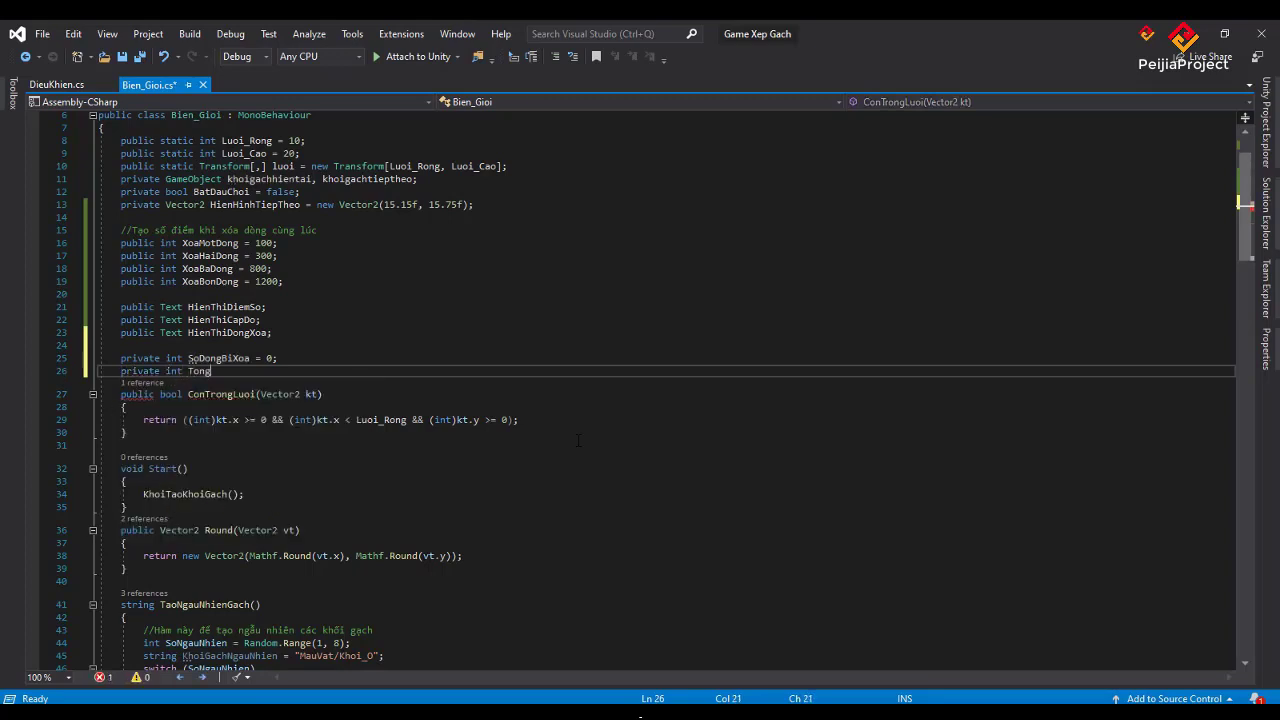
{"action": "type", "text": "or"}
{"action": "key", "text": "BackSpace"}
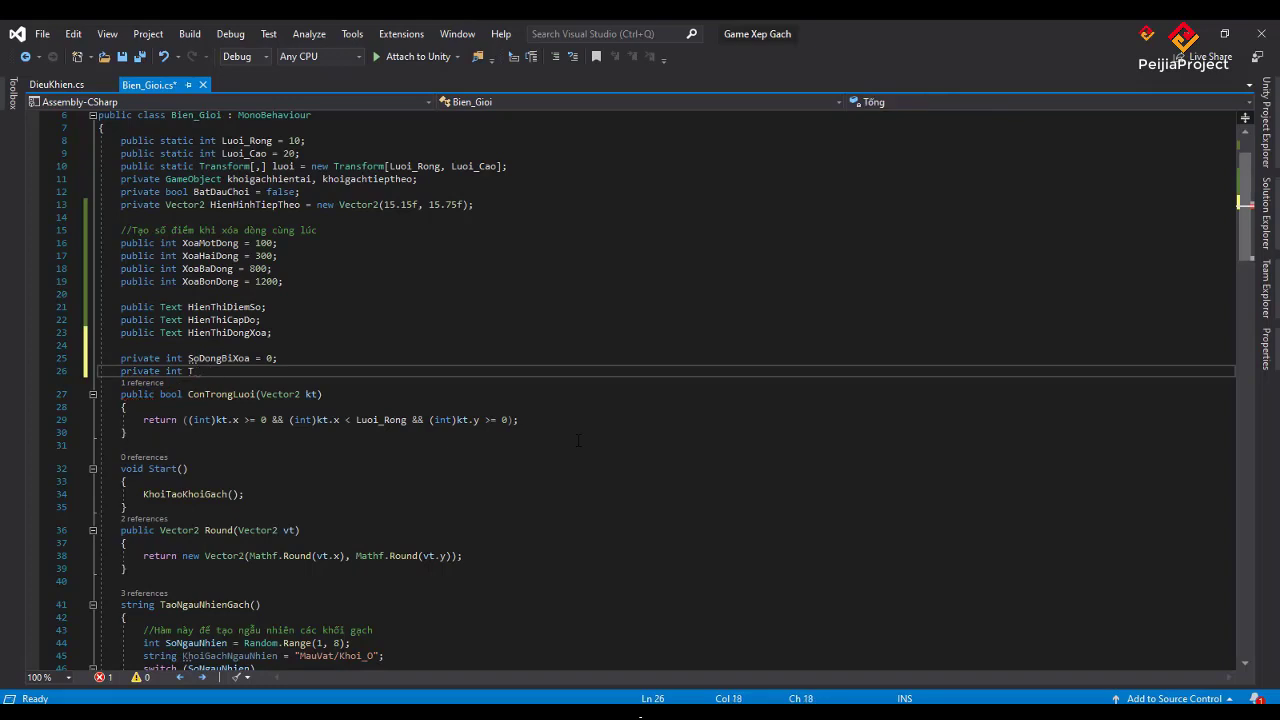
{"action": "type", "text": "ongSo"}
{"action": "type", "text": "DongBi"}
{"action": "type", "text": "Xoa "}
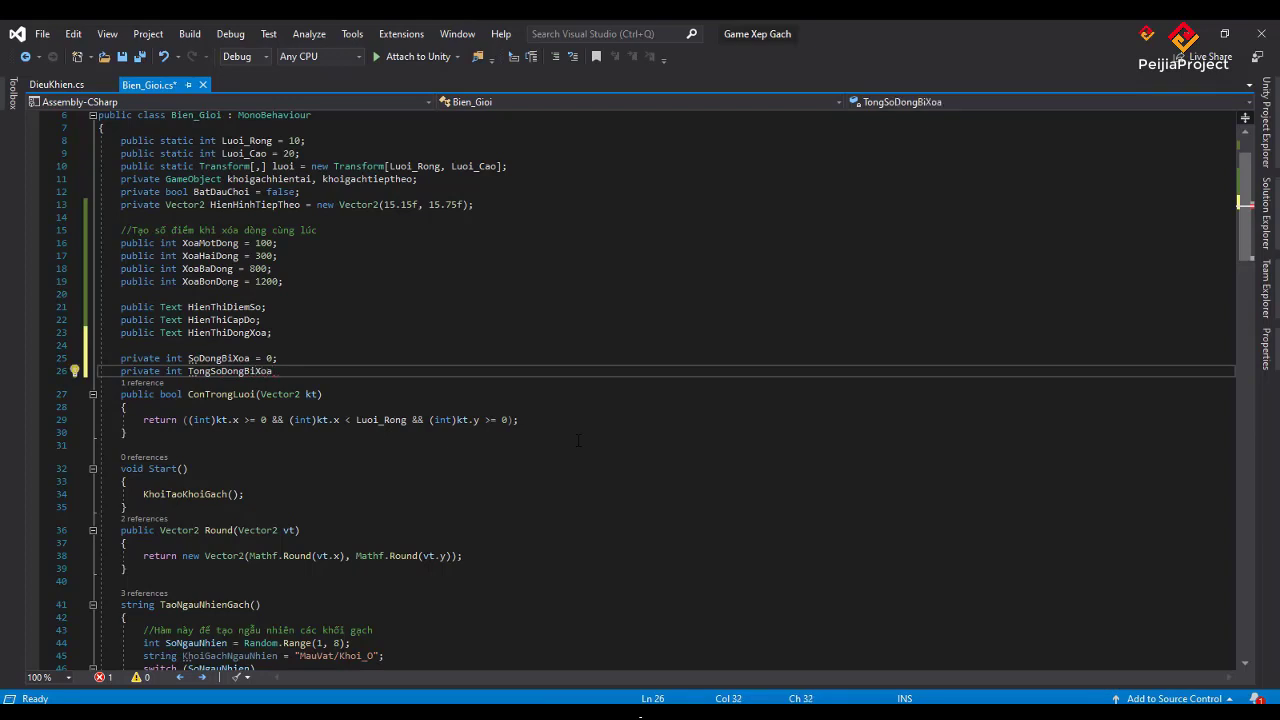
{"action": "type", "text": "= 0;"}
{"action": "key", "text": "Return"}
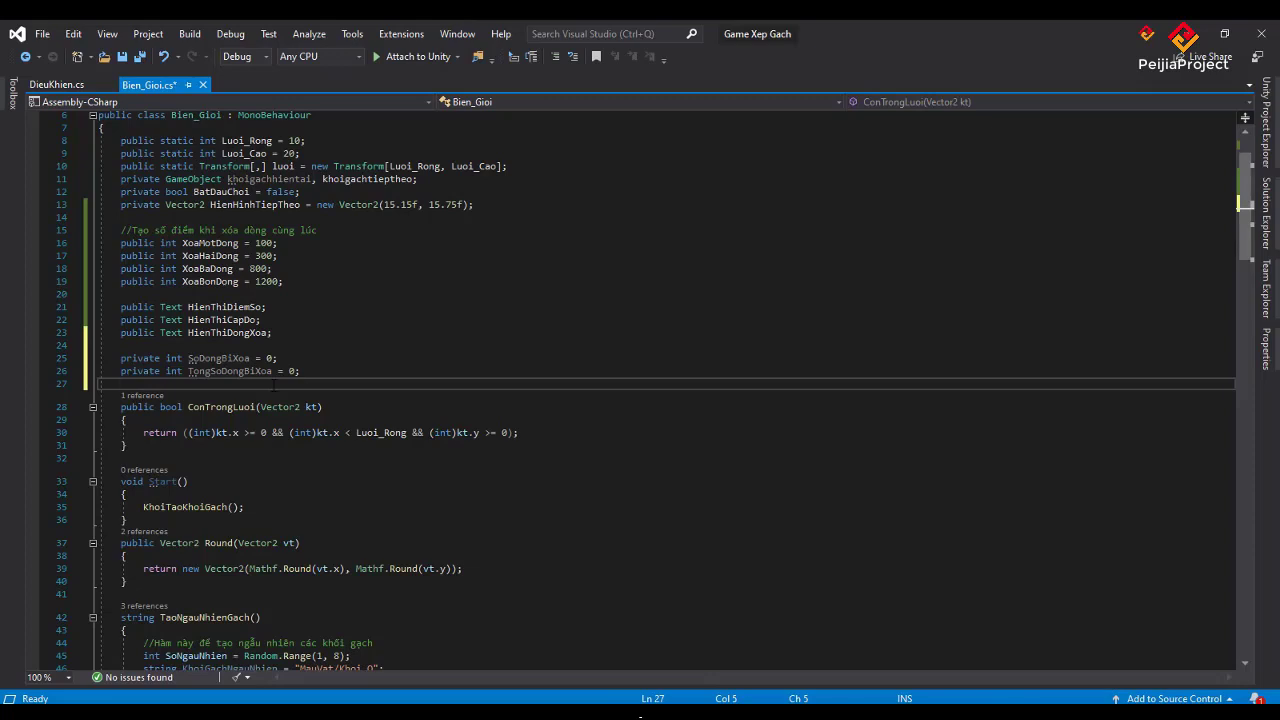
- Declare 'private int CapDo = 0;' below TongSoDongBiXoa, followed by blank lines
{"action": "key", "text": "Up"}
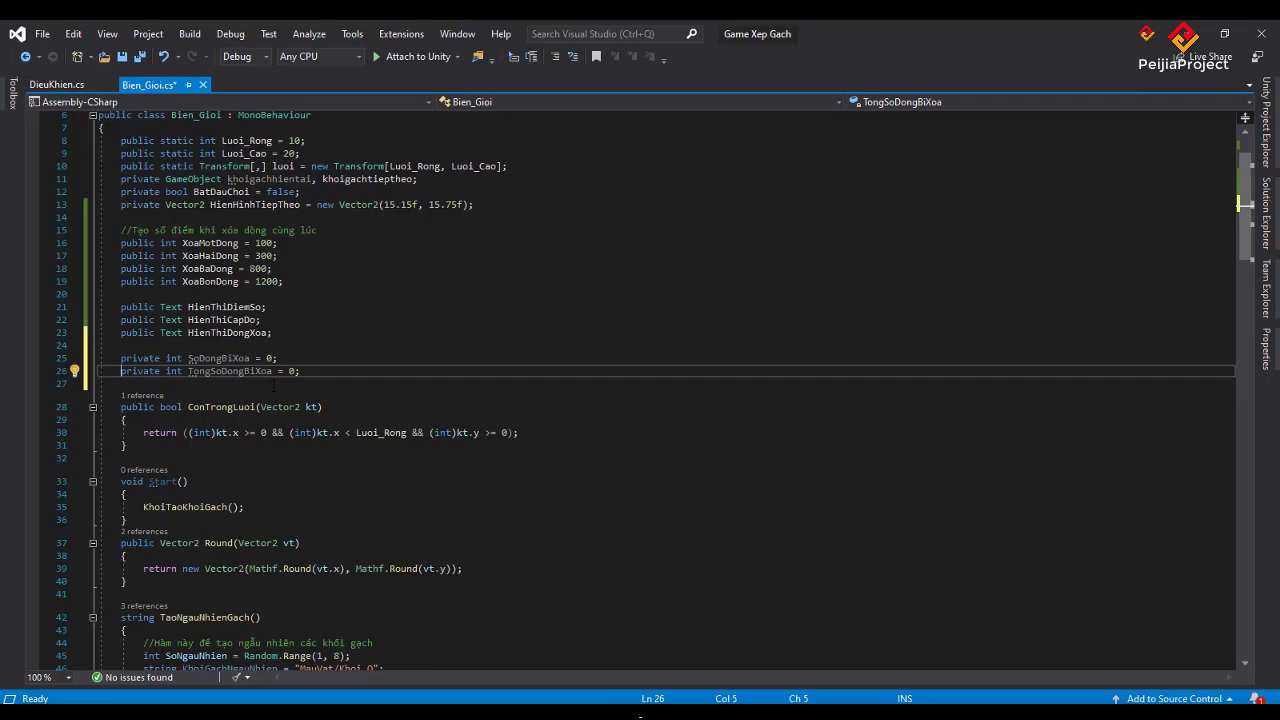
{"action": "key", "text": "Down"}
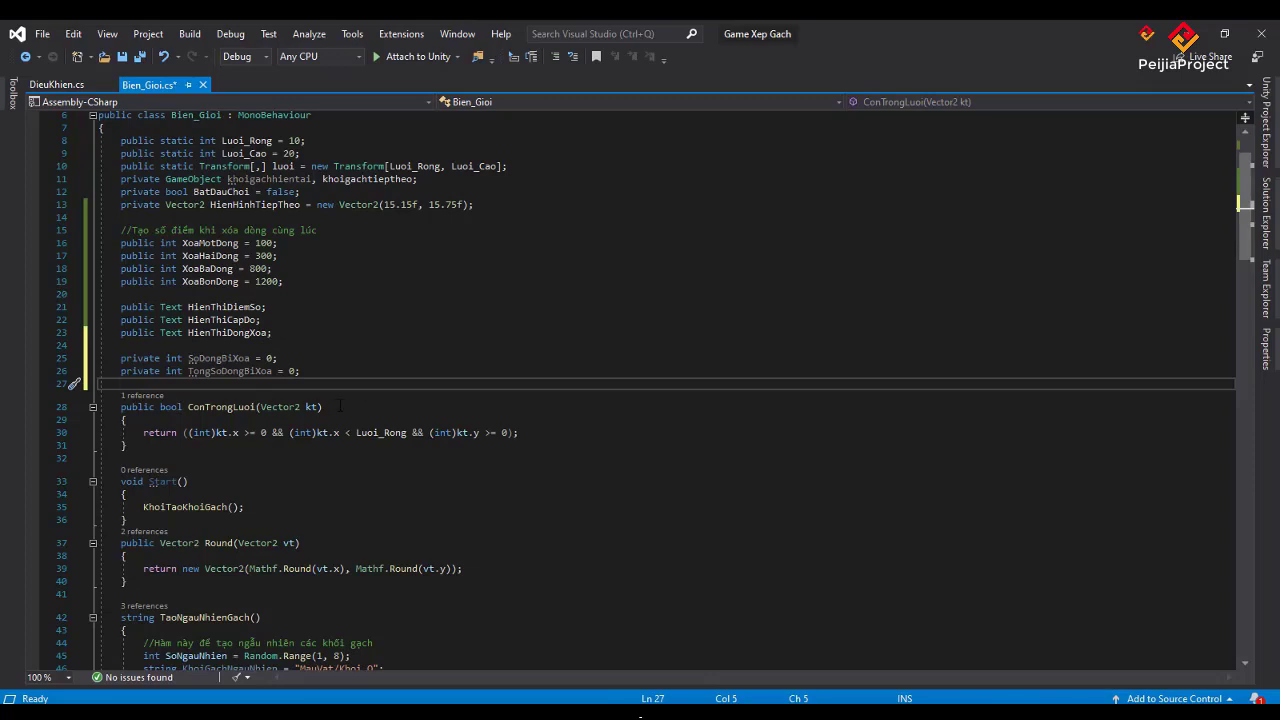
{"action": "type", "text": "private"}
{"action": "type", "text": " int "}
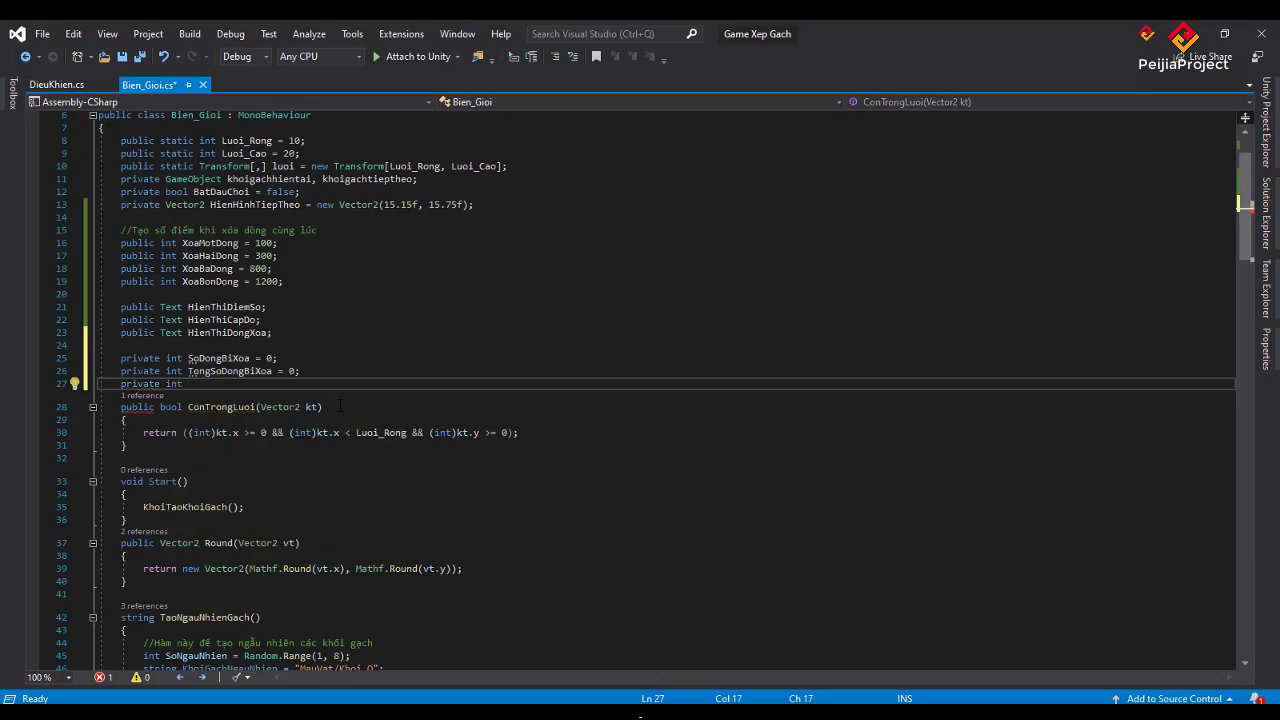
{"action": "type", "text": "CapDo "}
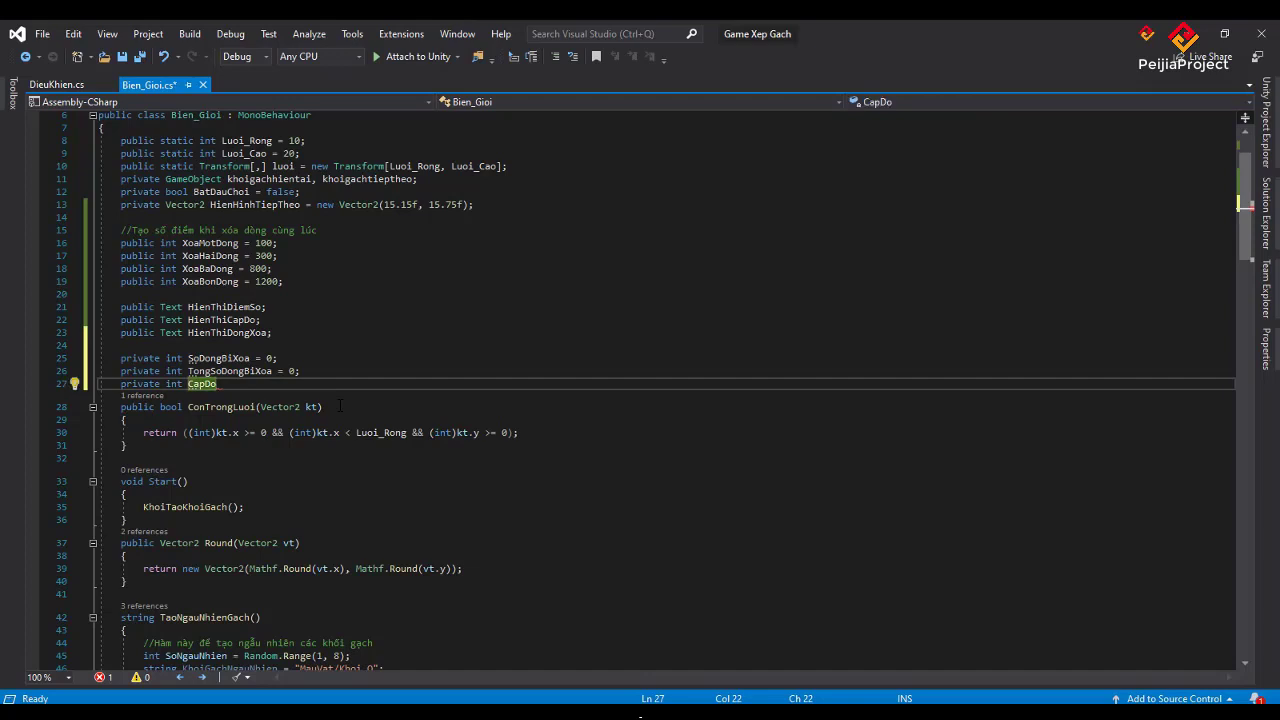
{"action": "type", "text": "= 0"}
{"action": "type", "text": ";"}
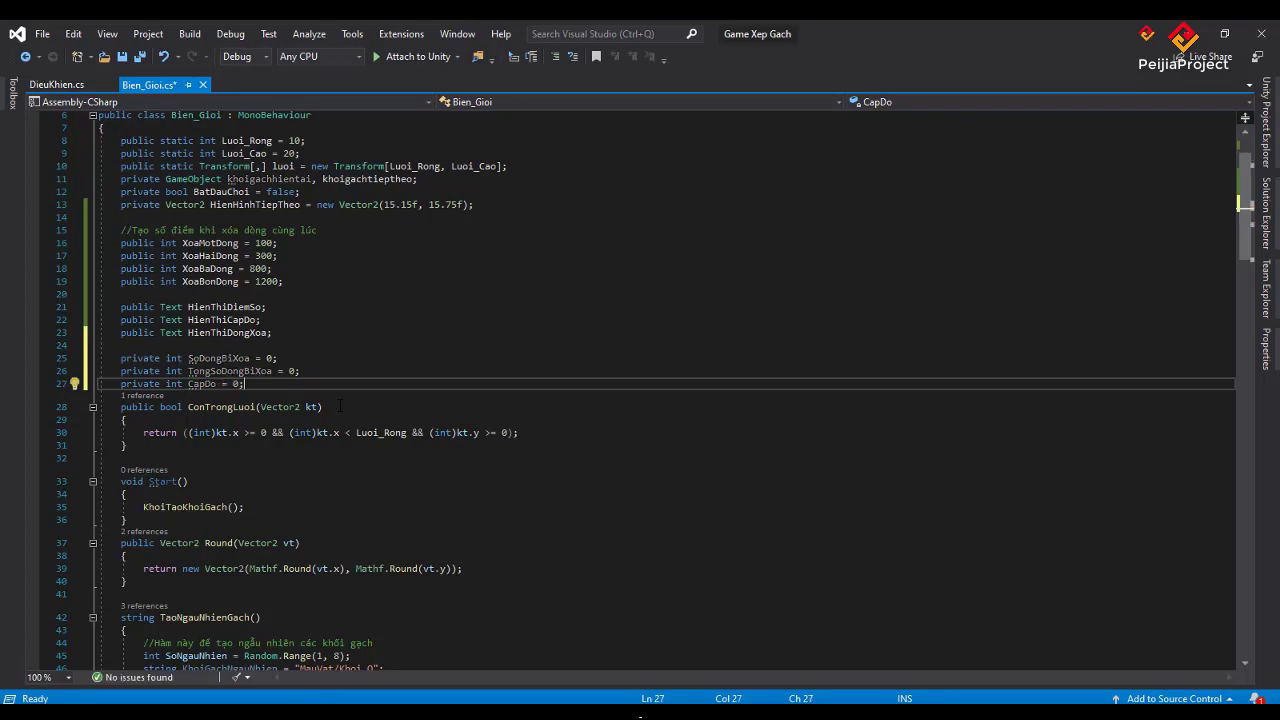
{"action": "key", "text": "Return"}
{"action": "key", "text": "Return"}
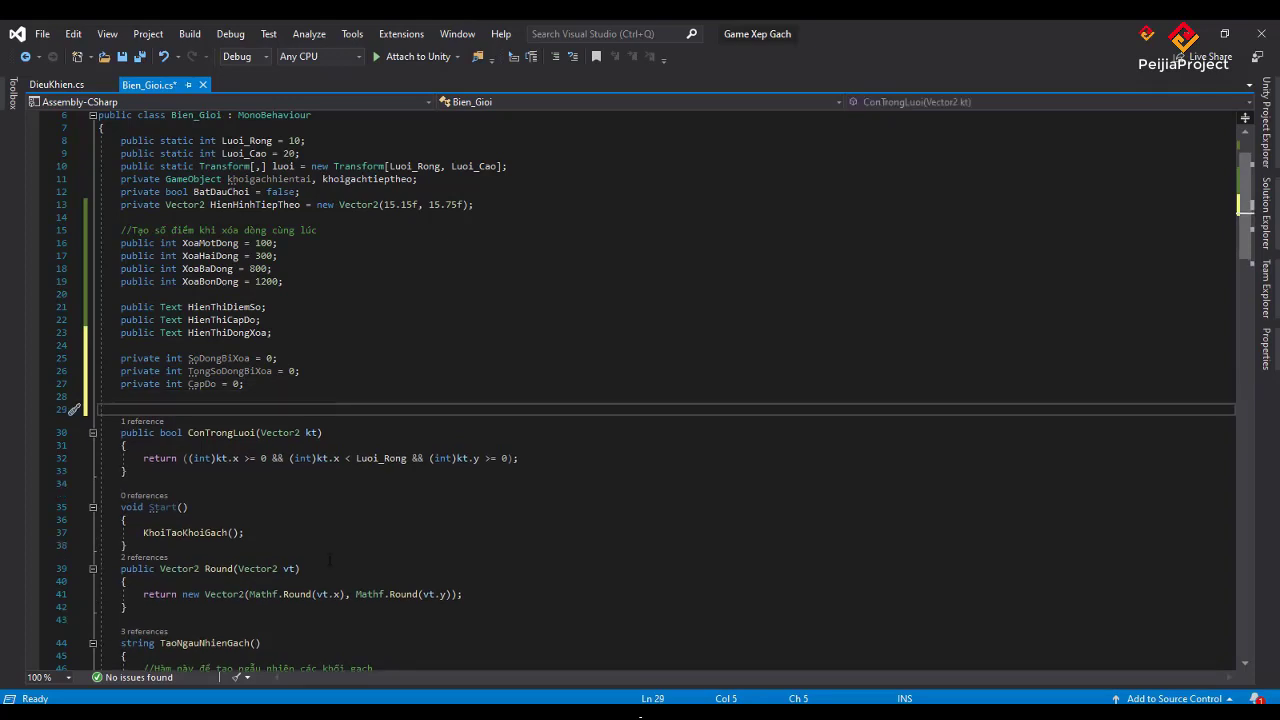
{"action": "key", "text": "alt+Tab"}
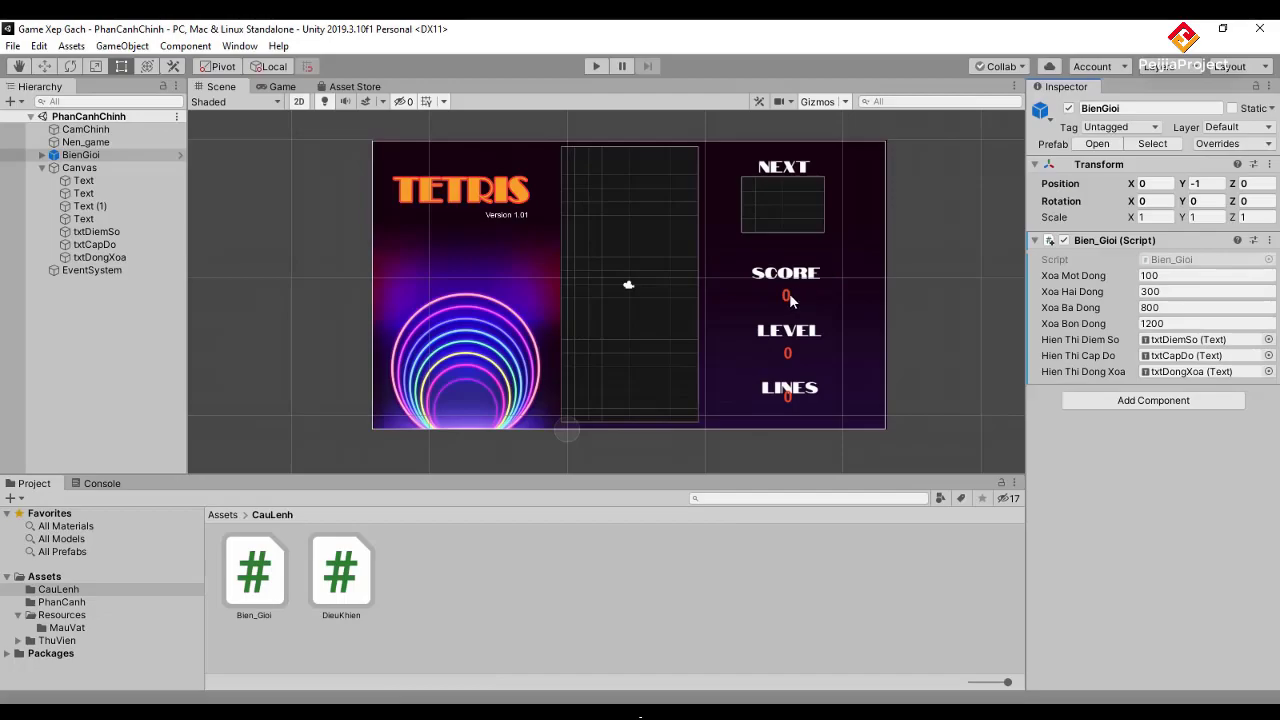
{"action": "key", "text": "alt+Tab"}
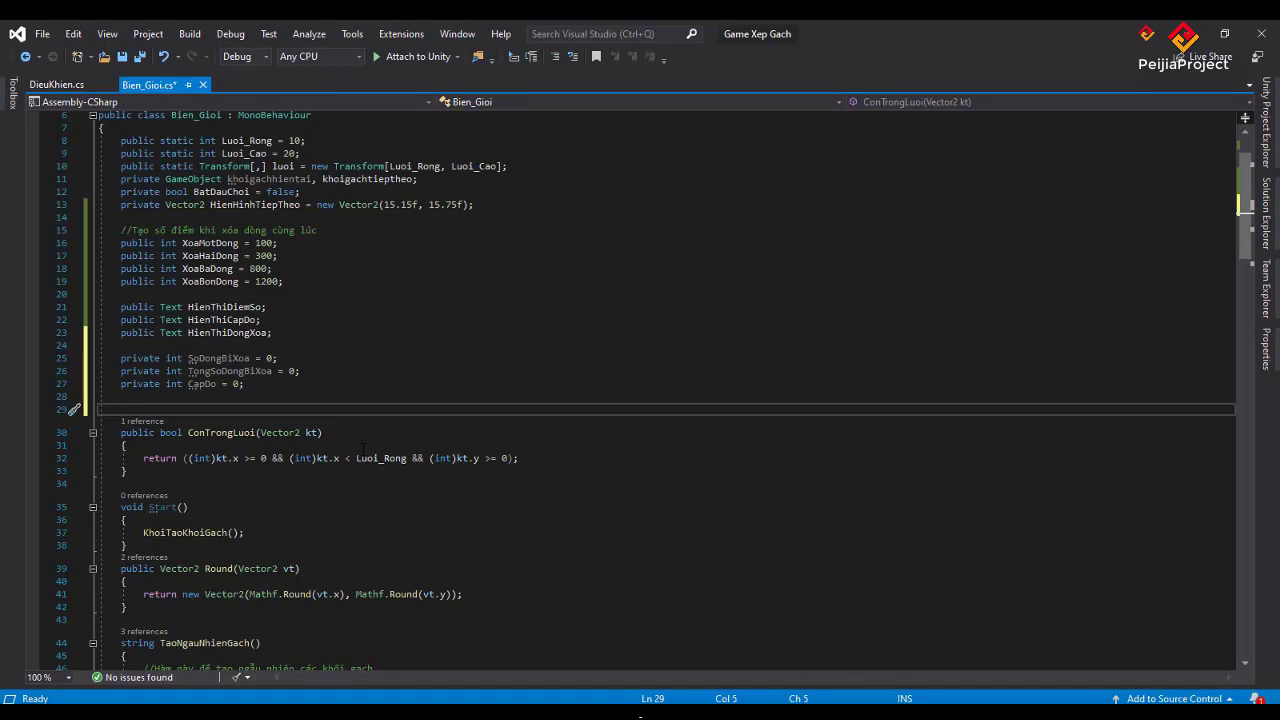
- Add a void UpdateUI() method beginning 'HienThiDiemSo.text =', and open a new line below CapDo
{"action": "type", "text": "void "}
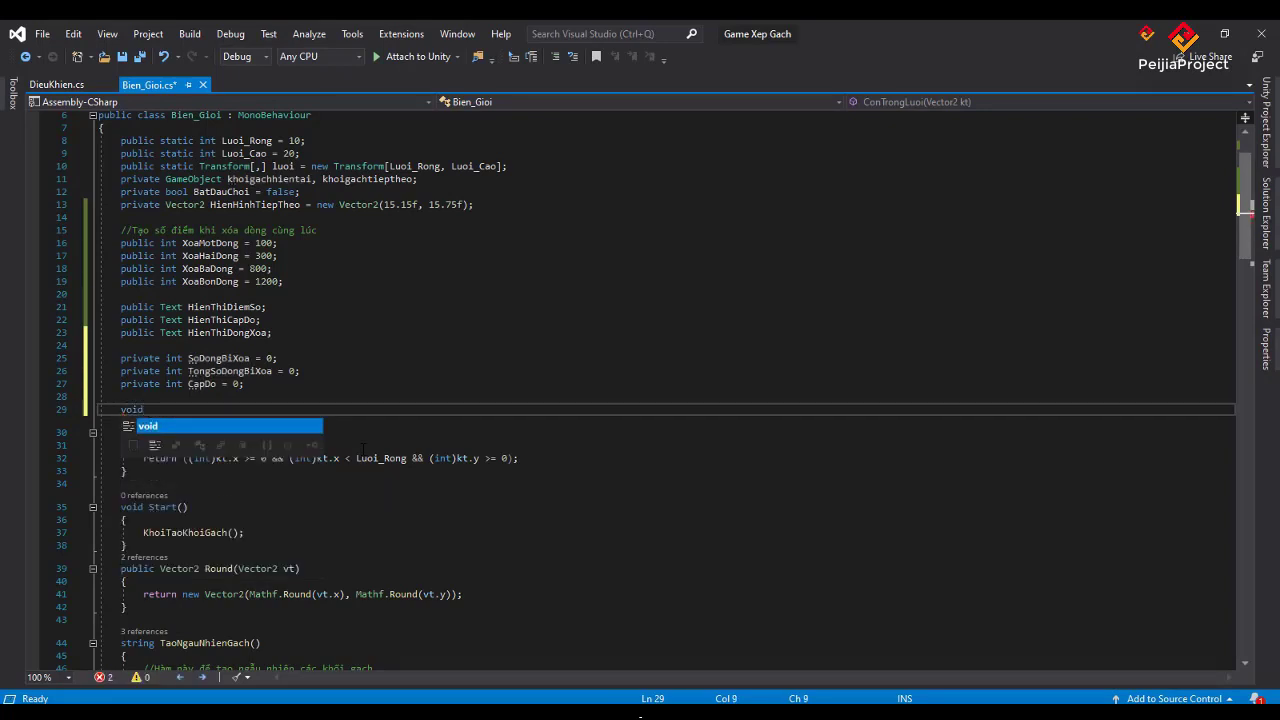
{"action": "type", "text": "Up"}
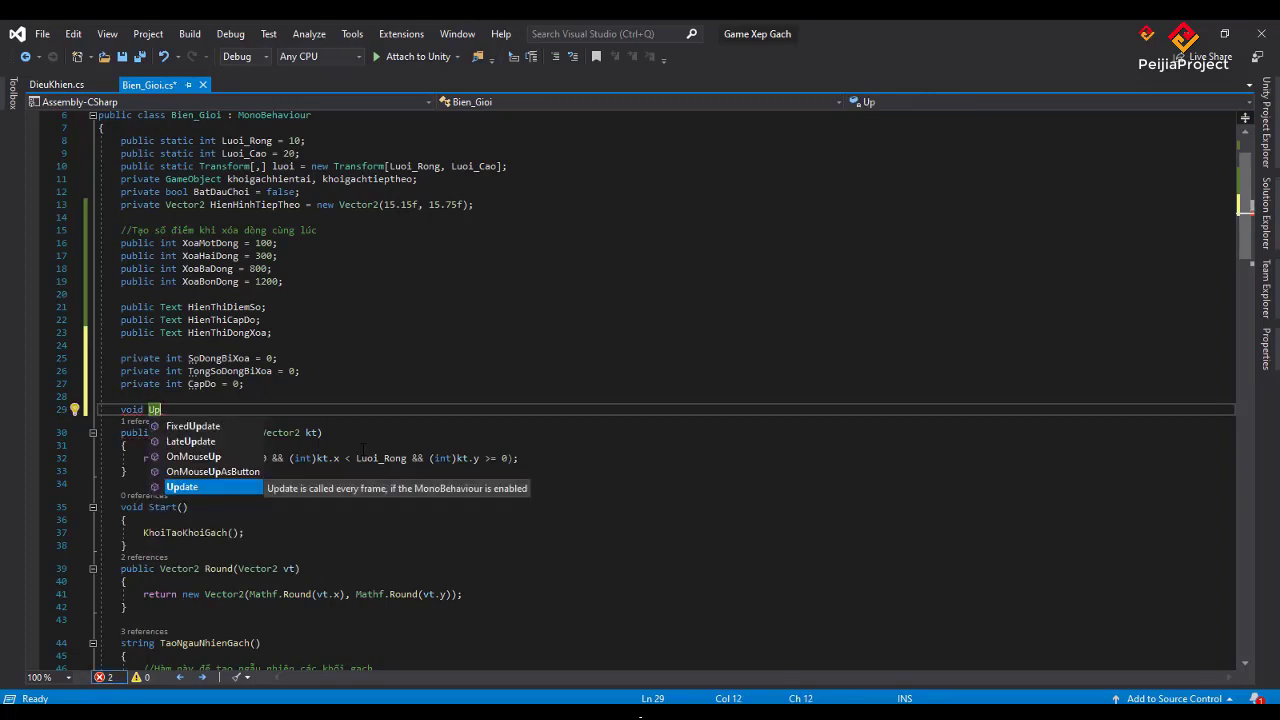
{"action": "type", "text": "date"}
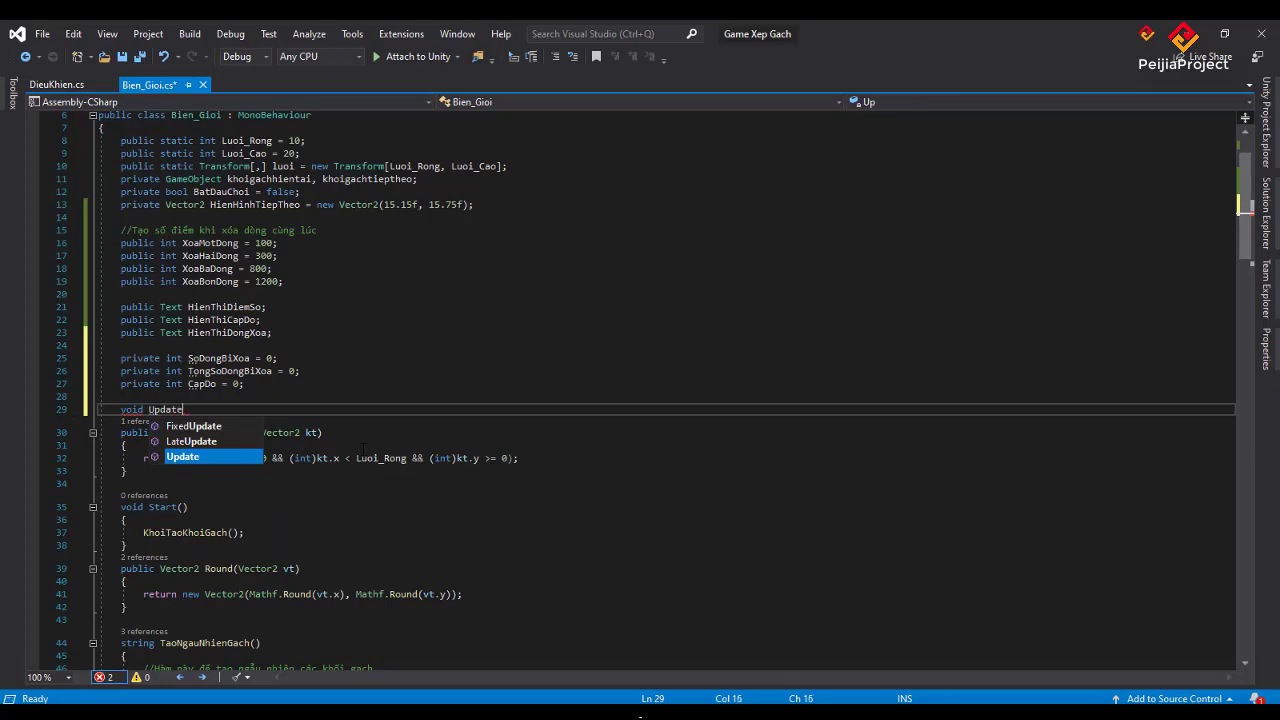
{"action": "type", "text": "UI"}
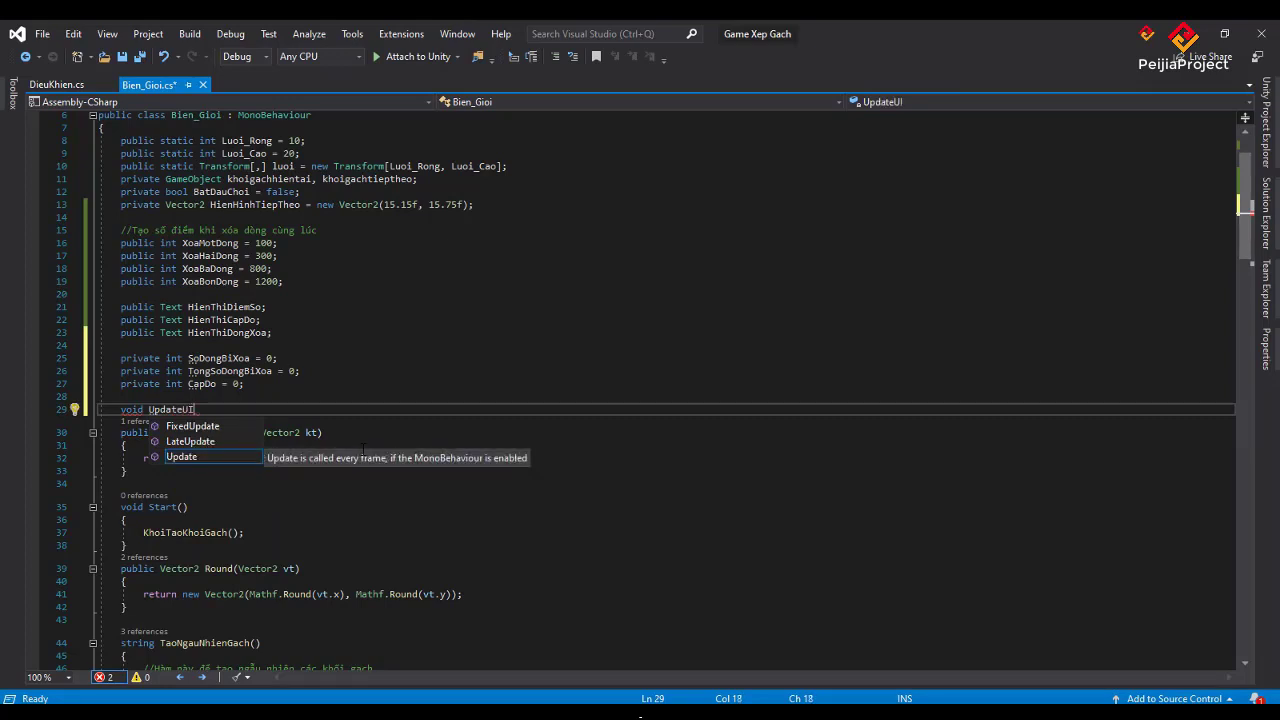
{"action": "type", "text": "("}
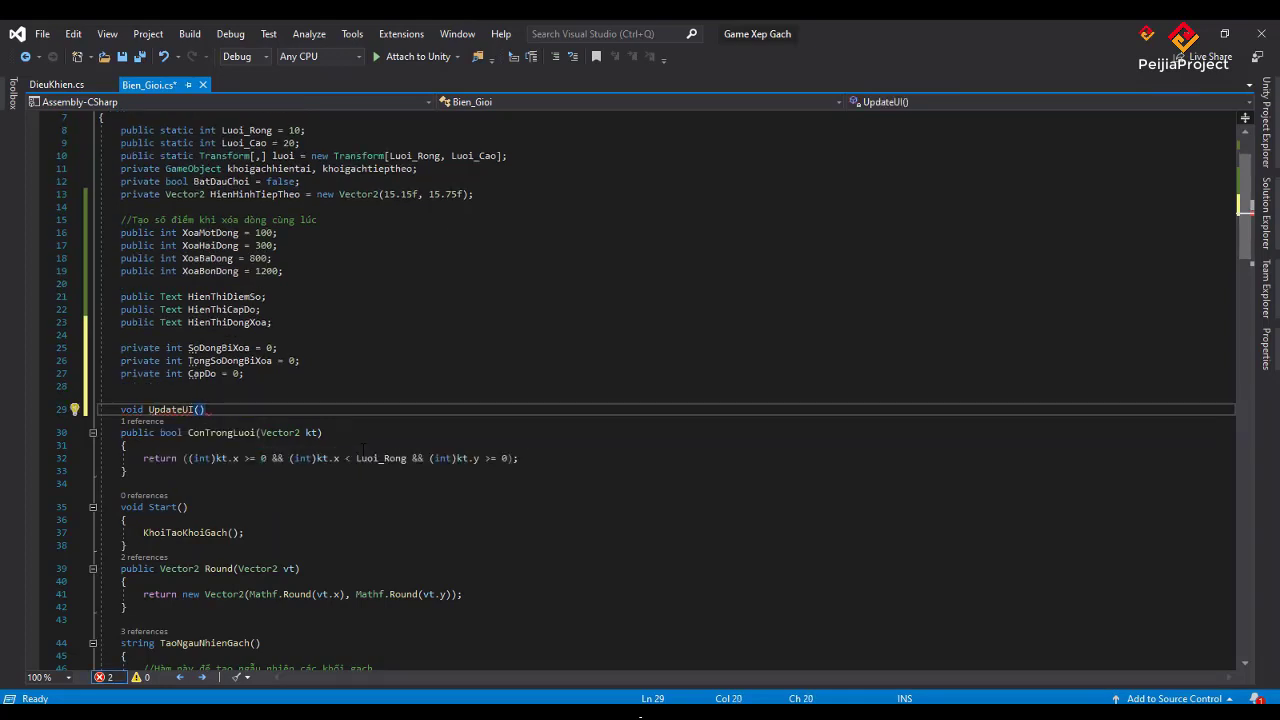
{"action": "type", "text": "{"}
{"action": "key", "text": "Return"}
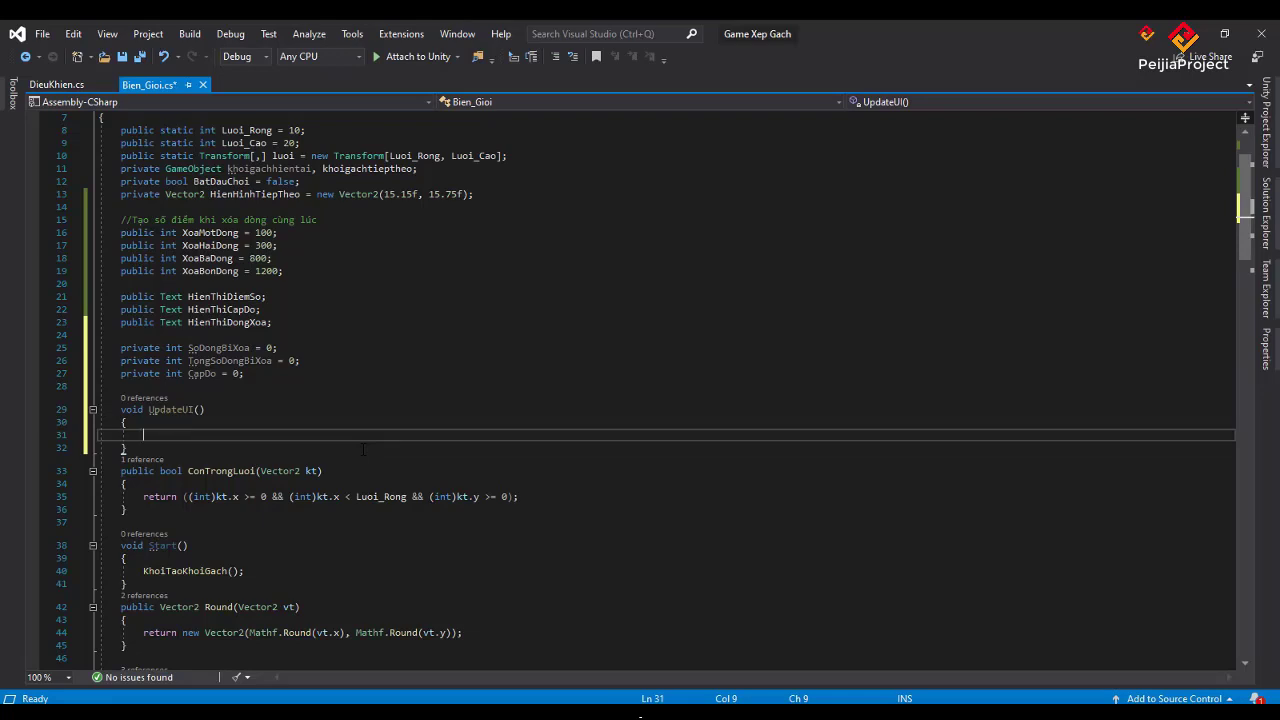
{"action": "type", "text": "Hien"}
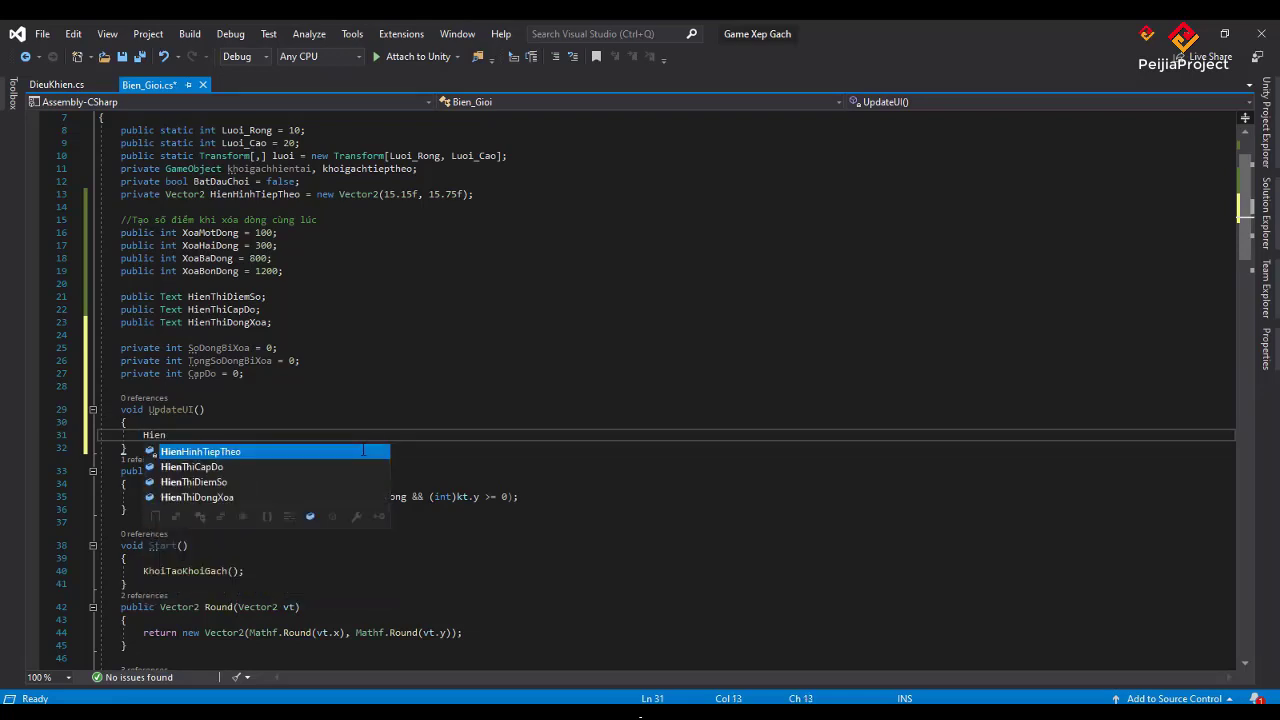
{"action": "key", "text": "Down"}
{"action": "key", "text": "Down"}
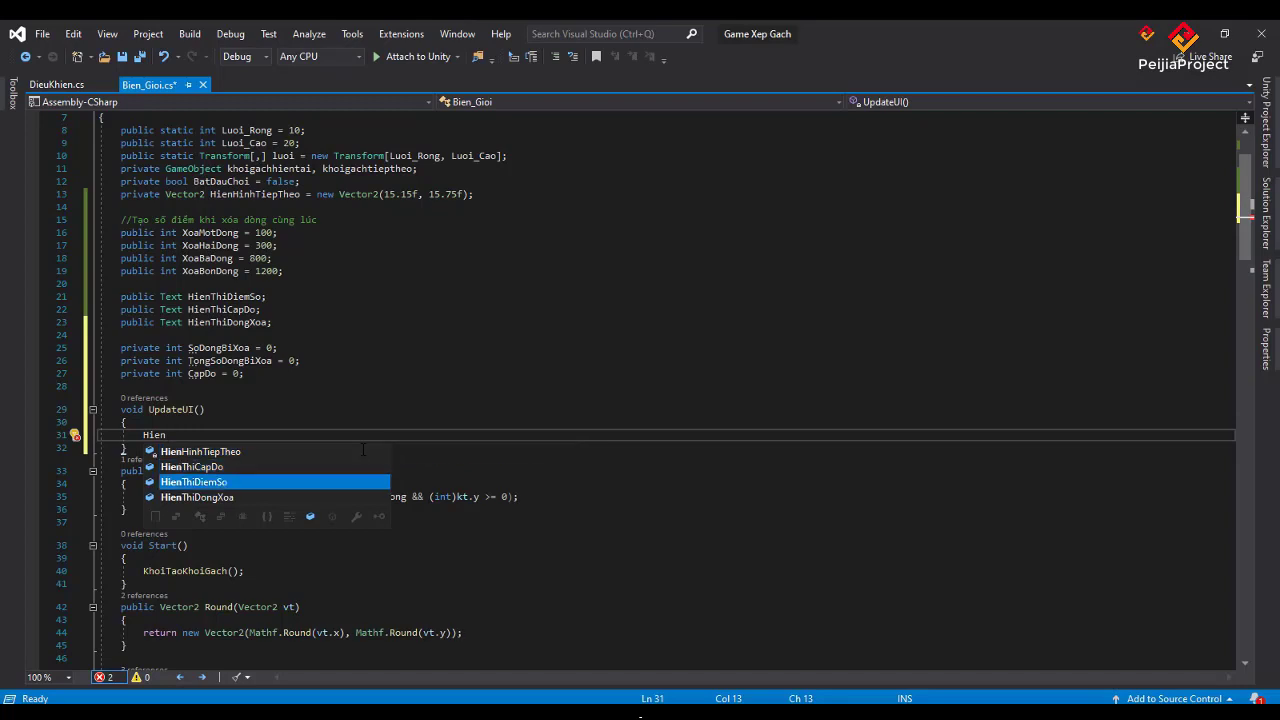
{"action": "key", "text": "Tab"}
{"action": "type", "text": ".te"}
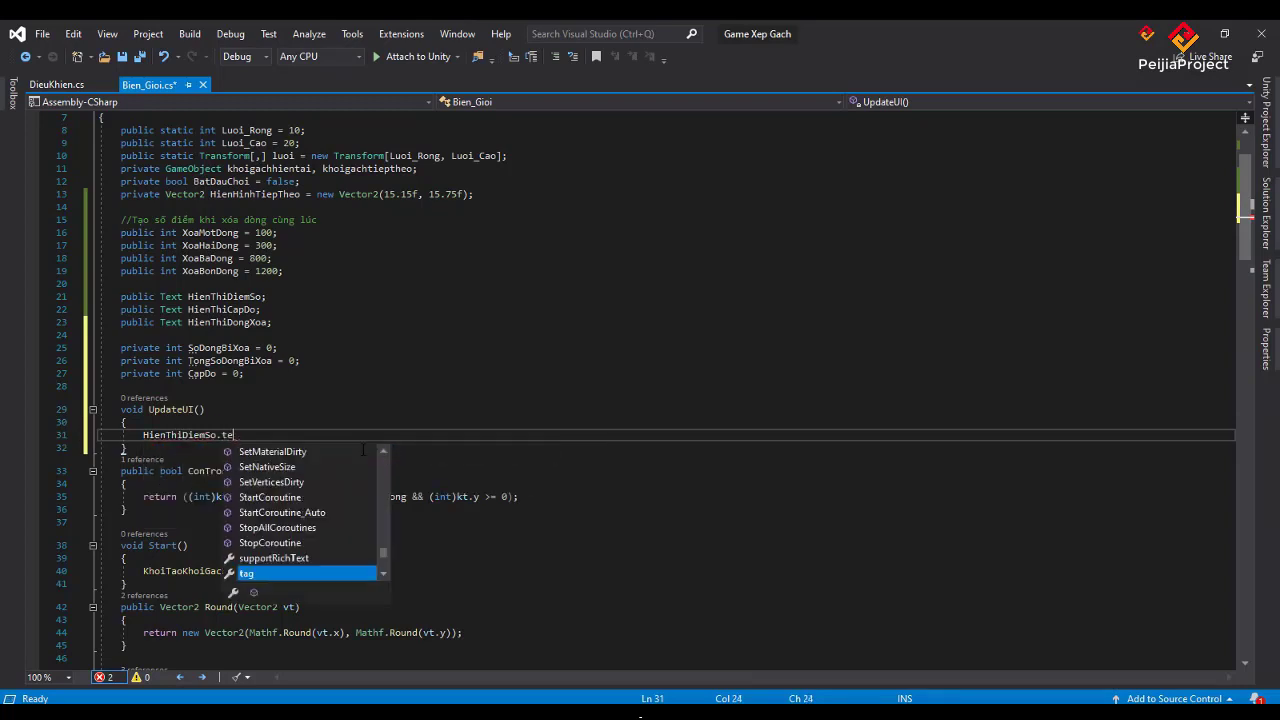
{"action": "type", "text": "x"}
{"action": "key", "text": "Tab"}
{"action": "type", "text": "="}
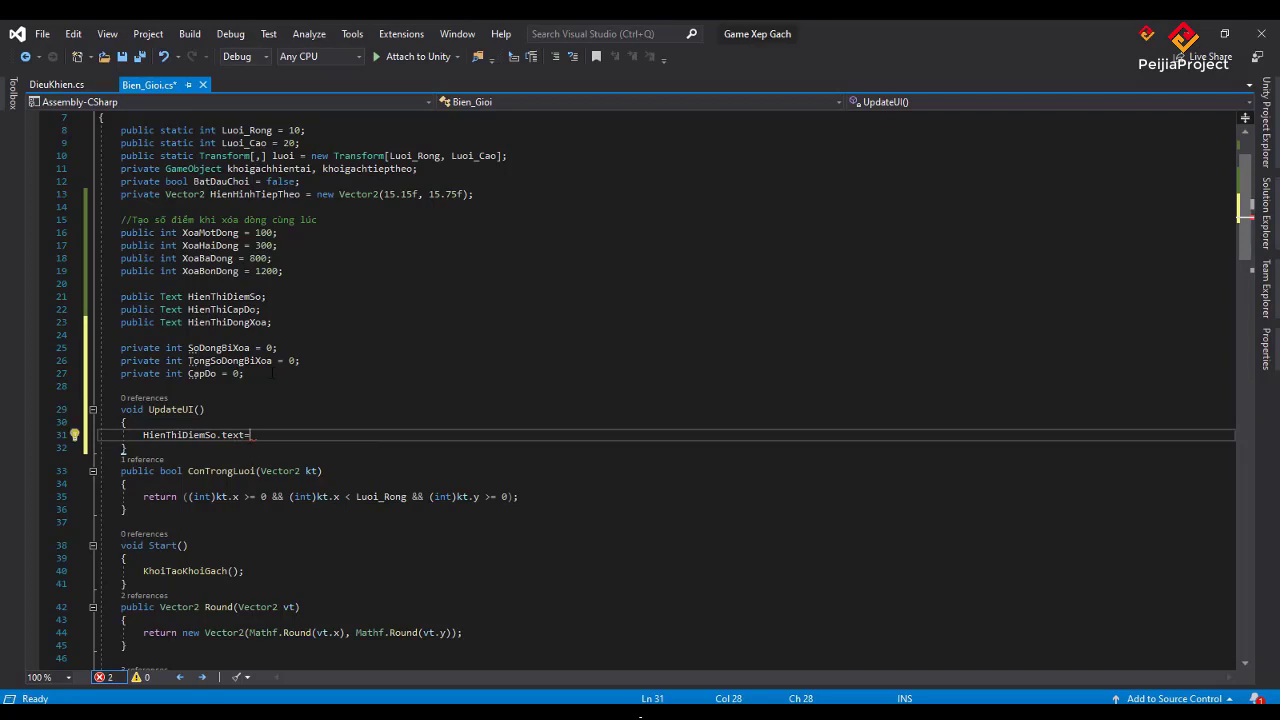
{"action": "left_click", "coordinate": [319, 378]}
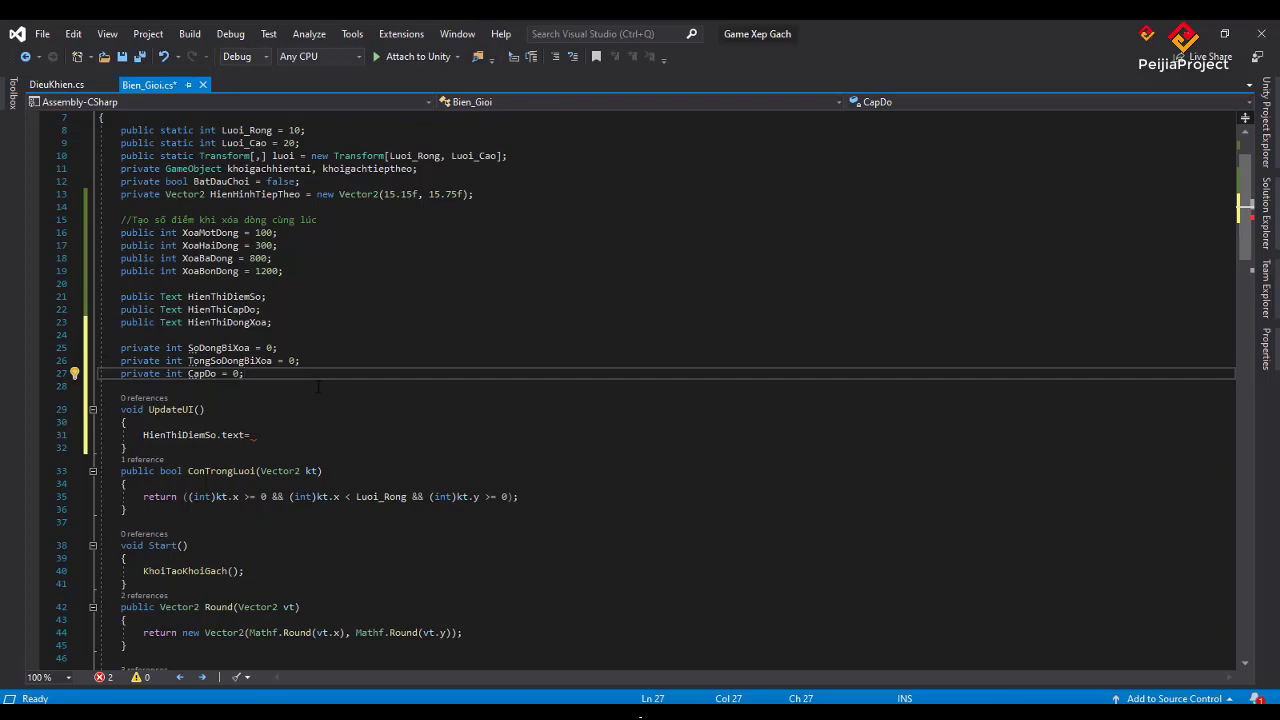
{"action": "key", "text": "Return"}
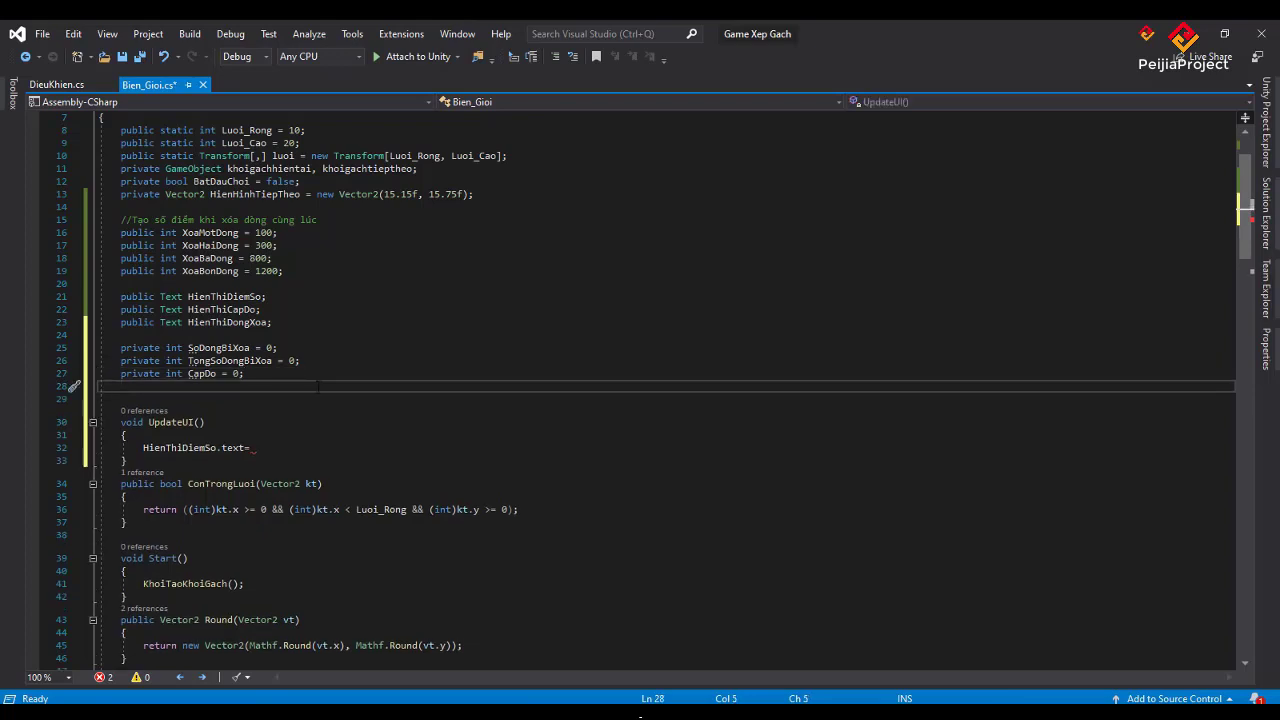
- Declare 'private int DiemSoNguoiChoi = 0;' below CapDo, then return to the UpdateUI assignment
{"action": "type", "text": "private "}
{"action": "type", "text": "int "}
{"action": "type", "text": "DiemS"}
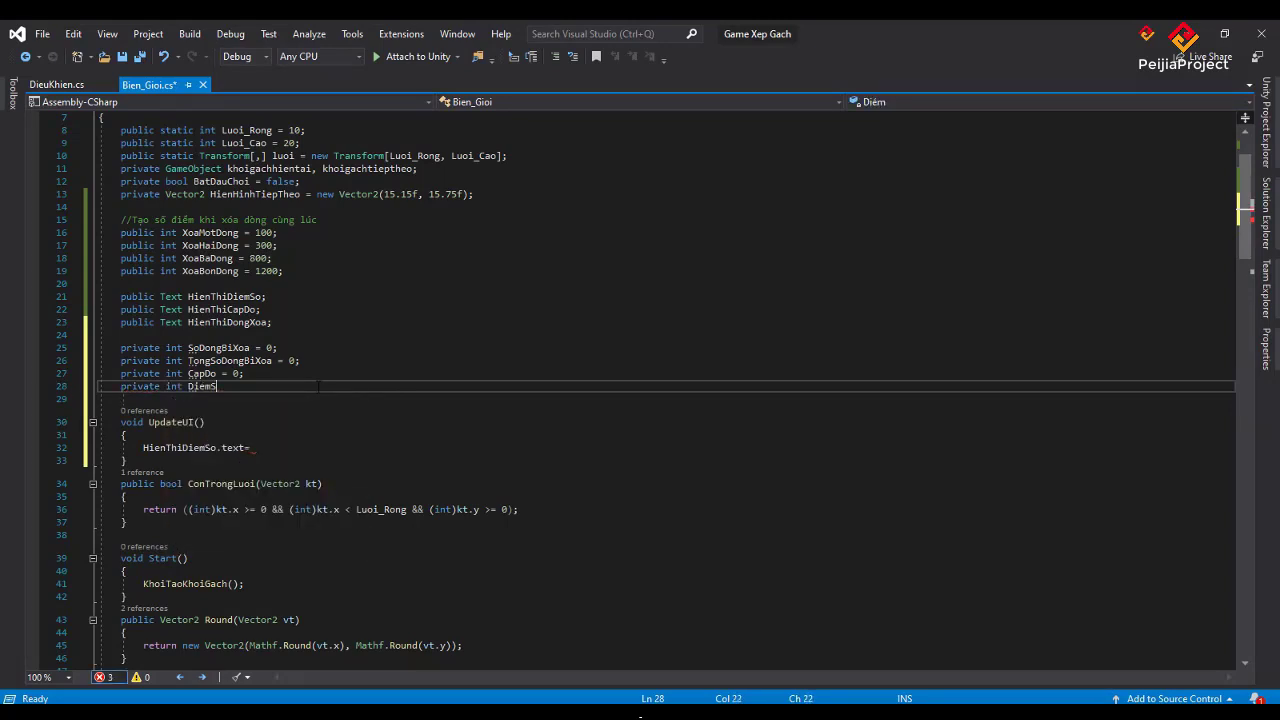
{"action": "type", "text": "o"}
{"action": "type", "text": "NguoiC"}
{"action": "type", "text": "hoi "}
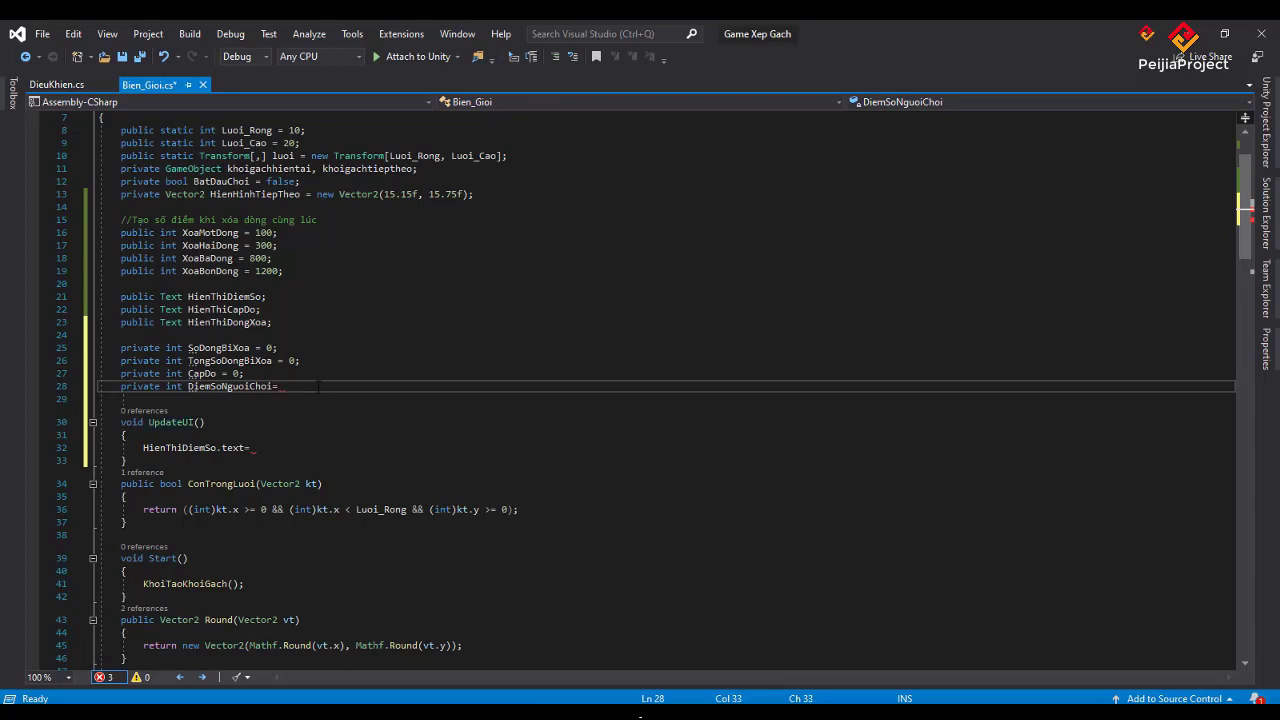
{"action": "type", "text": "= 0;"}
{"action": "key", "text": "Down"}
{"action": "key", "text": "Down"}
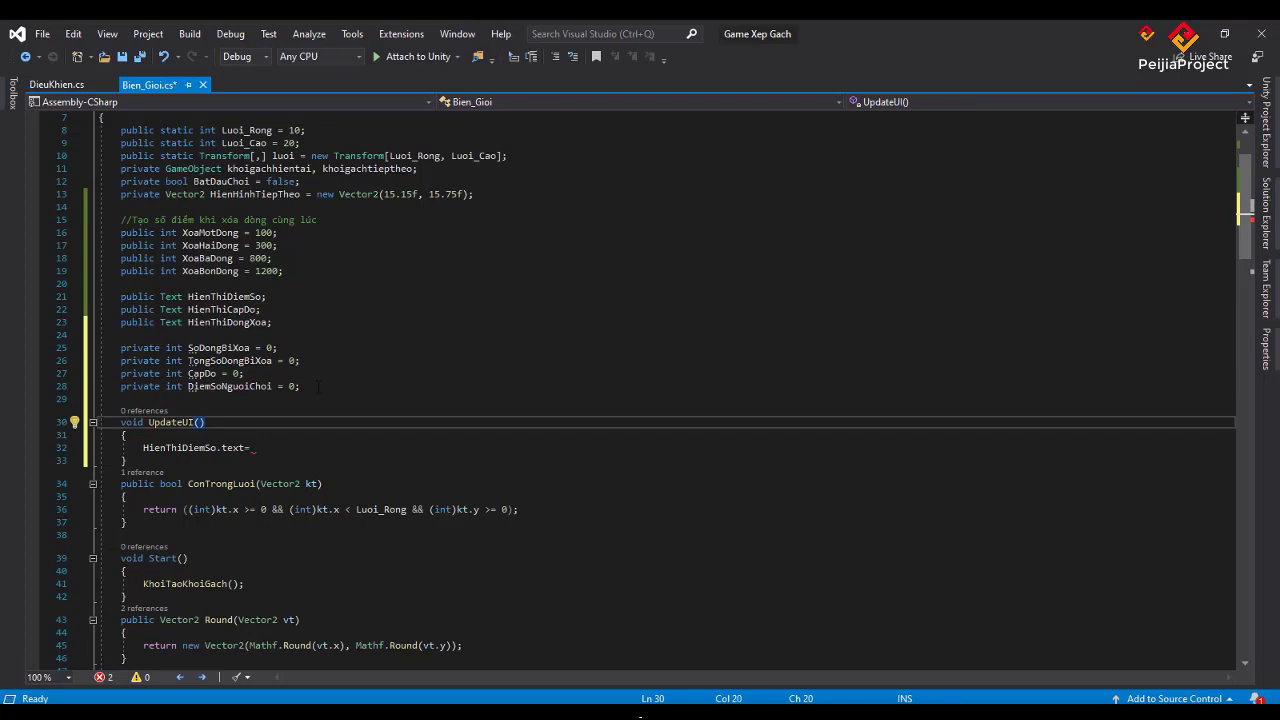
{"action": "key", "text": "Down"}
{"action": "key", "text": "Down"}
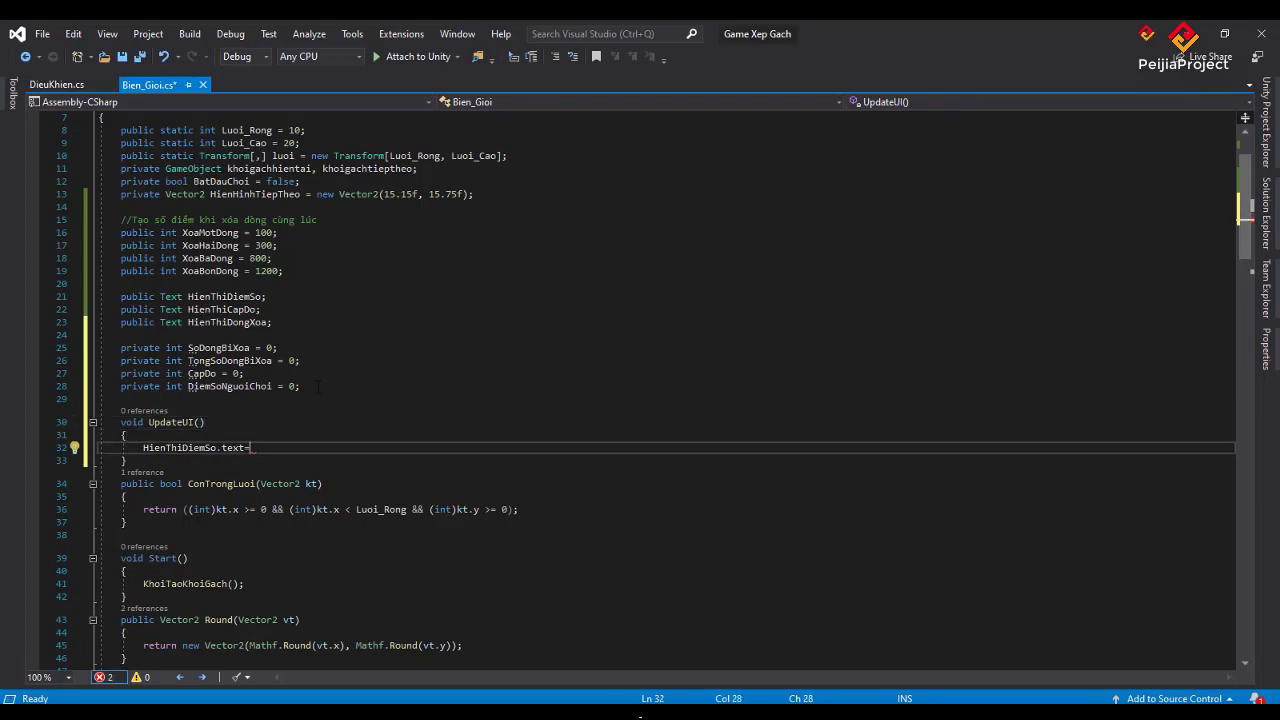
- Complete the assignment as 'HienThiDiemSo.text = DiemSoNguoiChoi.ToString();' and start a new line
{"action": "type", "text": "Diem"}
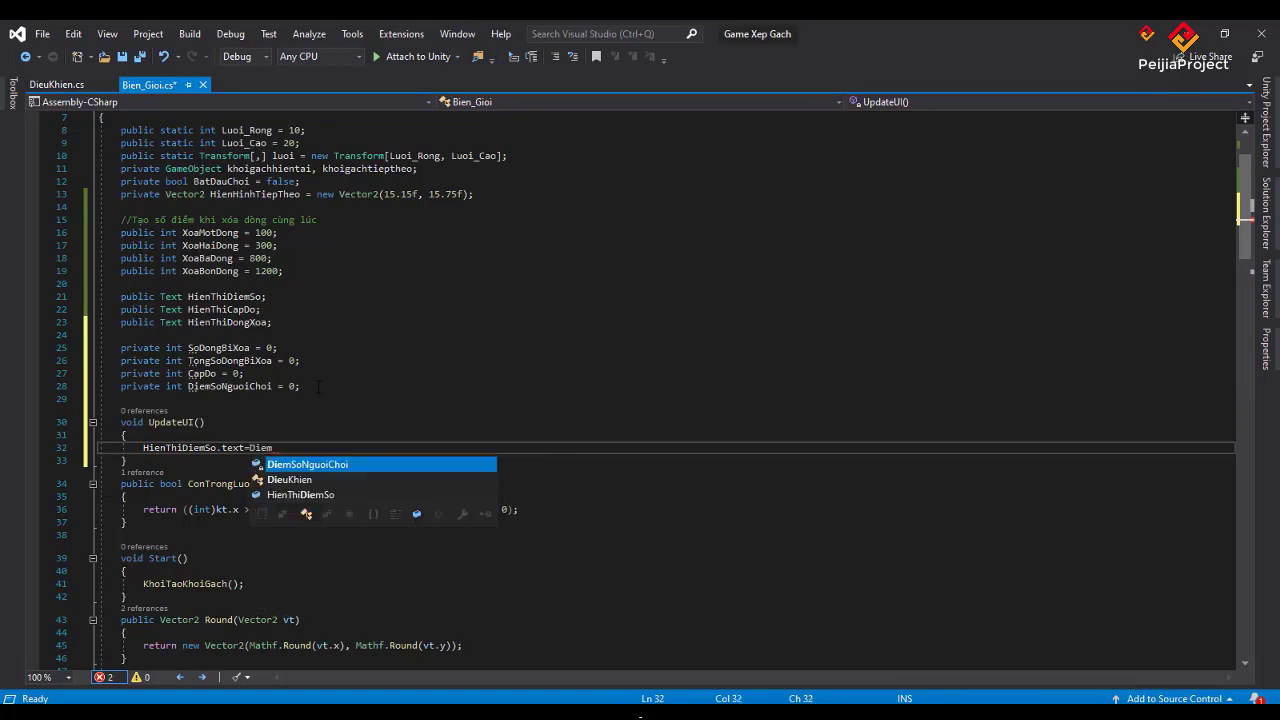
{"action": "type", "text": "So"}
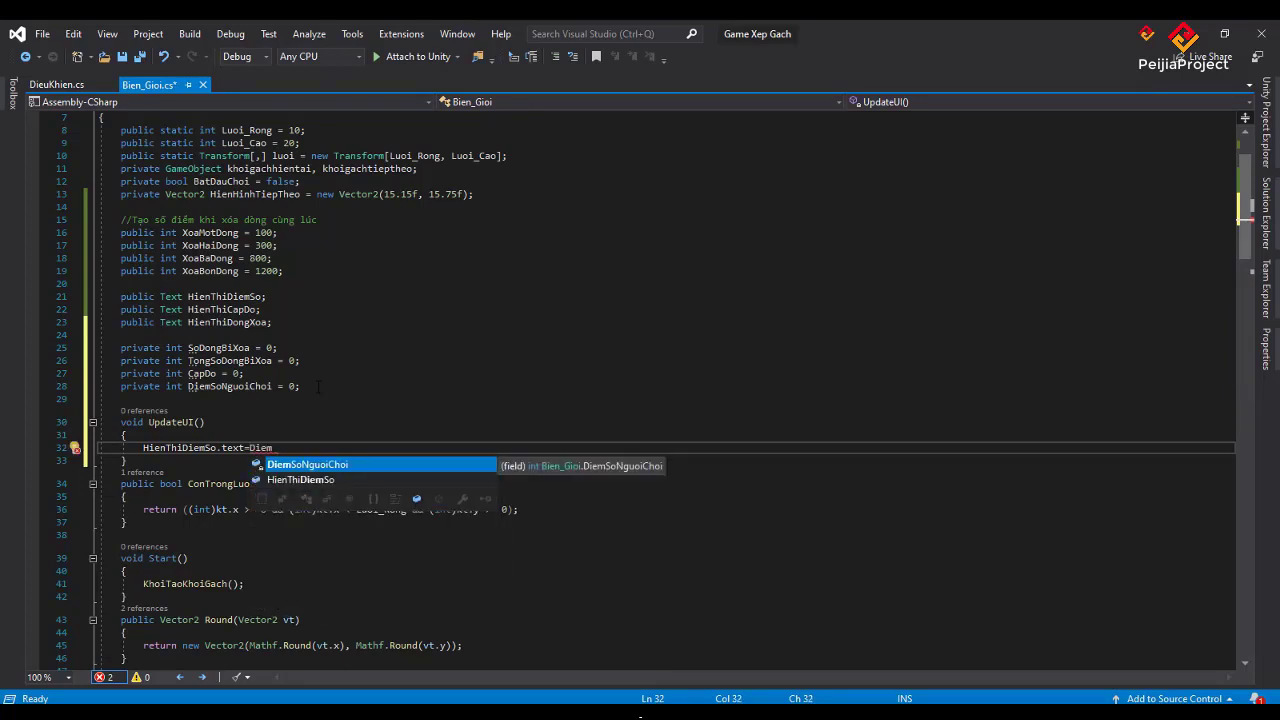
{"action": "type", "text": "."}
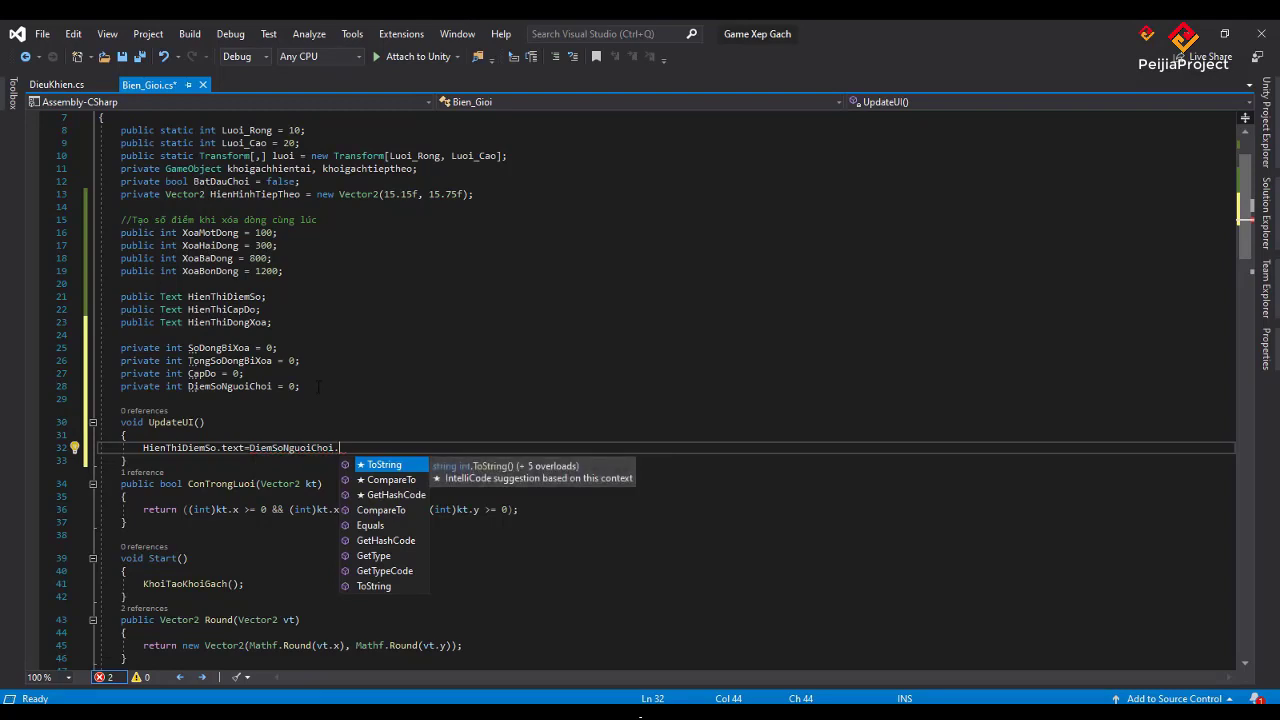
{"action": "key", "text": "Tab"}
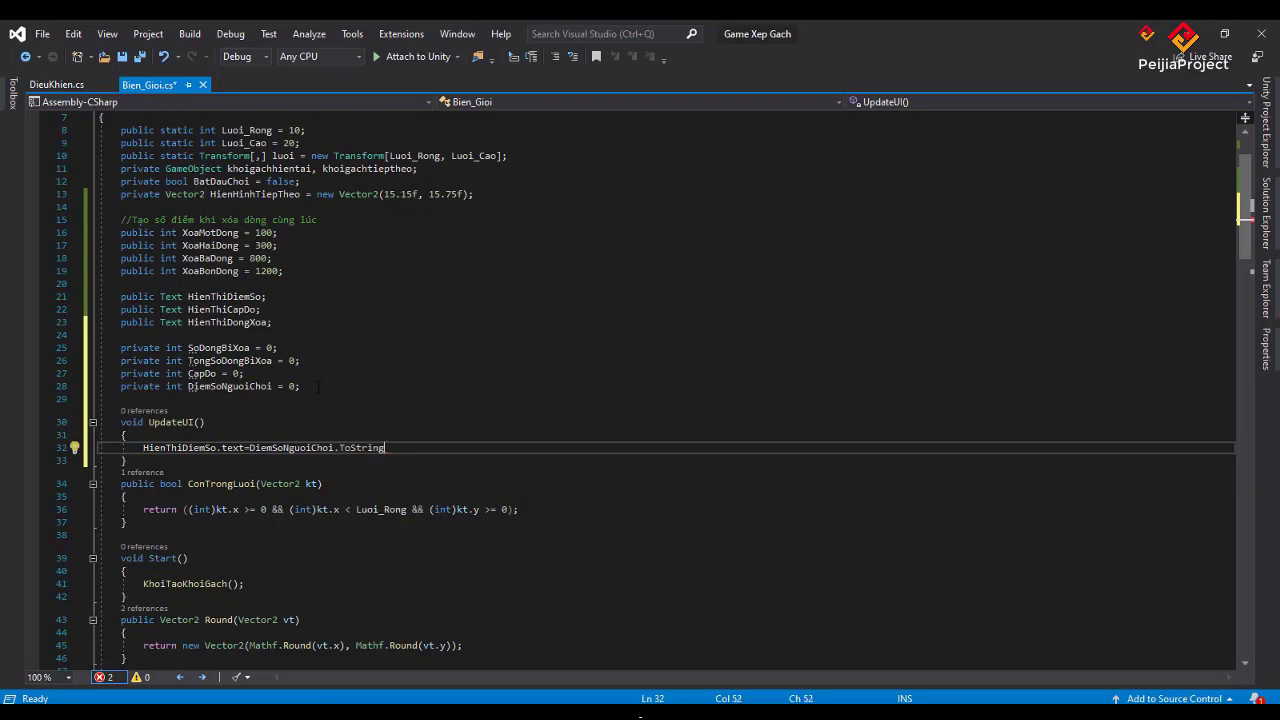
{"action": "type", "text": "();"}
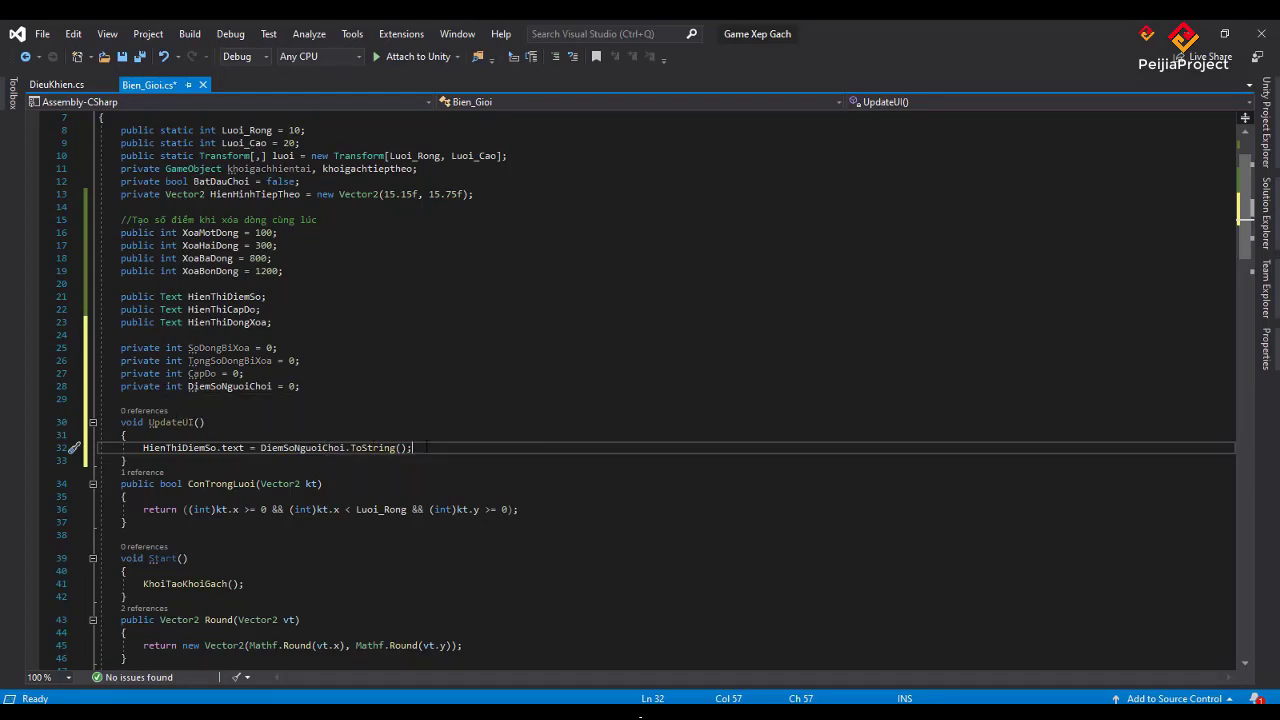
{"action": "key", "text": "Return"}
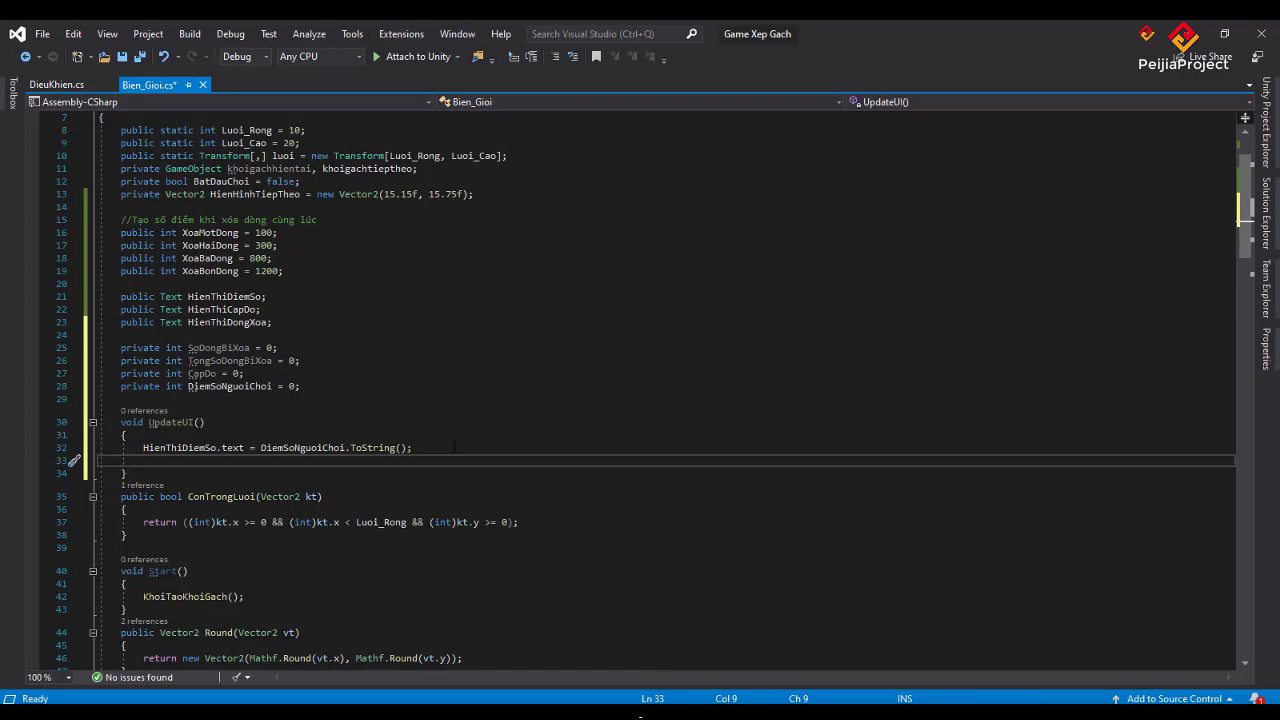
- Add 'HienThiCapDo.text = CapDo.ToString();' to UpdateUI
{"action": "type", "text": "Hien"}
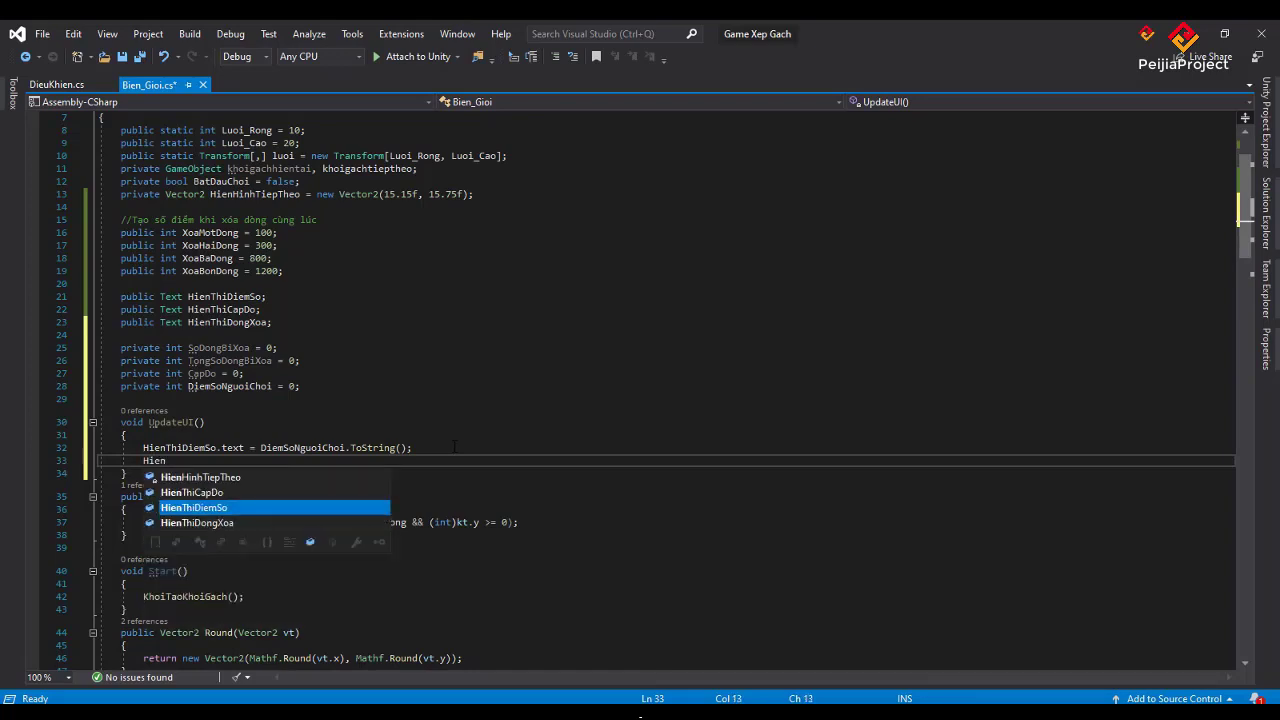
{"action": "type", "text": "ThiCap"}
{"action": "key", "text": "Tab"}
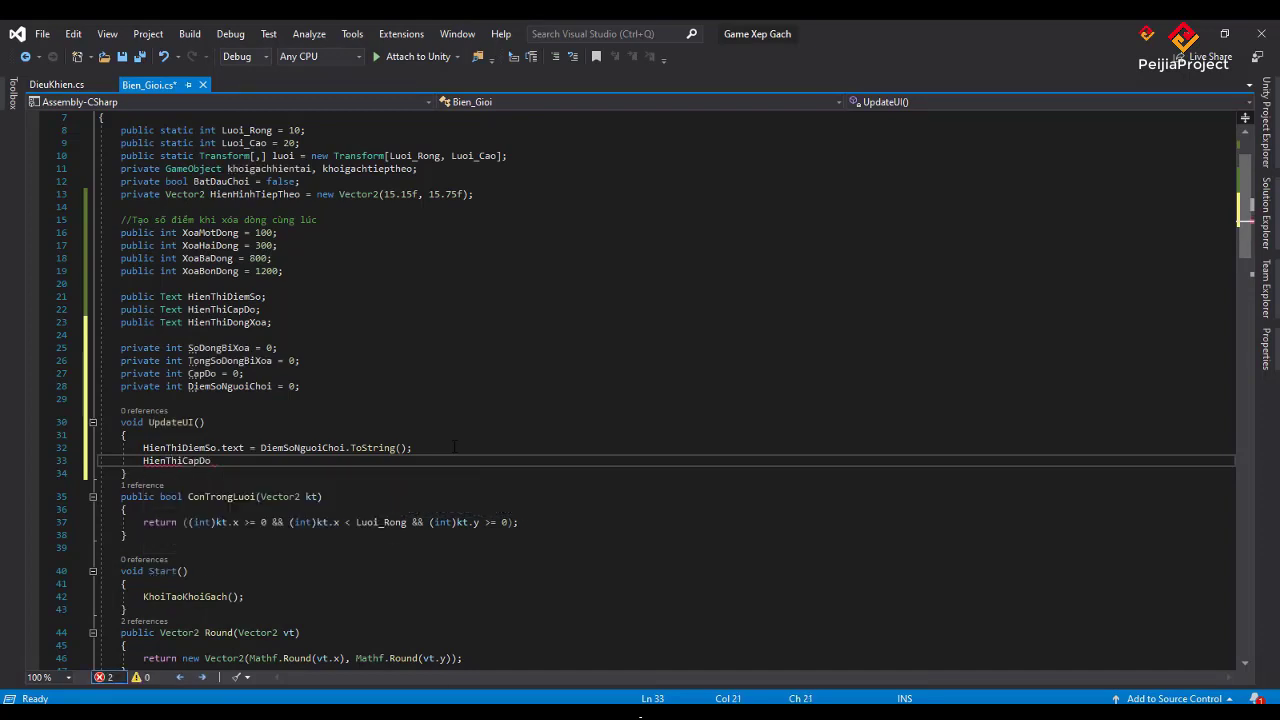
{"action": "type", "text": ".te"}
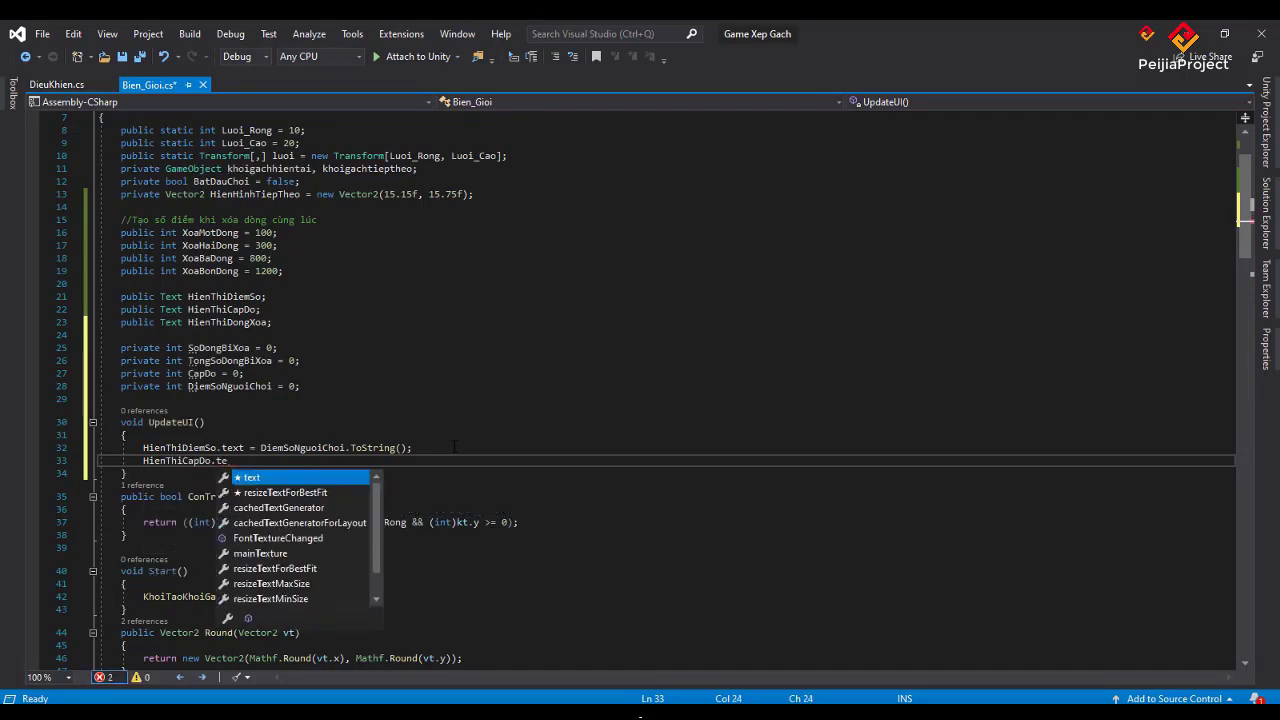
{"action": "type", "text": "xt="}
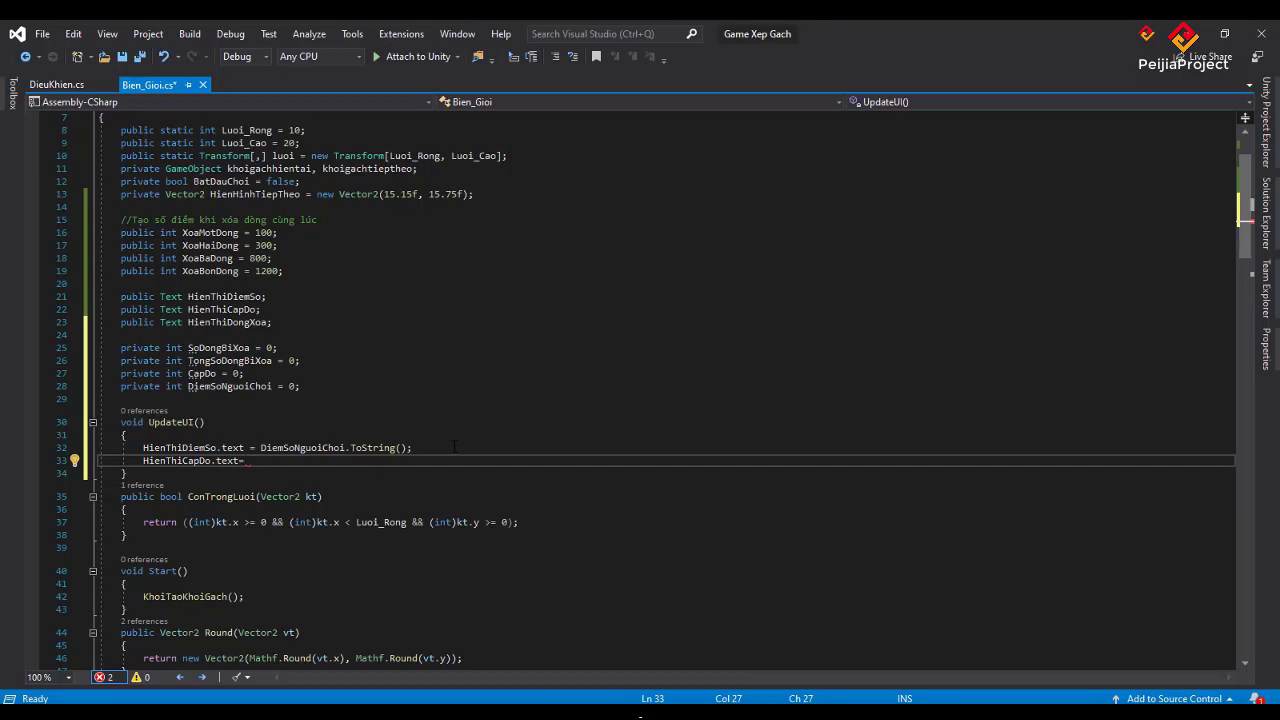
{"action": "type", "text": "Cap"}
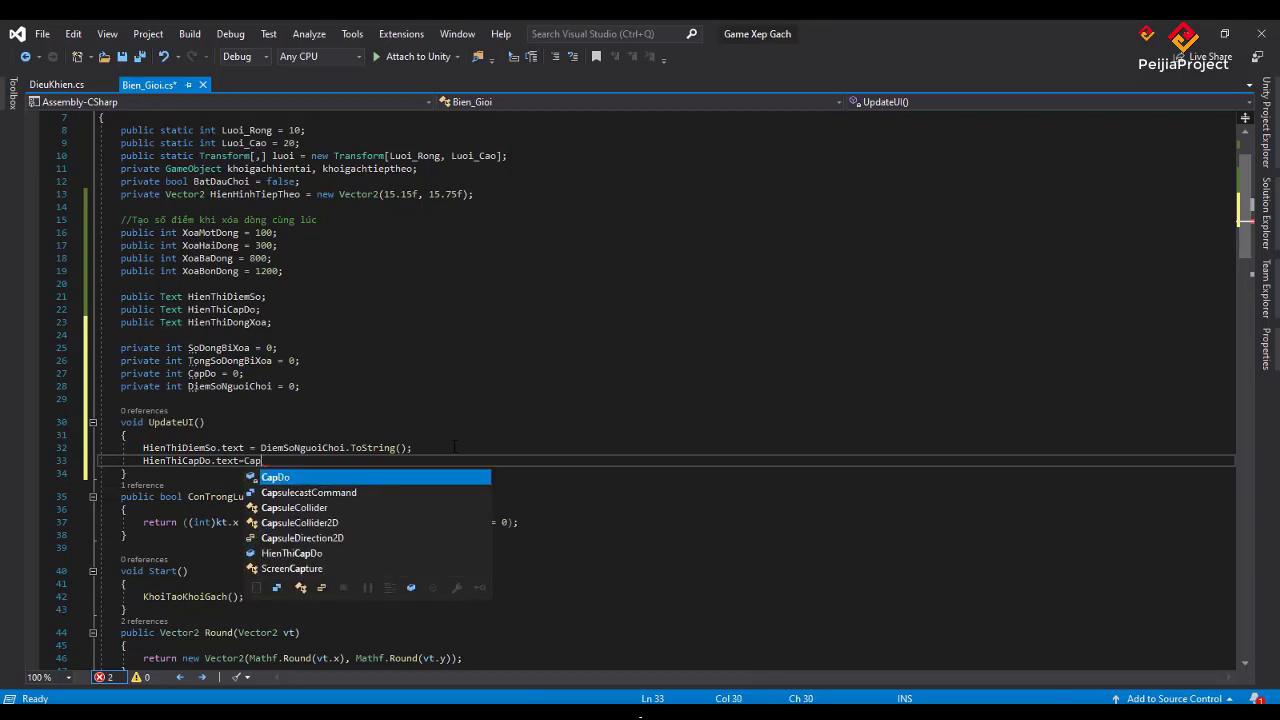
{"action": "key", "text": "Tab"}
{"action": "type", "text": ";"}
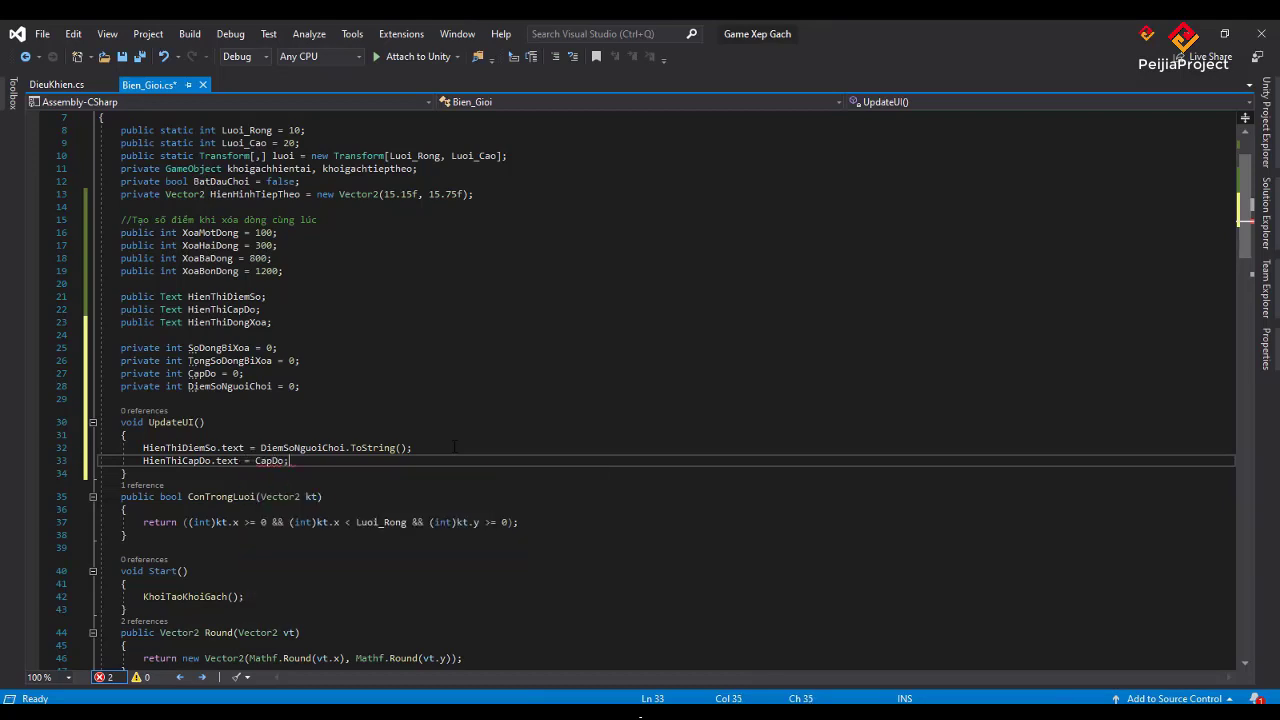
{"action": "key", "text": "Left"}
{"action": "type", "text": "."}
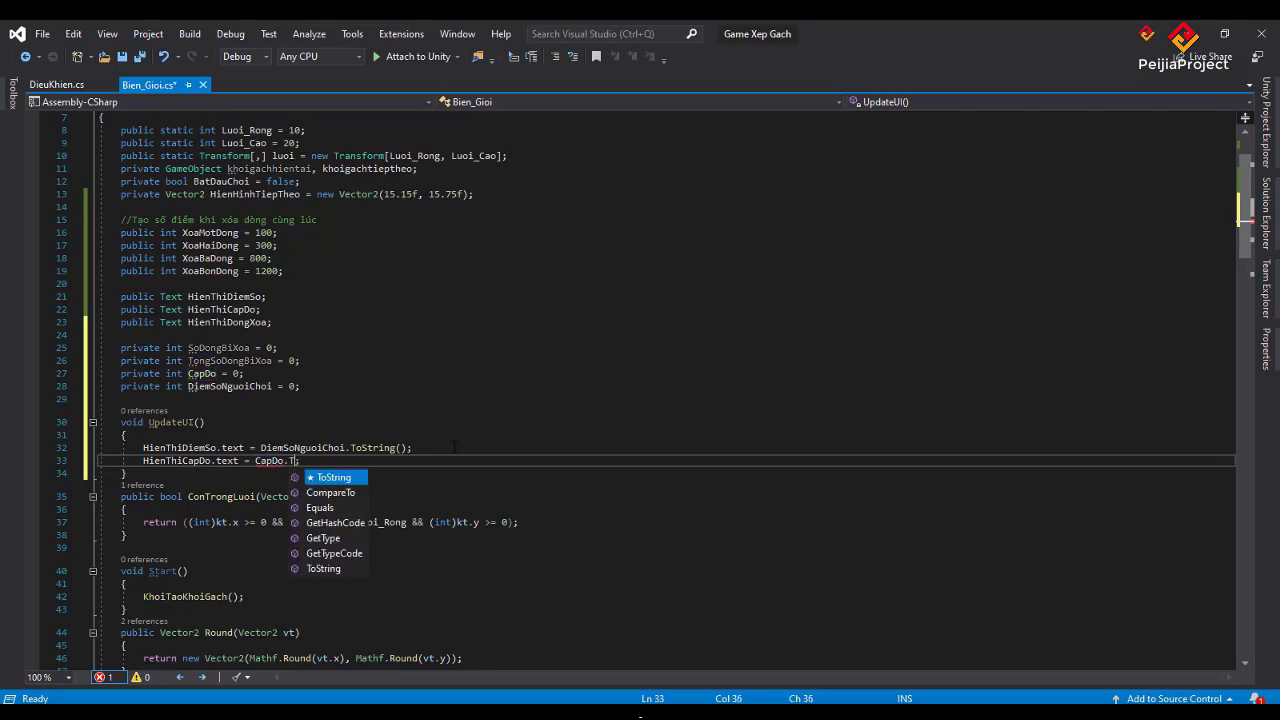
{"action": "type", "text": "To"}
{"action": "key", "text": "Tab"}
{"action": "type", "text": "()"}
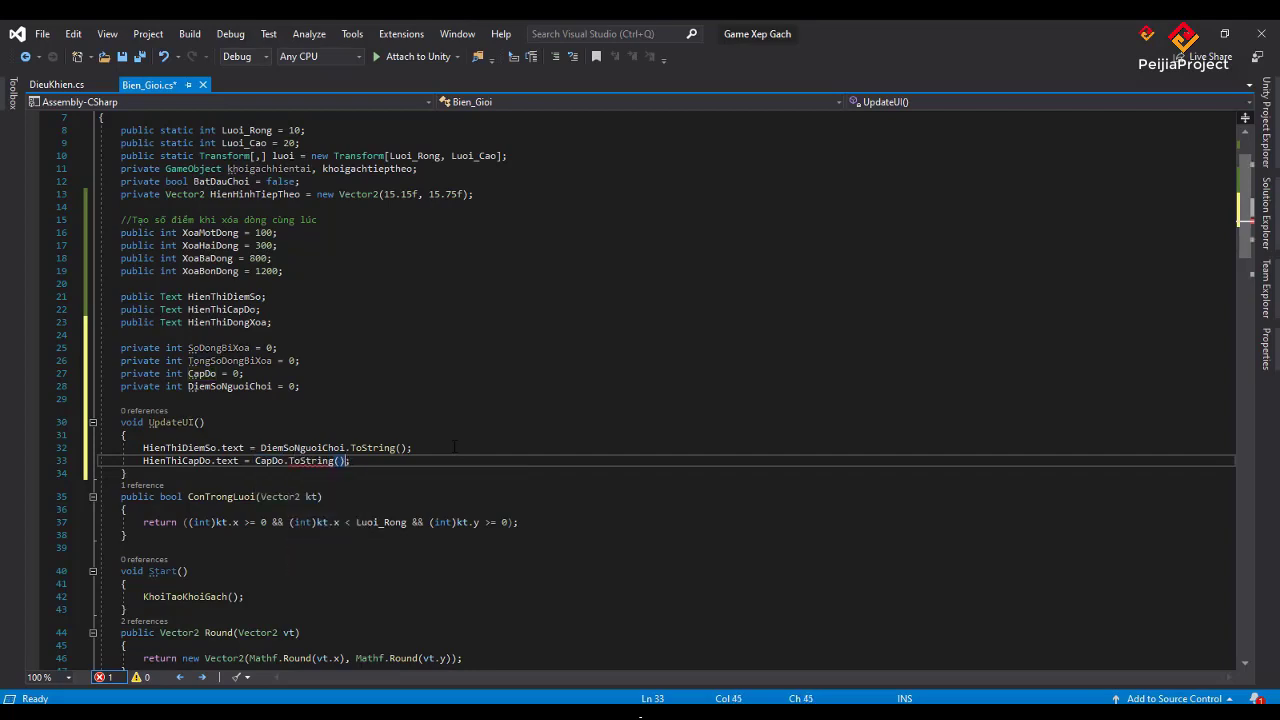
- Add 'HienThiDongXoa.text = TongSoDongBiXoa.ToString();' on the next line and save Bien_Gioi.cs
{"action": "key", "text": "End"}
{"action": "key", "text": "Return"}
{"action": "type", "text": "H"}
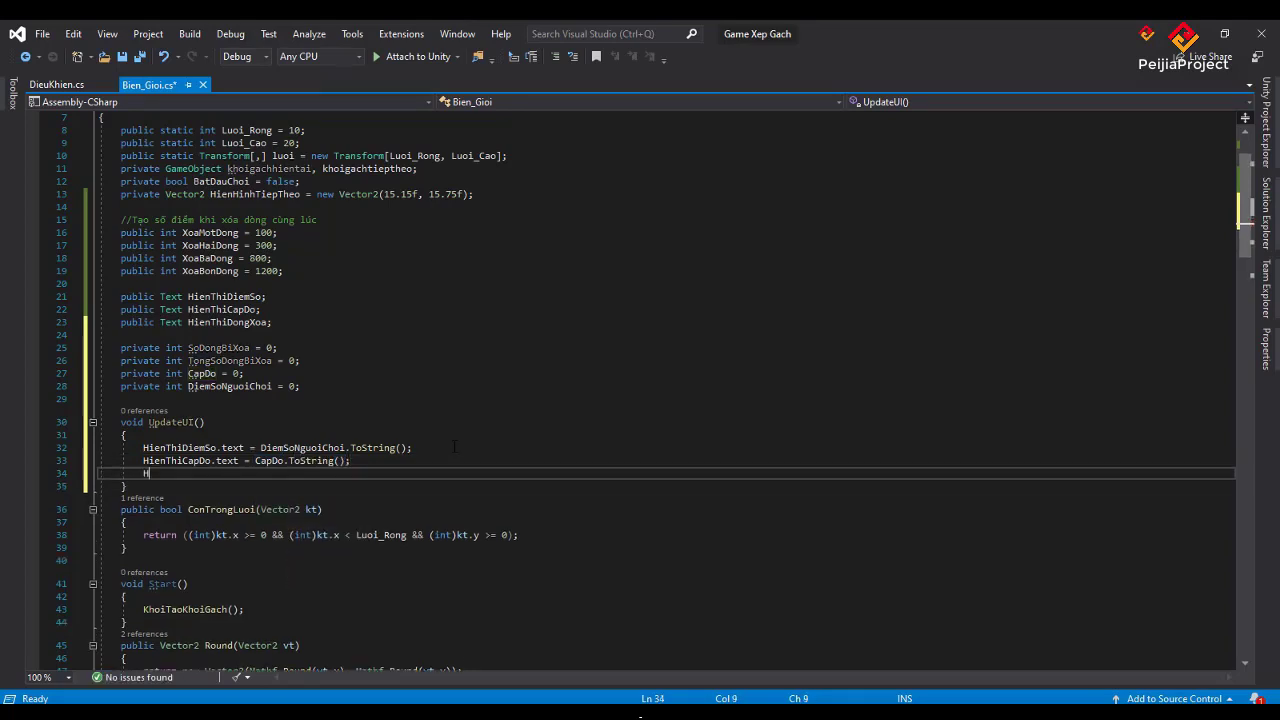
{"action": "type", "text": "ienThi"}
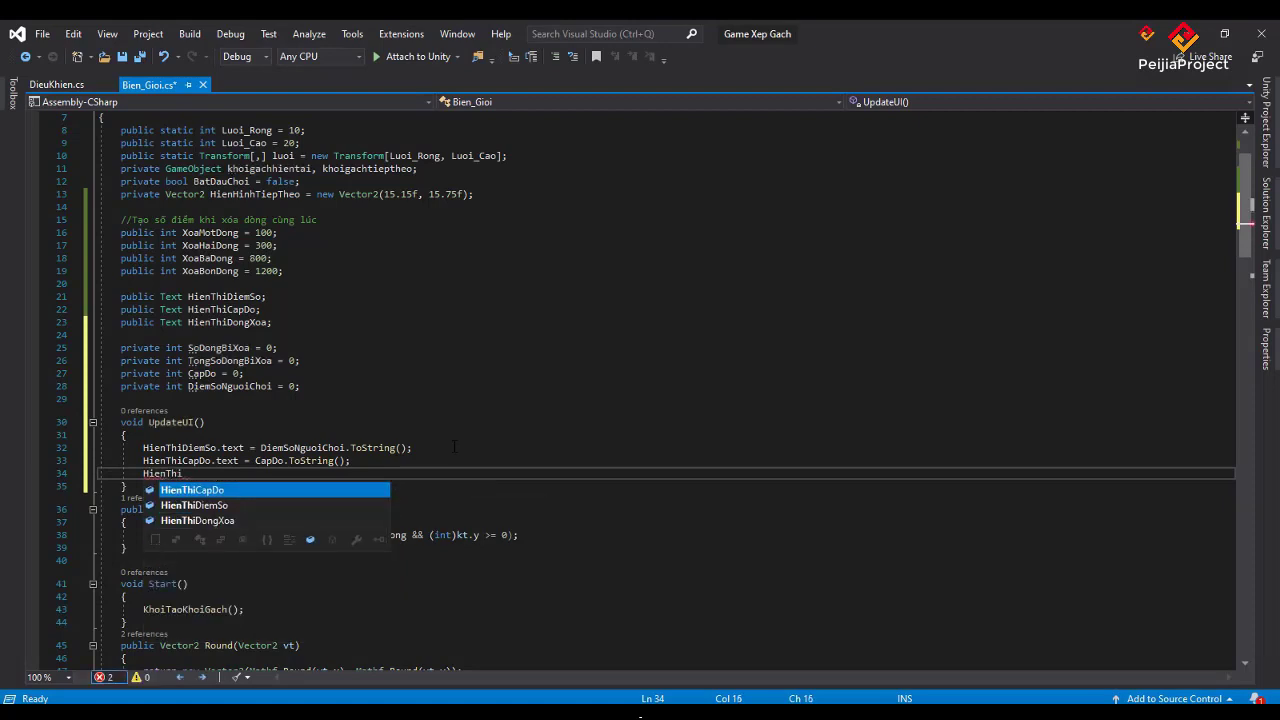
{"action": "type", "text": "D"}
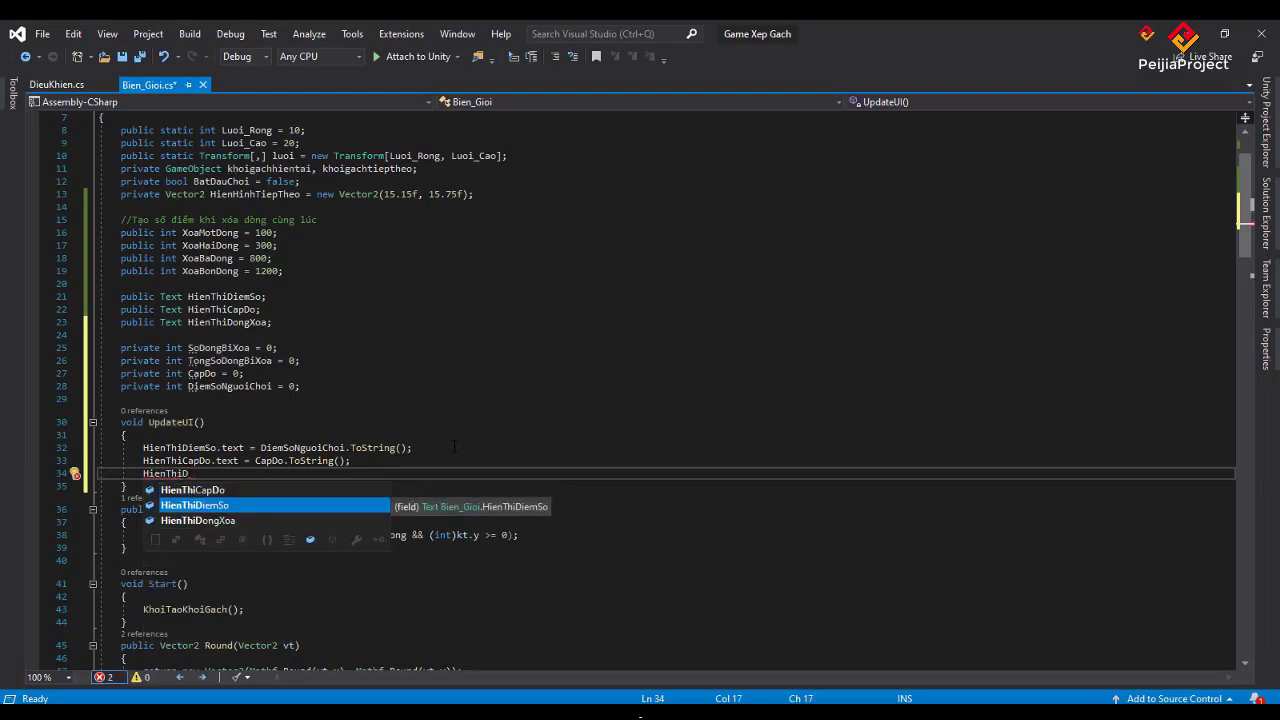
{"action": "key", "text": "Down"}
{"action": "key", "text": "Tab"}
{"action": "type", "text": "."}
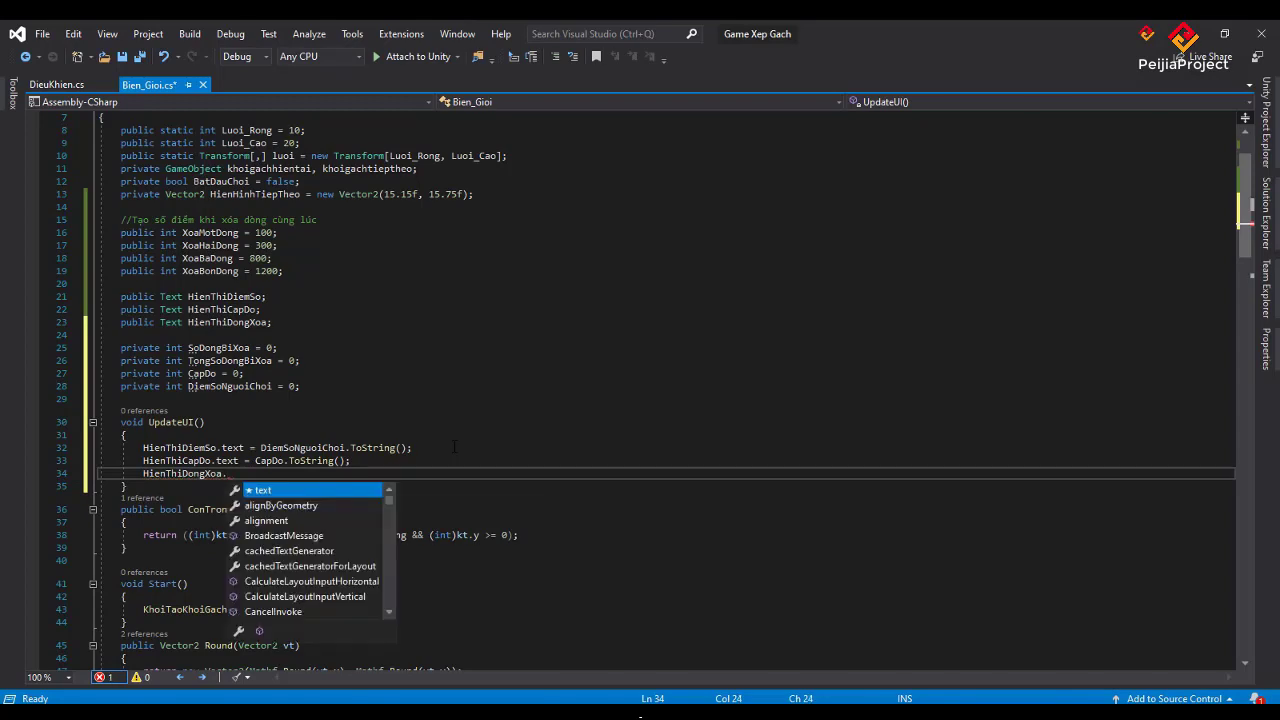
{"action": "type", "text": "te"}
{"action": "key", "text": "Tab"}
{"action": "type", "text": "="}
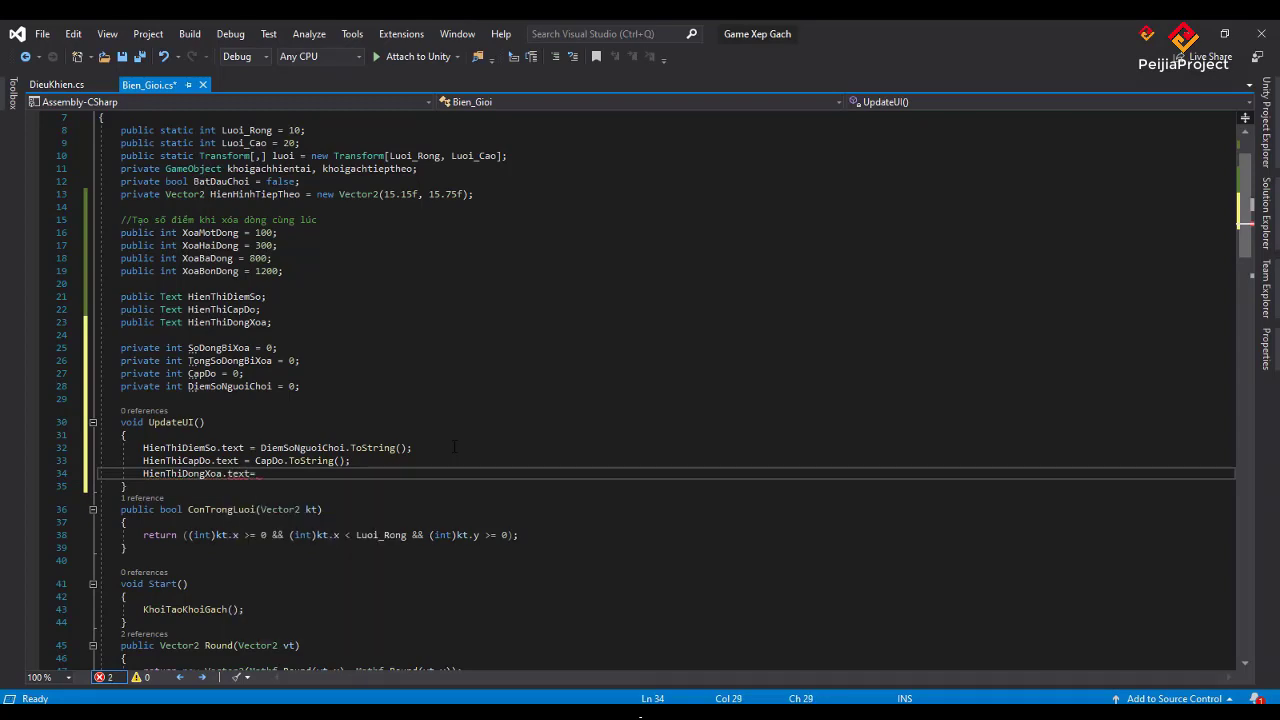
{"action": "type", "text": "To"}
{"action": "type", "text": "ng"}
{"action": "key", "text": "BackSpace"}
{"action": "type", "text": "."}
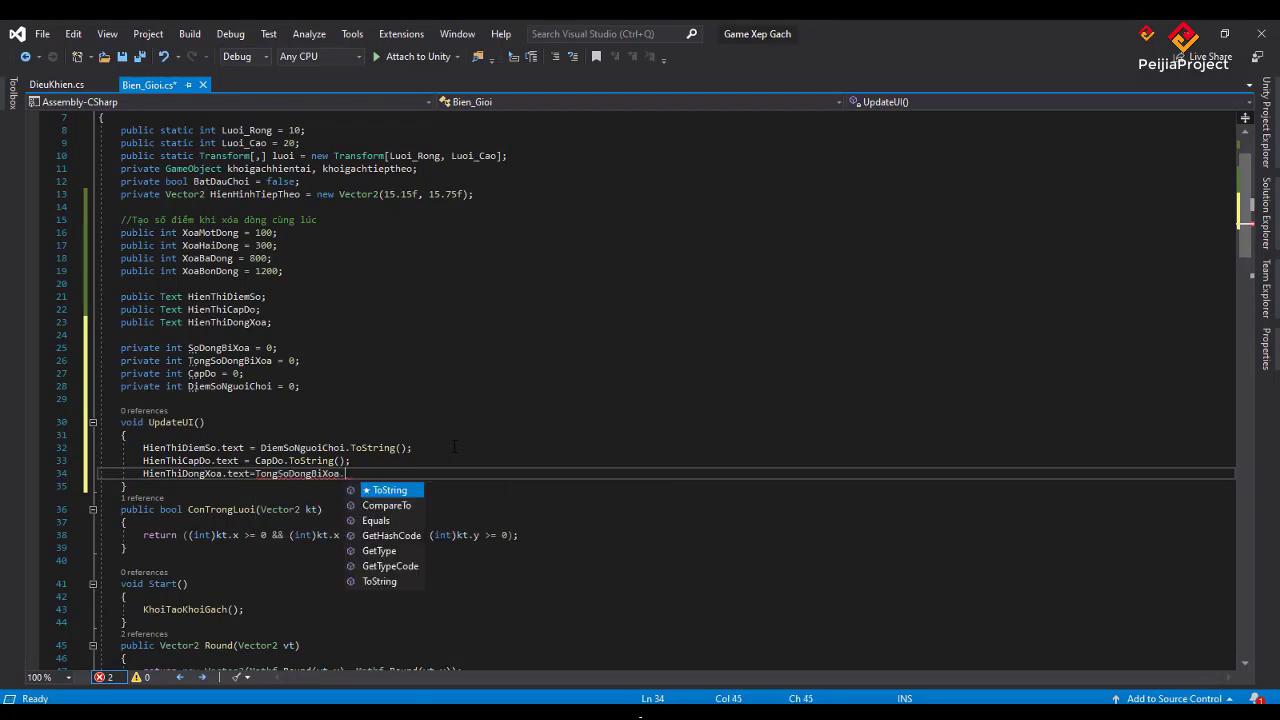
{"action": "type", "text": "ToString("}
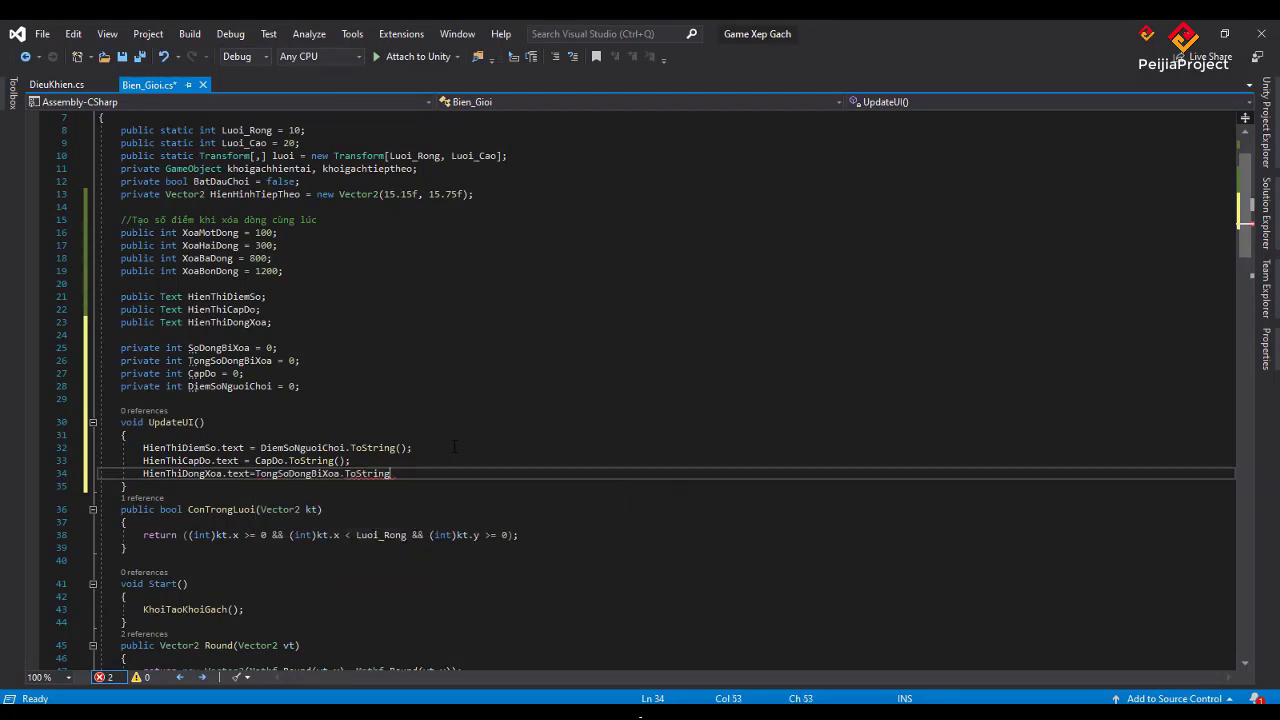
{"action": "type", "text": ");"}
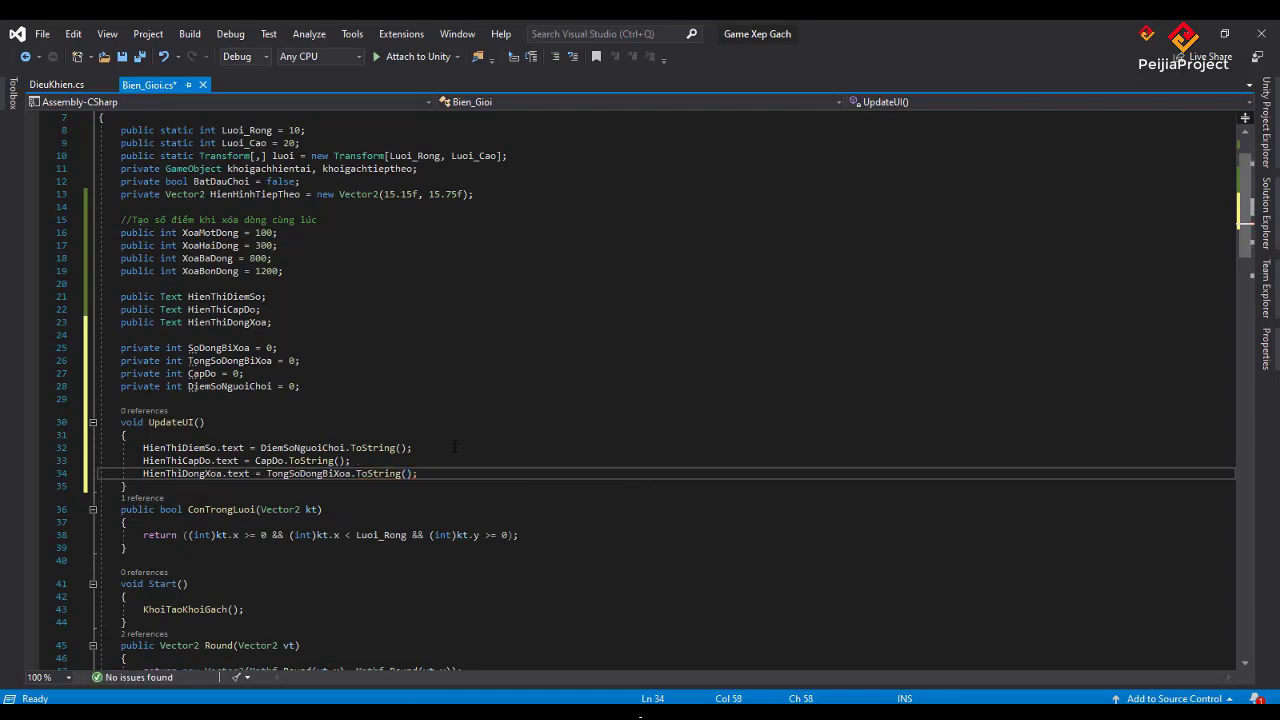
{"action": "key", "text": "ctrl+s"}
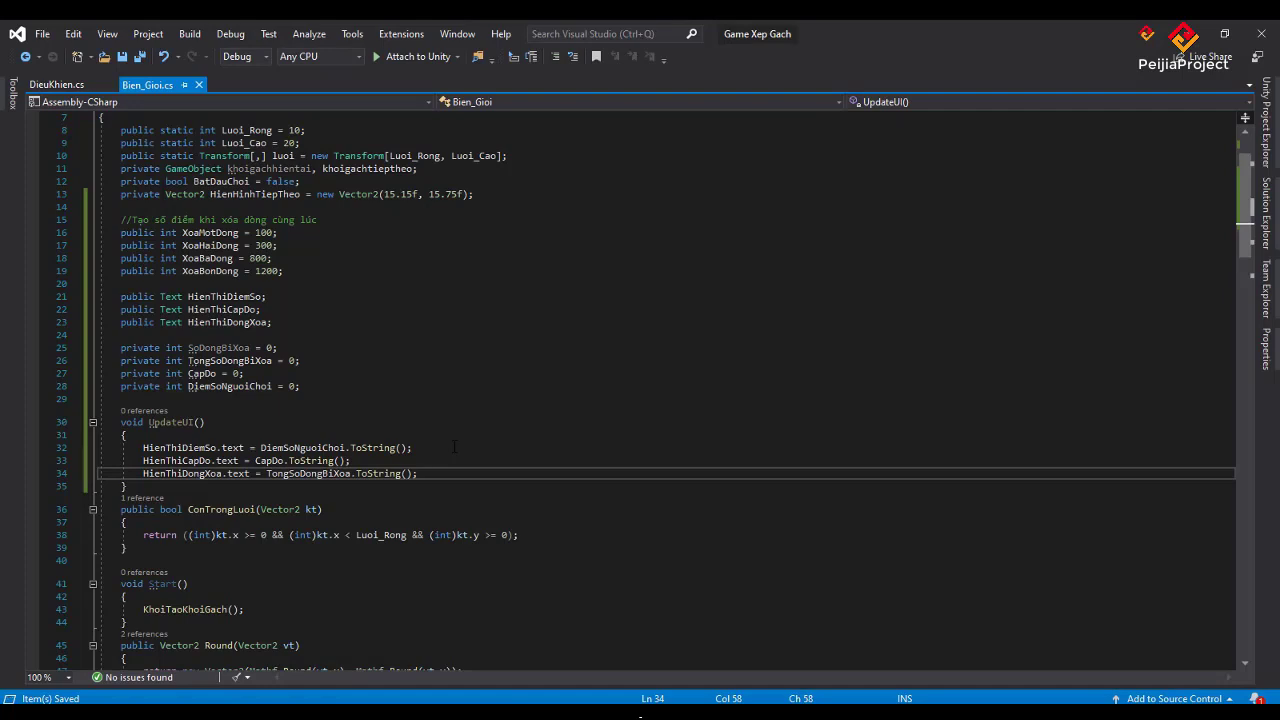
{"action": "scroll", "coordinate": [330, 462], "scroll_direction": "down", "scroll_amount": 1}
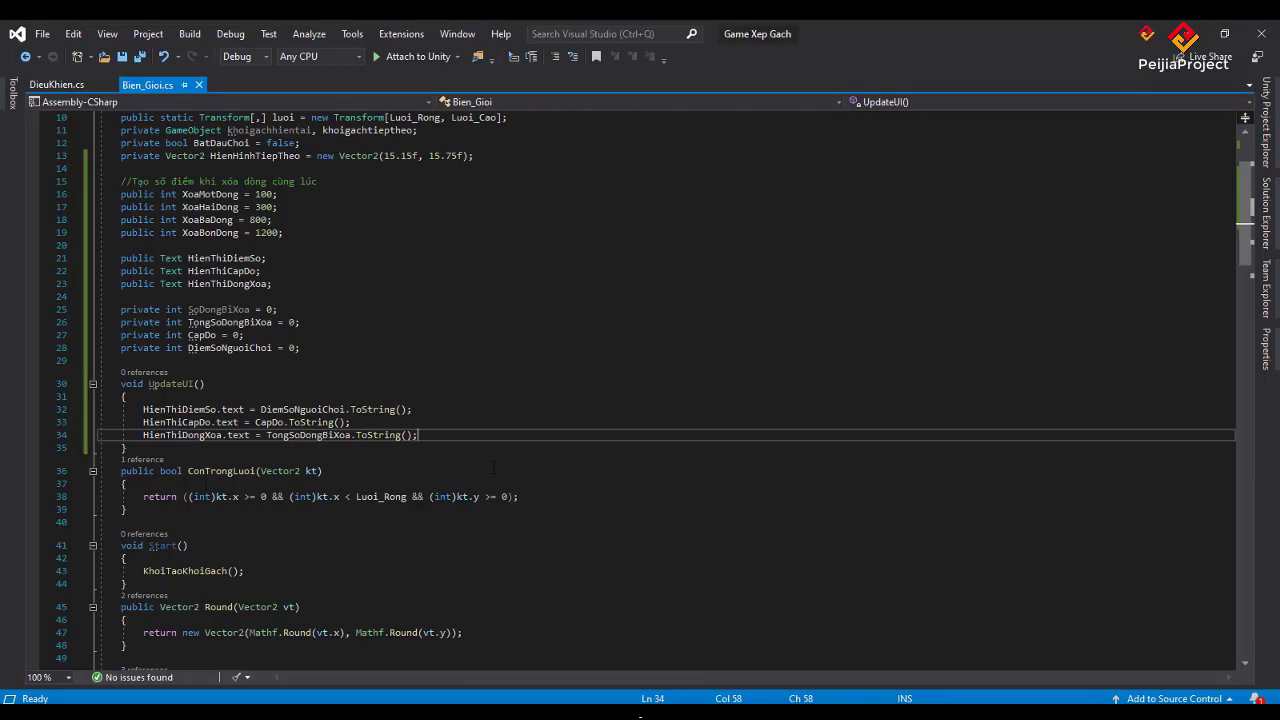
{"action": "scroll", "coordinate": [497, 472], "scroll_direction": "down", "scroll_amount": 2}
{"action": "scroll", "coordinate": [498, 479], "scroll_direction": "down", "scroll_amount": 2}
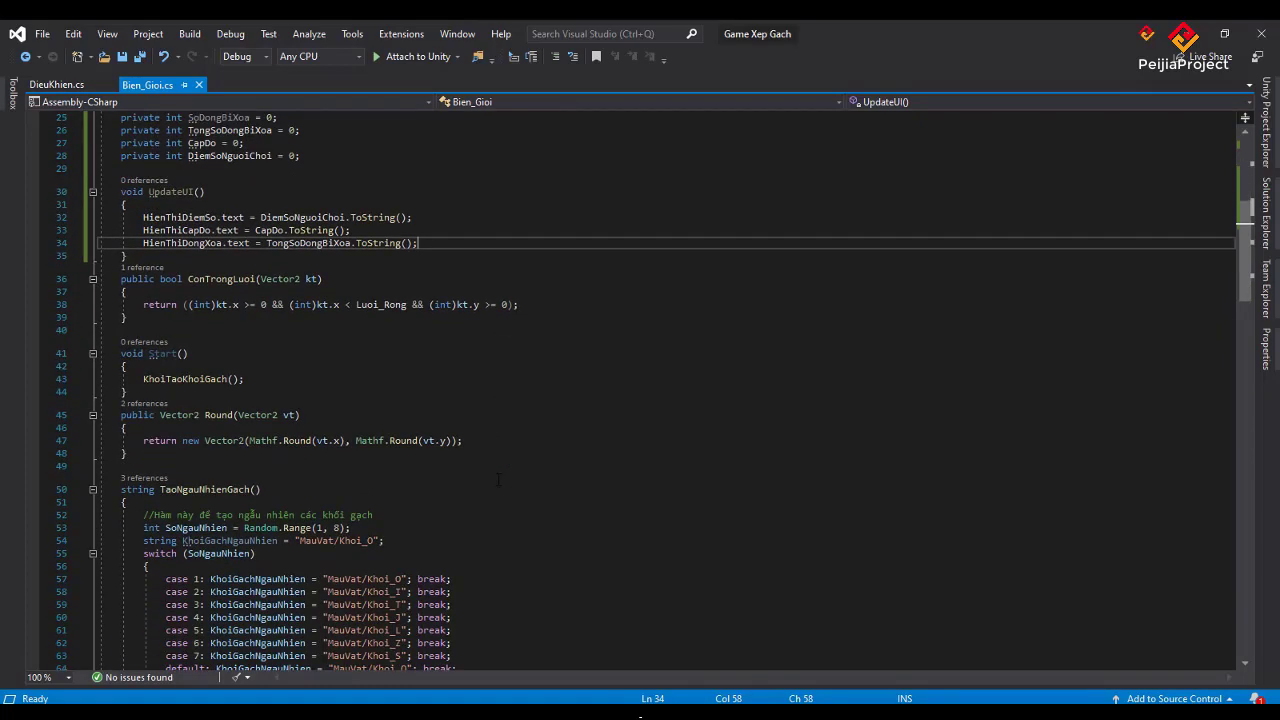
{"action": "scroll", "coordinate": [498, 479], "scroll_direction": "down", "scroll_amount": 1}
{"action": "scroll", "coordinate": [498, 479], "scroll_direction": "down", "scroll_amount": 2}
{"action": "scroll", "coordinate": [498, 479], "scroll_direction": "down", "scroll_amount": 2}
{"action": "scroll", "coordinate": [498, 479], "scroll_direction": "down", "scroll_amount": 2}
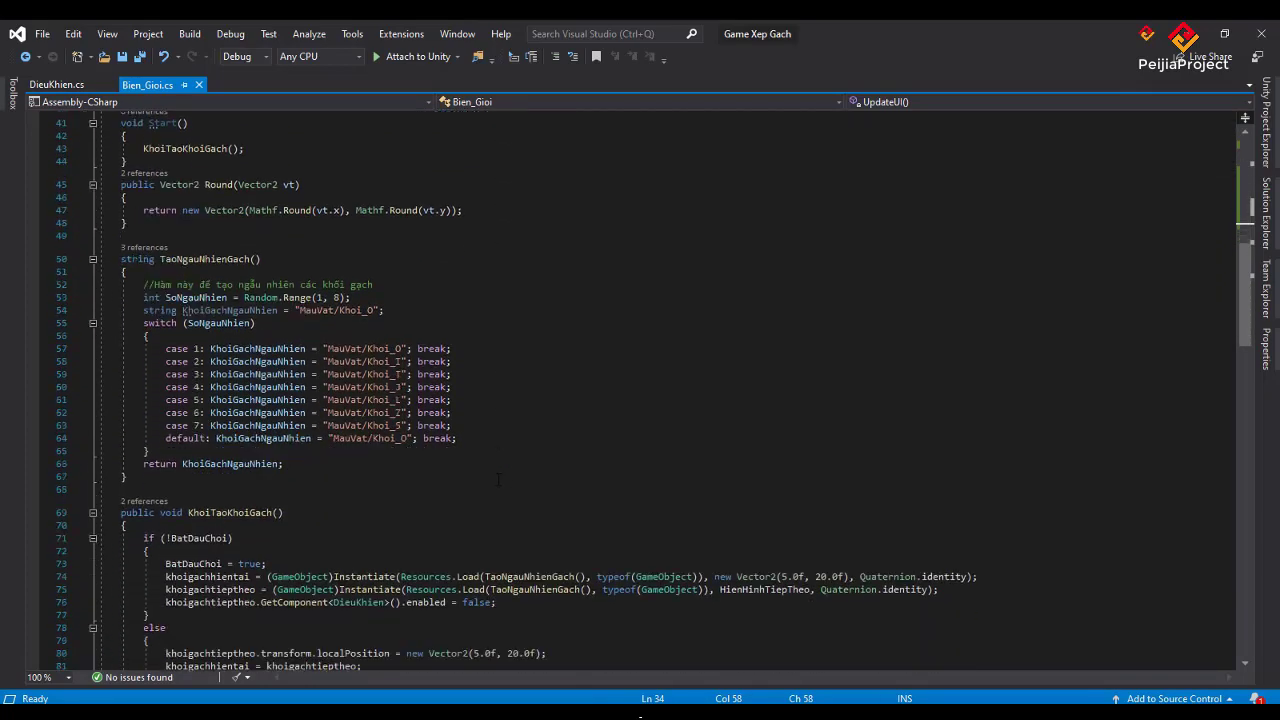
{"action": "scroll", "coordinate": [498, 479], "scroll_direction": "down", "scroll_amount": 1}
{"action": "scroll", "coordinate": [498, 479], "scroll_direction": "down", "scroll_amount": 1}
{"action": "scroll", "coordinate": [498, 479], "scroll_direction": "down", "scroll_amount": 1}
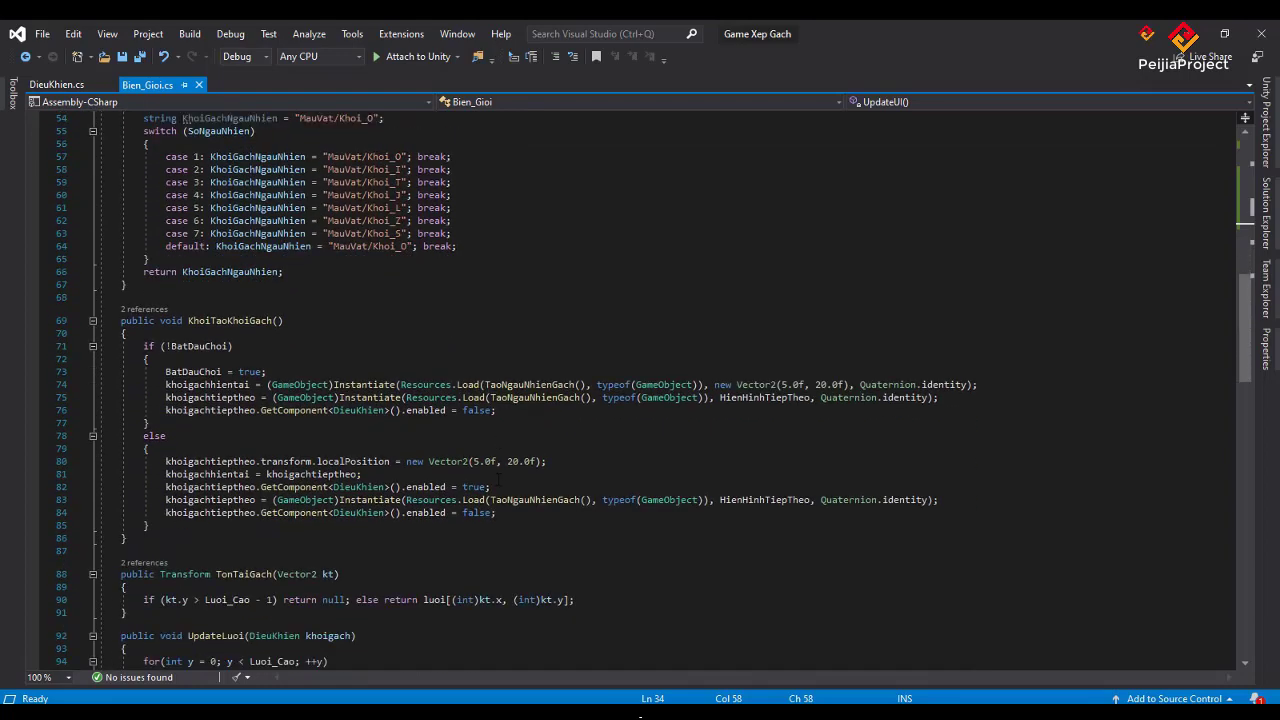
{"action": "scroll", "coordinate": [498, 479], "scroll_direction": "down", "scroll_amount": 1}
{"action": "scroll", "coordinate": [498, 479], "scroll_direction": "down", "scroll_amount": 1}
{"action": "scroll", "coordinate": [498, 479], "scroll_direction": "down", "scroll_amount": 3}
{"action": "scroll", "coordinate": [498, 479], "scroll_direction": "down", "scroll_amount": 2}
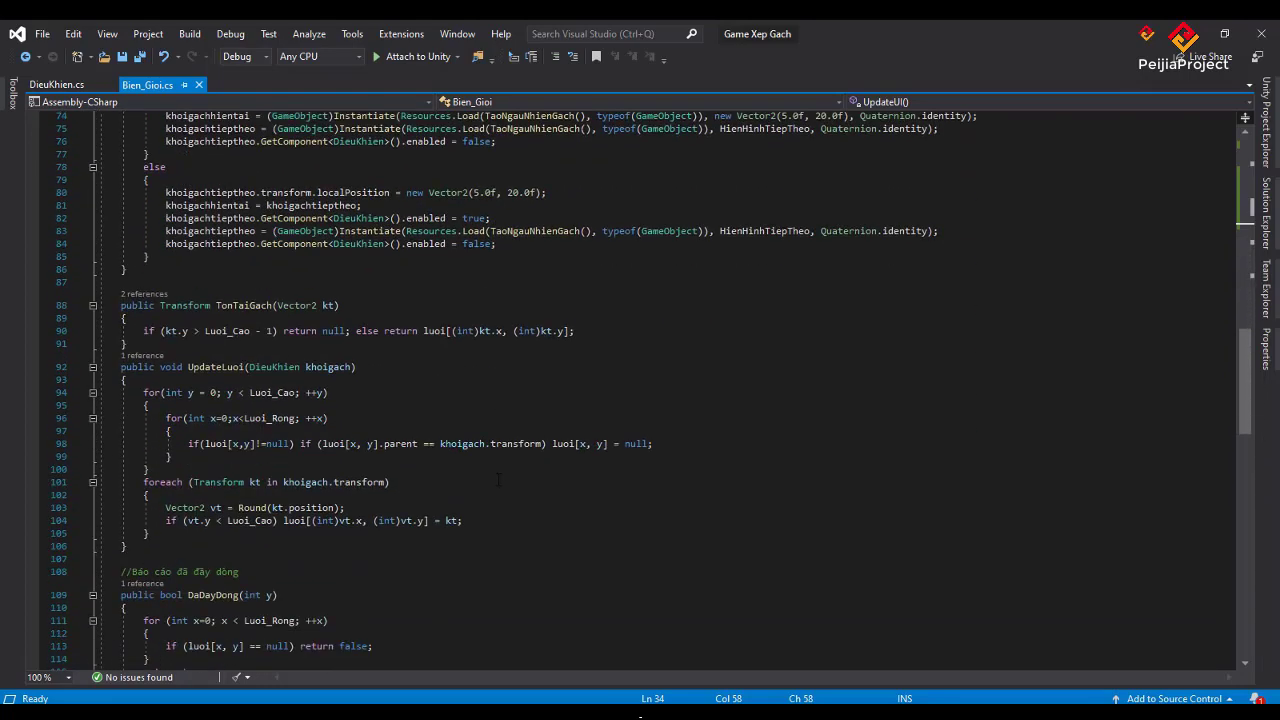
{"action": "scroll", "coordinate": [498, 479], "scroll_direction": "down", "scroll_amount": 1}
{"action": "scroll", "coordinate": [498, 479], "scroll_direction": "down", "scroll_amount": 1}
{"action": "scroll", "coordinate": [498, 479], "scroll_direction": "down", "scroll_amount": 1}
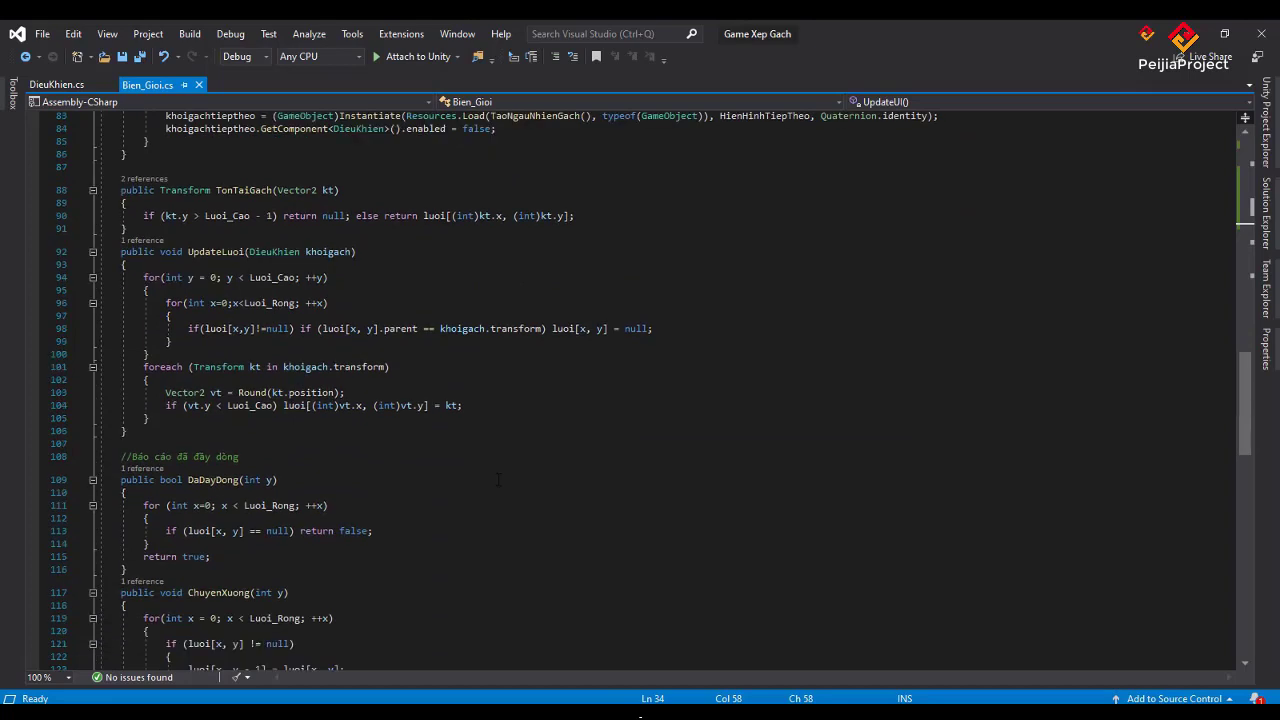
{"action": "scroll", "coordinate": [498, 479], "scroll_direction": "down", "scroll_amount": 1}
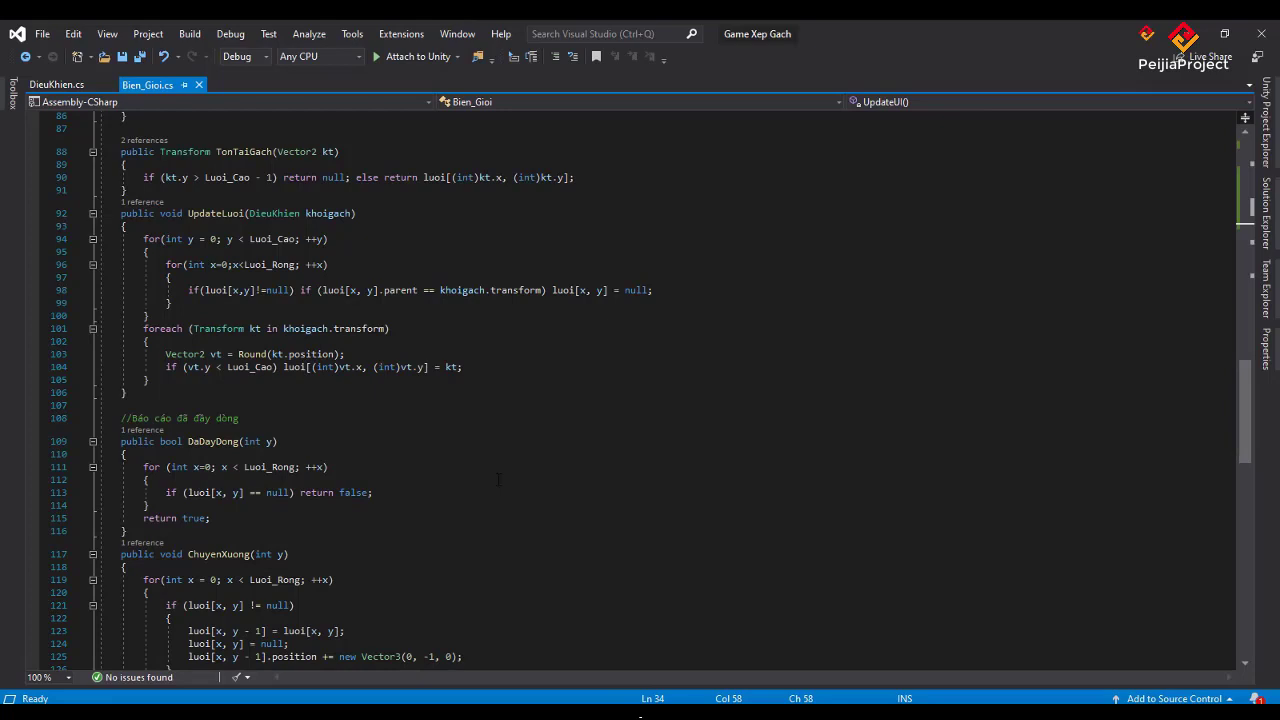
{"action": "scroll", "coordinate": [498, 479], "scroll_direction": "down", "scroll_amount": 1}
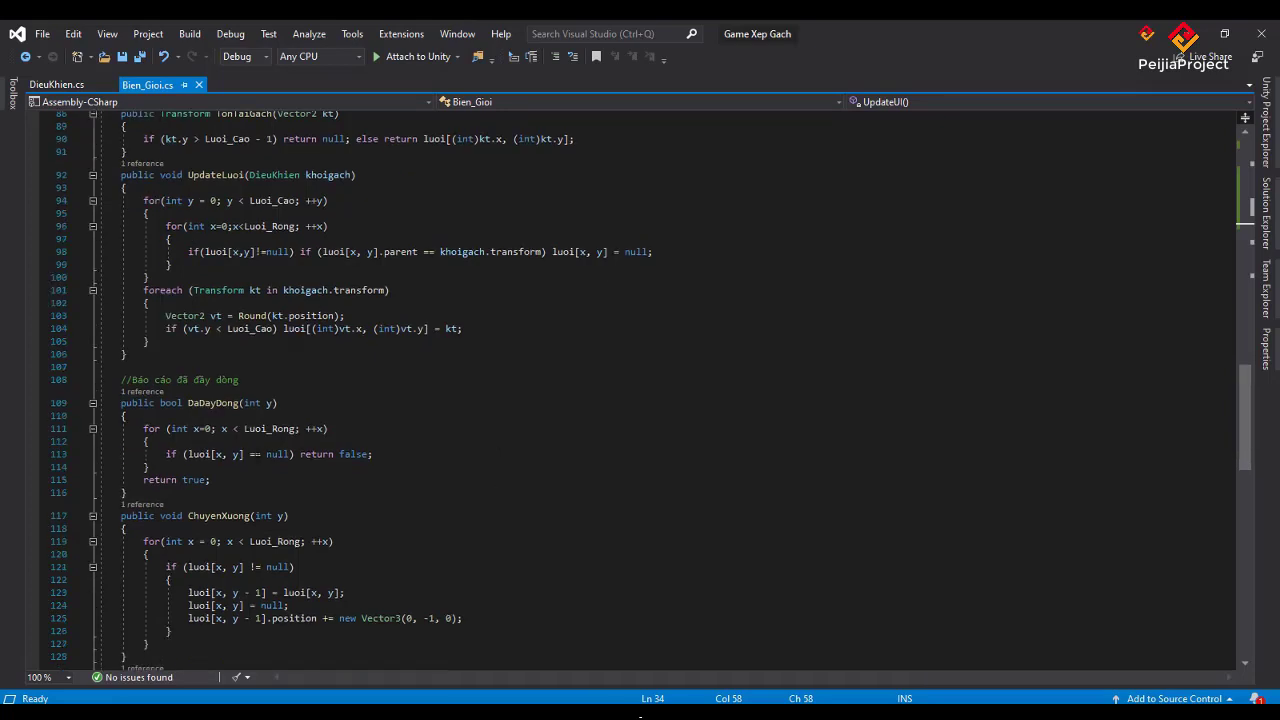
{"action": "left_click", "coordinate": [290, 454]}
{"action": "scroll", "coordinate": [328, 458], "scroll_direction": "down", "scroll_amount": 2}
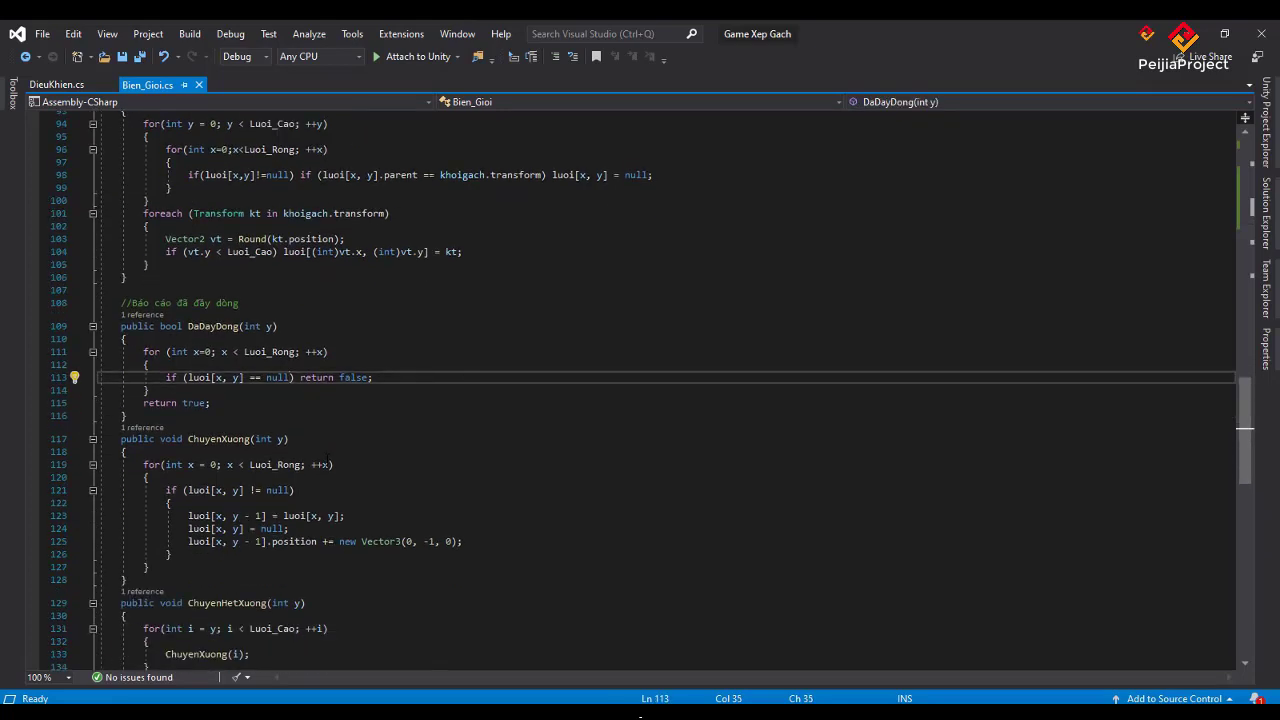
{"action": "scroll", "coordinate": [328, 458], "scroll_direction": "up", "scroll_amount": 1}
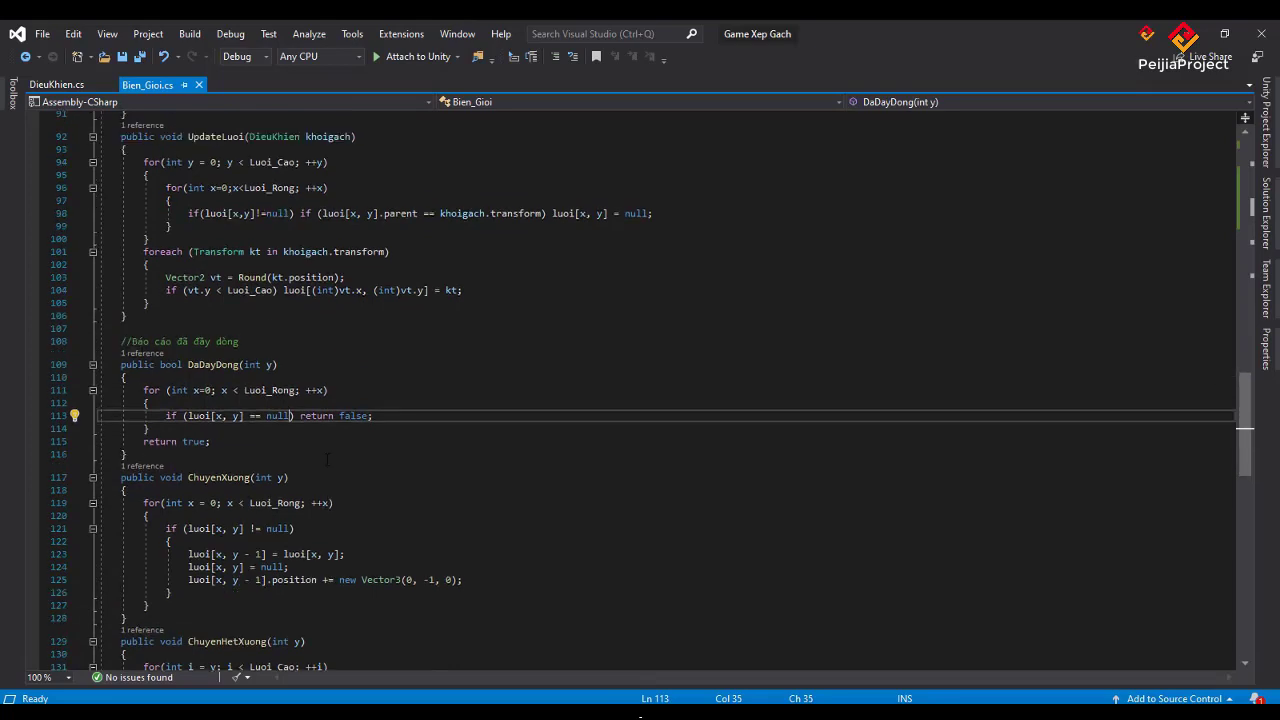
{"action": "left_click", "coordinate": [222, 445]}
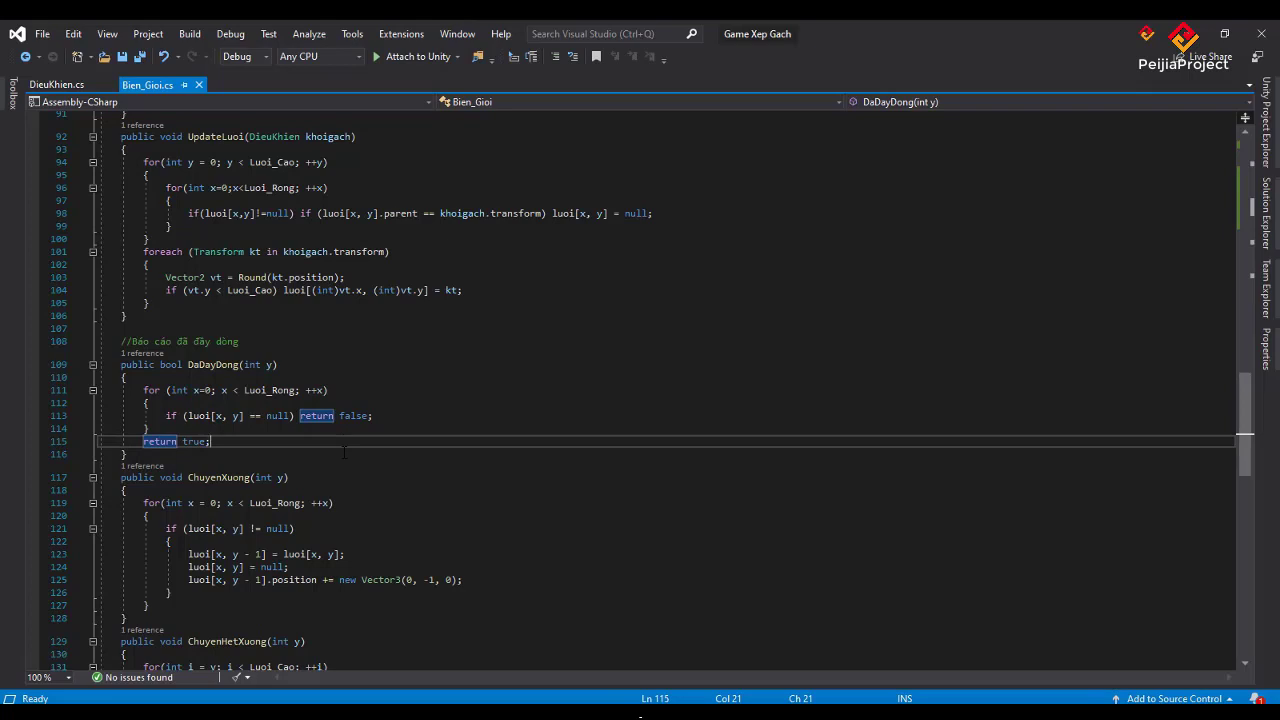
- Insert 'SoDongBiXoa++;' before DaDayDong's 'return true' and save Bien_Gioi.cs
{"action": "key", "text": "Up"}
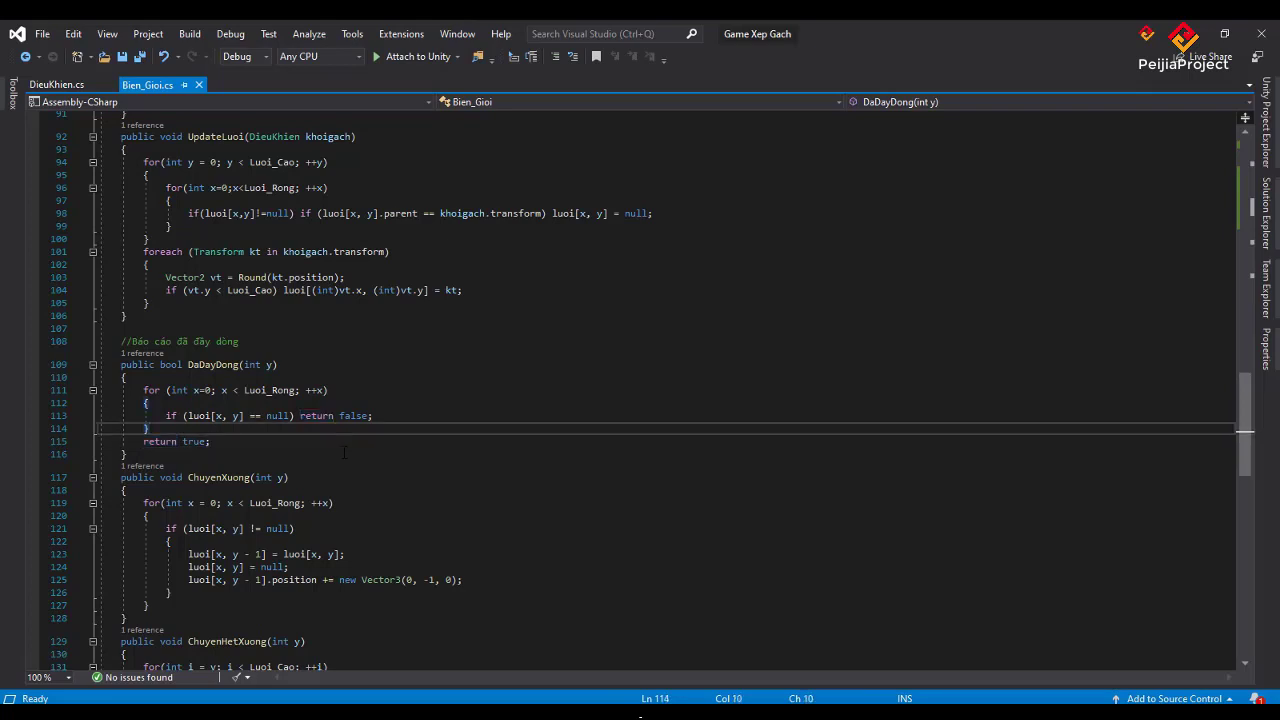
{"action": "key", "text": "Return"}
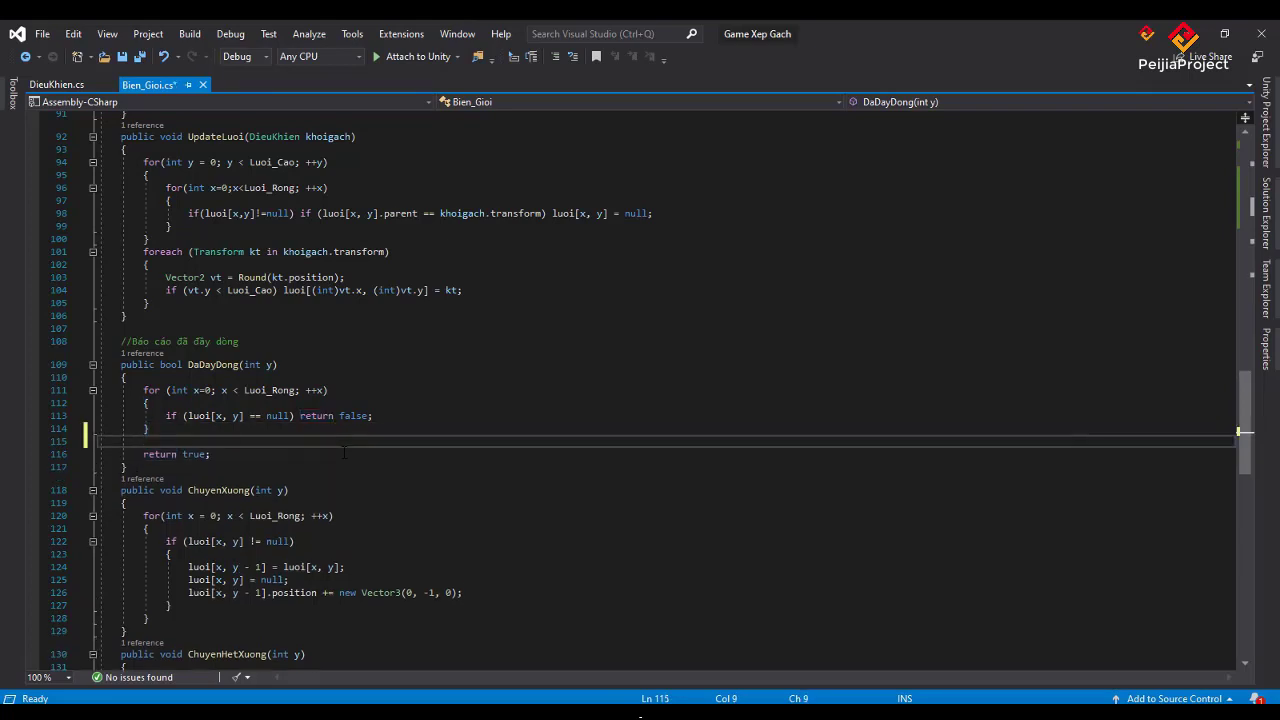
{"action": "type", "text": "So"}
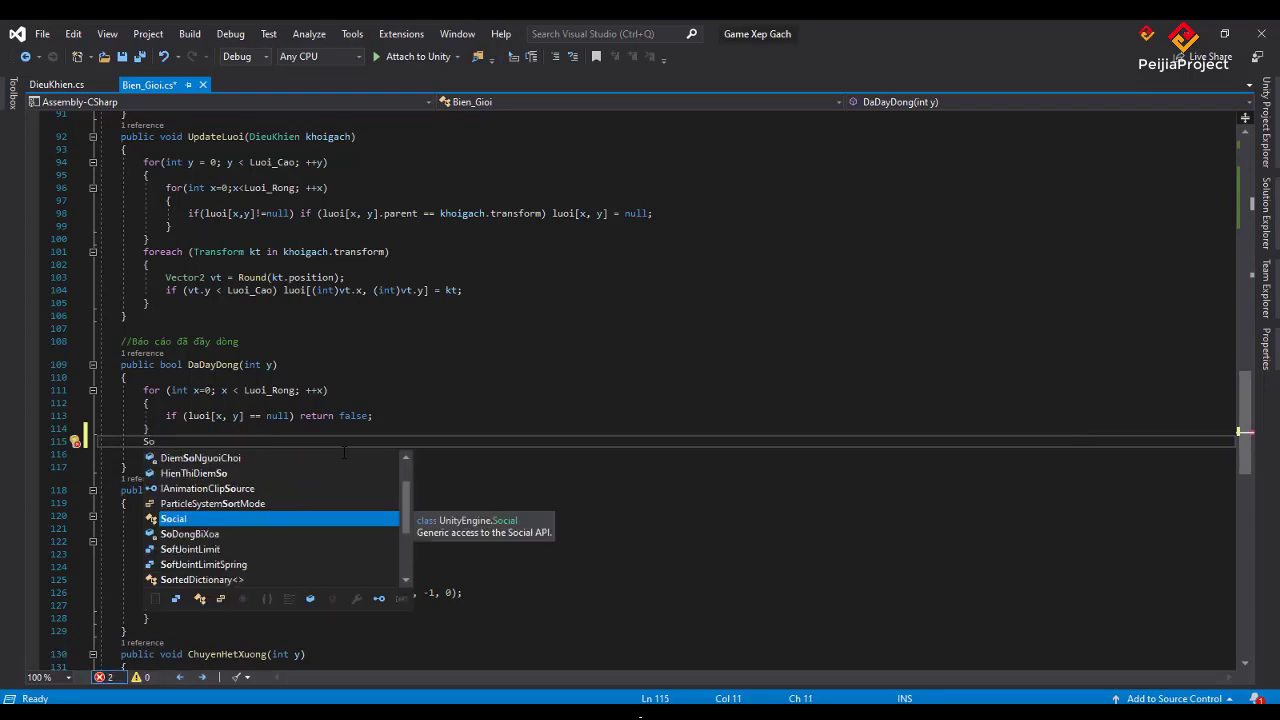
{"action": "key", "text": "Down"}
{"action": "key", "text": "Tab"}
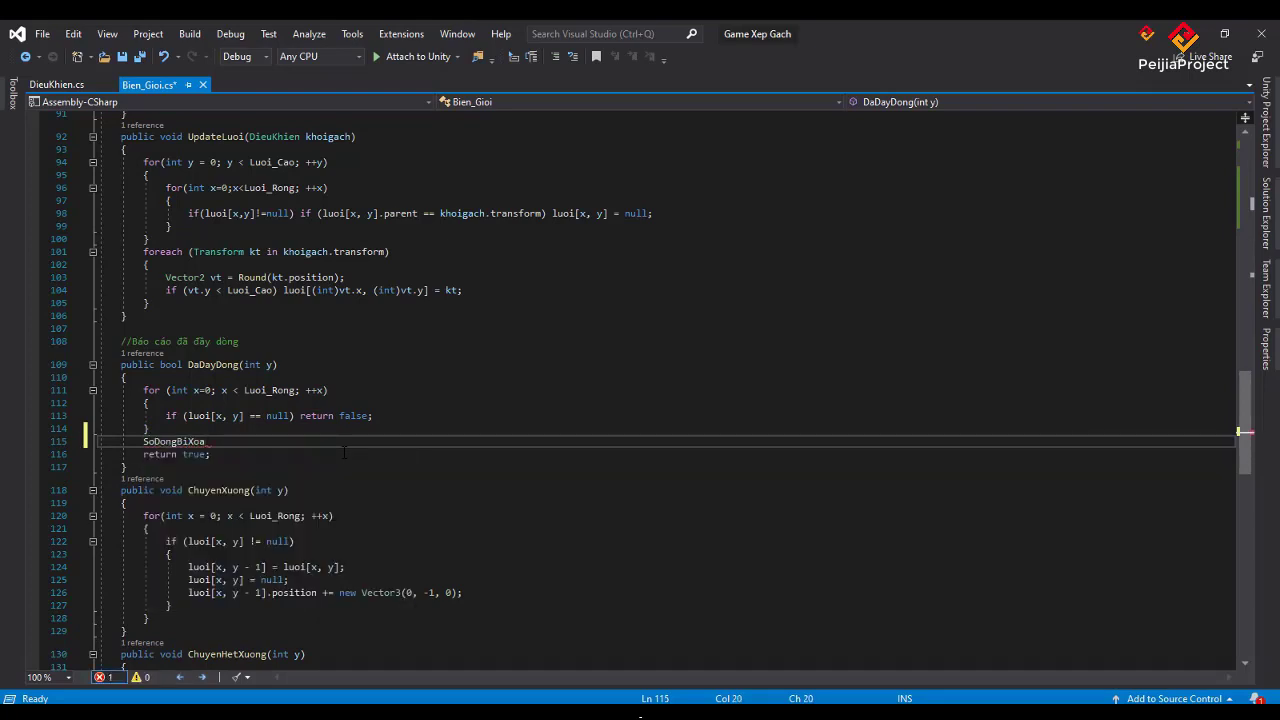
{"action": "type", "text": "++;"}
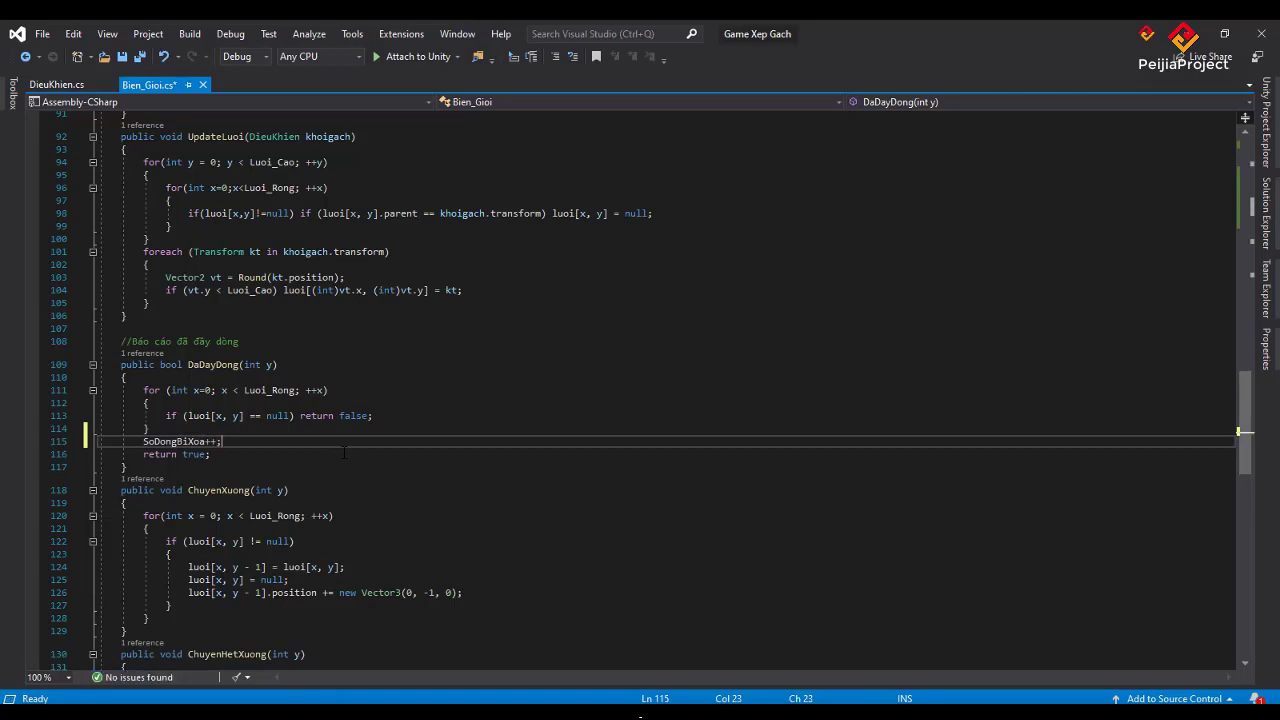
{"action": "key", "text": "ctrl+s"}
{"action": "scroll", "coordinate": [344, 452], "scroll_direction": "up", "scroll_amount": 1}
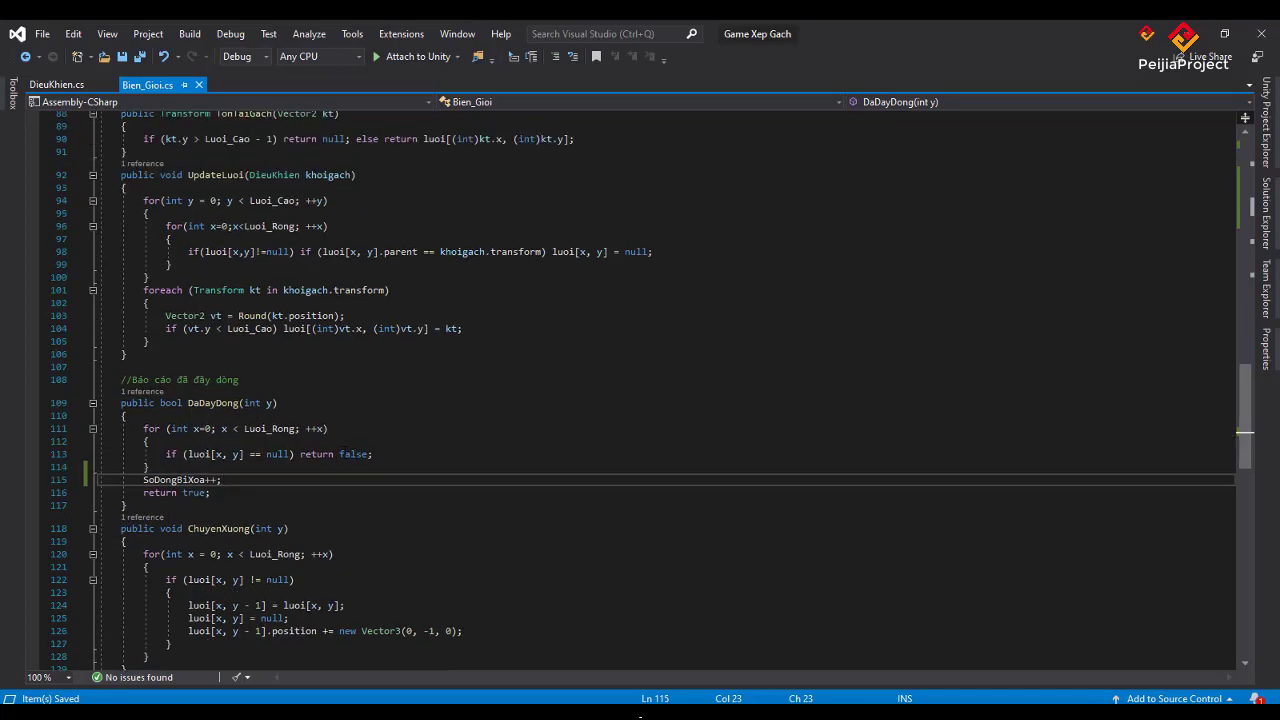
{"action": "scroll", "coordinate": [345, 452], "scroll_direction": "up", "scroll_amount": 5}
{"action": "scroll", "coordinate": [345, 452], "scroll_direction": "up", "scroll_amount": 4}
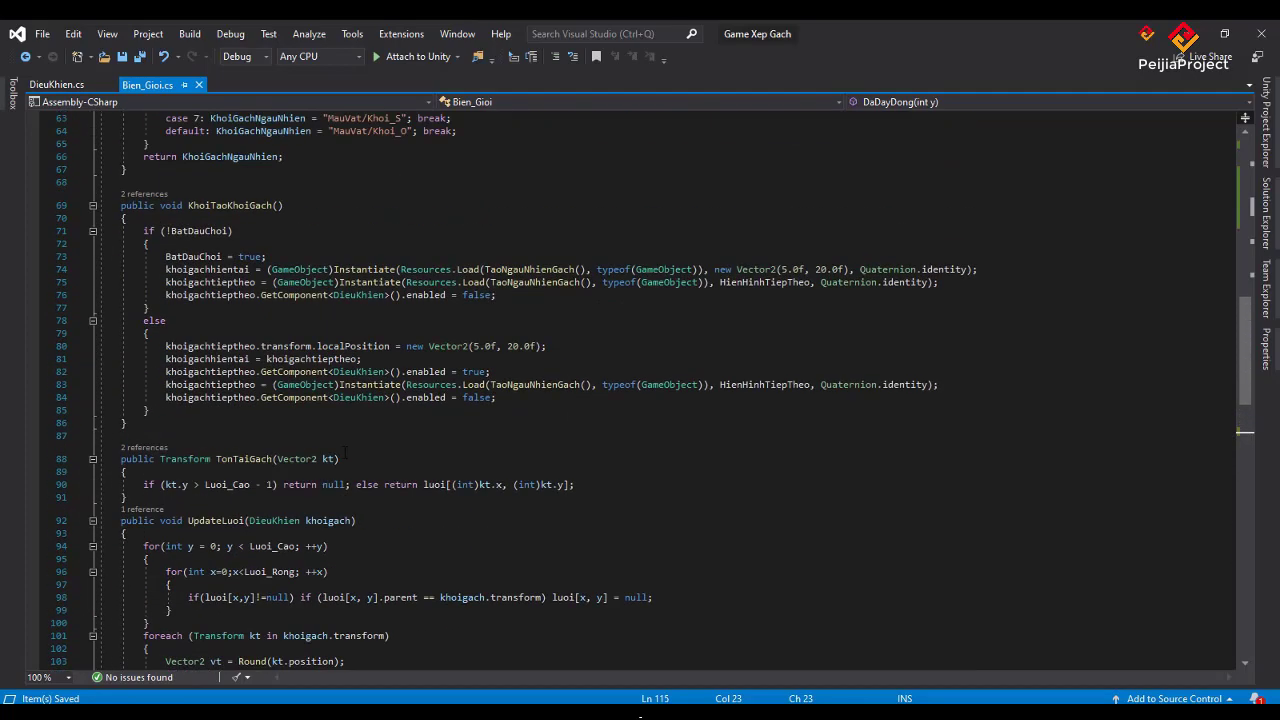
{"action": "scroll", "coordinate": [345, 452], "scroll_direction": "up", "scroll_amount": 3}
{"action": "scroll", "coordinate": [345, 452], "scroll_direction": "up", "scroll_amount": 2}
{"action": "scroll", "coordinate": [344, 452], "scroll_direction": "up", "scroll_amount": 3}
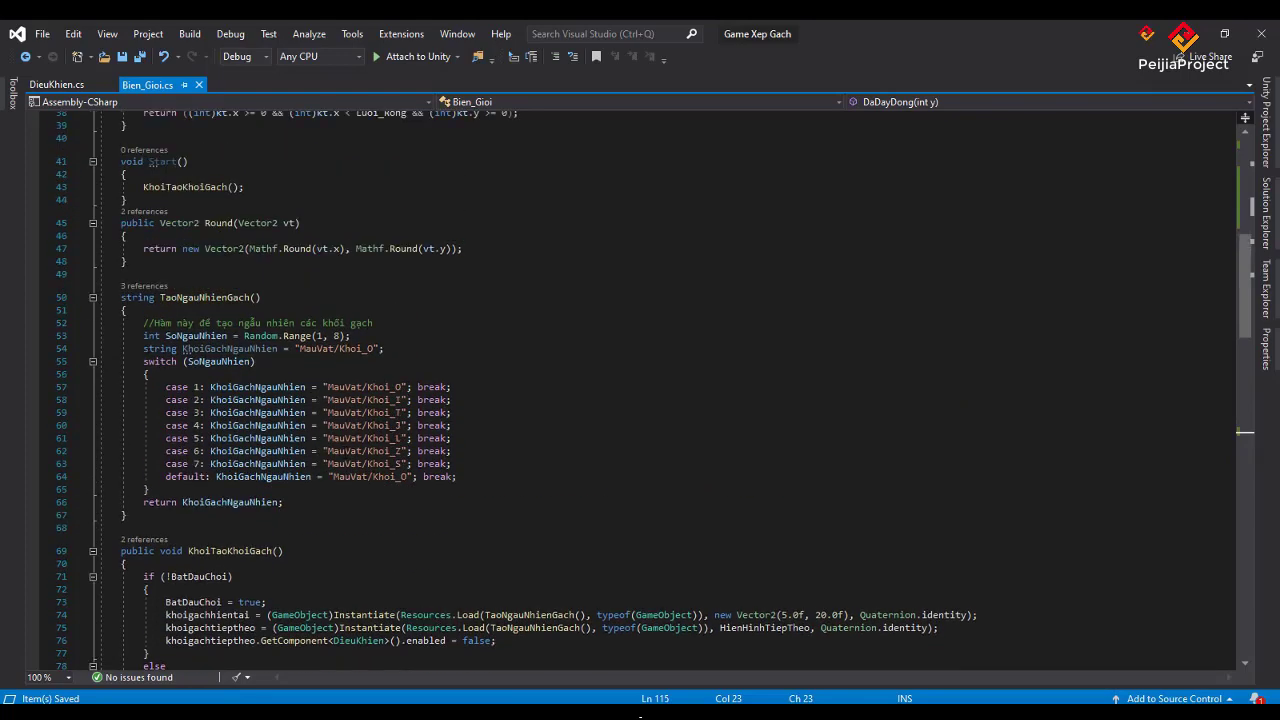
{"action": "scroll", "coordinate": [344, 452], "scroll_direction": "up", "scroll_amount": 2}
{"action": "scroll", "coordinate": [344, 452], "scroll_direction": "up", "scroll_amount": 2}
{"action": "scroll", "coordinate": [344, 452], "scroll_direction": "up", "scroll_amount": 1}
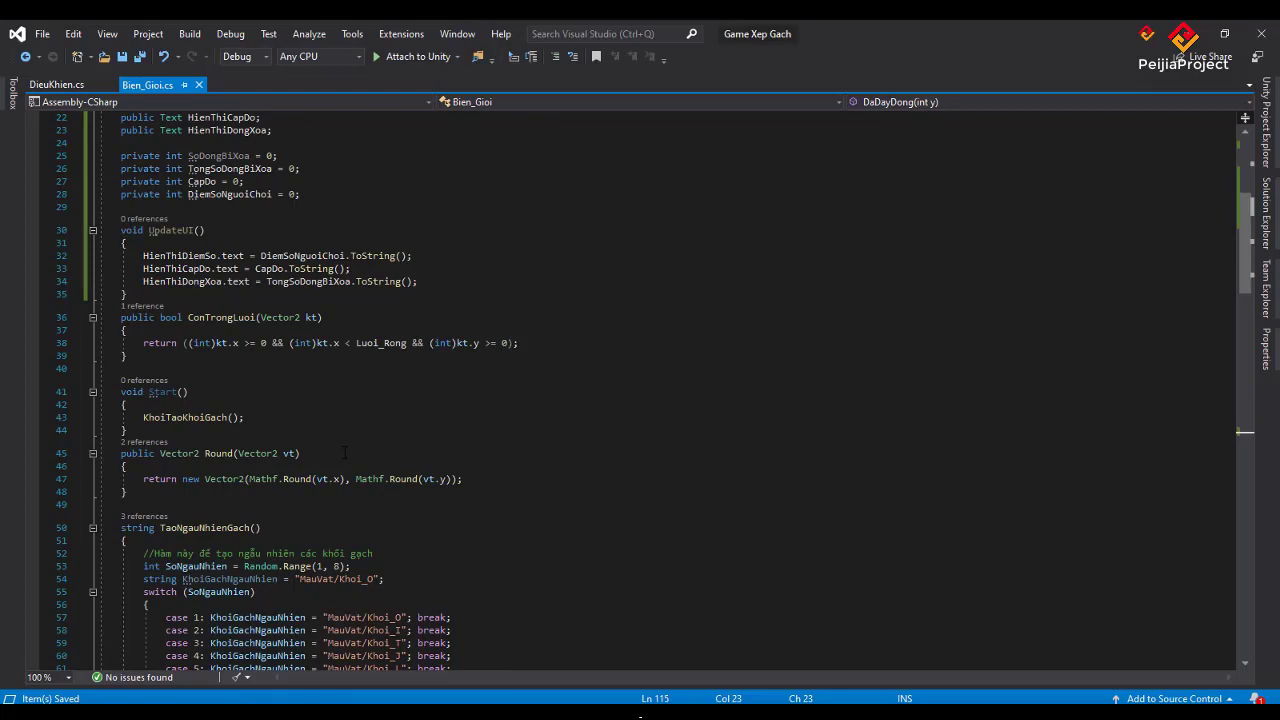
{"action": "scroll", "coordinate": [345, 452], "scroll_direction": "down", "scroll_amount": 3}
{"action": "scroll", "coordinate": [345, 452], "scroll_direction": "down", "scroll_amount": 3}
{"action": "scroll", "coordinate": [345, 452], "scroll_direction": "down", "scroll_amount": 6}
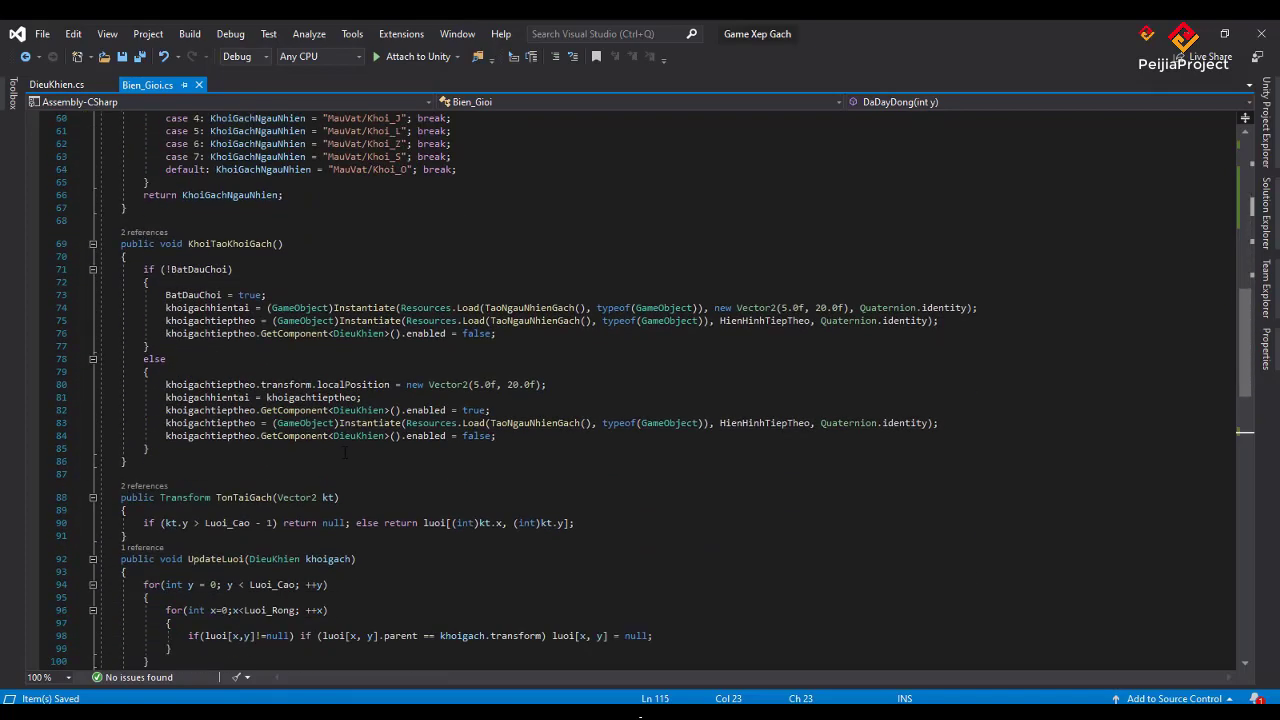
{"action": "scroll", "coordinate": [345, 452], "scroll_direction": "down", "scroll_amount": 5}
{"action": "scroll", "coordinate": [345, 452], "scroll_direction": "down", "scroll_amount": 3}
{"action": "scroll", "coordinate": [345, 452], "scroll_direction": "down", "scroll_amount": 2}
{"action": "scroll", "coordinate": [345, 452], "scroll_direction": "down", "scroll_amount": 3}
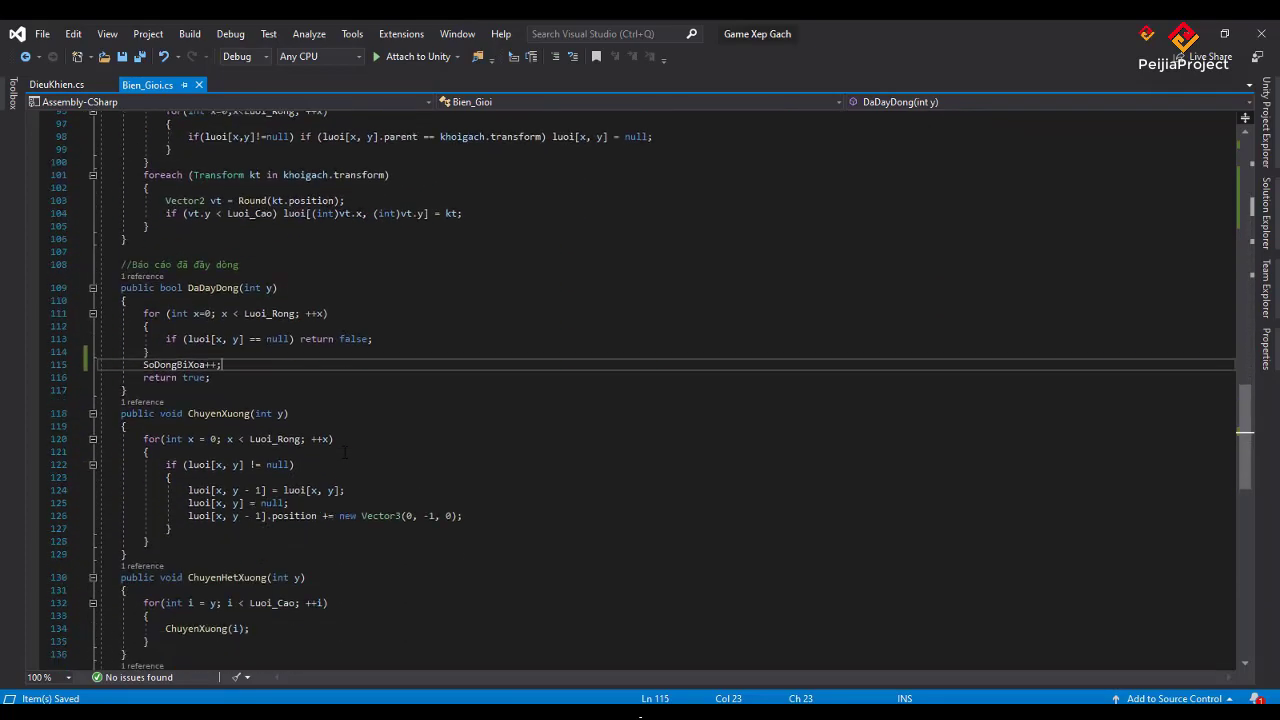
{"action": "scroll", "coordinate": [345, 452], "scroll_direction": "down", "scroll_amount": 2}
{"action": "scroll", "coordinate": [345, 452], "scroll_direction": "down", "scroll_amount": 3}
{"action": "scroll", "coordinate": [345, 452], "scroll_direction": "down", "scroll_amount": 3}
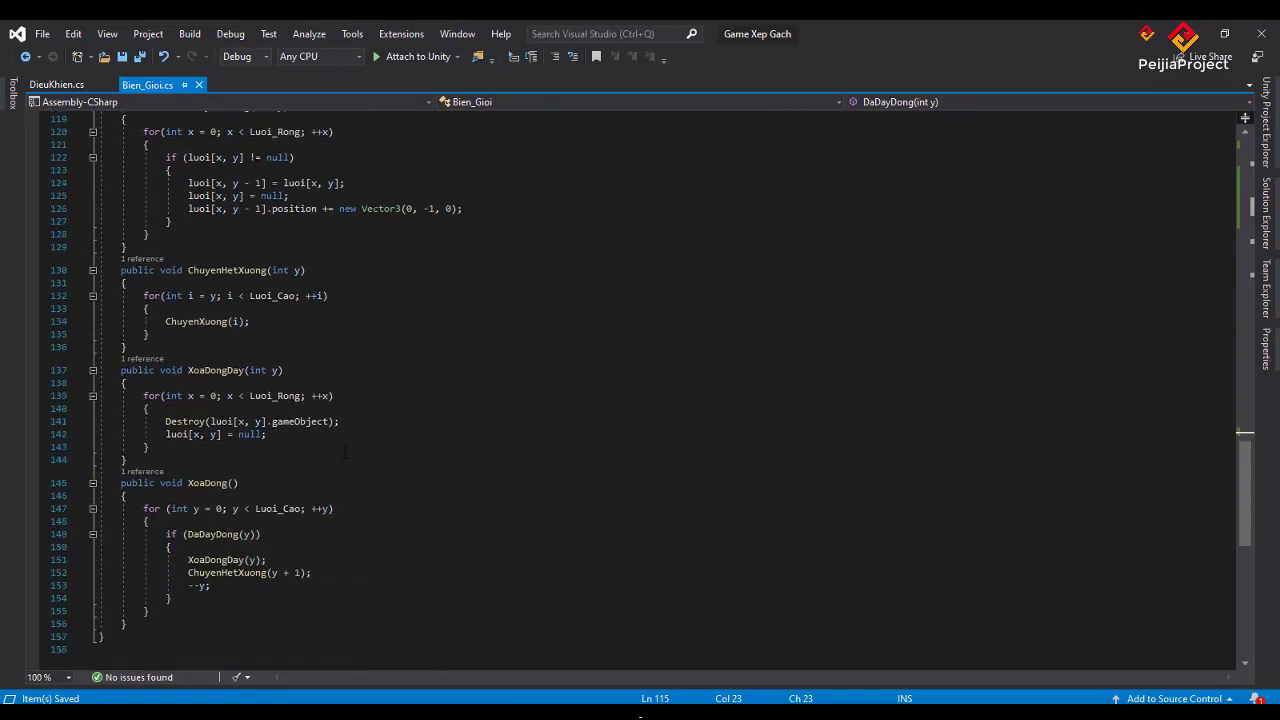
{"action": "scroll", "coordinate": [345, 452], "scroll_direction": "up", "scroll_amount": 4}
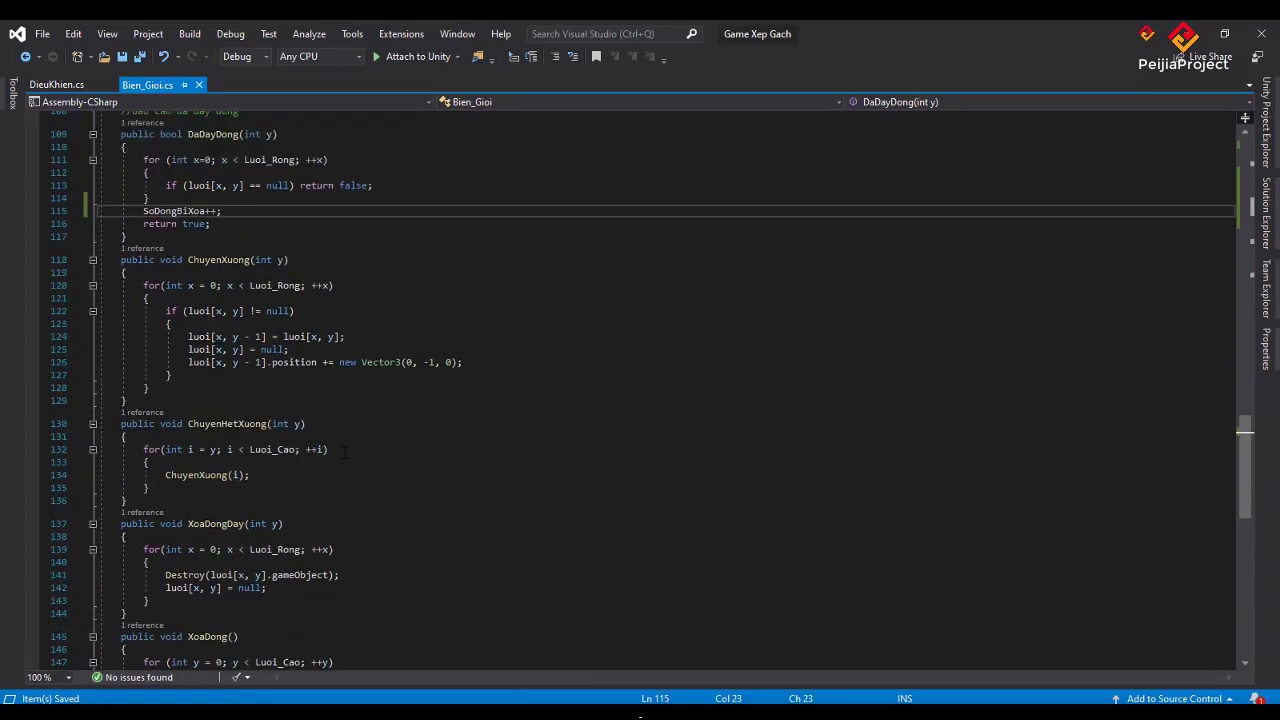
{"action": "scroll", "coordinate": [345, 452], "scroll_direction": "up", "scroll_amount": 8}
{"action": "scroll", "coordinate": [345, 452], "scroll_direction": "up", "scroll_amount": 6}
{"action": "scroll", "coordinate": [345, 452], "scroll_direction": "up", "scroll_amount": 7}
{"action": "scroll", "coordinate": [345, 452], "scroll_direction": "up", "scroll_amount": 4}
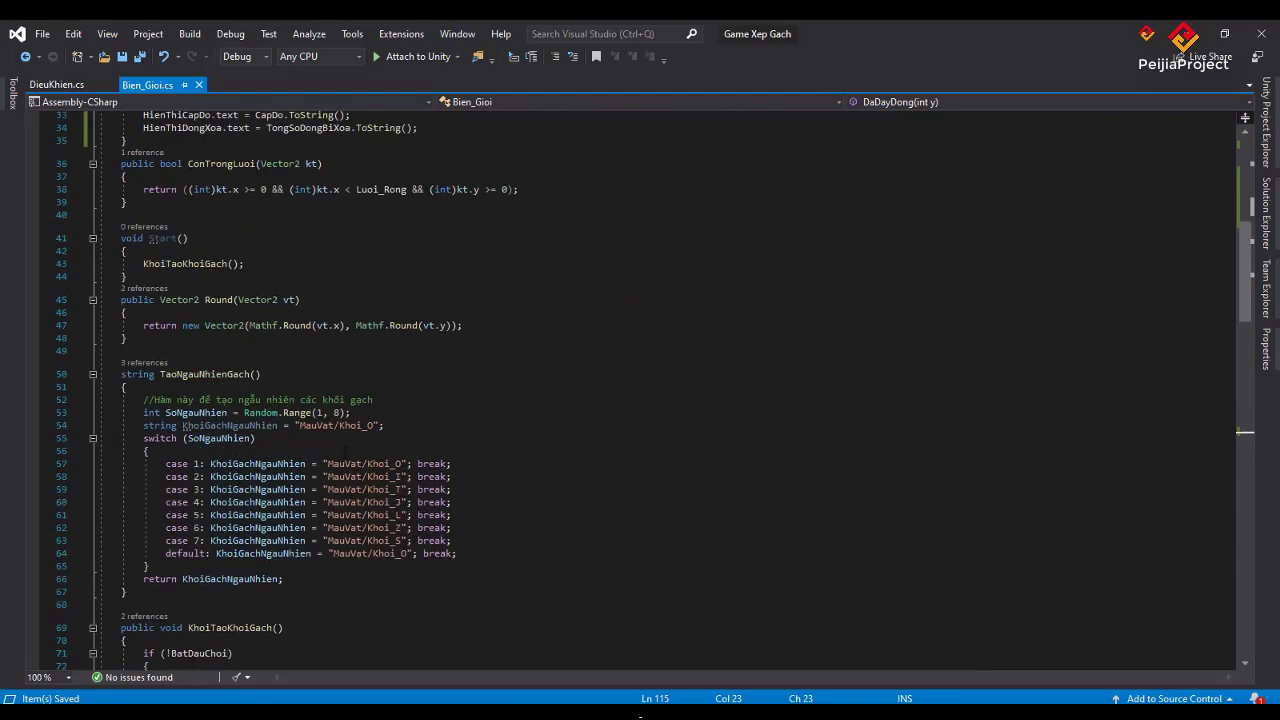
{"action": "scroll", "coordinate": [345, 452], "scroll_direction": "up", "scroll_amount": 5}
{"action": "scroll", "coordinate": [345, 452], "scroll_direction": "up", "scroll_amount": 2}
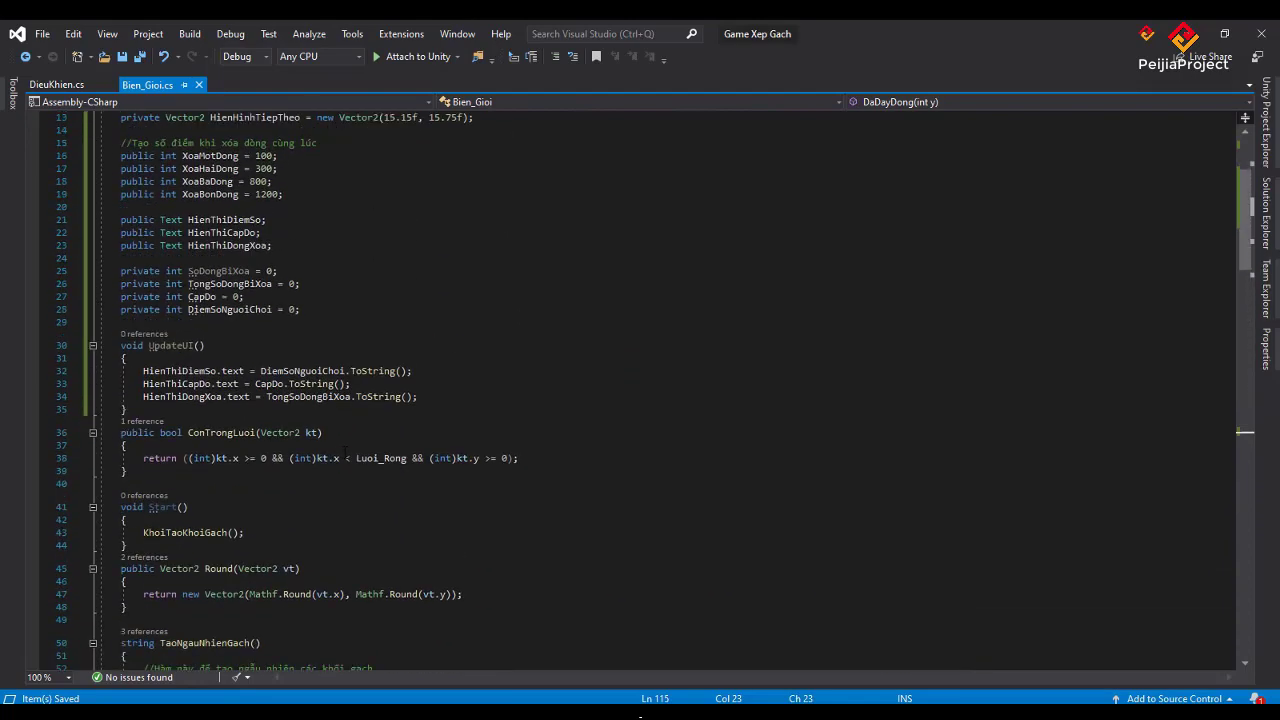
- Insert an empty void method below the private fields and name it UpdateDongXoa
{"action": "left_click", "coordinate": [266, 324]}
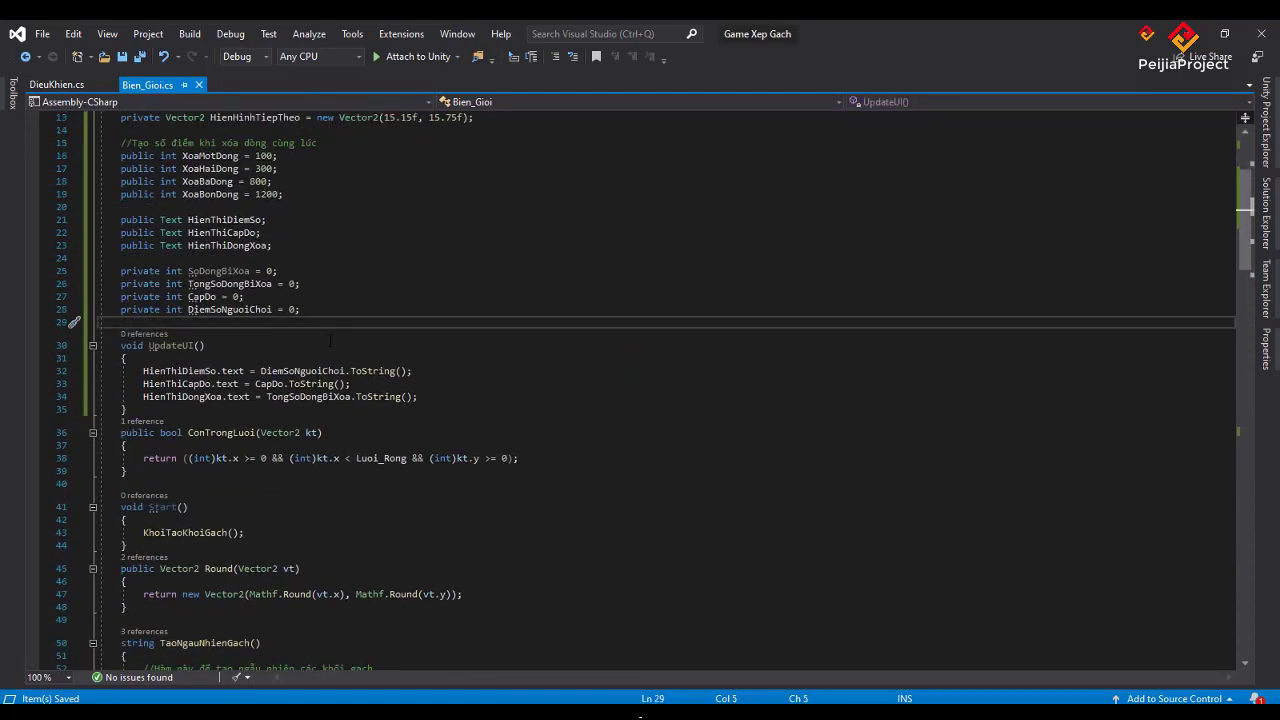
{"action": "key", "text": "Return"}
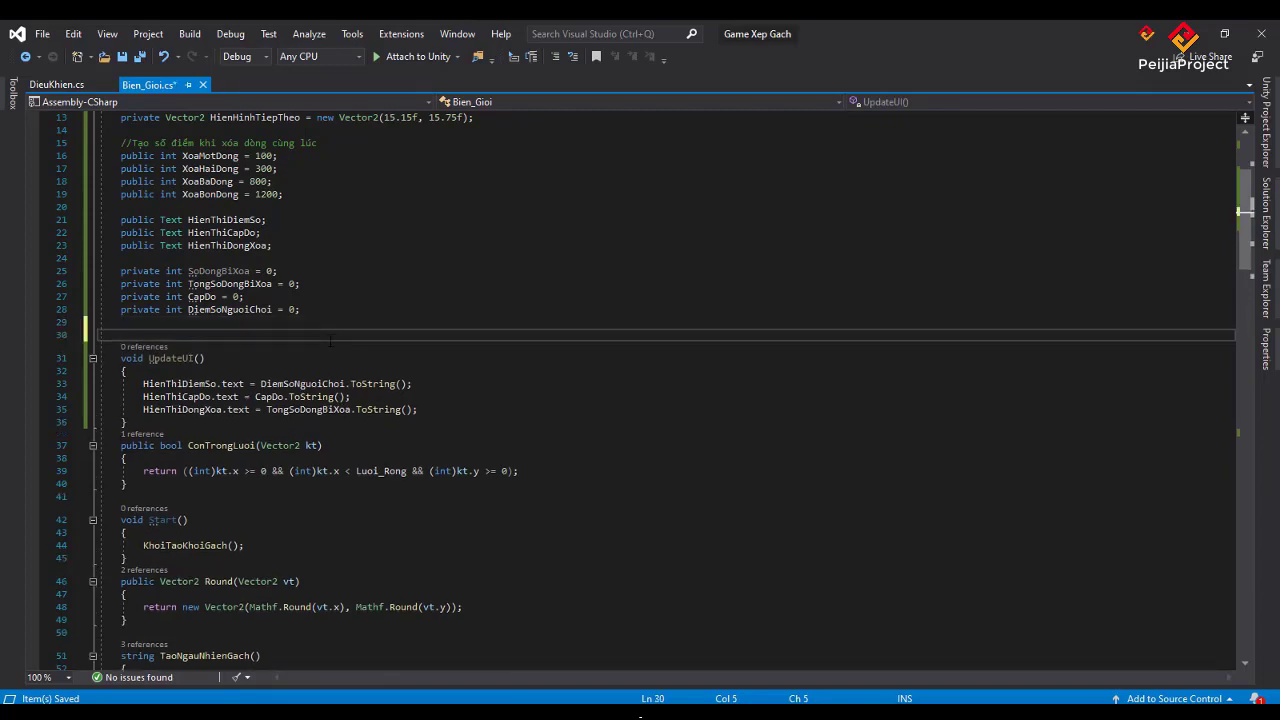
{"action": "type", "text": "void"}
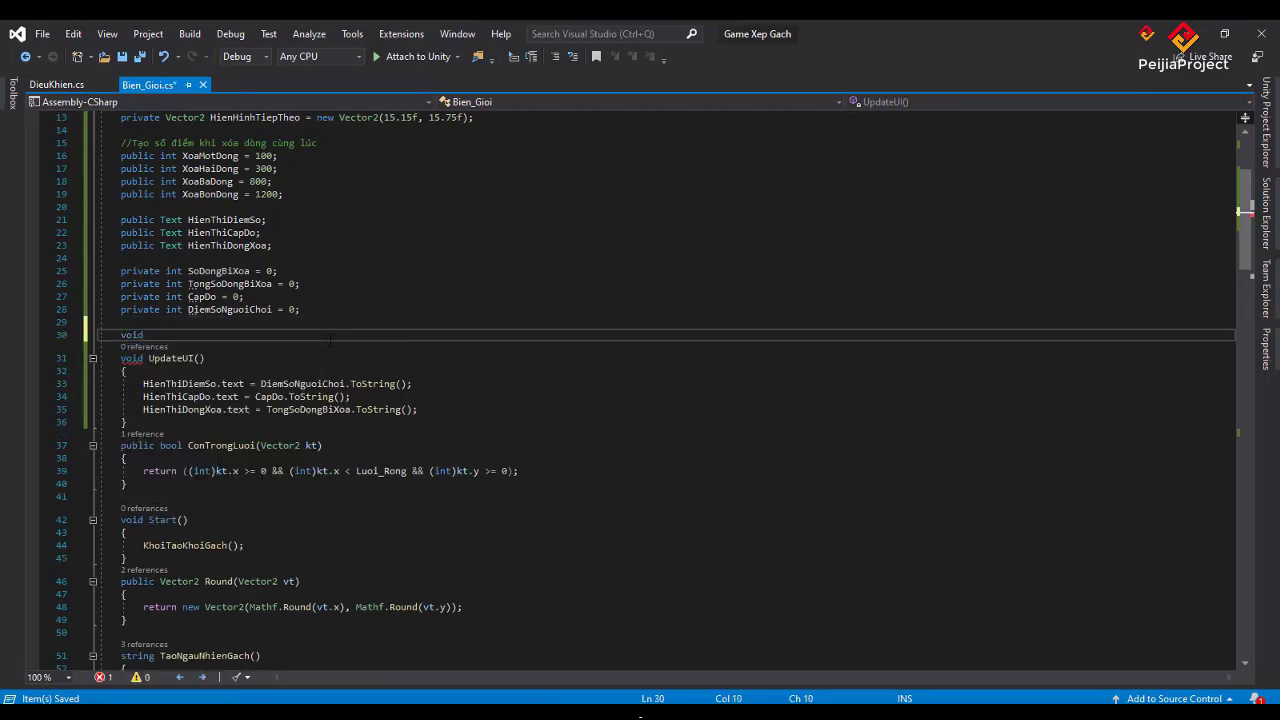
{"action": "type", "text": " Up"}
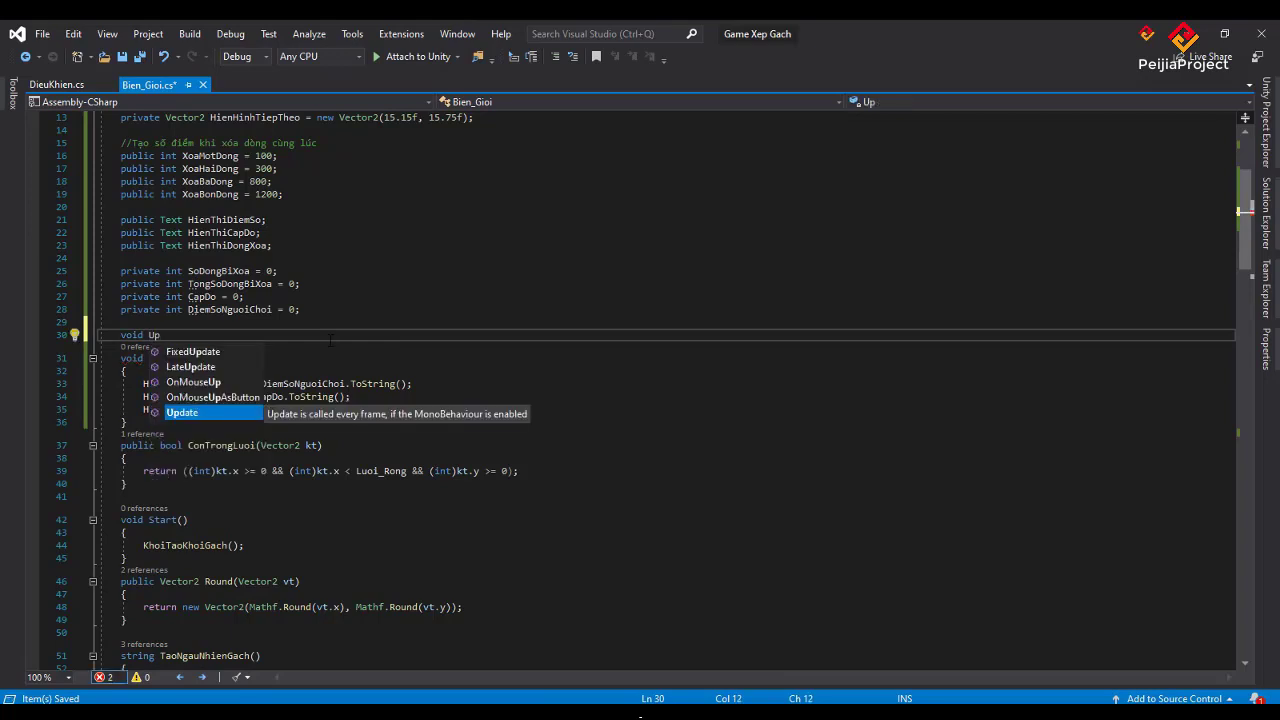
{"action": "key", "text": "Tab"}
{"action": "left_click", "coordinate": [330, 340]}
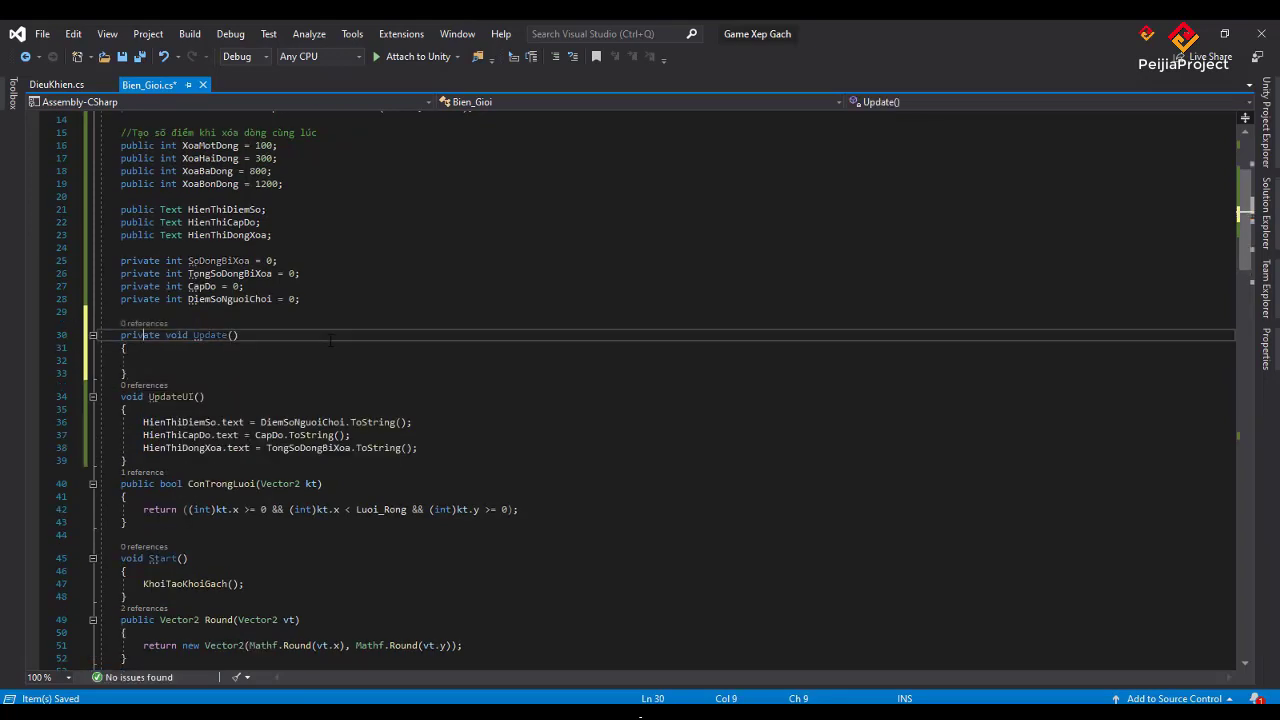
{"action": "key", "text": "Left"}
{"action": "key", "text": "Left"}
{"action": "key", "text": "BackSpace"}
{"action": "key", "text": "BackSpace"}
{"action": "key", "text": "BackSpace"}
{"action": "key", "text": "BackSpace"}
{"action": "key", "text": "BackSpace"}
{"action": "key", "text": "BackSpace"}
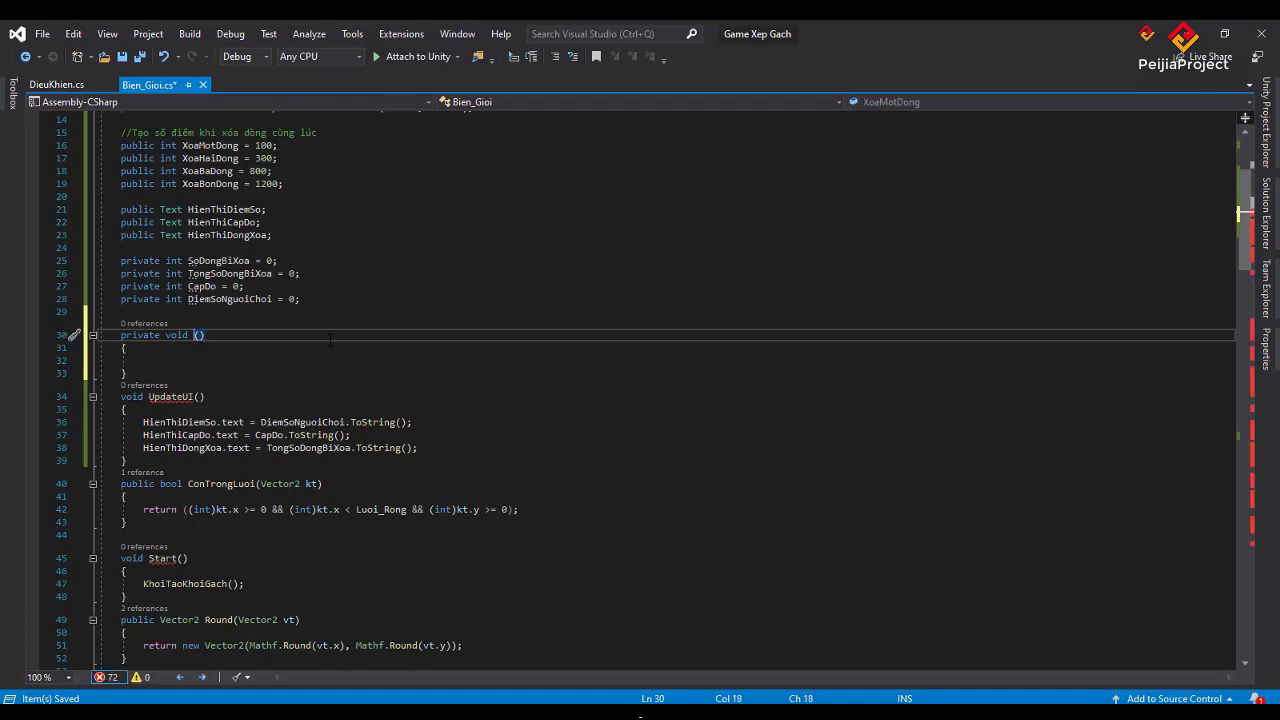
{"action": "type", "text": "Up"}
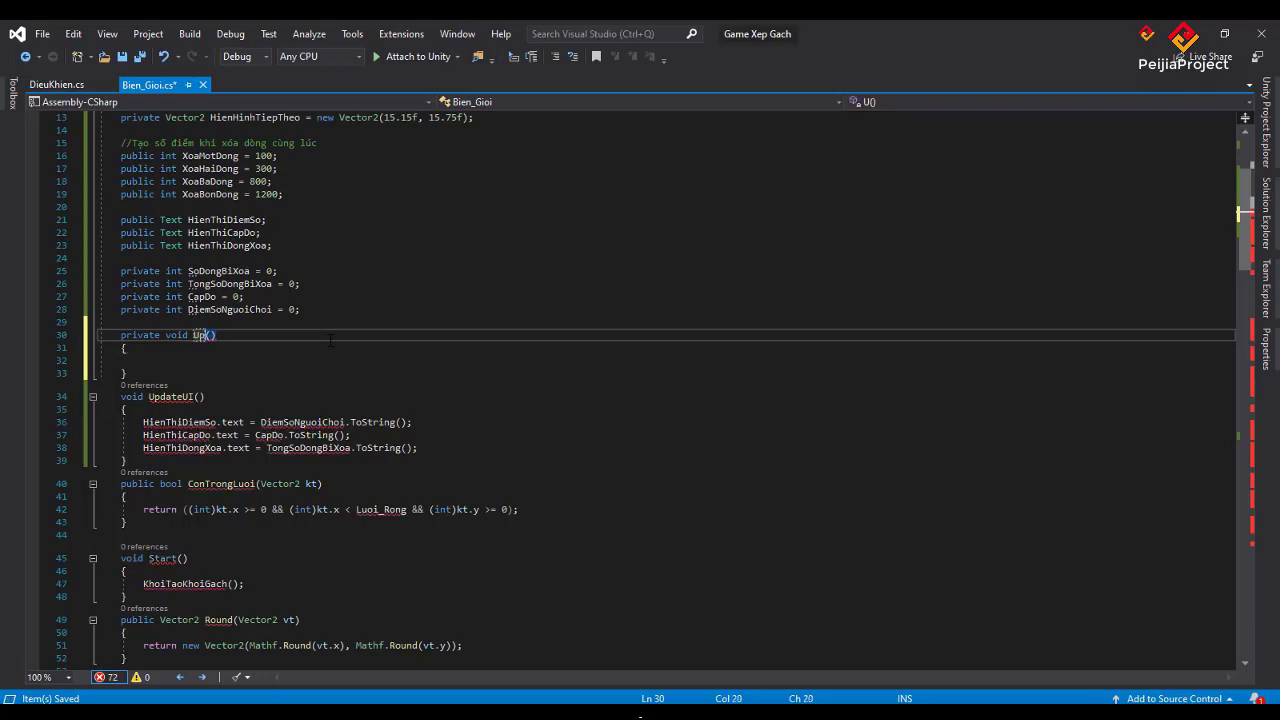
{"action": "type", "text": "date"}
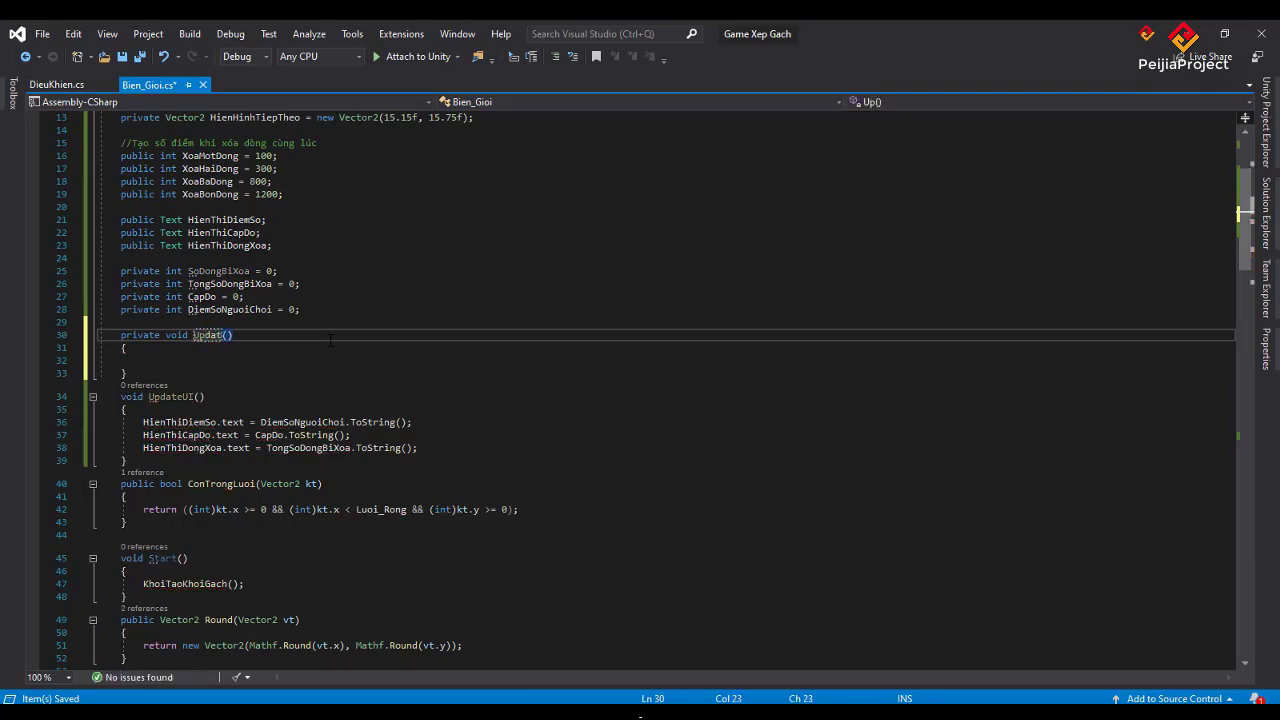
{"action": "type", "text": "Dong"}
{"action": "type", "text": "Xoa"}
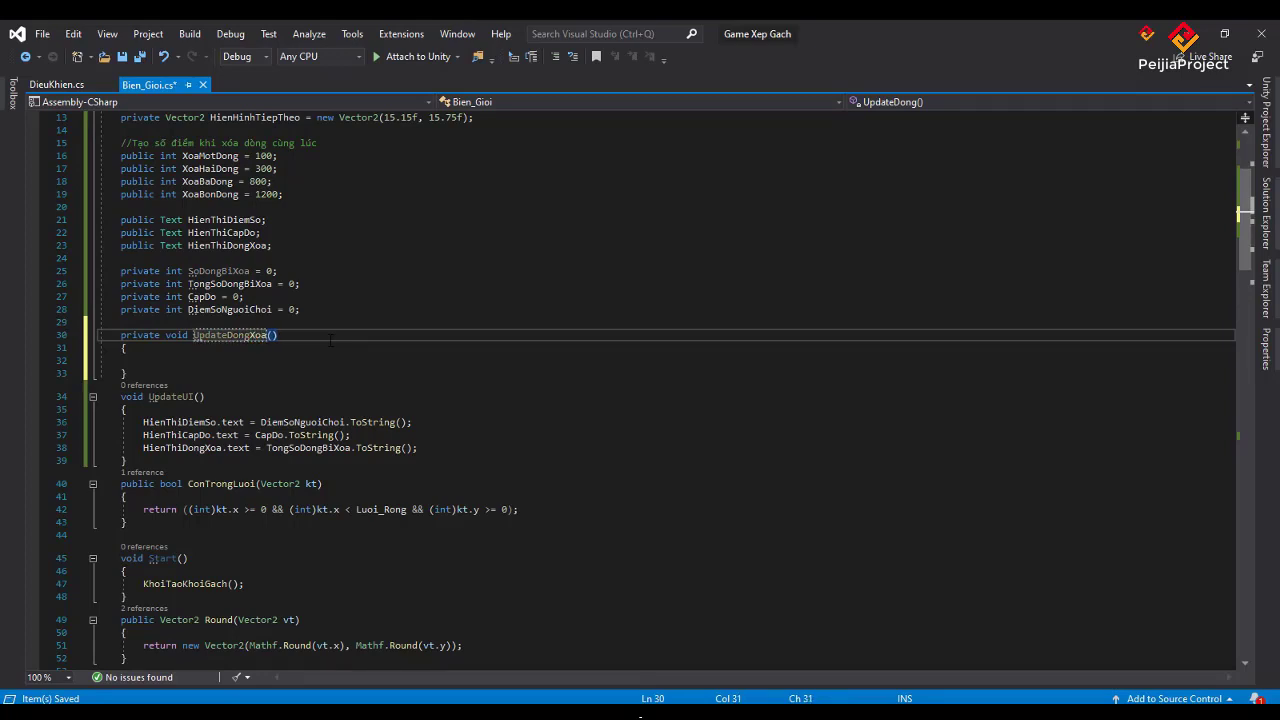
- Write 'TongSoDongBiXoa += SoDongBiXoa;' in UpdateDongXoa, then add a line after UpdateUI
{"action": "key", "text": "Down"}
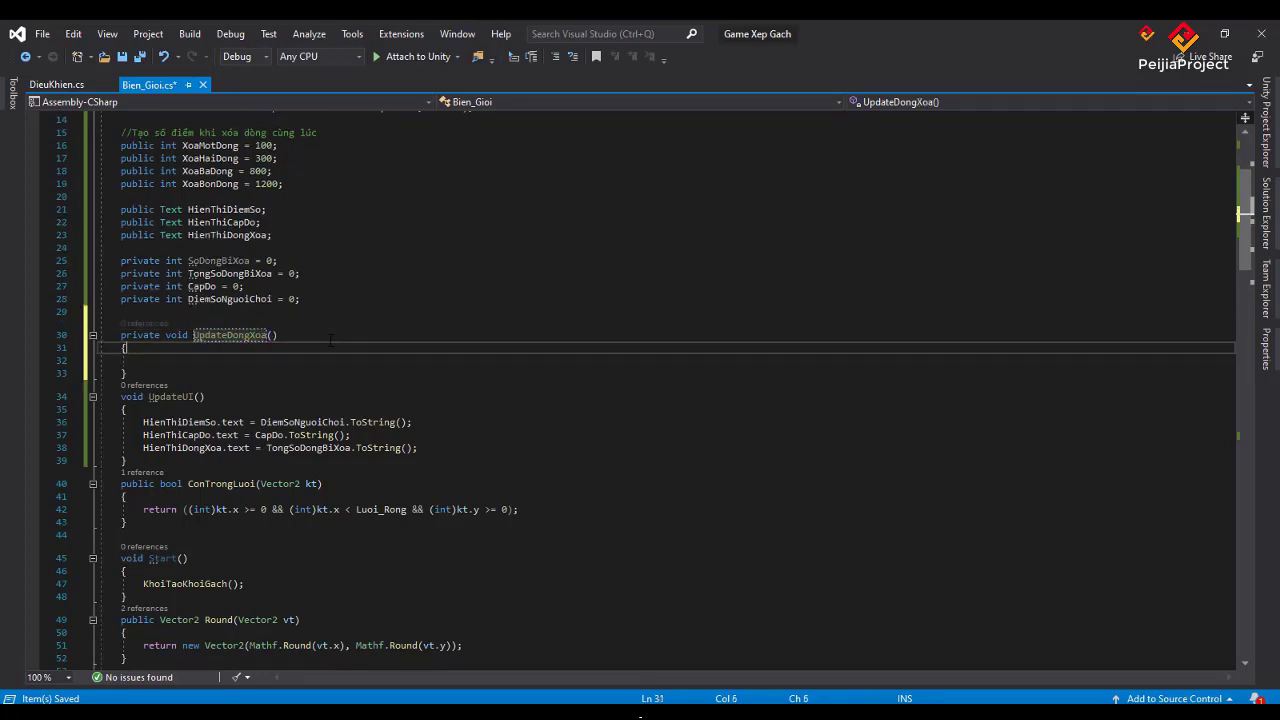
{"action": "key", "text": "Down"}
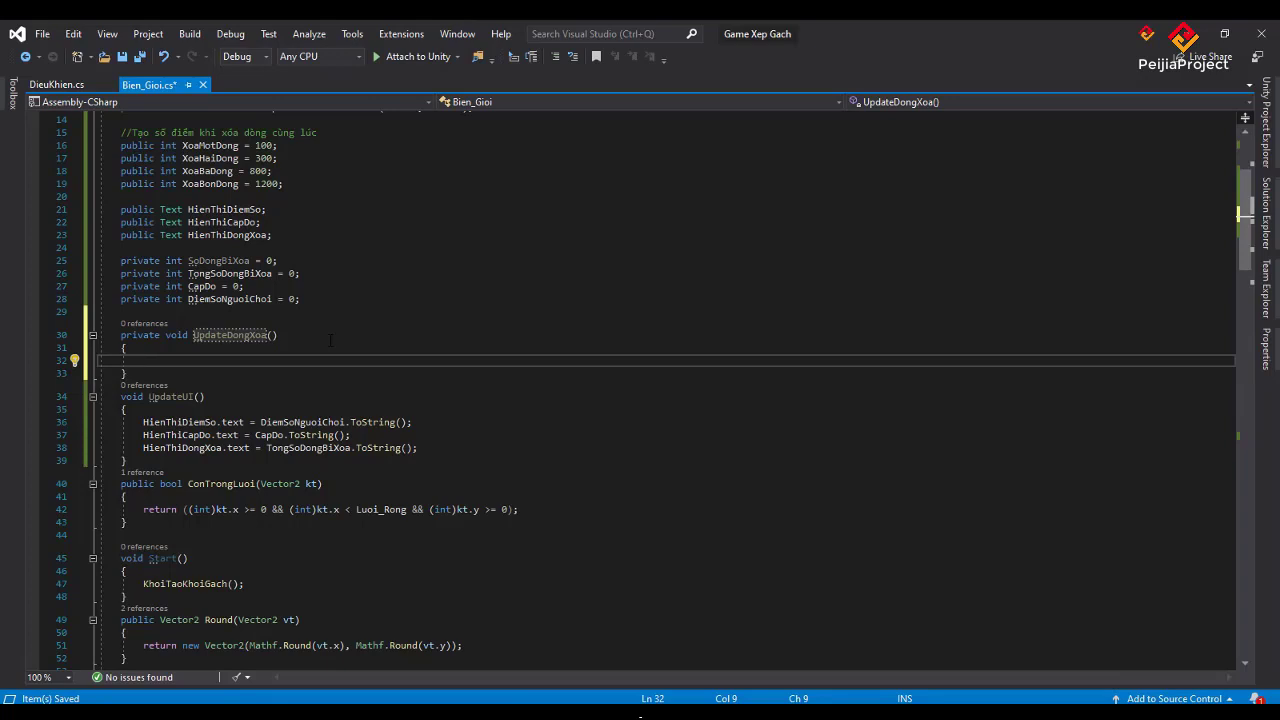
{"action": "type", "text": "Tong"}
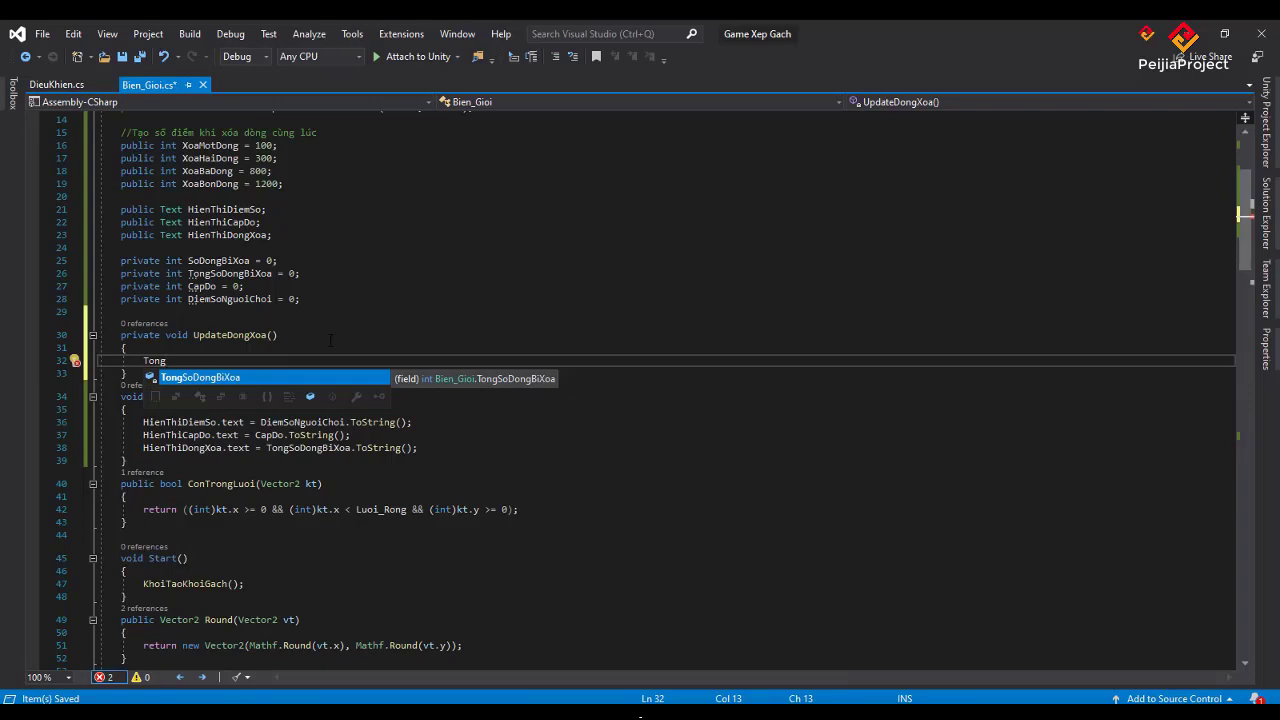
{"action": "key", "text": "Tab"}
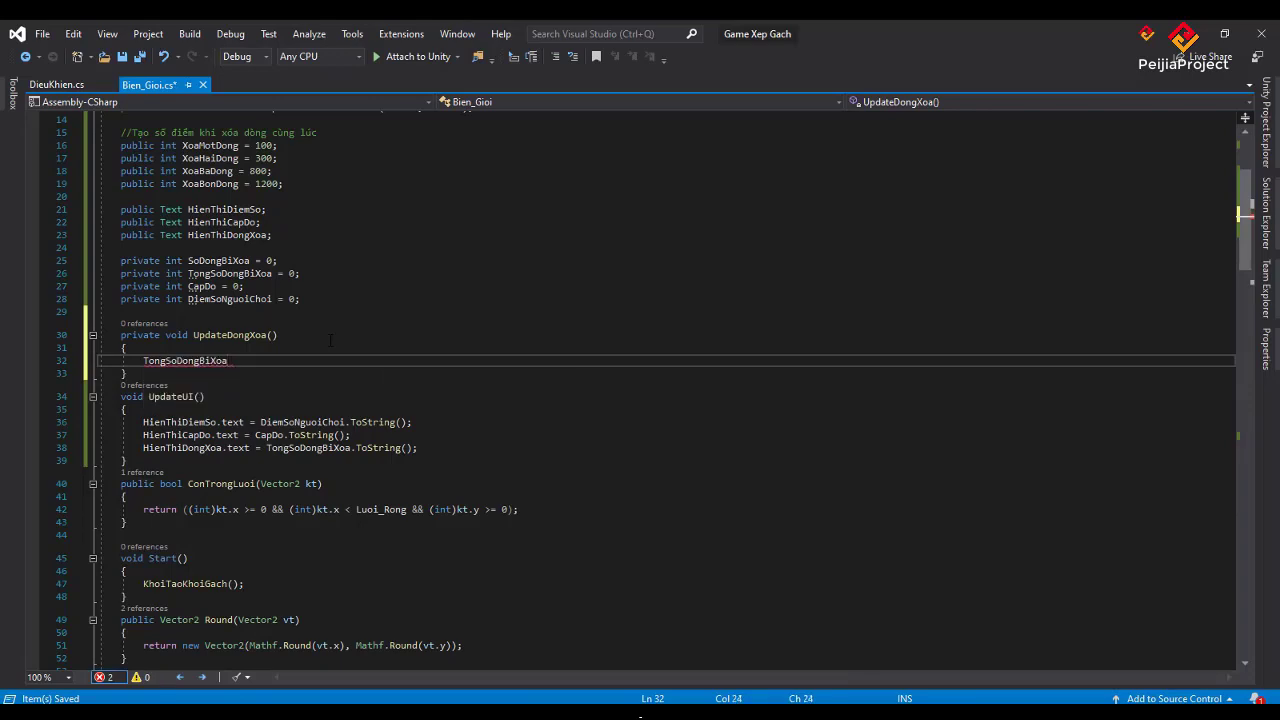
{"action": "type", "text": " +"}
{"action": "type", "text": "="}
{"action": "type", "text": "So"}
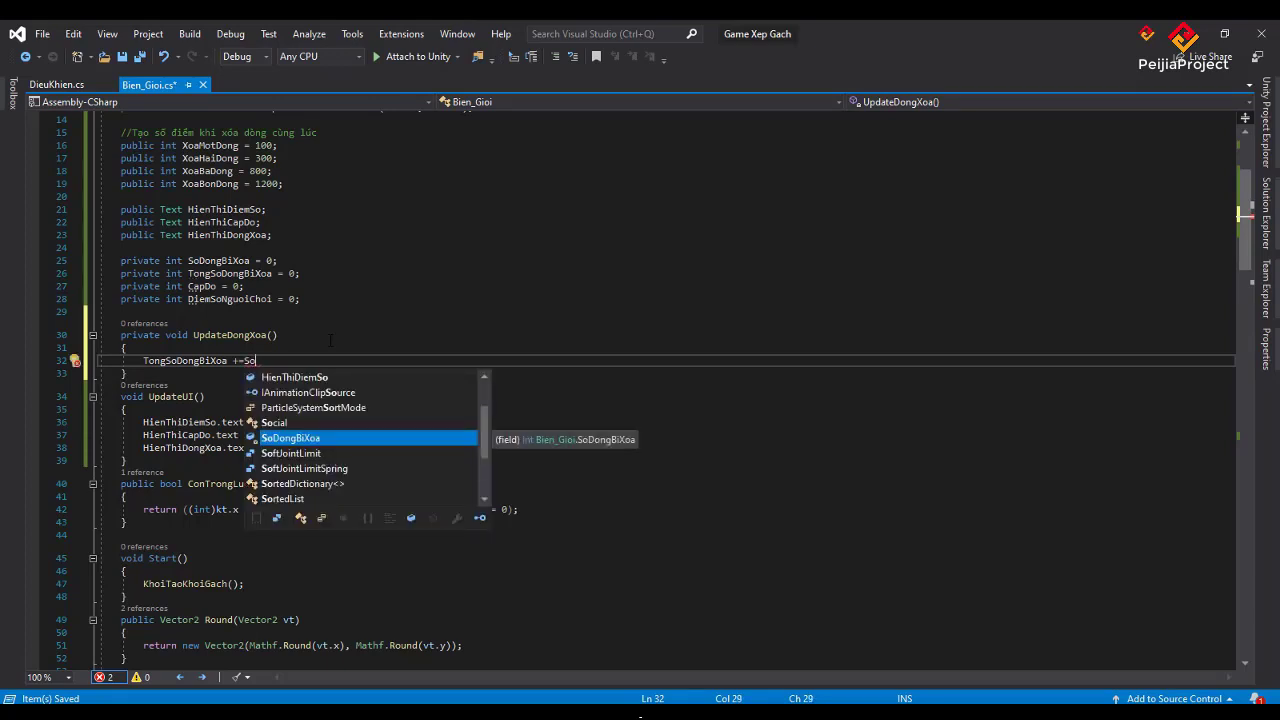
{"action": "key", "text": "Tab"}
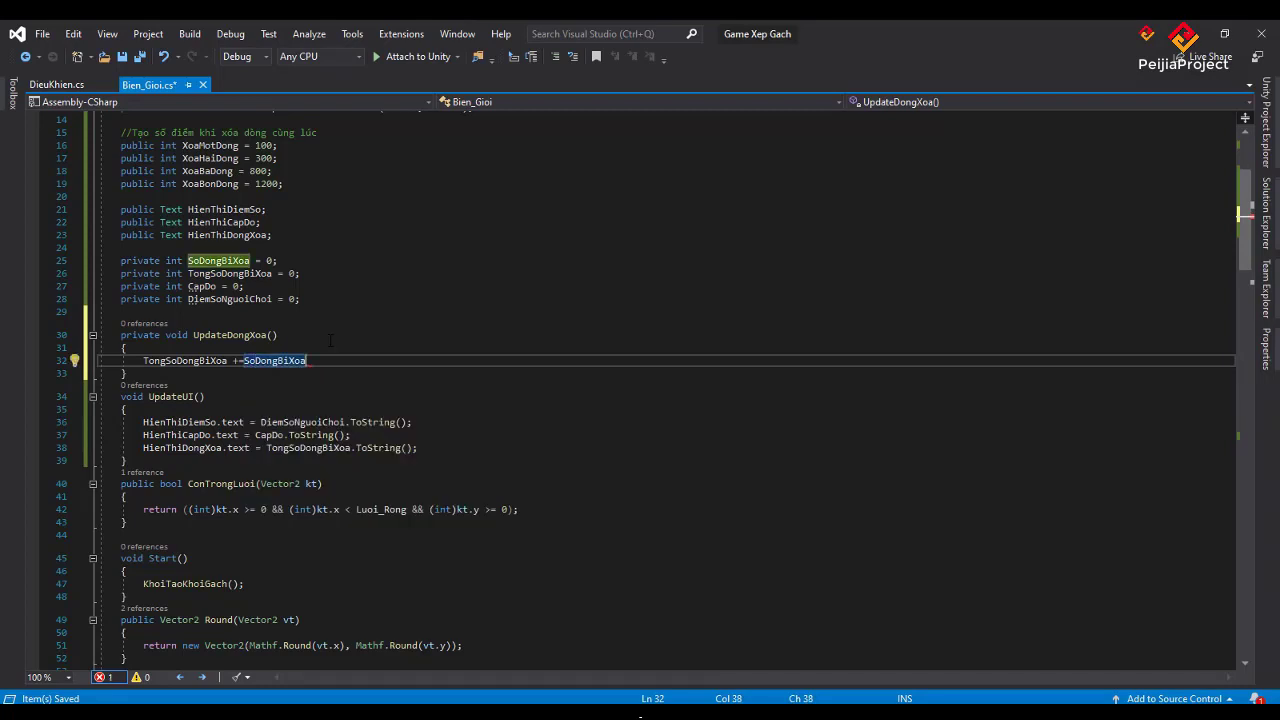
{"action": "type", "text": ";"}
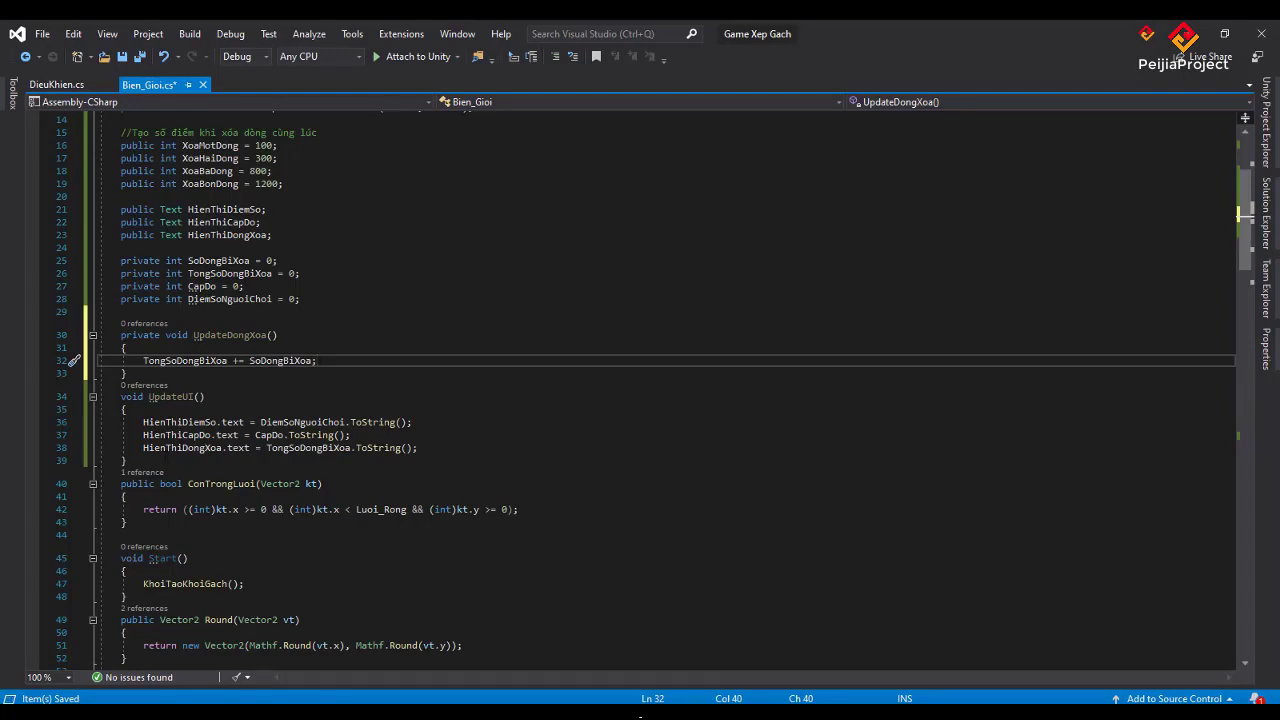
{"action": "left_click", "coordinate": [263, 458]}
{"action": "key", "text": "Return"}
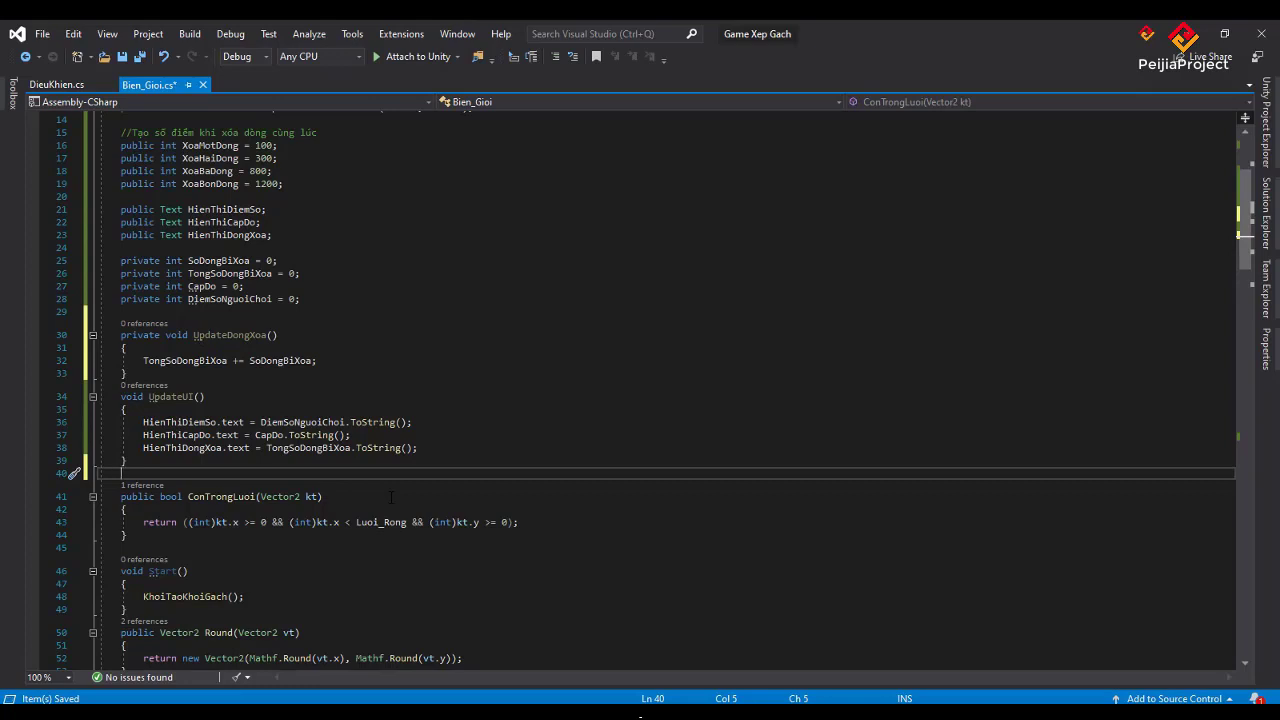
- Remove the extra blank line and begin a 'void Up' declaration below Start()
{"action": "key", "text": "BackSpace"}
{"action": "key", "text": "Down"}
{"action": "key", "text": "Down"}
{"action": "key", "text": "Down"}
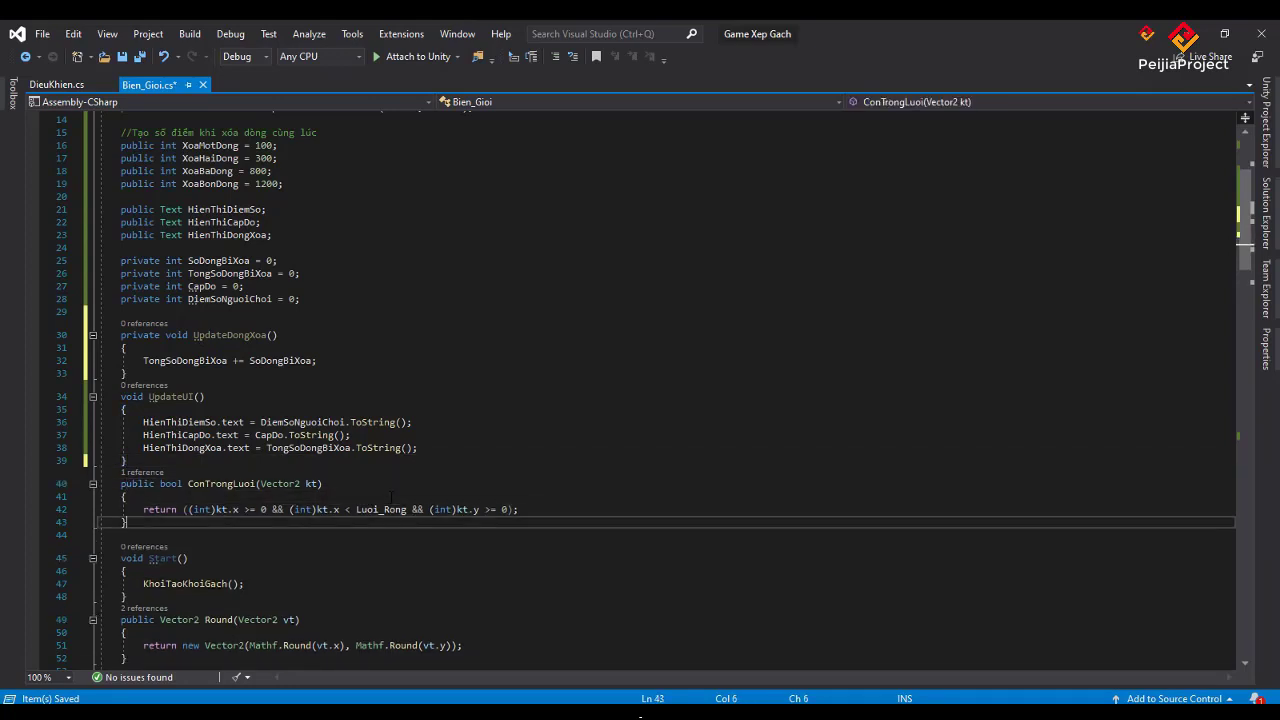
{"action": "key", "text": "Down"}
{"action": "key", "text": "Down"}
{"action": "key", "text": "Down"}
{"action": "key", "text": "Down"}
{"action": "key", "text": "Down"}
{"action": "key", "text": "Return"}
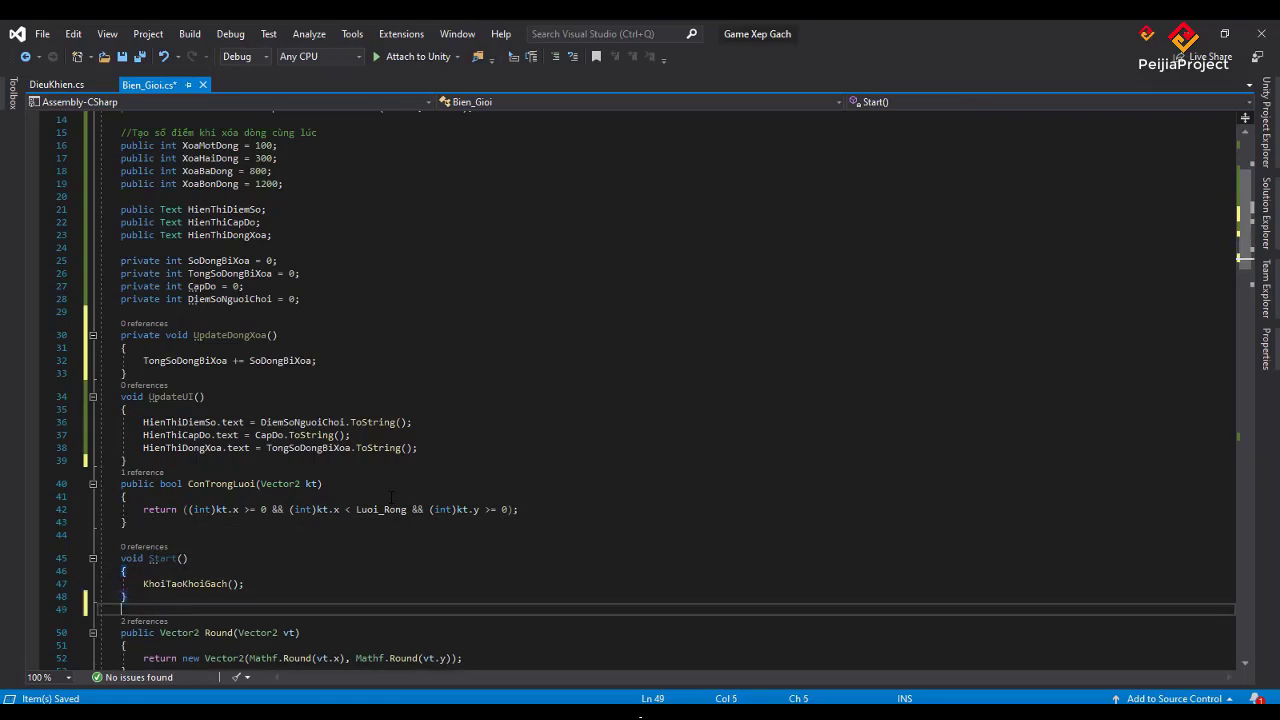
{"action": "key", "text": "Return"}
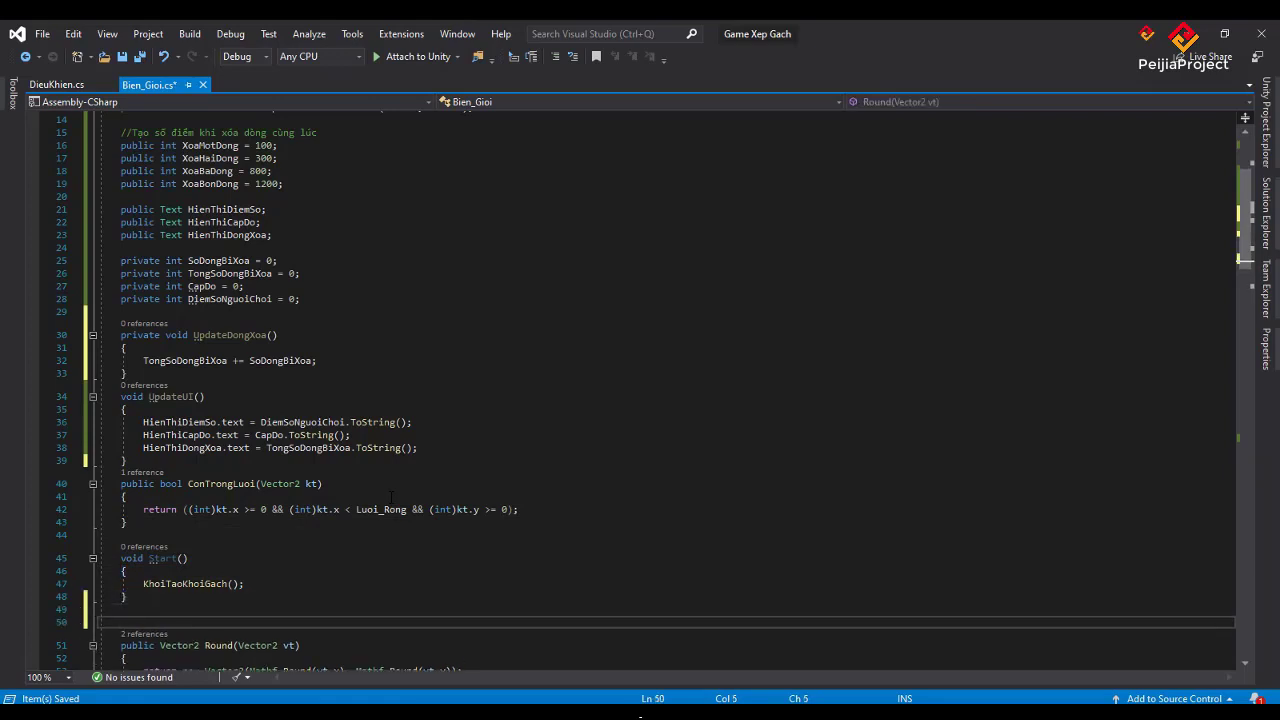
{"action": "type", "text": "void"}
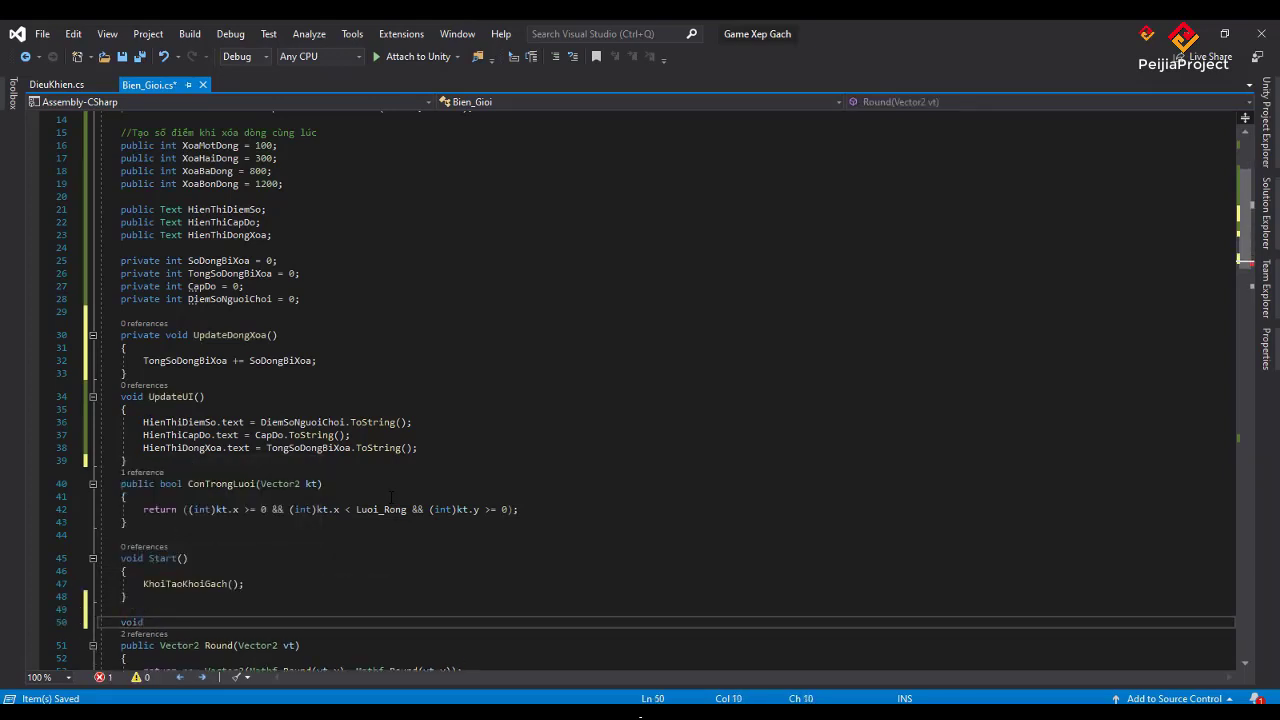
{"action": "type", "text": " Up"}
- Complete the void Update() method and strip its 'private' modifier
{"action": "key", "text": "Tab"}
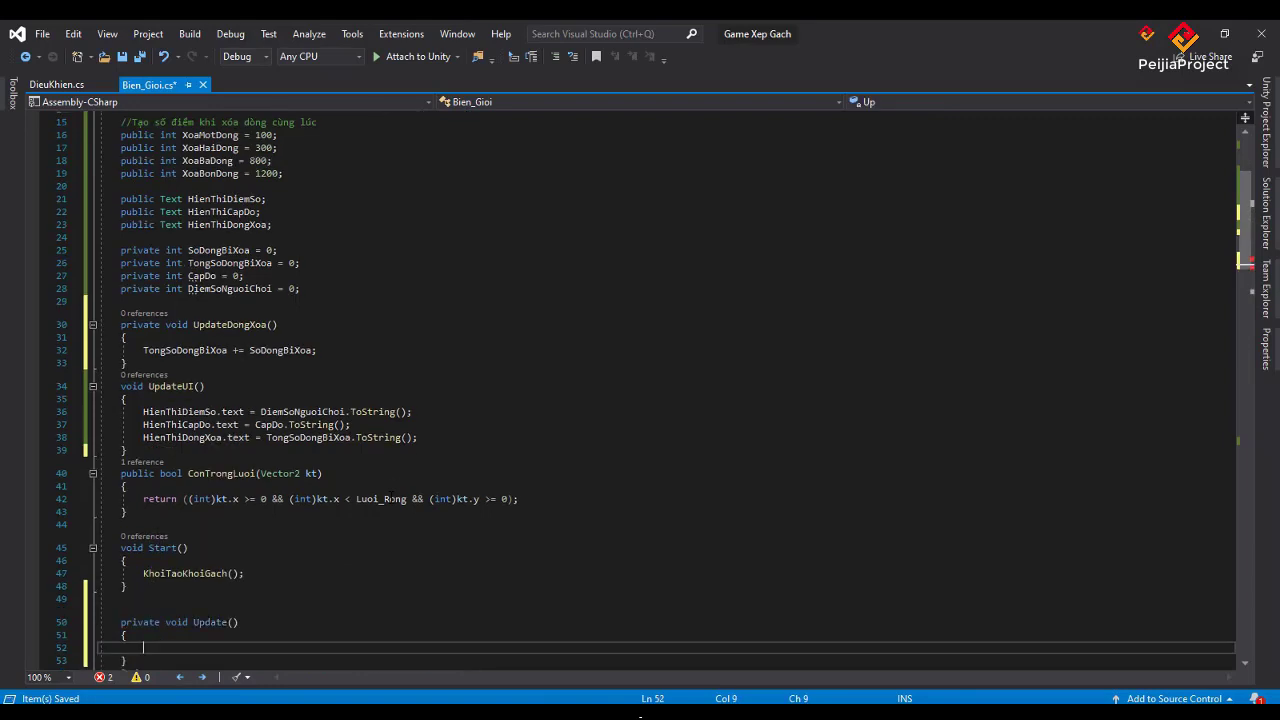
{"action": "key", "text": "Up"}
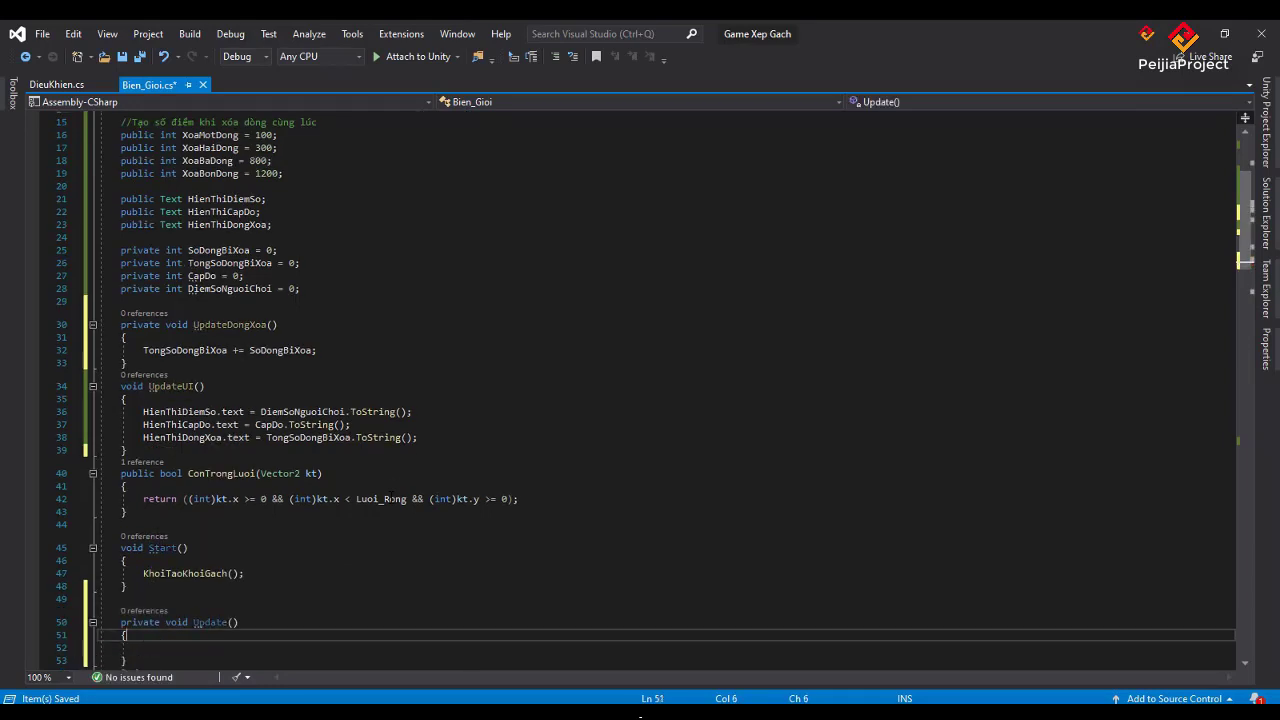
{"action": "key", "text": "Up"}
{"action": "key", "text": "Right"}
{"action": "key", "text": "Right"}
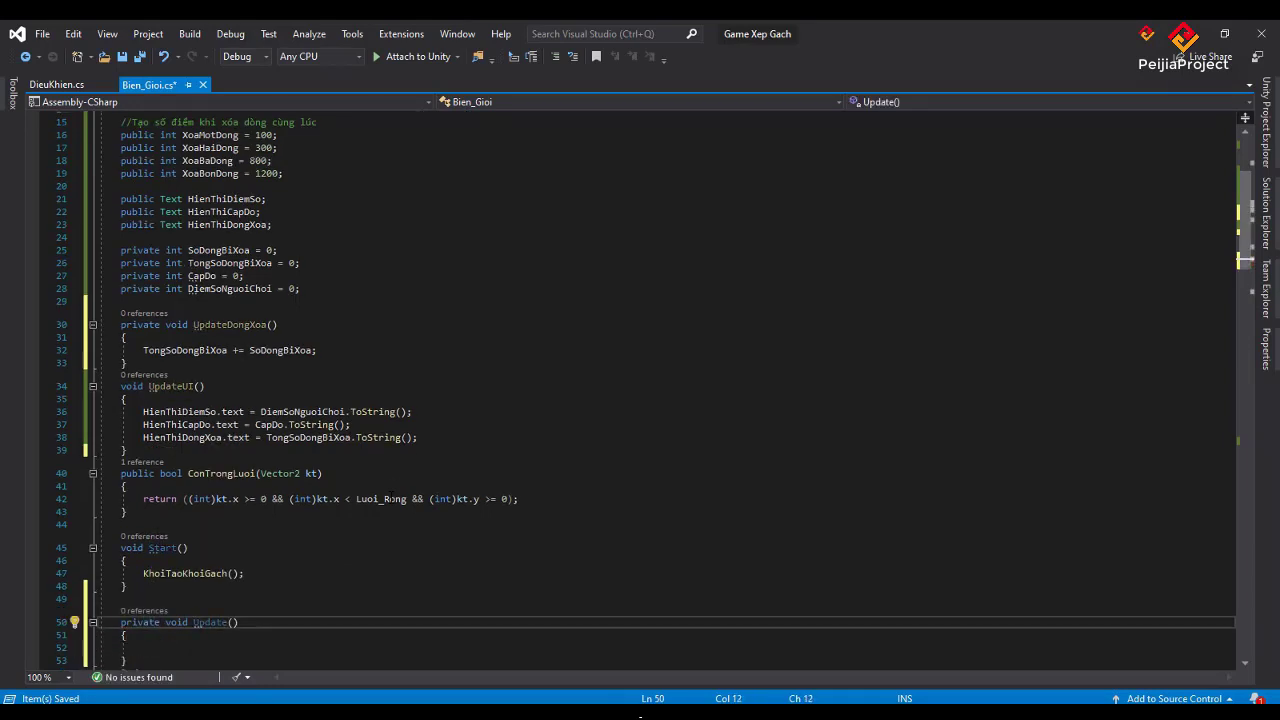
{"action": "key", "text": "ctrl+shift+Left"}
{"action": "key", "text": "BackSpace"}
{"action": "key", "text": "Down"}
{"action": "key", "text": "Down"}
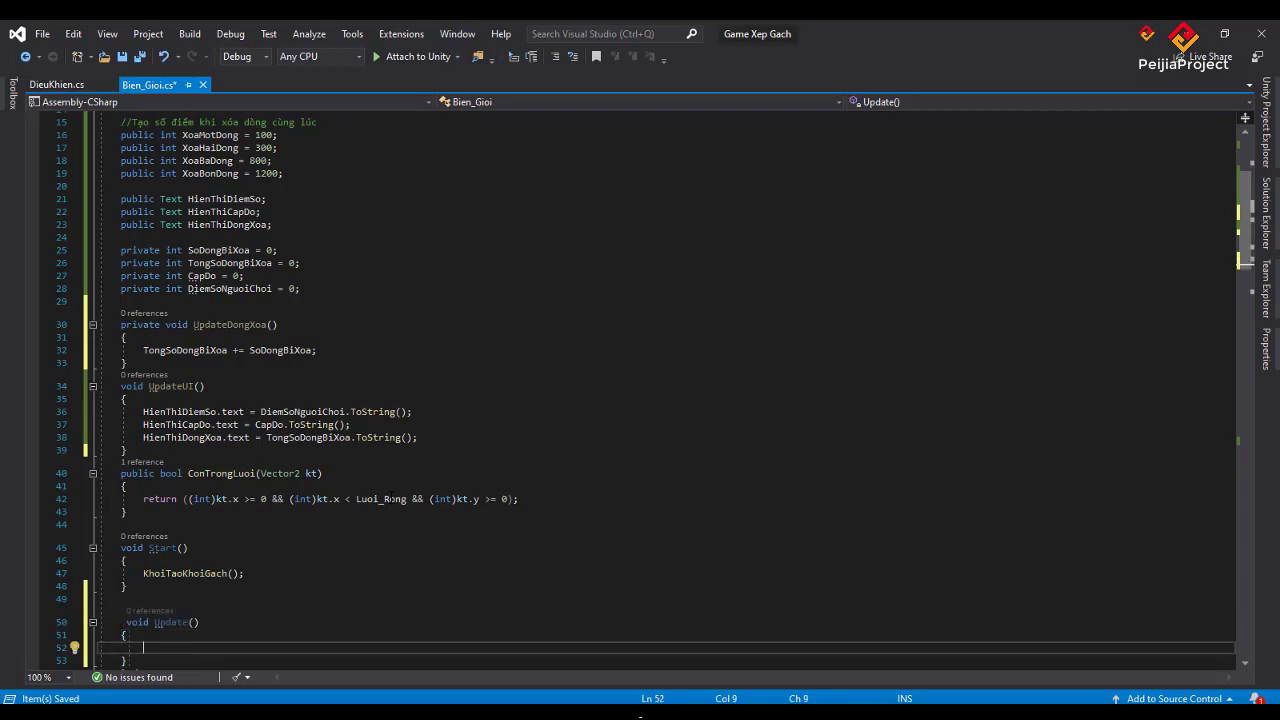
- Call UpdateDongXoa(); and UpdateUI(); inside Update, save, and switch to Unity
{"action": "type", "text": "U"}
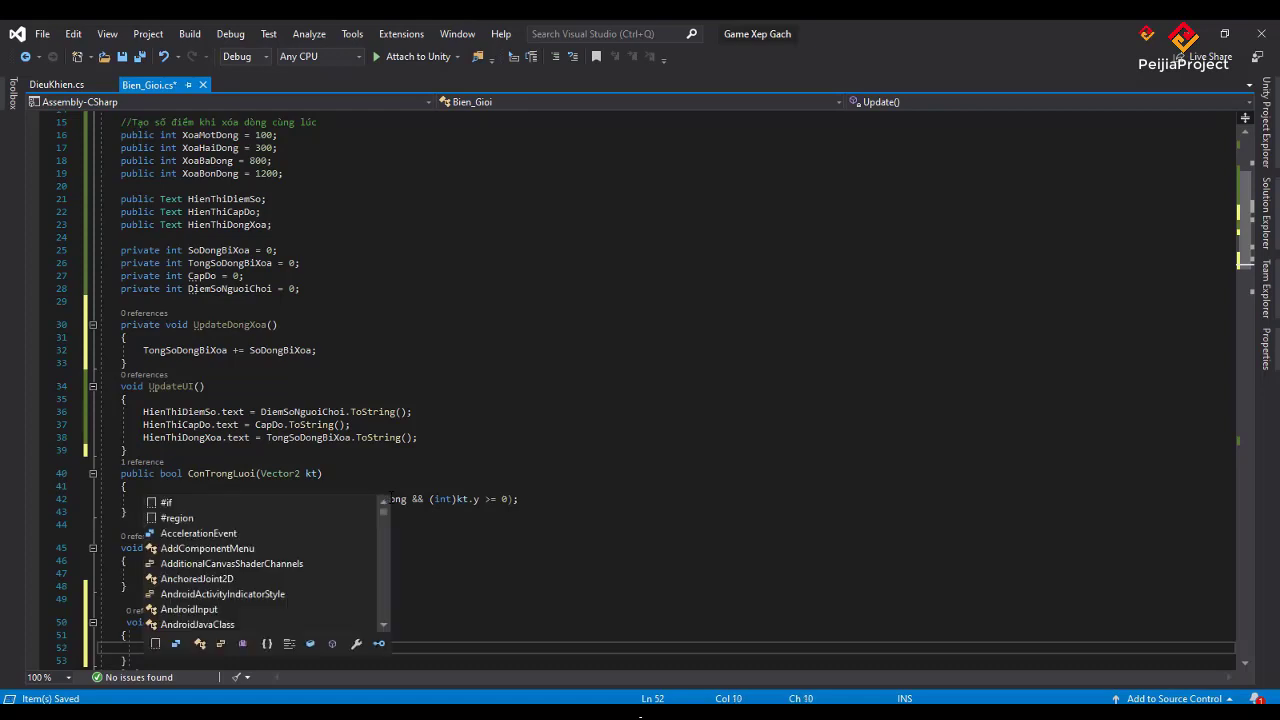
{"action": "type", "text": "p"}
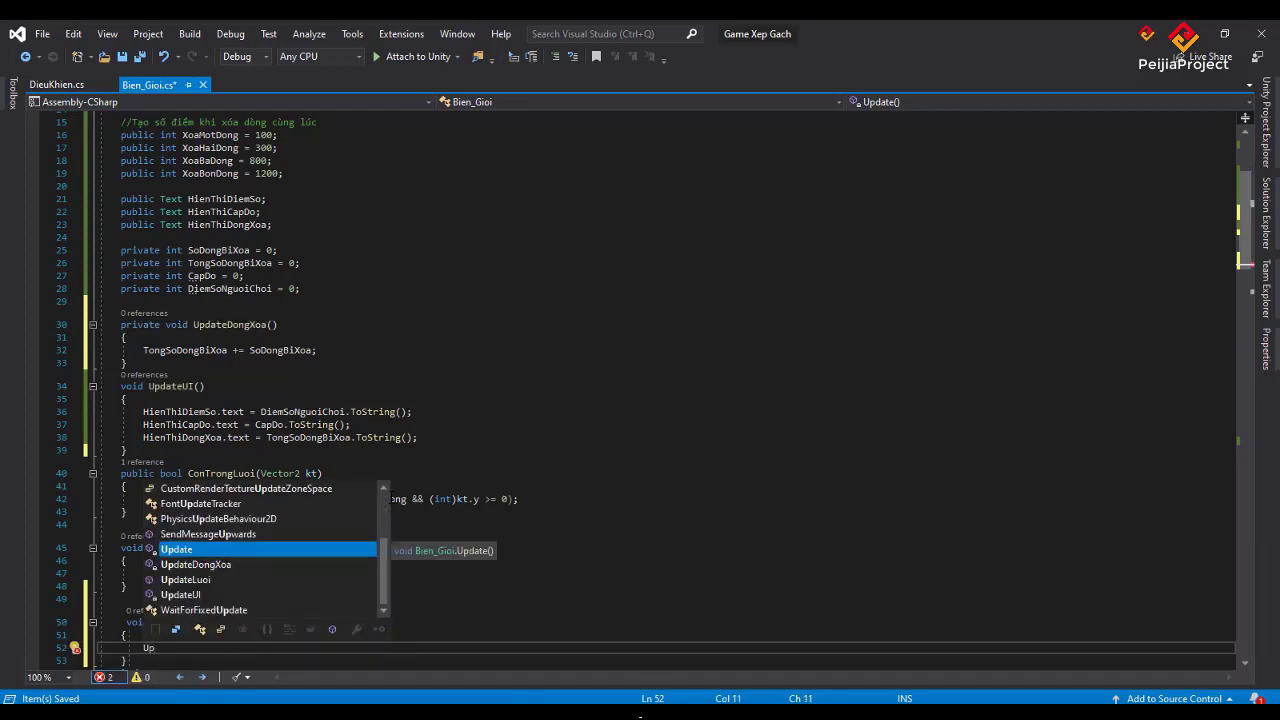
{"action": "key", "text": "Down"}
{"action": "key", "text": "Tab"}
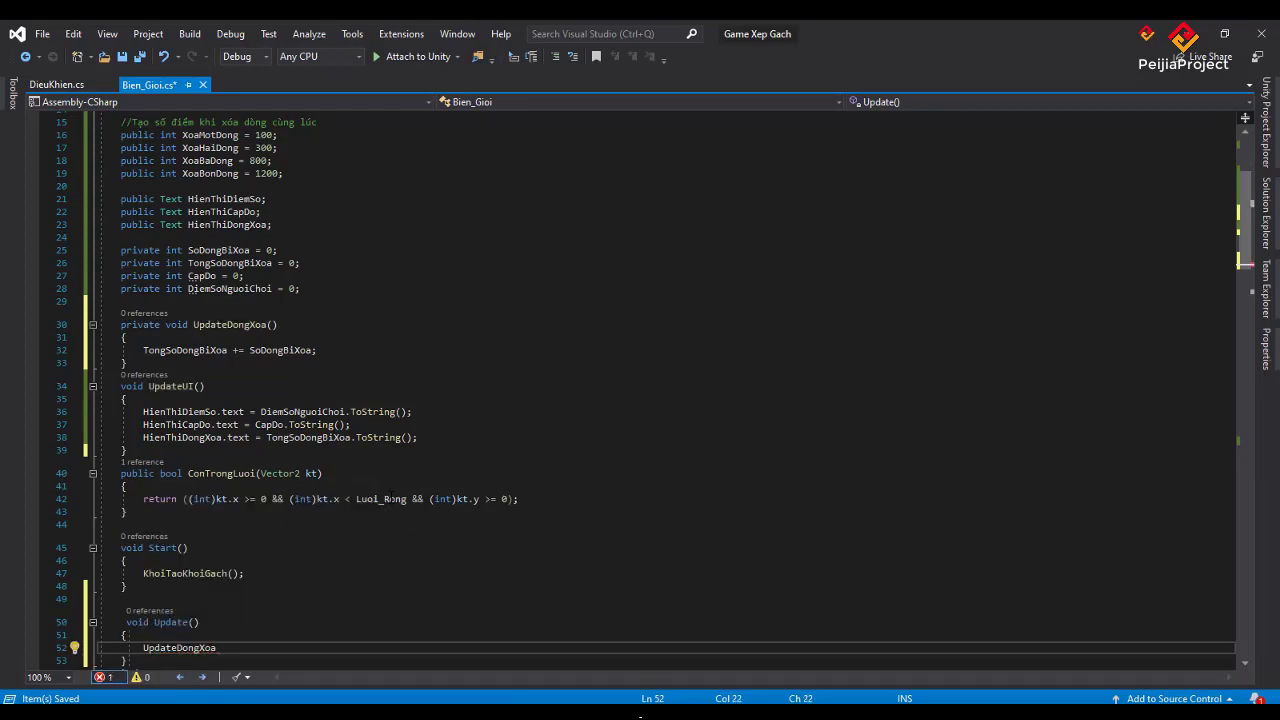
{"action": "type", "text": "();"}
{"action": "key", "text": "Return"}
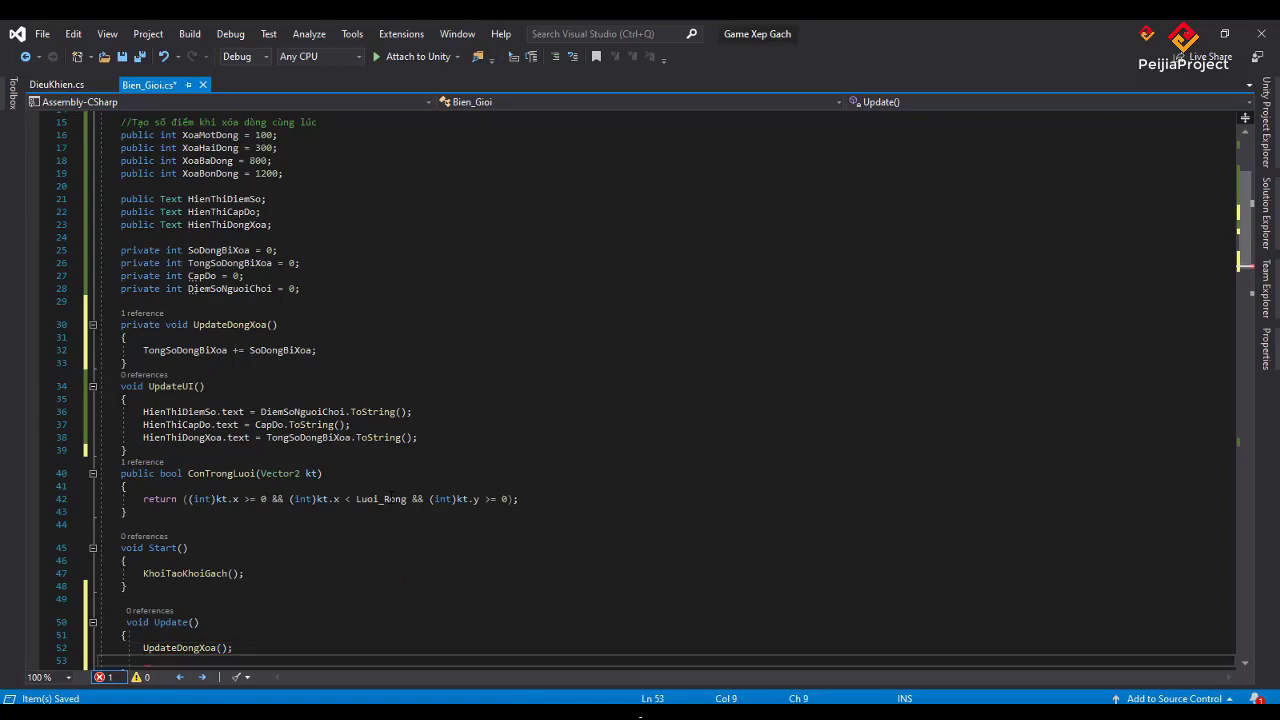
{"action": "type", "text": "Up"}
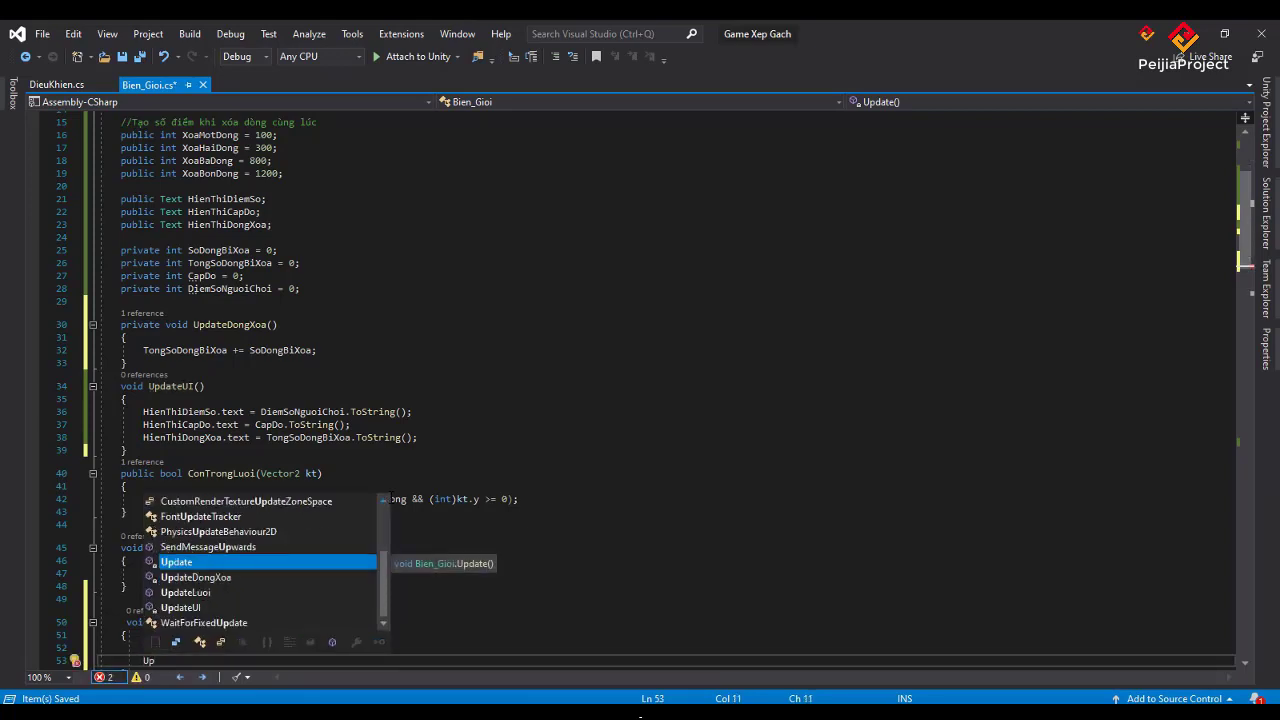
{"action": "key", "text": "Tab"}
{"action": "type", "text": "UI"}
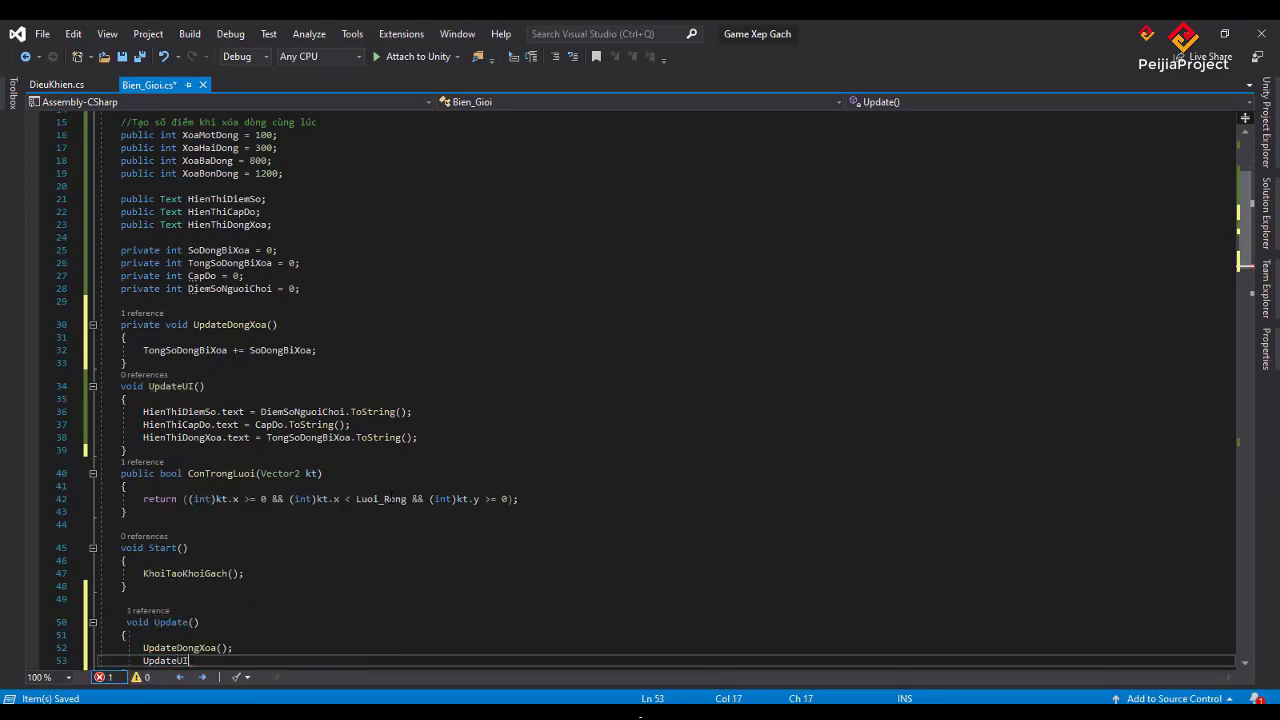
{"action": "type", "text": "();"}
{"action": "key", "text": "ctrl+s"}
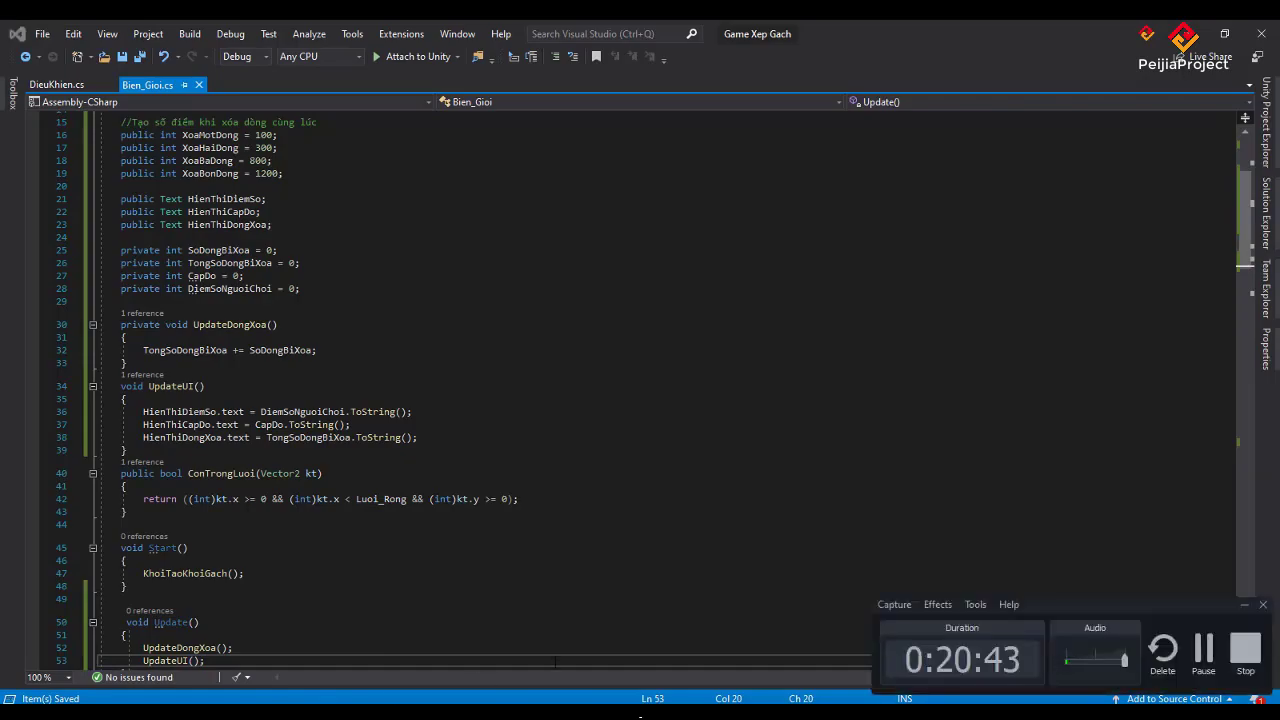
{"action": "key", "text": "alt+Tab"}
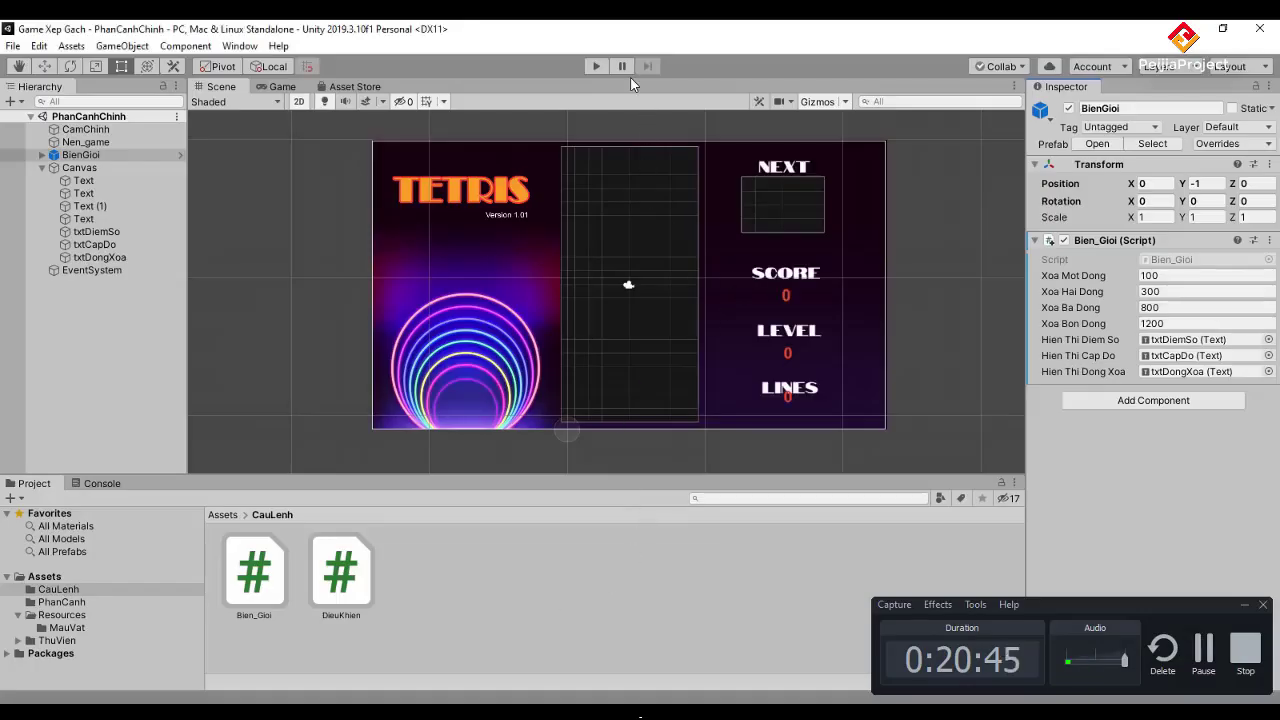
- Start the Tetris playtest and steer and drop the first blue, green, yellow and blue Z pieces
{"action": "left_click", "coordinate": [595, 67]}
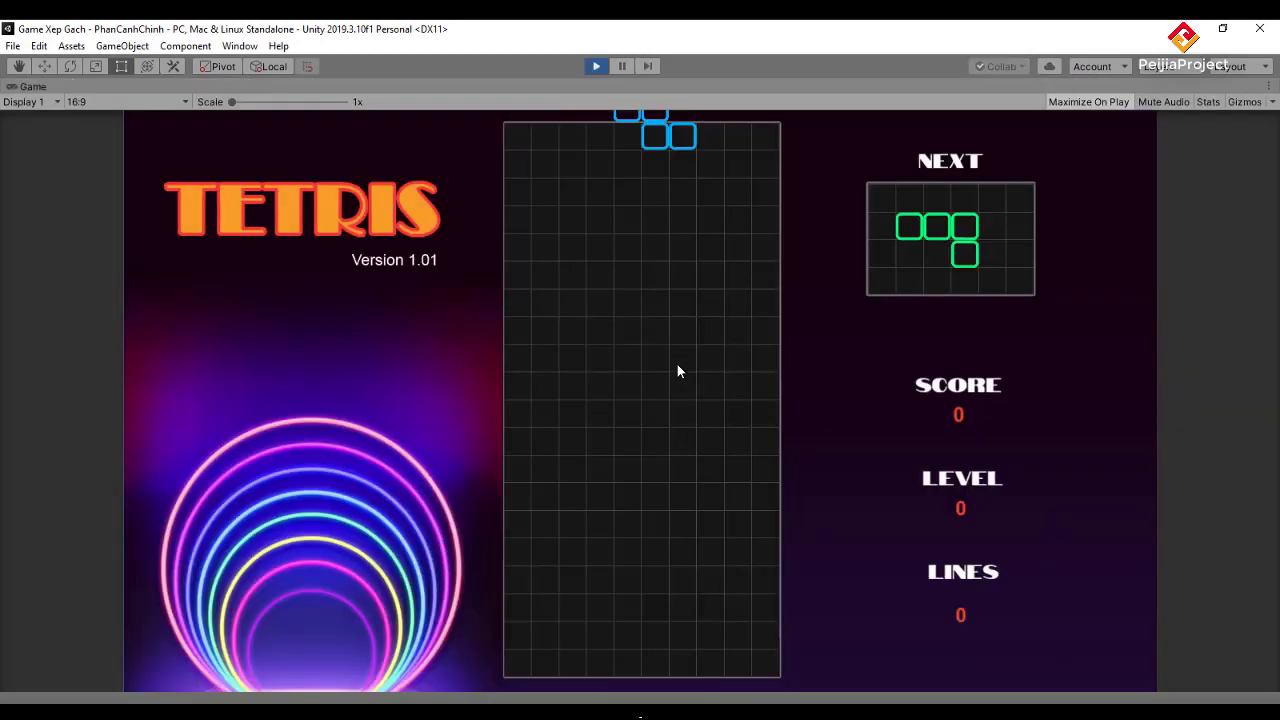
{"action": "key", "text": "Up"}
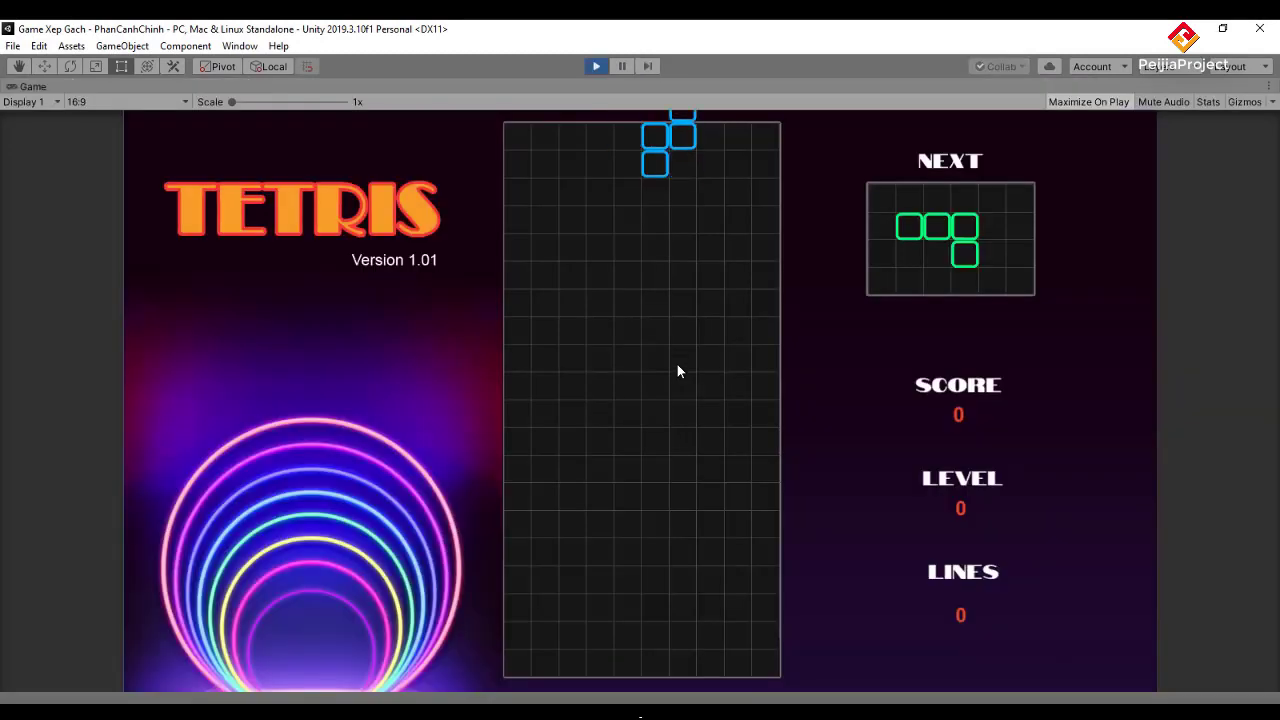
{"action": "key", "text": "Left"}
{"action": "key", "text": "Left"}
{"action": "key", "text": "Left"}
{"action": "key", "text": "Left"}
{"action": "key", "text": "space"}
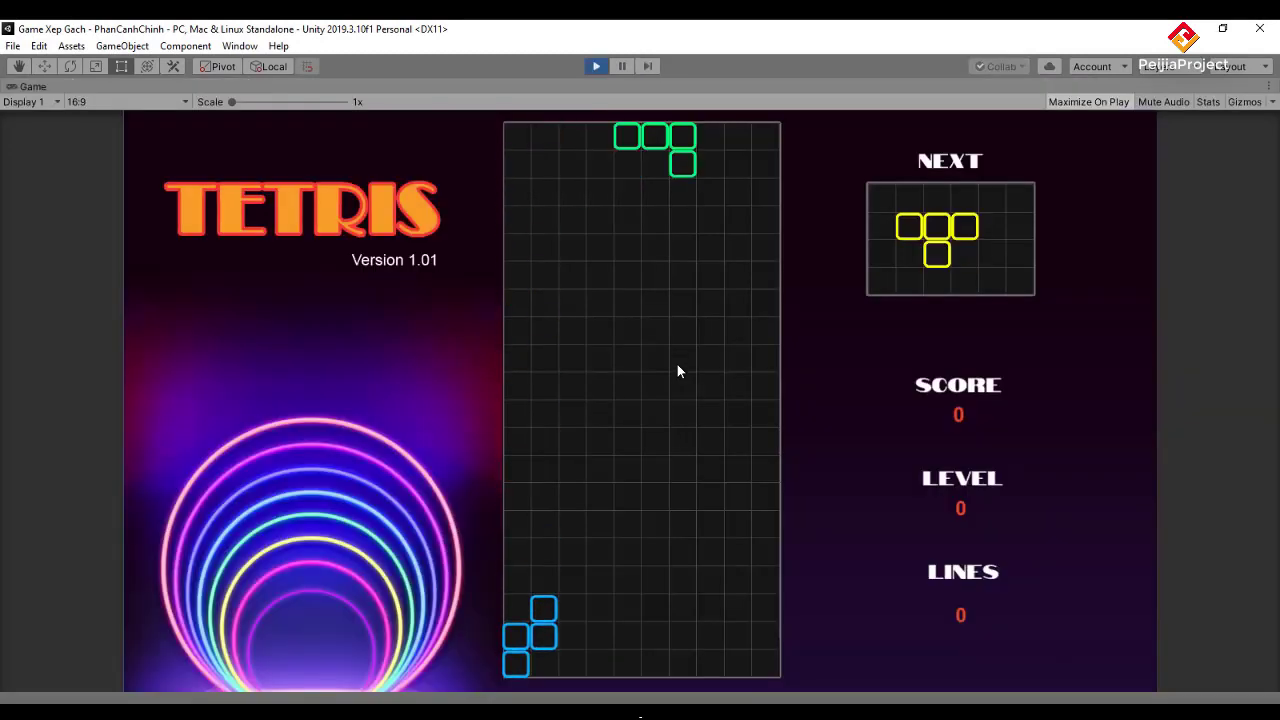
{"action": "key", "text": "Up"}
{"action": "key", "text": "Up"}
{"action": "key", "text": "Up"}
{"action": "key", "text": "Left"}
{"action": "key", "text": "Left"}
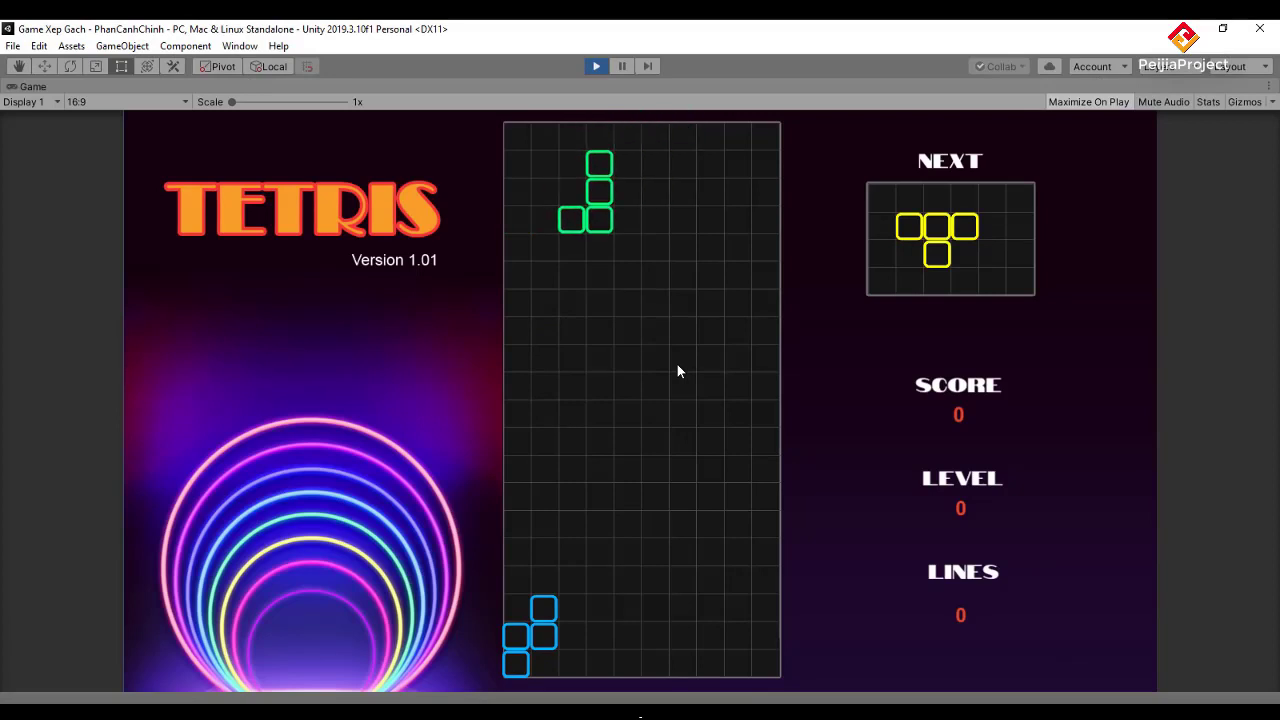
{"action": "key", "text": "Down"}
{"action": "key", "text": "Down"}
{"action": "key", "text": "Down"}
{"action": "key", "text": "Down"}
{"action": "key", "text": "Down"}
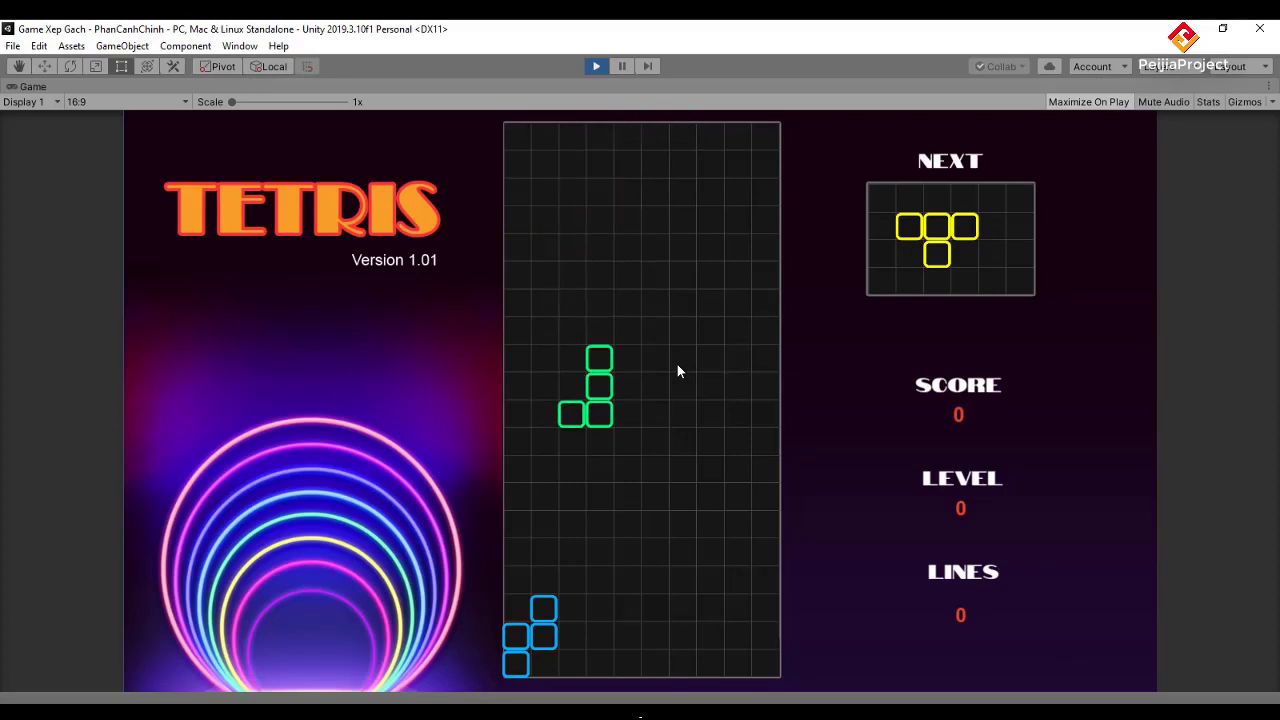
{"action": "key", "text": "space"}
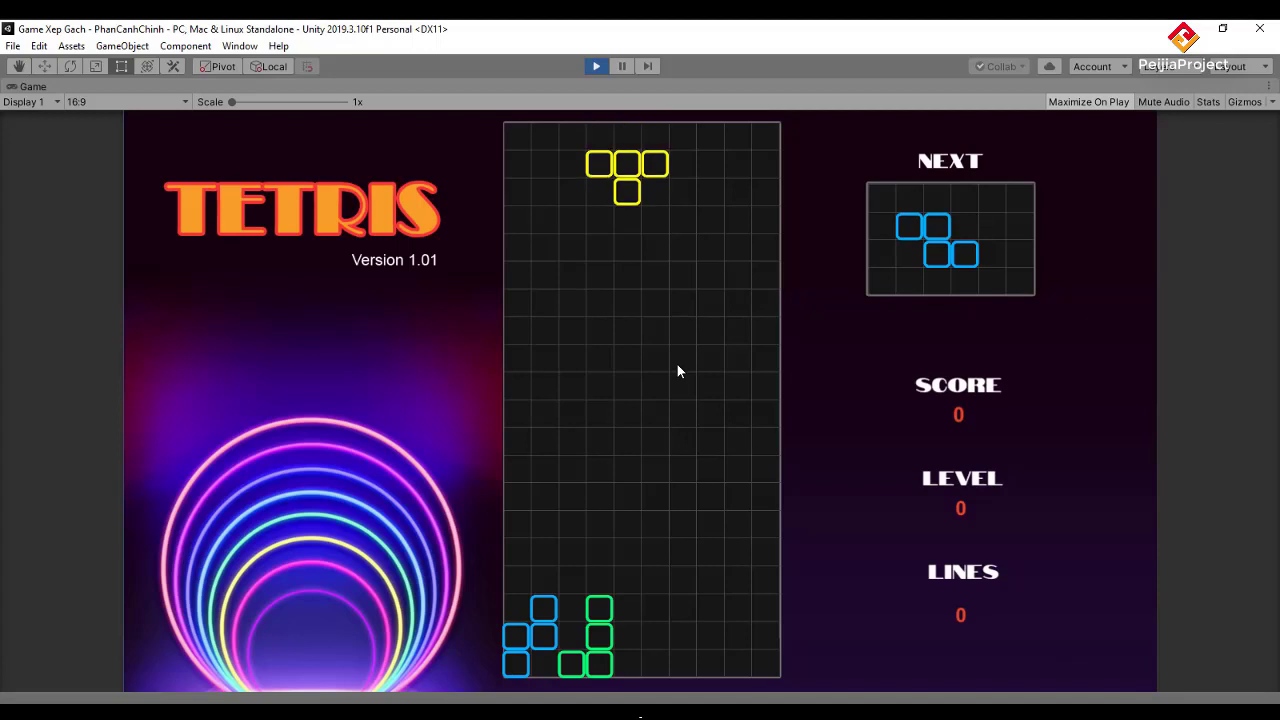
{"action": "key", "text": "Up"}
{"action": "key", "text": "Up"}
{"action": "key", "text": "Right"}
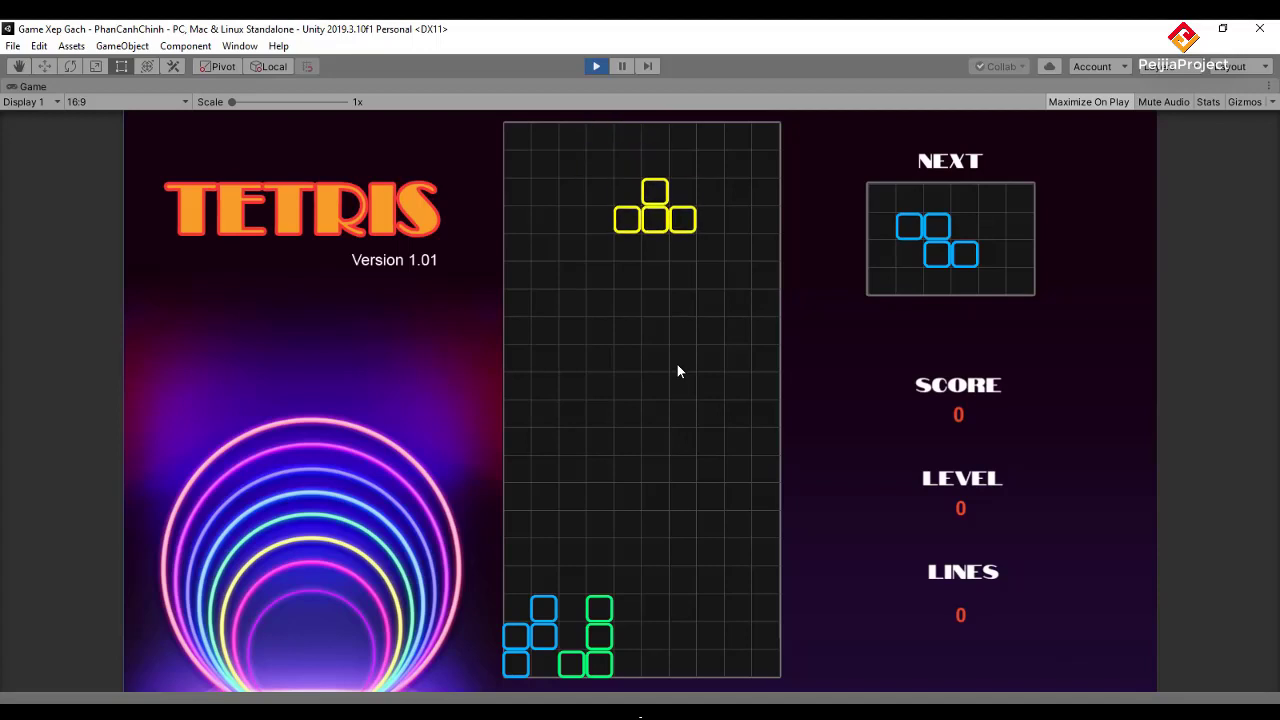
{"action": "key", "text": "Down"}
{"action": "key", "text": "Up"}
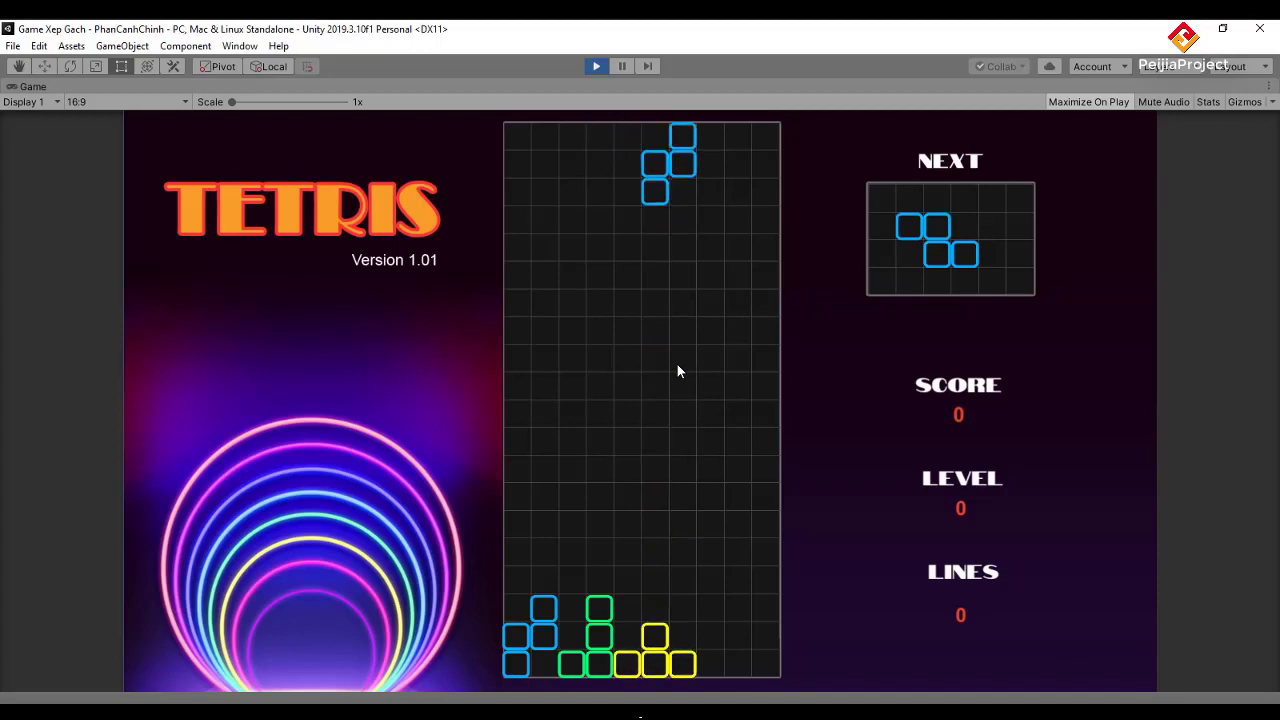
{"action": "key", "text": "Left"}
{"action": "key", "text": "Down"}
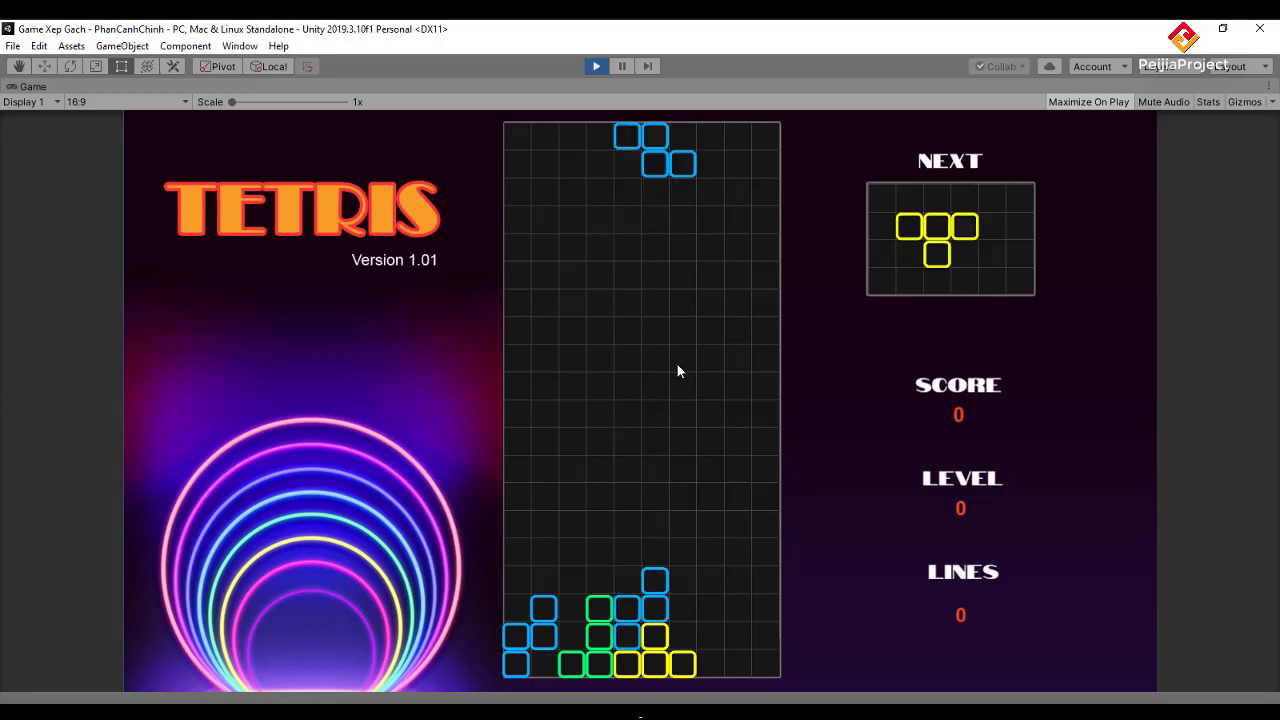
{"action": "key", "text": "Right"}
{"action": "key", "text": "Right"}
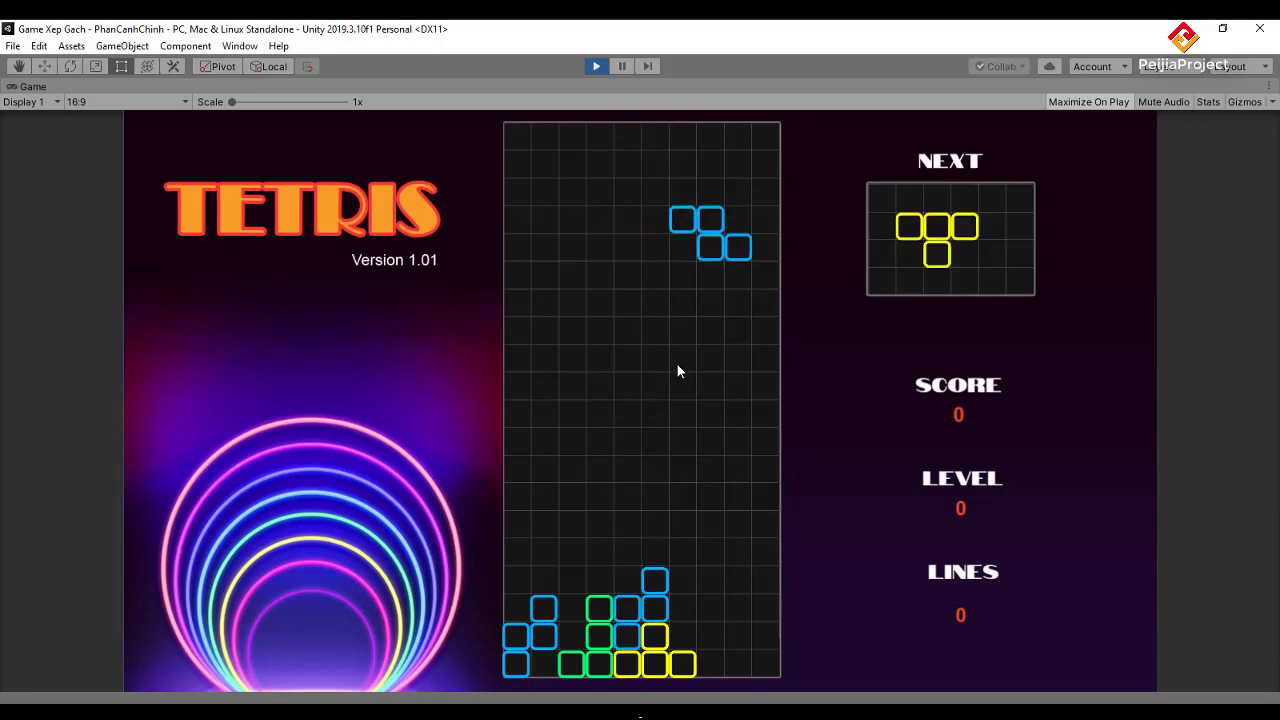
{"action": "key", "text": "Down"}
- Place the yellow T, magenta S and cyan L pieces to clear rows, then stop play mode
{"action": "key", "text": "Up"}
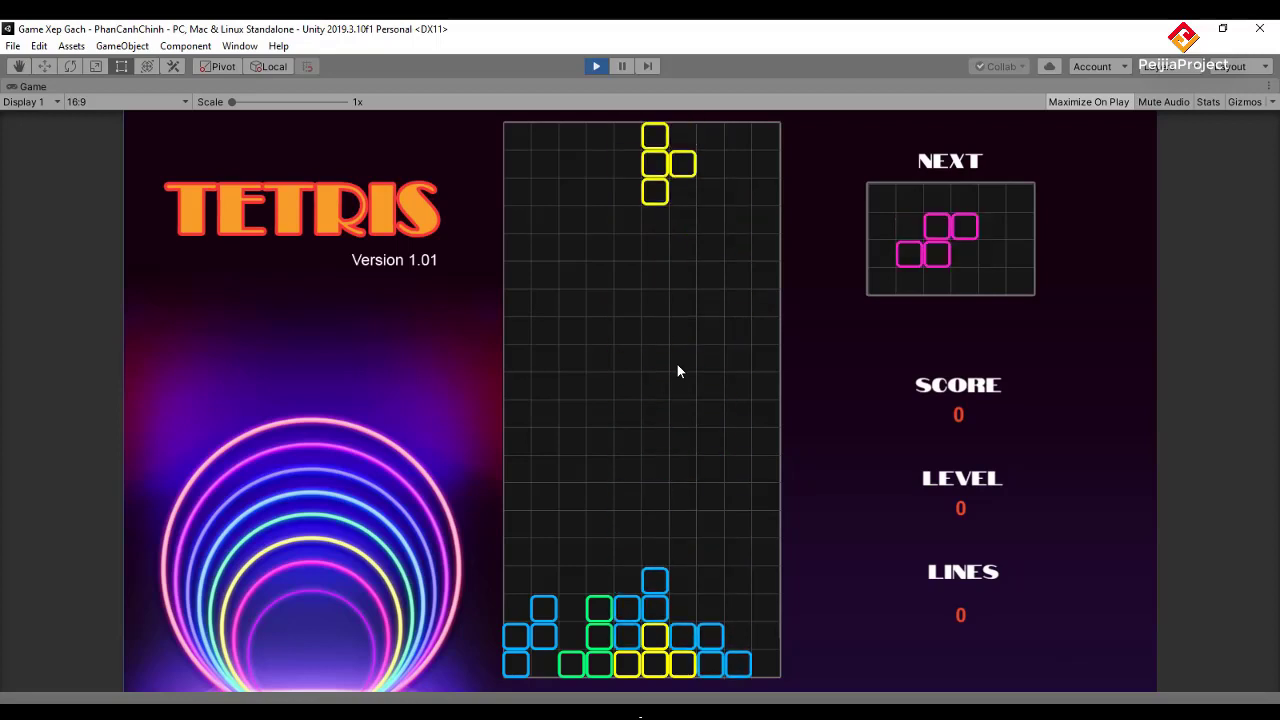
{"action": "key", "text": "Up"}
{"action": "key", "text": "Up"}
{"action": "key", "text": "Right"}
{"action": "key", "text": "Right"}
{"action": "key", "text": "Right"}
{"action": "key", "text": "Down"}
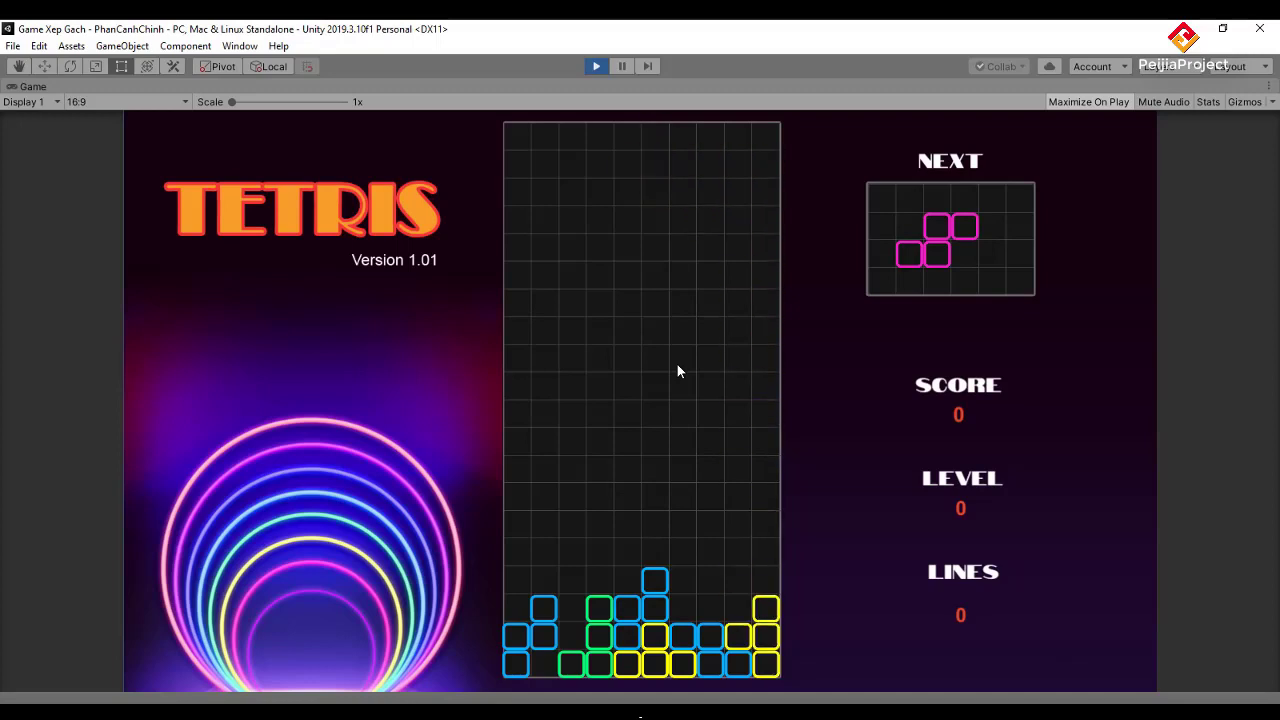
{"action": "key", "text": "Up"}
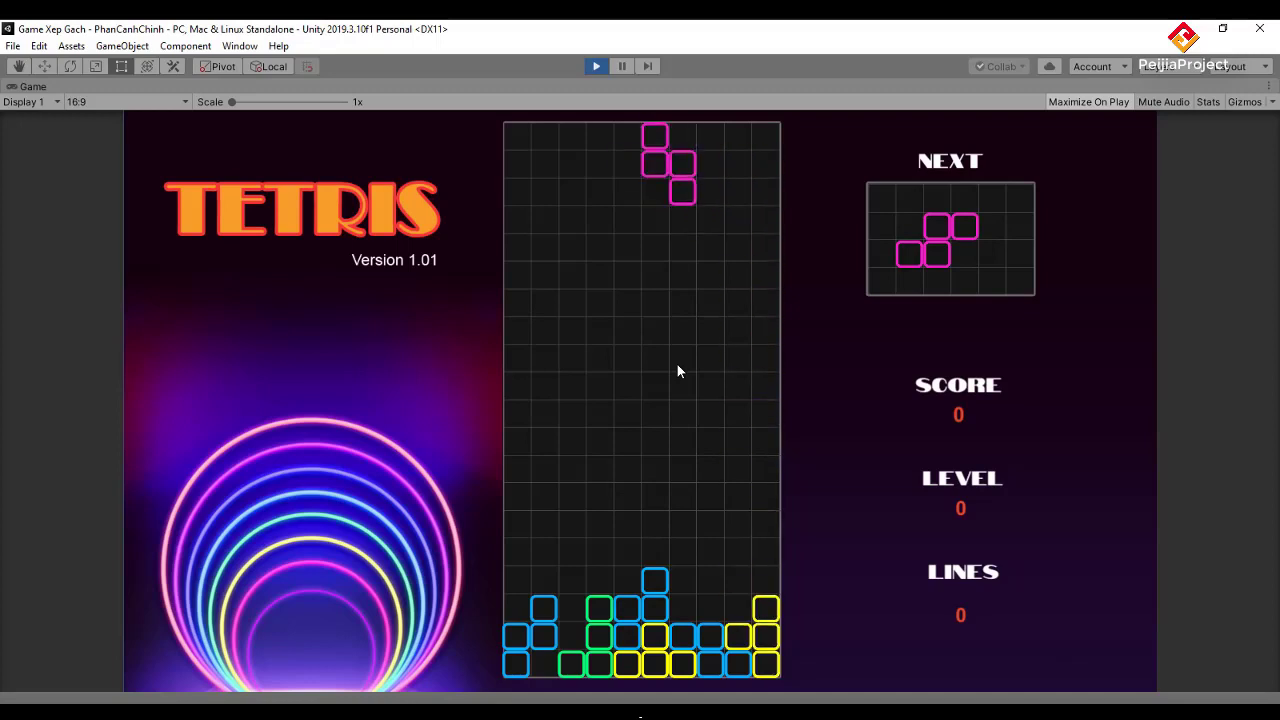
{"action": "key", "text": "Up"}
{"action": "key", "text": "Right"}
{"action": "key", "text": "Right"}
{"action": "key", "text": "Right"}
{"action": "key", "text": "Down"}
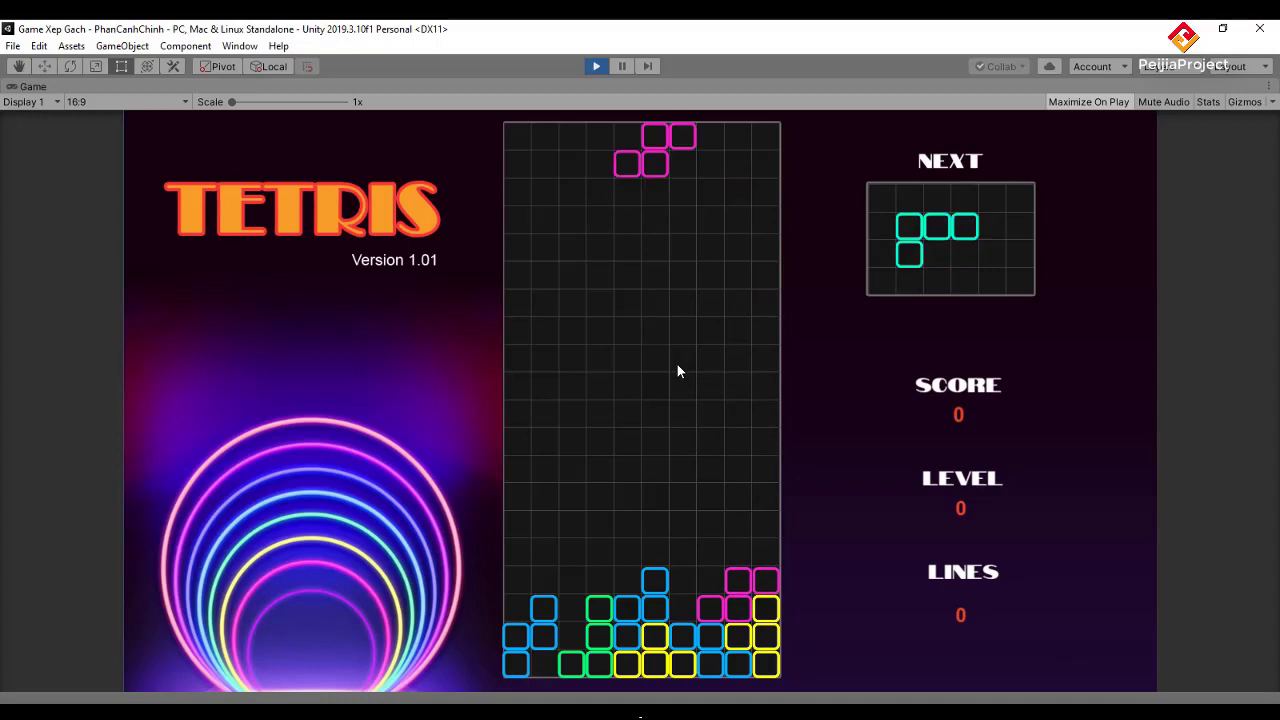
{"action": "key", "text": "Up"}
{"action": "key", "text": "Up"}
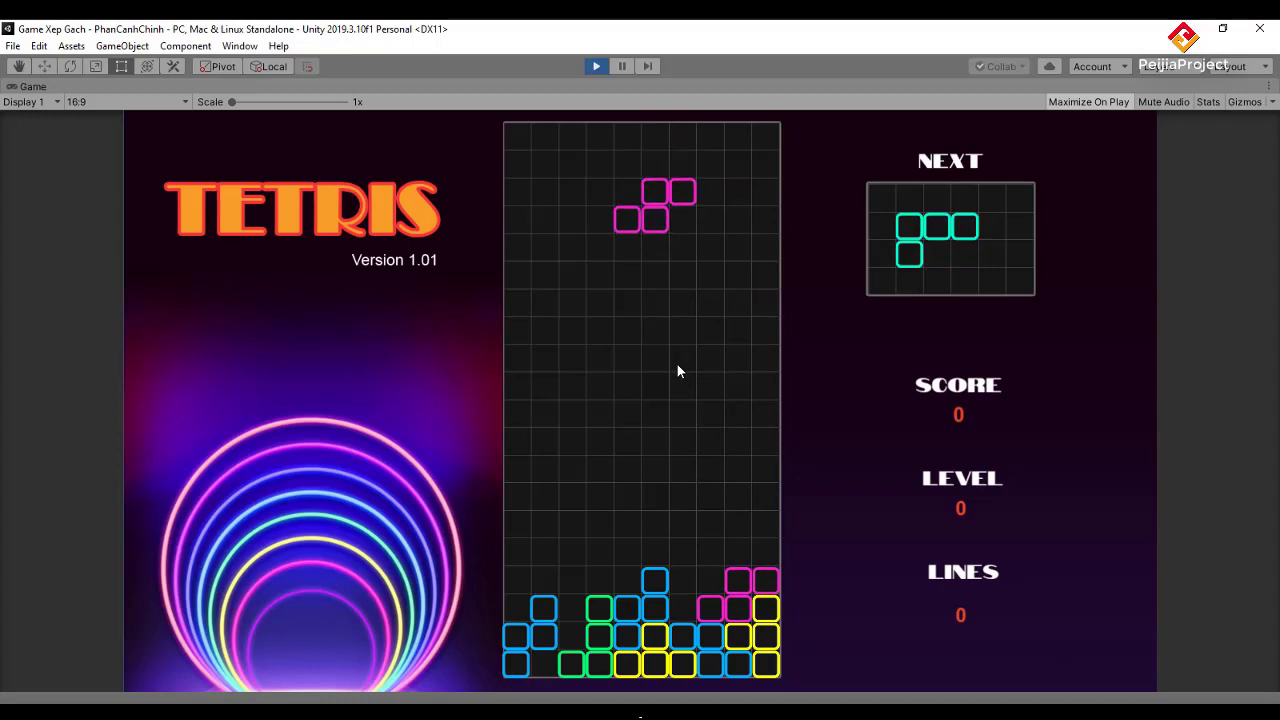
{"action": "key", "text": "Right"}
{"action": "key", "text": "Right"}
{"action": "key", "text": "Down"}
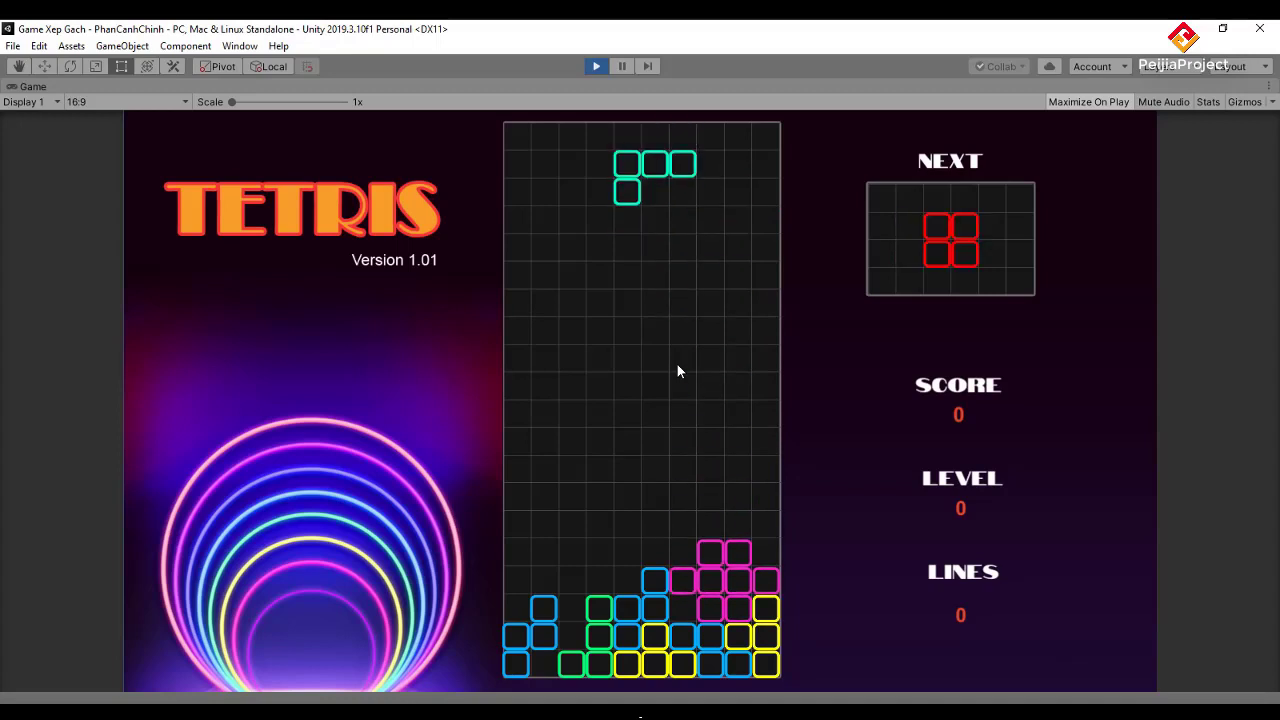
{"action": "key", "text": "Up"}
{"action": "key", "text": "Up"}
{"action": "key", "text": "Up"}
{"action": "key", "text": "Left"}
{"action": "key", "text": "Left"}
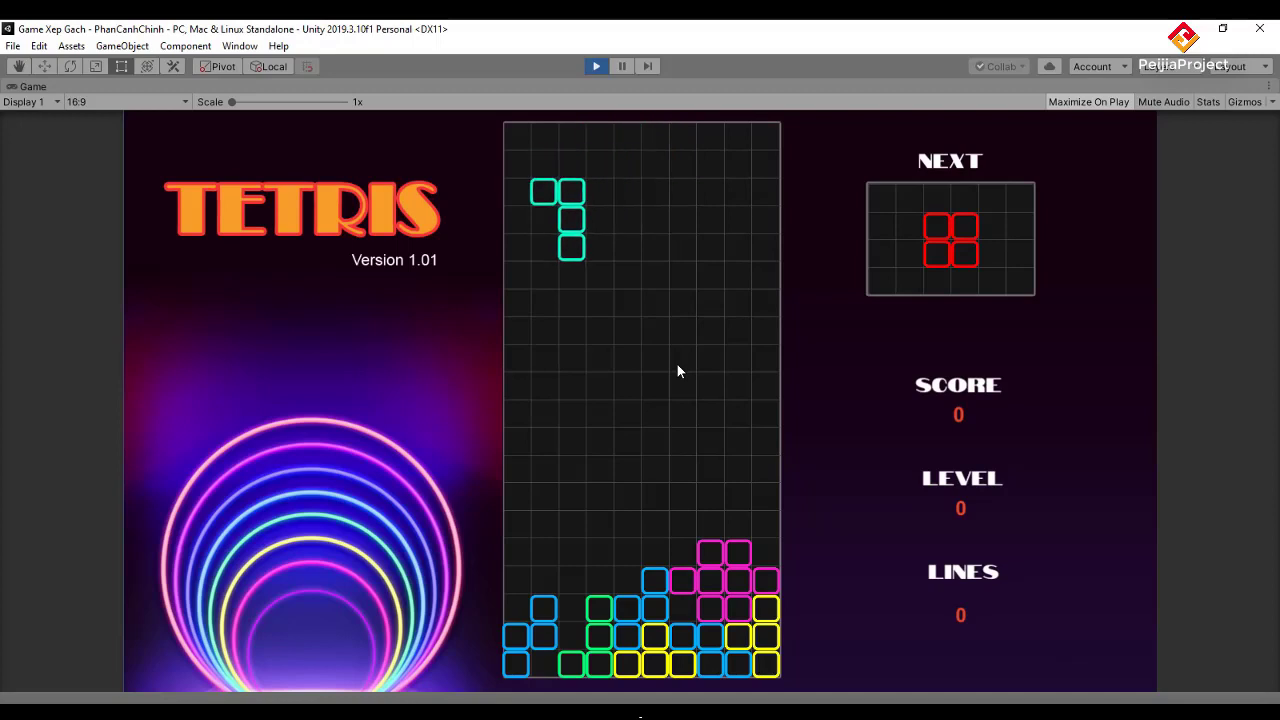
{"action": "key", "text": "Down"}
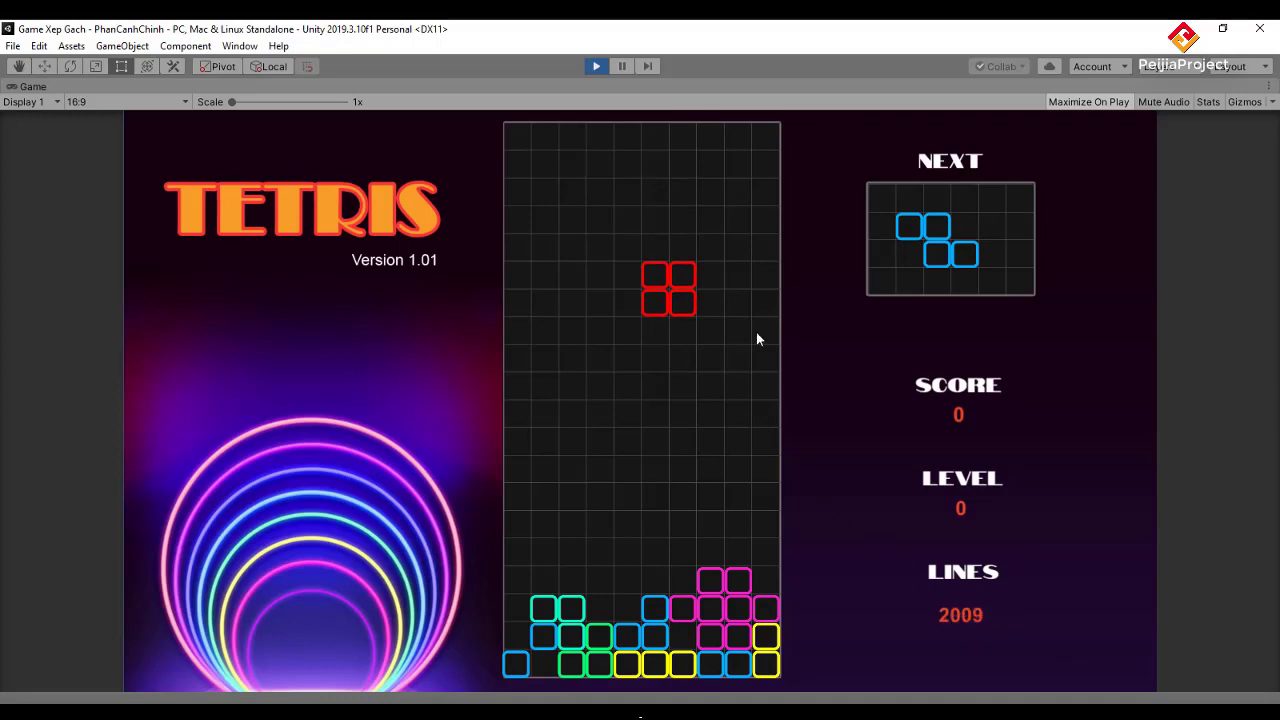
{"action": "left_click", "coordinate": [597, 66]}
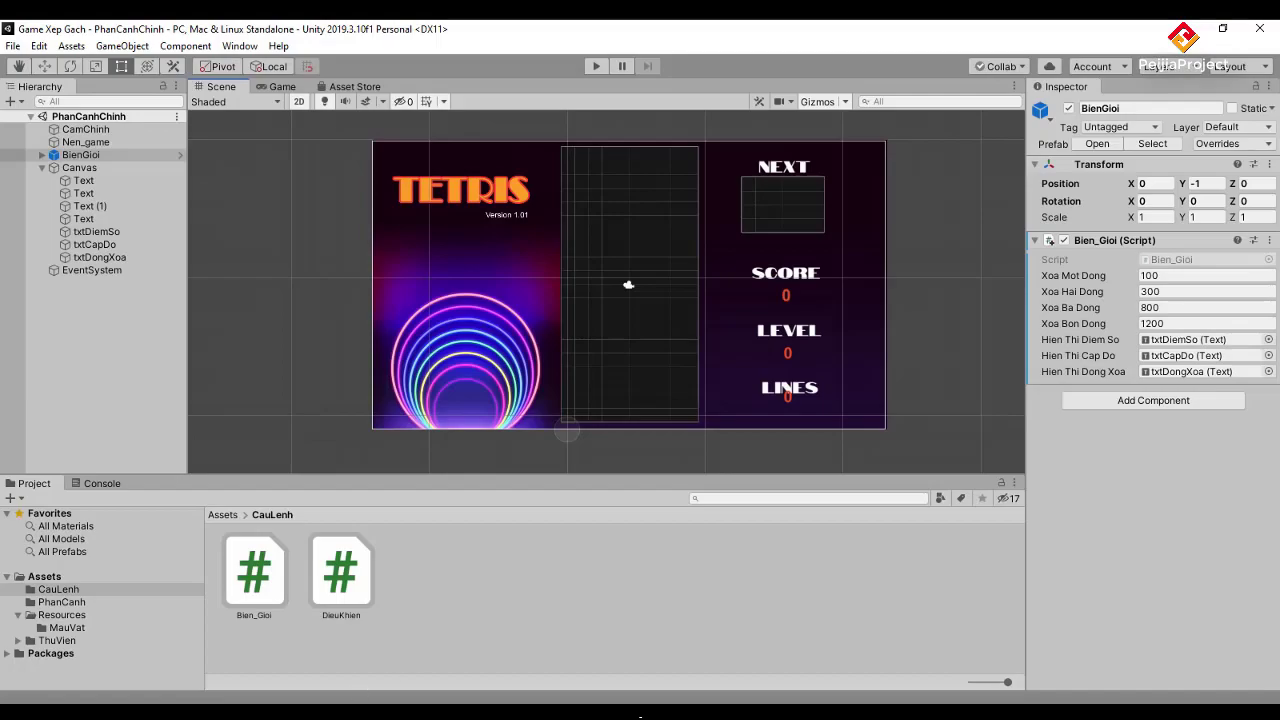
- Back in Bien_Gioi.cs, review the line-clearing code in DaDayDong and save the file
{"action": "key", "text": "alt+Tab"}
{"action": "scroll", "coordinate": [322, 518], "scroll_direction": "down", "scroll_amount": 3}
{"action": "scroll", "coordinate": [322, 518], "scroll_direction": "down", "scroll_amount": 3}
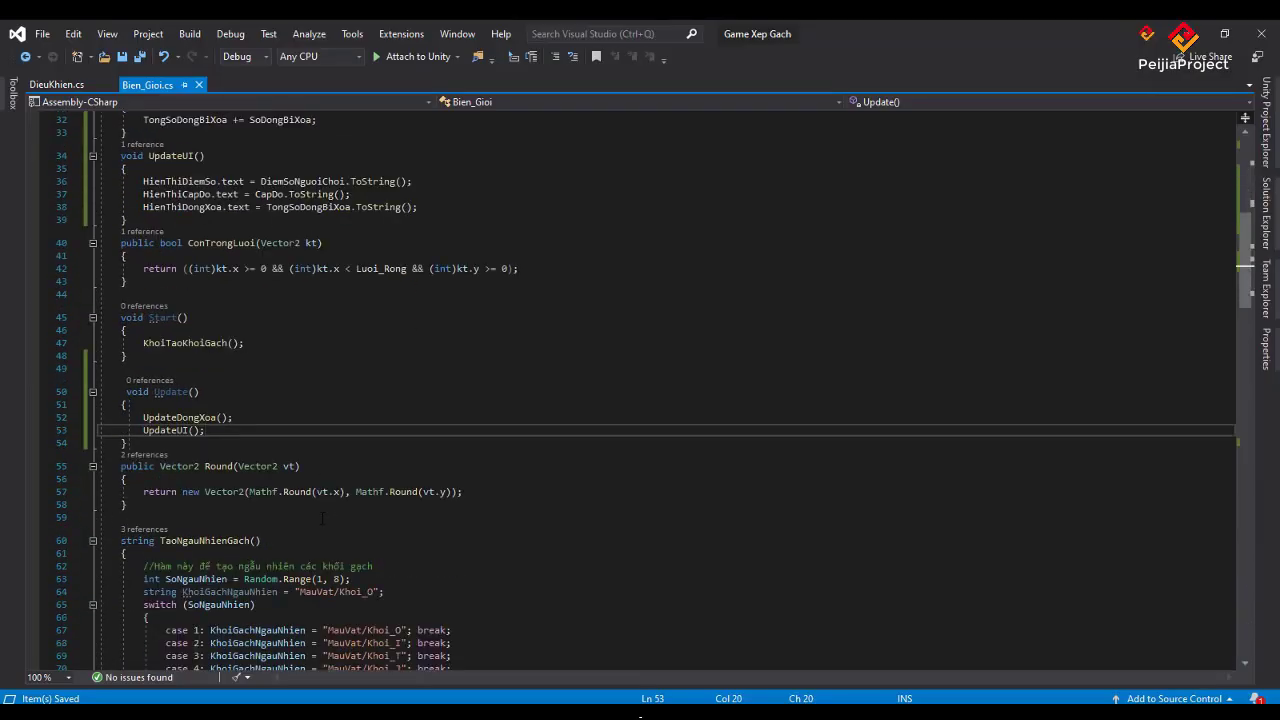
{"action": "scroll", "coordinate": [322, 518], "scroll_direction": "down", "scroll_amount": 4}
{"action": "scroll", "coordinate": [322, 518], "scroll_direction": "down", "scroll_amount": 5}
{"action": "scroll", "coordinate": [322, 518], "scroll_direction": "down", "scroll_amount": 4}
{"action": "scroll", "coordinate": [322, 518], "scroll_direction": "down", "scroll_amount": 8}
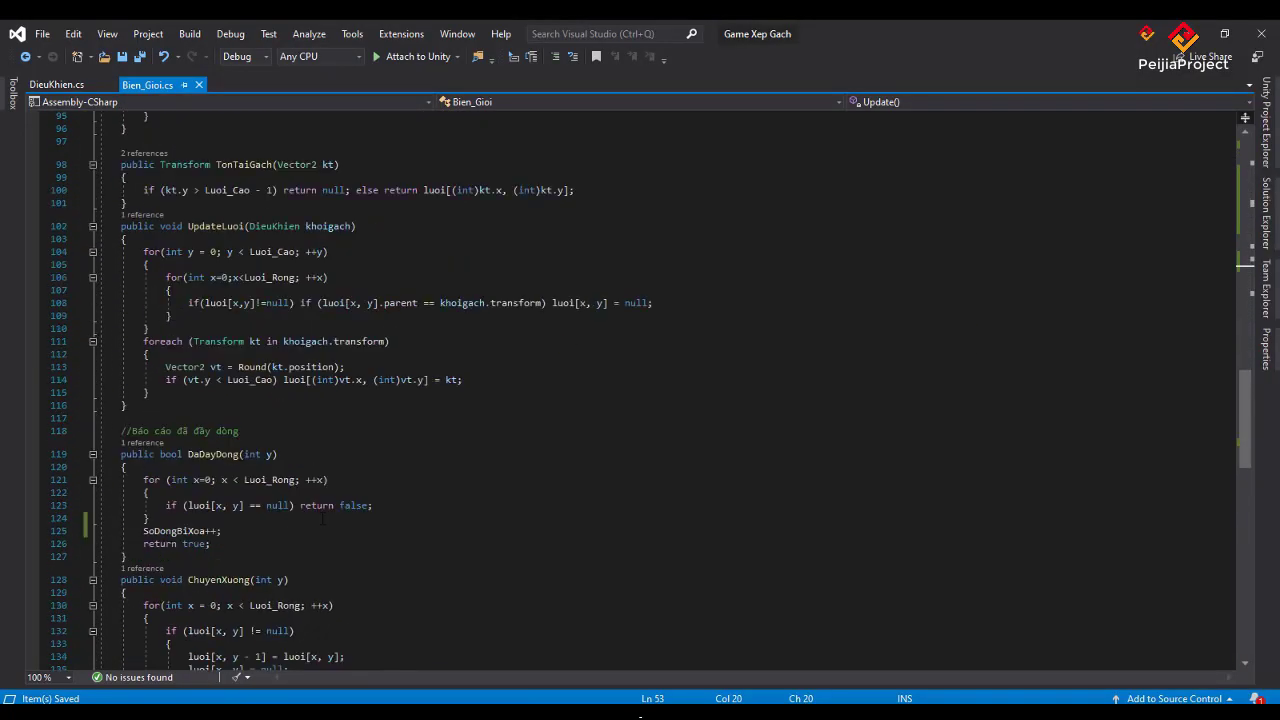
{"action": "scroll", "coordinate": [322, 518], "scroll_direction": "down", "scroll_amount": 3}
{"action": "scroll", "coordinate": [322, 518], "scroll_direction": "down", "scroll_amount": 2}
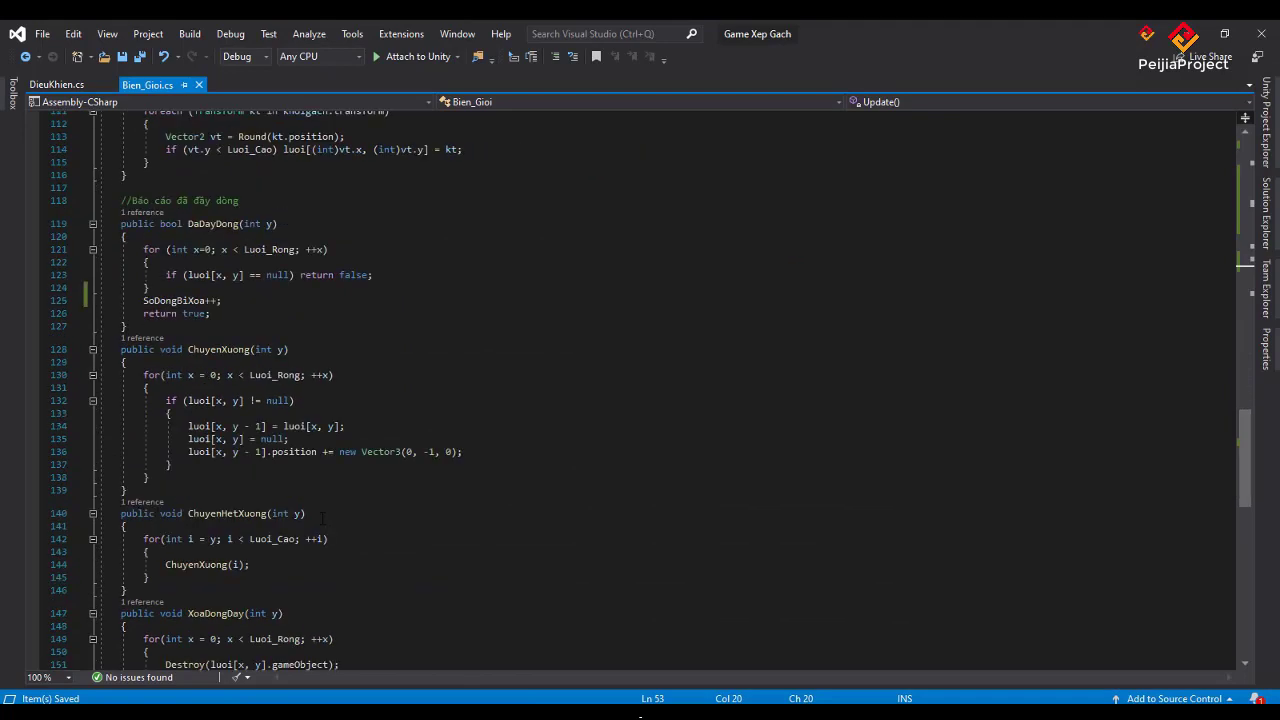
{"action": "scroll", "coordinate": [322, 518], "scroll_direction": "up", "scroll_amount": 2}
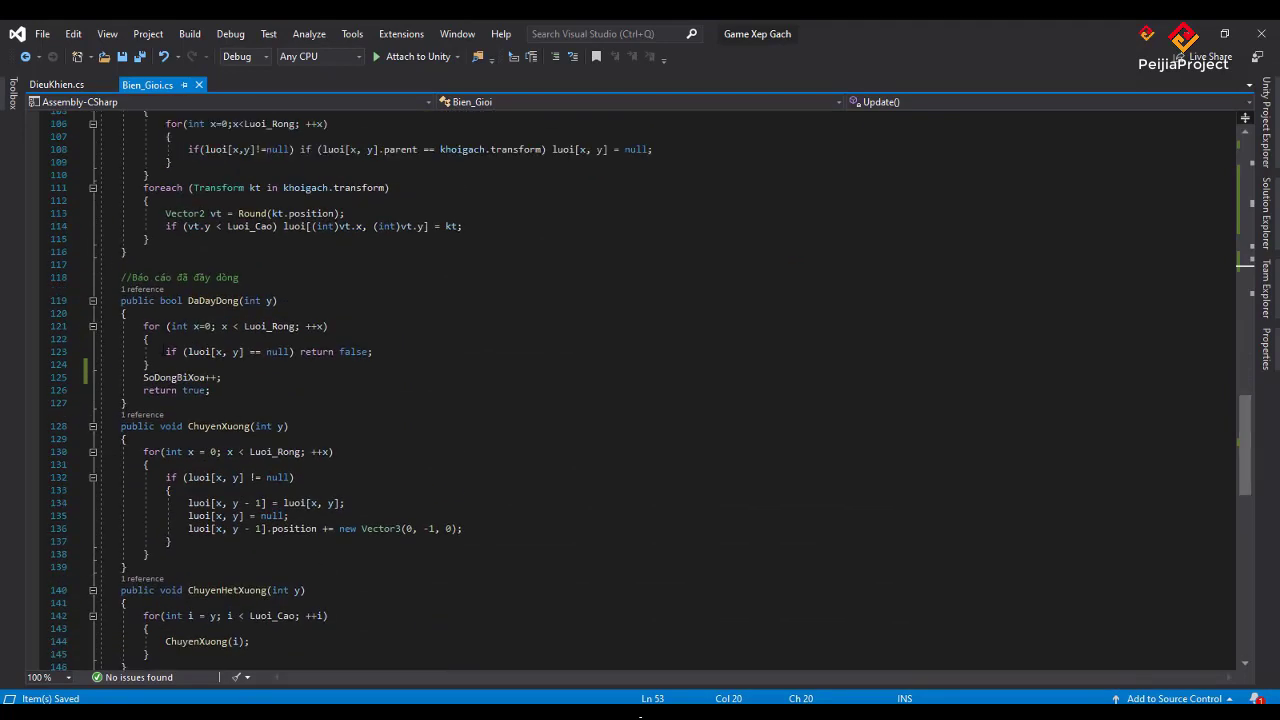
{"action": "left_click", "coordinate": [211, 390]}
{"action": "scroll", "coordinate": [518, 500], "scroll_direction": "up", "scroll_amount": 5}
{"action": "scroll", "coordinate": [518, 500], "scroll_direction": "up", "scroll_amount": 1}
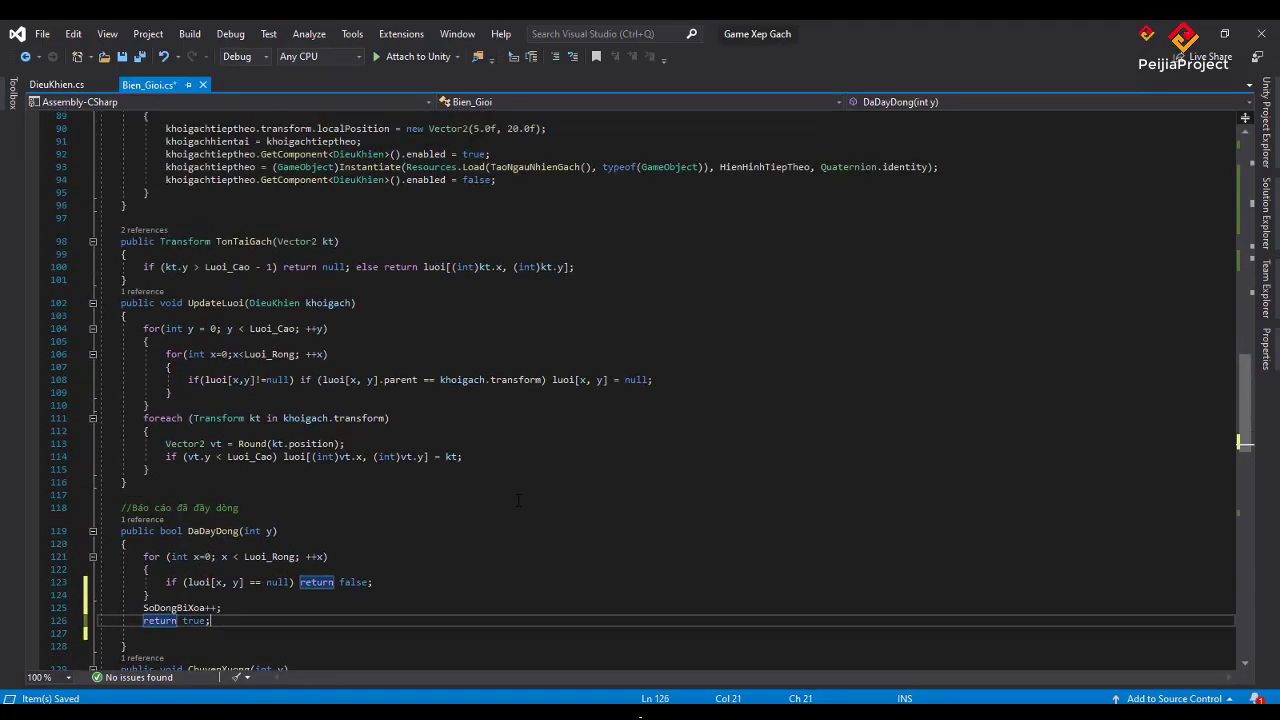
{"action": "key", "text": "ctrl+s"}
- Scroll back up to the field declarations at the top of Bien_Gioi.cs
{"action": "scroll", "coordinate": [484, 555], "scroll_direction": "up", "scroll_amount": 3}
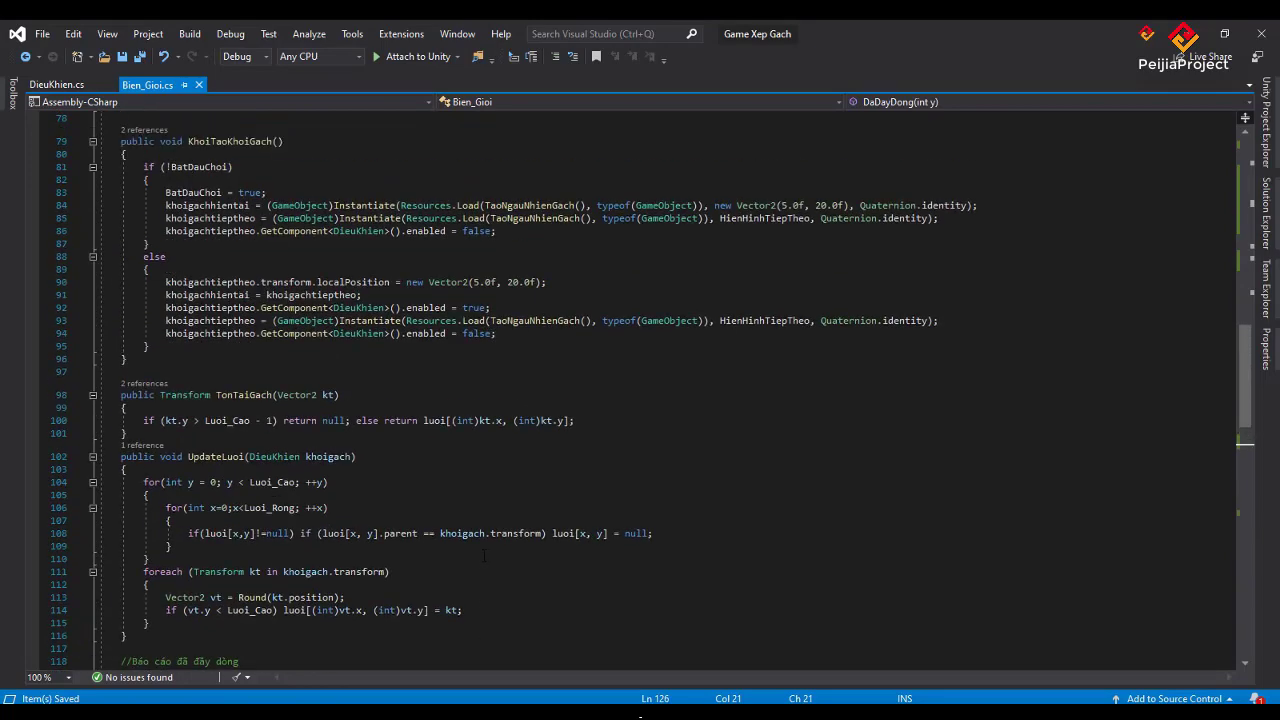
{"action": "scroll", "coordinate": [484, 555], "scroll_direction": "up", "scroll_amount": 4}
{"action": "scroll", "coordinate": [484, 555], "scroll_direction": "up", "scroll_amount": 4}
{"action": "scroll", "coordinate": [484, 555], "scroll_direction": "up", "scroll_amount": 2}
{"action": "scroll", "coordinate": [484, 555], "scroll_direction": "up", "scroll_amount": 1}
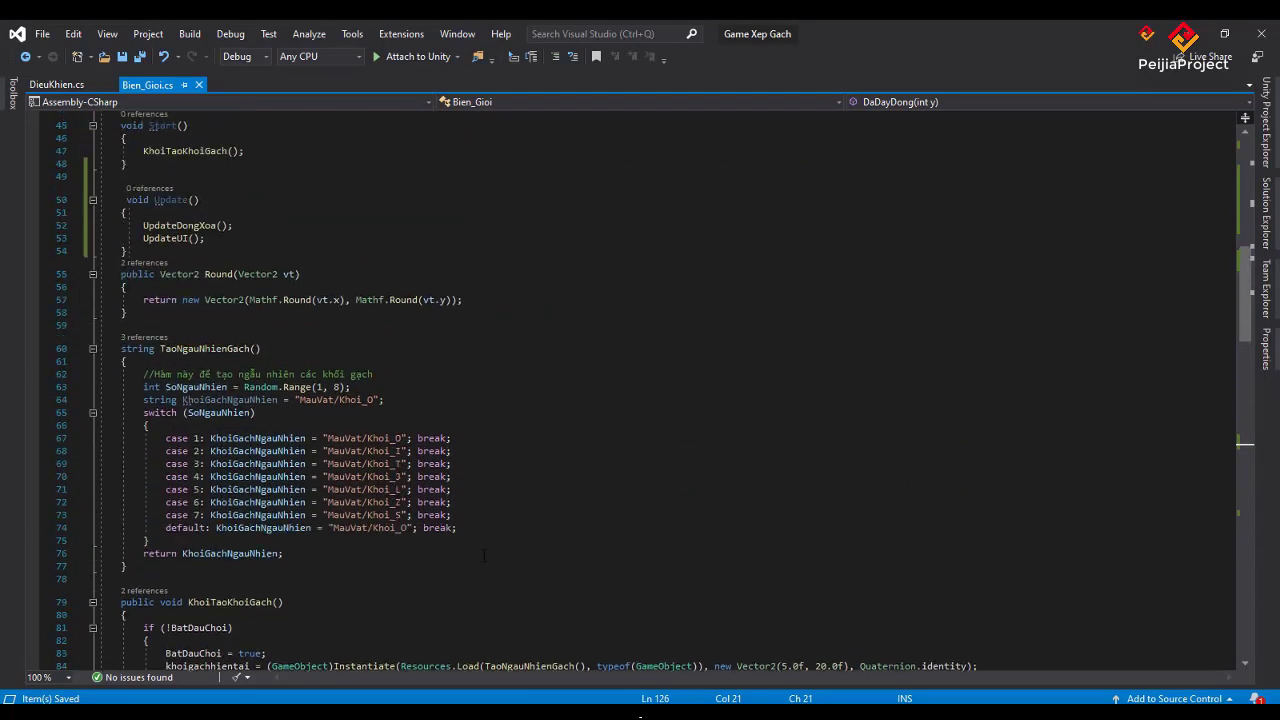
{"action": "scroll", "coordinate": [484, 555], "scroll_direction": "up", "scroll_amount": 2}
{"action": "scroll", "coordinate": [484, 555], "scroll_direction": "up", "scroll_amount": 1}
{"action": "scroll", "coordinate": [484, 555], "scroll_direction": "up", "scroll_amount": 3}
{"action": "scroll", "coordinate": [484, 555], "scroll_direction": "up", "scroll_amount": 2}
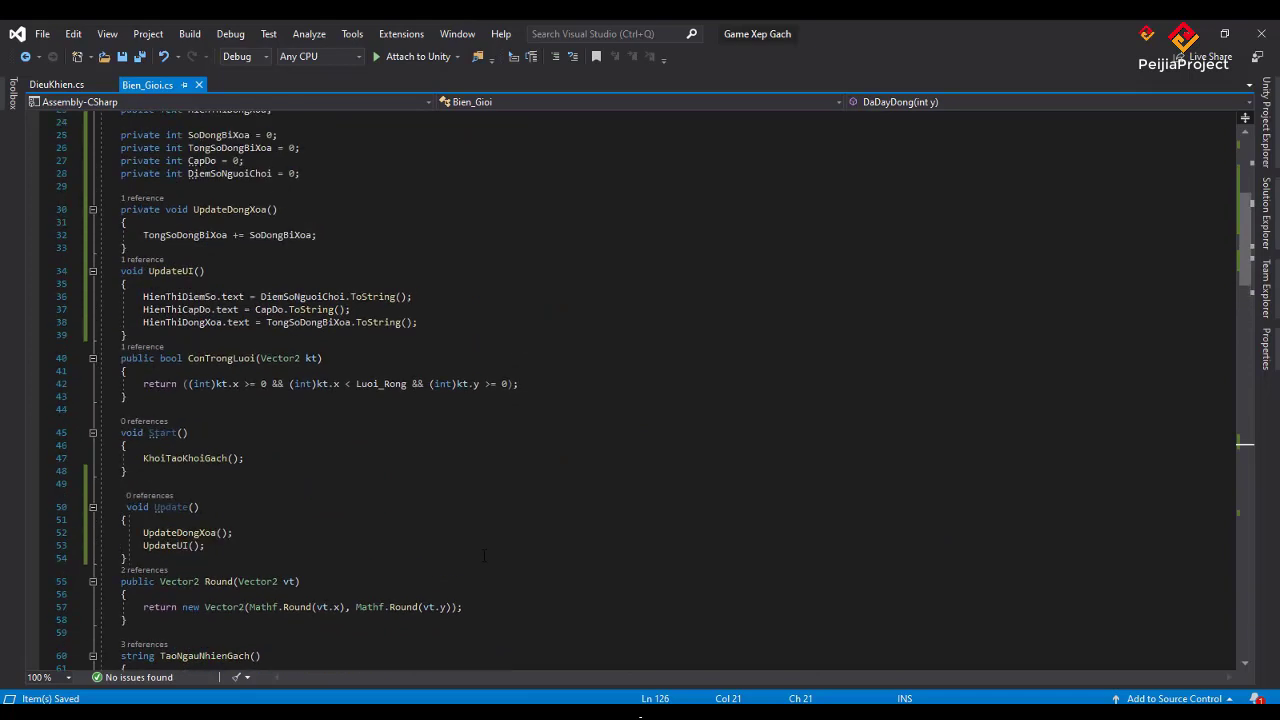
{"action": "scroll", "coordinate": [484, 555], "scroll_direction": "up", "scroll_amount": 2}
{"action": "scroll", "coordinate": [484, 555], "scroll_direction": "up", "scroll_amount": 2}
{"action": "scroll", "coordinate": [484, 555], "scroll_direction": "up", "scroll_amount": 1}
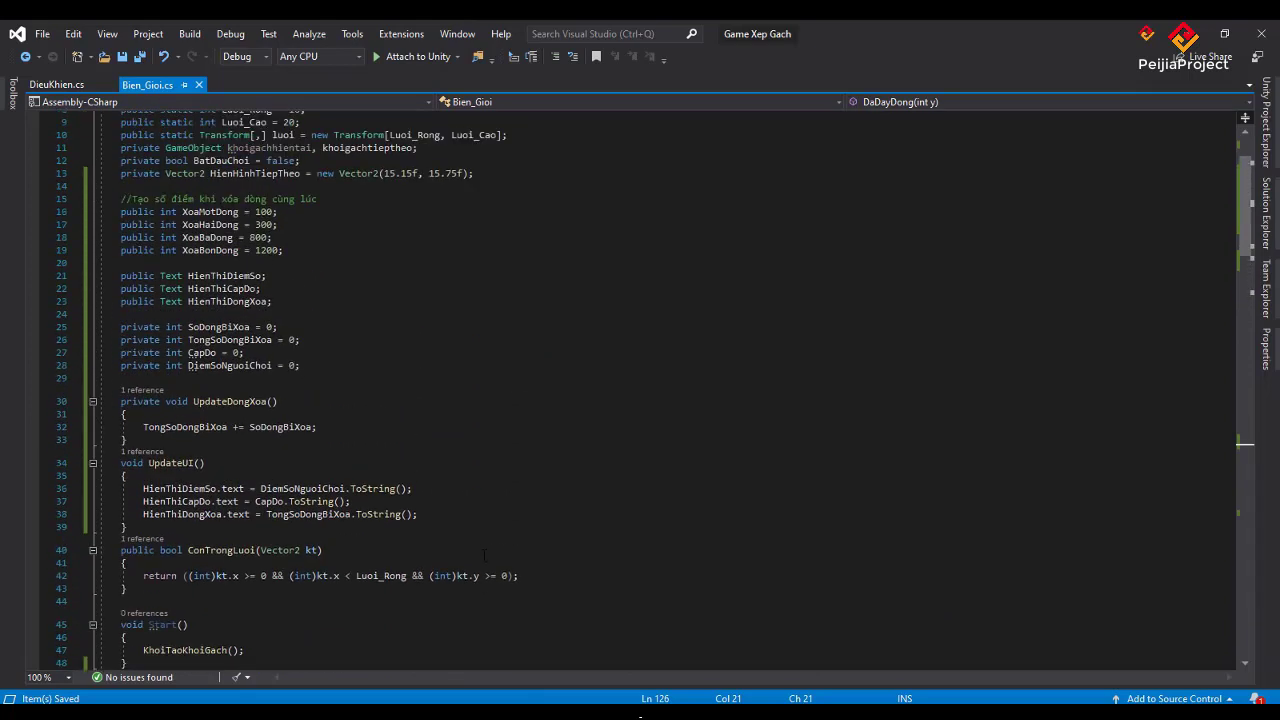
{"action": "scroll", "coordinate": [484, 555], "scroll_direction": "up", "scroll_amount": 1}
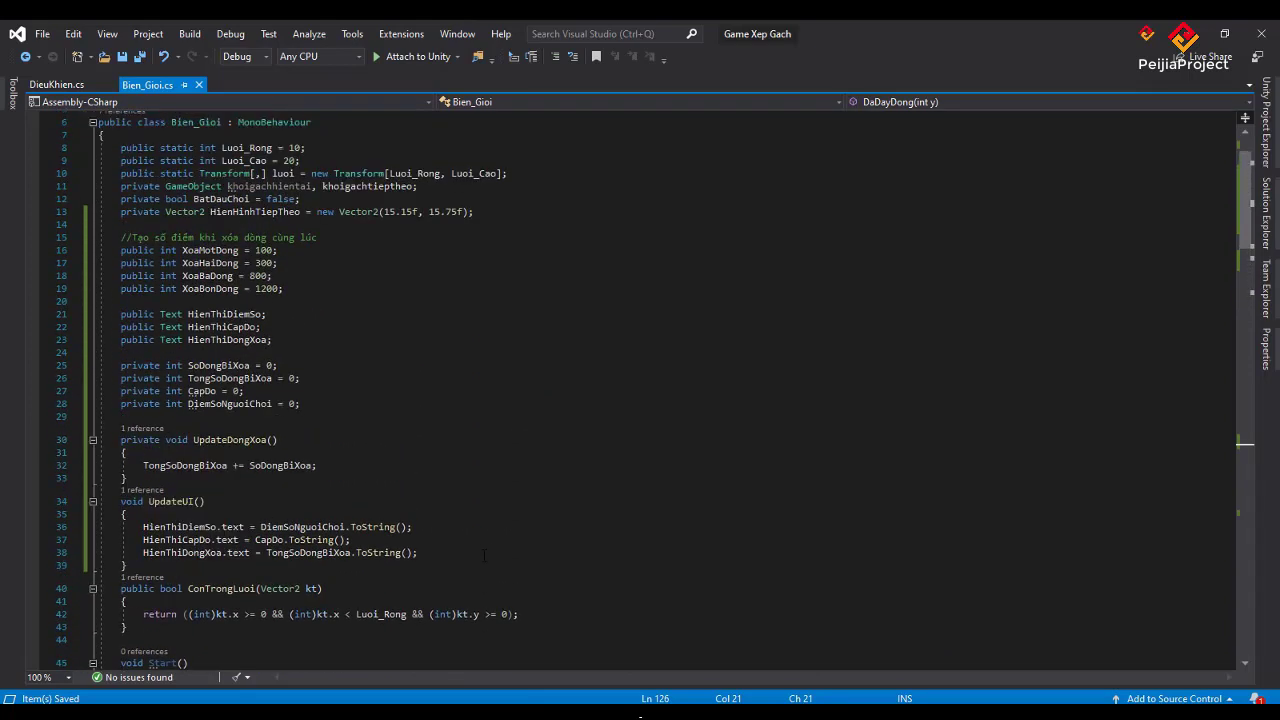
- Add the line 'private int DaXoa = 0;' on the blank line below DiemSoNguoiChoi
{"action": "scroll", "coordinate": [484, 555], "scroll_direction": "down", "scroll_amount": 1}
{"action": "left_click", "coordinate": [417, 378]}
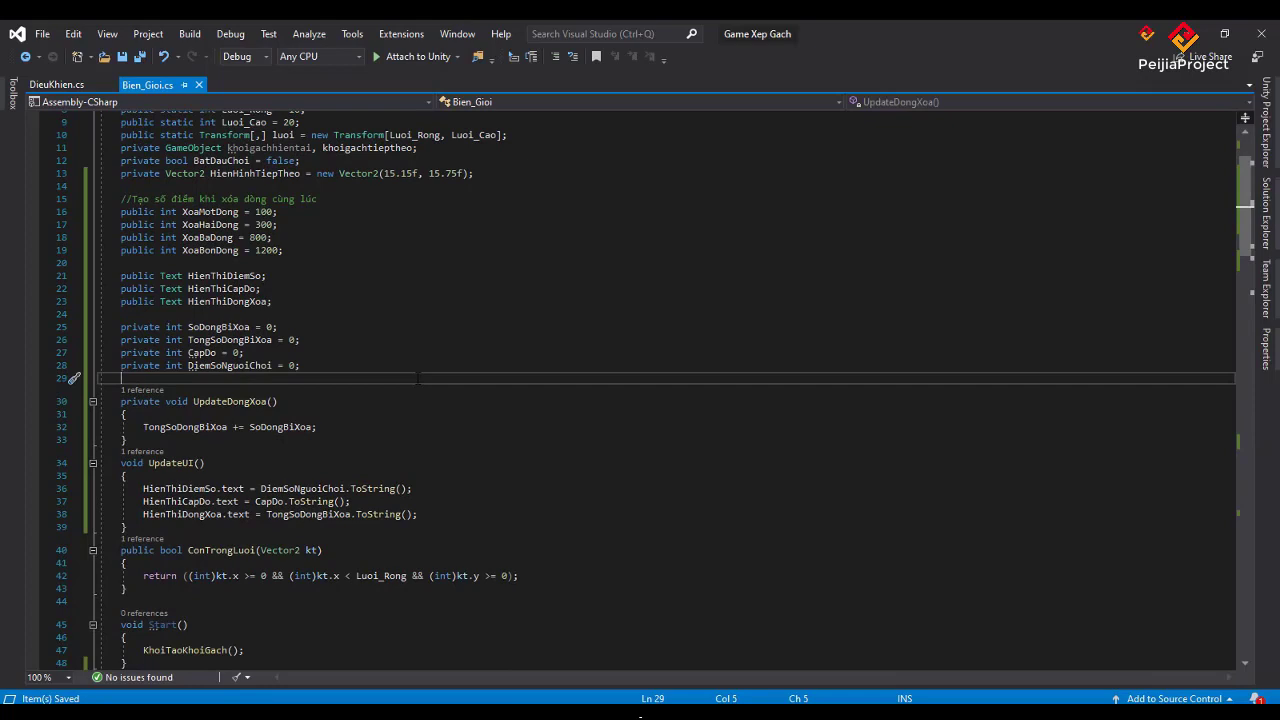
{"action": "type", "text": "p"}
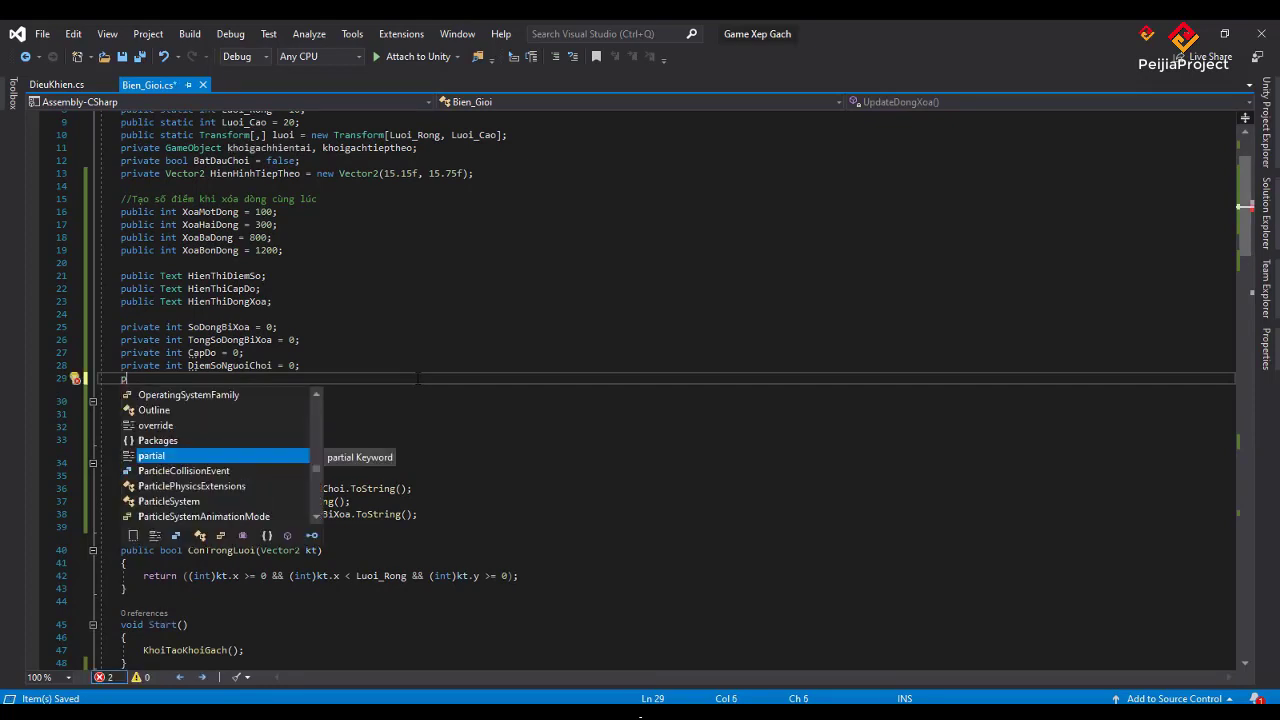
{"action": "key", "text": "BackSpace"}
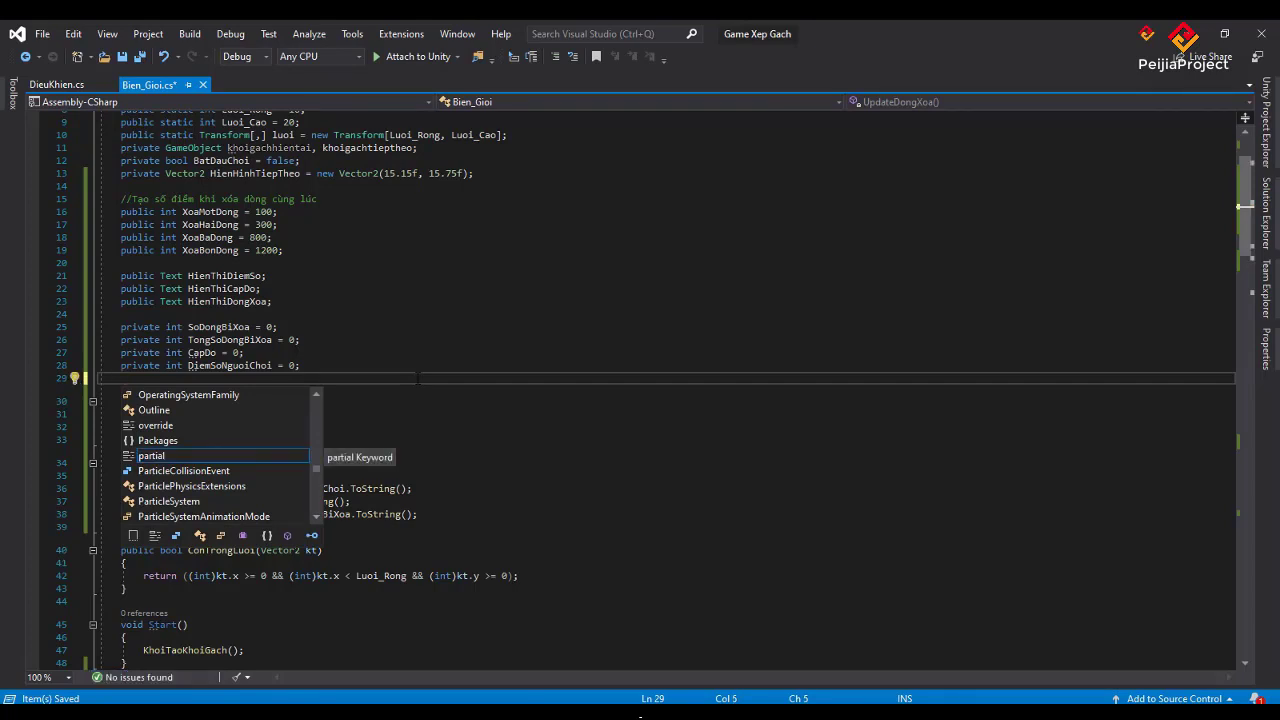
{"action": "type", "text": "private"}
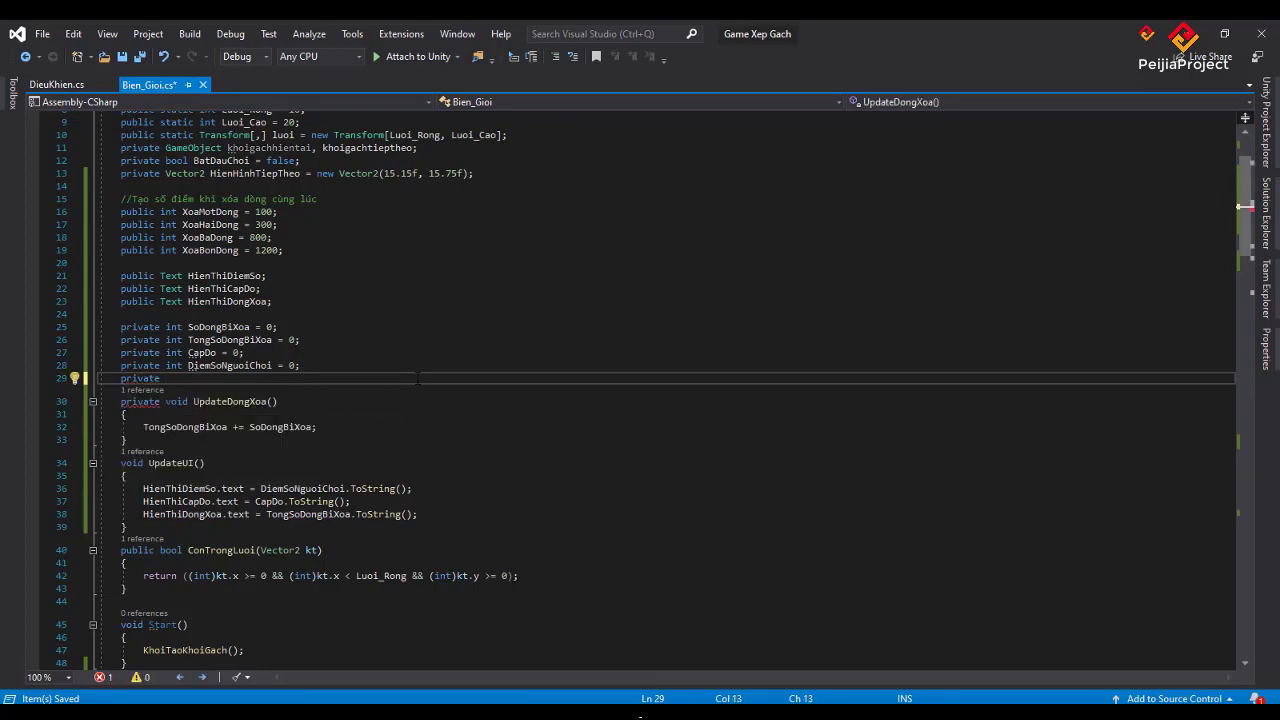
{"action": "type", "text": " int"}
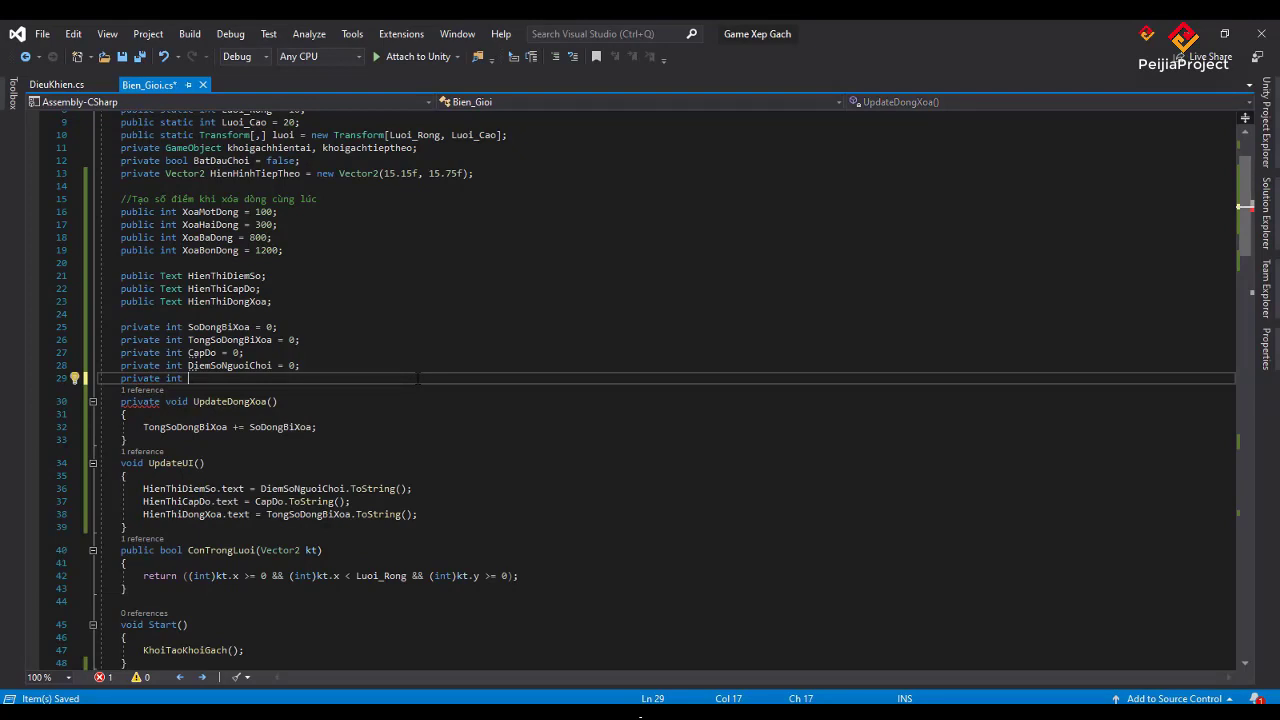
{"action": "type", "text": " D"}
{"action": "type", "text": "a"}
{"action": "type", "text": "Xoa "}
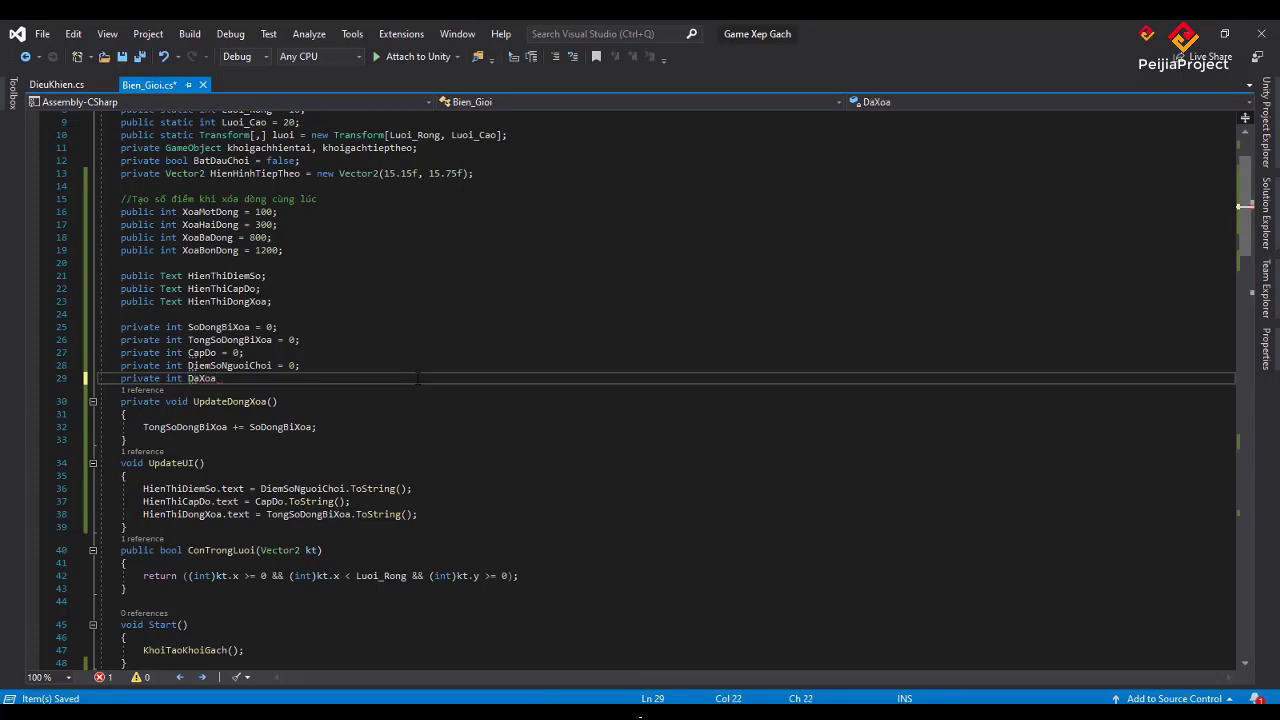
{"action": "type", "text": "= 0"}
{"action": "type", "text": ";"}
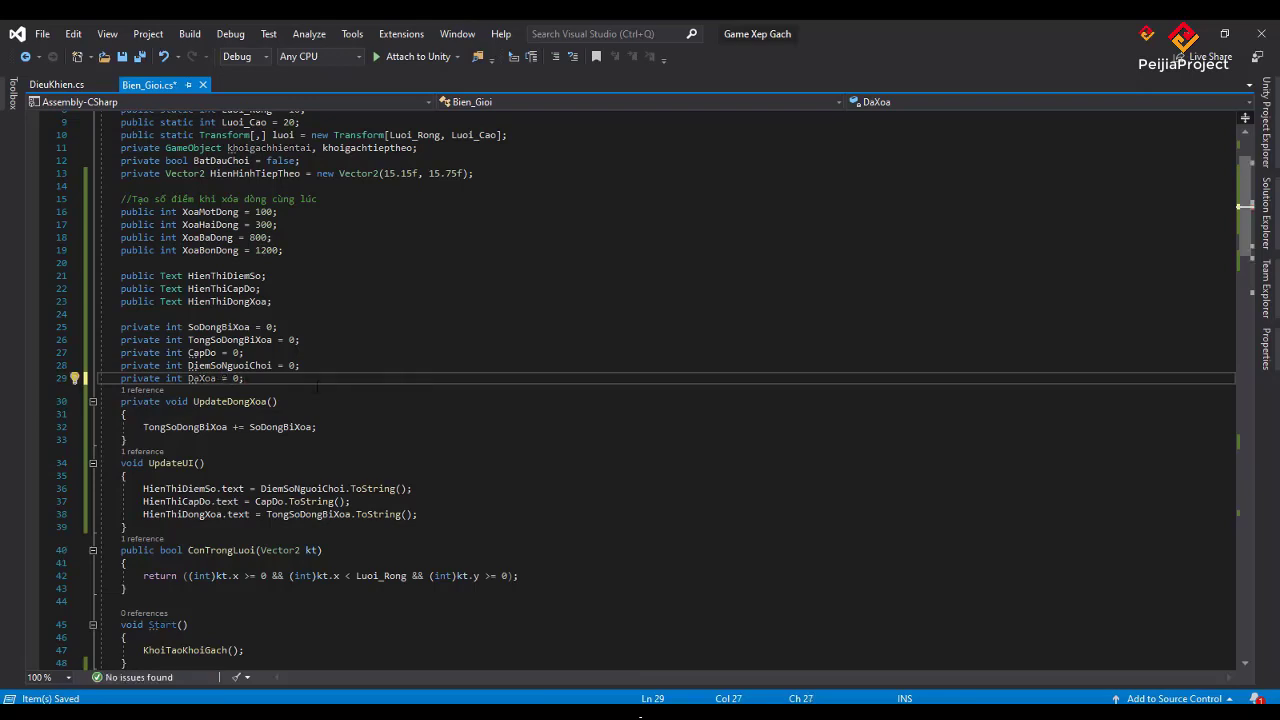
- Replace 'SoDongBiXoa++;' with 'DaXoa++;' on line 125 of DaDayDong and save Bien_Gioi.cs
{"action": "scroll", "coordinate": [422, 395], "scroll_direction": "down", "scroll_amount": 1}
{"action": "scroll", "coordinate": [422, 395], "scroll_direction": "down", "scroll_amount": 2}
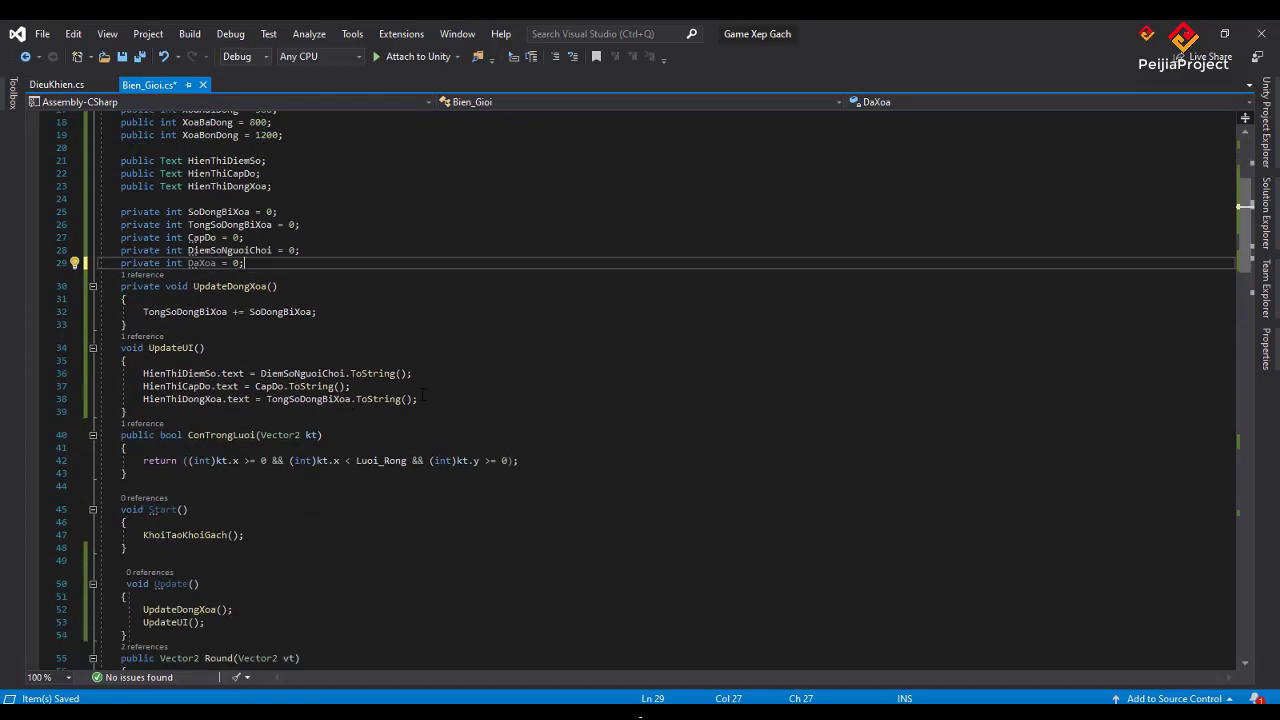
{"action": "scroll", "coordinate": [422, 395], "scroll_direction": "down", "scroll_amount": 5}
{"action": "scroll", "coordinate": [422, 395], "scroll_direction": "down", "scroll_amount": 6}
{"action": "scroll", "coordinate": [424, 470], "scroll_direction": "down", "scroll_amount": 3}
{"action": "scroll", "coordinate": [424, 470], "scroll_direction": "down", "scroll_amount": 6}
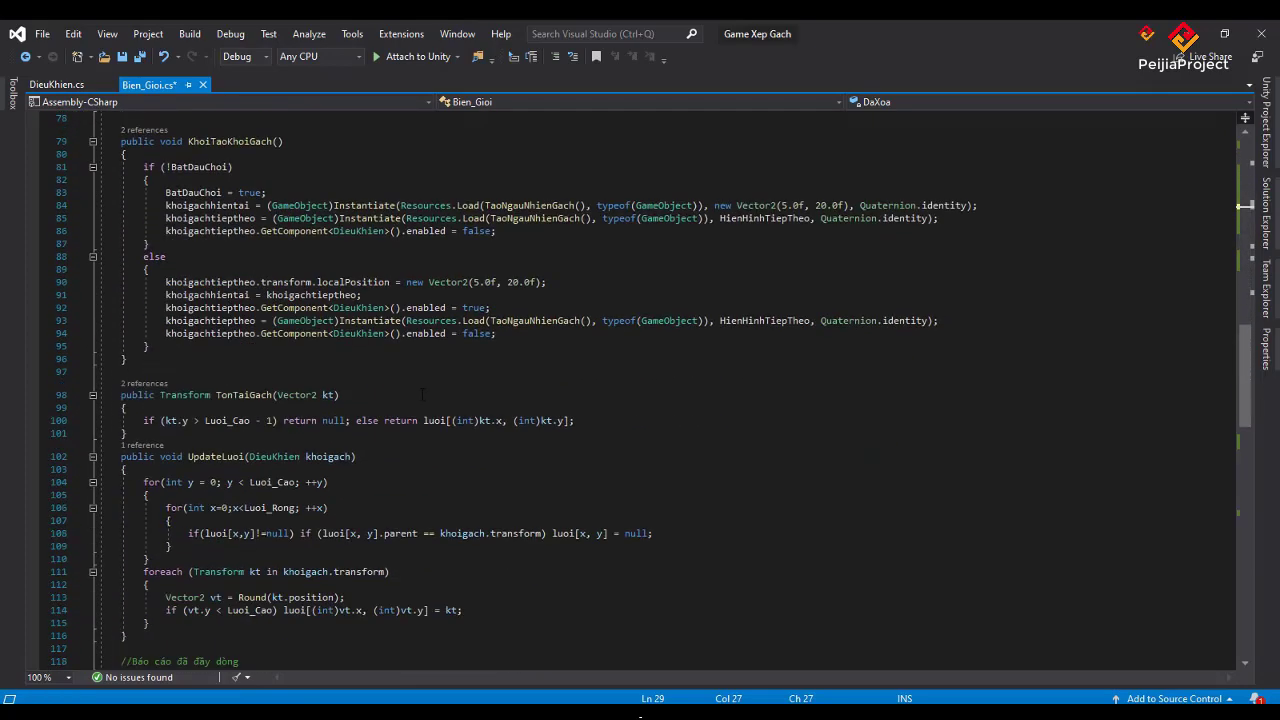
{"action": "scroll", "coordinate": [424, 470], "scroll_direction": "down", "scroll_amount": 5}
{"action": "scroll", "coordinate": [424, 470], "scroll_direction": "down", "scroll_amount": 2}
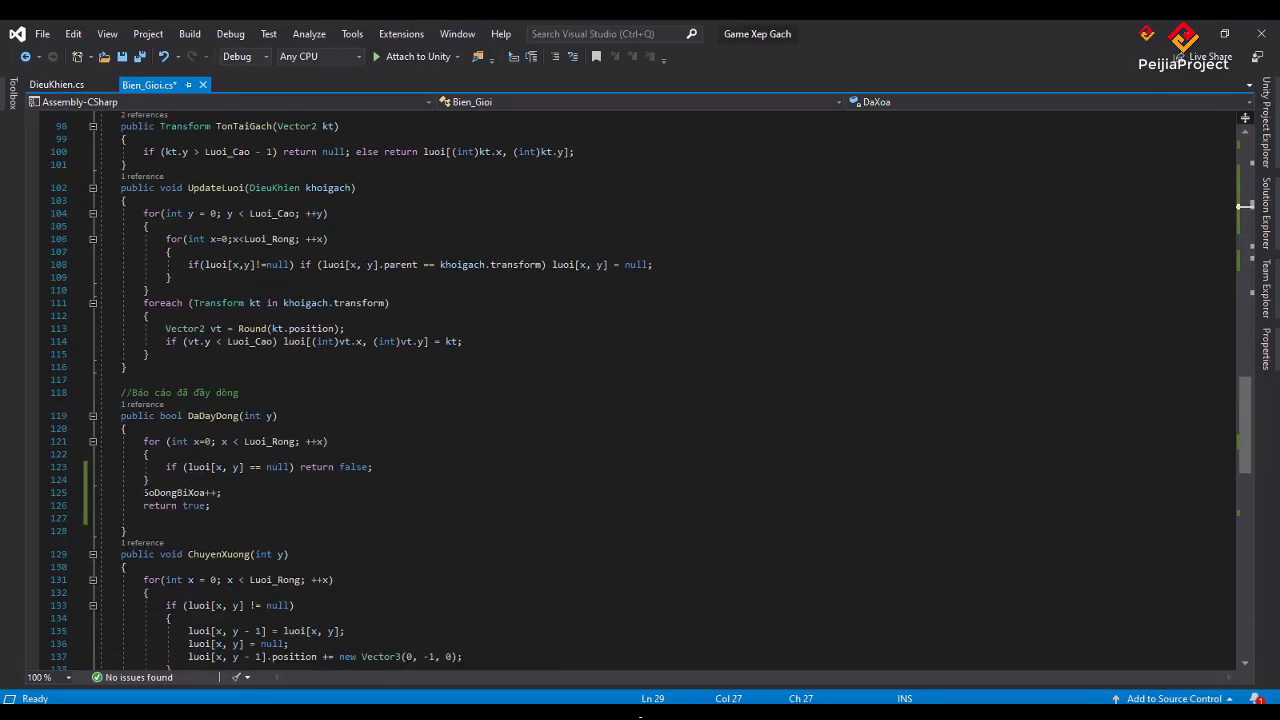
{"action": "left_click_drag", "start_coordinate": [144, 492], "coordinate": [222, 492]}
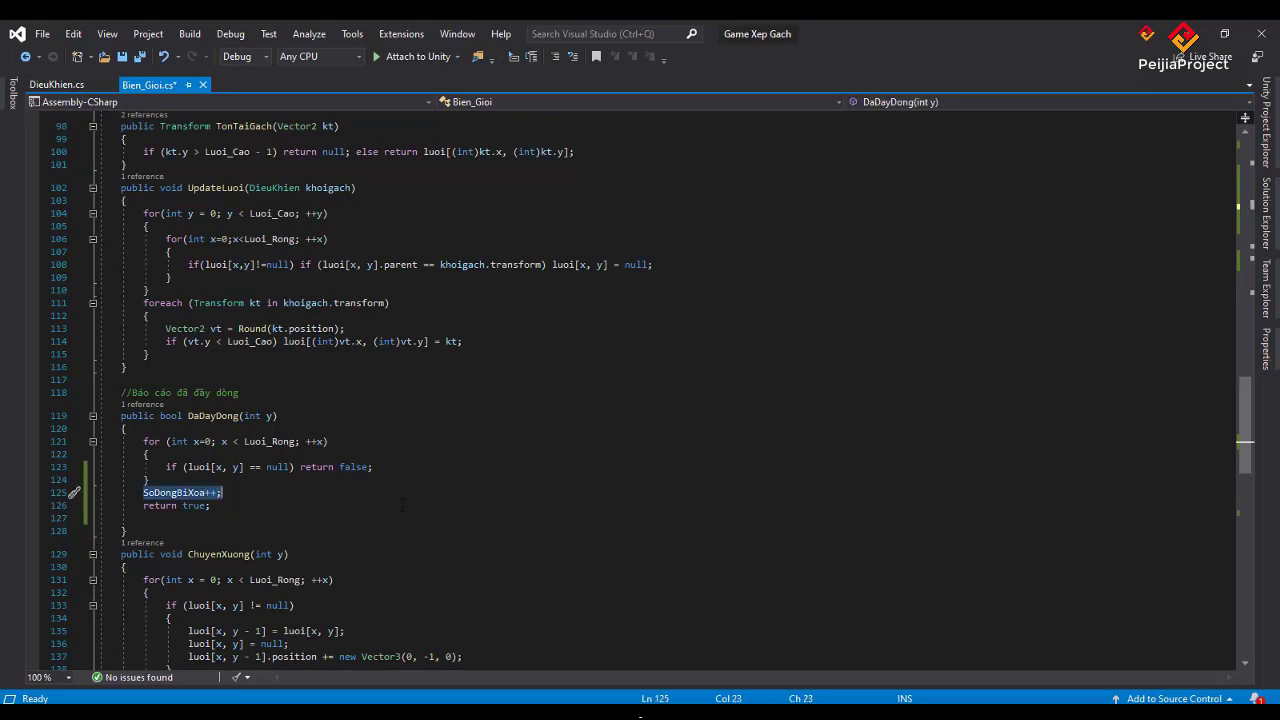
{"action": "type", "text": "Da"}
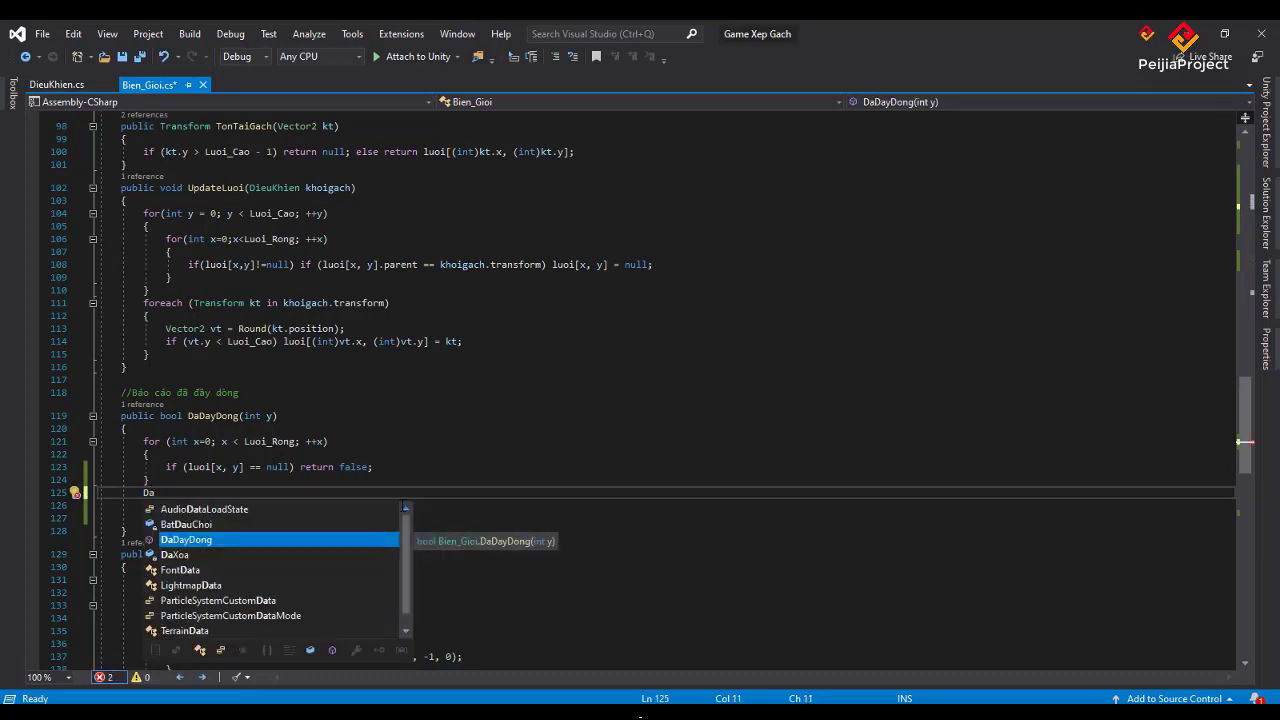
{"action": "key", "text": "Down"}
{"action": "key", "text": "Tab"}
{"action": "type", "text": "++"}
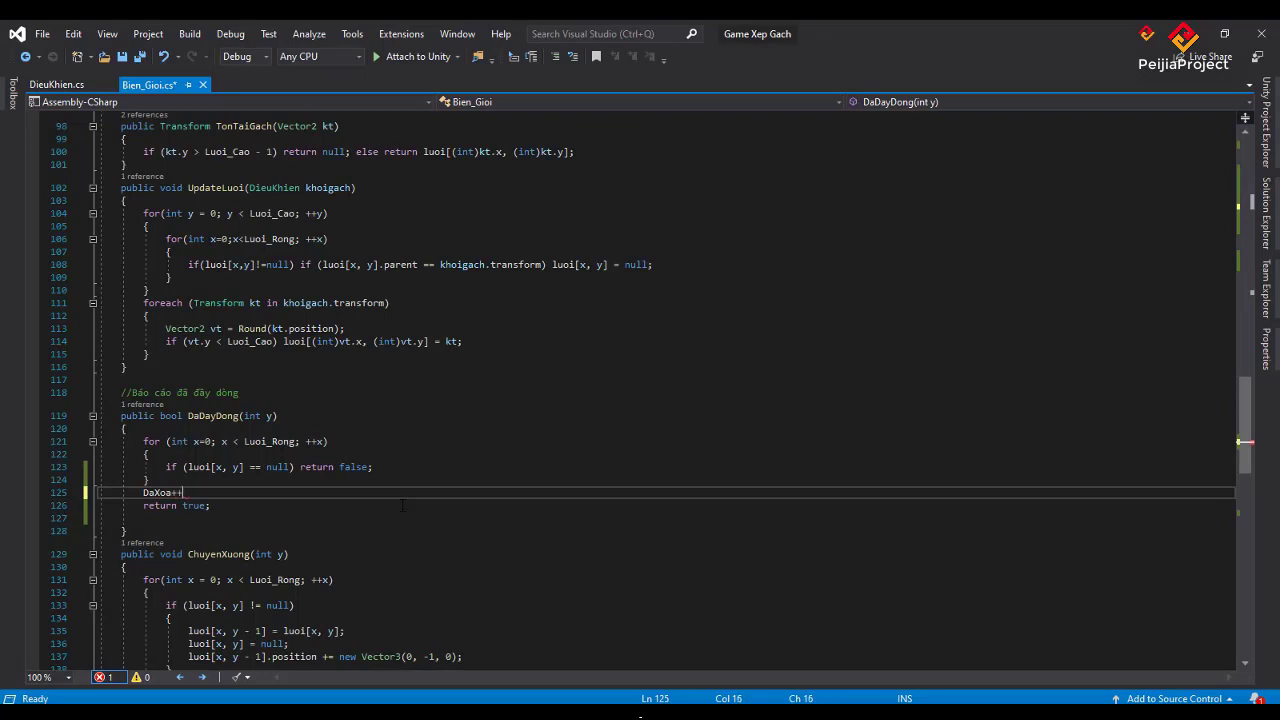
{"action": "type", "text": ";"}
{"action": "key", "text": "ctrl+s"}
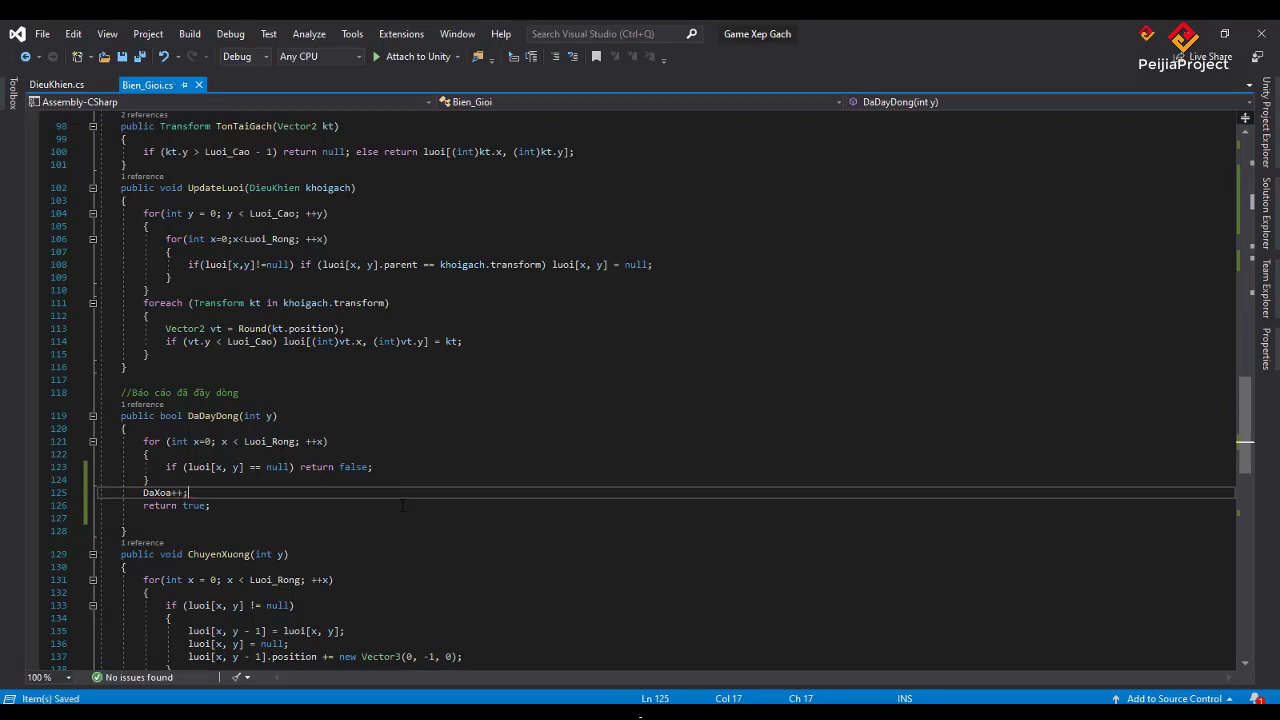
{"action": "left_click", "coordinate": [455, 455]}
{"action": "scroll", "coordinate": [558, 447], "scroll_direction": "up", "scroll_amount": 1}
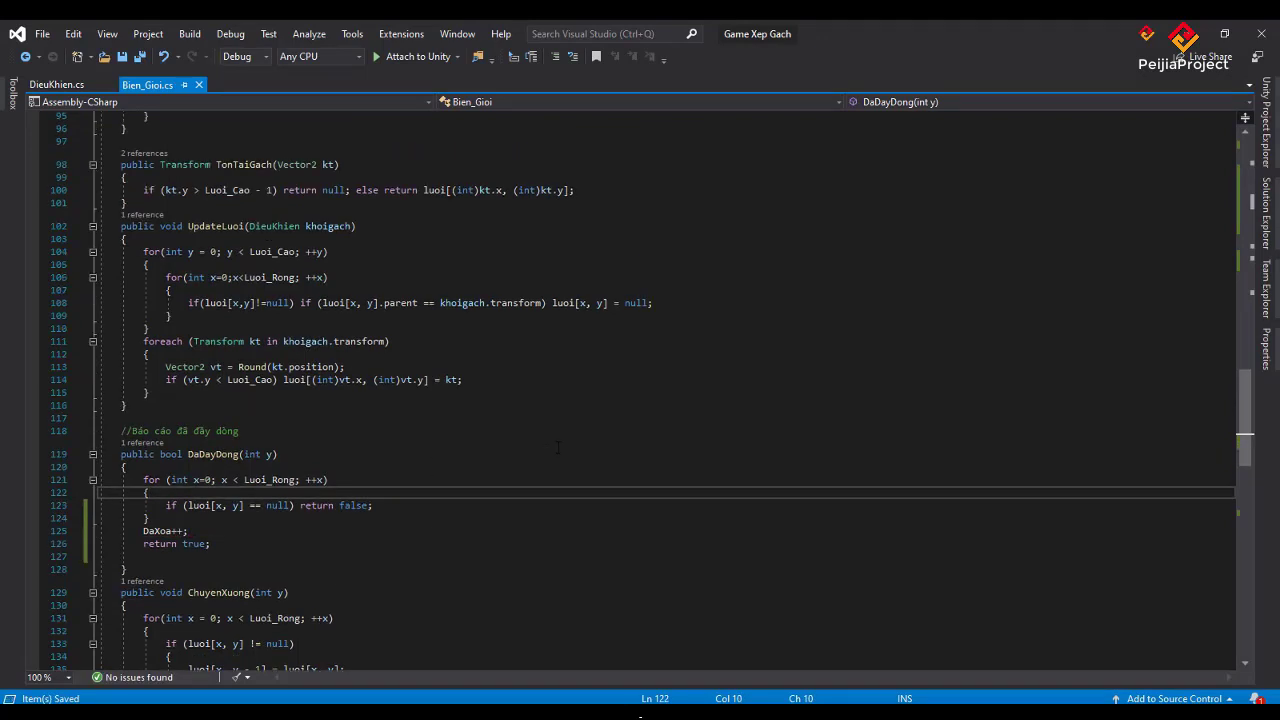
{"action": "scroll", "coordinate": [558, 447], "scroll_direction": "up", "scroll_amount": 2}
{"action": "scroll", "coordinate": [558, 447], "scroll_direction": "up", "scroll_amount": 2}
{"action": "scroll", "coordinate": [558, 447], "scroll_direction": "up", "scroll_amount": 2}
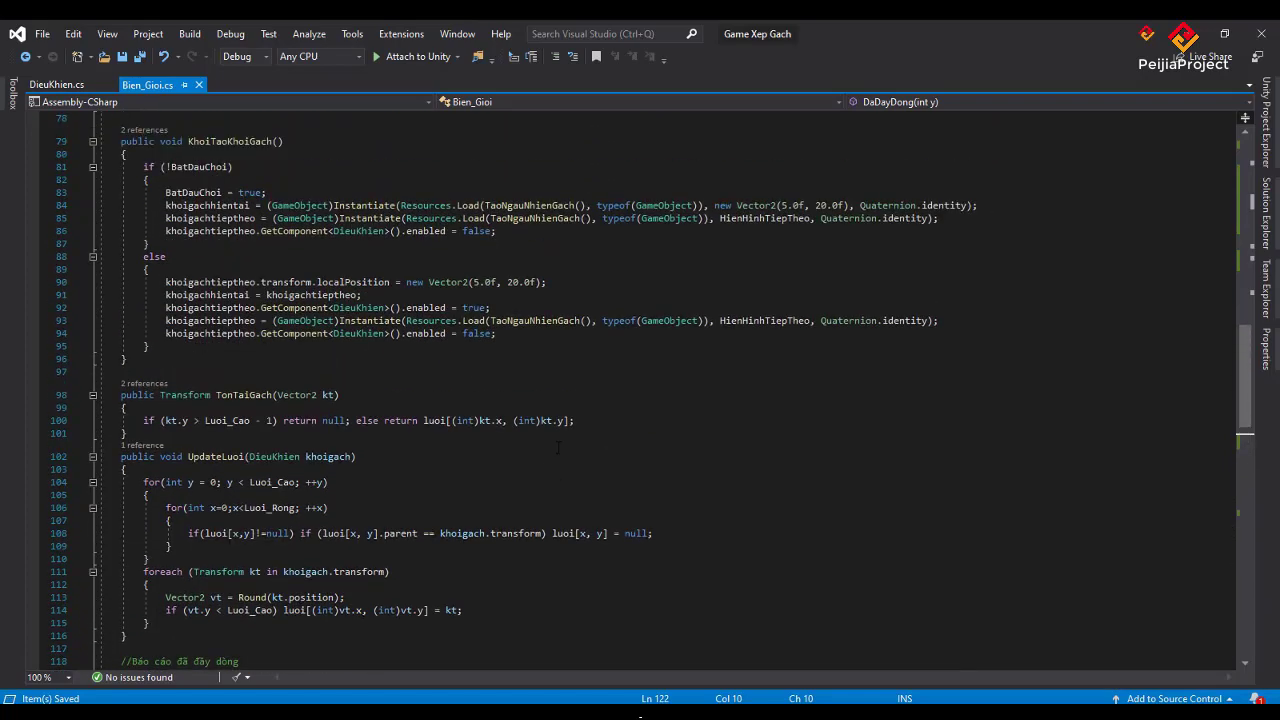
{"action": "scroll", "coordinate": [558, 447], "scroll_direction": "up", "scroll_amount": 3}
{"action": "scroll", "coordinate": [558, 447], "scroll_direction": "up", "scroll_amount": 2}
{"action": "scroll", "coordinate": [558, 447], "scroll_direction": "up", "scroll_amount": 2}
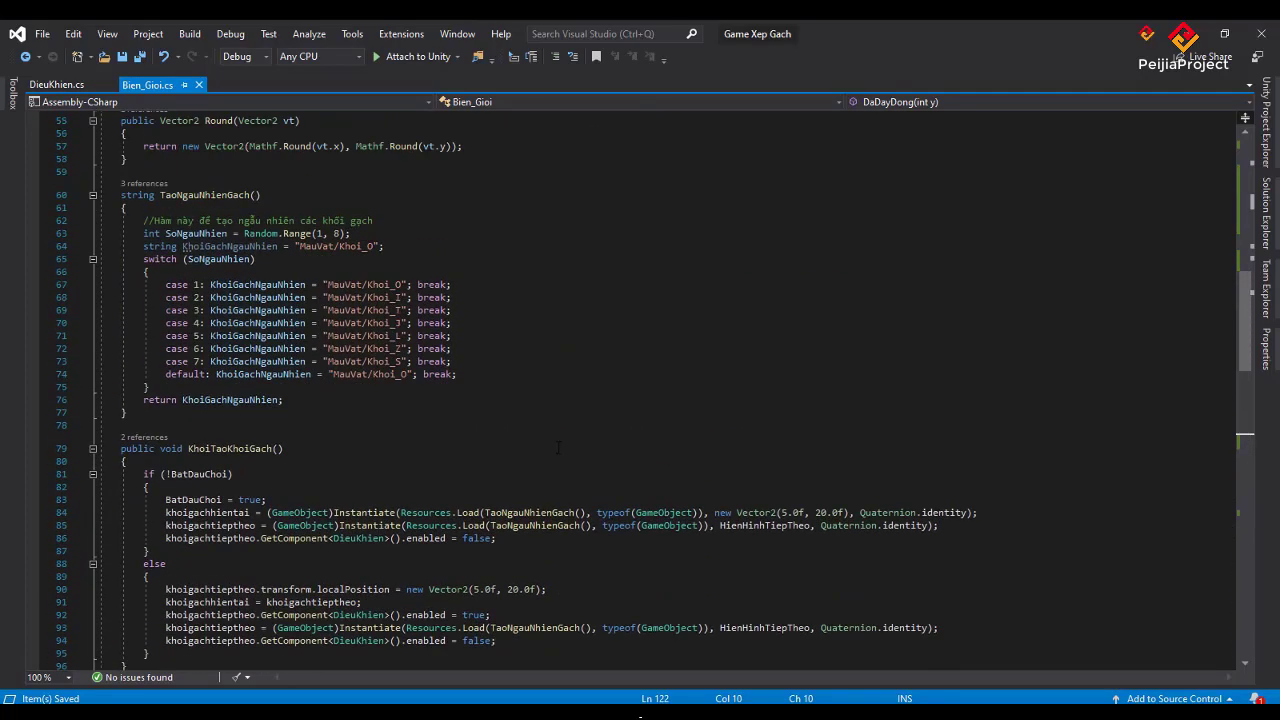
{"action": "scroll", "coordinate": [558, 447], "scroll_direction": "up", "scroll_amount": 4}
{"action": "scroll", "coordinate": [558, 447], "scroll_direction": "up", "scroll_amount": 1}
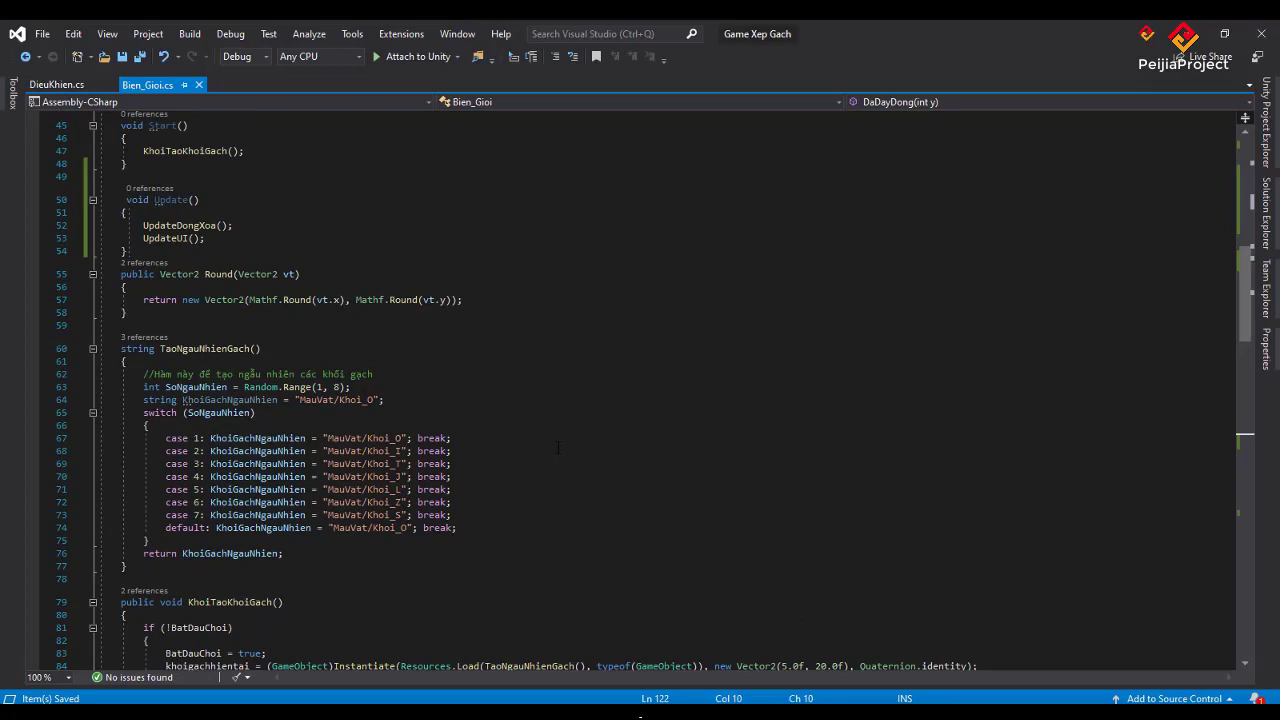
{"action": "scroll", "coordinate": [601, 397], "scroll_direction": "down", "scroll_amount": 3}
{"action": "scroll", "coordinate": [580, 410], "scroll_direction": "down", "scroll_amount": 8}
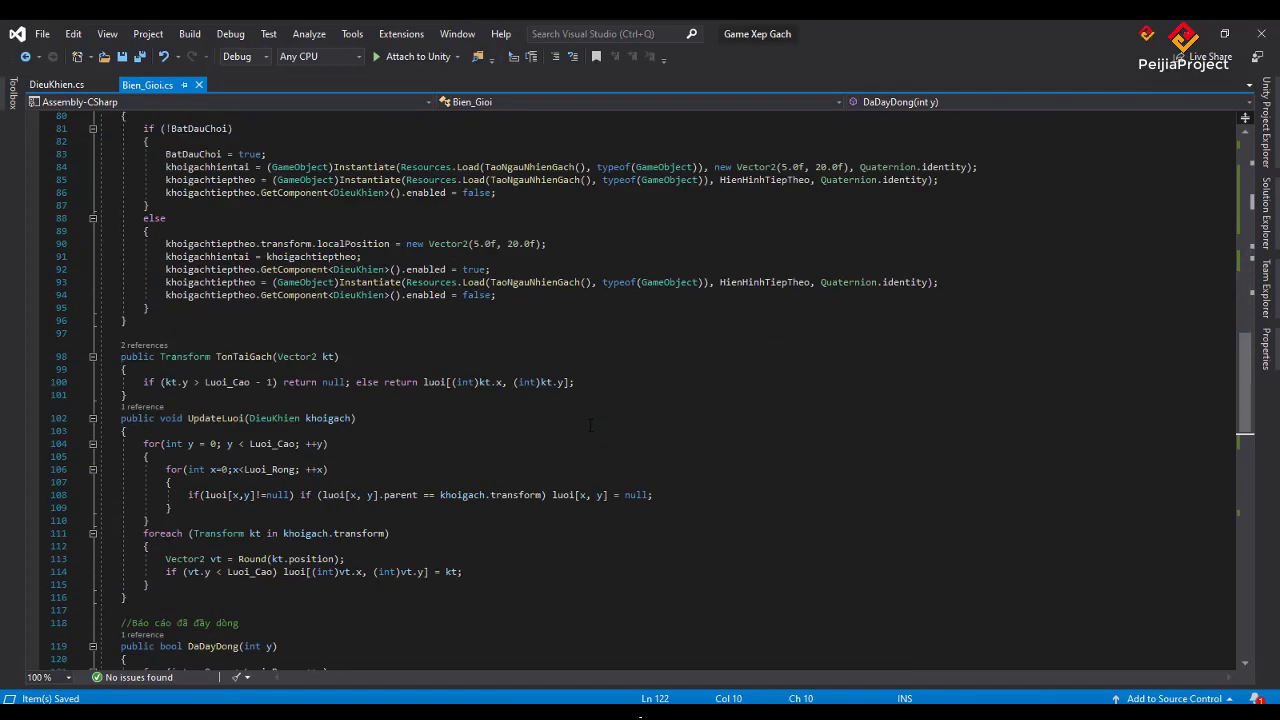
{"action": "scroll", "coordinate": [540, 440], "scroll_direction": "down", "scroll_amount": 4}
{"action": "scroll", "coordinate": [502, 465], "scroll_direction": "down", "scroll_amount": 6}
{"action": "scroll", "coordinate": [270, 487], "scroll_direction": "down", "scroll_amount": 2}
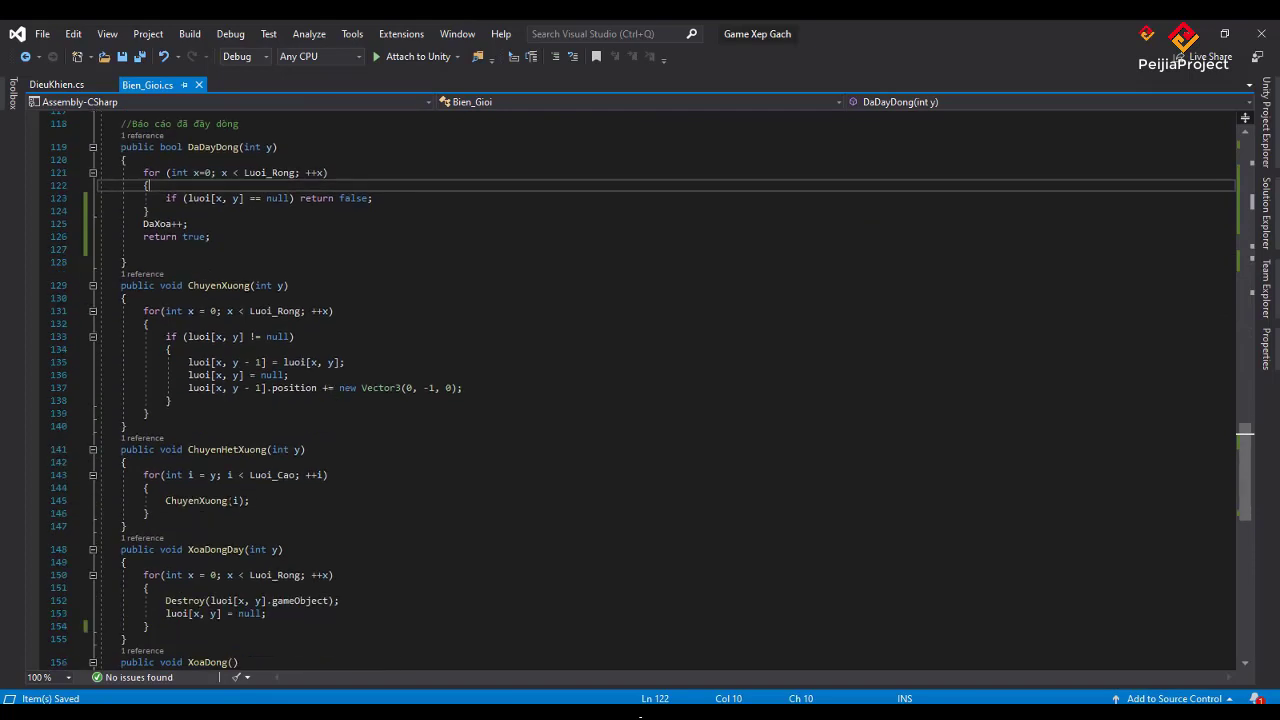
{"action": "scroll", "coordinate": [229, 506], "scroll_direction": "down", "scroll_amount": 2}
{"action": "scroll", "coordinate": [396, 468], "scroll_direction": "up", "scroll_amount": 6}
{"action": "scroll", "coordinate": [396, 468], "scroll_direction": "up", "scroll_amount": 8}
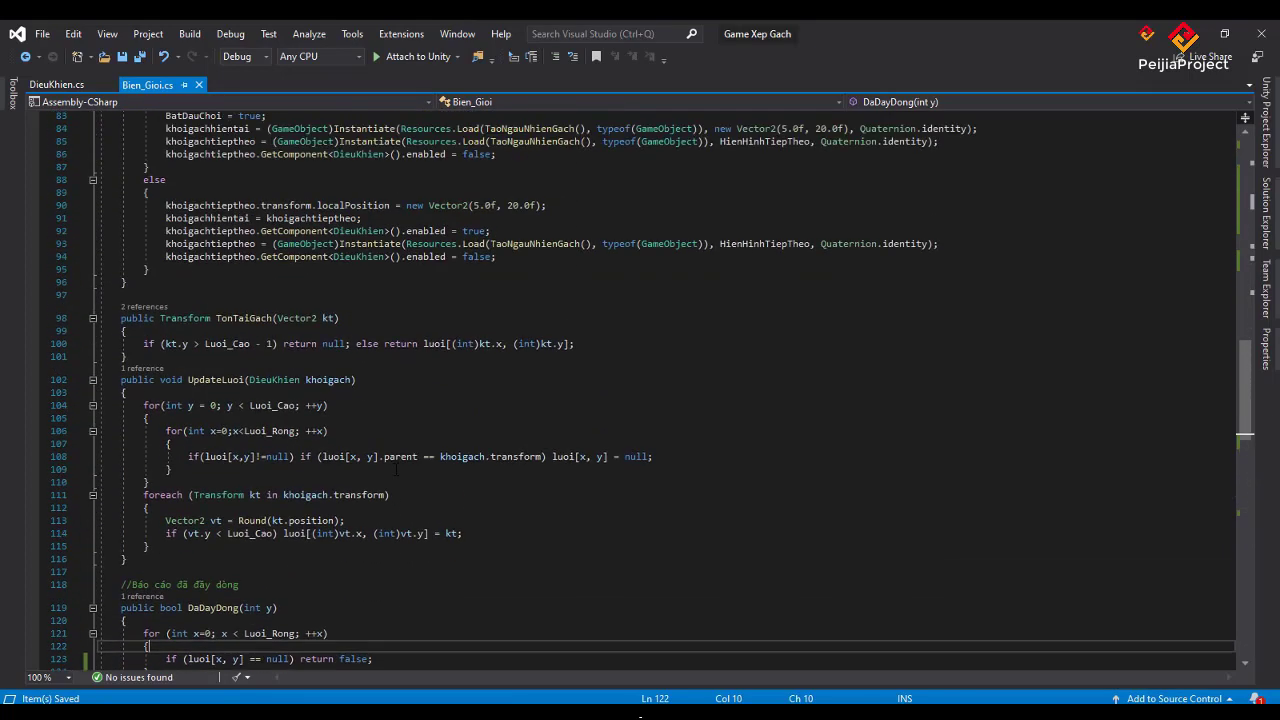
{"action": "scroll", "coordinate": [396, 468], "scroll_direction": "up", "scroll_amount": 1}
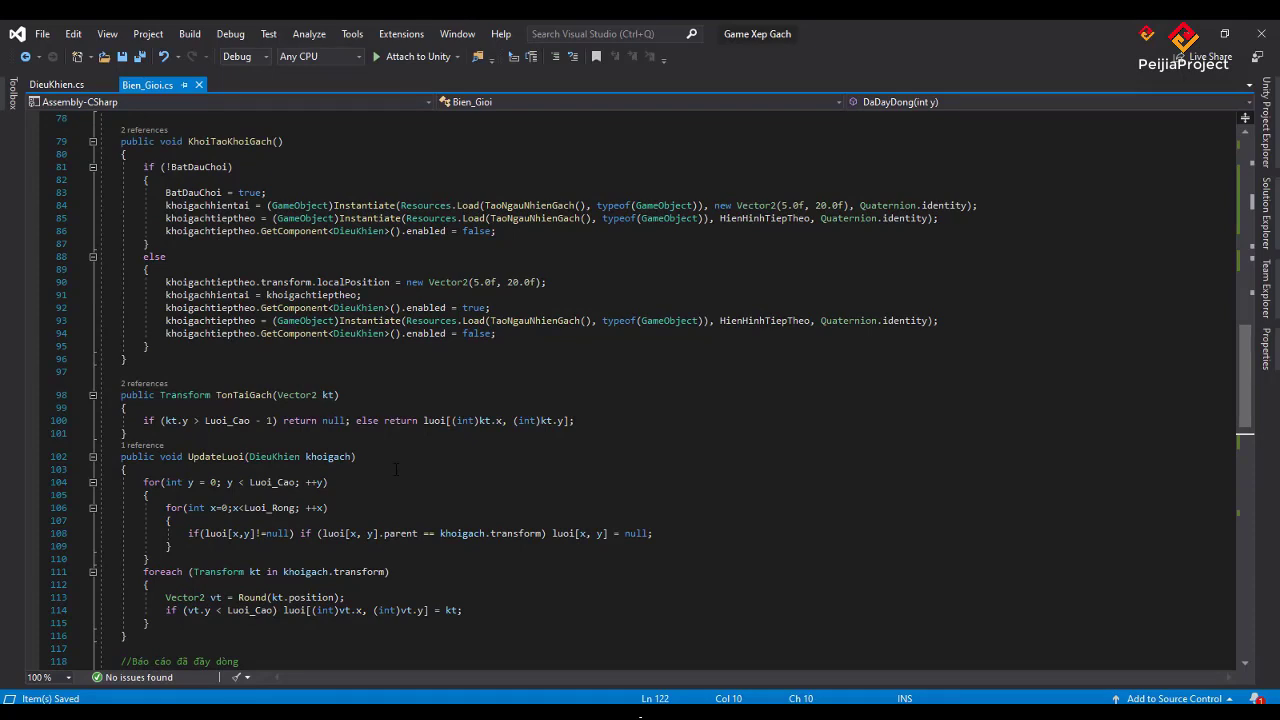
{"action": "scroll", "coordinate": [396, 468], "scroll_direction": "up", "scroll_amount": 3}
{"action": "scroll", "coordinate": [396, 468], "scroll_direction": "up", "scroll_amount": 3}
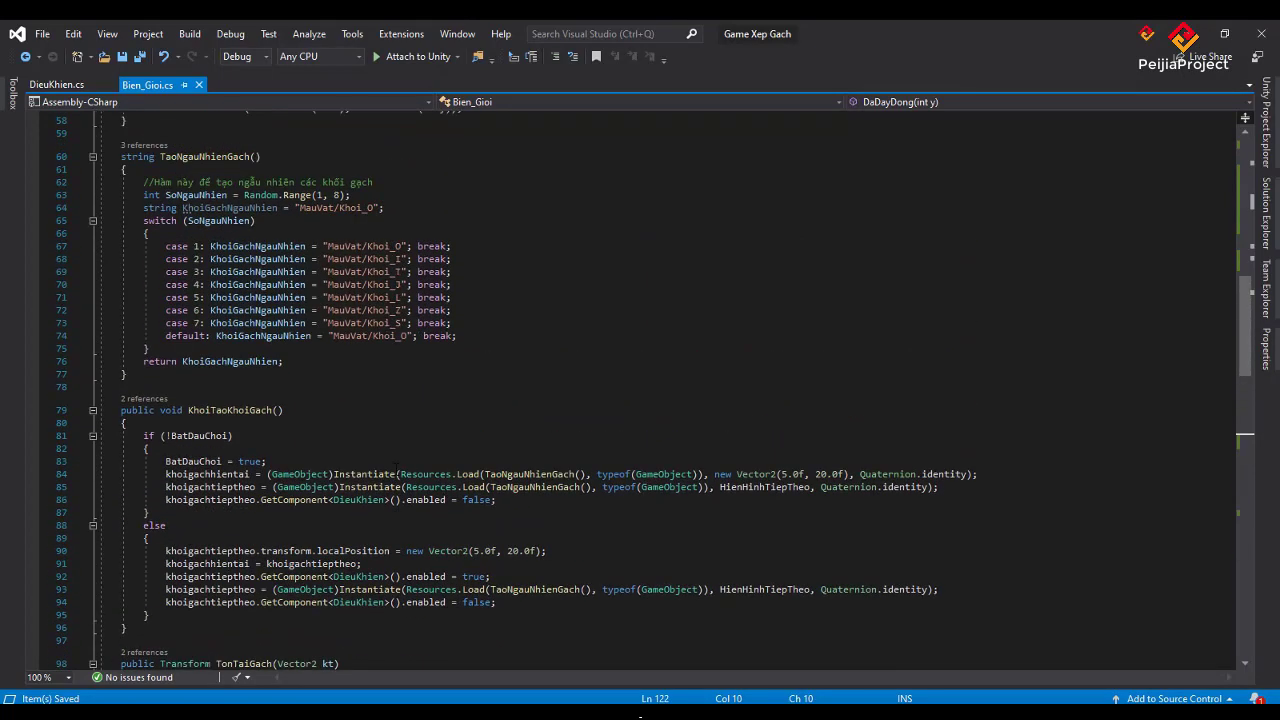
{"action": "scroll", "coordinate": [396, 468], "scroll_direction": "up", "scroll_amount": 5}
{"action": "scroll", "coordinate": [396, 468], "scroll_direction": "up", "scroll_amount": 2}
{"action": "scroll", "coordinate": [396, 468], "scroll_direction": "up", "scroll_amount": 4}
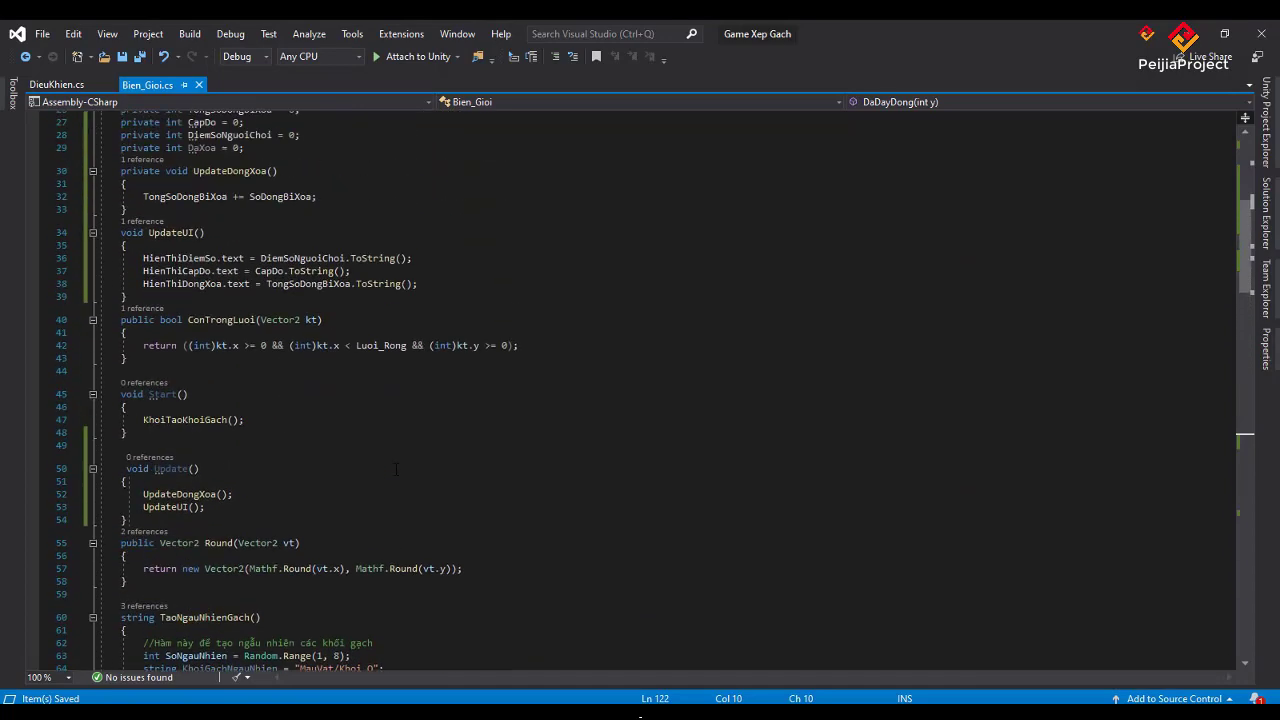
{"action": "scroll", "coordinate": [396, 468], "scroll_direction": "up", "scroll_amount": 2}
{"action": "scroll", "coordinate": [396, 468], "scroll_direction": "up", "scroll_amount": 2}
{"action": "scroll", "coordinate": [396, 468], "scroll_direction": "up", "scroll_amount": 3}
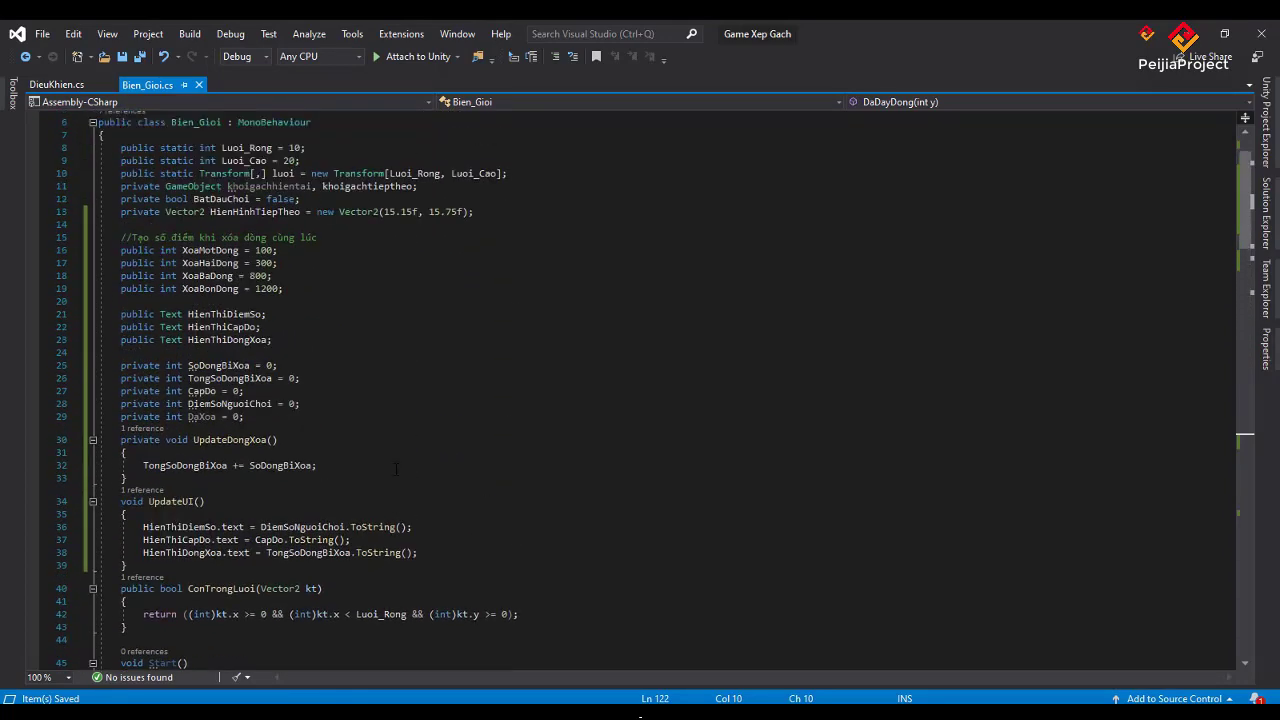
{"action": "scroll", "coordinate": [396, 468], "scroll_direction": "down", "scroll_amount": 3}
{"action": "scroll", "coordinate": [396, 468], "scroll_direction": "down", "scroll_amount": 4}
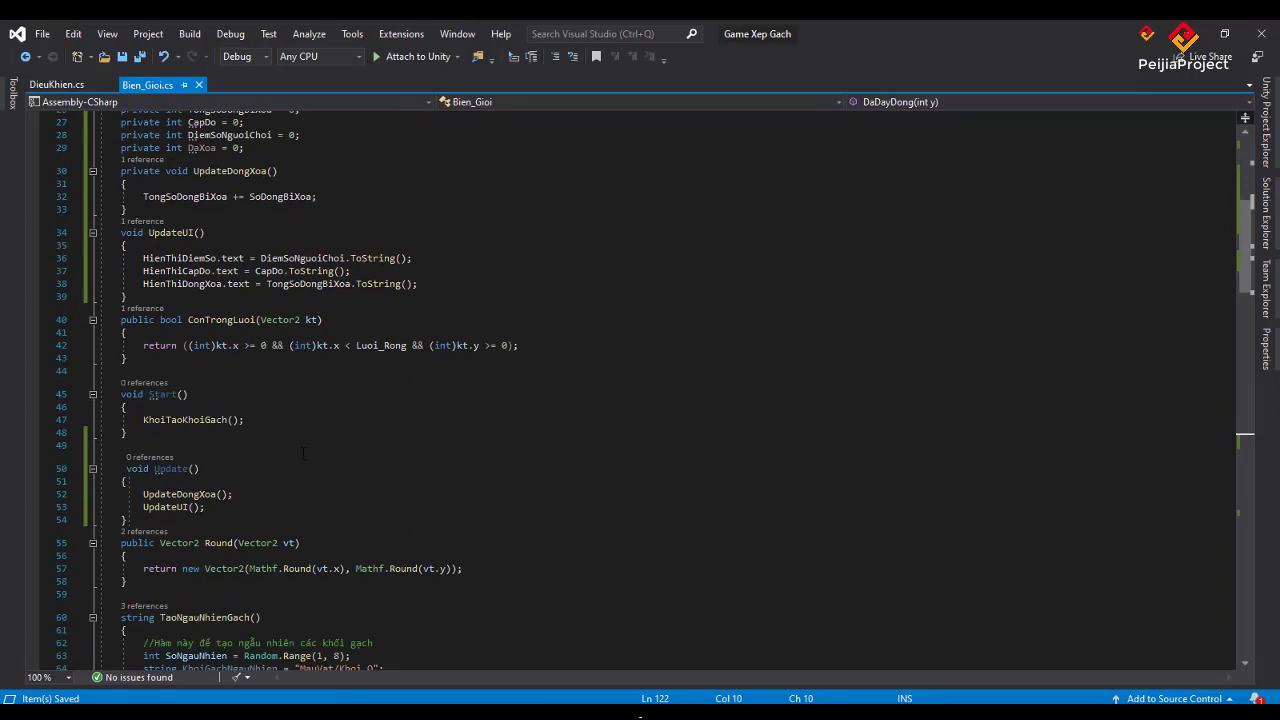
{"action": "left_click", "coordinate": [265, 448]}
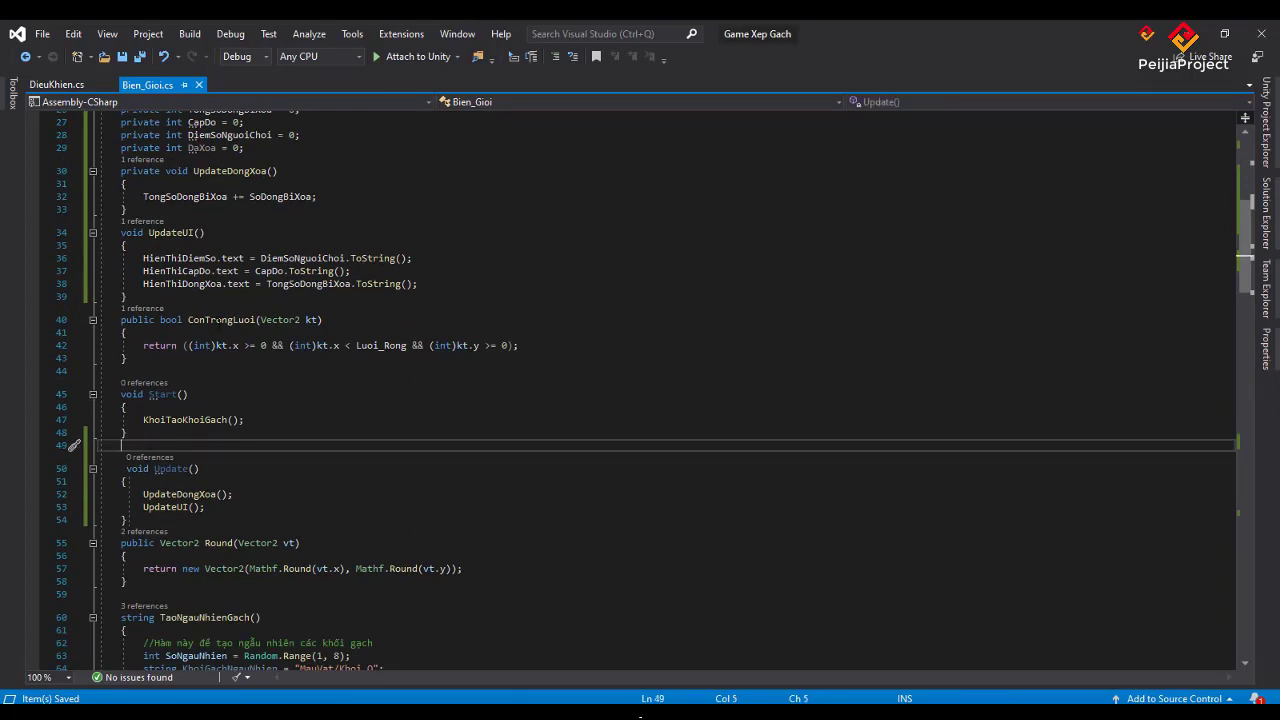
{"action": "left_click", "coordinate": [322, 209]}
{"action": "scroll", "coordinate": [322, 242], "scroll_direction": "up", "scroll_amount": 2}
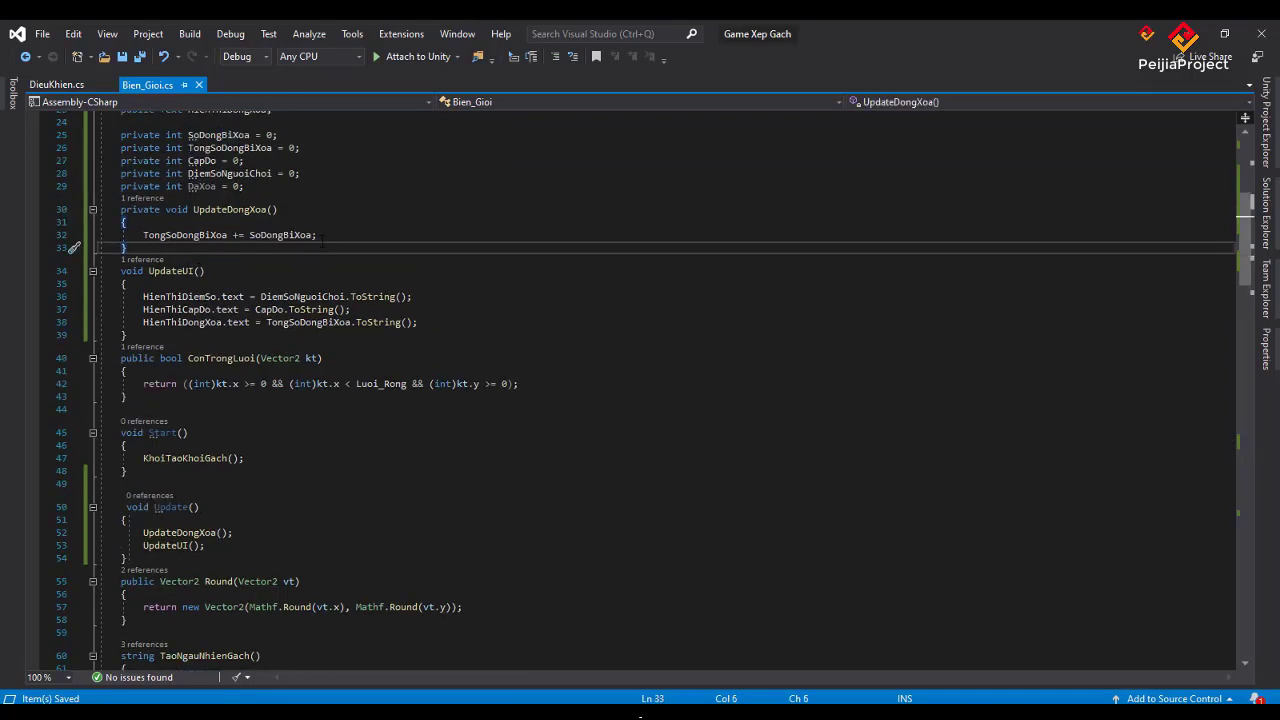
- Insert blank lines after the DaXoa field and type 'public void UpdateDiemSo(){'
{"action": "key", "text": "Up"}
{"action": "key", "text": "Up"}
{"action": "key", "text": "Up"}
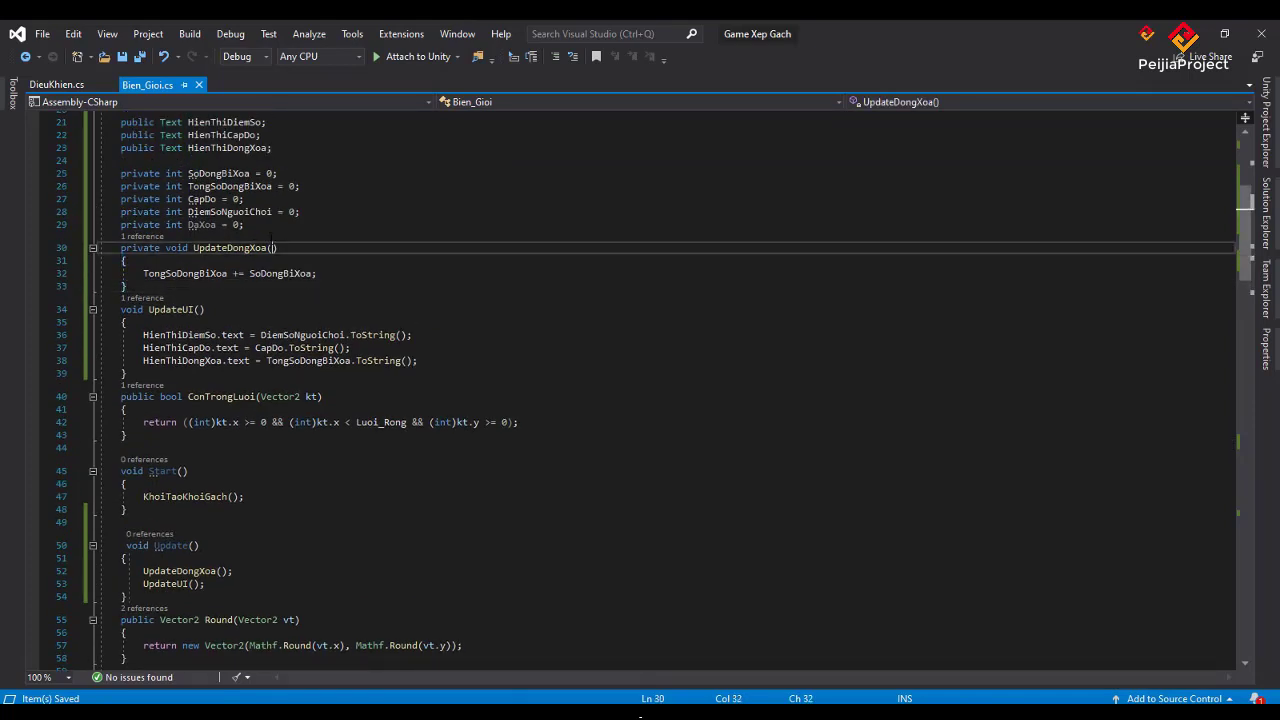
{"action": "key", "text": "Up"}
{"action": "key", "text": "End"}
{"action": "key", "text": "Return"}
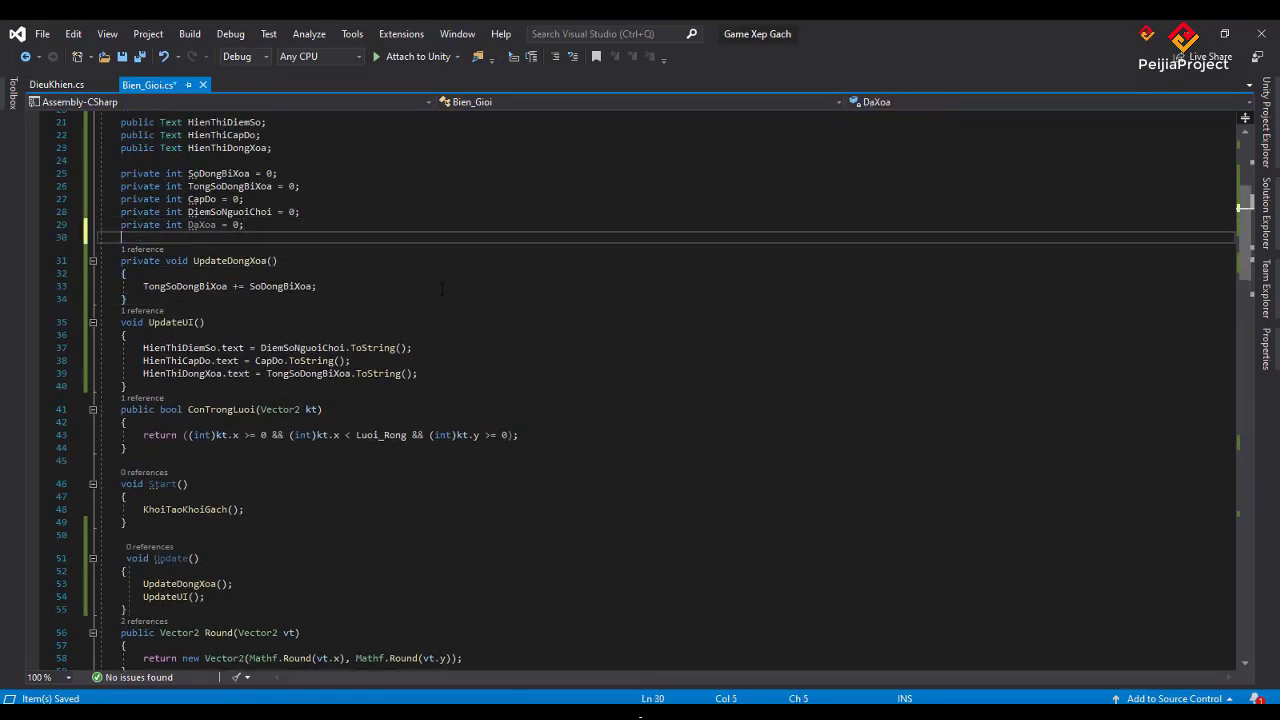
{"action": "key", "text": "Return"}
{"action": "key", "text": "Return"}
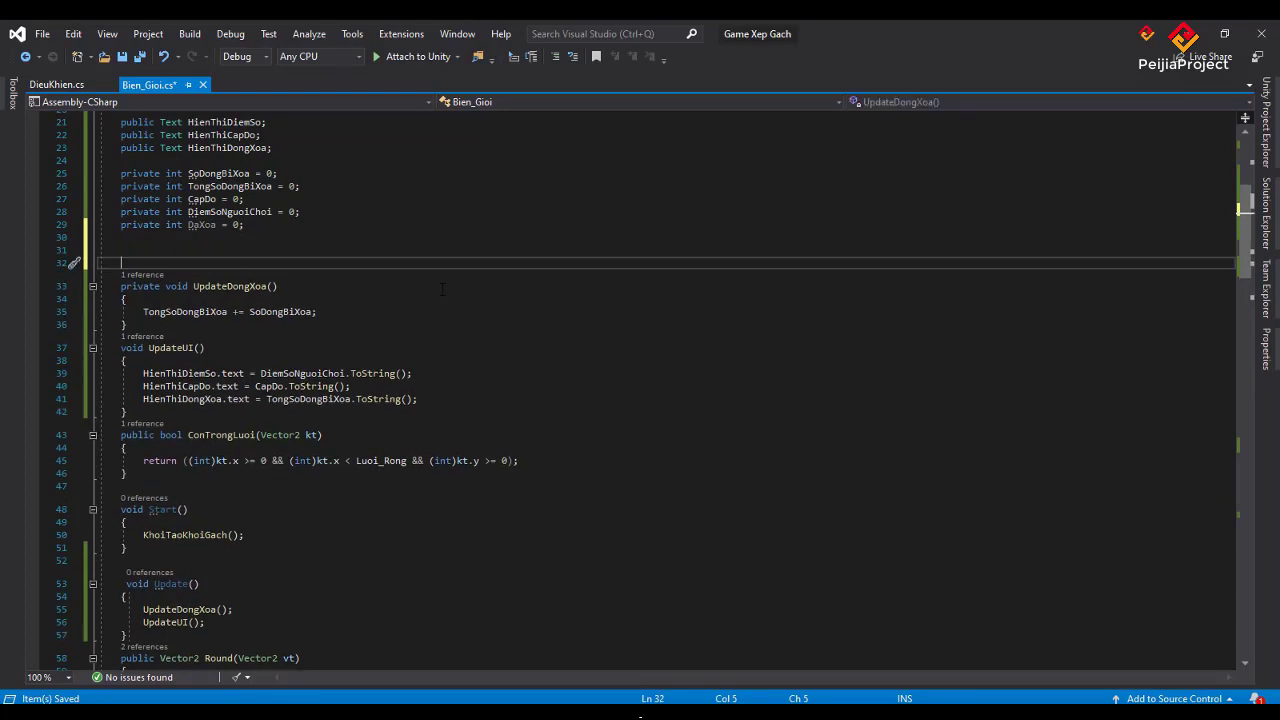
{"action": "type", "text": "pu"}
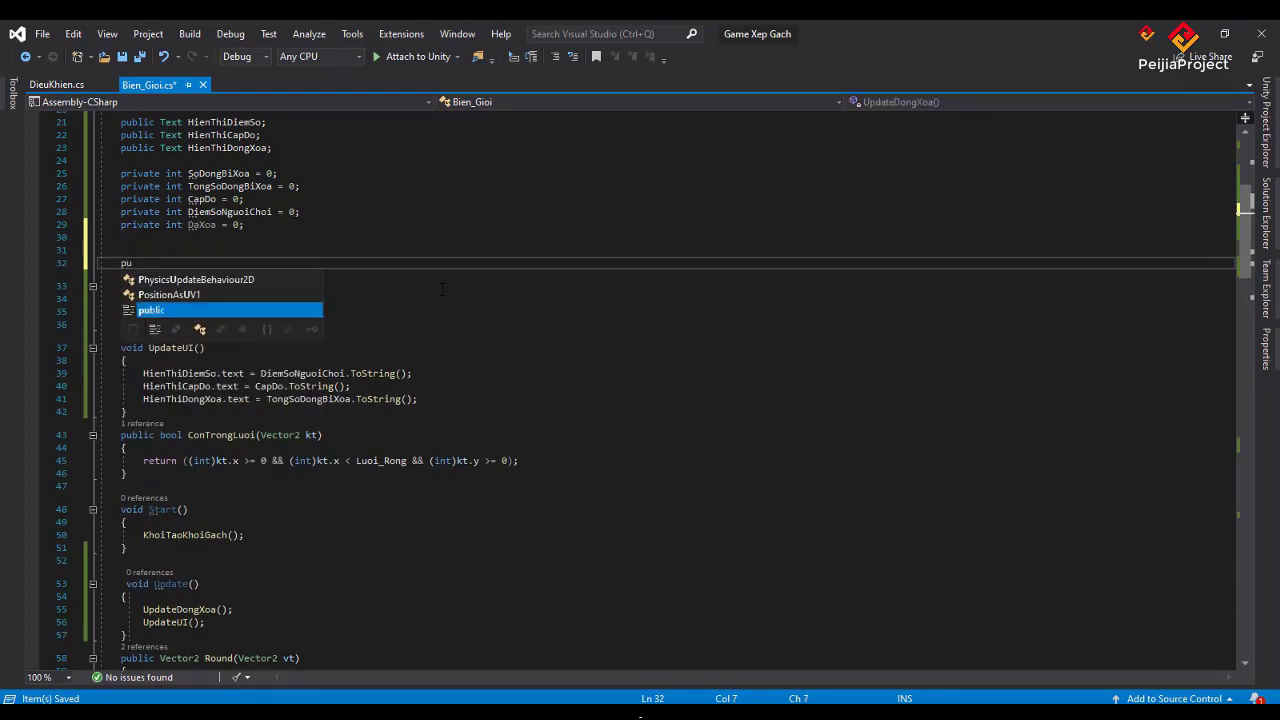
{"action": "type", "text": "b"}
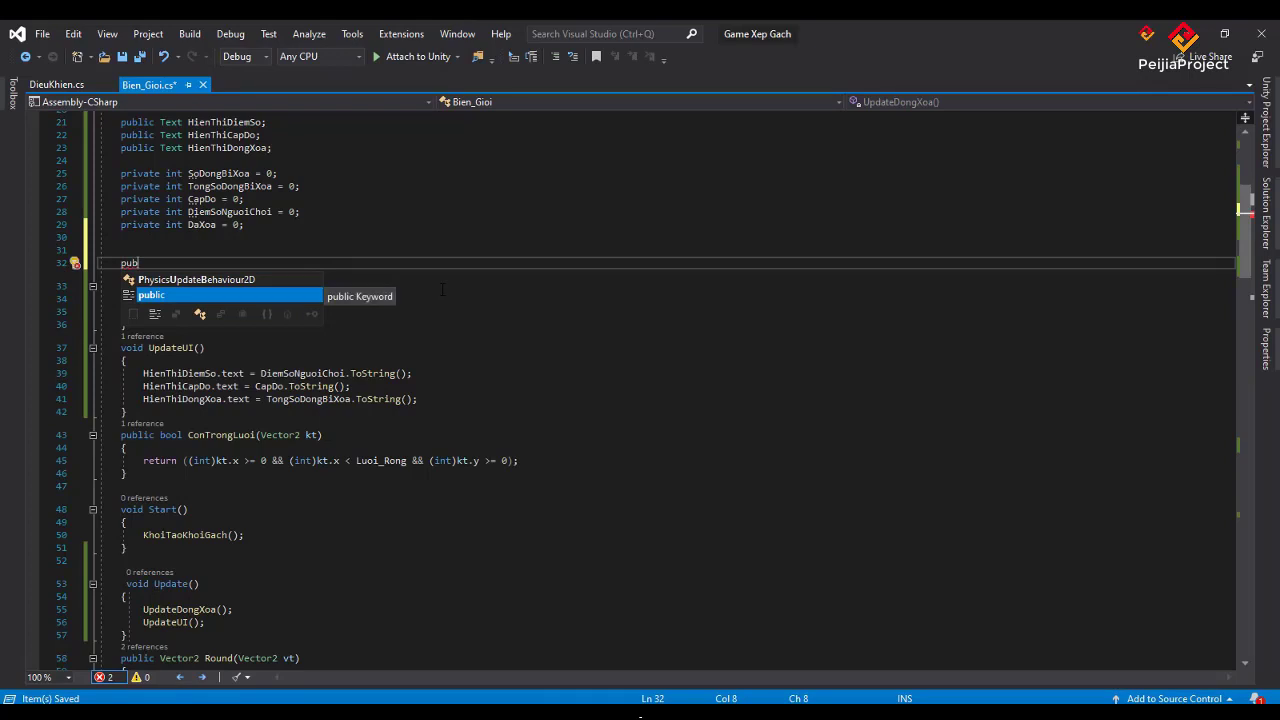
{"action": "key", "text": "Tab"}
{"action": "type", "text": "v"}
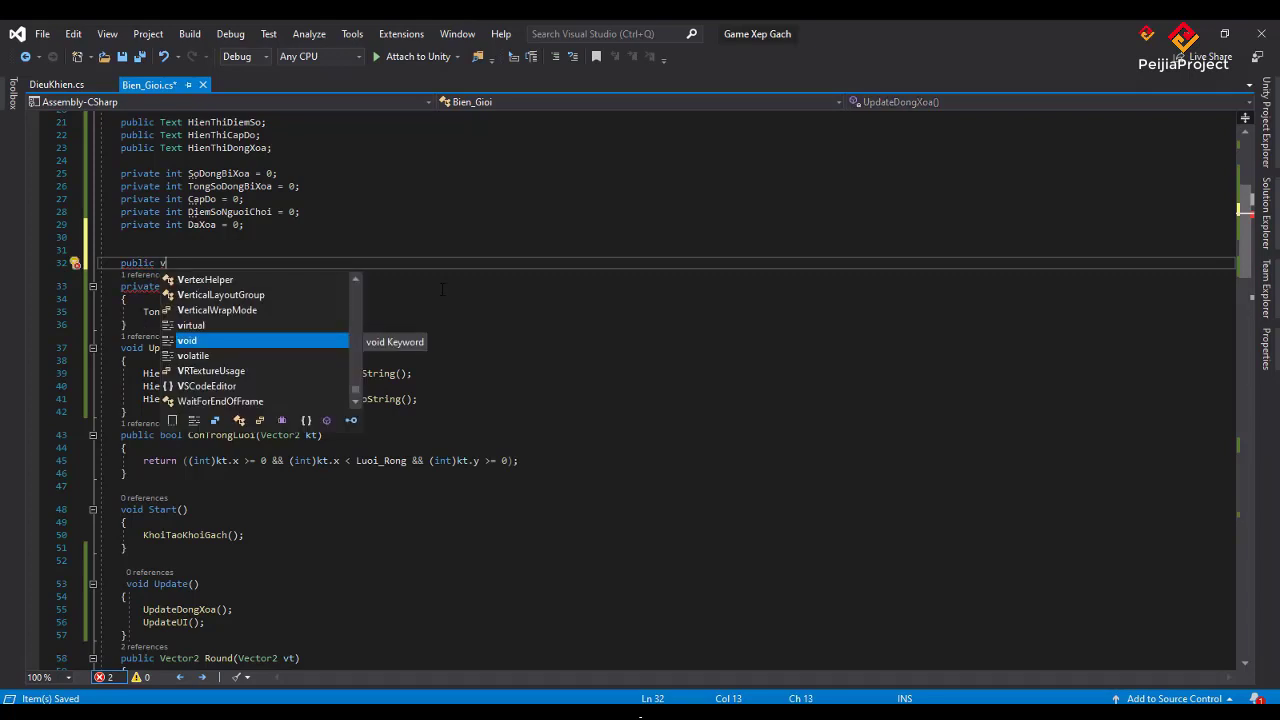
{"action": "key", "text": "Tab"}
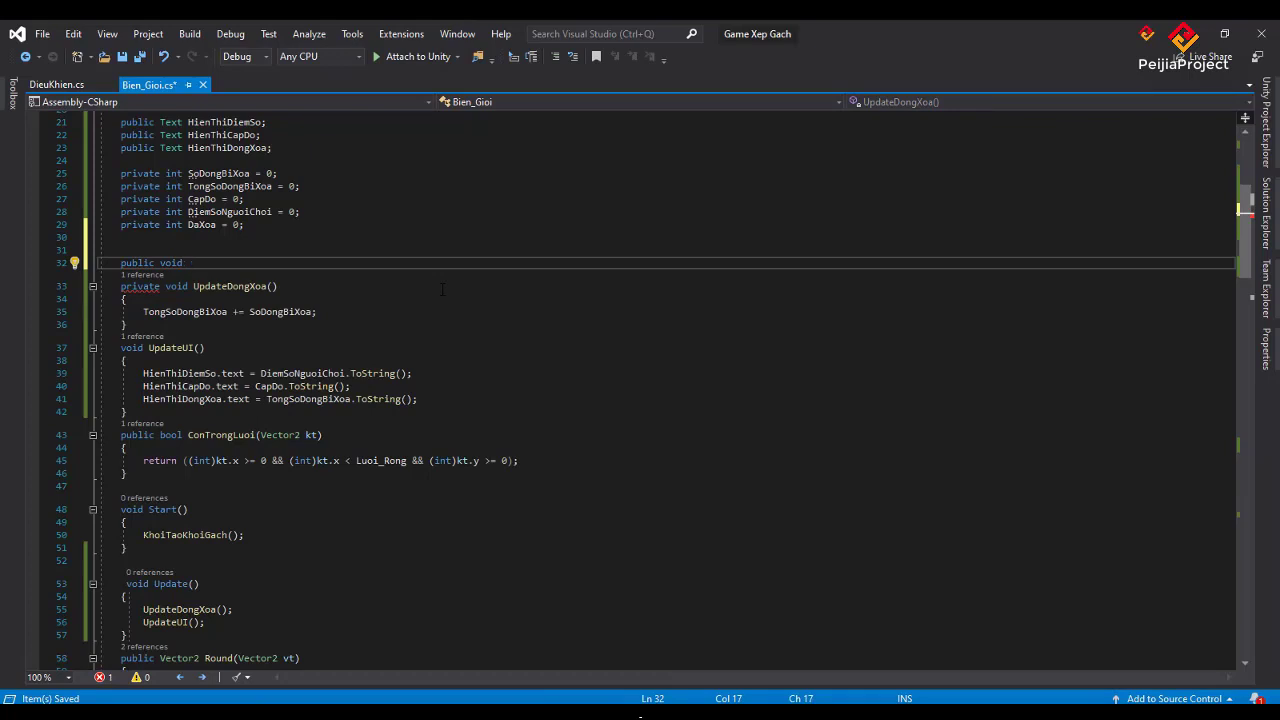
{"action": "type", "text": "Upd"}
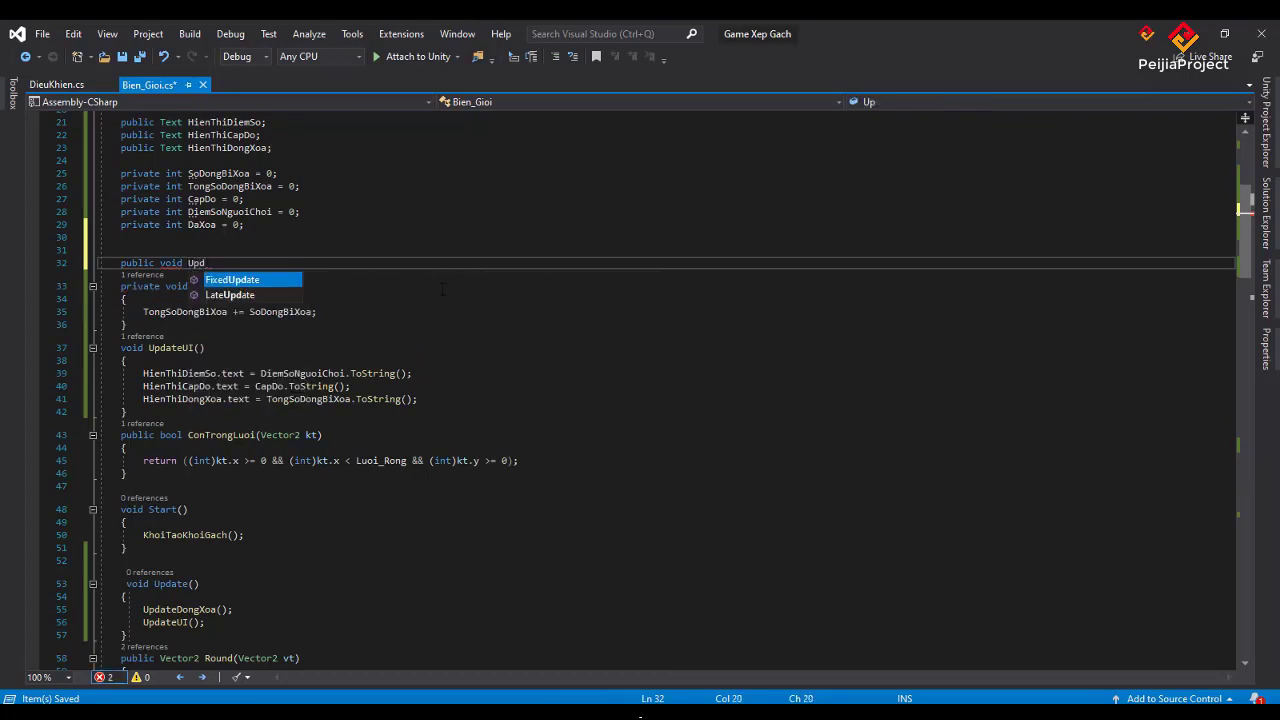
{"action": "type", "text": "ateDi"}
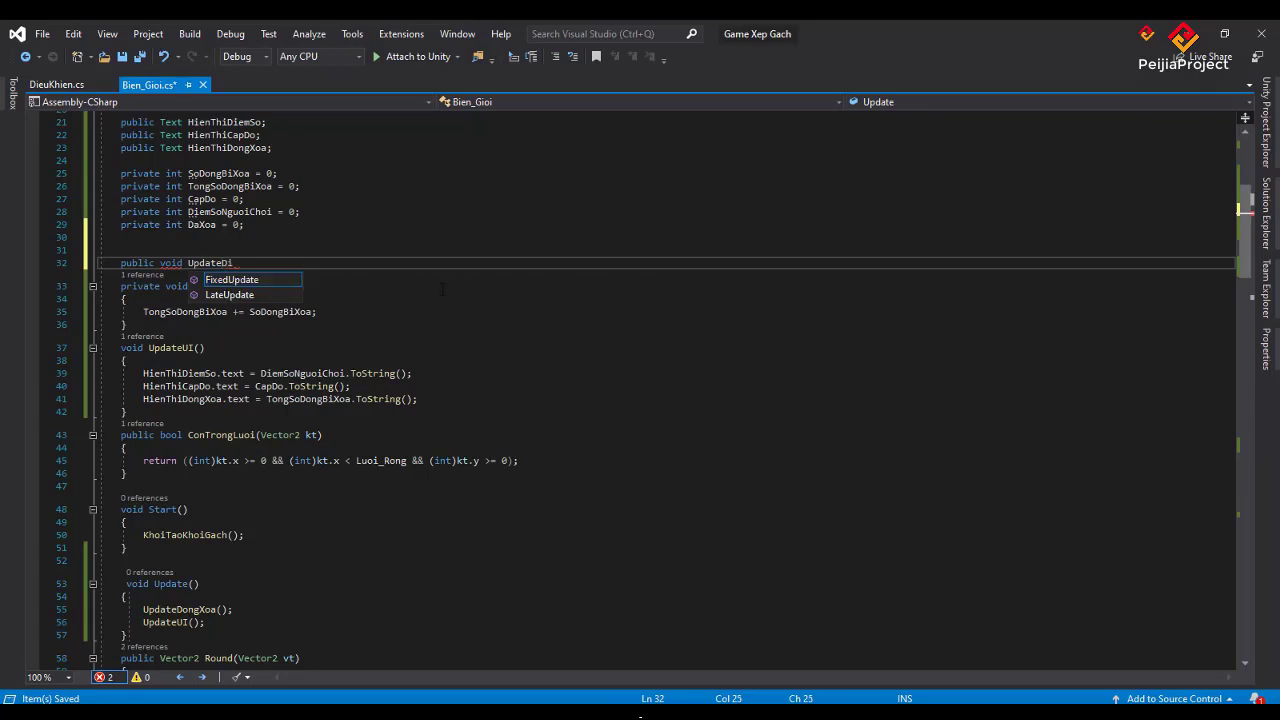
{"action": "type", "text": "emSo"}
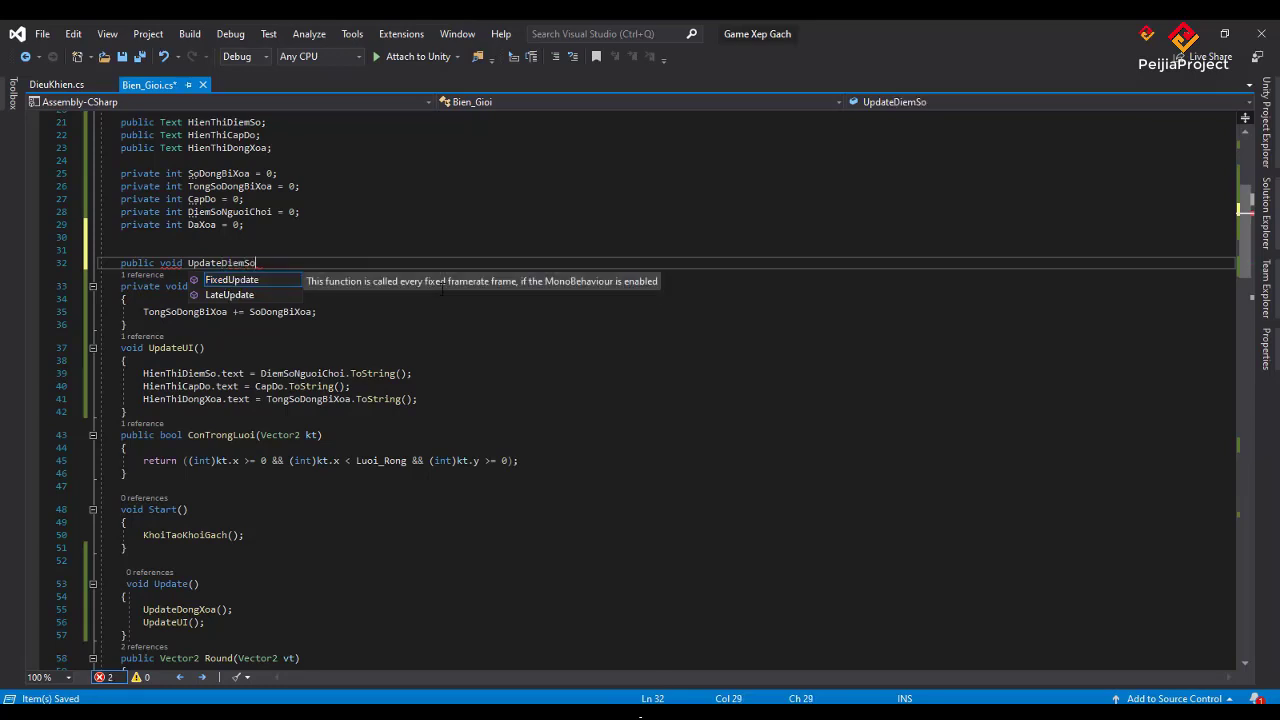
{"action": "type", "text": "()"}
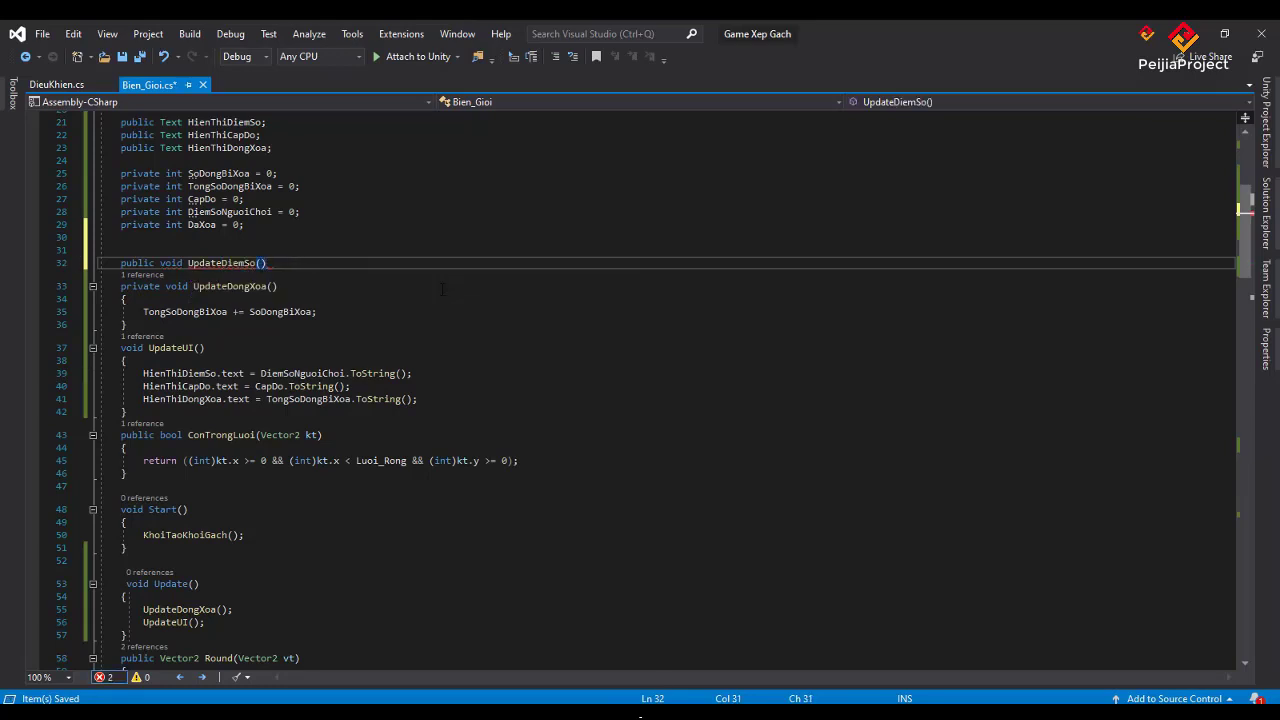
{"action": "type", "text": "{"}
- Open the UpdateDiemSo body and add an 'if (DaXoa > 0)' block
{"action": "key", "text": "Return"}
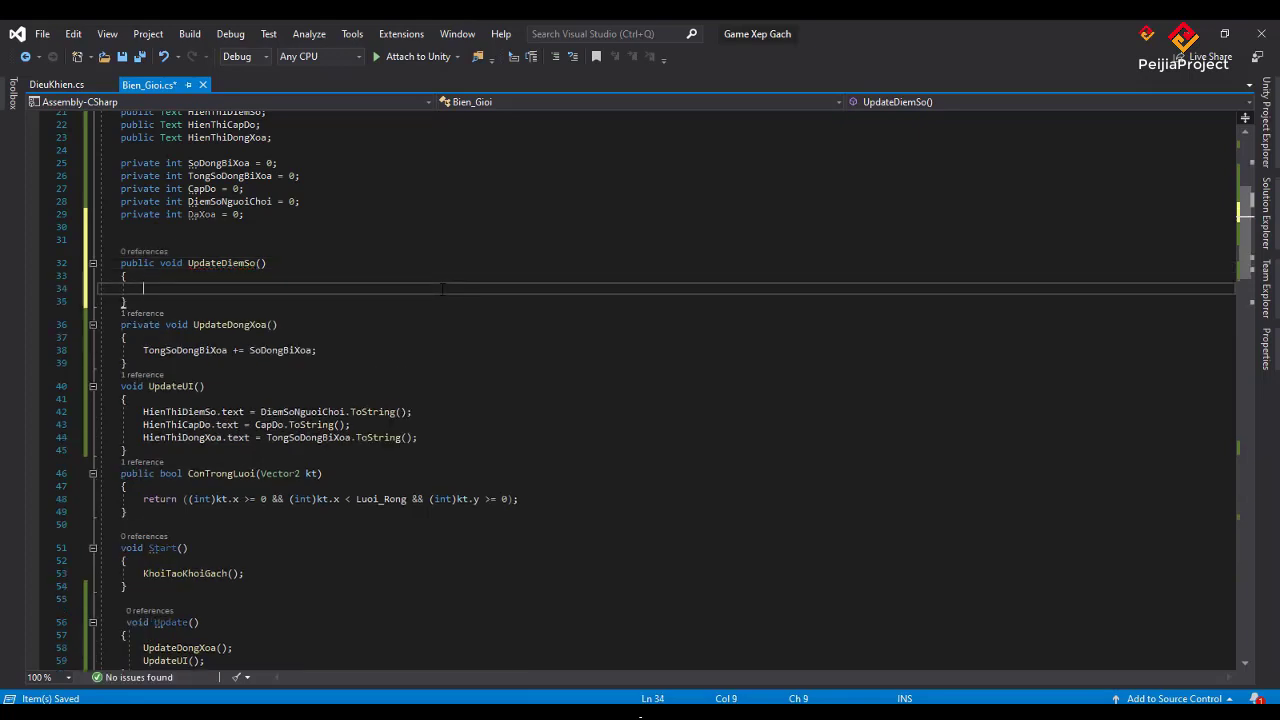
{"action": "type", "text": "if("}
{"action": "type", "text": "Da"}
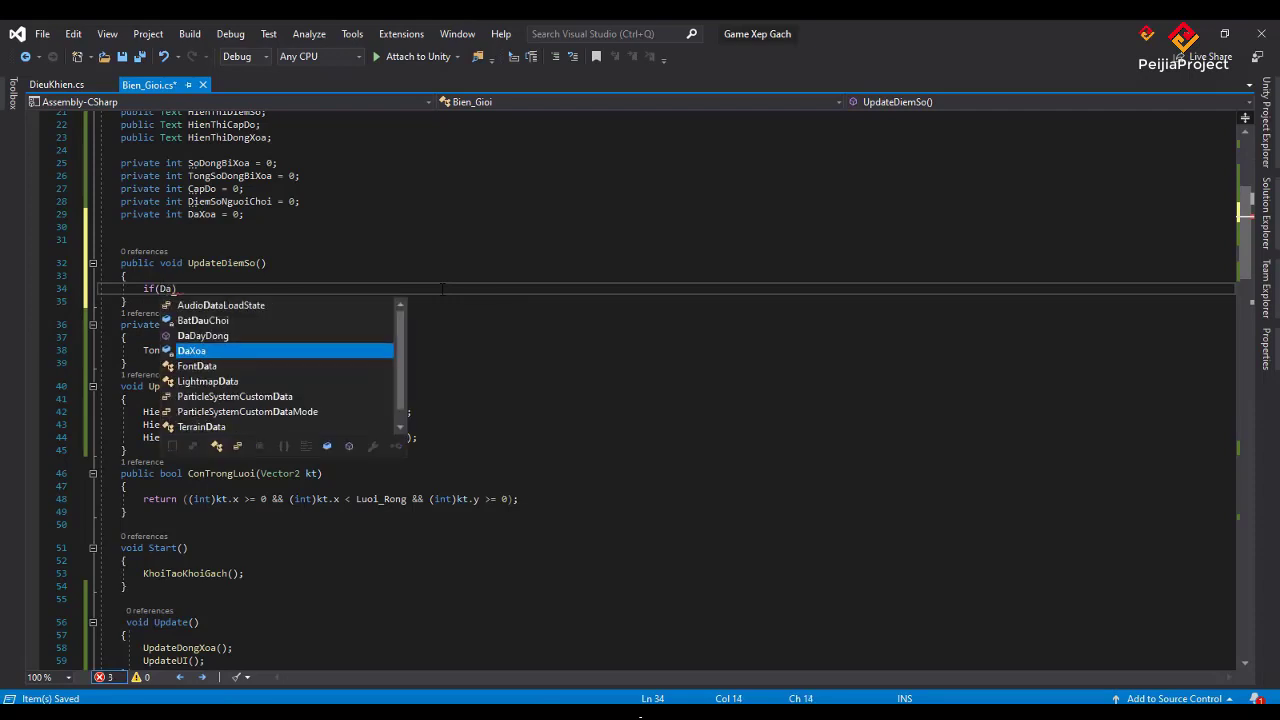
{"action": "key", "text": "Tab"}
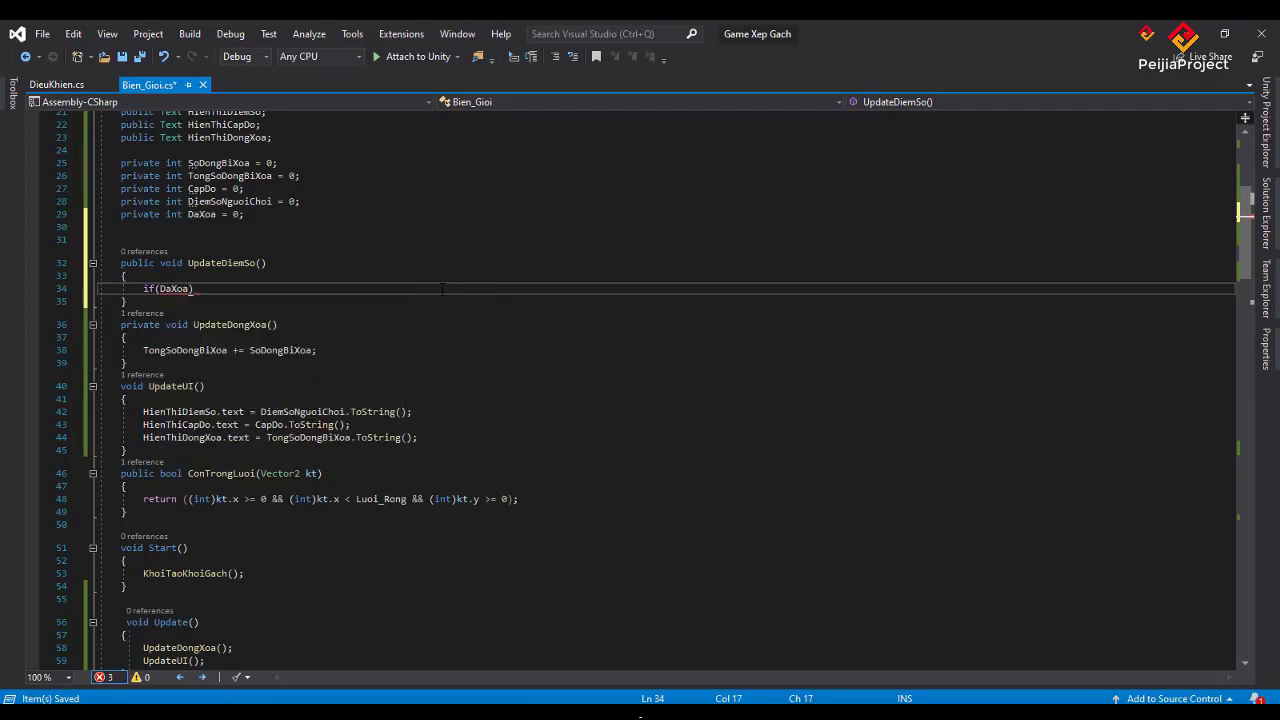
{"action": "type", "text": ">0)"}
{"action": "type", "text": "{"}
{"action": "key", "text": "Return"}
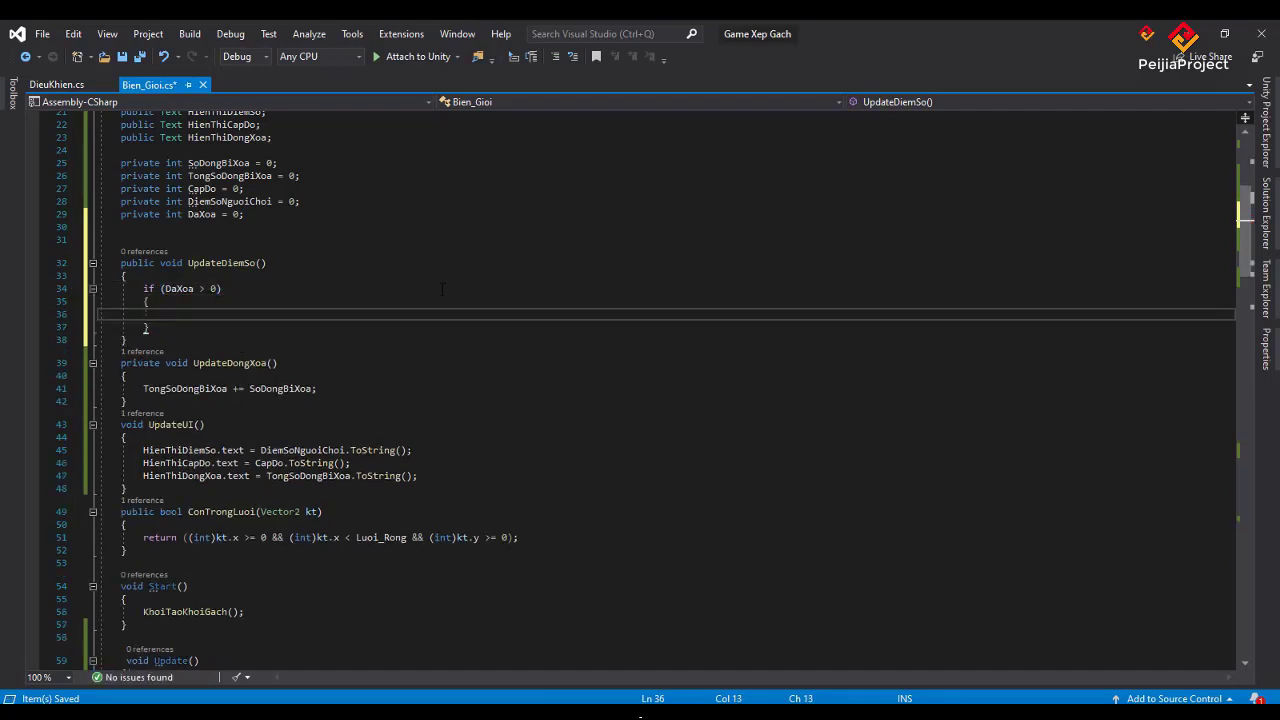
- Inside the check, write a 'switch (DaXoa)' block and begin its 'case 1:' label
{"action": "type", "text": "if"}
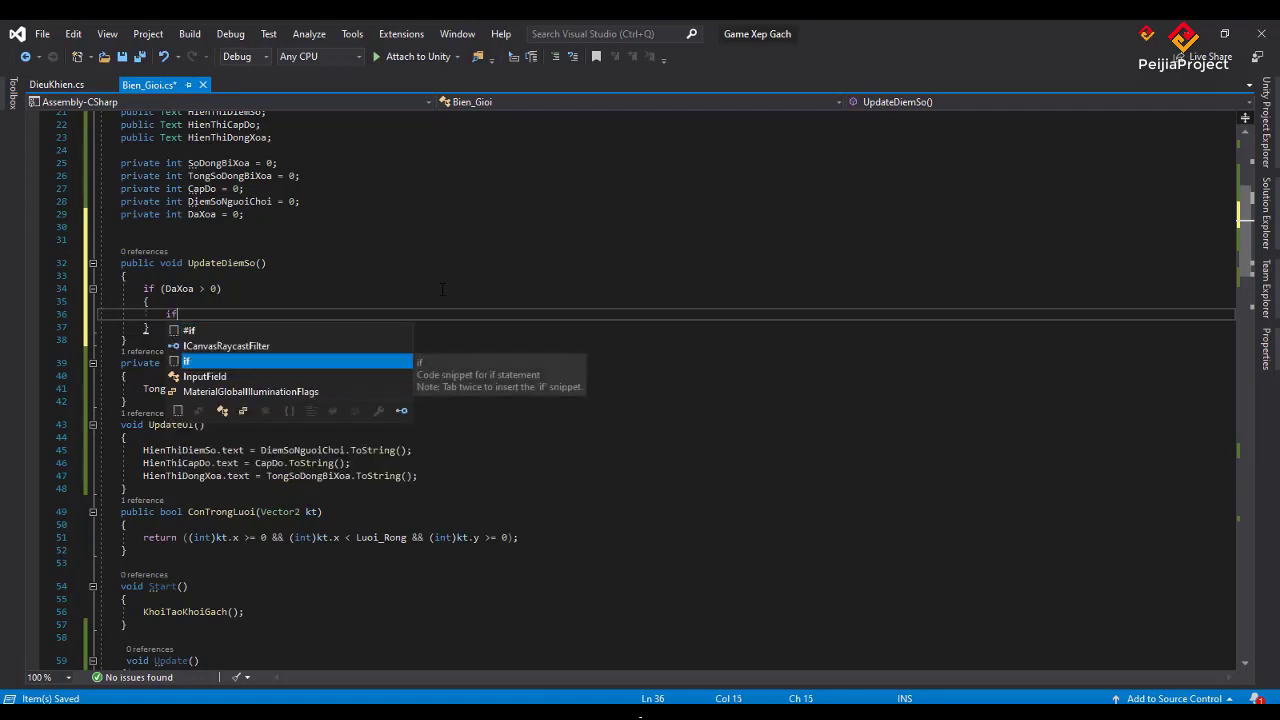
{"action": "type", "text": "(DaXoa"}
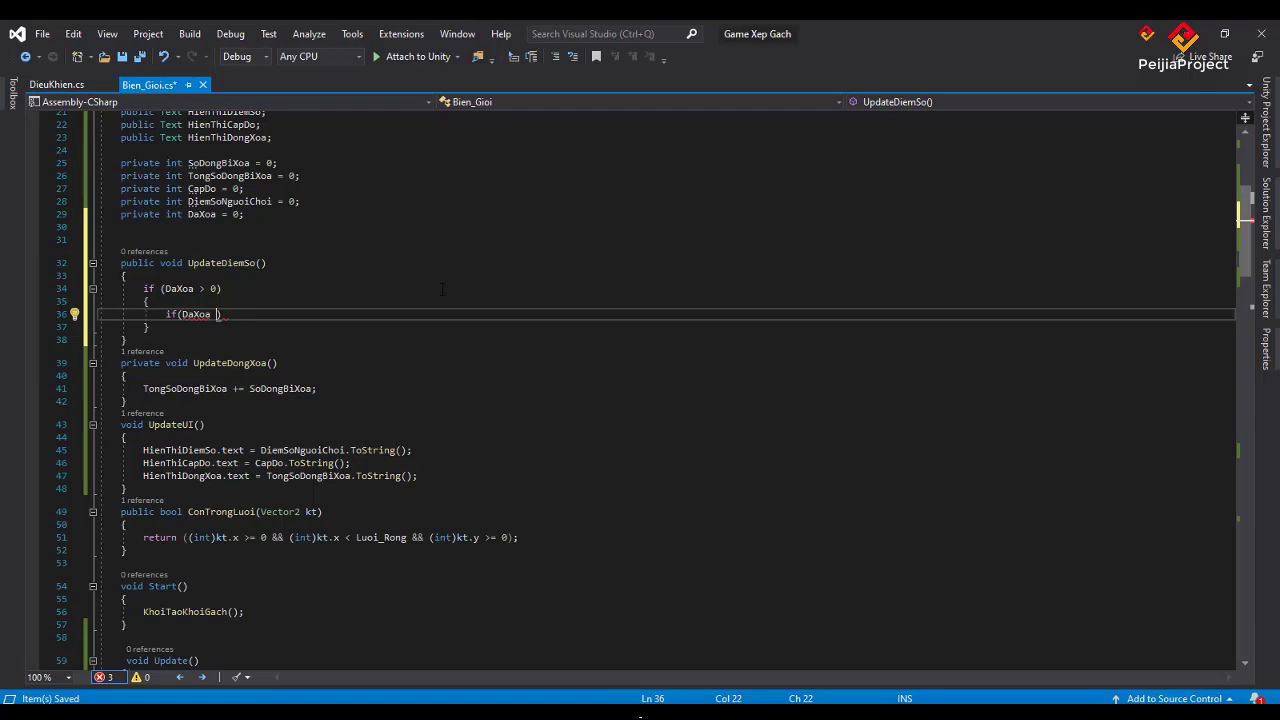
{"action": "key", "text": "BackSpace"}
{"action": "type", "text": ") {"}
{"action": "key", "text": "Return"}
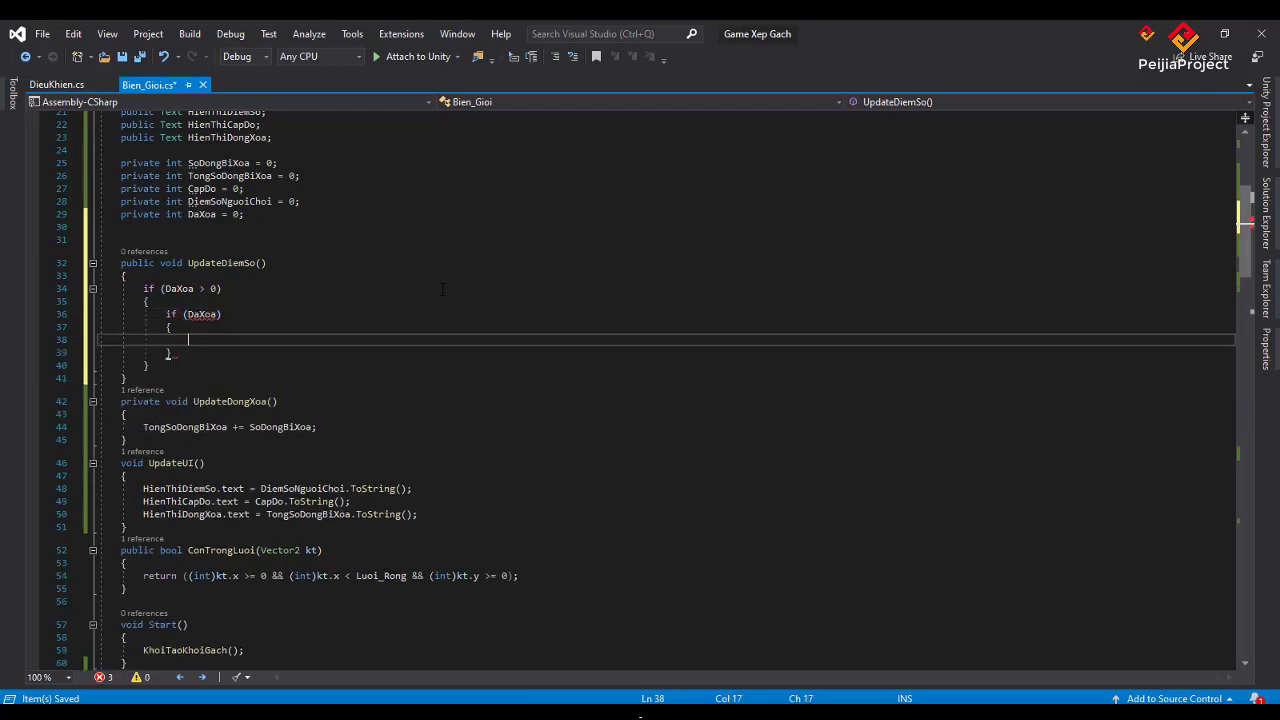
{"action": "key", "text": "Up"}
{"action": "key", "text": "Up"}
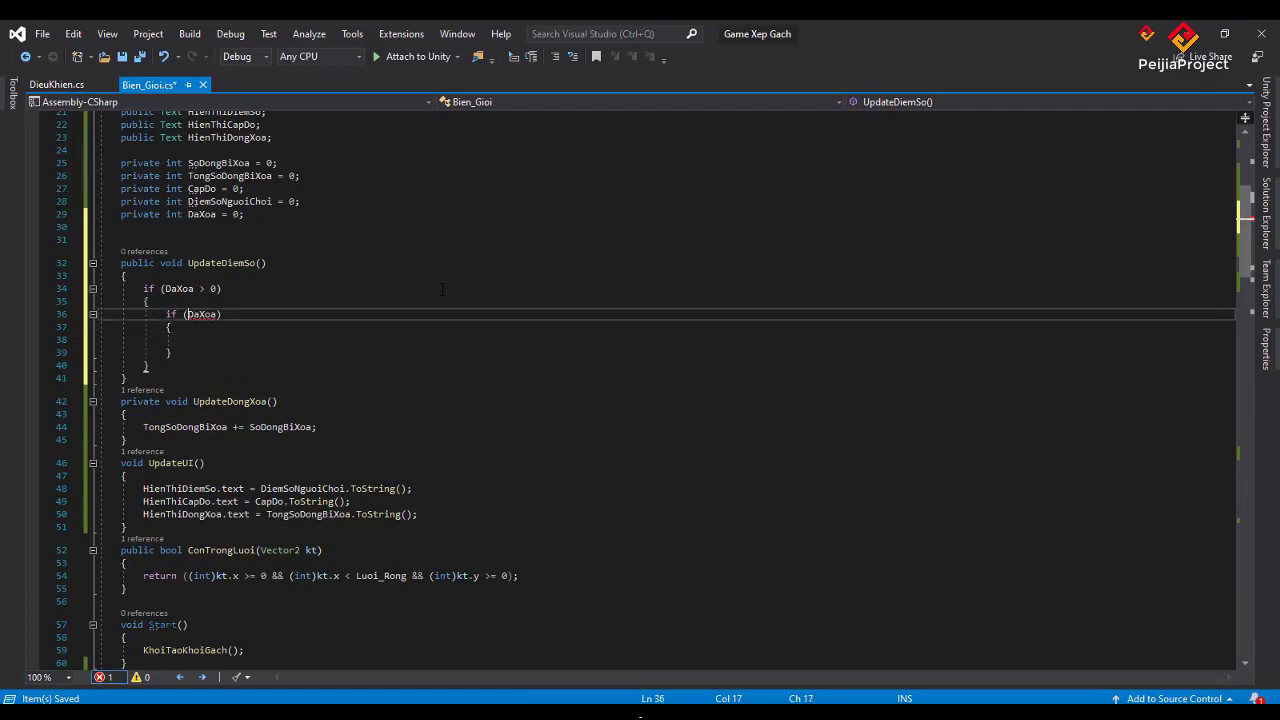
{"action": "key", "text": "Left"}
{"action": "key", "text": "BackSpace"}
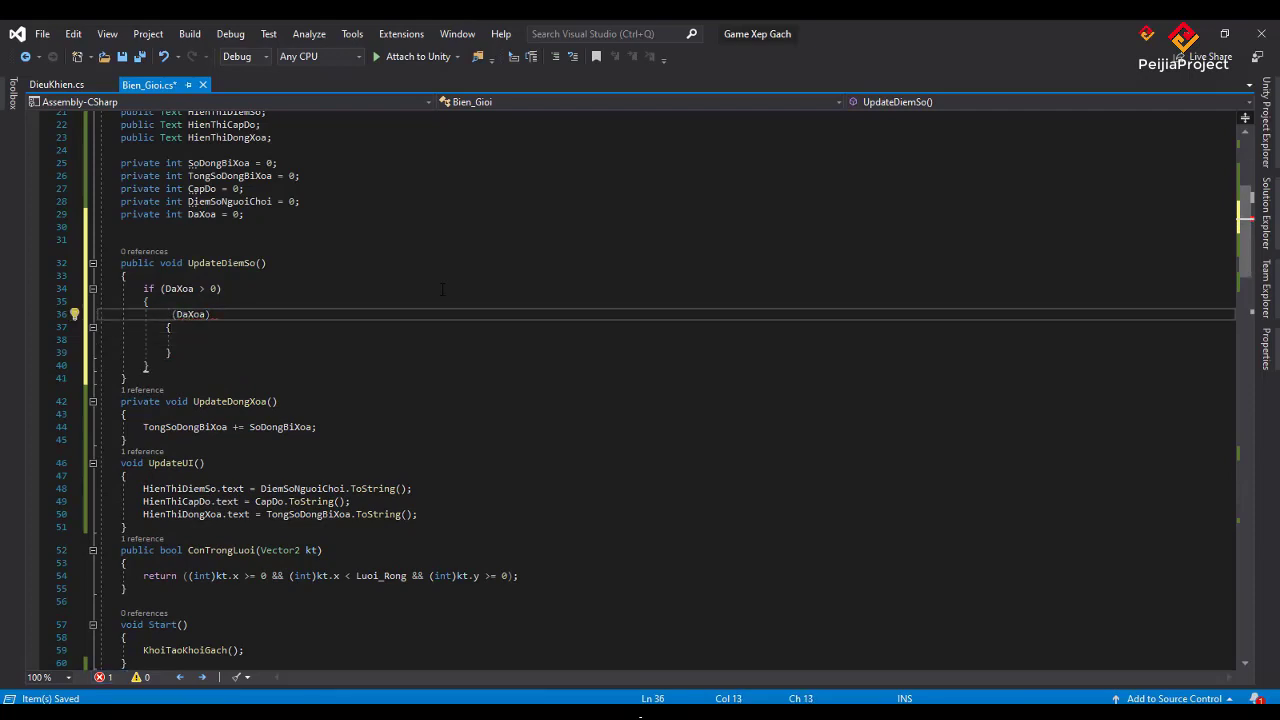
{"action": "type", "text": "s "}
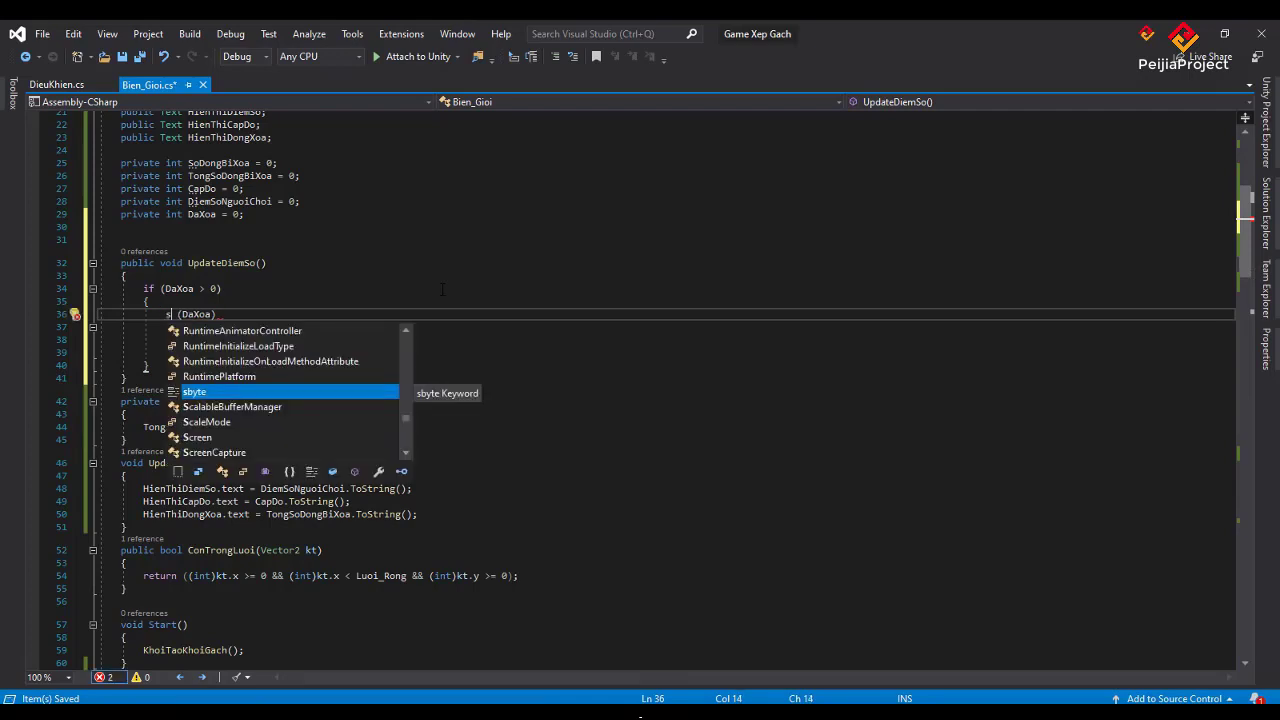
{"action": "type", "text": "w"}
{"action": "key", "text": "Tab"}
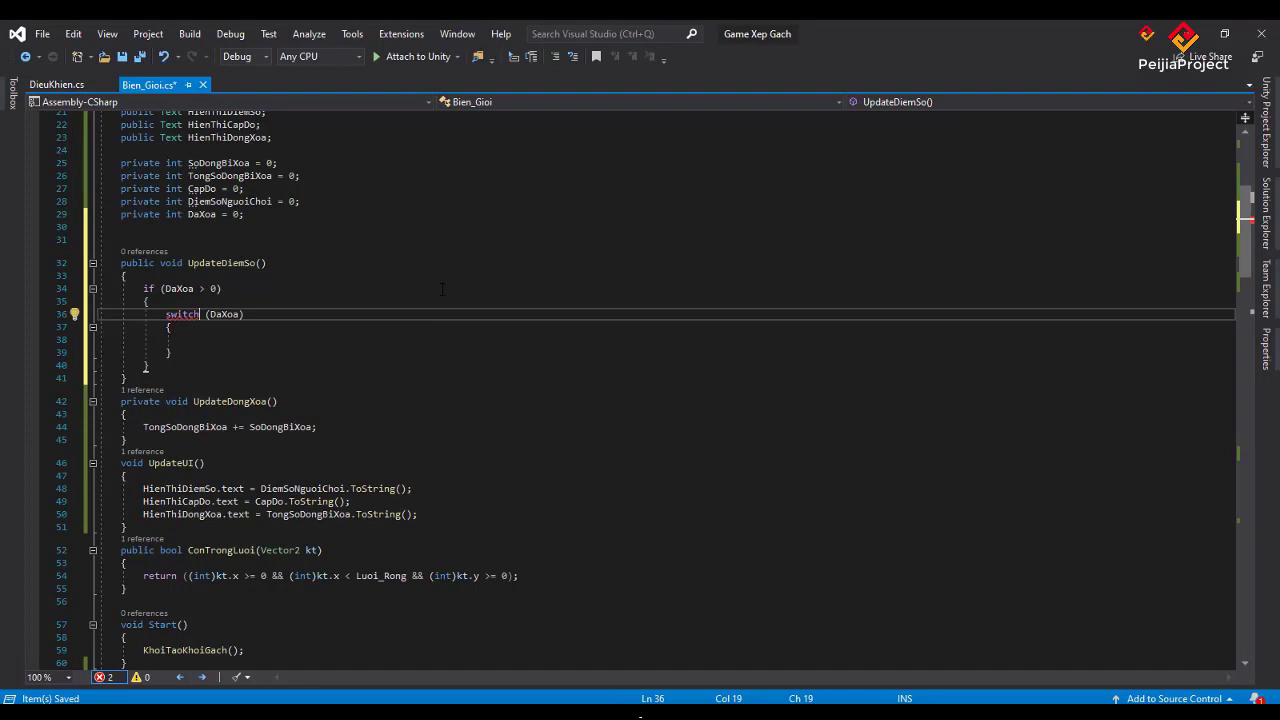
{"action": "key", "text": "Down"}
{"action": "key", "text": "Down"}
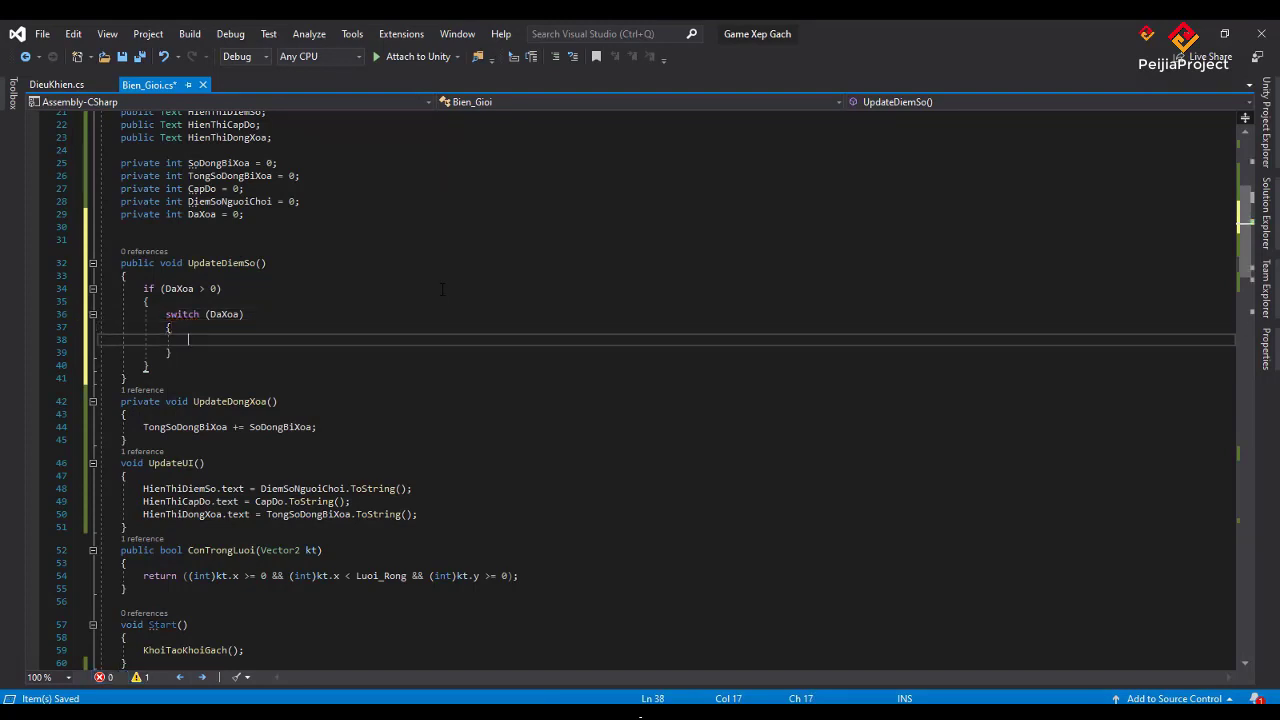
{"action": "type", "text": "case "}
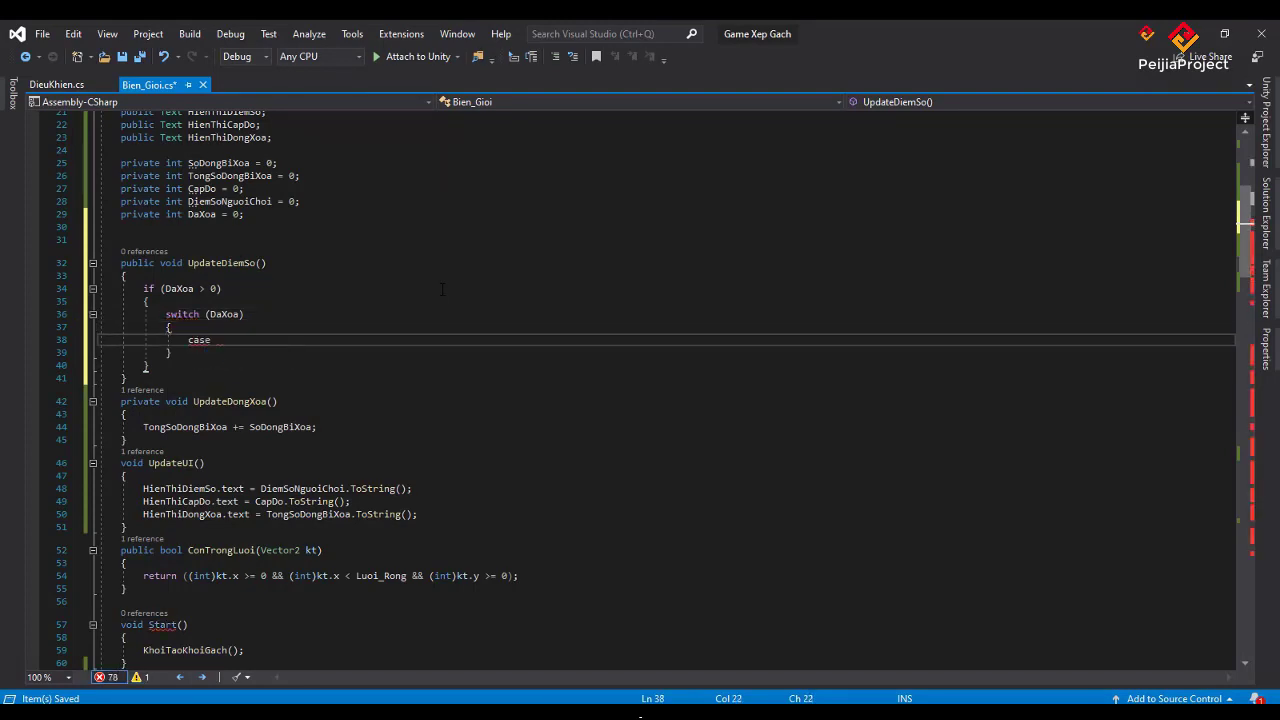
{"action": "type", "text": "1"}
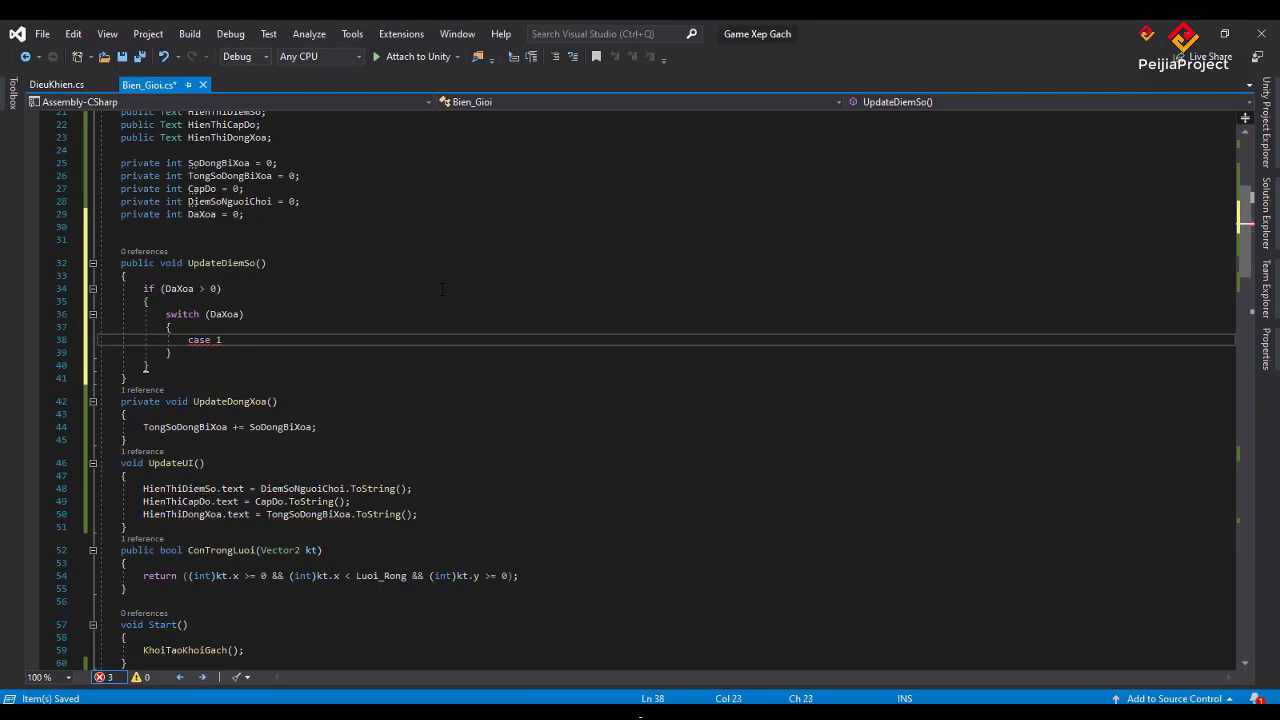
{"action": "type", "text": ":"}
- Start the case 1 statement with 'DiemSoNguoiChoi +='
{"action": "type", "text": " cu"}
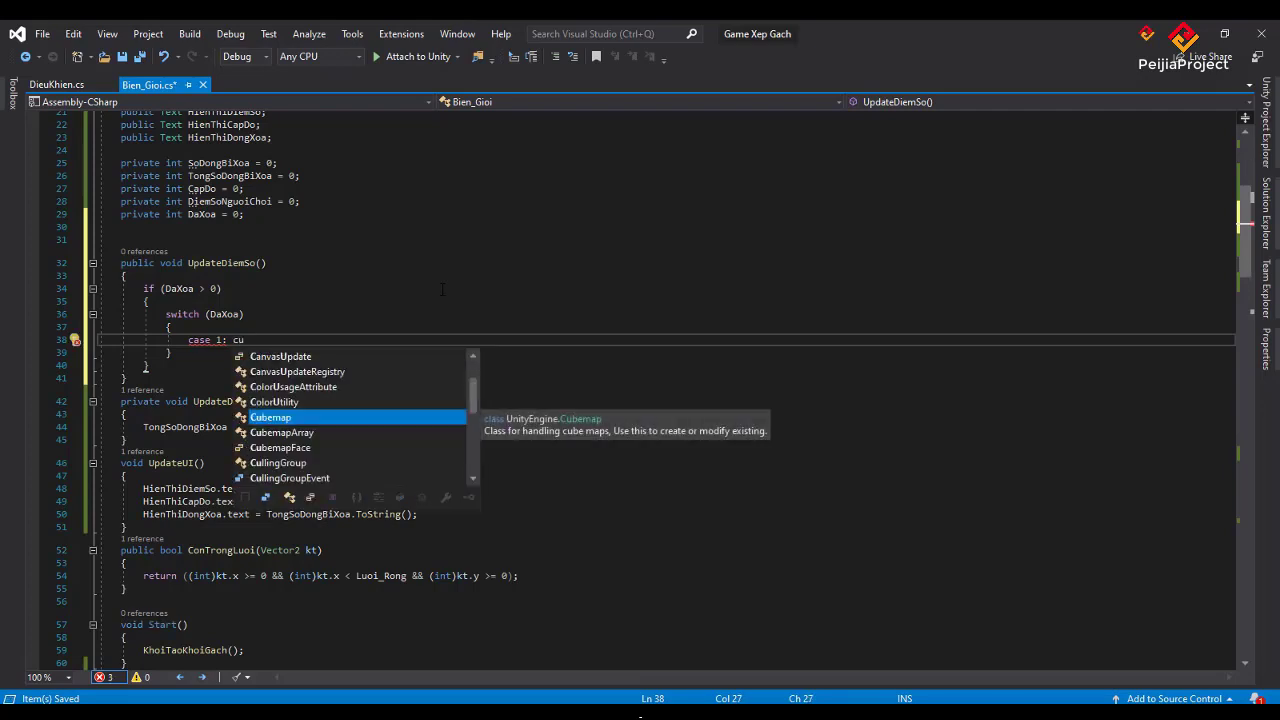
{"action": "key", "text": "BackSpace"}
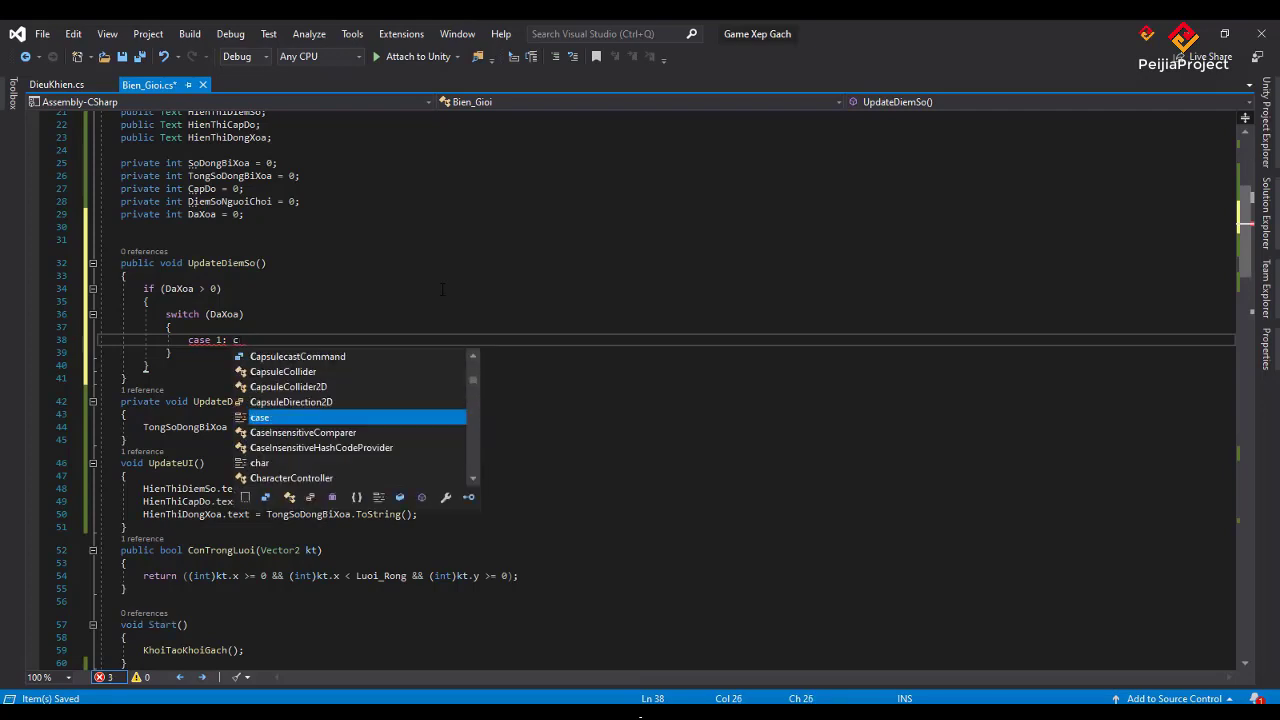
{"action": "key", "text": "BackSpace"}
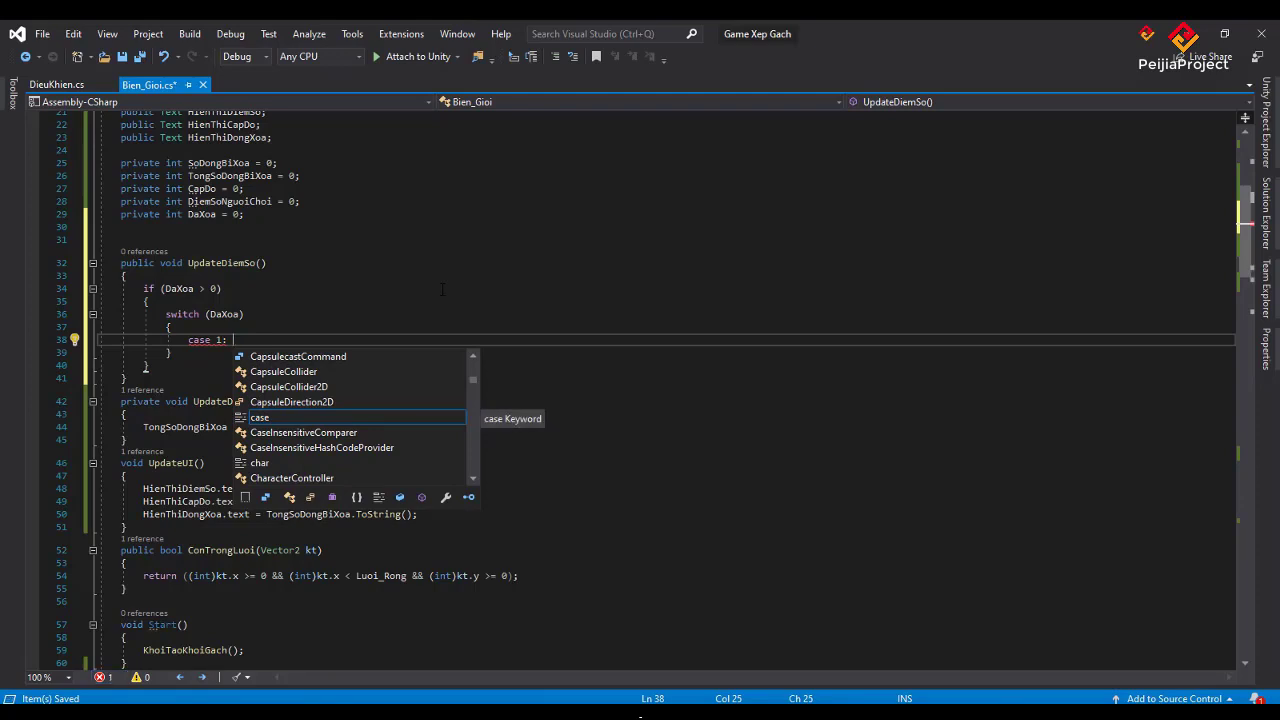
{"action": "type", "text": "Die"}
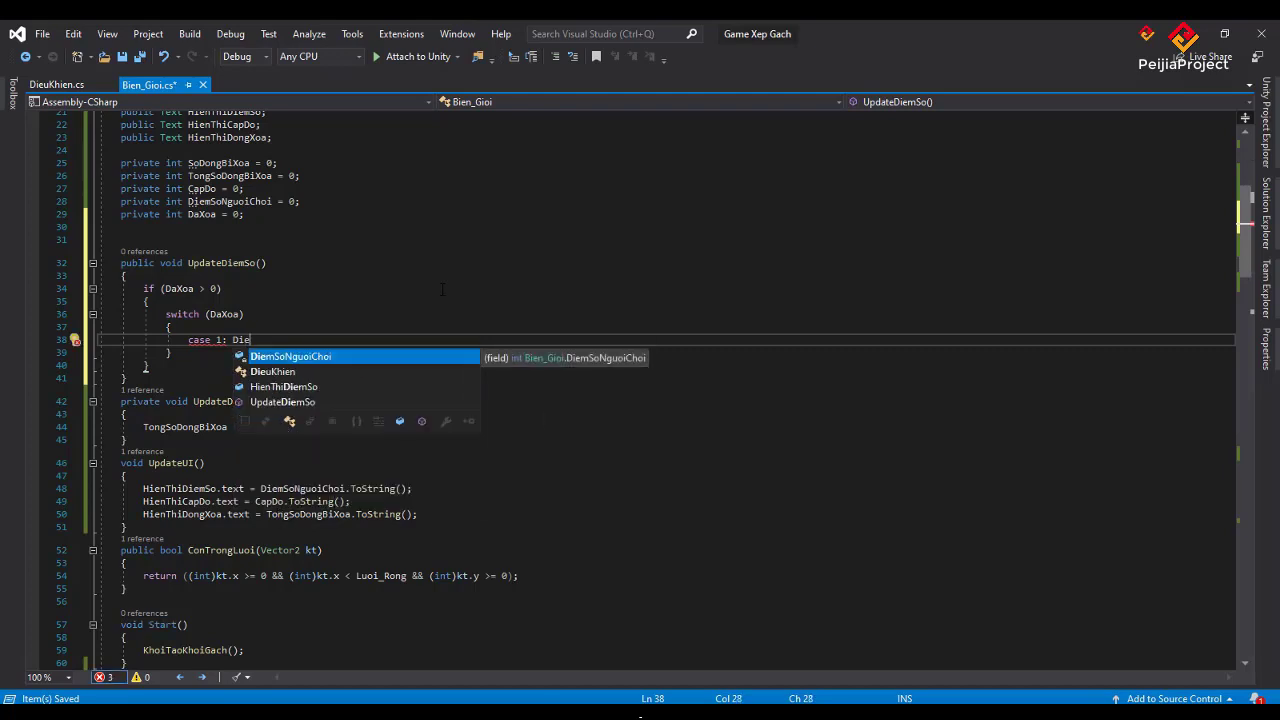
{"action": "key", "text": "Tab"}
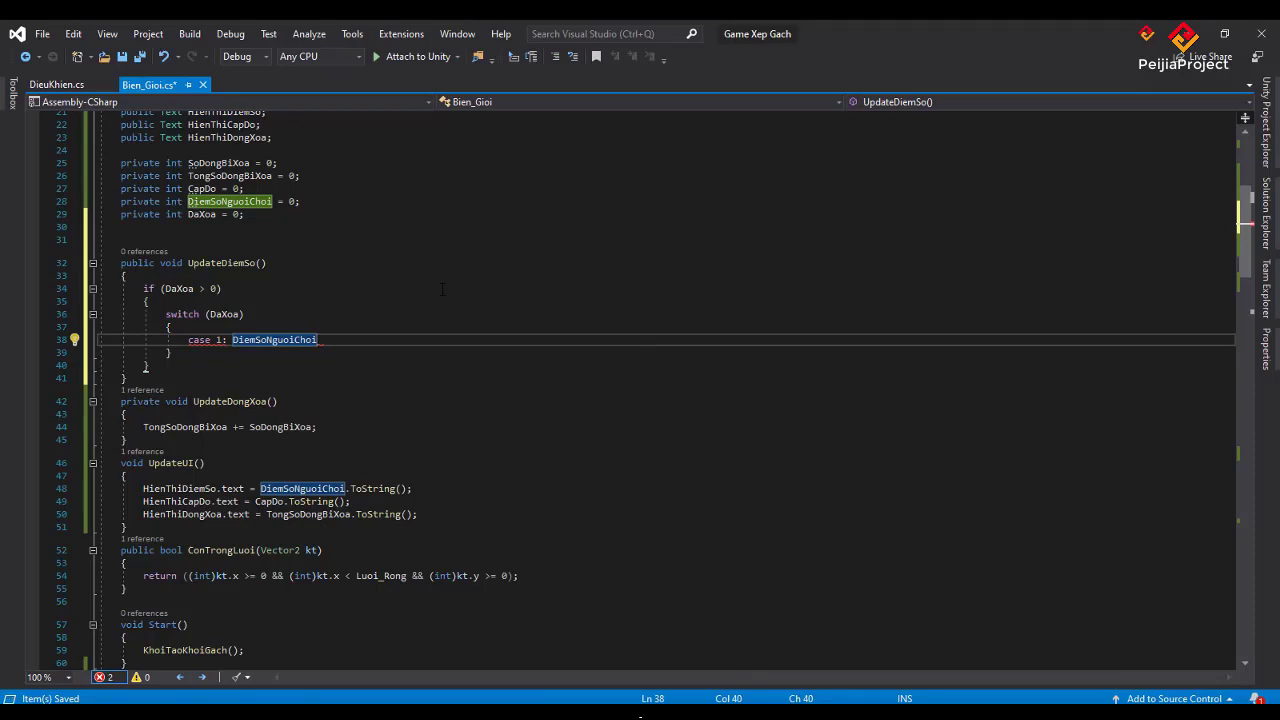
{"action": "type", "text": "+"}
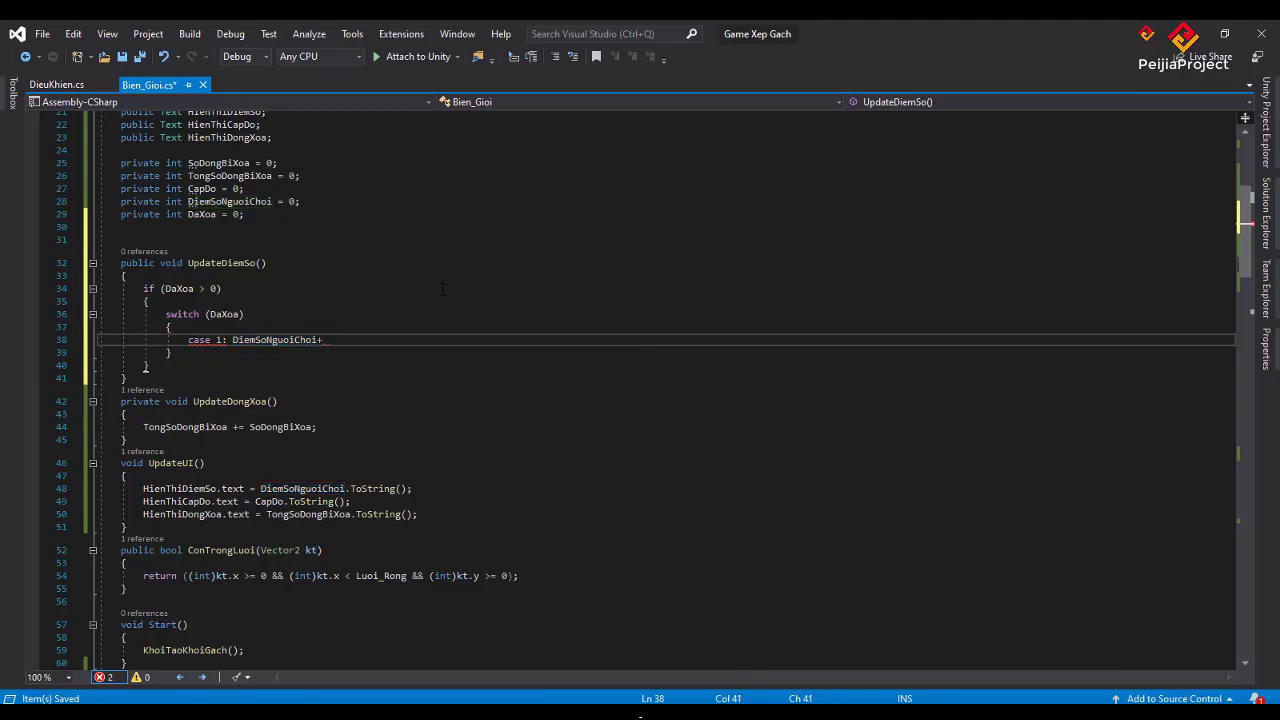
{"action": "type", "text": "="}
{"action": "type", "text": "Di"}
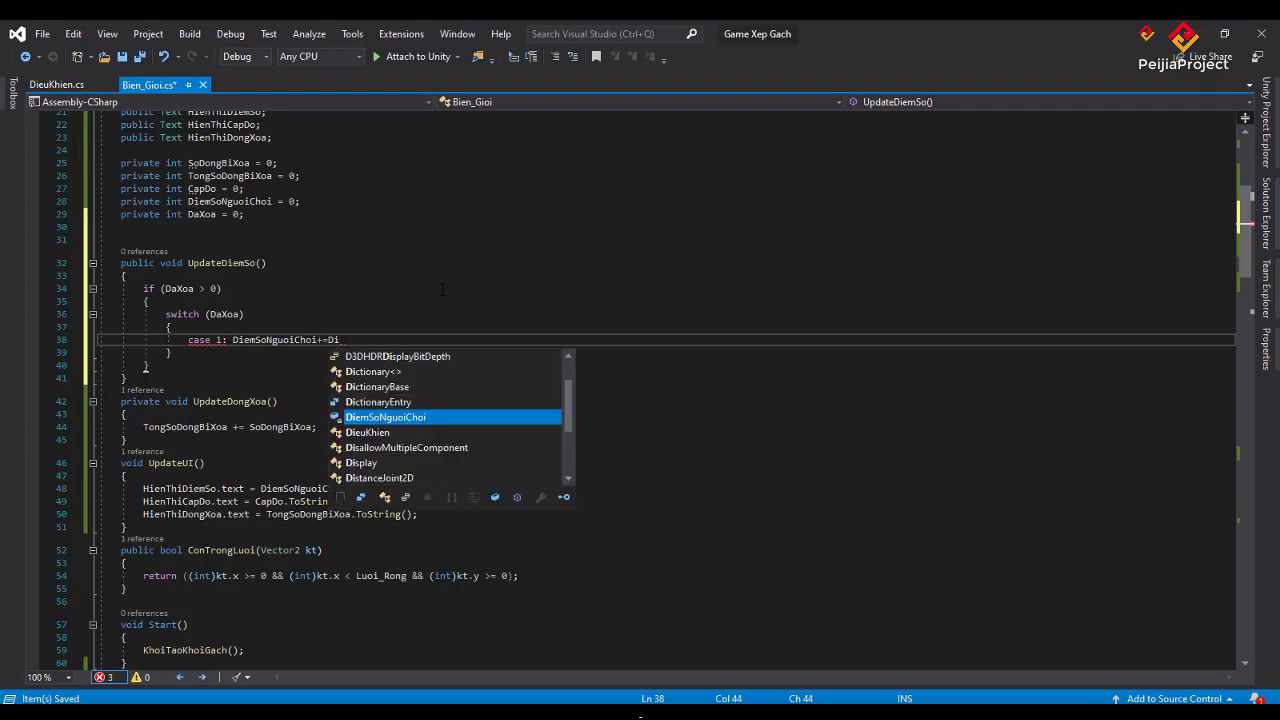
{"action": "type", "text": "e"}
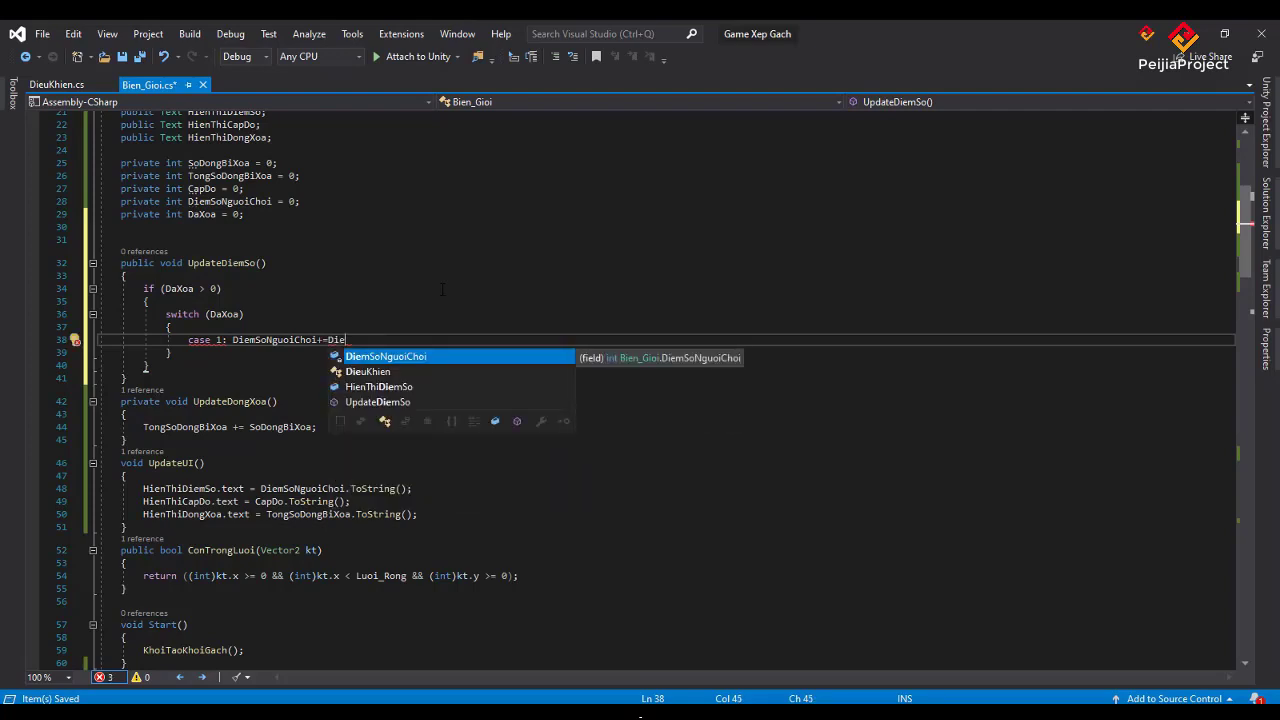
- Finish case 1 by adding XoaMotDong followed by 'break;', then start a new line
{"action": "scroll", "coordinate": [442, 289], "scroll_direction": "up", "scroll_amount": 3}
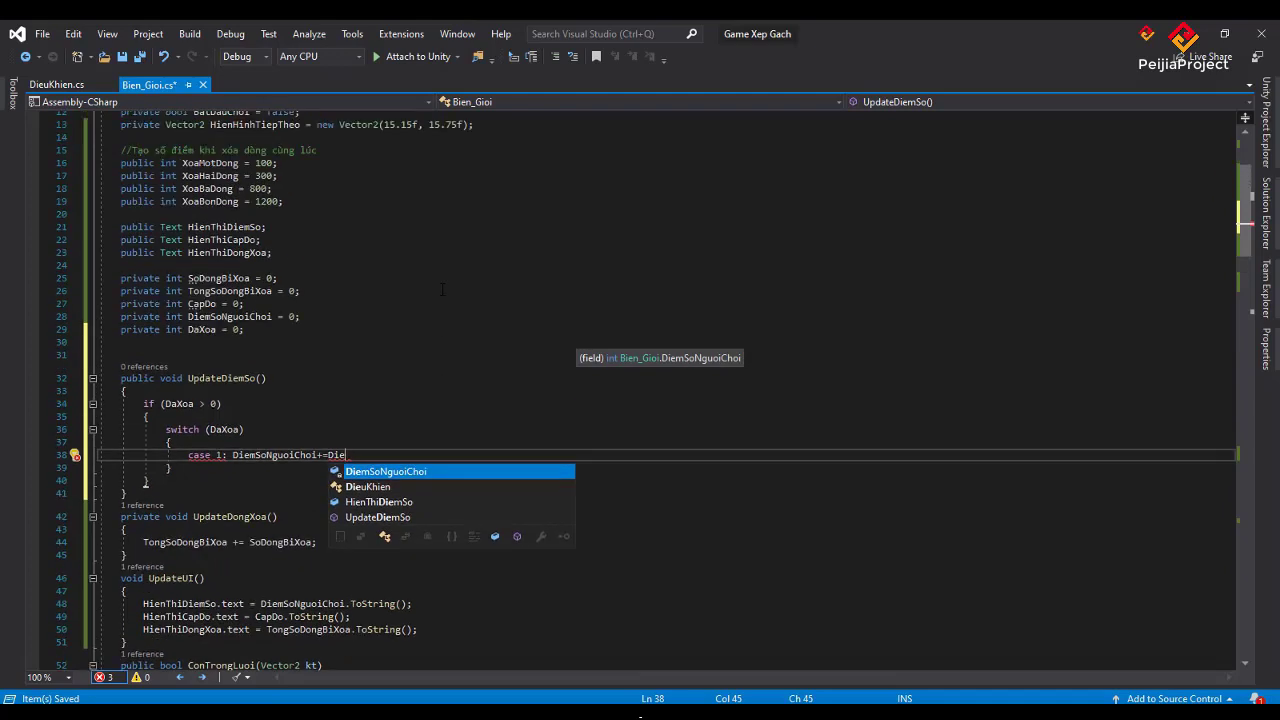
{"action": "key", "text": "BackSpace"}
{"action": "key", "text": "BackSpace"}
{"action": "key", "text": "BackSpace"}
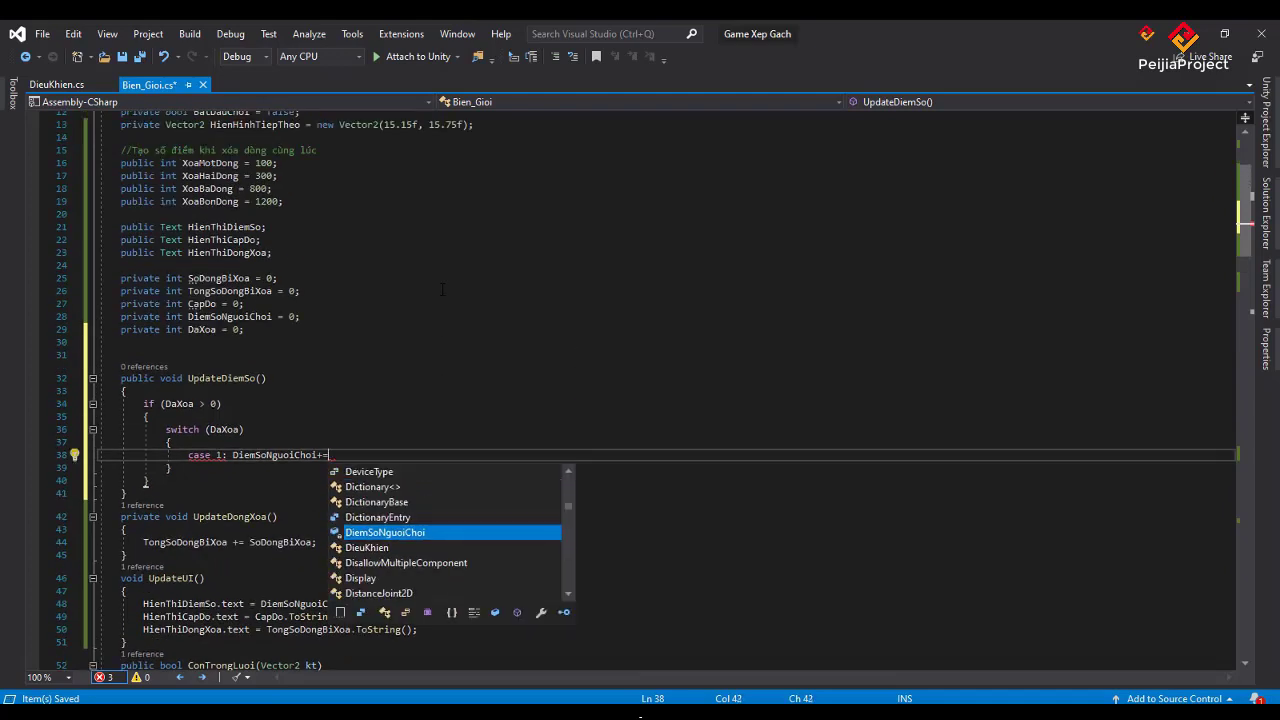
{"action": "type", "text": "Xoa"}
{"action": "key", "text": "Tab"}
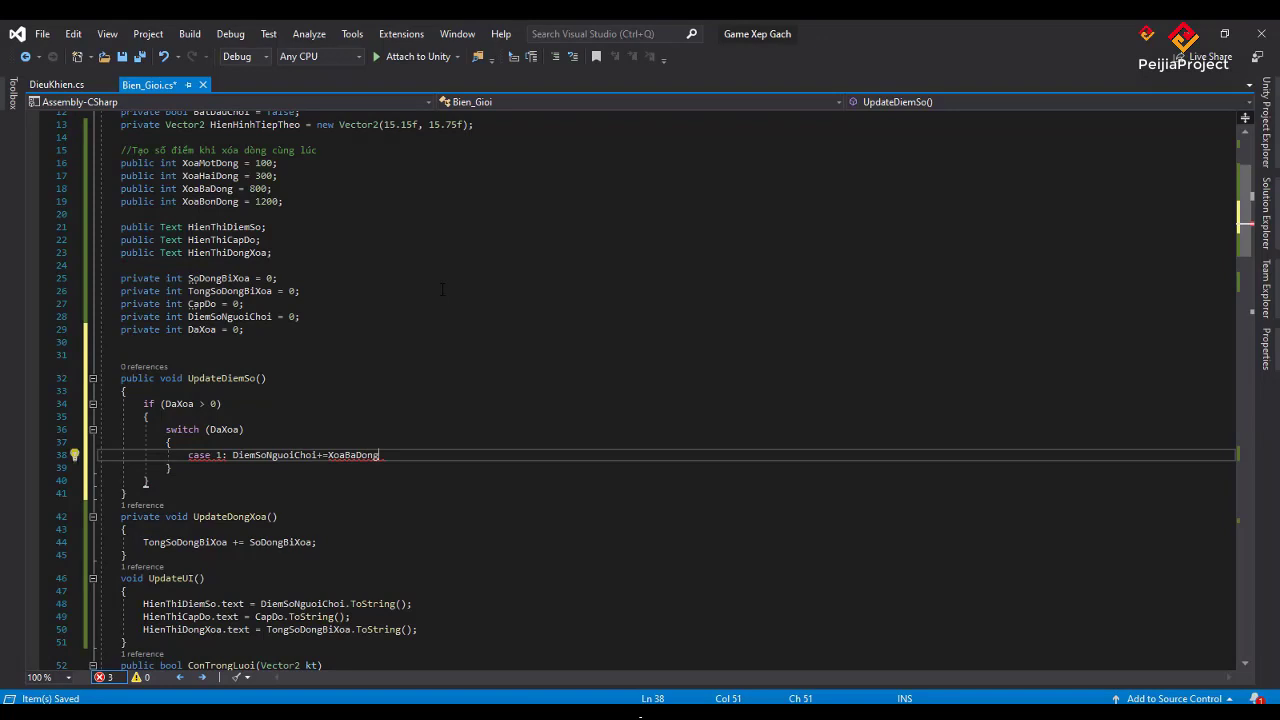
{"action": "key", "text": "Left"}
{"action": "key", "text": "Left"}
{"action": "key", "text": "Left"}
{"action": "key", "text": "BackSpace"}
{"action": "key", "text": "BackSpace"}
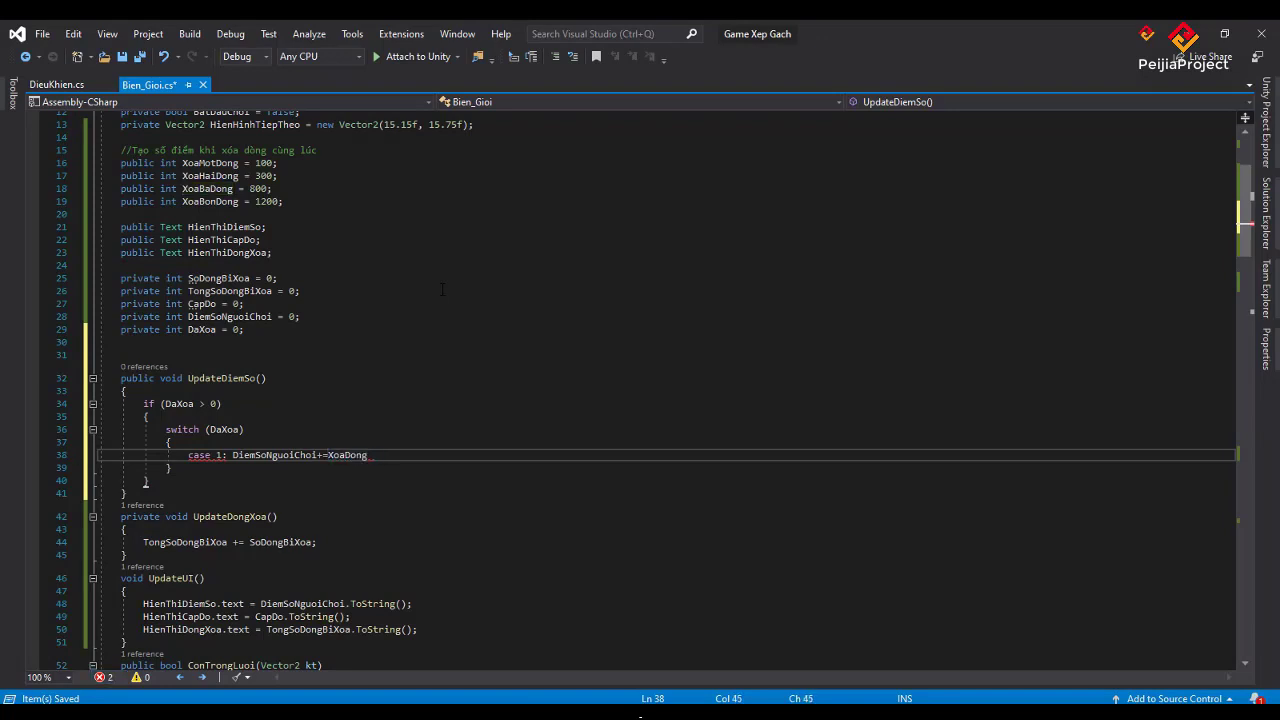
{"action": "type", "text": "Mot"}
{"action": "key", "text": "End"}
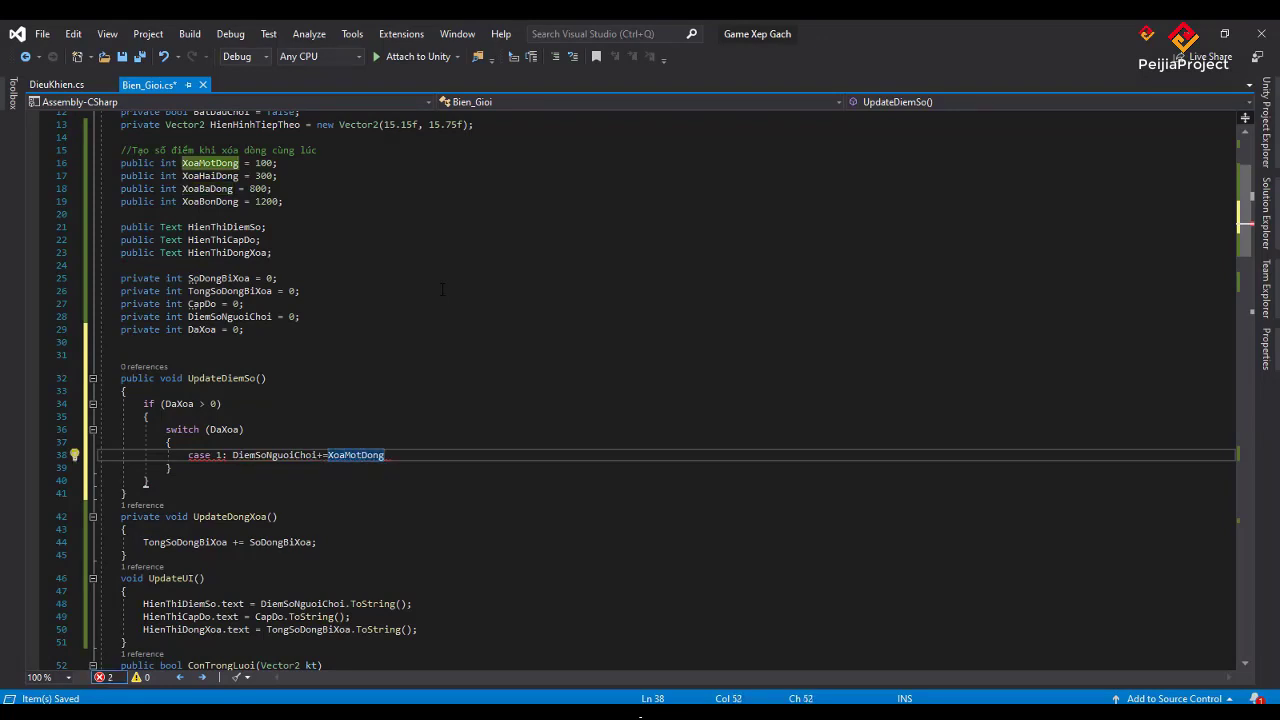
{"action": "type", "text": ";"}
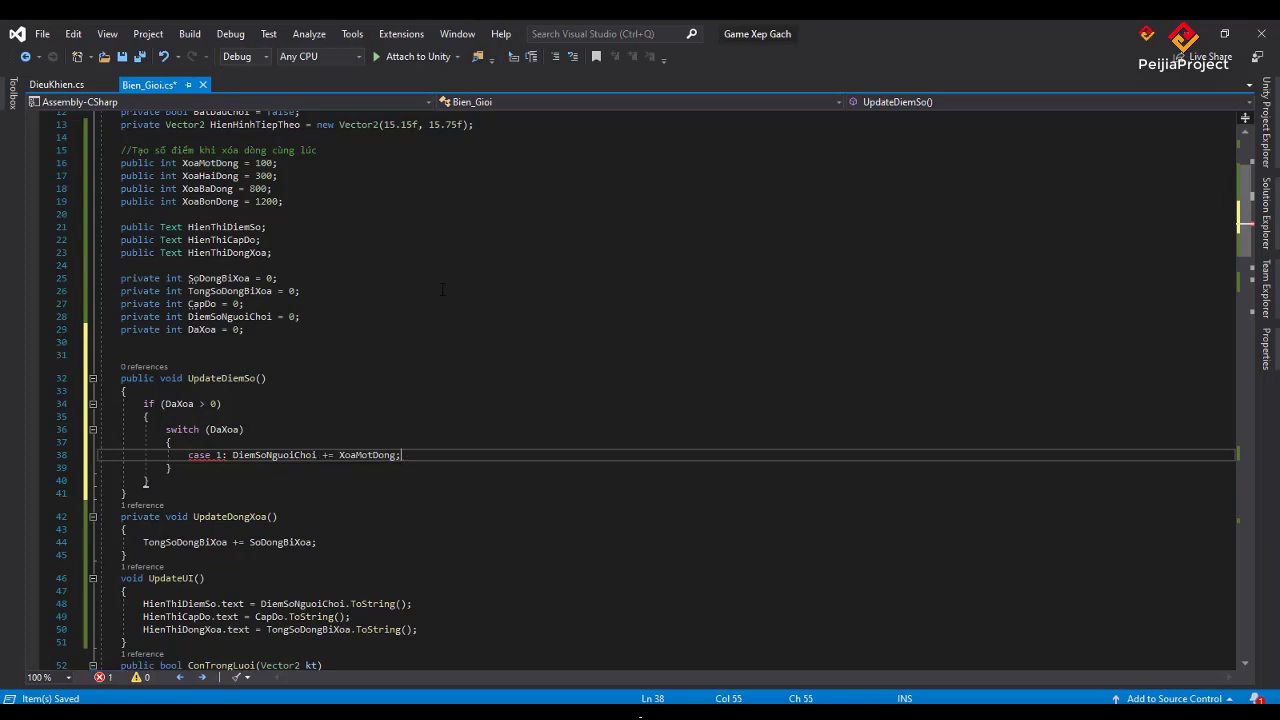
{"action": "type", "text": " break;"}
{"action": "key", "text": "Return"}
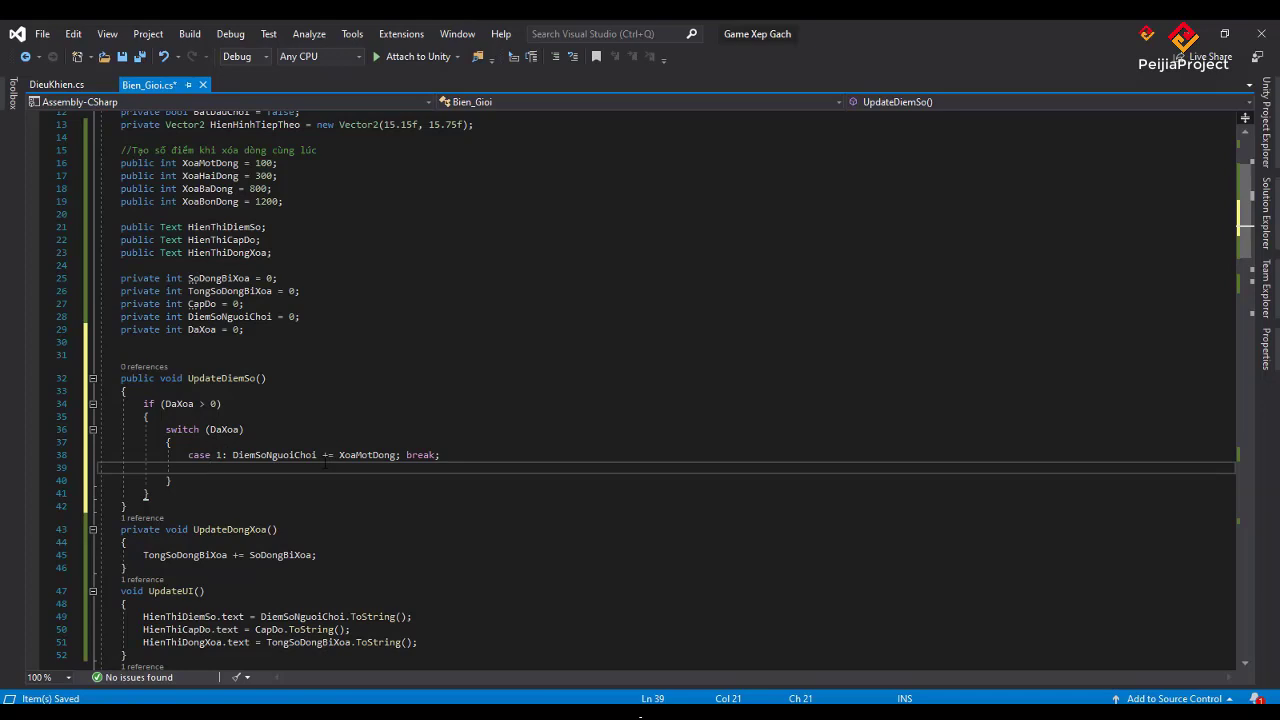
- Add 'case 2:' adding XoaHaiDong to DiemSoNguoiChoi, followed by 'break;'
{"action": "type", "text": "case"}
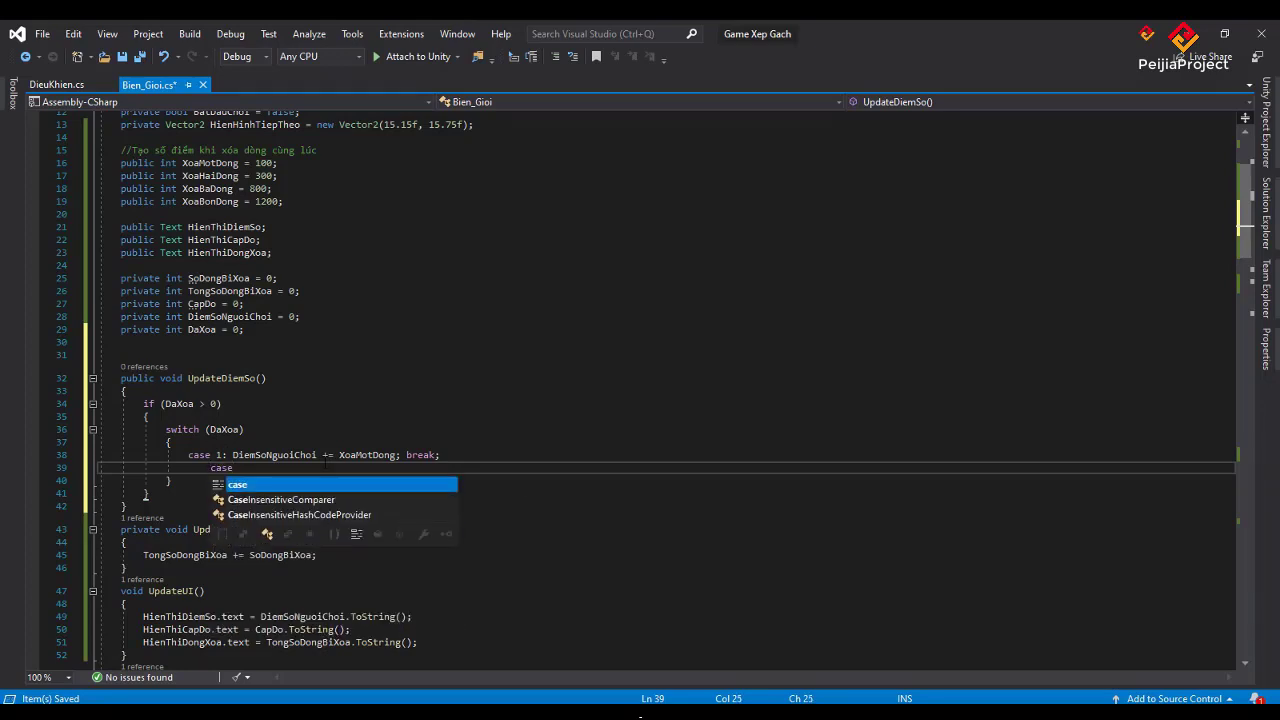
{"action": "type", "text": ":"}
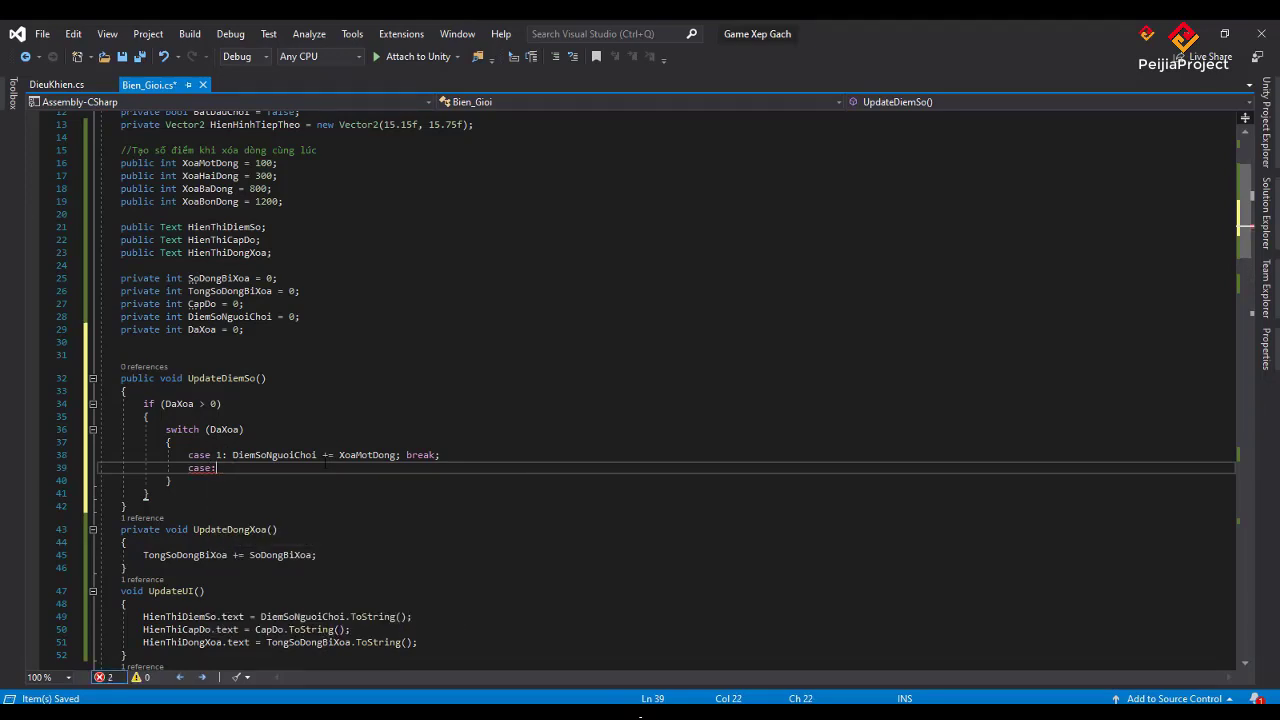
{"action": "key", "text": "BackSpace"}
{"action": "type", "text": "2:"}
{"action": "type", "text": "Điểm"}
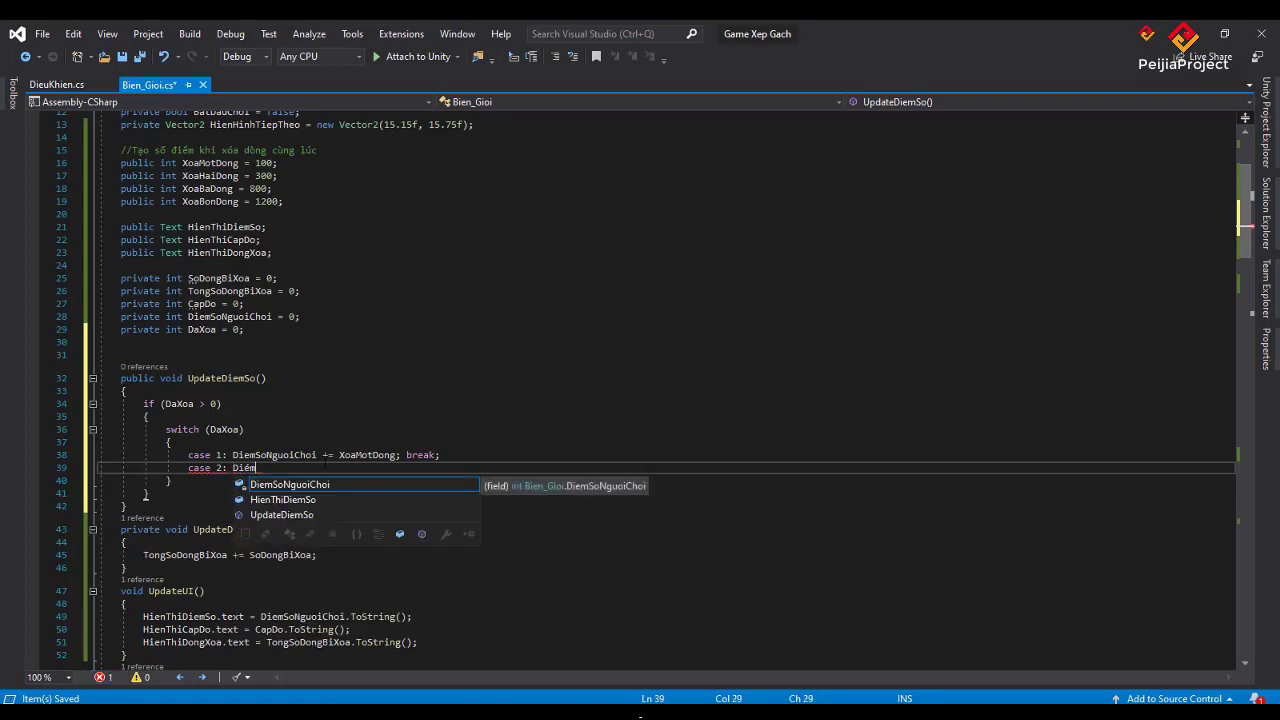
{"action": "type", "text": "SoNg"}
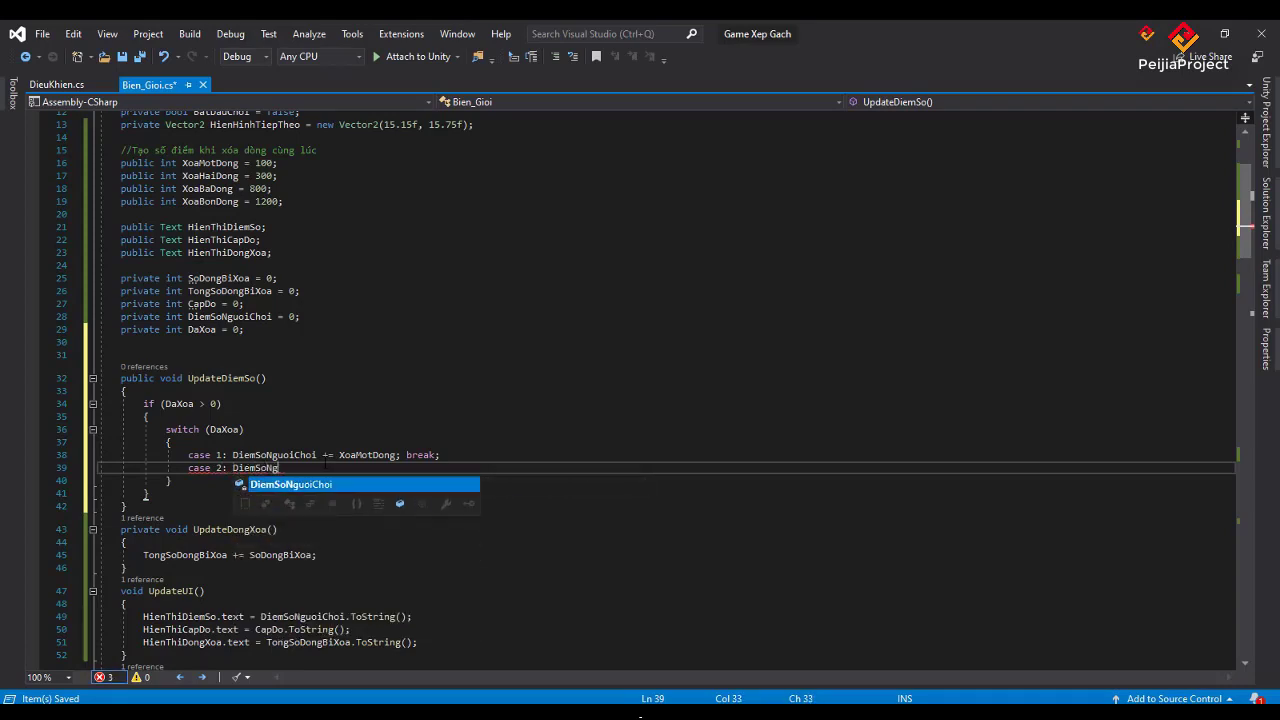
{"action": "type", "text": "uoiChoi +"}
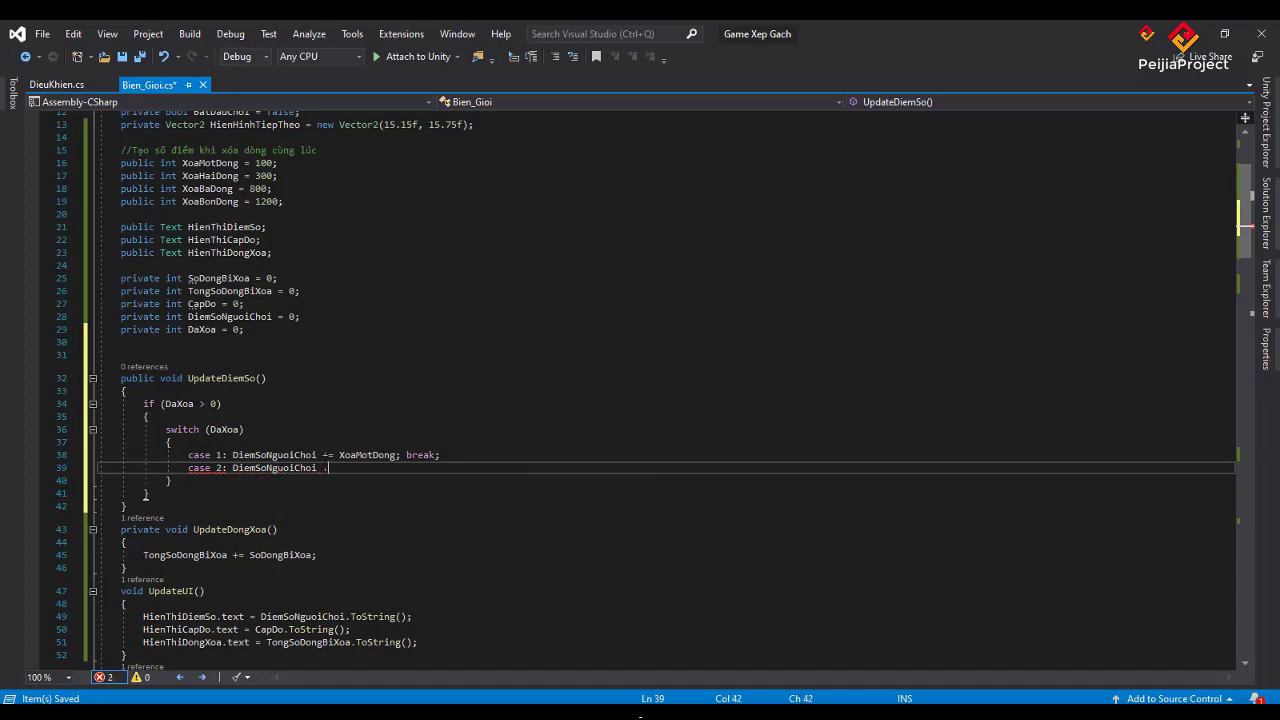
{"action": "type", "text": "=Xo"}
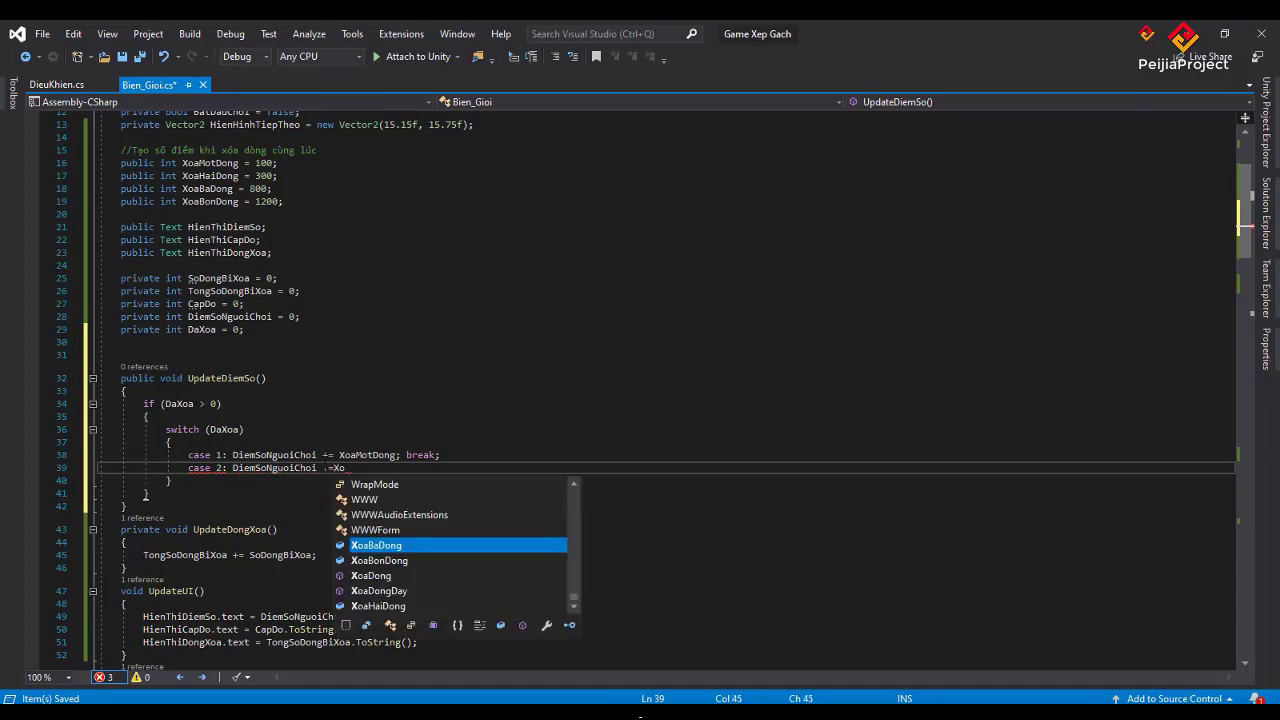
{"action": "type", "text": "aH "}
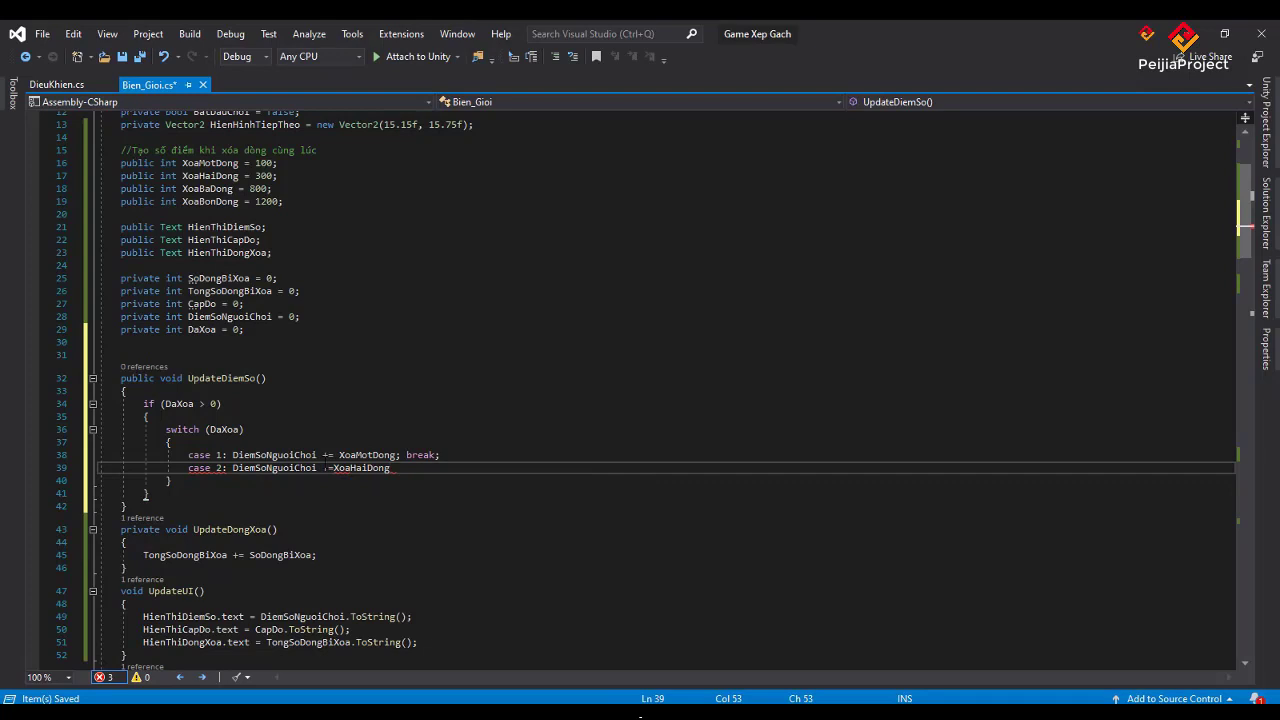
{"action": "type", "text": ";break"}
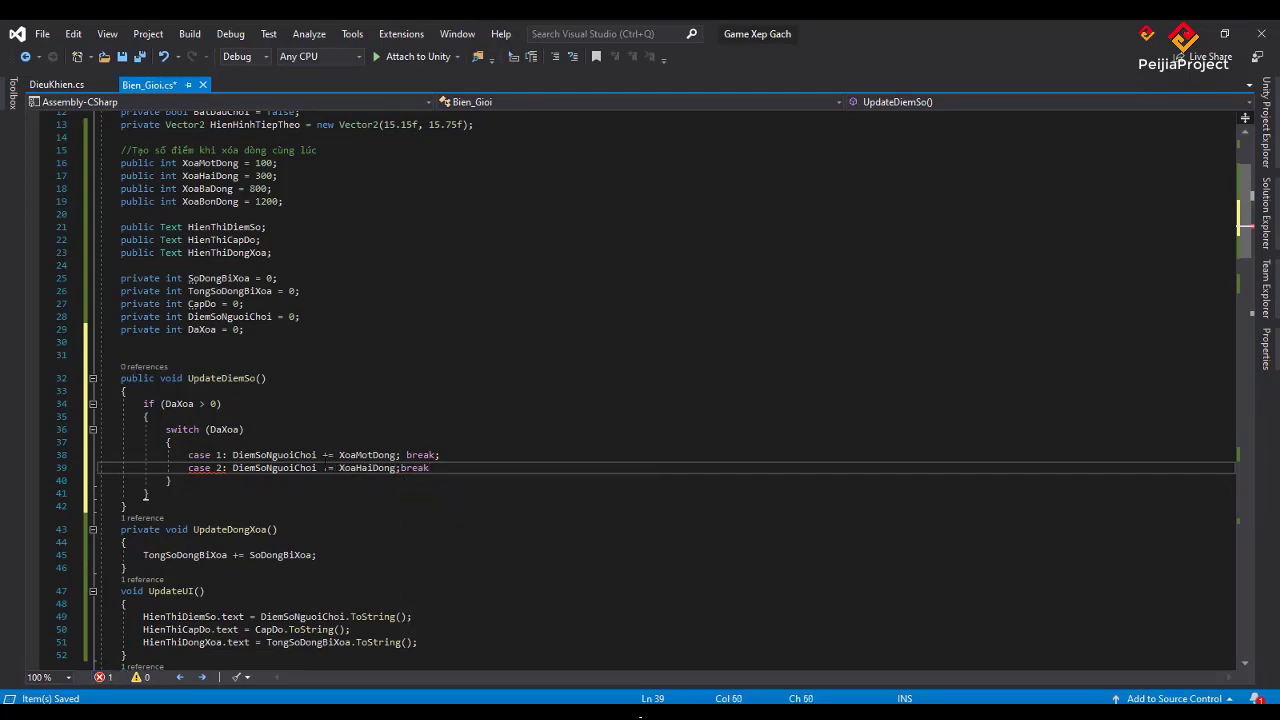
{"action": "type", "text": ";"}
{"action": "key", "text": "Return"}
- Add 'case 3: DiemSoNguoiChoi += XoaBaDong;' below case 2
{"action": "type", "text": "ca"}
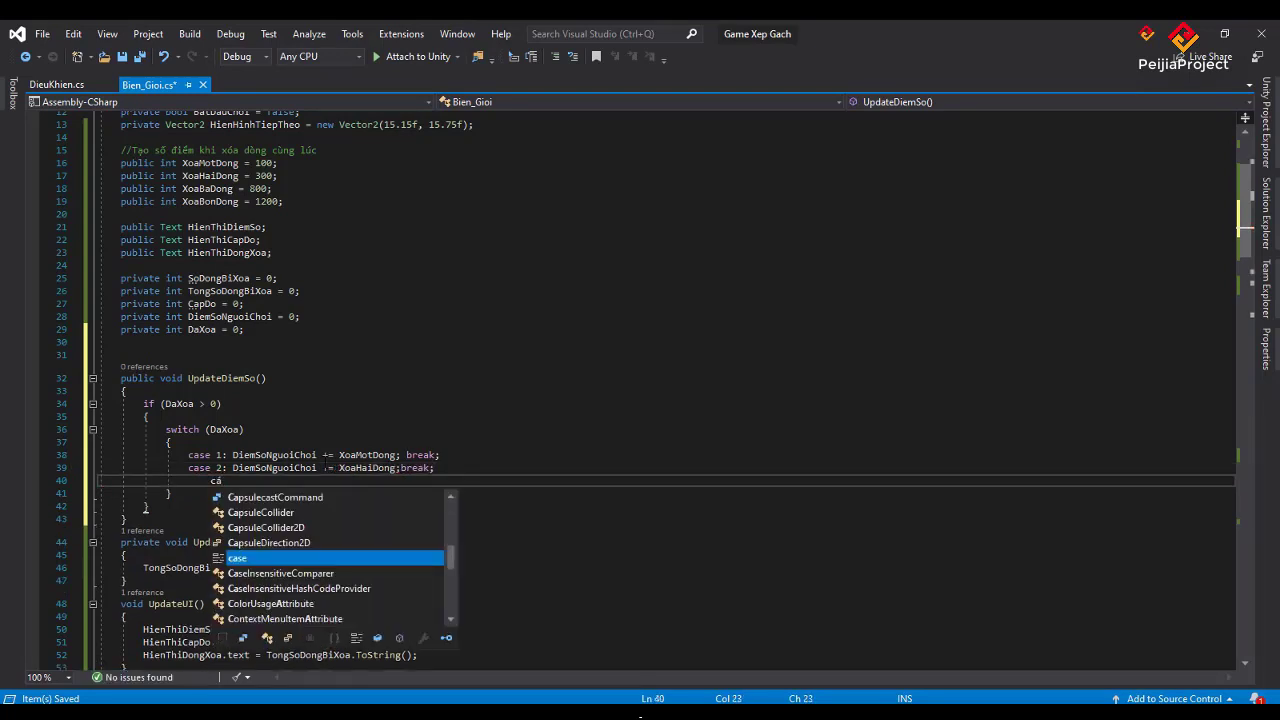
{"action": "type", "text": "se 3"}
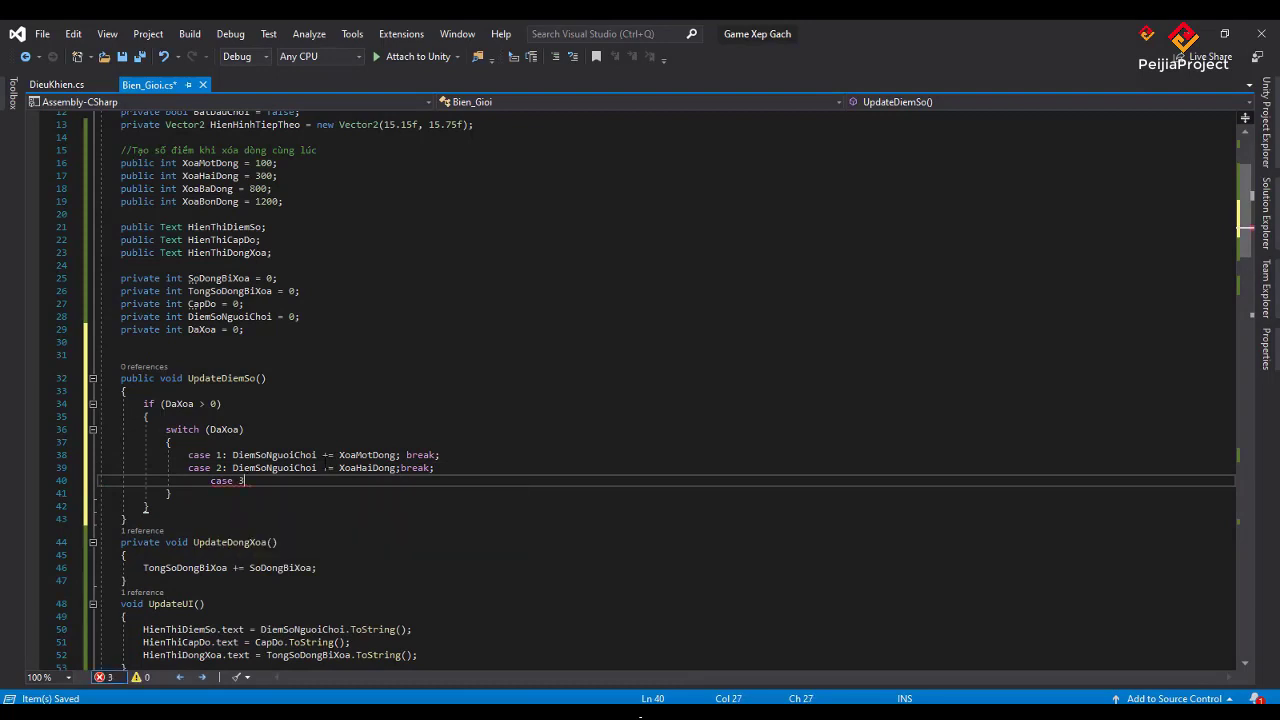
{"action": "type", "text": ": Di"}
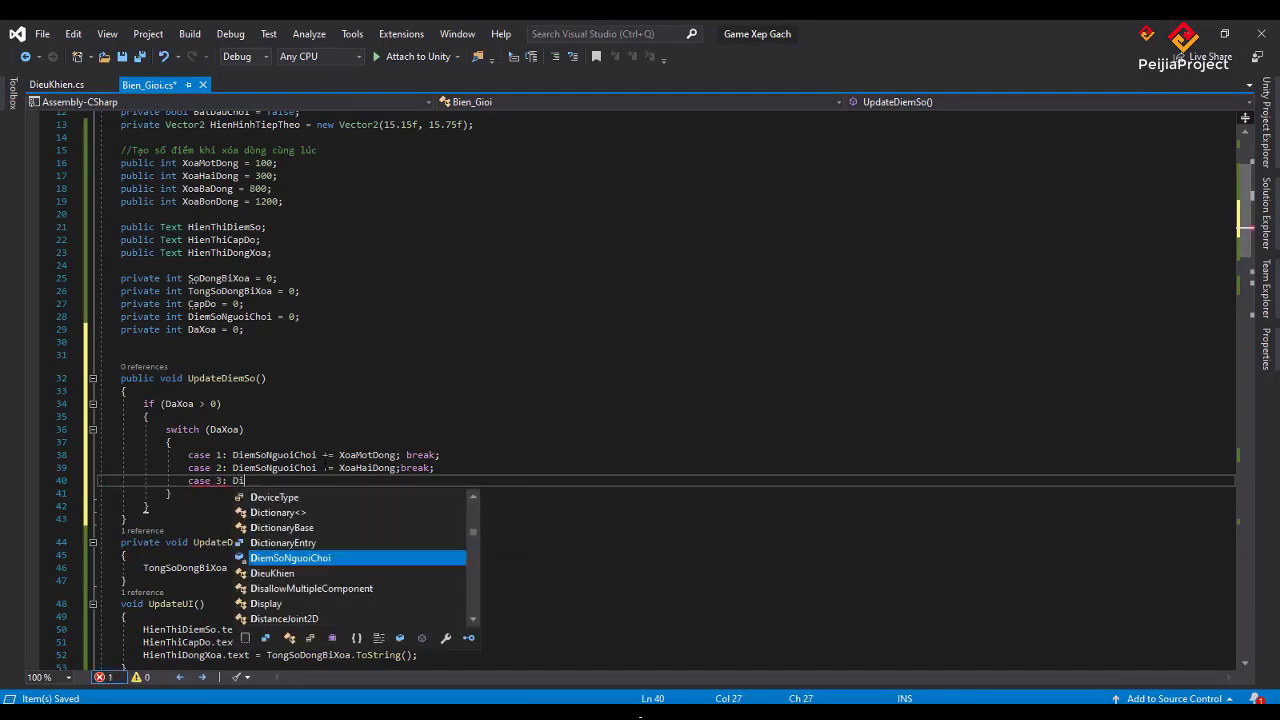
{"action": "type", "text": "em"}
{"action": "key", "text": "Tab"}
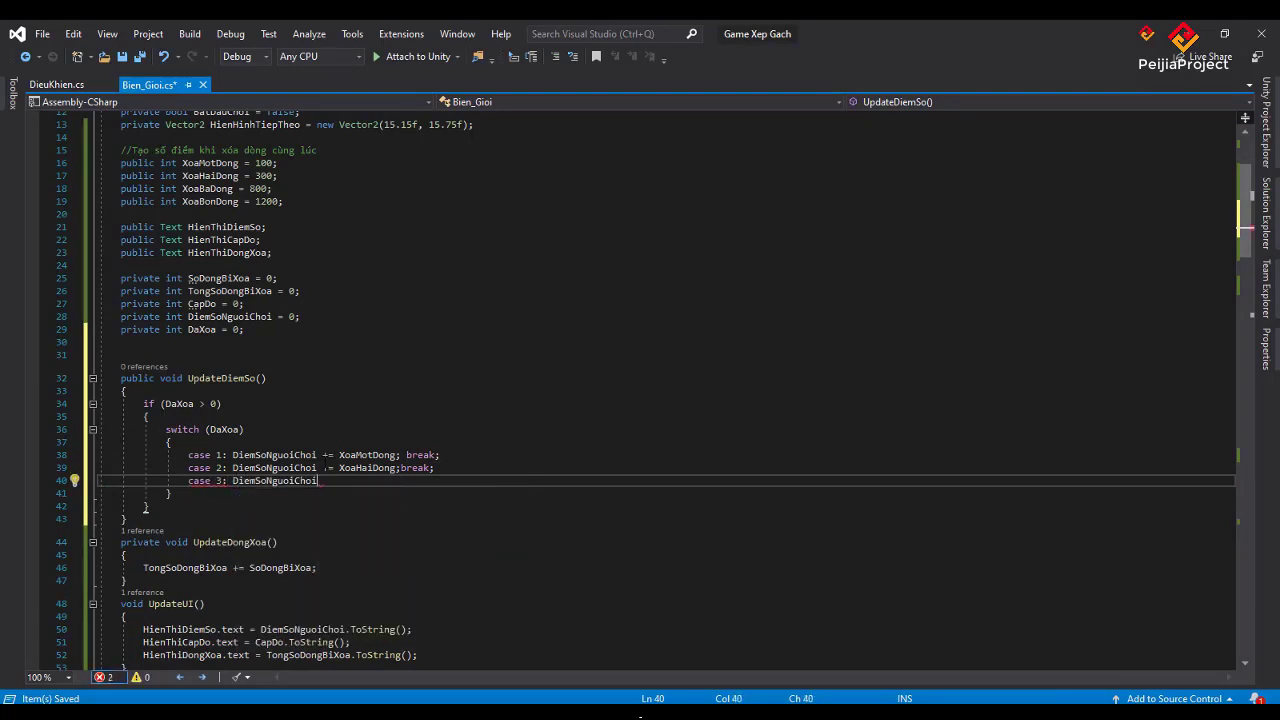
{"action": "type", "text": "+="}
{"action": "type", "text": "Xoa"}
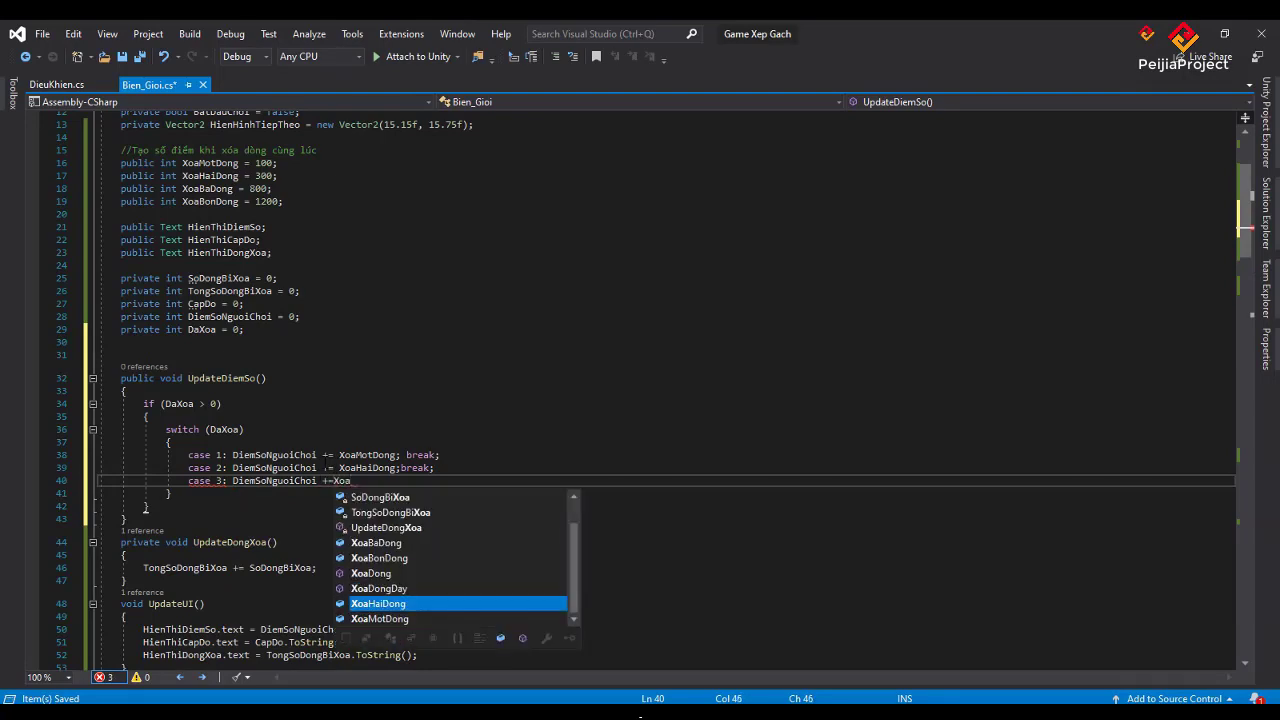
{"action": "key", "text": "Down"}
{"action": "key", "text": "Up"}
{"action": "key", "text": "Up"}
{"action": "key", "text": "Up"}
{"action": "key", "text": "Up"}
{"action": "key", "text": "Up"}
{"action": "key", "text": "Tab"}
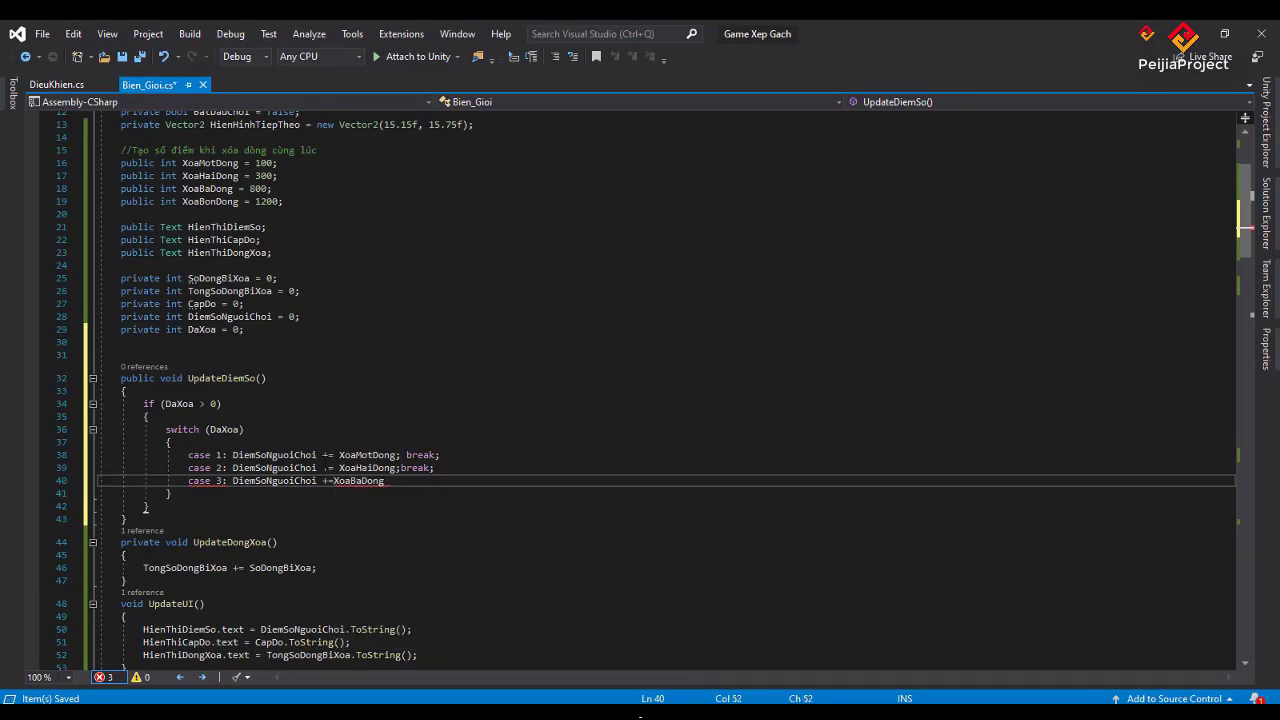
{"action": "type", "text": ";"}
{"action": "key", "text": "Up"}
{"action": "key", "text": "Up"}
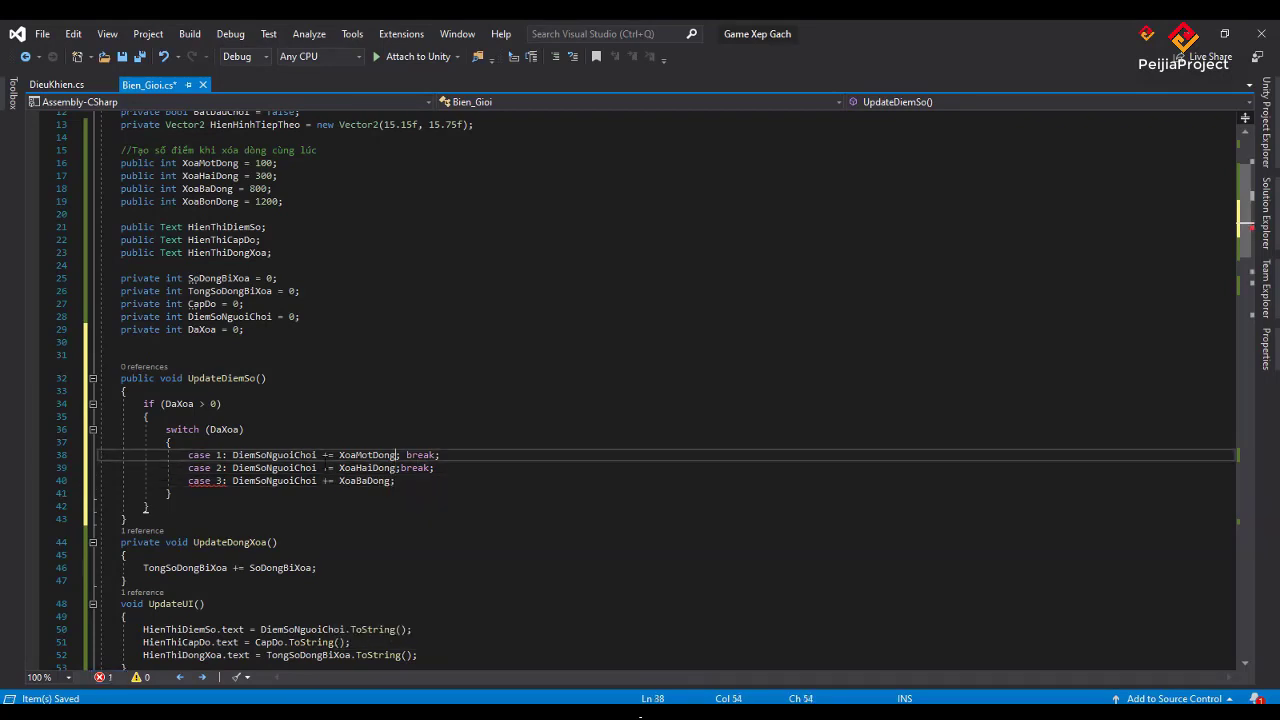
- Wrap the case 1 body in braces, with DiemSoNguoiChoi += XoaMotDong; on its own line
{"action": "left_click", "coordinate": [249, 455]}
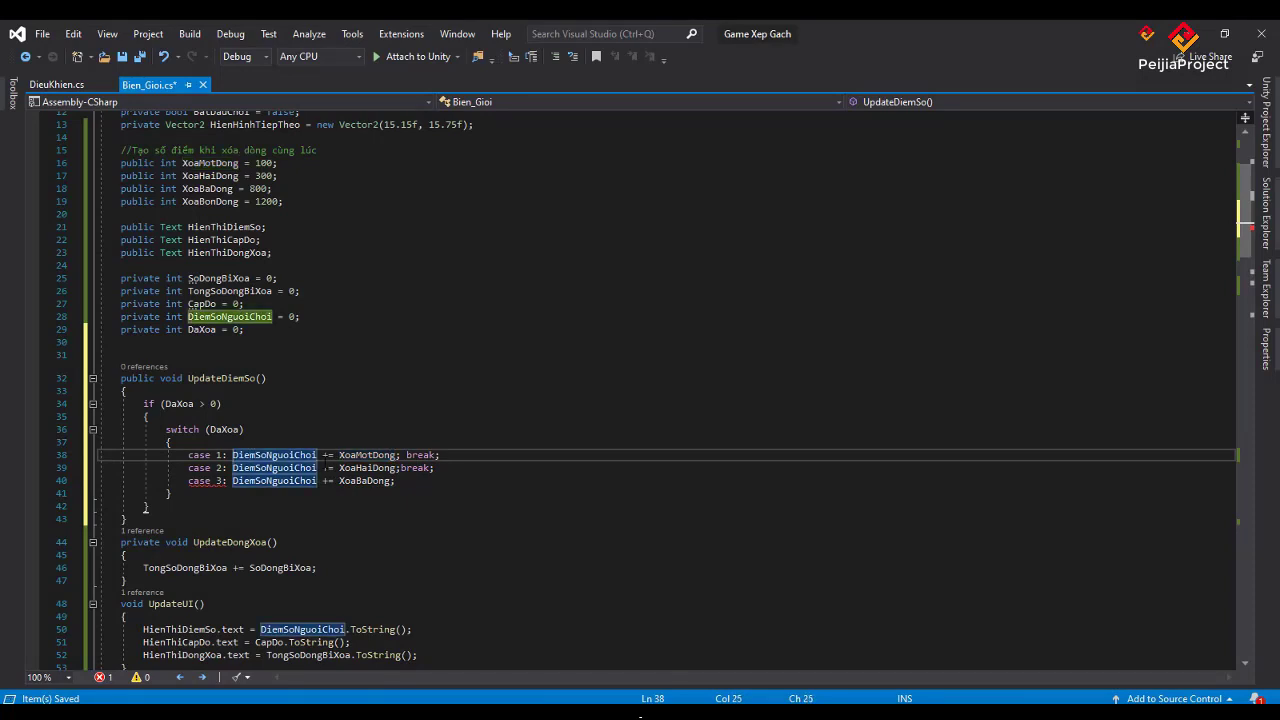
{"action": "type", "text": "{"}
{"action": "key", "text": "Return"}
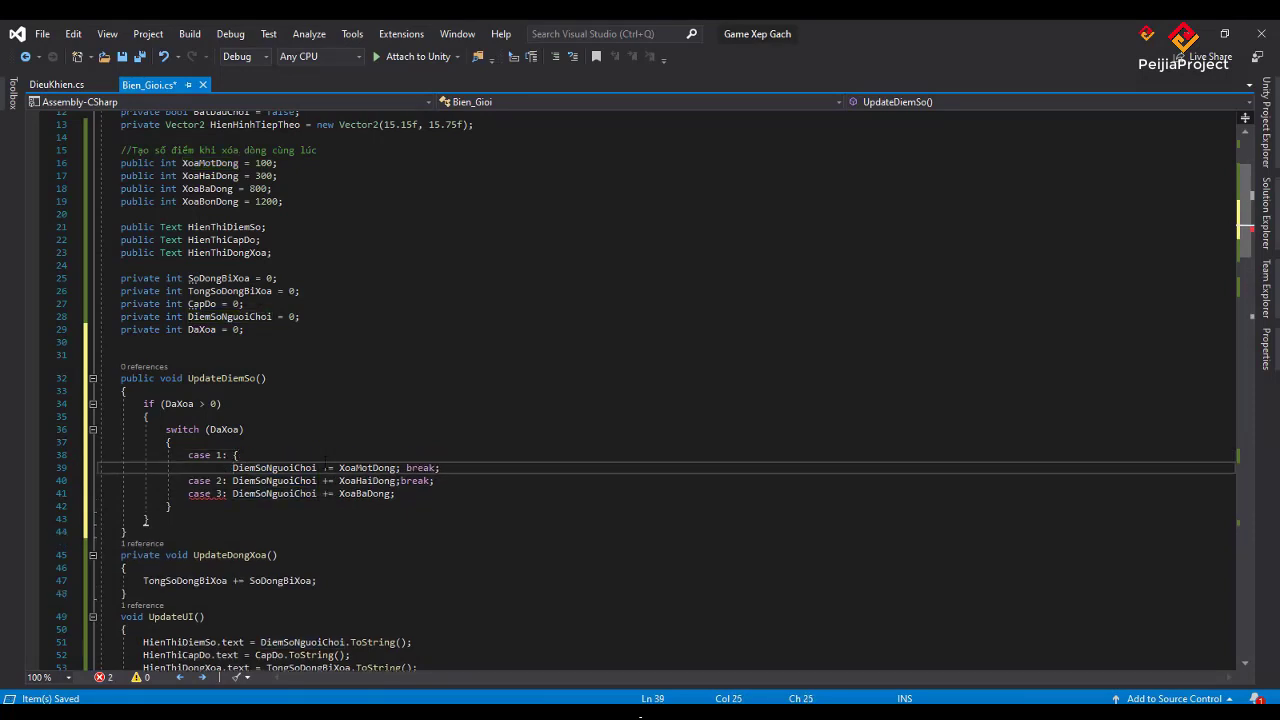
{"action": "key", "text": "End"}
{"action": "key", "text": "Return"}
{"action": "type", "text": "}"}
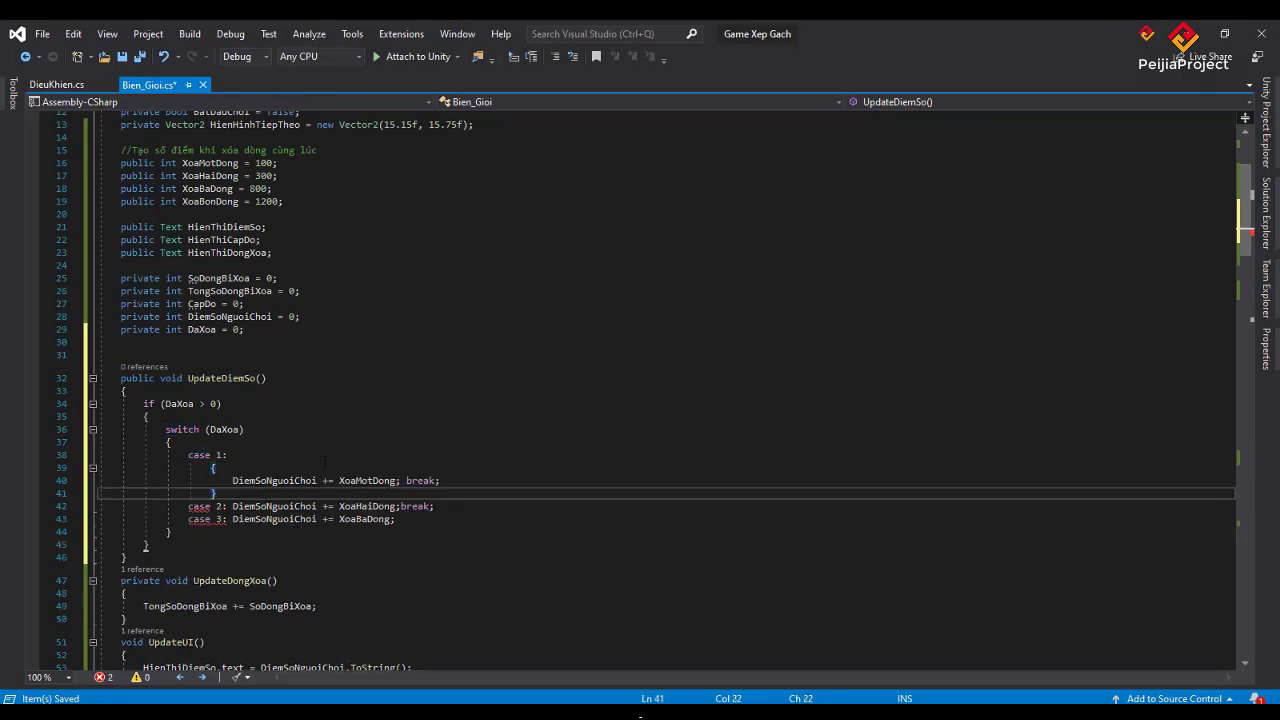
- Move break; onto its own line inside the case 1 block, with a blank line above it
{"action": "key", "text": "Up"}
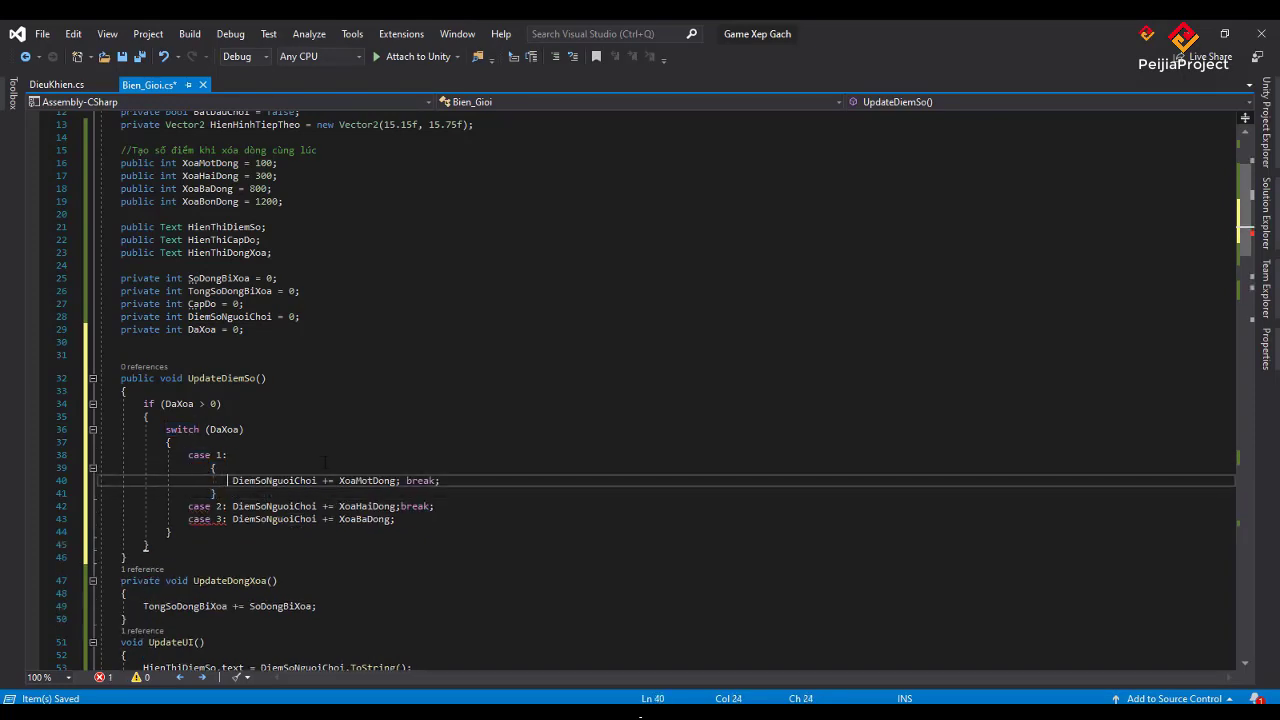
{"action": "key", "text": "ctrl+Right"}
{"action": "key", "text": "ctrl+Right"}
{"action": "key", "text": "ctrl+Right"}
{"action": "key", "text": "Right"}
{"action": "key", "text": "Right"}
{"action": "key", "text": "Right"}
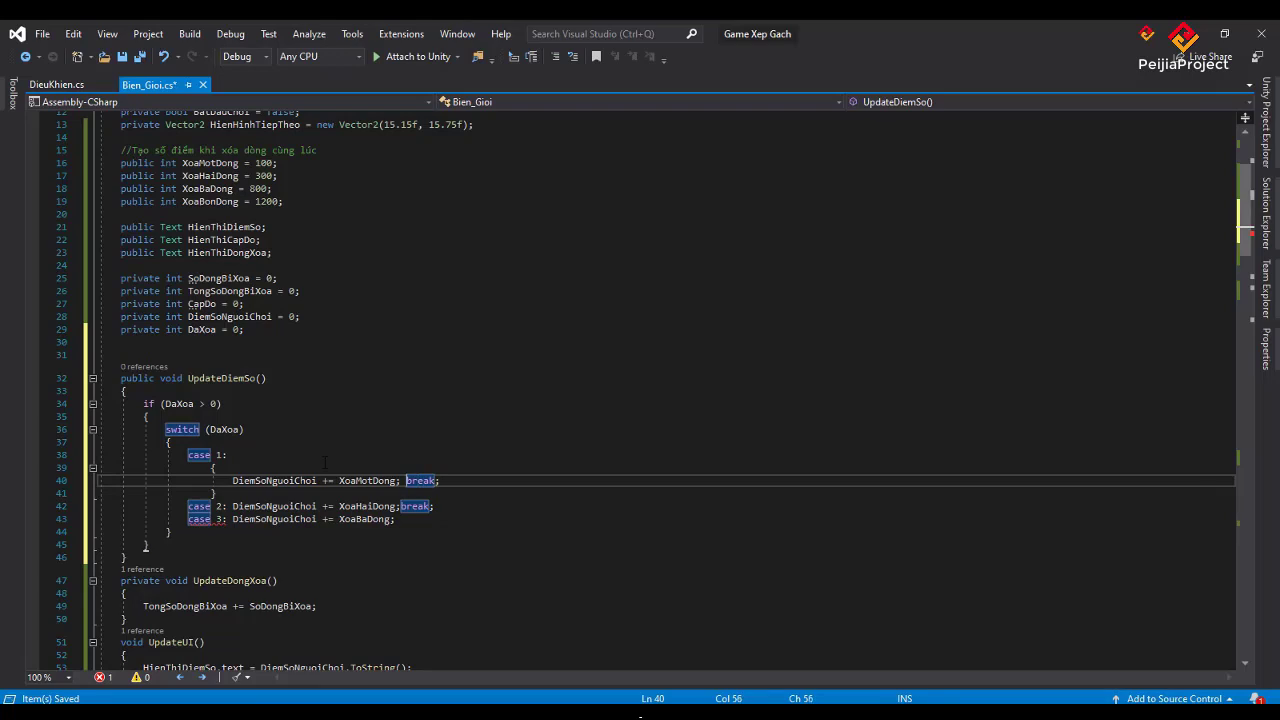
{"action": "key", "text": "Return"}
{"action": "key", "text": "ctrl+Return"}
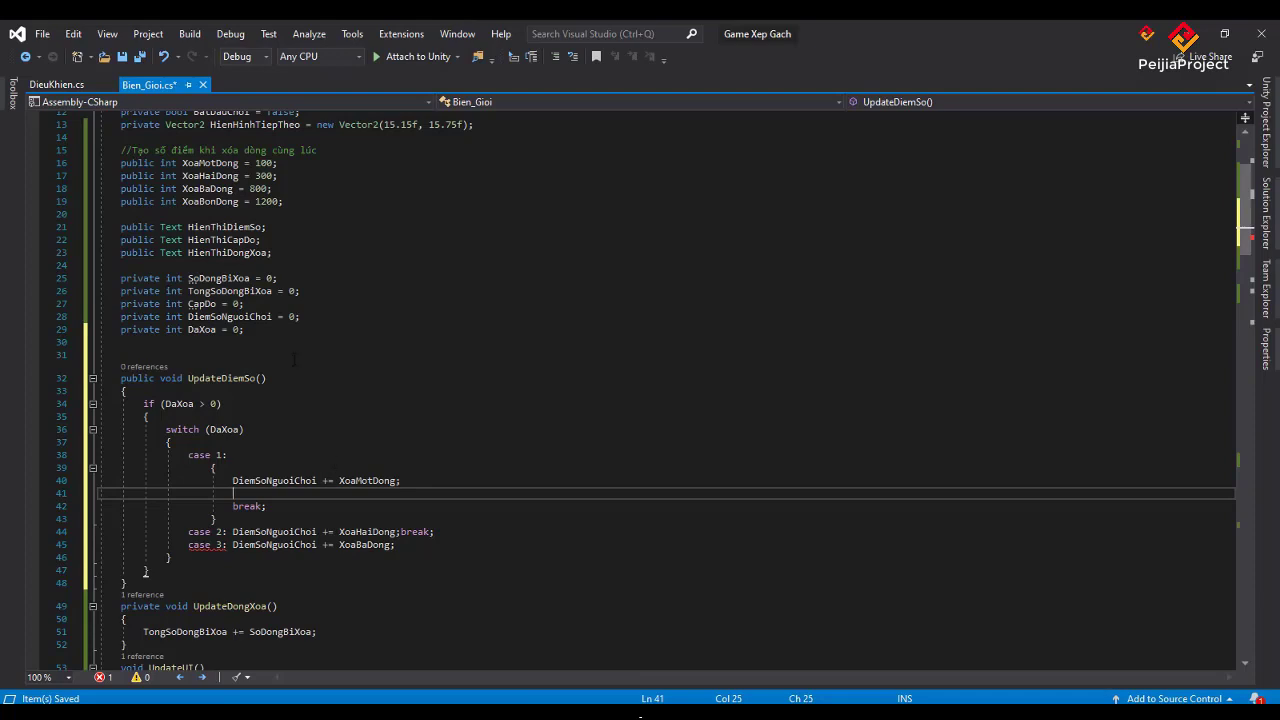
- Delete the 'private int DaXoa = 0;' field declaration
{"action": "left_click", "coordinate": [245, 329]}
{"action": "key", "text": "shift+Home"}
{"action": "key", "text": "shift+Home"}
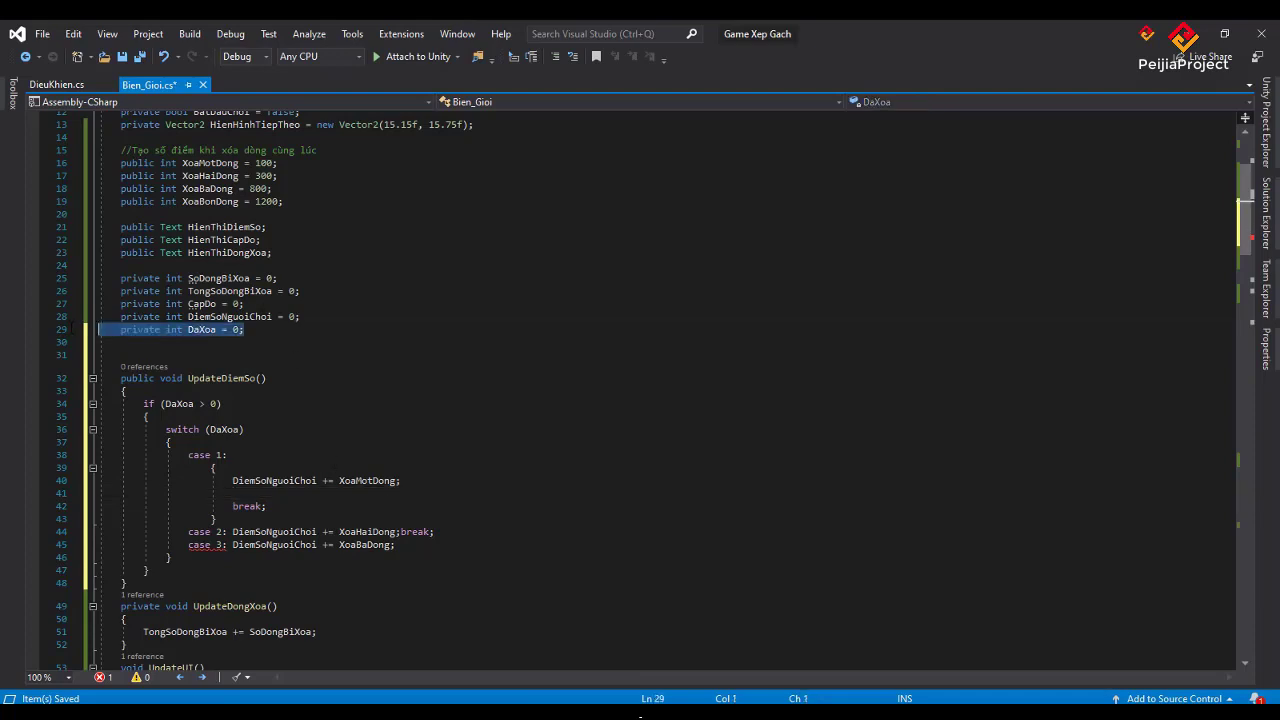
{"action": "key", "text": "BackSpace"}
{"action": "key", "text": "BackSpace"}
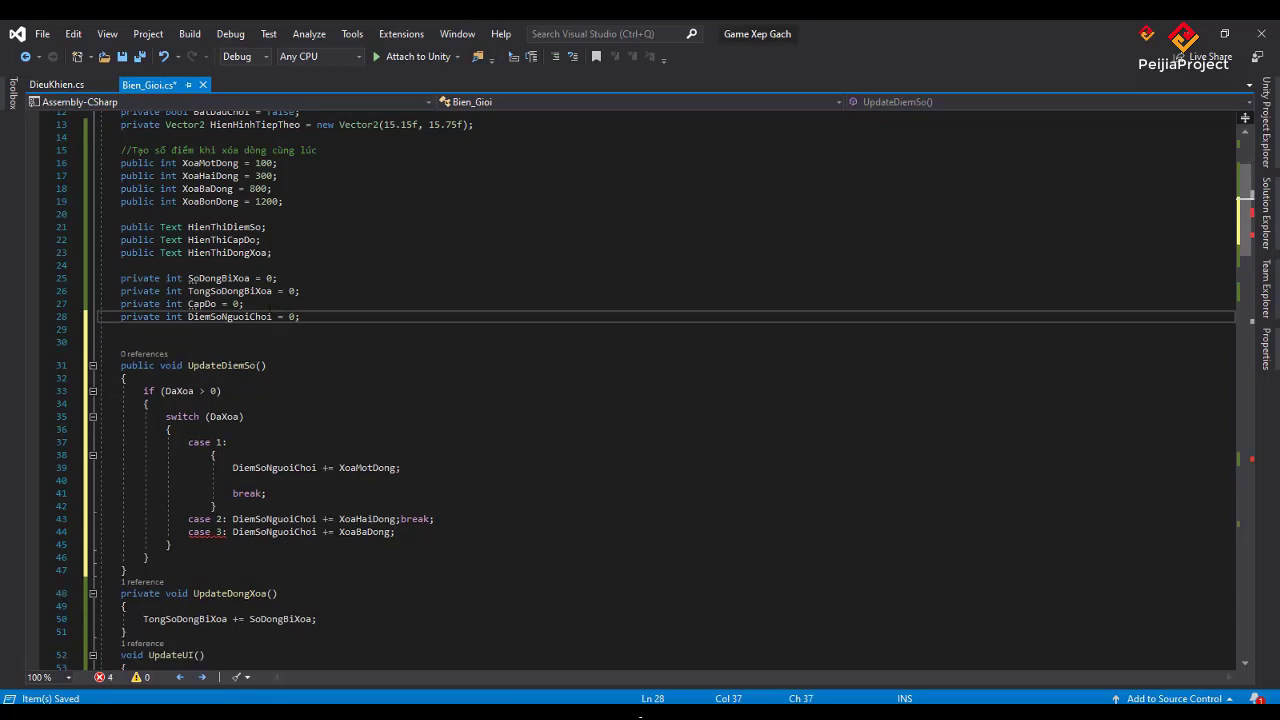
- In DaDayDong, change 'DaXoa++' to 'SoDongBiXoa++'
{"action": "left_click_drag", "start_coordinate": [188, 278], "coordinate": [250, 278]}
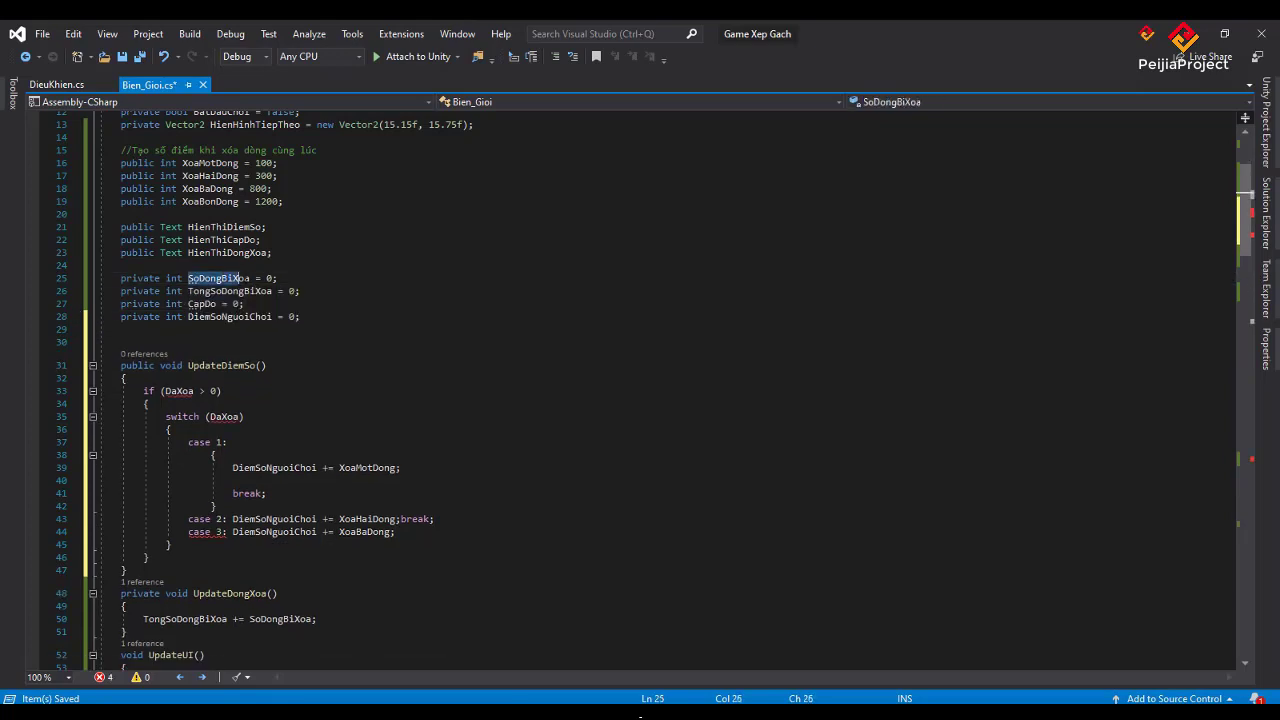
{"action": "scroll", "coordinate": [408, 427], "scroll_direction": "down", "scroll_amount": 9}
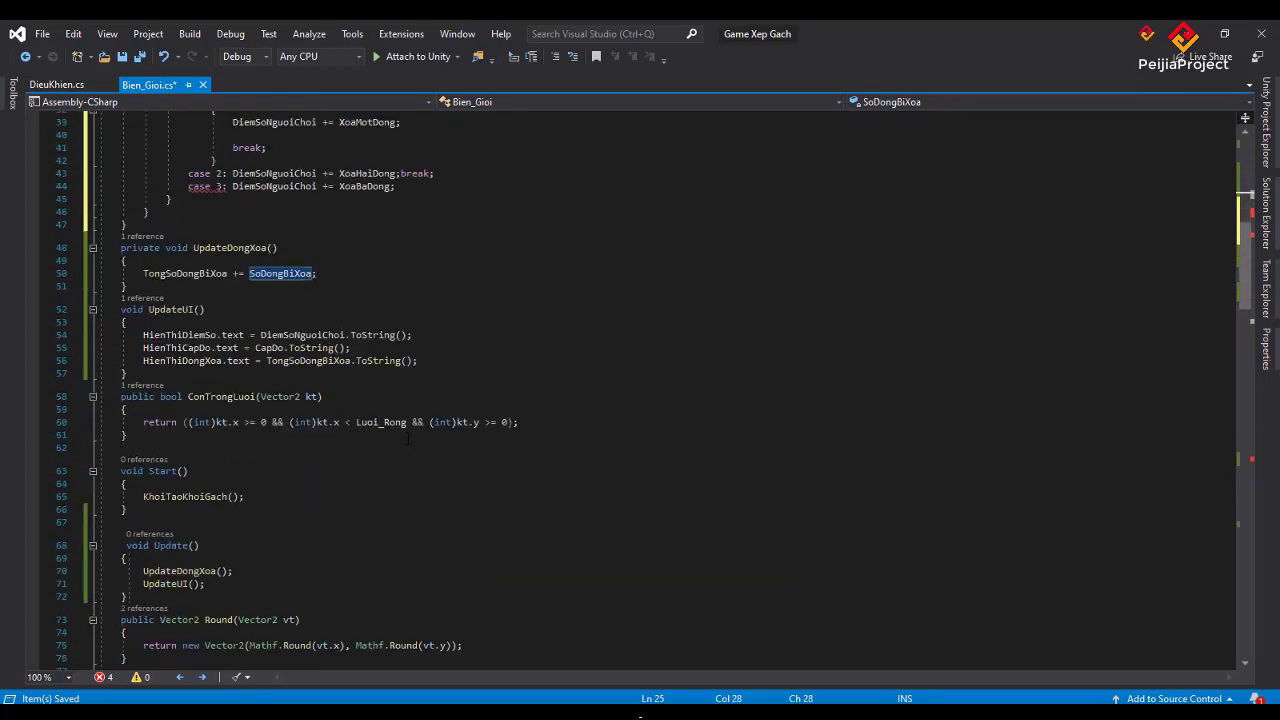
{"action": "scroll", "coordinate": [408, 427], "scroll_direction": "down", "scroll_amount": 5}
{"action": "scroll", "coordinate": [408, 440], "scroll_direction": "up", "scroll_amount": 4}
{"action": "scroll", "coordinate": [408, 447], "scroll_direction": "down", "scroll_amount": 1}
{"action": "scroll", "coordinate": [408, 447], "scroll_direction": "down", "scroll_amount": 2}
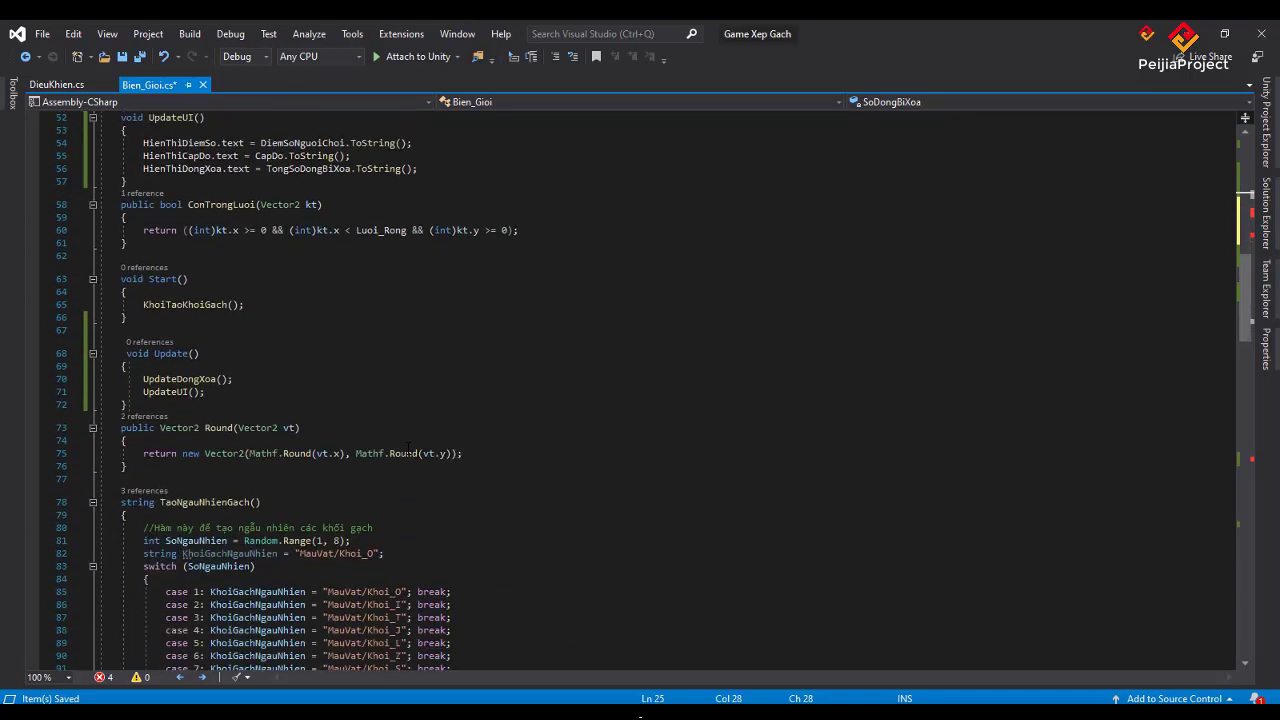
{"action": "scroll", "coordinate": [408, 447], "scroll_direction": "down", "scroll_amount": 1}
{"action": "scroll", "coordinate": [408, 447], "scroll_direction": "down", "scroll_amount": 1}
{"action": "scroll", "coordinate": [408, 447], "scroll_direction": "up", "scroll_amount": 2}
{"action": "scroll", "coordinate": [408, 447], "scroll_direction": "up", "scroll_amount": 1}
{"action": "scroll", "coordinate": [408, 447], "scroll_direction": "up", "scroll_amount": 2}
{"action": "scroll", "coordinate": [408, 447], "scroll_direction": "down", "scroll_amount": 6}
{"action": "scroll", "coordinate": [408, 447], "scroll_direction": "down", "scroll_amount": 2}
{"action": "scroll", "coordinate": [408, 447], "scroll_direction": "up", "scroll_amount": 7}
{"action": "scroll", "coordinate": [408, 447], "scroll_direction": "down", "scroll_amount": 1}
{"action": "scroll", "coordinate": [408, 447], "scroll_direction": "down", "scroll_amount": 5}
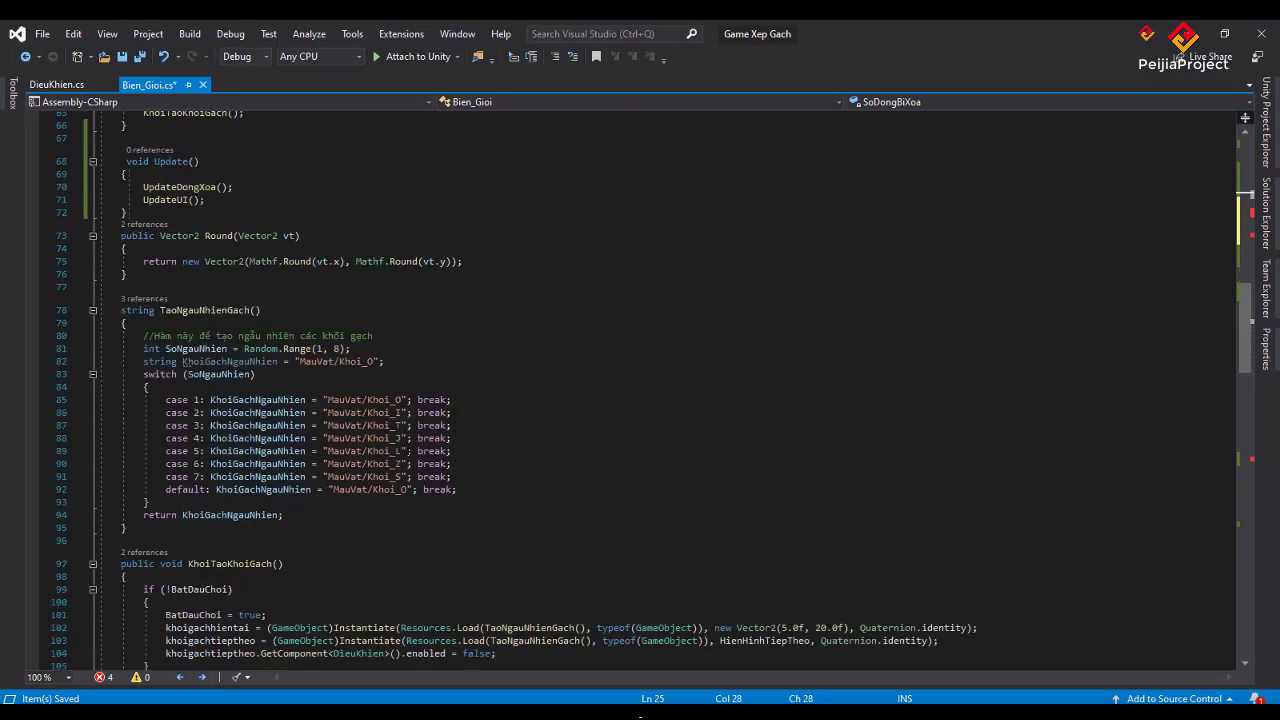
{"action": "scroll", "coordinate": [408, 447], "scroll_direction": "down", "scroll_amount": 5}
{"action": "scroll", "coordinate": [408, 447], "scroll_direction": "down", "scroll_amount": 4}
{"action": "scroll", "coordinate": [408, 447], "scroll_direction": "down", "scroll_amount": 4}
{"action": "scroll", "coordinate": [408, 447], "scroll_direction": "down", "scroll_amount": 2}
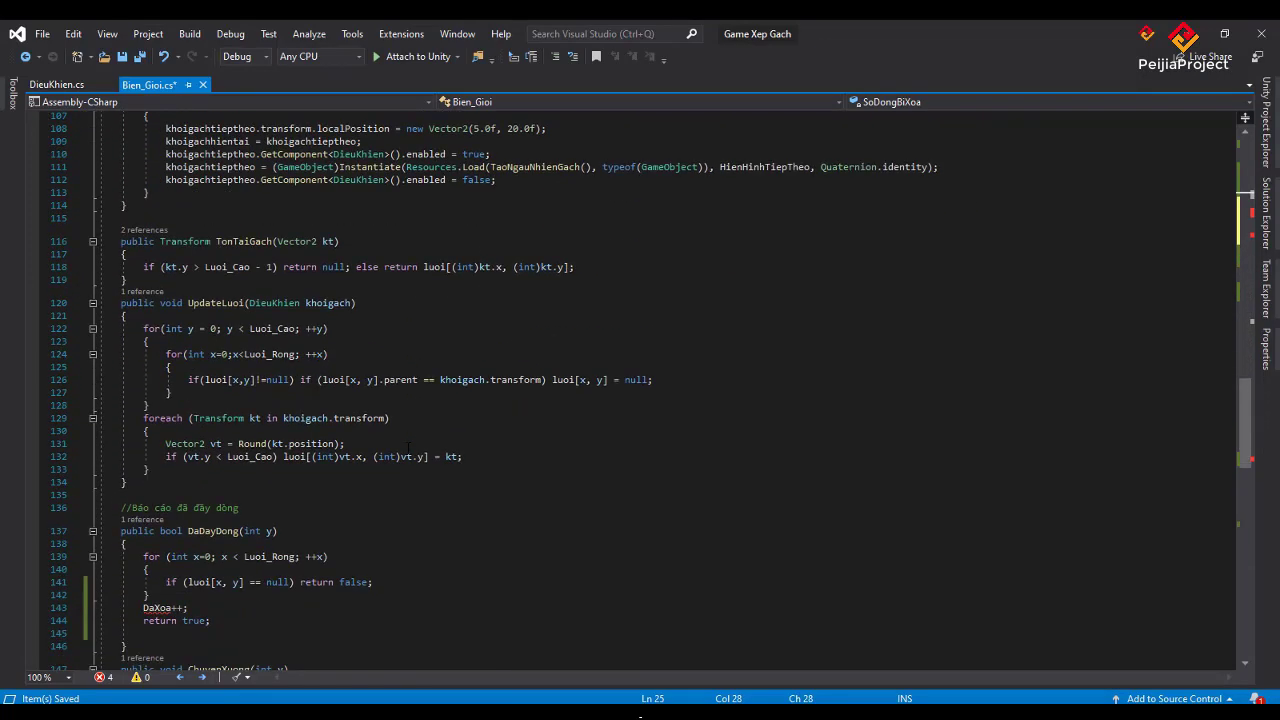
{"action": "scroll", "coordinate": [408, 447], "scroll_direction": "down", "scroll_amount": 1}
{"action": "left_click", "coordinate": [171, 569]}
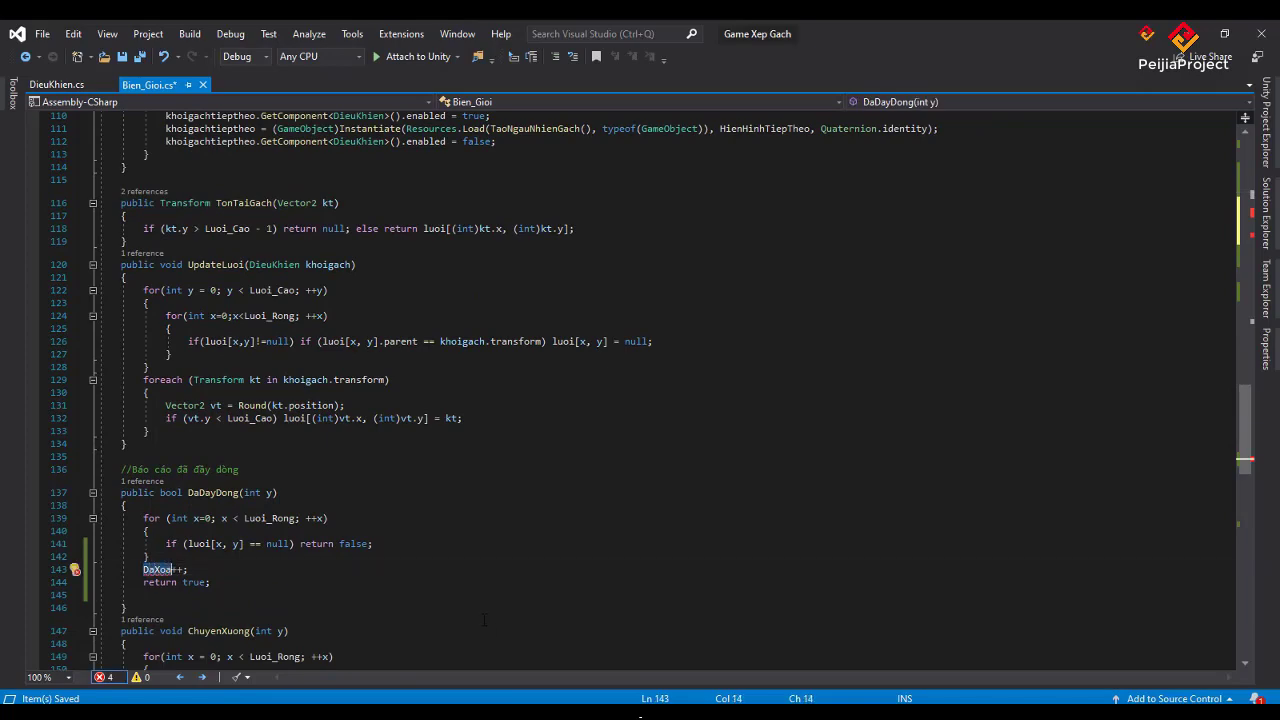
{"action": "type", "text": "SoDongBiXoa"}
{"action": "scroll", "coordinate": [535, 547], "scroll_direction": "up", "scroll_amount": 5}
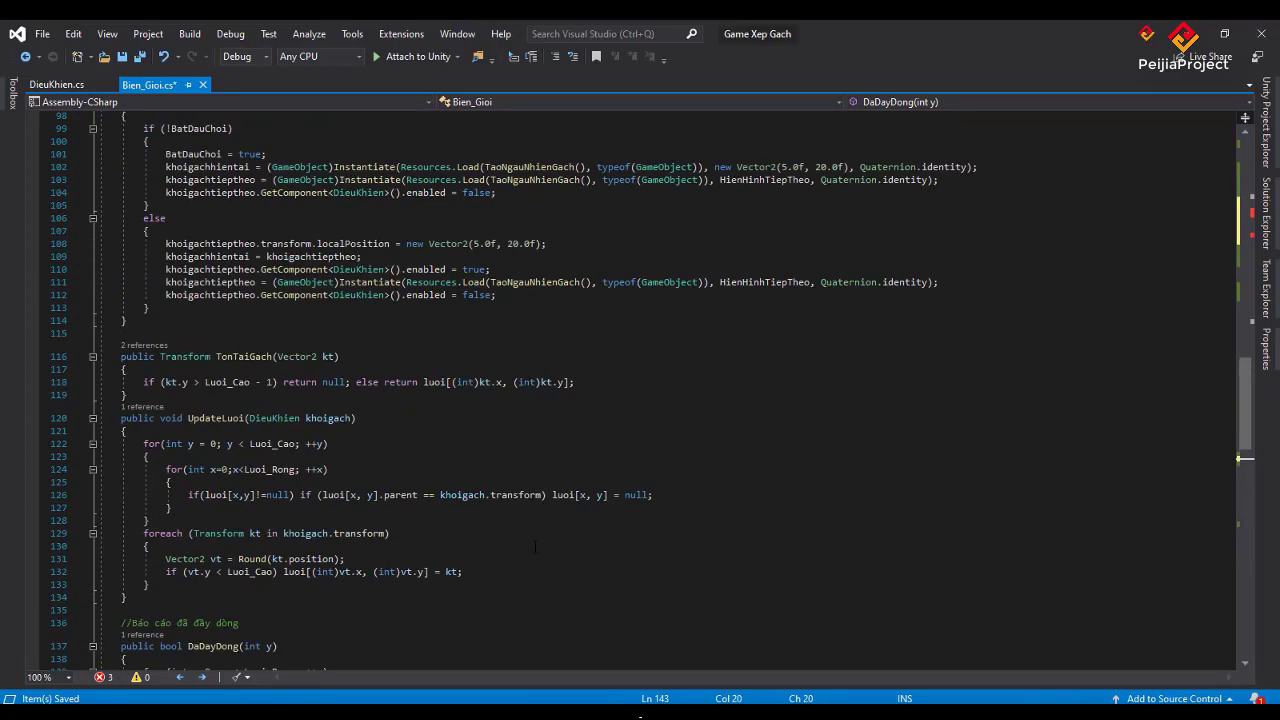
{"action": "scroll", "coordinate": [535, 547], "scroll_direction": "up", "scroll_amount": 6}
{"action": "scroll", "coordinate": [535, 547], "scroll_direction": "up", "scroll_amount": 6}
{"action": "scroll", "coordinate": [535, 547], "scroll_direction": "up", "scroll_amount": 4}
{"action": "scroll", "coordinate": [535, 547], "scroll_direction": "up", "scroll_amount": 6}
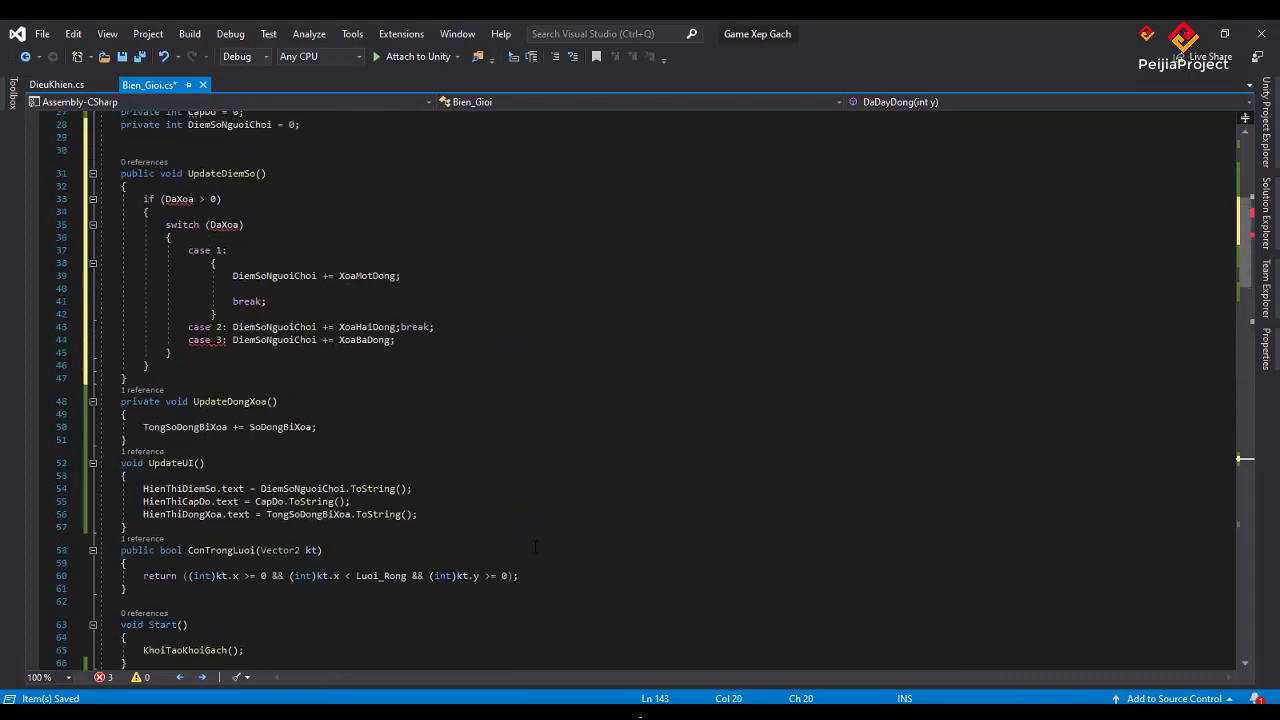
{"action": "scroll", "coordinate": [535, 547], "scroll_direction": "up", "scroll_amount": 2}
{"action": "scroll", "coordinate": [535, 547], "scroll_direction": "up", "scroll_amount": 1}
{"action": "scroll", "coordinate": [535, 547], "scroll_direction": "up", "scroll_amount": 1}
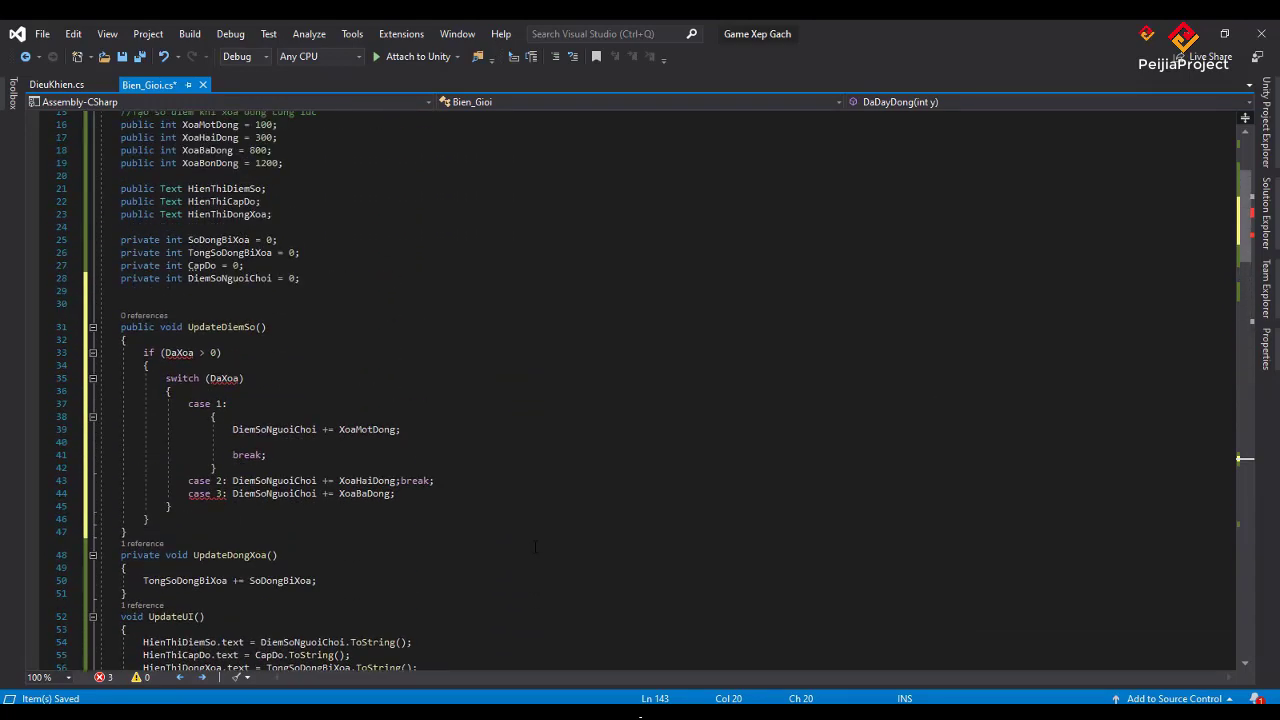
{"action": "scroll", "coordinate": [535, 547], "scroll_direction": "up", "scroll_amount": 1}
{"action": "scroll", "coordinate": [535, 547], "scroll_direction": "up", "scroll_amount": 1}
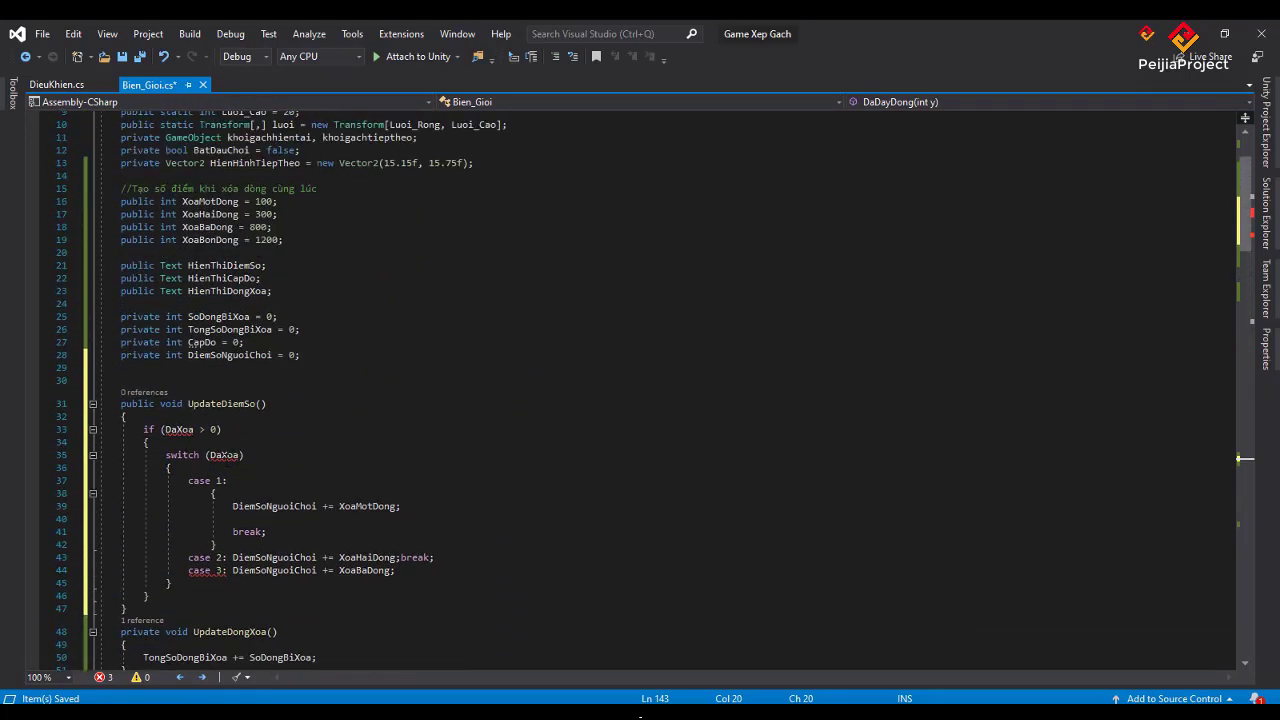
- Replace DaXoa with SoDongBiXoa in UpdateDiemSo's if condition and switch statement
{"action": "left_click", "coordinate": [194, 429]}
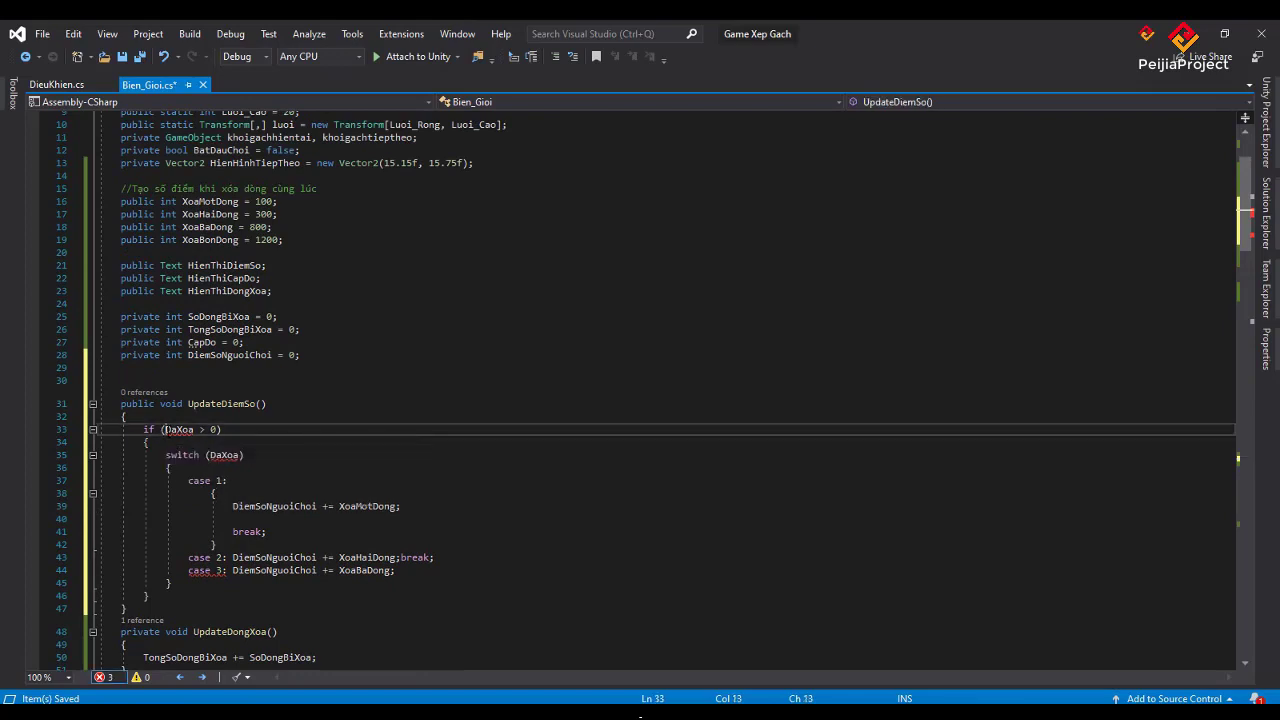
{"action": "key", "text": "BackSpace"}
{"action": "key", "text": "BackSpace"}
{"action": "key", "text": "BackSpace"}
{"action": "type", "text": "SoDongBiXoa"}
{"action": "left_click", "coordinate": [233, 455]}
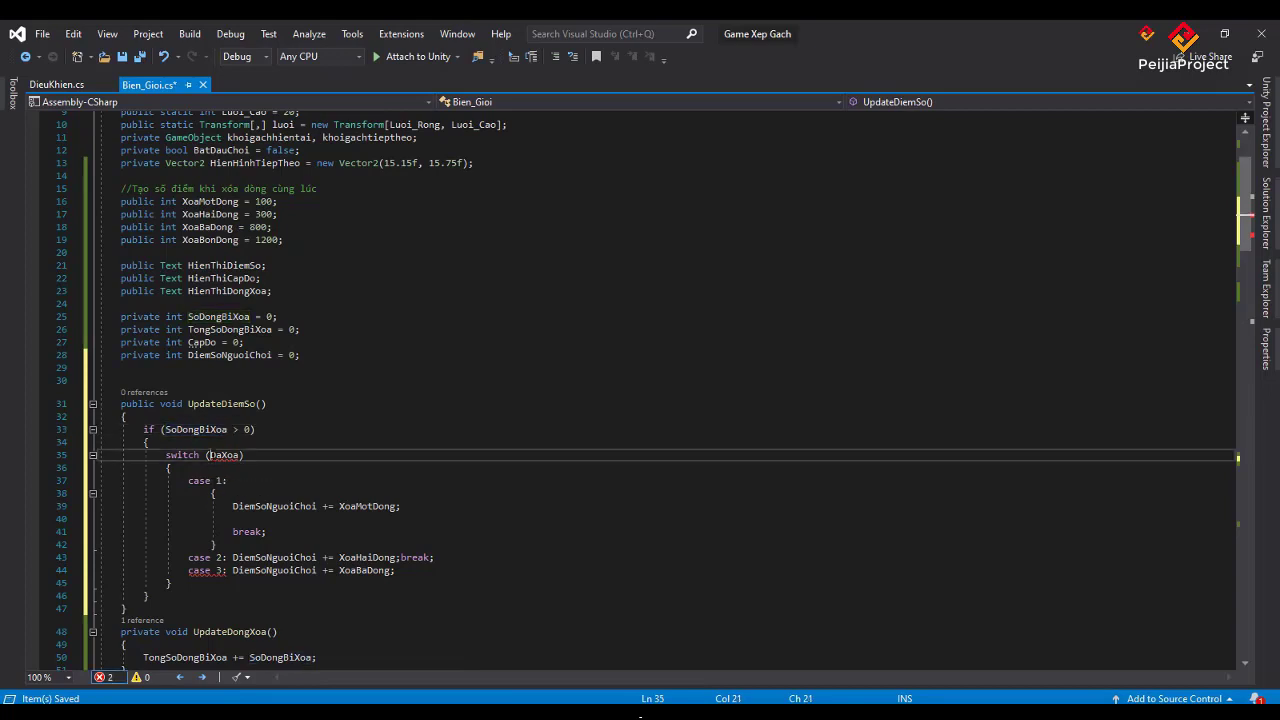
{"action": "double_click", "coordinate": [233, 455]}
{"action": "type", "text": "SoDongBiXoa"}
- Add 'TongSoDongBiXoa += SoDongBiXoa;' under case 1 using IntelliSense completions
{"action": "left_click", "coordinate": [445, 519]}
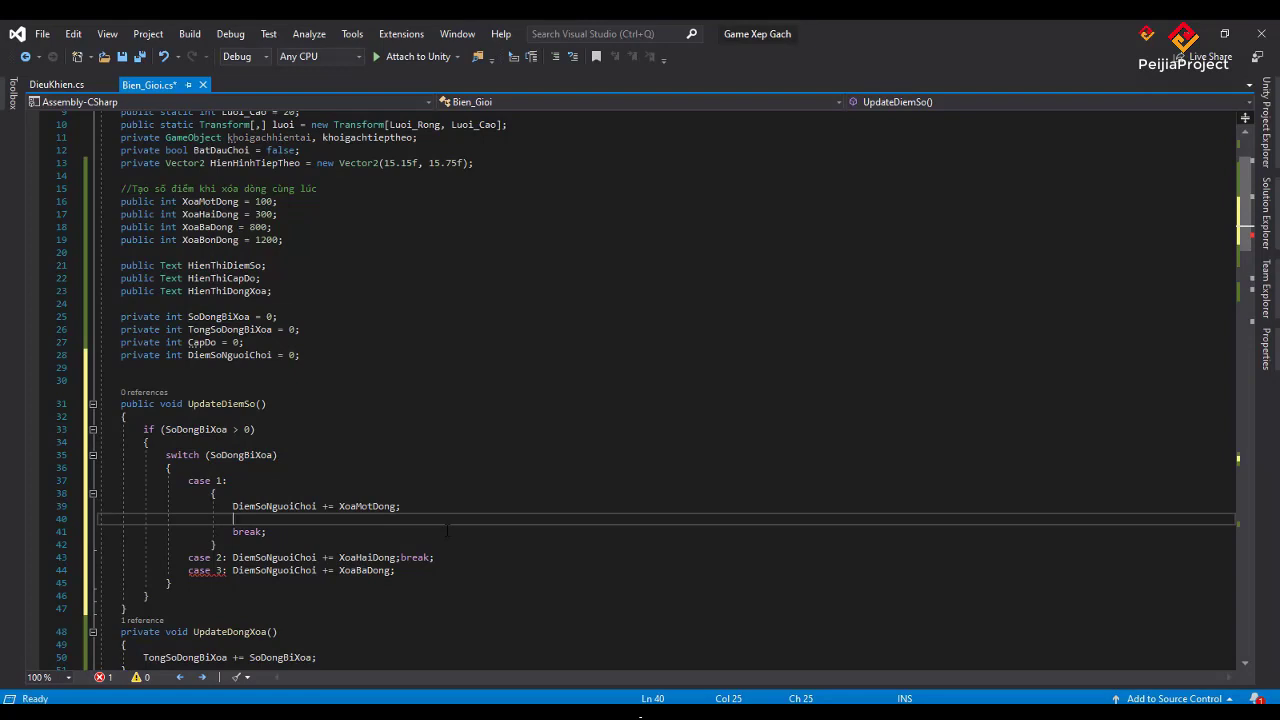
{"action": "type", "text": "So"}
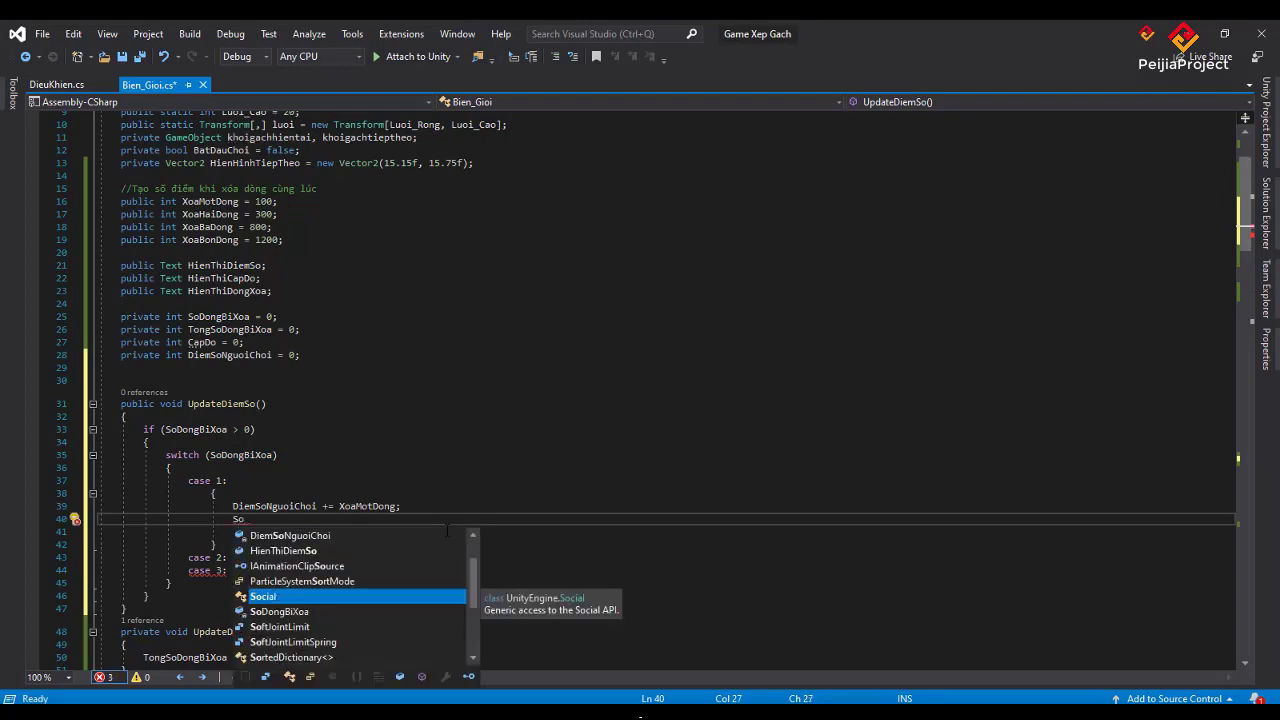
{"action": "key", "text": "Down"}
{"action": "key", "text": "Tab"}
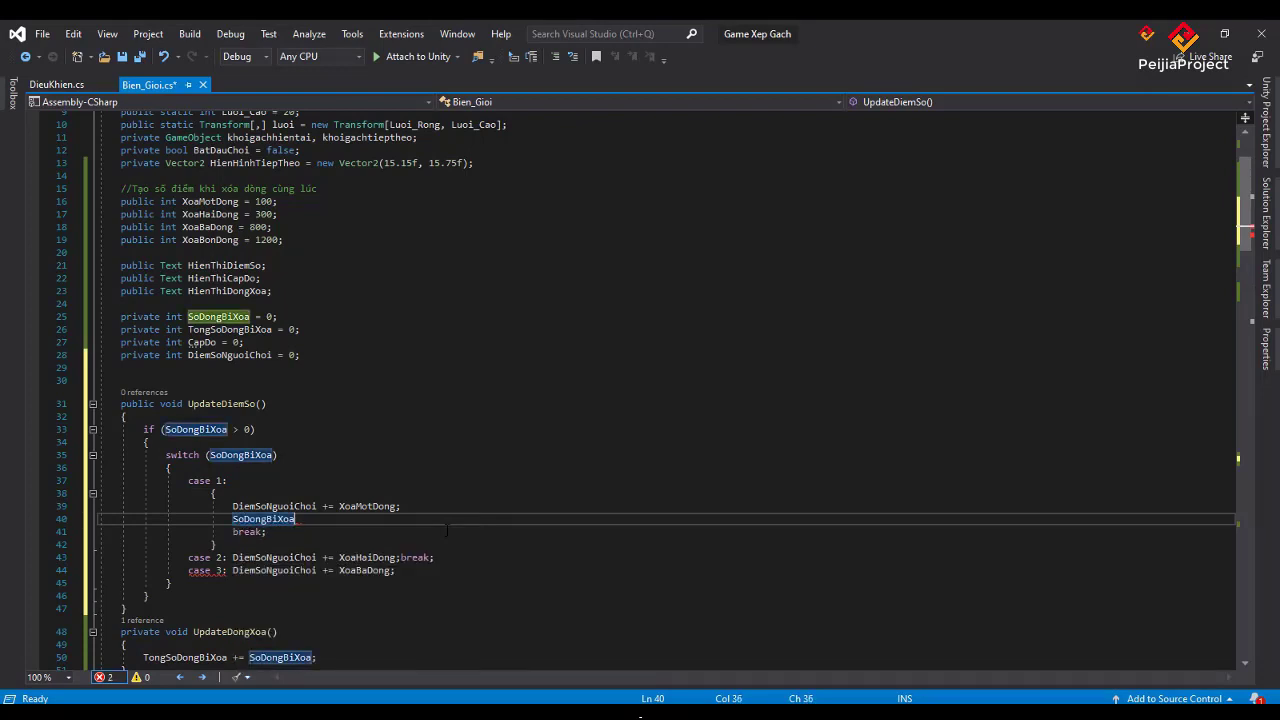
{"action": "type", "text": "+"}
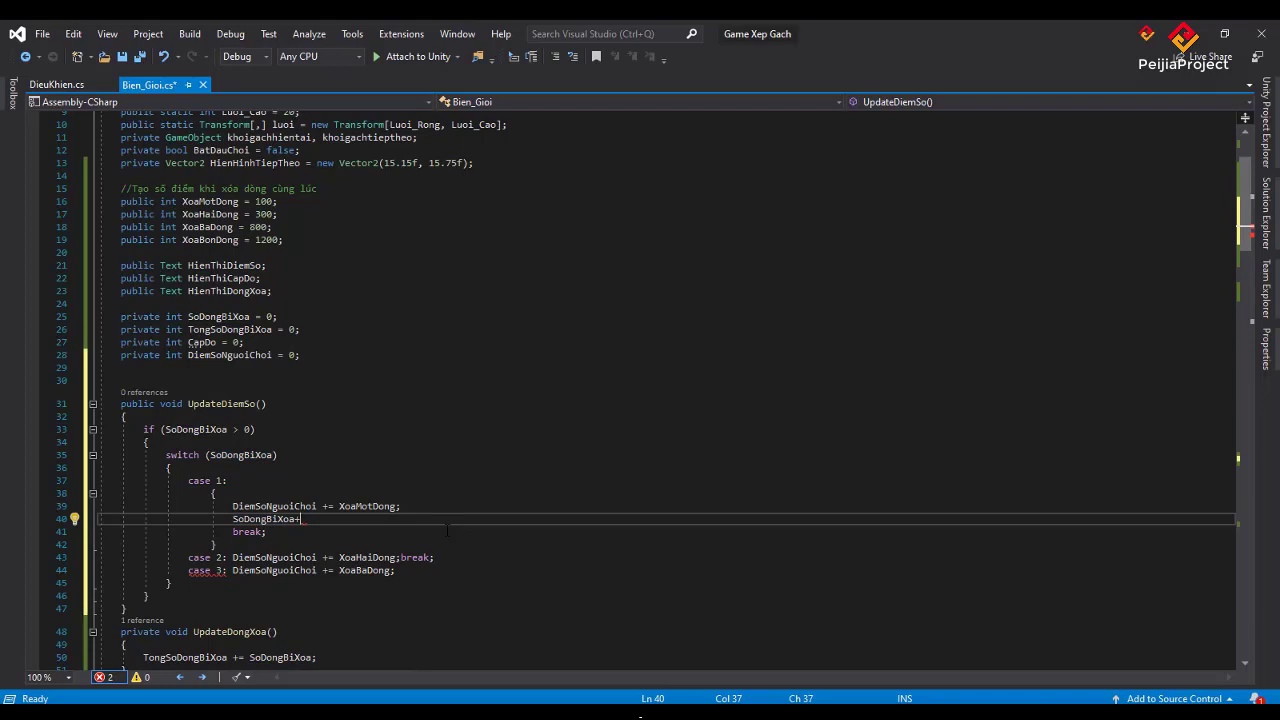
{"action": "type", "text": "="}
{"action": "key", "text": "Left"}
{"action": "key", "text": "Left"}
{"action": "key", "text": "Left"}
{"action": "key", "text": "Left"}
{"action": "key", "text": "Left"}
{"action": "key", "text": "Left"}
{"action": "key", "text": "Left"}
{"action": "key", "text": "Left"}
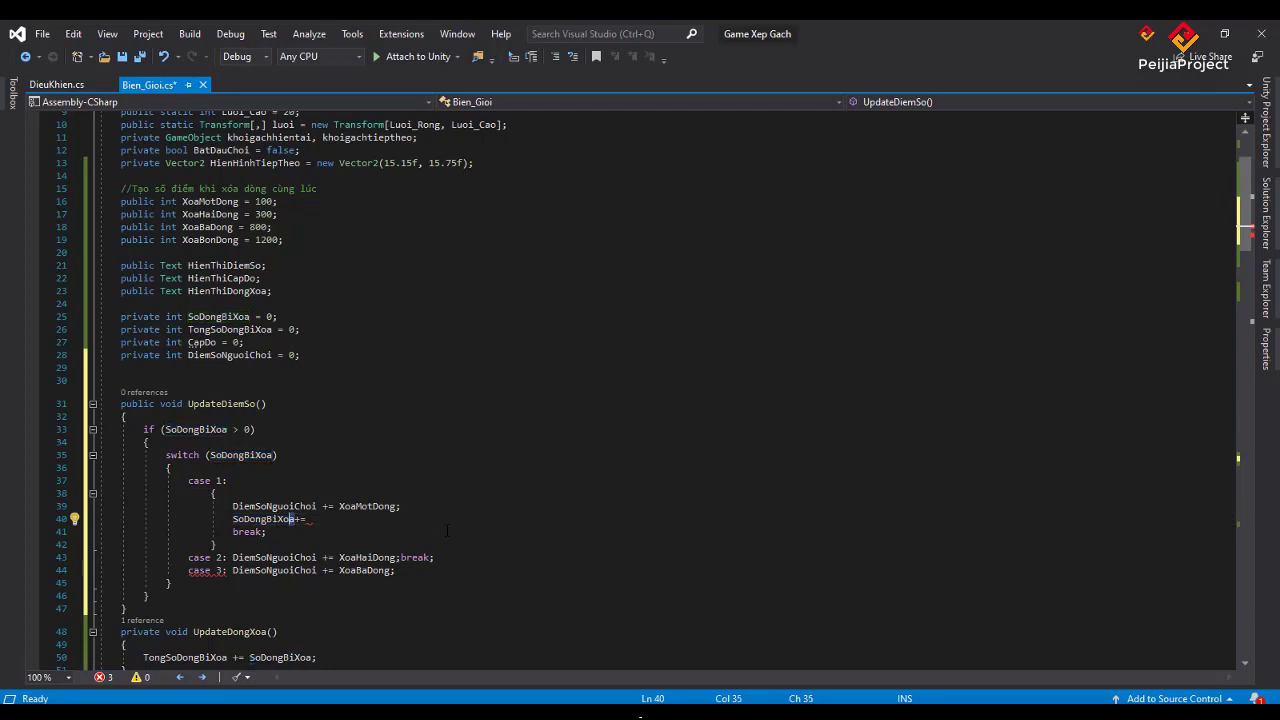
{"action": "key", "text": "ctrl+Delete"}
{"action": "key", "text": "BackSpace"}
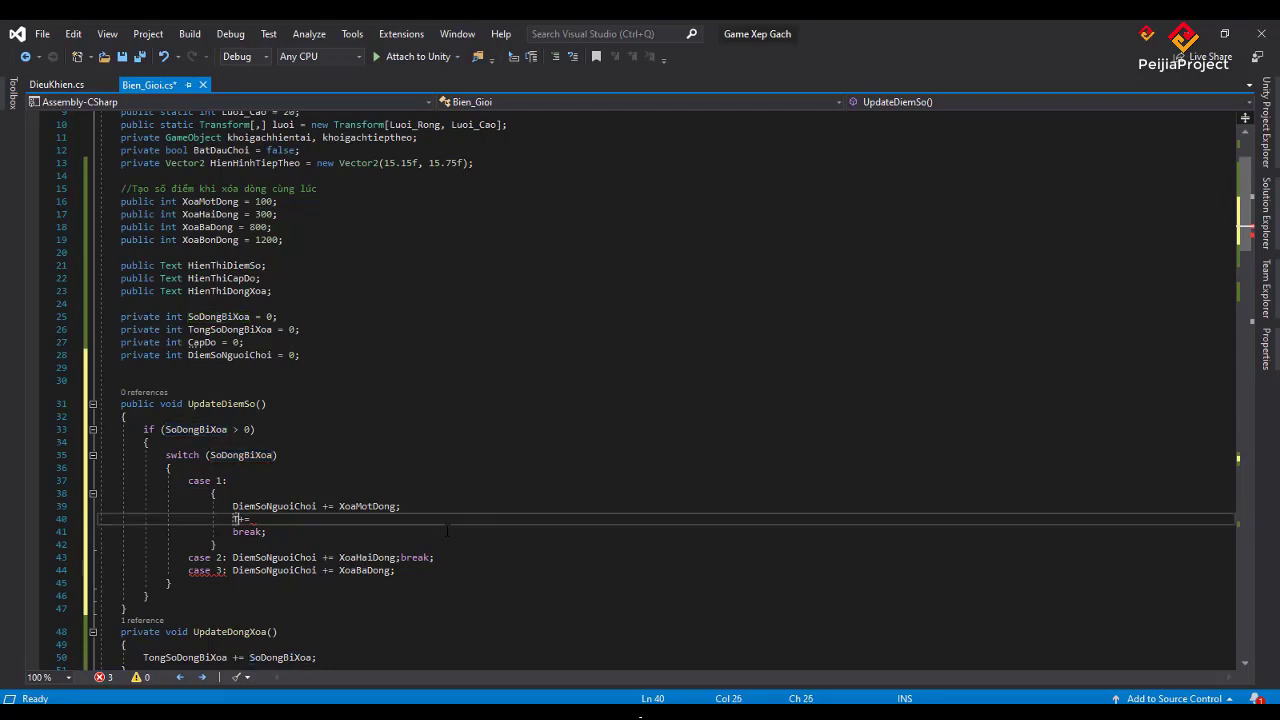
{"action": "type", "text": "Tong"}
{"action": "key", "text": "Tab"}
{"action": "key", "text": "End"}
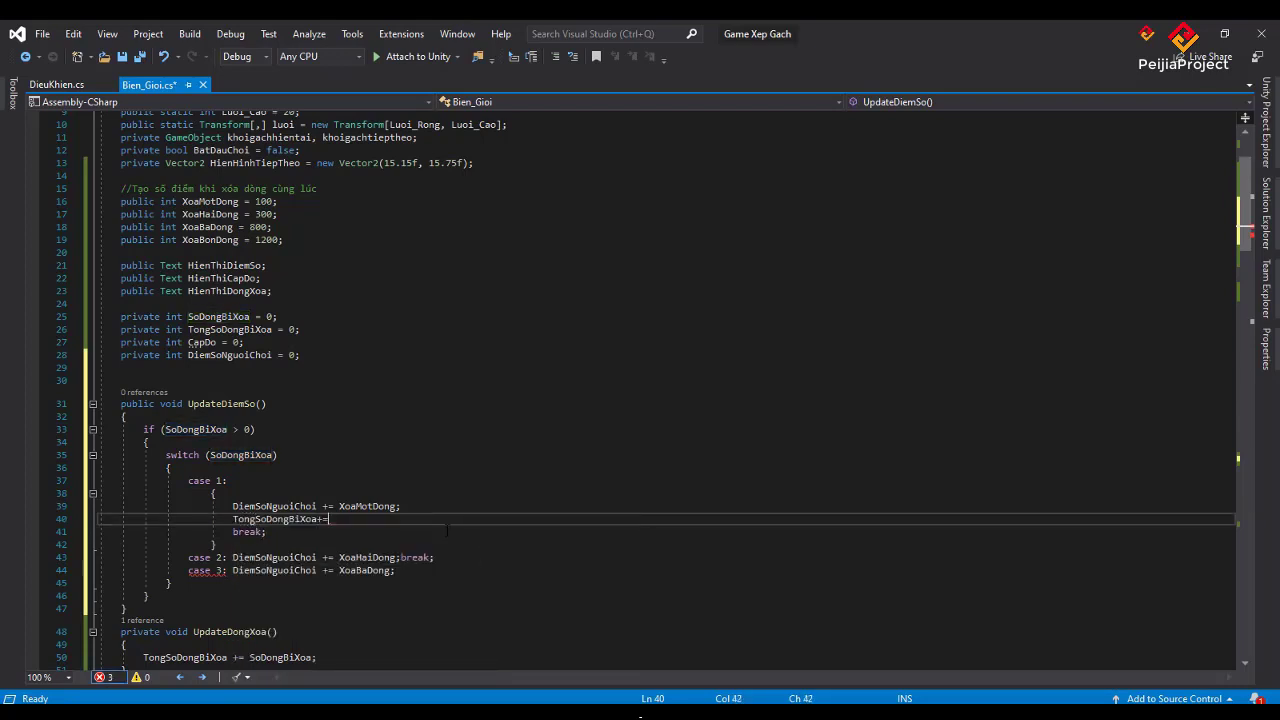
{"action": "type", "text": "S"}
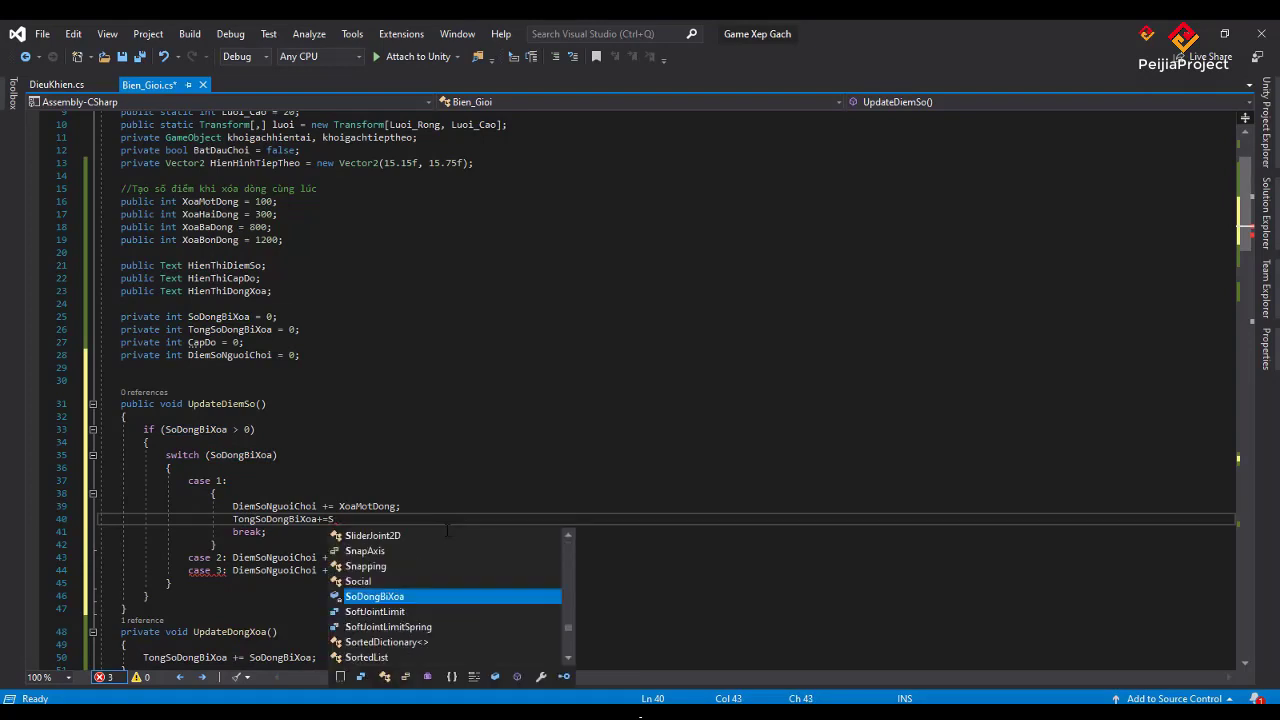
{"action": "type", "text": "o"}
{"action": "key", "text": "Tab"}
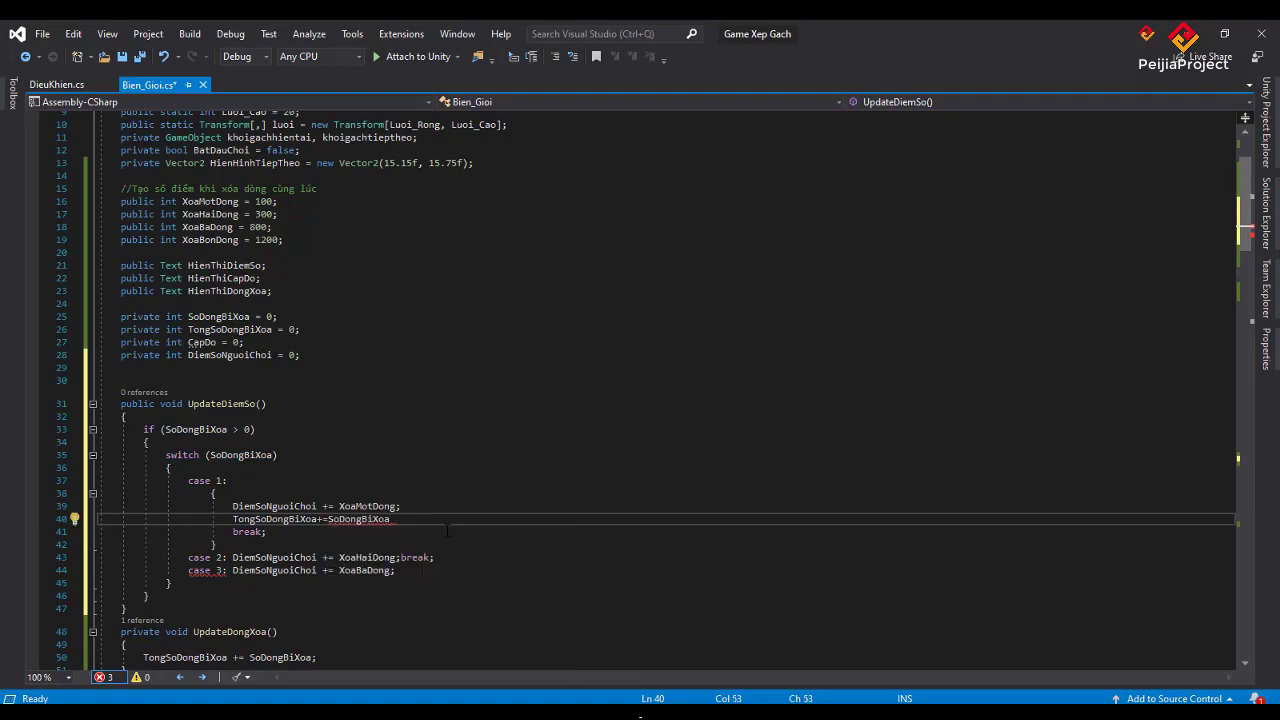
{"action": "type", "text": ";"}
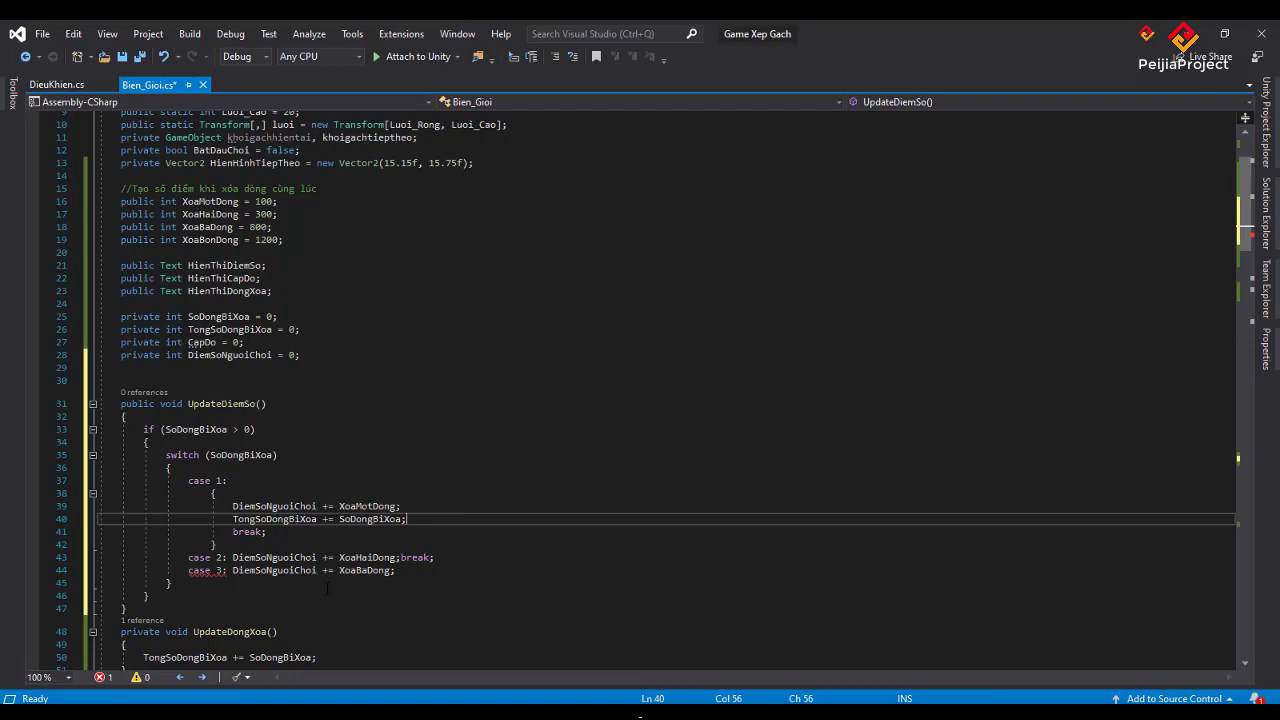
{"action": "scroll", "coordinate": [327, 588], "scroll_direction": "down", "scroll_amount": 2}
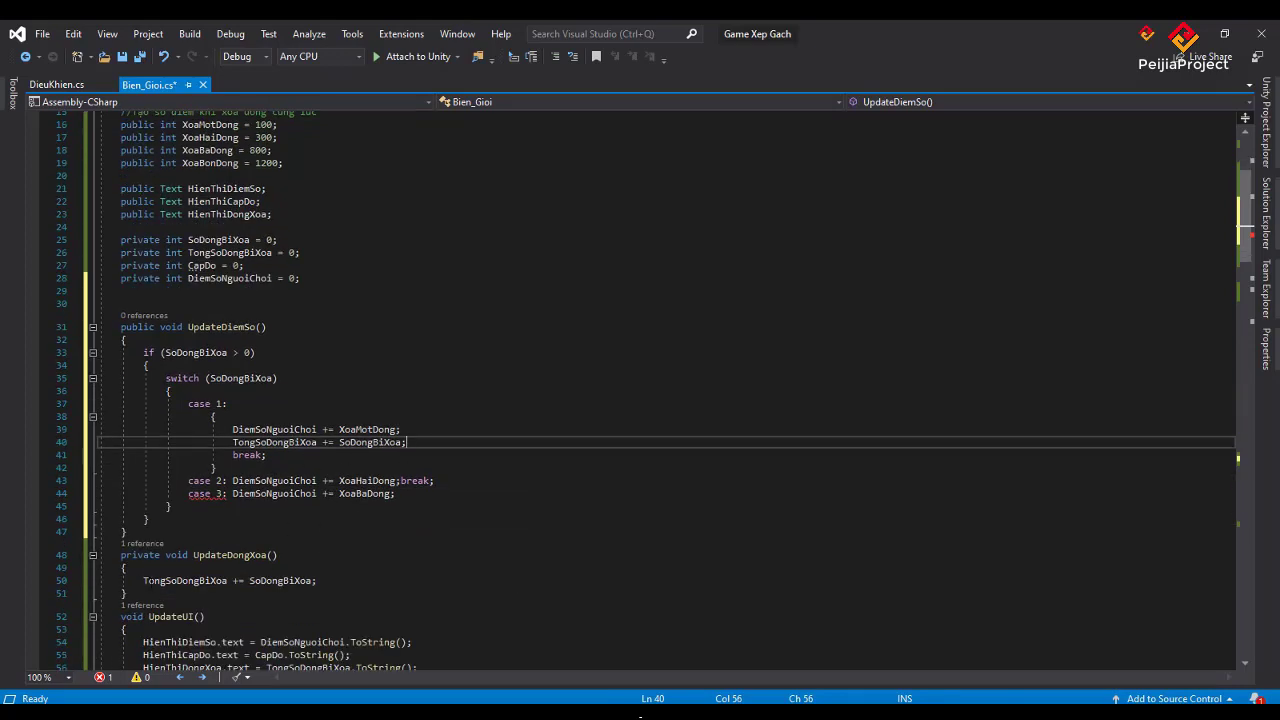
- Delete the entire UpdateDongXoa method
{"action": "left_click_drag", "start_coordinate": [130, 593], "coordinate": [104, 555]}
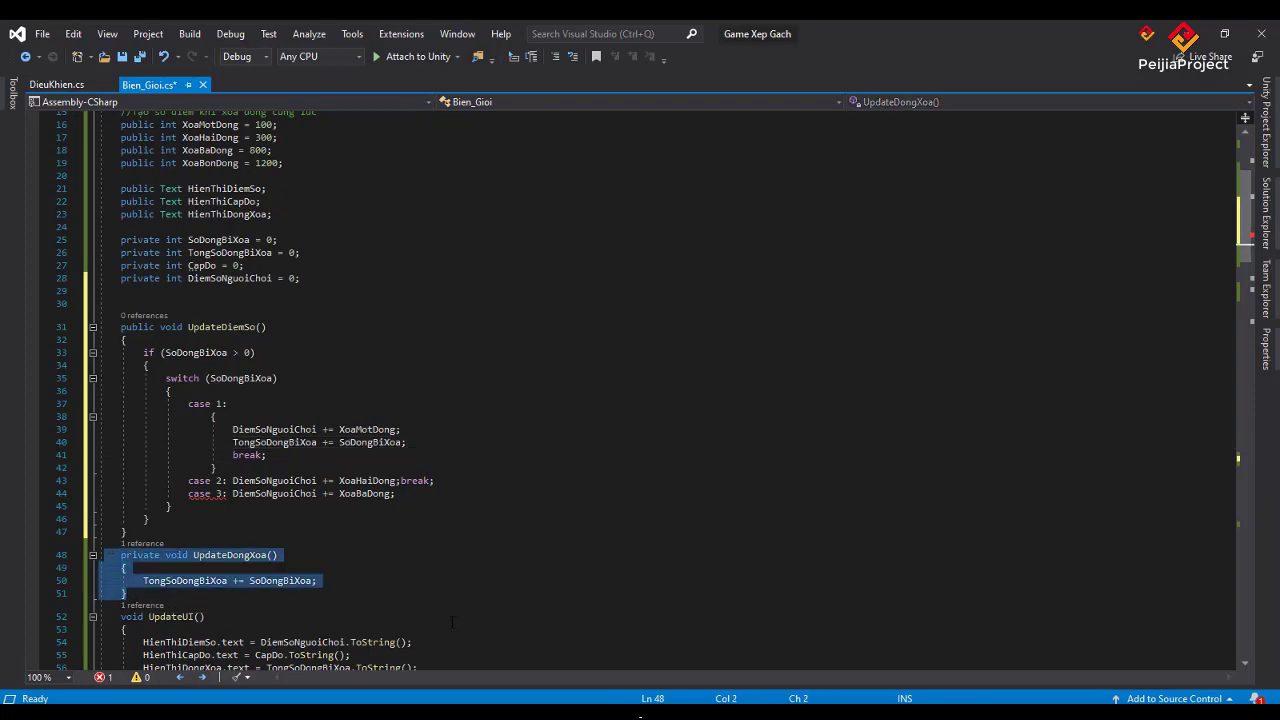
{"action": "key", "text": "Delete"}
{"action": "key", "text": "BackSpace"}
{"action": "key", "text": "BackSpace"}
- Remove the 'UpdateDongXoa();' call from Update(), leaving only UpdateUI()
{"action": "scroll", "coordinate": [452, 622], "scroll_direction": "down", "scroll_amount": 2}
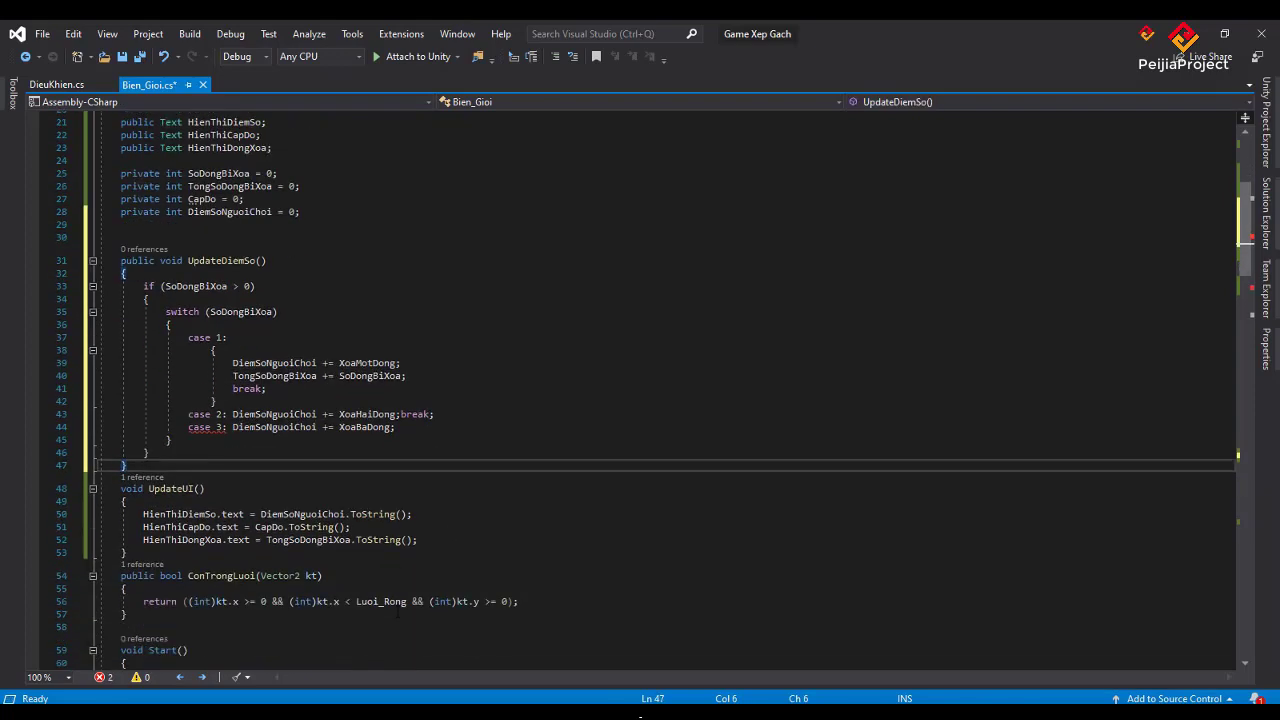
{"action": "scroll", "coordinate": [398, 616], "scroll_direction": "down", "scroll_amount": 1}
{"action": "scroll", "coordinate": [439, 601], "scroll_direction": "down", "scroll_amount": 1}
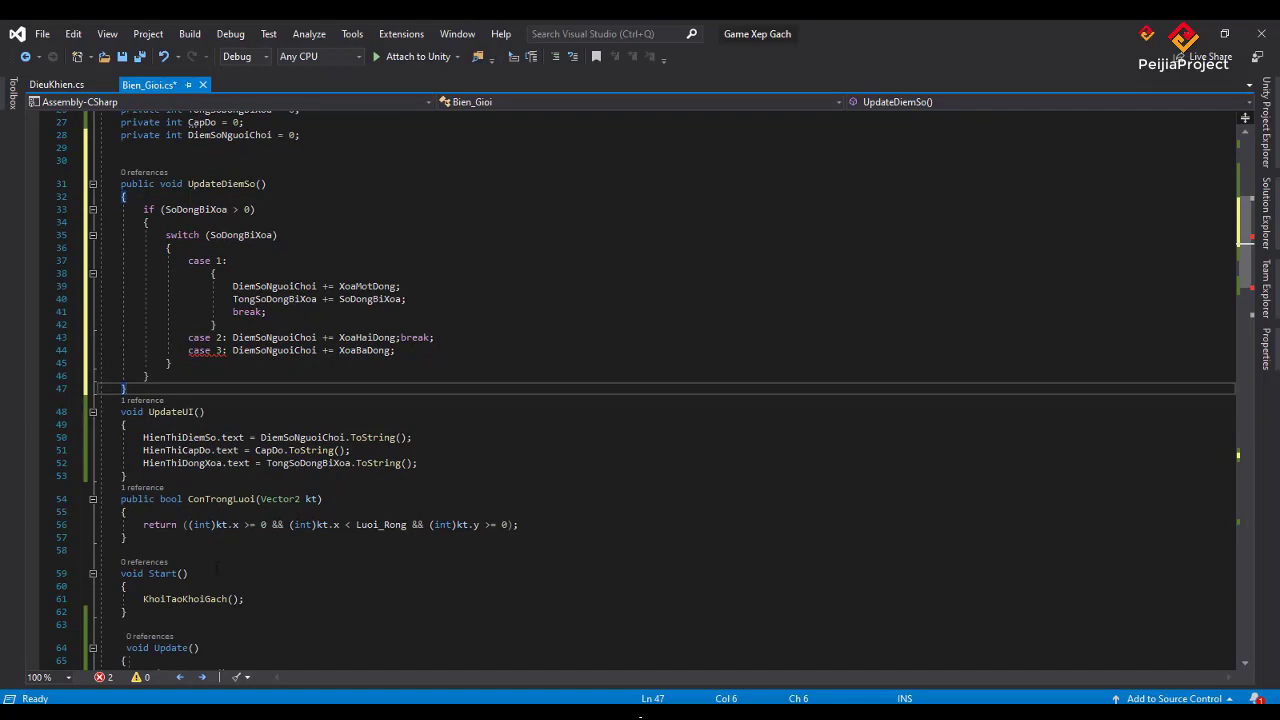
{"action": "scroll", "coordinate": [142, 596], "scroll_direction": "down", "scroll_amount": 2}
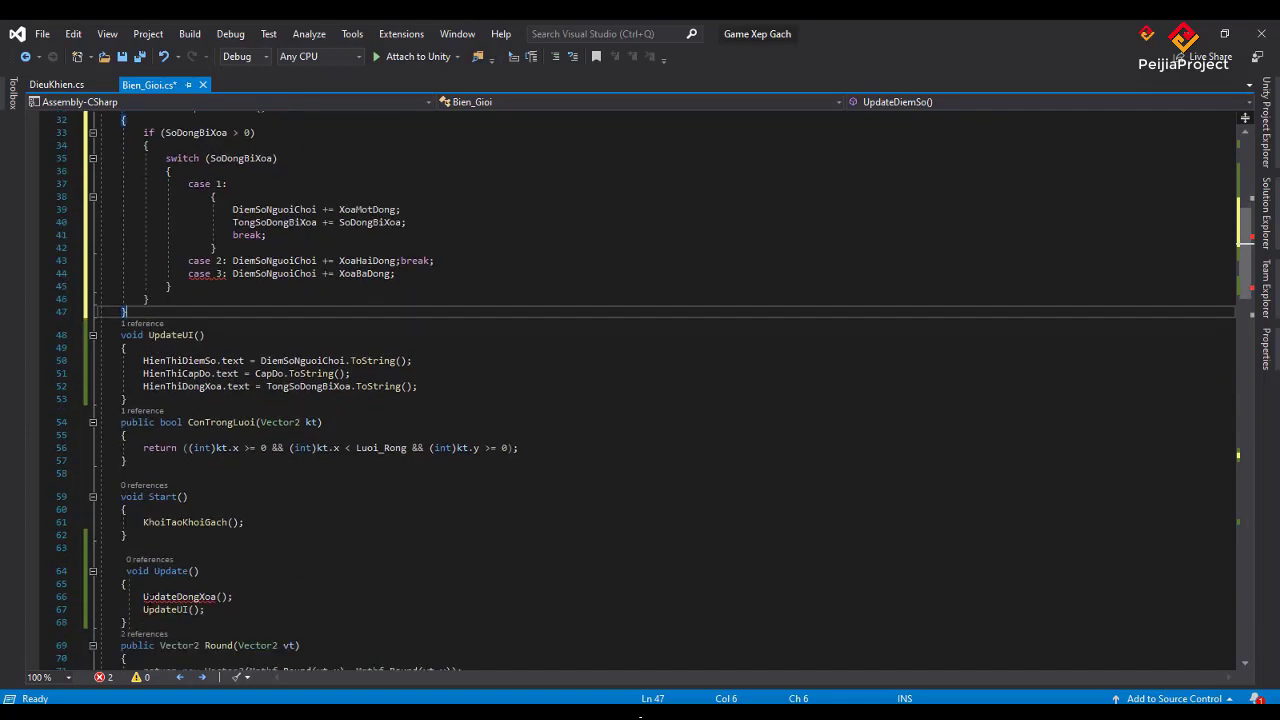
{"action": "left_click", "coordinate": [142, 596]}
{"action": "left_click_drag", "start_coordinate": [142, 596], "coordinate": [370, 596]}
{"action": "key", "text": "Delete"}
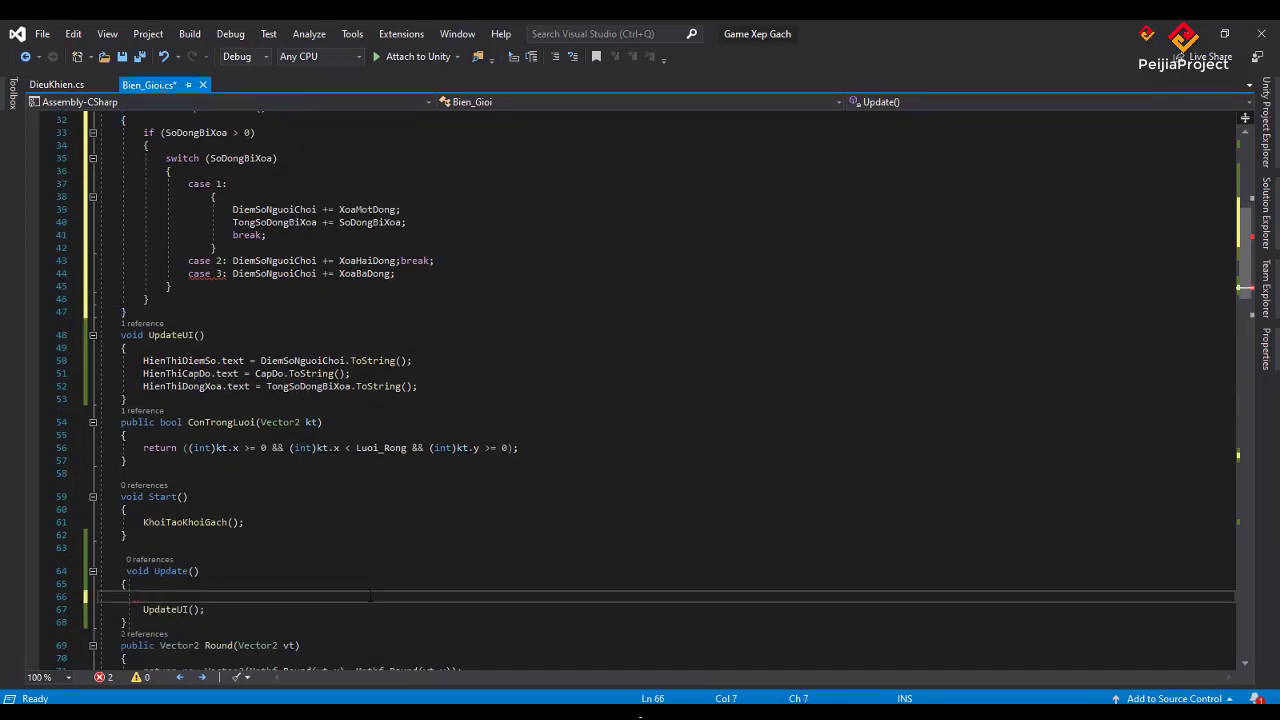
{"action": "key", "text": "BackSpace"}
{"action": "key", "text": "BackSpace"}
{"action": "key", "text": "BackSpace"}
{"action": "scroll", "coordinate": [370, 596], "scroll_direction": "up", "scroll_amount": 3}
{"action": "scroll", "coordinate": [370, 596], "scroll_direction": "up", "scroll_amount": 1}
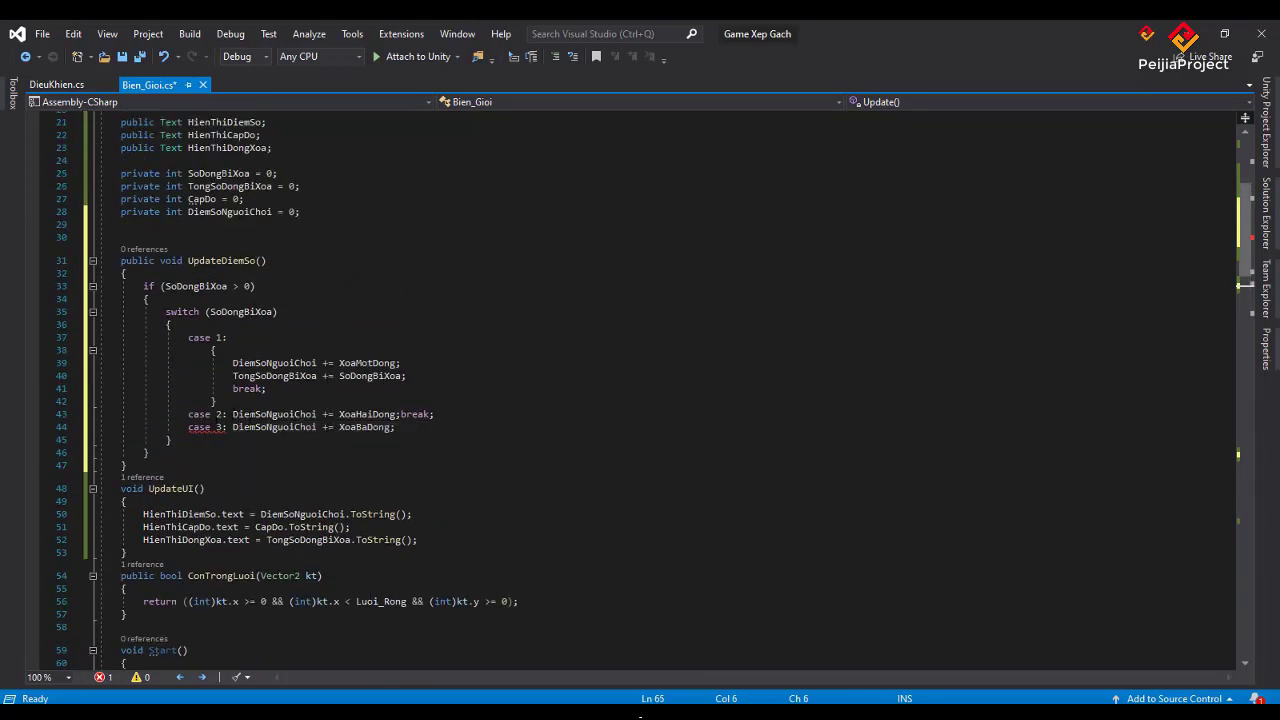
- Open a brace block for case 2 and add a 'TongSoDongBiXoa += SoDongBiXoa;' line before break
{"action": "left_click", "coordinate": [233, 414]}
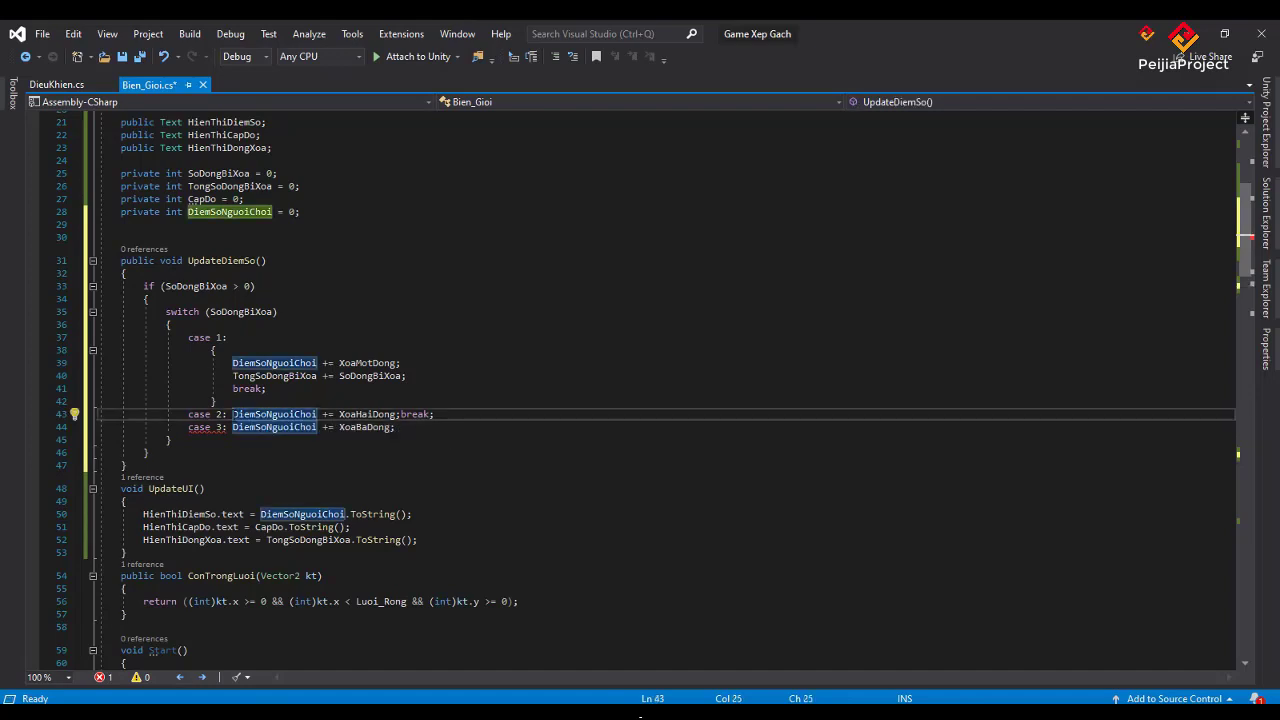
{"action": "type", "text": "{"}
{"action": "key", "text": "Return"}
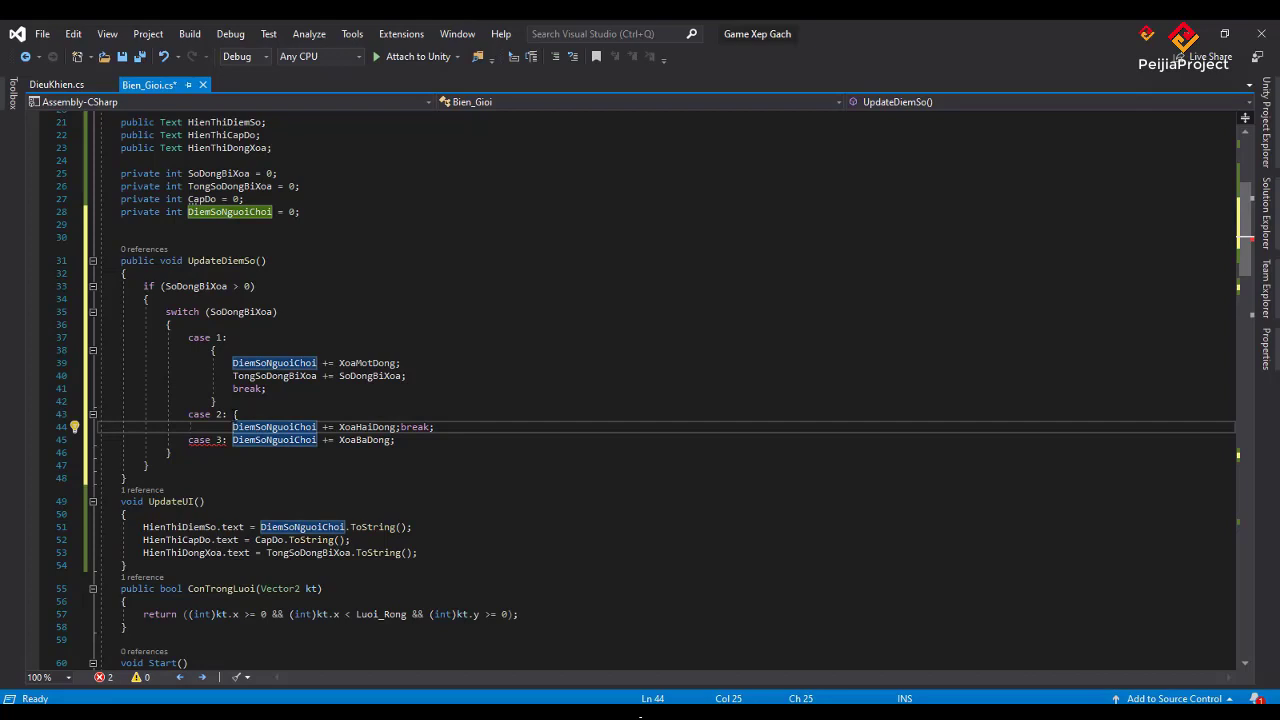
{"action": "left_click", "coordinate": [413, 427]}
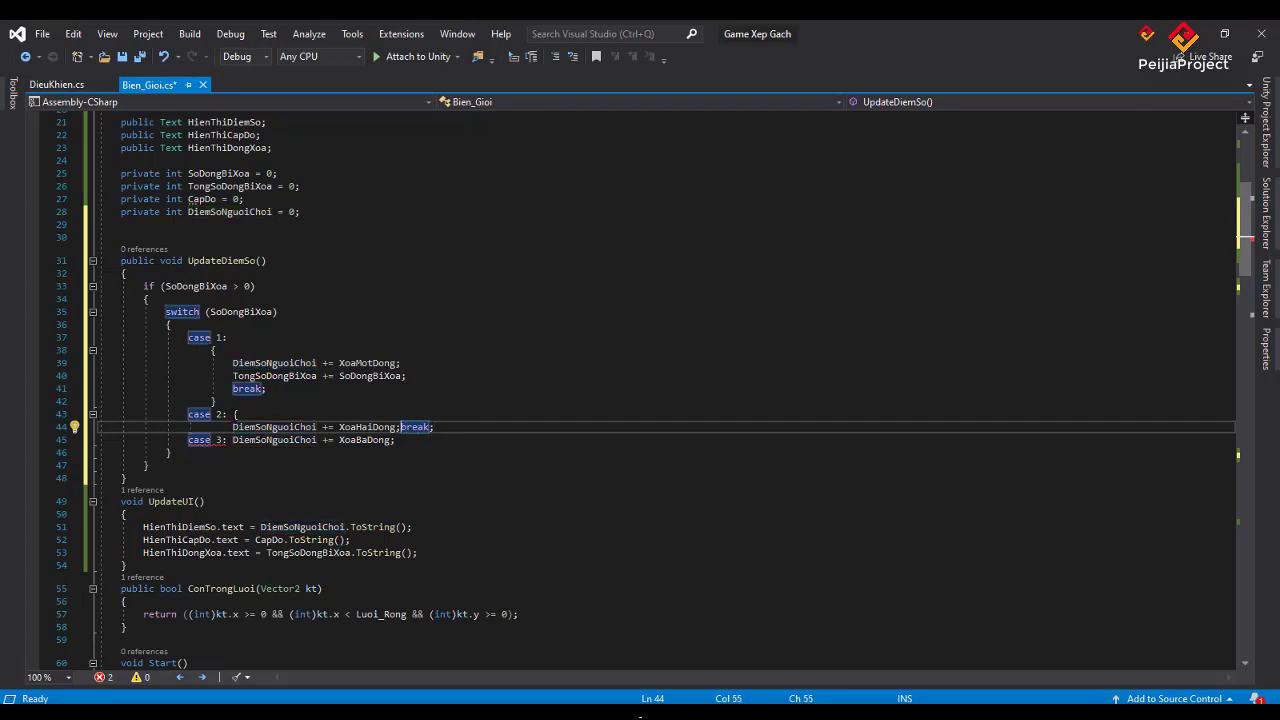
{"action": "key", "text": "Return"}
{"action": "key", "text": "Return"}
{"action": "key", "text": "Up"}
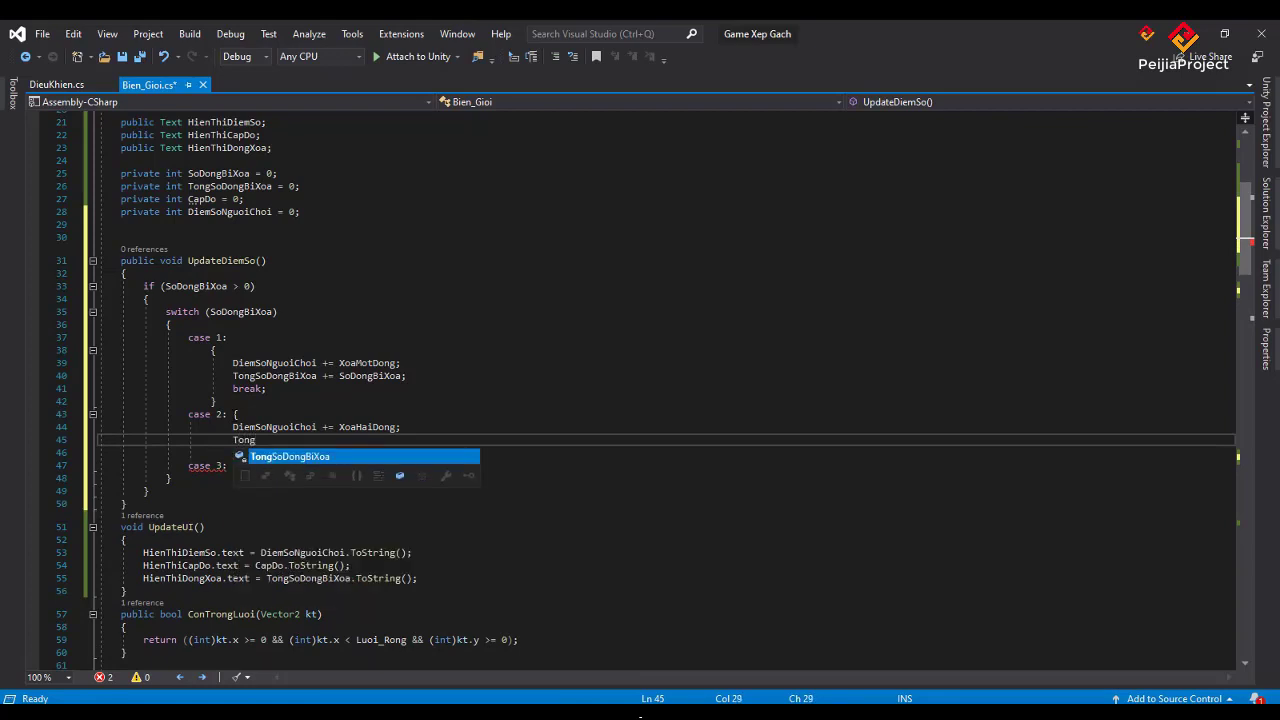
{"action": "type", "text": "TongSoDongBiXoa +"}
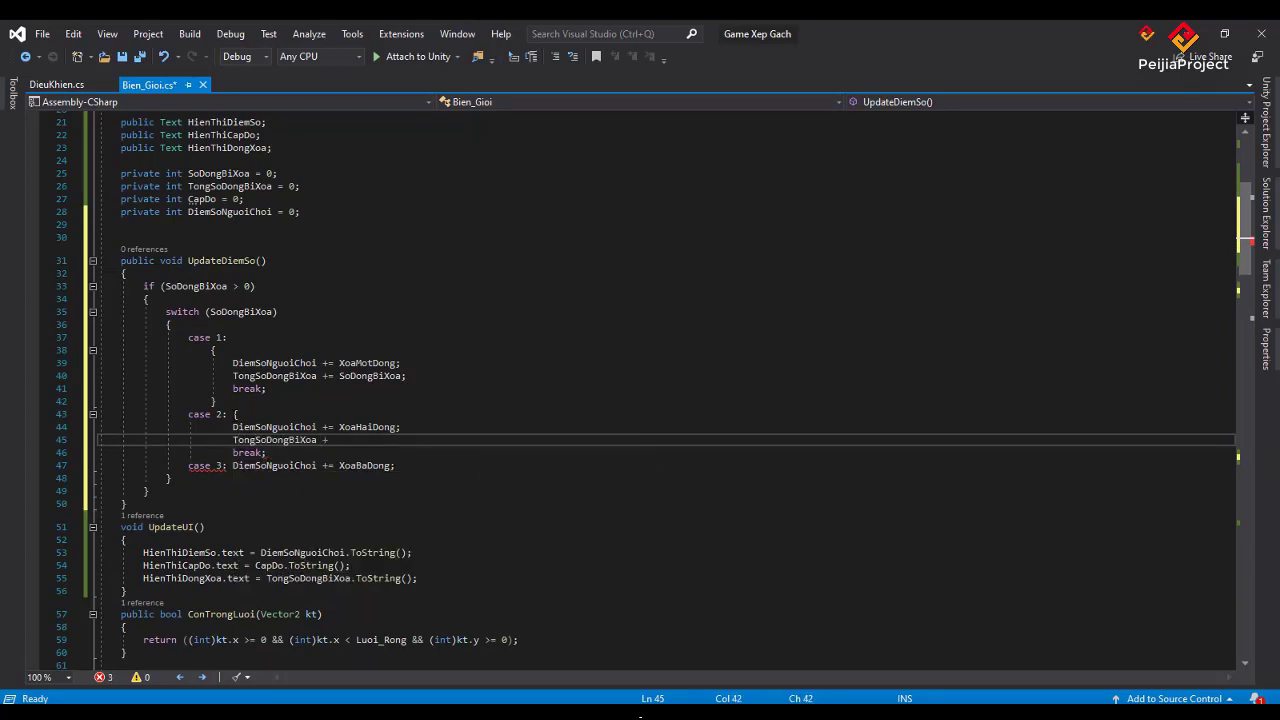
{"action": "type", "text": "=So"}
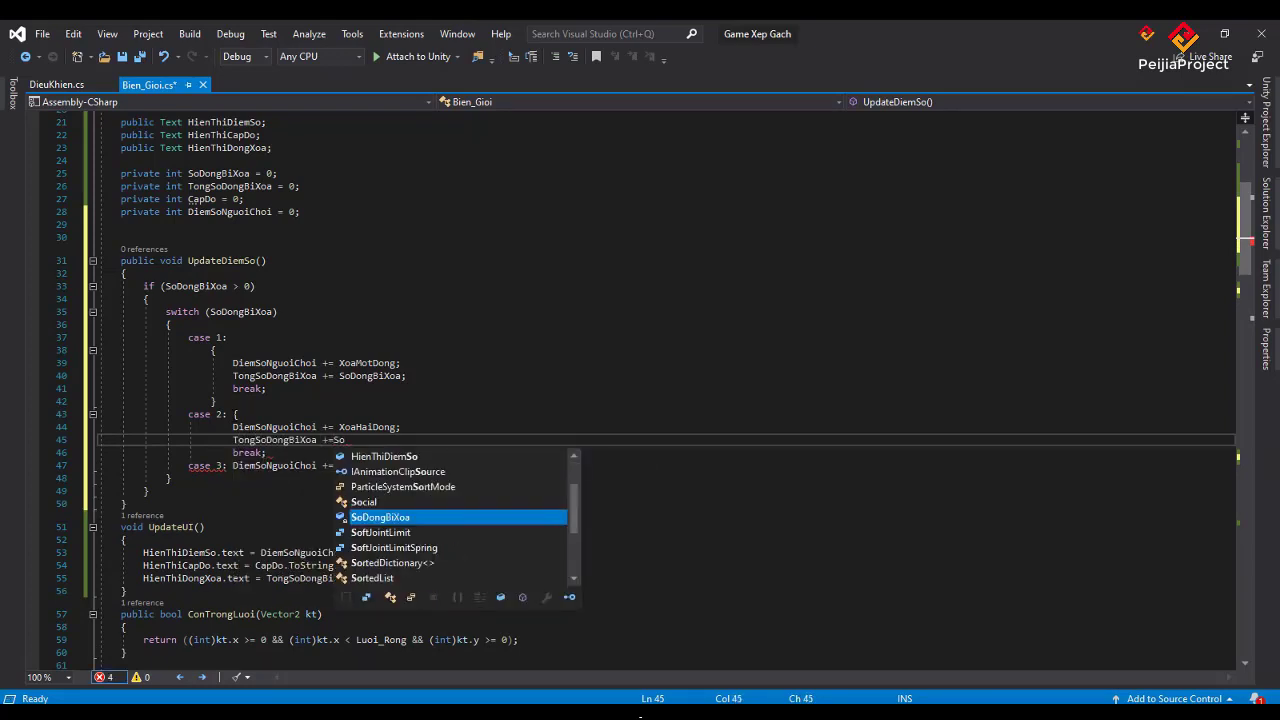
{"action": "key", "text": "Tab"}
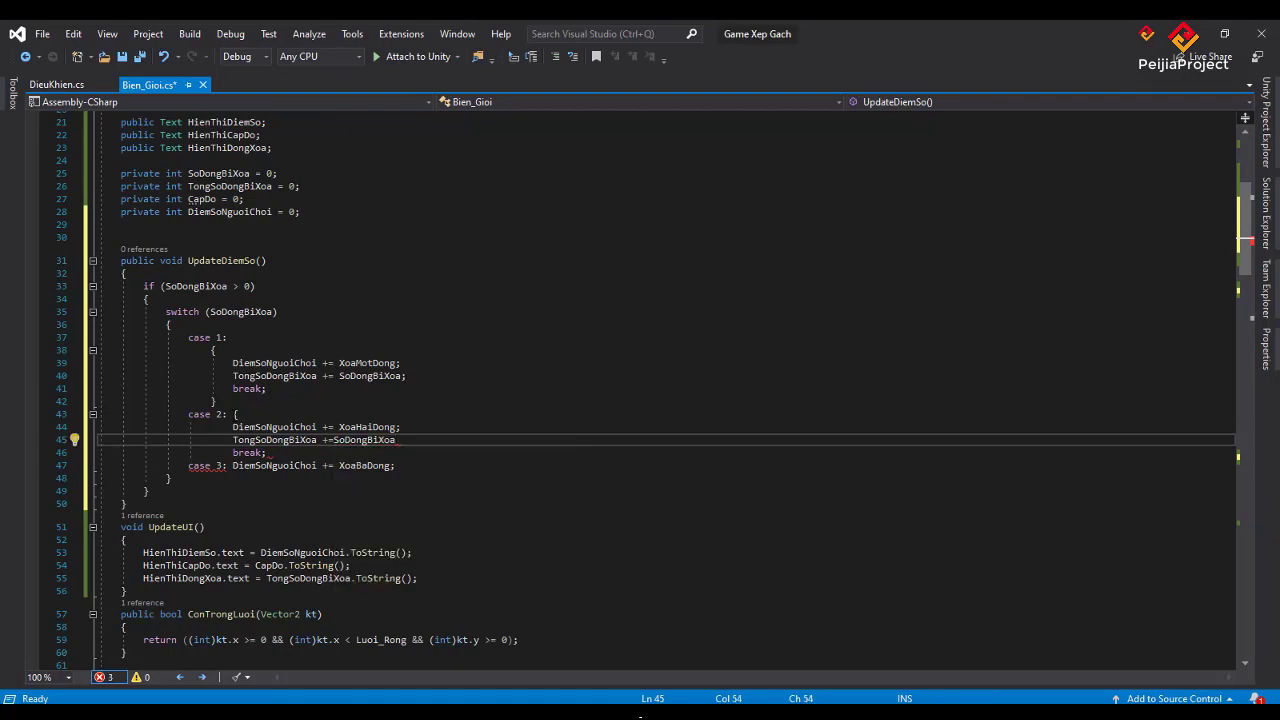
{"action": "type", "text": ";"}
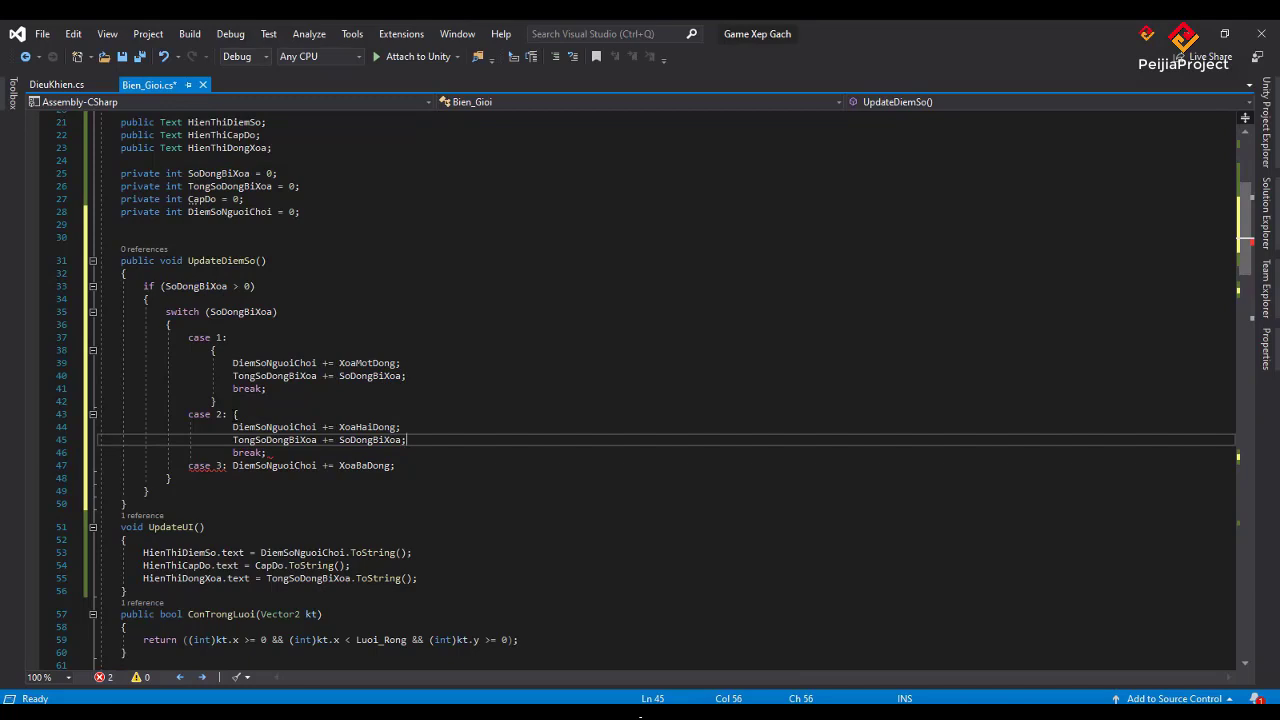
- Change the case 1 total to 'TongSoDongBiXoa += 1' and case 2 to '+= 2'
{"action": "key", "text": "Up"}
{"action": "key", "text": "Up"}
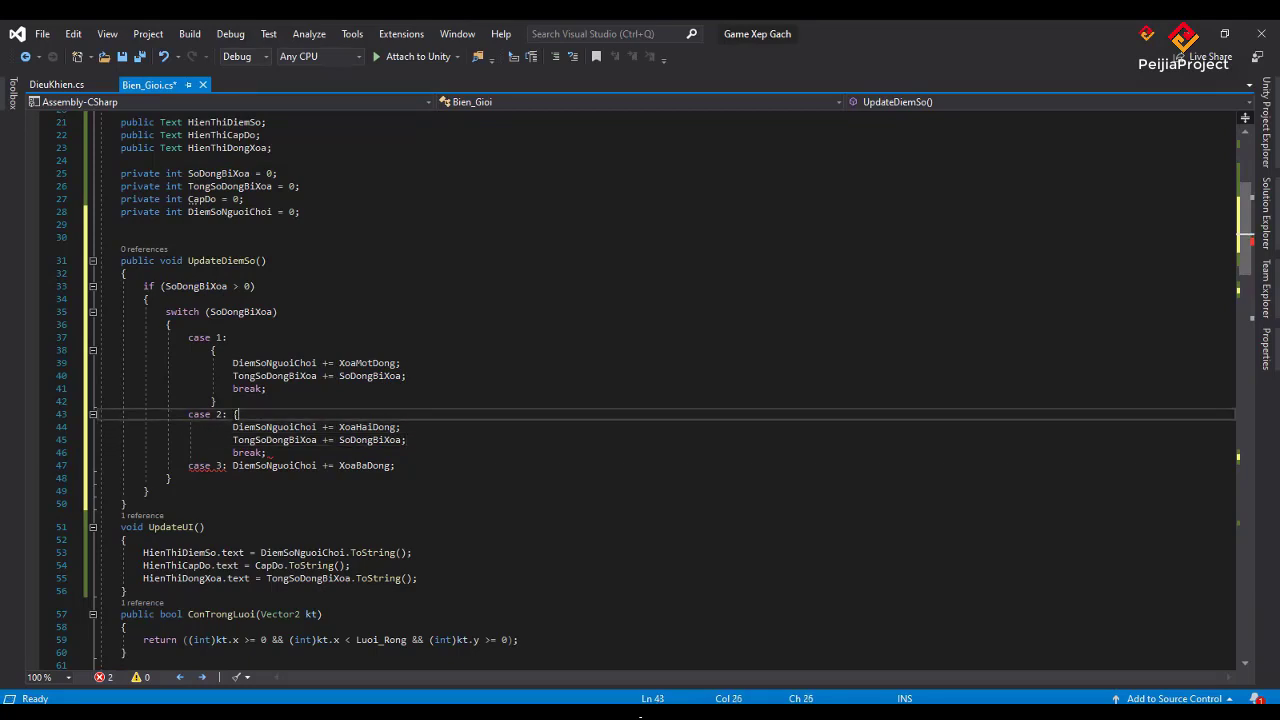
{"action": "key", "text": "Up"}
{"action": "key", "text": "Up"}
{"action": "key", "text": "Up"}
{"action": "key", "text": "Left"}
{"action": "key", "text": "BackSpace"}
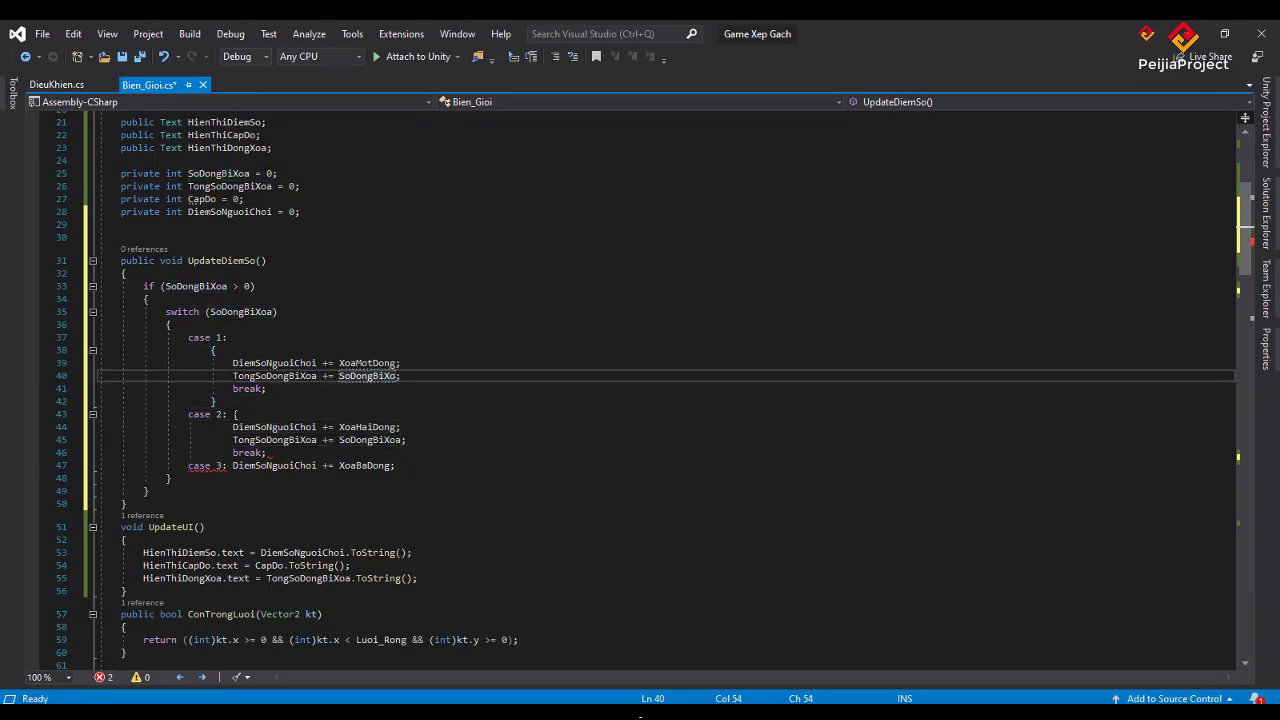
{"action": "key", "text": "BackSpace"}
{"action": "key", "text": "BackSpace"}
{"action": "key", "text": "BackSpace"}
{"action": "key", "text": "BackSpace"}
{"action": "key", "text": "BackSpace"}
{"action": "key", "text": "BackSpace"}
{"action": "type", "text": "1"}
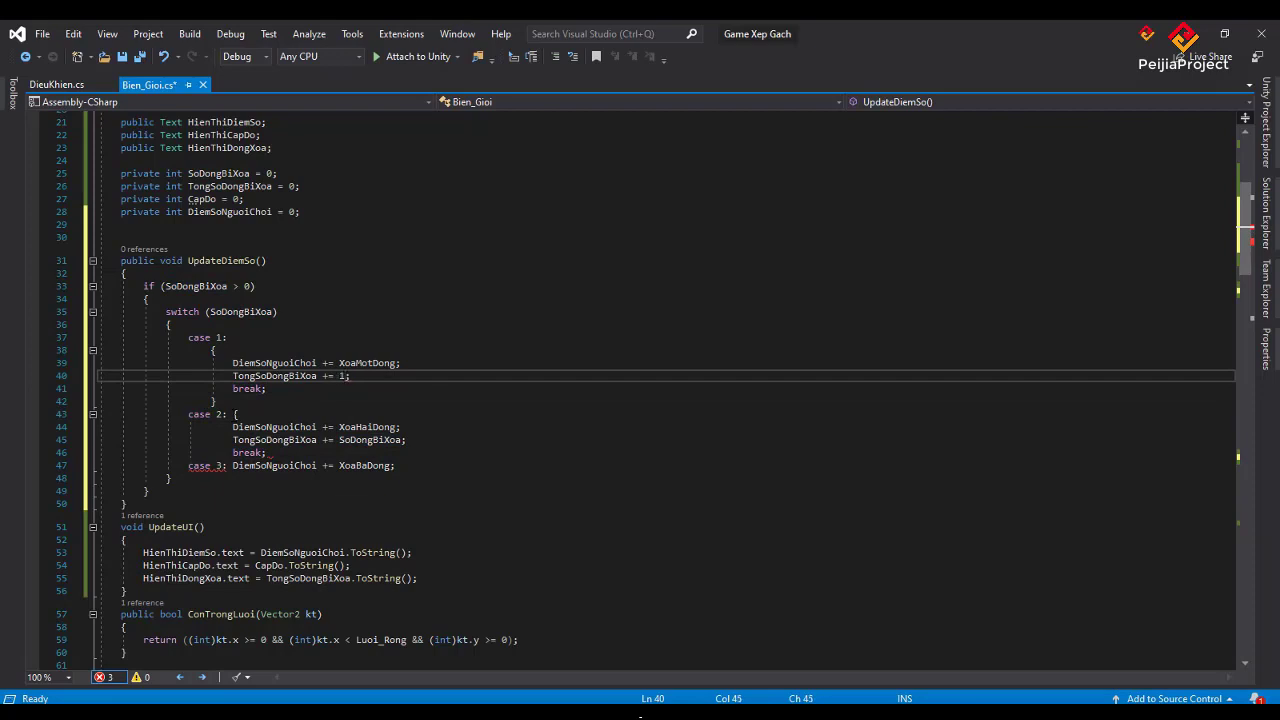
{"action": "key", "text": "Down"}
{"action": "key", "text": "Down"}
{"action": "key", "text": "Down"}
{"action": "key", "text": "Down"}
{"action": "key", "text": "Down"}
{"action": "key", "text": "Delete"}
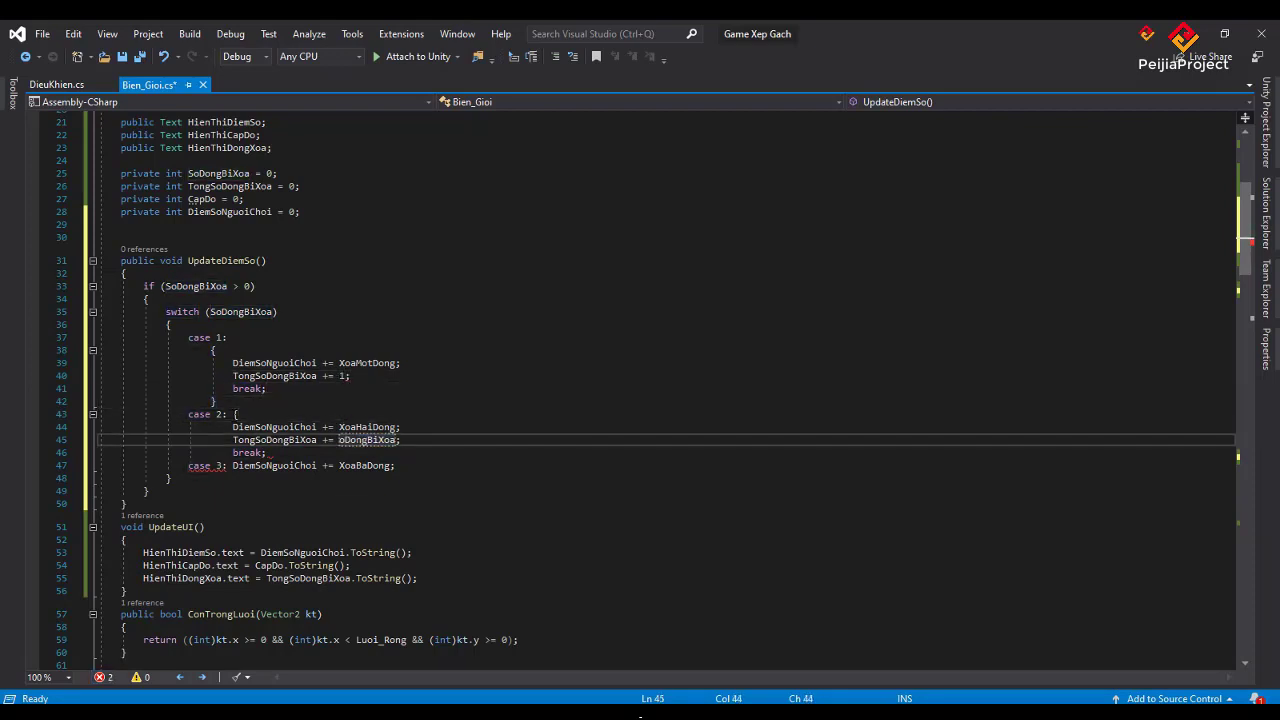
{"action": "key", "text": "Delete"}
{"action": "key", "text": "Delete"}
{"action": "key", "text": "Delete"}
{"action": "key", "text": "Delete"}
{"action": "key", "text": "Delete"}
{"action": "key", "text": "Delete"}
{"action": "key", "text": "Delete"}
{"action": "key", "text": "Delete"}
{"action": "key", "text": "Delete"}
{"action": "key", "text": "Delete"}
{"action": "type", "text": "2"}
{"action": "key", "text": "Down"}
{"action": "key", "text": "Down"}
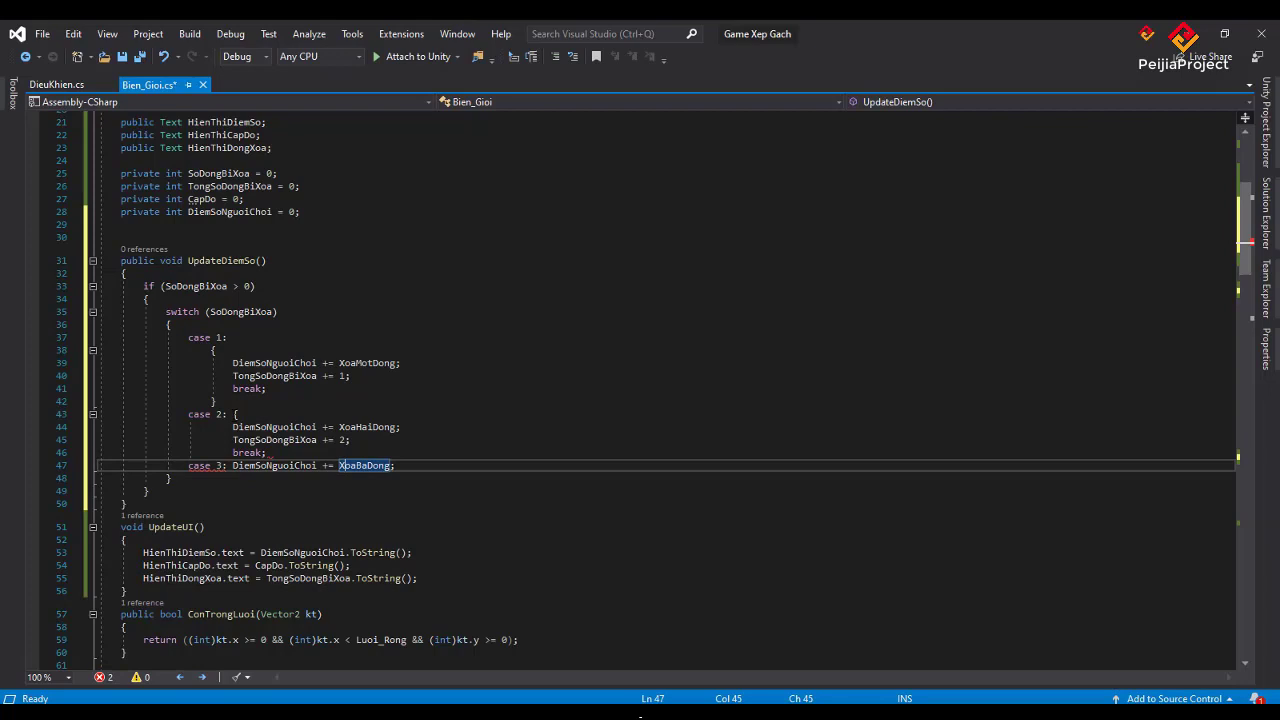
- Wrap case 3 in braces containing 'TongSoDongBiXoa += 3;' and 'break;'
{"action": "left_click", "coordinate": [250, 465]}
{"action": "type", "text": "{"}
{"action": "key", "text": "Return"}
{"action": "key", "text": "End"}
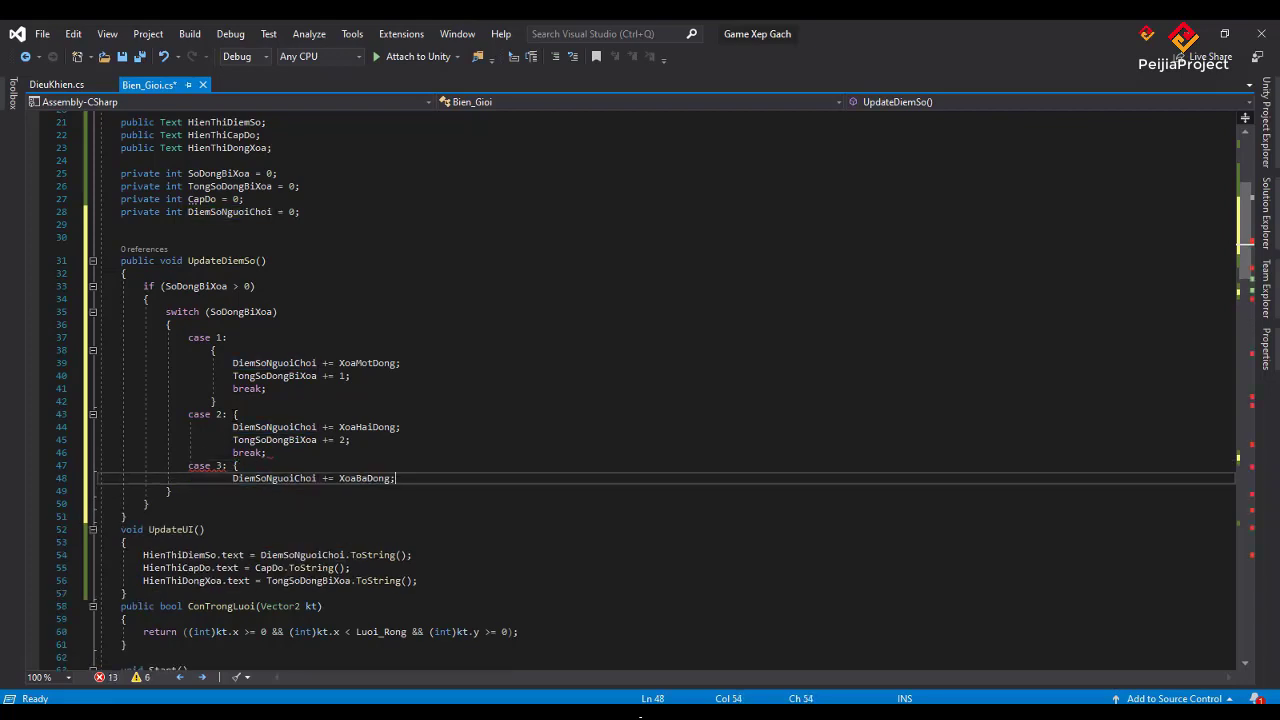
{"action": "key", "text": "Return"}
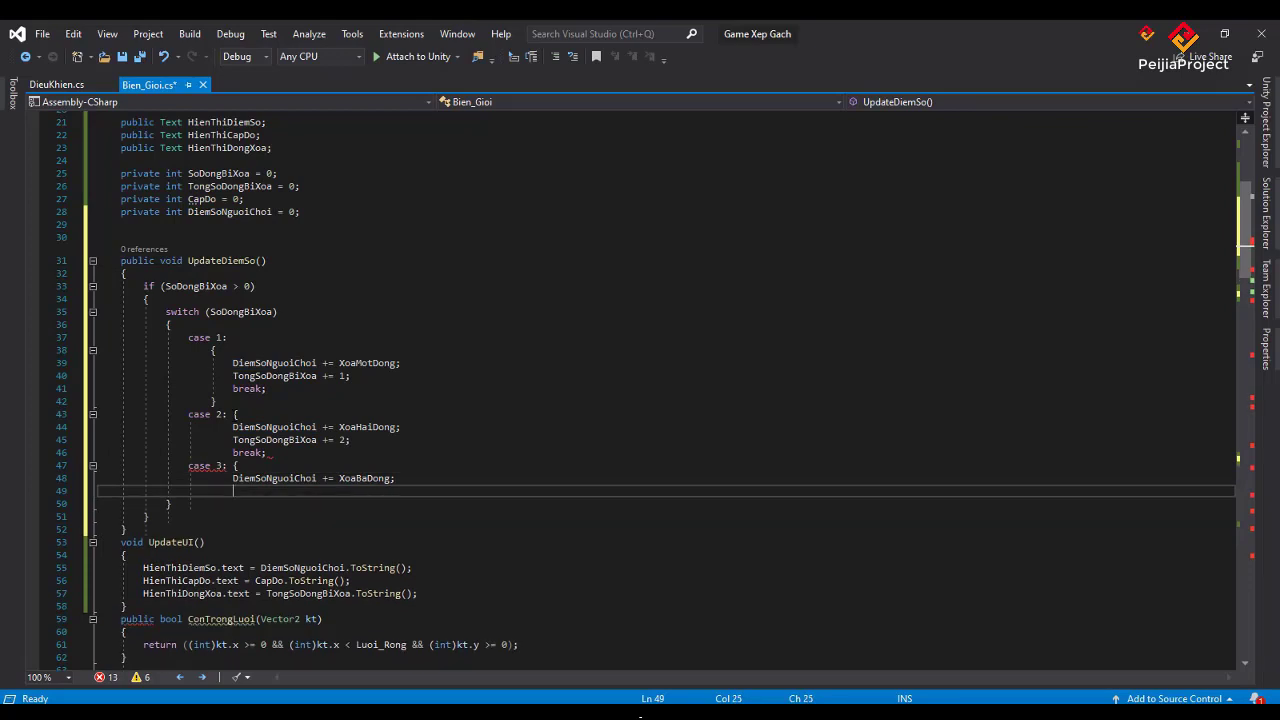
{"action": "type", "text": "TongSoDongBiXoa +"}
{"action": "type", "text": "="}
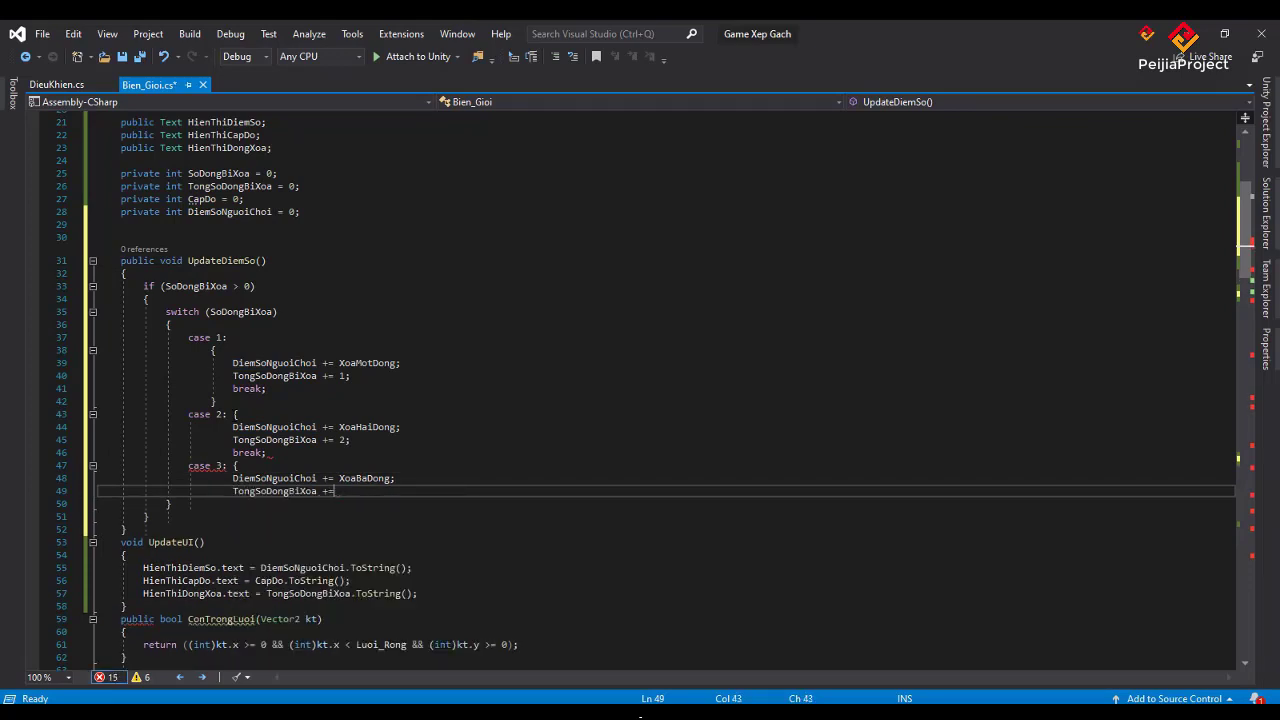
{"action": "type", "text": " 3;"}
{"action": "key", "text": "Return"}
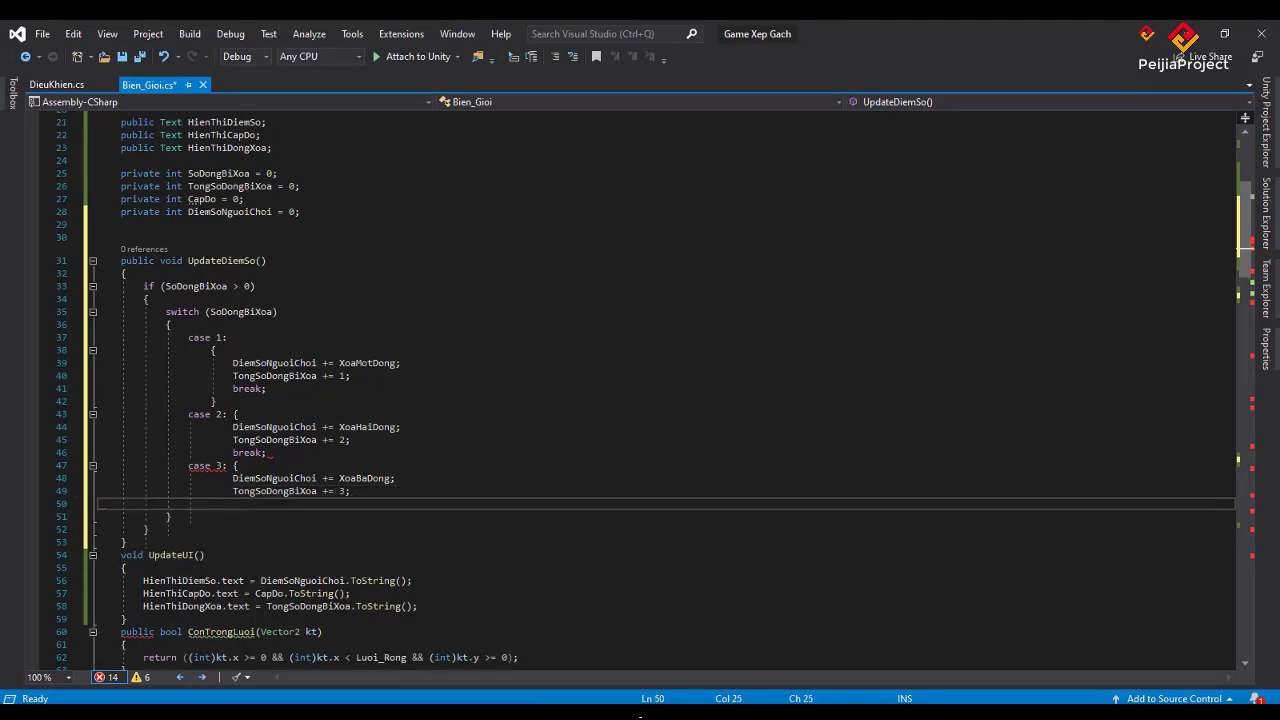
{"action": "type", "text": "b"}
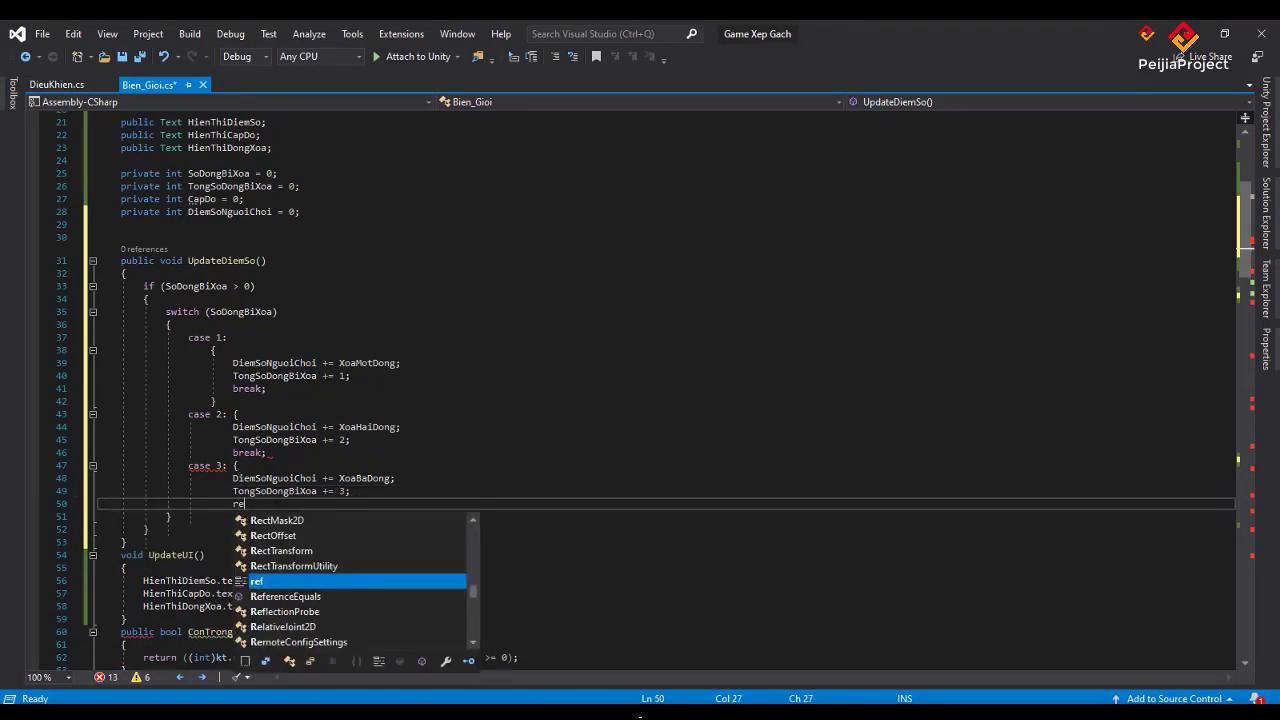
{"action": "type", "text": "re"}
{"action": "key", "text": "Tab"}
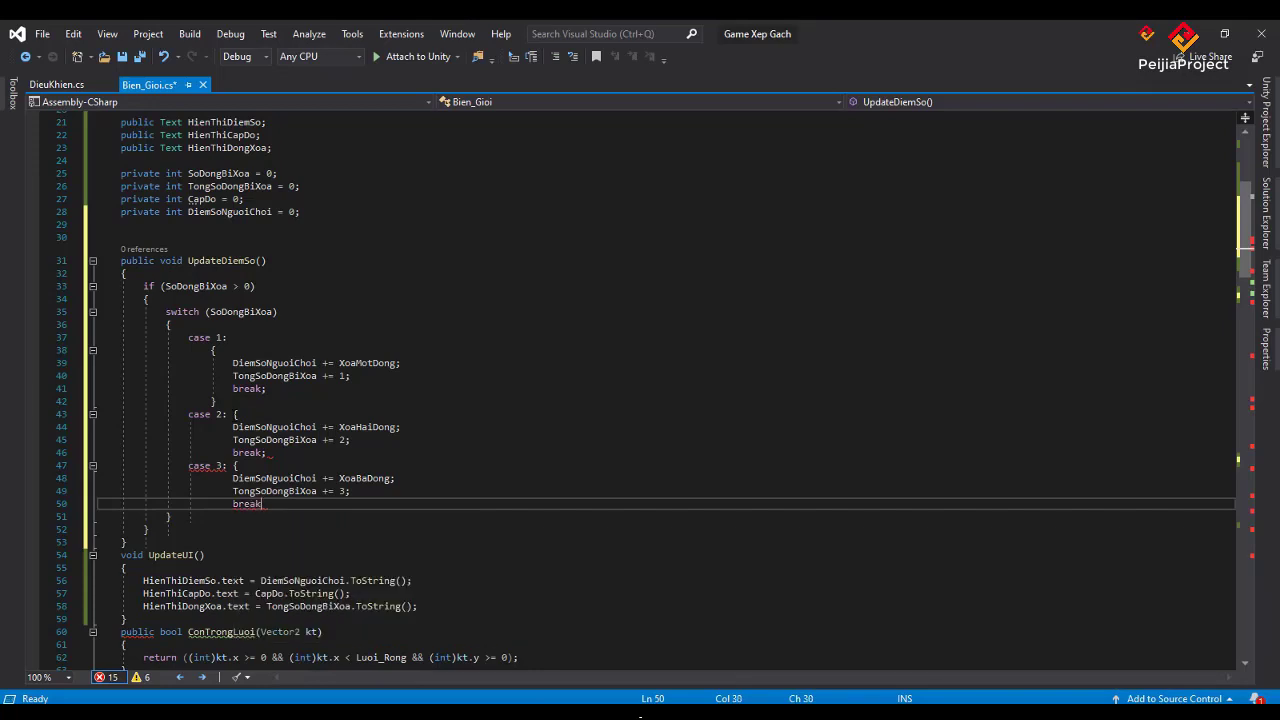
{"action": "type", "text": ";"}
{"action": "key", "text": "Return"}
{"action": "key", "text": "Return"}
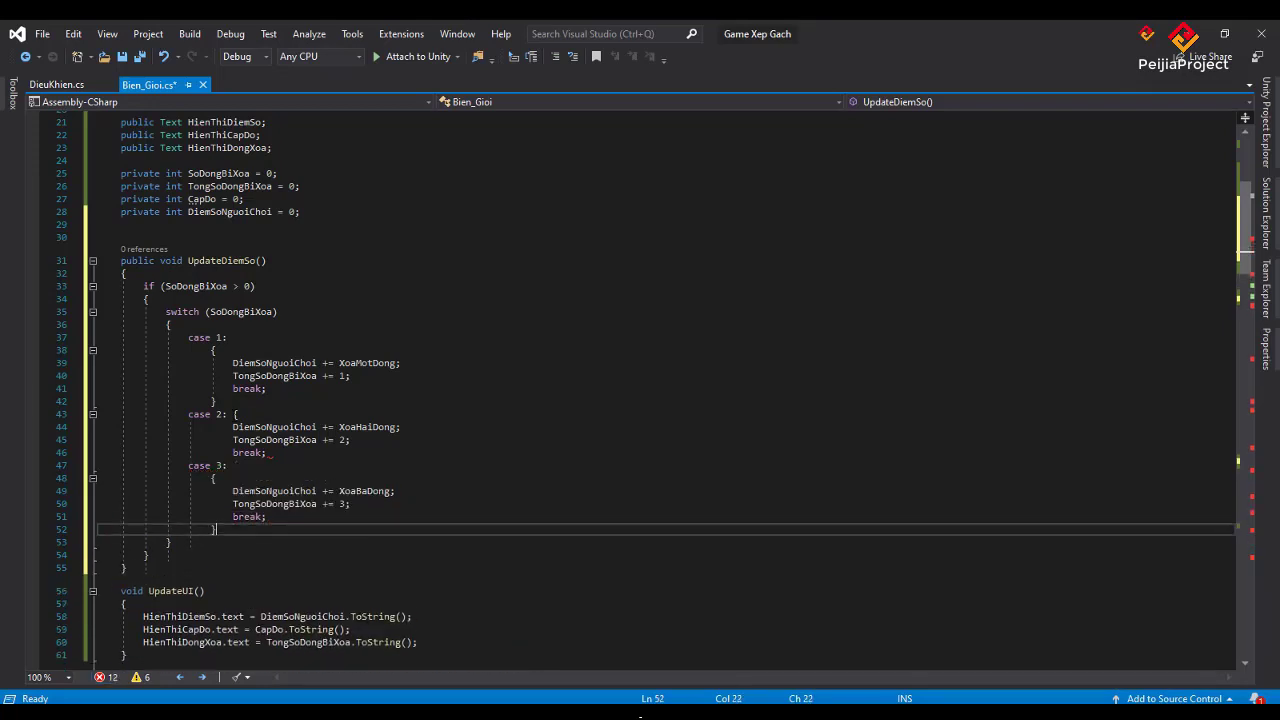
{"action": "type", "text": "}"}
{"action": "key", "text": "Return"}
- Start a 'case 4: {' block beginning with DiemSoNguoiChoi
{"action": "type", "text": "cas"}
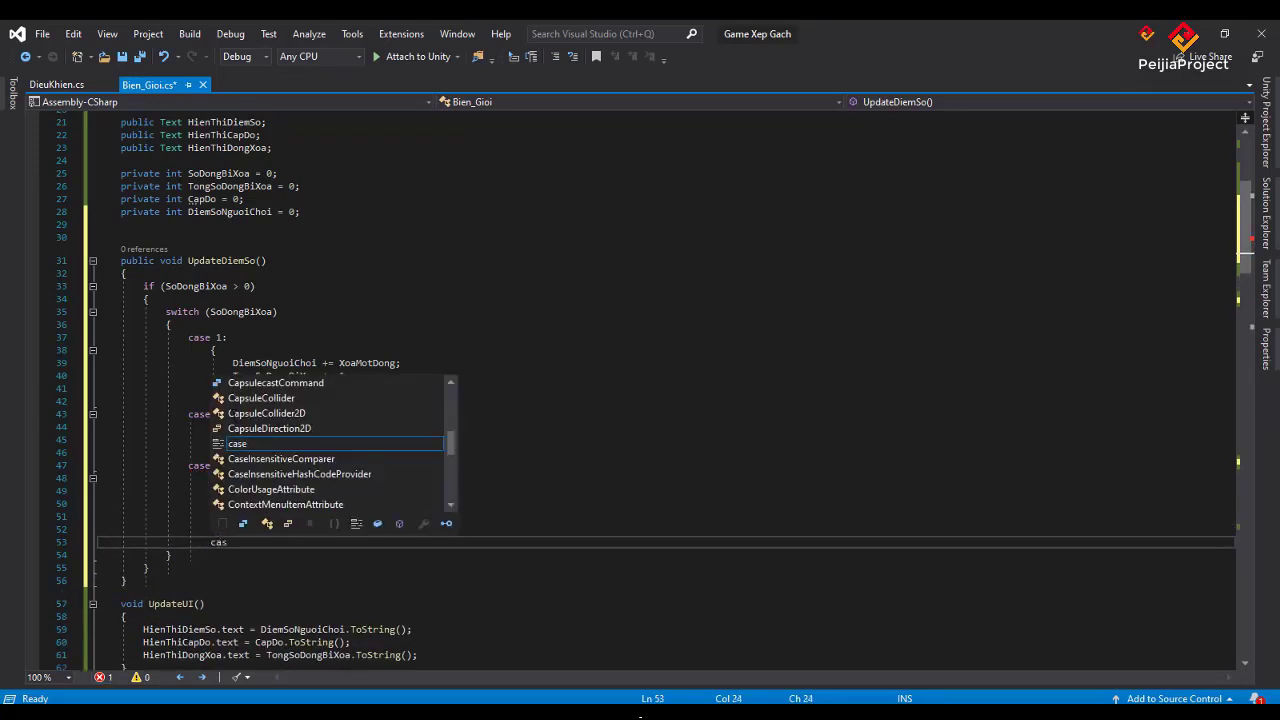
{"action": "type", "text": "e 4"}
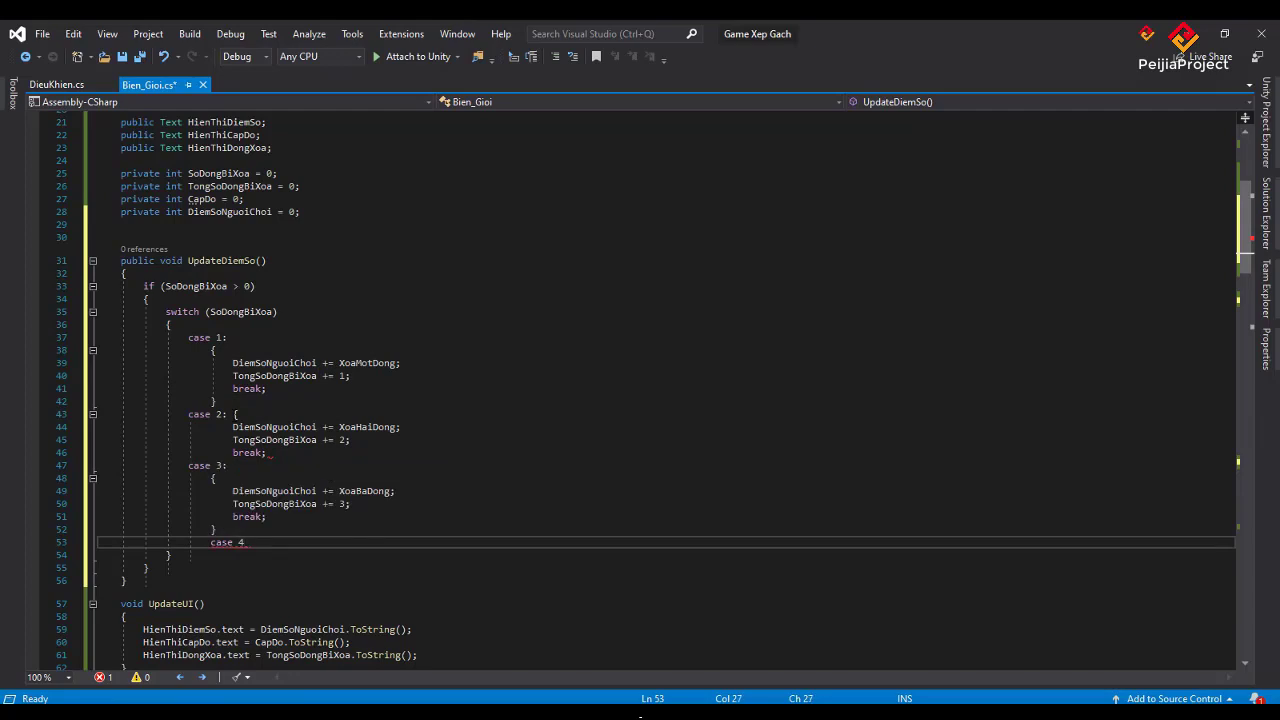
{"action": "type", "text": ": {"}
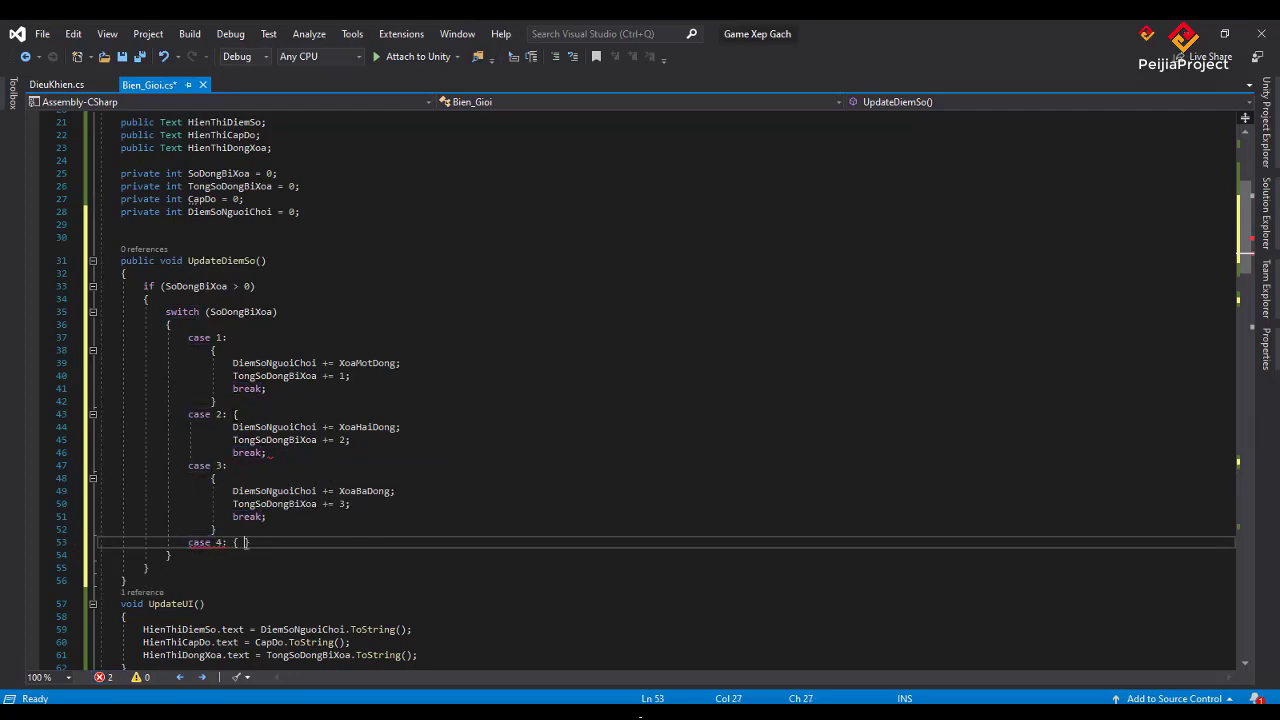
{"action": "key", "text": "Return"}
{"action": "type", "text": "Di"}
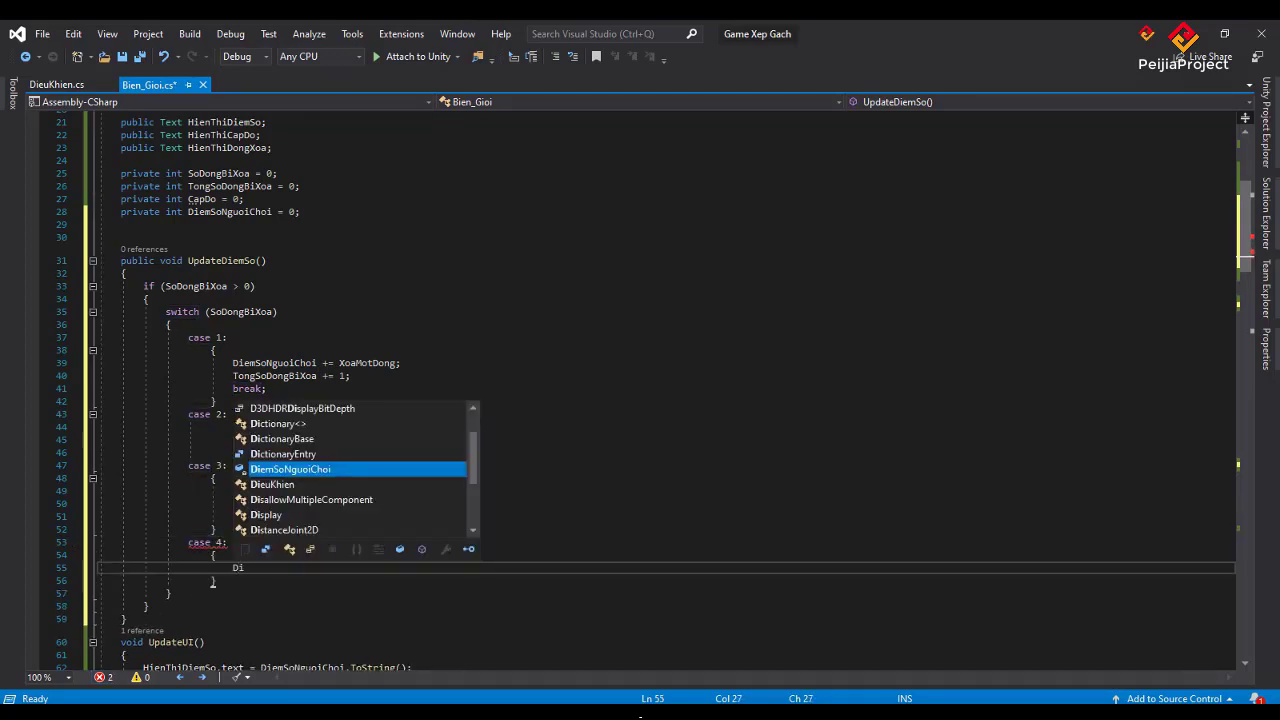
{"action": "key", "text": "Tab"}
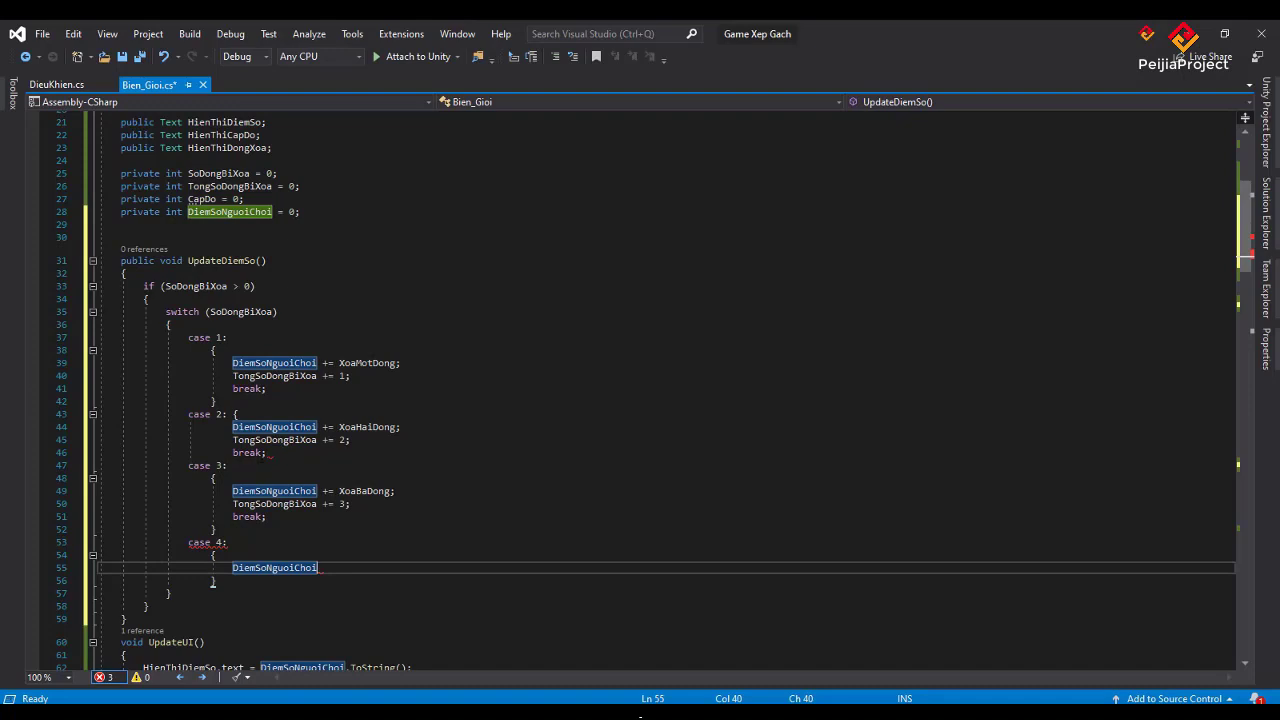
- Add the missing closing brace after case 2's break
{"action": "left_click", "coordinate": [268, 452]}
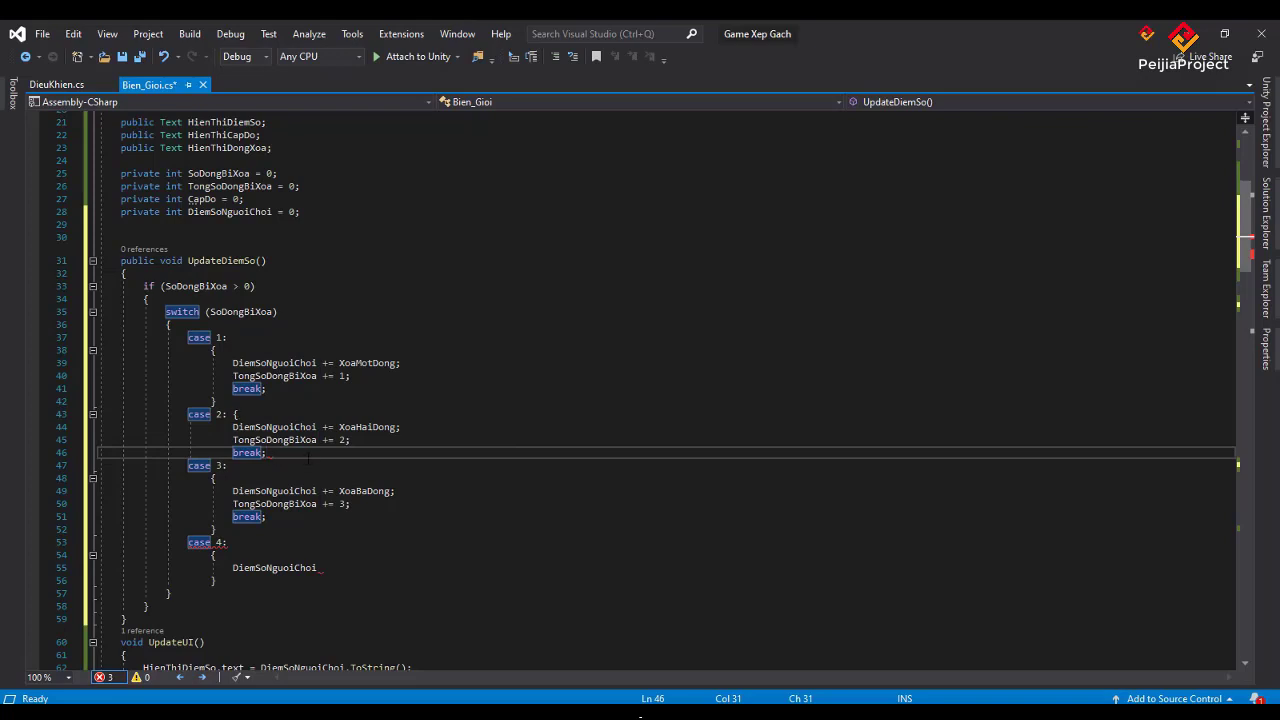
{"action": "key", "text": "Right"}
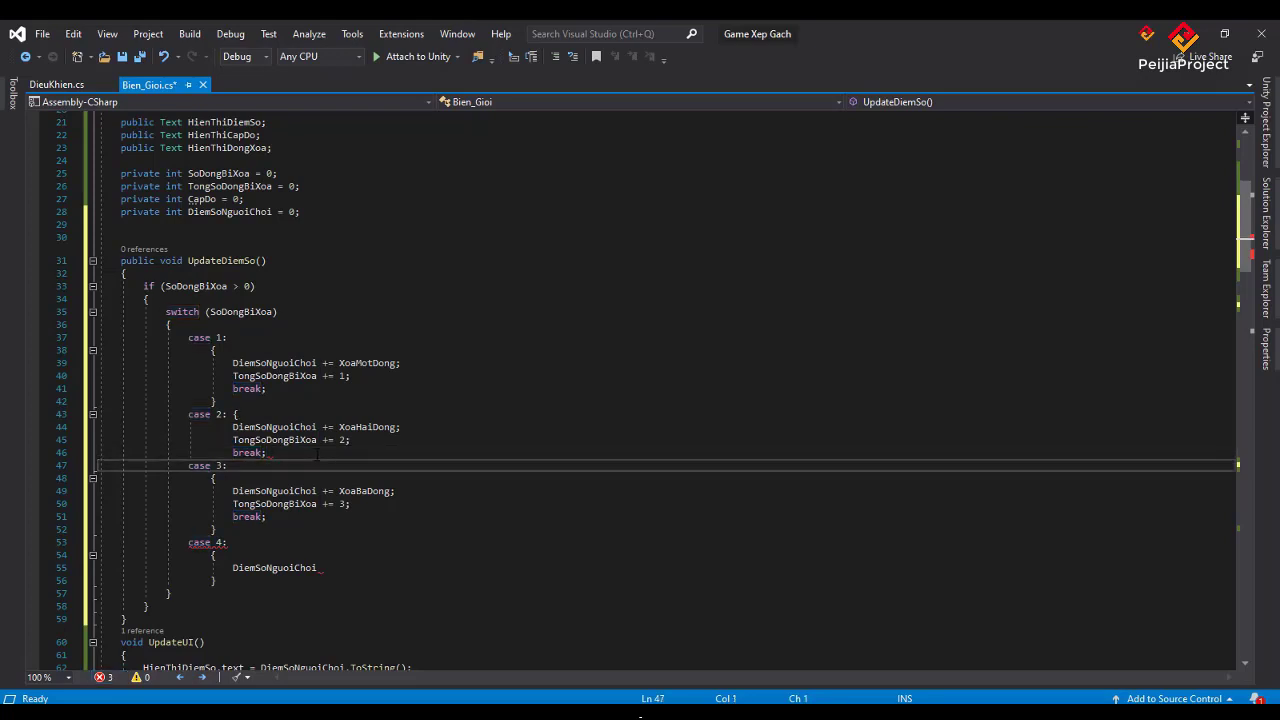
{"action": "key", "text": "Left"}
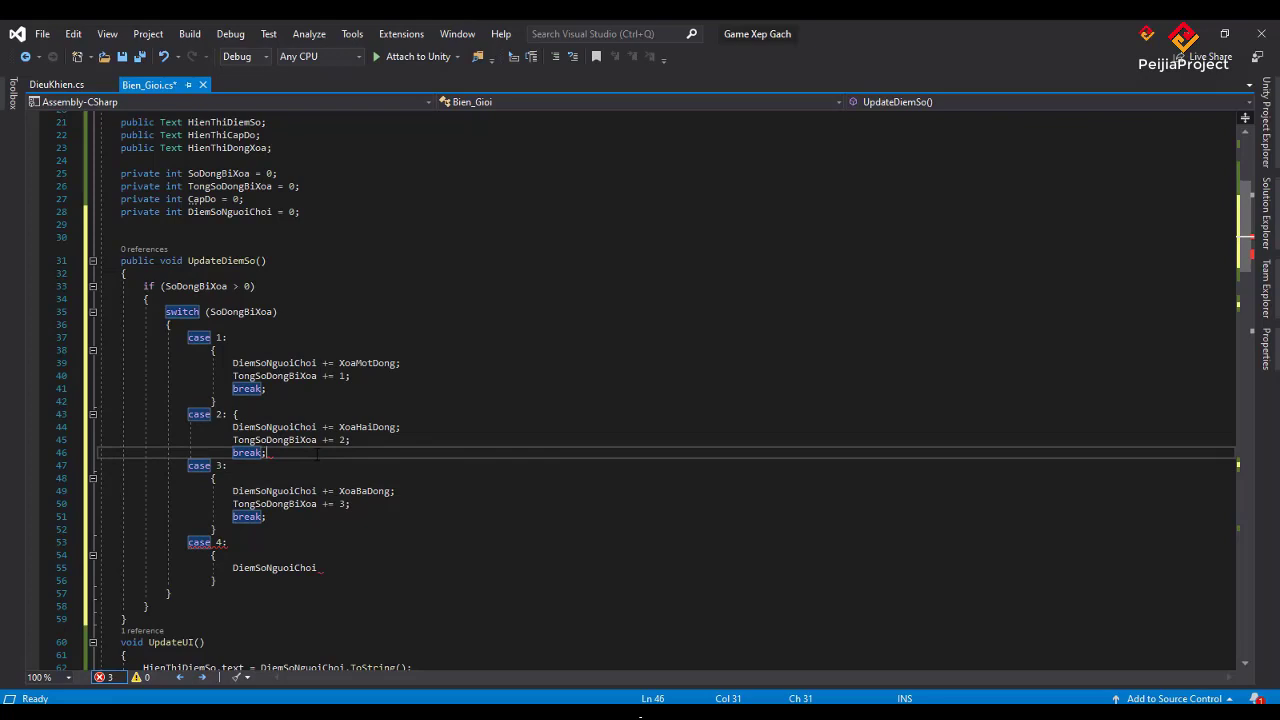
{"action": "key", "text": "Return"}
{"action": "type", "text": "}"}
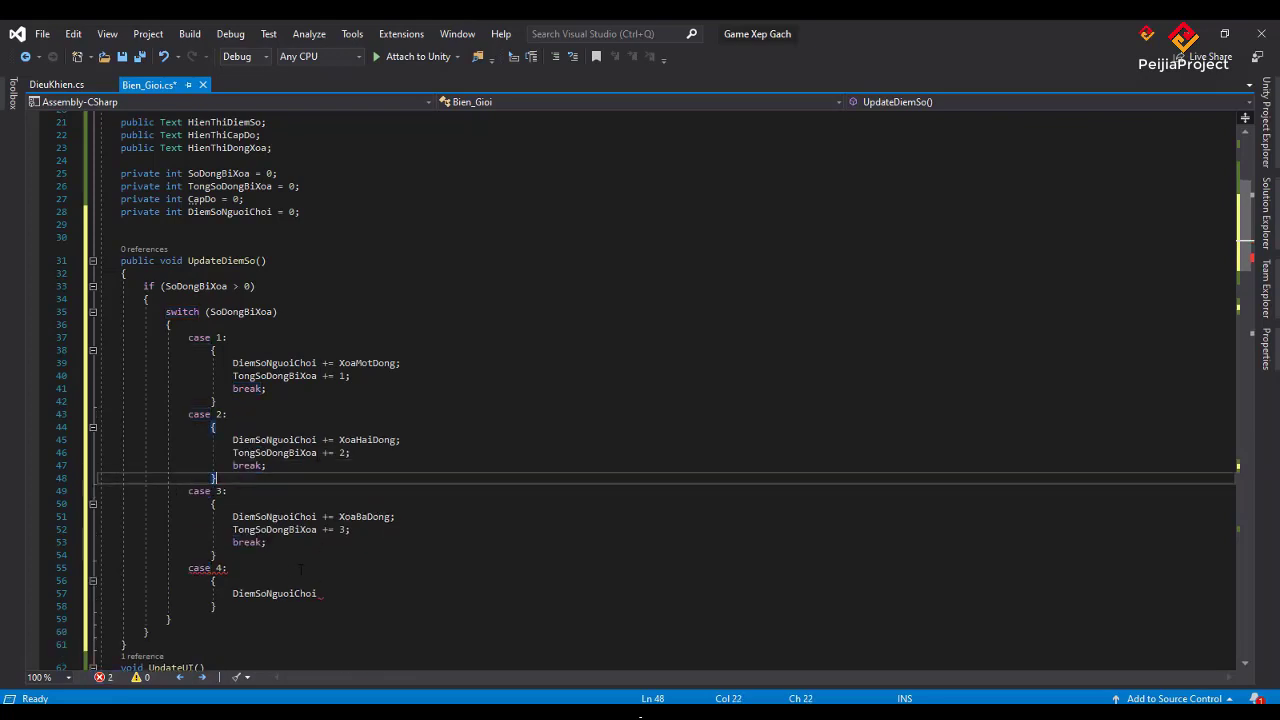
- Fill case 4 with 'DiemSoNguoiChoi += XoaBonDong;', 'TongSoDongBiXoa += 4;' and 'break;'
{"action": "left_click", "coordinate": [329, 593]}
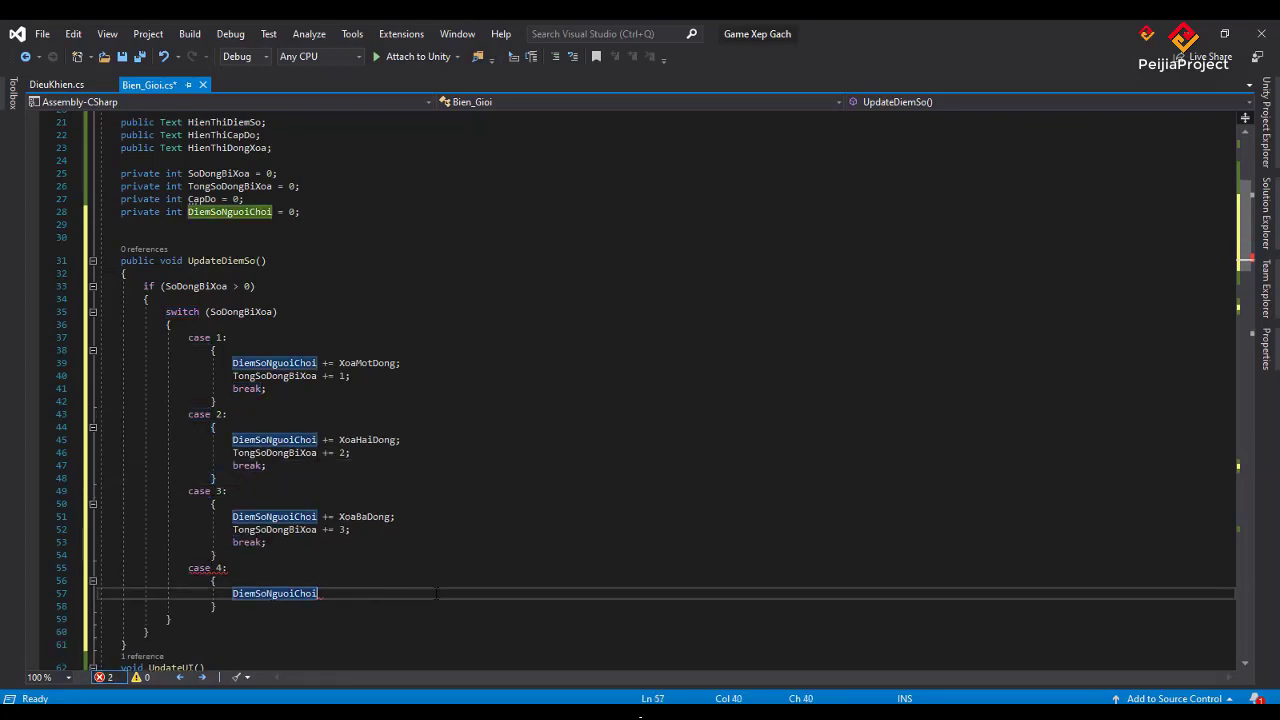
{"action": "type", "text": " +="}
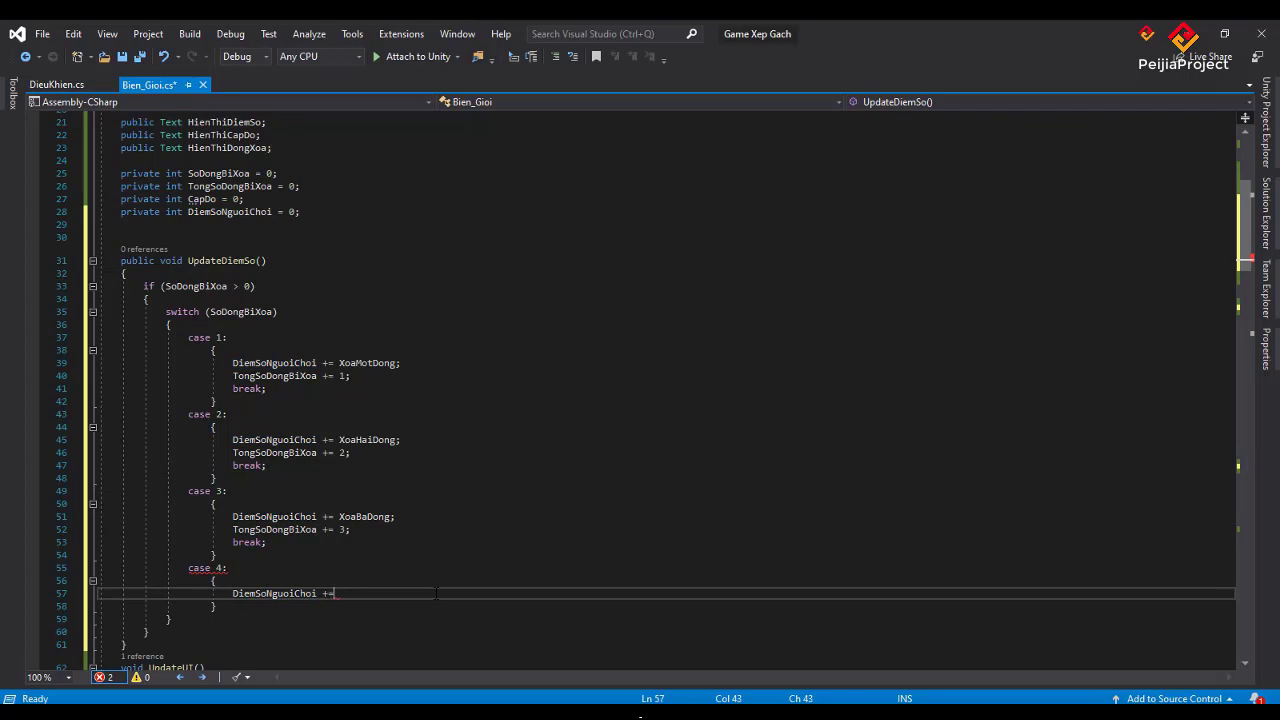
{"action": "type", "text": "Xoa"}
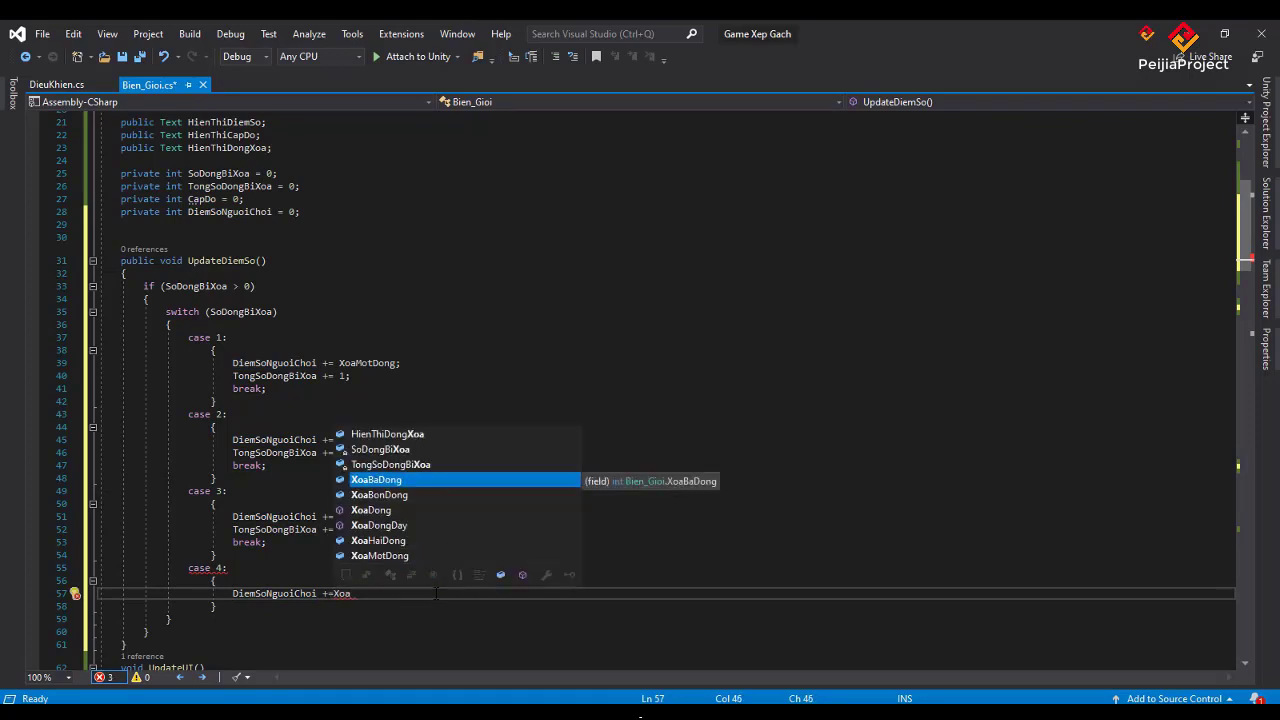
{"action": "key", "text": "Down"}
{"action": "key", "text": "Tab"}
{"action": "type", "text": ";"}
{"action": "key", "text": "Return"}
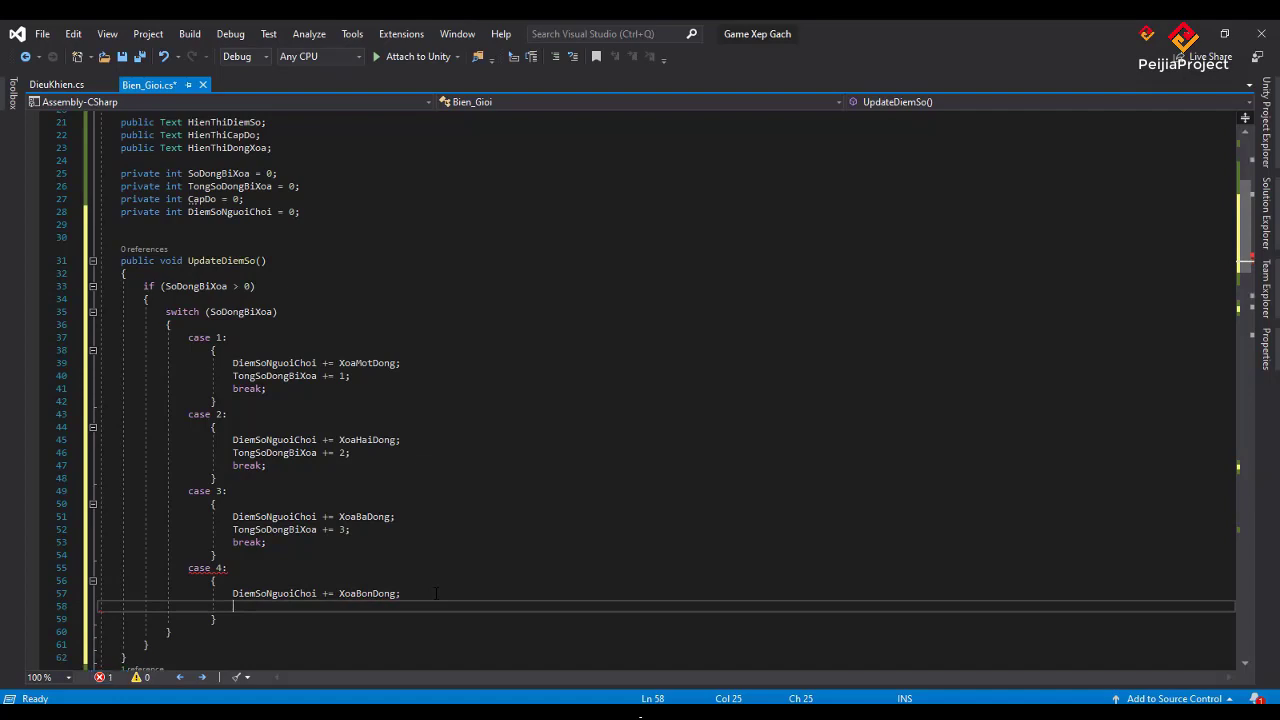
{"action": "type", "text": "Tong"}
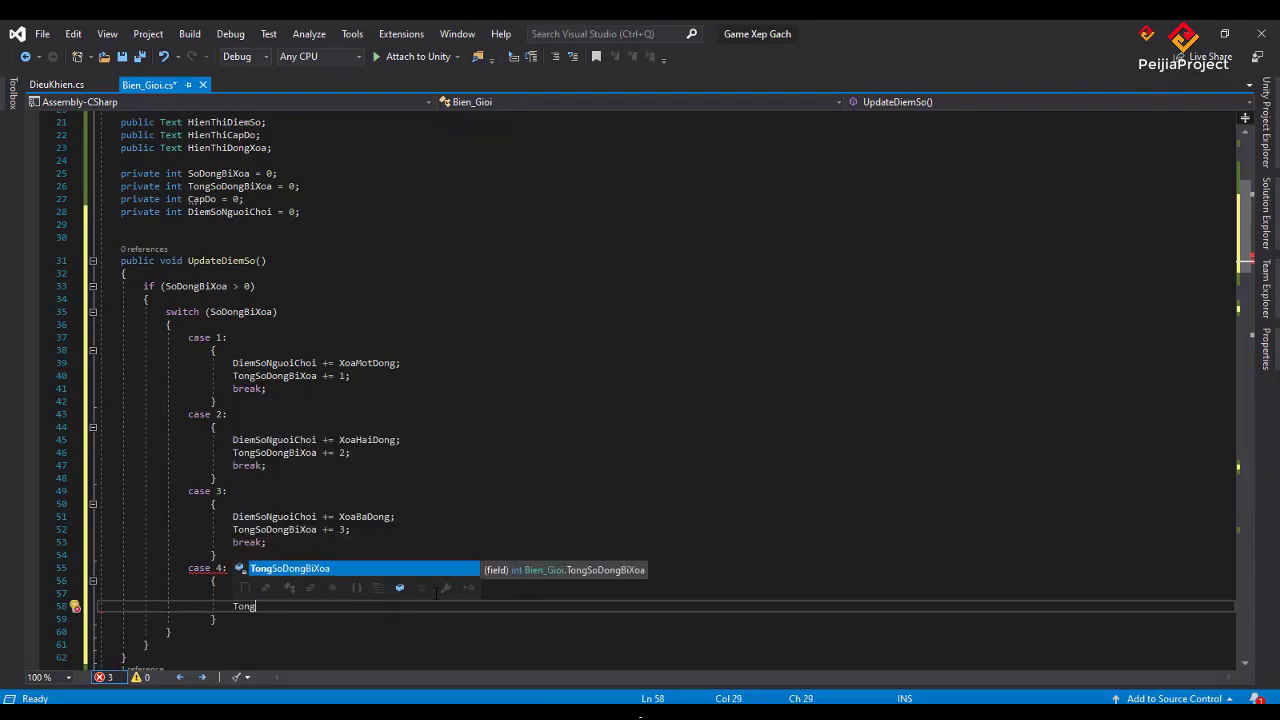
{"action": "type", "text": " +="}
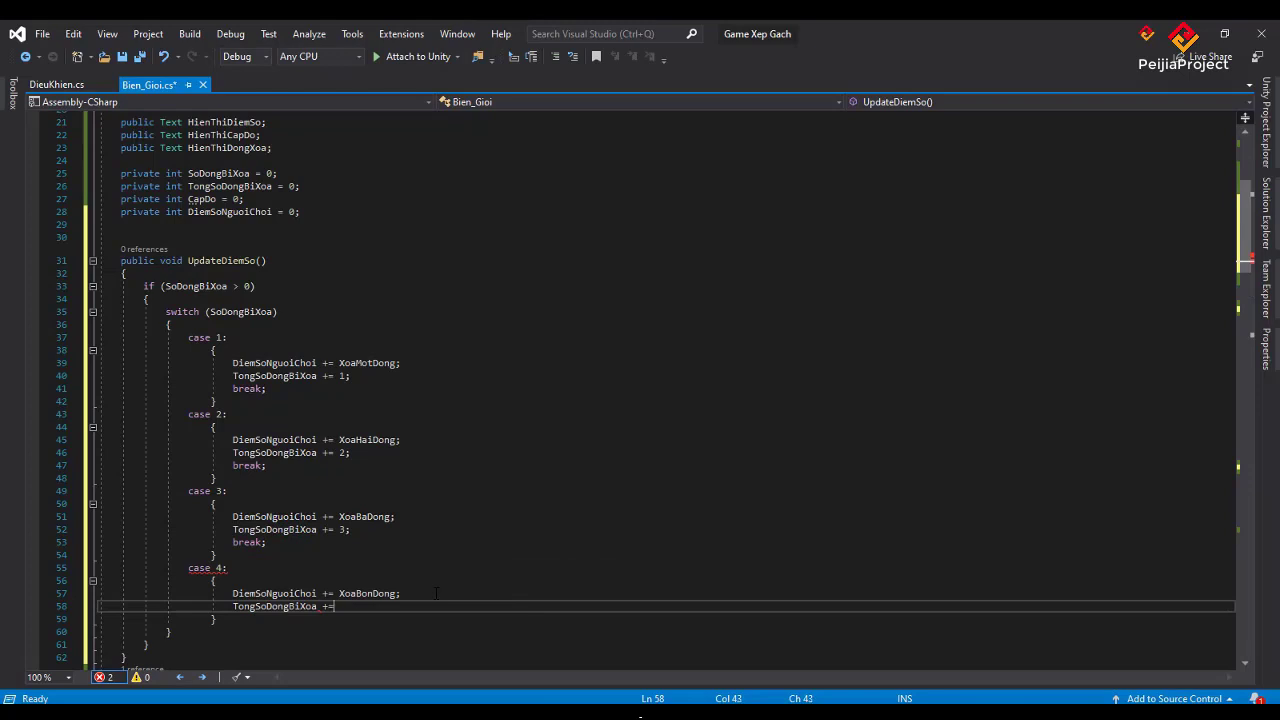
{"action": "type", "text": " 4;"}
{"action": "key", "text": "Return"}
{"action": "type", "text": "br"}
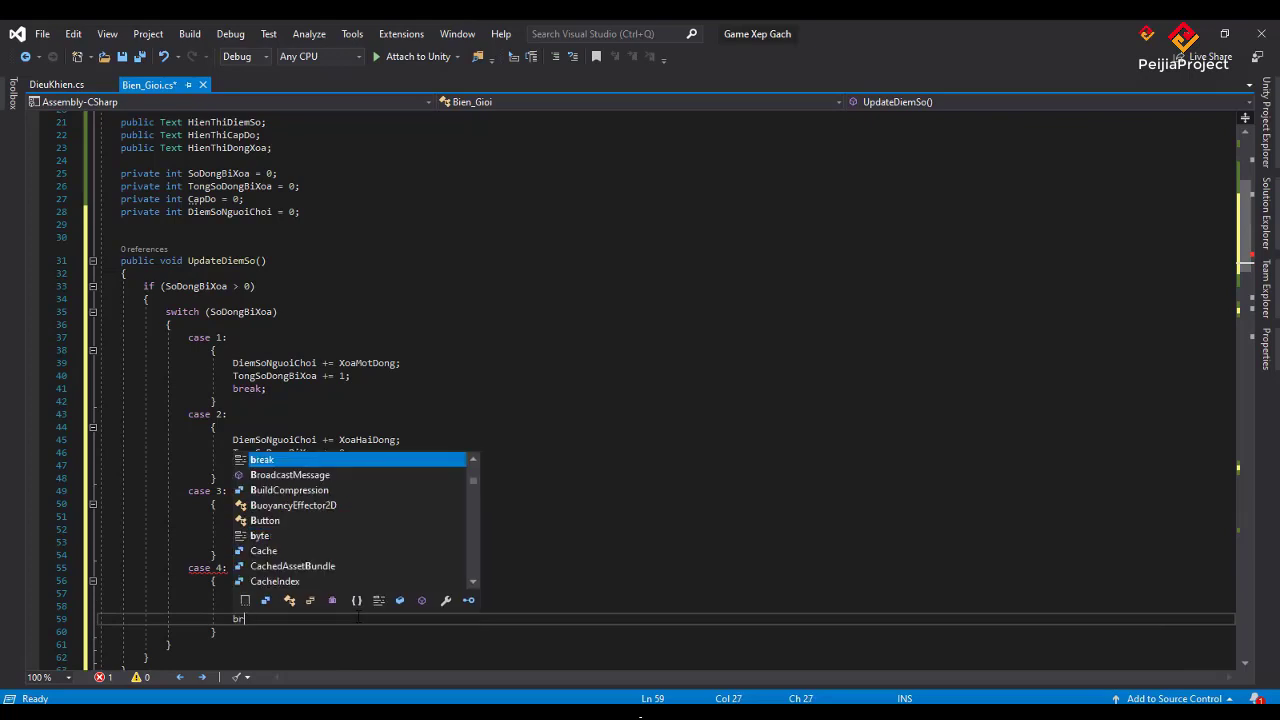
{"action": "type", "text": "eak;"}
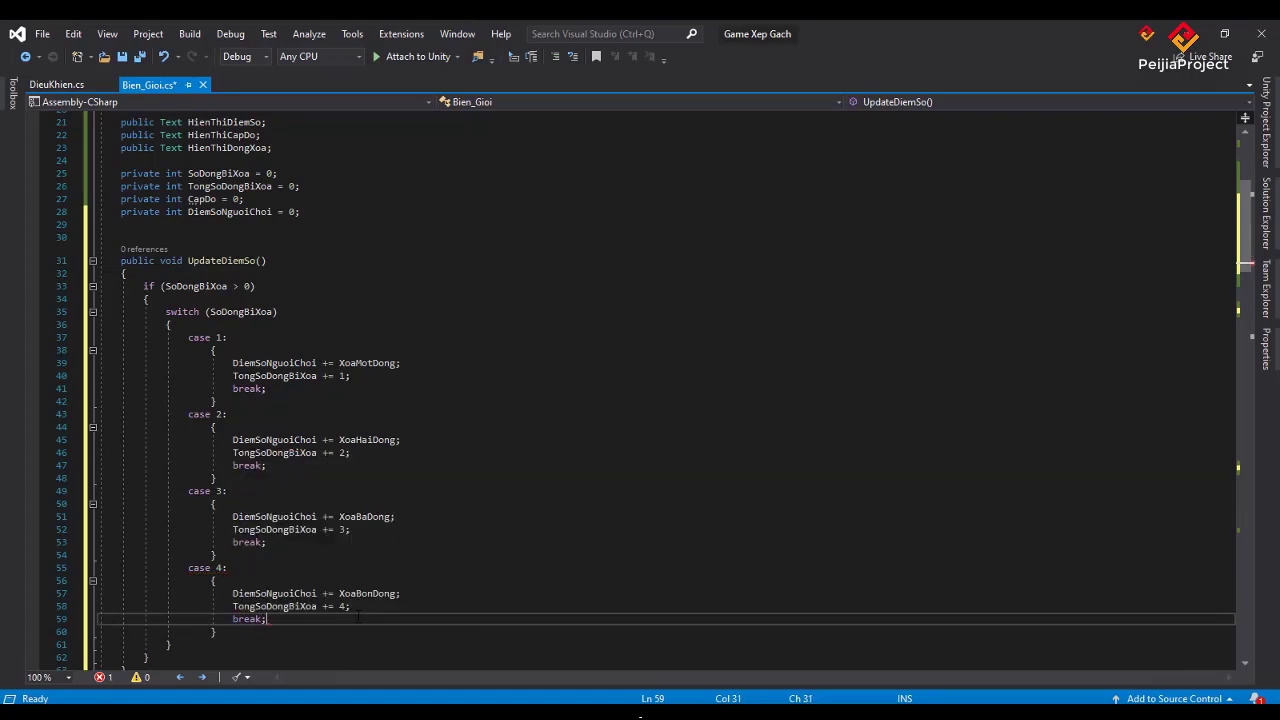
{"action": "key", "text": "Down"}
{"action": "key", "text": "Return"}
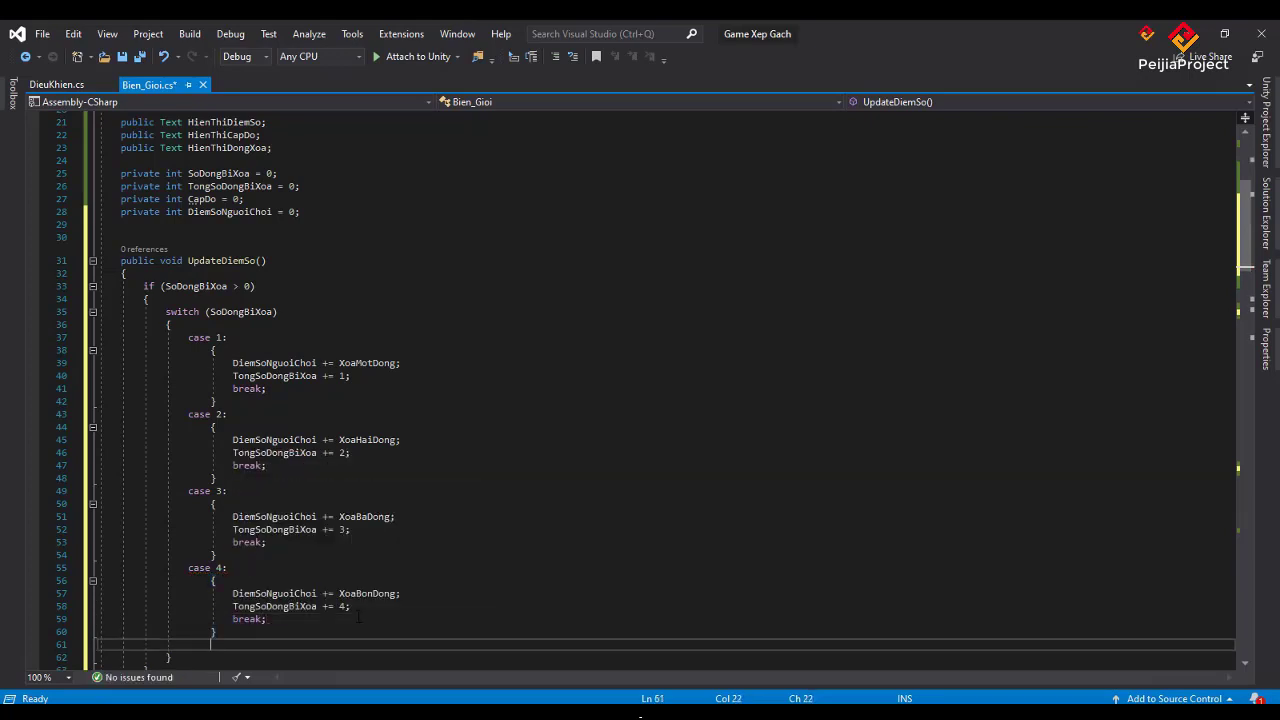
- Add a 'default: break;' branch to the switch
{"action": "type", "text": "de"}
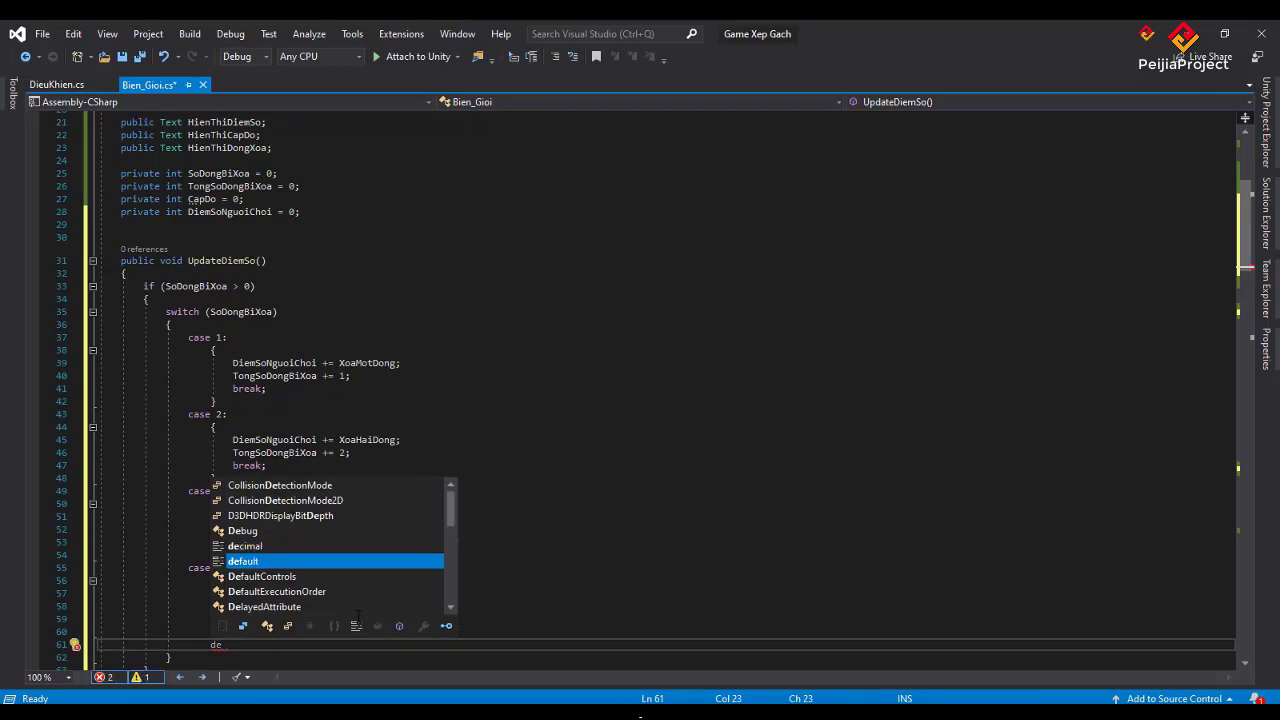
{"action": "key", "text": "Tab"}
{"action": "type", "text": ":"}
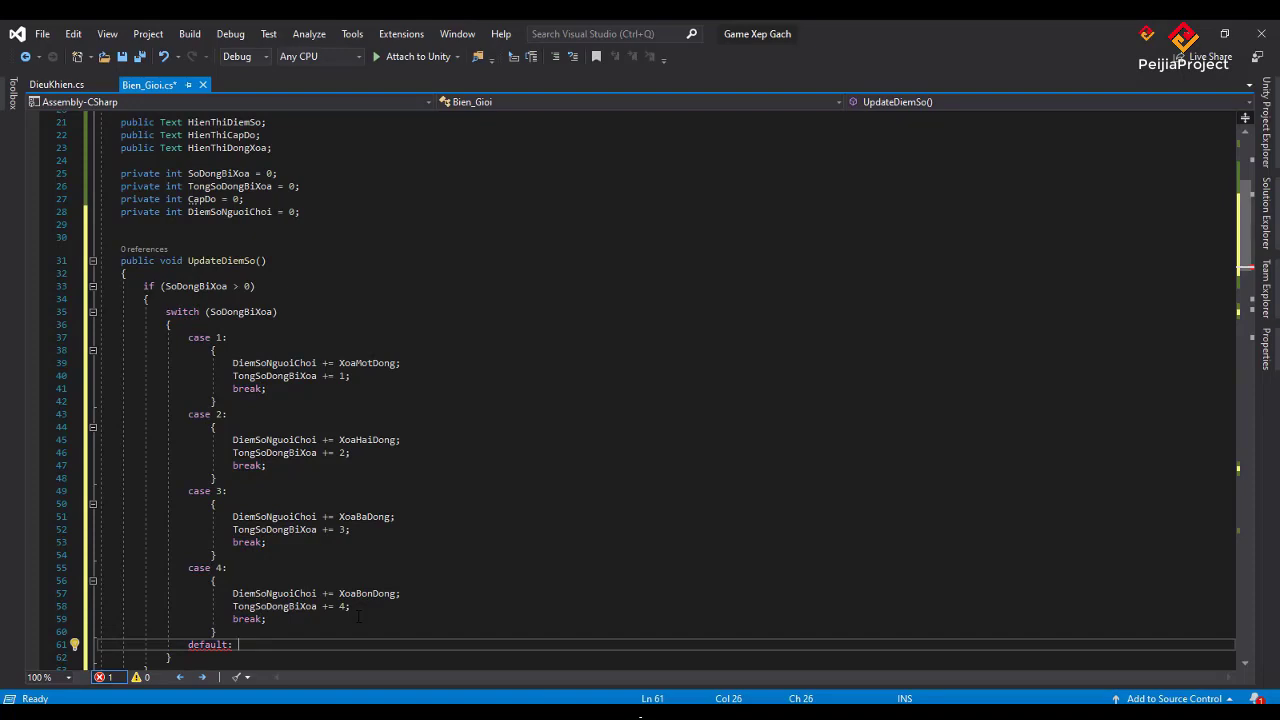
{"action": "type", "text": "br"}
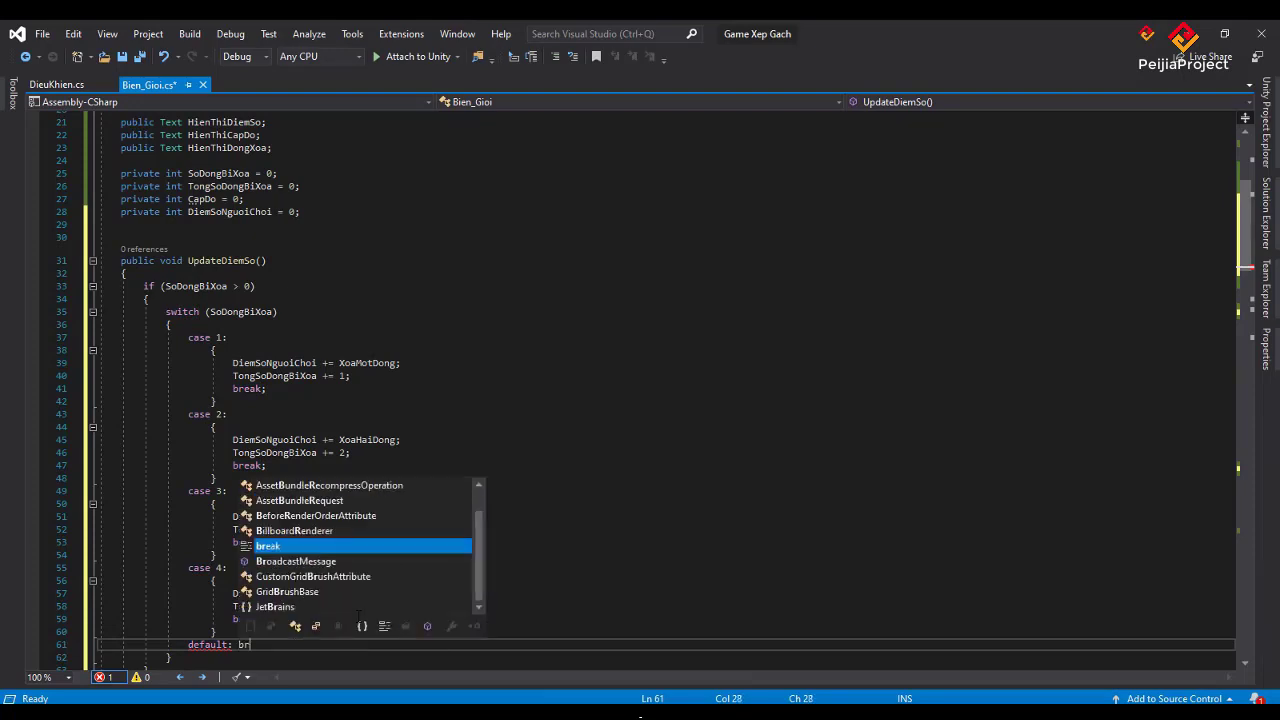
{"action": "type", "text": "eak;"}
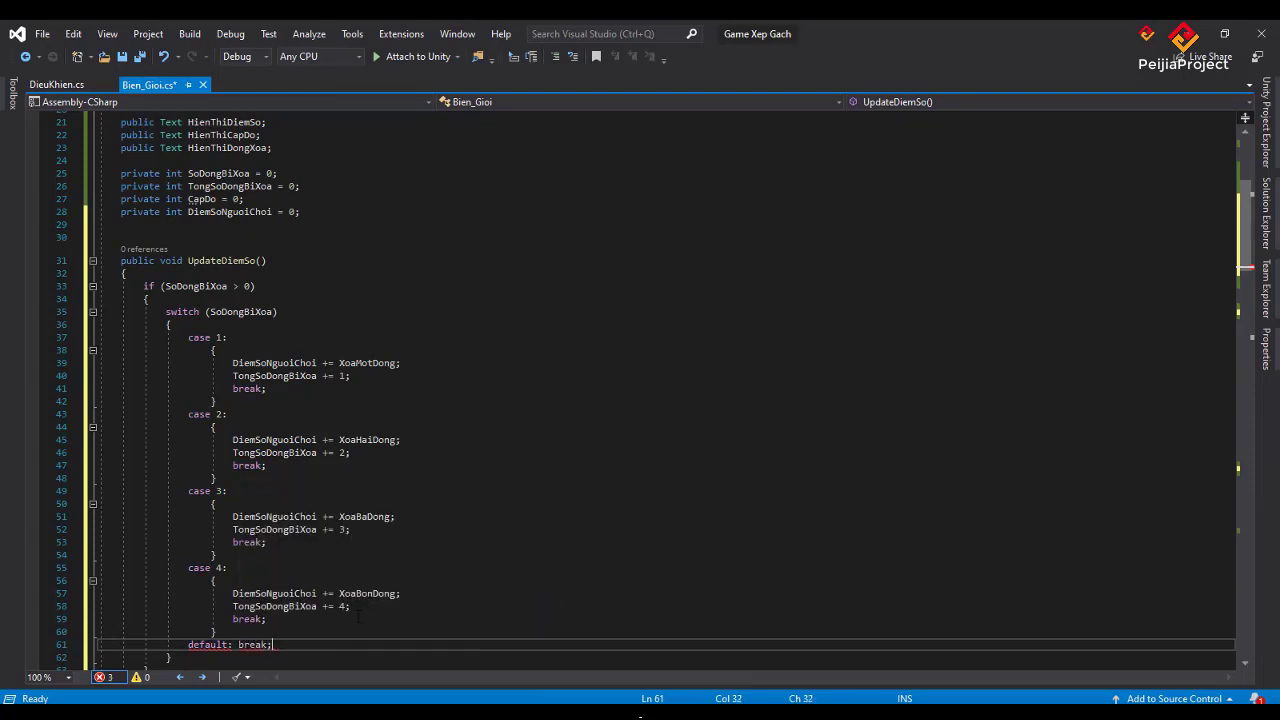
- Add 'SoDongBiXoa = 0;' after the switch and save Bien_Gioi.cs
{"action": "key", "text": "Down"}
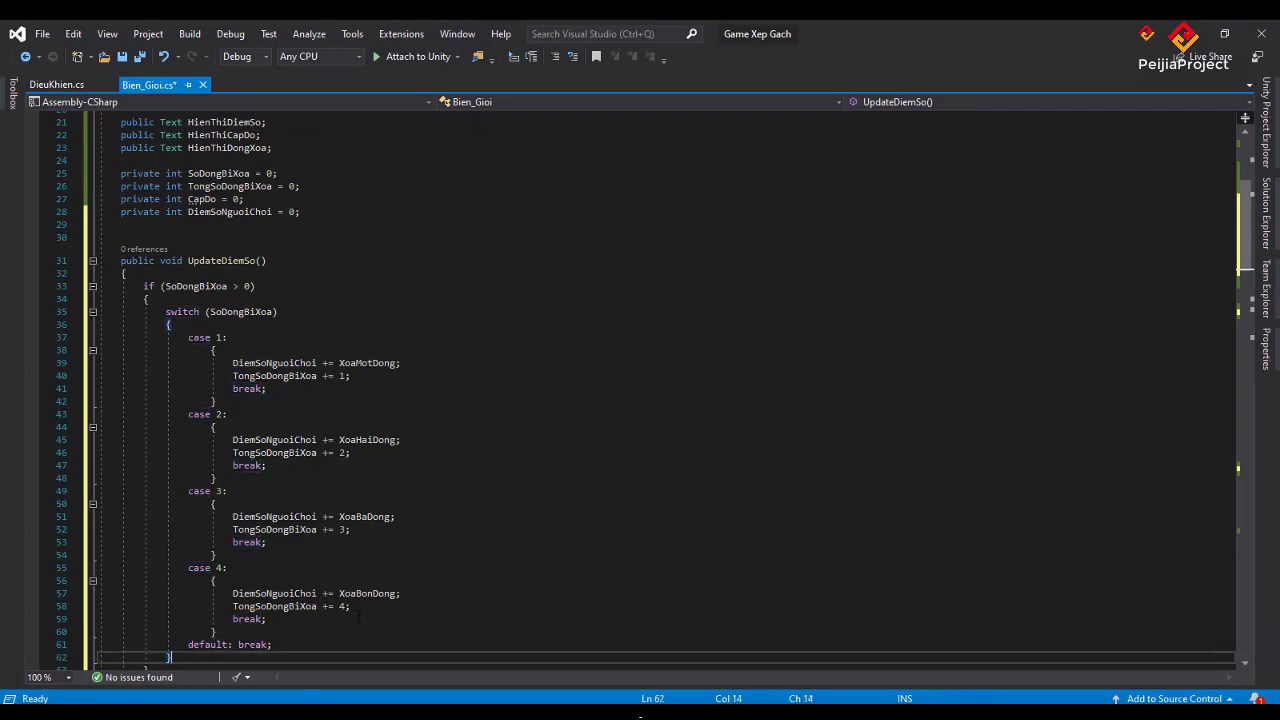
{"action": "key", "text": "Return"}
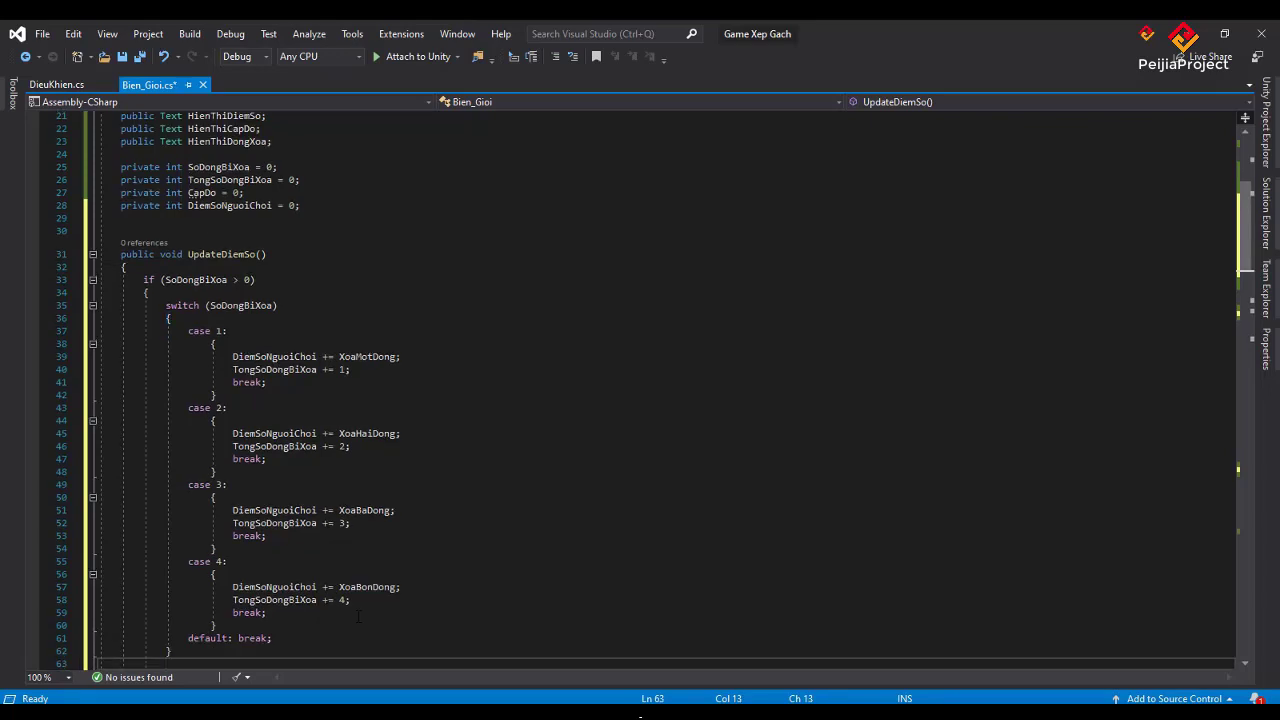
{"action": "type", "text": "So"}
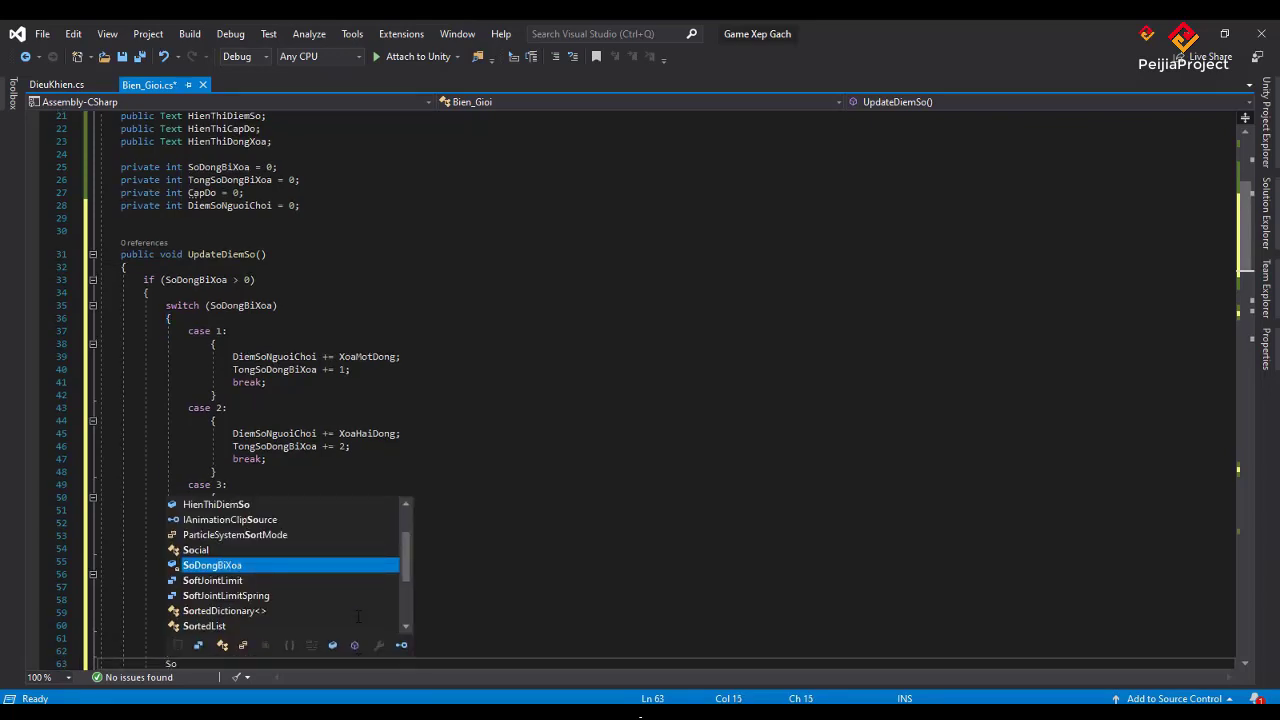
{"action": "key", "text": "Tab"}
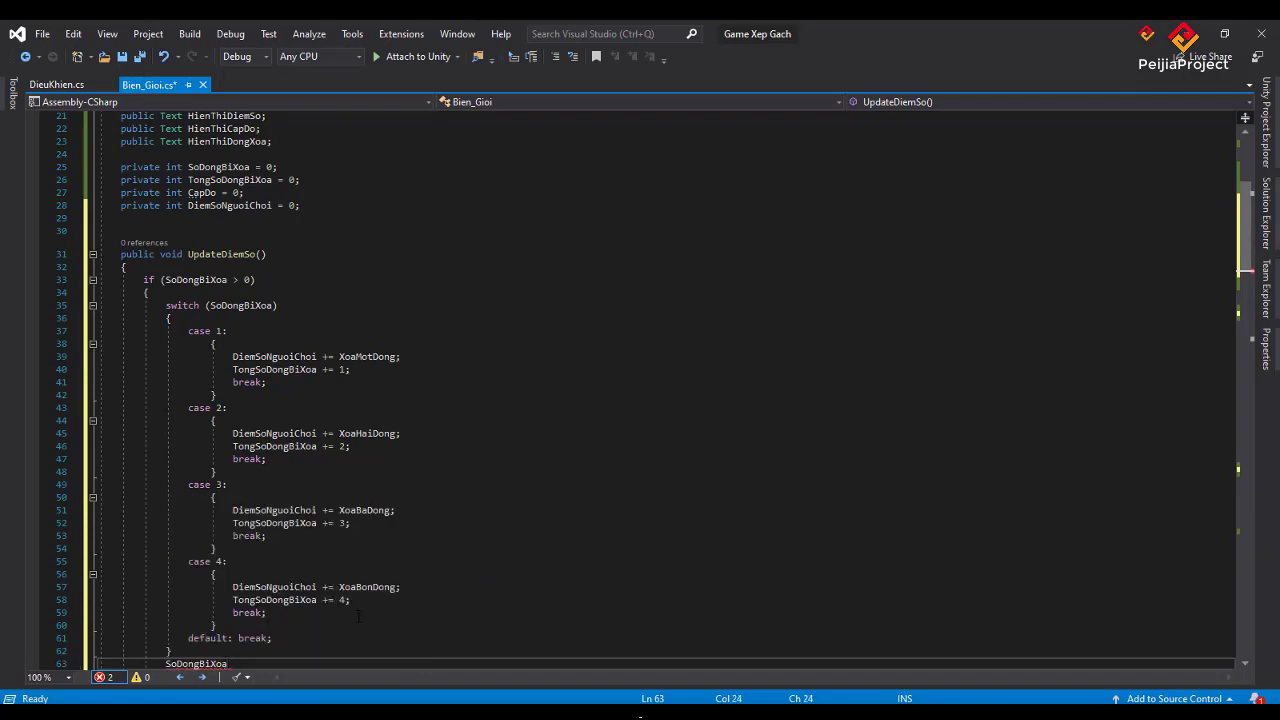
{"action": "type", "text": " = 0"}
{"action": "type", "text": ";"}
{"action": "key", "text": "ctrl+s"}
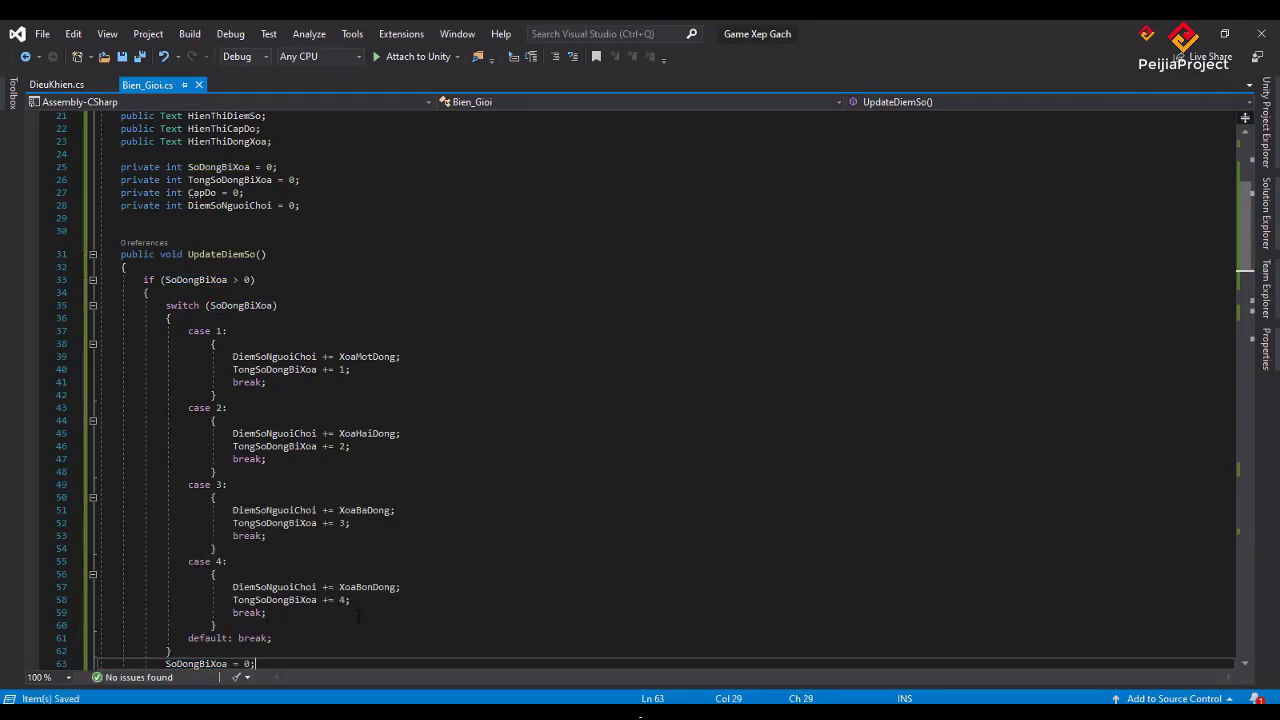
- Scroll through Bien_Gioi.cs to check UpdateDiemSo's scoring cases 1–4 and the SoDongBiXoa reset
{"action": "scroll", "coordinate": [489, 416], "scroll_direction": "down", "scroll_amount": 3}
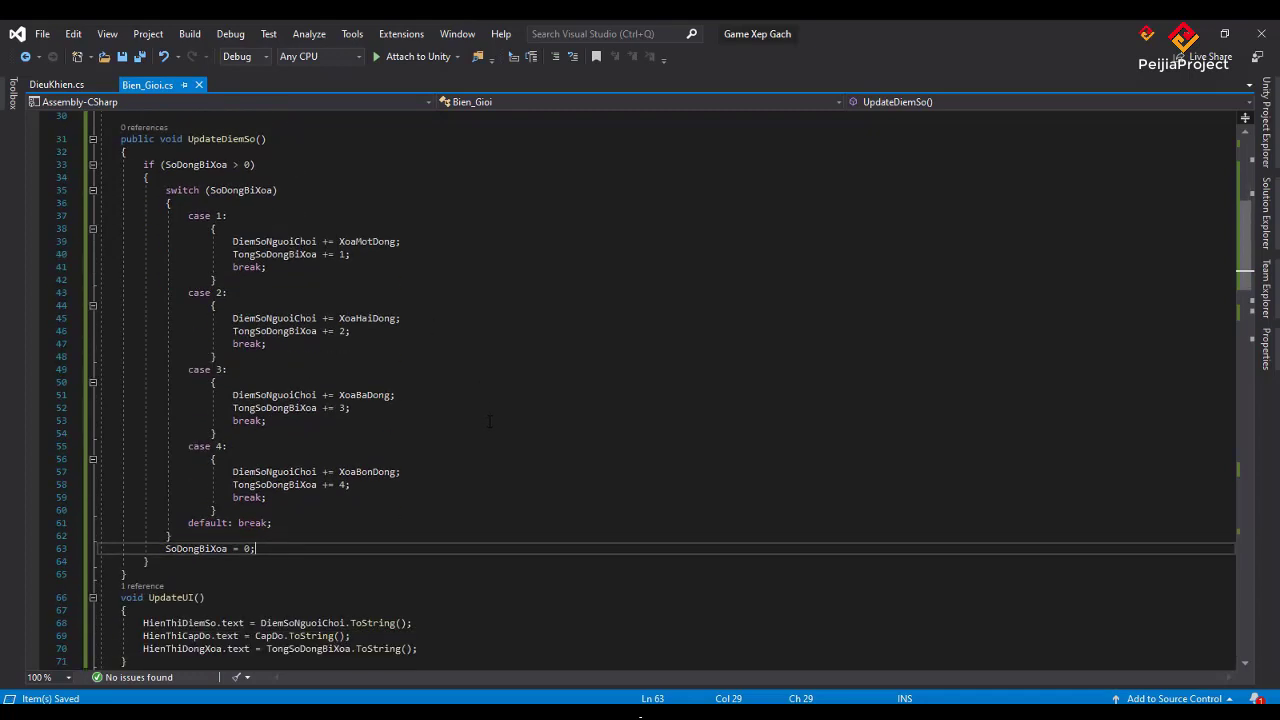
{"action": "scroll", "coordinate": [489, 418], "scroll_direction": "down", "scroll_amount": 2}
{"action": "scroll", "coordinate": [489, 420], "scroll_direction": "down", "scroll_amount": 1}
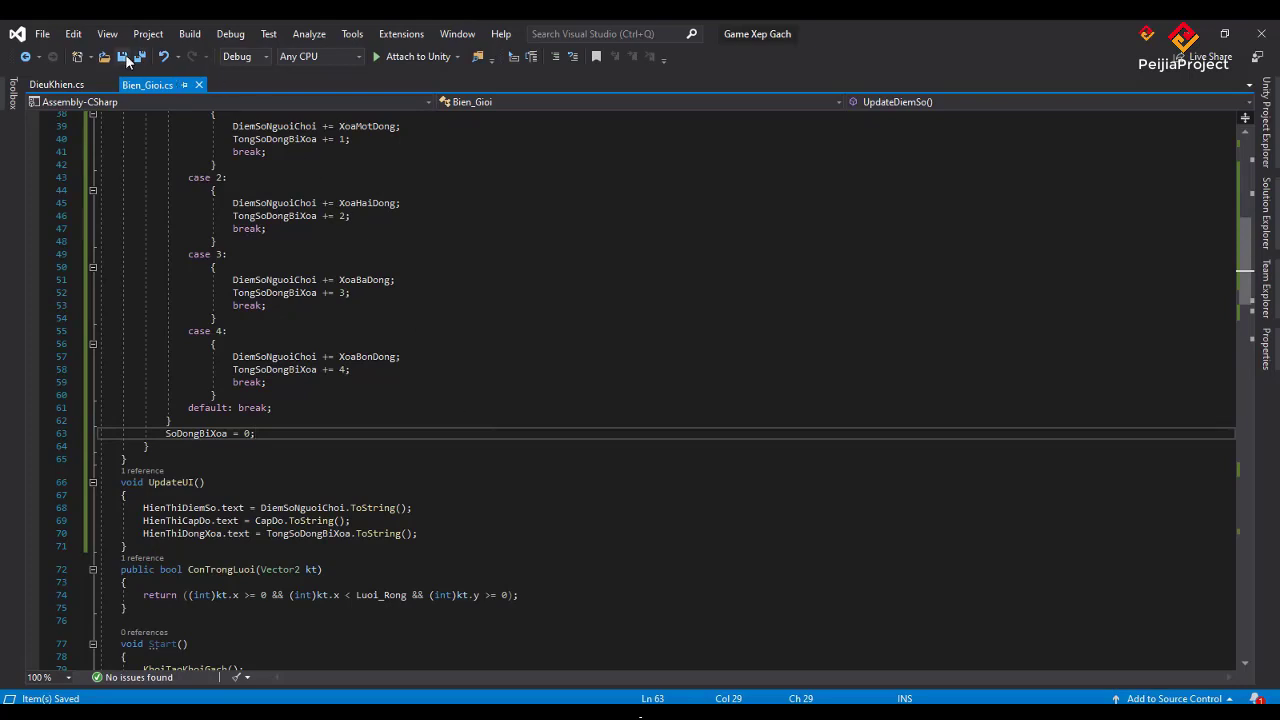
{"action": "scroll", "coordinate": [492, 419], "scroll_direction": "up", "scroll_amount": 4}
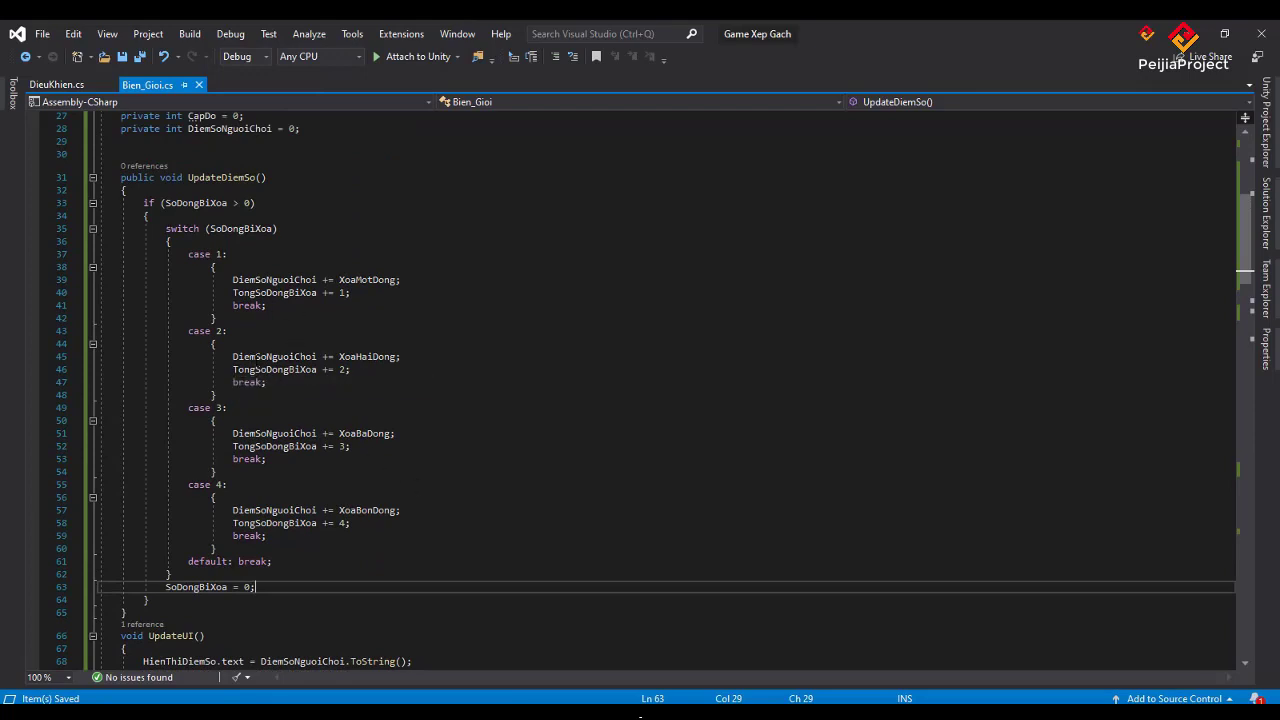
{"action": "scroll", "coordinate": [484, 442], "scroll_direction": "up", "scroll_amount": 1}
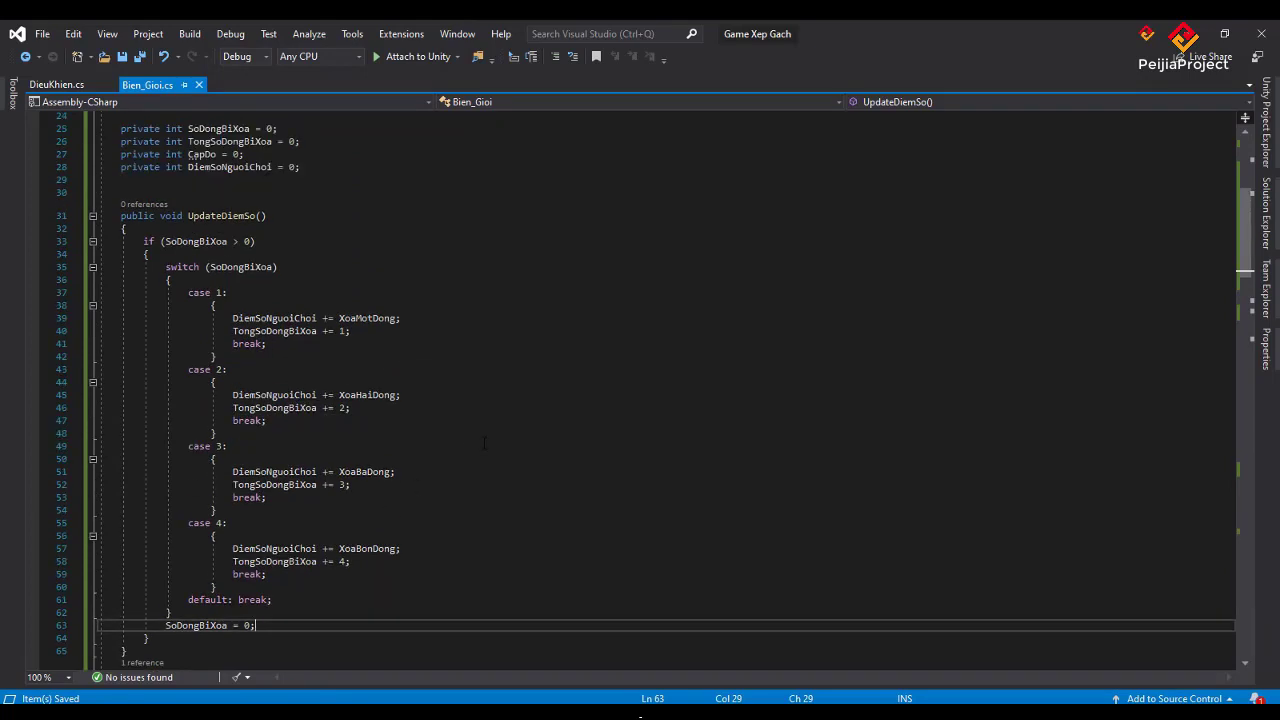
{"action": "scroll", "coordinate": [484, 442], "scroll_direction": "up", "scroll_amount": 3}
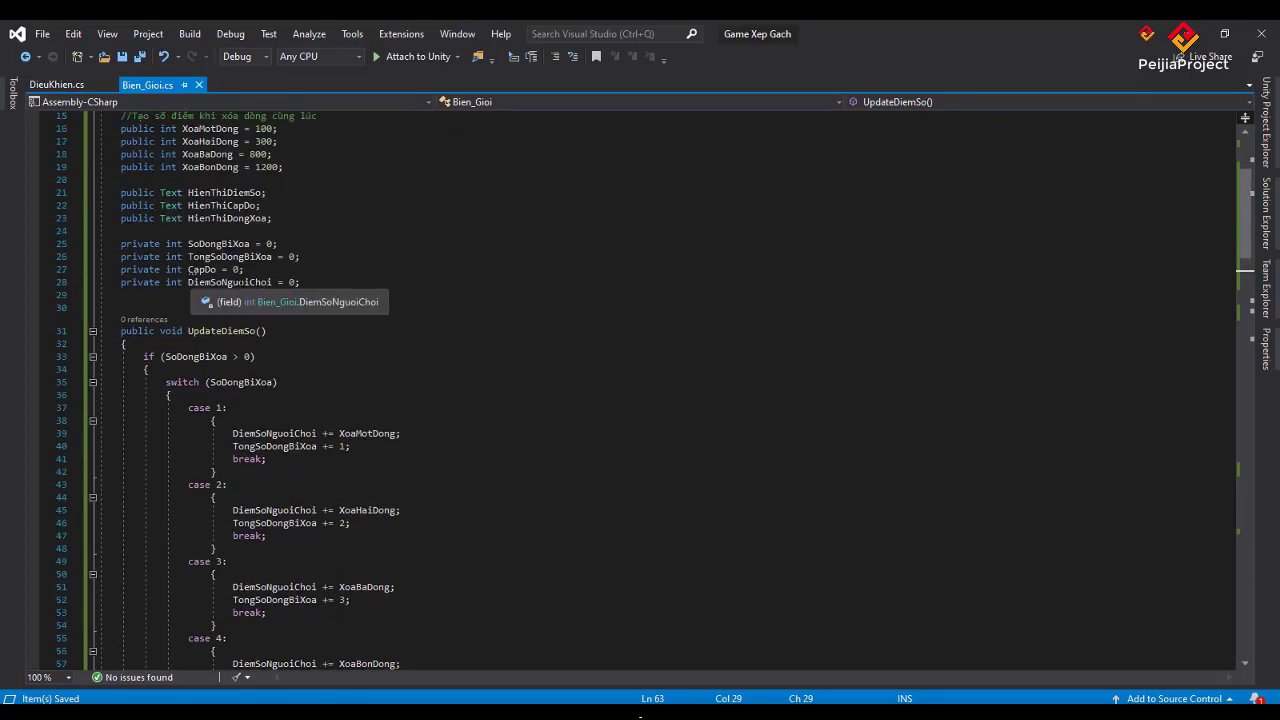
{"action": "scroll", "coordinate": [354, 350], "scroll_direction": "down", "scroll_amount": 3}
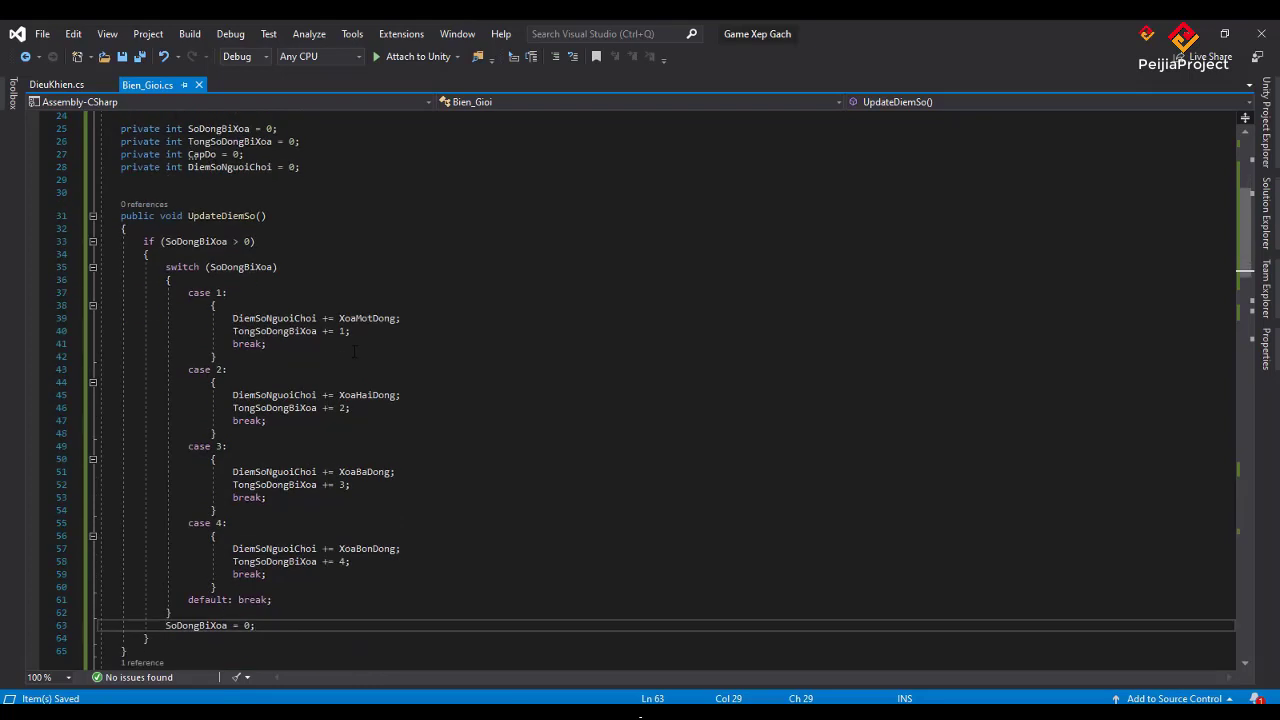
{"action": "scroll", "coordinate": [354, 350], "scroll_direction": "down", "scroll_amount": 4}
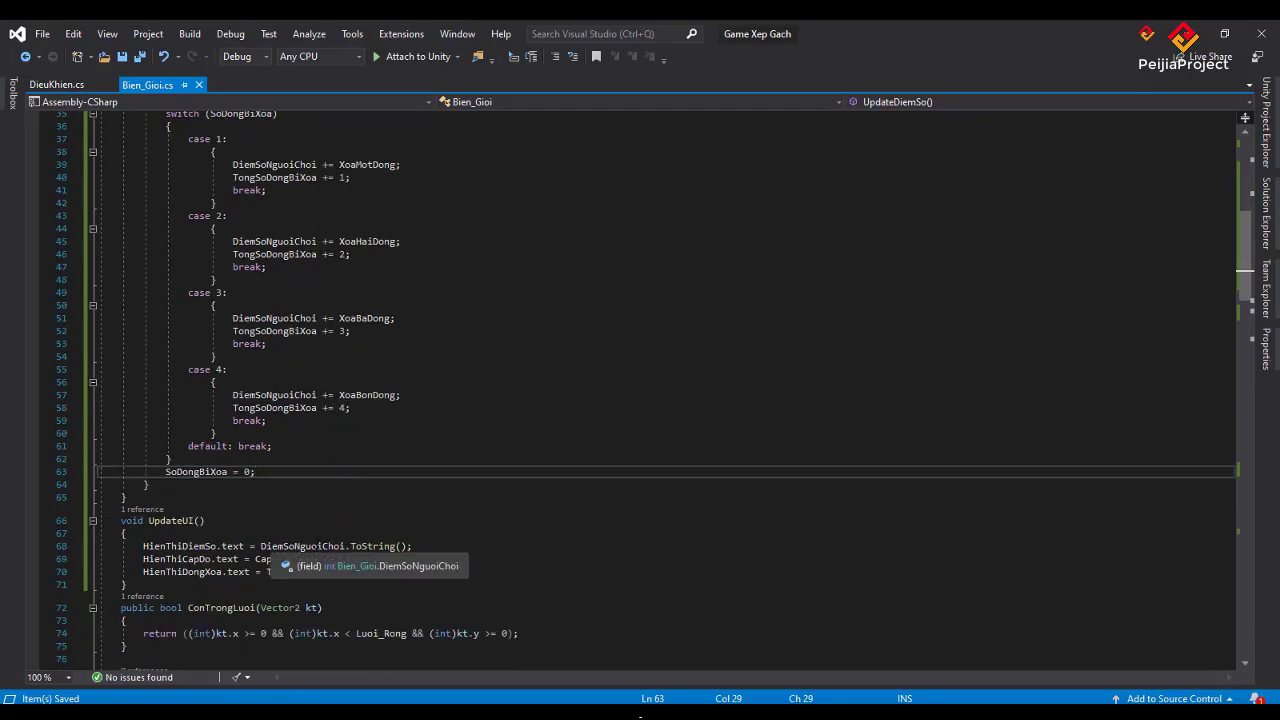
- In Unity, start Play mode and drop the S, O, T and I pieces
{"action": "key", "text": "alt+Tab"}
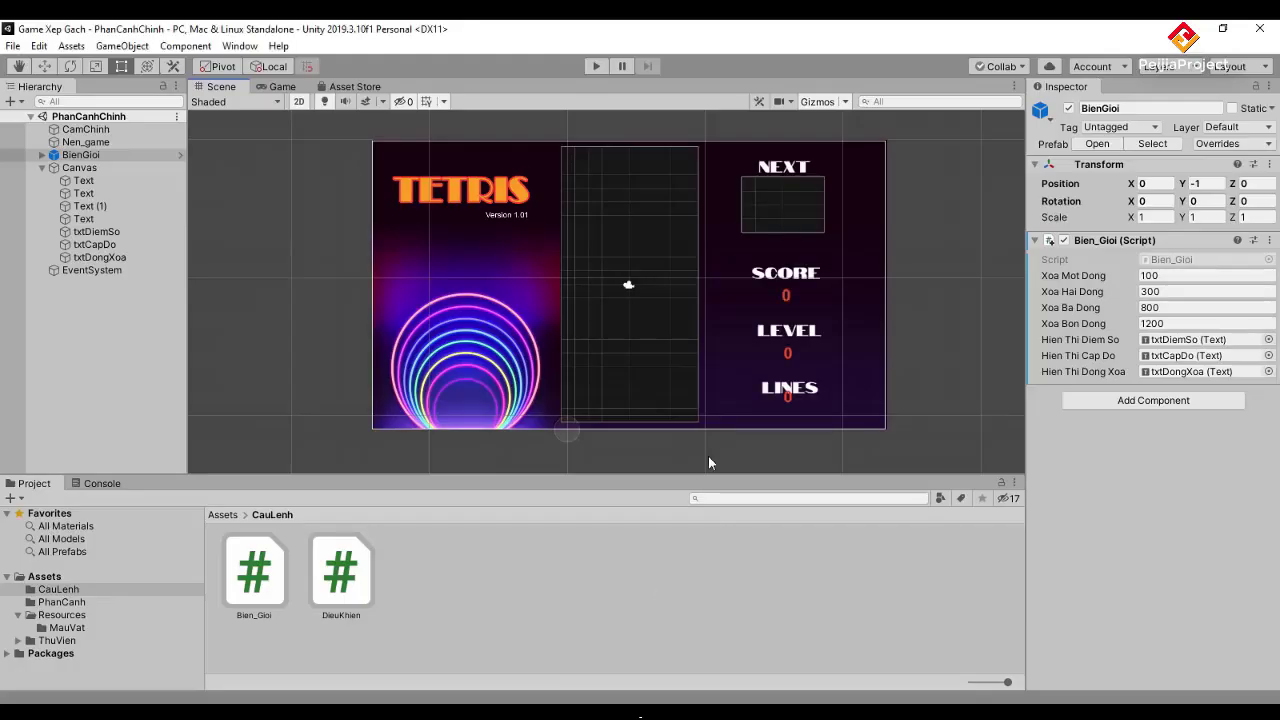
{"action": "left_click", "coordinate": [596, 66]}
{"action": "key", "text": "Left"}
{"action": "key", "text": "Left"}
{"action": "key", "text": "Left"}
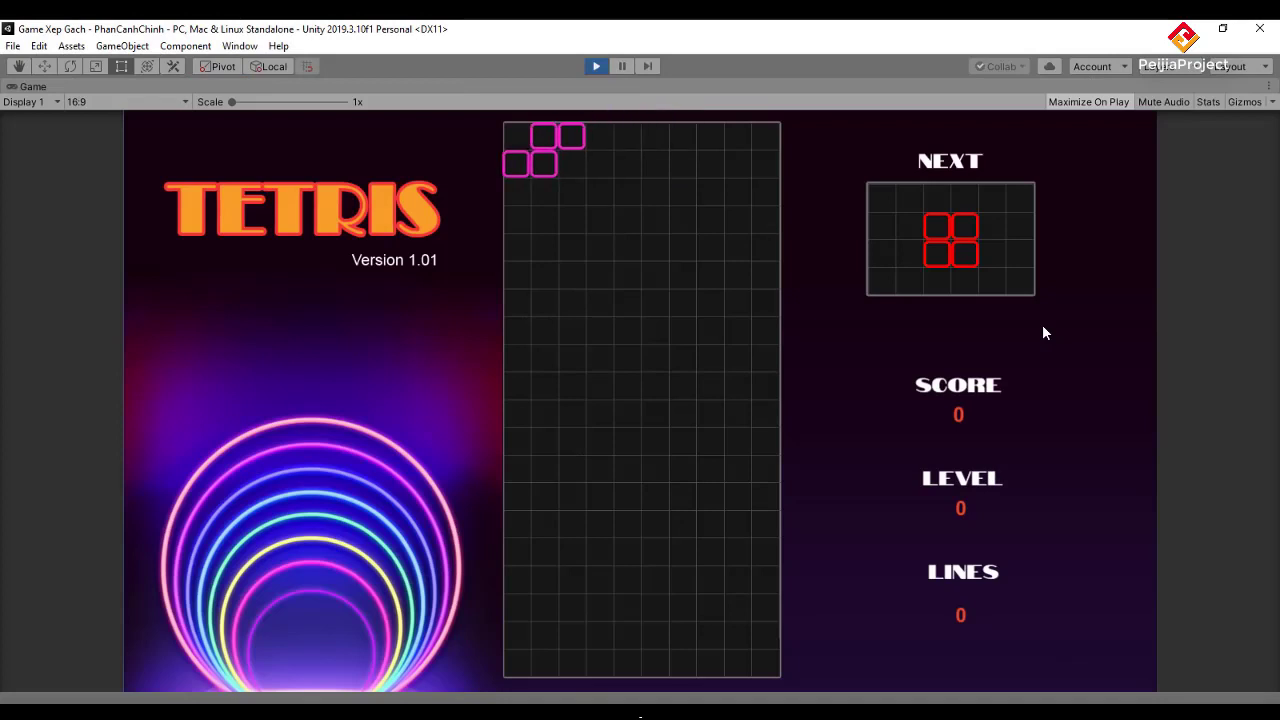
{"action": "key", "text": "space"}
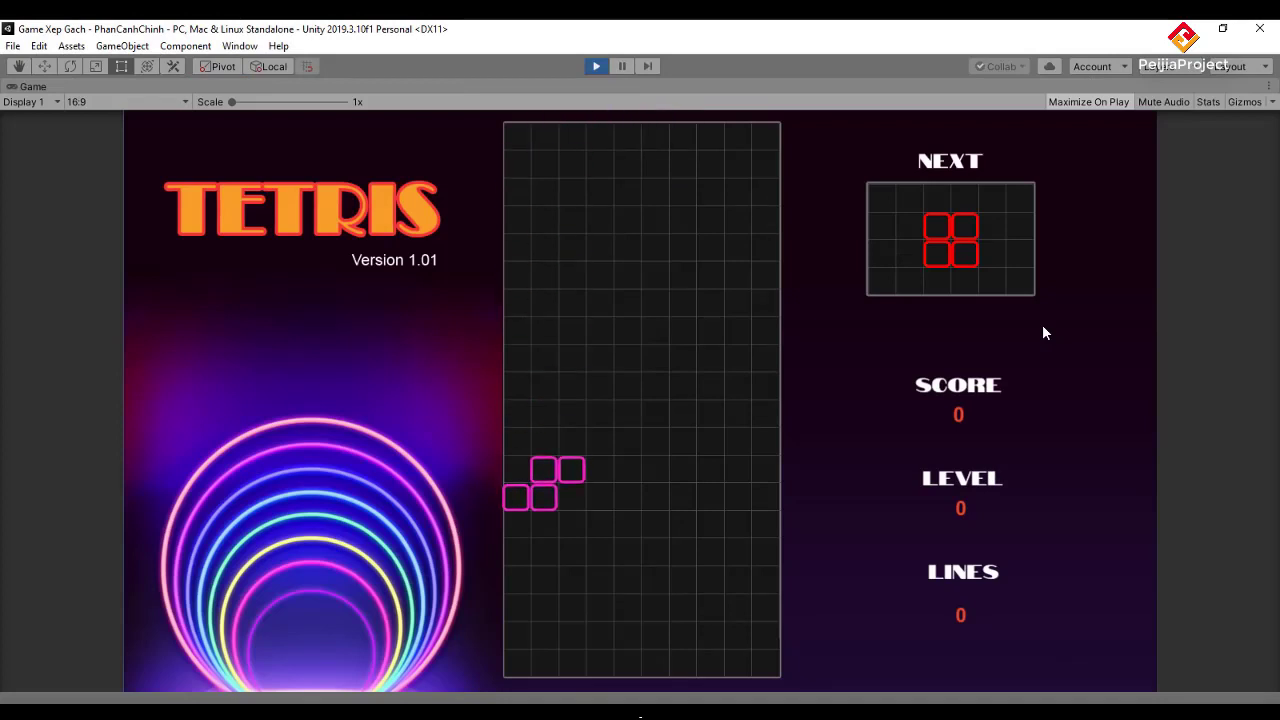
{"action": "key", "text": "Left"}
{"action": "key", "text": "Left"}
{"action": "key", "text": "Left"}
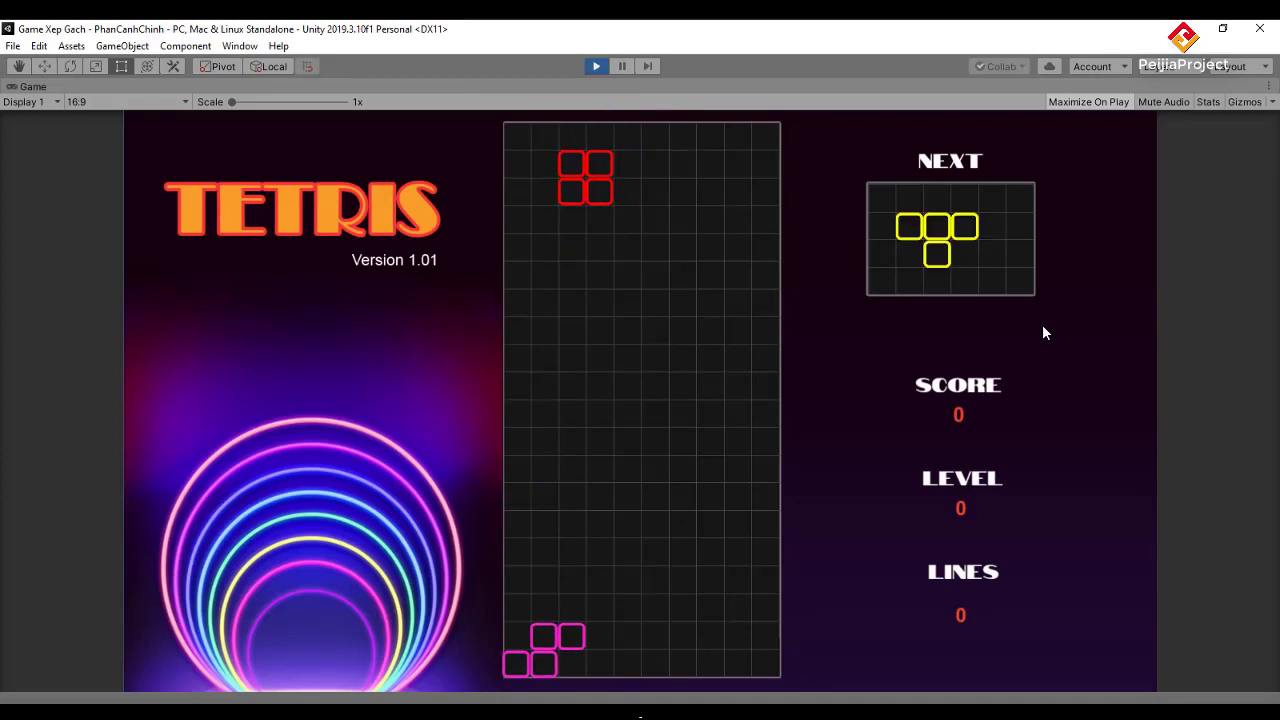
{"action": "key", "text": "Right"}
{"action": "key", "text": "space"}
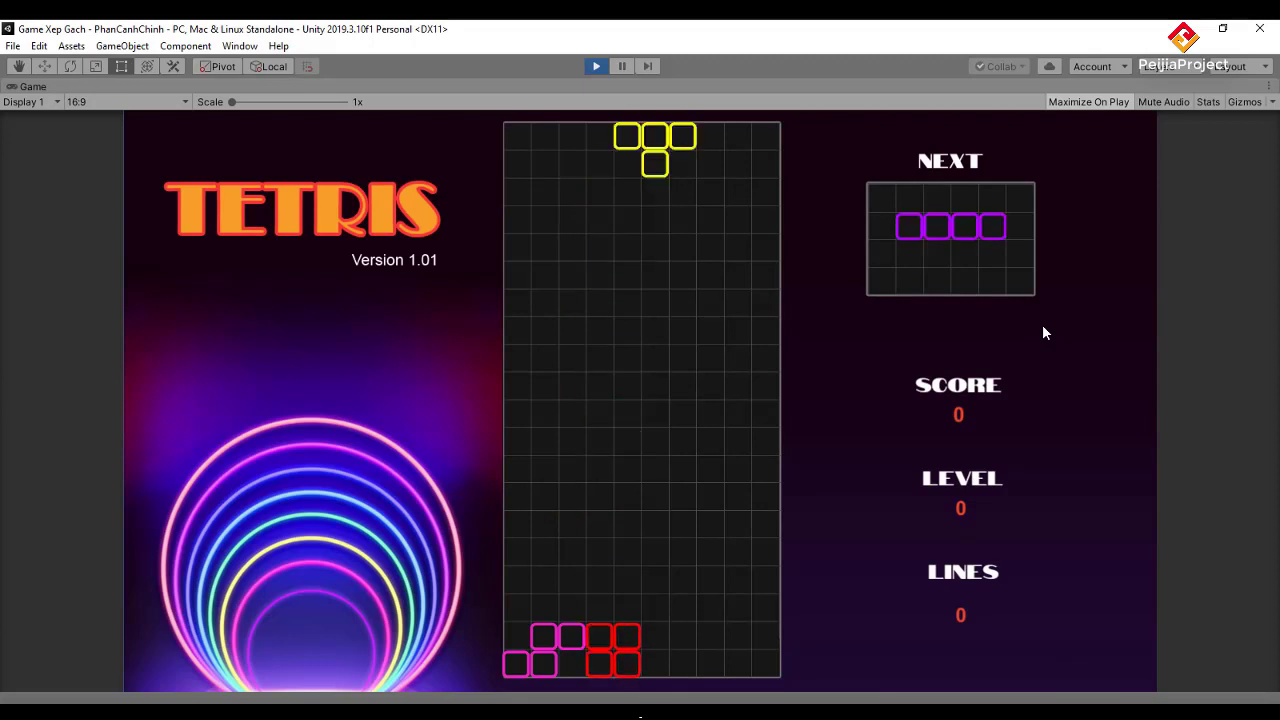
{"action": "key", "text": "Up"}
{"action": "key", "text": "Left"}
{"action": "key", "text": "Left"}
{"action": "key", "text": "Left"}
{"action": "key", "text": "Down"}
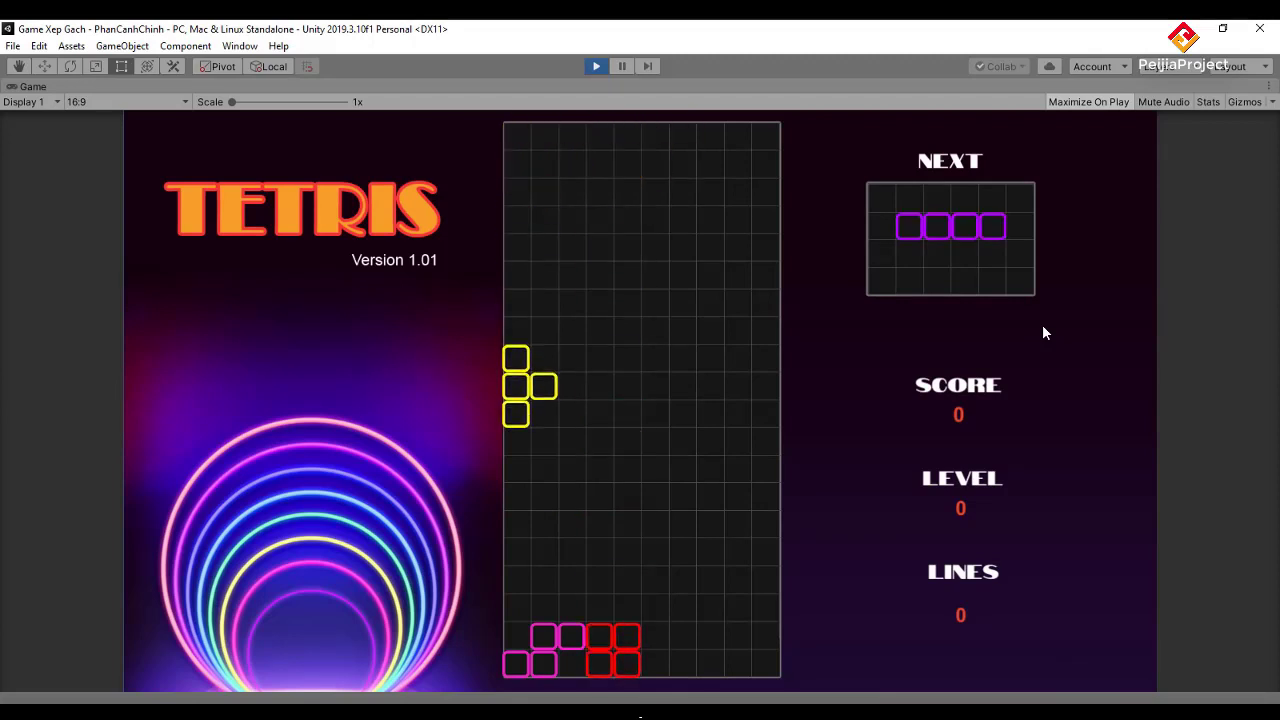
{"action": "key", "text": "Up"}
{"action": "key", "text": "Down"}
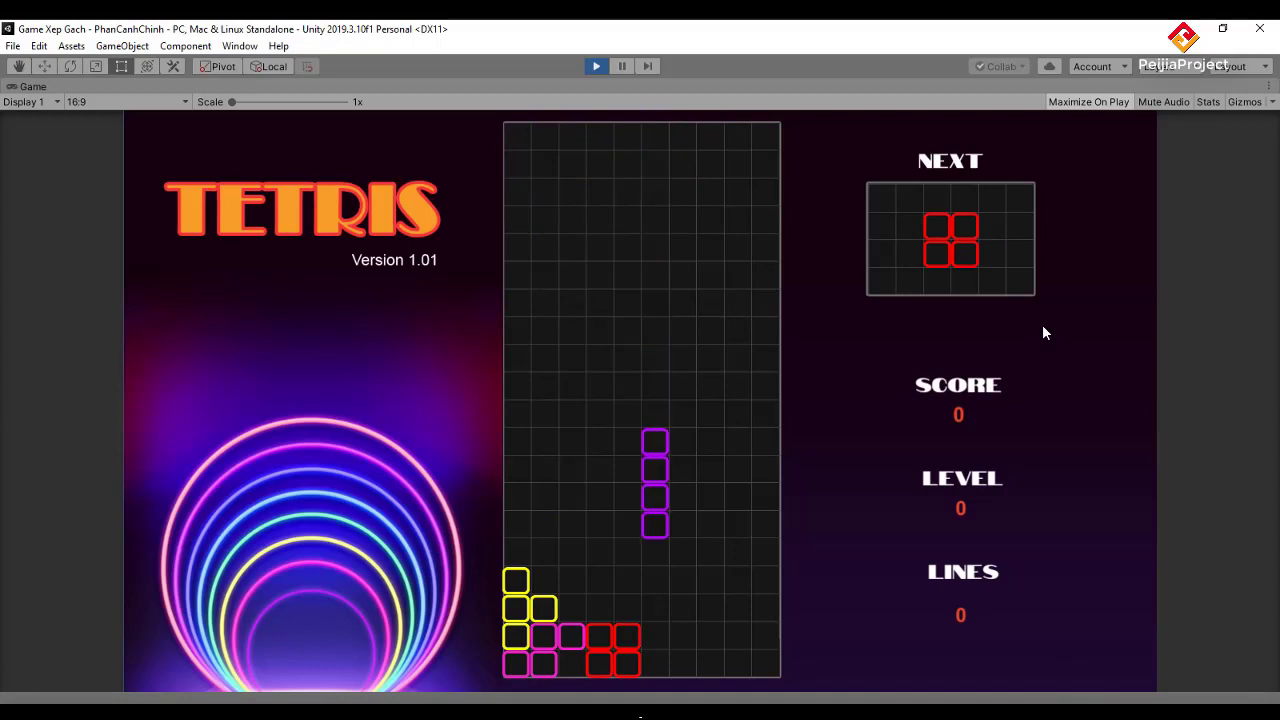
{"action": "key", "text": "space"}
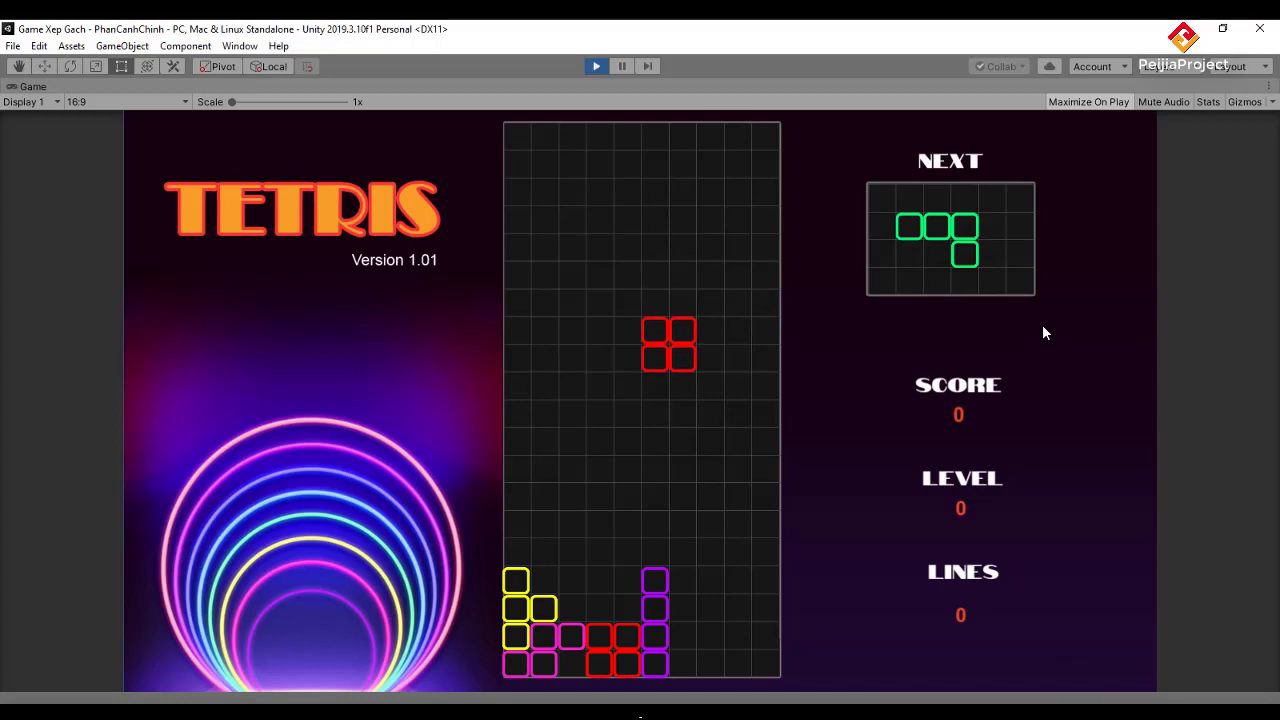
- Stack the red O, green J, red O and cyan L pieces, then stop Play mode
{"action": "key", "text": "Right"}
{"action": "key", "text": "Right"}
{"action": "key", "text": "Right"}
{"action": "key", "text": "Left"}
{"action": "key", "text": "Left"}
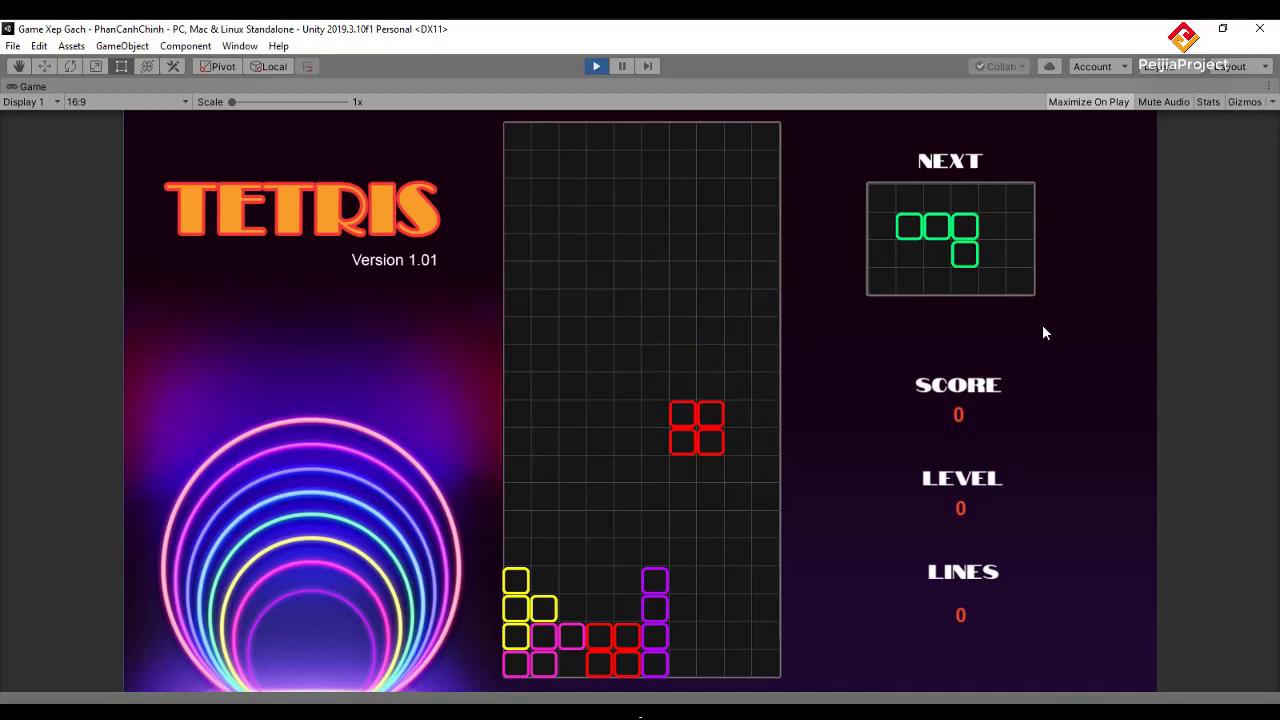
{"action": "key", "text": "space"}
{"action": "key", "text": "Up"}
{"action": "key", "text": "Right"}
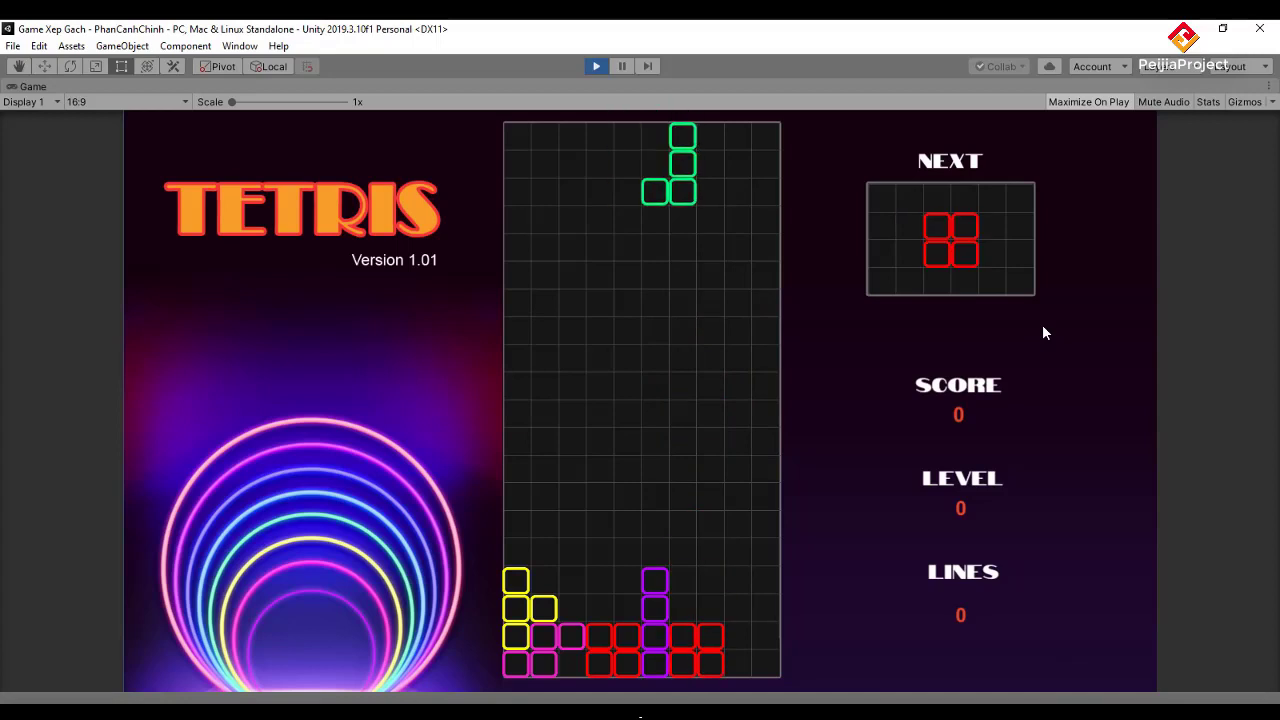
{"action": "key", "text": "Right"}
{"action": "key", "text": "Right"}
{"action": "key", "text": "Right"}
{"action": "key", "text": "space"}
{"action": "key", "text": "Left"}
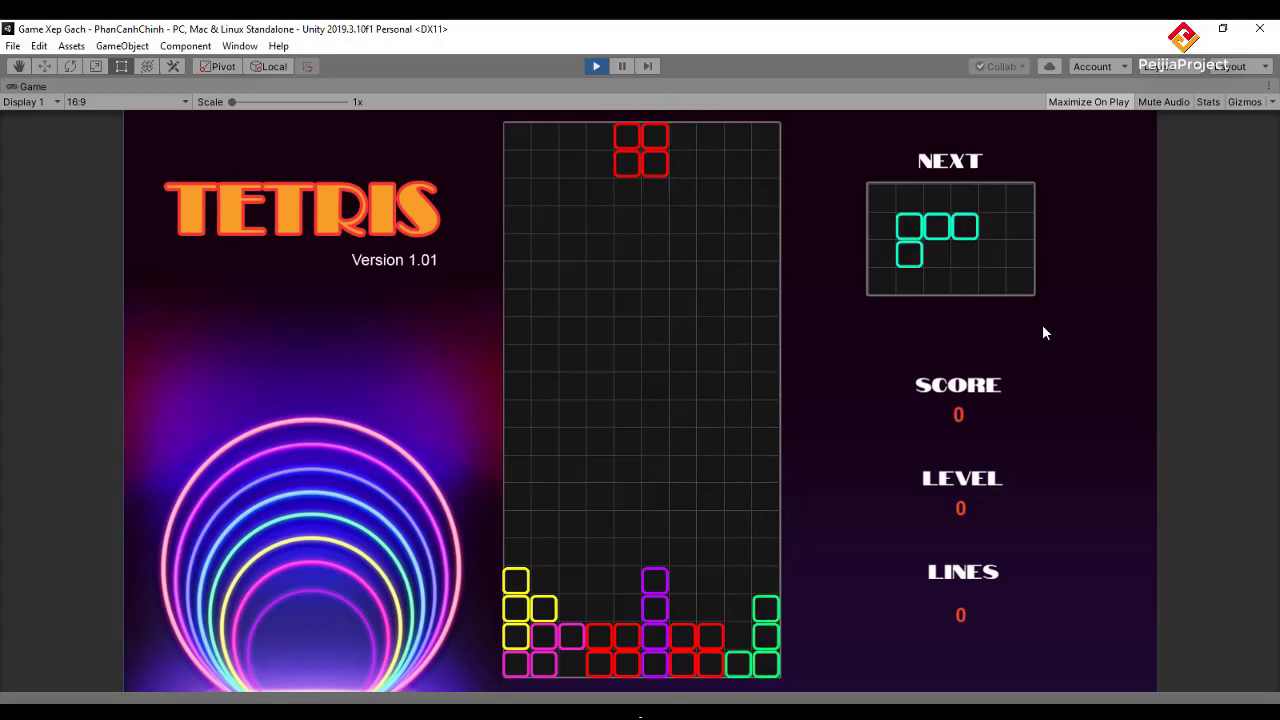
{"action": "key", "text": "Left"}
{"action": "key", "text": "space"}
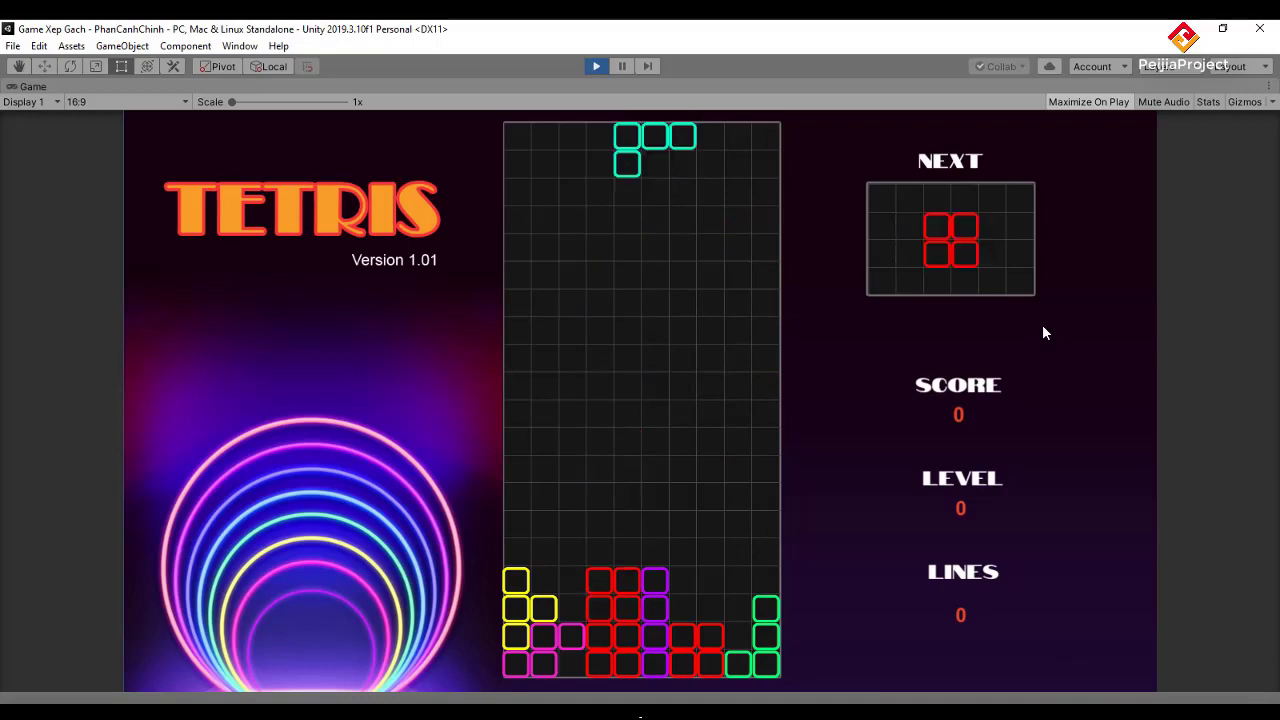
{"action": "key", "text": "Up"}
{"action": "key", "text": "Up"}
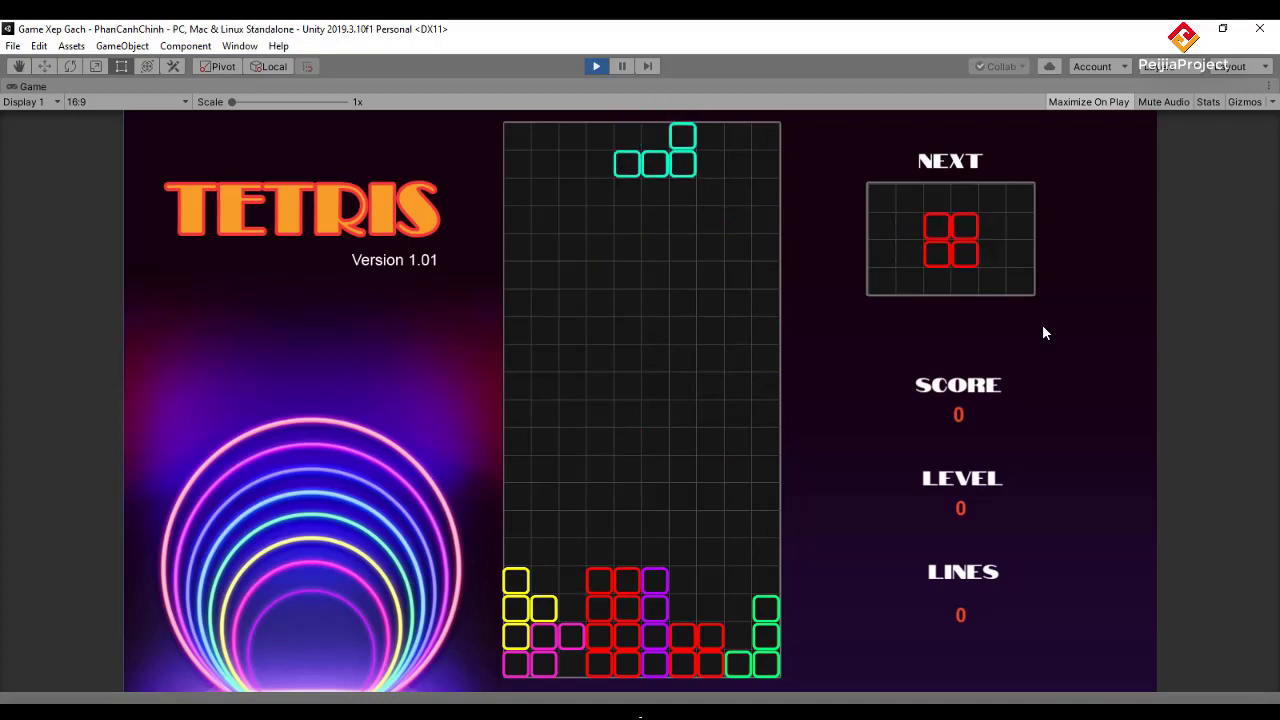
{"action": "key", "text": "Up"}
{"action": "key", "text": "Right"}
{"action": "key", "text": "Right"}
{"action": "key", "text": "Right"}
{"action": "key", "text": "space"}
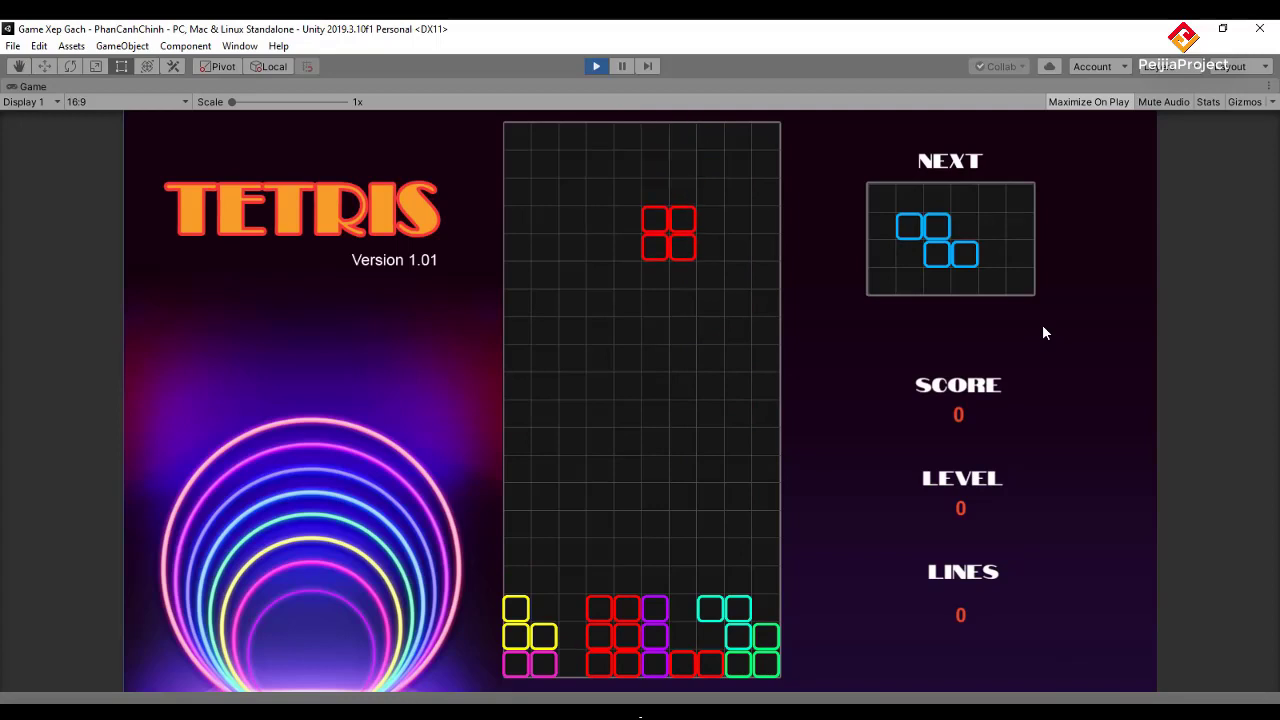
{"action": "key", "text": "Left"}
{"action": "key", "text": "Left"}
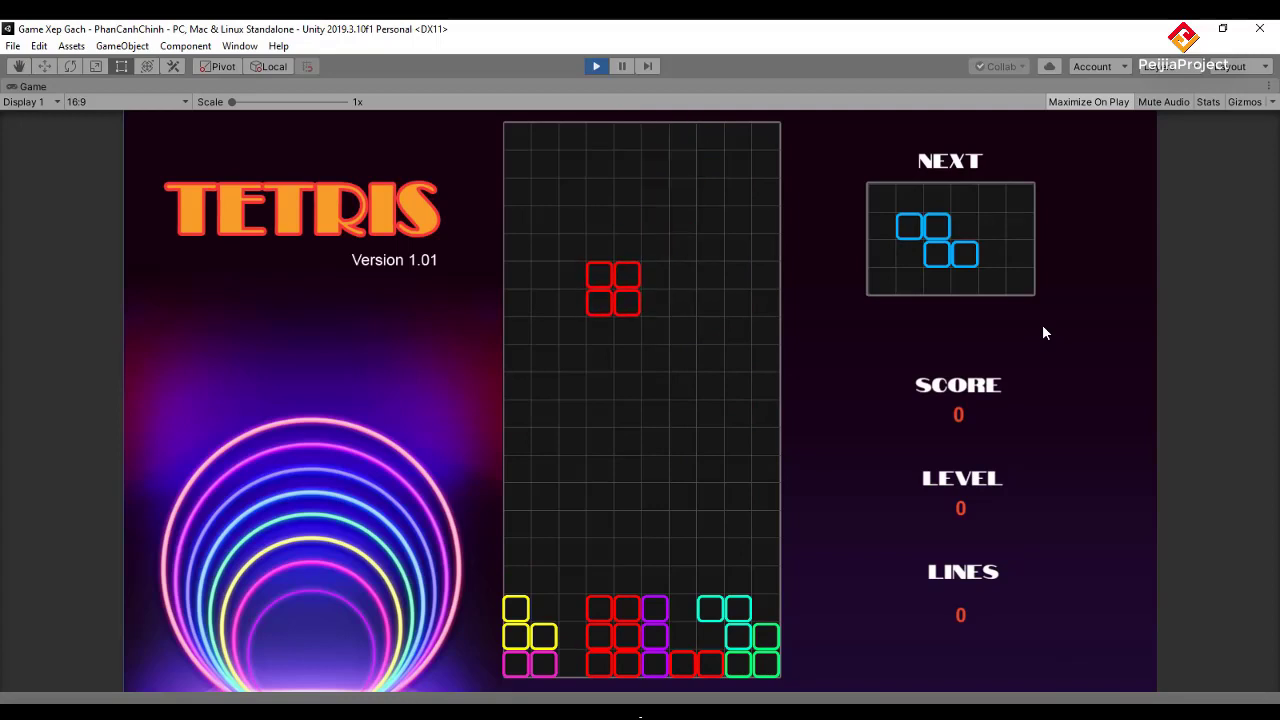
{"action": "left_click", "coordinate": [596, 66]}
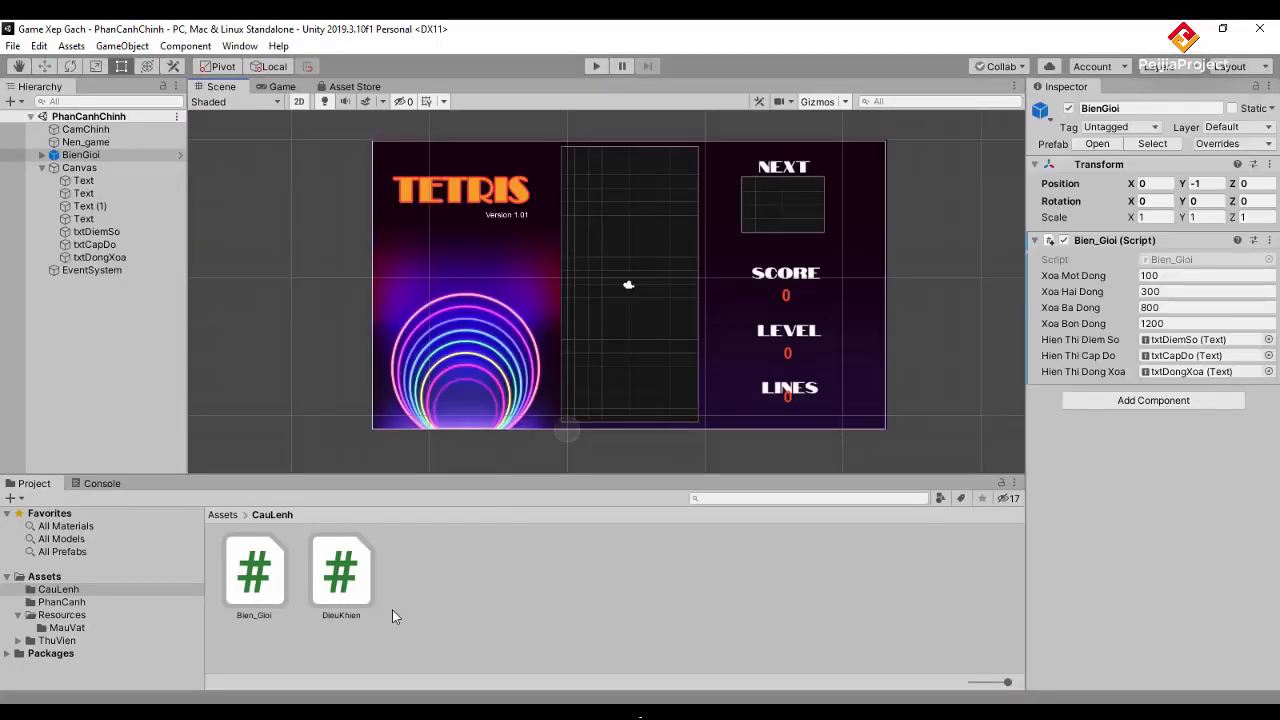
- In Visual Studio, open Bien_Gioi.cs and select the UpdateDiemSo method name
{"action": "key", "text": "alt+Tab"}
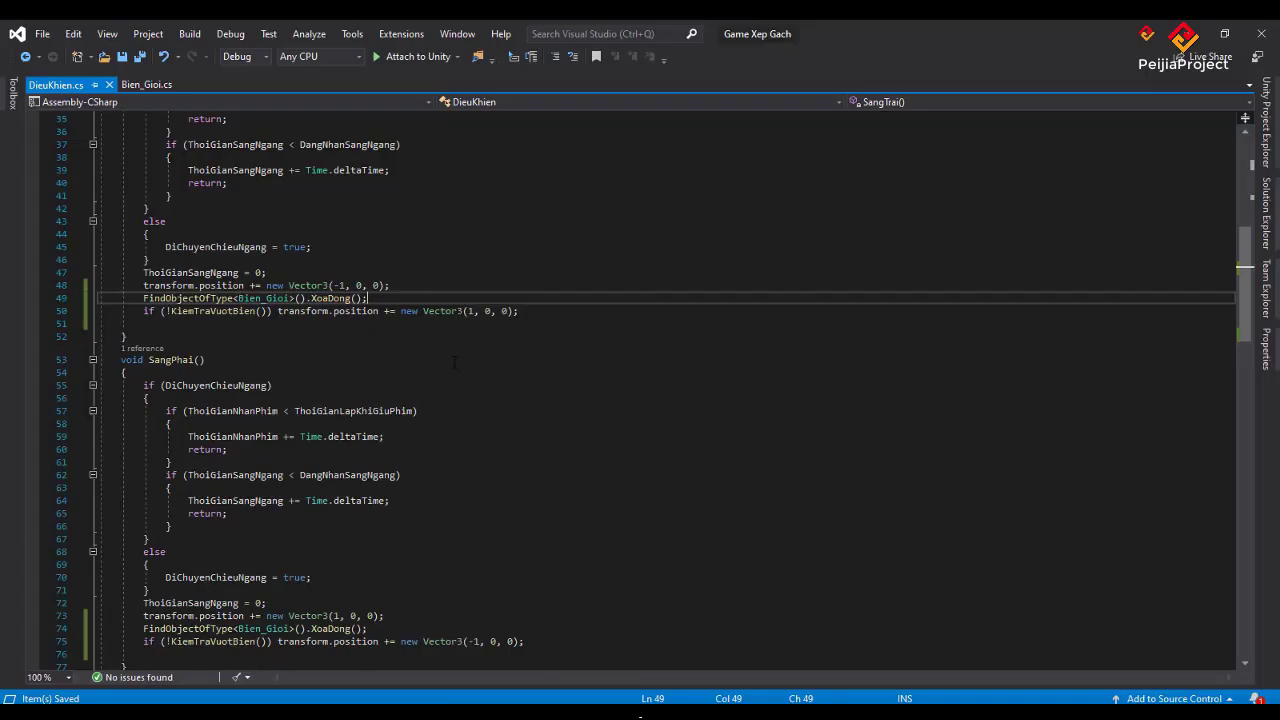
{"action": "scroll", "coordinate": [489, 401], "scroll_direction": "up", "scroll_amount": 8}
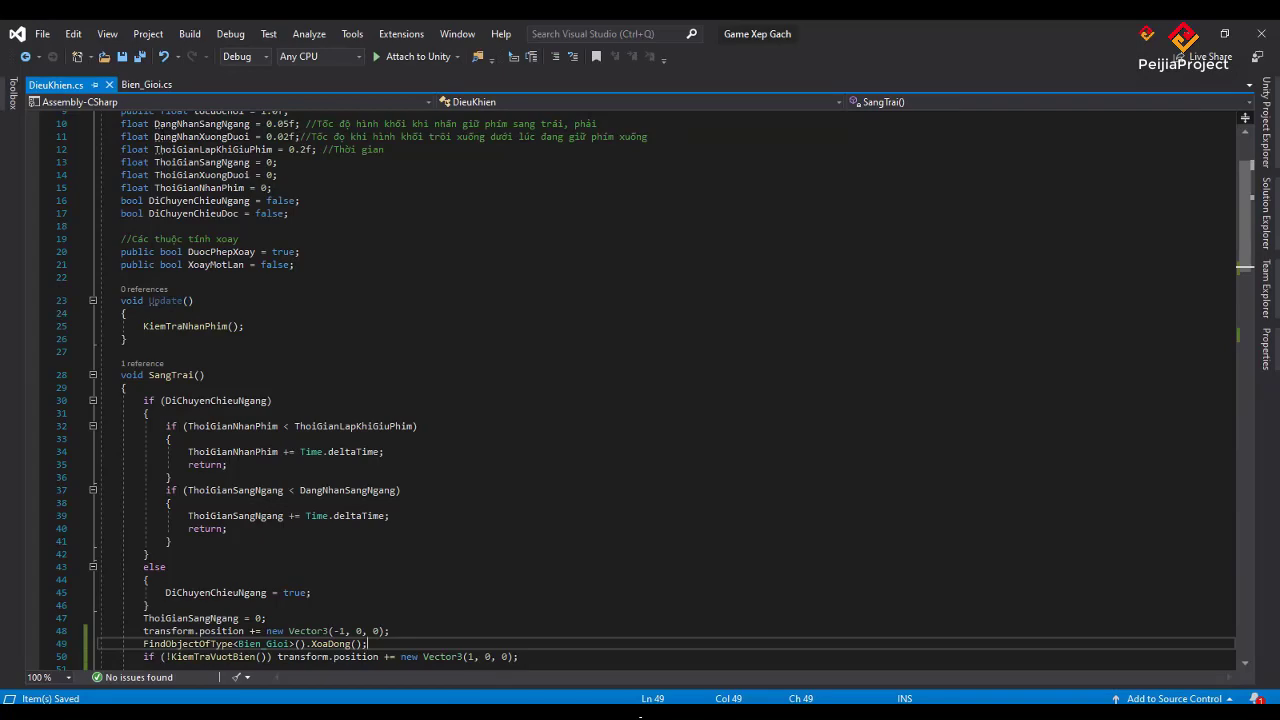
{"action": "left_click", "coordinate": [148, 85]}
{"action": "scroll", "coordinate": [466, 494], "scroll_direction": "down", "scroll_amount": 2}
{"action": "scroll", "coordinate": [466, 494], "scroll_direction": "down", "scroll_amount": 3}
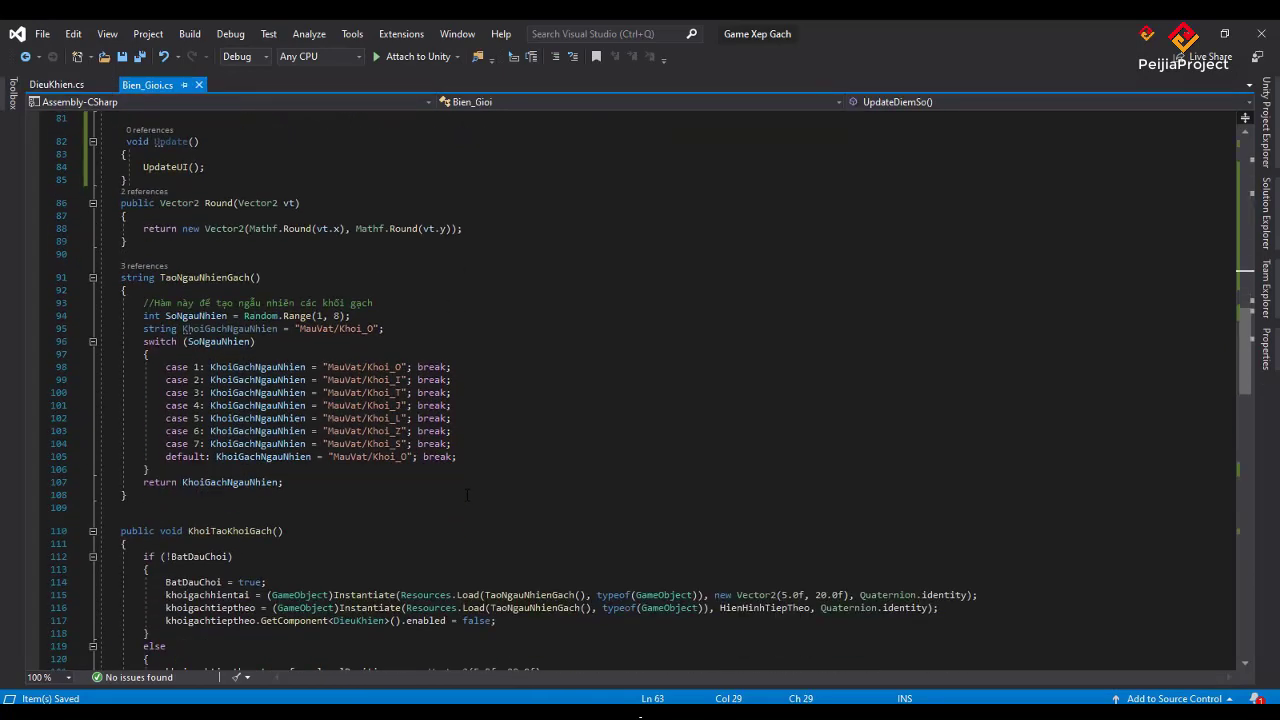
{"action": "scroll", "coordinate": [466, 494], "scroll_direction": "up", "scroll_amount": 3}
{"action": "scroll", "coordinate": [466, 494], "scroll_direction": "up", "scroll_amount": 4}
{"action": "scroll", "coordinate": [466, 494], "scroll_direction": "up", "scroll_amount": 3}
{"action": "scroll", "coordinate": [466, 494], "scroll_direction": "up", "scroll_amount": 3}
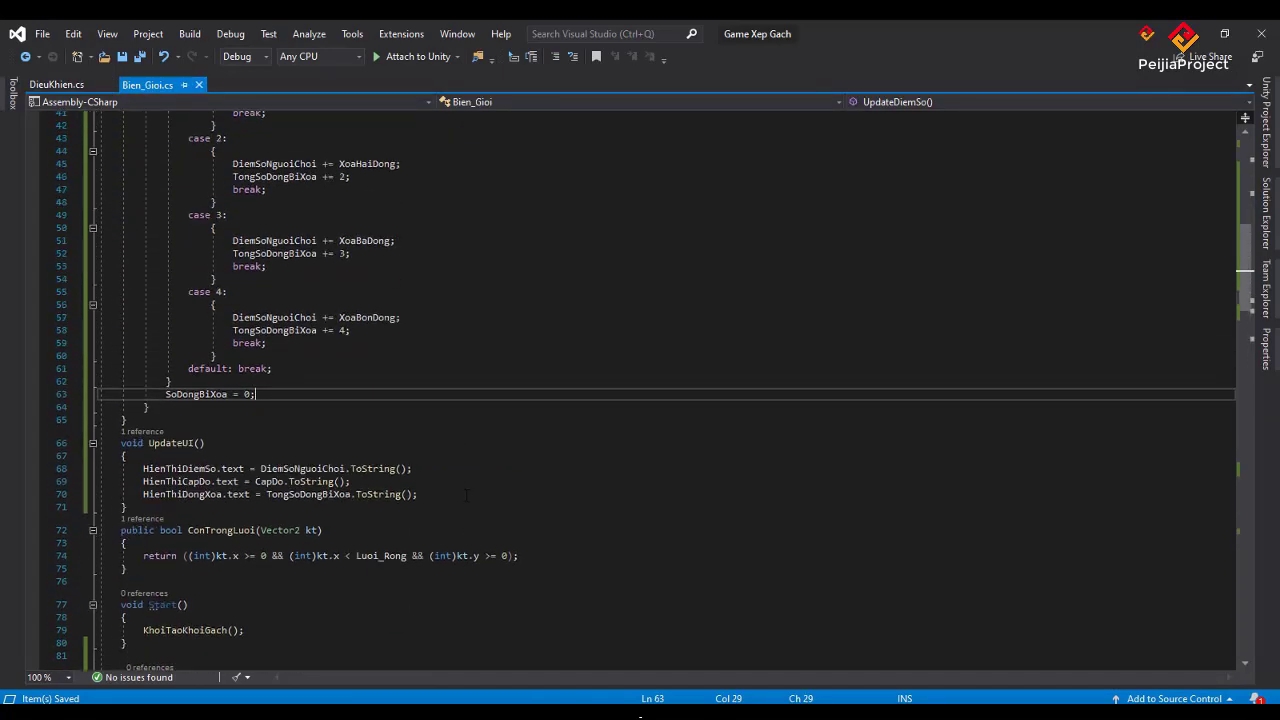
{"action": "scroll", "coordinate": [466, 494], "scroll_direction": "up", "scroll_amount": 3}
{"action": "scroll", "coordinate": [466, 494], "scroll_direction": "up", "scroll_amount": 4}
{"action": "scroll", "coordinate": [466, 494], "scroll_direction": "up", "scroll_amount": 4}
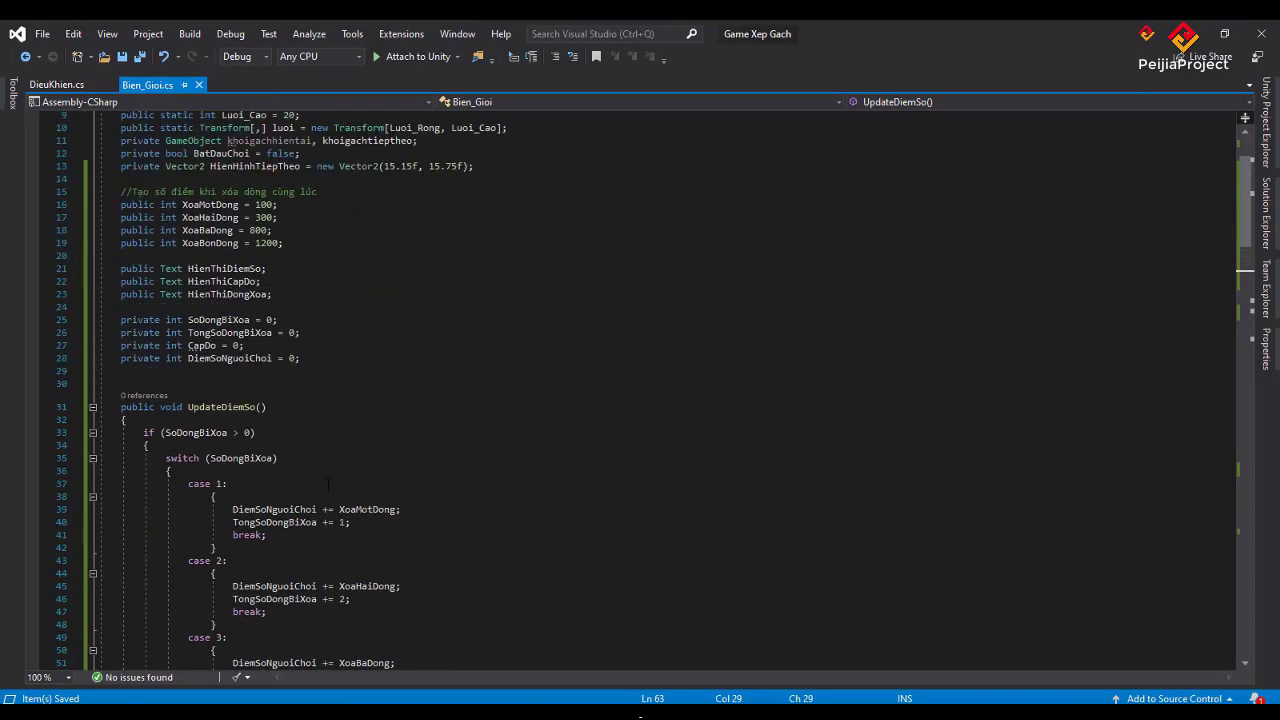
{"action": "left_click_drag", "start_coordinate": [188, 407], "coordinate": [268, 407]}
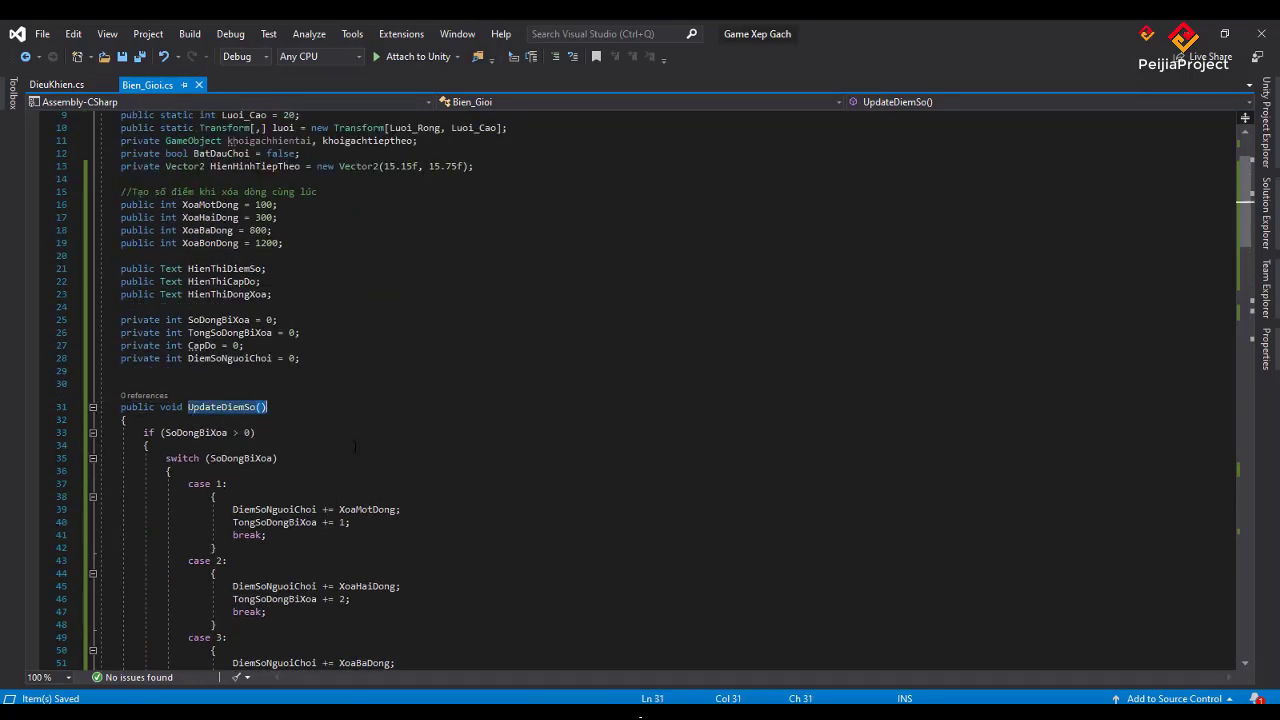
- Insert UpdateDiemSo(); above UpdateUI() in Update(), save, and return to Unity
{"action": "scroll", "coordinate": [355, 445], "scroll_direction": "down", "scroll_amount": 4}
{"action": "scroll", "coordinate": [355, 445], "scroll_direction": "down", "scroll_amount": 5}
{"action": "scroll", "coordinate": [340, 460], "scroll_direction": "down", "scroll_amount": 4}
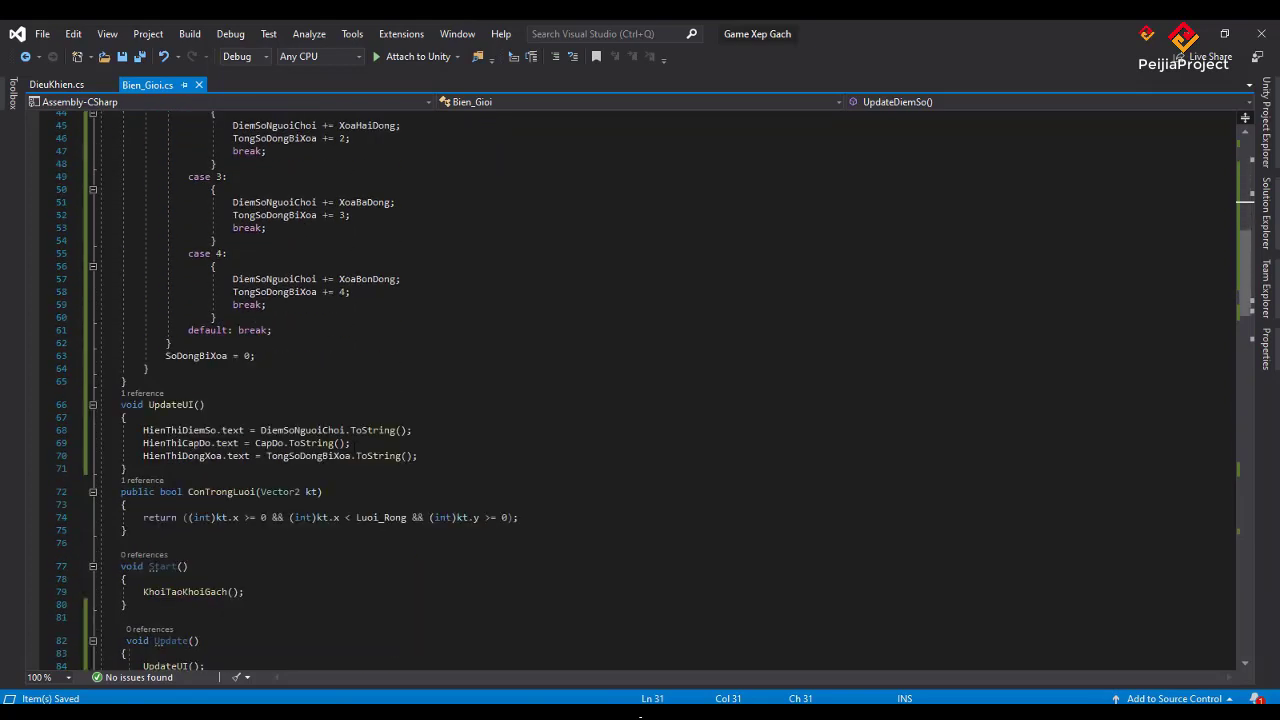
{"action": "scroll", "coordinate": [301, 490], "scroll_direction": "down", "scroll_amount": 1}
{"action": "left_click", "coordinate": [232, 590]}
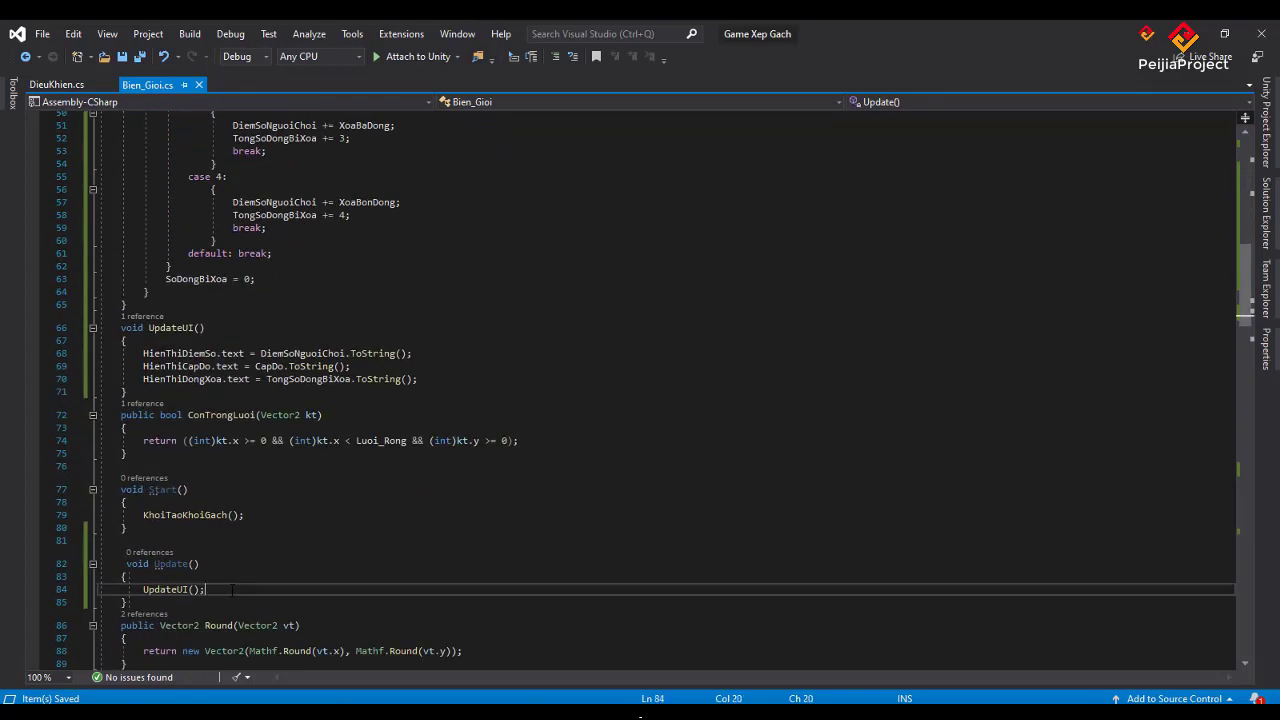
{"action": "key", "text": "ctrl+Return"}
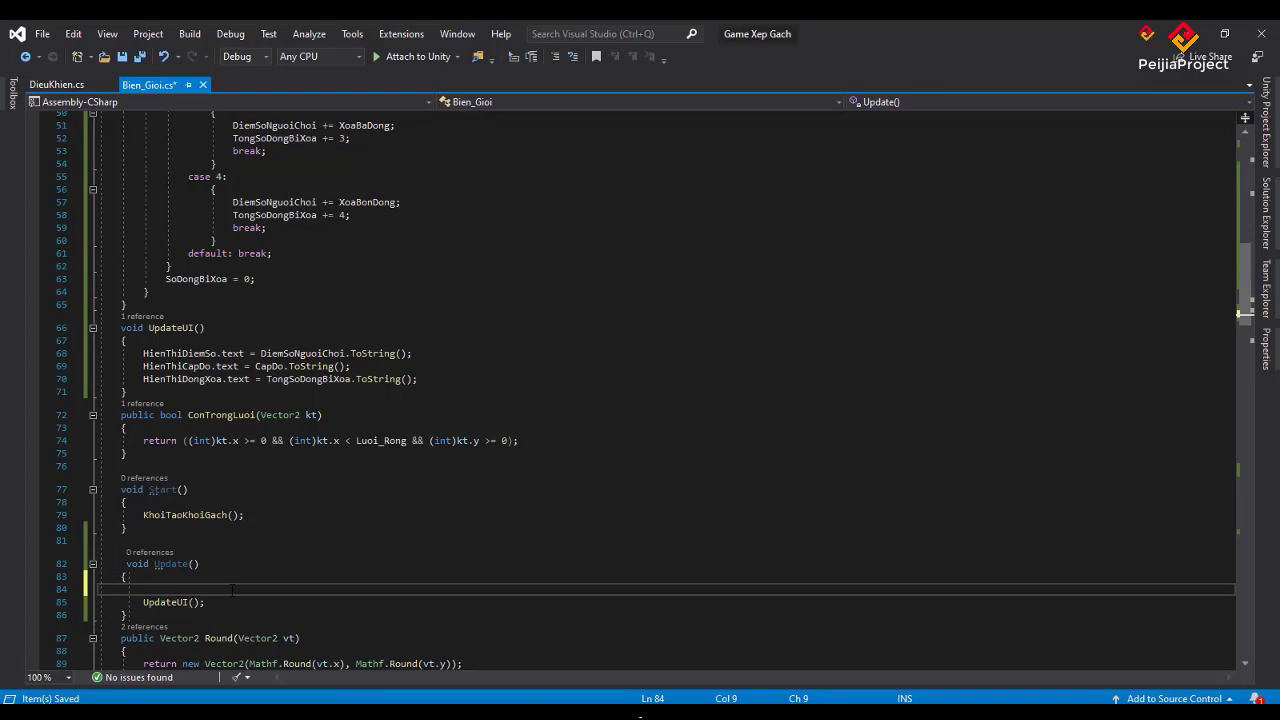
{"action": "type", "text": "UpdateDiemSo();"}
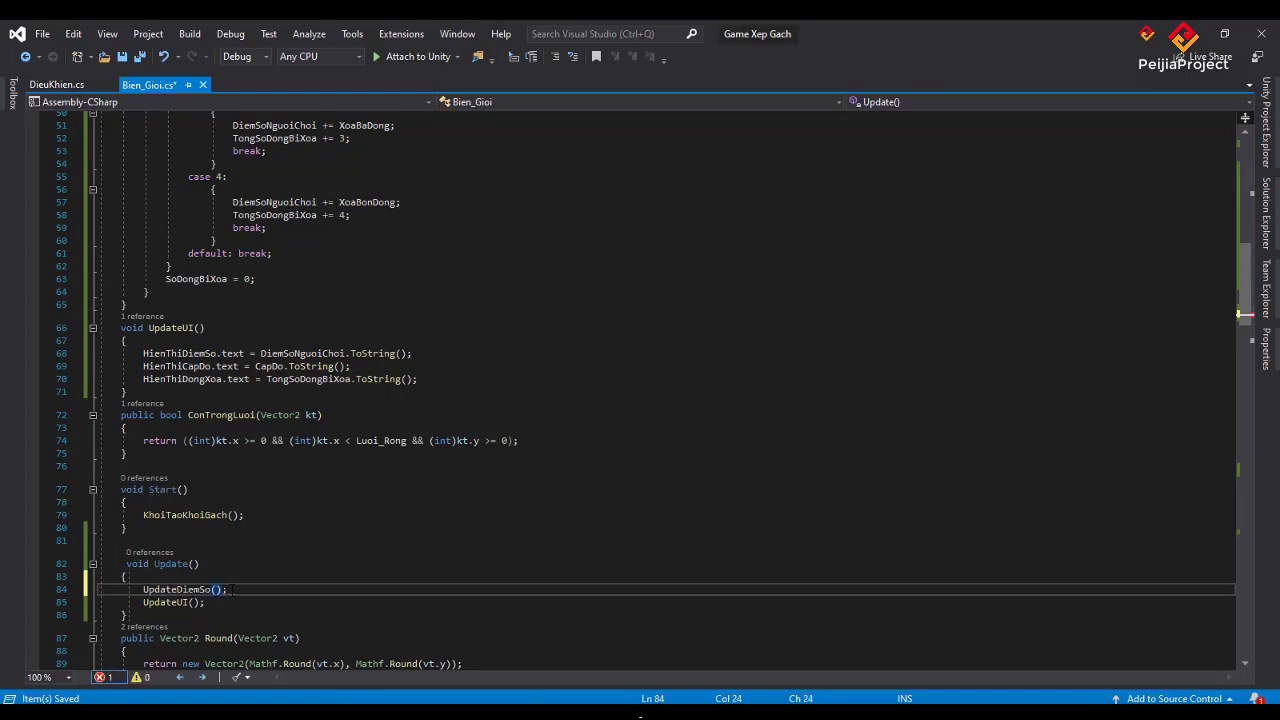
{"action": "key", "text": "ctrl+s"}
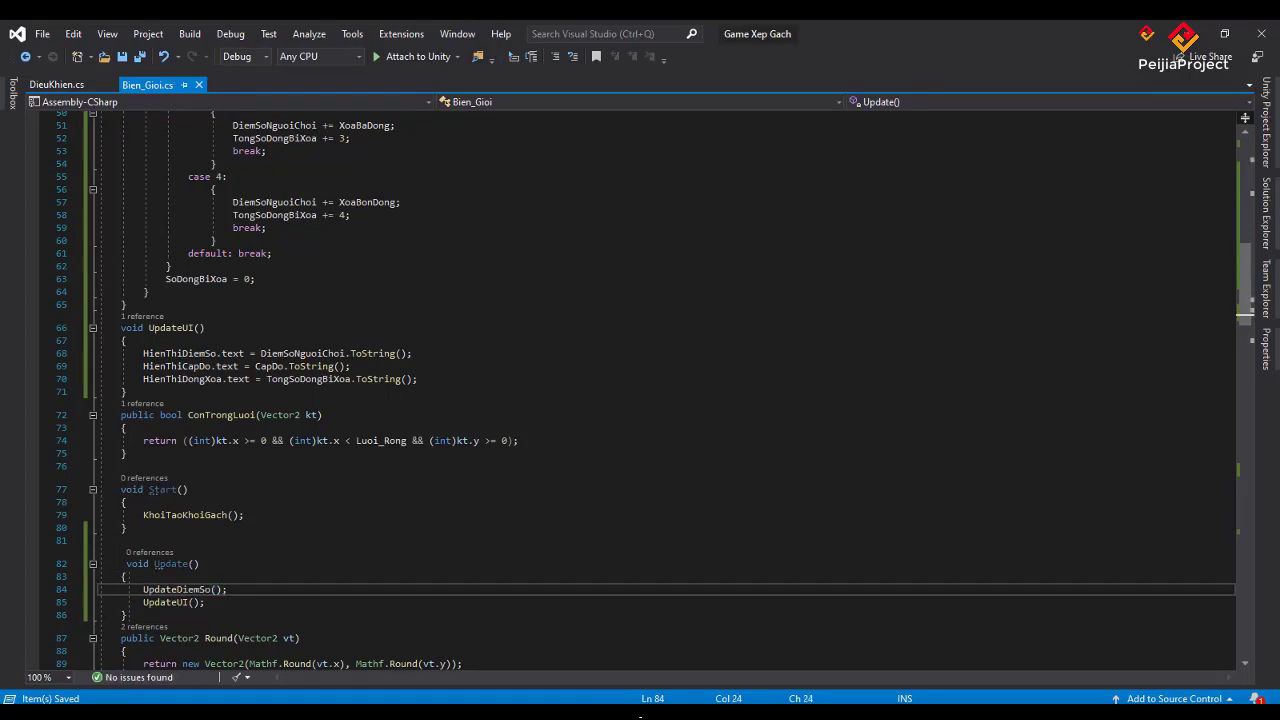
{"action": "key", "text": "alt+Tab"}
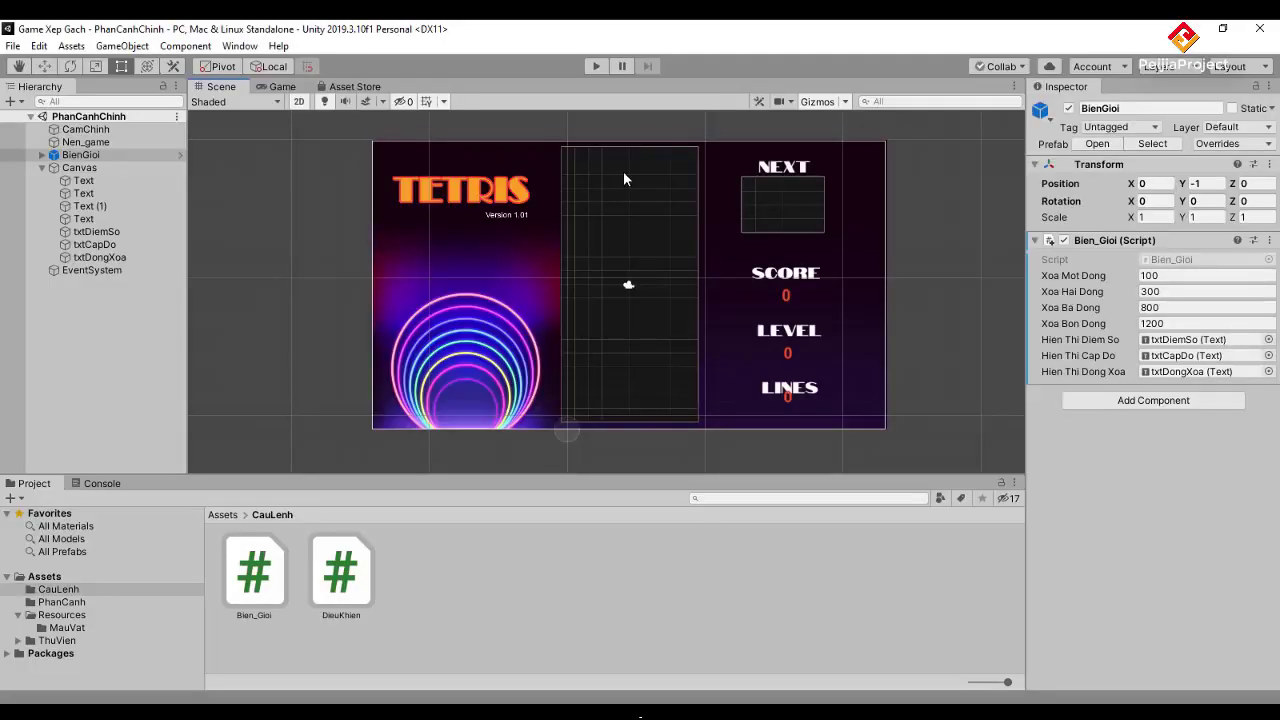
- Start Play mode and place the L, Z and red O pieces along the bottom
{"action": "left_click", "coordinate": [596, 66]}
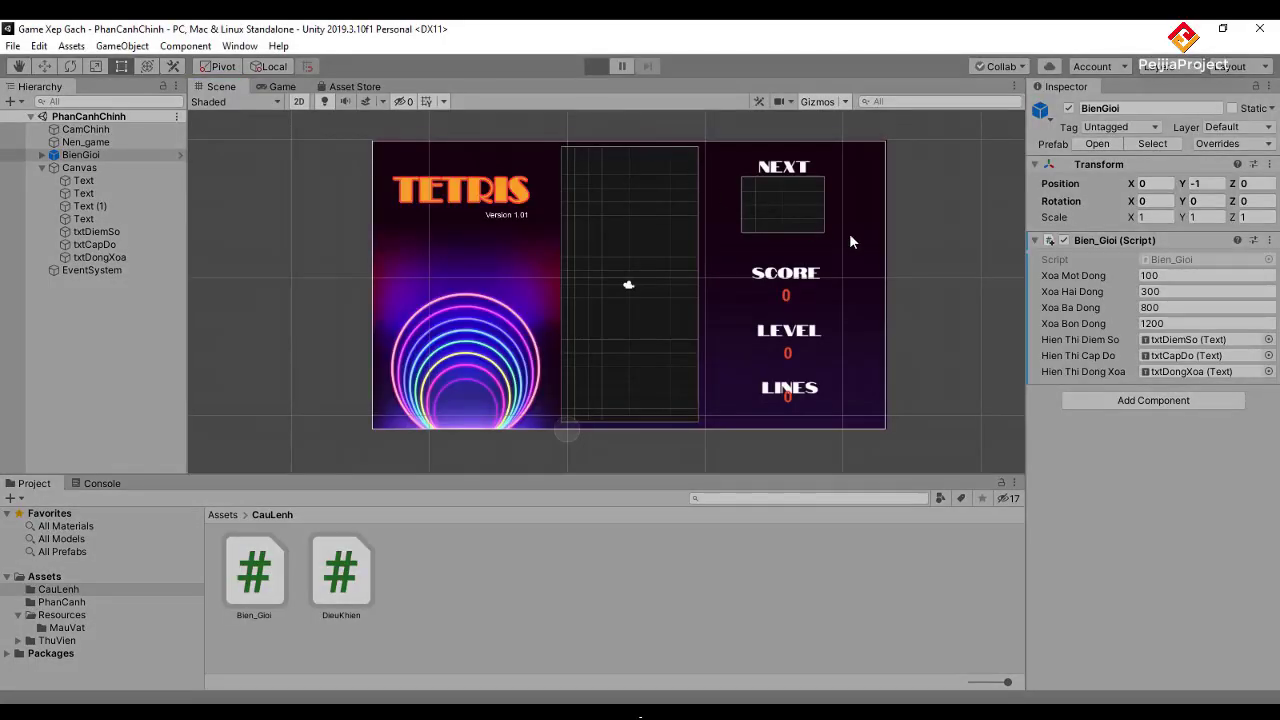
{"action": "key", "text": "Up"}
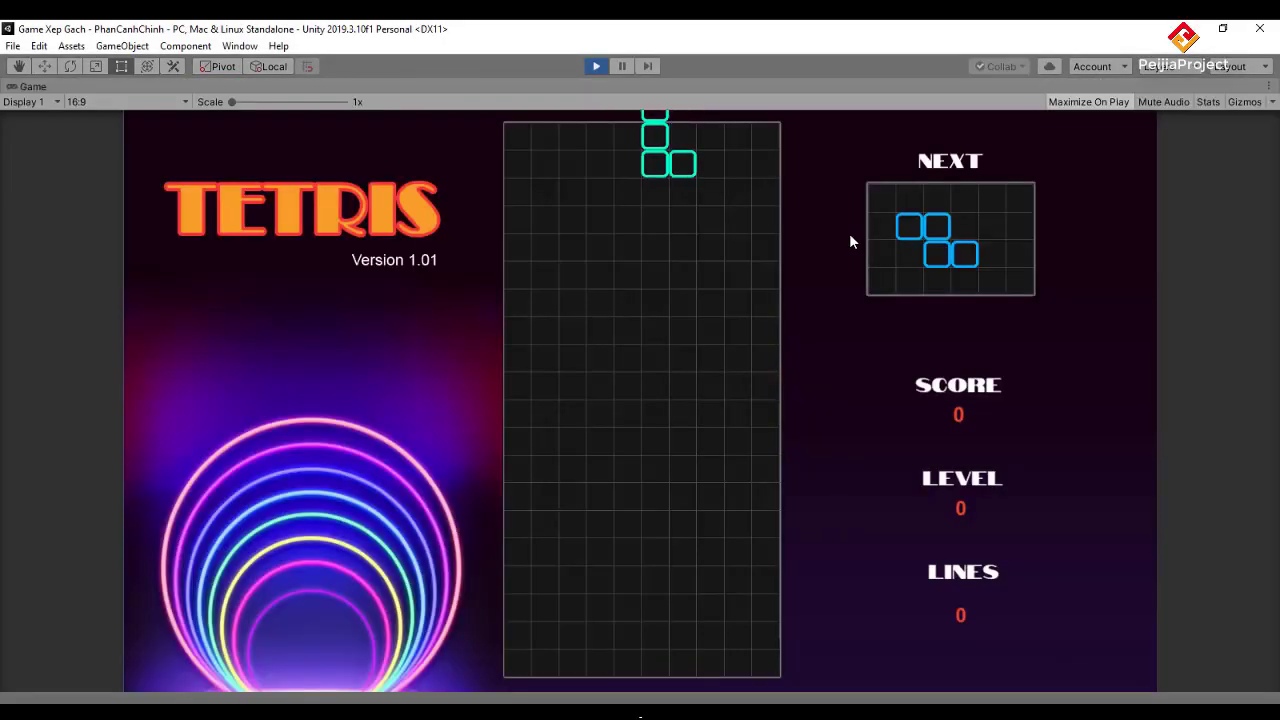
{"action": "key", "text": "Up"}
{"action": "key", "text": "Left"}
{"action": "key", "text": "Left"}
{"action": "key", "text": "Left"}
{"action": "key", "text": "Down"}
{"action": "key", "text": "Down"}
{"action": "key", "text": "Down"}
{"action": "key", "text": "Down"}
{"action": "key", "text": "Down"}
{"action": "key", "text": "Down"}
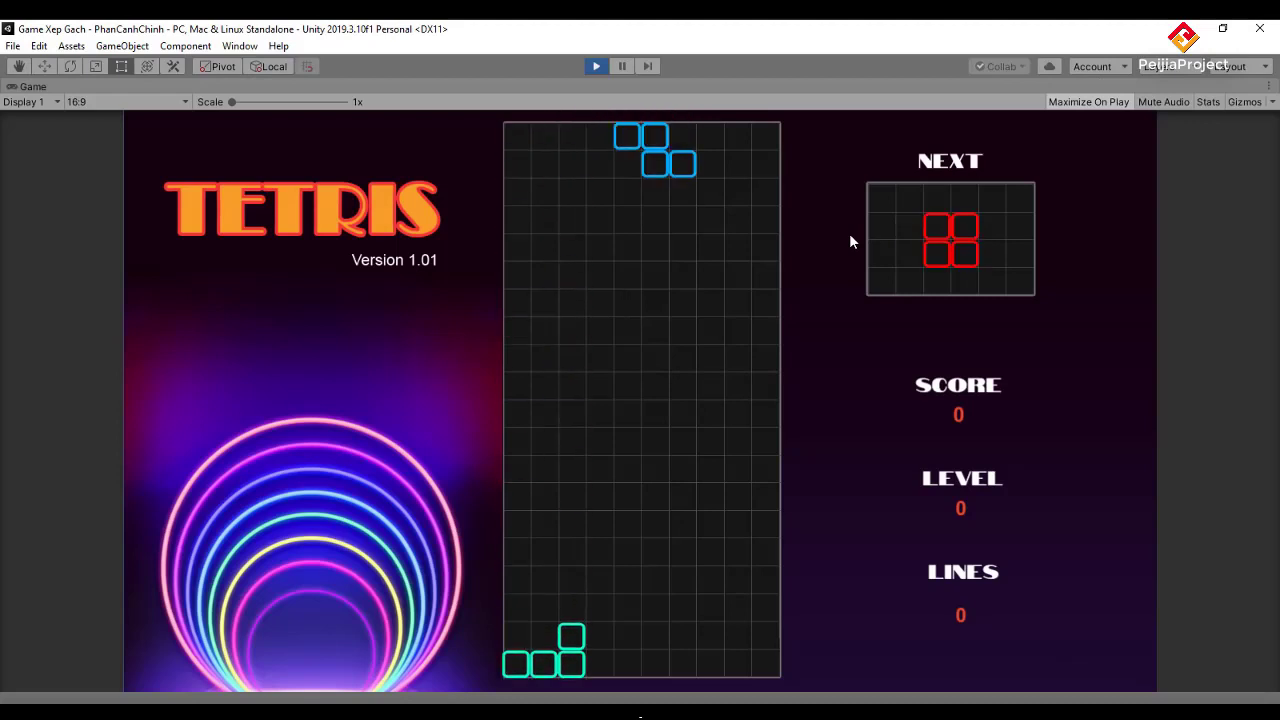
{"action": "key", "text": "Up"}
{"action": "key", "text": "Left"}
{"action": "key", "text": "Left"}
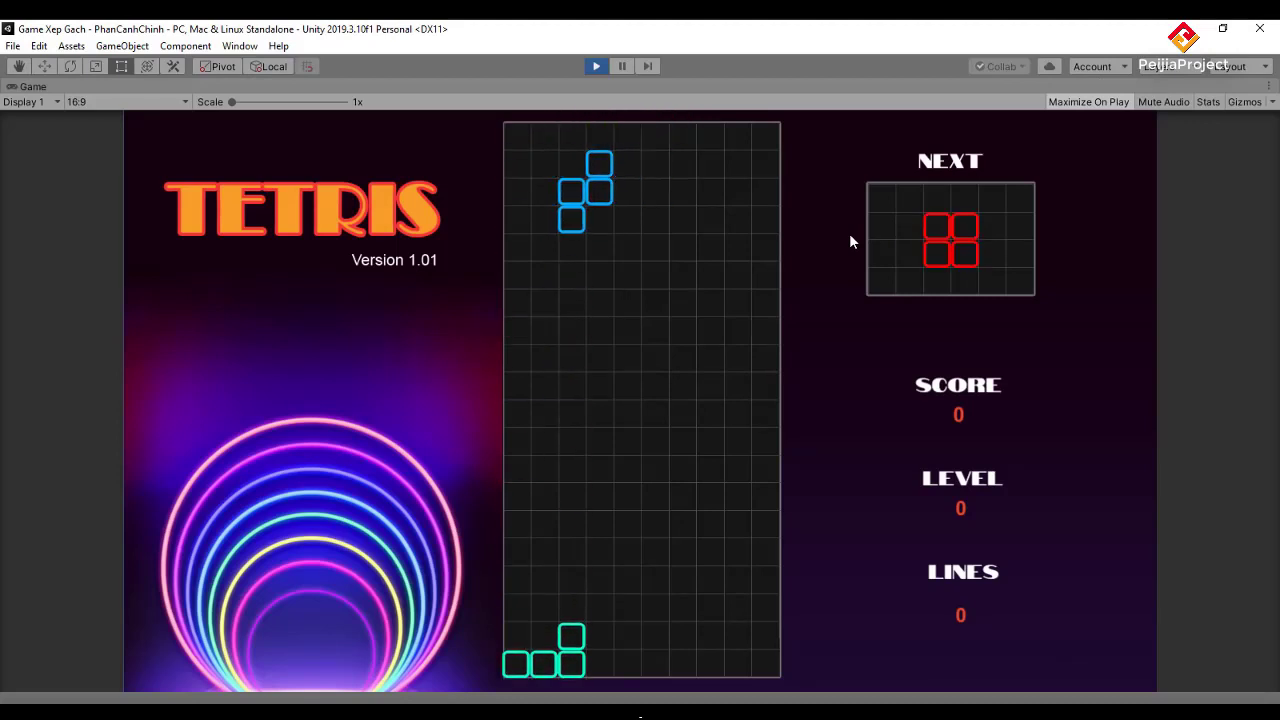
{"action": "key", "text": "Left"}
{"action": "key", "text": "Left"}
{"action": "key", "text": "Right"}
{"action": "key", "text": "Down"}
{"action": "key", "text": "Down"}
{"action": "key", "text": "Down"}
{"action": "key", "text": "Down"}
{"action": "key", "text": "Down"}
{"action": "key", "text": "Down"}
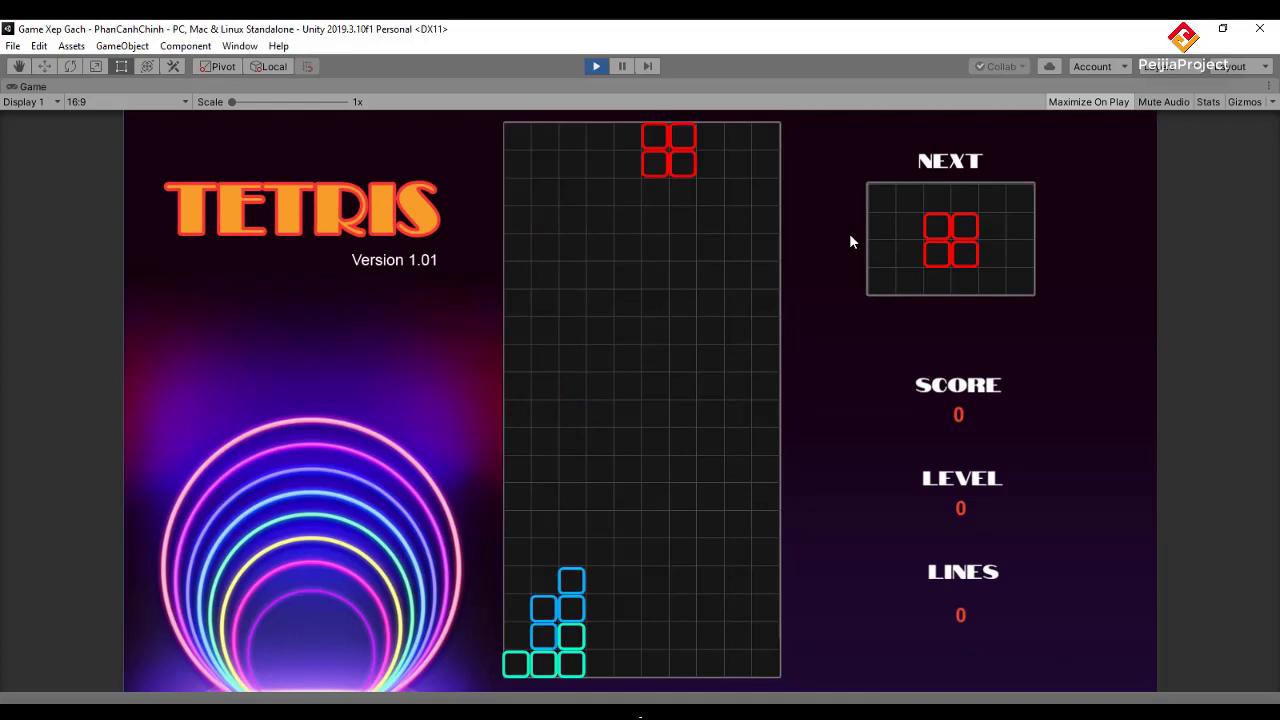
{"action": "key", "text": "Left"}
{"action": "key", "text": "Left"}
{"action": "key", "text": "Down"}
{"action": "key", "text": "Down"}
{"action": "key", "text": "Down"}
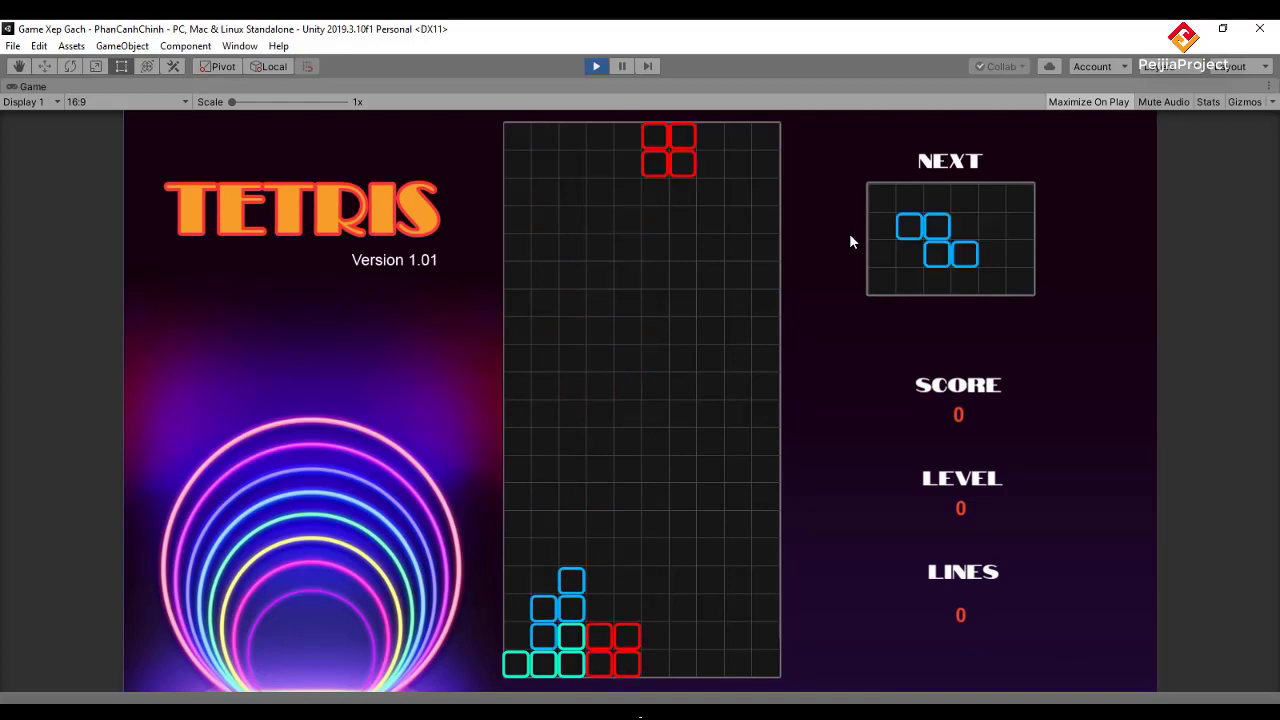
{"action": "key", "text": "Down"}
{"action": "key", "text": "Down"}
{"action": "key", "text": "Down"}
{"action": "key", "text": "Down"}
{"action": "key", "text": "Down"}
{"action": "key", "text": "Down"}
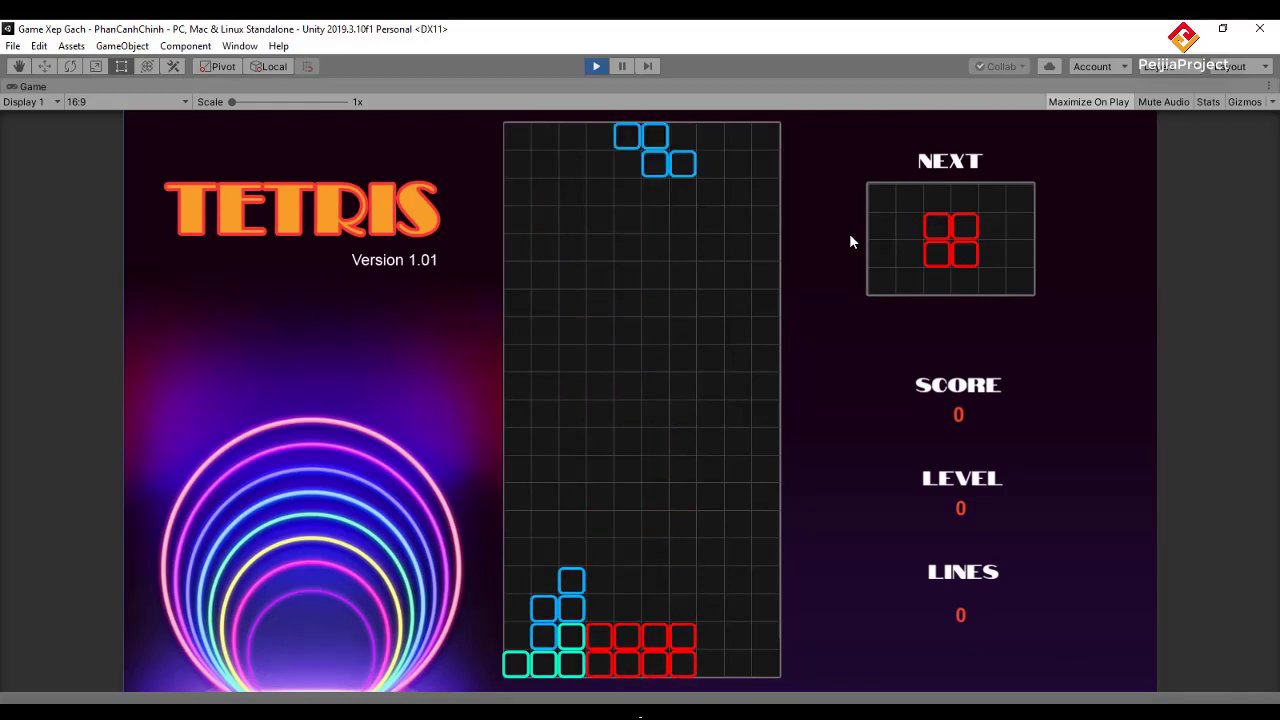
- Stack the Z and red O pieces, then drop an upright I to clear the bottom line
{"action": "key", "text": "Up"}
{"action": "key", "text": "Left"}
{"action": "key", "text": "Left"}
{"action": "key", "text": "Left"}
{"action": "key", "text": "Left"}
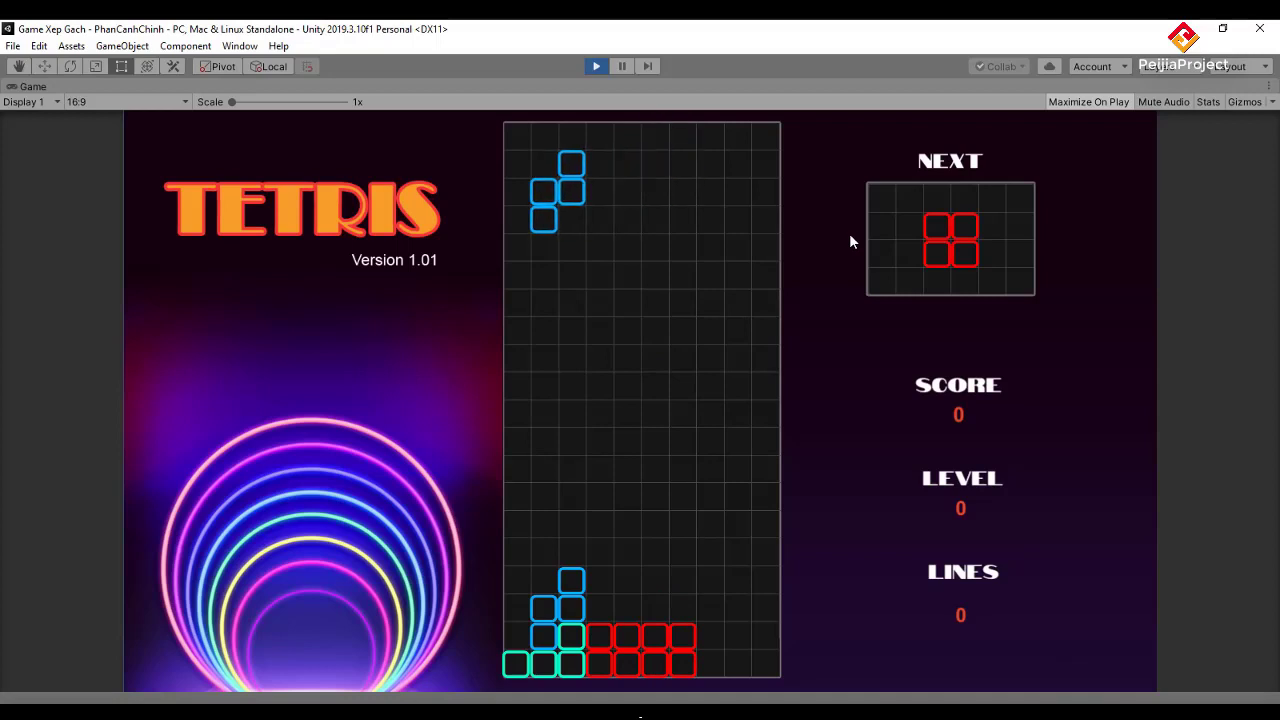
{"action": "key", "text": "Down"}
{"action": "key", "text": "Down"}
{"action": "key", "text": "Down"}
{"action": "key", "text": "Down"}
{"action": "key", "text": "Down"}
{"action": "key", "text": "Down"}
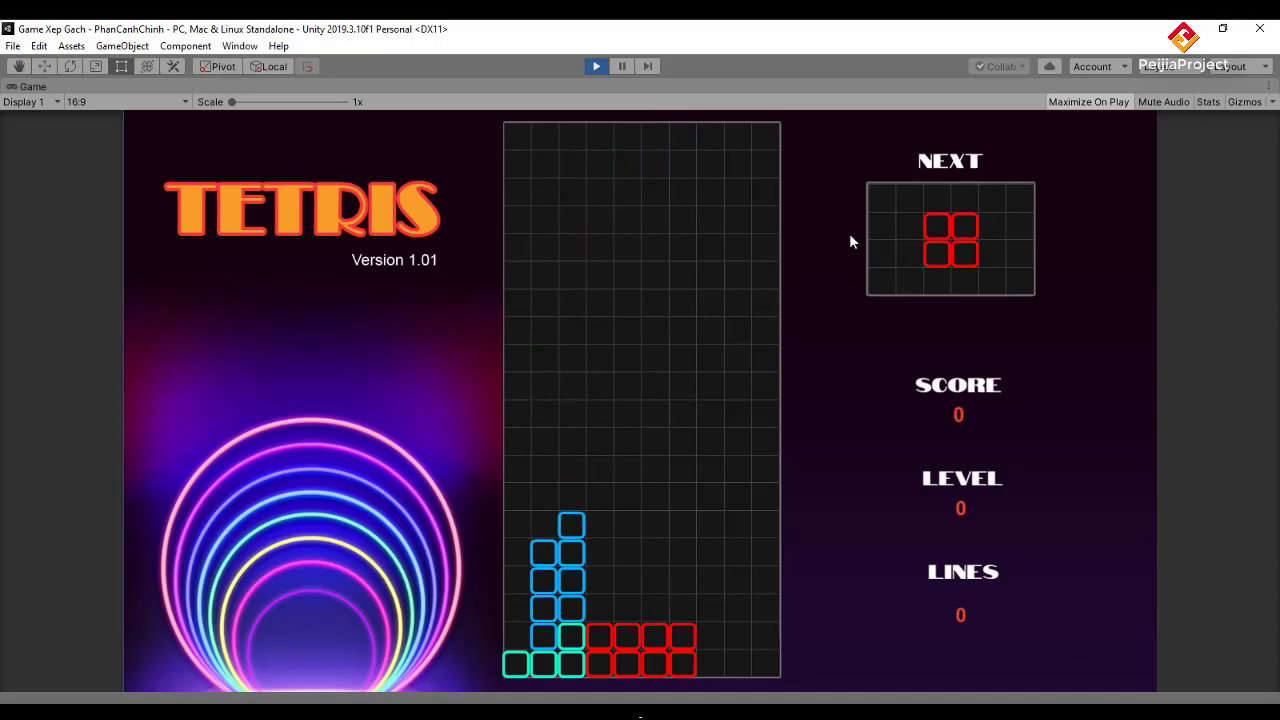
{"action": "key", "text": "Right"}
{"action": "key", "text": "Right"}
{"action": "key", "text": "Down"}
{"action": "key", "text": "Down"}
{"action": "key", "text": "Down"}
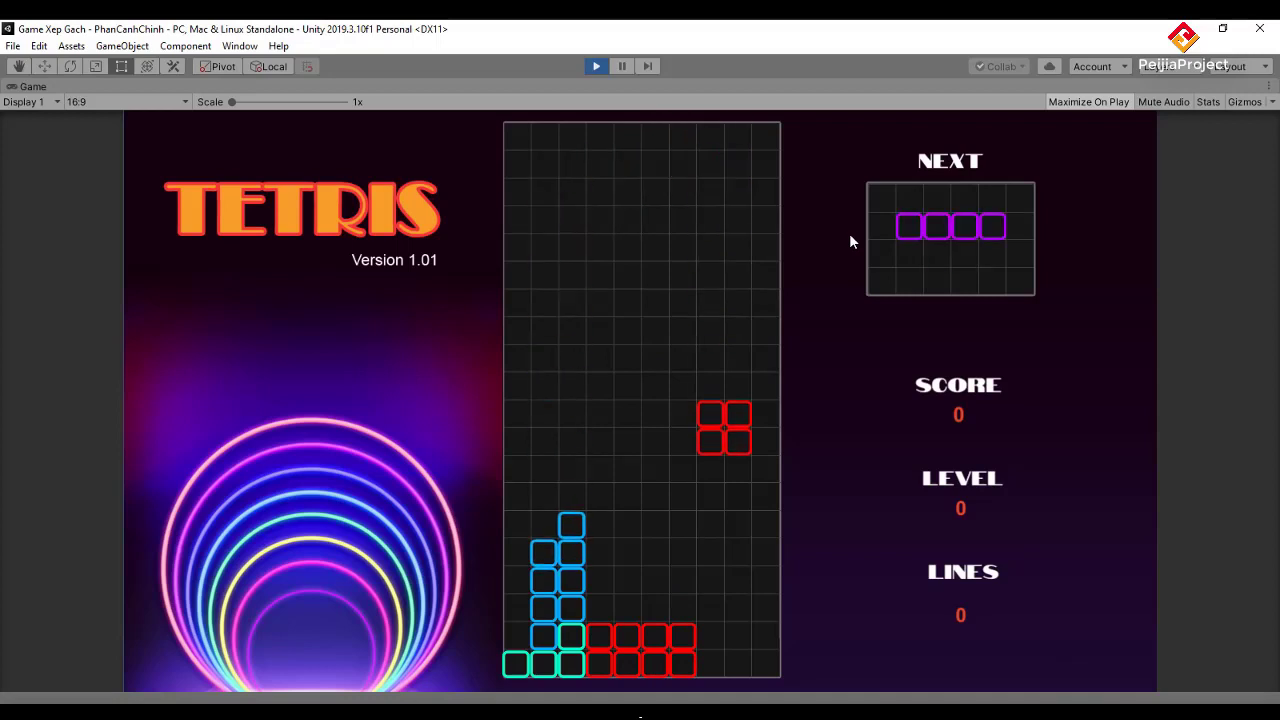
{"action": "key", "text": "Down"}
{"action": "key", "text": "Down"}
{"action": "key", "text": "Down"}
{"action": "key", "text": "Up"}
{"action": "key", "text": "Right"}
{"action": "key", "text": "Right"}
{"action": "key", "text": "Right"}
{"action": "key", "text": "Right"}
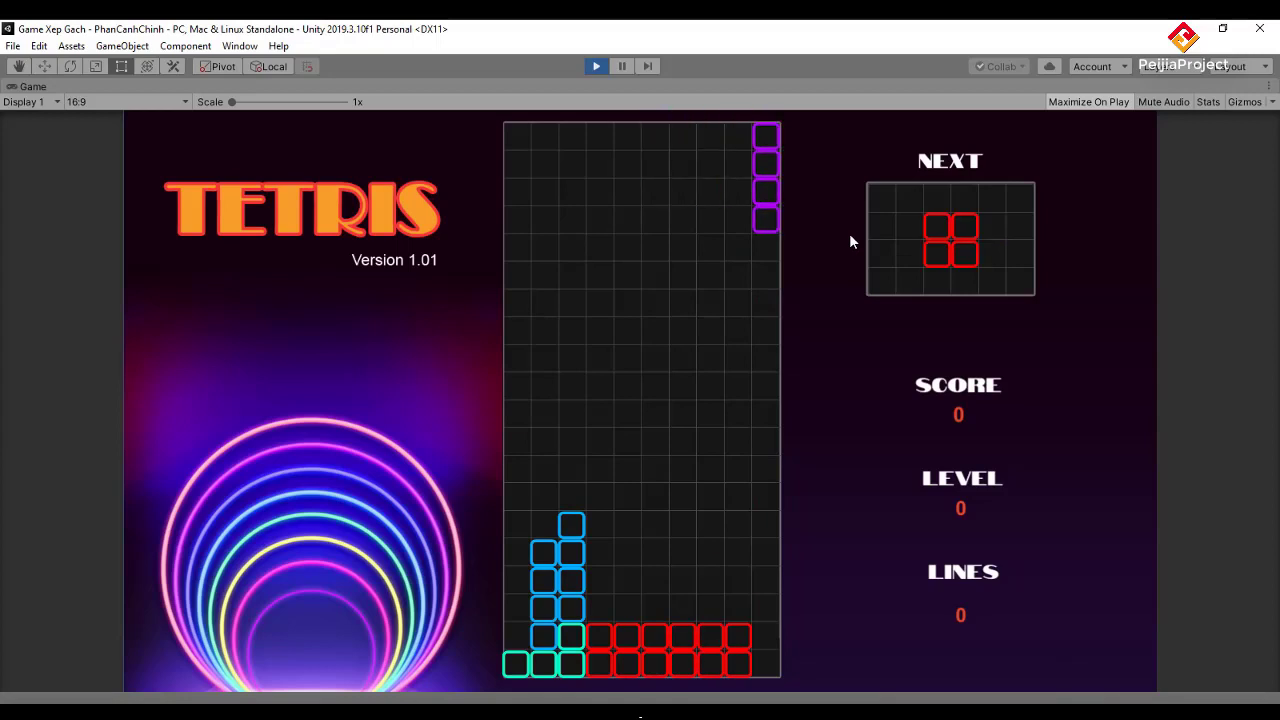
{"action": "key", "text": "Down"}
{"action": "key", "text": "Down"}
{"action": "key", "text": "Down"}
- Place several red O pieces, the green J and the yellow T onto the stack
{"action": "key", "text": "Left"}
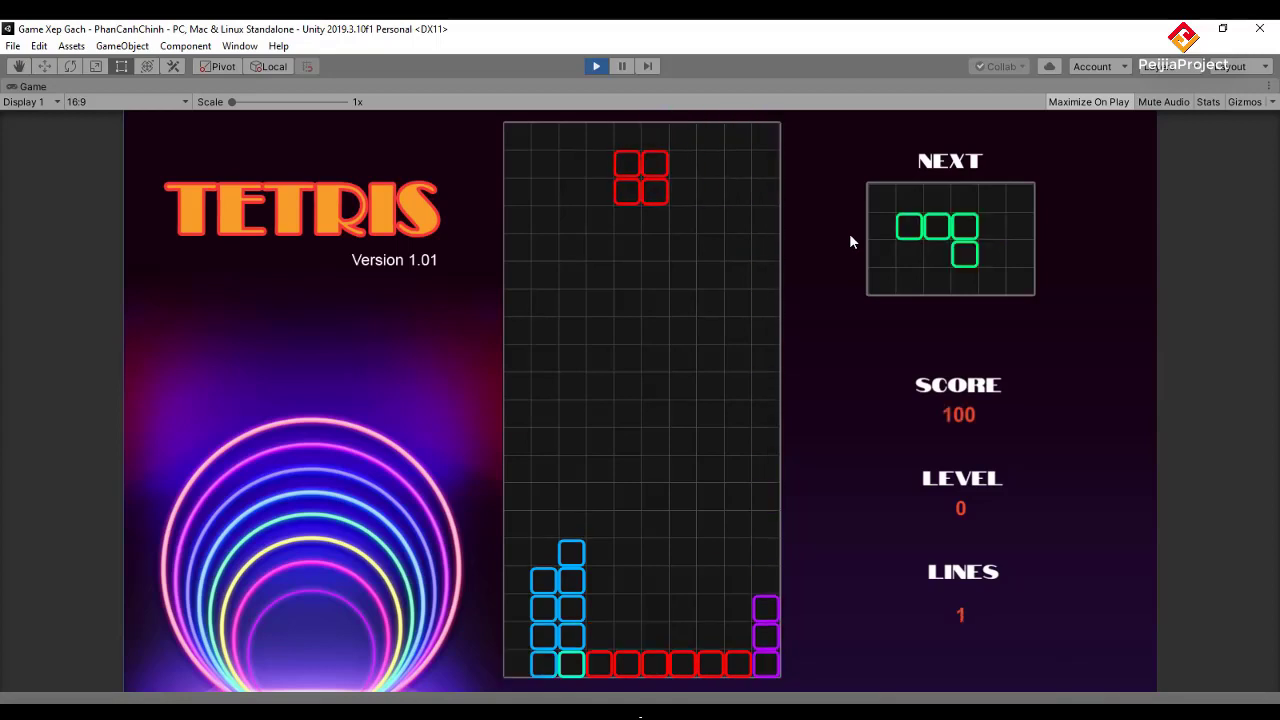
{"action": "key", "text": "Left"}
{"action": "key", "text": "Down"}
{"action": "key", "text": "Down"}
{"action": "key", "text": "Down"}
{"action": "key", "text": "Down"}
{"action": "key", "text": "Down"}
{"action": "key", "text": "Down"}
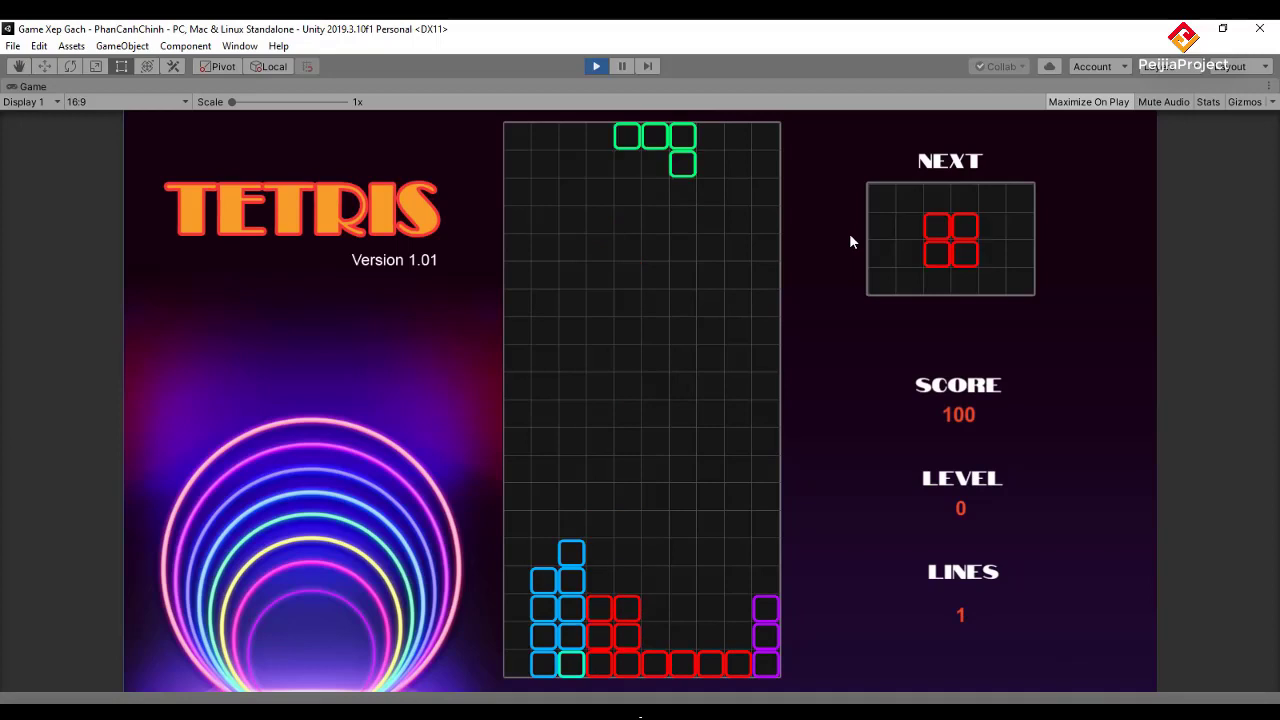
{"action": "key", "text": "Up"}
{"action": "key", "text": "Up"}
{"action": "key", "text": "Right"}
{"action": "key", "text": "Down"}
{"action": "key", "text": "Down"}
{"action": "key", "text": "Down"}
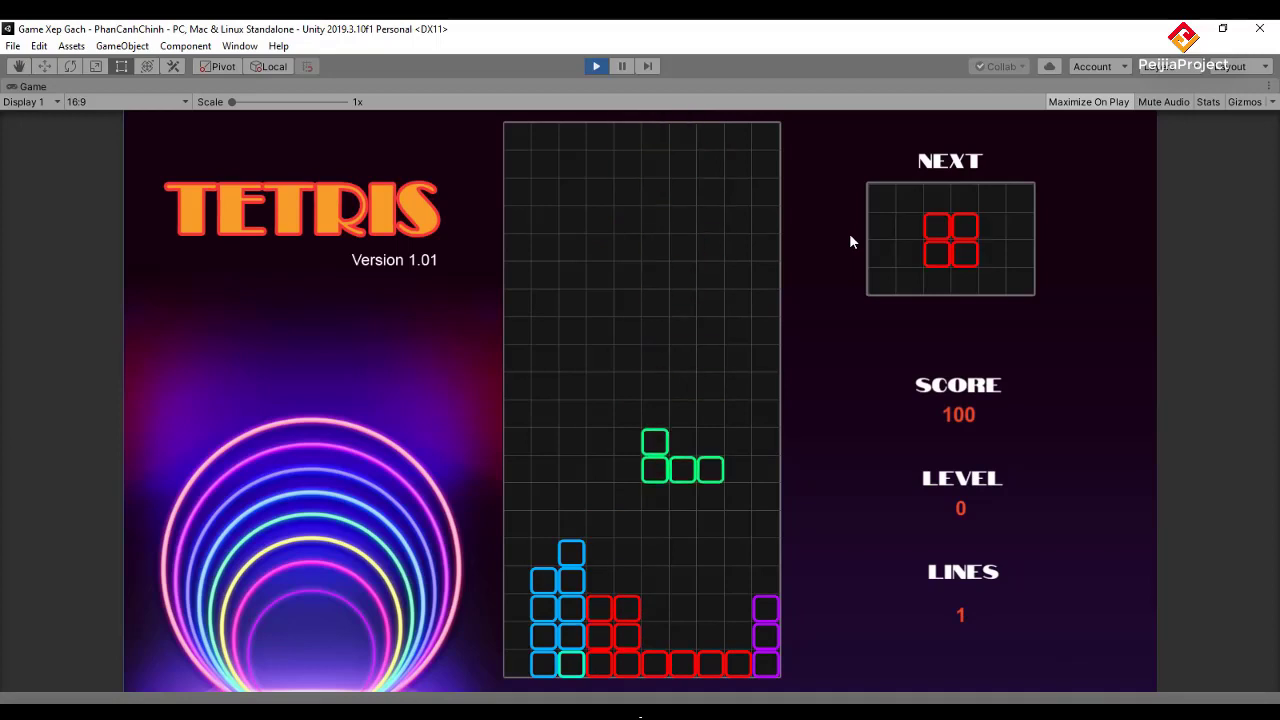
{"action": "key", "text": "Down"}
{"action": "key", "text": "Down"}
{"action": "key", "text": "Down"}
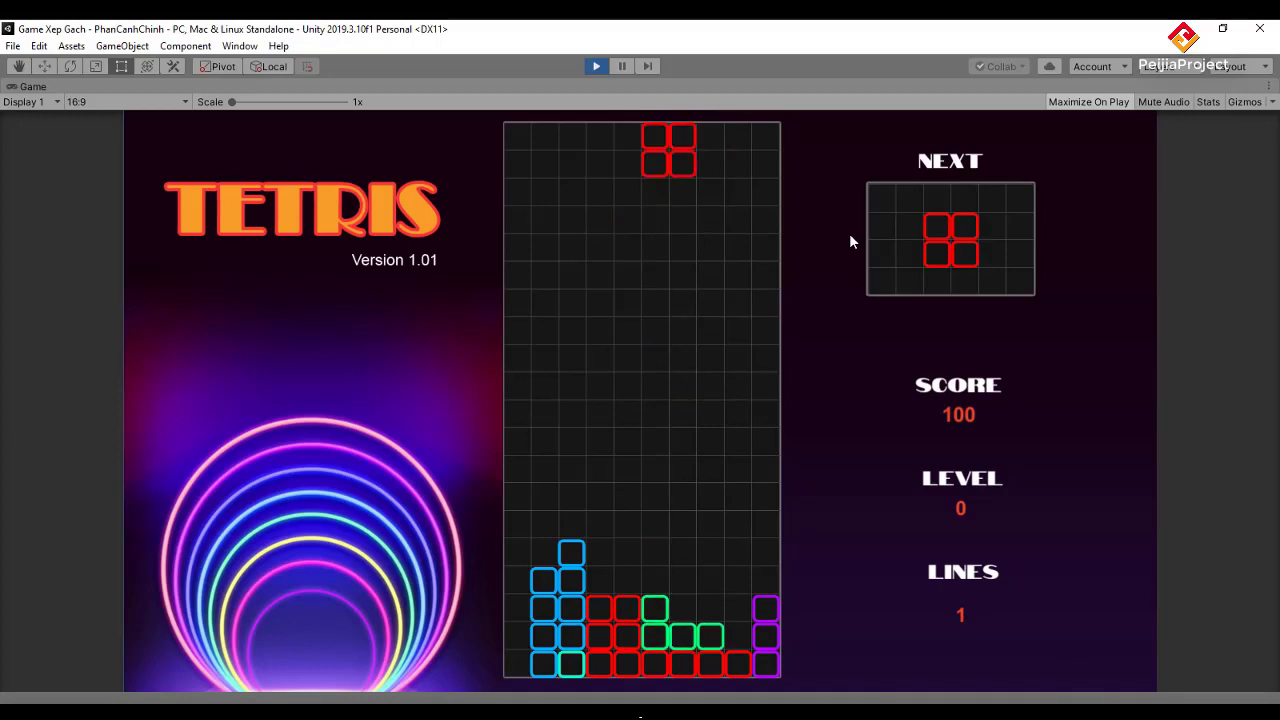
{"action": "key", "text": "Right"}
{"action": "key", "text": "Down"}
{"action": "key", "text": "Down"}
{"action": "key", "text": "Down"}
{"action": "key", "text": "Down"}
{"action": "key", "text": "Down"}
{"action": "key", "text": "Down"}
{"action": "key", "text": "Left"}
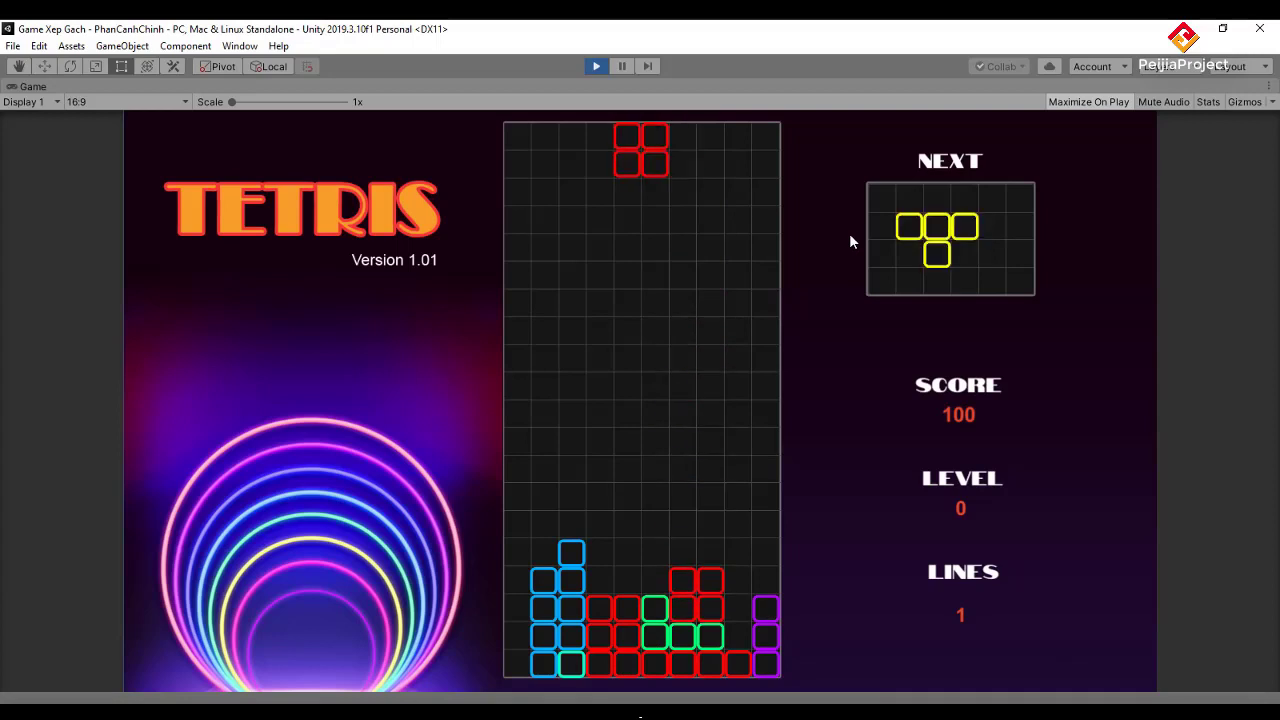
{"action": "key", "text": "Left"}
{"action": "key", "text": "Down"}
{"action": "key", "text": "Down"}
{"action": "key", "text": "Down"}
{"action": "key", "text": "Down"}
{"action": "key", "text": "Down"}
{"action": "key", "text": "Down"}
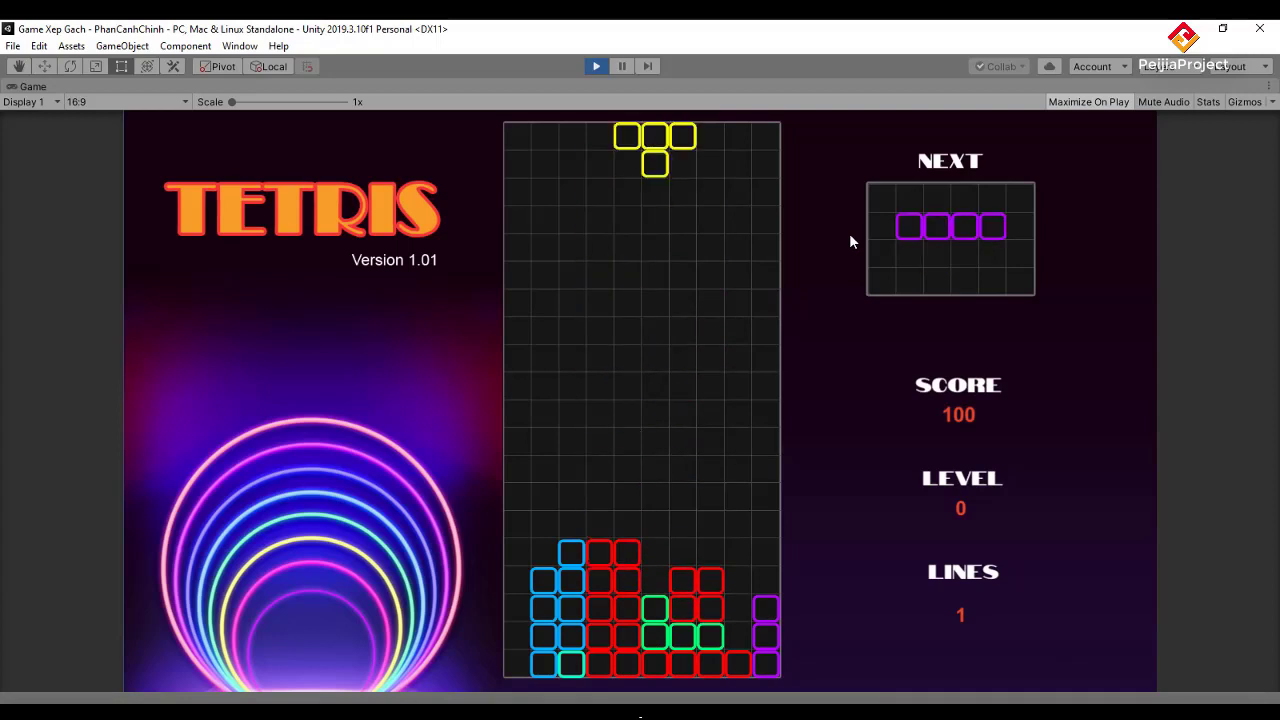
{"action": "key", "text": "Up"}
{"action": "key", "text": "Down"}
{"action": "key", "text": "Down"}
{"action": "key", "text": "Down"}
{"action": "key", "text": "Down"}
{"action": "key", "text": "Down"}
{"action": "key", "text": "Down"}
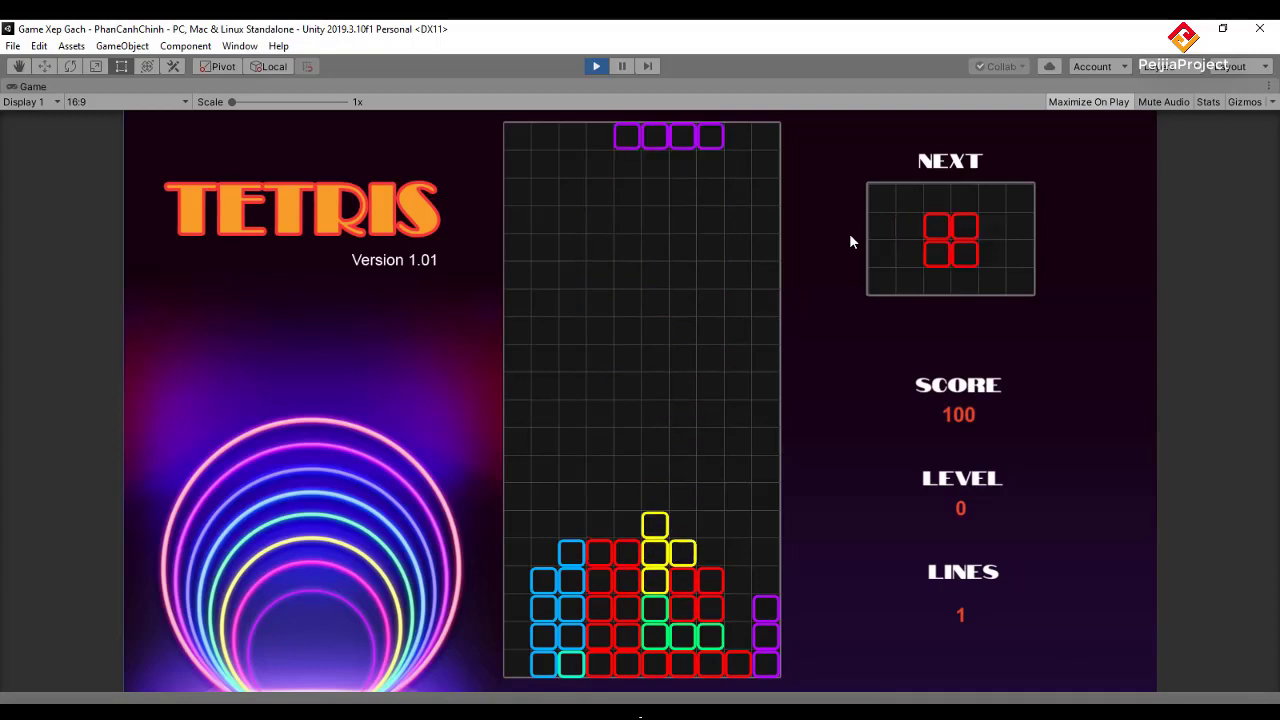
- Drop the I, red O and cyan L, then a final I to reach 4 lines and 500 points
{"action": "key", "text": "Up"}
{"action": "key", "text": "Left"}
{"action": "key", "text": "Left"}
{"action": "key", "text": "Left"}
{"action": "key", "text": "Left"}
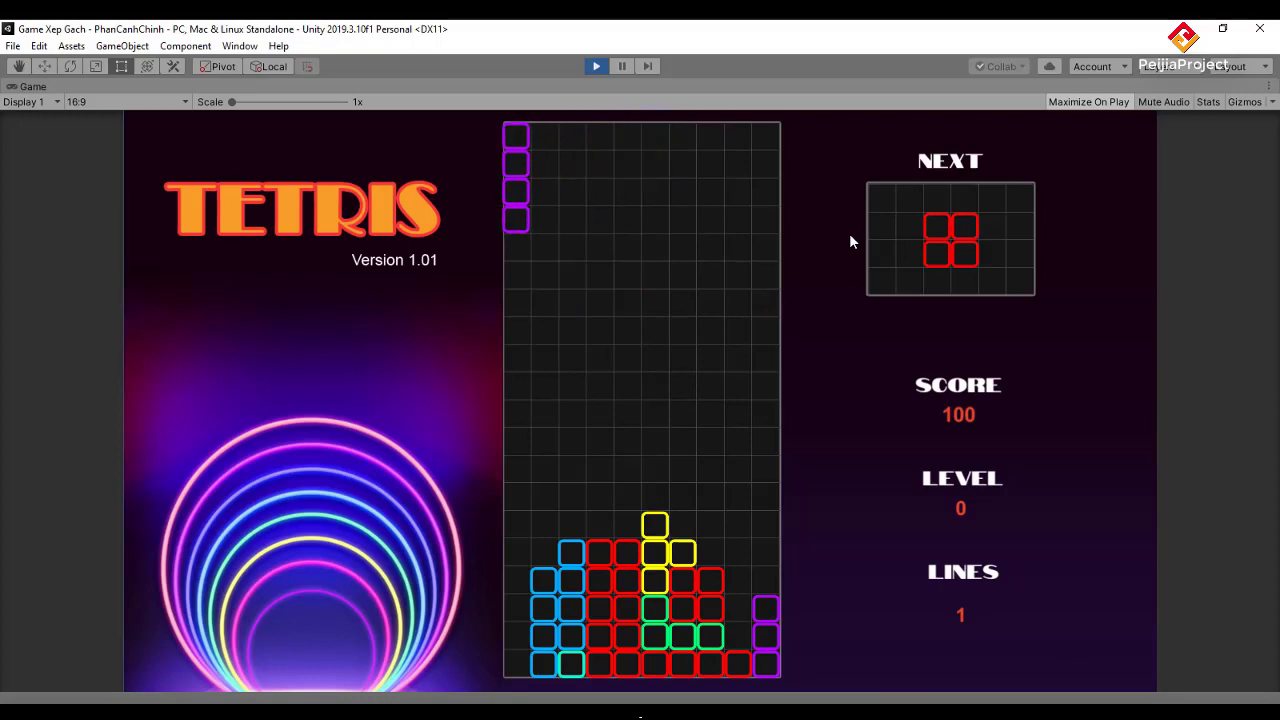
{"action": "key", "text": "Down"}
{"action": "key", "text": "Down"}
{"action": "key", "text": "Down"}
{"action": "key", "text": "Down"}
{"action": "key", "text": "Down"}
{"action": "key", "text": "Down"}
{"action": "key", "text": "Down"}
{"action": "key", "text": "Down"}
{"action": "key", "text": "Down"}
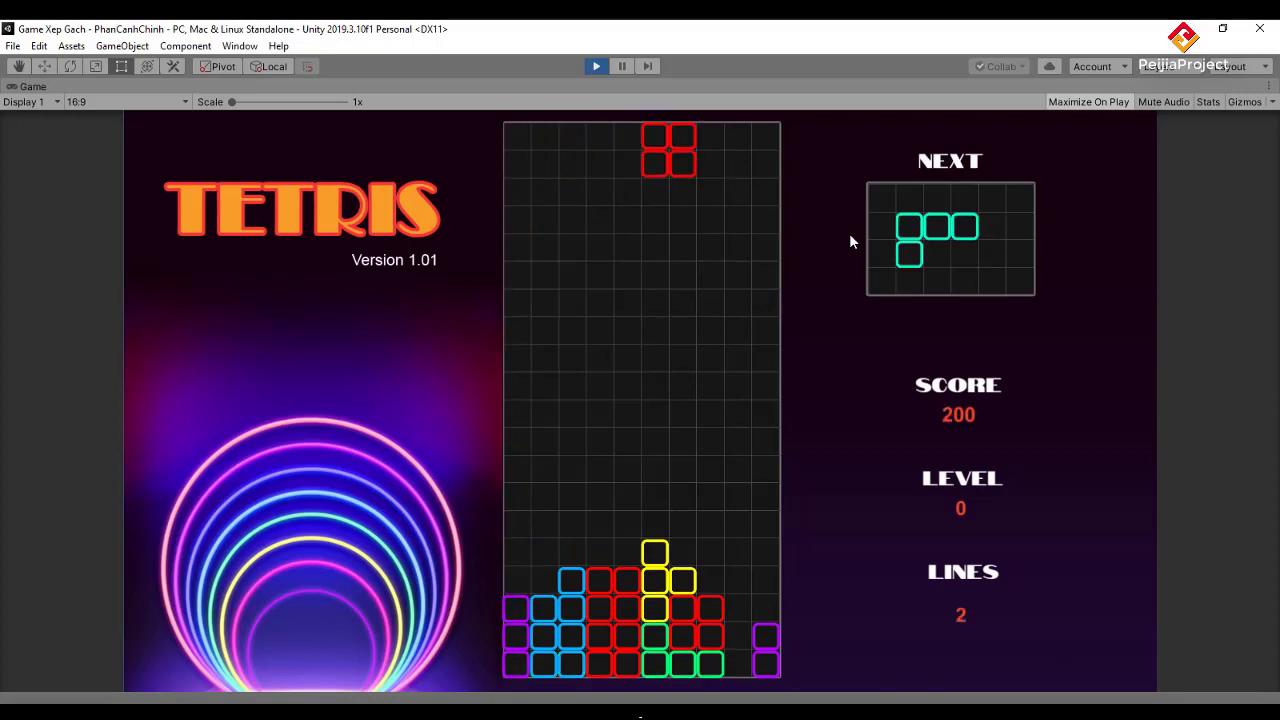
{"action": "key", "text": "Left"}
{"action": "key", "text": "Left"}
{"action": "key", "text": "Left"}
{"action": "key", "text": "Left"}
{"action": "key", "text": "Left"}
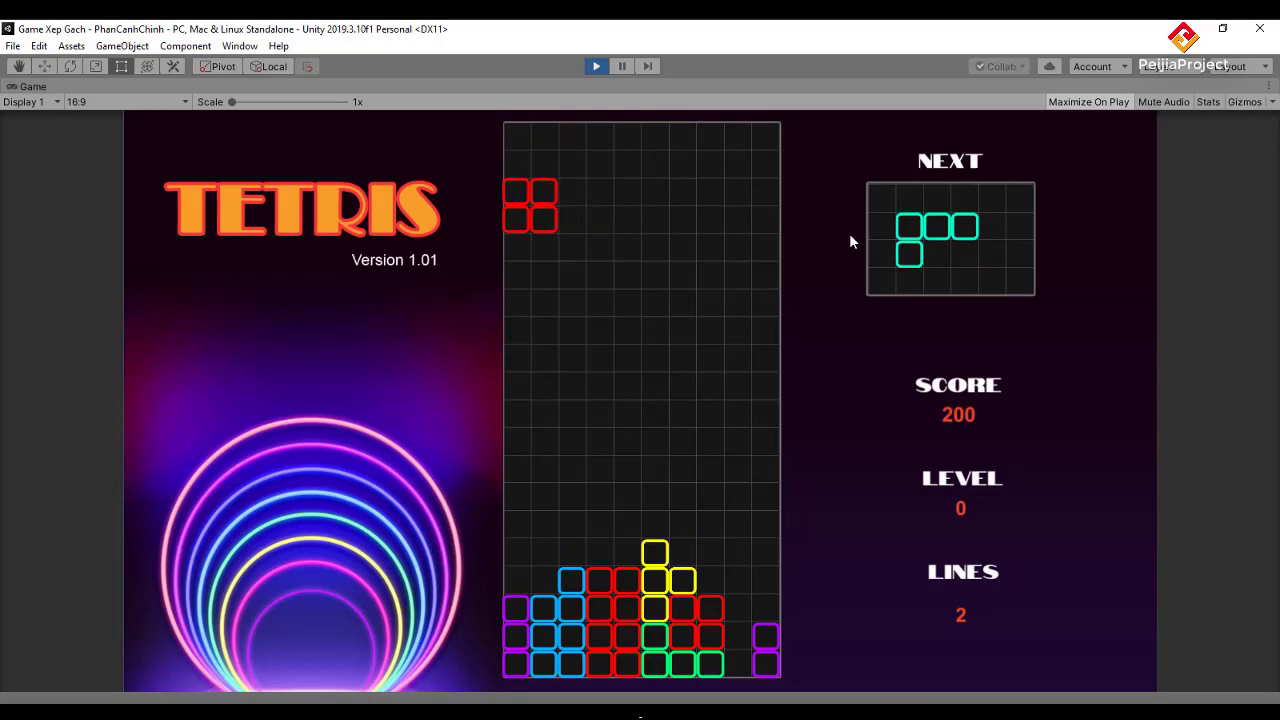
{"action": "key", "text": "Down"}
{"action": "key", "text": "Down"}
{"action": "key", "text": "Down"}
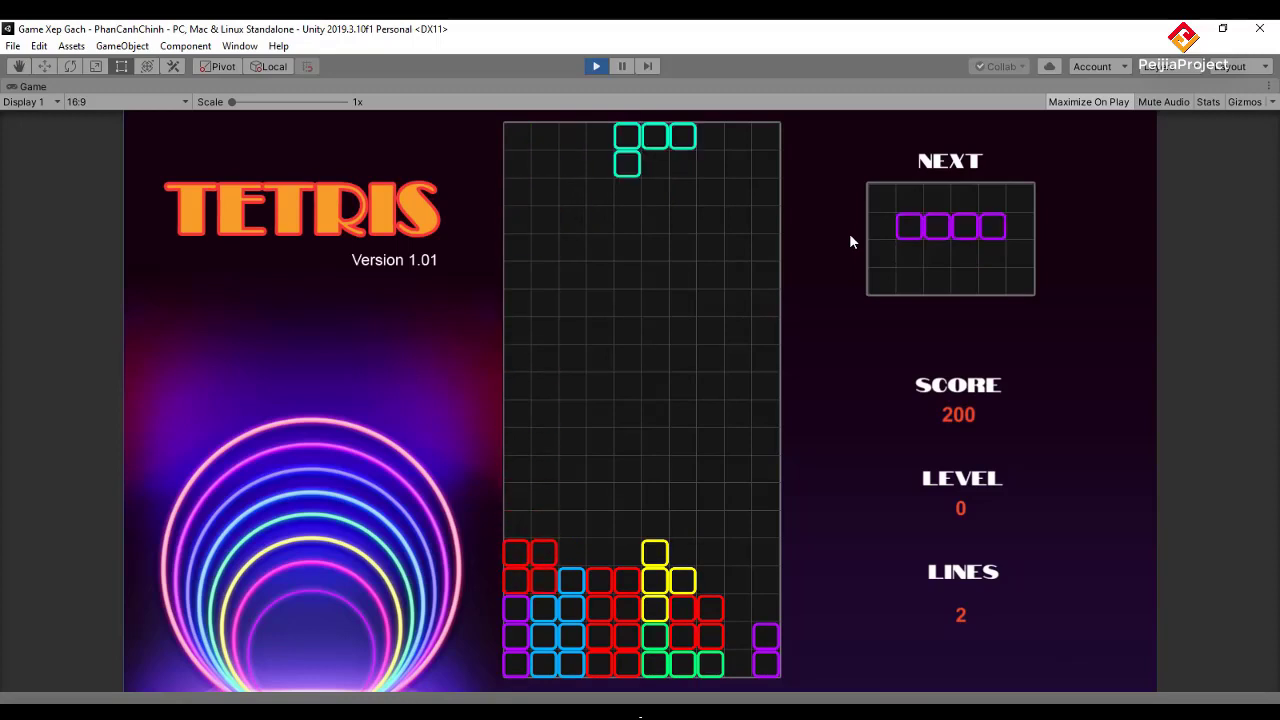
{"action": "key", "text": "Up"}
{"action": "key", "text": "Up"}
{"action": "key", "text": "Left"}
{"action": "key", "text": "Left"}
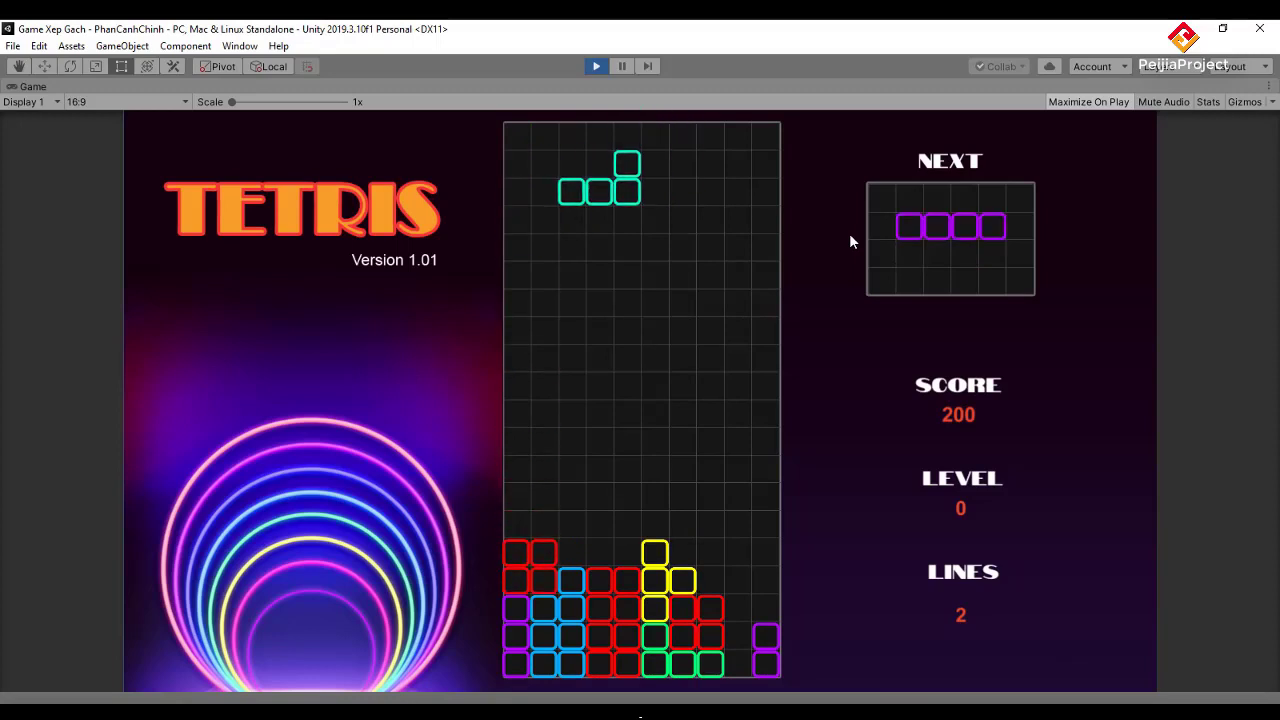
{"action": "key", "text": "Down"}
{"action": "key", "text": "Down"}
{"action": "key", "text": "Down"}
{"action": "key", "text": "Up"}
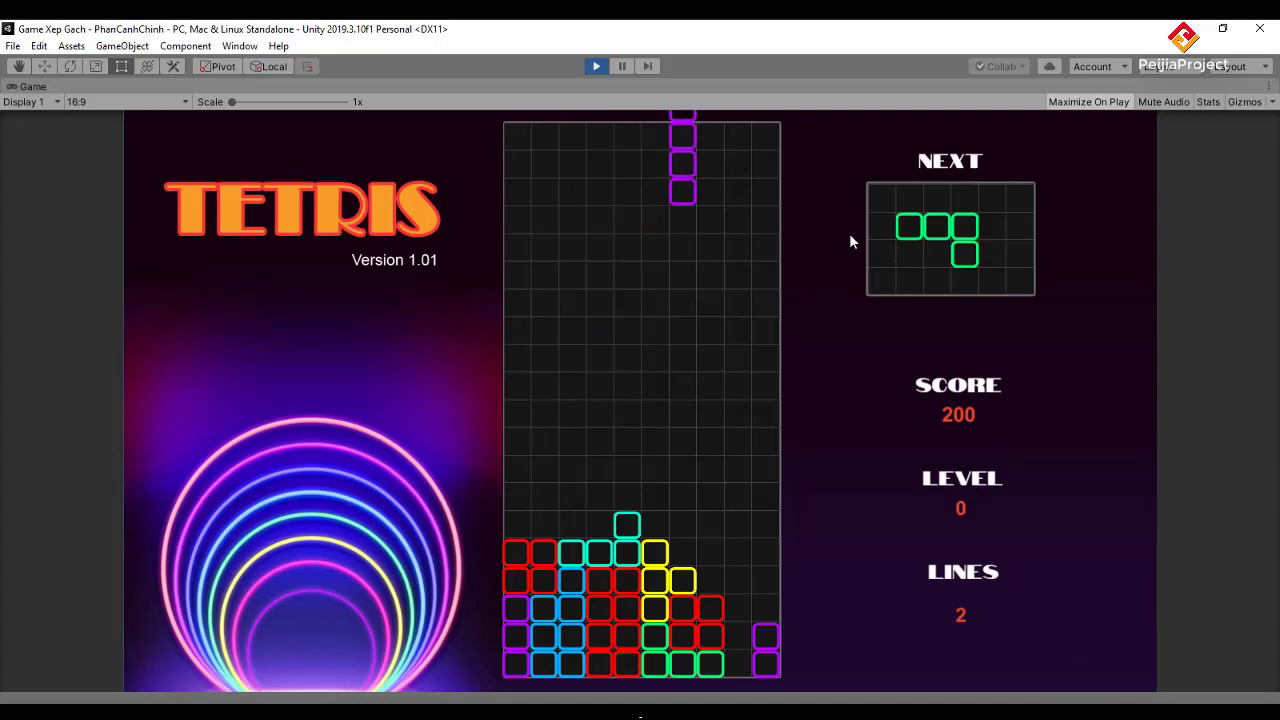
{"action": "key", "text": "Right"}
{"action": "key", "text": "Right"}
{"action": "key", "text": "Right"}
{"action": "key", "text": "Left"}
{"action": "key", "text": "Down"}
{"action": "key", "text": "Down"}
{"action": "key", "text": "Down"}
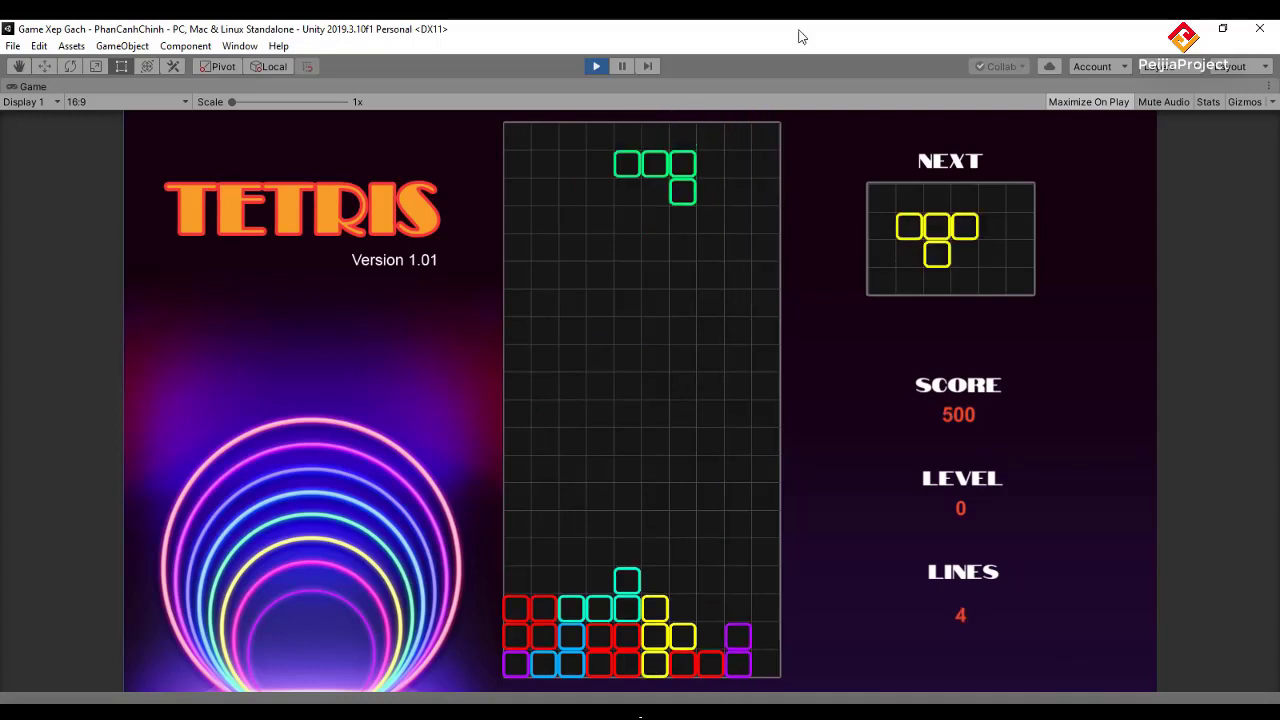
- Stop the Unity play test and scroll Bien_Gioi.cs down toward UpdateUI
{"action": "left_click", "coordinate": [597, 66]}
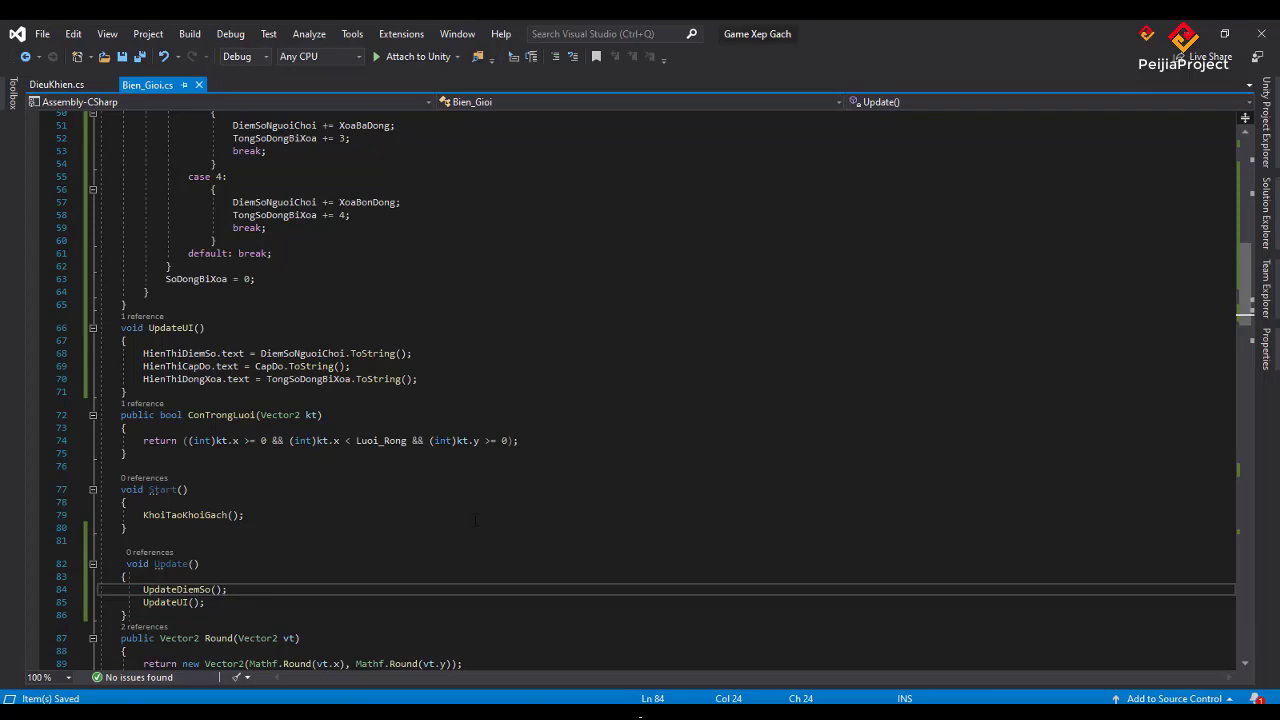
{"action": "scroll", "coordinate": [475, 520], "scroll_direction": "down", "scroll_amount": 1}
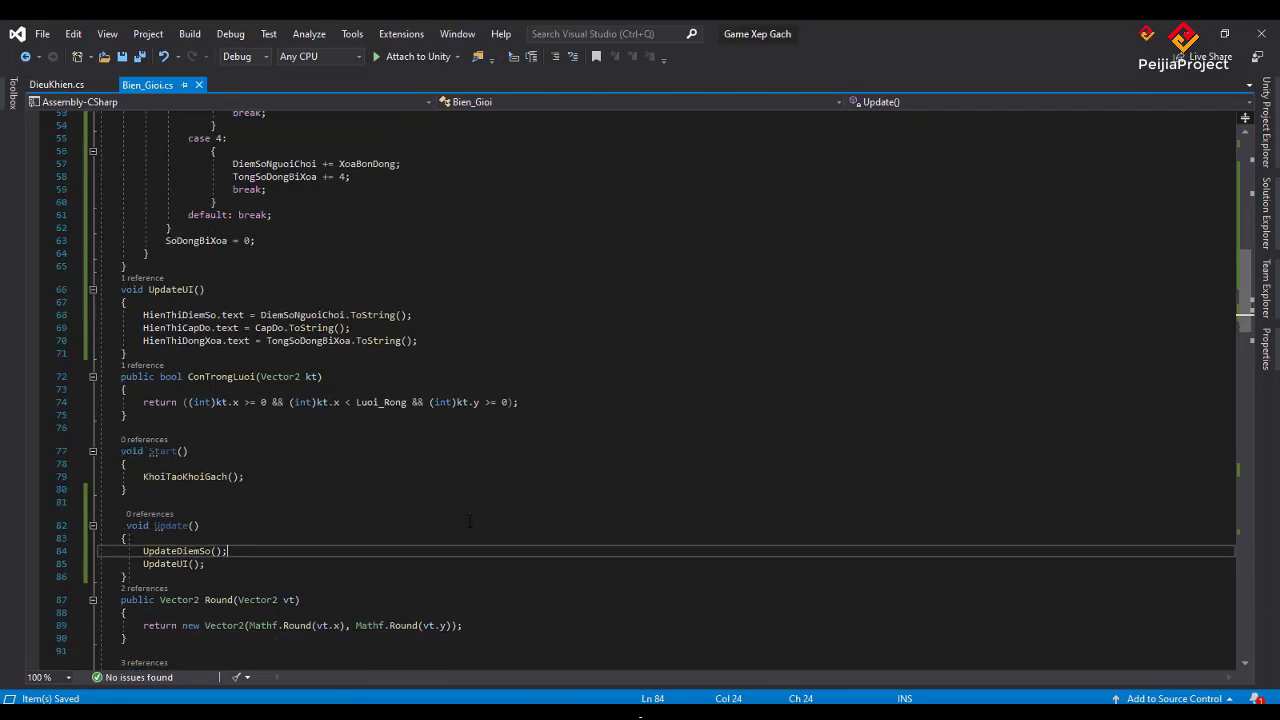
{"action": "left_click", "coordinate": [280, 428]}
{"action": "scroll", "coordinate": [333, 451], "scroll_direction": "down", "scroll_amount": 1}
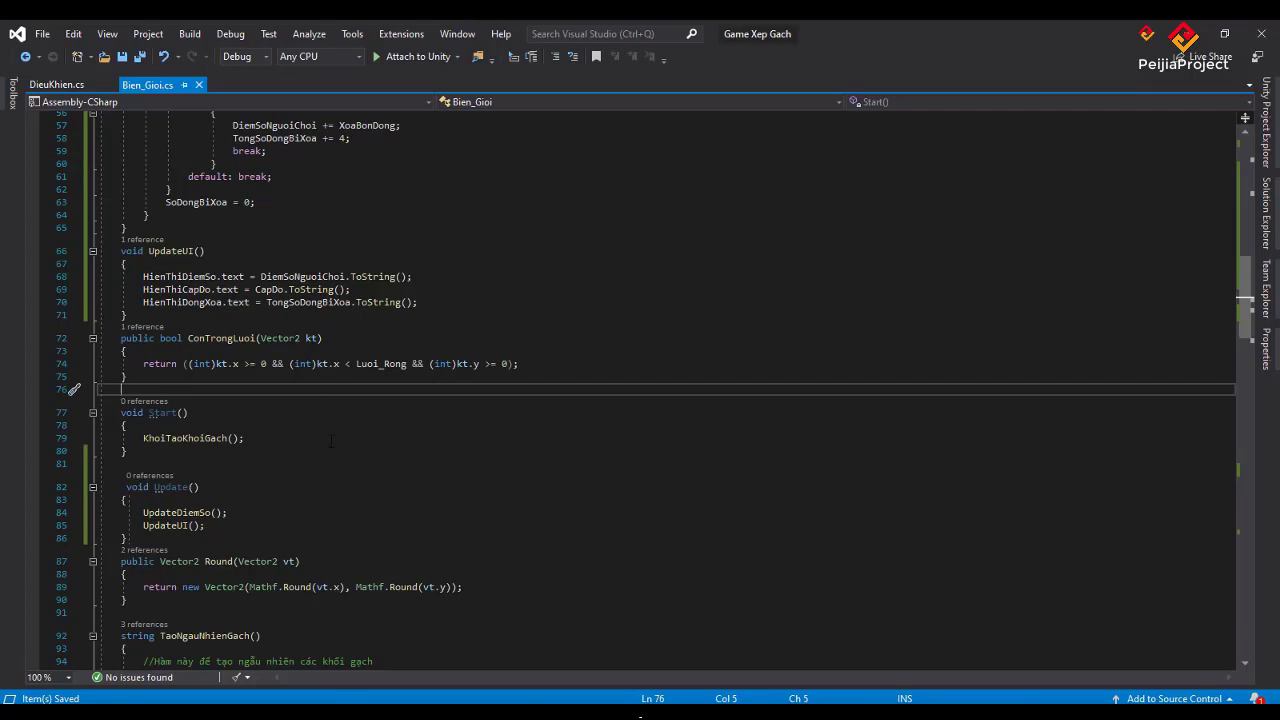
- Add void UpdteCapDo() with an empty body after UpdateUI's closing brace
{"action": "left_click", "coordinate": [468, 315]}
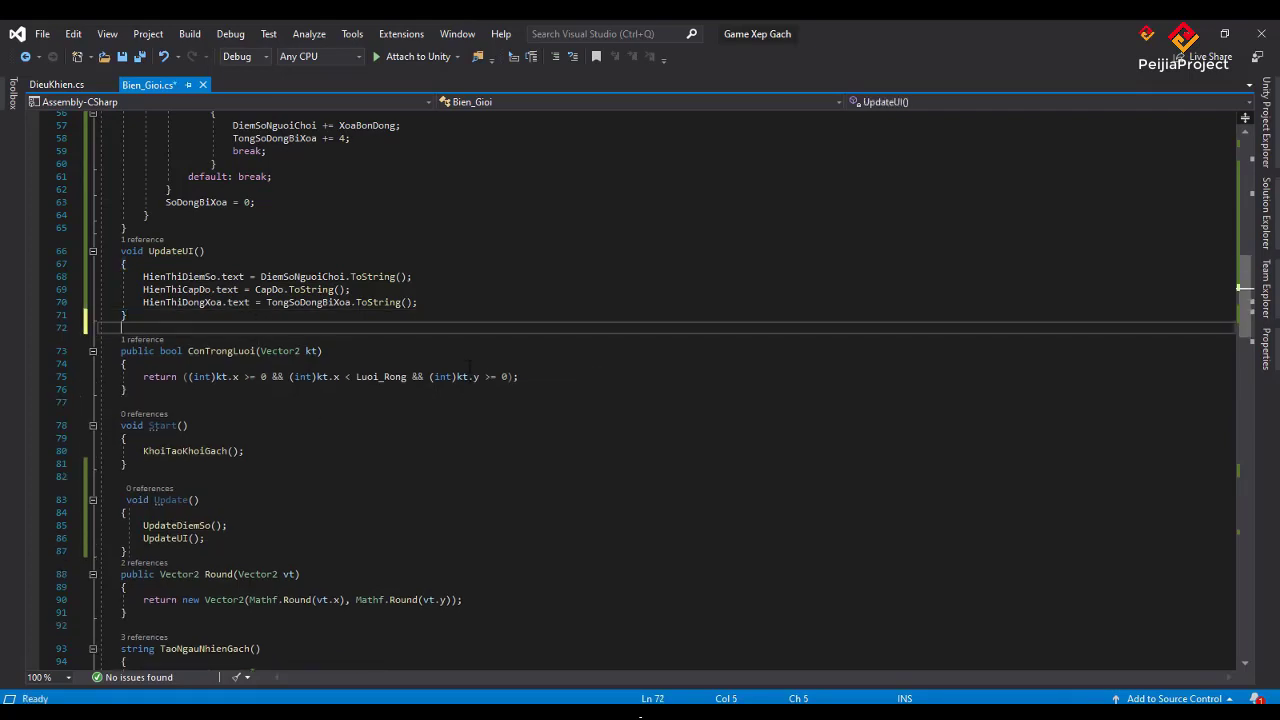
{"action": "key", "text": "Return"}
{"action": "type", "text": "voi"}
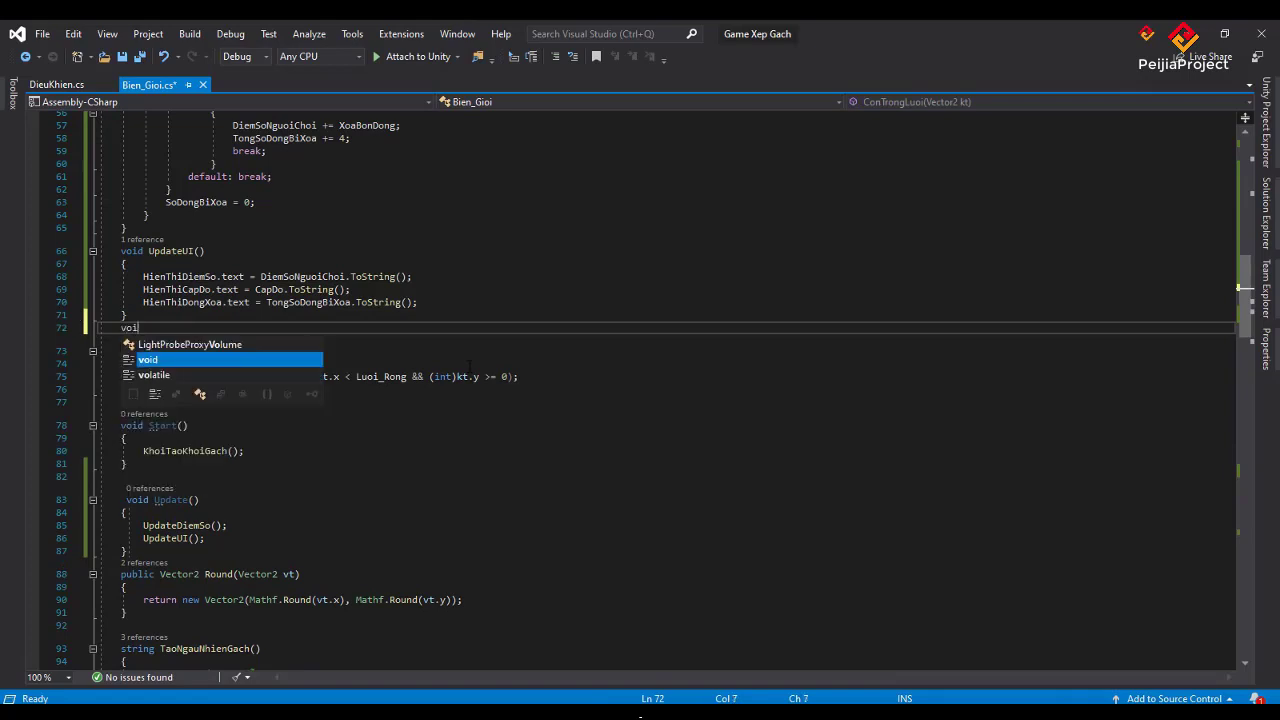
{"action": "type", "text": "d U"}
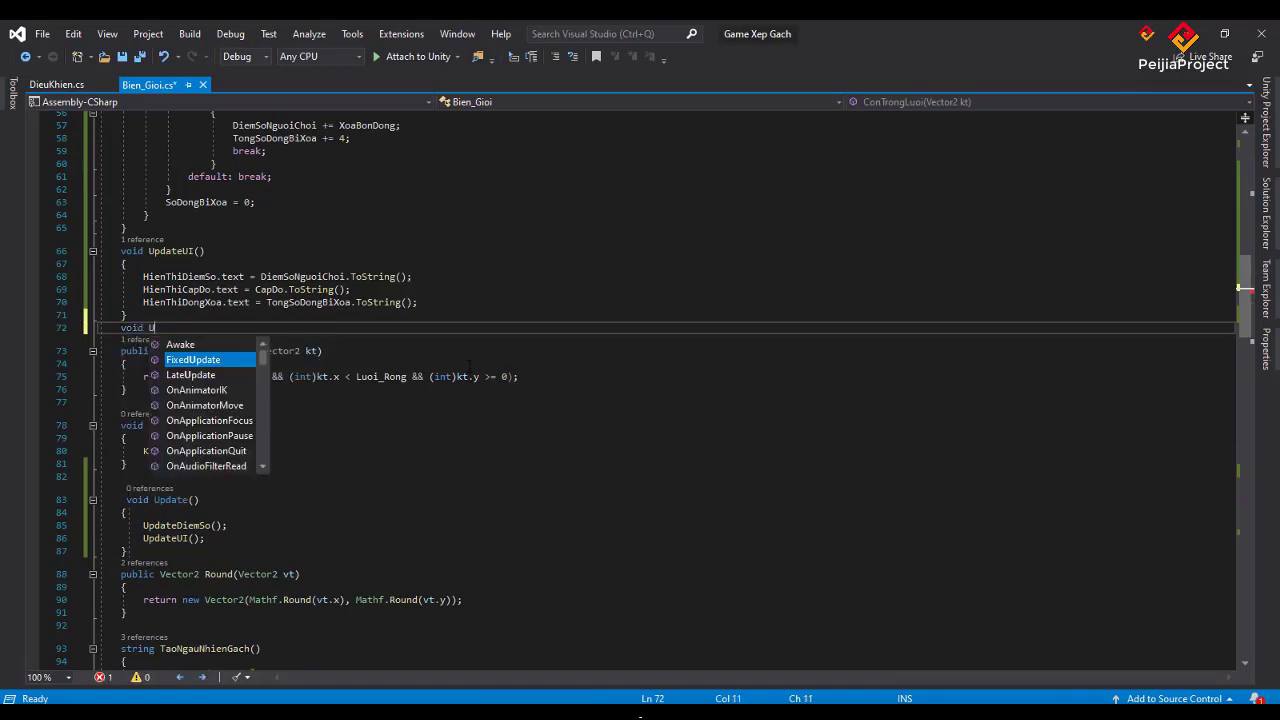
{"action": "type", "text": "pdteC"}
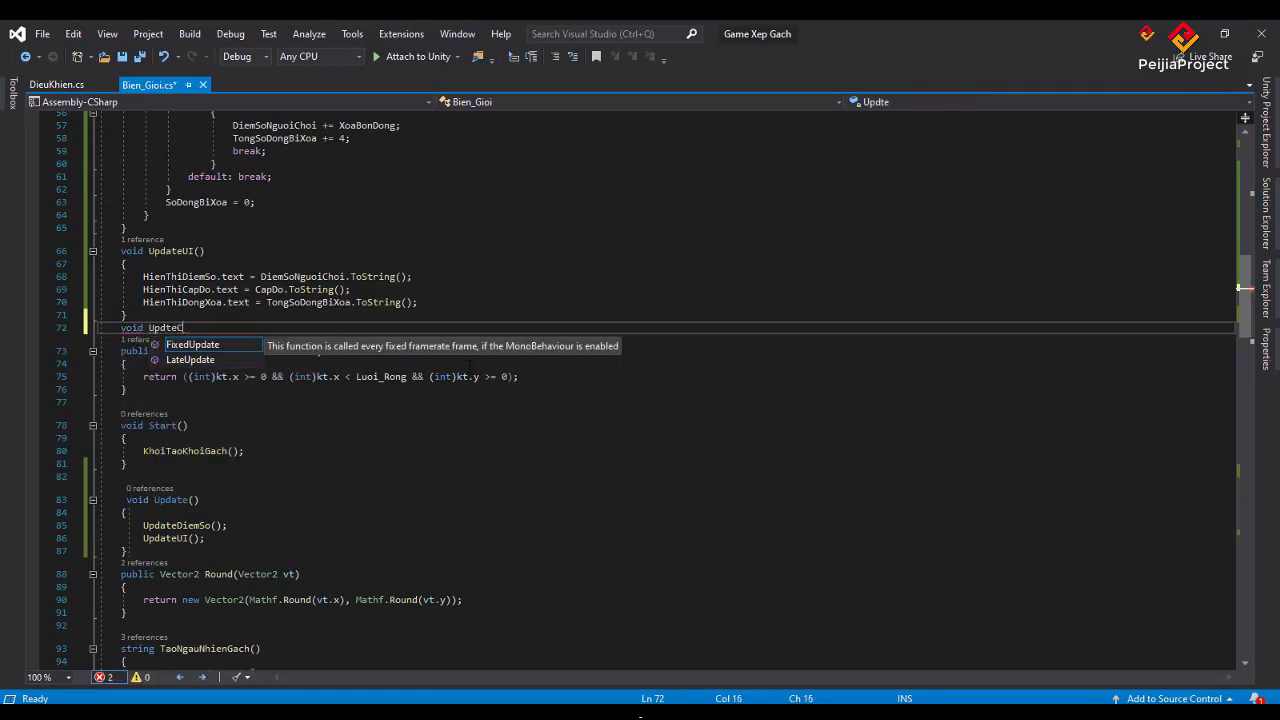
{"action": "type", "text": "apDo"}
{"action": "type", "text": "() {"}
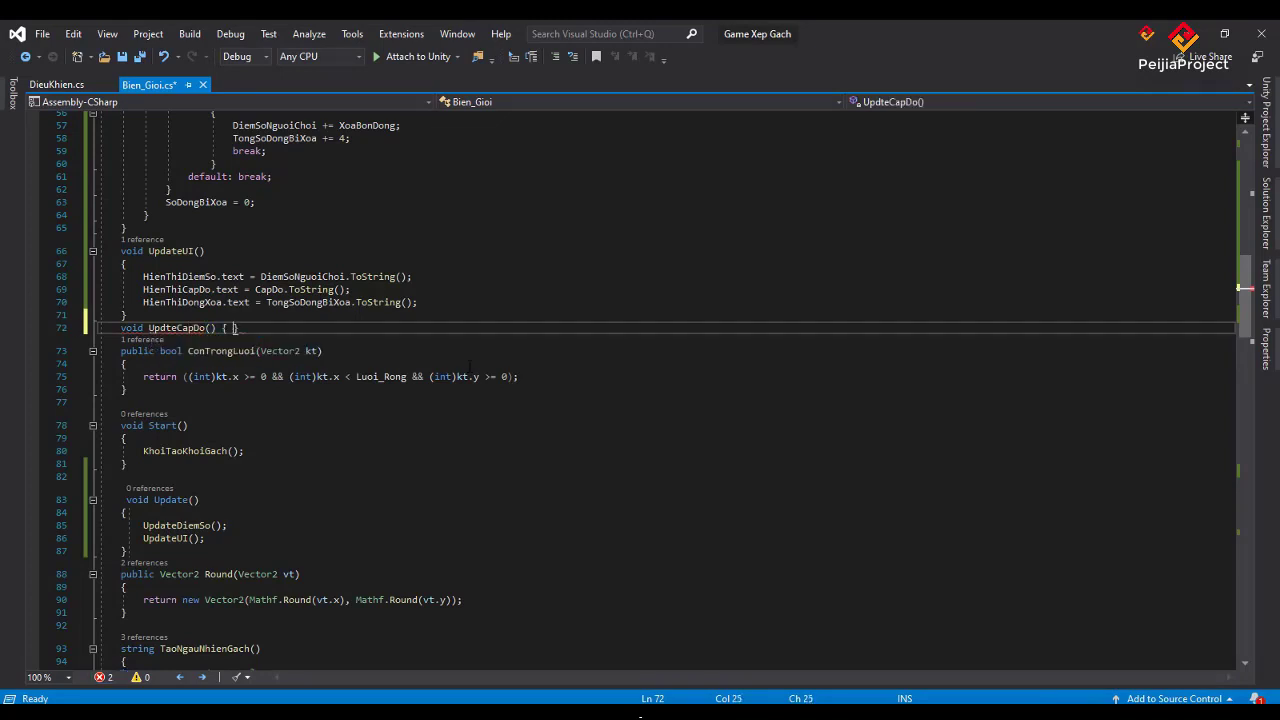
{"action": "key", "text": "Return"}
{"action": "type", "text": "{"}
{"action": "key", "text": "Return"}
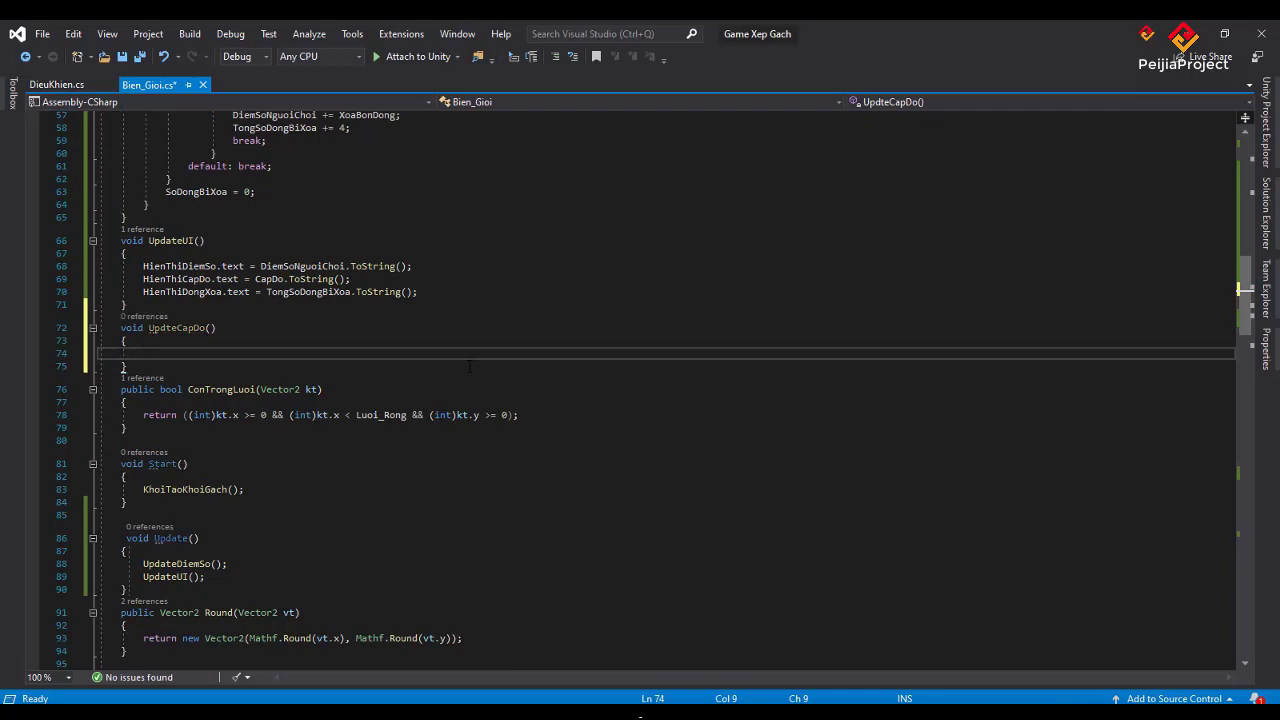
{"action": "scroll", "coordinate": [469, 366], "scroll_direction": "up", "scroll_amount": 3}
{"action": "scroll", "coordinate": [469, 366], "scroll_direction": "up", "scroll_amount": 6}
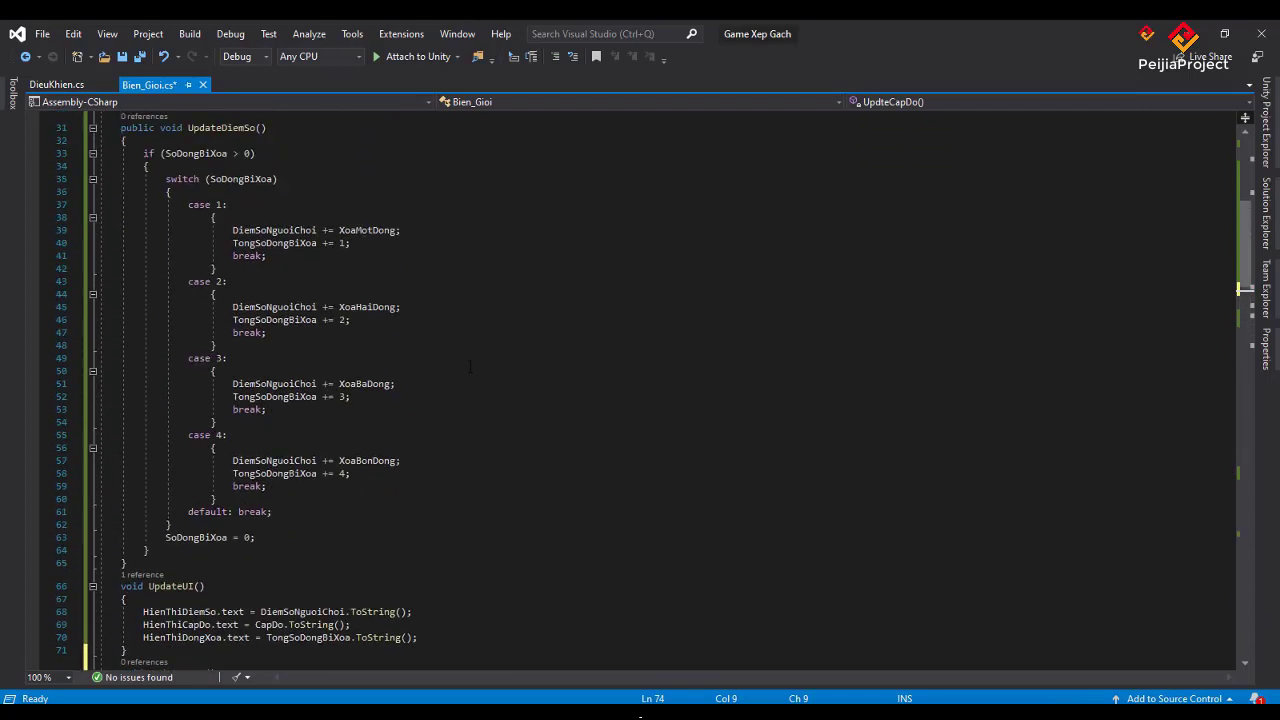
{"action": "scroll", "coordinate": [469, 366], "scroll_direction": "up", "scroll_amount": 4}
{"action": "scroll", "coordinate": [469, 366], "scroll_direction": "up", "scroll_amount": 1}
{"action": "scroll", "coordinate": [469, 366], "scroll_direction": "up", "scroll_amount": 1}
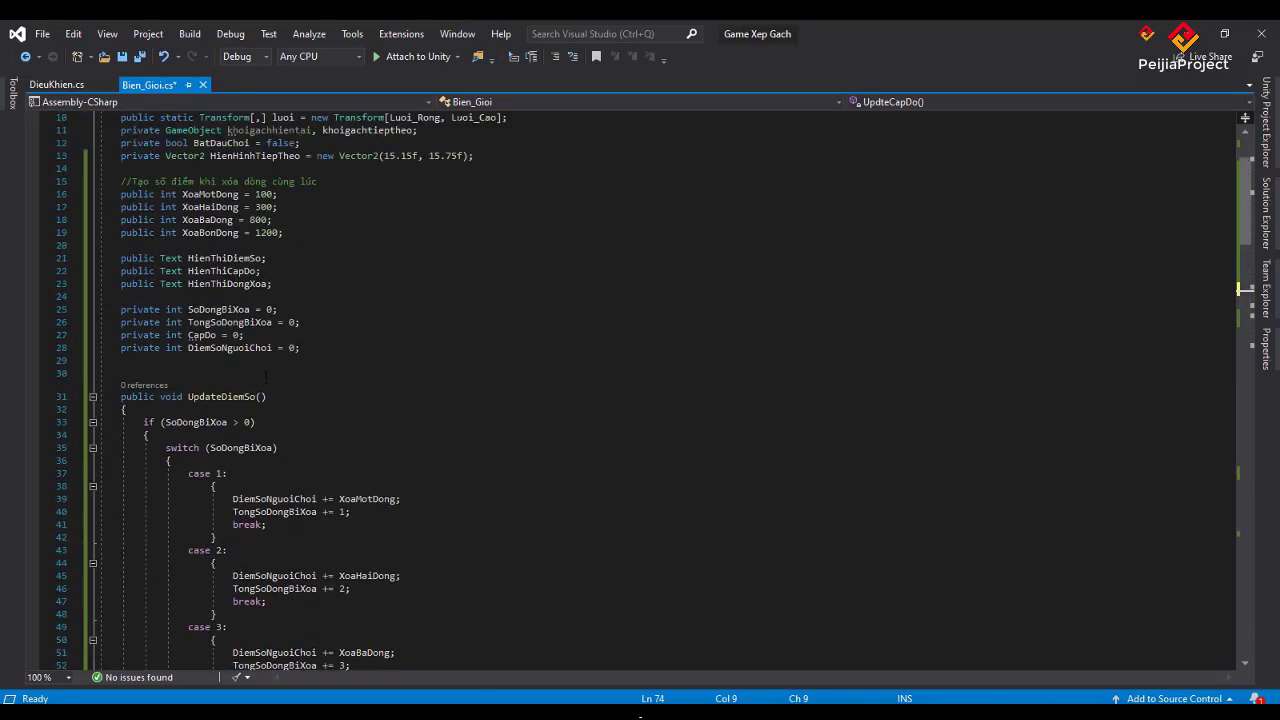
- Declare a private int SoDongTangCap = 5 field after the other private fields
{"action": "left_click", "coordinate": [280, 361]}
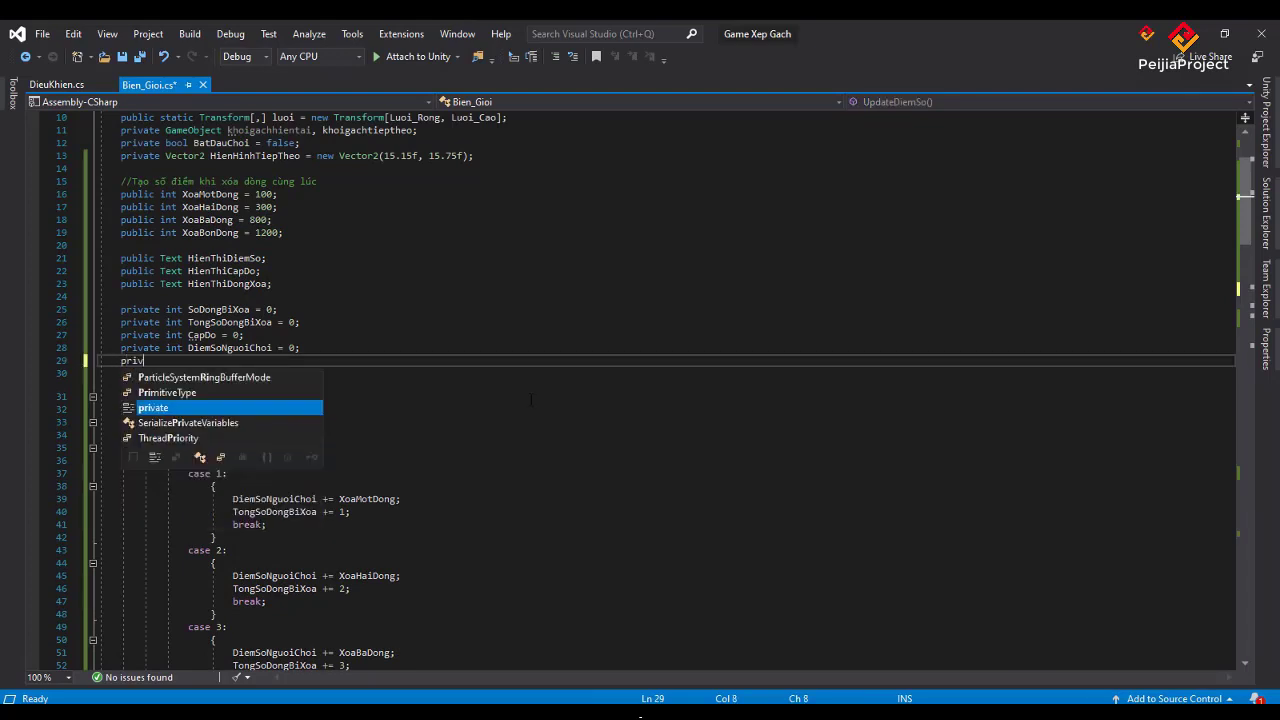
{"action": "type", "text": "private"}
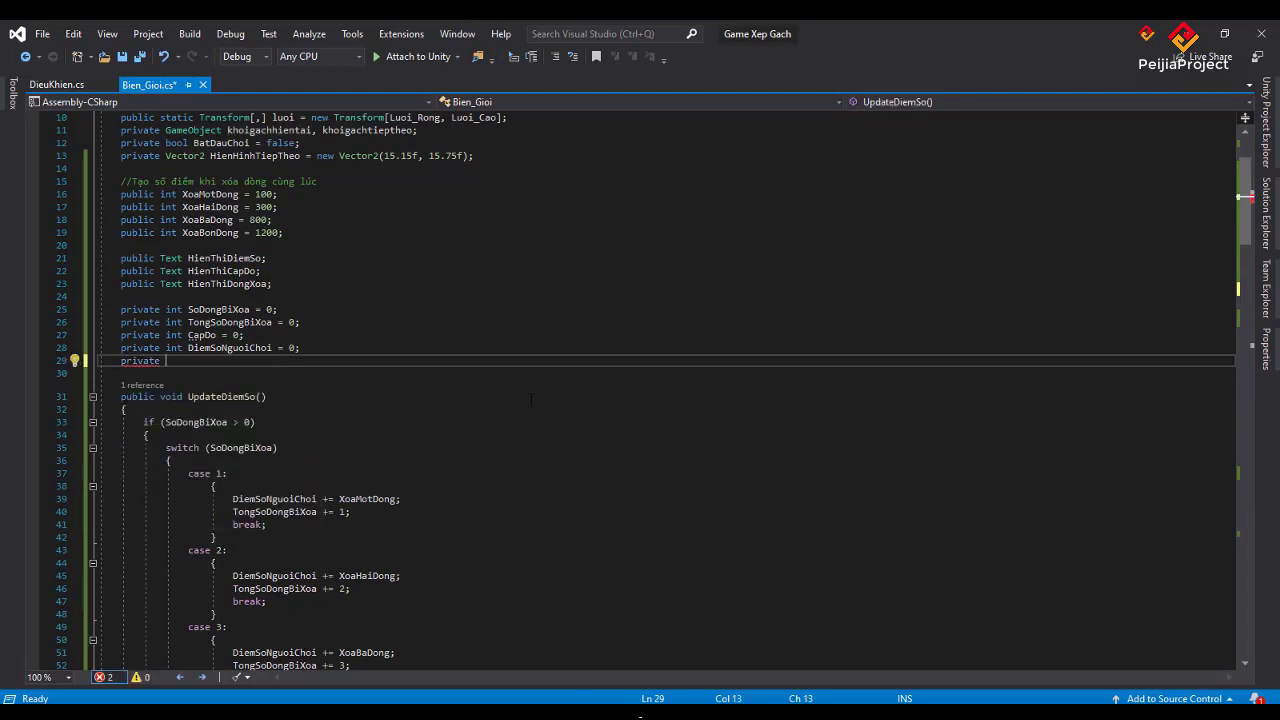
{"action": "type", "text": " int"}
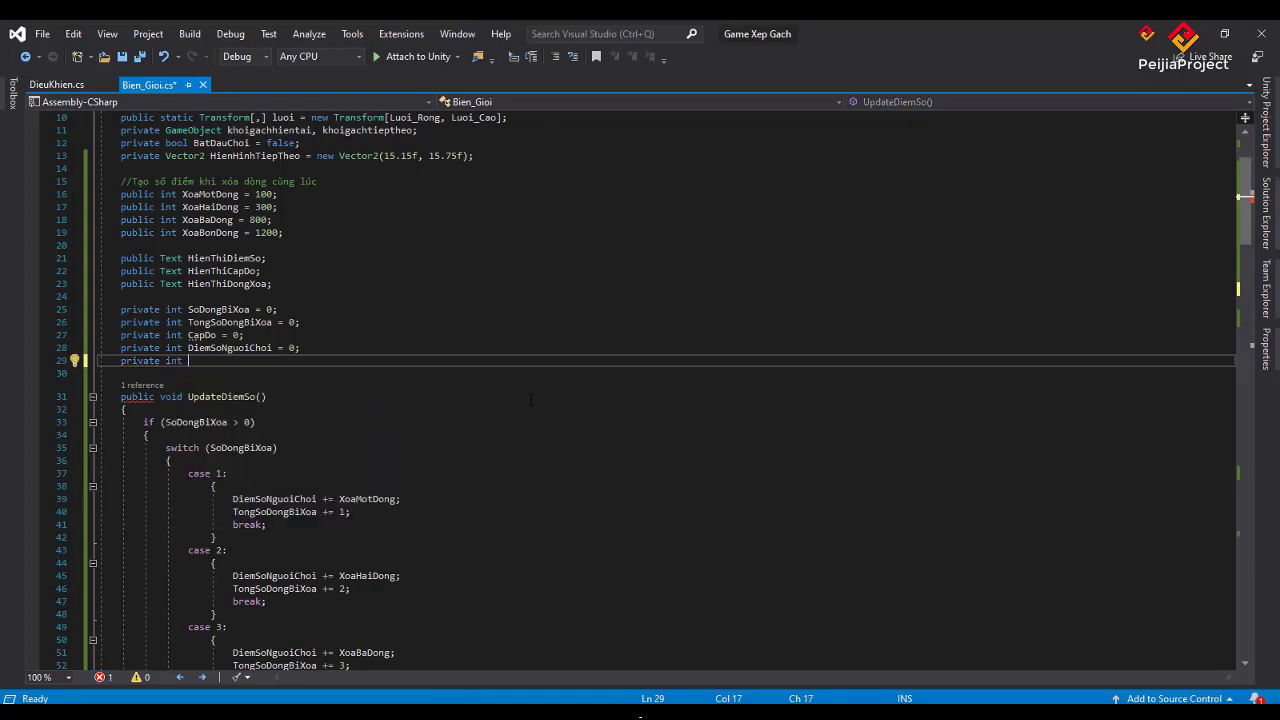
{"action": "type", "text": " SoDon"}
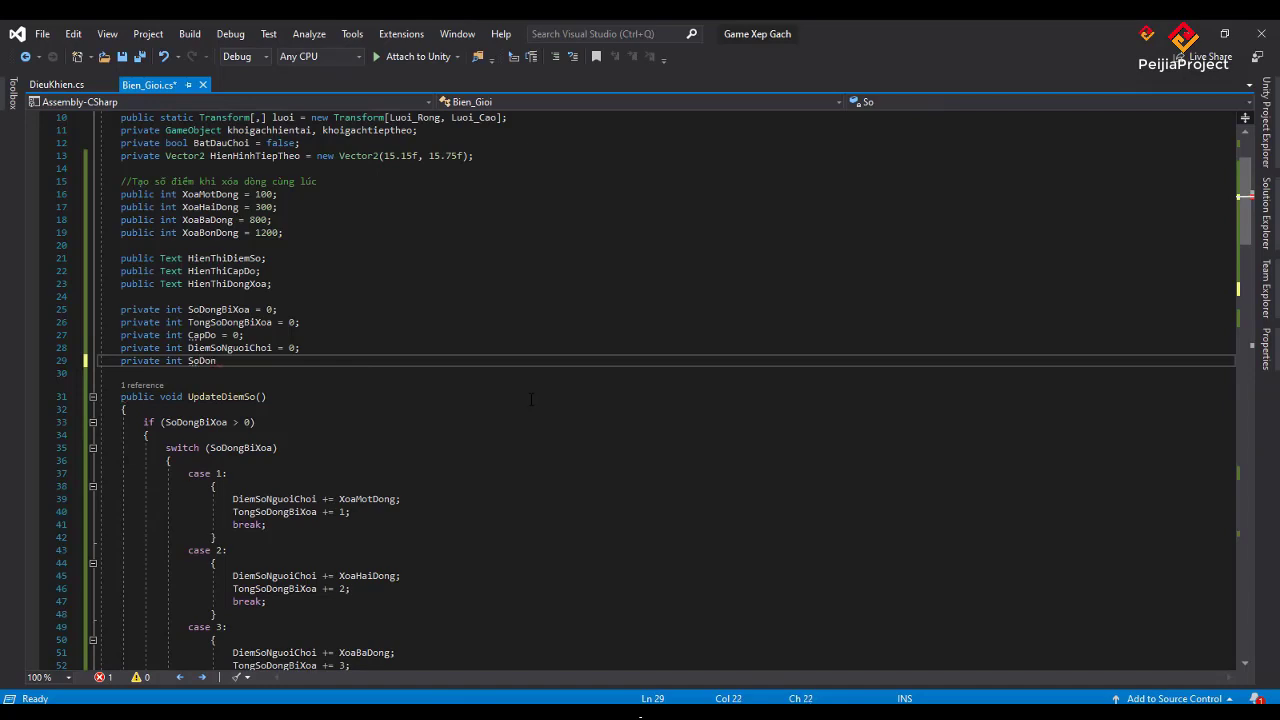
{"action": "type", "text": "gTa"}
{"action": "type", "text": "ngCap-"}
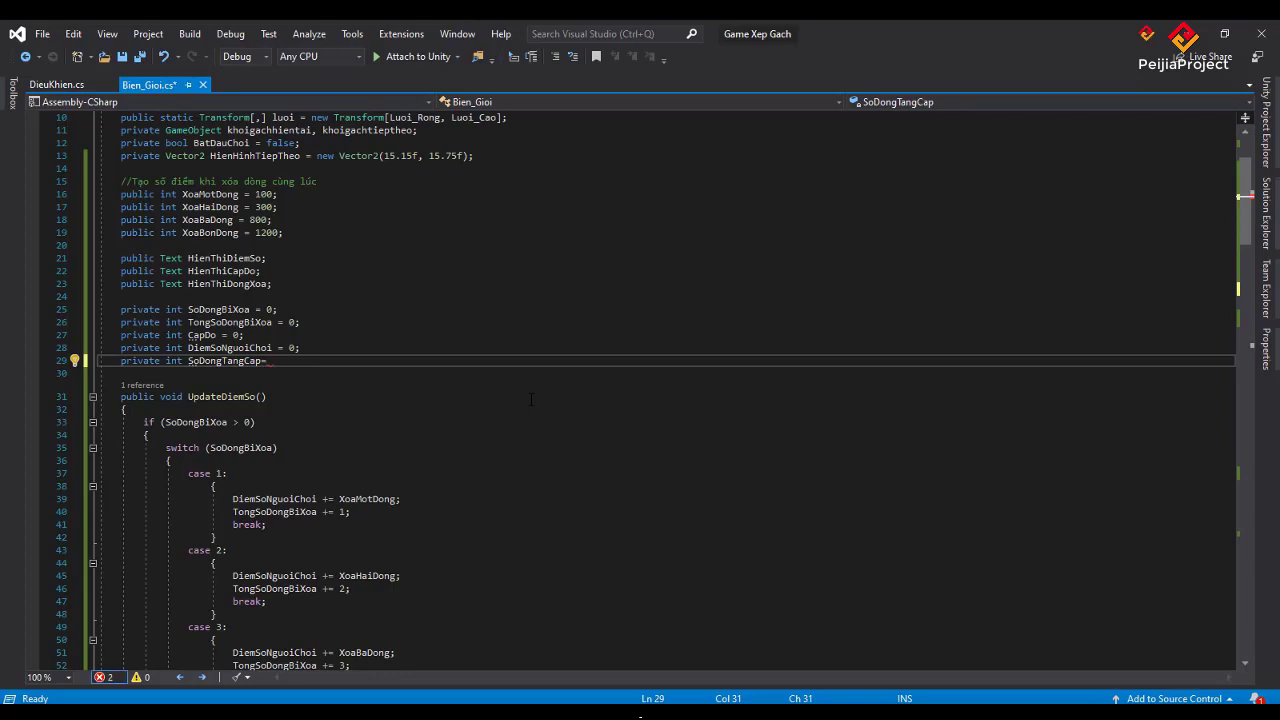
{"action": "type", "text": " 5;"}
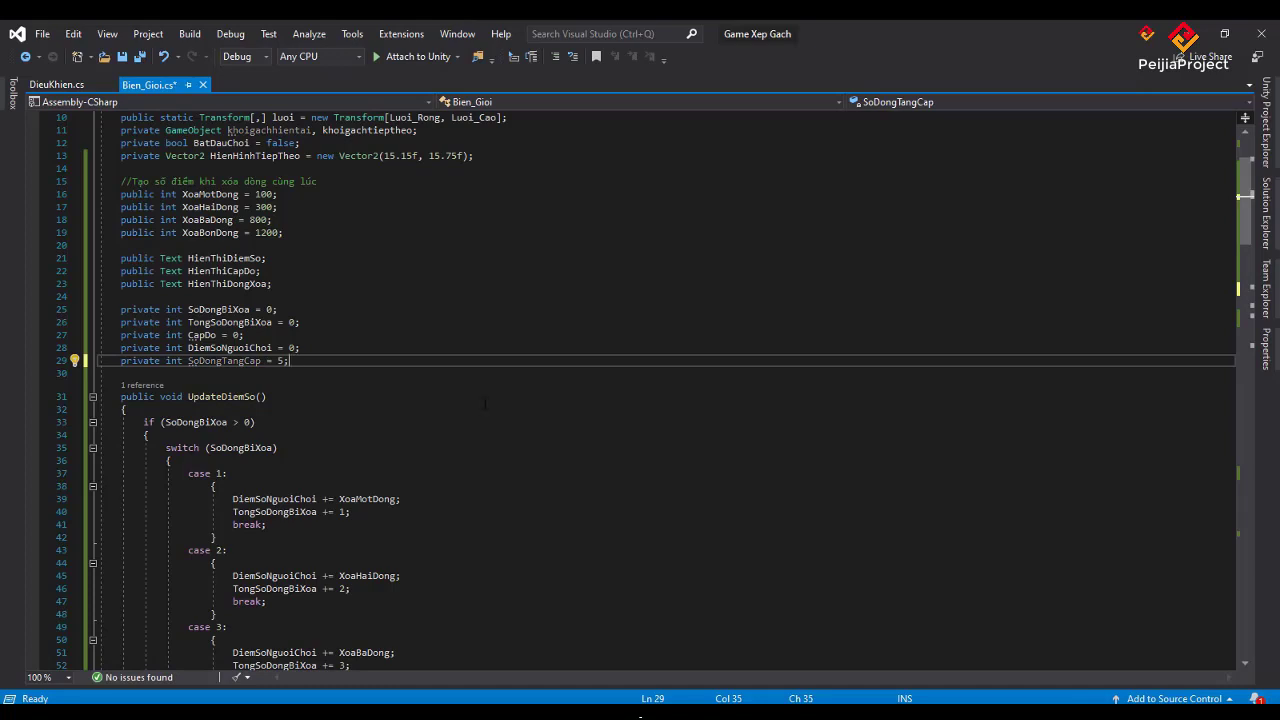
{"action": "key", "text": "shift+Left"}
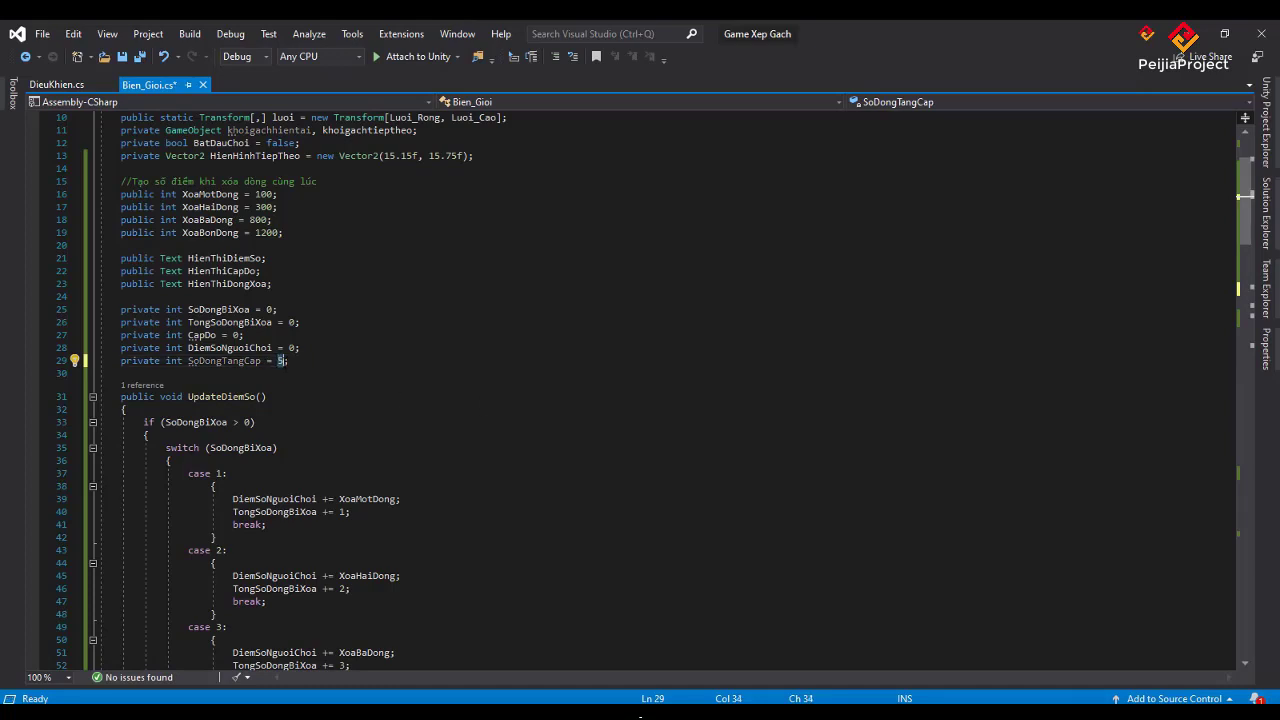
{"action": "left_click_drag", "start_coordinate": [306, 363], "coordinate": [112, 366]}
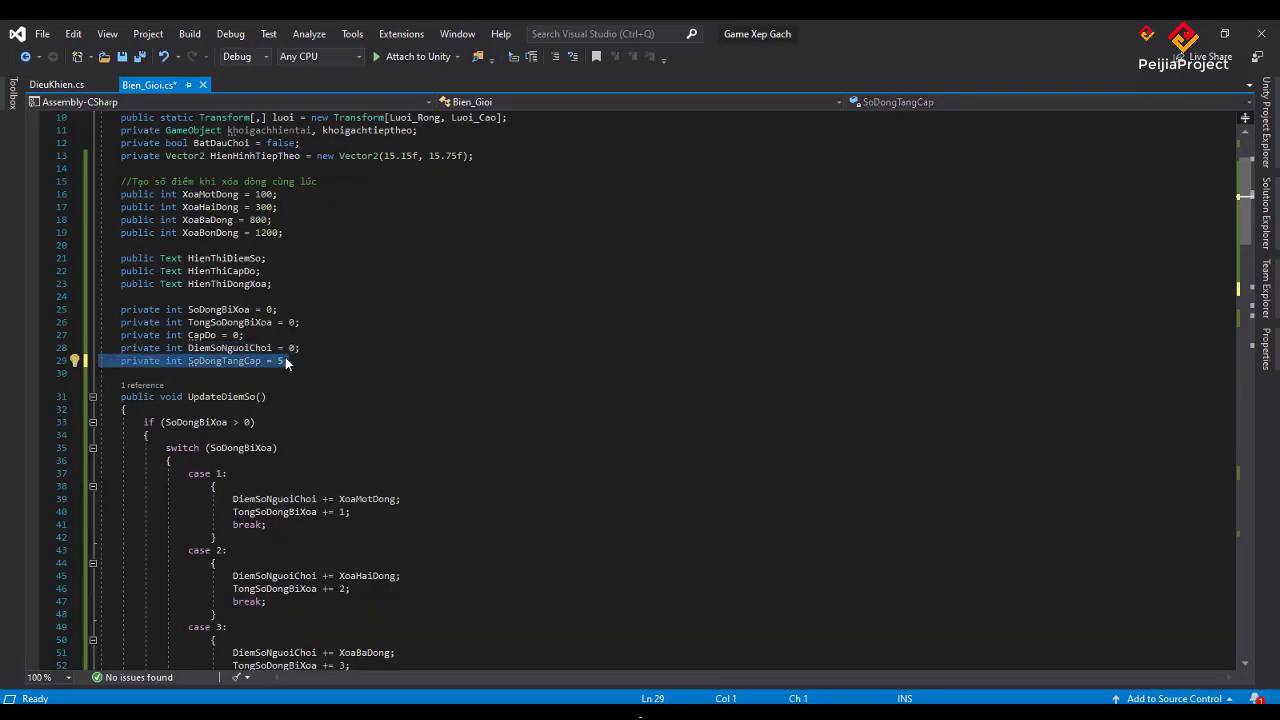
{"action": "left_click", "coordinate": [300, 361]}
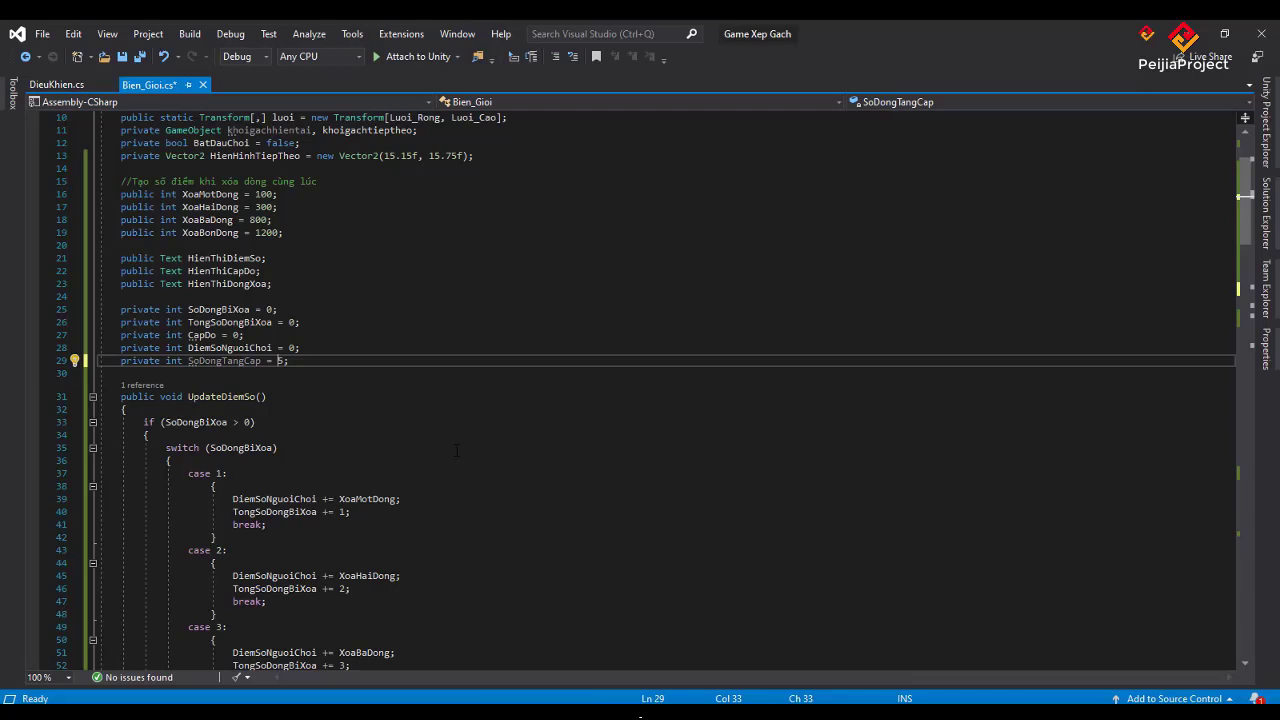
- Scroll down to view the empty UpdteCapDo() method below UpdateUI()
{"action": "scroll", "coordinate": [456, 450], "scroll_direction": "down", "scroll_amount": 2}
{"action": "scroll", "coordinate": [456, 450], "scroll_direction": "down", "scroll_amount": 4}
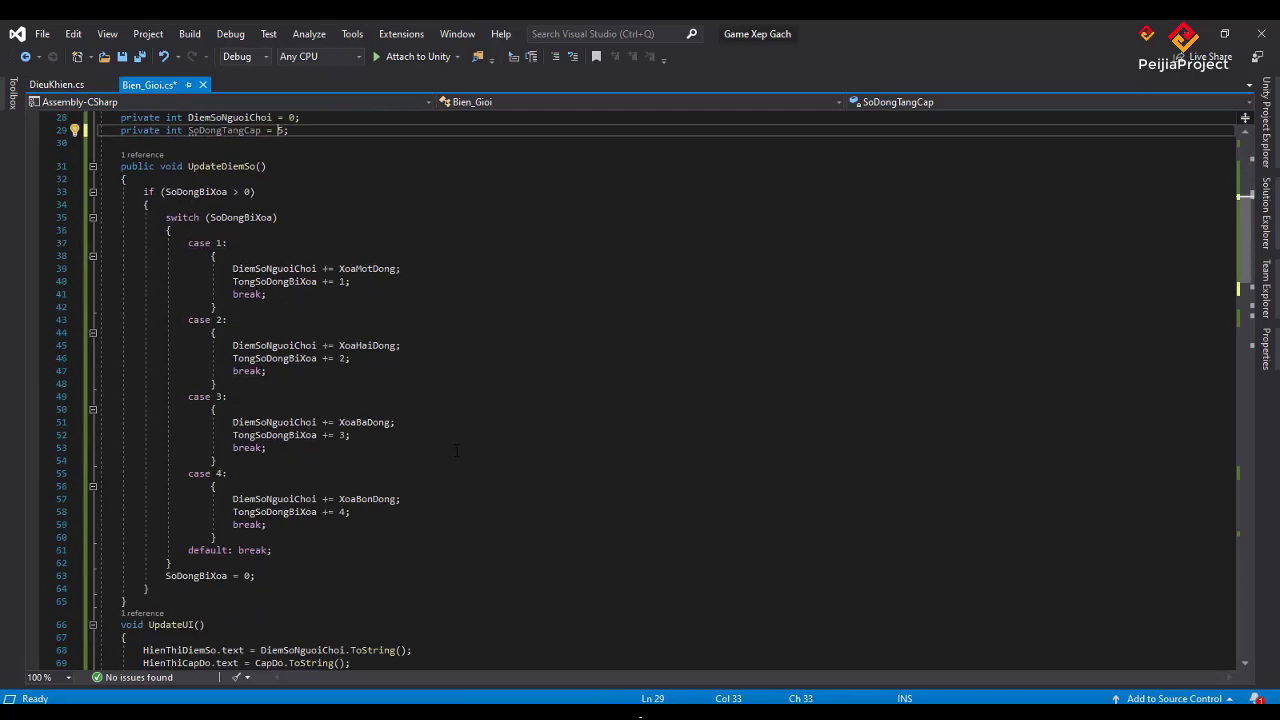
{"action": "scroll", "coordinate": [456, 450], "scroll_direction": "down", "scroll_amount": 1}
{"action": "scroll", "coordinate": [456, 450], "scroll_direction": "up", "scroll_amount": 3}
{"action": "scroll", "coordinate": [400, 380], "scroll_direction": "down", "scroll_amount": 3}
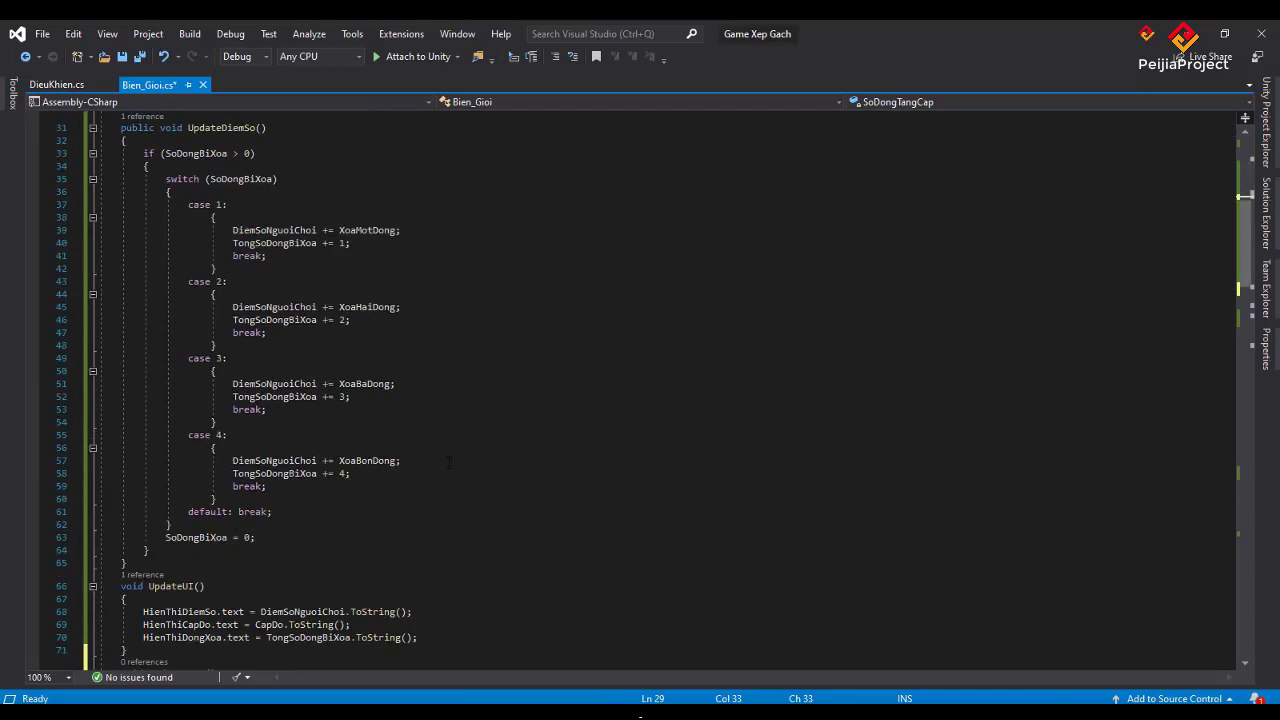
{"action": "scroll", "coordinate": [430, 430], "scroll_direction": "down", "scroll_amount": 3}
{"action": "scroll", "coordinate": [449, 462], "scroll_direction": "down", "scroll_amount": 2}
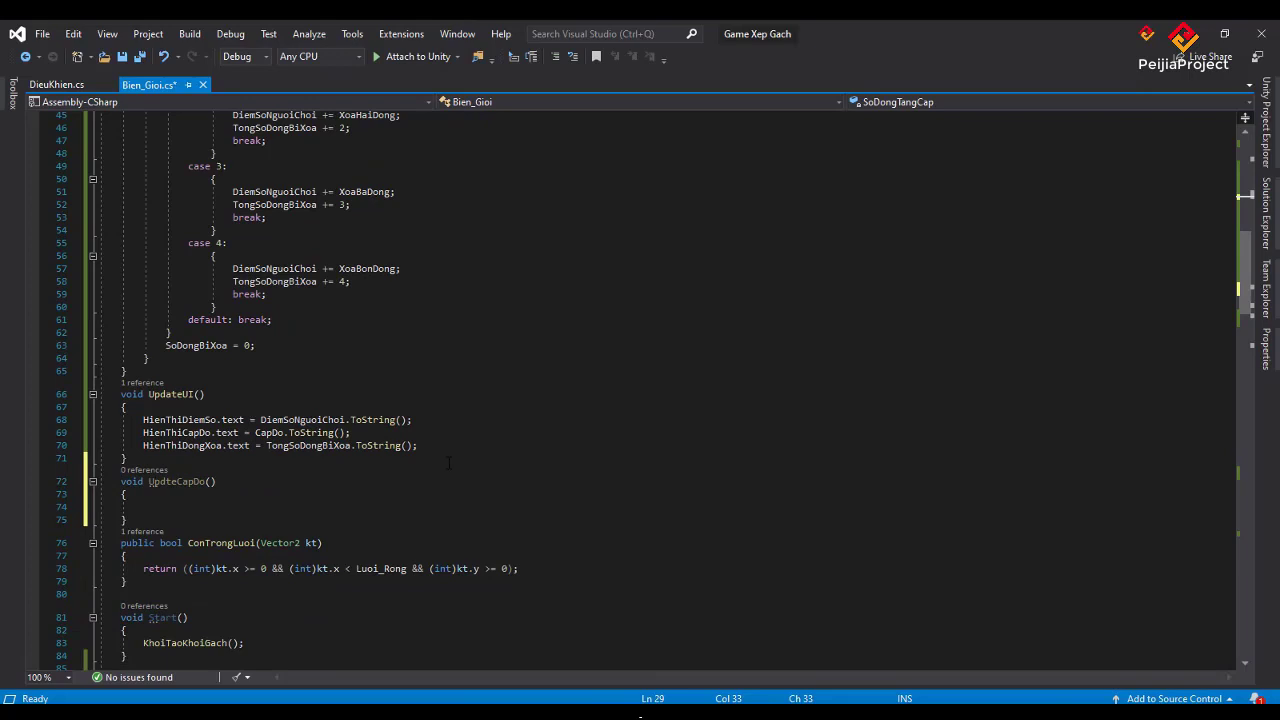
- In UpdteCapDo, add the condition if (TongSoDongBiXoa >= SoDongTangCap) with an opening brace
{"action": "left_click", "coordinate": [237, 508]}
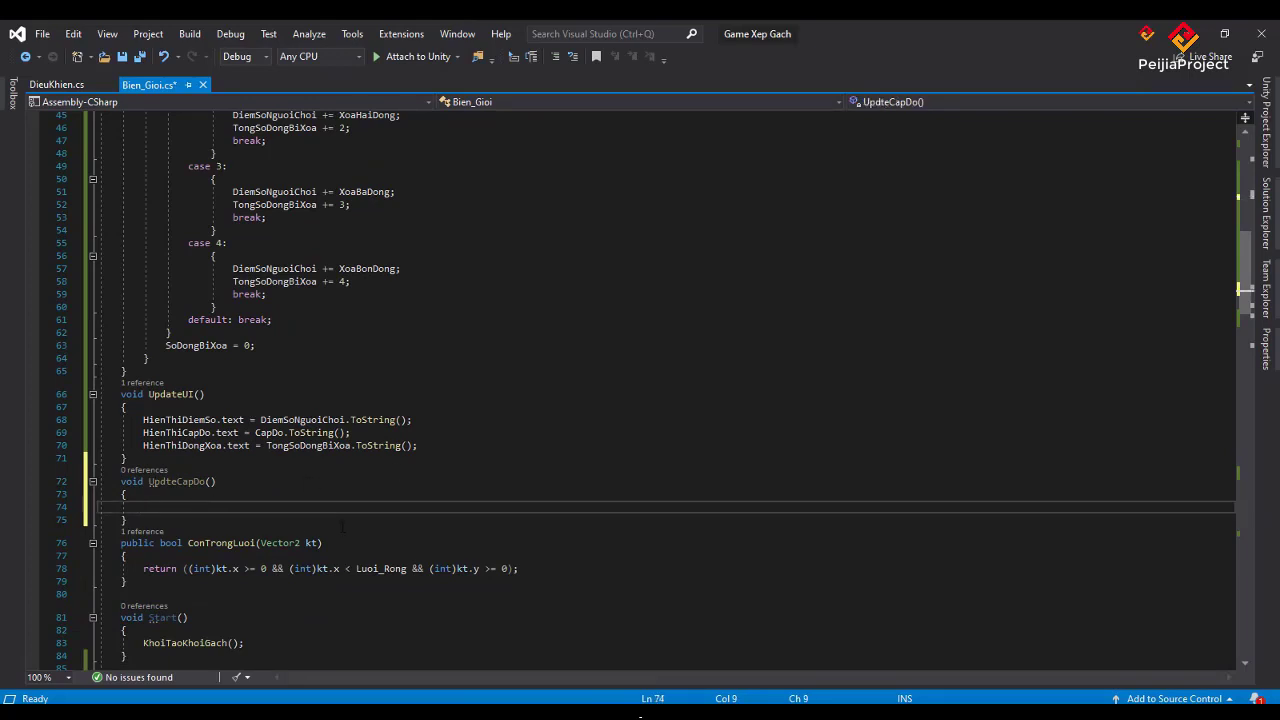
{"action": "type", "text": "i"}
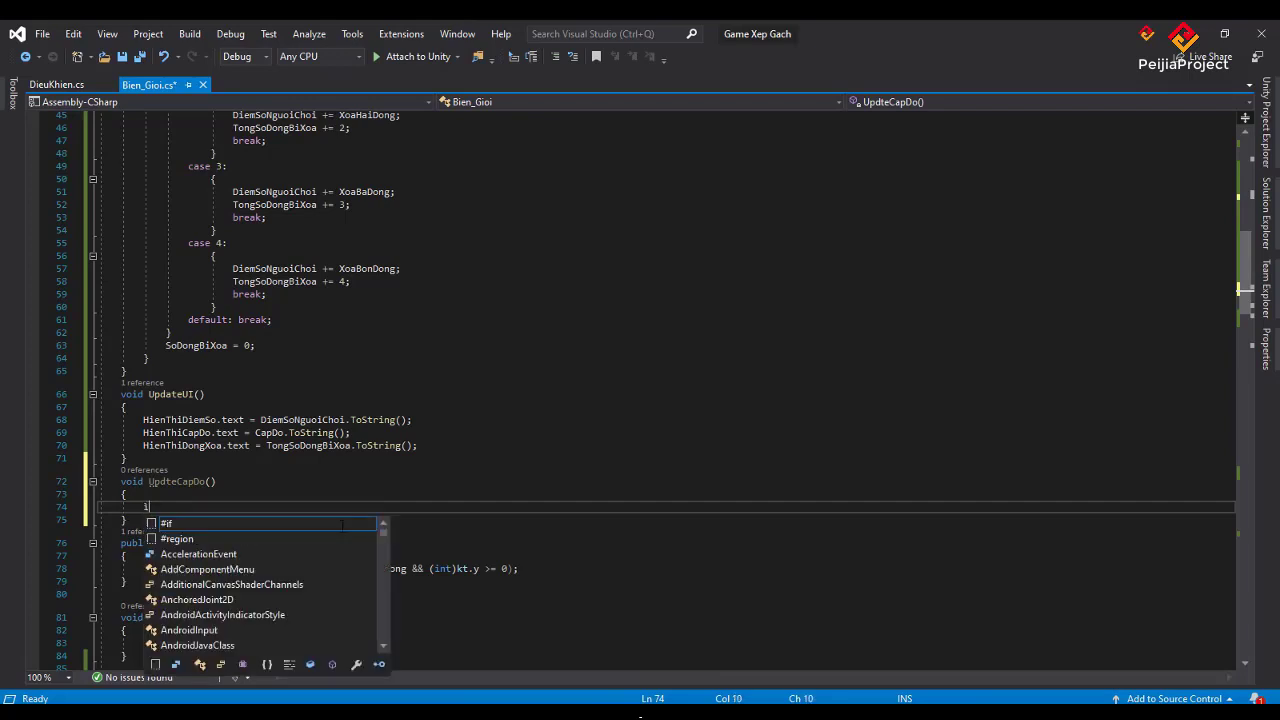
{"action": "type", "text": "f("}
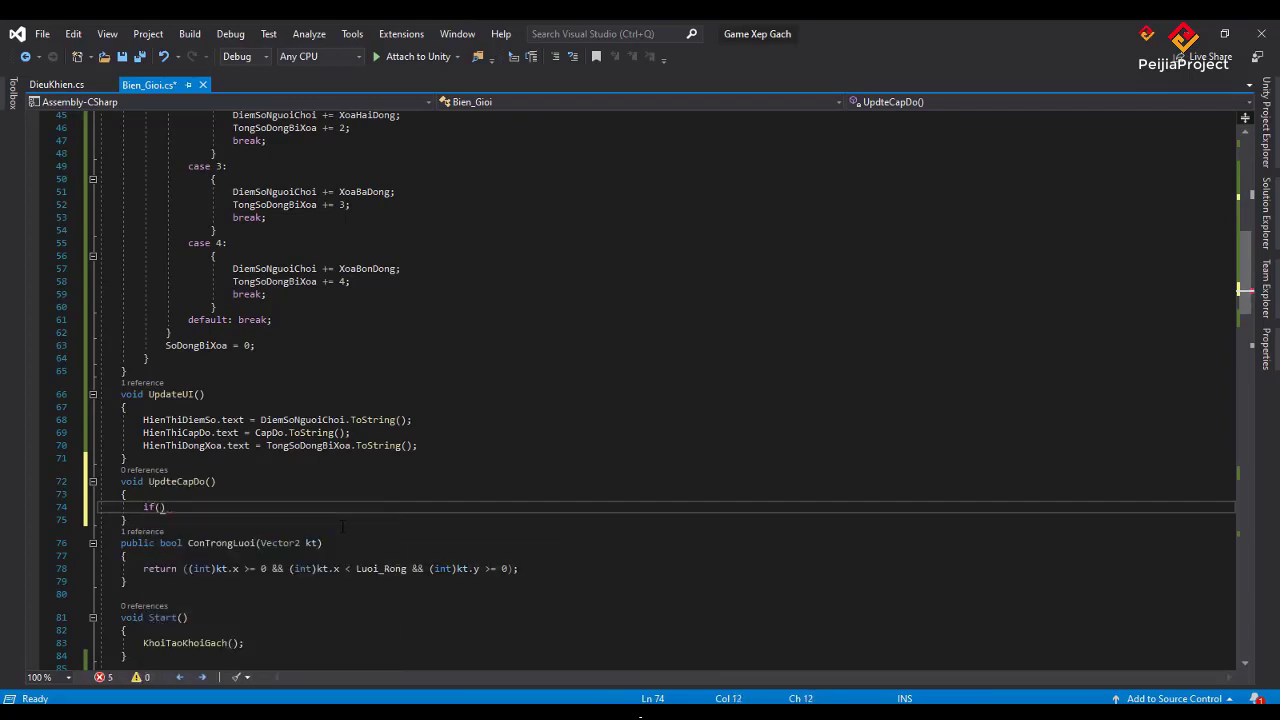
{"action": "type", "text": "T"}
{"action": "type", "text": "ong "}
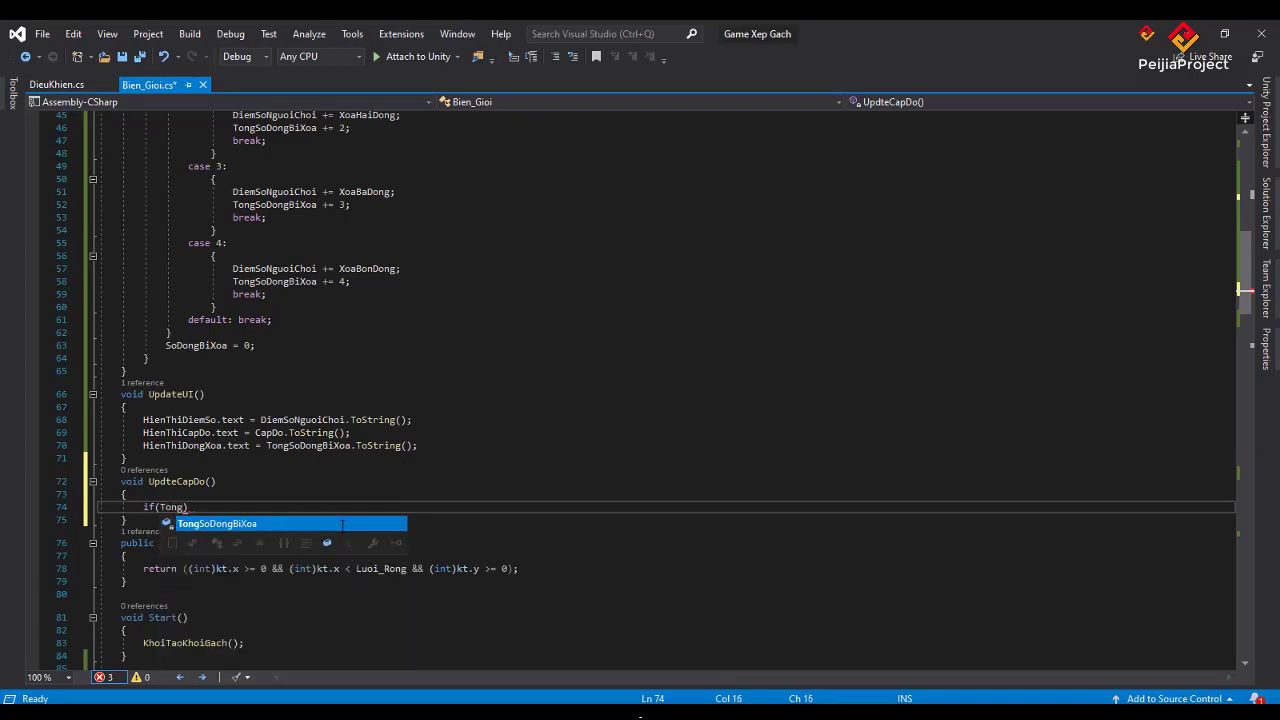
{"action": "type", "text": ">"}
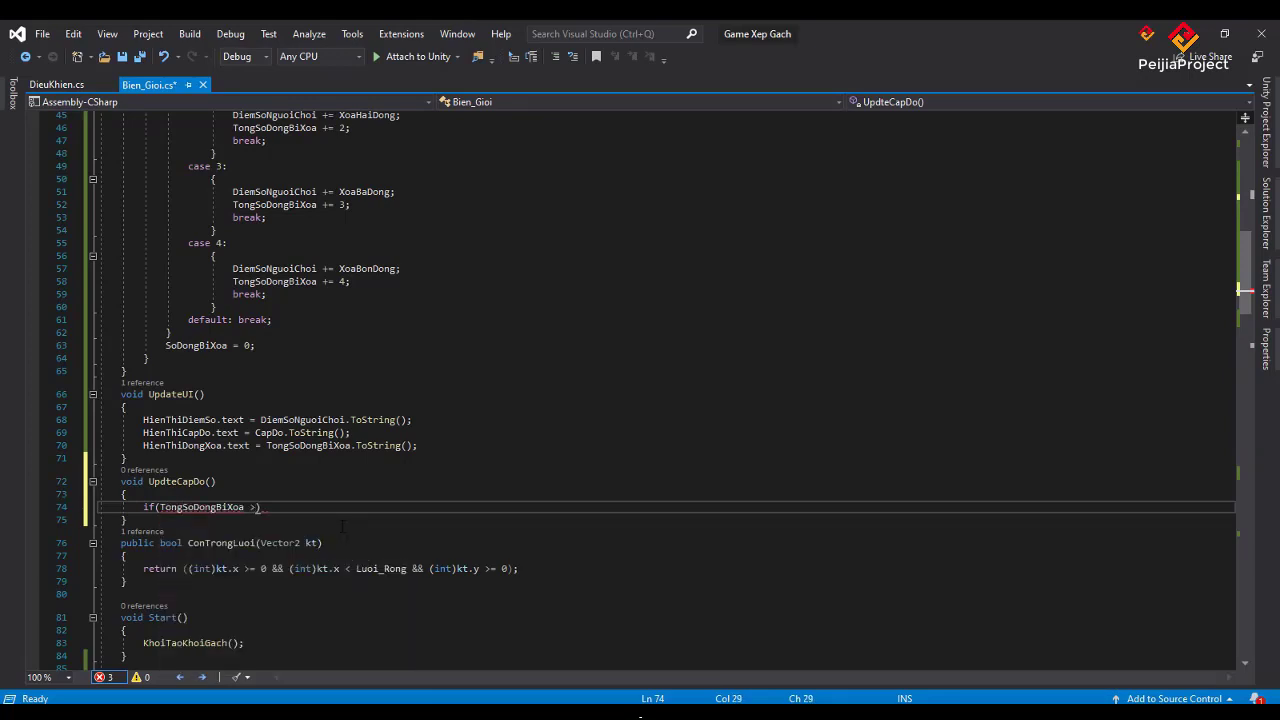
{"action": "type", "text": "S"}
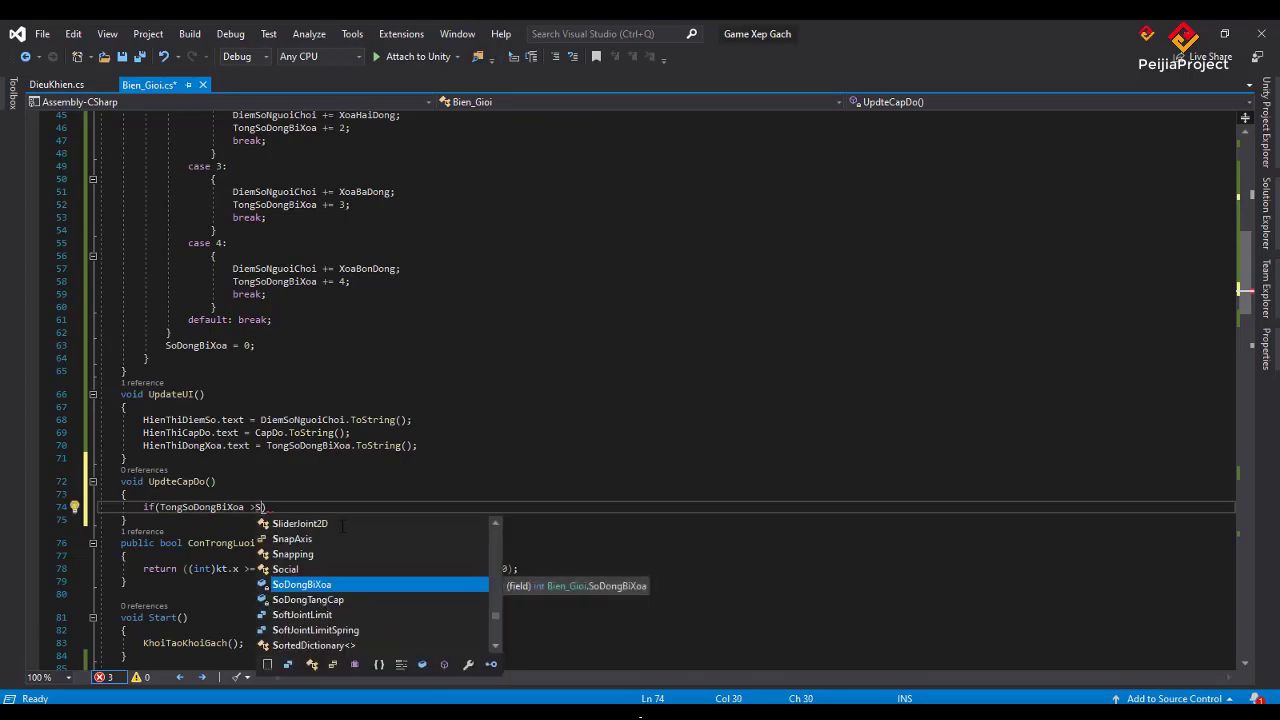
{"action": "key", "text": "Down"}
{"action": "key", "text": "Tab"}
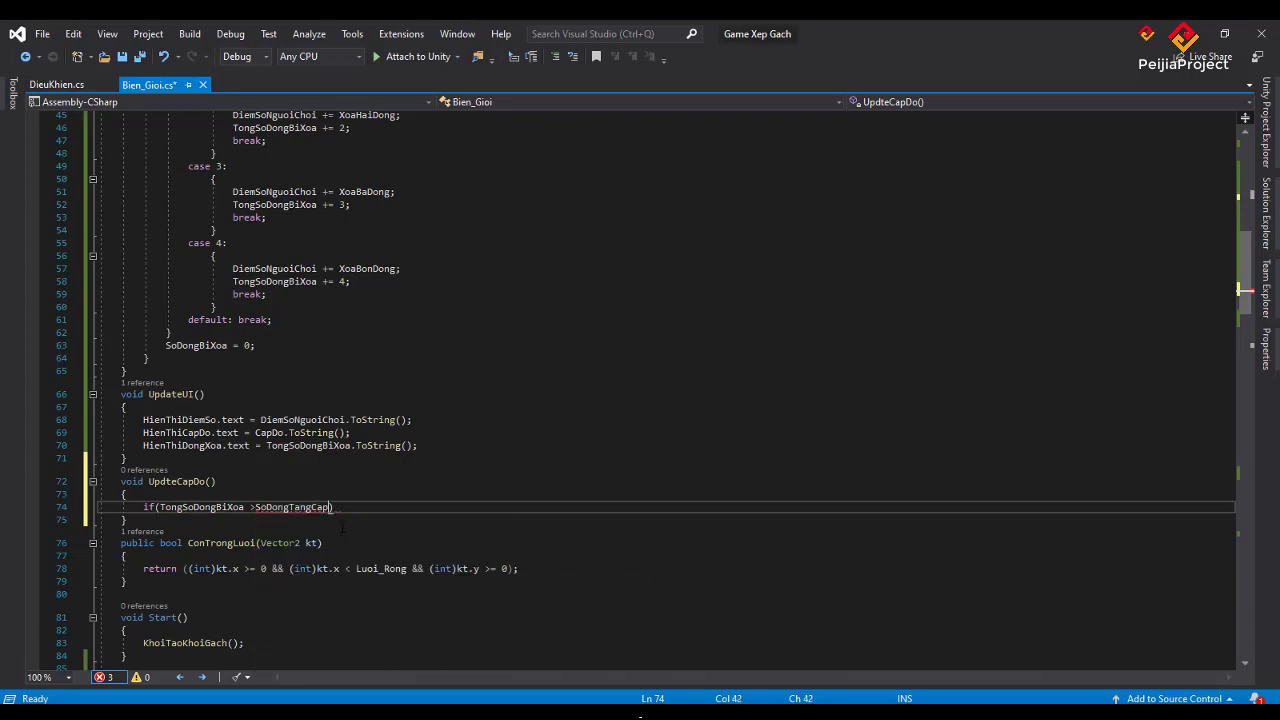
{"action": "key", "text": "ctrl+shift+Left"}
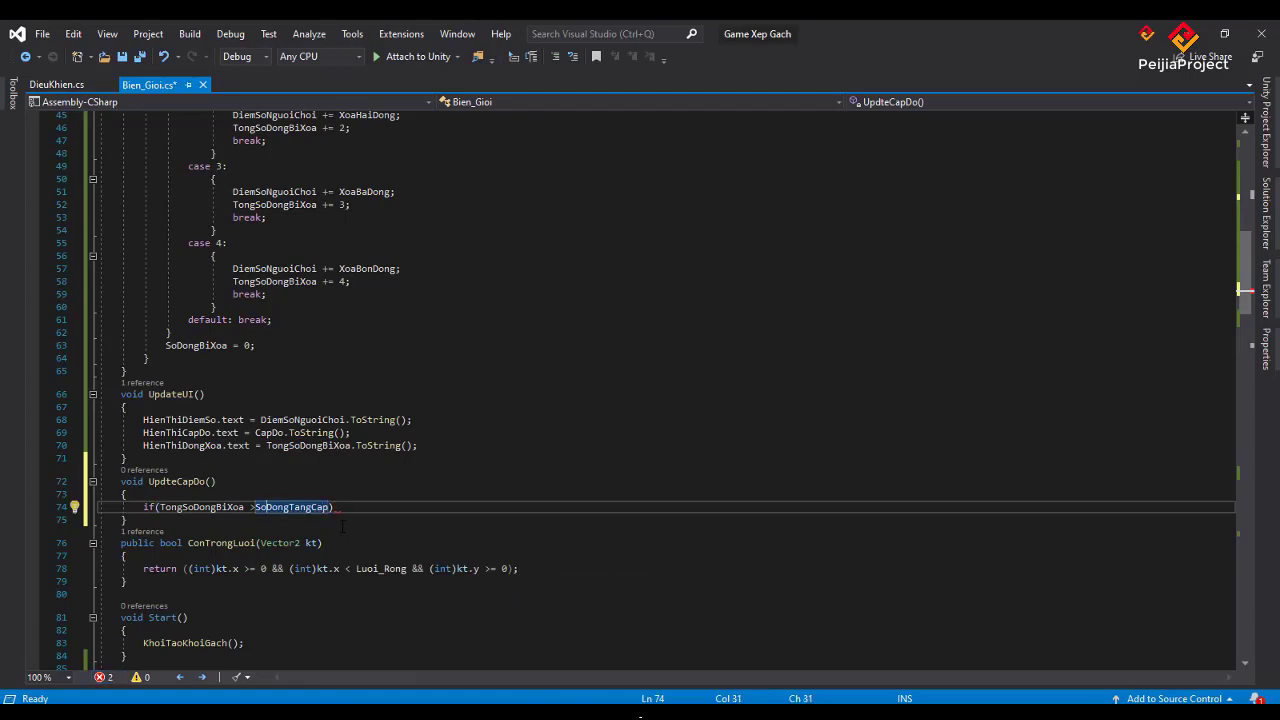
{"action": "key", "text": "Left"}
{"action": "type", "text": "="}
{"action": "key", "text": "End"}
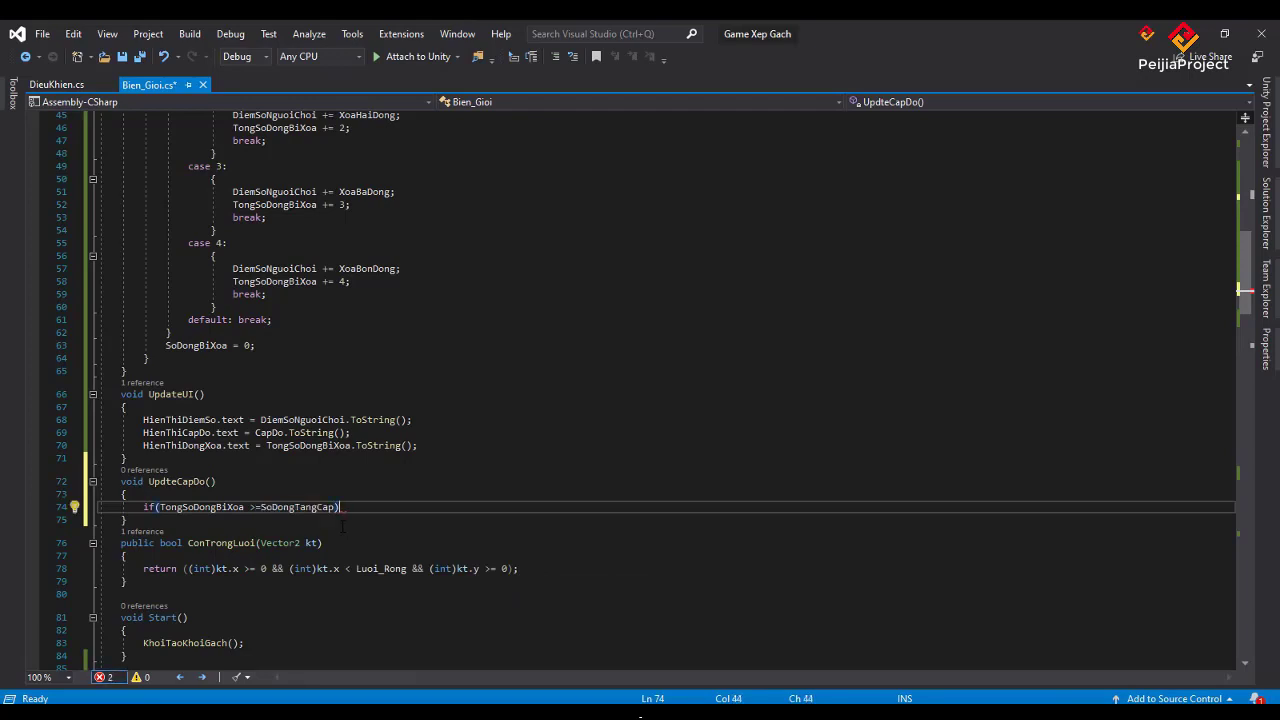
{"action": "type", "text": "{"}
{"action": "key", "text": "Return"}
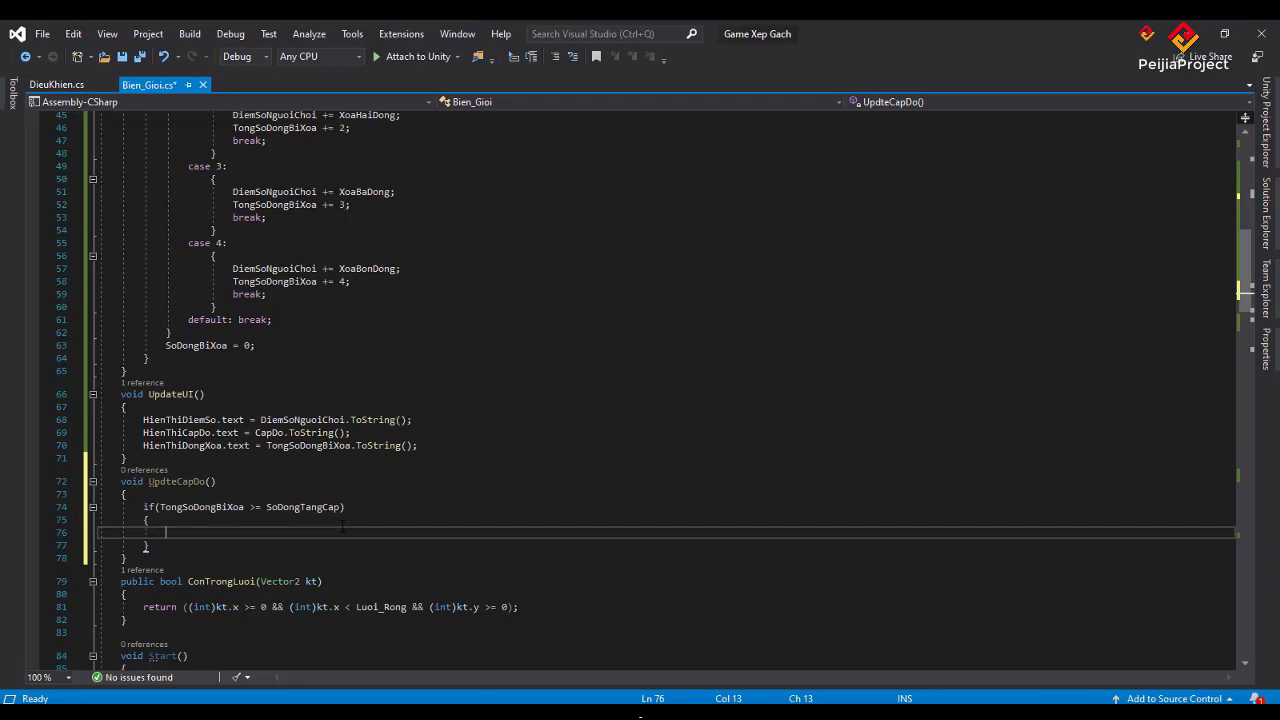
- Inside the if block write CapDo = TongSoDongBiXoa / SoDongTangCap; then glance at DieuKhien.cs and return
{"action": "type", "text": "Ca"}
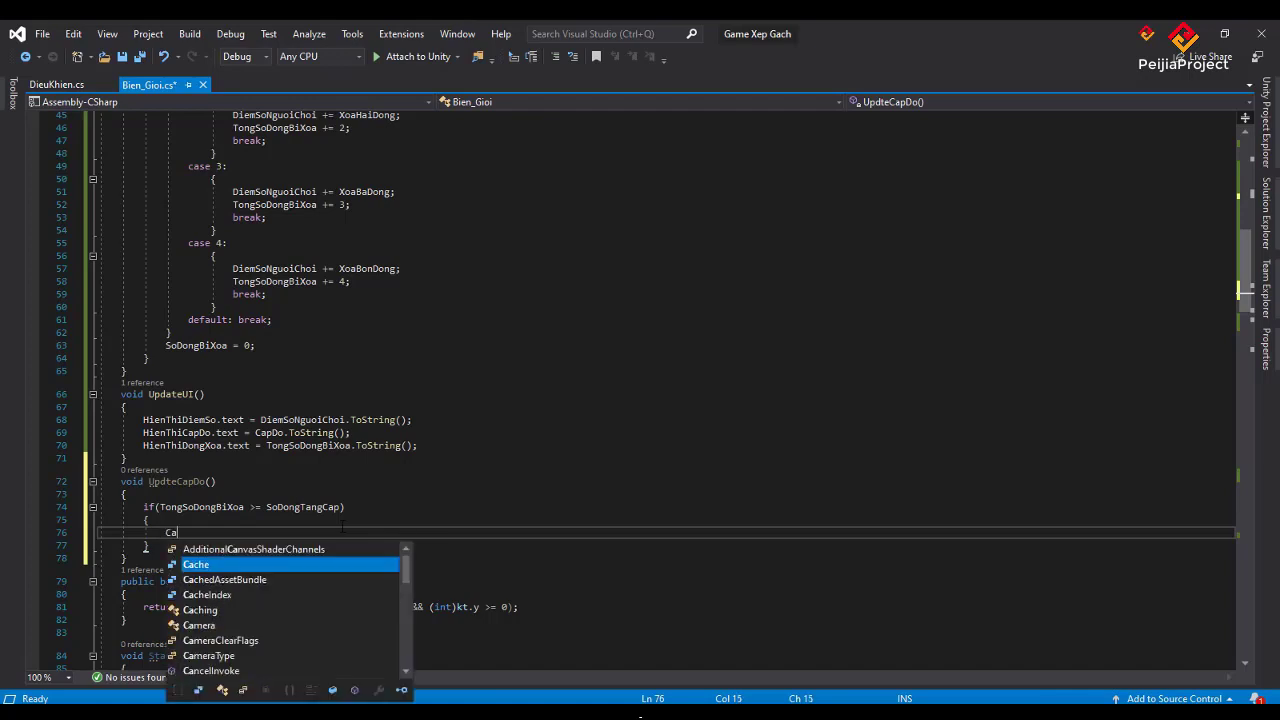
{"action": "type", "text": "p"}
{"action": "key", "text": "Tab"}
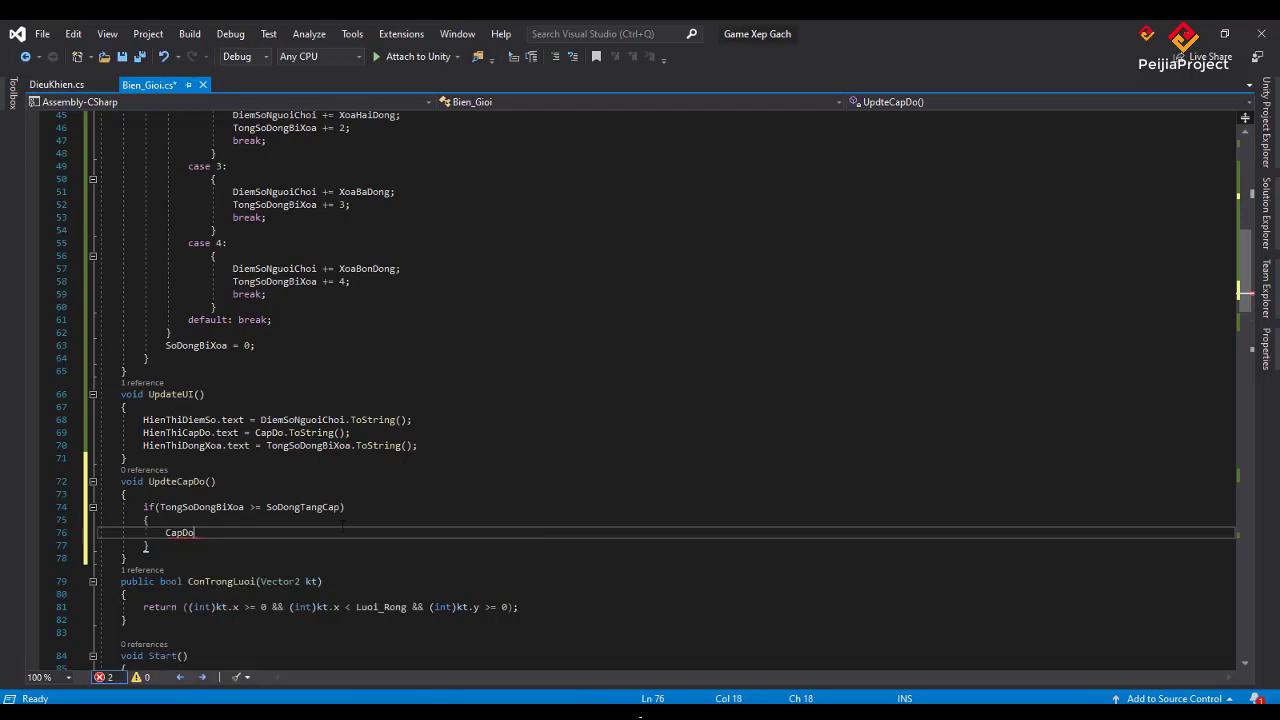
{"action": "type", "text": "+"}
{"action": "type", "text": "T"}
{"action": "type", "text": "ong"}
{"action": "key", "text": "Tab"}
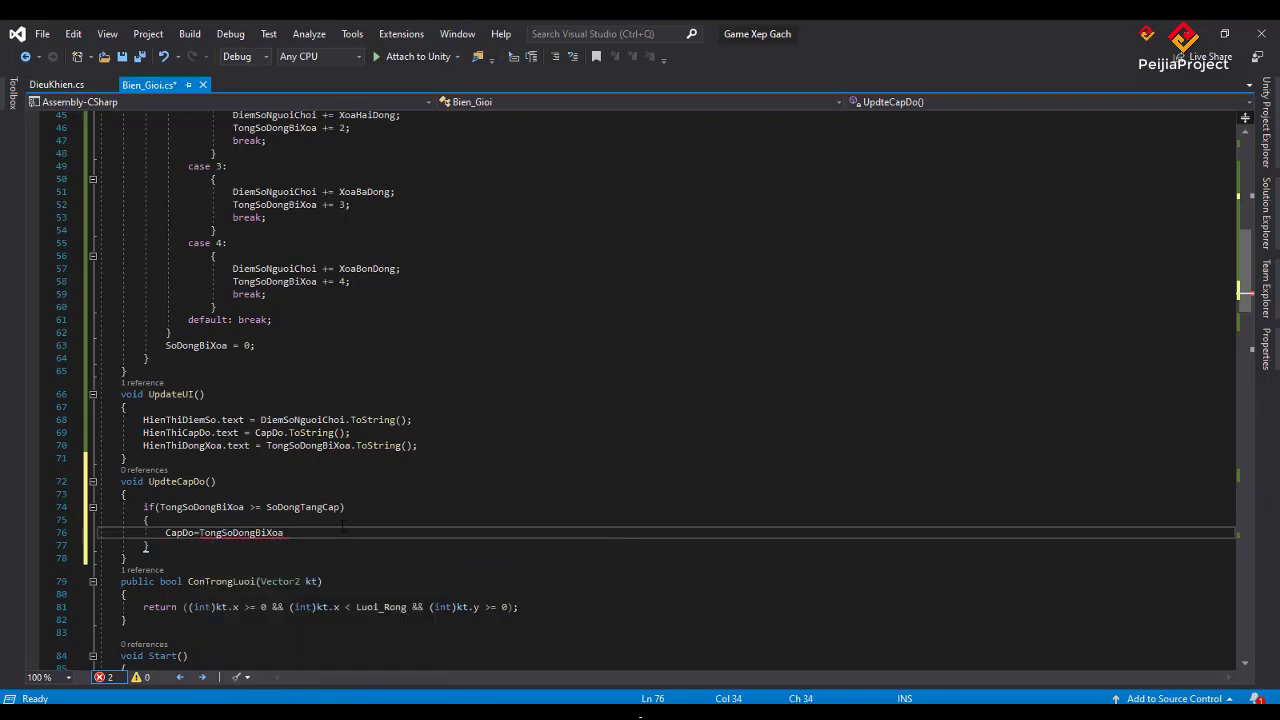
{"action": "type", "text": "/"}
{"action": "type", "text": "So"}
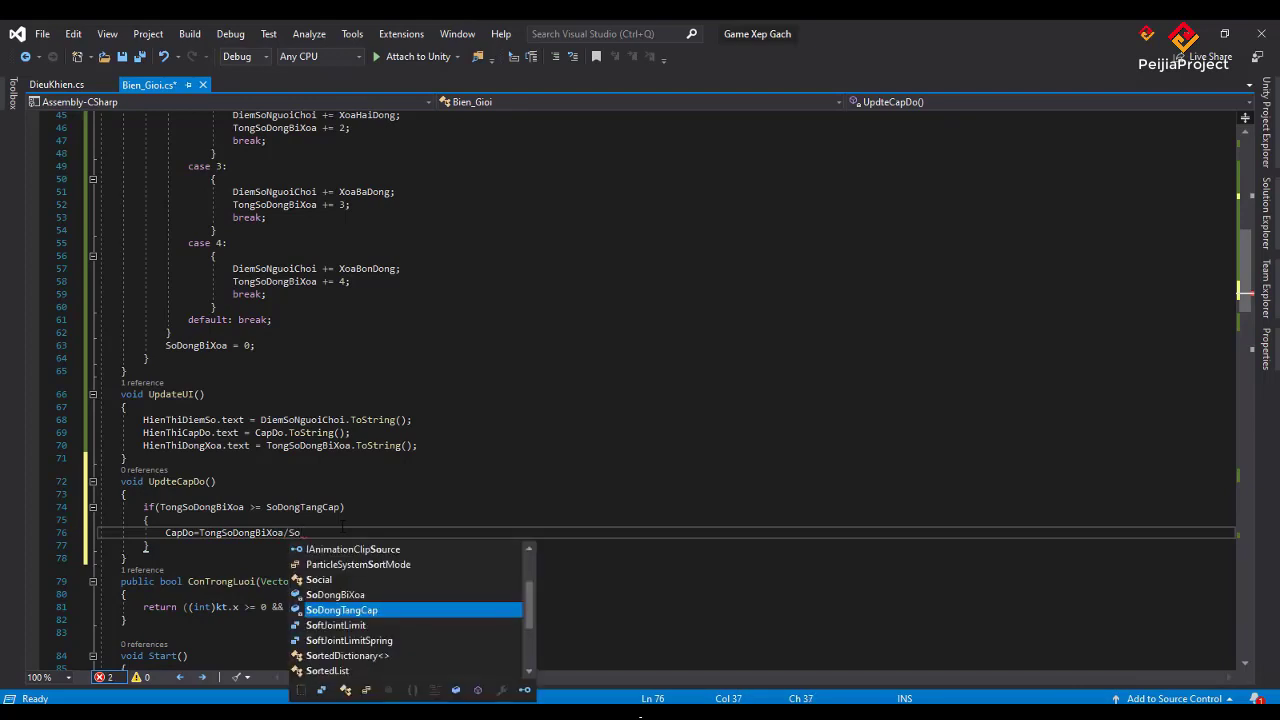
{"action": "key", "text": "Tab"}
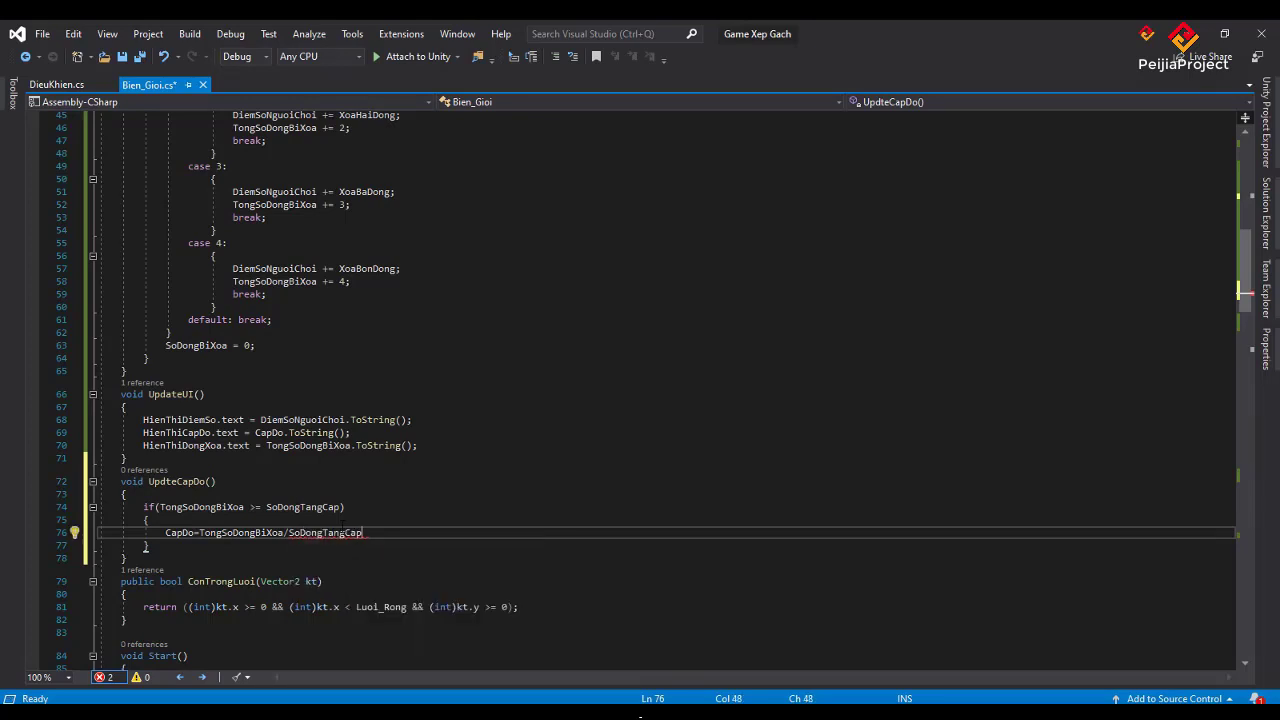
{"action": "type", "text": ";"}
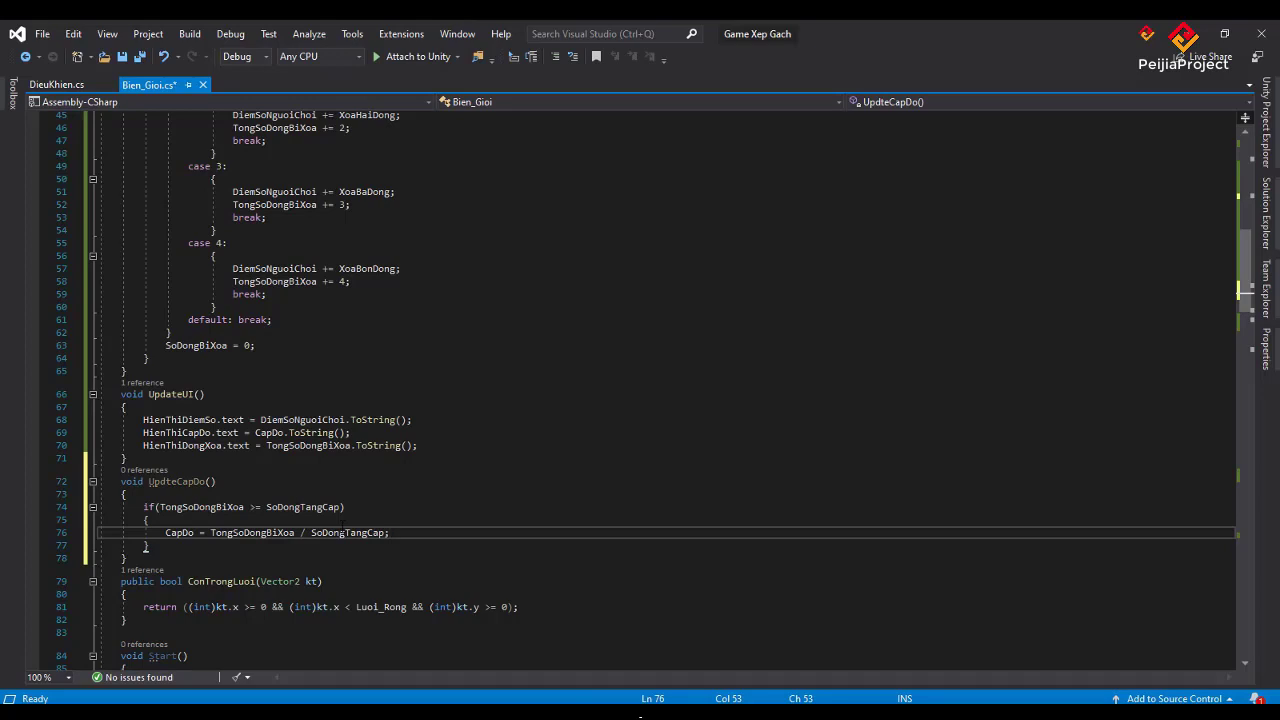
{"action": "key", "text": "Return"}
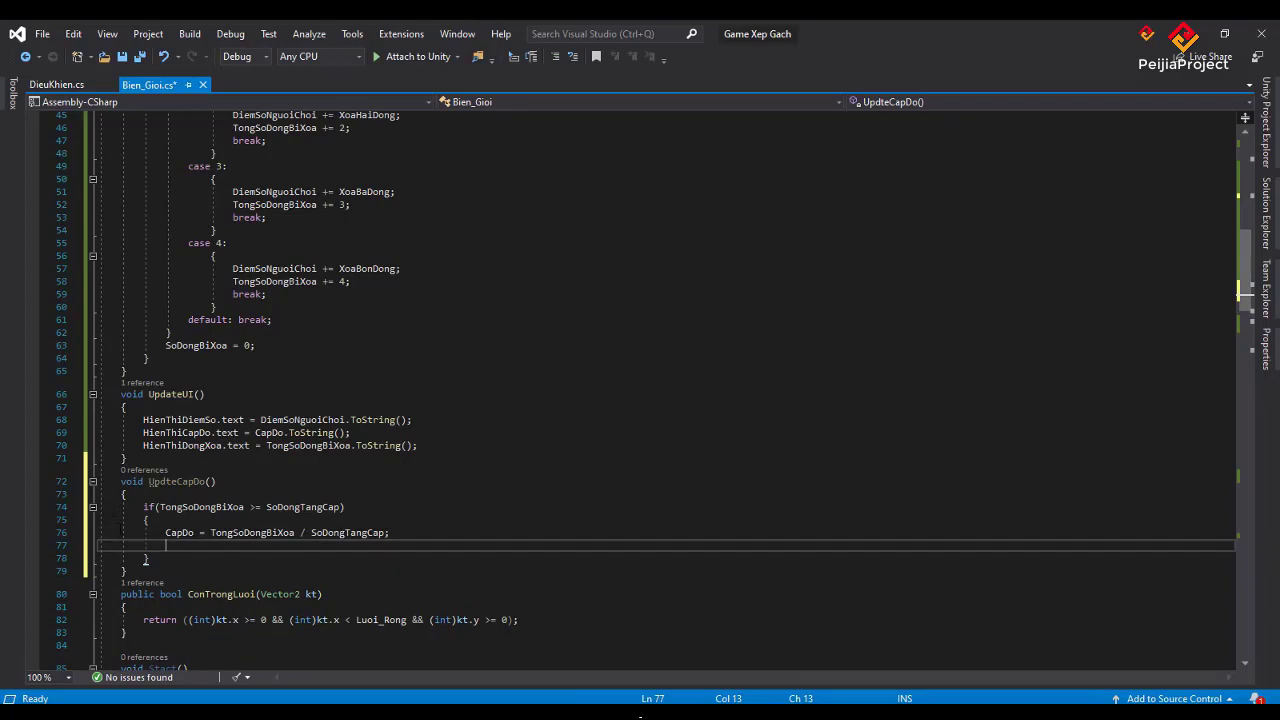
{"action": "left_click", "coordinate": [69, 88]}
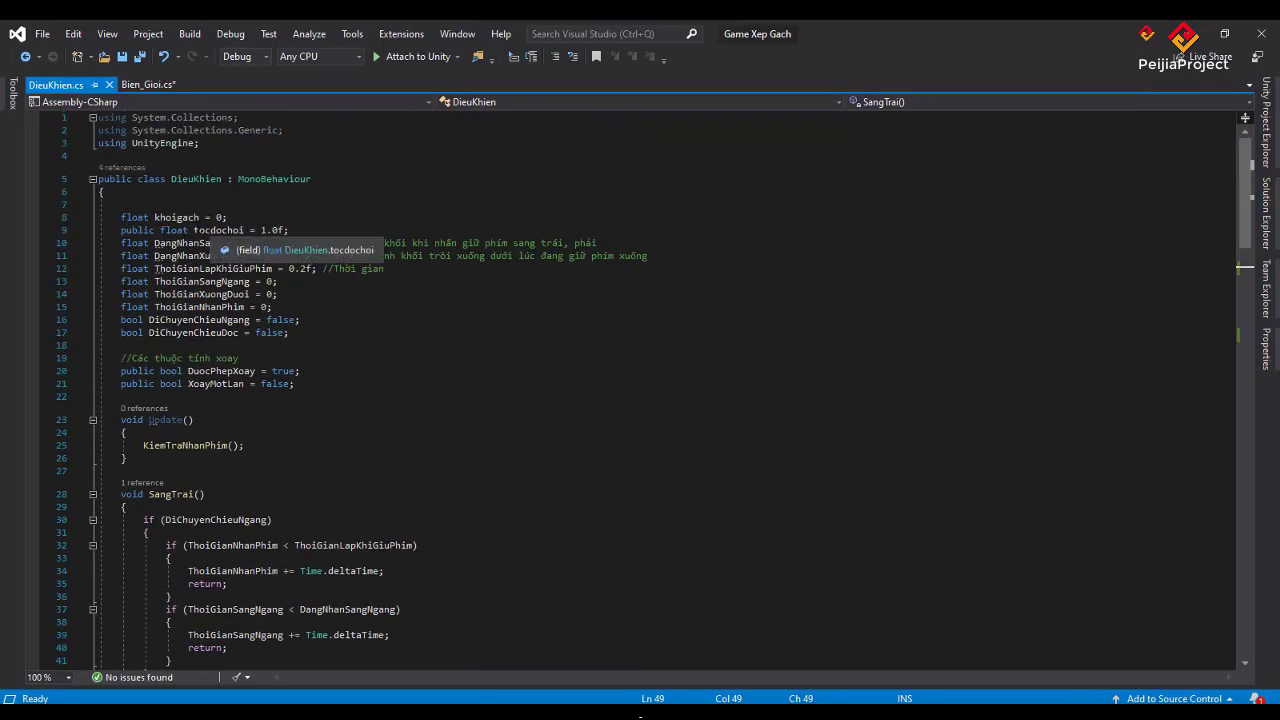
{"action": "left_click", "coordinate": [150, 85]}
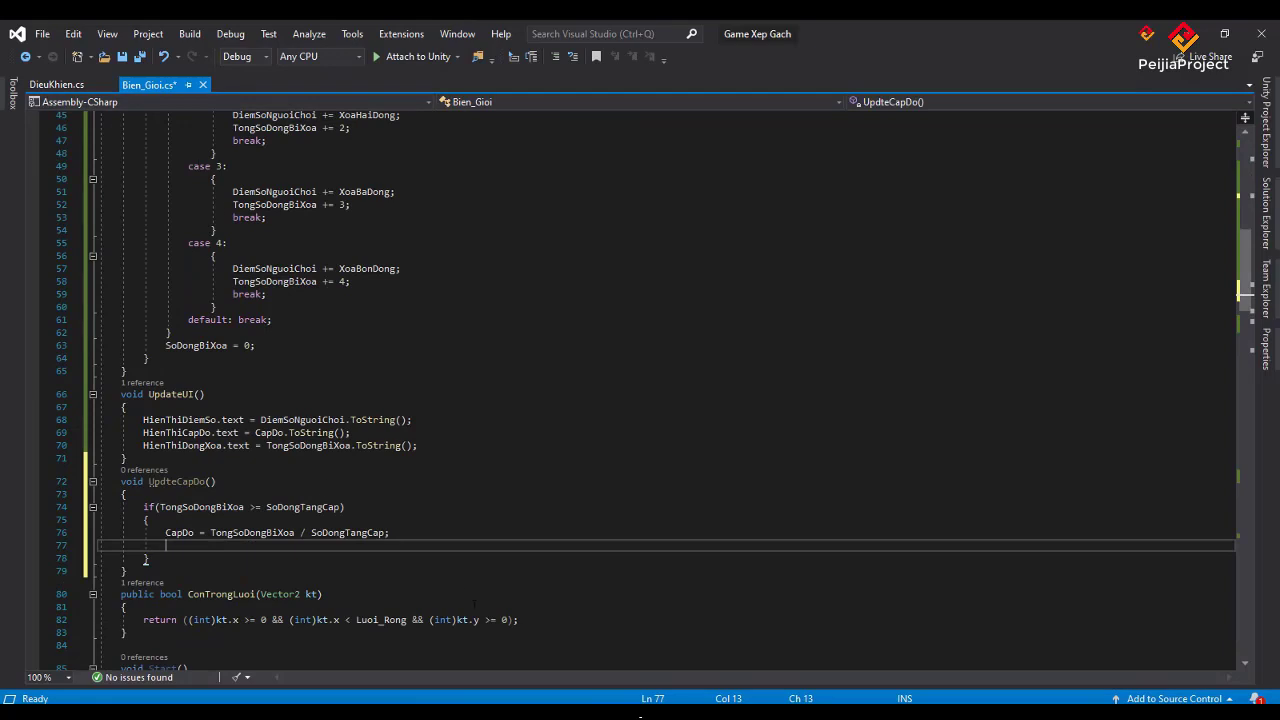
- Add a line setting FindObjectOfType<DieuKhien>().tocdochoi from 1.0f and 0.2f, and save
{"action": "type", "text": "F"}
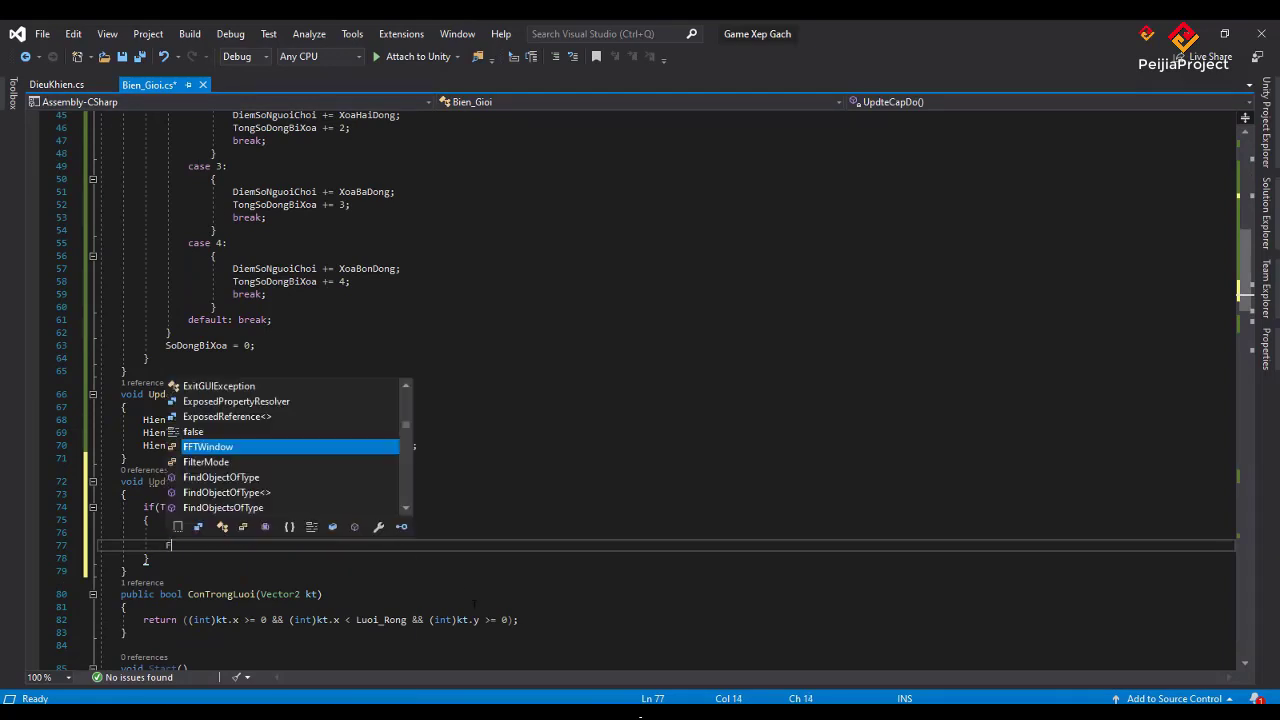
{"action": "type", "text": "in"}
{"action": "key", "text": "Tab"}
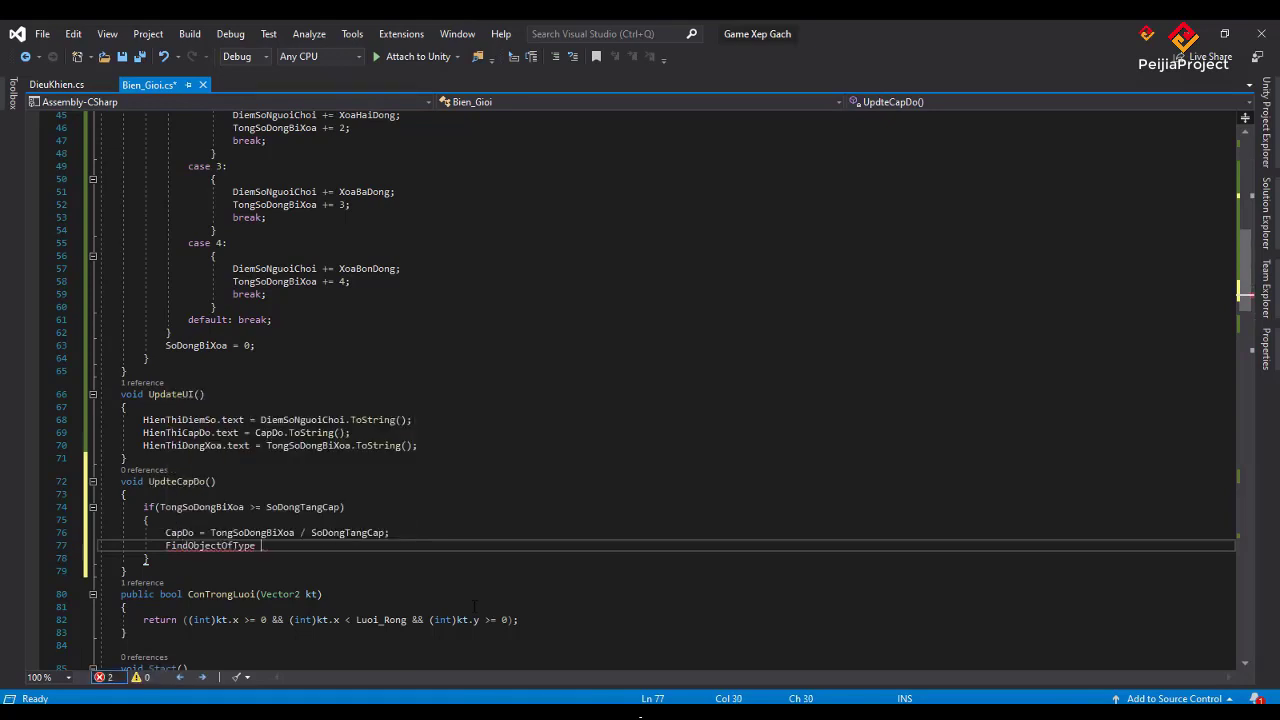
{"action": "type", "text": "<"}
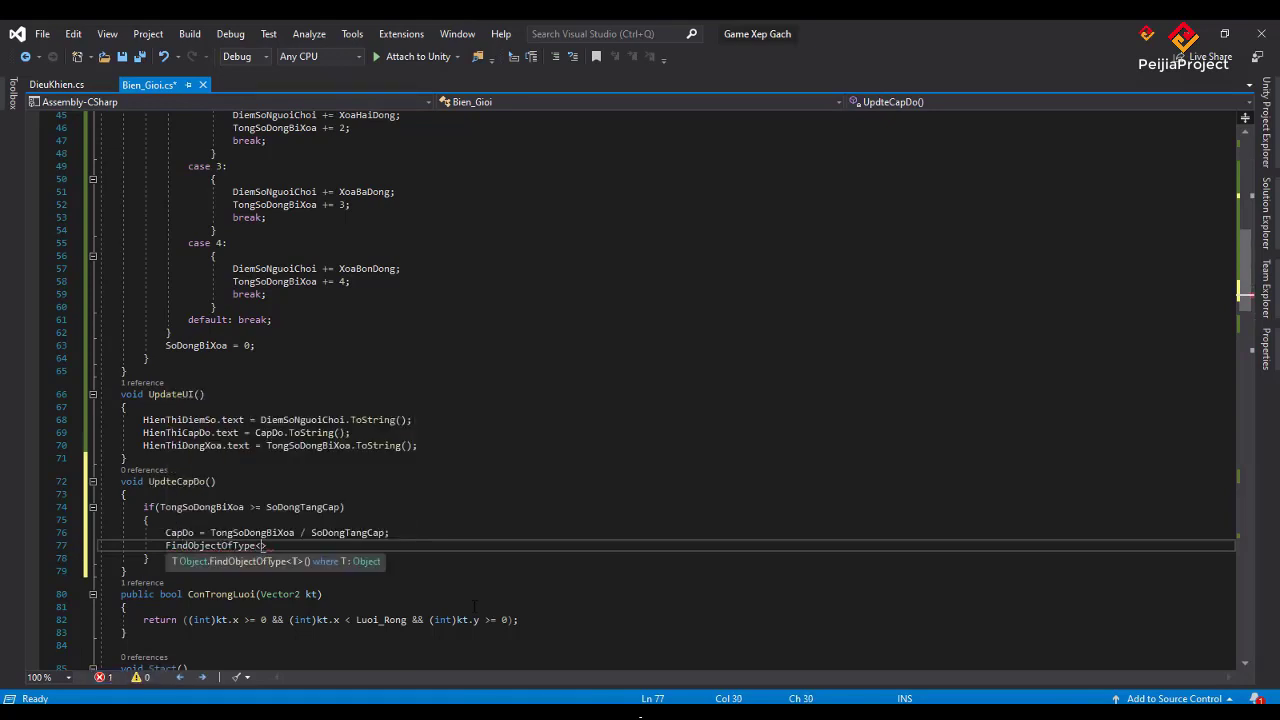
{"action": "type", "text": "Die"}
{"action": "key", "text": "Tab"}
{"action": "type", "text": ">()"}
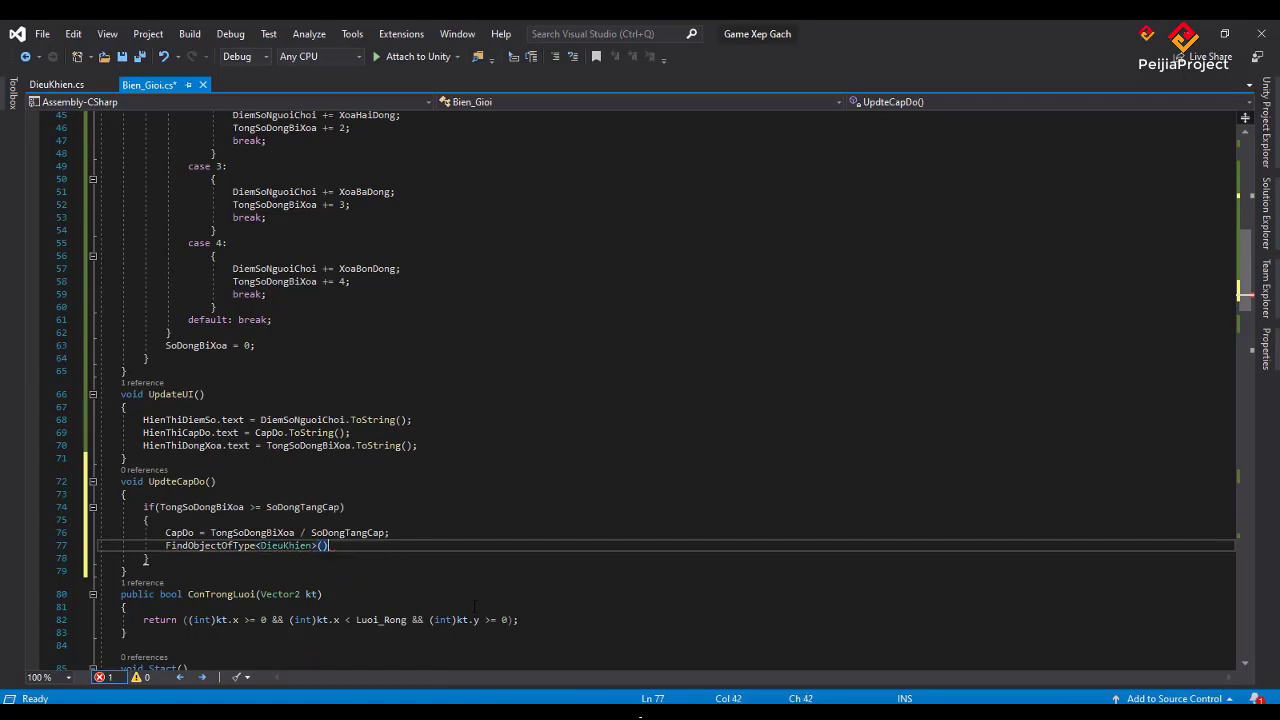
{"action": "type", "text": "."}
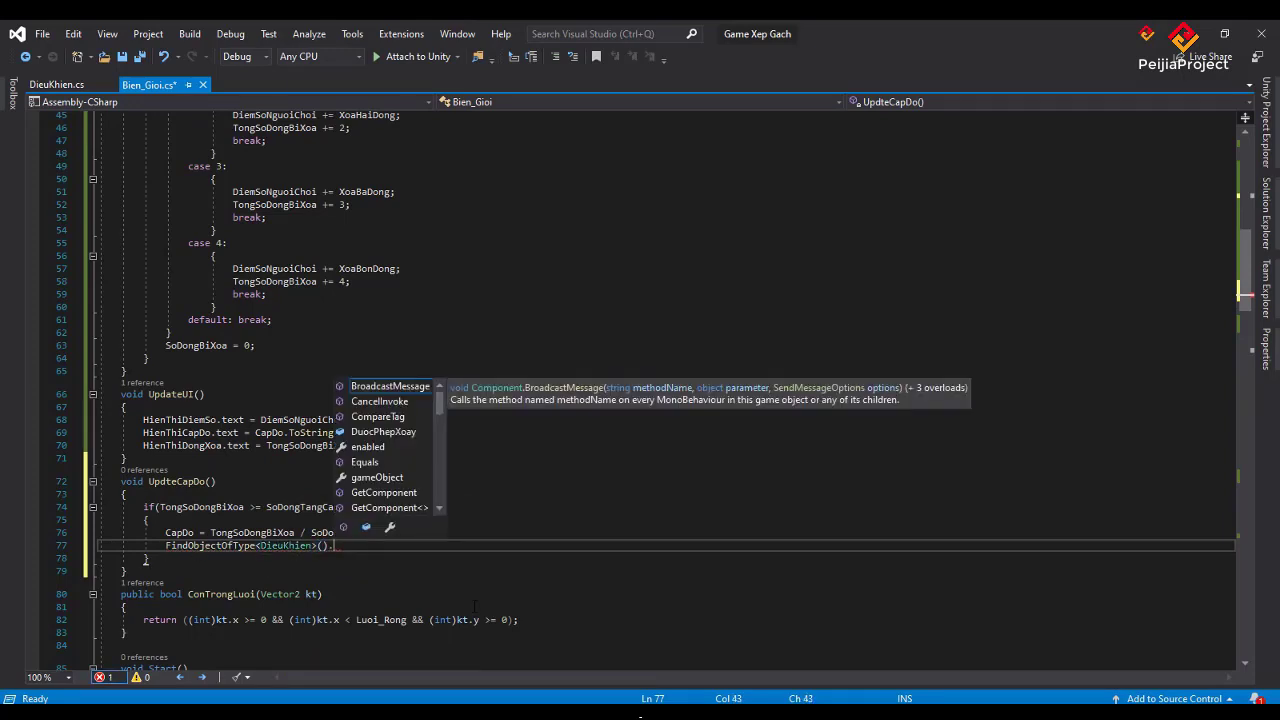
{"action": "type", "text": "tocdochoi"}
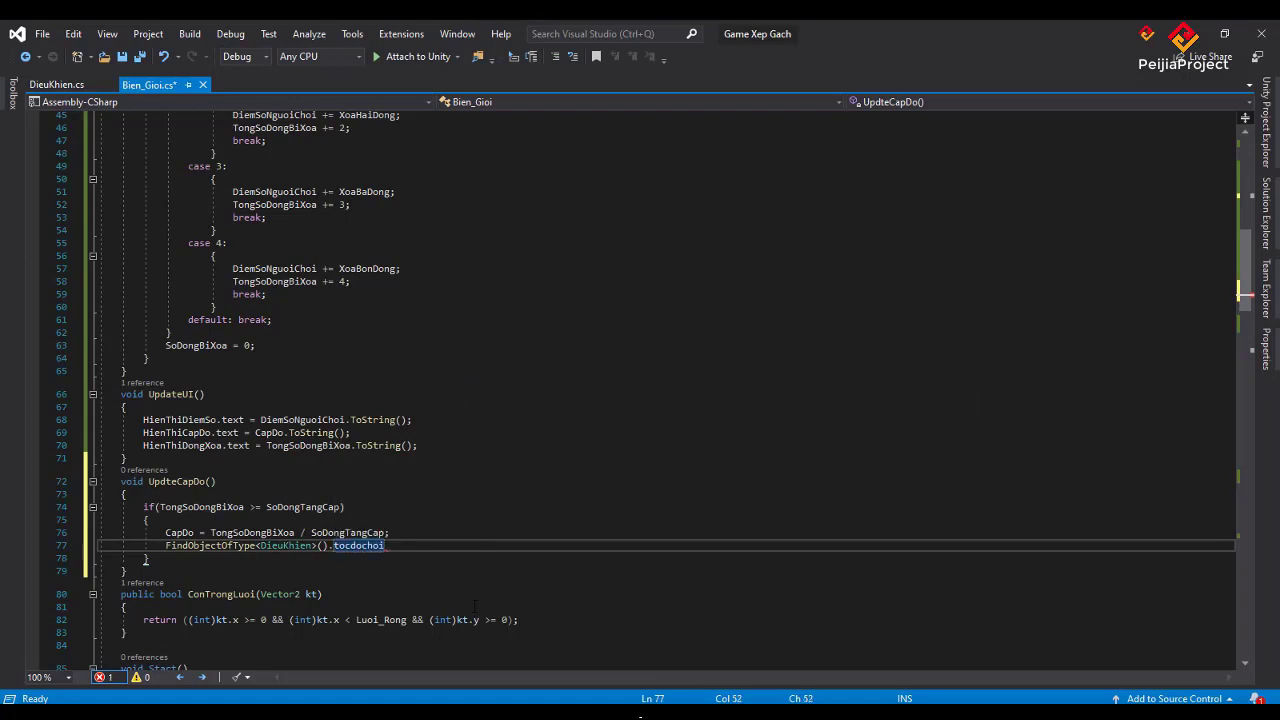
{"action": "type", "text": "="}
{"action": "type", "text": "1.0"}
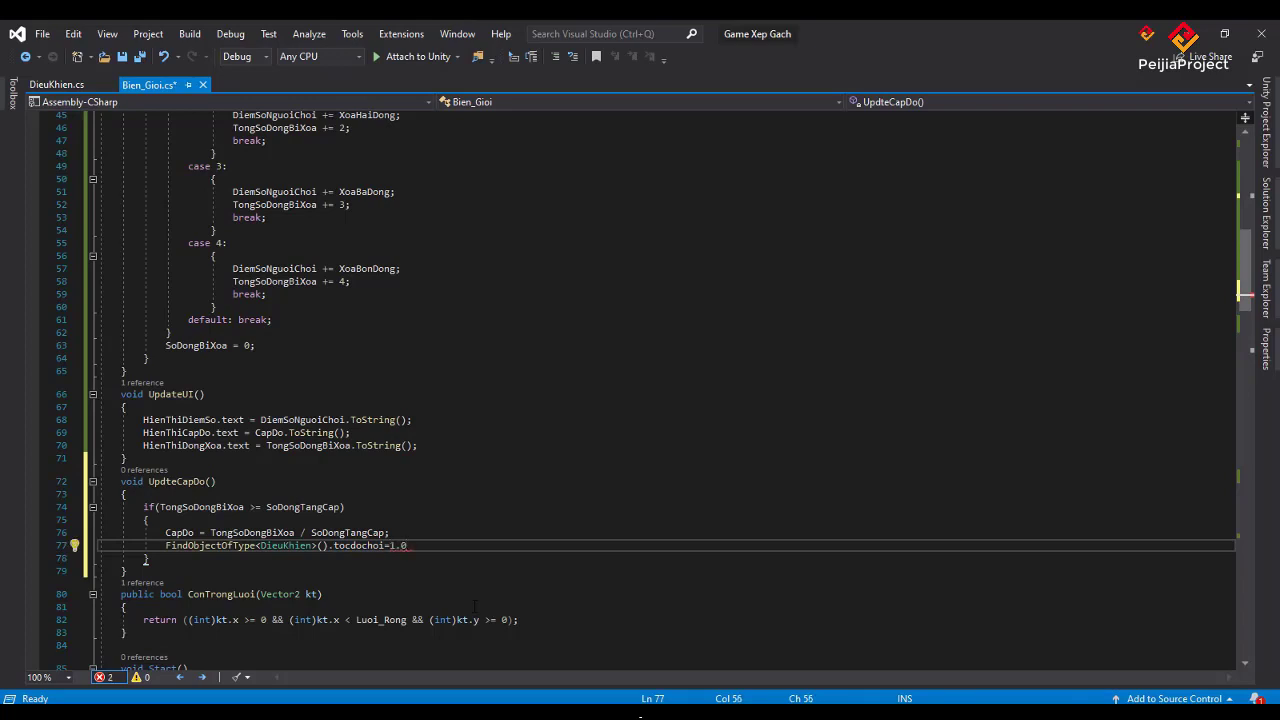
{"action": "type", "text": "f;"}
{"action": "type", "text": "0."}
{"action": "type", "text": "2"}
{"action": "type", "text": "f;"}
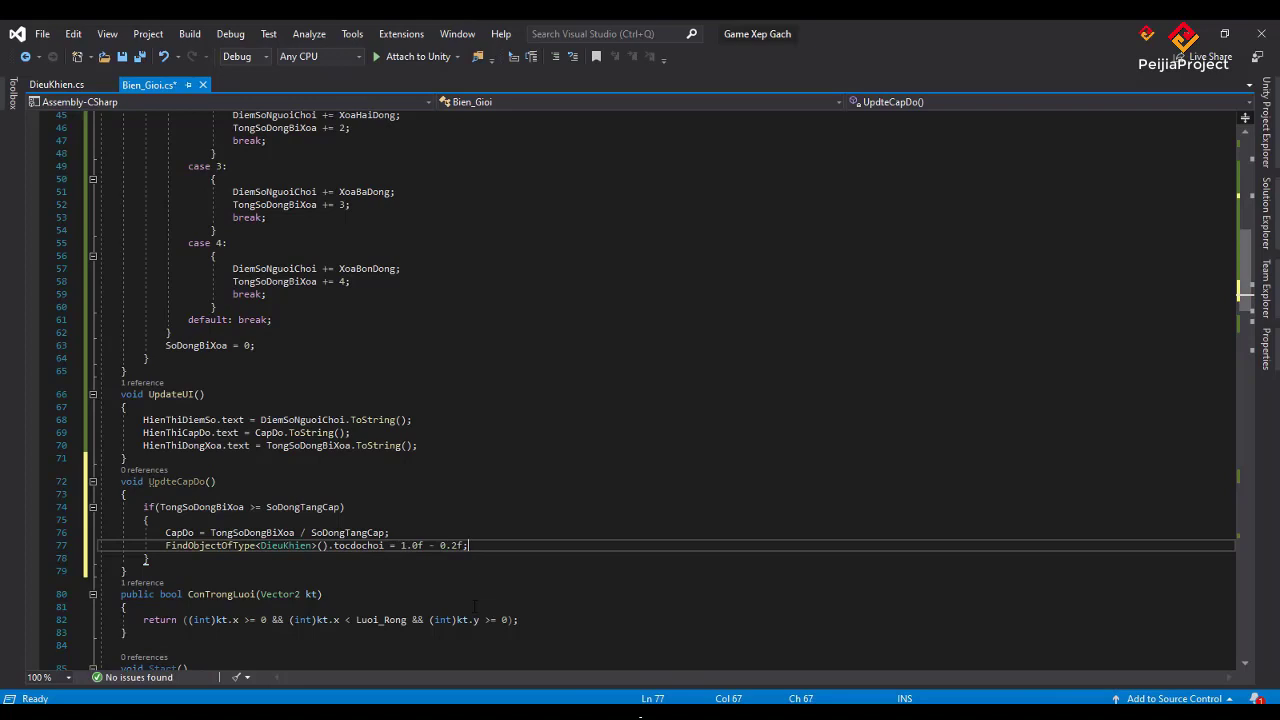
{"action": "key", "text": "ctrl+s"}
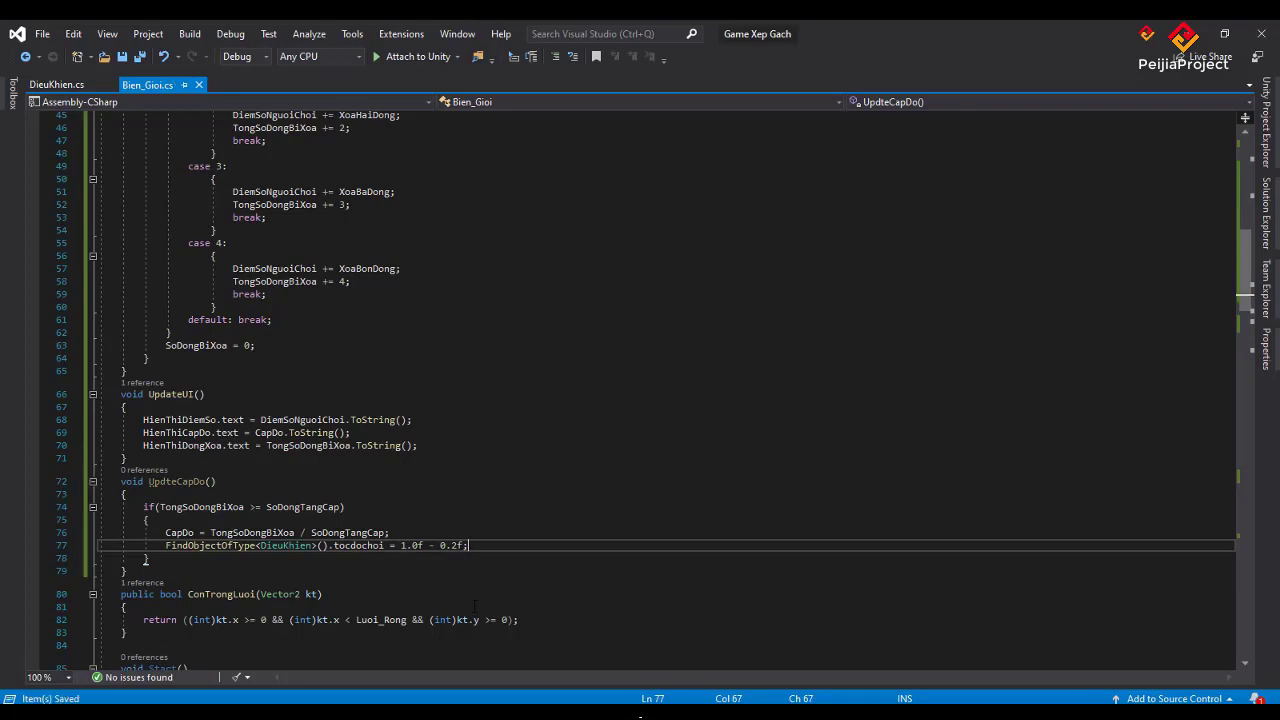
- Insert CapDo* before 0.2f so the speed becomes 1.0f - CapDo*0.2f, and save again
{"action": "left_click", "coordinate": [436, 545]}
{"action": "key", "text": "Up"}
{"action": "key", "text": "Home"}
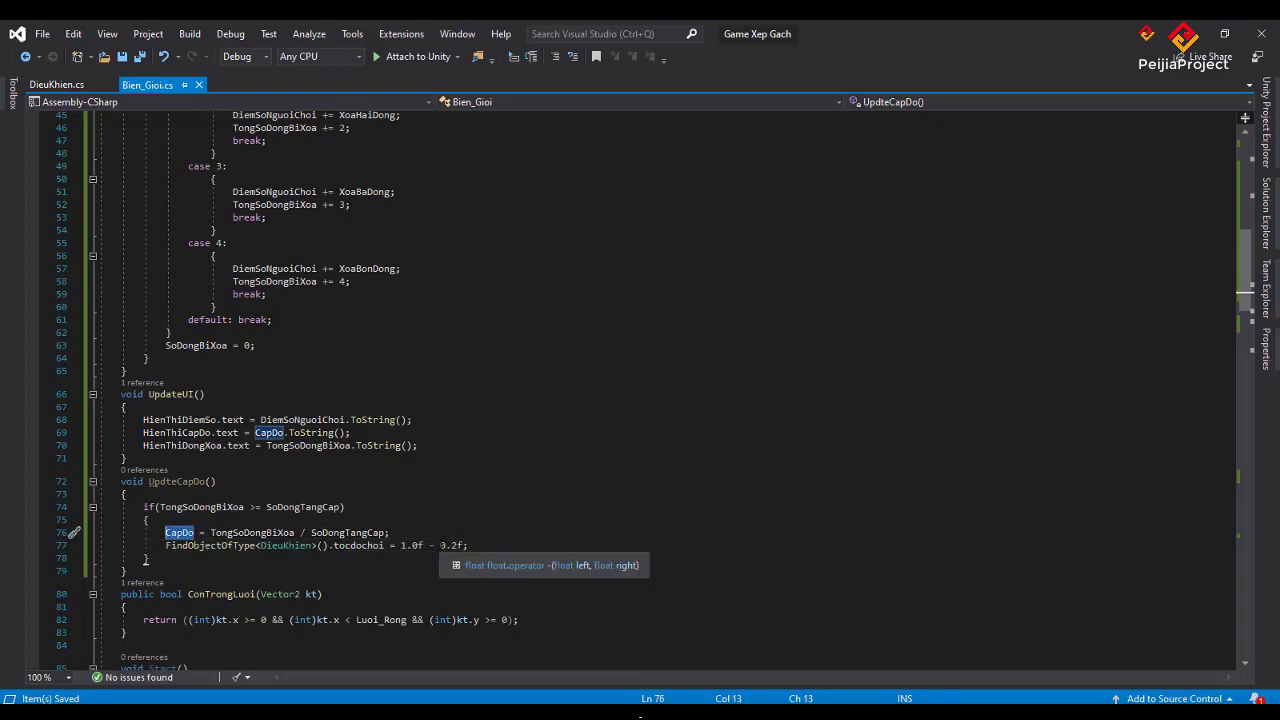
{"action": "left_click", "coordinate": [440, 545]}
{"action": "type", "text": "CapDo"}
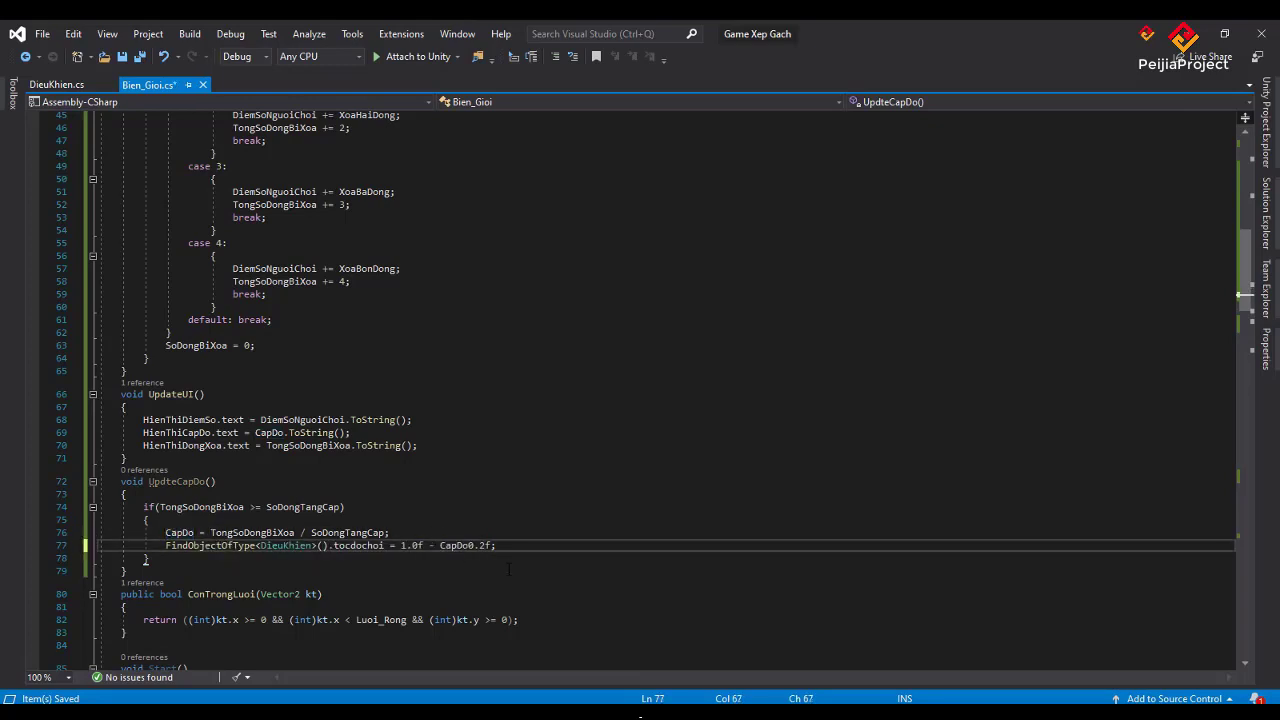
{"action": "type", "text": "*"}
{"action": "key", "text": "ctrl+s"}
- Switch to Unity, run the Tetris game briefly, stop it, and return to Bien_Gioi.cs
{"action": "key", "text": "alt+Tab"}
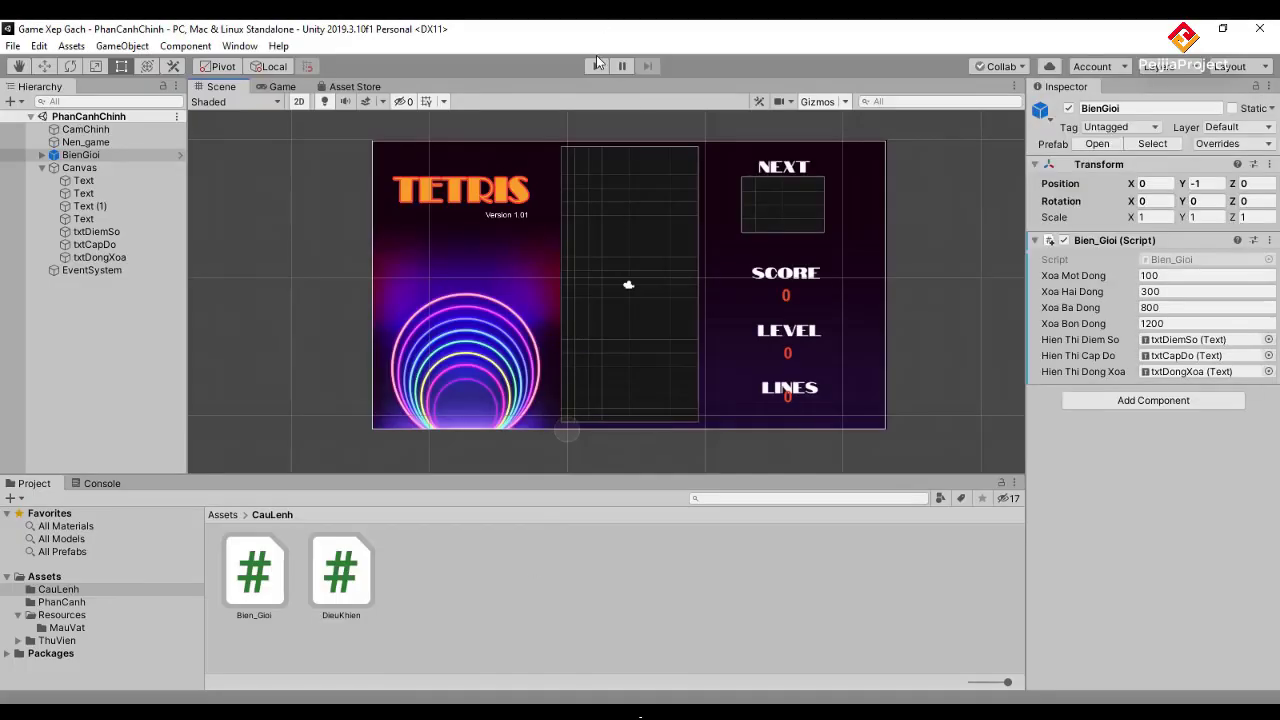
{"action": "left_click", "coordinate": [597, 67]}
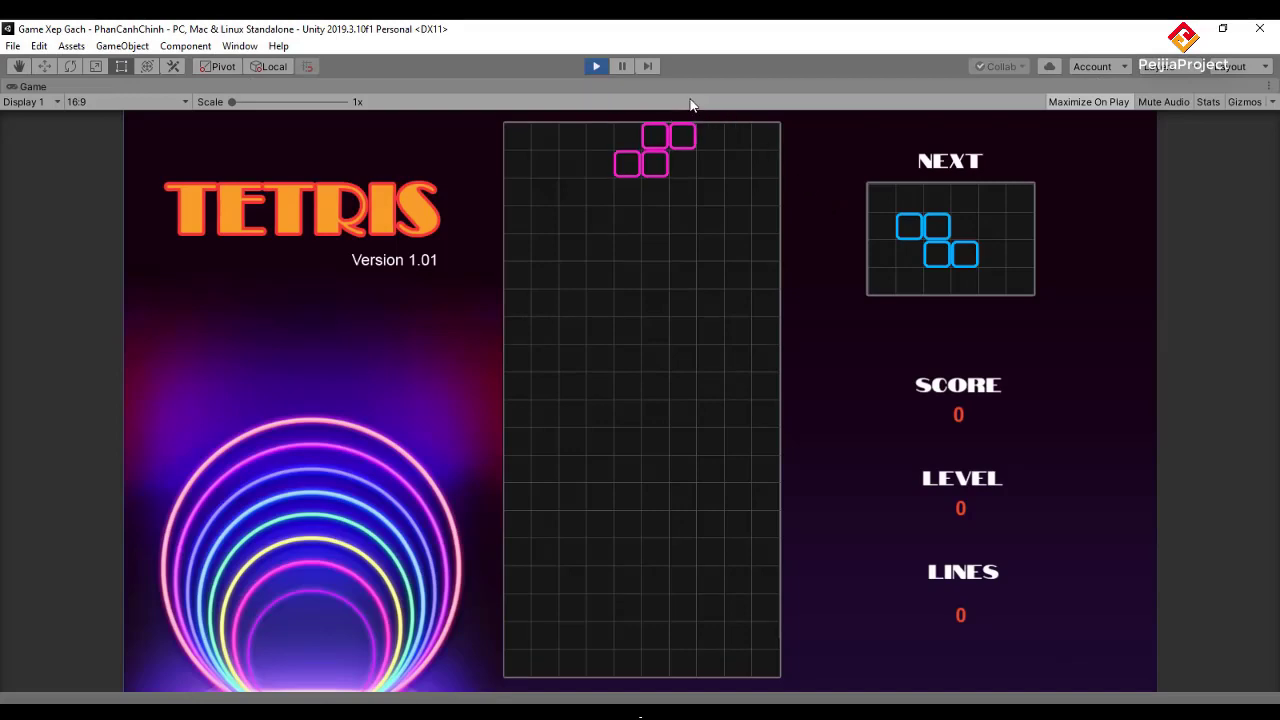
{"action": "left_click", "coordinate": [594, 64]}
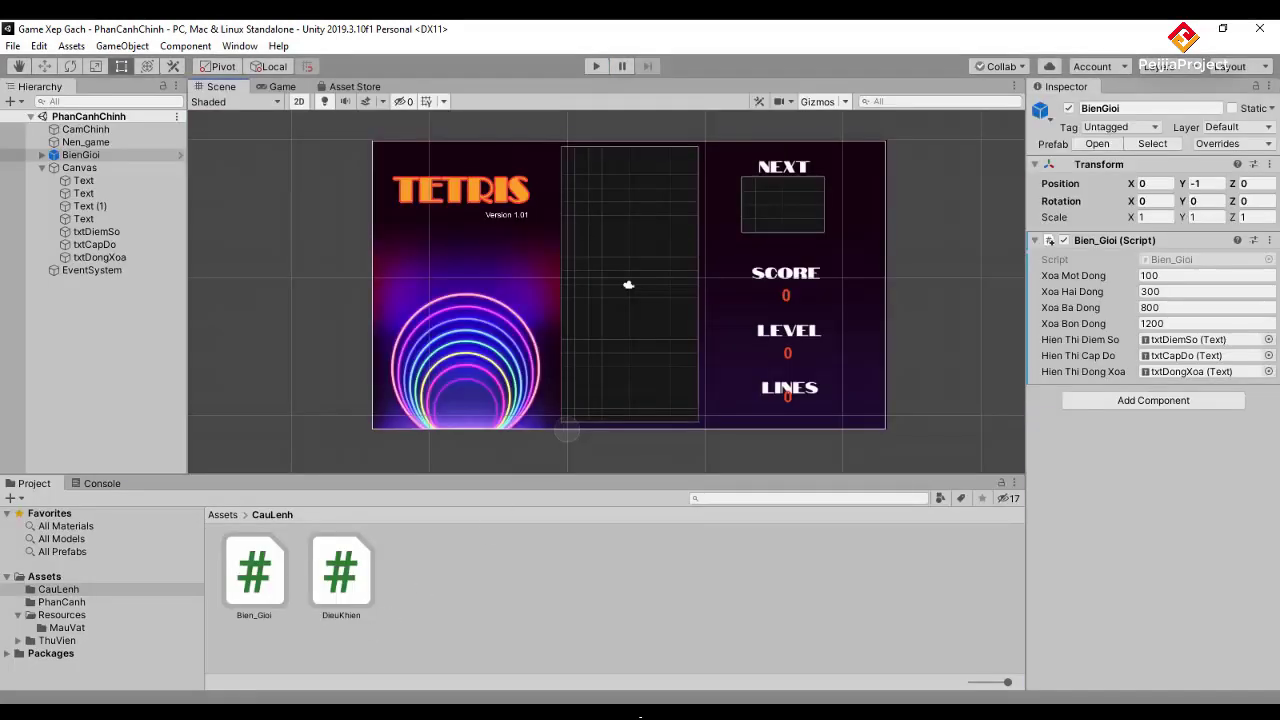
{"action": "key", "text": "alt+Tab"}
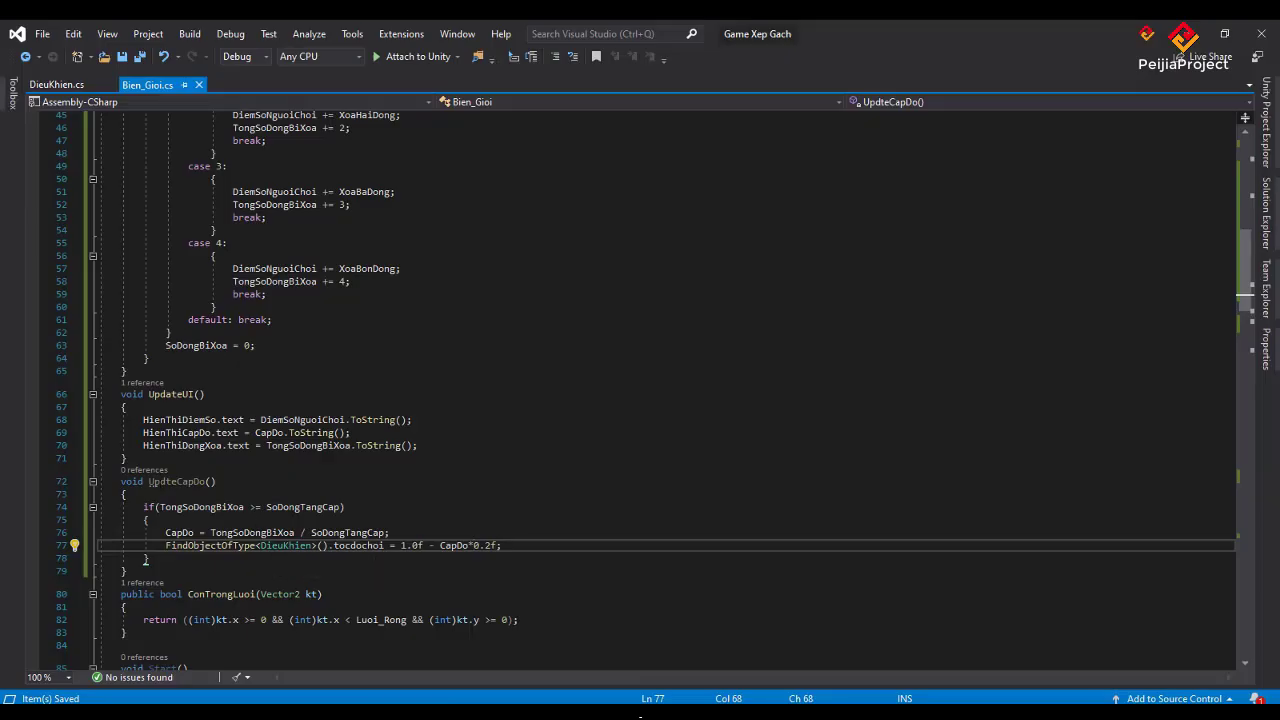
- Paste an UpdteCapDo(); call into Update() just above UpdateUI(), save, and switch to Unity
{"action": "left_click_drag", "start_coordinate": [148, 481], "coordinate": [217, 481]}
{"action": "key", "text": "ctrl+c"}
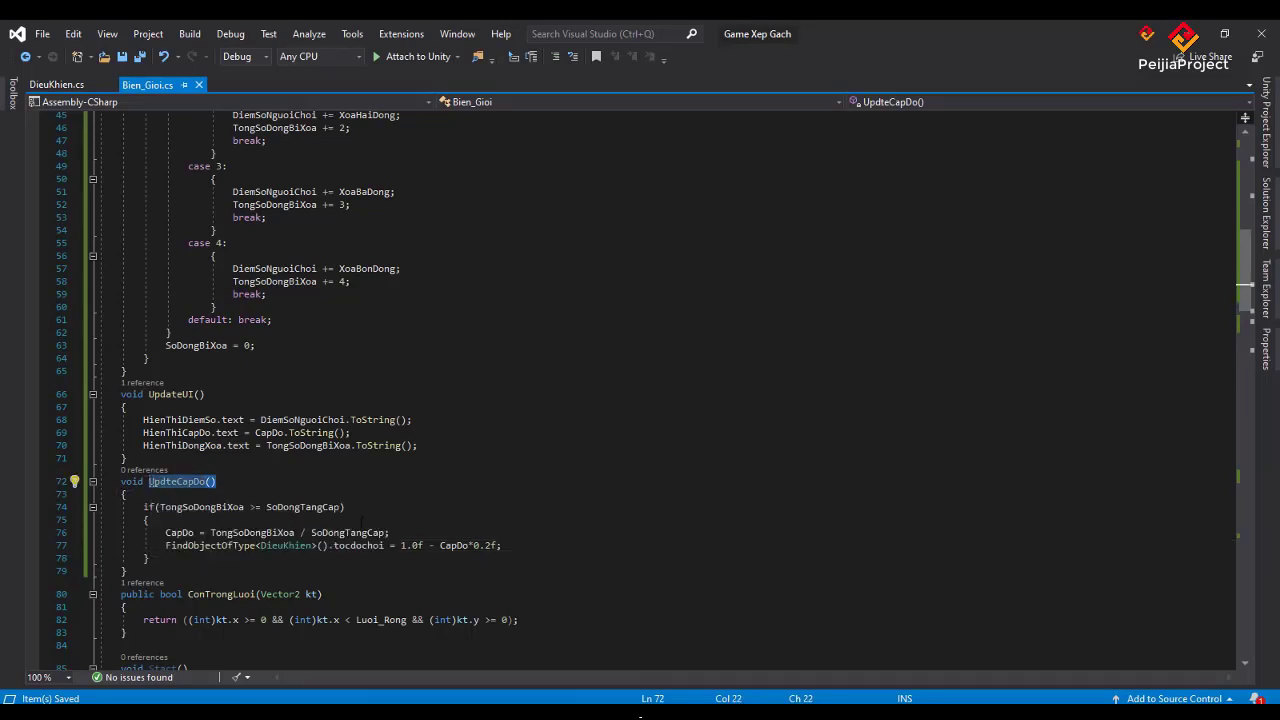
{"action": "scroll", "coordinate": [361, 532], "scroll_direction": "down", "scroll_amount": 5}
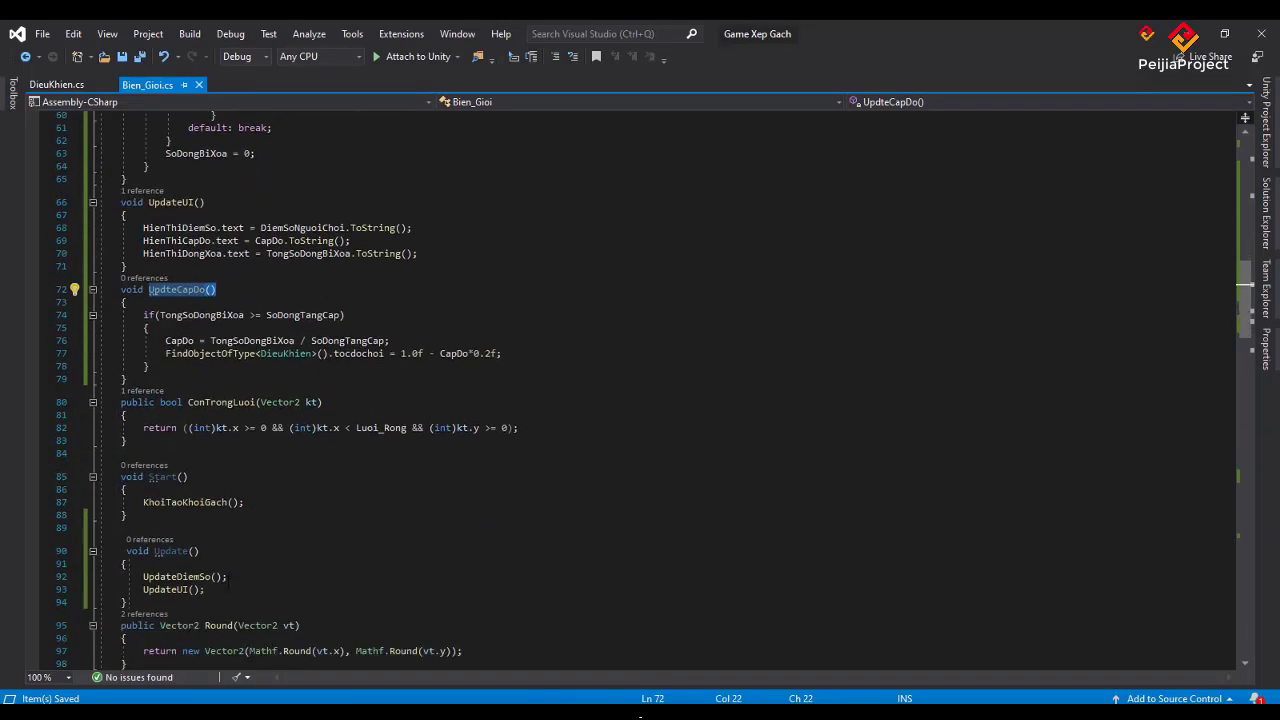
{"action": "left_click", "coordinate": [234, 589]}
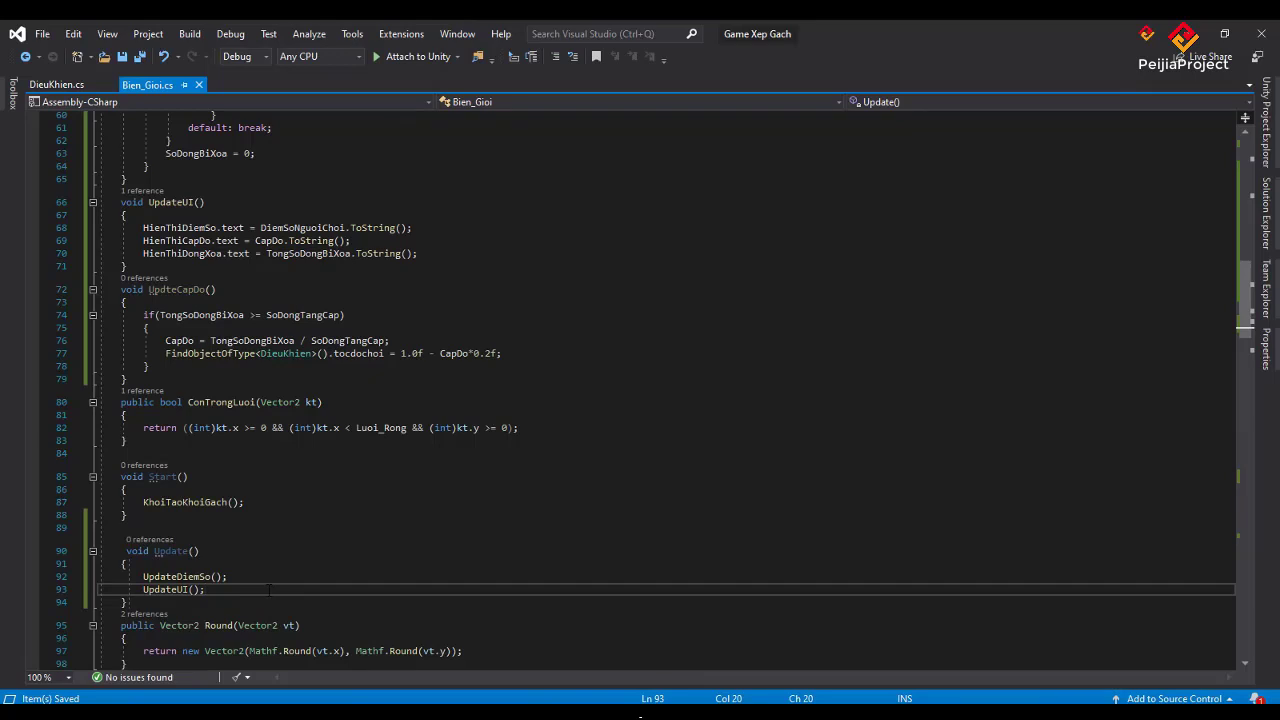
{"action": "key", "text": "Up"}
{"action": "key", "text": "End"}
{"action": "key", "text": "Return"}
{"action": "key", "text": "ctrl+v"}
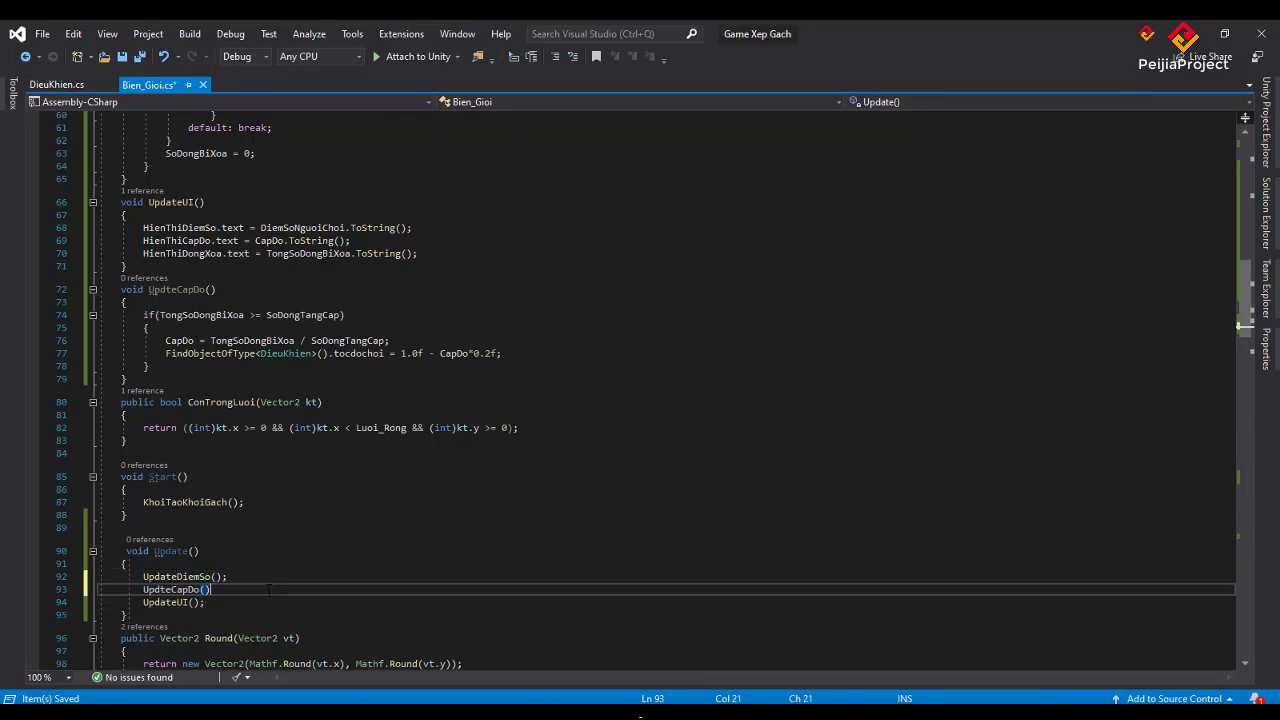
{"action": "key", "text": "ctrl+s"}
{"action": "type", "text": ";"}
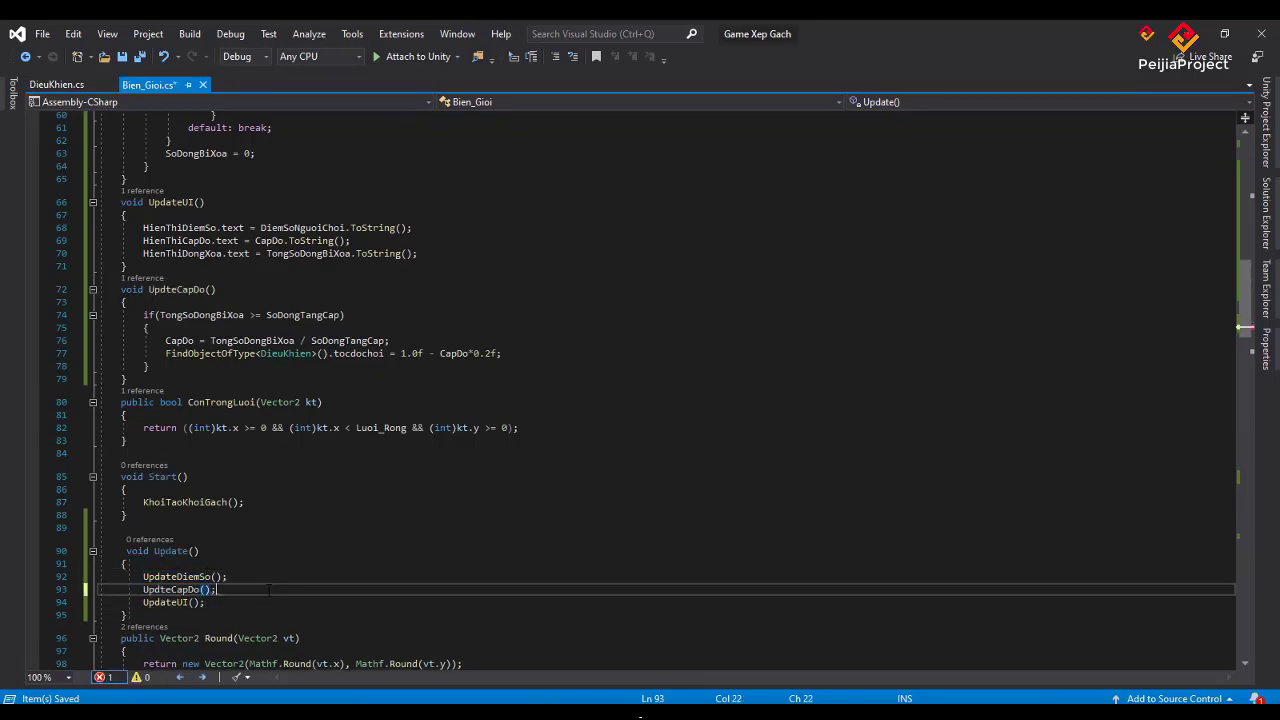
{"action": "key", "text": "ctrl+s"}
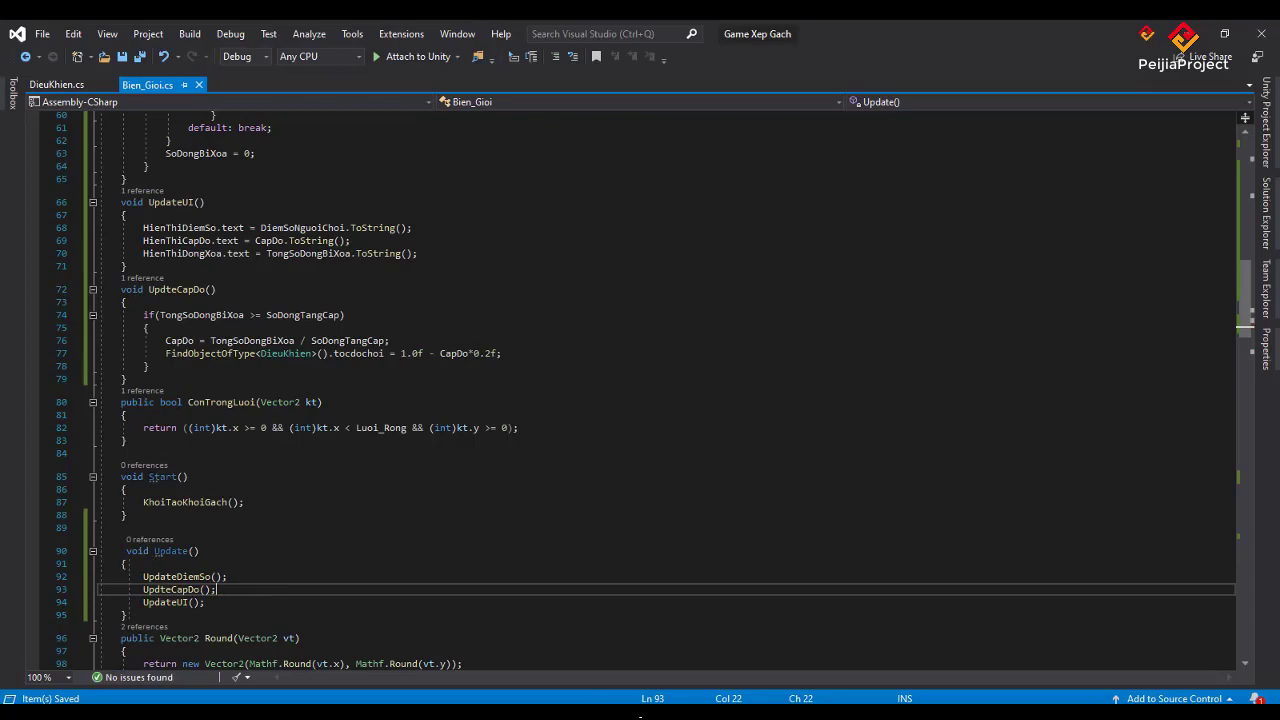
{"action": "key", "text": "alt+Tab"}
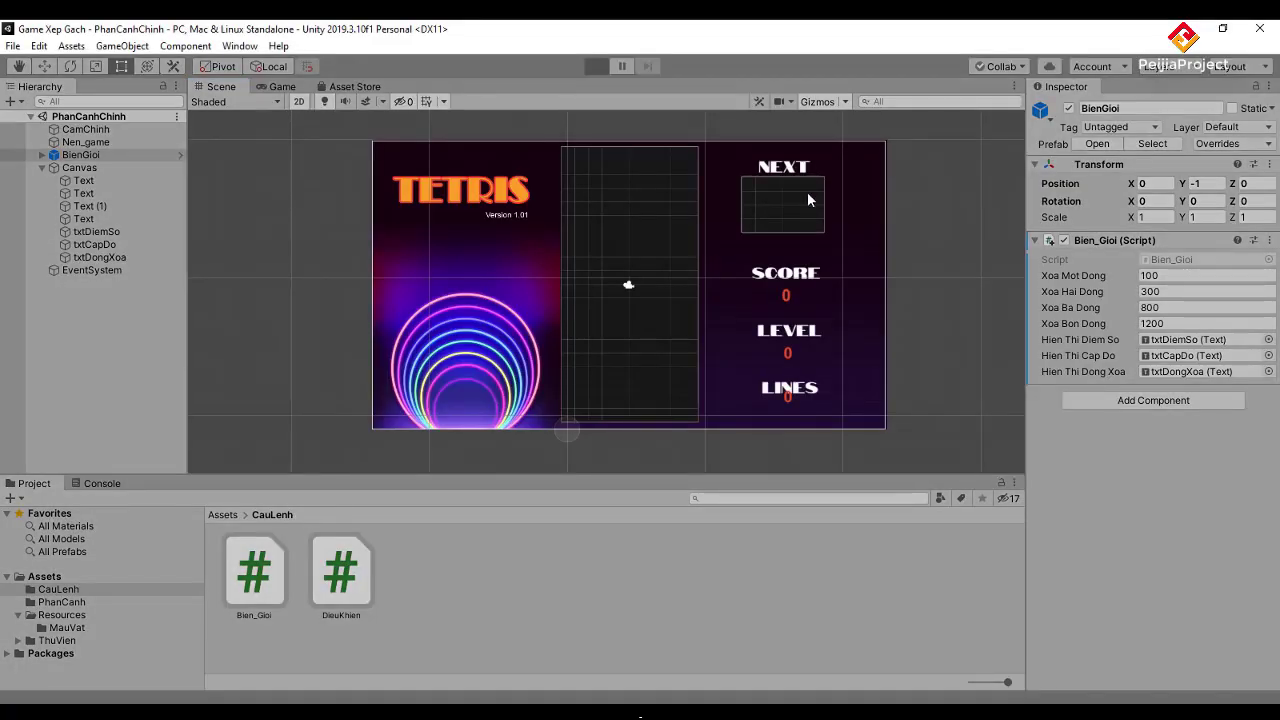
- Start the game and stack the first pieces until the cyan piece completes a line
{"action": "key", "text": "ctrl+p"}
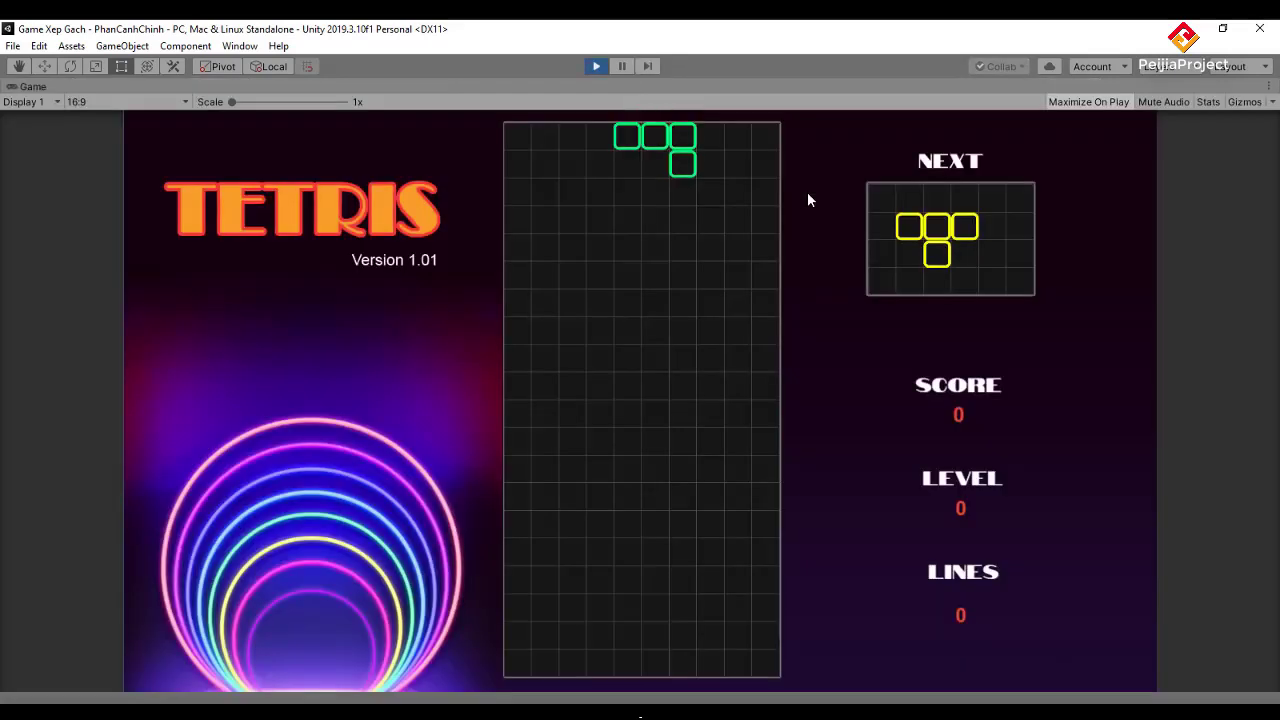
{"action": "key", "text": "Up"}
{"action": "key", "text": "Up"}
{"action": "key", "text": "Left"}
{"action": "key", "text": "Left"}
{"action": "key", "text": "Left"}
{"action": "key", "text": "Down"}
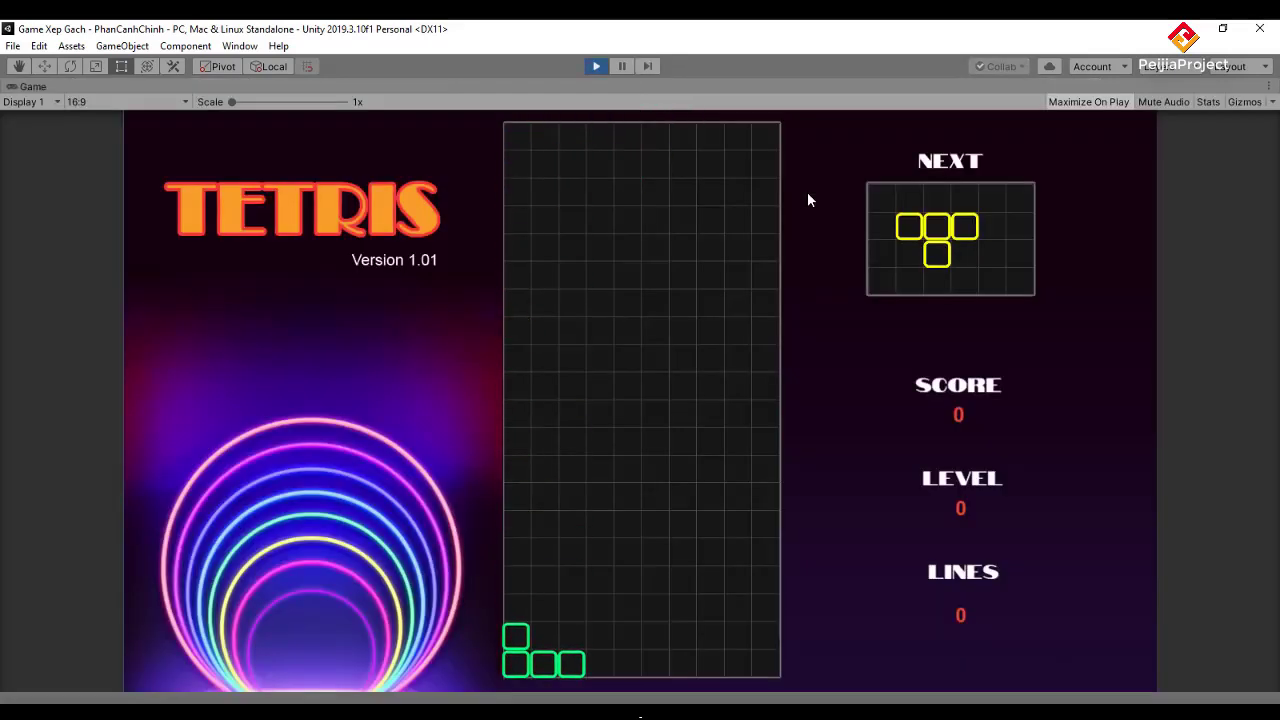
{"action": "key", "text": "Left"}
{"action": "key", "text": "Up"}
{"action": "key", "text": "Up"}
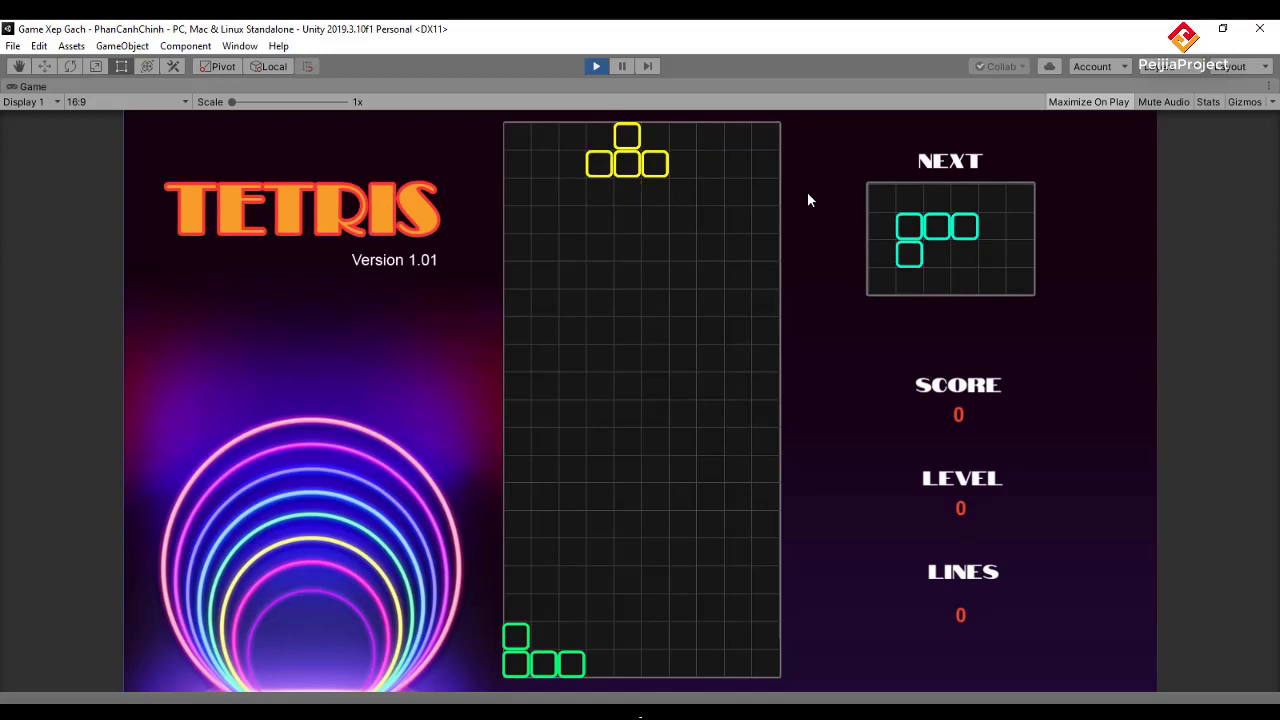
{"action": "key", "text": "Up"}
{"action": "key", "text": "Left"}
{"action": "key", "text": "Down"}
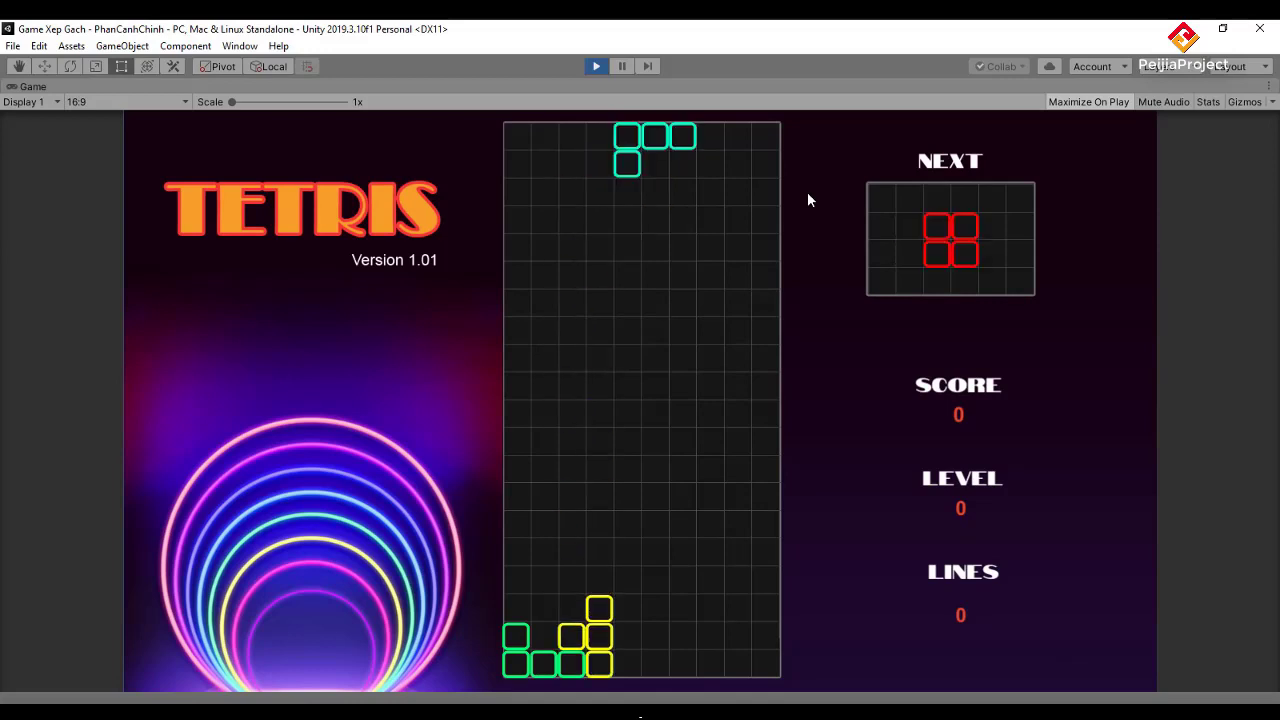
{"action": "key", "text": "Up"}
{"action": "key", "text": "Up"}
{"action": "key", "text": "Down"}
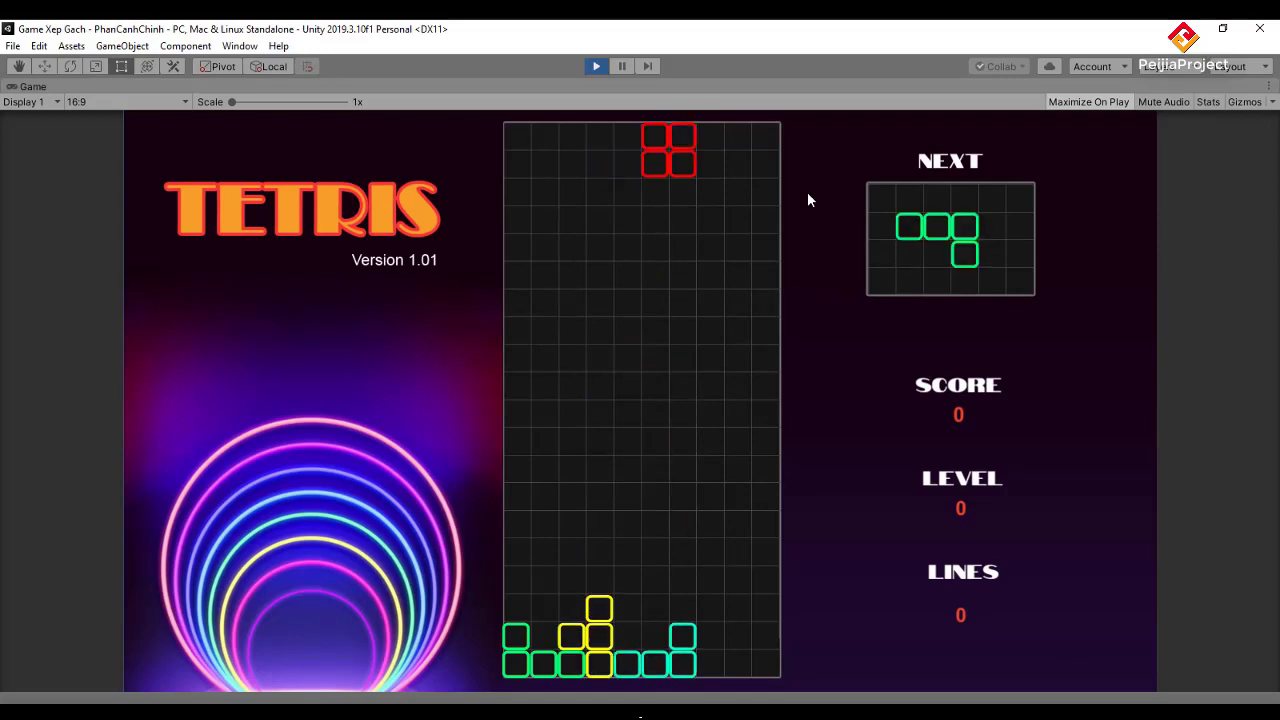
{"action": "key", "text": "Right"}
{"action": "key", "text": "Right"}
{"action": "key", "text": "Down"}
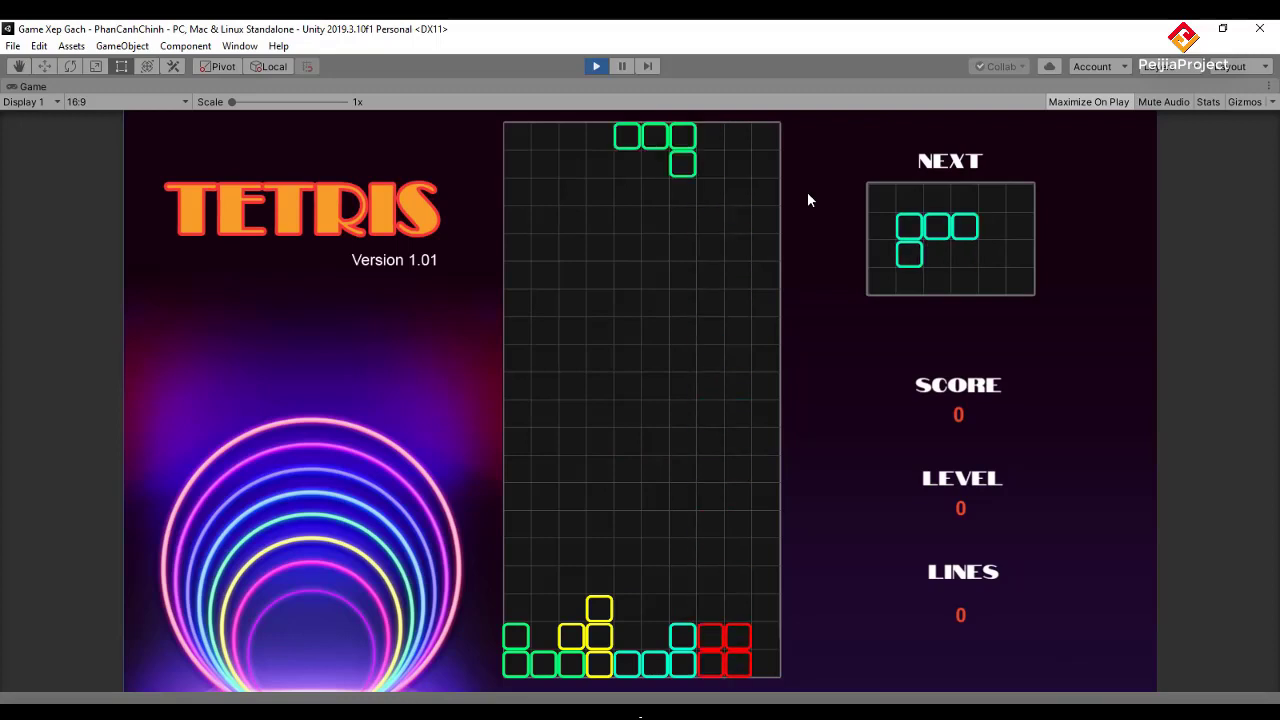
{"action": "key", "text": "Up"}
{"action": "key", "text": "Up"}
{"action": "key", "text": "Up"}
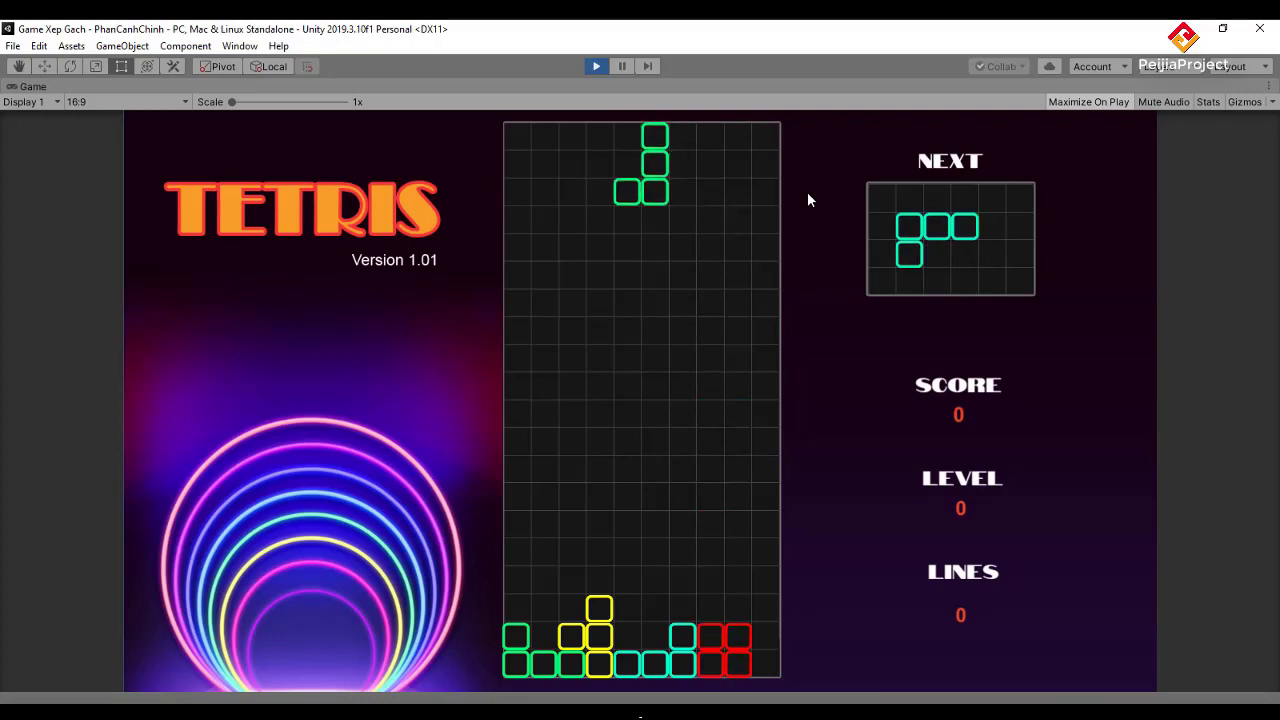
{"action": "key", "text": "Down"}
{"action": "key", "text": "Up"}
{"action": "key", "text": "Up"}
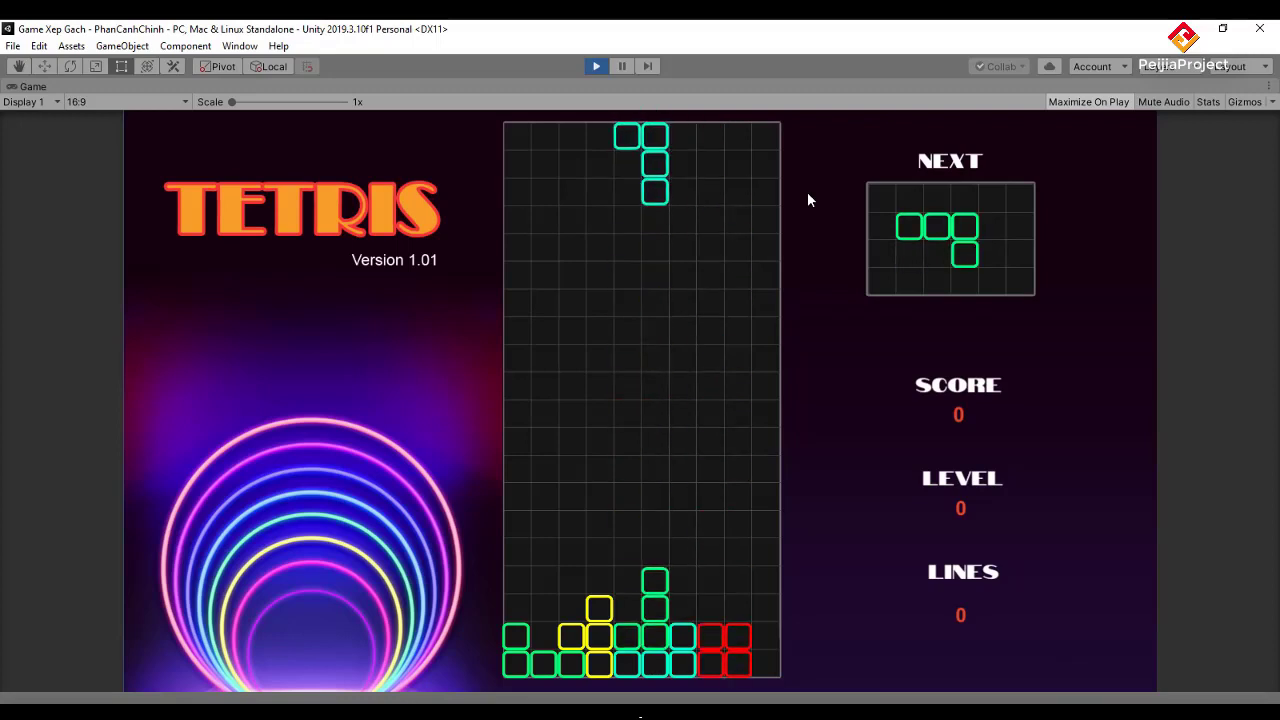
{"action": "key", "text": "Right"}
{"action": "key", "text": "Right"}
{"action": "key", "text": "Right"}
{"action": "key", "text": "Down"}
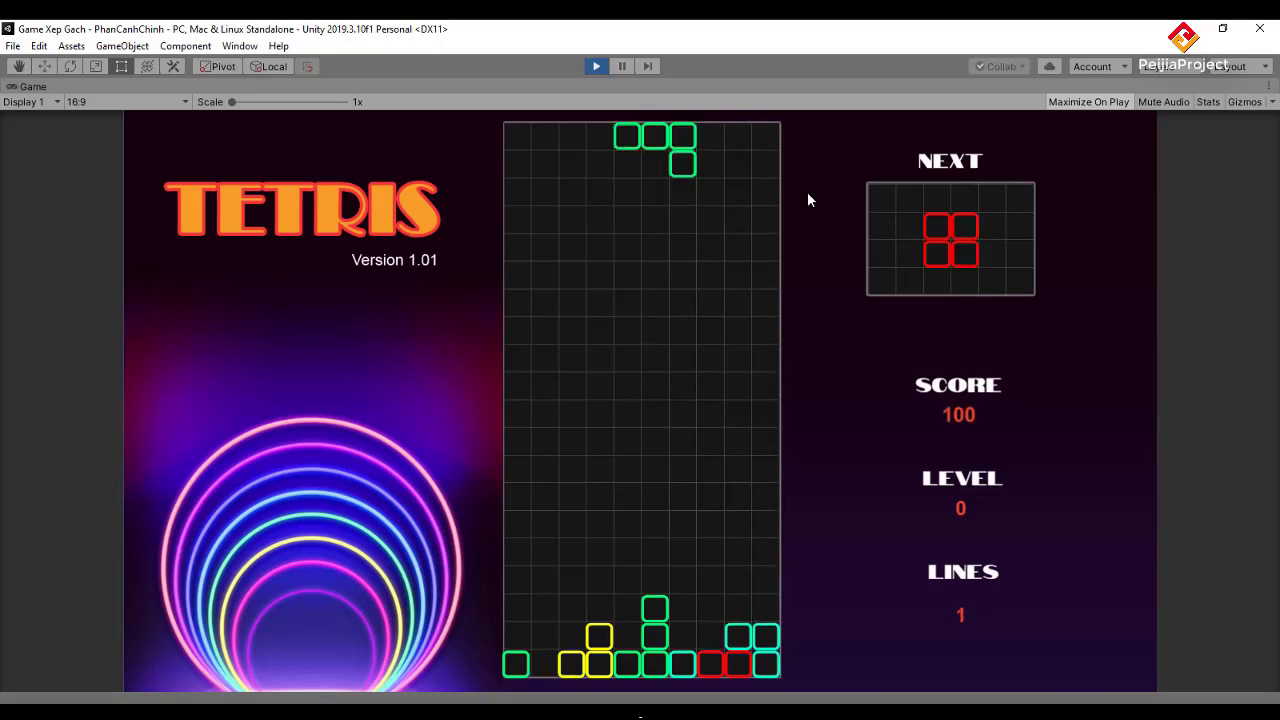
- Keep stacking pieces and drop the purple I piece to clear a second line, reaching score 200
{"action": "key", "text": "Up"}
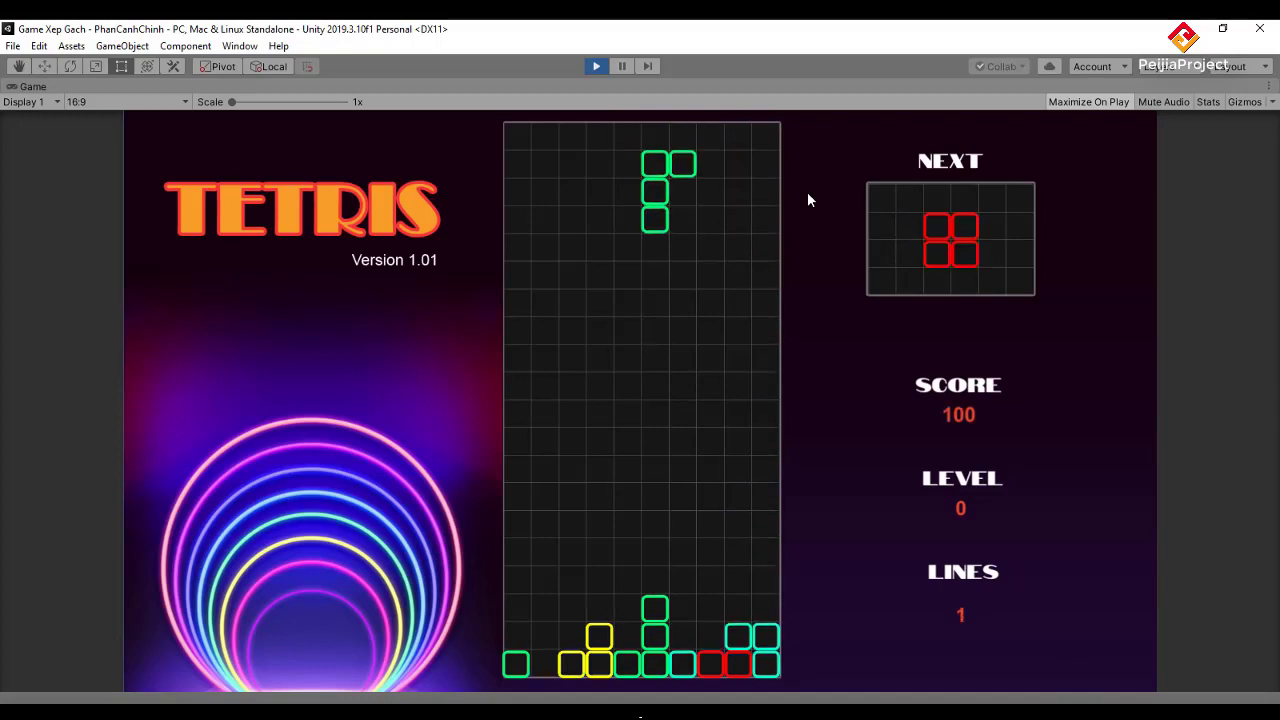
{"action": "key", "text": "Up"}
{"action": "key", "text": "Up"}
{"action": "key", "text": "Right"}
{"action": "key", "text": "Right"}
{"action": "key", "text": "Right"}
{"action": "key", "text": "Left"}
{"action": "key", "text": "Down"}
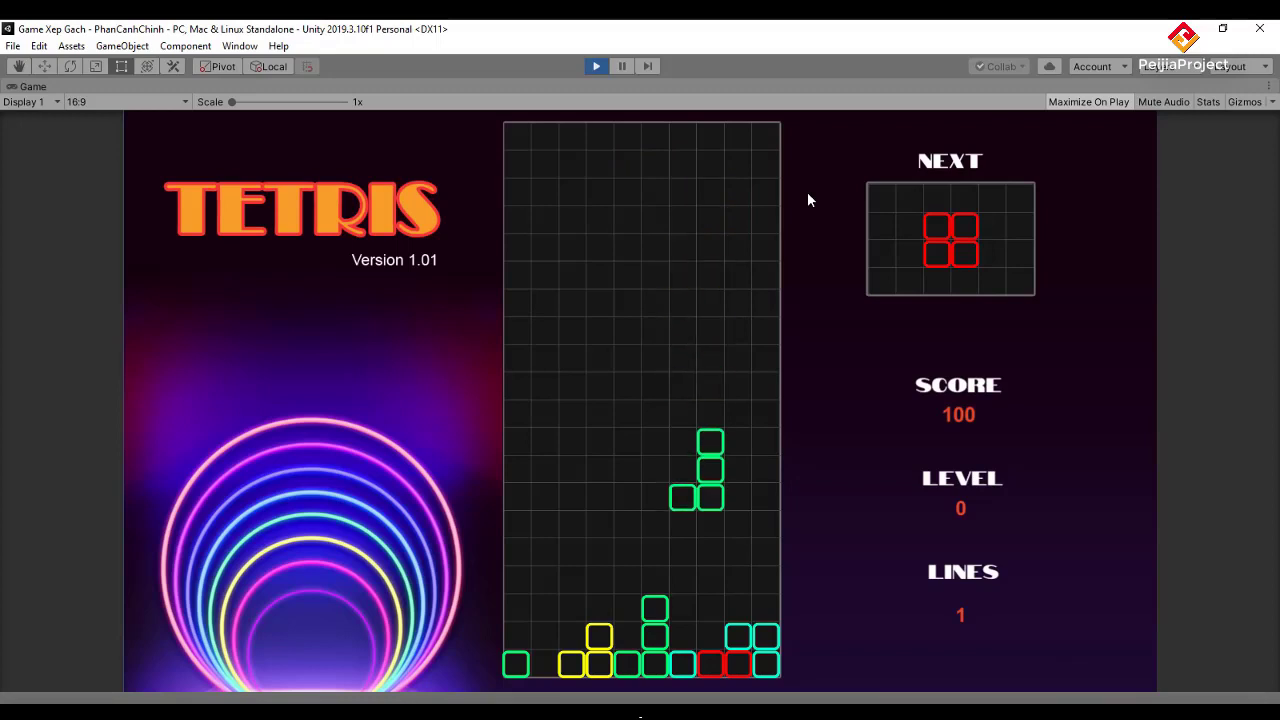
{"action": "key", "text": "Right"}
{"action": "key", "text": "Right"}
{"action": "key", "text": "Right"}
{"action": "key", "text": "Down"}
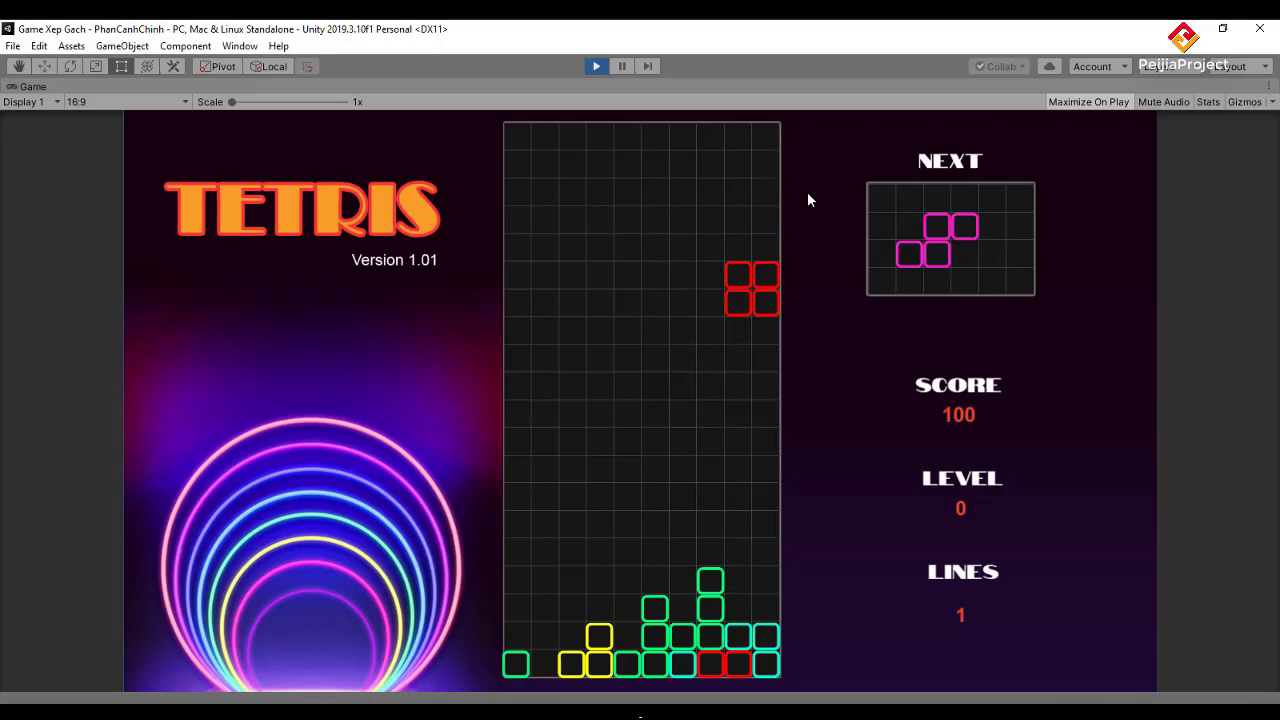
{"action": "key", "text": "Up"}
{"action": "key", "text": "Left"}
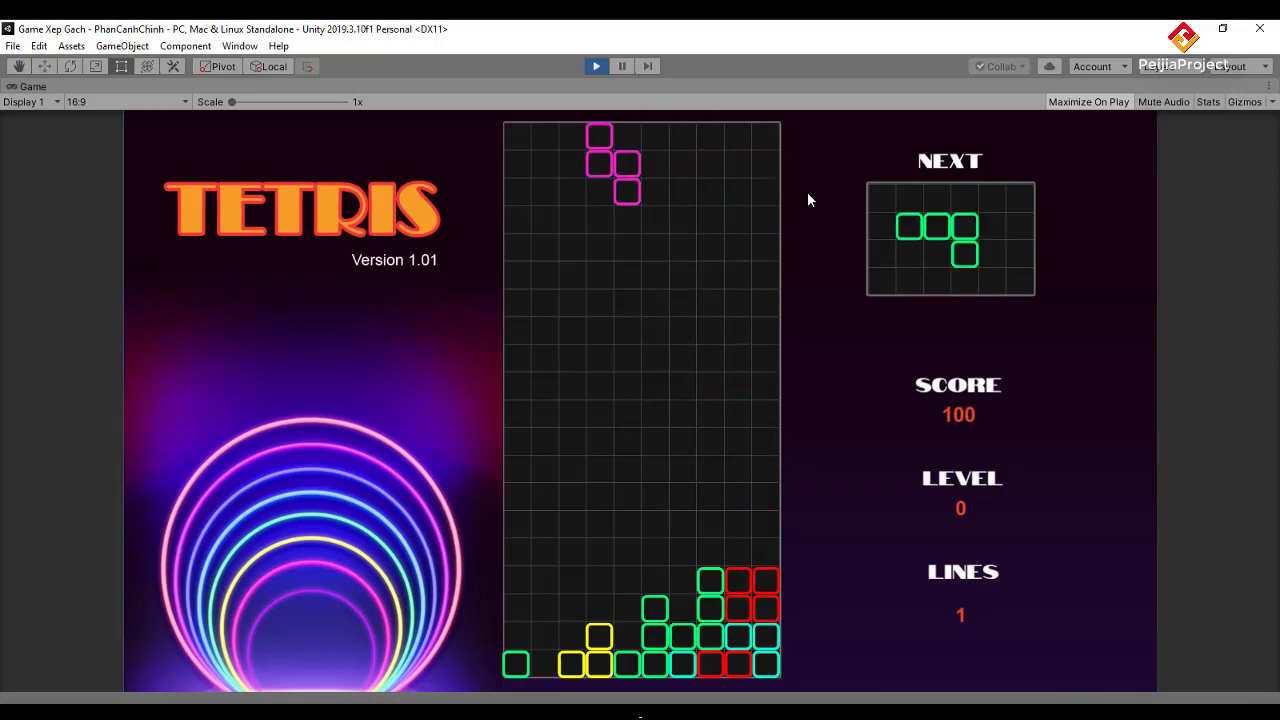
{"action": "key", "text": "Down"}
{"action": "key", "text": "Up"}
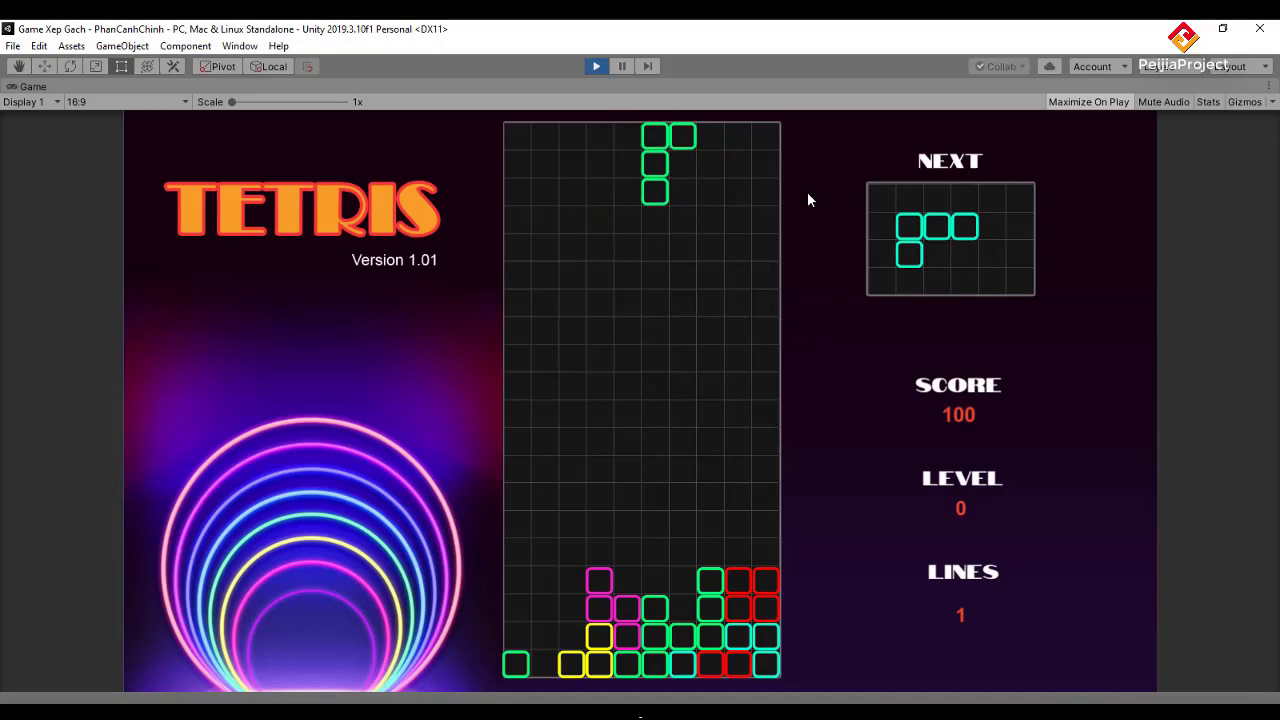
{"action": "key", "text": "Right"}
{"action": "key", "text": "Down"}
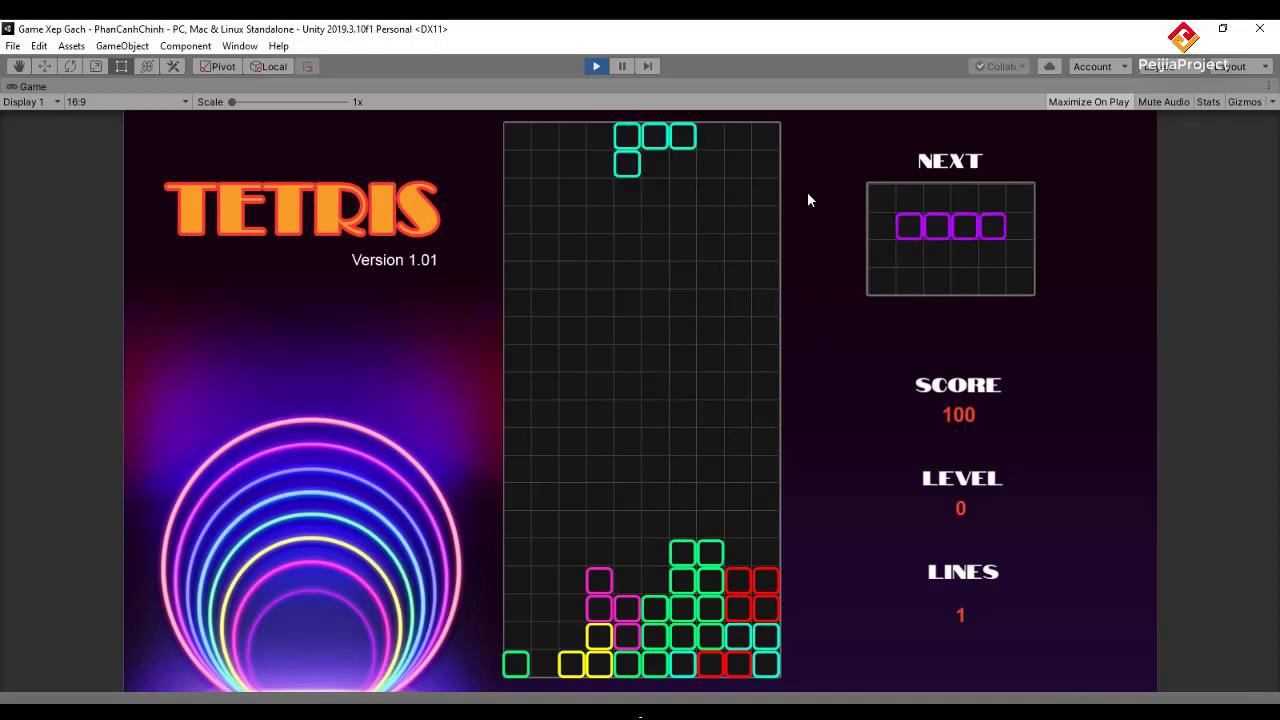
{"action": "key", "text": "Up"}
{"action": "key", "text": "Up"}
{"action": "key", "text": "Up"}
{"action": "key", "text": "Up"}
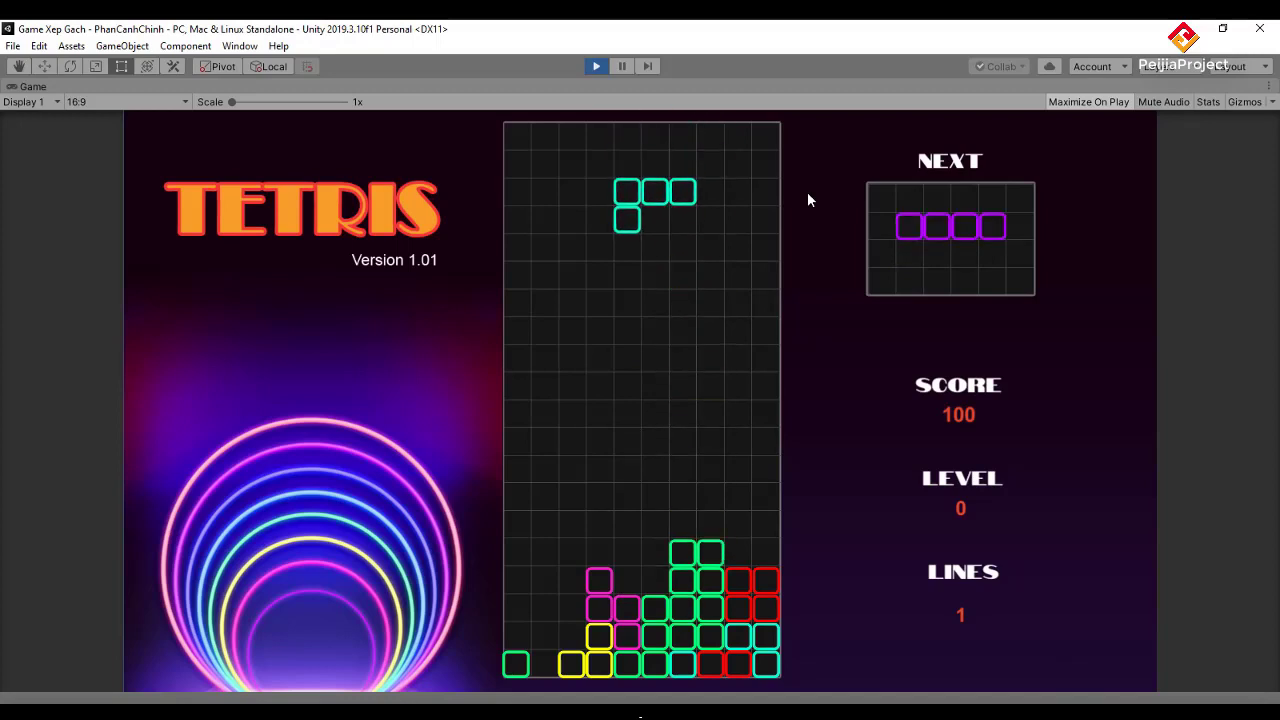
{"action": "key", "text": "Up"}
{"action": "key", "text": "Right"}
{"action": "key", "text": "Right"}
{"action": "key", "text": "Right"}
{"action": "key", "text": "Down"}
{"action": "key", "text": "Down"}
{"action": "key", "text": "Down"}
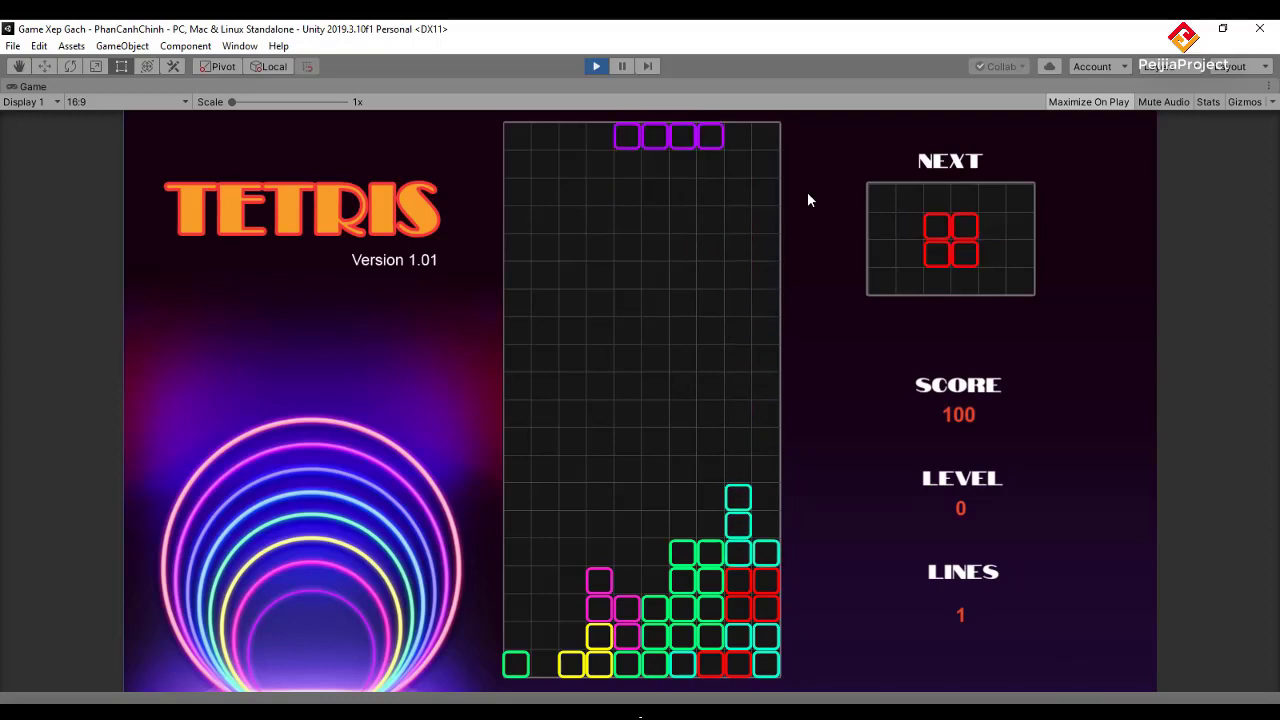
{"action": "key", "text": "Up"}
{"action": "key", "text": "Left"}
{"action": "key", "text": "Left"}
{"action": "key", "text": "Left"}
{"action": "key", "text": "Left"}
{"action": "key", "text": "Down"}
{"action": "key", "text": "Down"}
{"action": "key", "text": "Down"}
{"action": "key", "text": "Down"}
{"action": "key", "text": "Down"}
{"action": "key", "text": "Down"}
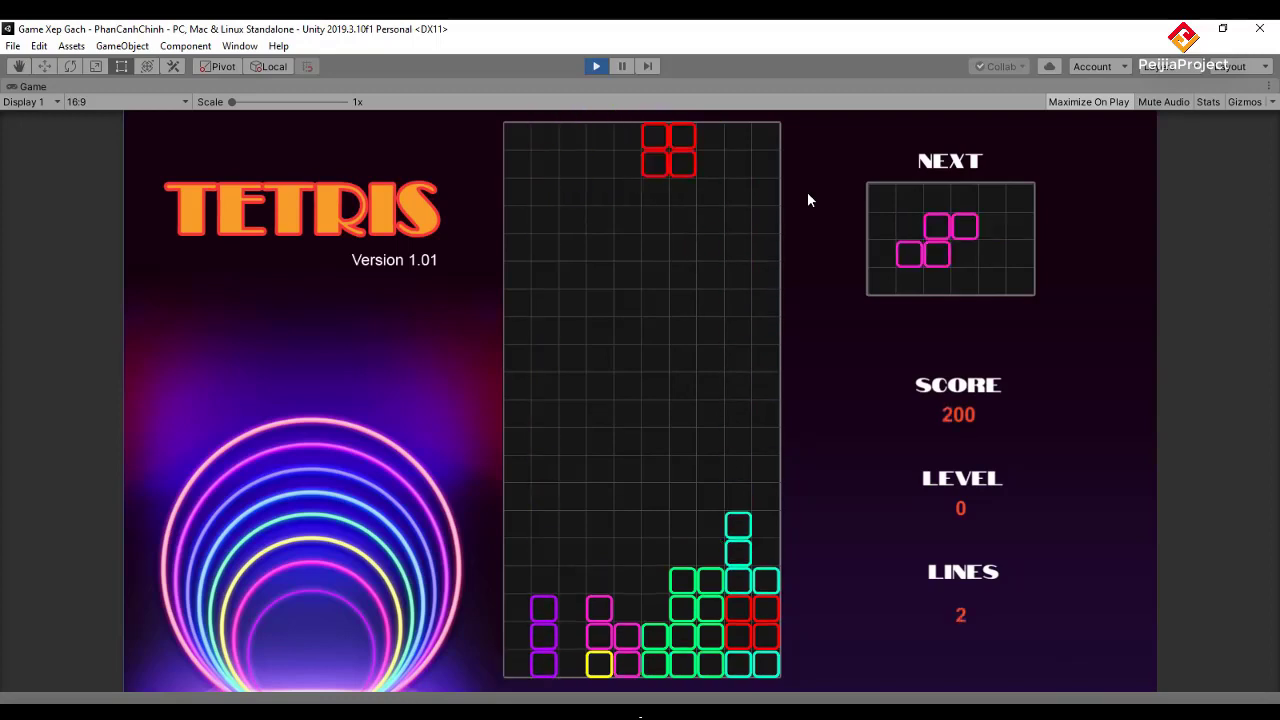
{"action": "key", "text": "Left"}
{"action": "key", "text": "Down"}
{"action": "key", "text": "Down"}
{"action": "key", "text": "Down"}
{"action": "key", "text": "Down"}
{"action": "key", "text": "Down"}
{"action": "key", "text": "Down"}
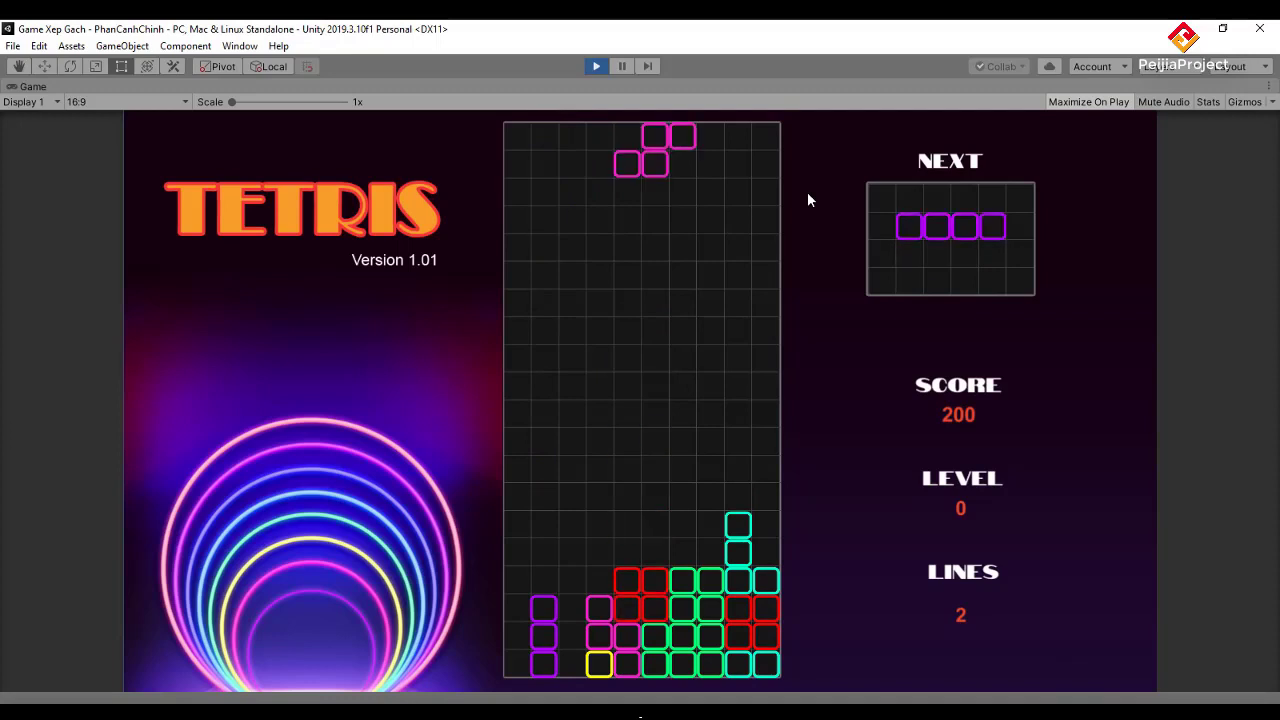
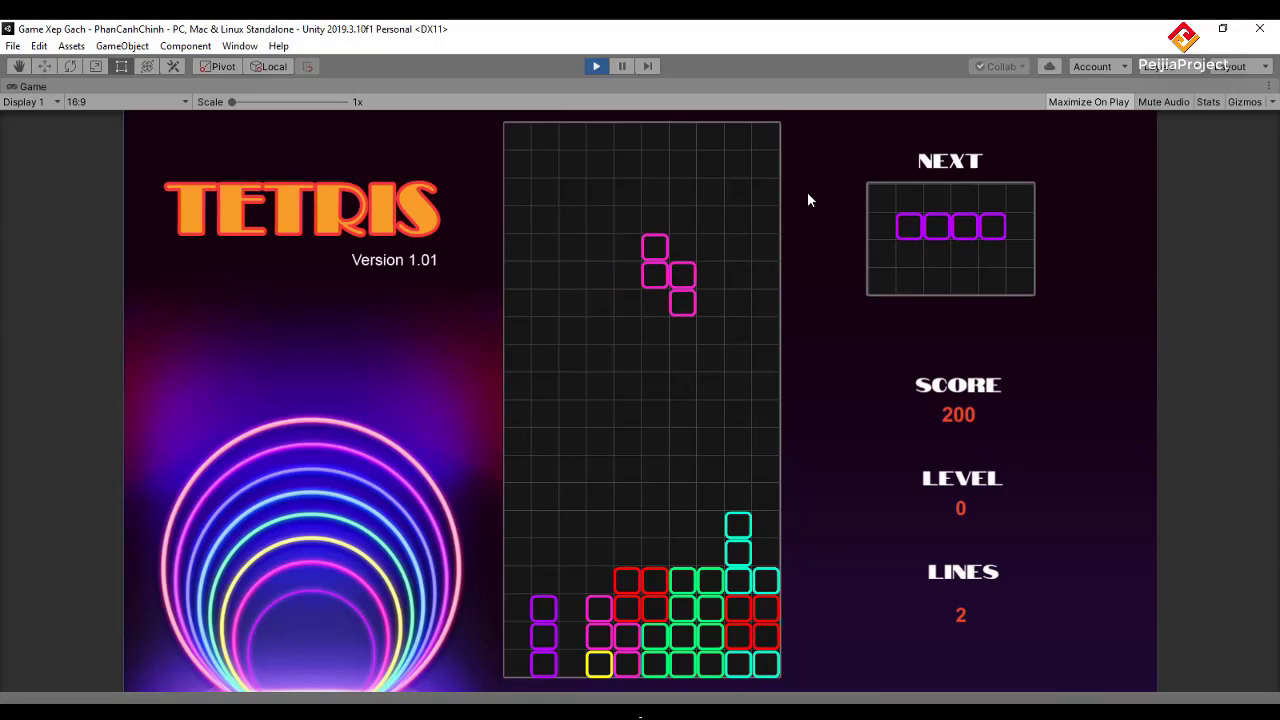
- Lay the pink S flat on the stack and stand the purple I in the leftmost column
{"action": "key", "text": "Up"}
{"action": "key", "text": "Left"}
{"action": "key", "text": "Left"}
{"action": "key", "text": "Left"}
{"action": "key", "text": "Right"}
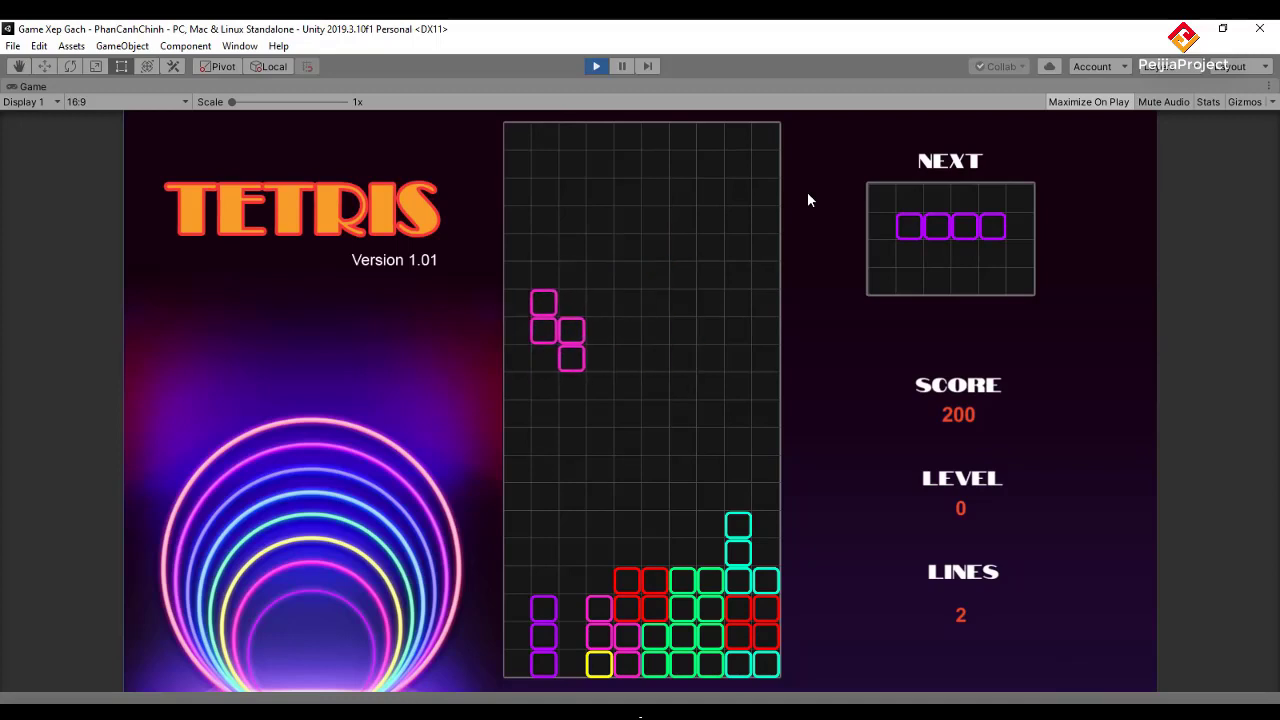
{"action": "key", "text": "Down"}
{"action": "key", "text": "Down"}
{"action": "key", "text": "Down"}
{"action": "key", "text": "Down"}
{"action": "key", "text": "Down"}
{"action": "key", "text": "Up"}
{"action": "key", "text": "Left"}
{"action": "key", "text": "Left"}
{"action": "key", "text": "Left"}
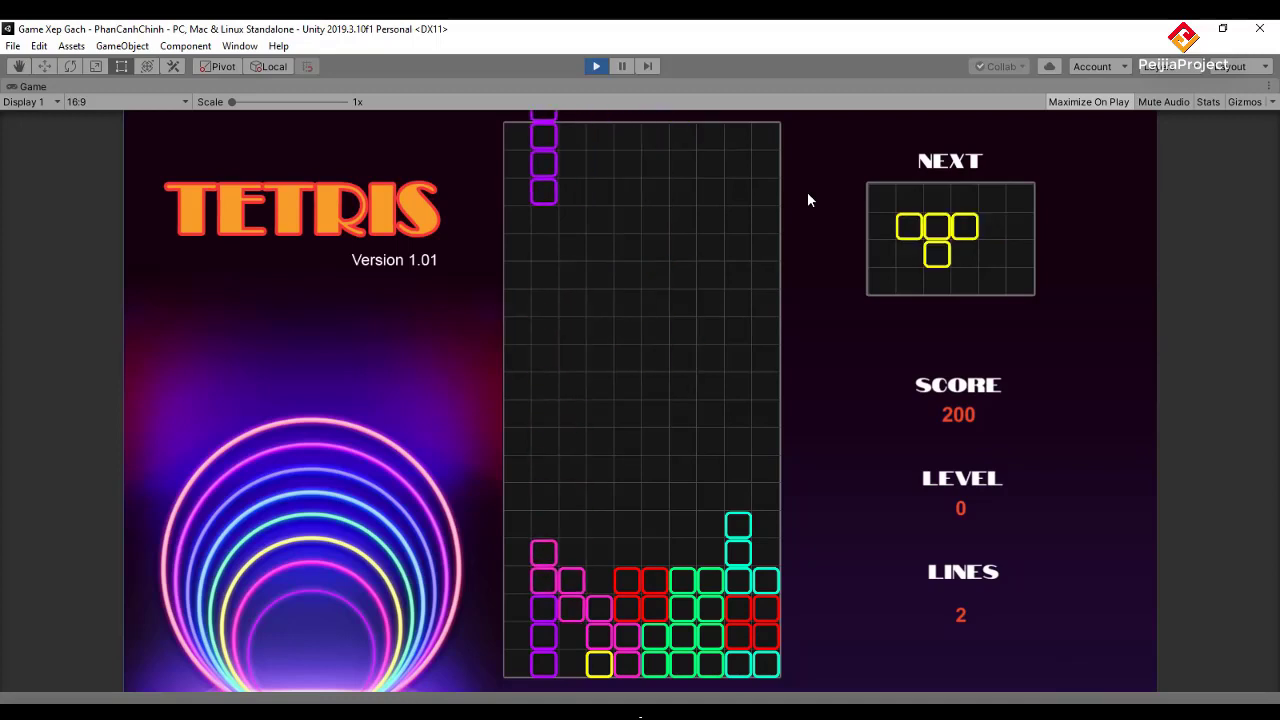
{"action": "key", "text": "Left"}
{"action": "key", "text": "Down"}
{"action": "key", "text": "Down"}
{"action": "key", "text": "Down"}
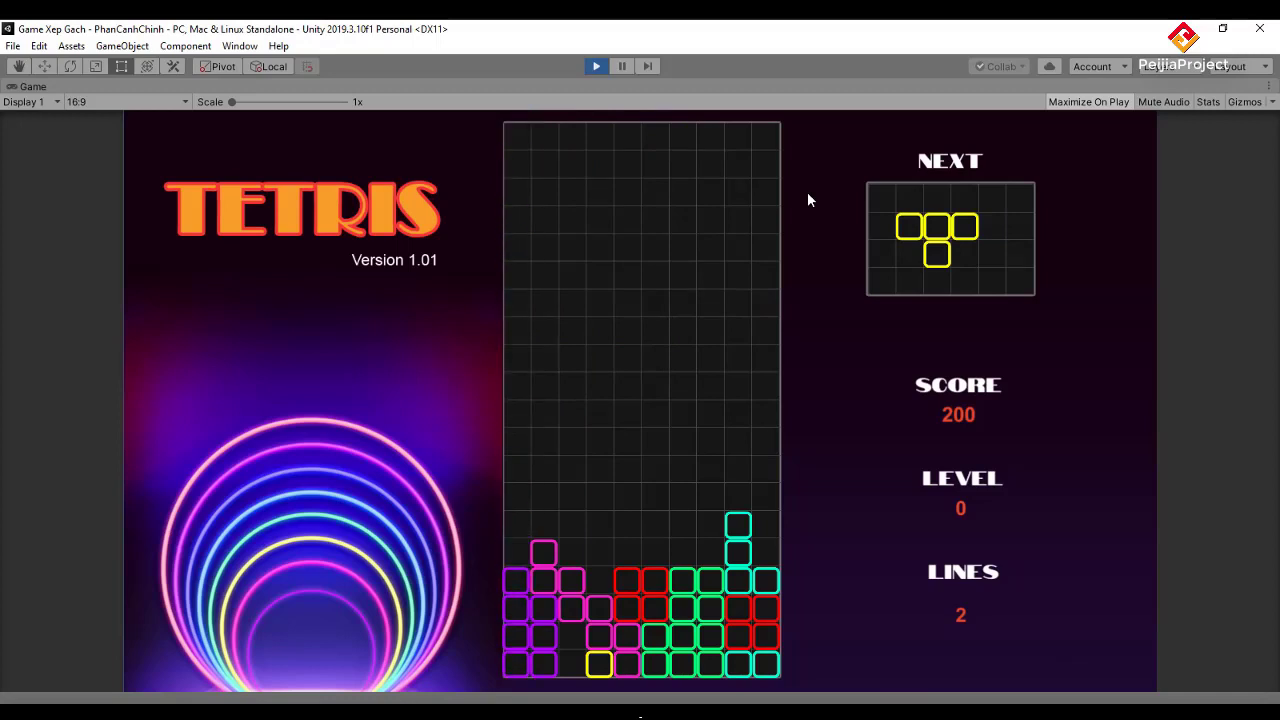
- Shift the yellow T one column left, rotate it and drop it onto the stack
{"action": "key", "text": "Left"}
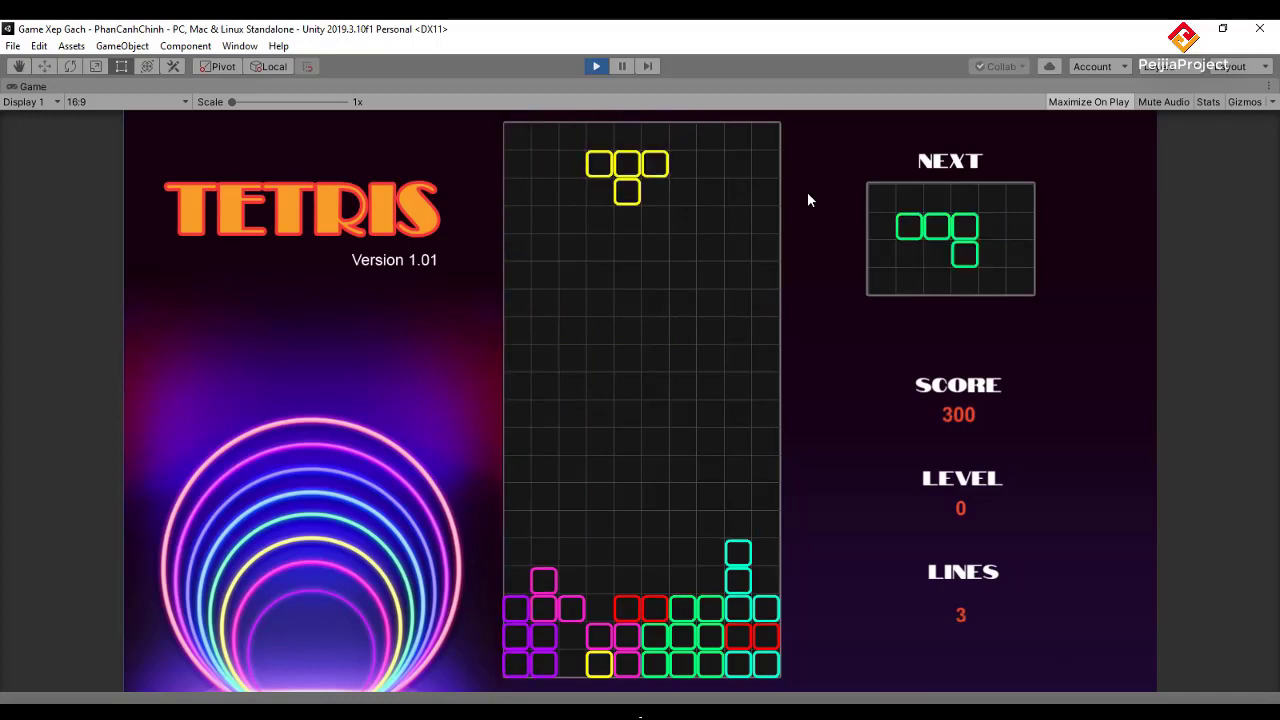
{"action": "key", "text": "Up"}
{"action": "key", "text": "Left"}
{"action": "key", "text": "Left"}
{"action": "key", "text": "Right"}
{"action": "key", "text": "Down"}
{"action": "key", "text": "Down"}
{"action": "key", "text": "Down"}
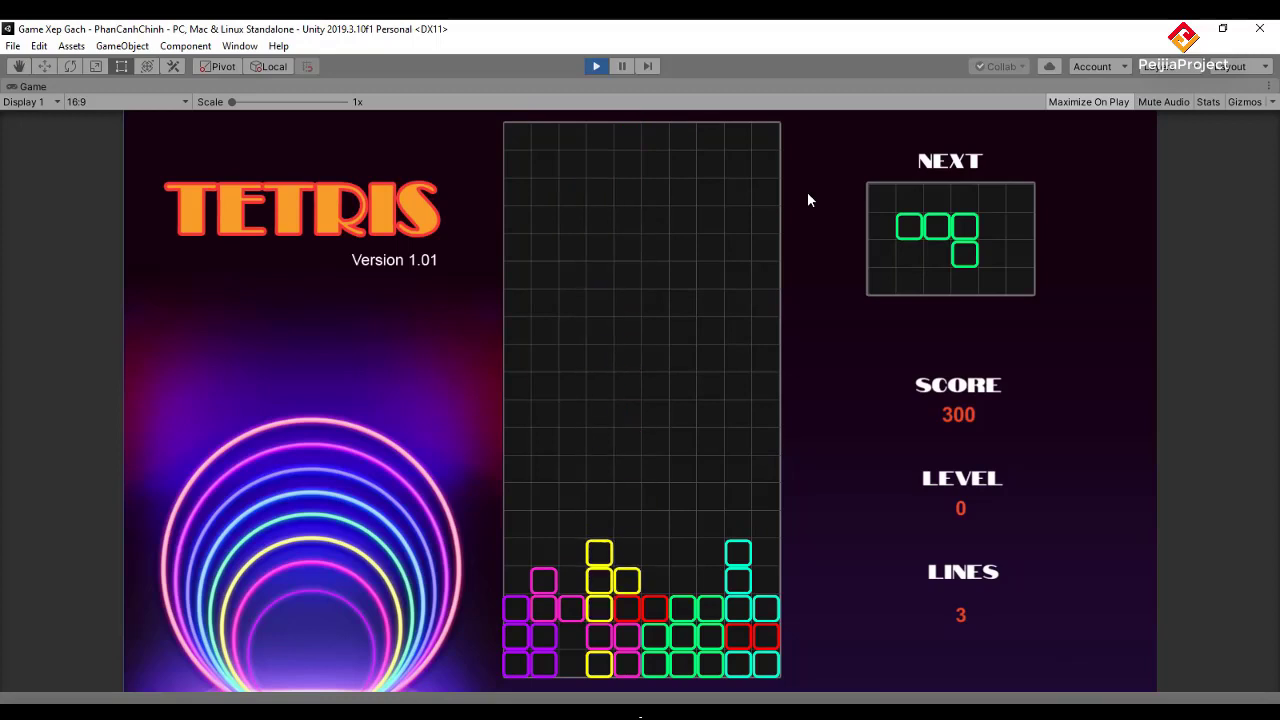
- Turn the green piece flat, drop it on the stack, then drop the red square
{"action": "key", "text": "Up"}
{"action": "key", "text": "Up"}
{"action": "key", "text": "Up"}
{"action": "key", "text": "Up"}
{"action": "key", "text": "Up"}
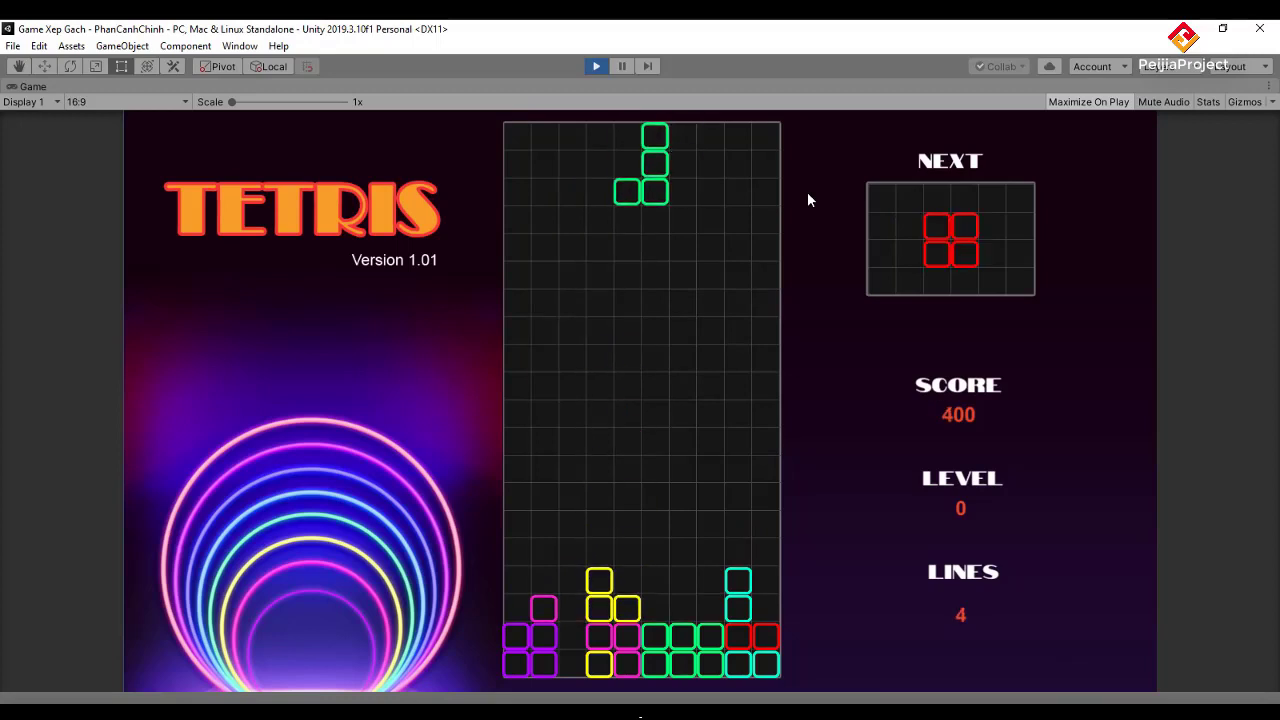
{"action": "key", "text": "Up"}
{"action": "key", "text": "Up"}
{"action": "key", "text": "Up"}
{"action": "key", "text": "Right"}
{"action": "key", "text": "Right"}
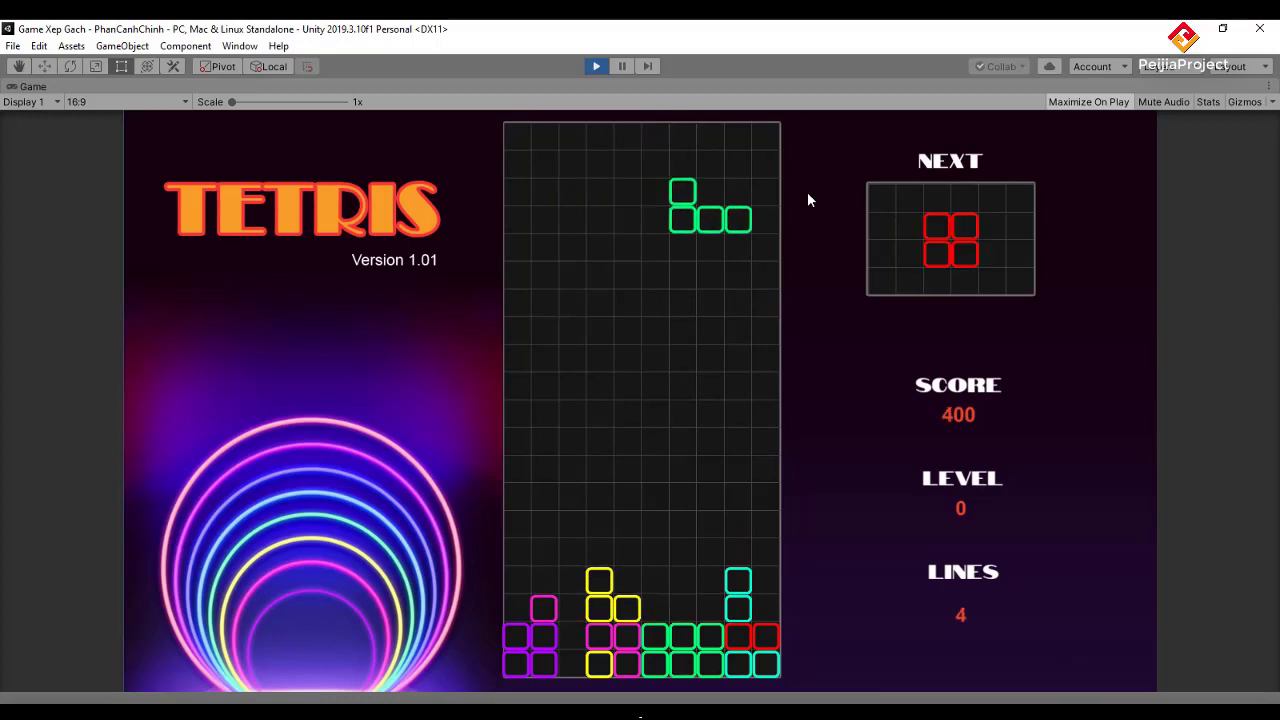
{"action": "key", "text": "Left"}
{"action": "key", "text": "Down"}
{"action": "key", "text": "Down"}
{"action": "key", "text": "Down"}
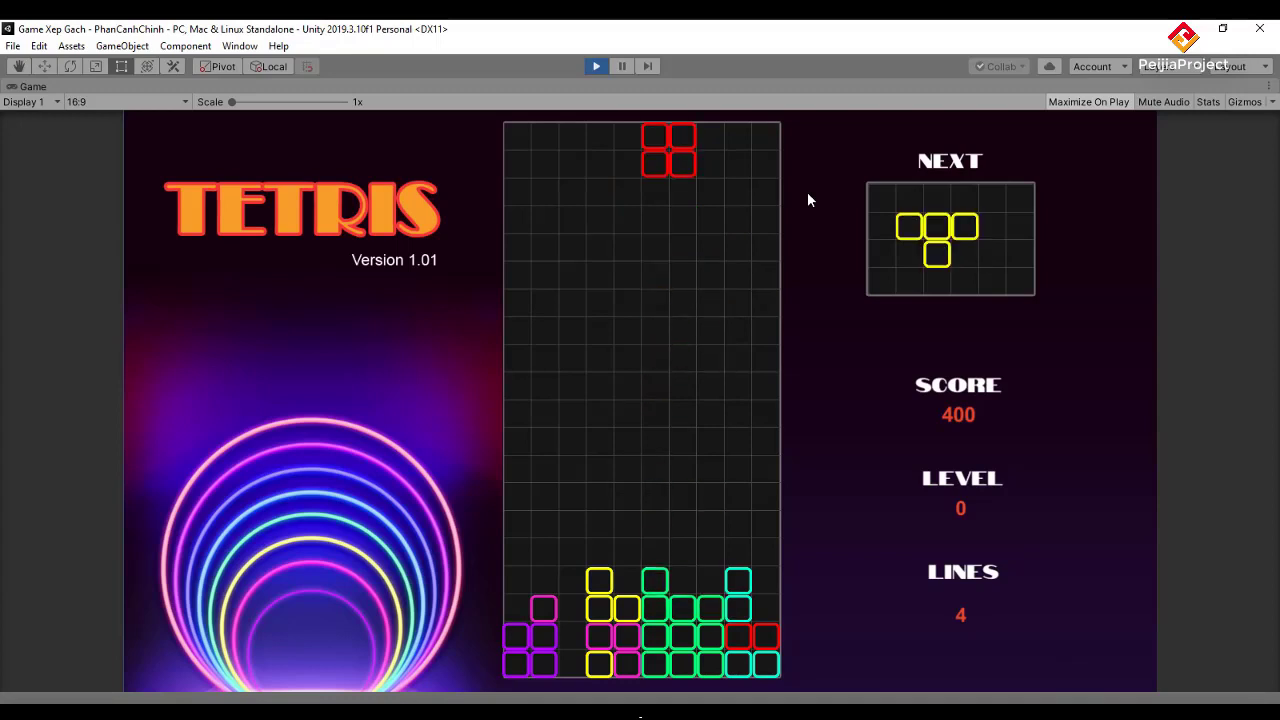
{"action": "key", "text": "Down"}
{"action": "key", "text": "Down"}
{"action": "key", "text": "Down"}
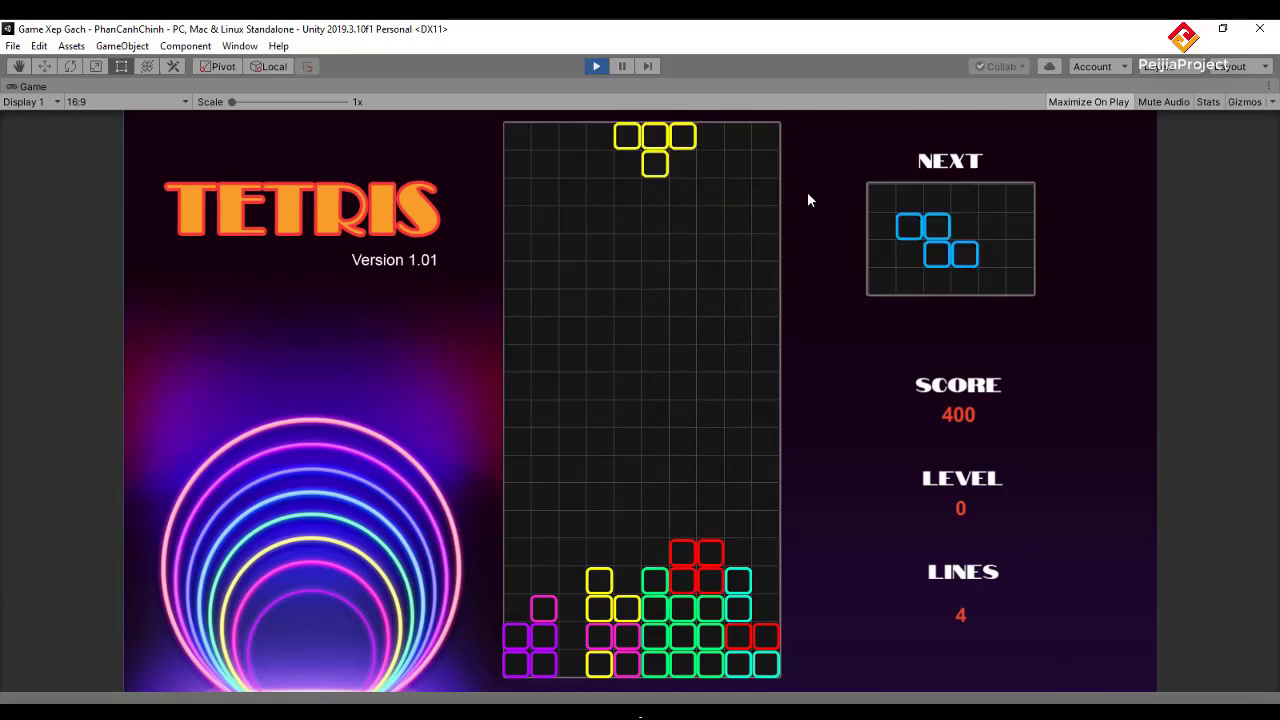
- Drop the yellow T pointing right, then drop the upright blue Z into the bottom-left corner
{"action": "key", "text": "Up"}
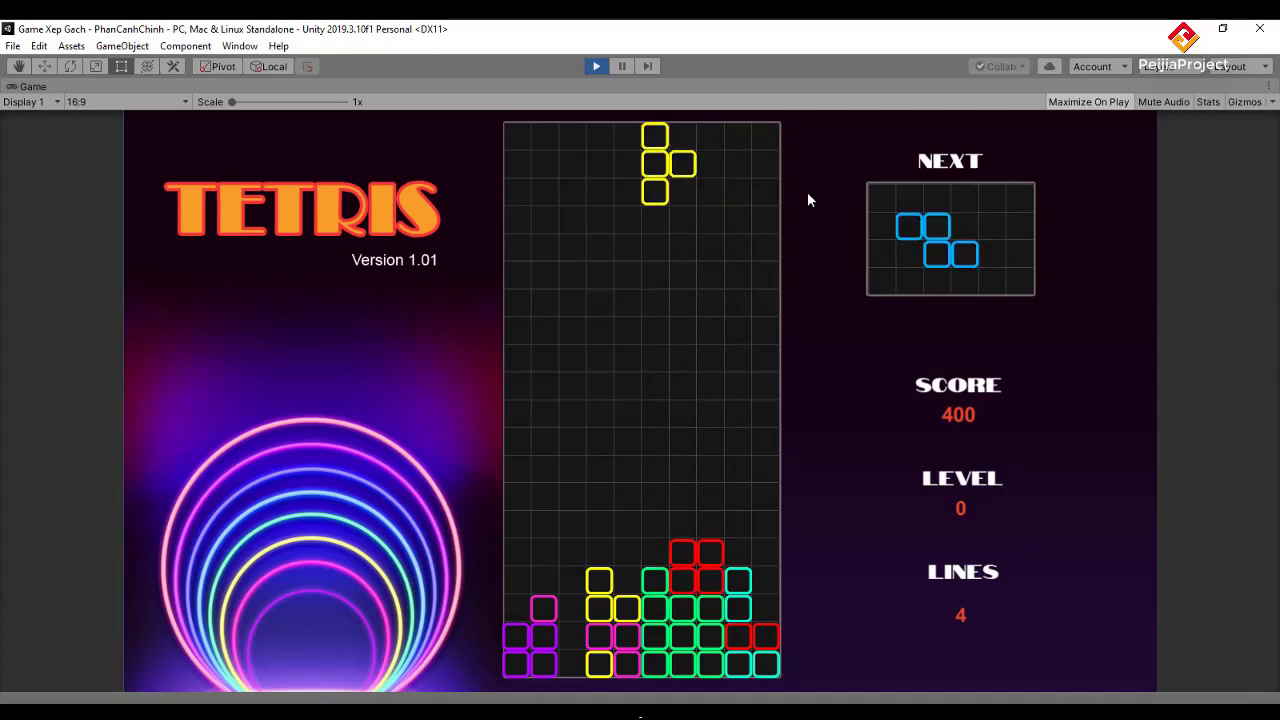
{"action": "key", "text": "Left"}
{"action": "key", "text": "Left"}
{"action": "key", "text": "Right"}
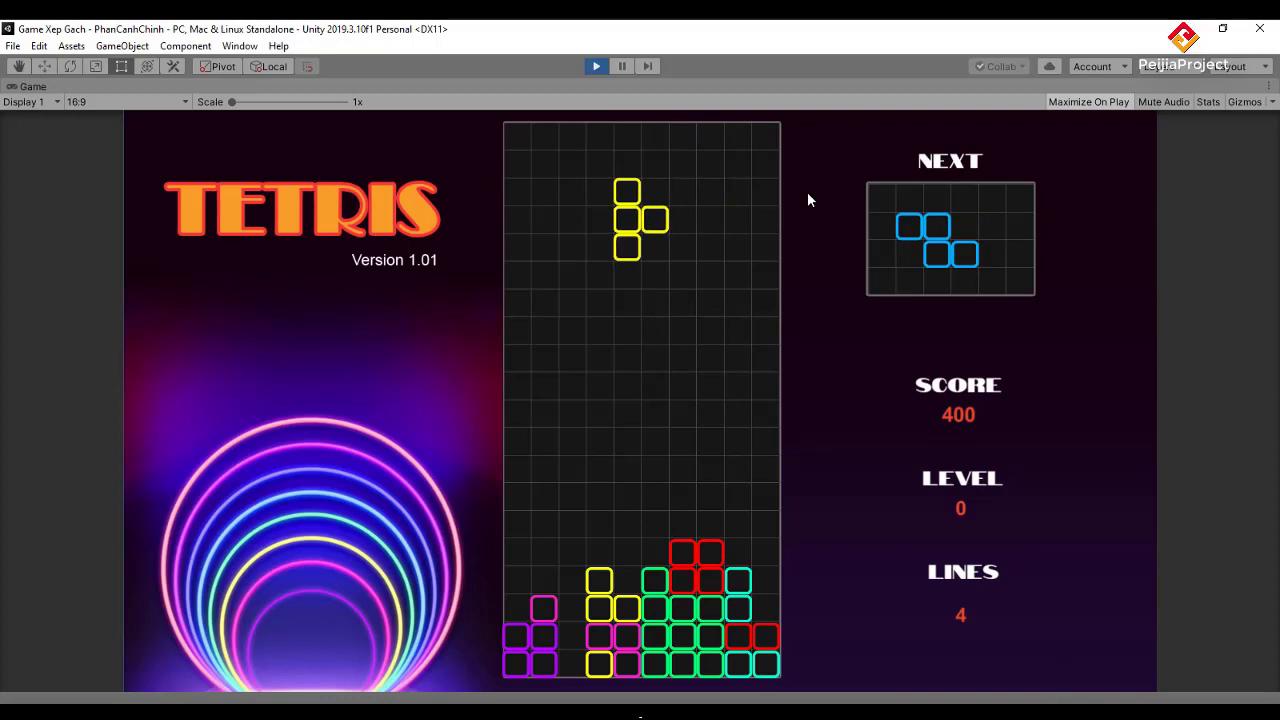
{"action": "key", "text": "Down"}
{"action": "key", "text": "Down"}
{"action": "key", "text": "Down"}
{"action": "key", "text": "Down"}
{"action": "key", "text": "Down"}
{"action": "key", "text": "Down"}
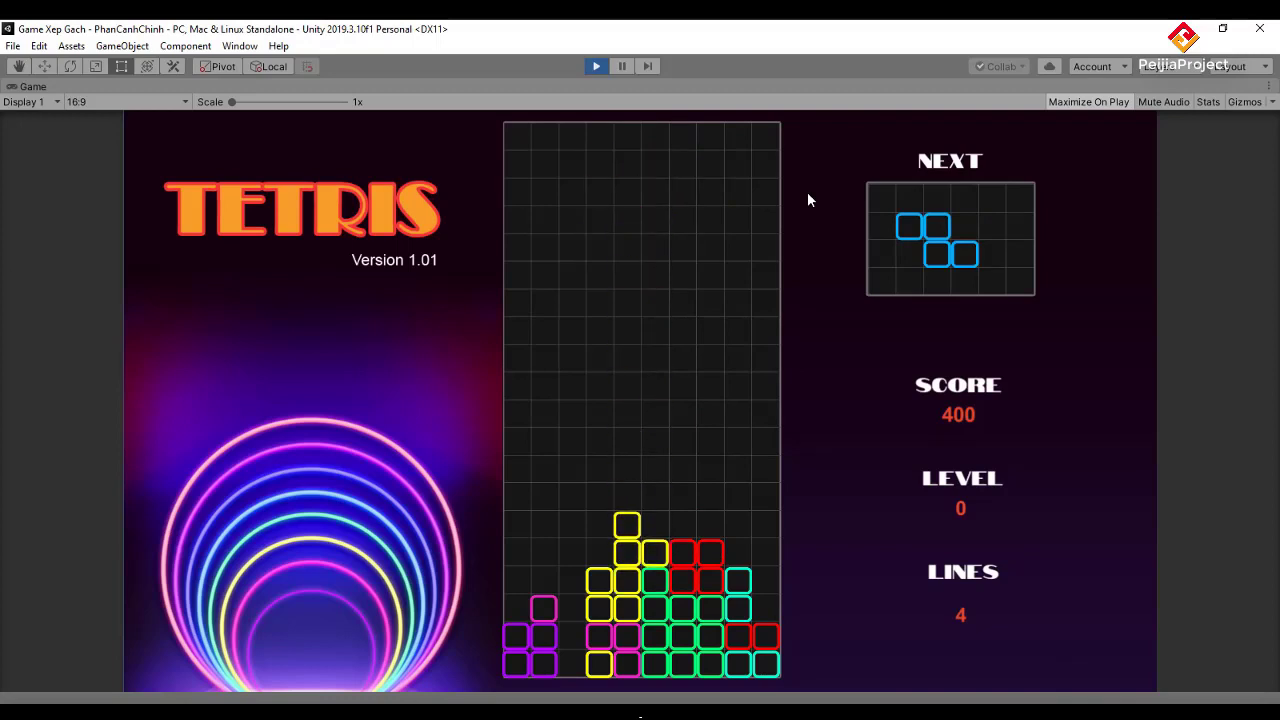
{"action": "key", "text": "Up"}
{"action": "key", "text": "Left"}
{"action": "key", "text": "Left"}
{"action": "key", "text": "Left"}
{"action": "key", "text": "Left"}
{"action": "key", "text": "Left"}
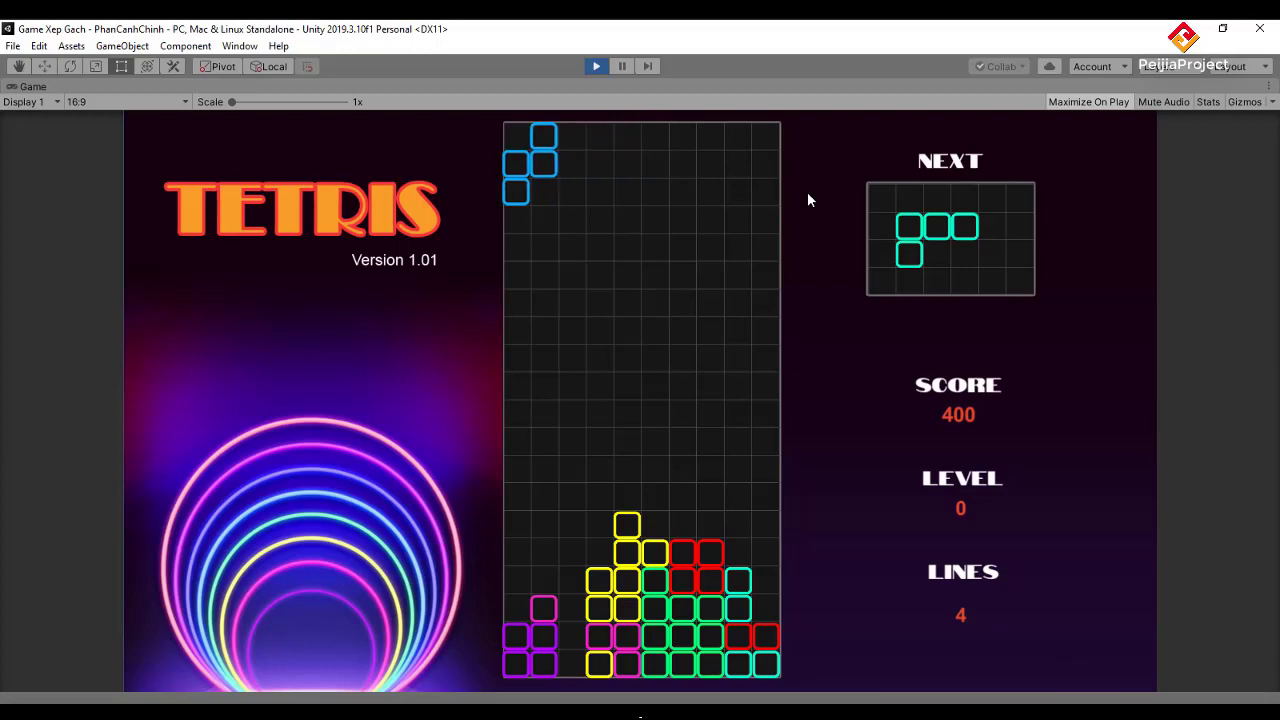
{"action": "key", "text": "Down"}
{"action": "key", "text": "Down"}
{"action": "key", "text": "Down"}
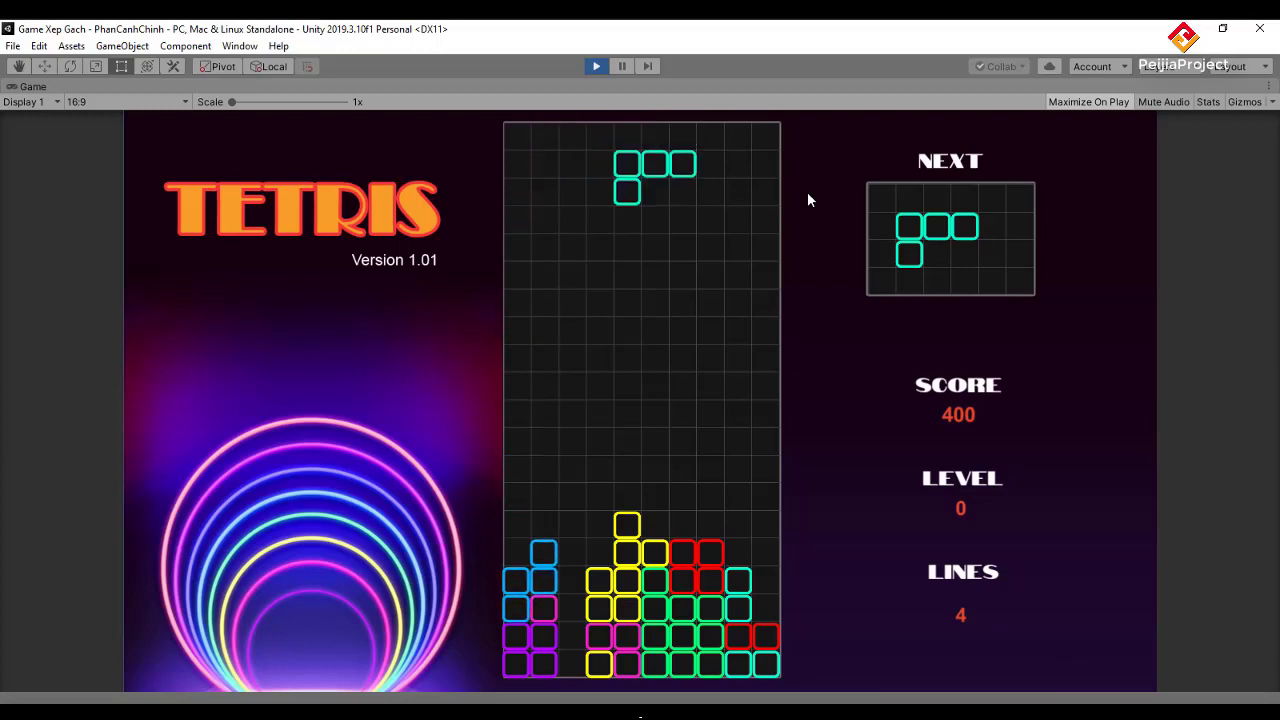
- Rotate the cyan piece and drop it into the bottom-right corner against the right wall
{"action": "key", "text": "Up"}
{"action": "key", "text": "Up"}
{"action": "key", "text": "Up"}
{"action": "key", "text": "Right"}
{"action": "key", "text": "Right"}
{"action": "key", "text": "Right"}
{"action": "key", "text": "Down"}
{"action": "key", "text": "Down"}
{"action": "key", "text": "Down"}
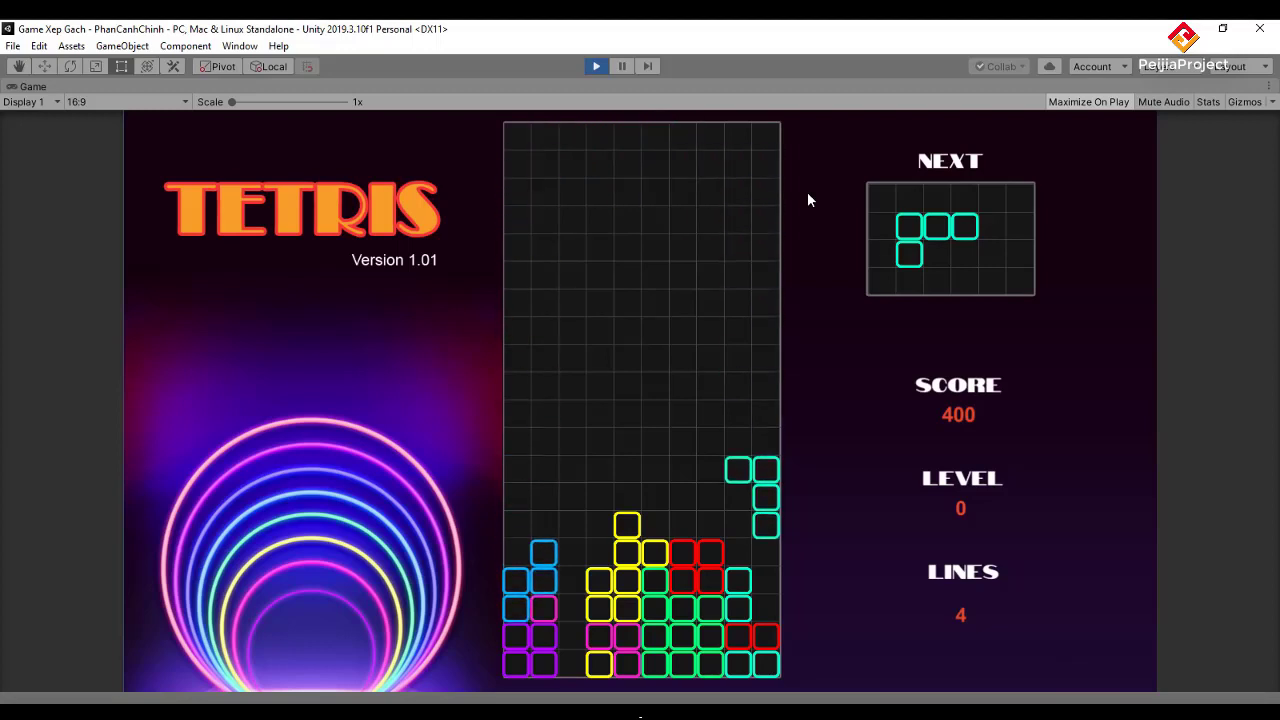
{"action": "key", "text": "Down"}
{"action": "key", "text": "Down"}
{"action": "key", "text": "Down"}
{"action": "key", "text": "Up"}
{"action": "key", "text": "Up"}
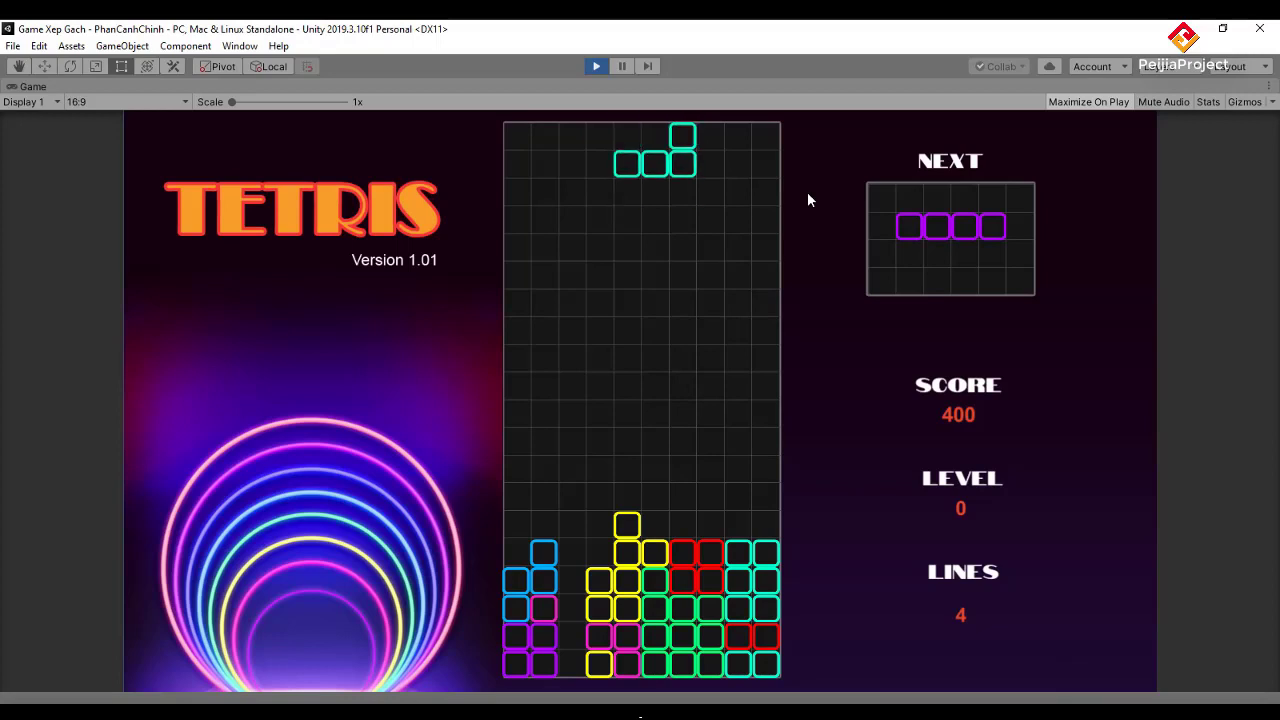
{"action": "key", "text": "Right"}
{"action": "key", "text": "Right"}
- Lock the cyan piece and drop the upright purple I into the gap, clearing four lines
{"action": "key", "text": "Down"}
{"action": "key", "text": "Down"}
{"action": "key", "text": "Down"}
{"action": "key", "text": "Down"}
{"action": "key", "text": "Down"}
{"action": "key", "text": "Down"}
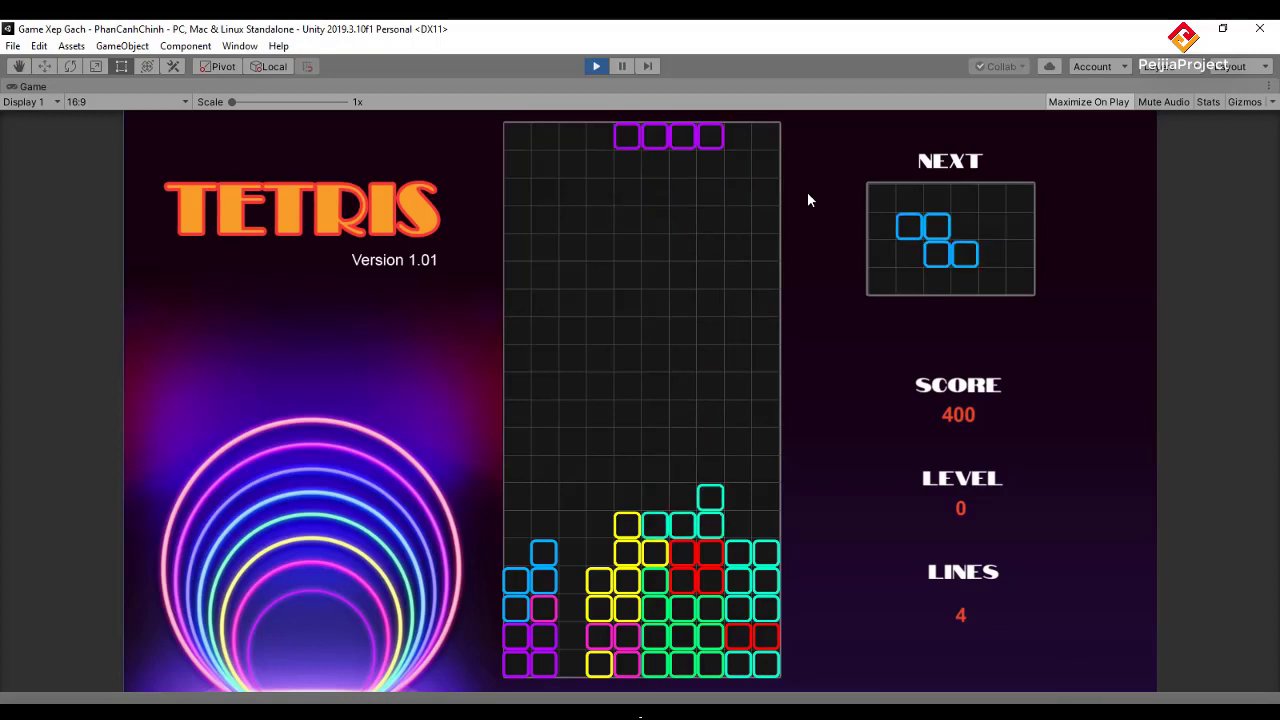
{"action": "key", "text": "Up"}
{"action": "key", "text": "Left"}
{"action": "key", "text": "Left"}
{"action": "key", "text": "Left"}
{"action": "key", "text": "Down"}
{"action": "key", "text": "Down"}
{"action": "key", "text": "Down"}
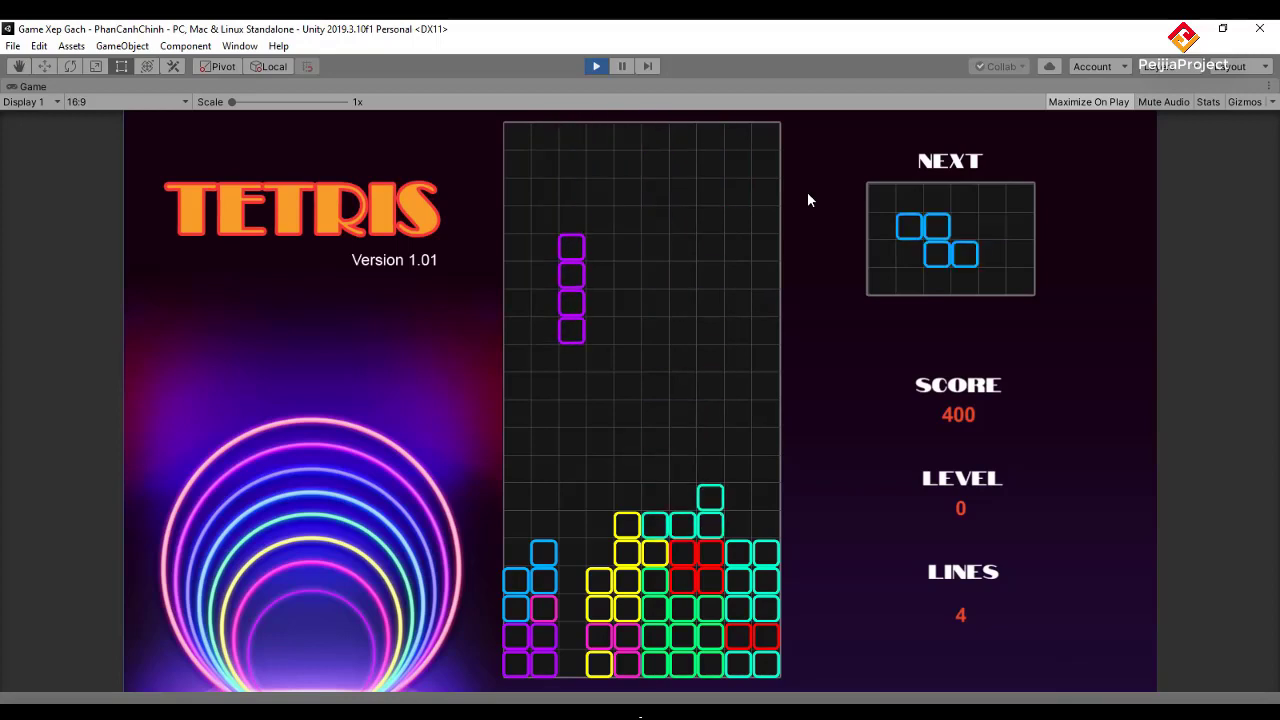
{"action": "key", "text": "Down"}
{"action": "key", "text": "Down"}
{"action": "key", "text": "Down"}
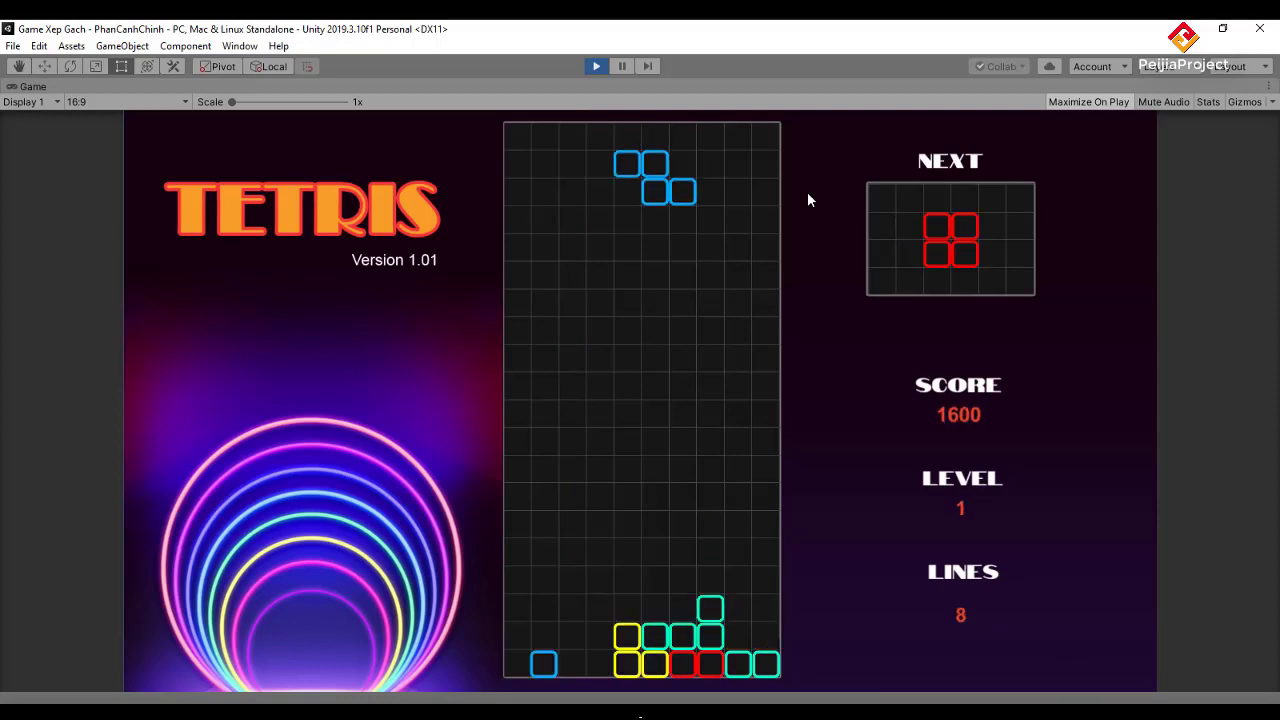
- Drop the upright blue Z against the left wall and the red square to complete a line
{"action": "key", "text": "Up"}
{"action": "key", "text": "Left"}
{"action": "key", "text": "Left"}
{"action": "key", "text": "Left"}
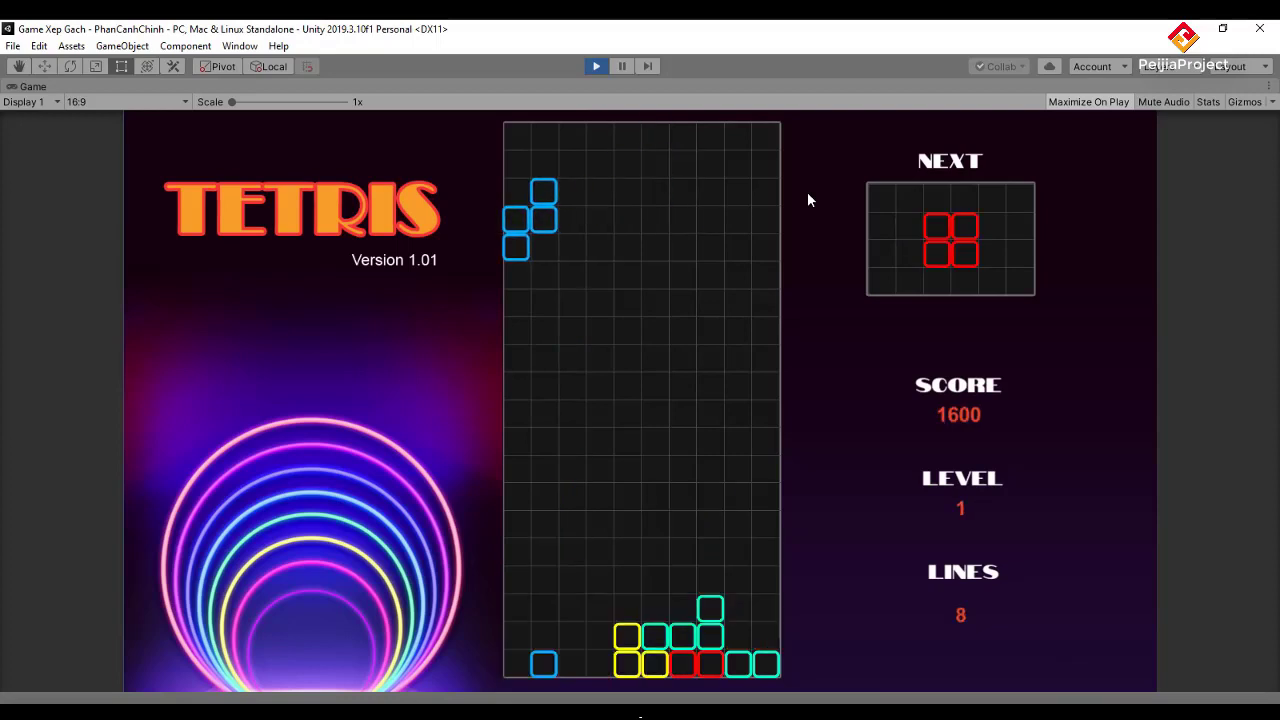
{"action": "key", "text": "Down"}
{"action": "key", "text": "Down"}
{"action": "key", "text": "Down"}
{"action": "key", "text": "Down"}
{"action": "key", "text": "Down"}
{"action": "key", "text": "Down"}
{"action": "key", "text": "Left"}
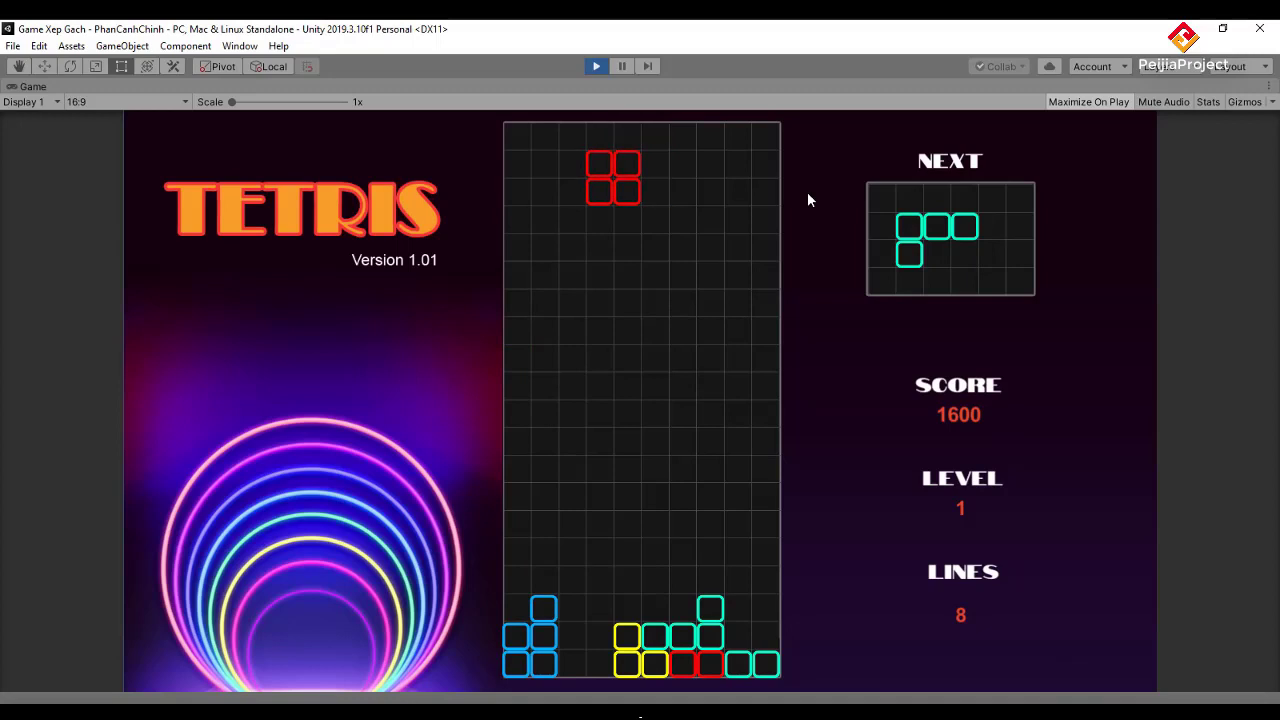
- Drop the cyan piece on the right to clear a line, then the purple I at the right wall
{"action": "key", "text": "Down"}
{"action": "key", "text": "Down"}
{"action": "key", "text": "Down"}
{"action": "key", "text": "Up"}
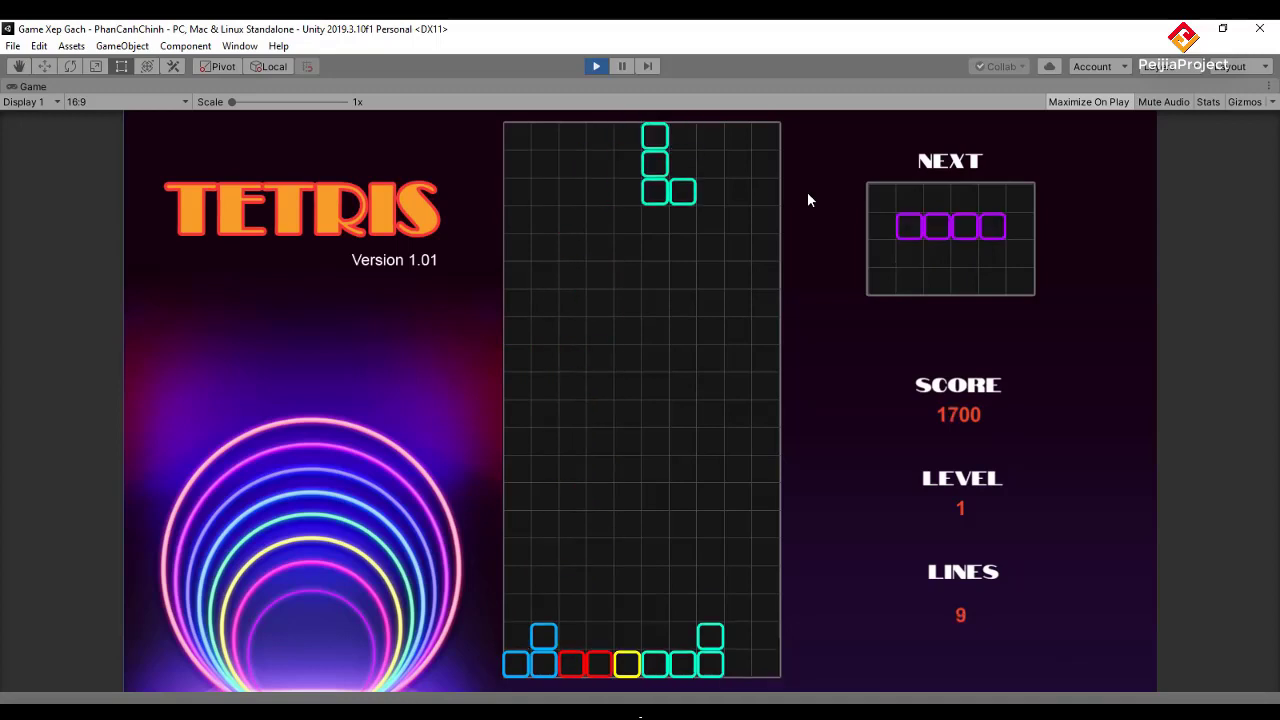
{"action": "key", "text": "Right"}
{"action": "key", "text": "Right"}
{"action": "key", "text": "Right"}
{"action": "key", "text": "Down"}
{"action": "key", "text": "Down"}
{"action": "key", "text": "Down"}
{"action": "key", "text": "Down"}
{"action": "key", "text": "Down"}
{"action": "key", "text": "Down"}
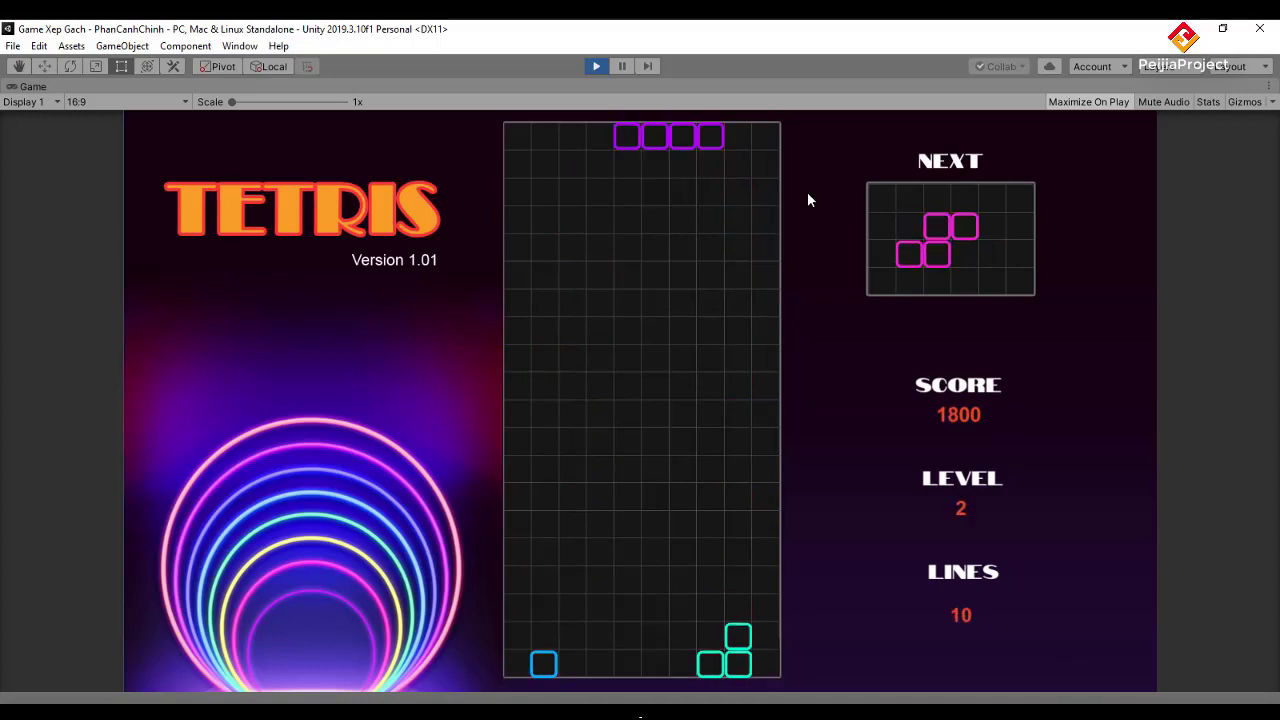
{"action": "key", "text": "Up"}
{"action": "key", "text": "Right"}
{"action": "key", "text": "Right"}
{"action": "key", "text": "Right"}
{"action": "key", "text": "Right"}
{"action": "key", "text": "Down"}
{"action": "key", "text": "Down"}
{"action": "key", "text": "Down"}
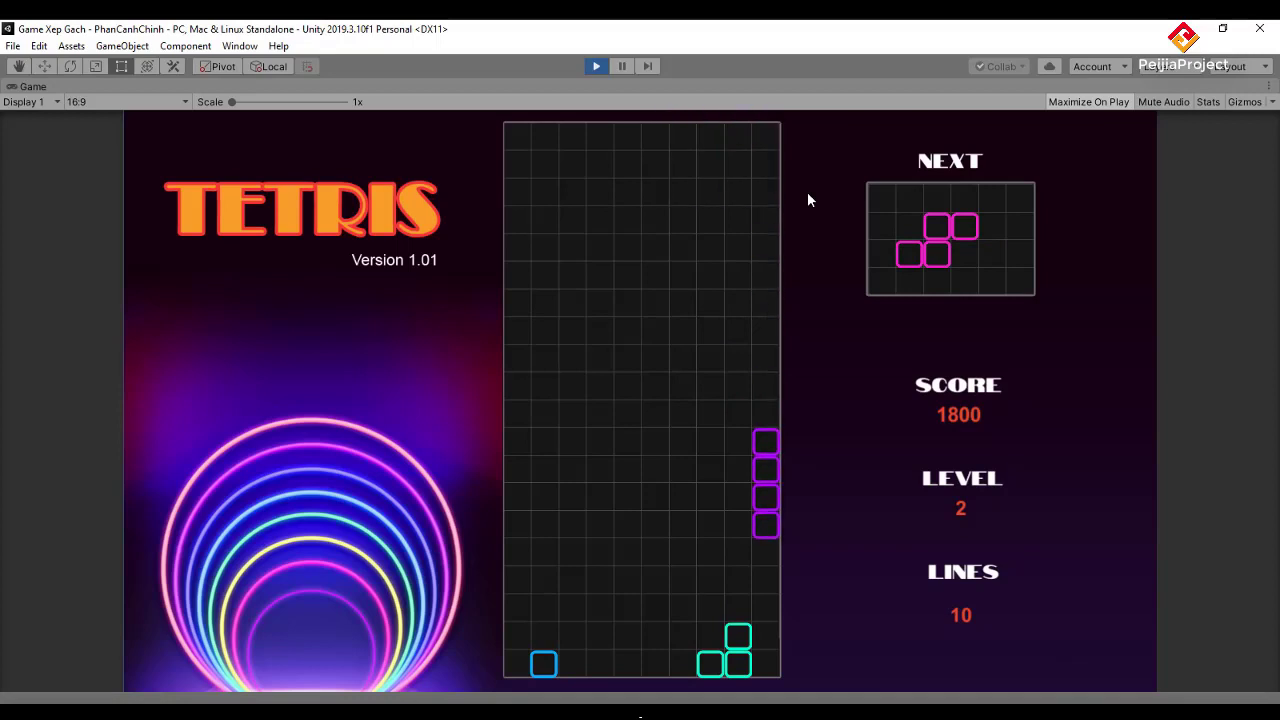
{"action": "key", "text": "Down"}
{"action": "key", "text": "Down"}
{"action": "key", "text": "Down"}
{"action": "key", "text": "Right"}
- Place the pink S and red square, then drop the upright blue Z along the left edge
{"action": "key", "text": "Down"}
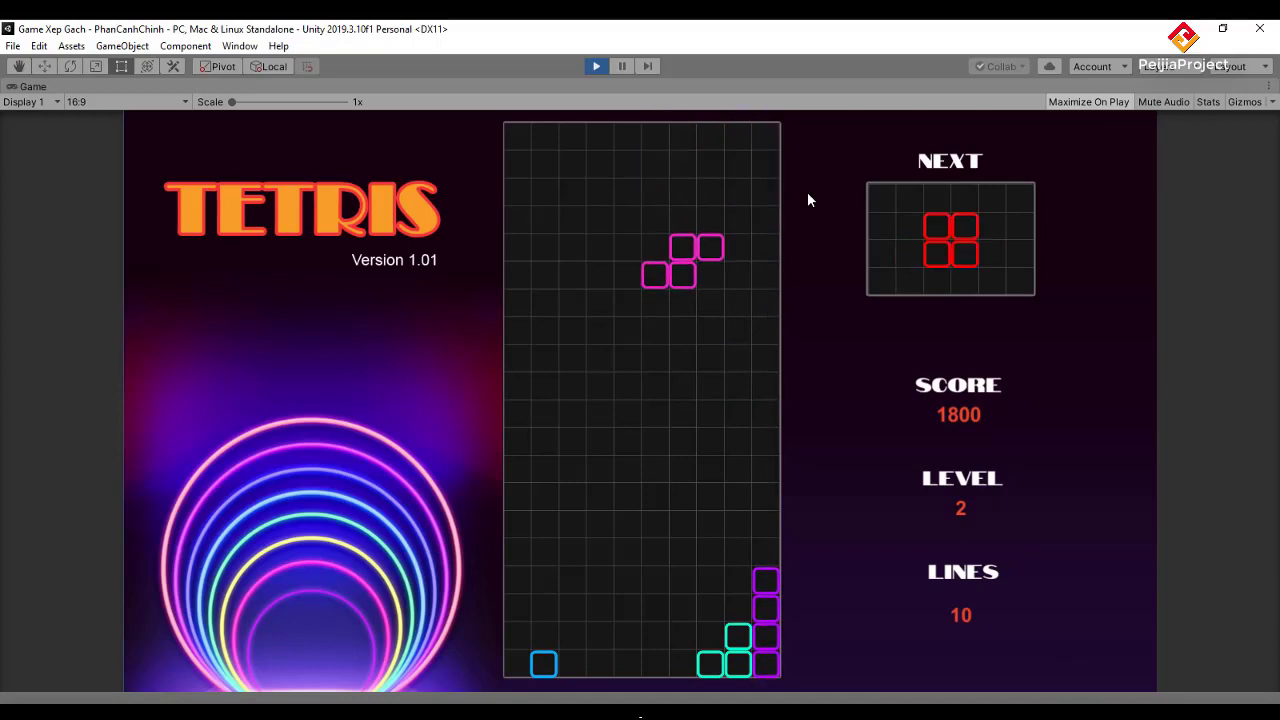
{"action": "key", "text": "Down"}
{"action": "key", "text": "Down"}
{"action": "key", "text": "Down"}
{"action": "key", "text": "Down"}
{"action": "key", "text": "Down"}
{"action": "key", "text": "Down"}
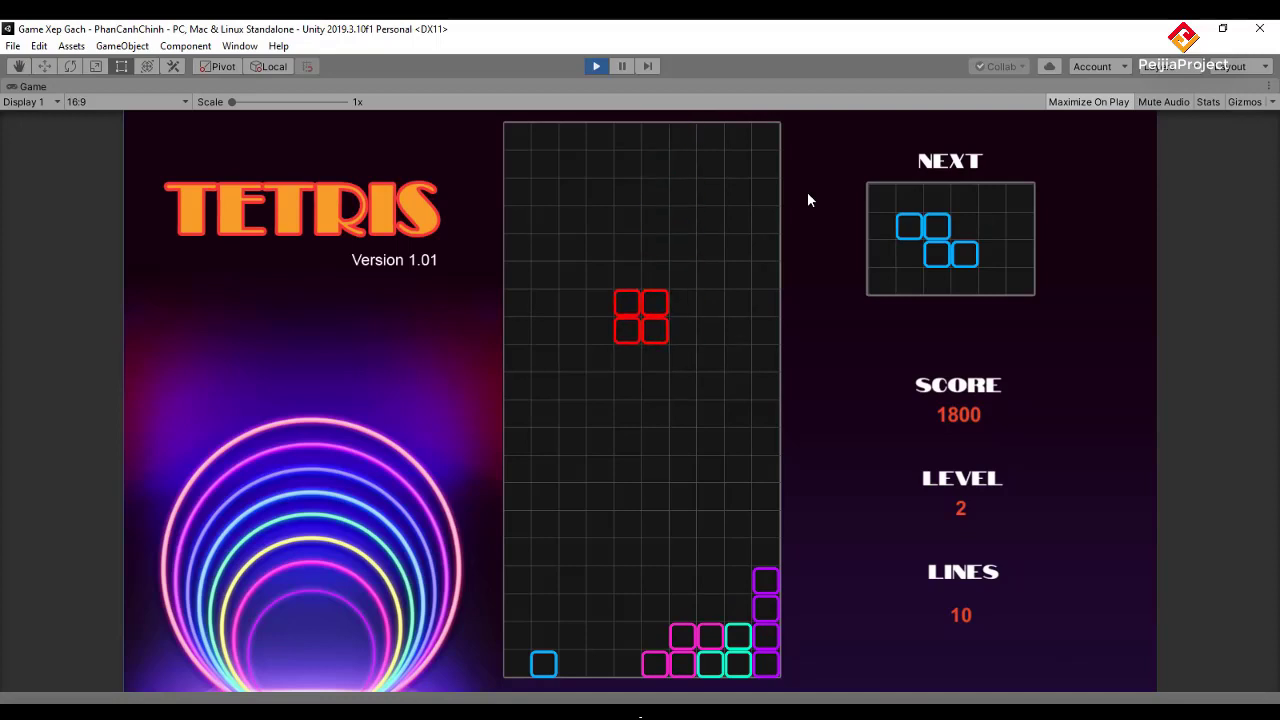
{"action": "key", "text": "Down"}
{"action": "key", "text": "Down"}
{"action": "key", "text": "Down"}
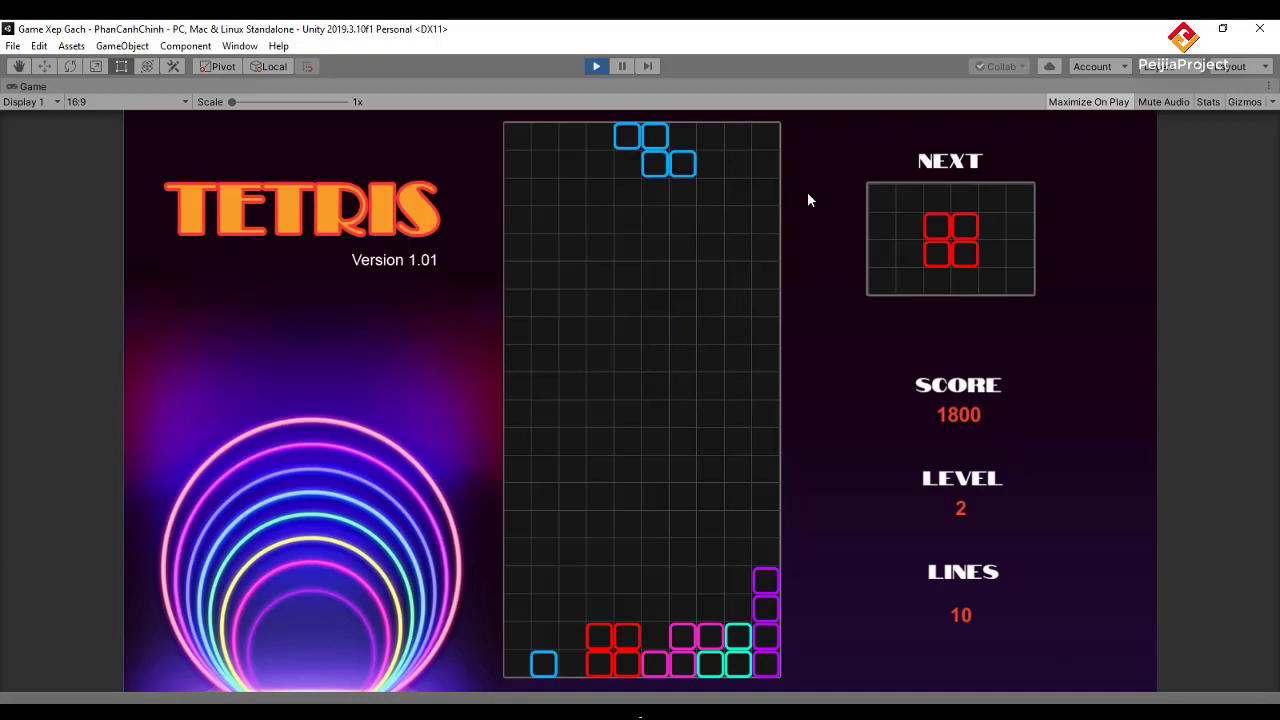
{"action": "key", "text": "Up"}
{"action": "key", "text": "Left"}
{"action": "key", "text": "Left"}
{"action": "key", "text": "Left"}
{"action": "key", "text": "Left"}
{"action": "key", "text": "Left"}
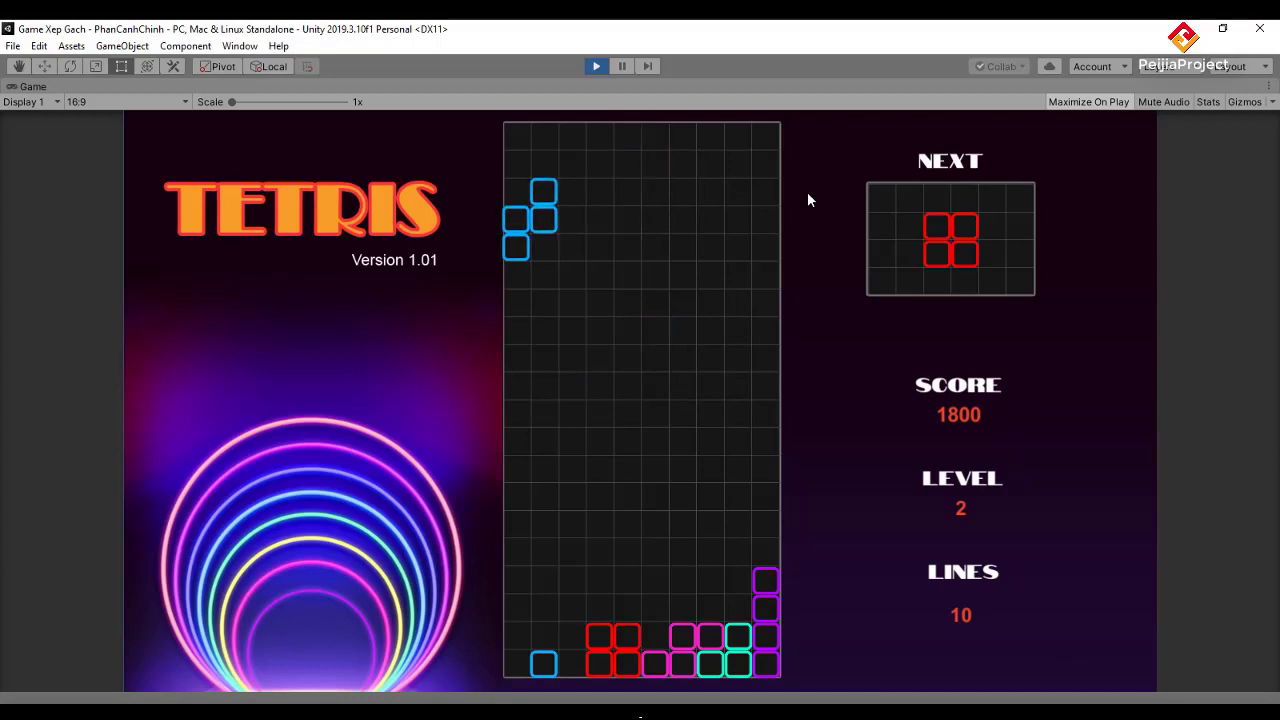
{"action": "key", "text": "Down"}
{"action": "key", "text": "Down"}
{"action": "key", "text": "Down"}
{"action": "key", "text": "Down"}
{"action": "key", "text": "Down"}
{"action": "key", "text": "Down"}
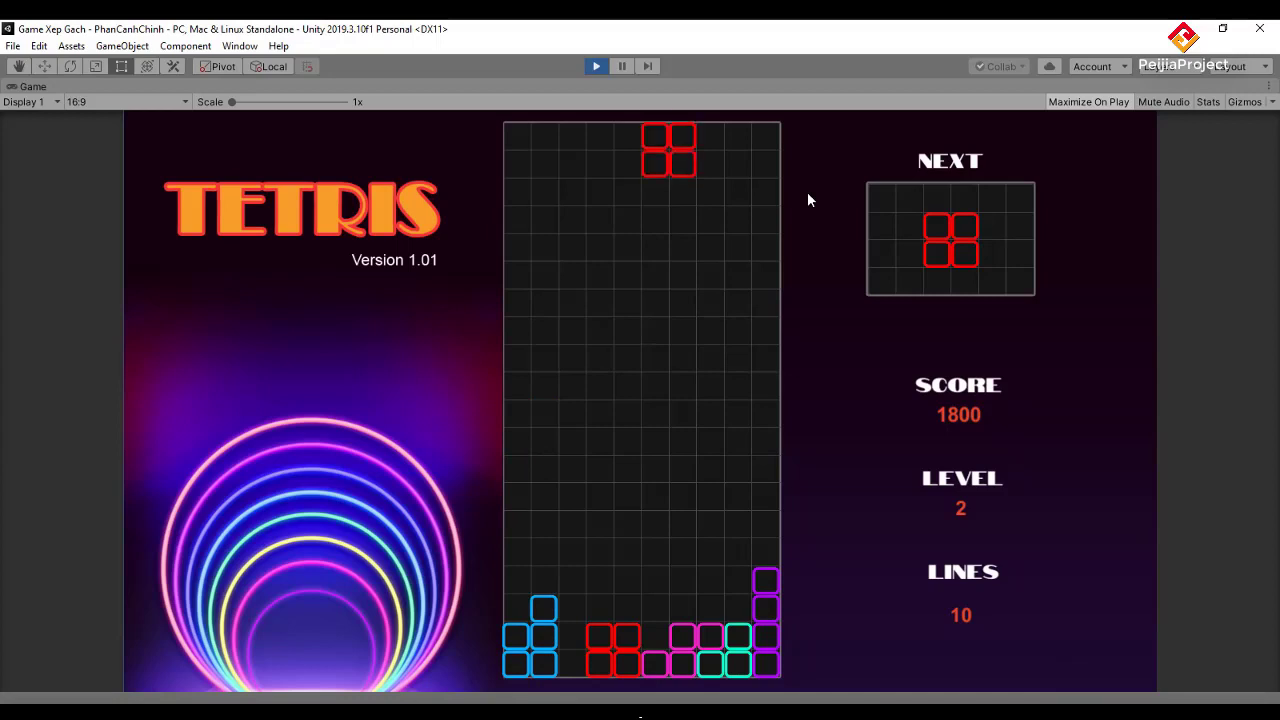
- Drop the red O against the right wall and the yellow T onto the bottom stack
{"action": "key", "text": "Right"}
{"action": "key", "text": "Right"}
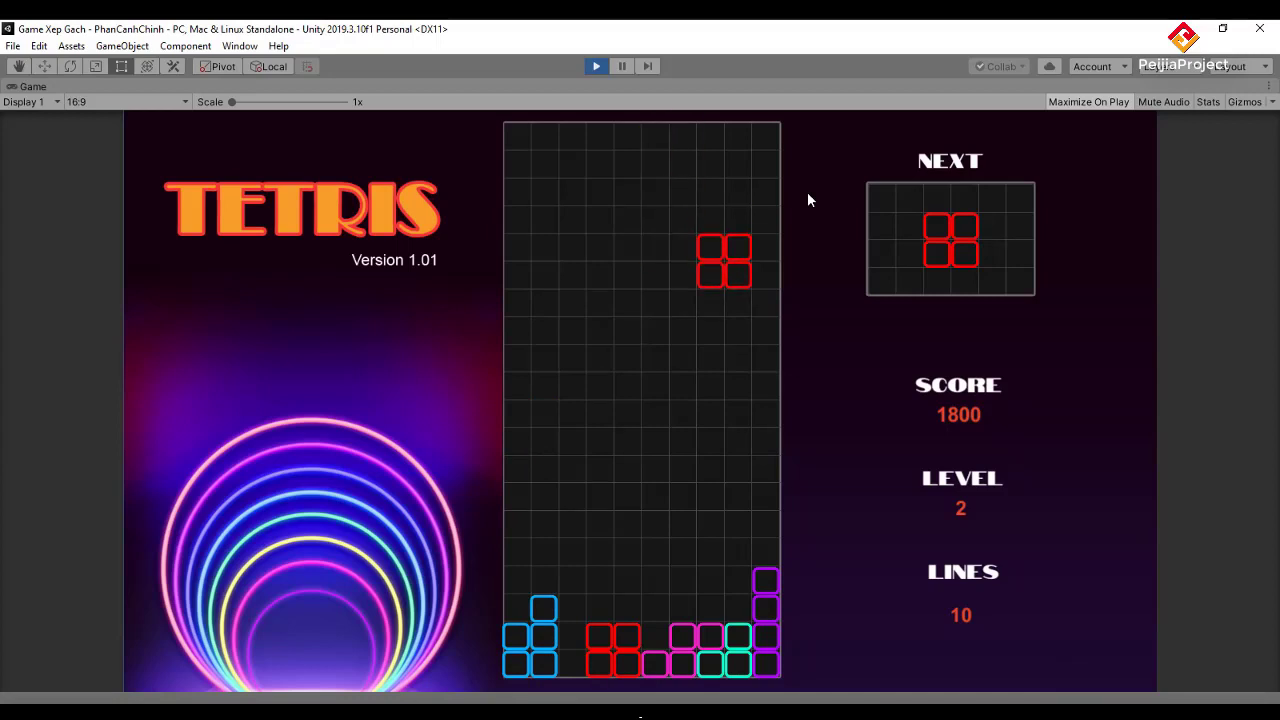
{"action": "key", "text": "Down"}
{"action": "key", "text": "Down"}
{"action": "key", "text": "Down"}
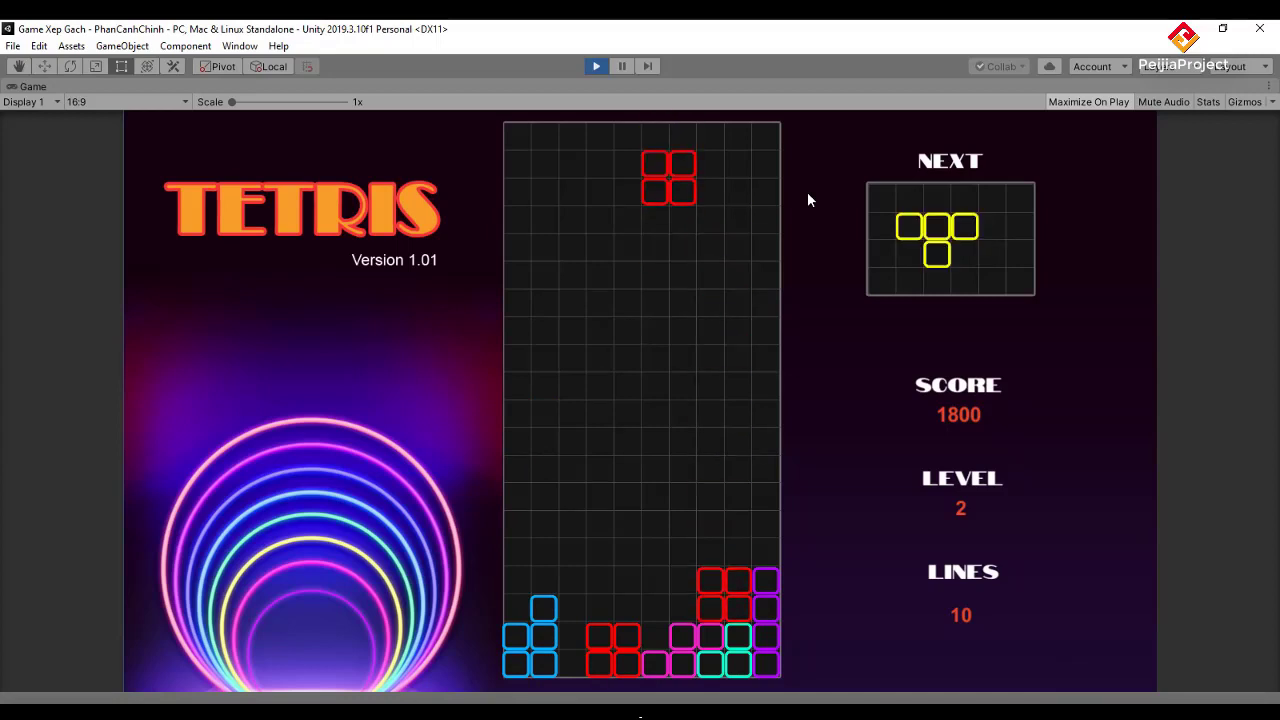
{"action": "key", "text": "Right"}
{"action": "key", "text": "Right"}
{"action": "key", "text": "Right"}
{"action": "key", "text": "Down"}
{"action": "key", "text": "Down"}
{"action": "key", "text": "Down"}
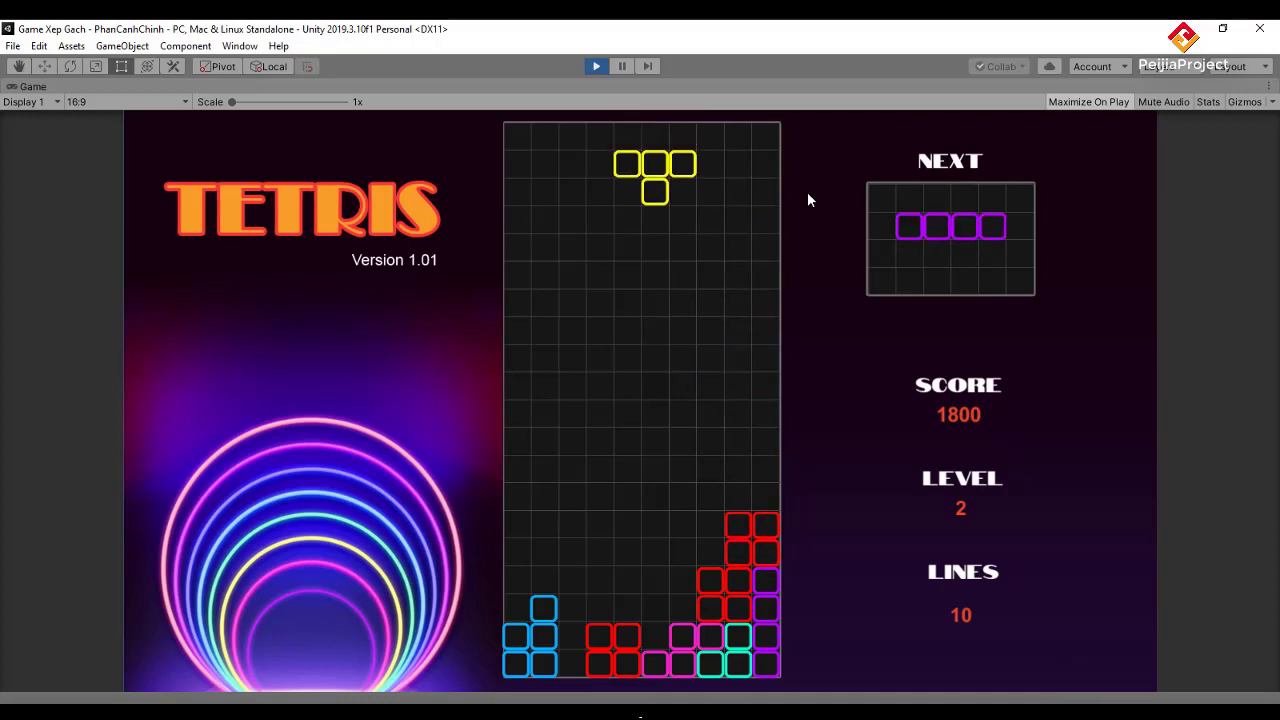
{"action": "key", "text": "Down"}
{"action": "key", "text": "Down"}
{"action": "key", "text": "Down"}
- Stand the purple I upright two columns left, then rotate and drop the green J
{"action": "key", "text": "Down"}
{"action": "key", "text": "Down"}
{"action": "key", "text": "Down"}
{"action": "key", "text": "Up"}
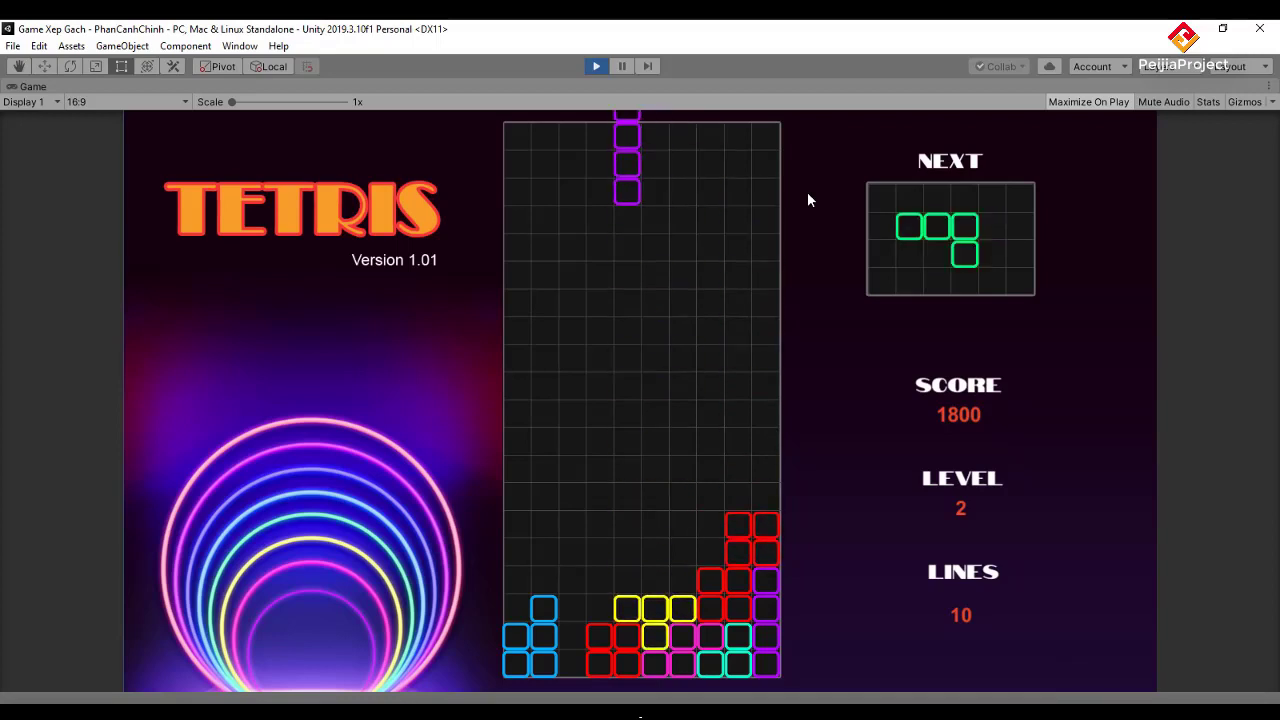
{"action": "key", "text": "Left"}
{"action": "key", "text": "Left"}
{"action": "key", "text": "Down"}
{"action": "key", "text": "Down"}
{"action": "key", "text": "Down"}
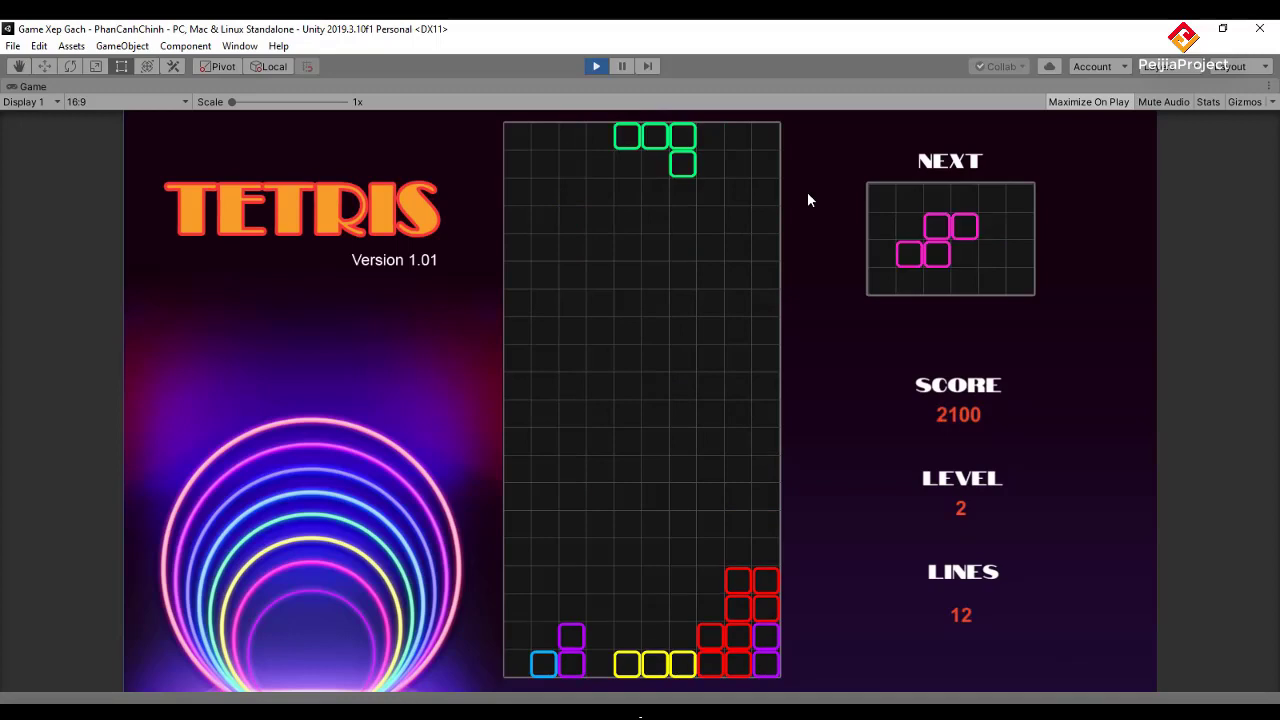
{"action": "key", "text": "Up"}
{"action": "key", "text": "Up"}
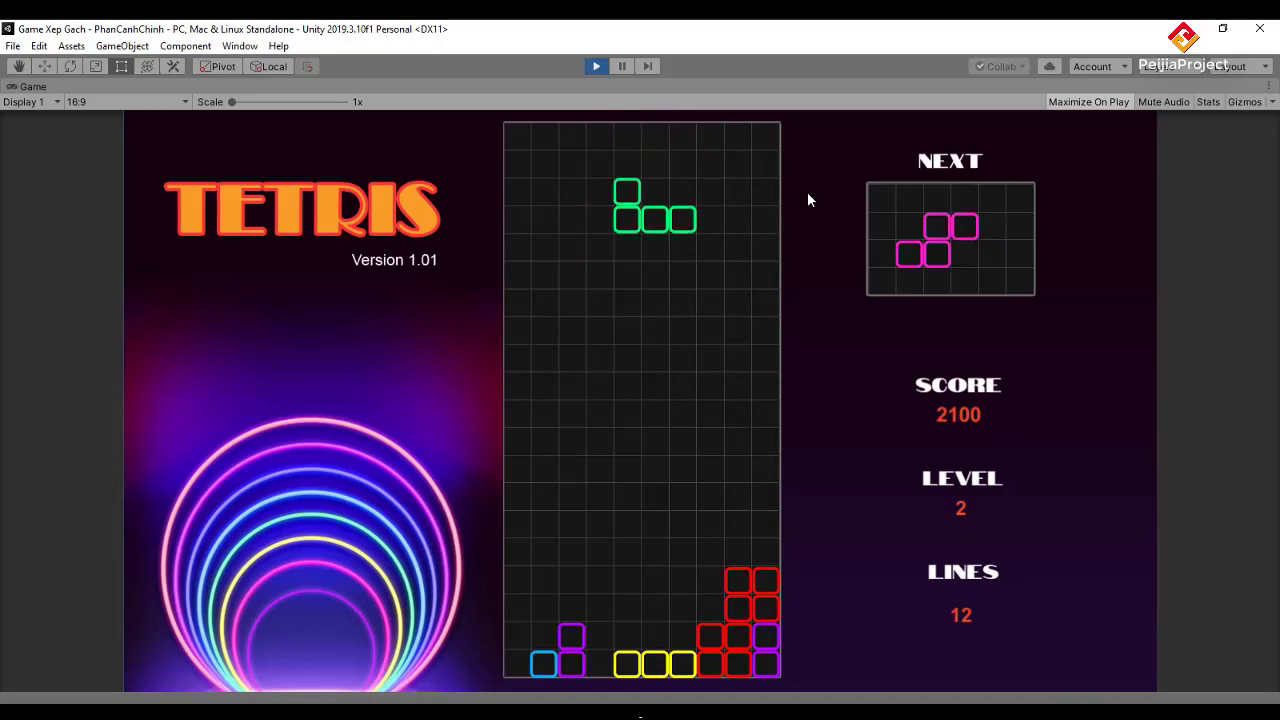
{"action": "key", "text": "Down"}
{"action": "key", "text": "Down"}
{"action": "key", "text": "Down"}
{"action": "key", "text": "Down"}
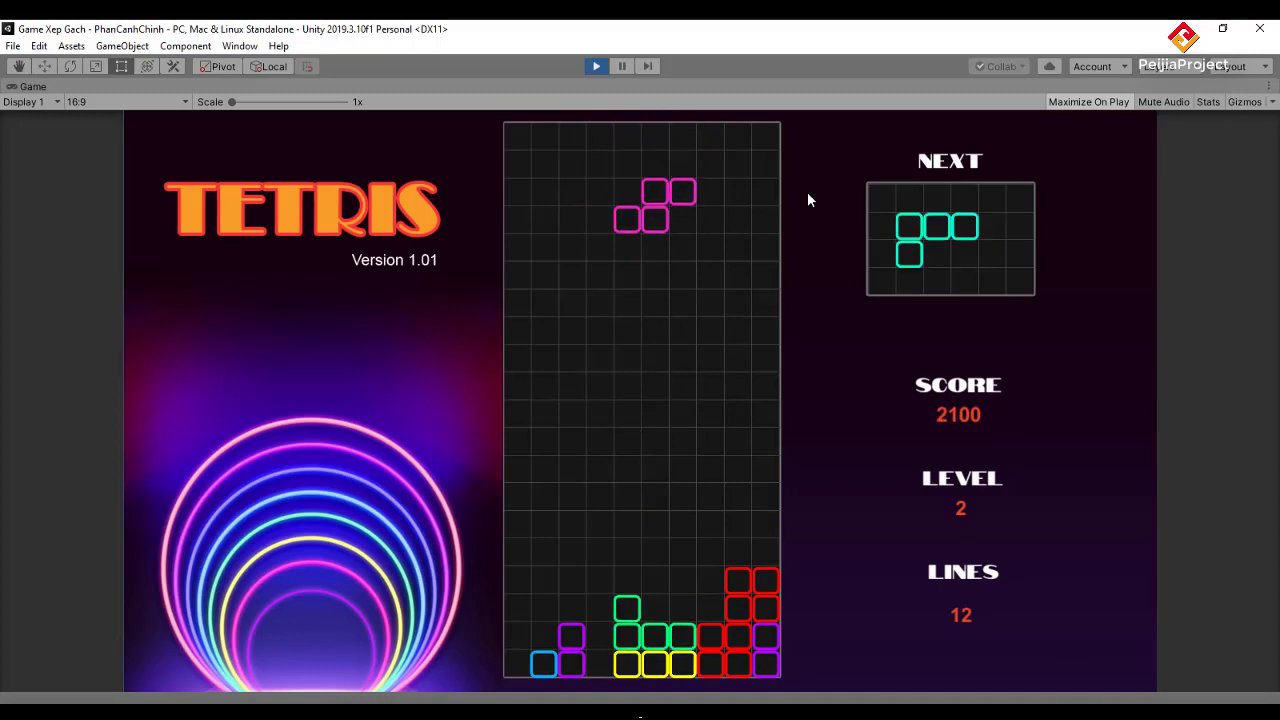
- Drop the upright magenta S one column left and the rotated cyan J two columns left
{"action": "key", "text": "Up"}
{"action": "key", "text": "Left"}
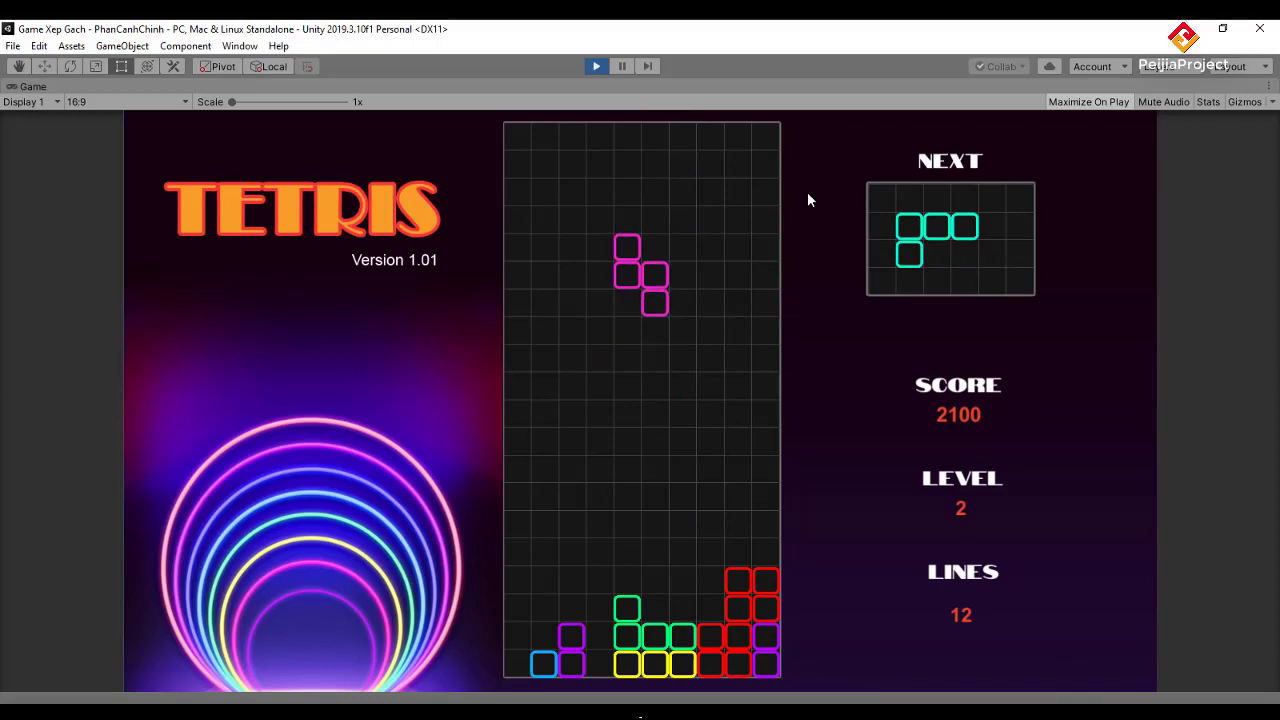
{"action": "key", "text": "Down"}
{"action": "key", "text": "Down"}
{"action": "key", "text": "Down"}
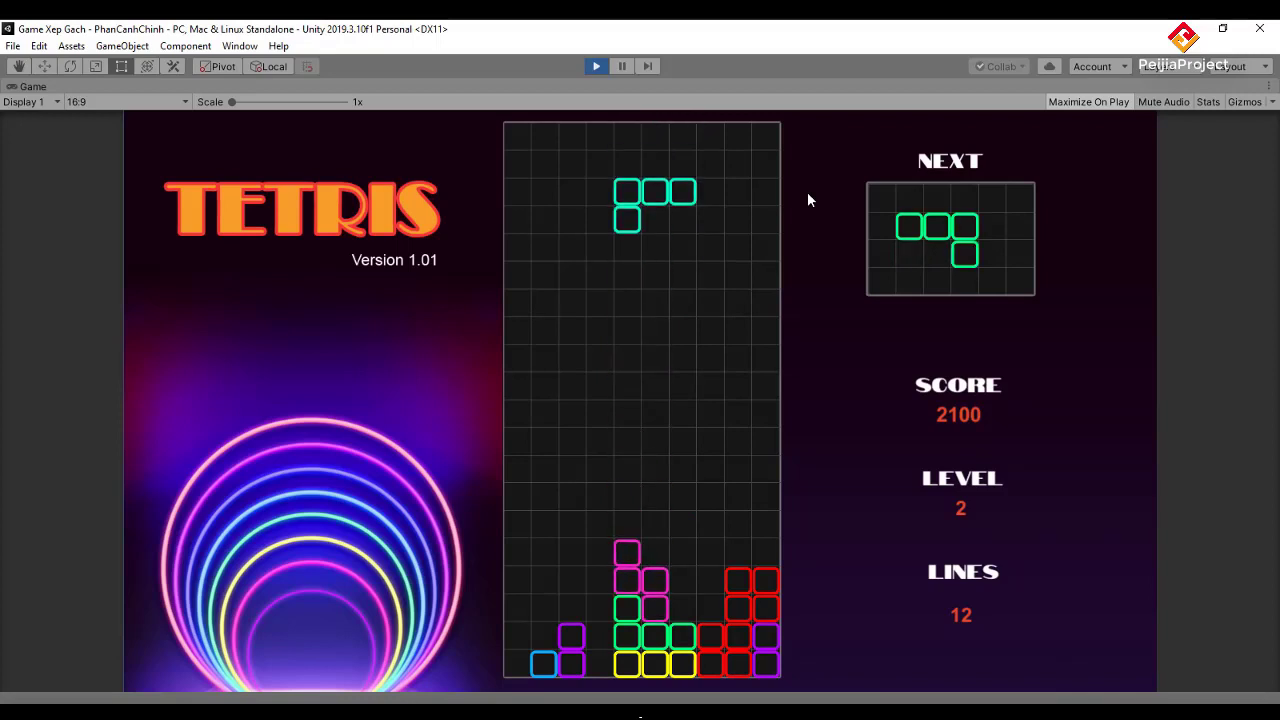
{"action": "key", "text": "Up"}
{"action": "key", "text": "Up"}
{"action": "key", "text": "Up"}
{"action": "key", "text": "Left"}
{"action": "key", "text": "Left"}
{"action": "key", "text": "Down"}
{"action": "key", "text": "Down"}
{"action": "key", "text": "Down"}
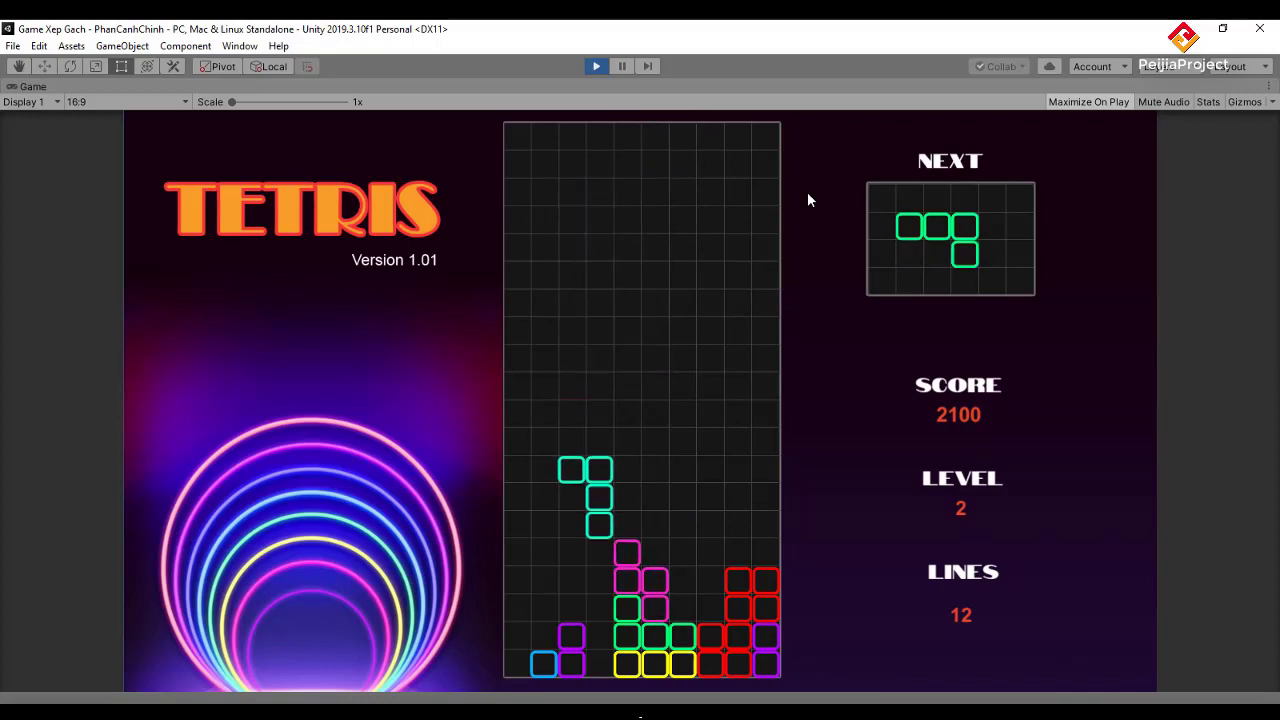
{"action": "key", "text": "Down"}
{"action": "key", "text": "Down"}
{"action": "key", "text": "Down"}
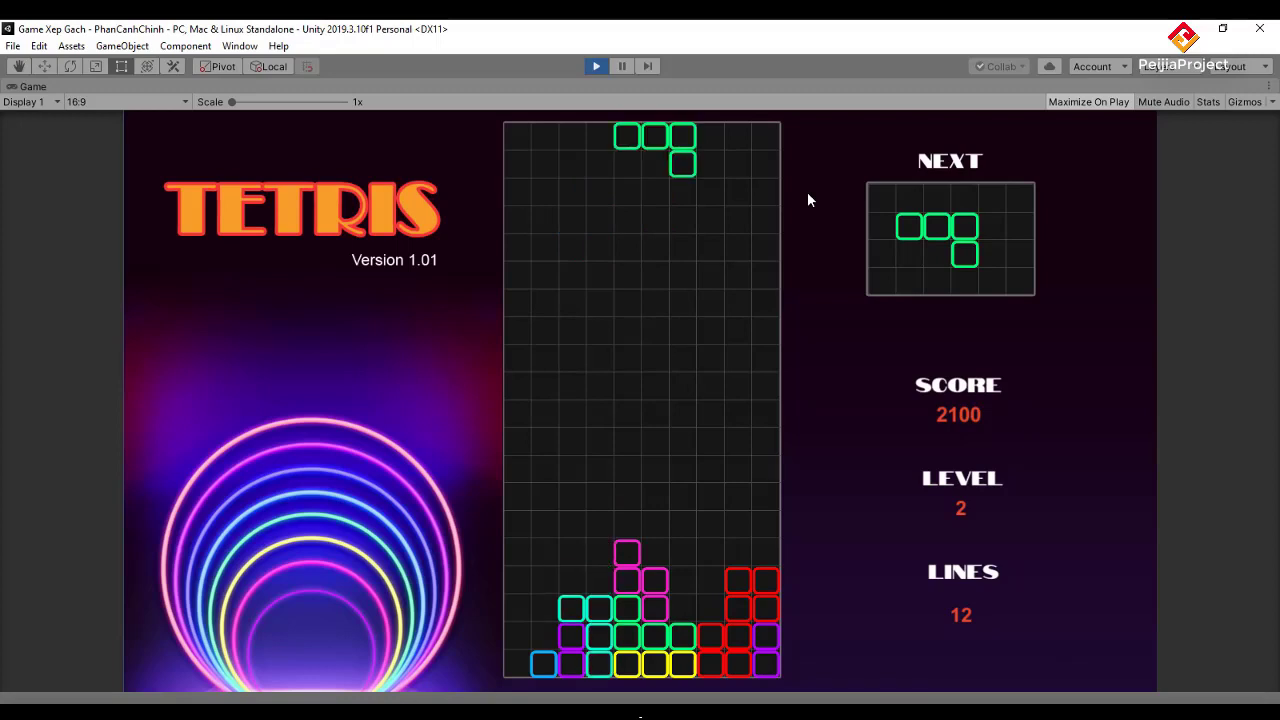
- Drop the vertical green J two columns right, the green L on the left, and the red O
{"action": "key", "text": "Up"}
{"action": "key", "text": "Right"}
{"action": "key", "text": "Right"}
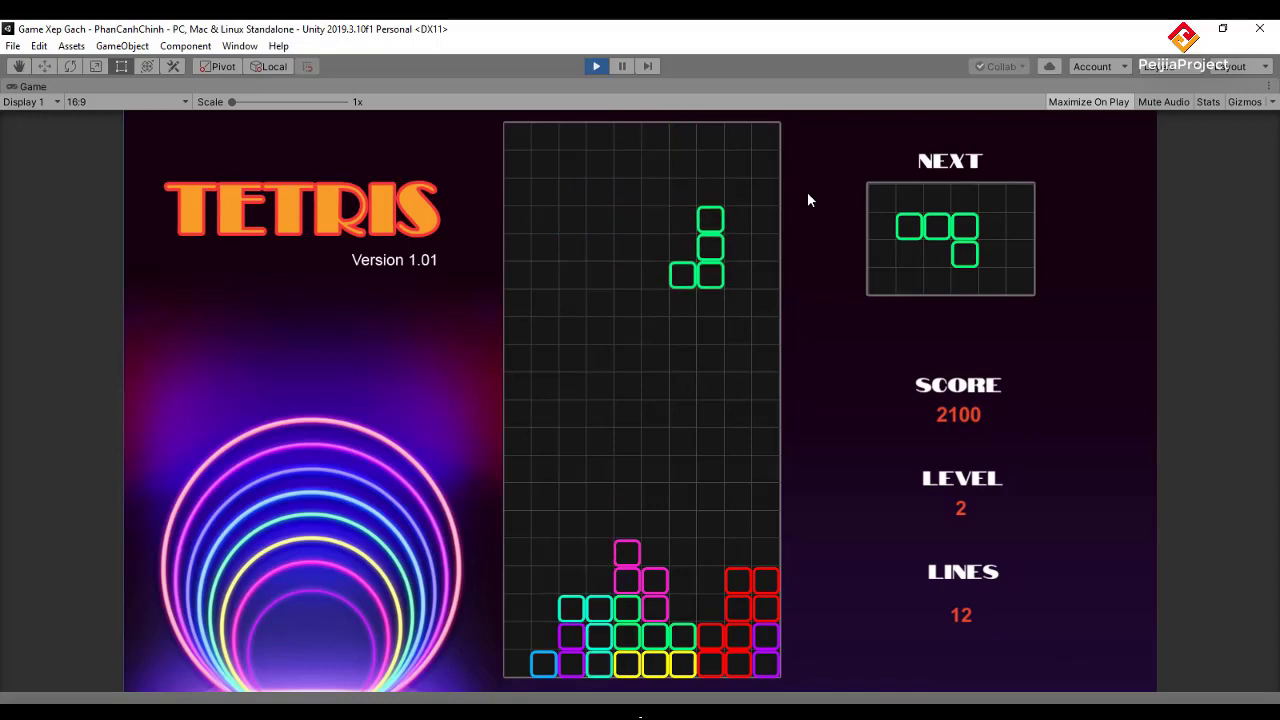
{"action": "key", "text": "Down"}
{"action": "key", "text": "Down"}
{"action": "key", "text": "Down"}
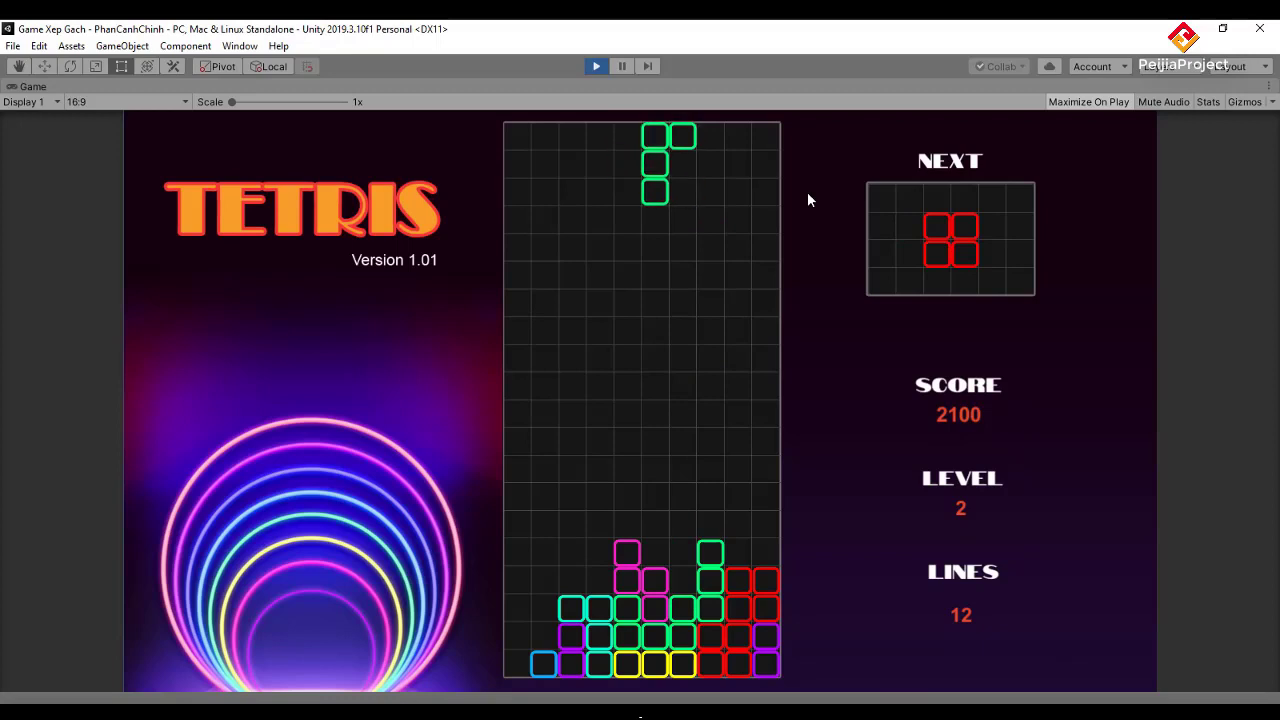
{"action": "key", "text": "Left"}
{"action": "key", "text": "Left"}
{"action": "key", "text": "Left"}
{"action": "key", "text": "Left"}
{"action": "key", "text": "Down"}
{"action": "key", "text": "Down"}
{"action": "key", "text": "Down"}
{"action": "key", "text": "Down"}
{"action": "key", "text": "Down"}
{"action": "key", "text": "Down"}
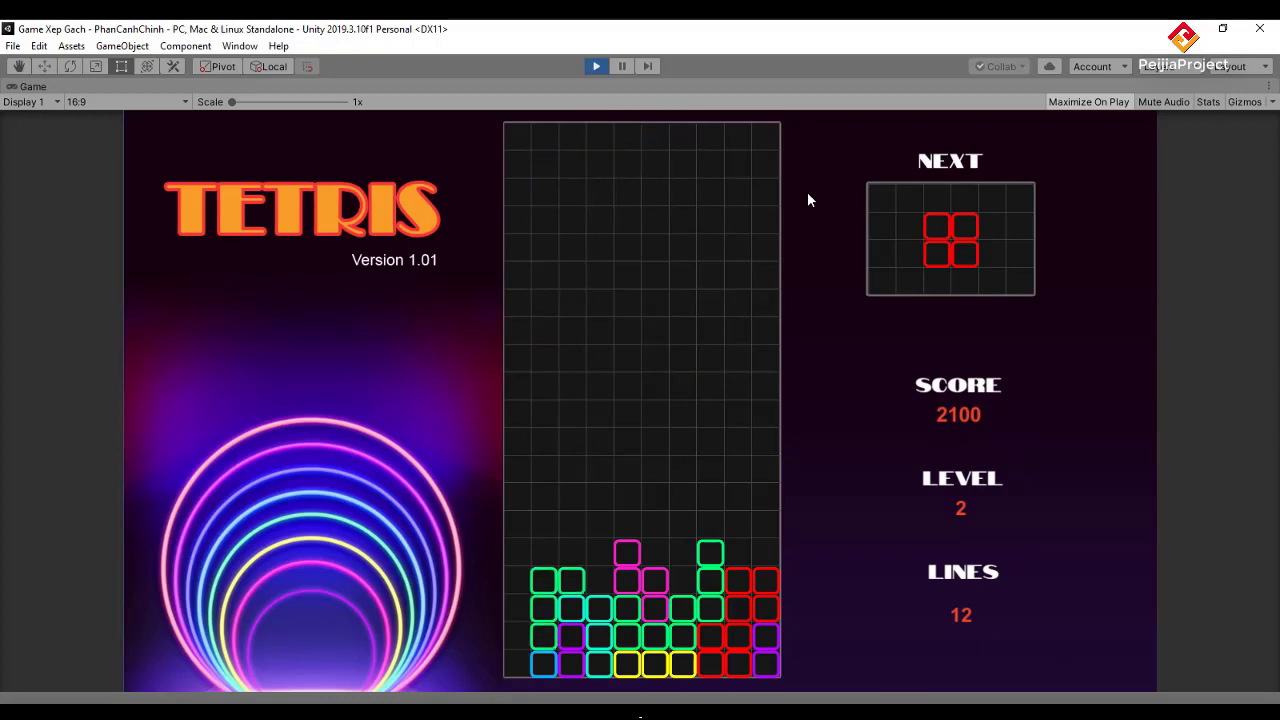
{"action": "key", "text": "Left"}
{"action": "key", "text": "Left"}
{"action": "key", "text": "Left"}
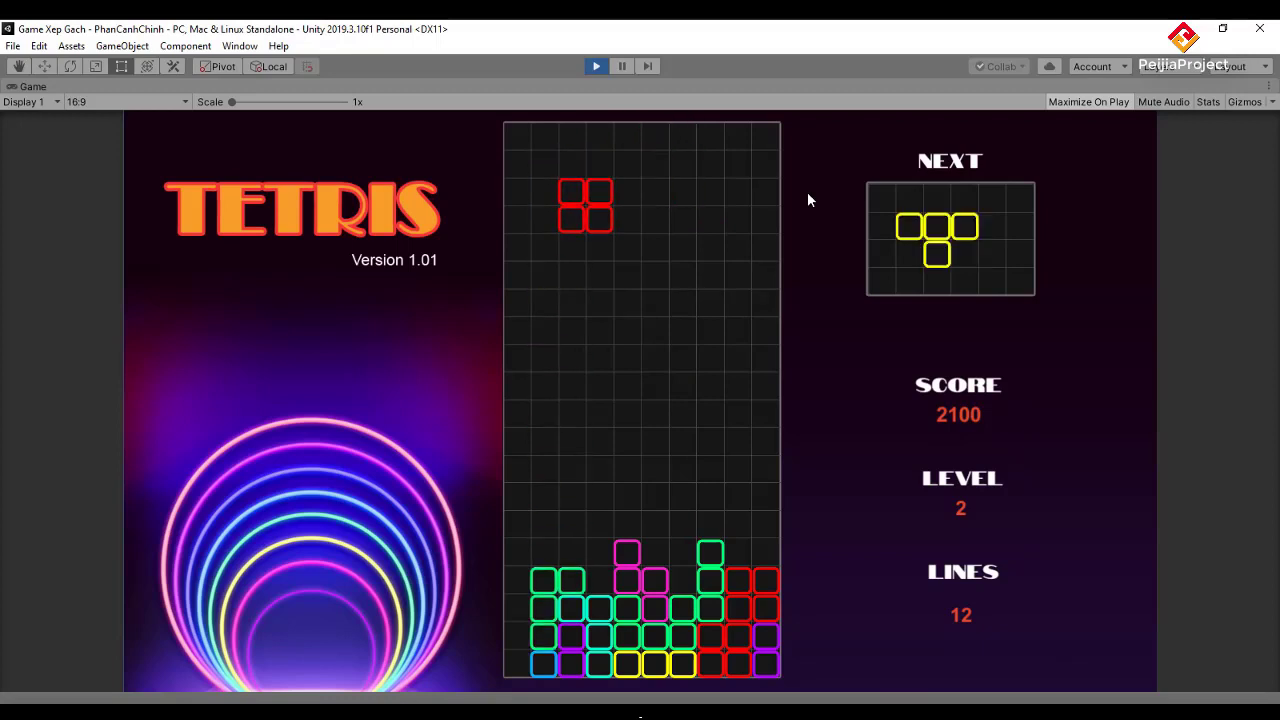
{"action": "key", "text": "Down"}
{"action": "key", "text": "Down"}
{"action": "key", "text": "Down"}
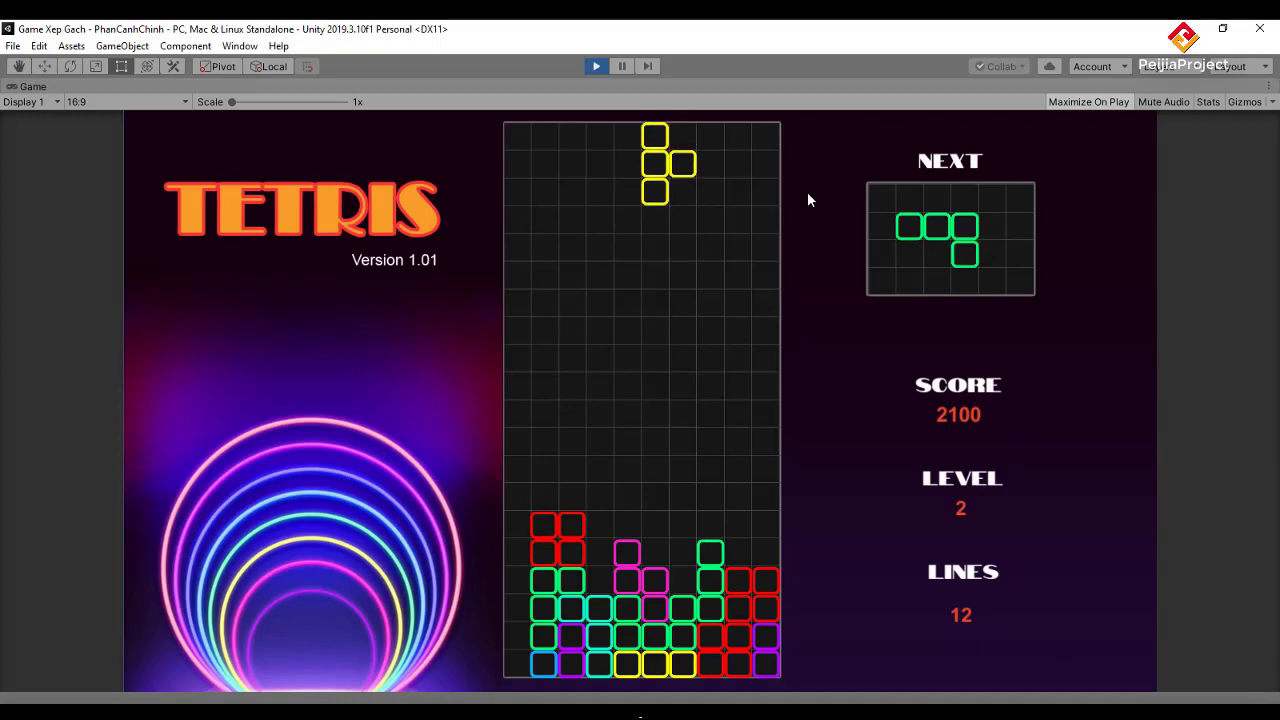
- Rotate the yellow T and drop it one column right, then drop the rotated green L two columns left
{"action": "key", "text": "Up"}
{"action": "key", "text": "Up"}
{"action": "key", "text": "Right"}
{"action": "key", "text": "Down"}
{"action": "key", "text": "Down"}
{"action": "key", "text": "Down"}
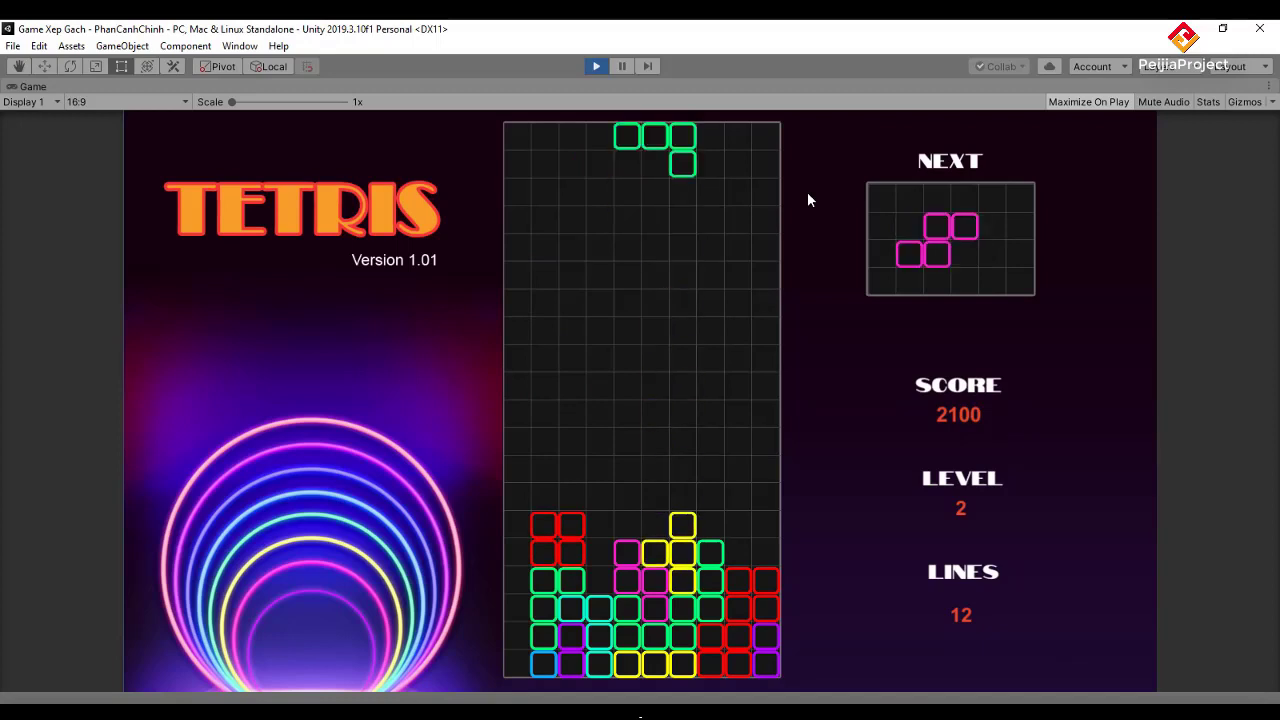
{"action": "key", "text": "Up"}
{"action": "key", "text": "Up"}
{"action": "key", "text": "Up"}
{"action": "key", "text": "Left"}
{"action": "key", "text": "Left"}
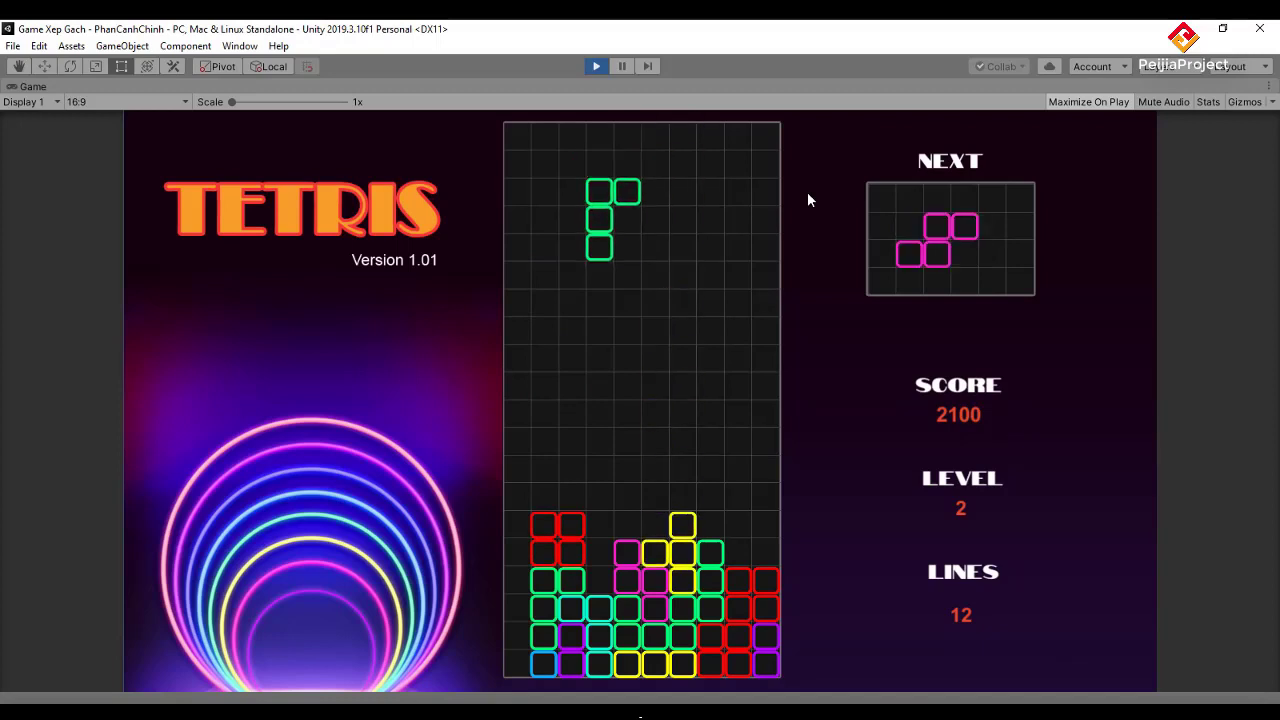
{"action": "key", "text": "Down"}
{"action": "key", "text": "Down"}
{"action": "key", "text": "Down"}
{"action": "key", "text": "Up"}
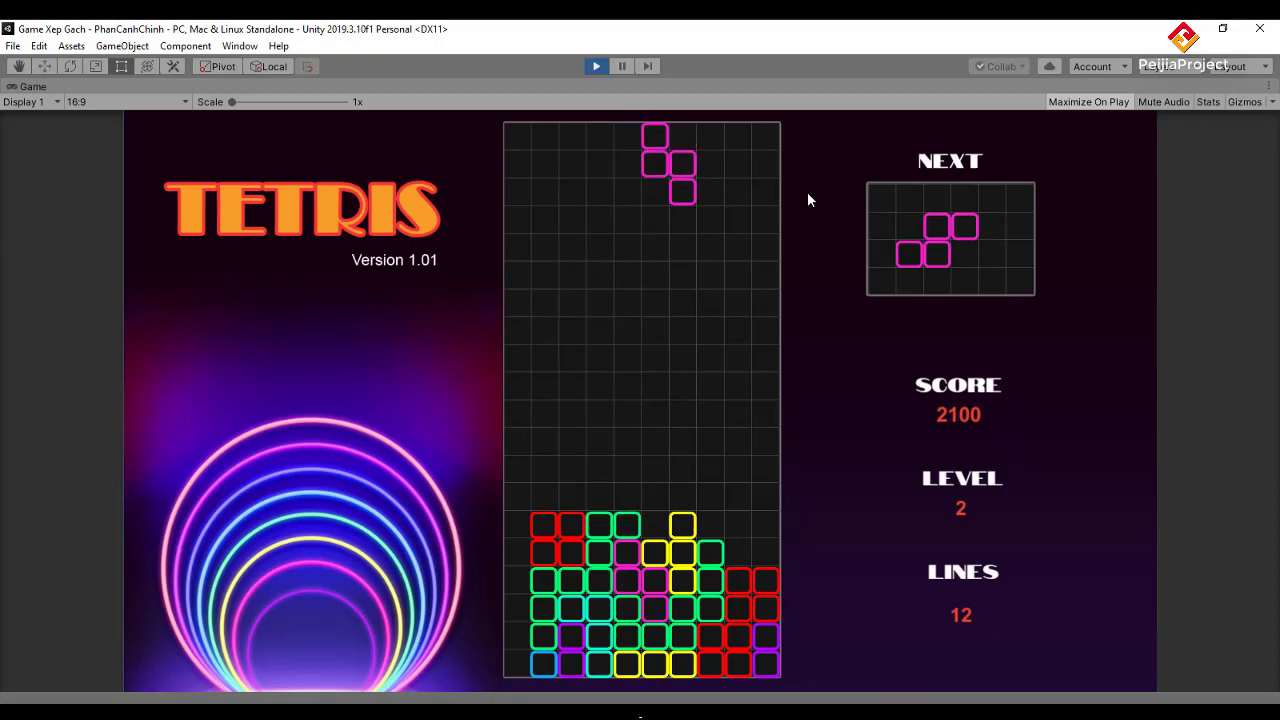
- Place the magenta S upright, nudging it one column left into place
{"action": "key", "text": "Right"}
{"action": "key", "text": "Right"}
{"action": "key", "text": "Down"}
{"action": "key", "text": "Down"}
{"action": "key", "text": "Down"}
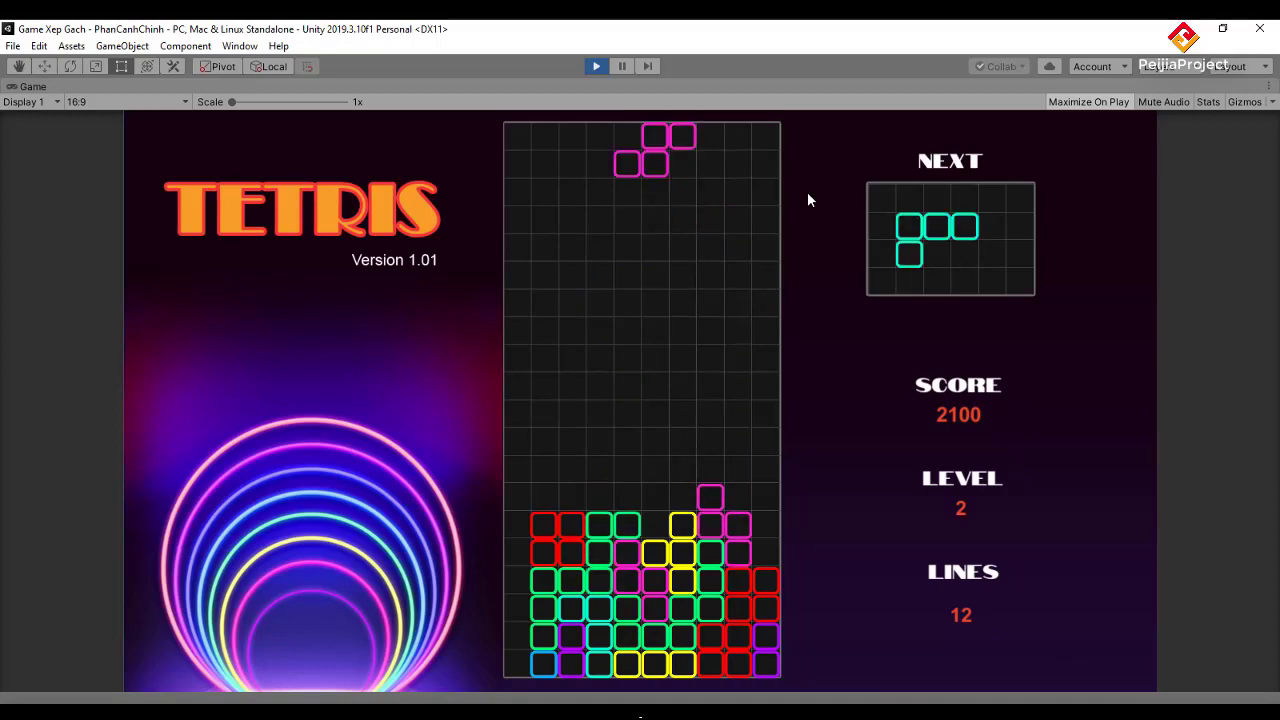
{"action": "key", "text": "Left"}
{"action": "key", "text": "Down"}
{"action": "key", "text": "Down"}
{"action": "key", "text": "Down"}
{"action": "key", "text": "Down"}
{"action": "key", "text": "Down"}
{"action": "key", "text": "Down"}
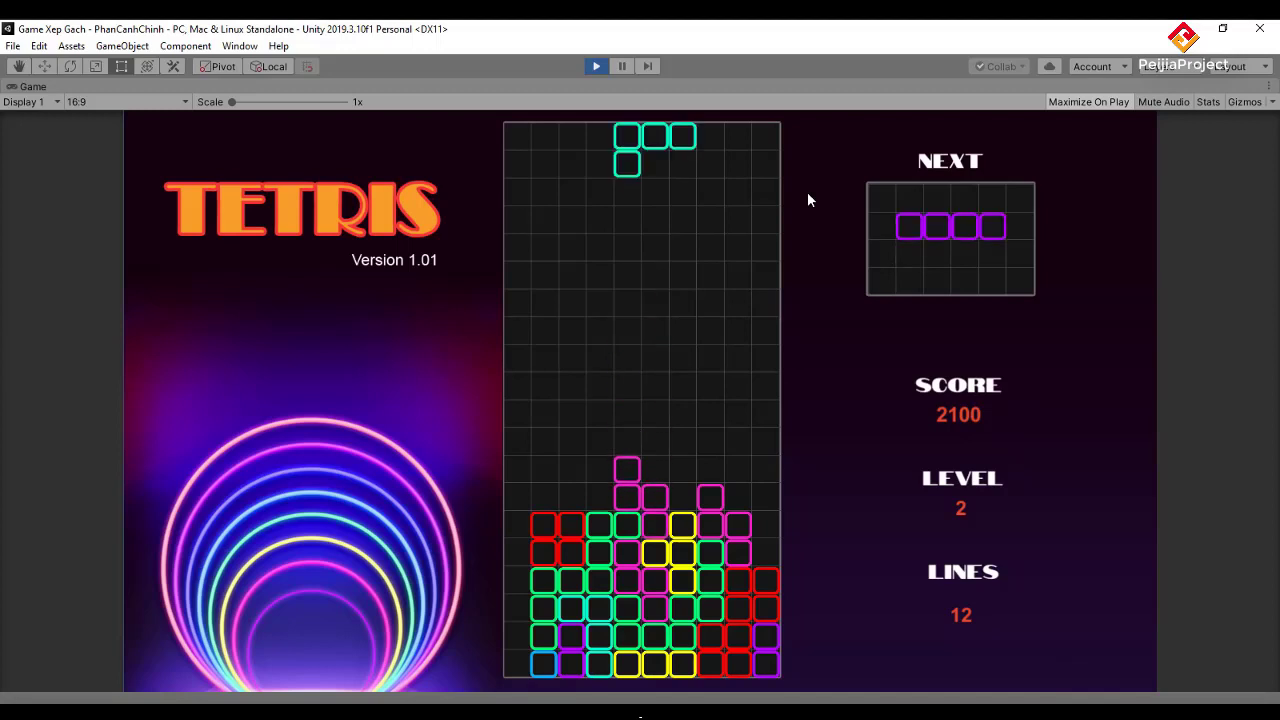
- Drop the cyan L at the bottom right, then the upright purple I down the left column to clear lines
{"action": "key", "text": "Up"}
{"action": "key", "text": "Up"}
{"action": "key", "text": "Up"}
{"action": "key", "text": "Right"}
{"action": "key", "text": "Right"}
{"action": "key", "text": "Right"}
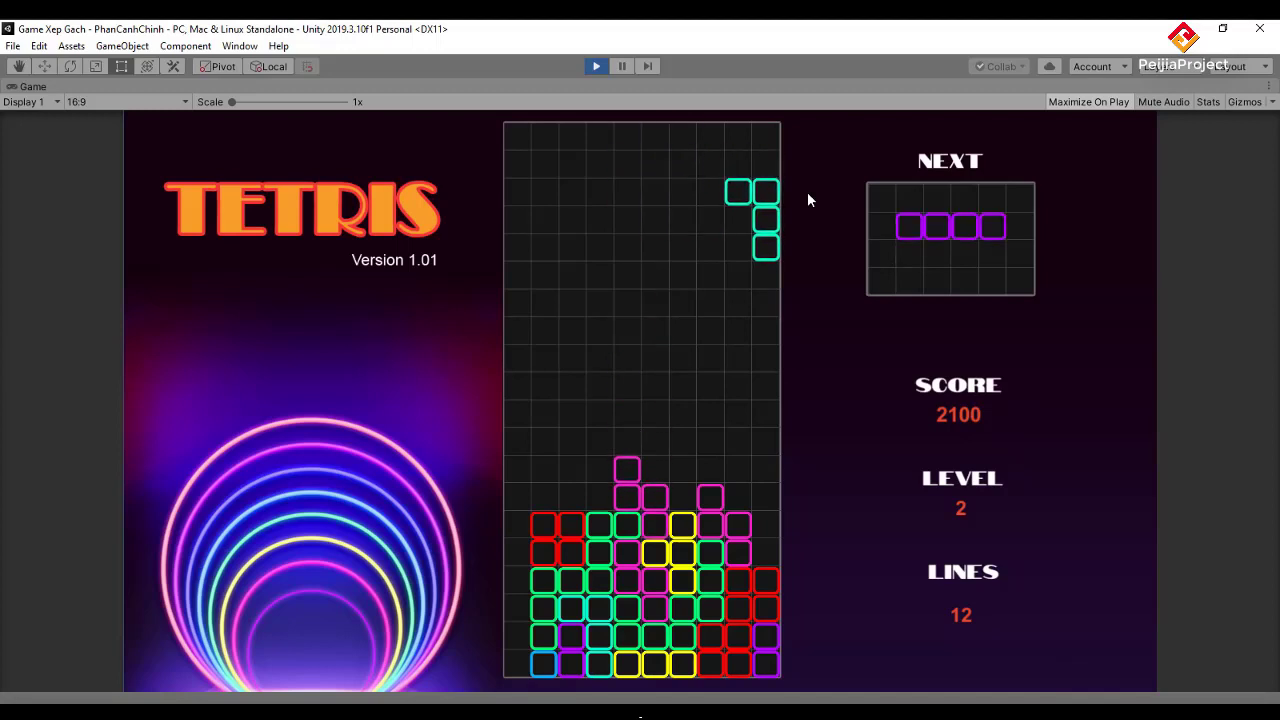
{"action": "key", "text": "Down"}
{"action": "key", "text": "Down"}
{"action": "key", "text": "Down"}
{"action": "key", "text": "Up"}
{"action": "key", "text": "Left"}
{"action": "key", "text": "Left"}
{"action": "key", "text": "Left"}
{"action": "key", "text": "Left"}
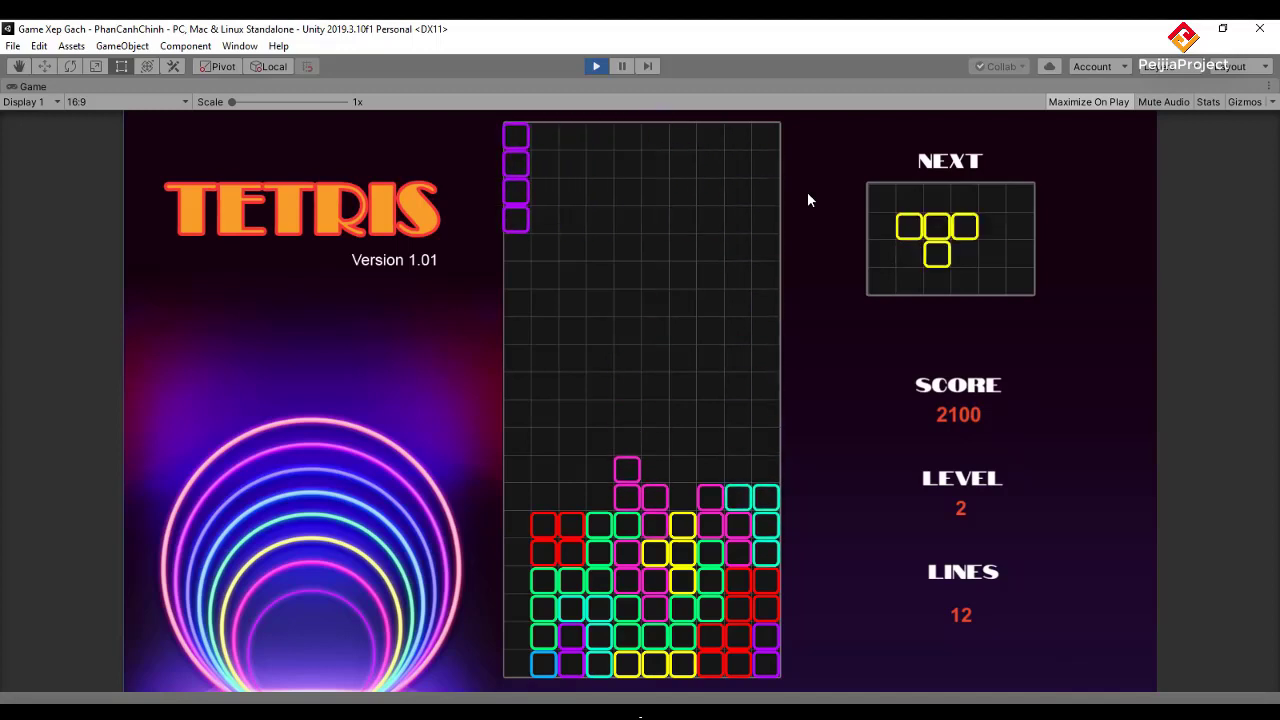
{"action": "key", "text": "Down"}
{"action": "key", "text": "Down"}
{"action": "key", "text": "Down"}
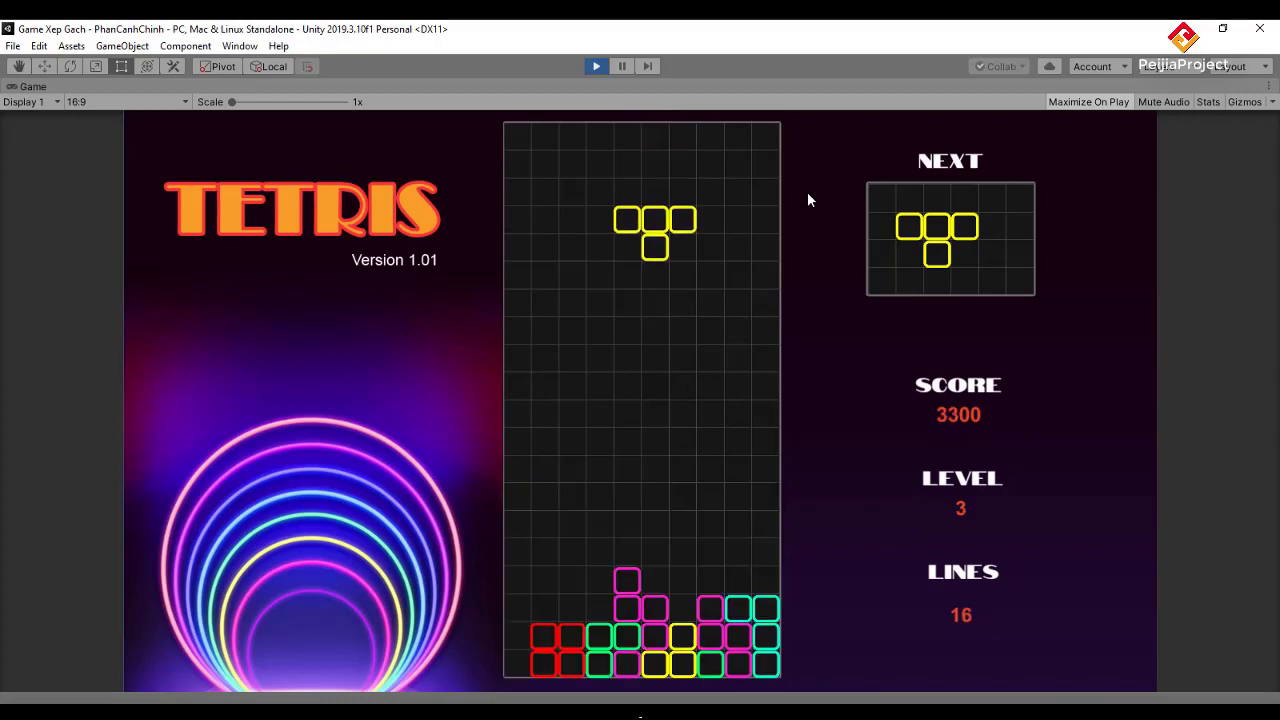
- Drop one yellow T onto the stack and rotate the next one toward the right edge
{"action": "key", "text": "Right"}
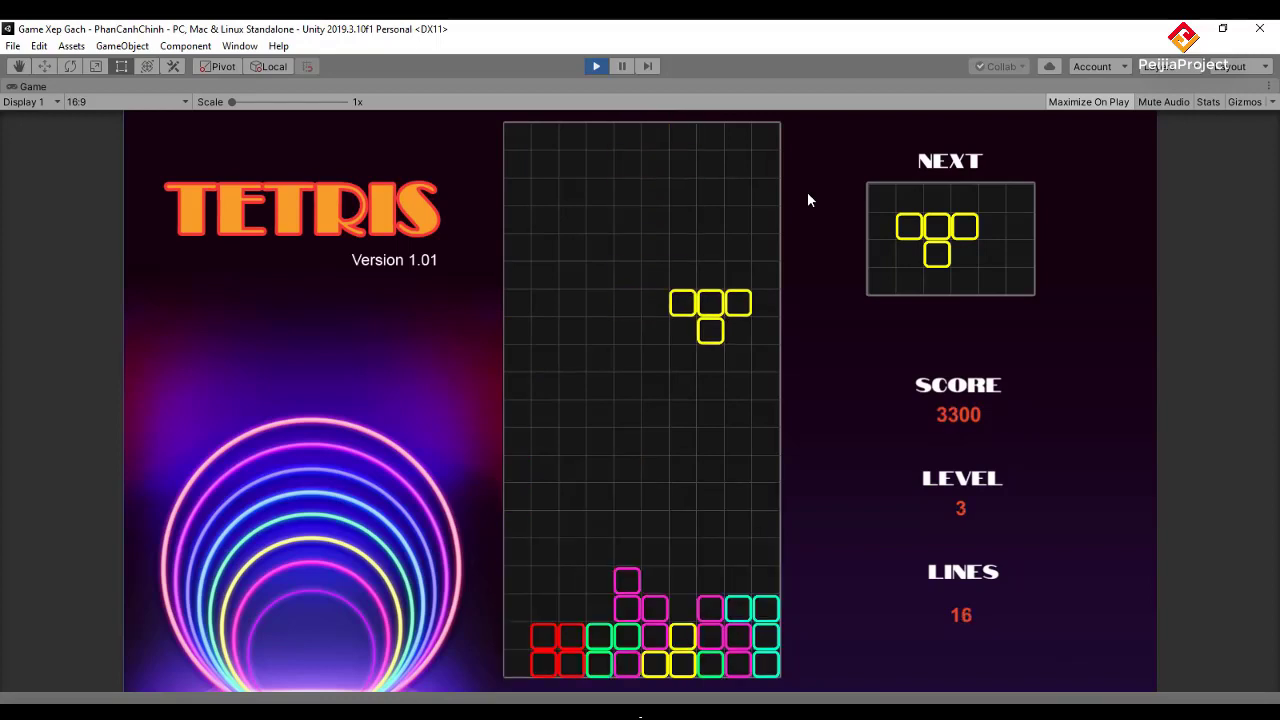
{"action": "key", "text": "Left"}
{"action": "key", "text": "Down"}
{"action": "key", "text": "Down"}
{"action": "key", "text": "Down"}
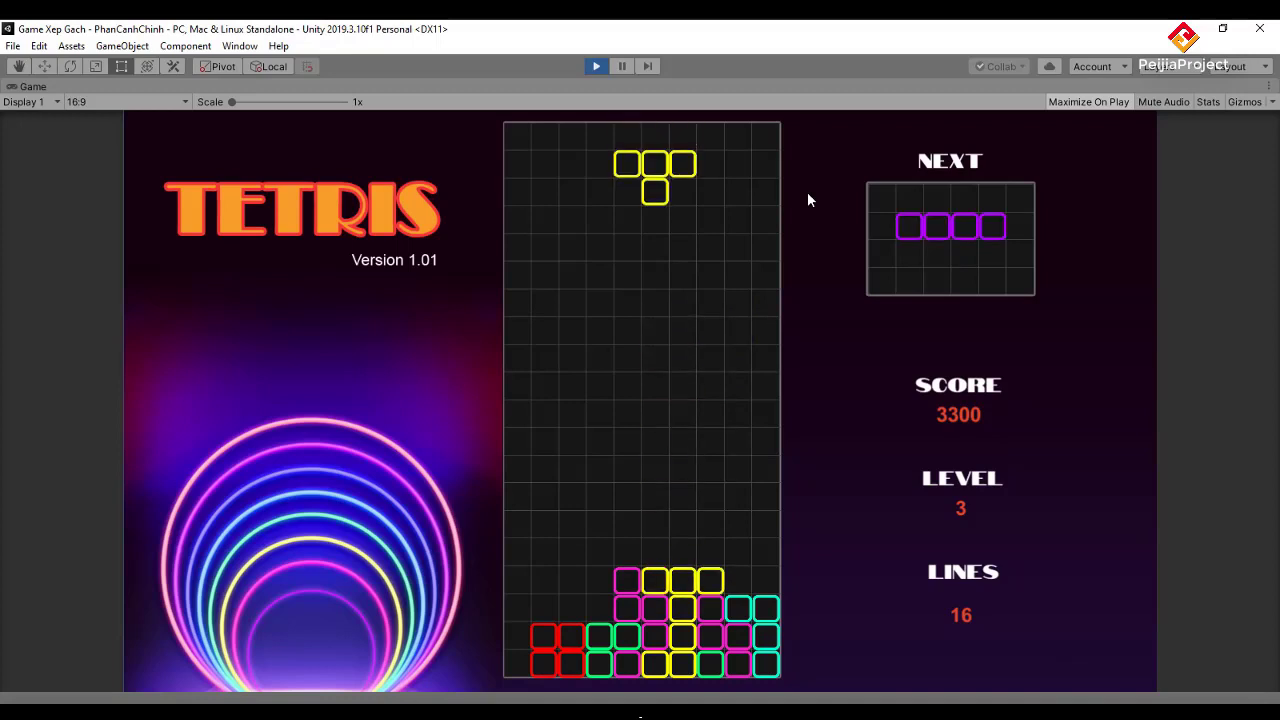
{"action": "key", "text": "Up"}
{"action": "key", "text": "Up"}
{"action": "key", "text": "Up"}
{"action": "key", "text": "Right"}
{"action": "key", "text": "Right"}
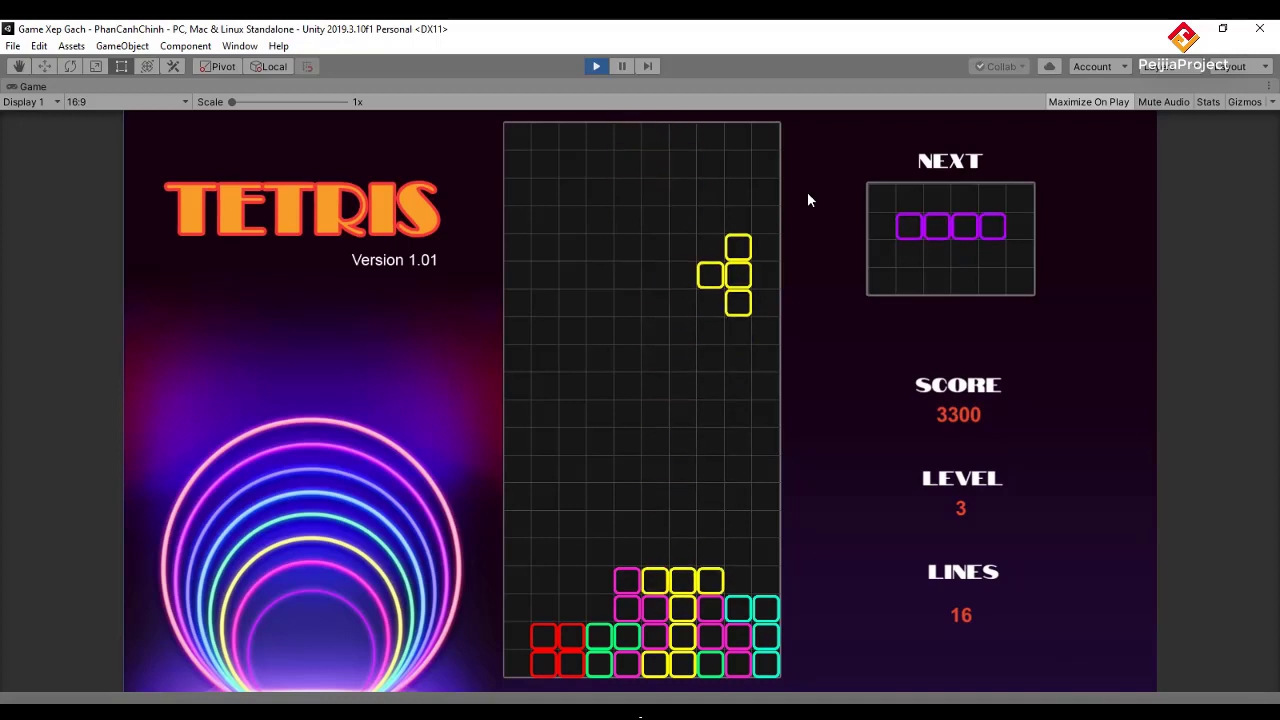
{"action": "key", "text": "Down"}
{"action": "key", "text": "Down"}
- Land the yellow T on the right stack and drop purple I pieces down the left wall, clearing two lines
{"action": "key", "text": "Down"}
{"action": "key", "text": "Down"}
{"action": "key", "text": "Down"}
{"action": "key", "text": "Up"}
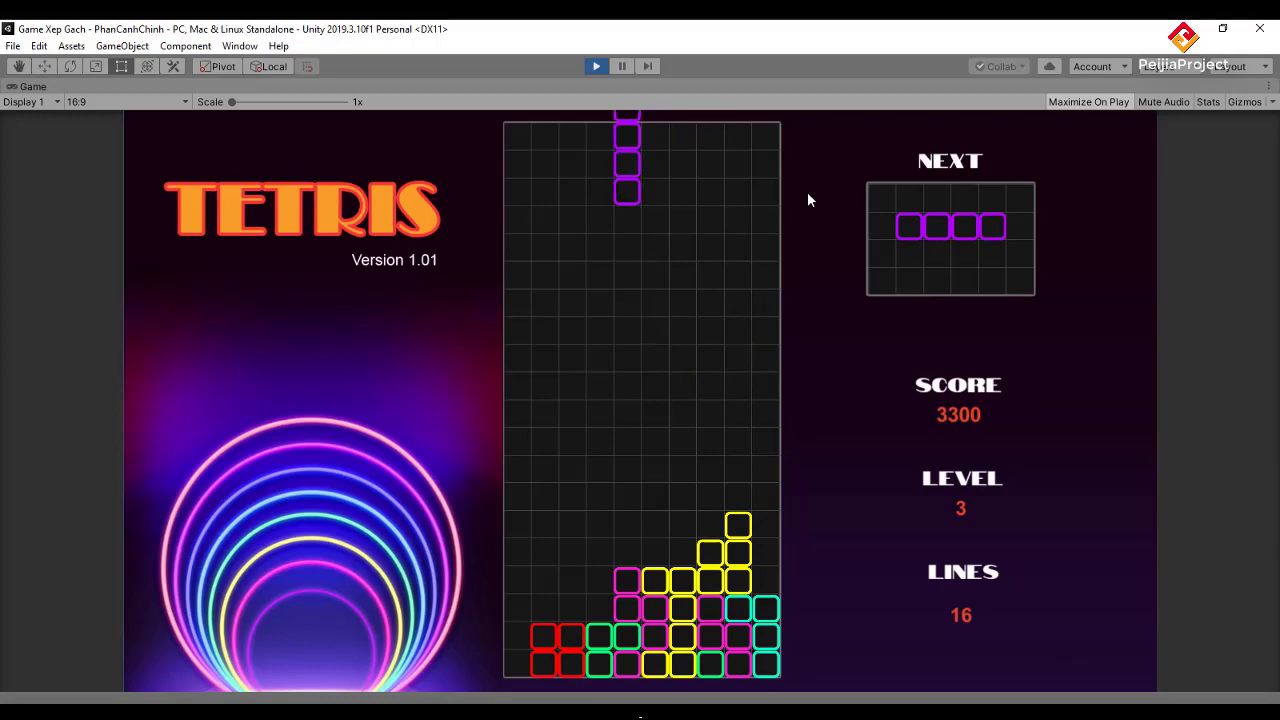
{"action": "key", "text": "Left"}
{"action": "key", "text": "Left"}
{"action": "key", "text": "Left"}
{"action": "key", "text": "Down"}
{"action": "key", "text": "Down"}
{"action": "key", "text": "Down"}
{"action": "key", "text": "Down"}
{"action": "key", "text": "Down"}
{"action": "key", "text": "Down"}
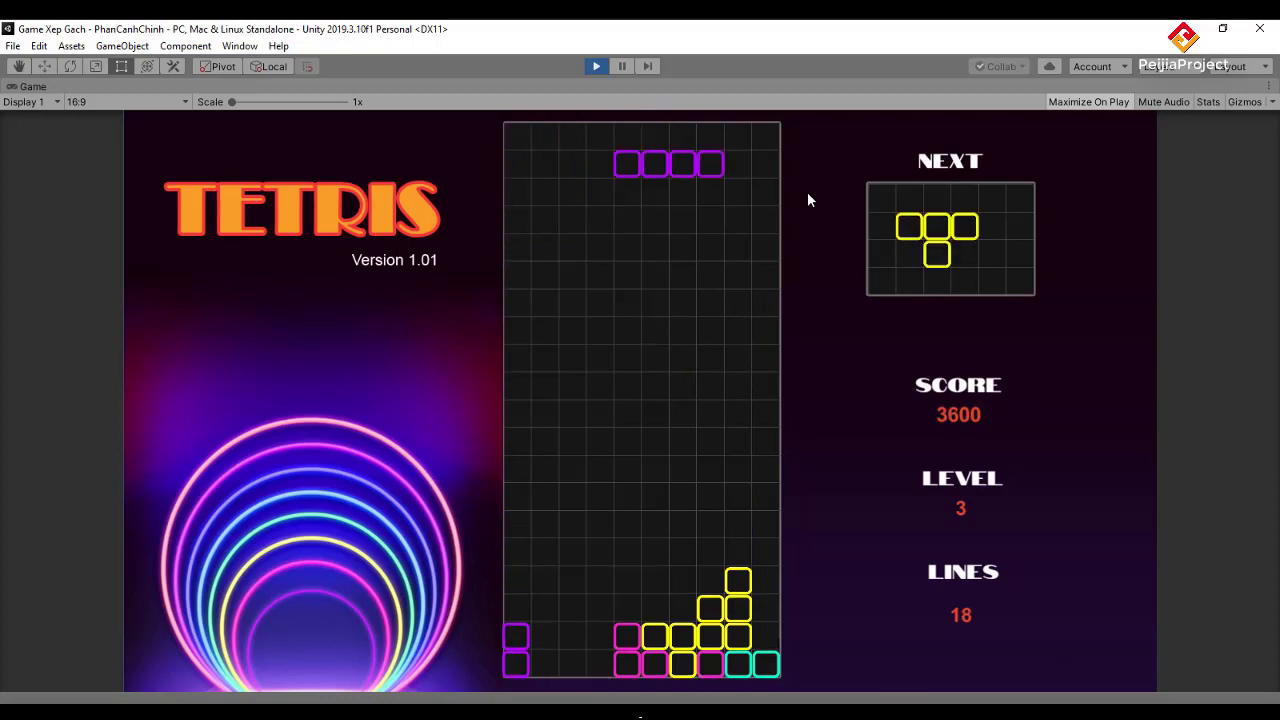
{"action": "key", "text": "Up"}
{"action": "key", "text": "Left"}
{"action": "key", "text": "Left"}
{"action": "key", "text": "Left"}
{"action": "key", "text": "Left"}
{"action": "key", "text": "Down"}
{"action": "key", "text": "Down"}
{"action": "key", "text": "Down"}
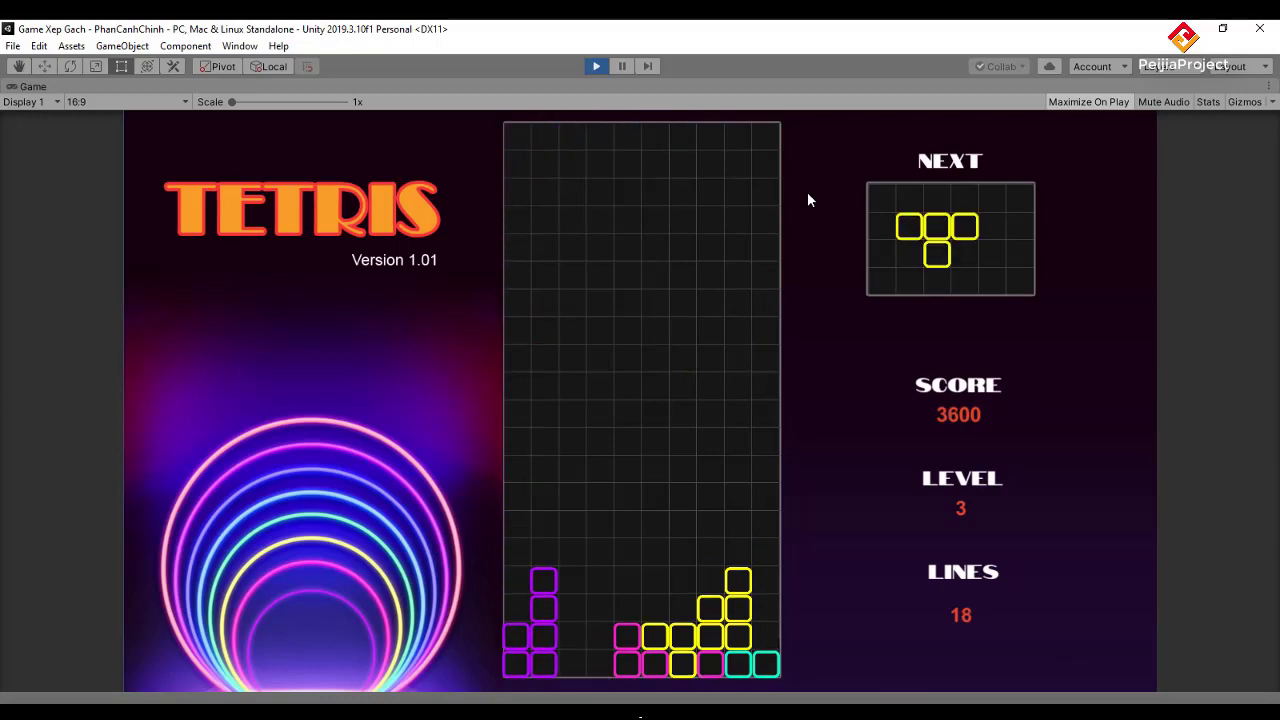
{"action": "key", "text": "Up"}
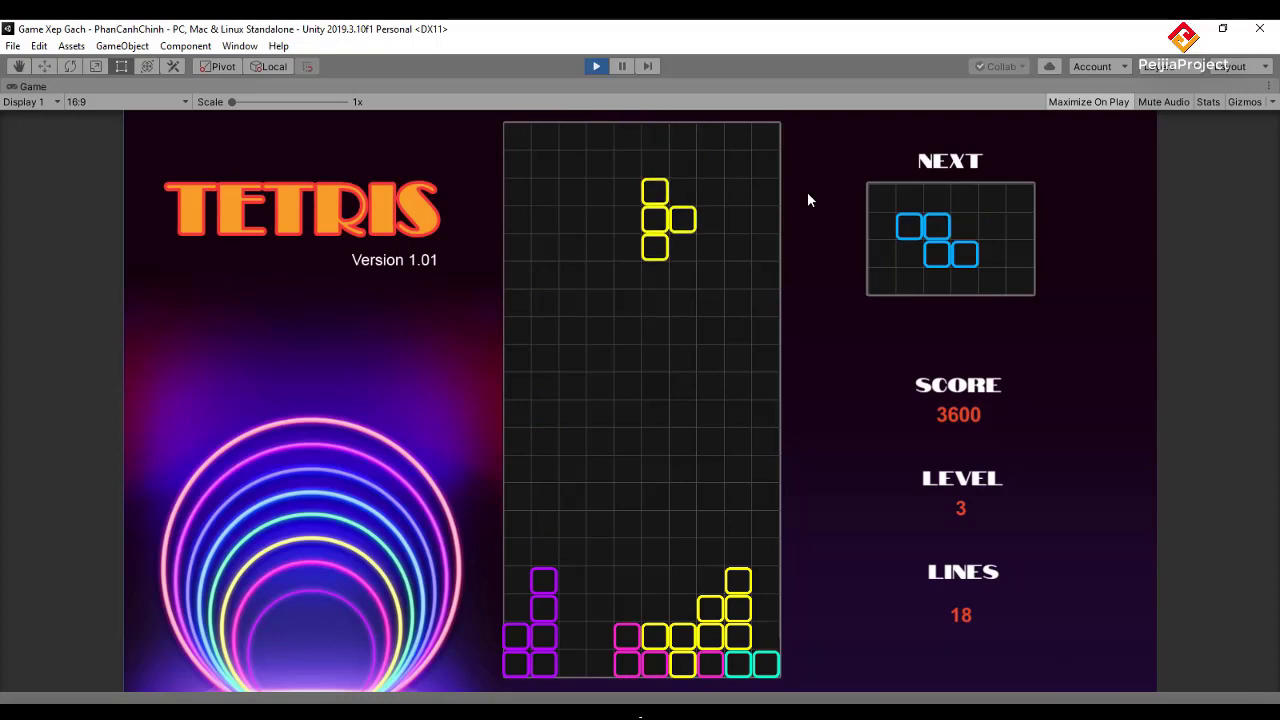
- Shift the yellow T piece further right and drop it
{"action": "key", "text": "Left"}
{"action": "key", "text": "Left"}
{"action": "key", "text": "Left"}
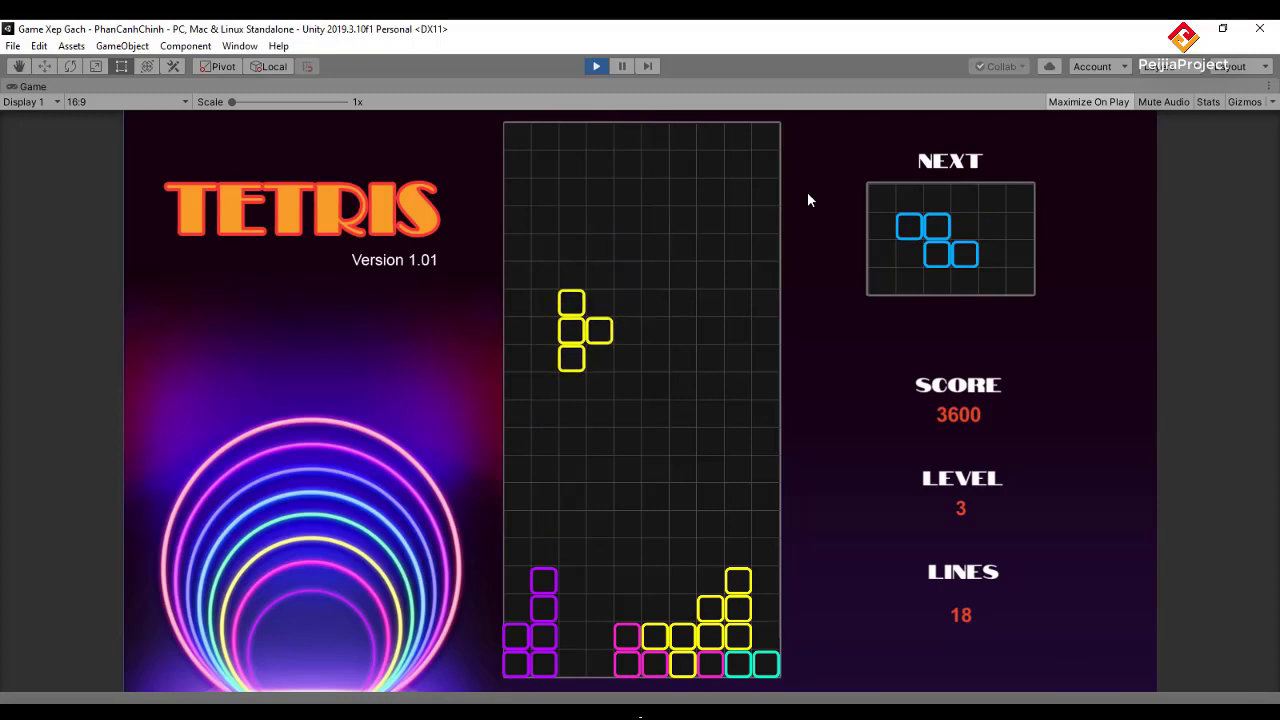
{"action": "key", "text": "Right"}
{"action": "key", "text": "Right"}
{"action": "key", "text": "Right"}
{"action": "key", "text": "Right"}
{"action": "key", "text": "Down"}
{"action": "key", "text": "Down"}
{"action": "key", "text": "Down"}
{"action": "key", "text": "Down"}
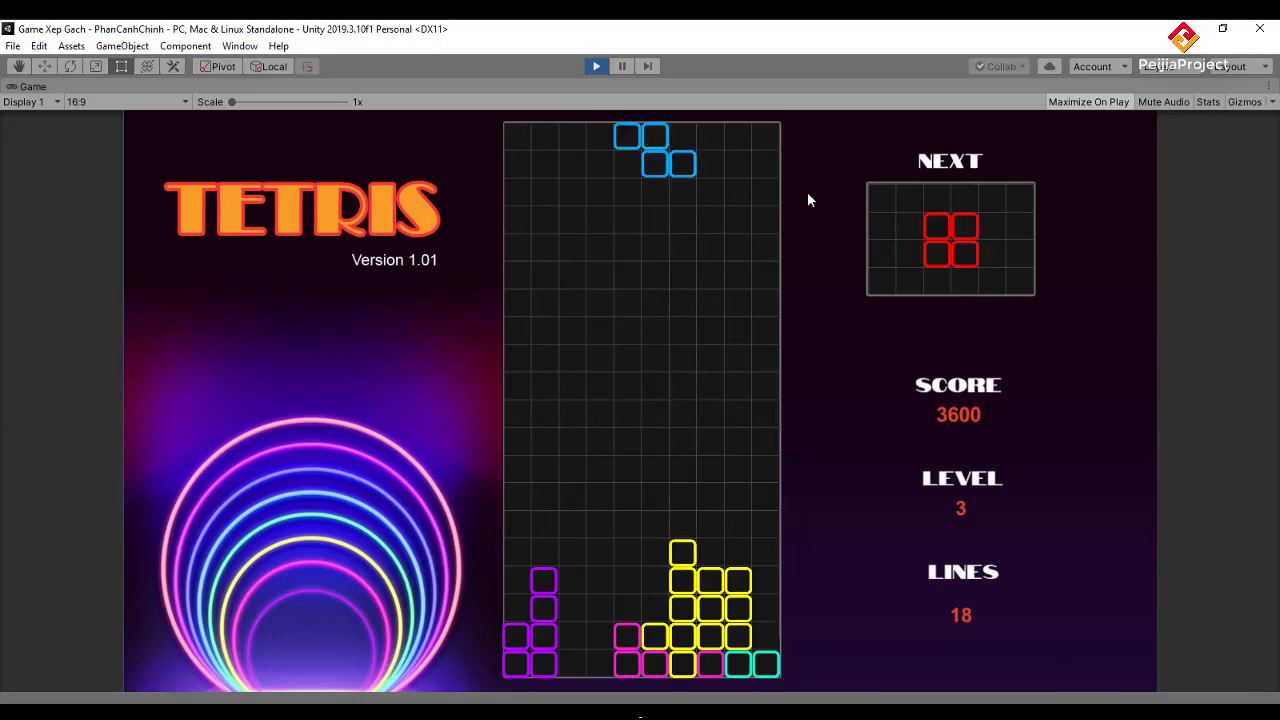
{"action": "key", "text": "Right"}
{"action": "key", "text": "Right"}
{"action": "key", "text": "Right"}
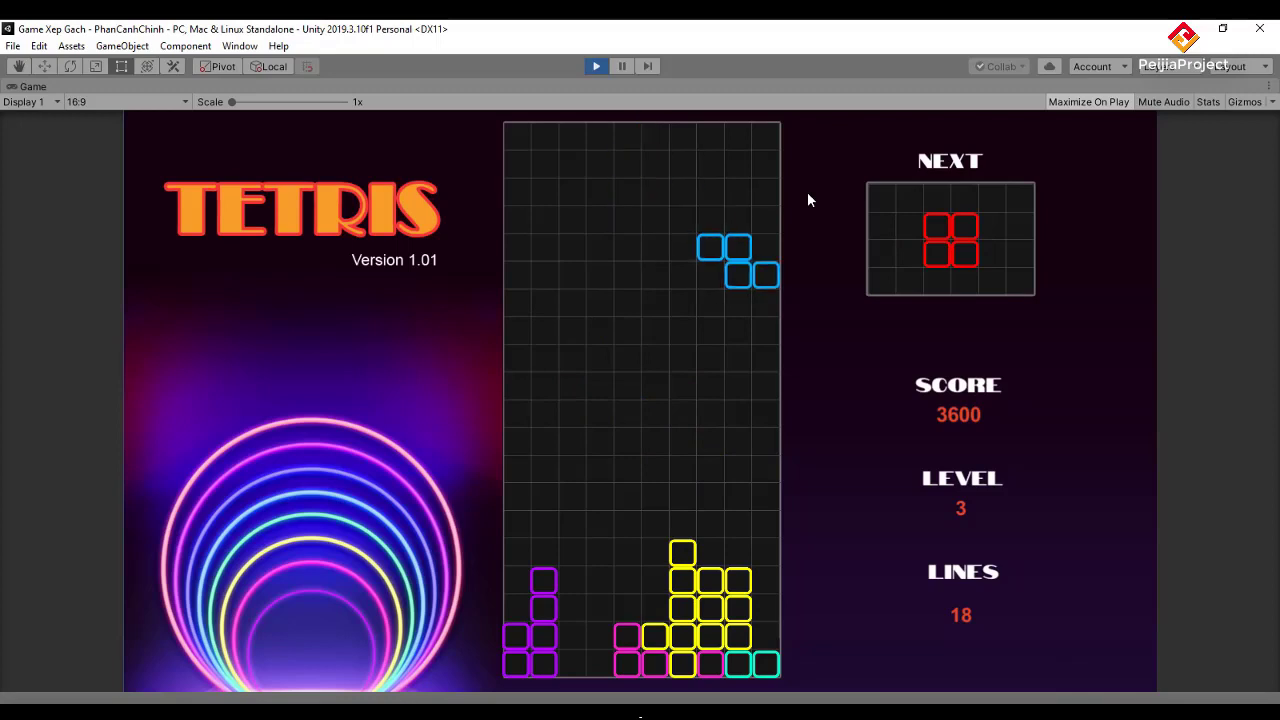
- Drop the blue Z onto the stack and the red O into the bottom gap
{"action": "key", "text": "Left"}
{"action": "key", "text": "Down"}
{"action": "key", "text": "Down"}
{"action": "key", "text": "Down"}
{"action": "key", "text": "Down"}
{"action": "key", "text": "Down"}
{"action": "key", "text": "Down"}
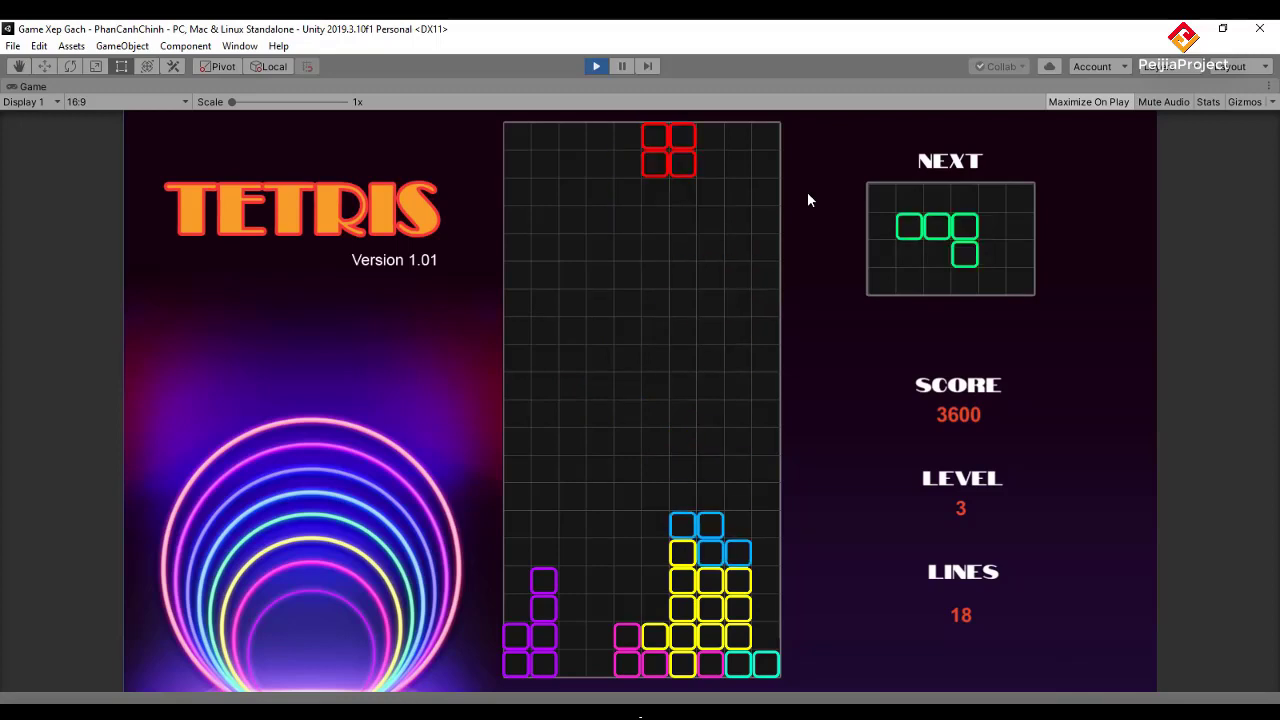
{"action": "key", "text": "Left"}
{"action": "key", "text": "Left"}
{"action": "key", "text": "Left"}
{"action": "key", "text": "Down"}
{"action": "key", "text": "Down"}
{"action": "key", "text": "Down"}
{"action": "key", "text": "Down"}
{"action": "key", "text": "Down"}
{"action": "key", "text": "Down"}
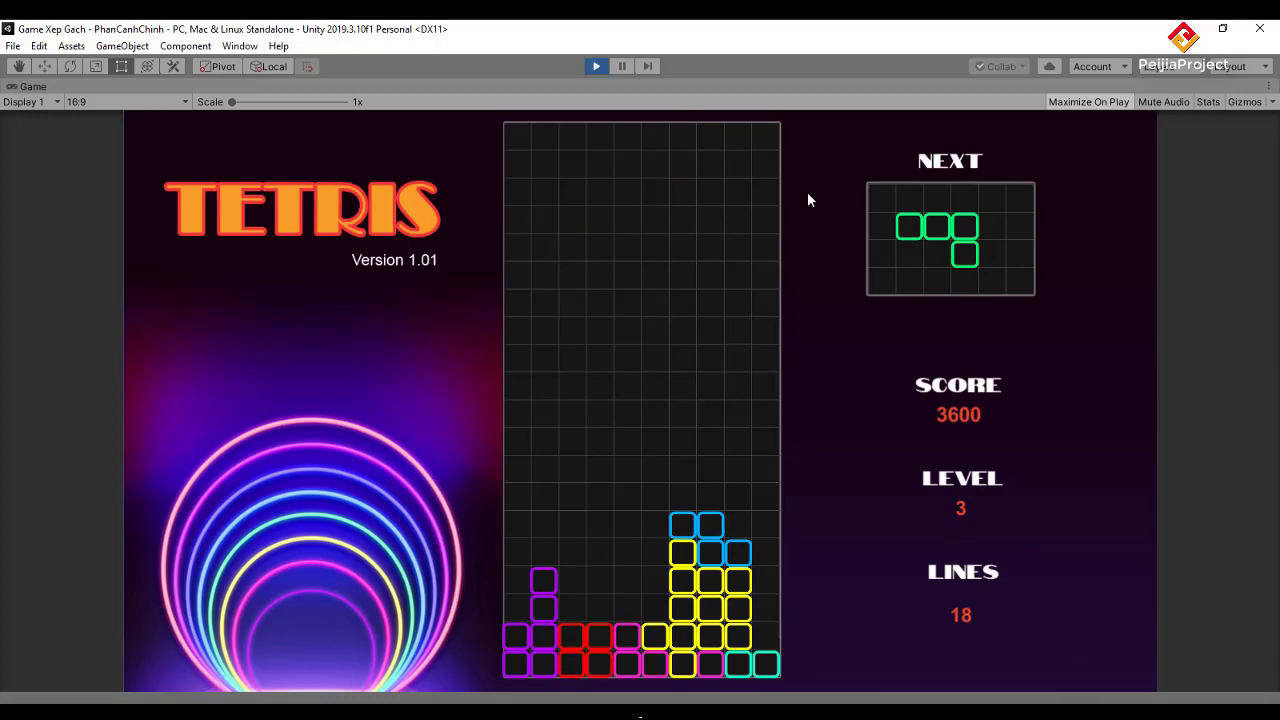
- Drop the turned green L into the bottom-left and the rotated cyan L two columns left
{"action": "key", "text": "Up"}
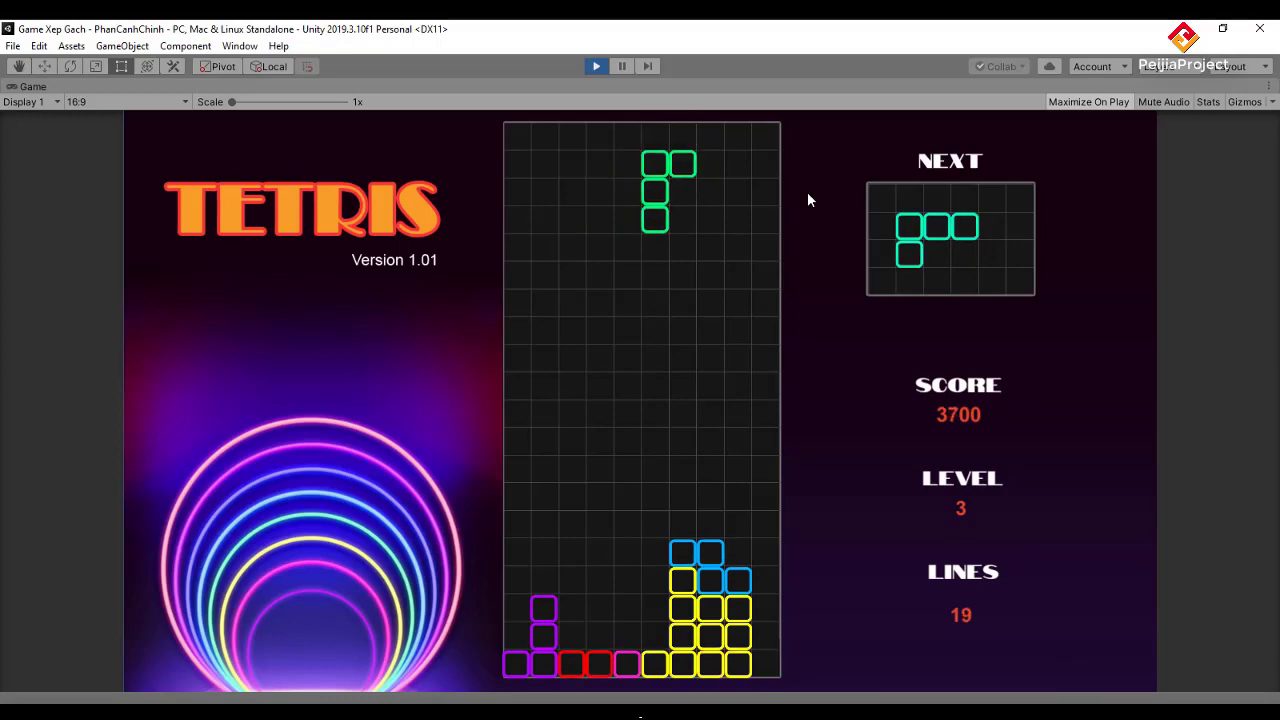
{"action": "key", "text": "Left"}
{"action": "key", "text": "Left"}
{"action": "key", "text": "Left"}
{"action": "key", "text": "Down"}
{"action": "key", "text": "Down"}
{"action": "key", "text": "Down"}
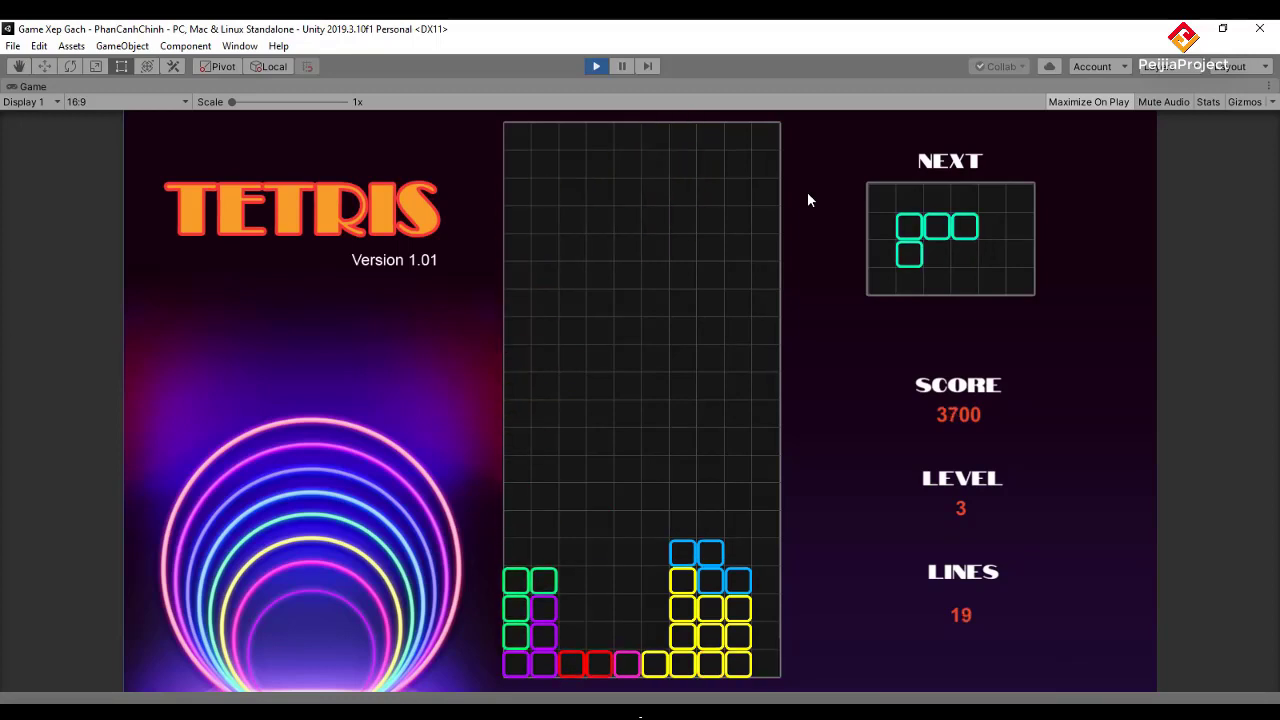
{"action": "key", "text": "Up"}
{"action": "key", "text": "Up"}
{"action": "key", "text": "Left"}
{"action": "key", "text": "Left"}
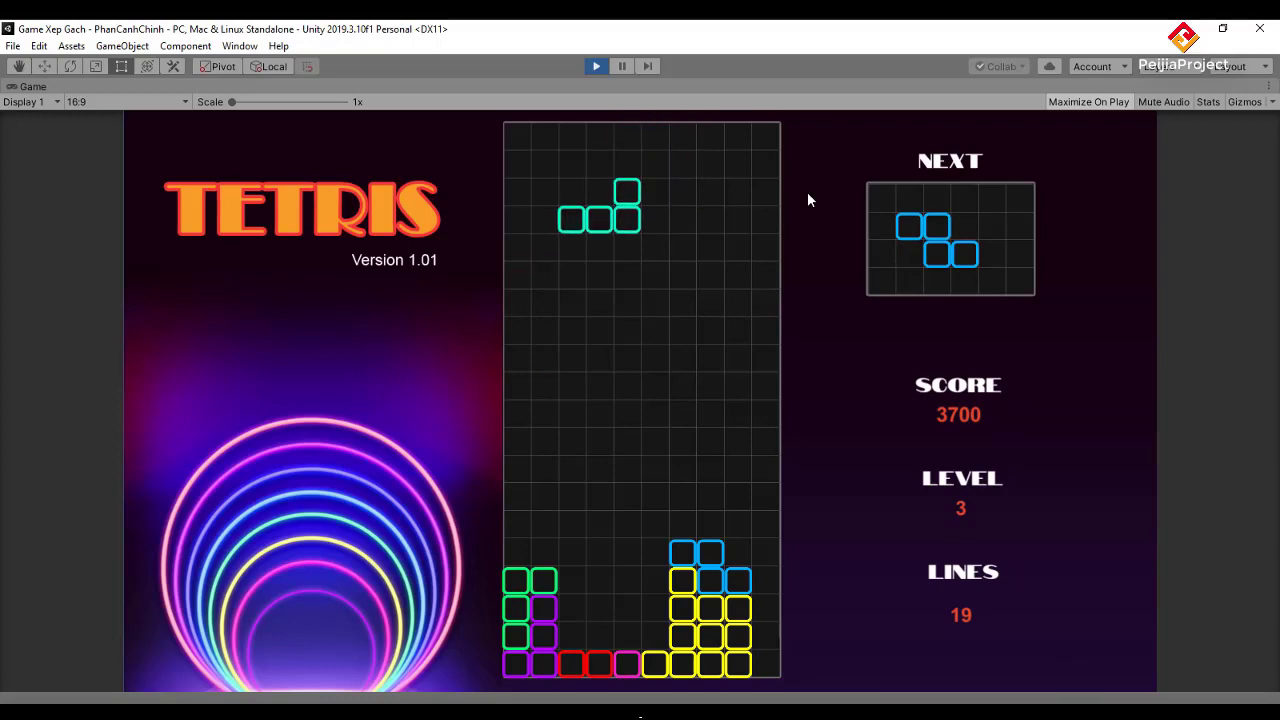
{"action": "key", "text": "Down"}
{"action": "key", "text": "Down"}
{"action": "key", "text": "Down"}
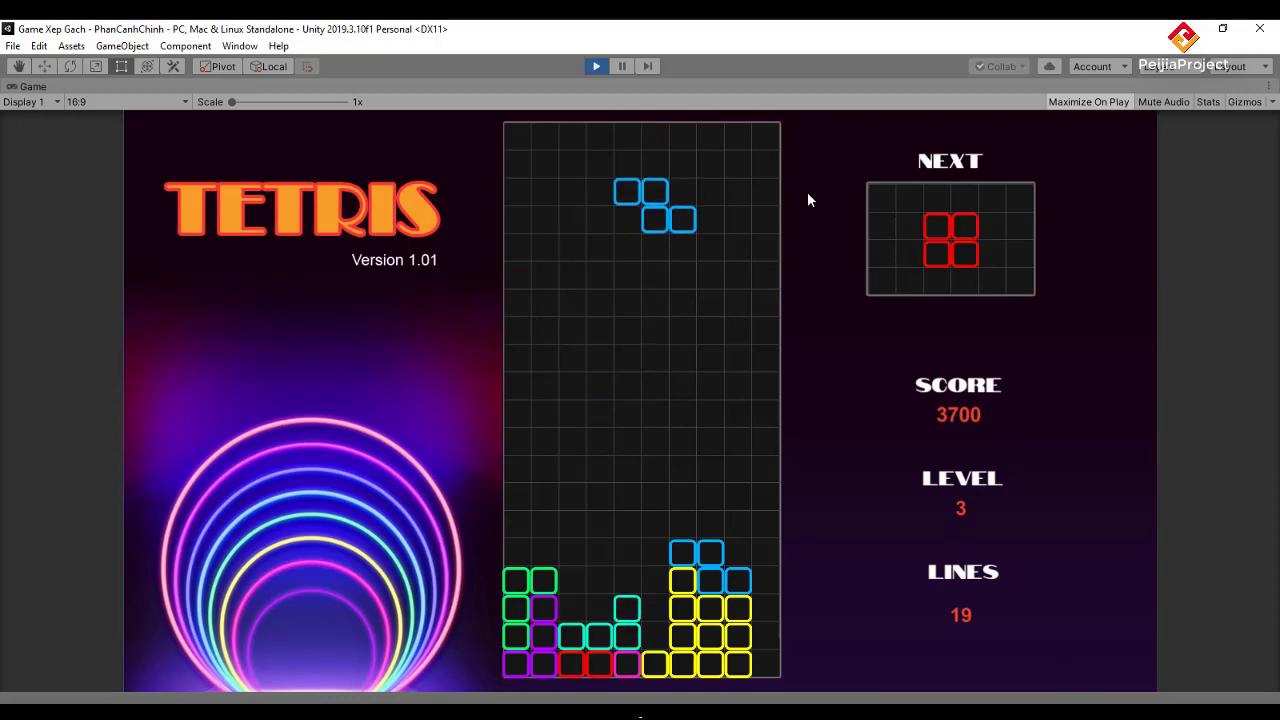
- Land the upright blue Z on the stack and drop the red O into the bottom-left
{"action": "key", "text": "Up"}
{"action": "key", "text": "Left"}
{"action": "key", "text": "Left"}
{"action": "key", "text": "Left"}
{"action": "key", "text": "Right"}
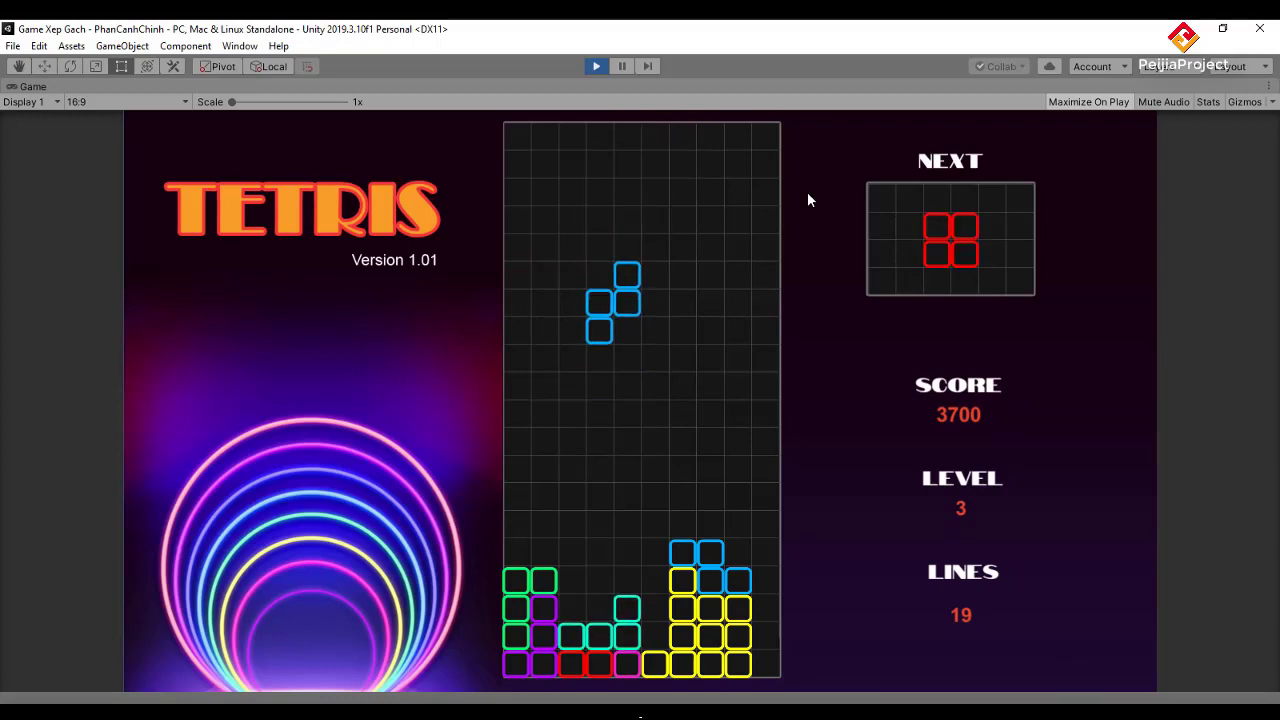
{"action": "key", "text": "Down"}
{"action": "key", "text": "Down"}
{"action": "key", "text": "Down"}
{"action": "key", "text": "Down"}
{"action": "key", "text": "Down"}
{"action": "key", "text": "Down"}
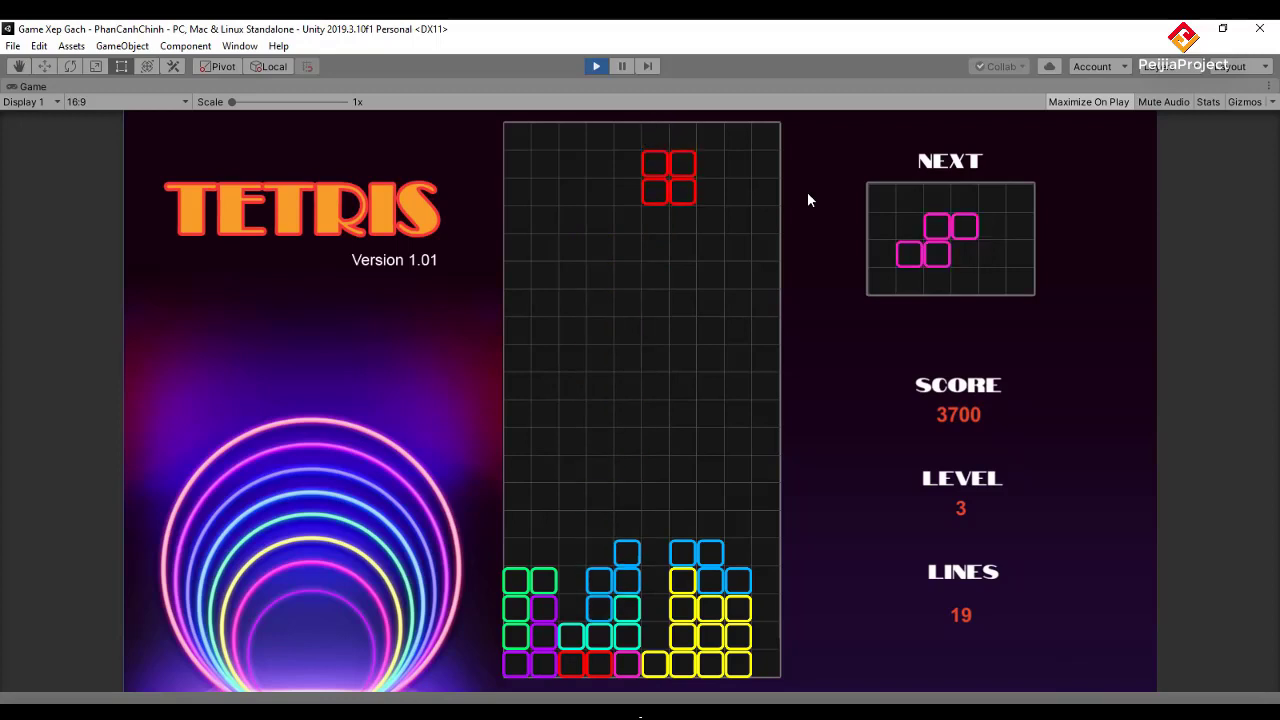
{"action": "key", "text": "Left"}
{"action": "key", "text": "Left"}
{"action": "key", "text": "Left"}
{"action": "key", "text": "Down"}
{"action": "key", "text": "Down"}
{"action": "key", "text": "Down"}
{"action": "key", "text": "Down"}
{"action": "key", "text": "Down"}
{"action": "key", "text": "Down"}
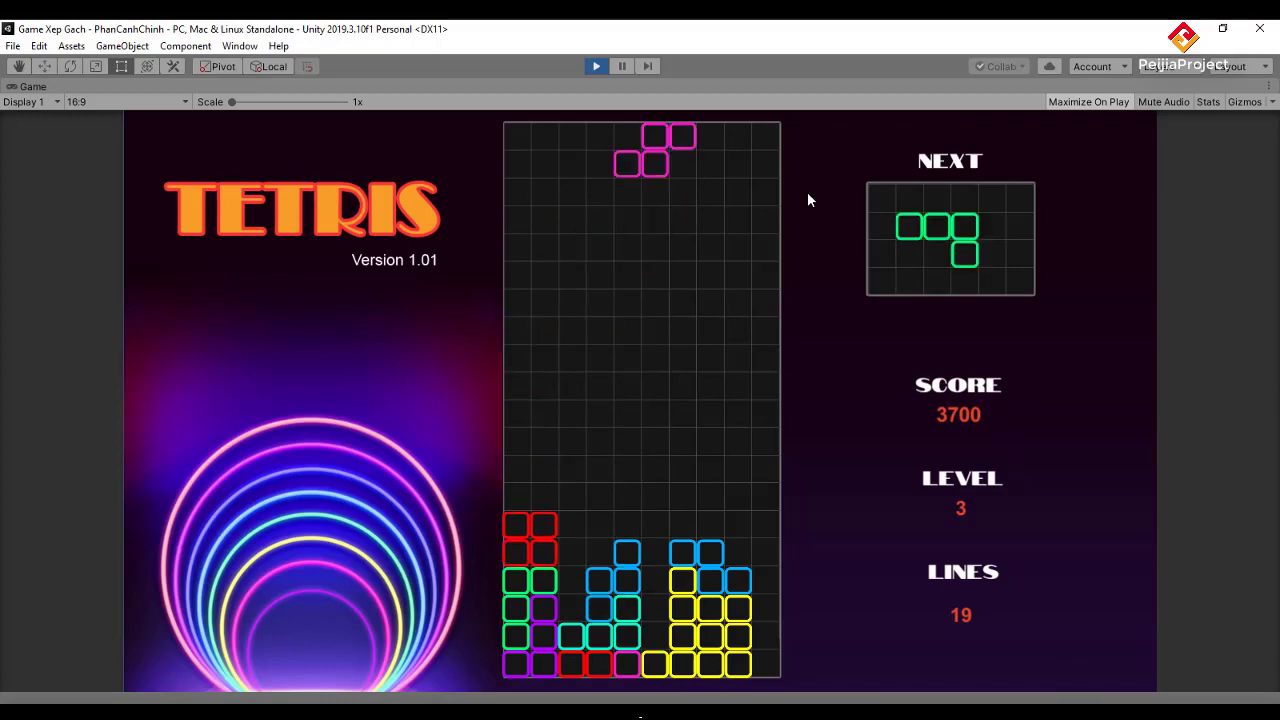
{"action": "key", "text": "Right"}
{"action": "key", "text": "Right"}
- Drop the pink S bottom-right and the green L, then the cyan piece into the right gap
{"action": "key", "text": "Down"}
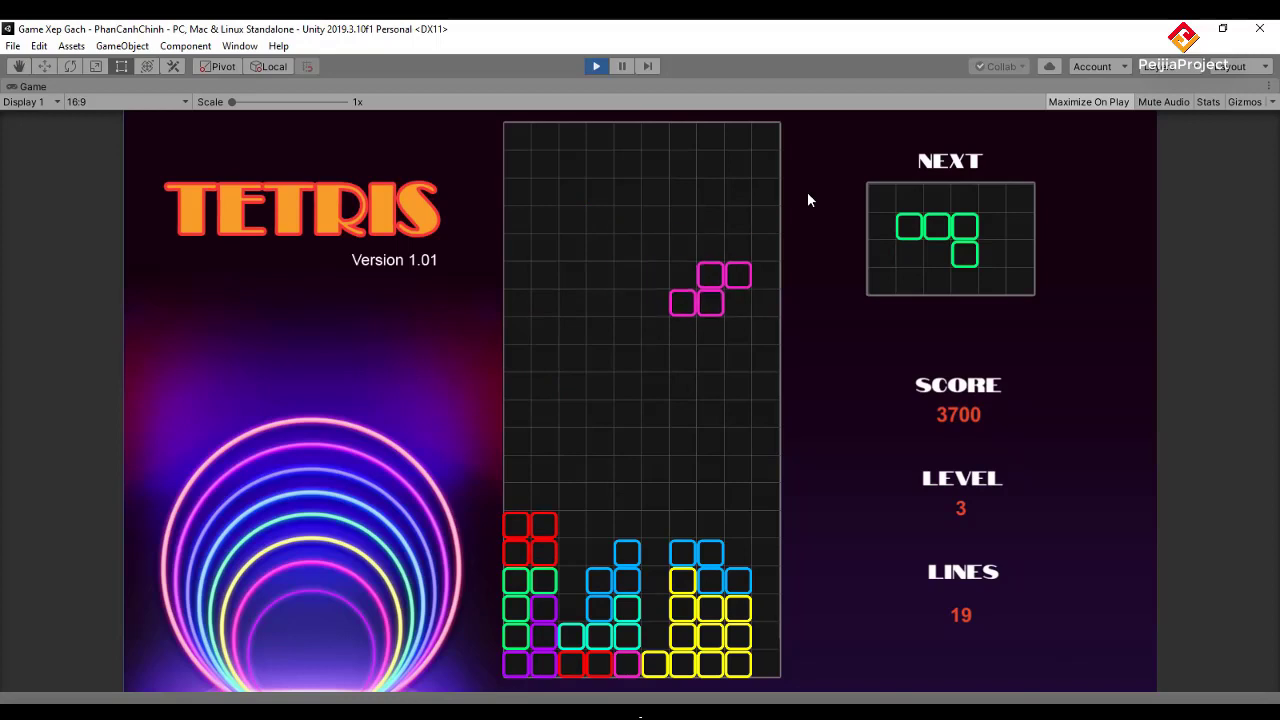
{"action": "key", "text": "Down"}
{"action": "key", "text": "Down"}
{"action": "key", "text": "Down"}
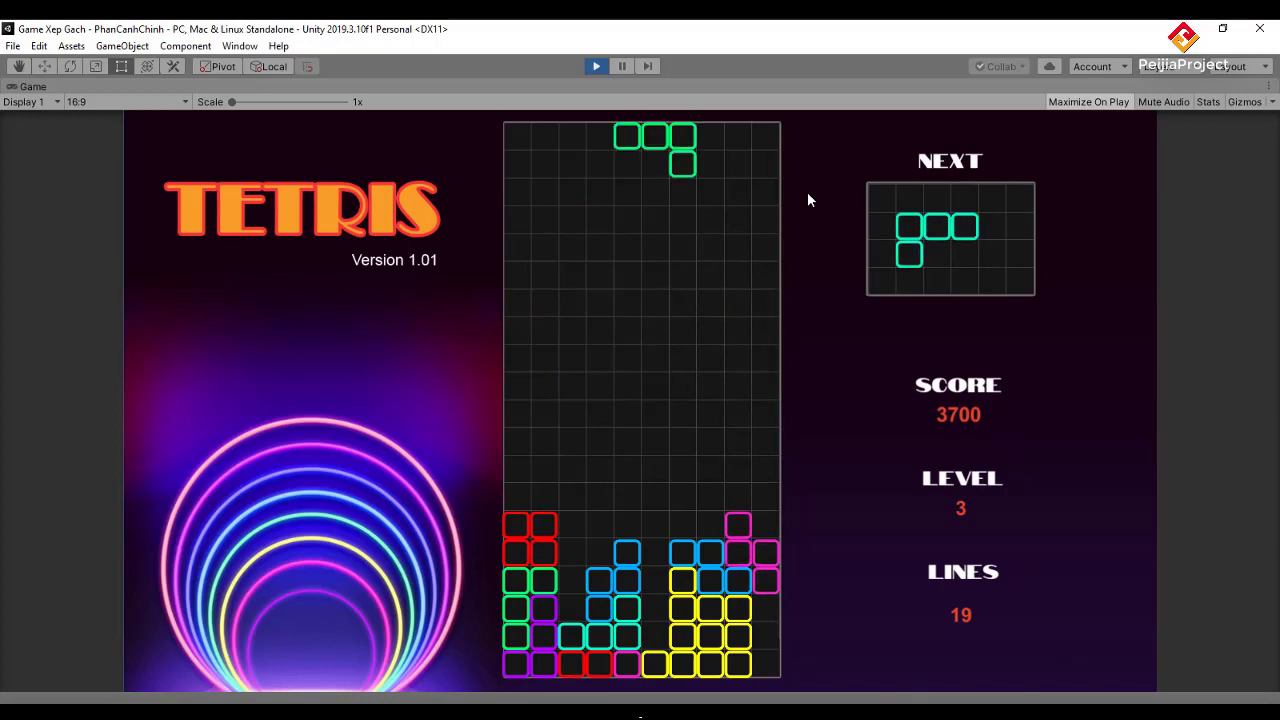
{"action": "key", "text": "Up"}
{"action": "key", "text": "Left"}
{"action": "key", "text": "Left"}
{"action": "key", "text": "Down"}
{"action": "key", "text": "Down"}
{"action": "key", "text": "Down"}
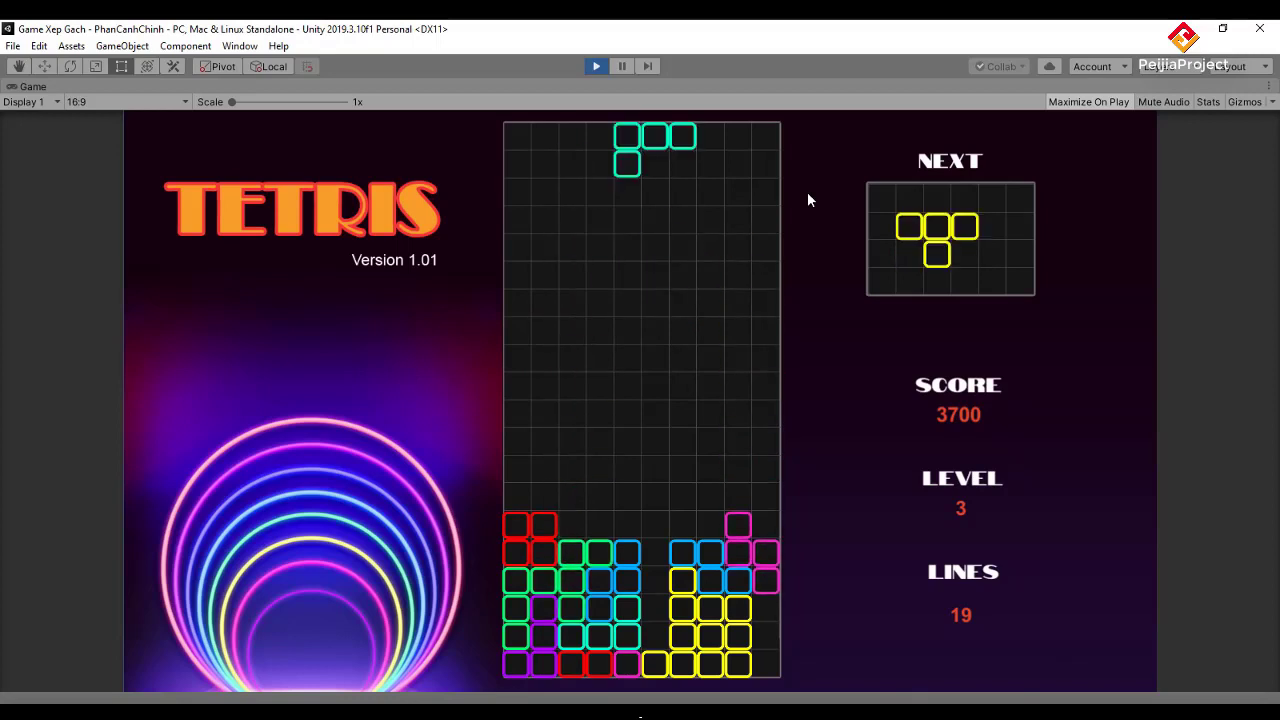
{"action": "key", "text": "Up"}
{"action": "key", "text": "Up"}
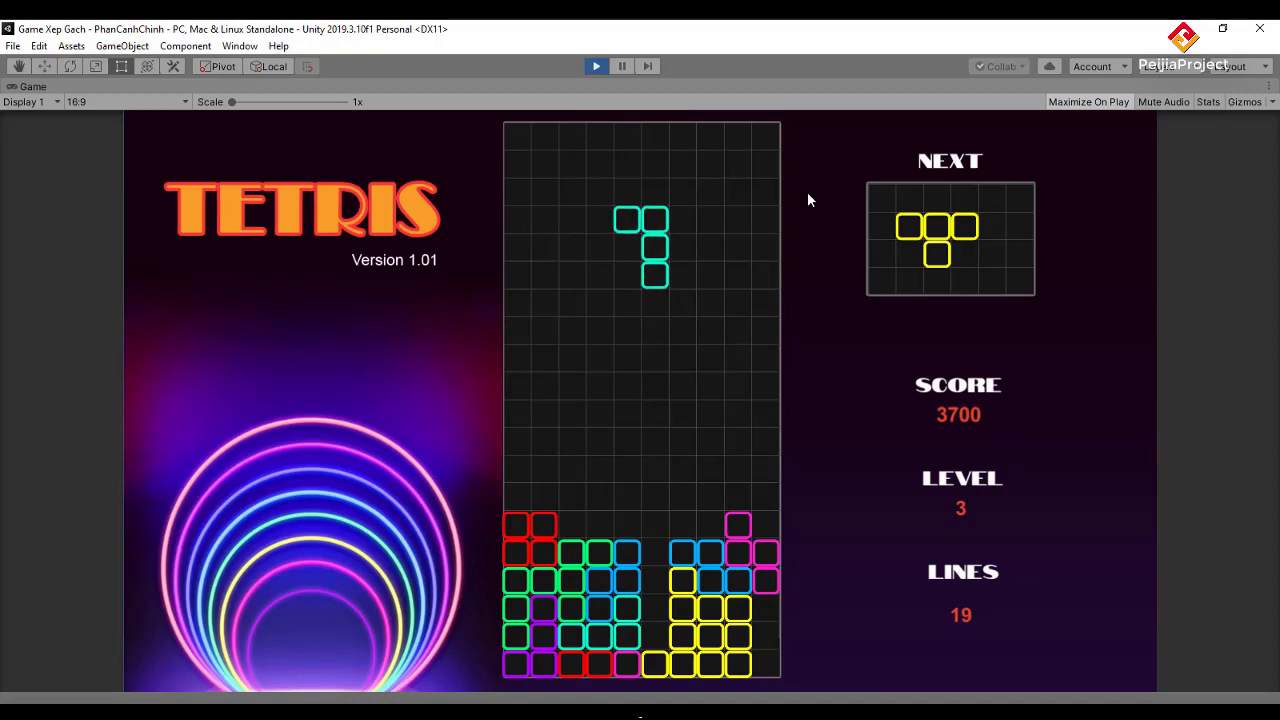
{"action": "key", "text": "Down"}
{"action": "key", "text": "Down"}
{"action": "key", "text": "Down"}
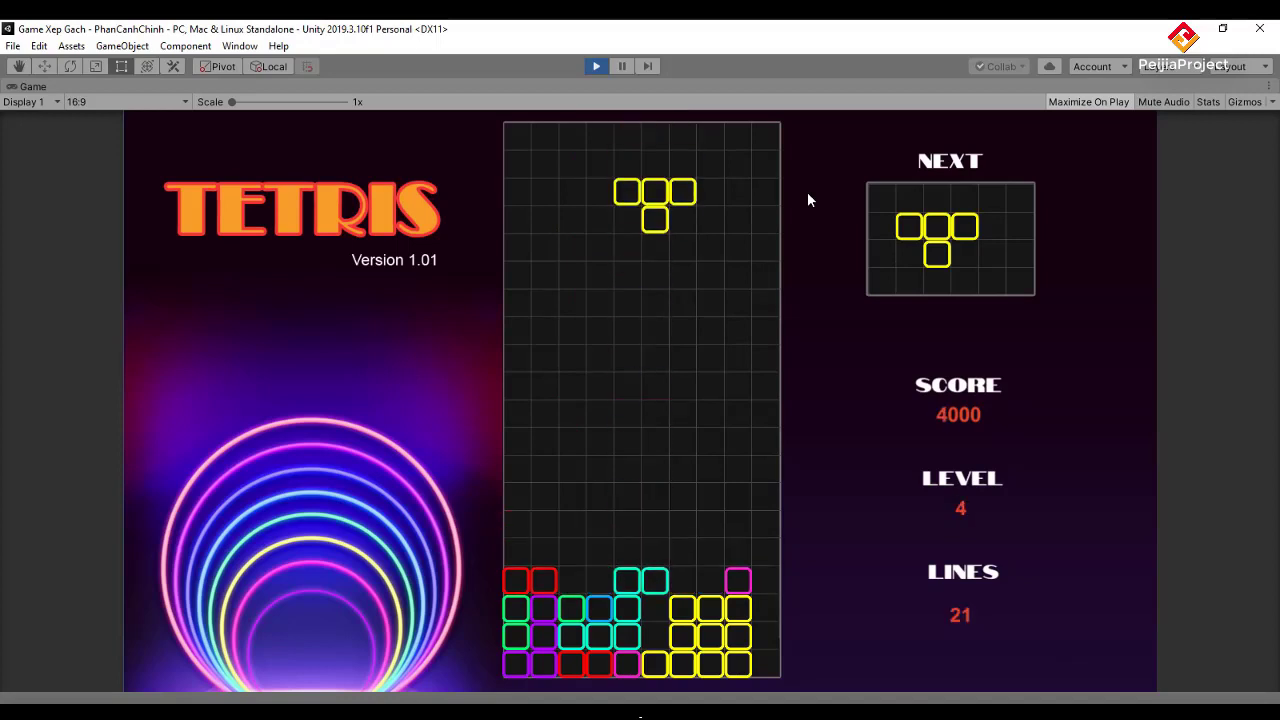
- Stack the yellow T pieces, then drop a purple I at the right wall to clear a line
{"action": "key", "text": "Up"}
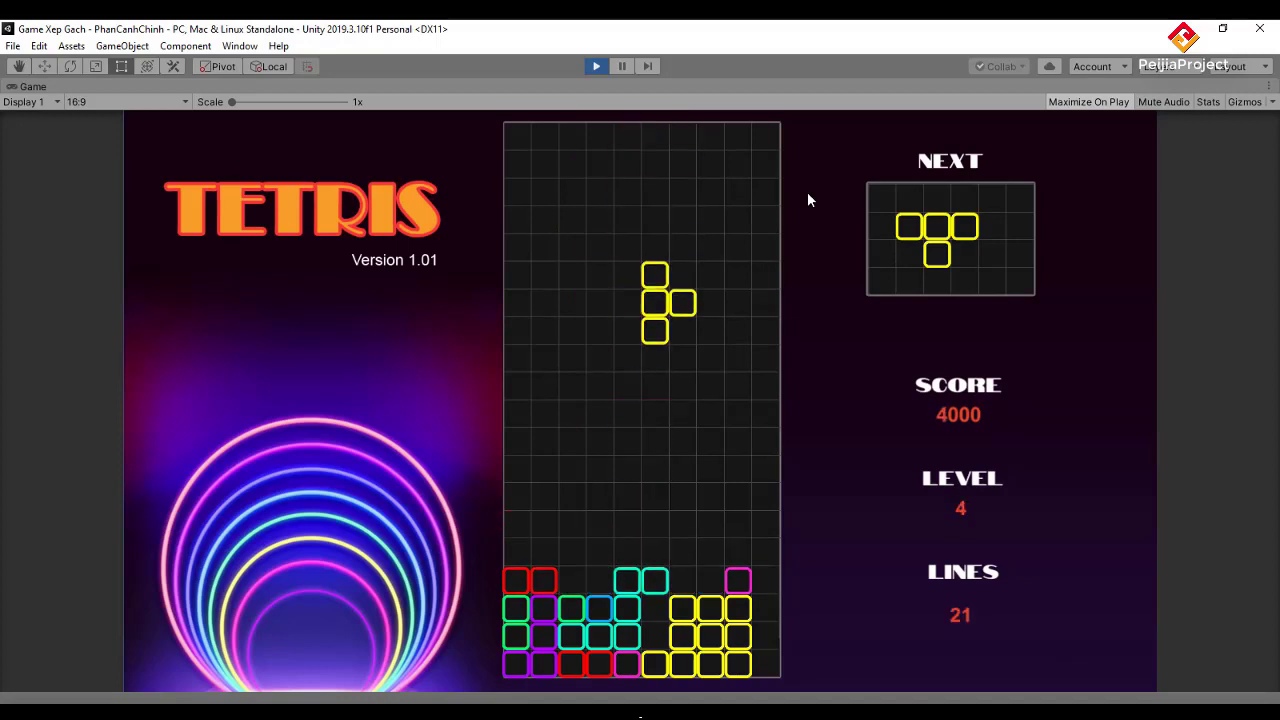
{"action": "key", "text": "Up"}
{"action": "key", "text": "Up"}
{"action": "key", "text": "Up"}
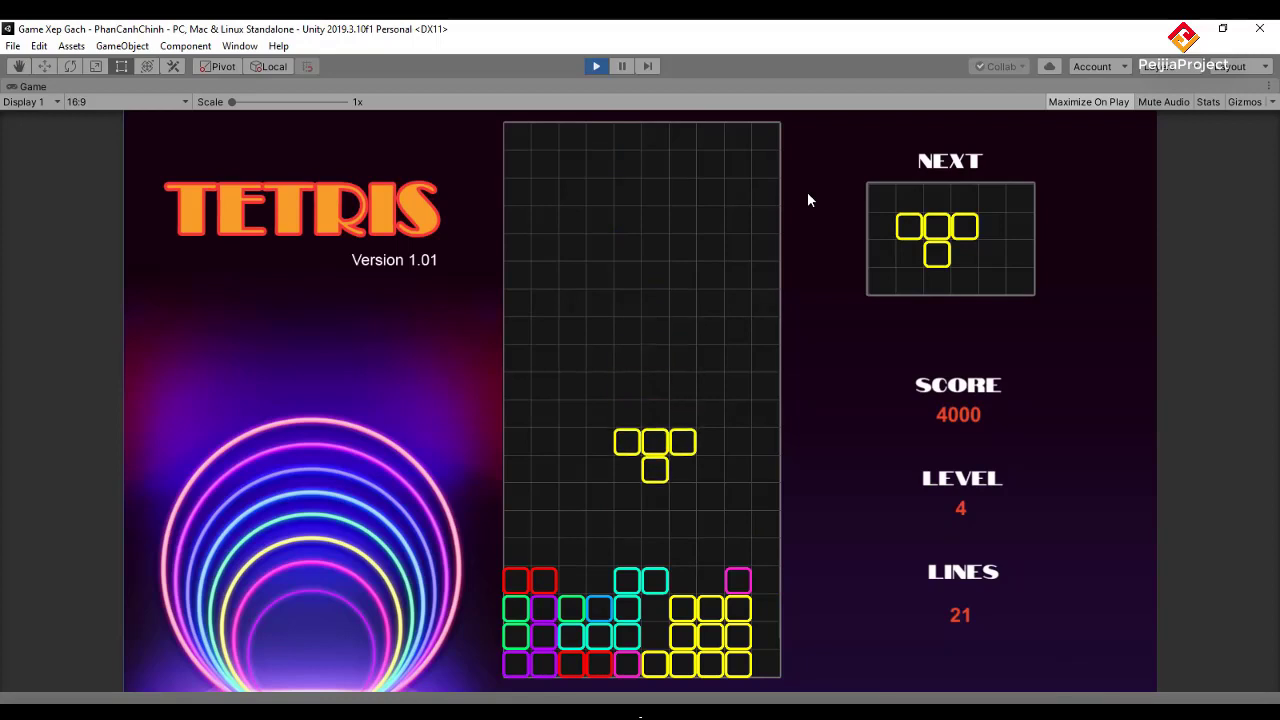
{"action": "key", "text": "Up"}
{"action": "key", "text": "Right"}
{"action": "key", "text": "Right"}
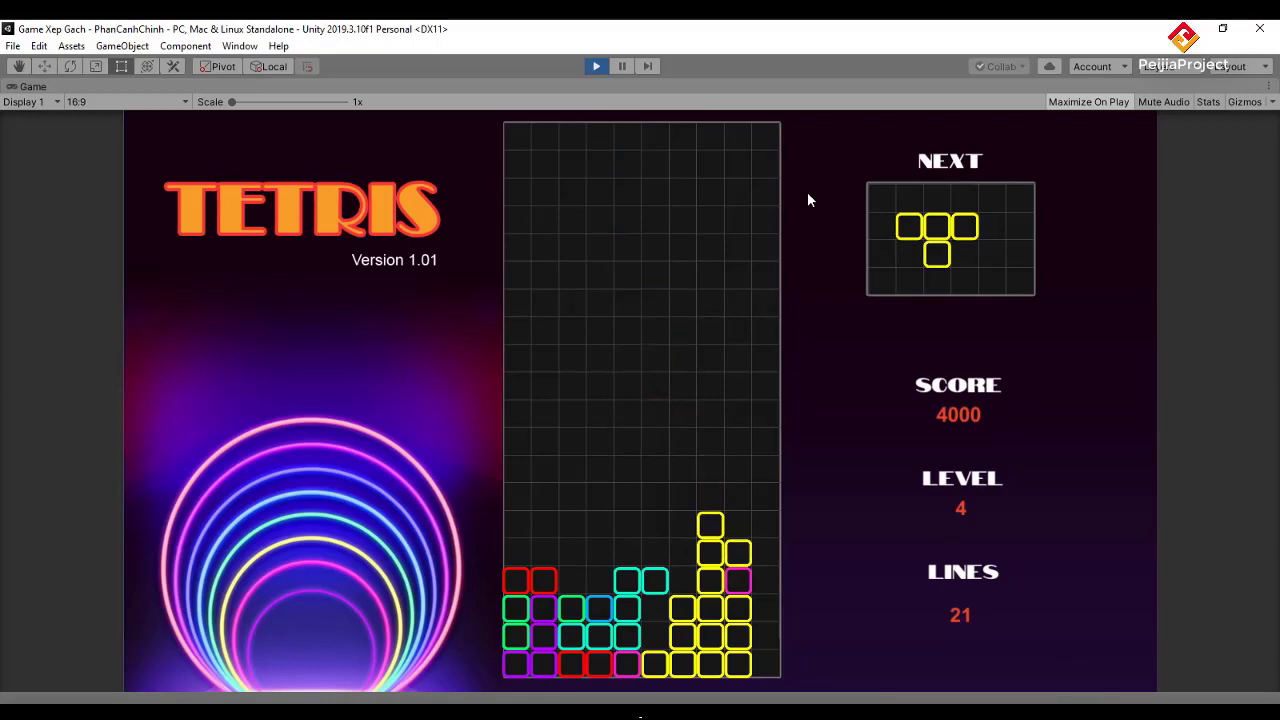
{"action": "key", "text": "Up"}
{"action": "key", "text": "Up"}
{"action": "key", "text": "Up"}
{"action": "key", "text": "Right"}
{"action": "key", "text": "Right"}
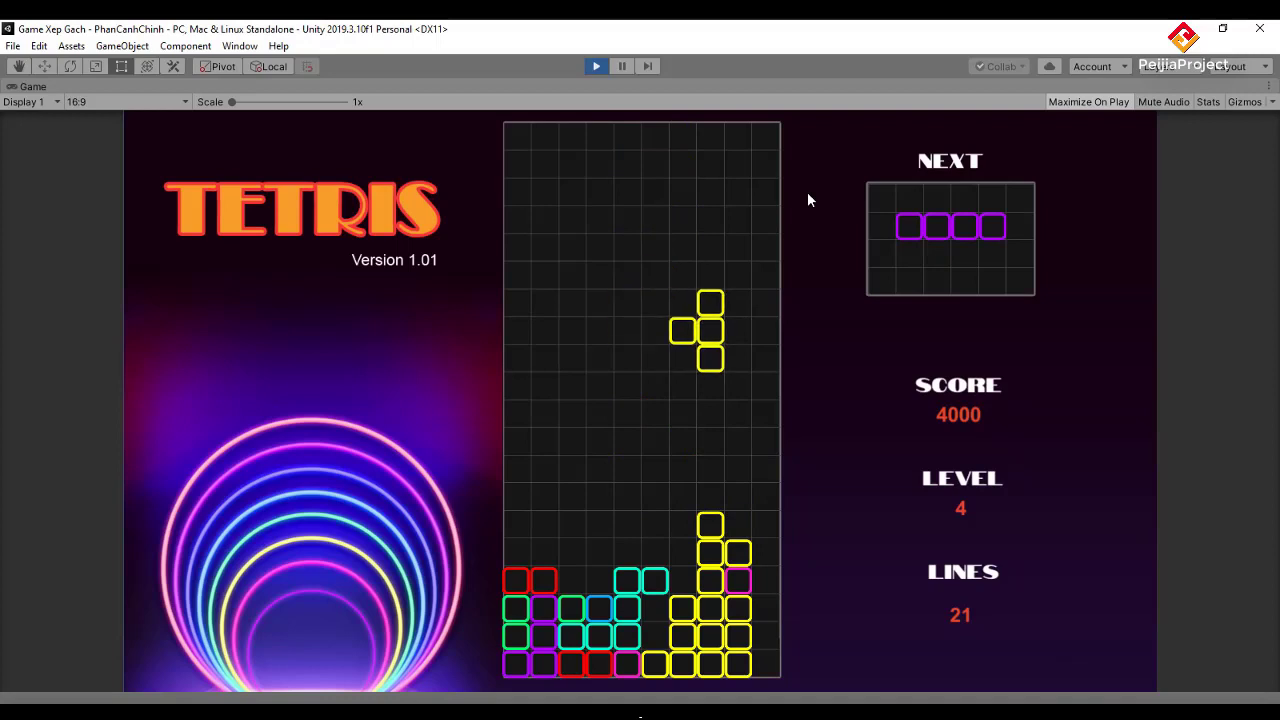
{"action": "key", "text": "Left"}
{"action": "key", "text": "space"}
{"action": "key", "text": "Up"}
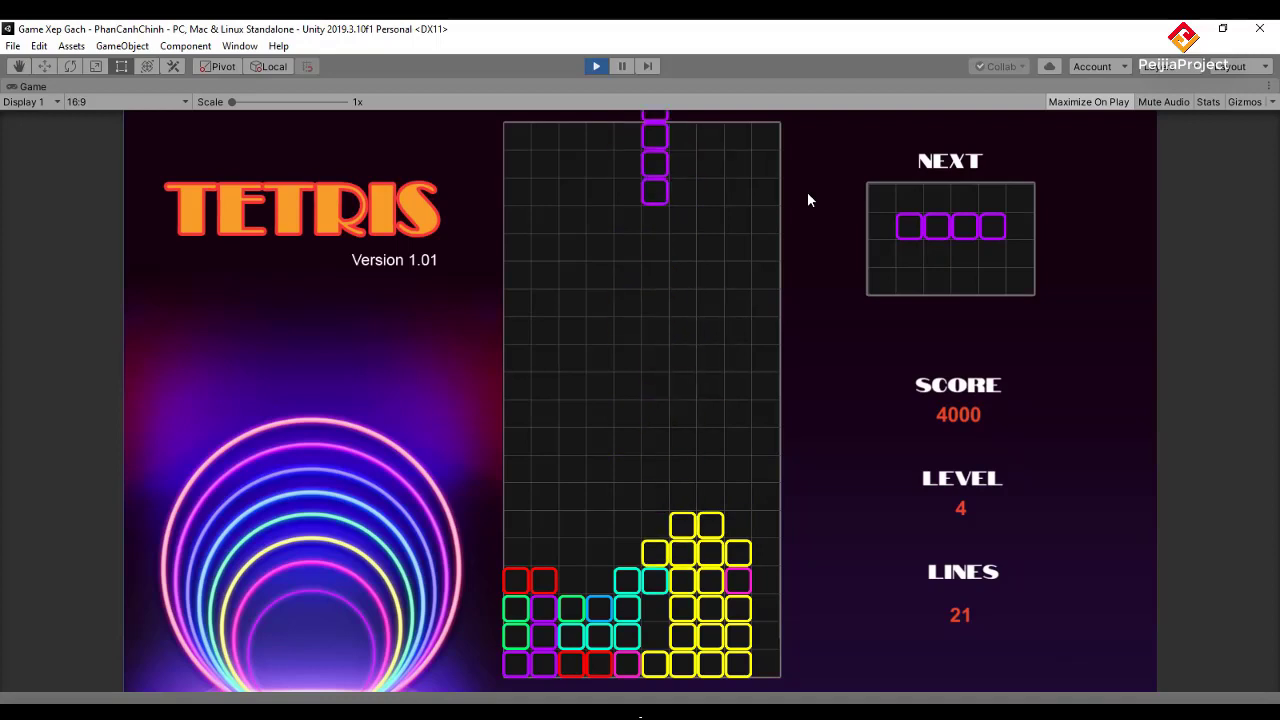
{"action": "key", "text": "Right"}
{"action": "key", "text": "Right"}
{"action": "key", "text": "Right"}
{"action": "key", "text": "space"}
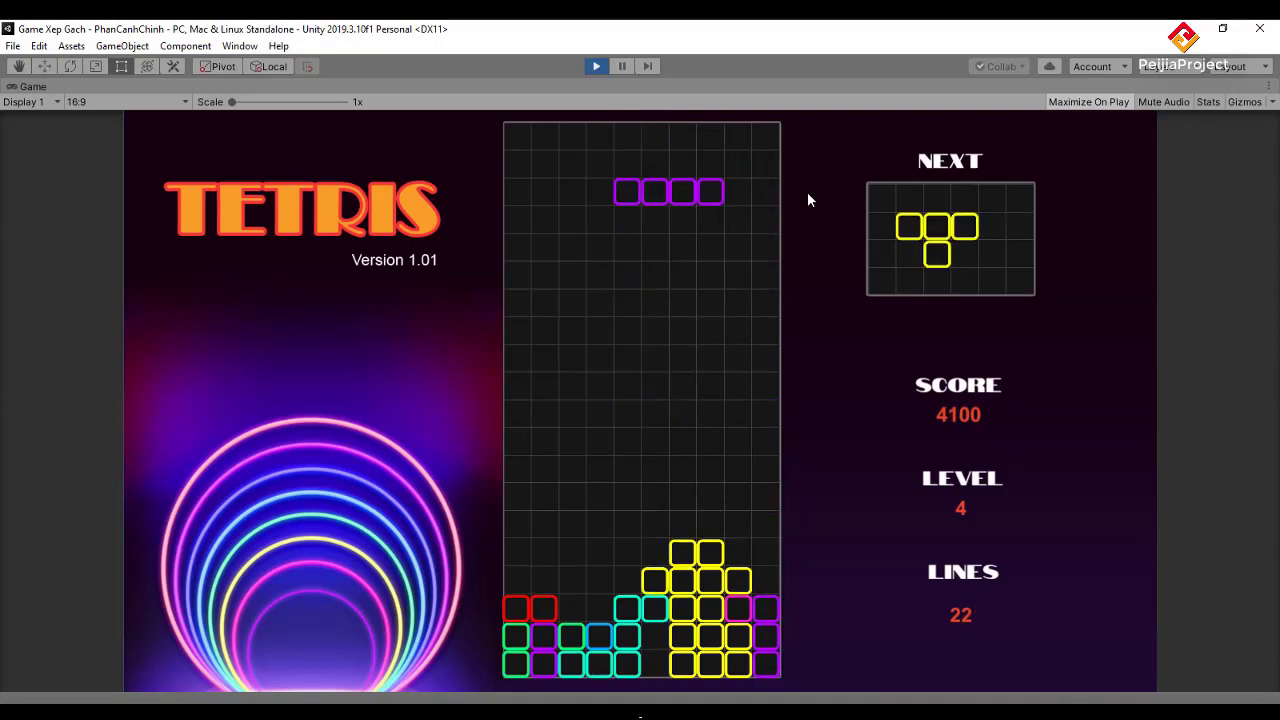
- Place an upright purple I at the left wall, a yellow T, and a Z piece
{"action": "key", "text": "Up"}
{"action": "key", "text": "Left"}
{"action": "key", "text": "Left"}
{"action": "key", "text": "Left"}
{"action": "key", "text": "Left"}
{"action": "key", "text": "Left"}
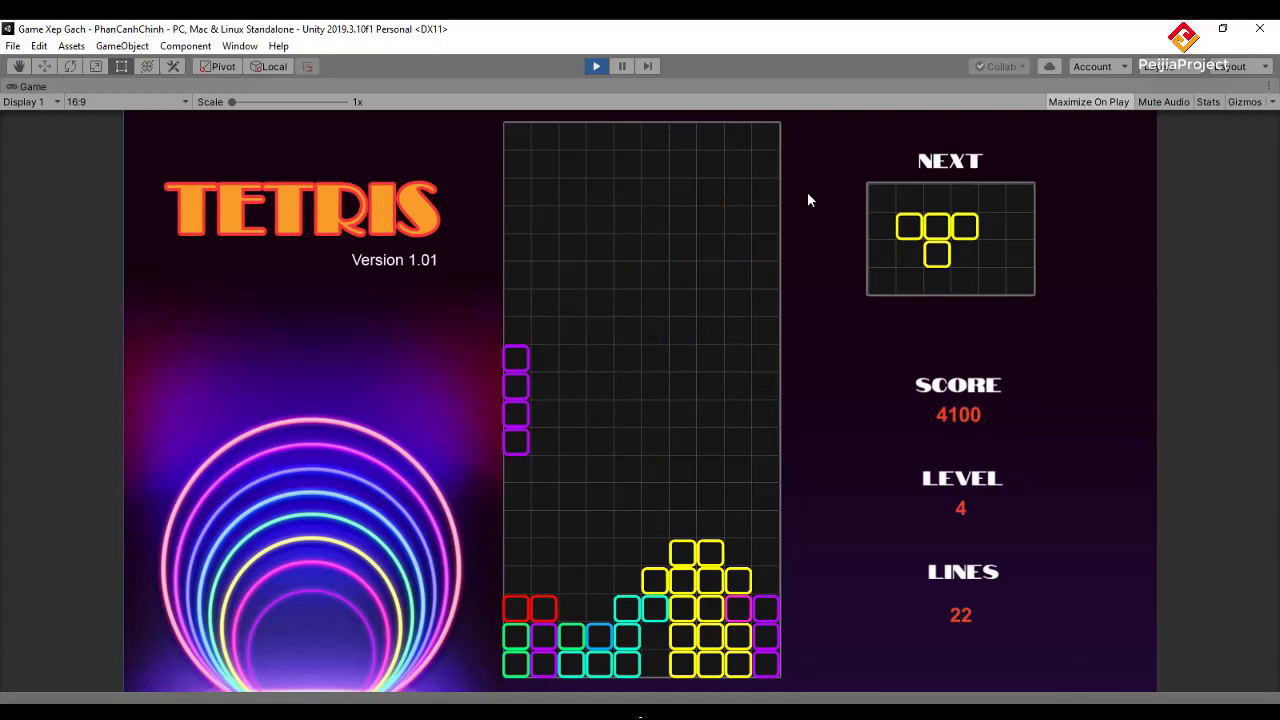
{"action": "key", "text": "space"}
{"action": "key", "text": "Up"}
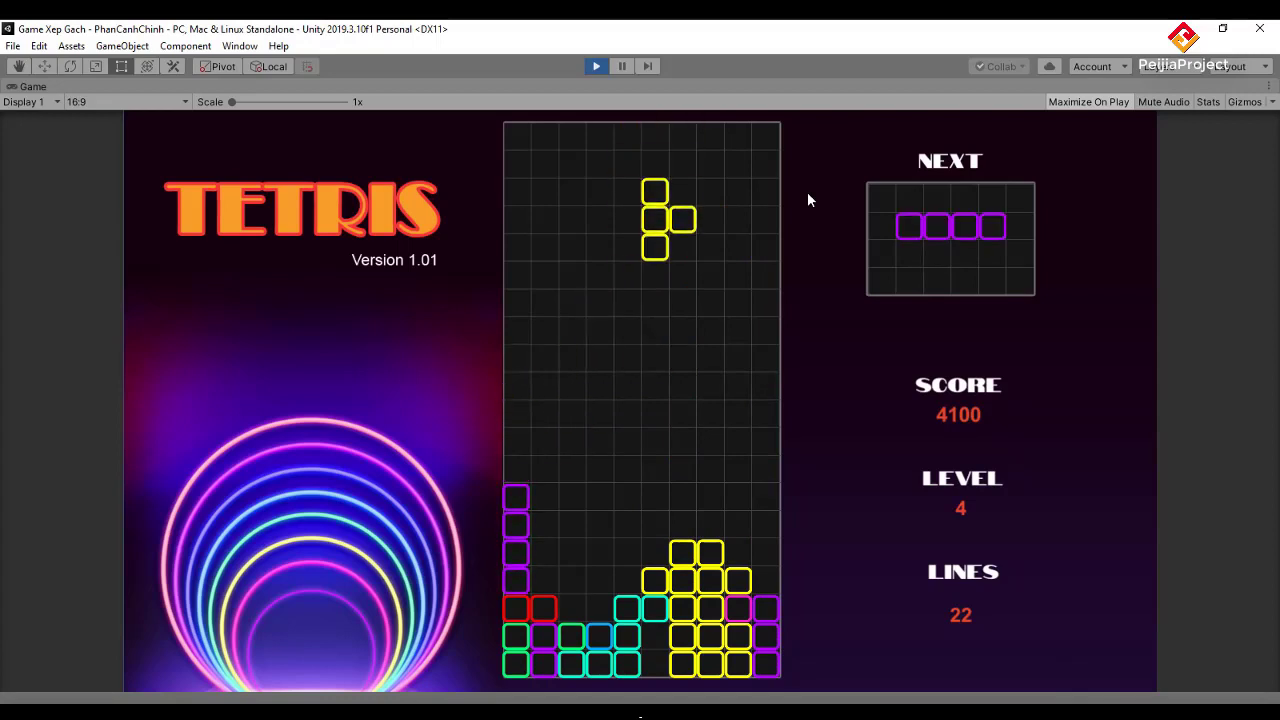
{"action": "key", "text": "Left"}
{"action": "key", "text": "Left"}
{"action": "key", "text": "space"}
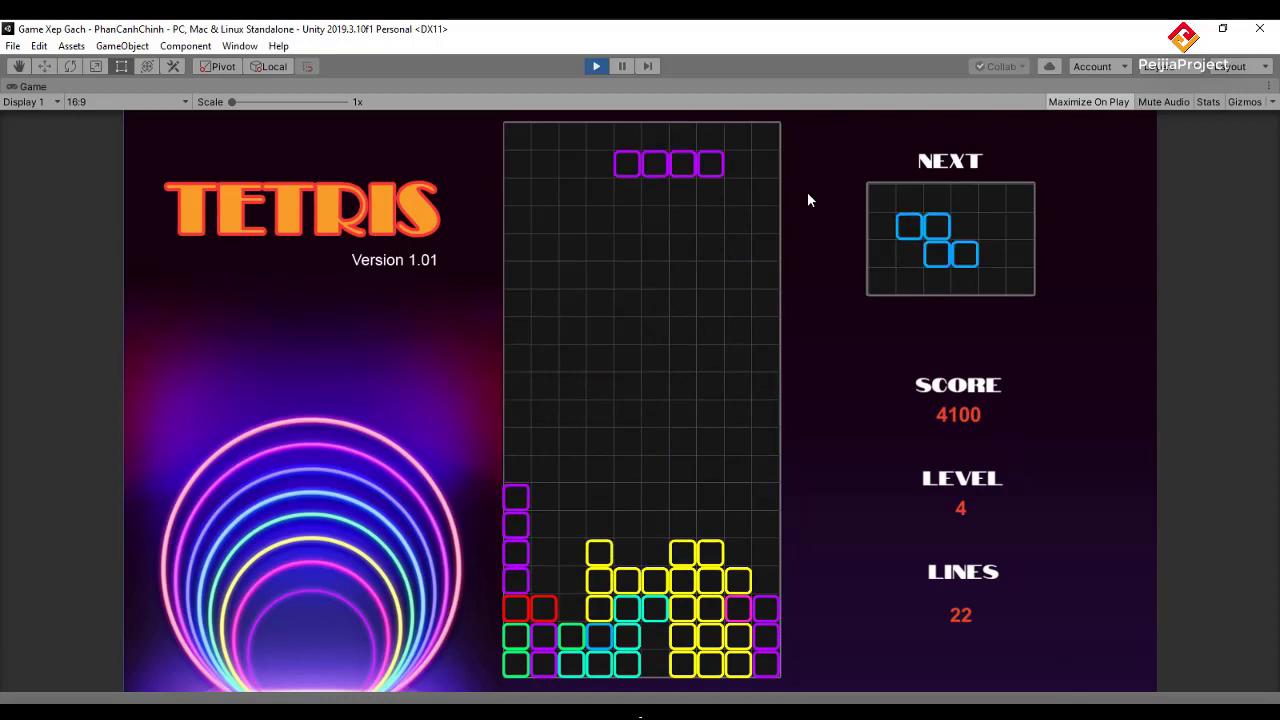
{"action": "key", "text": "Up"}
{"action": "key", "text": "Left"}
{"action": "key", "text": "Left"}
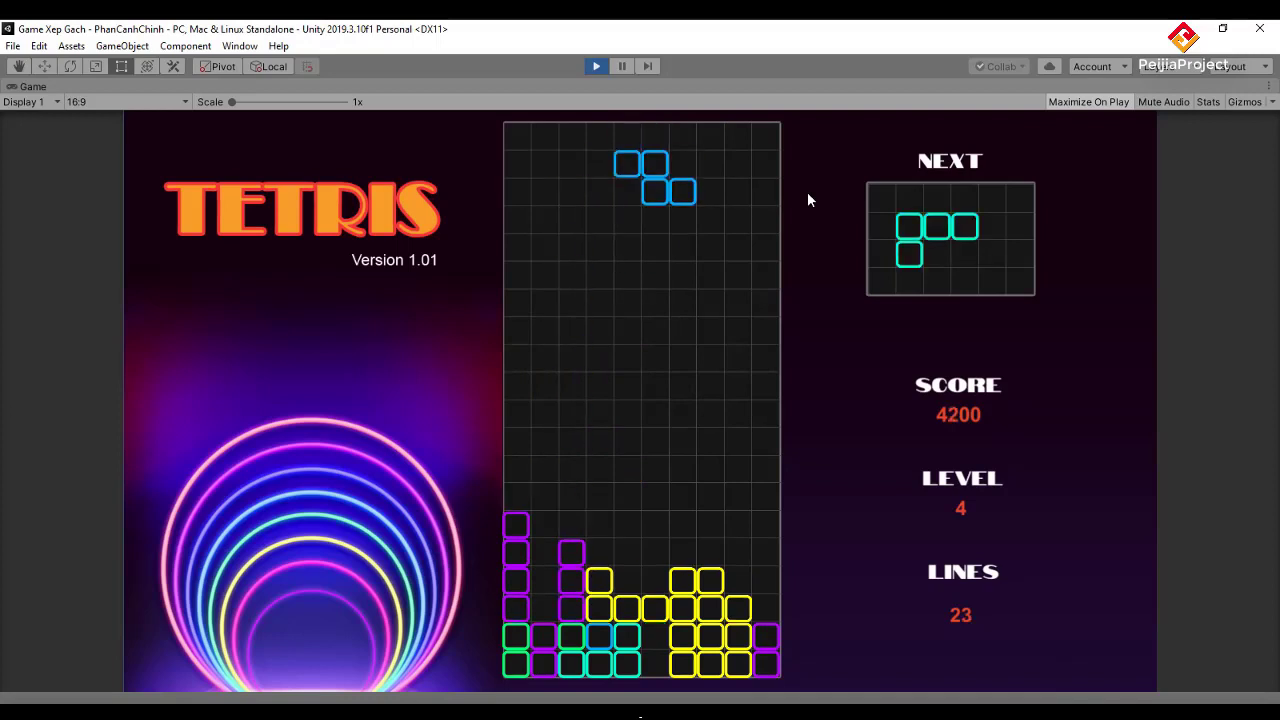
{"action": "key", "text": "Right"}
{"action": "key", "text": "Right"}
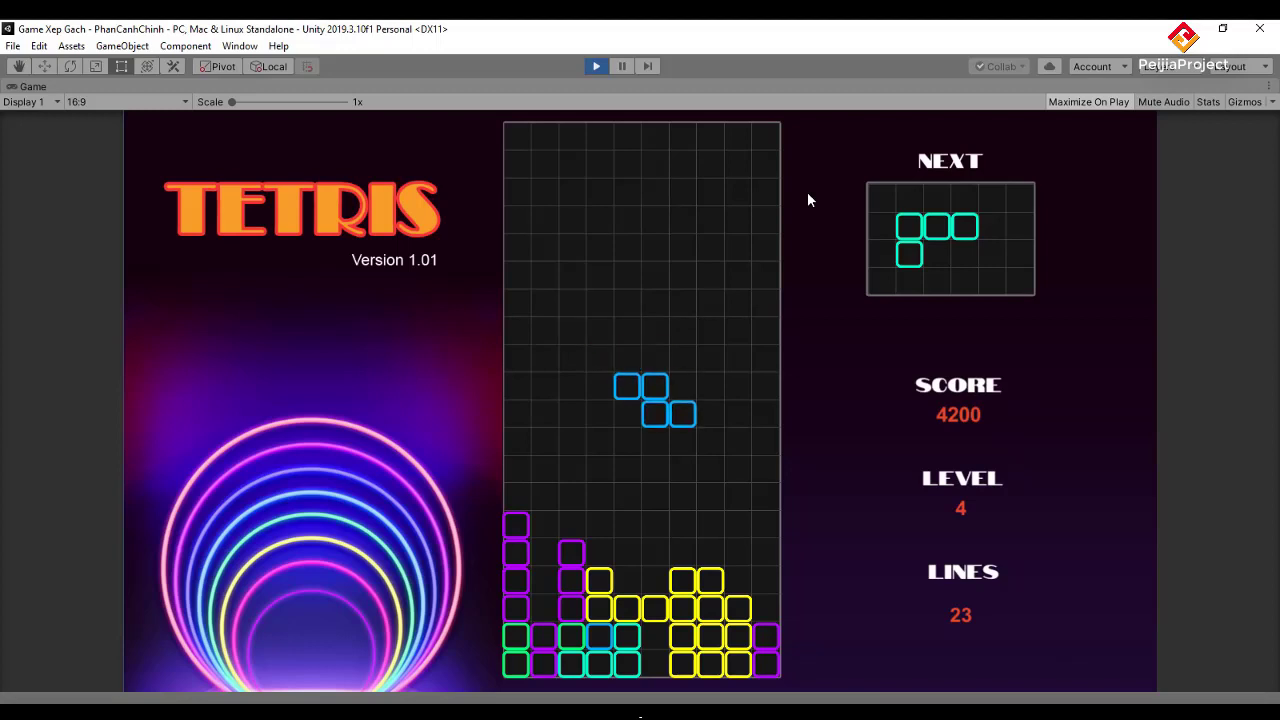
{"action": "key", "text": "Left"}
{"action": "key", "text": "Left"}
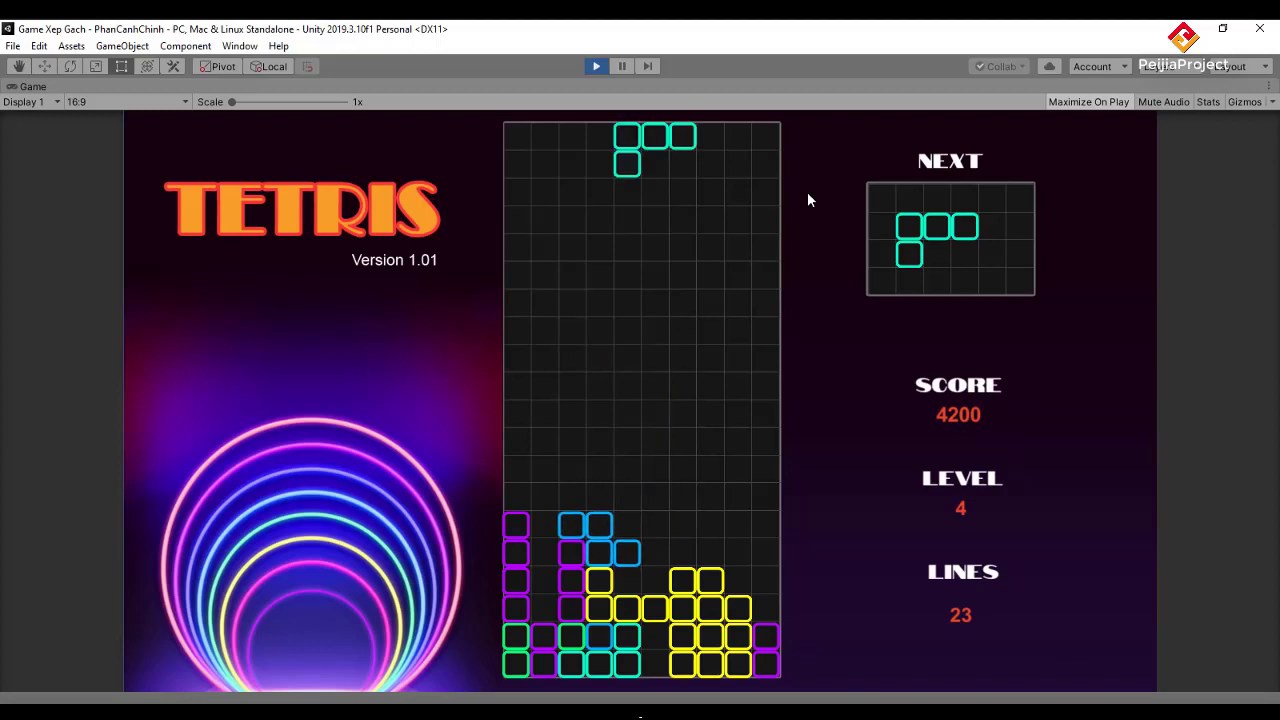
- Drop the L, green J and vertical purple I pieces onto the right stack, then position a green L
{"action": "key", "text": "Up"}
{"action": "key", "text": "Up"}
{"action": "key", "text": "Up"}
{"action": "key", "text": "Right"}
{"action": "key", "text": "Right"}
{"action": "key", "text": "Right"}
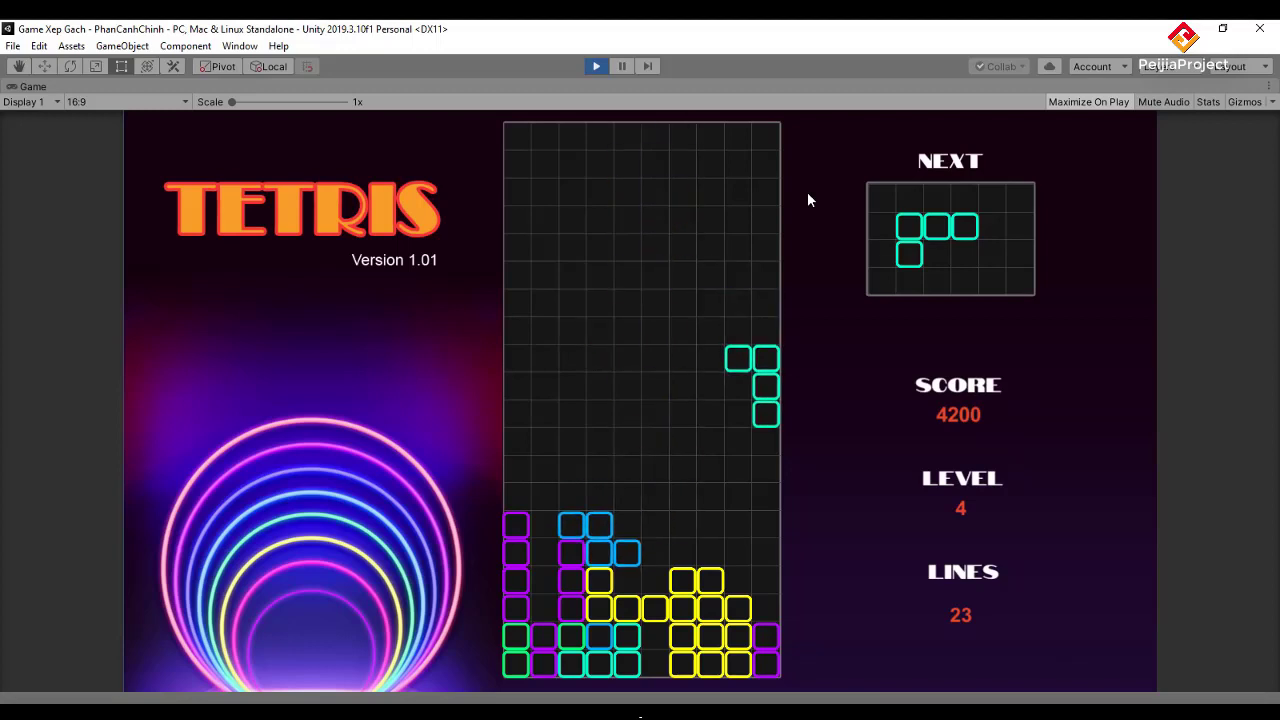
{"action": "key", "text": "Down"}
{"action": "key", "text": "Down"}
{"action": "key", "text": "Down"}
{"action": "key", "text": "Right"}
{"action": "key", "text": "Right"}
{"action": "key", "text": "Right"}
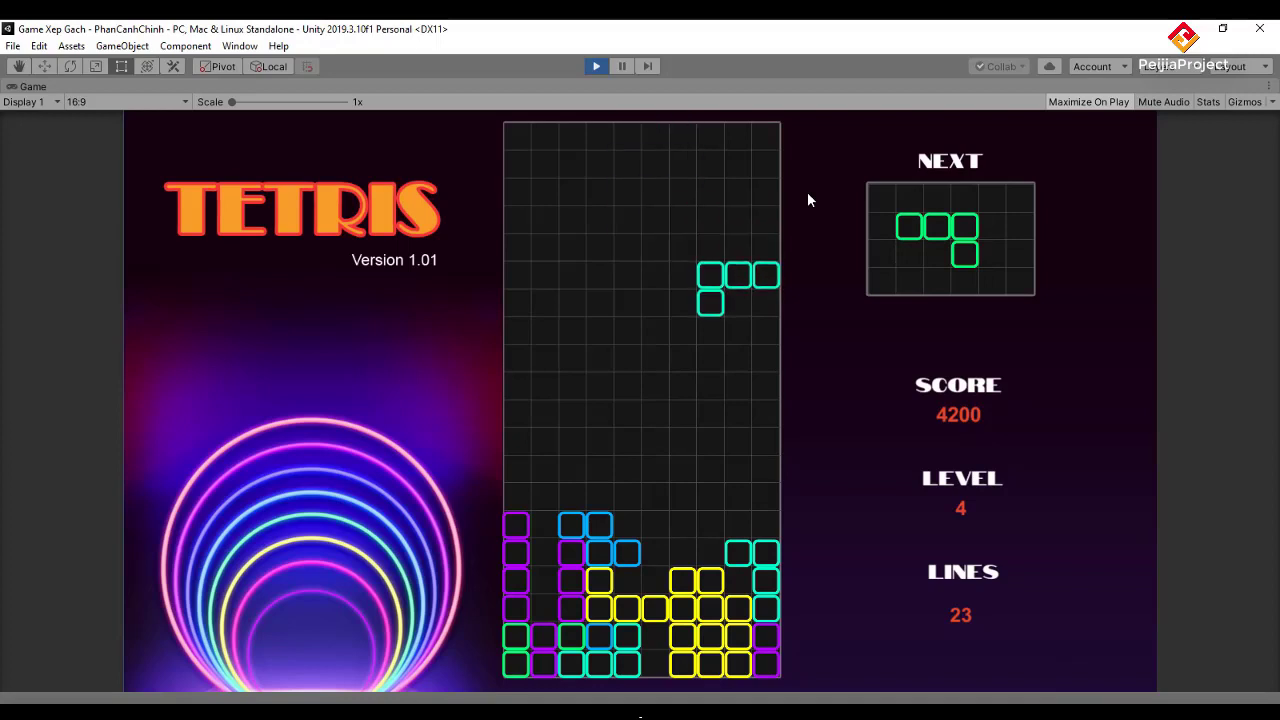
{"action": "key", "text": "space"}
{"action": "key", "text": "Up"}
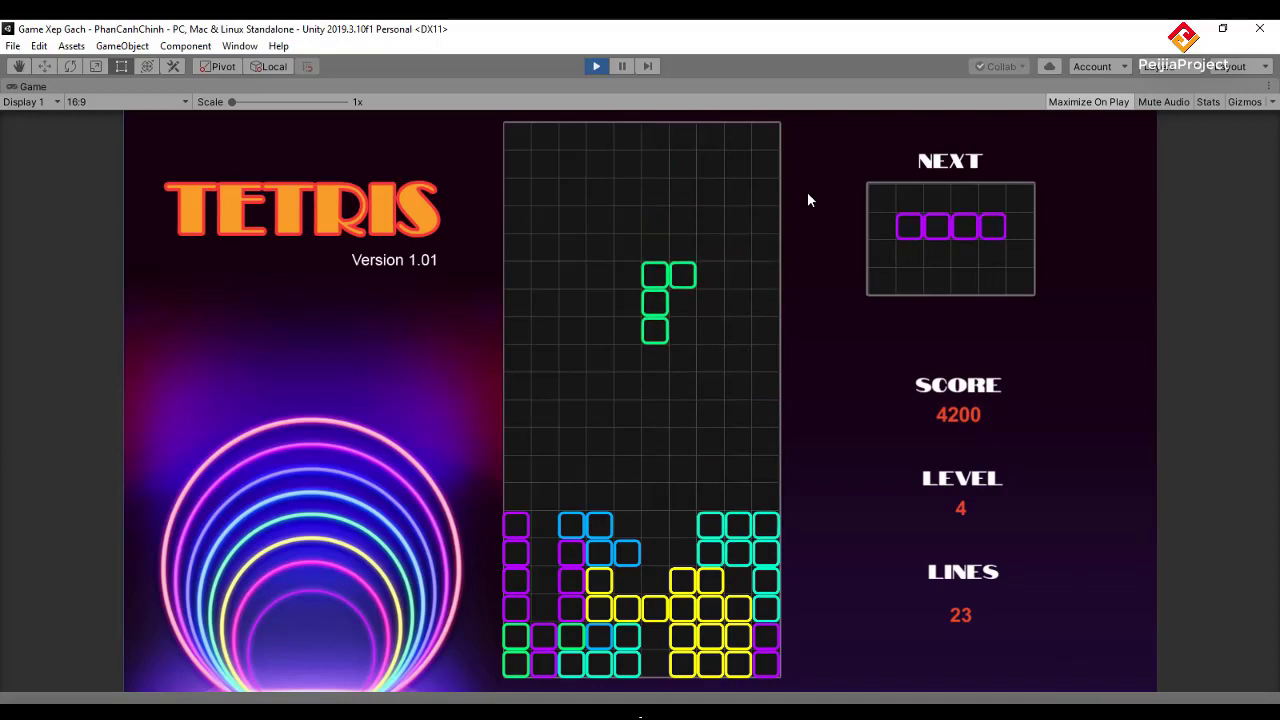
{"action": "key", "text": "Right"}
{"action": "key", "text": "space"}
{"action": "key", "text": "Up"}
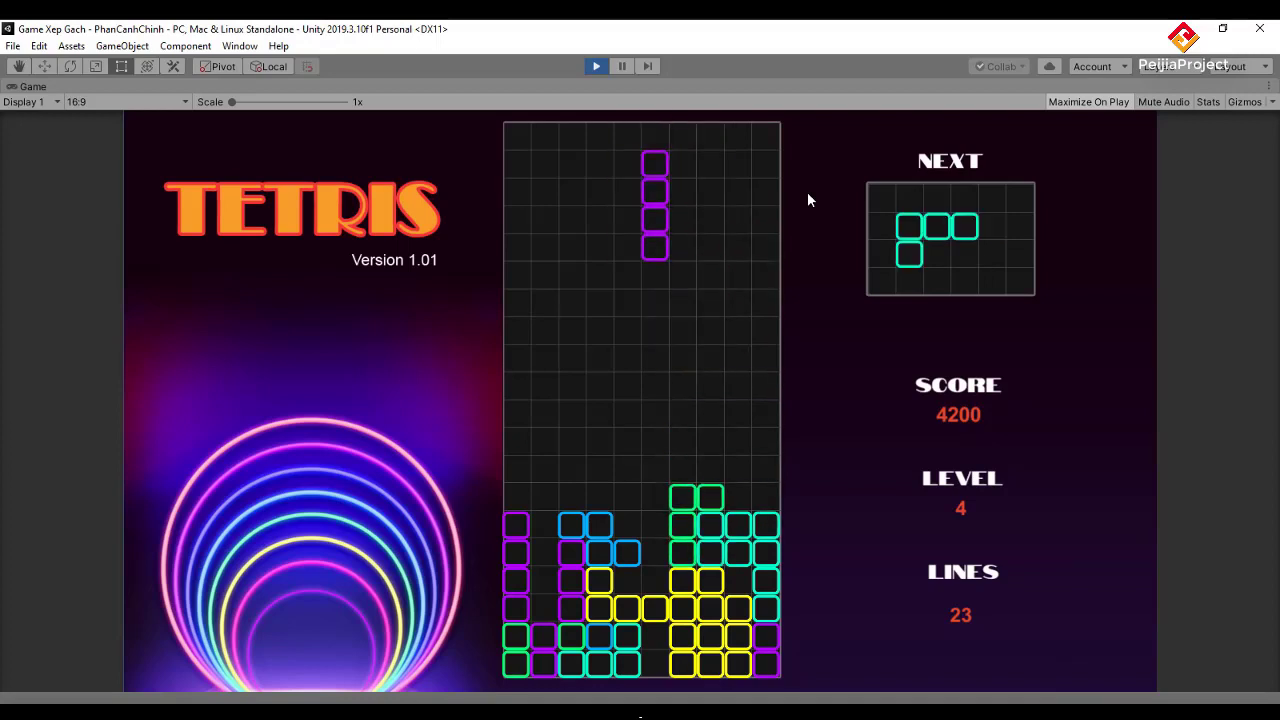
{"action": "key", "text": "space"}
{"action": "key", "text": "Up"}
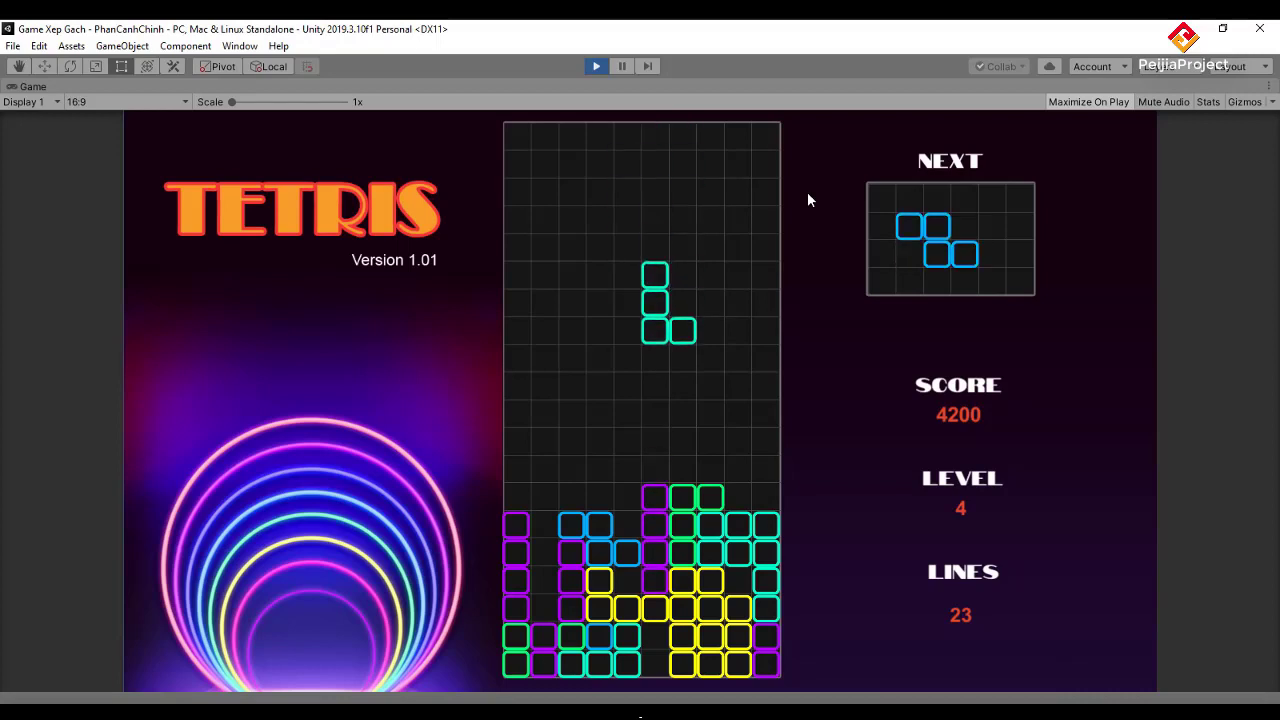
{"action": "key", "text": "Left"}
{"action": "key", "text": "Right"}
{"action": "key", "text": "Right"}
{"action": "key", "text": "Right"}
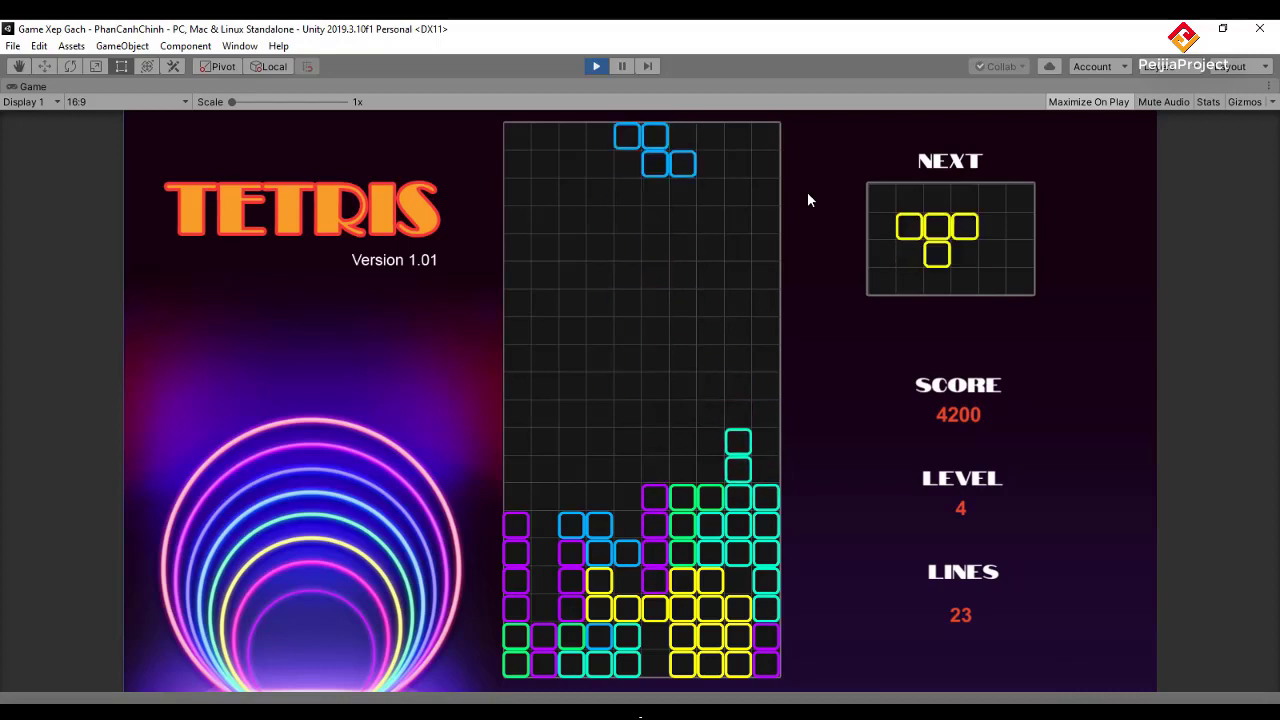
- Land a vertical blue Z and a yellow T, then hard-drop a Z to clear a line
{"action": "key", "text": "Up"}
{"action": "key", "text": "Left"}
{"action": "key", "text": "Left"}
{"action": "key", "text": "Left"}
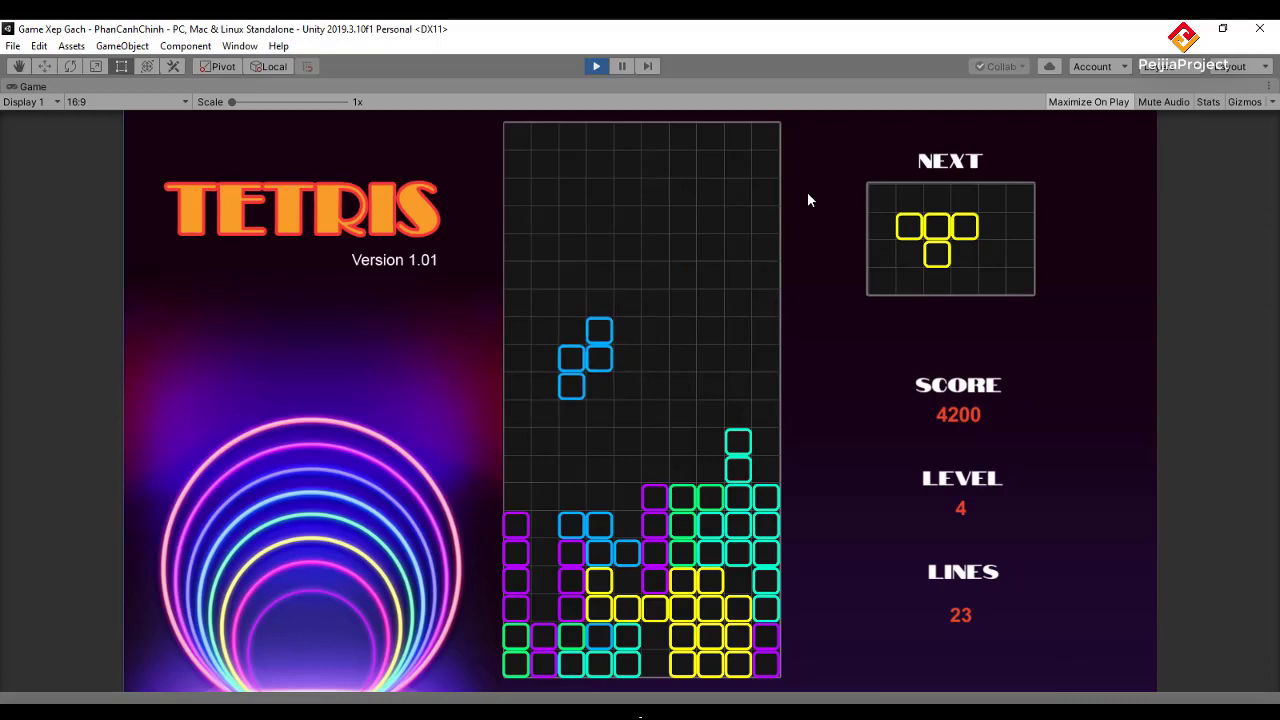
{"action": "key", "text": "Right"}
{"action": "key", "text": "Right"}
{"action": "key", "text": "Right"}
{"action": "key", "text": "Up"}
{"action": "key", "text": "Left"}
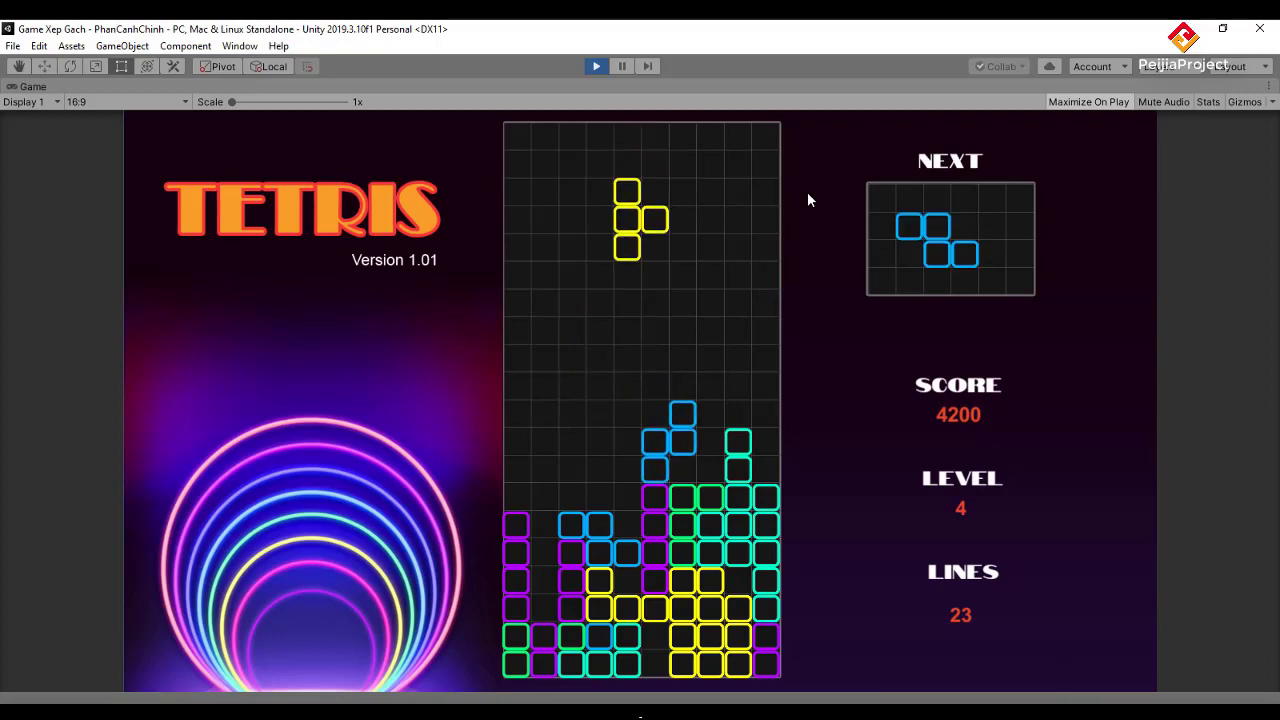
{"action": "key", "text": "Left"}
{"action": "key", "text": "Up"}
{"action": "key", "text": "Up"}
{"action": "key", "text": "Right"}
{"action": "key", "text": "space"}
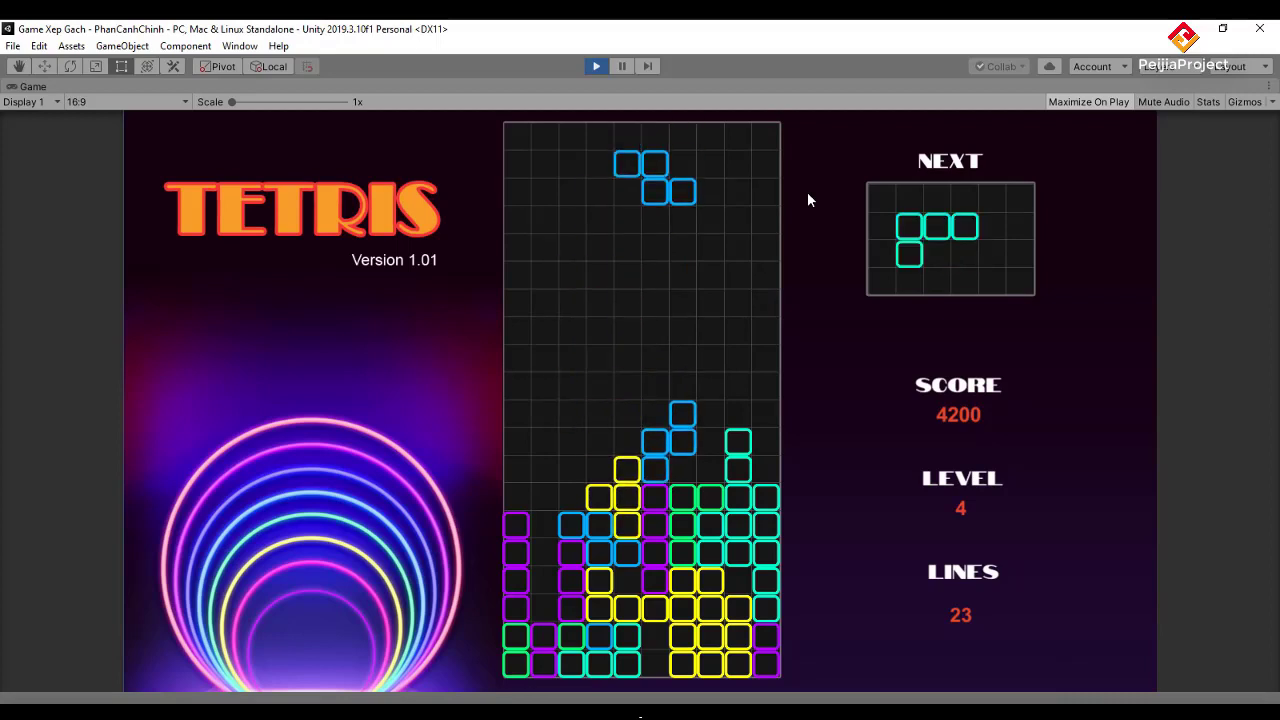
{"action": "key", "text": "Up"}
{"action": "key", "text": "Left"}
{"action": "key", "text": "Left"}
{"action": "key", "text": "Left"}
{"action": "key", "text": "Left"}
{"action": "key", "text": "space"}
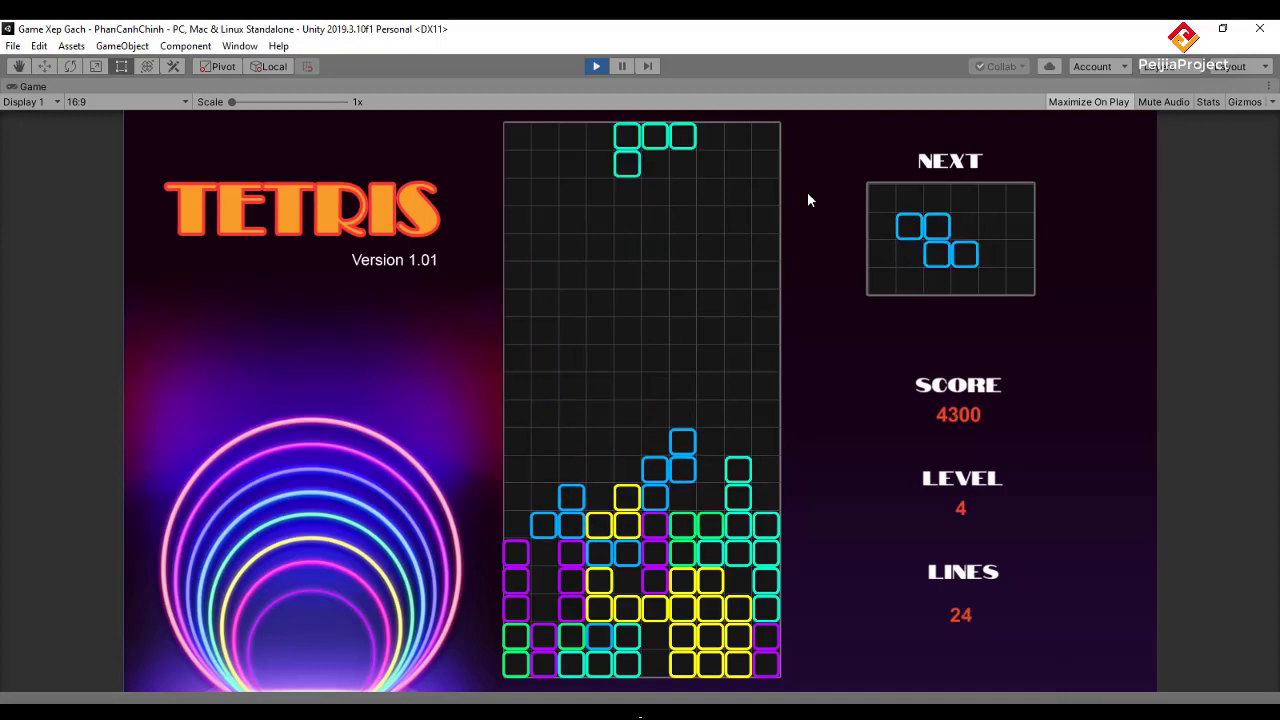
- Drop a cyan L on the left stack and a Z piece two columns left
{"action": "key", "text": "Up"}
{"action": "key", "text": "Up"}
{"action": "key", "text": "Up"}
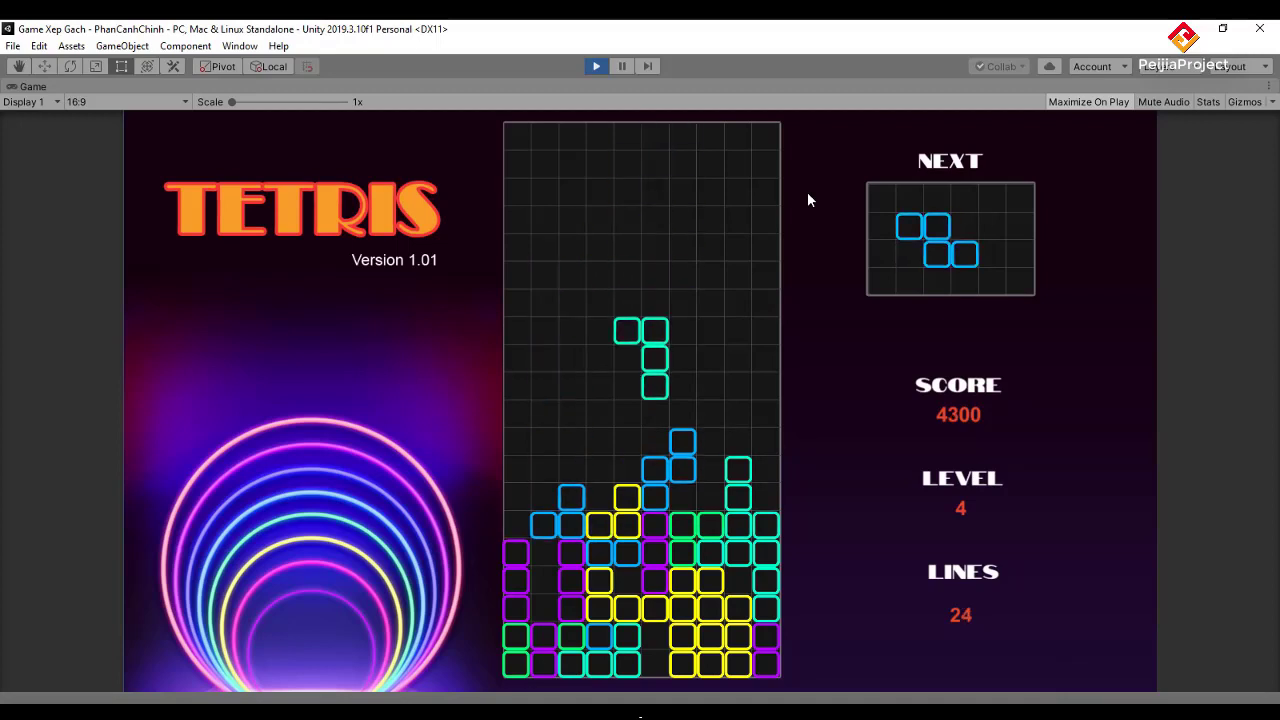
{"action": "key", "text": "Left"}
{"action": "key", "text": "Left"}
{"action": "key", "text": "Left"}
{"action": "key", "text": "space"}
- Place a vertical cyan L at the right edge, then magenta S pieces and a red O on the right stack
{"action": "key", "text": "Up"}
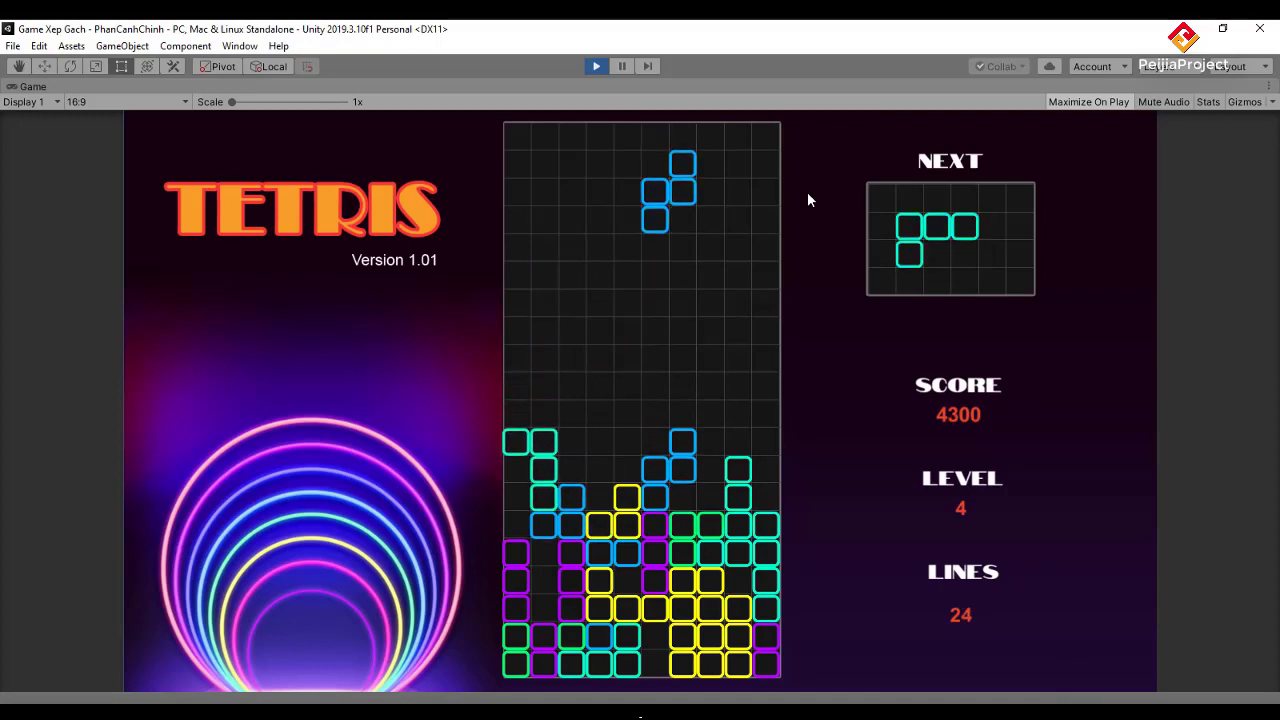
{"action": "key", "text": "Left"}
{"action": "key", "text": "Left"}
{"action": "key", "text": "space"}
{"action": "key", "text": "Up"}
{"action": "key", "text": "Up"}
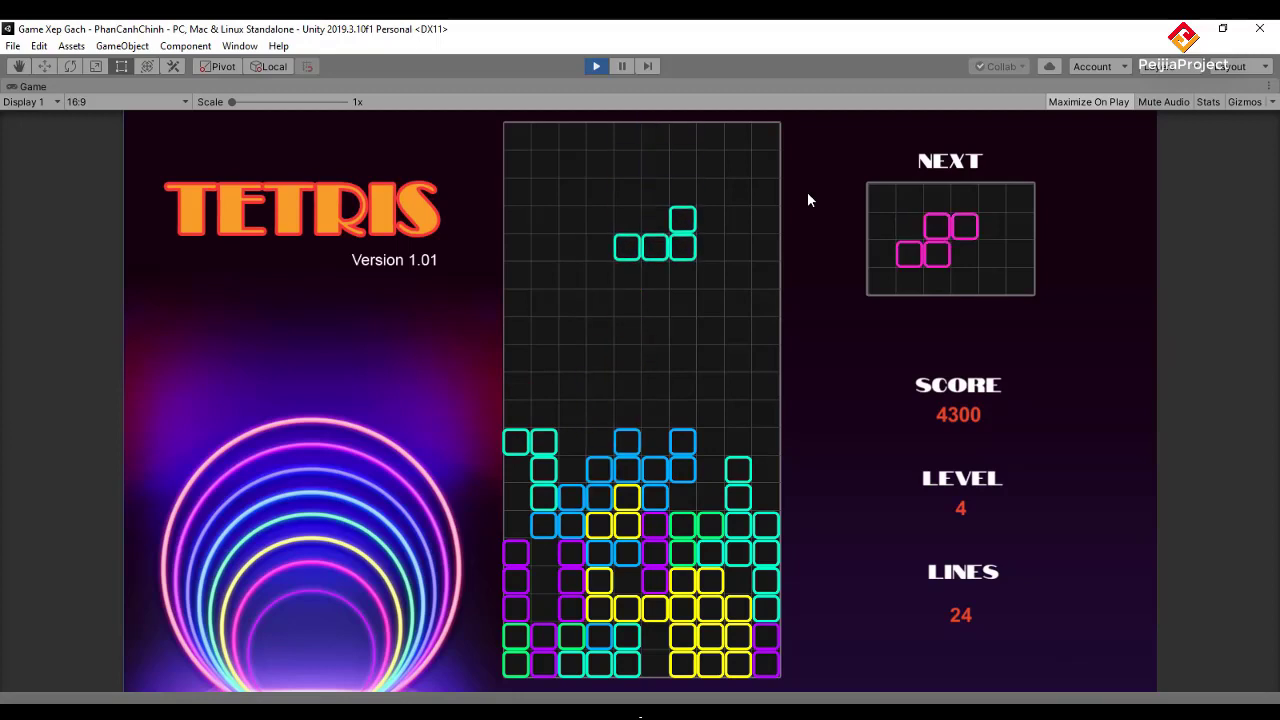
{"action": "key", "text": "Up"}
{"action": "key", "text": "Right"}
{"action": "key", "text": "Right"}
{"action": "key", "text": "Right"}
{"action": "key", "text": "Right"}
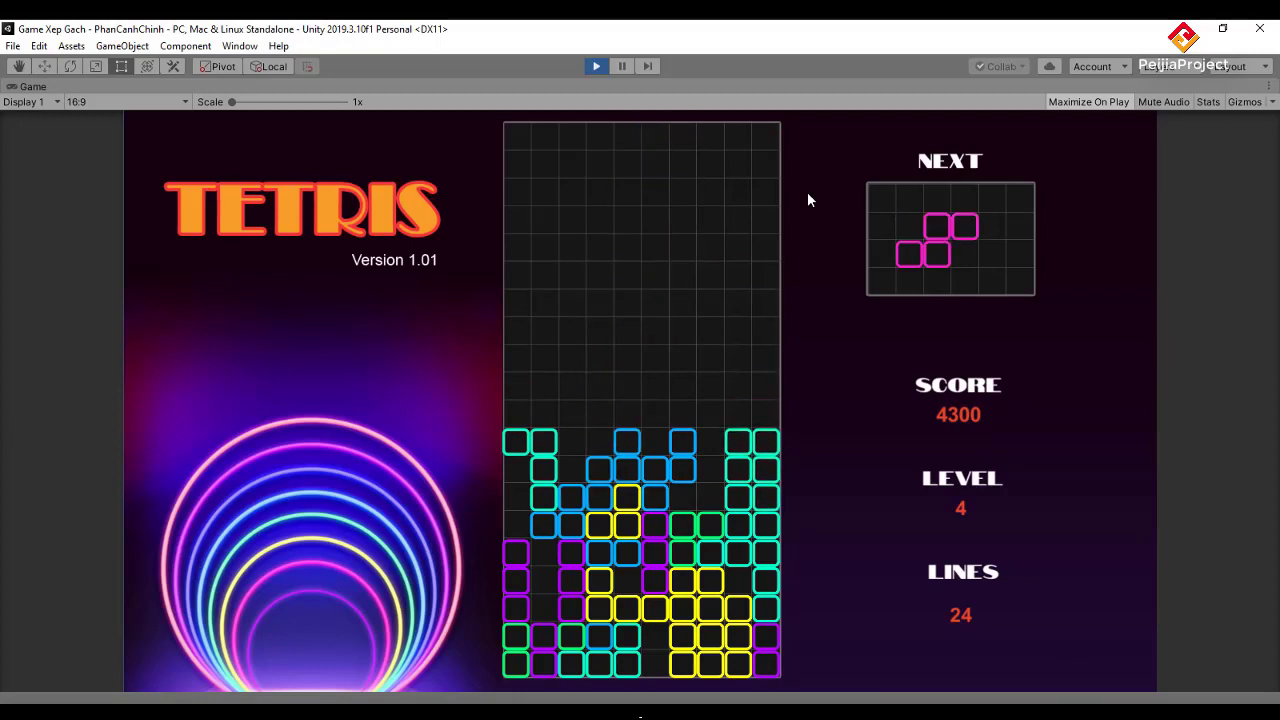
{"action": "key", "text": "Left"}
{"action": "key", "text": "Left"}
{"action": "key", "text": "Right"}
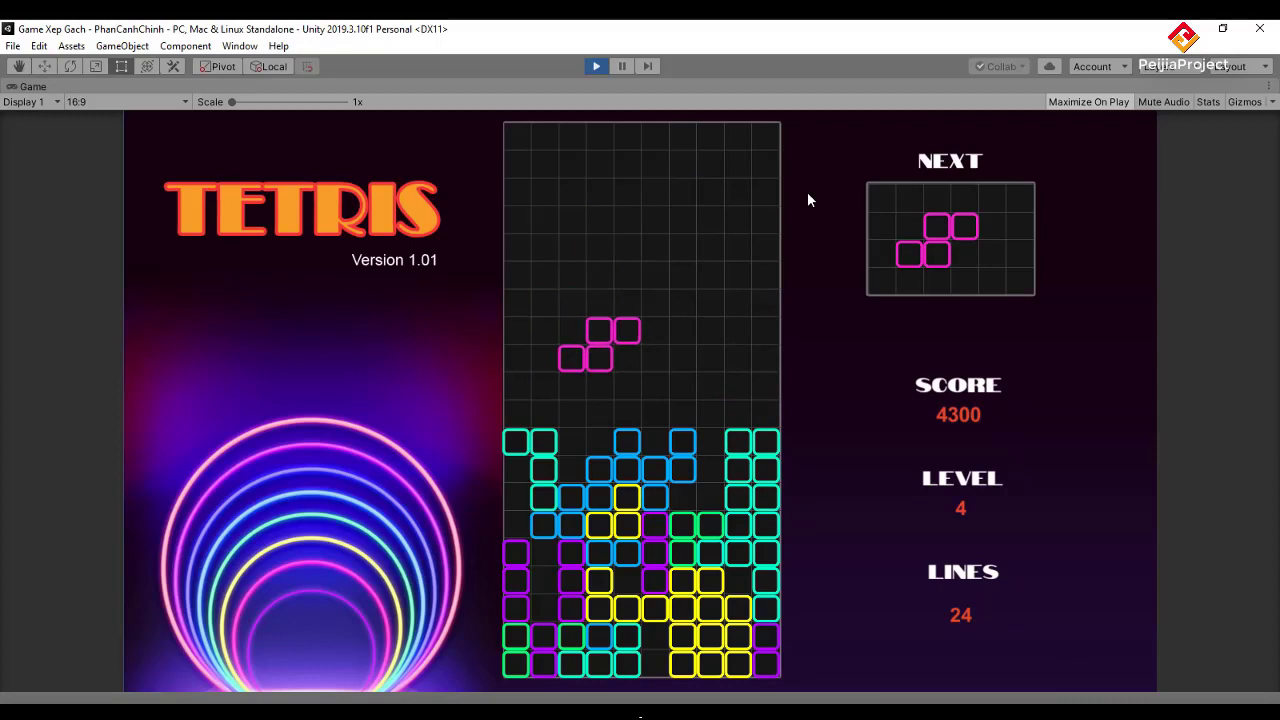
{"action": "key", "text": "Up"}
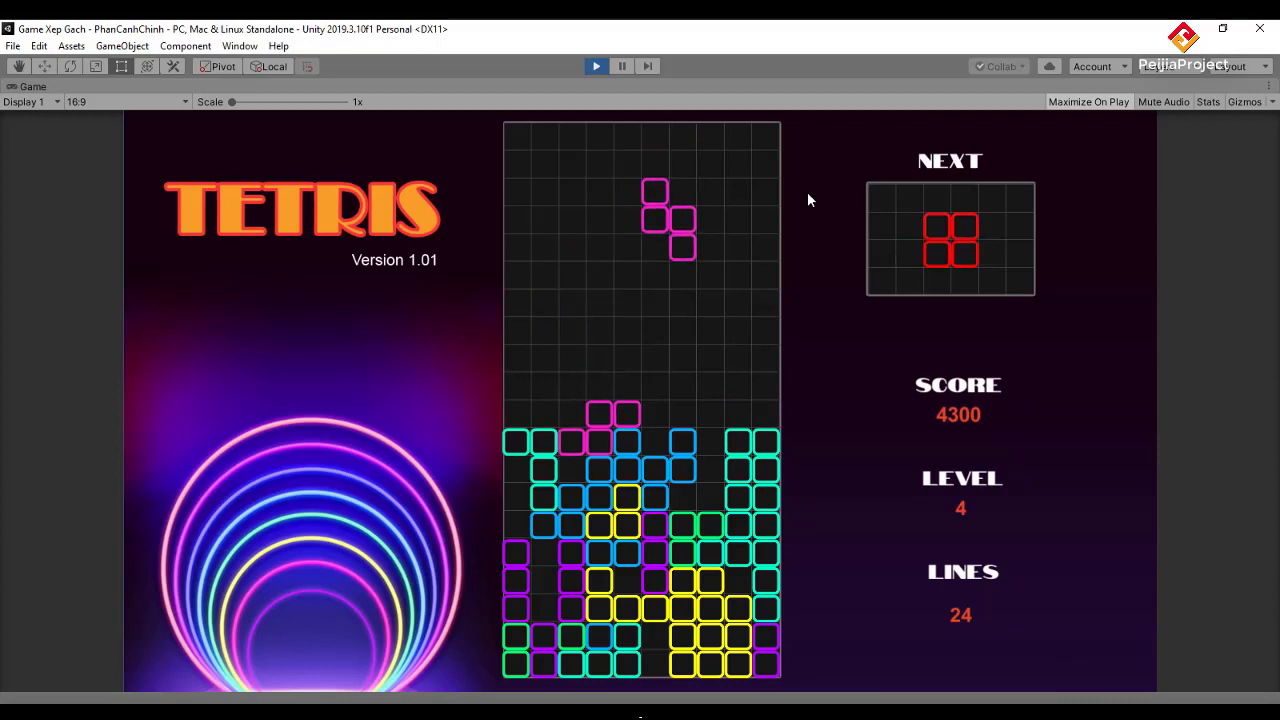
{"action": "key", "text": "Up"}
{"action": "key", "text": "Left"}
{"action": "key", "text": "Left"}
{"action": "key", "text": "Left"}
{"action": "key", "text": "Left"}
{"action": "key", "text": "Right"}
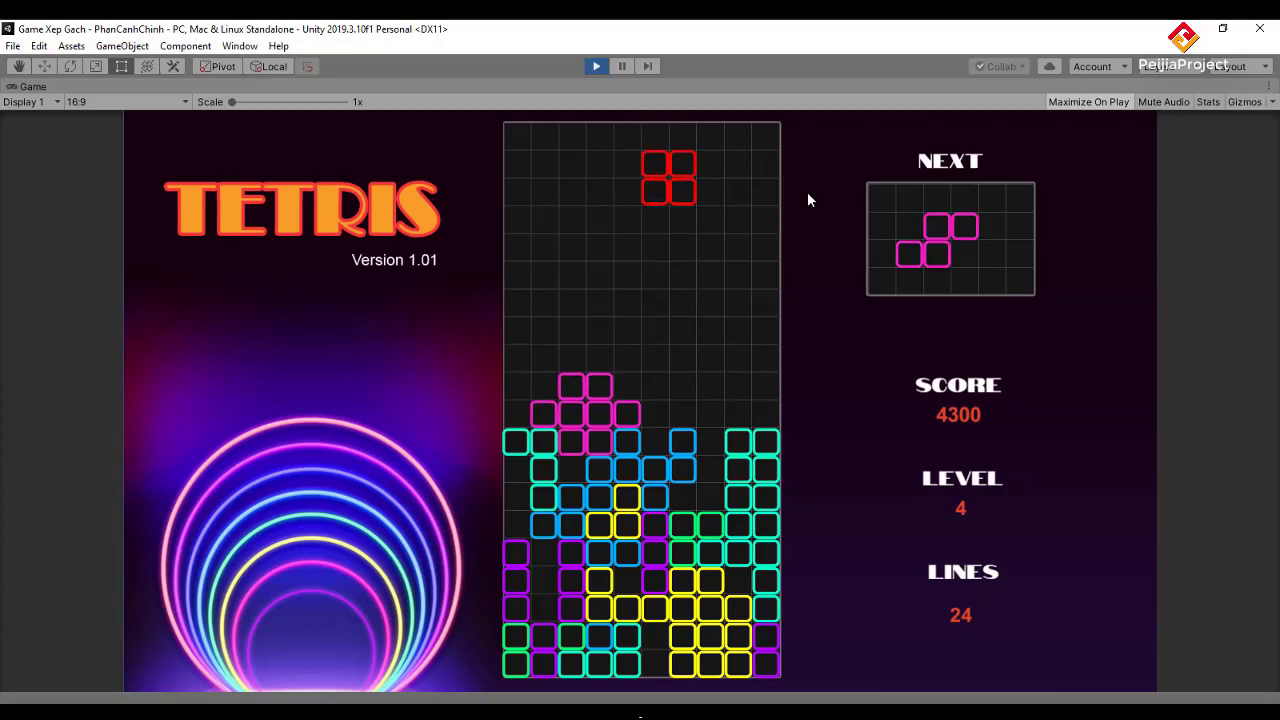
{"action": "key", "text": "Right"}
{"action": "key", "text": "Right"}
{"action": "key", "text": "Right"}
{"action": "key", "text": "space"}
{"action": "key", "text": "Up"}
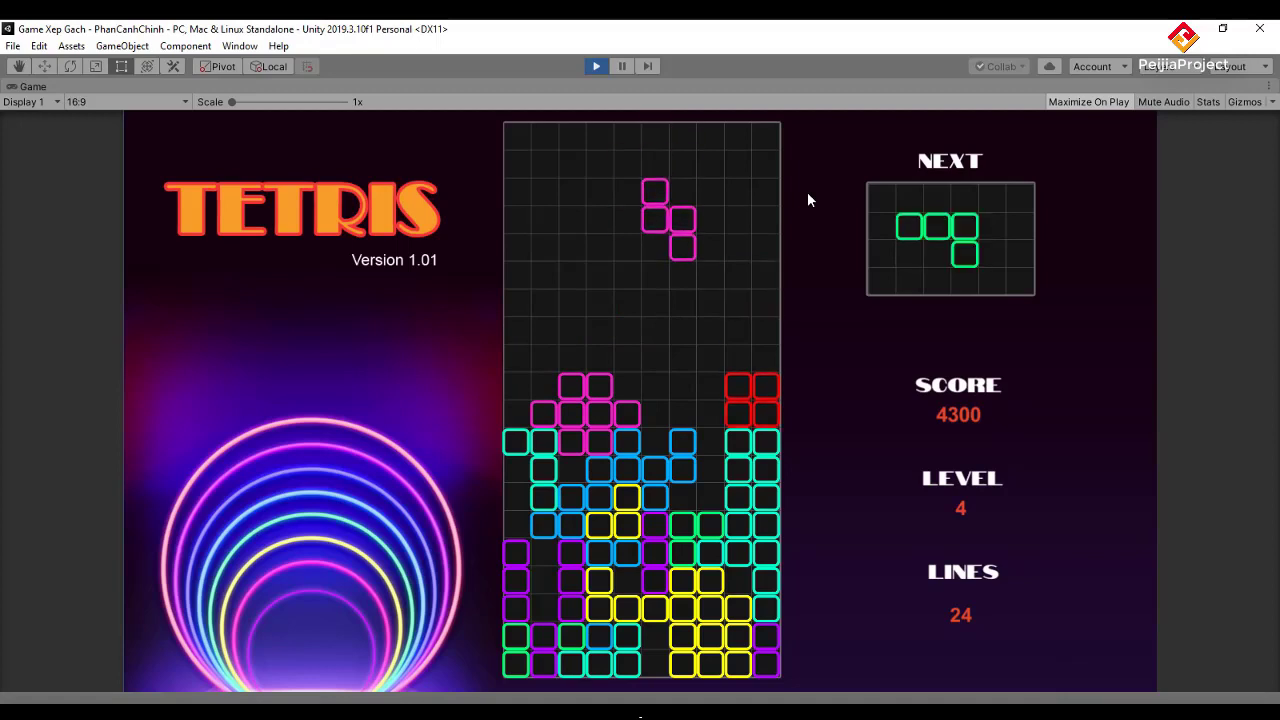
{"action": "key", "text": "Right"}
{"action": "key", "text": "Right"}
{"action": "key", "text": "Left"}
{"action": "key", "text": "space"}
- Place J, cyan L, S, I and Z pieces to reach level 5, score 4400, 25 lines
{"action": "key", "text": "Up"}
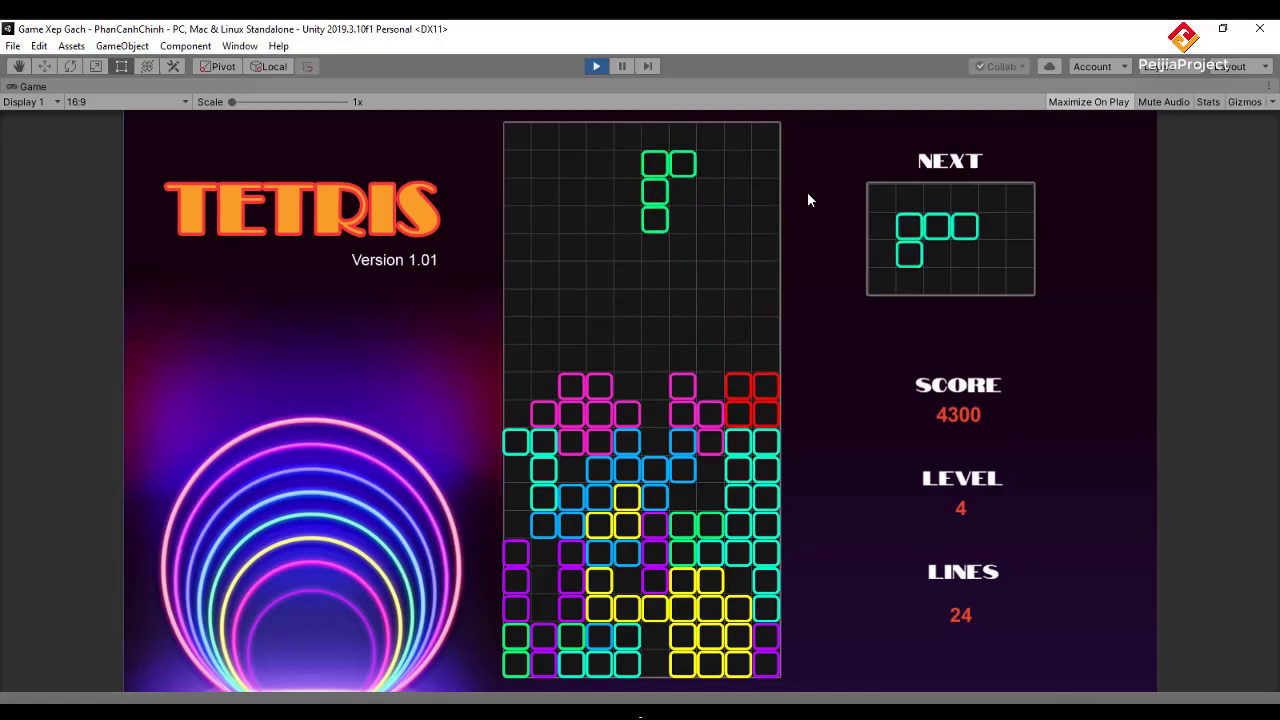
{"action": "key", "text": "Up"}
{"action": "key", "text": "Up"}
{"action": "key", "text": "Right"}
{"action": "key", "text": "Up"}
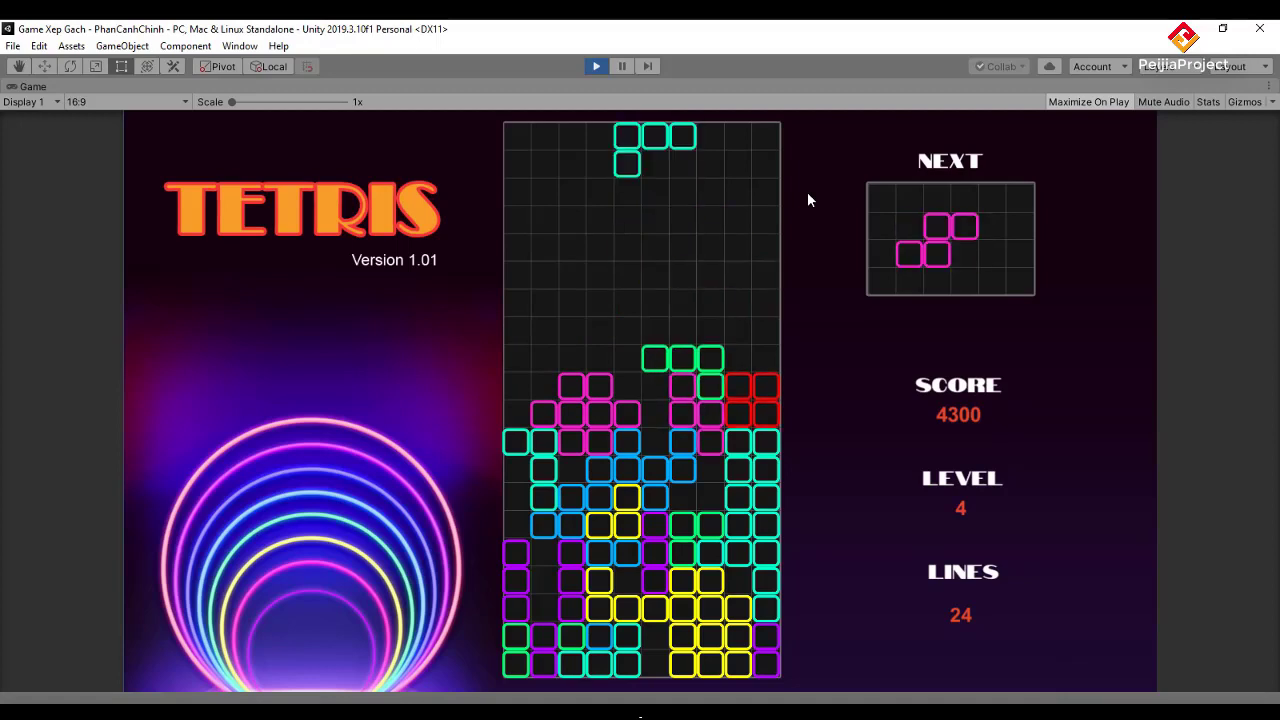
{"action": "key", "text": "Left"}
{"action": "key", "text": "Left"}
{"action": "key", "text": "Left"}
{"action": "key", "text": "Up"}
{"action": "key", "text": "Up"}
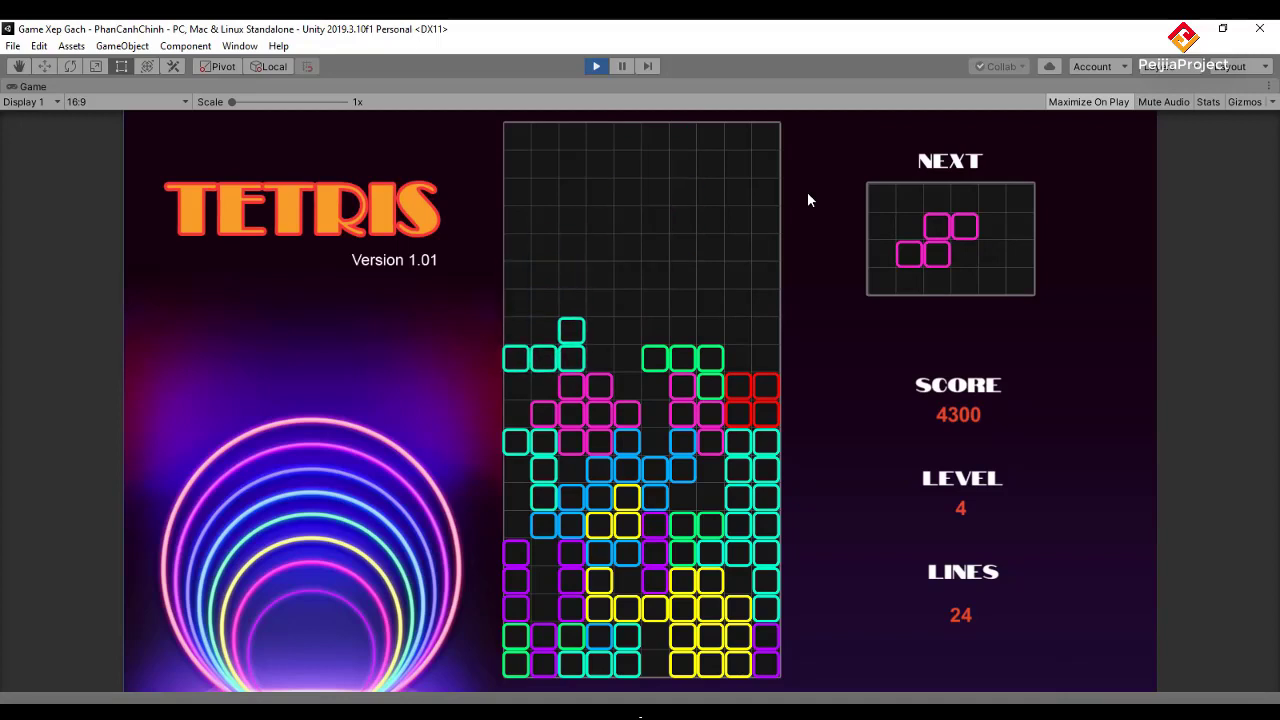
{"action": "key", "text": "Left"}
{"action": "key", "text": "Left"}
{"action": "key", "text": "Right"}
{"action": "key", "text": "Right"}
{"action": "key", "text": "Left"}
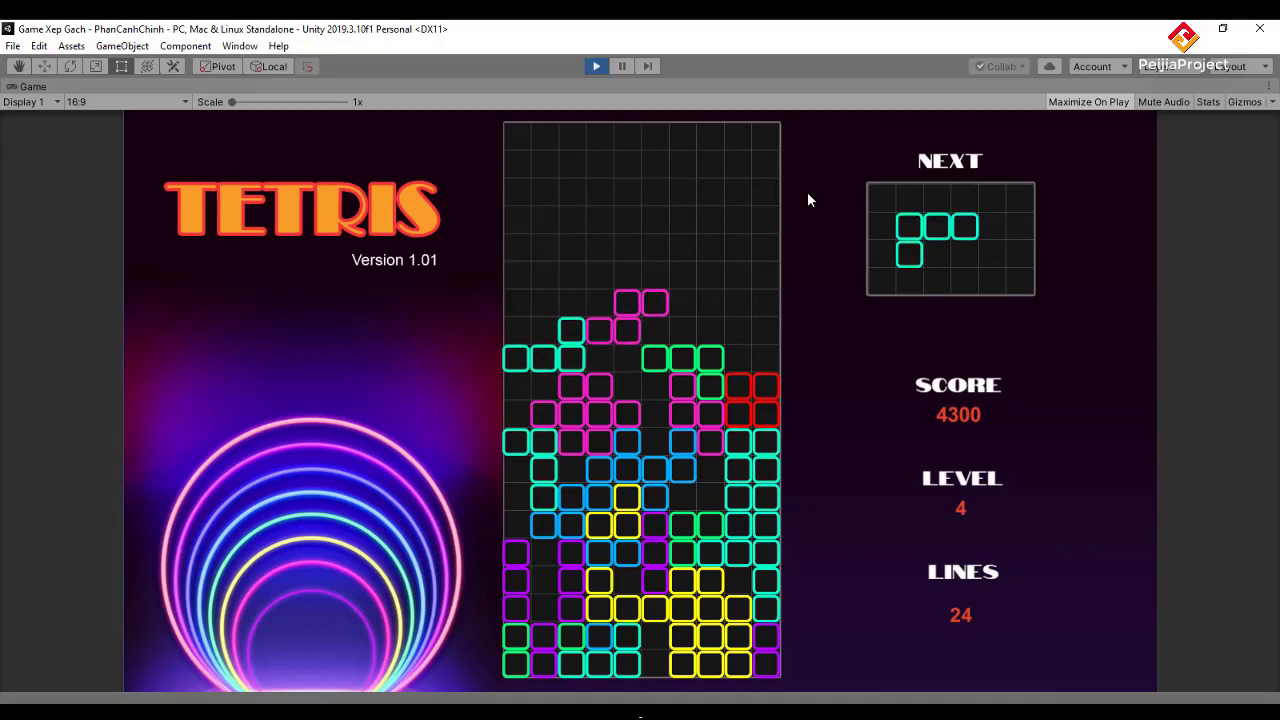
{"action": "key", "text": "Up"}
{"action": "key", "text": "Right"}
{"action": "key", "text": "Right"}
{"action": "key", "text": "Right"}
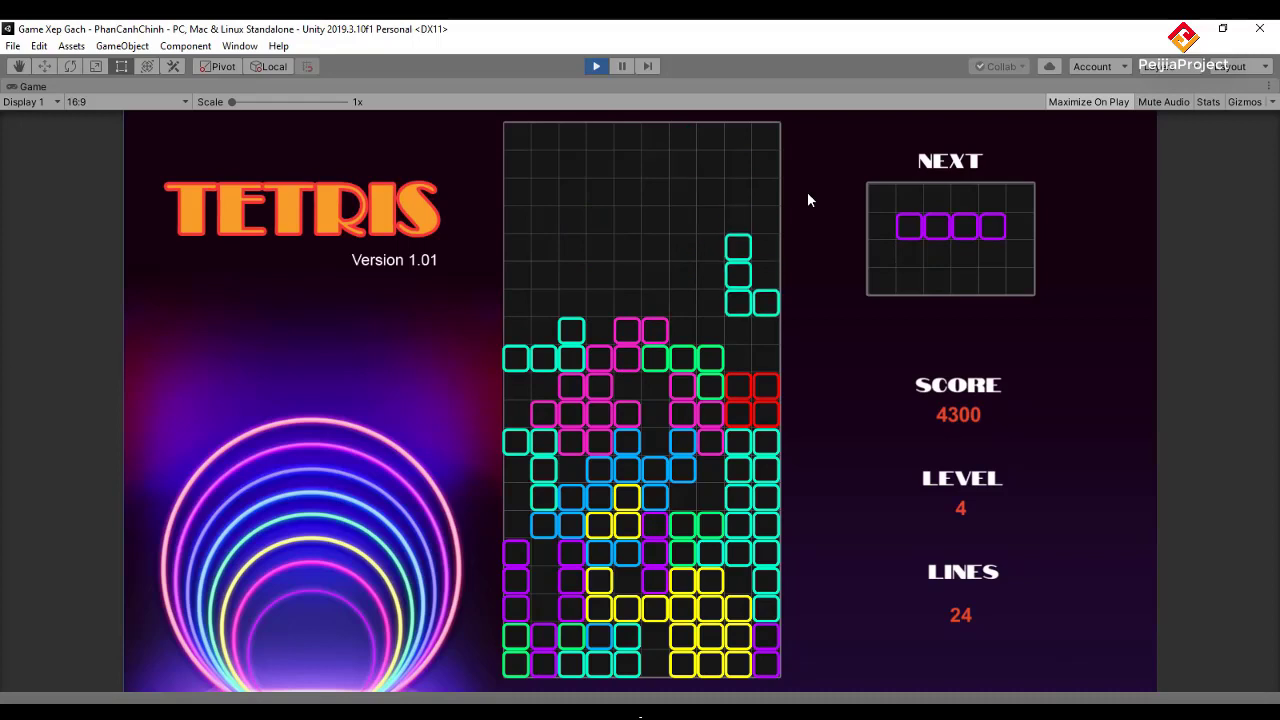
{"action": "key", "text": "Up"}
{"action": "key", "text": "Left"}
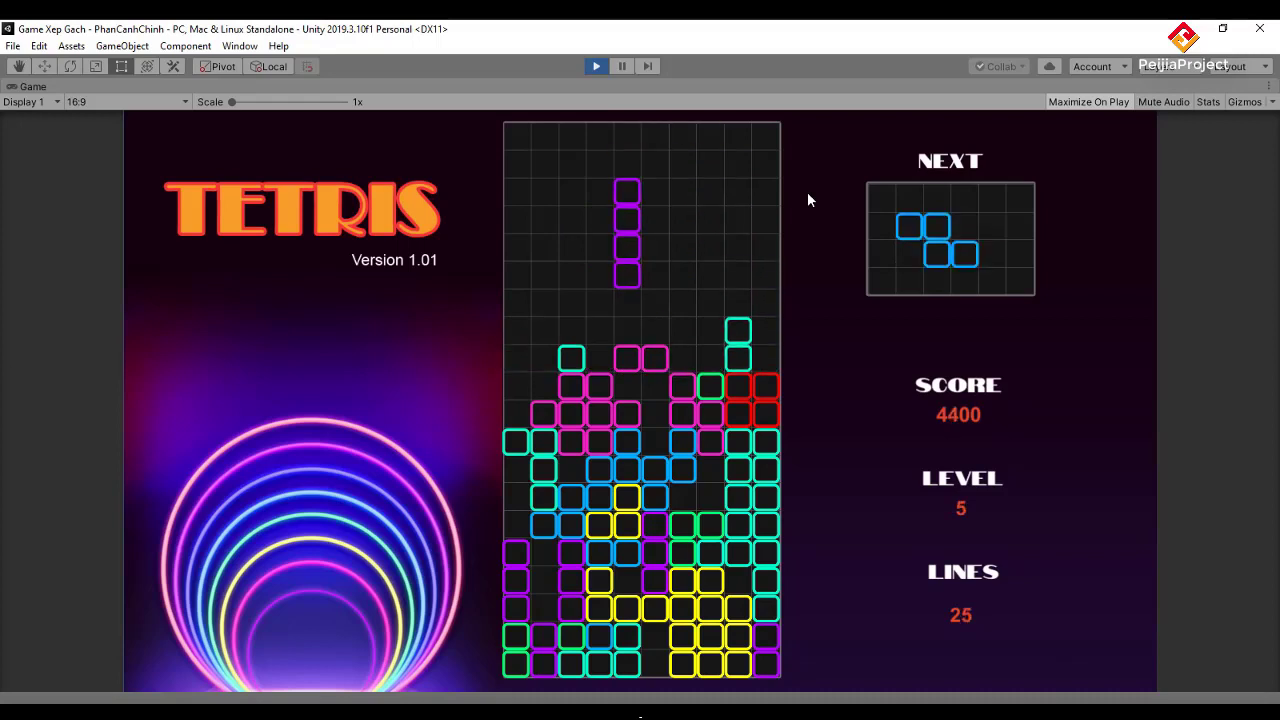
{"action": "key", "text": "Left"}
{"action": "key", "text": "Left"}
{"action": "key", "text": "Left"}
{"action": "key", "text": "Down"}
{"action": "key", "text": "Down"}
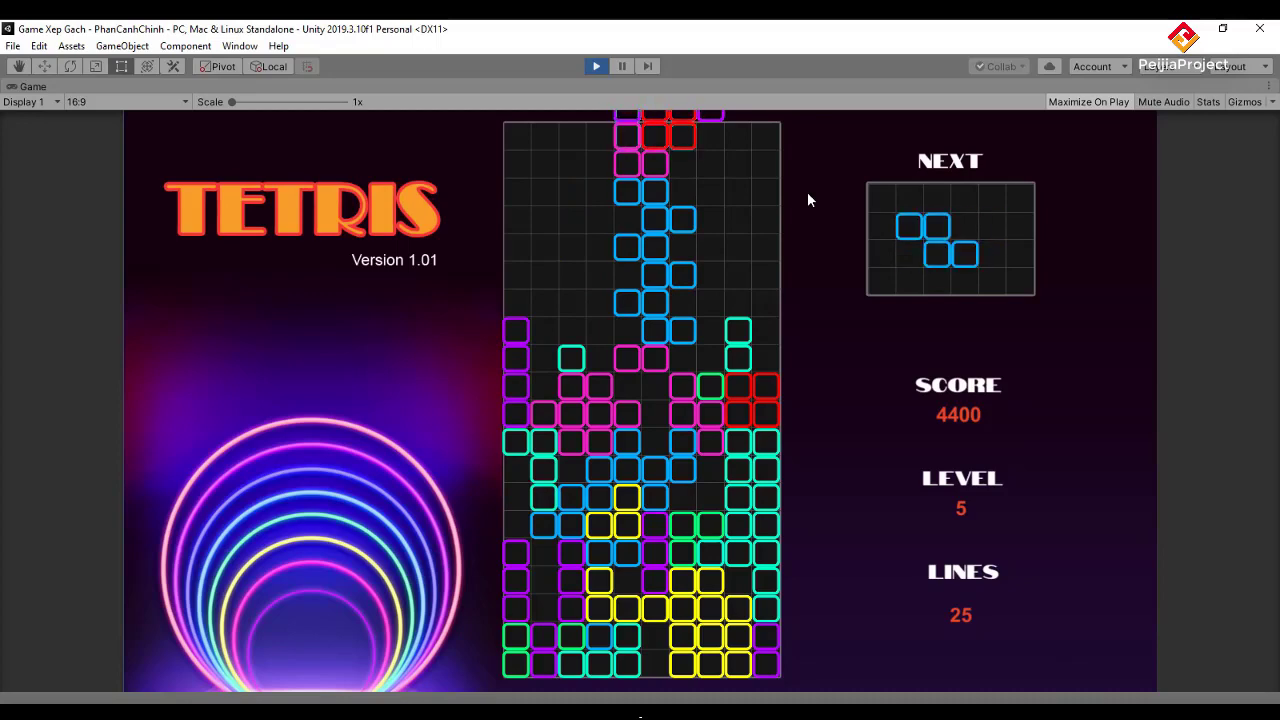
- Stop the game, switch to Visual Studio, and review DieuKhien.cs before returning to Bien_Gioi.cs
{"action": "left_click", "coordinate": [594, 66]}
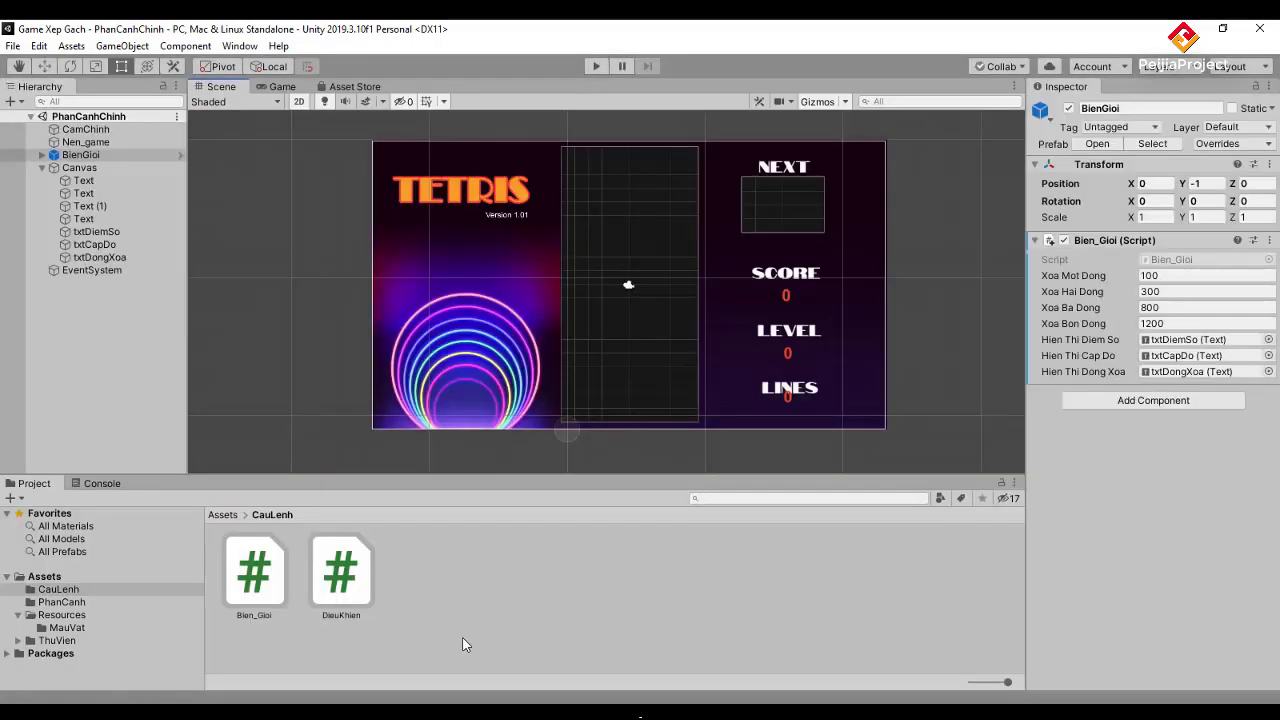
{"action": "key", "text": "alt+Tab"}
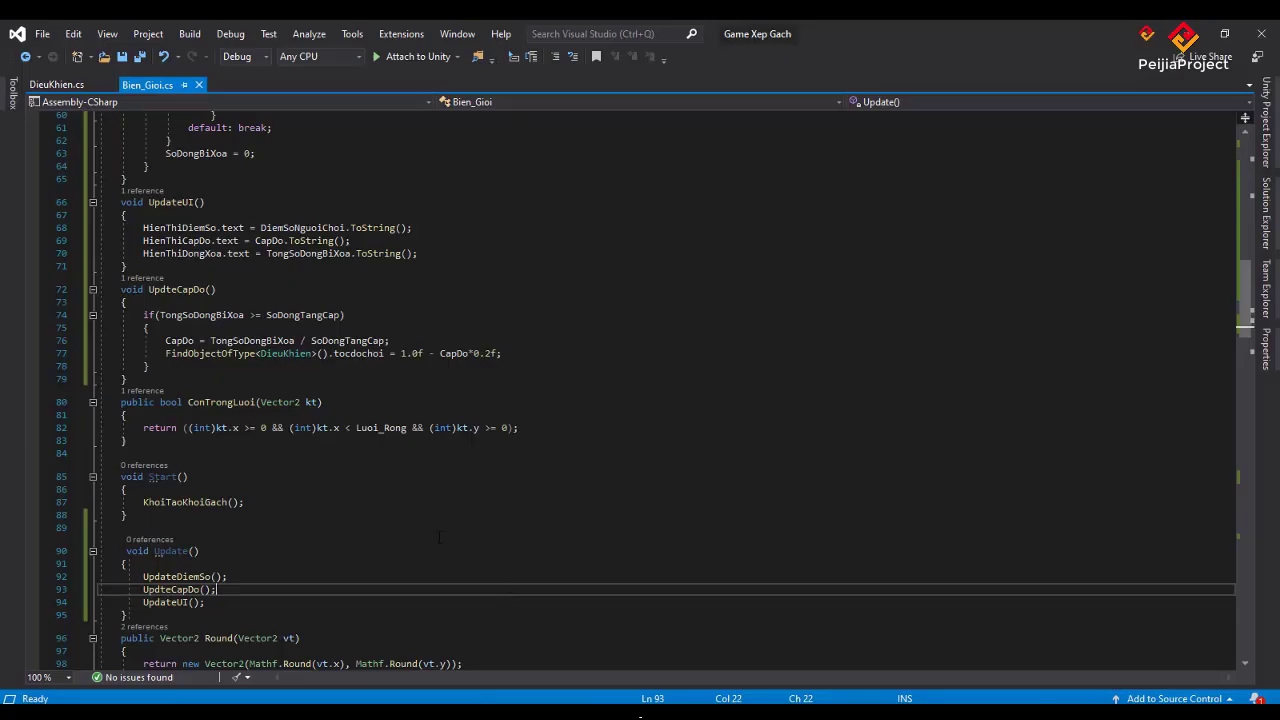
{"action": "scroll", "coordinate": [384, 535], "scroll_direction": "down", "scroll_amount": 2}
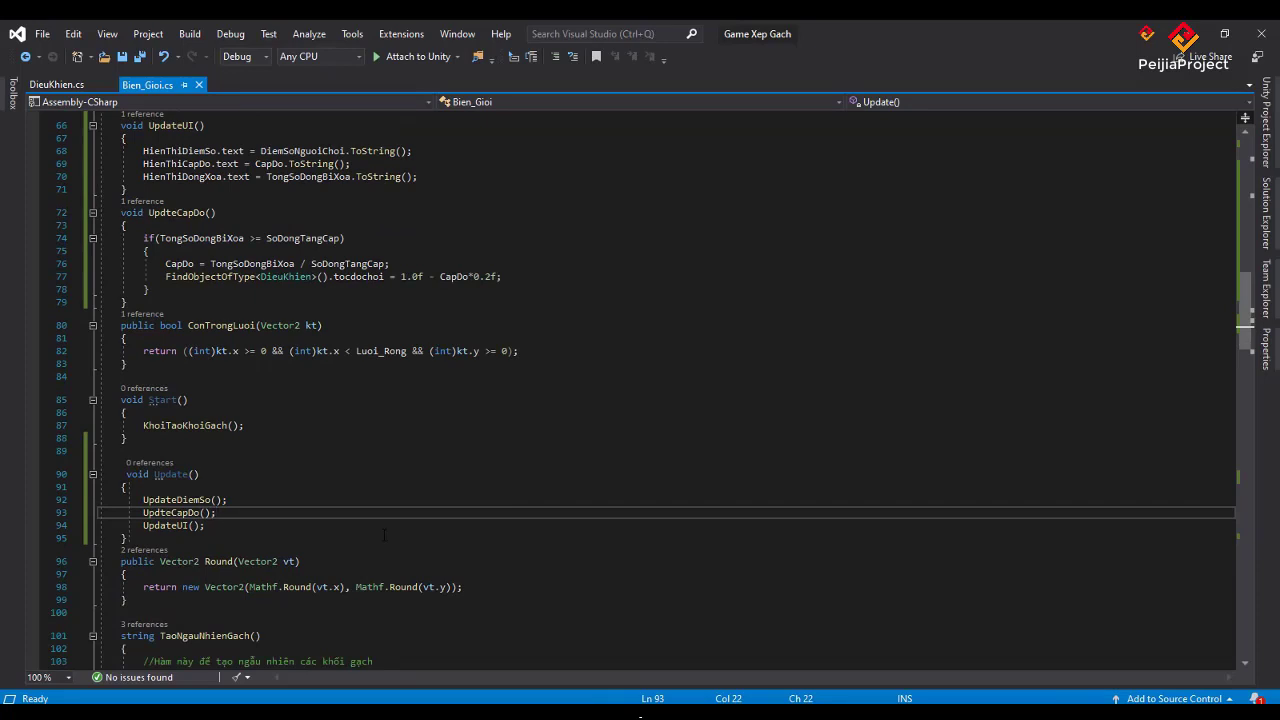
{"action": "scroll", "coordinate": [384, 535], "scroll_direction": "up", "scroll_amount": 4}
{"action": "scroll", "coordinate": [384, 535], "scroll_direction": "up", "scroll_amount": 7}
{"action": "scroll", "coordinate": [384, 535], "scroll_direction": "up", "scroll_amount": 6}
{"action": "scroll", "coordinate": [384, 535], "scroll_direction": "up", "scroll_amount": 2}
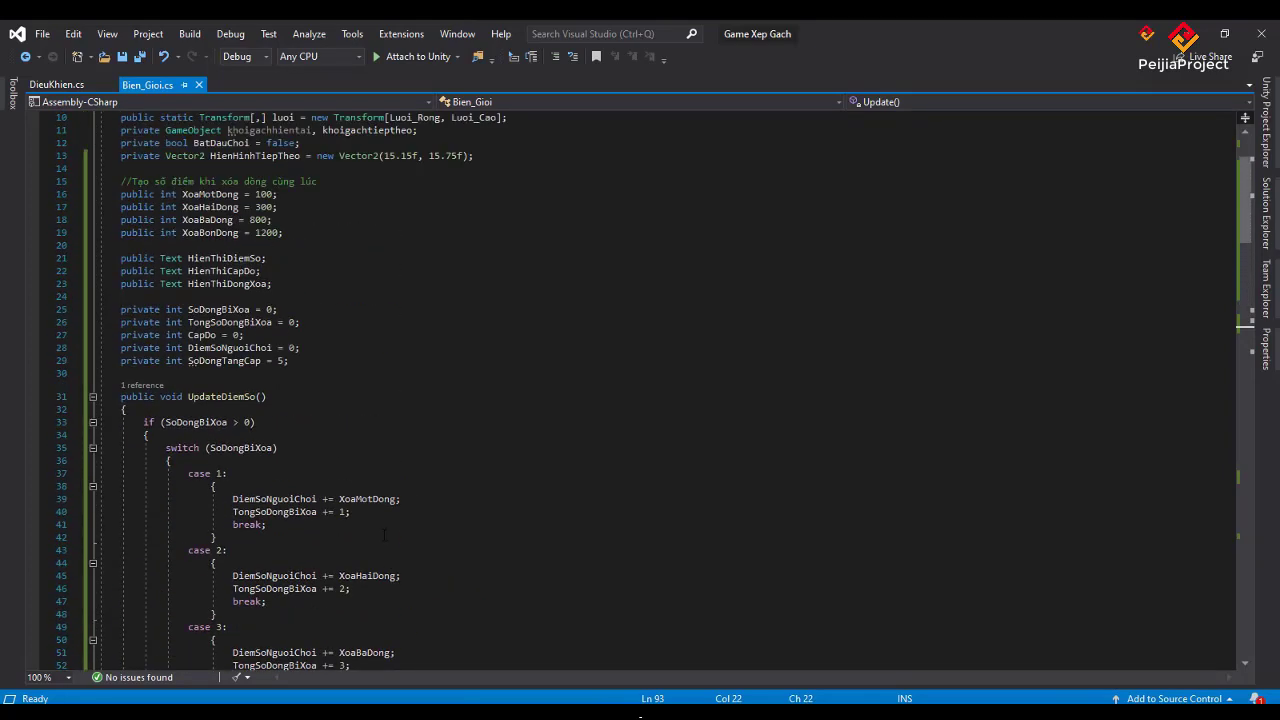
{"action": "scroll", "coordinate": [384, 535], "scroll_direction": "up", "scroll_amount": 3}
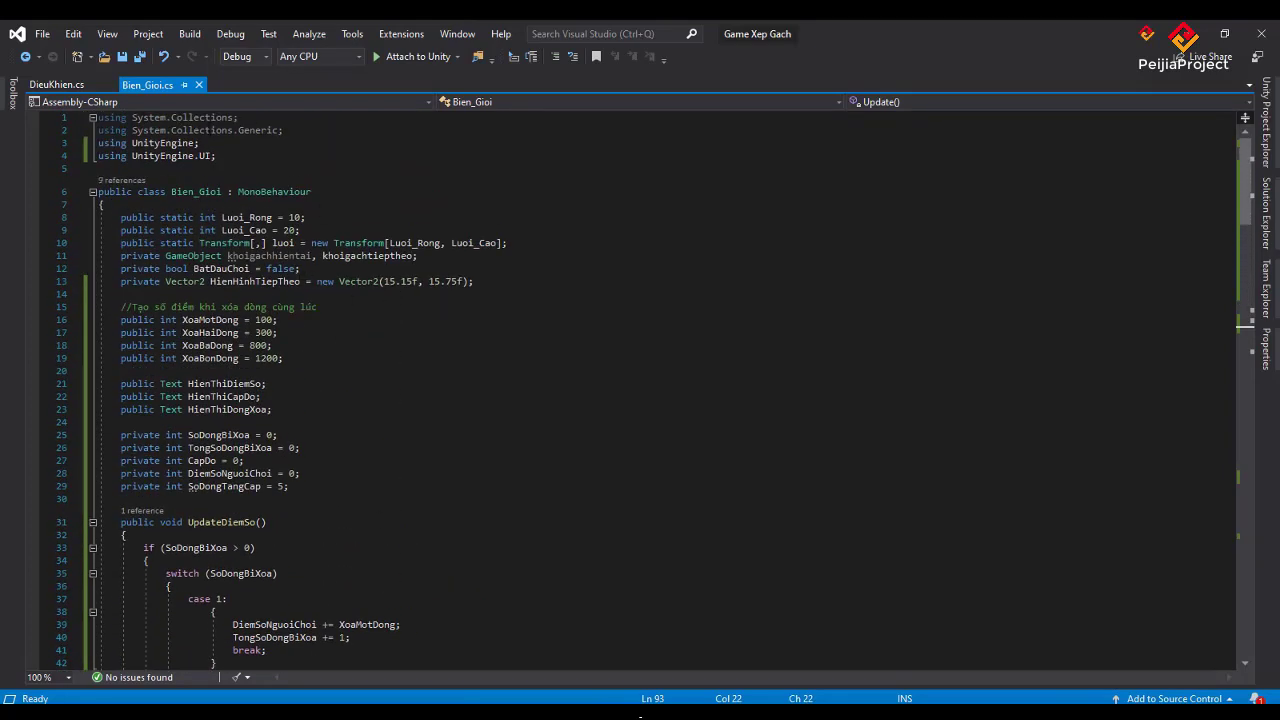
{"action": "left_click", "coordinate": [75, 85]}
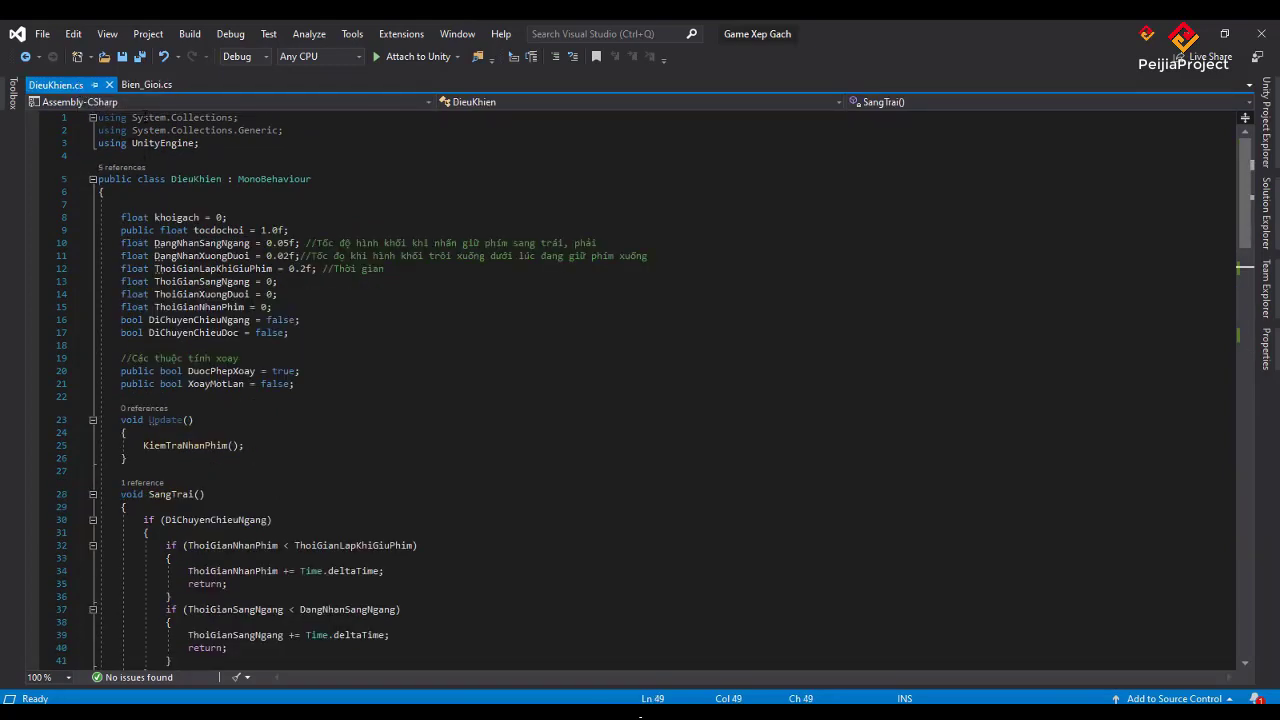
{"action": "left_click", "coordinate": [150, 85]}
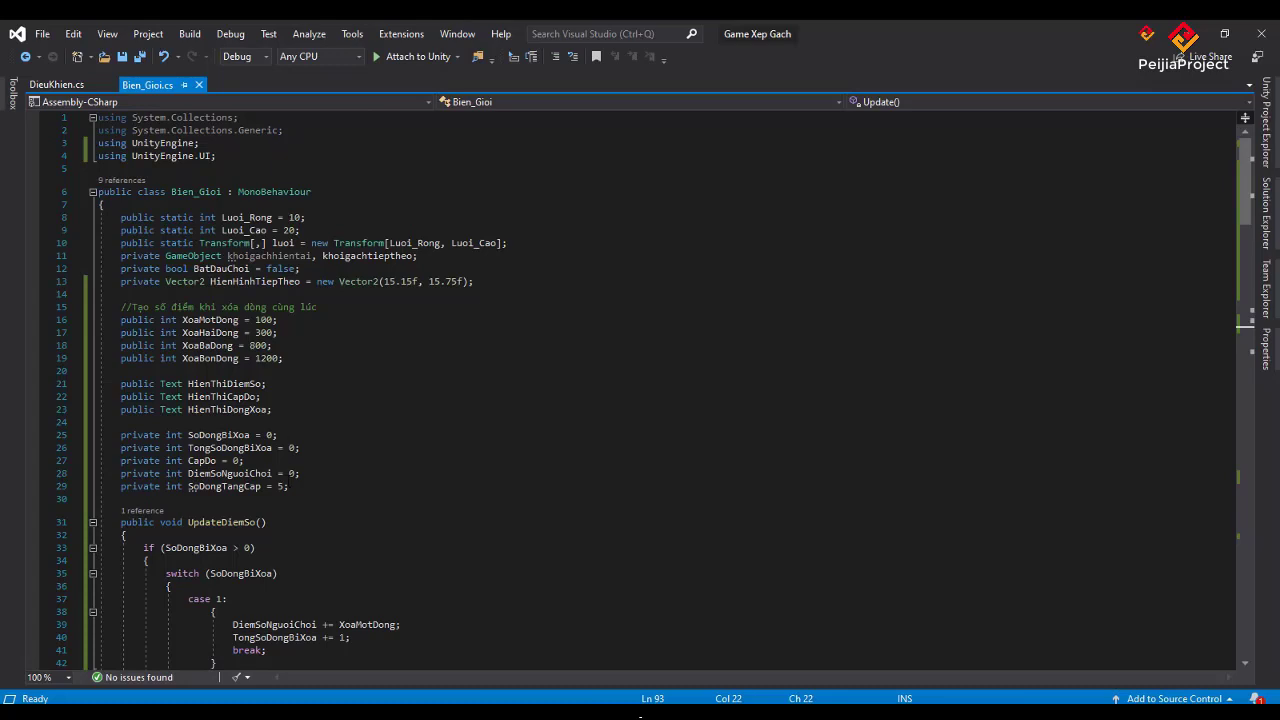
- Change SoDongTangCap on line 29 from 5 to 15 and locate the 0.2f multiplier on line 77
{"action": "left_click", "coordinate": [280, 486]}
{"action": "type", "text": "1"}
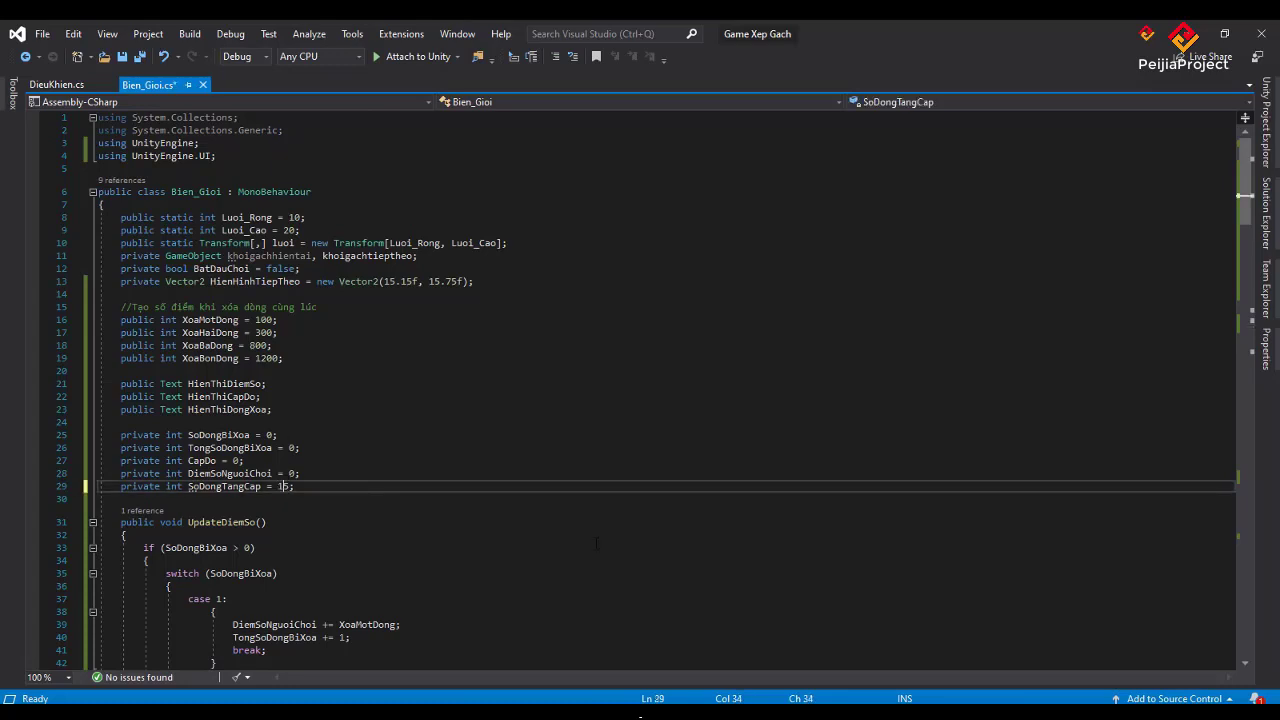
{"action": "scroll", "coordinate": [626, 510], "scroll_direction": "down", "scroll_amount": 4}
{"action": "scroll", "coordinate": [608, 520], "scroll_direction": "down", "scroll_amount": 4}
{"action": "scroll", "coordinate": [590, 530], "scroll_direction": "down", "scroll_amount": 4}
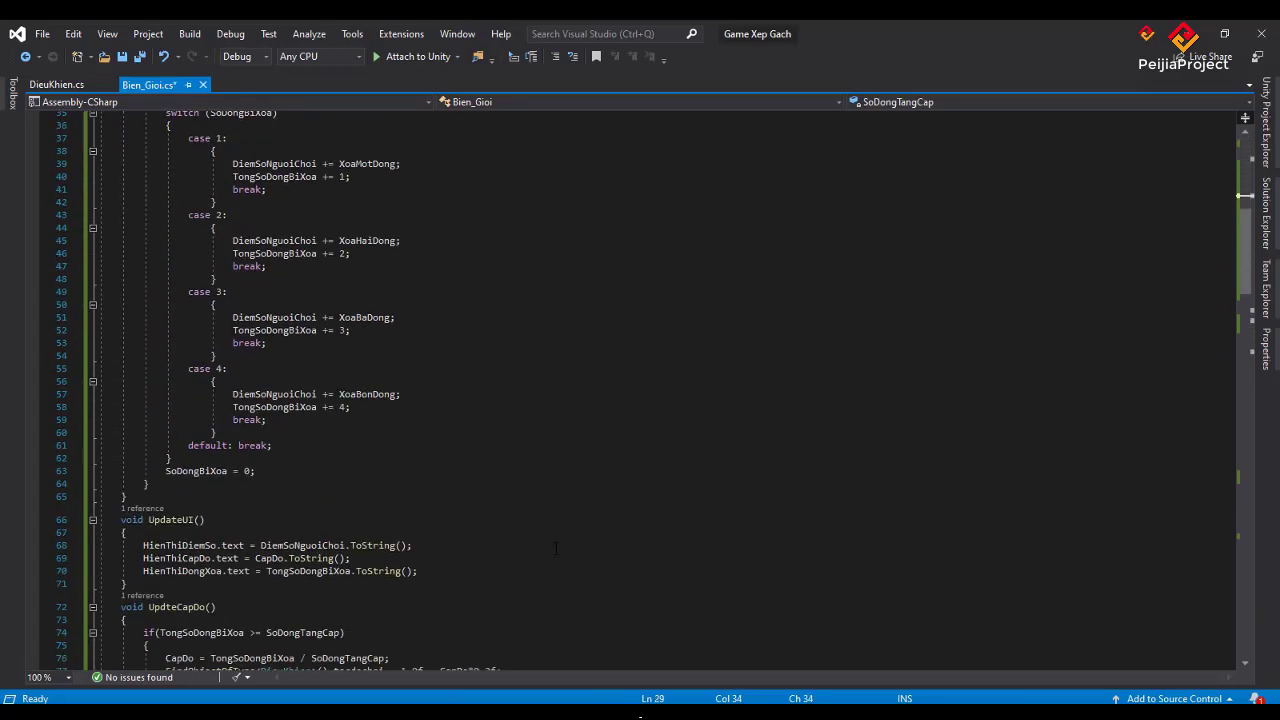
{"action": "scroll", "coordinate": [556, 548], "scroll_direction": "down", "scroll_amount": 6}
{"action": "scroll", "coordinate": [556, 548], "scroll_direction": "down", "scroll_amount": 2}
{"action": "scroll", "coordinate": [556, 548], "scroll_direction": "down", "scroll_amount": 2}
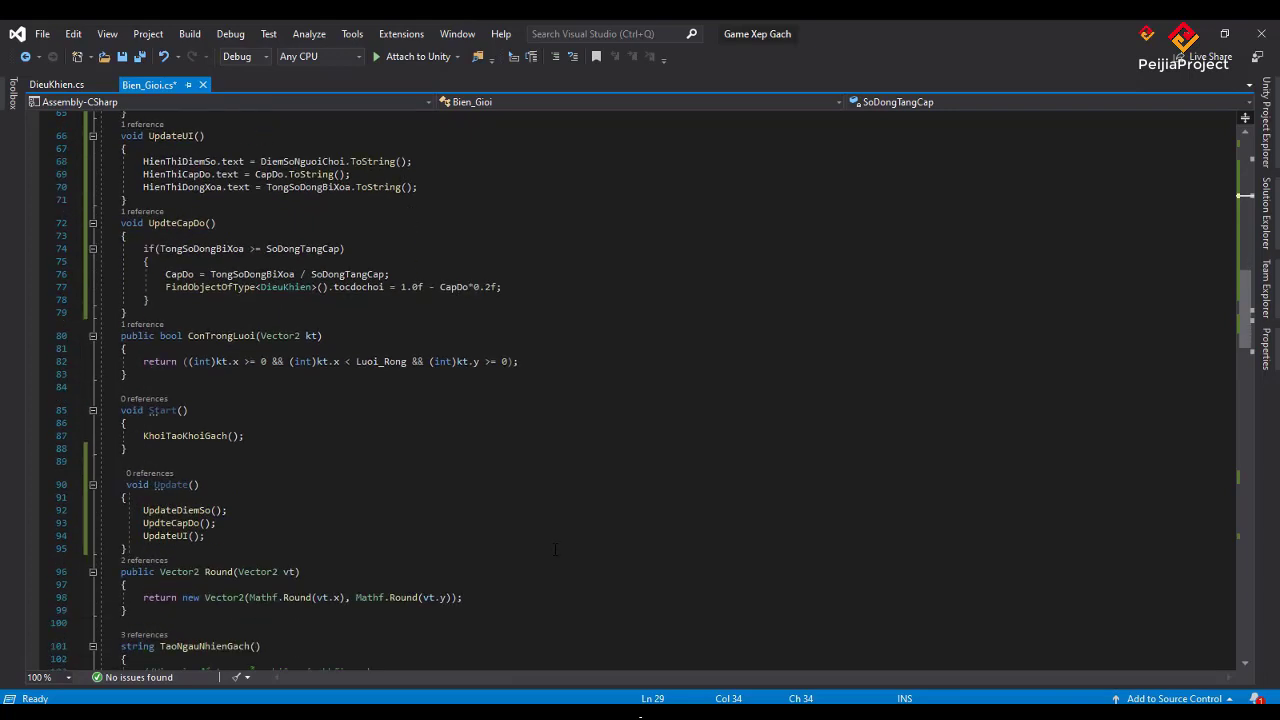
{"action": "scroll", "coordinate": [556, 548], "scroll_direction": "down", "scroll_amount": 1}
{"action": "scroll", "coordinate": [556, 548], "scroll_direction": "down", "scroll_amount": 1}
{"action": "scroll", "coordinate": [556, 548], "scroll_direction": "down", "scroll_amount": 1}
{"action": "scroll", "coordinate": [556, 548], "scroll_direction": "up", "scroll_amount": 1}
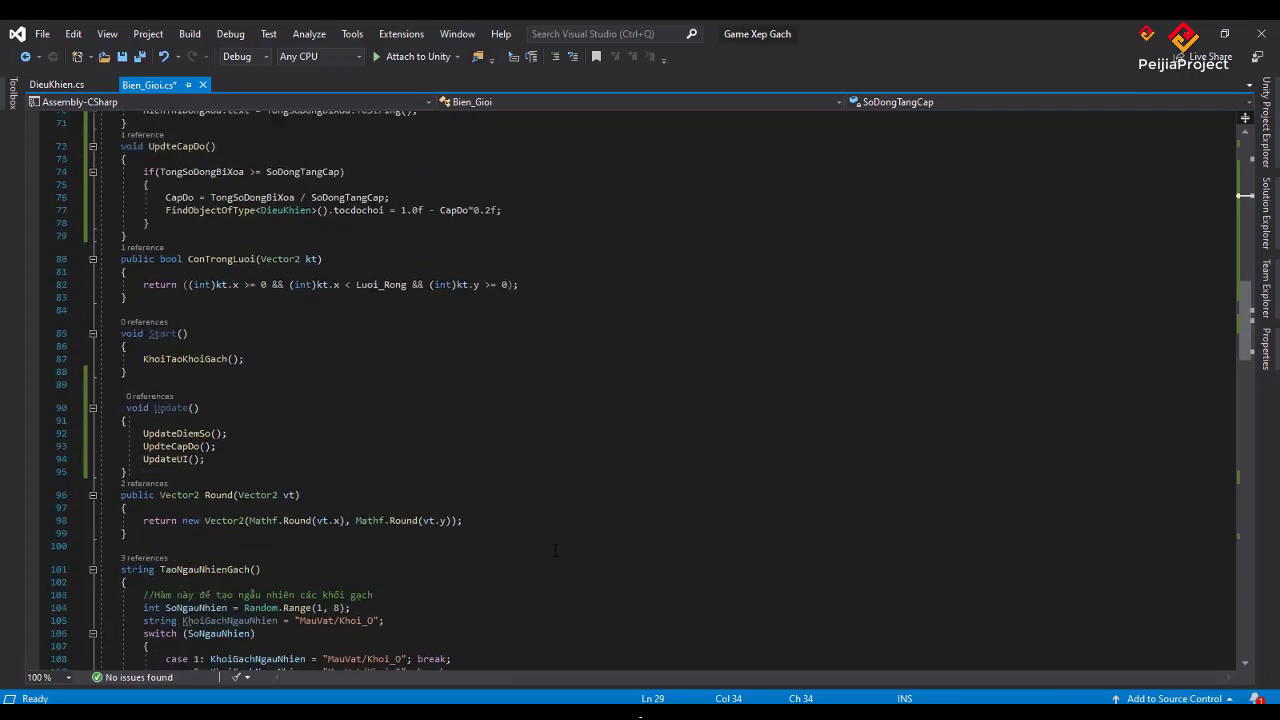
{"action": "scroll", "coordinate": [556, 548], "scroll_direction": "up", "scroll_amount": 2}
{"action": "scroll", "coordinate": [556, 548], "scroll_direction": "up", "scroll_amount": 2}
{"action": "scroll", "coordinate": [556, 548], "scroll_direction": "up", "scroll_amount": 1}
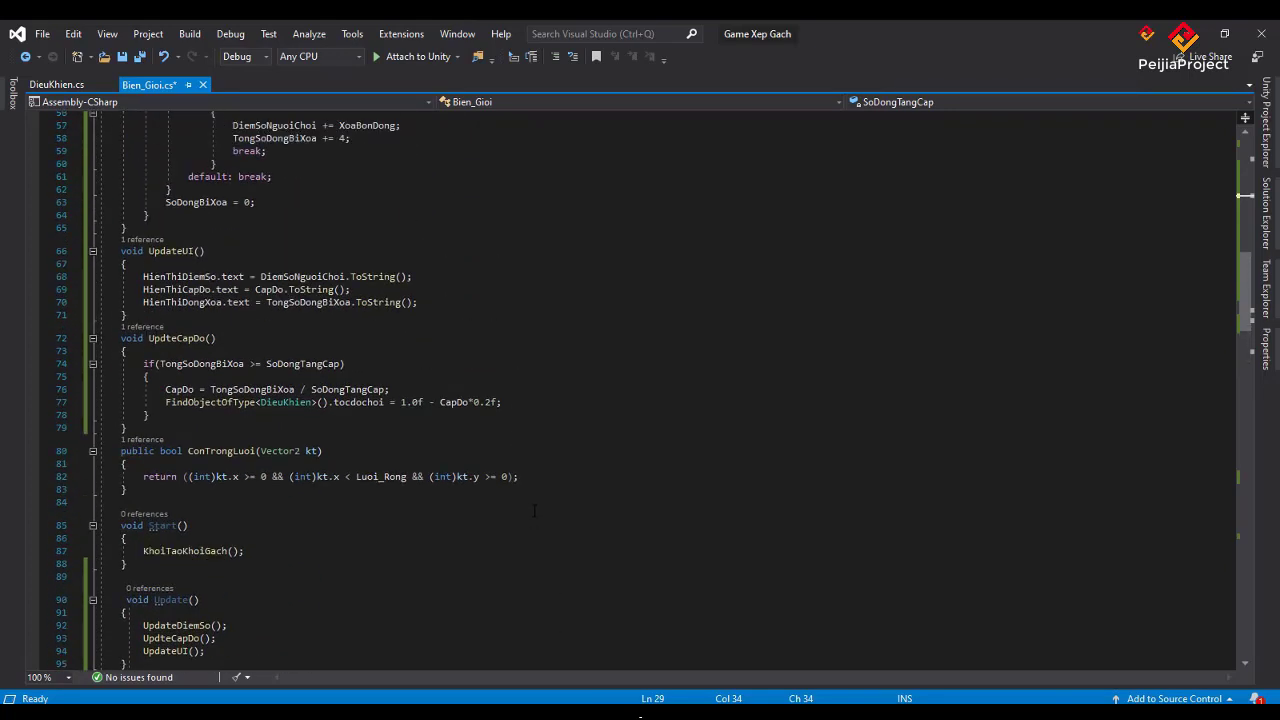
{"action": "scroll", "coordinate": [534, 510], "scroll_direction": "up", "scroll_amount": 1}
{"action": "left_click", "coordinate": [485, 444]}
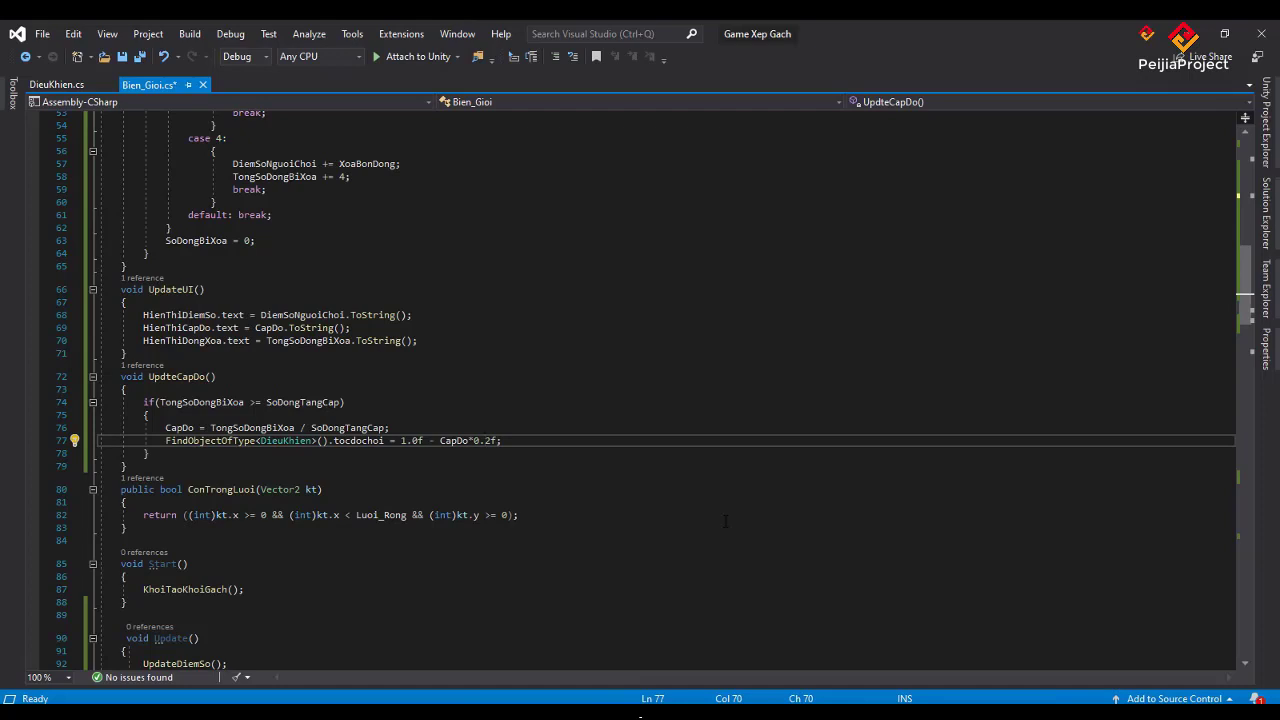
- Launch Calculator via Win+R 'calc' and compute 1 ÷ 15
{"action": "key", "text": "super+r"}
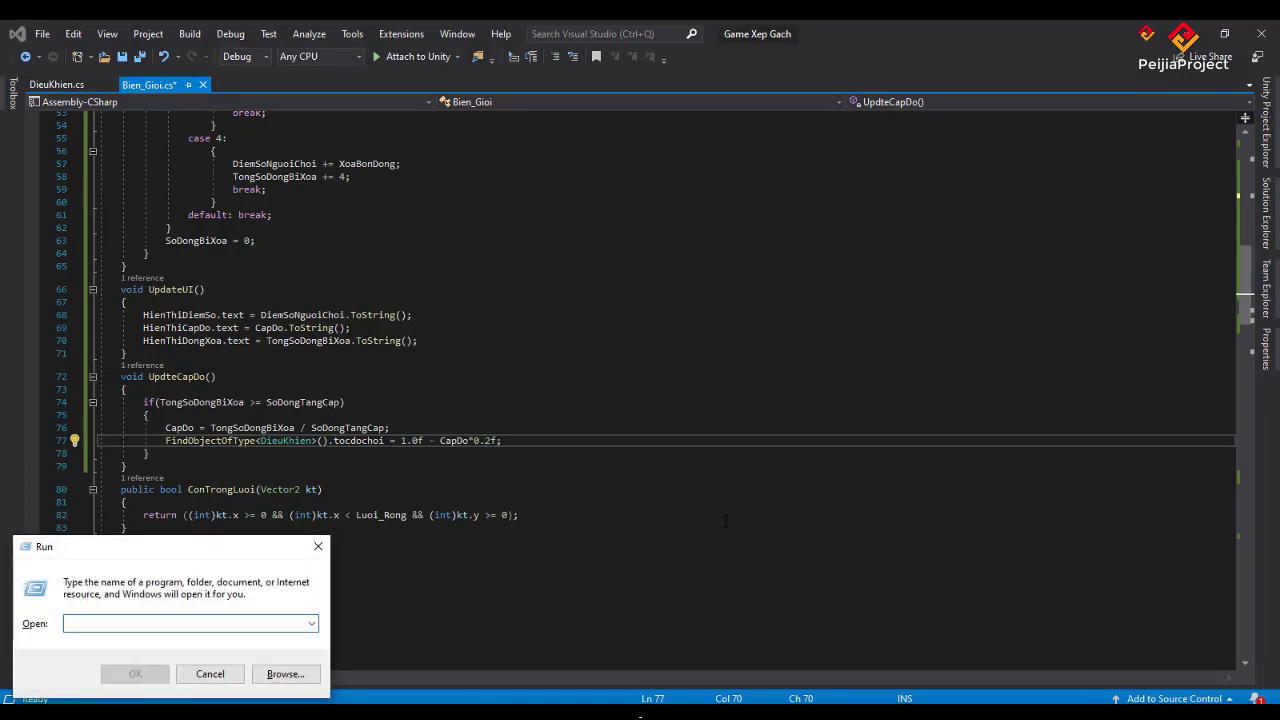
{"action": "type", "text": "calc"}
{"action": "key", "text": "Return"}
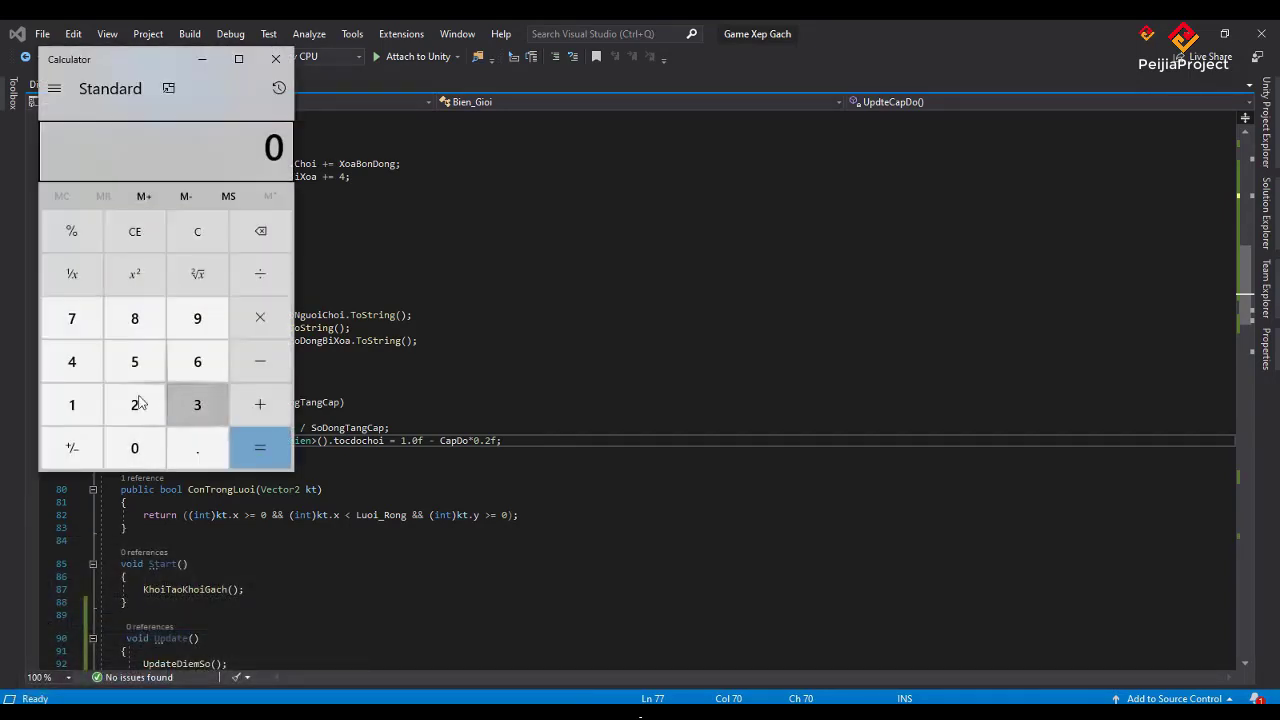
{"action": "left_click", "coordinate": [80, 406]}
{"action": "left_click", "coordinate": [248, 287]}
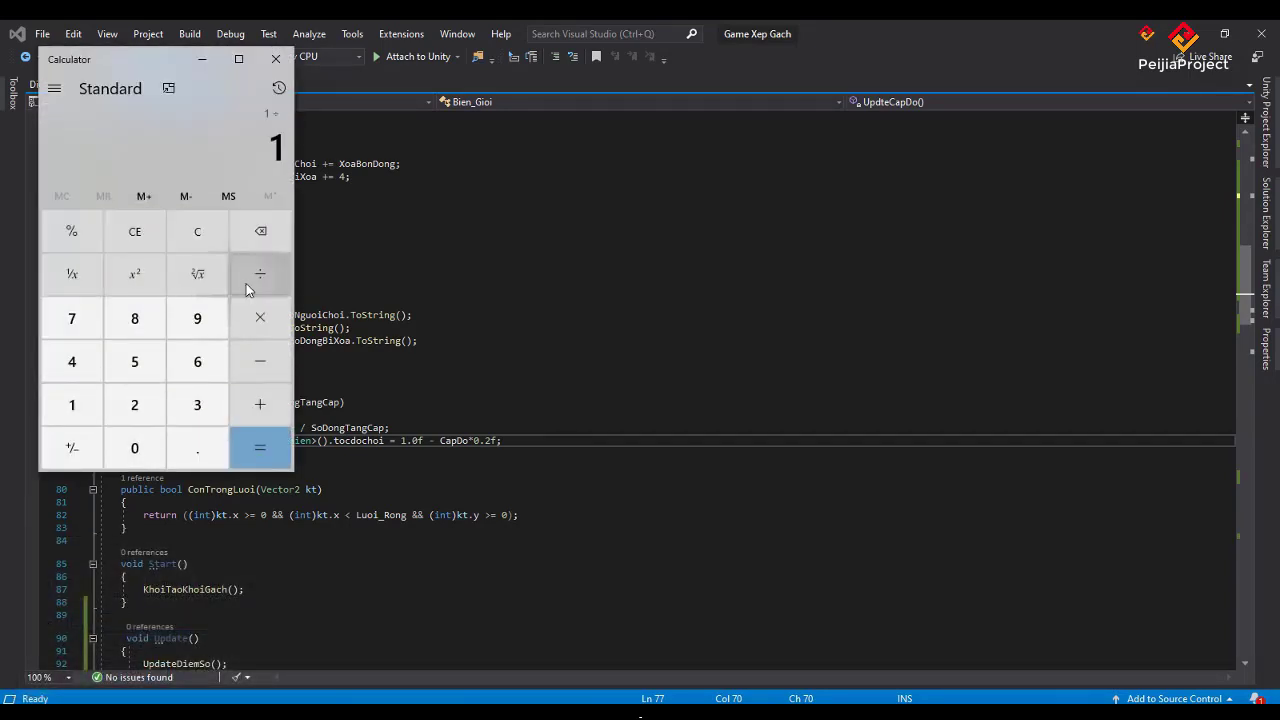
{"action": "left_click", "coordinate": [72, 404]}
{"action": "left_click", "coordinate": [135, 361]}
{"action": "left_click", "coordinate": [255, 455]}
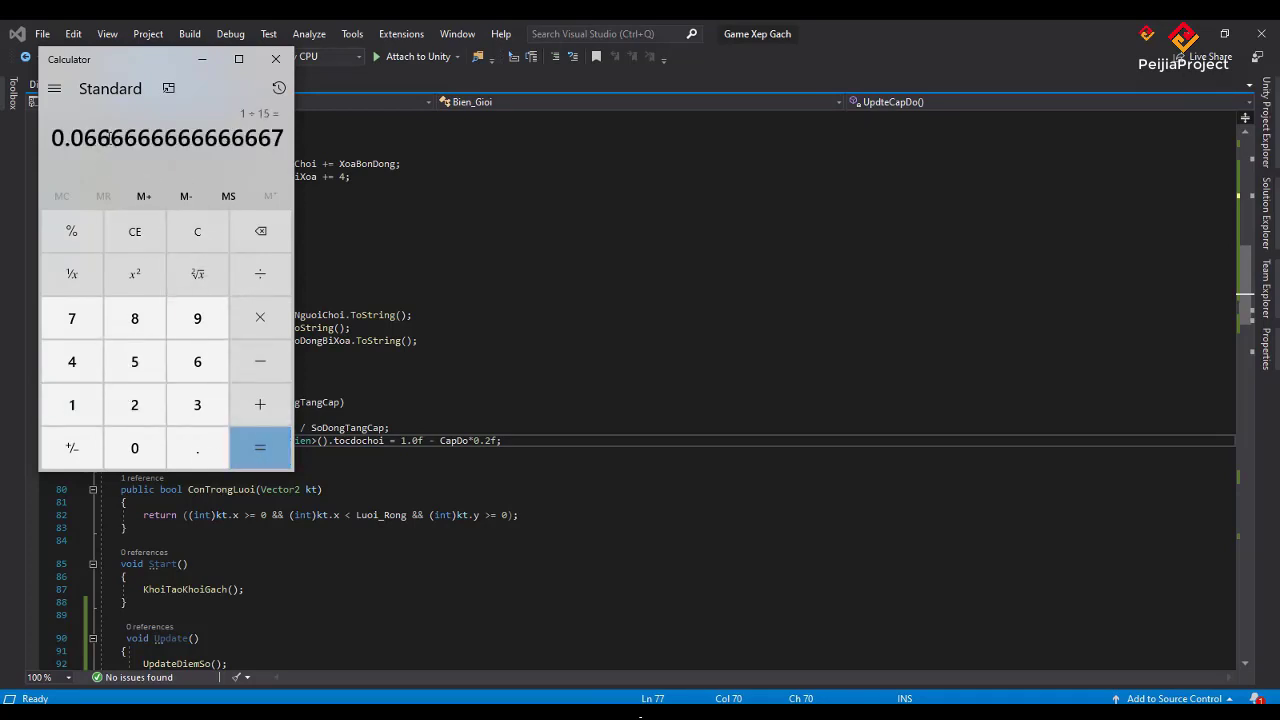
- Note the 0.066 result, close Calculator, and change the line 77 multiplier from 0.2f to 0.065f
{"action": "left_click_drag", "start_coordinate": [110, 137], "coordinate": [30, 135]}
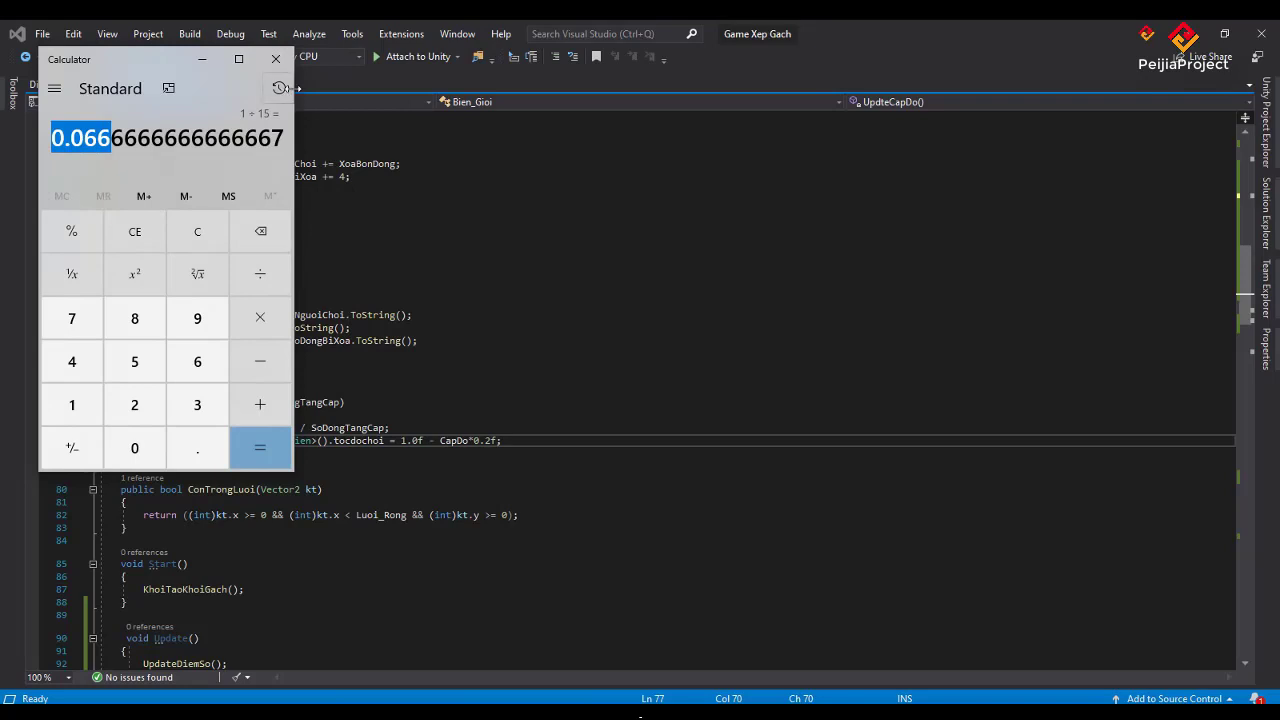
{"action": "left_click", "coordinate": [276, 59]}
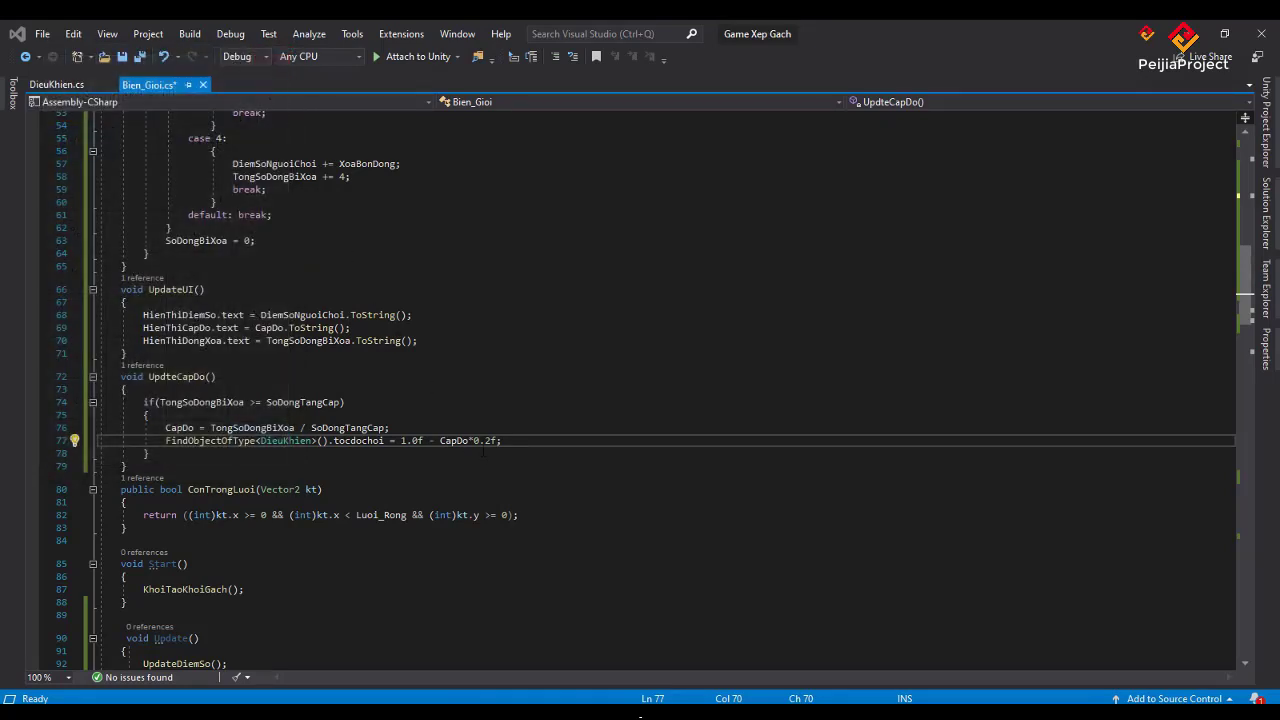
{"action": "key", "text": "Delete"}
{"action": "type", "text": "065"}
- Reopen Calculator, compute 1 ÷ 14 (about 0.0714), and close it
{"action": "key", "text": "super+r"}
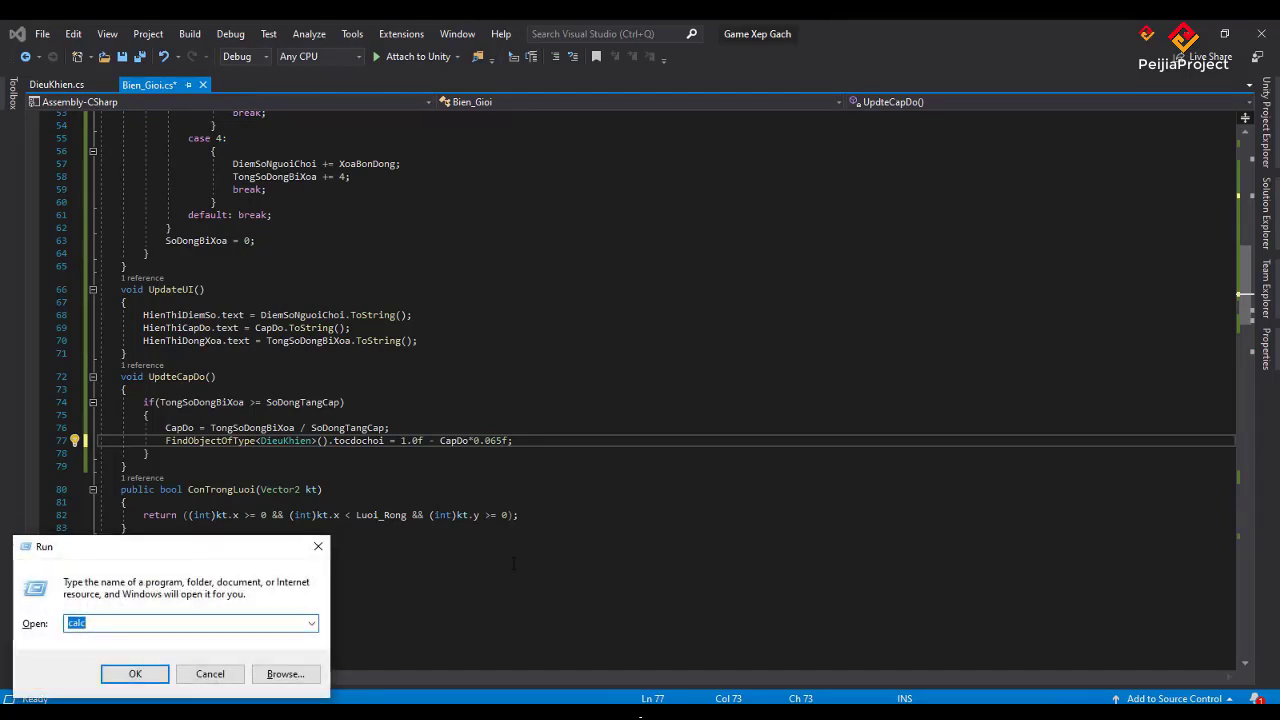
{"action": "left_click", "coordinate": [140, 676]}
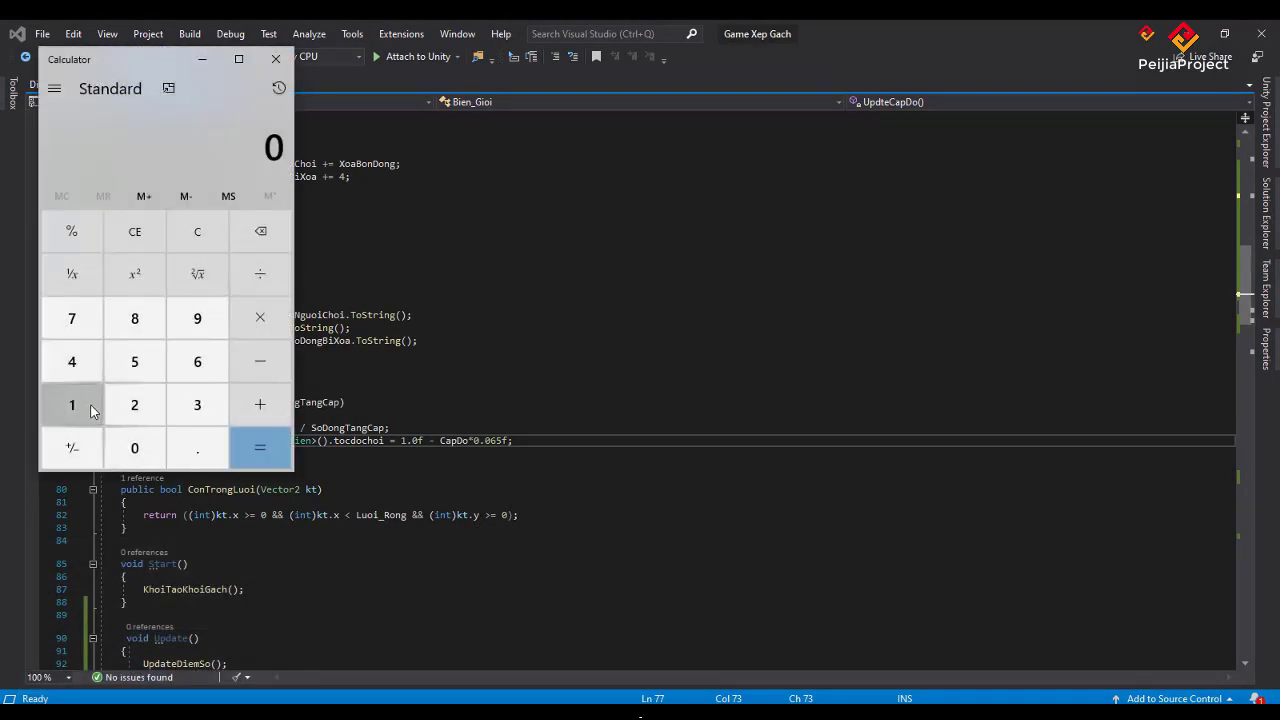
{"action": "left_click", "coordinate": [82, 411]}
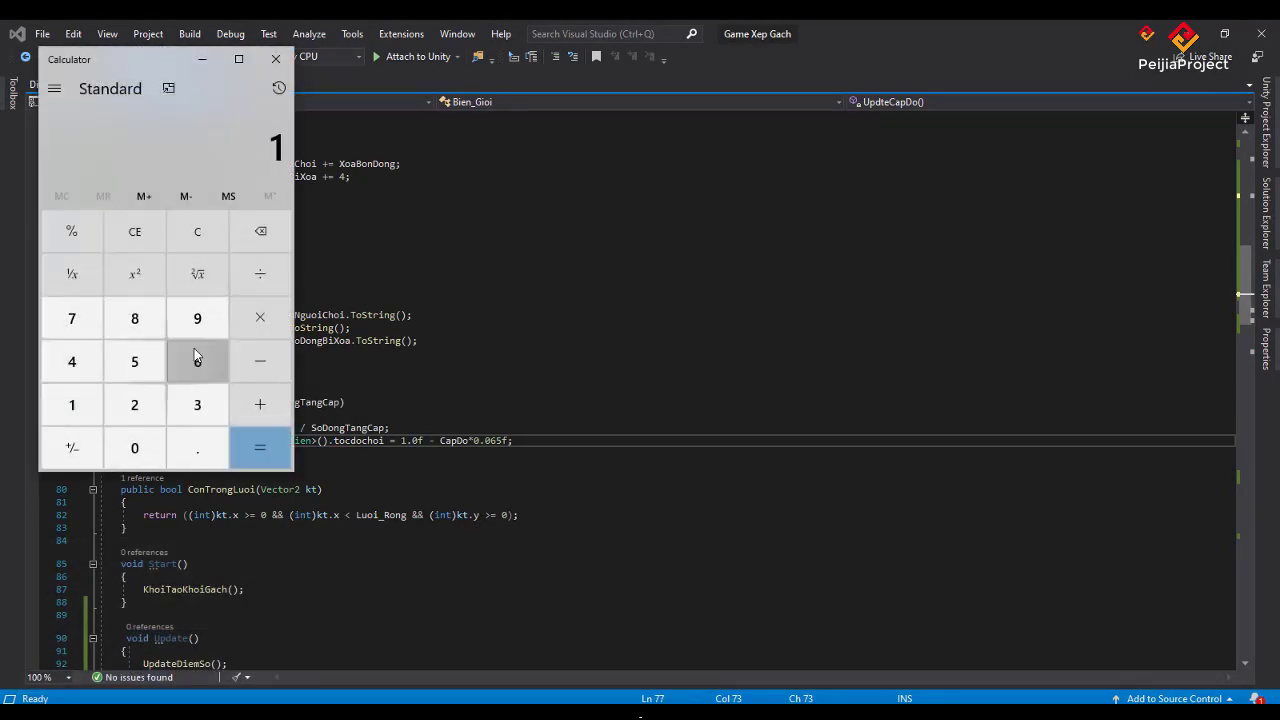
{"action": "left_click", "coordinate": [266, 282]}
{"action": "left_click", "coordinate": [80, 400]}
{"action": "left_click", "coordinate": [72, 362]}
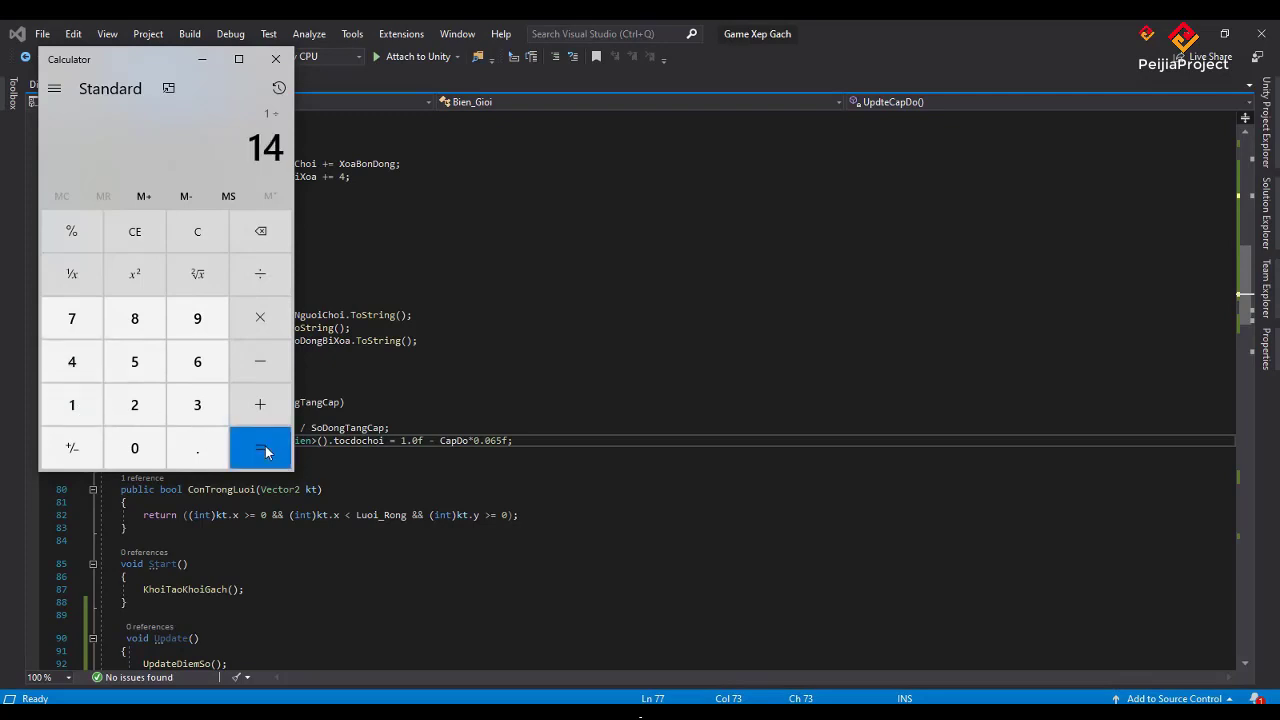
{"action": "left_click", "coordinate": [264, 450]}
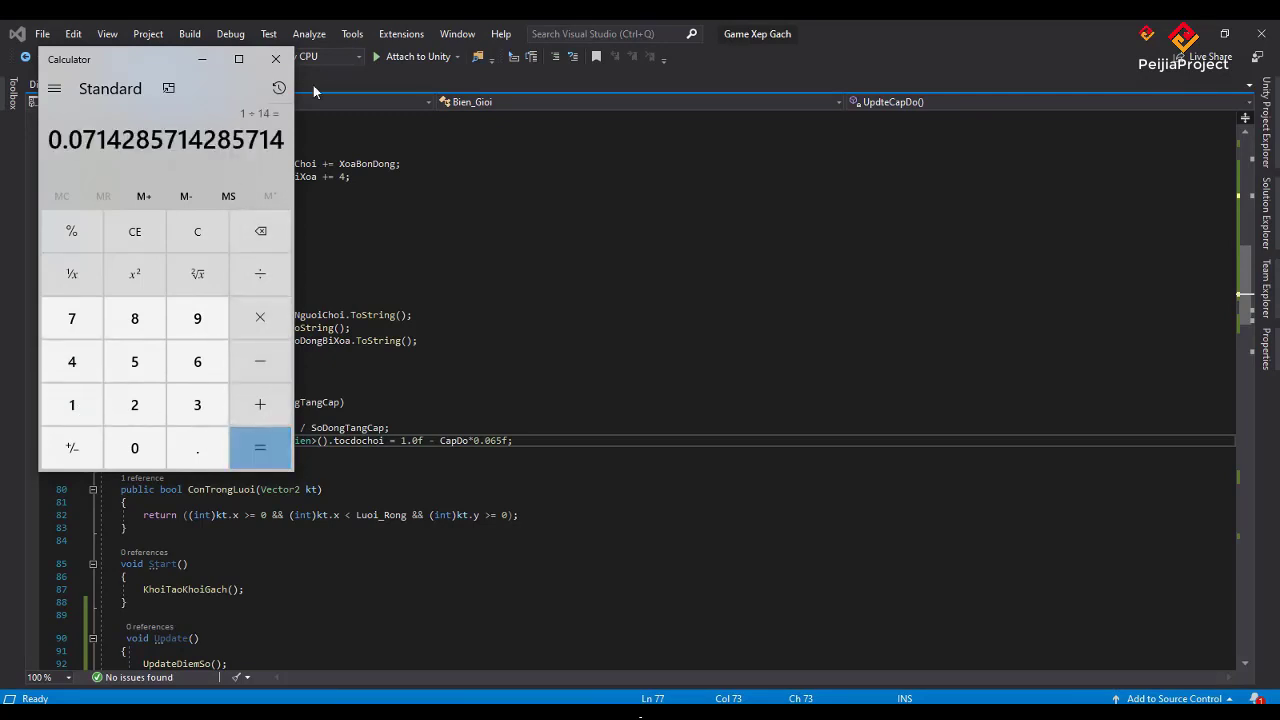
{"action": "left_click", "coordinate": [276, 59]}
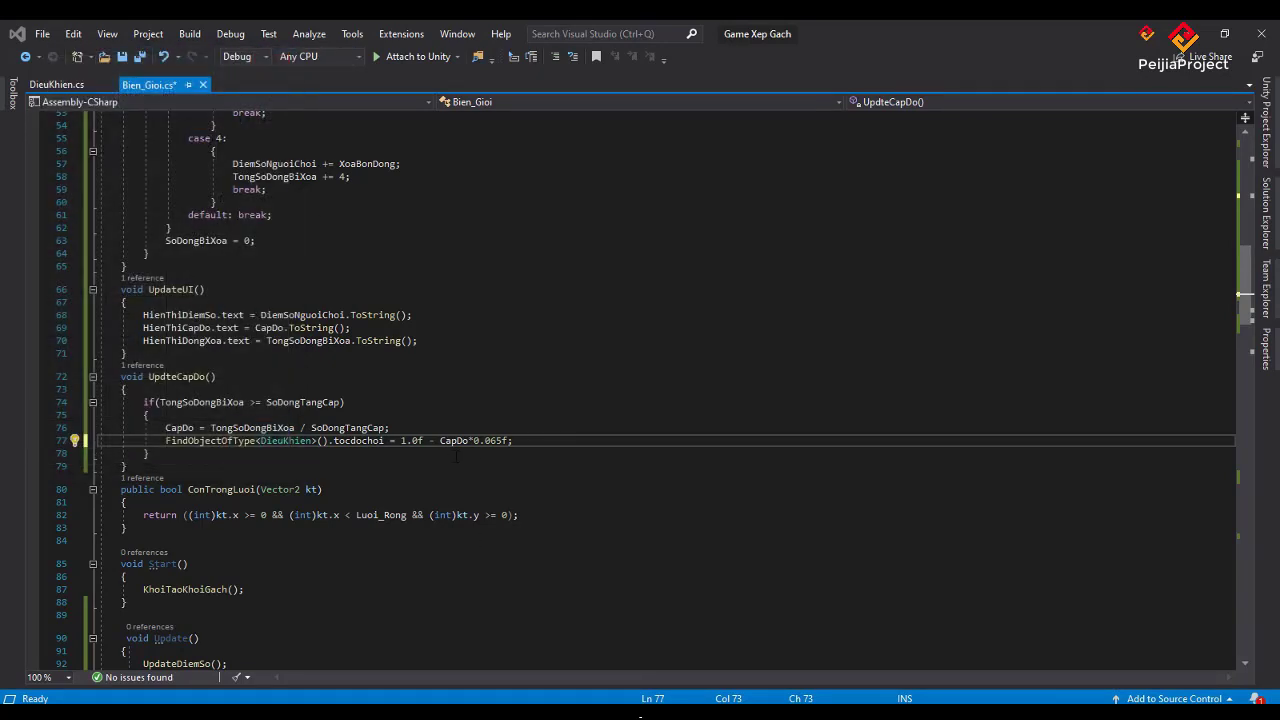
- Change the line 77 multiplier from 0.065f to 0.07f and save Bien_Gioi.cs
{"action": "left_click", "coordinate": [489, 442]}
{"action": "key", "text": "Delete"}
{"action": "key", "text": "Delete"}
{"action": "type", "text": "7"}
{"action": "key", "text": "ctrl+s"}
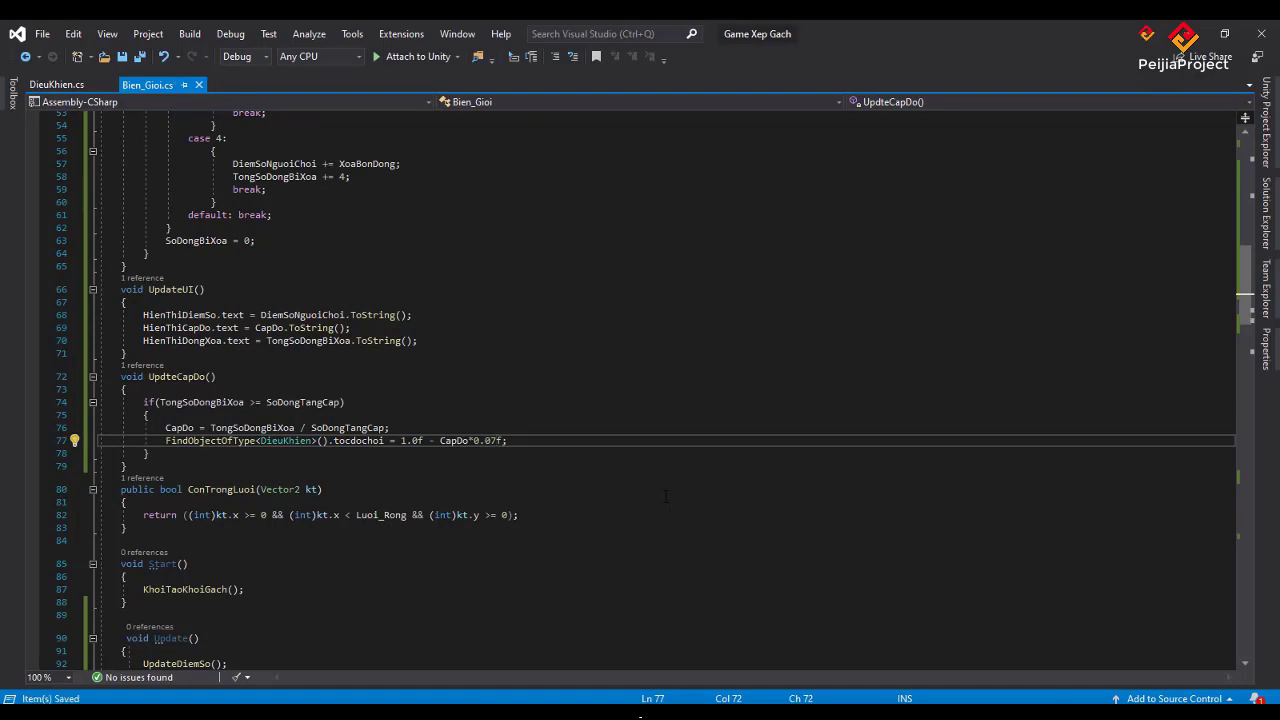
{"action": "key", "text": "Up"}
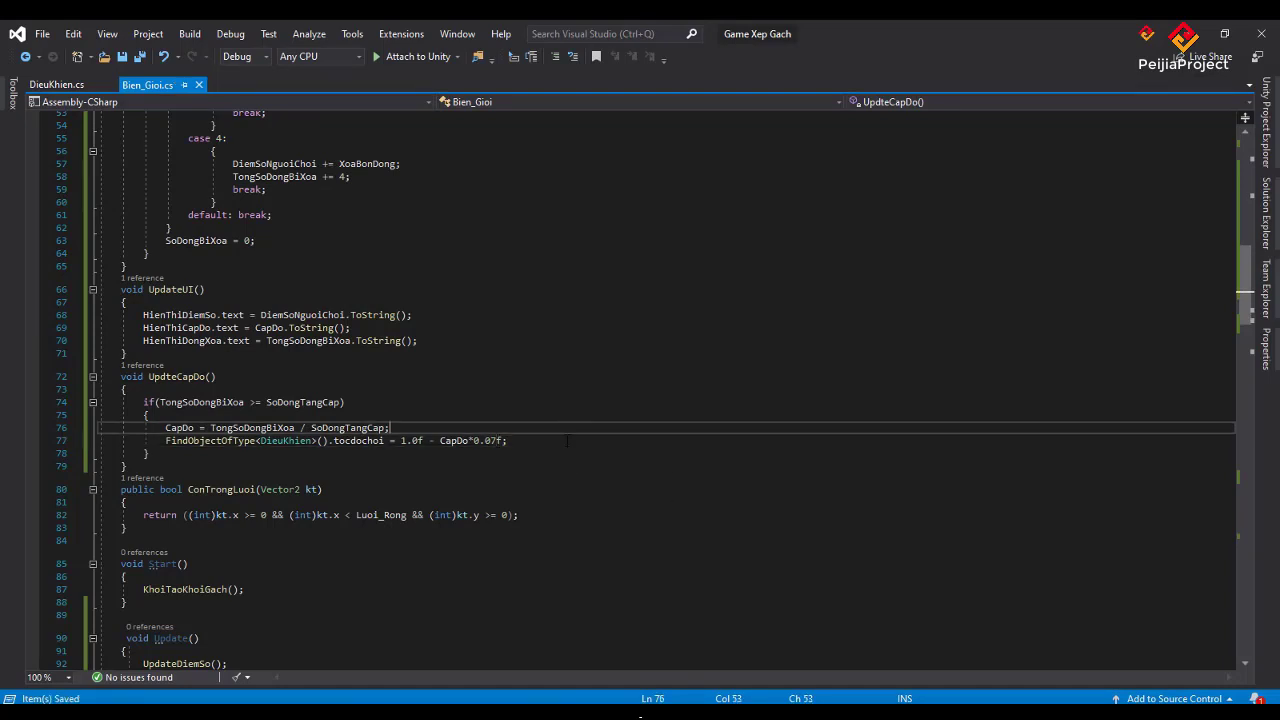
{"action": "left_click", "coordinate": [561, 442]}
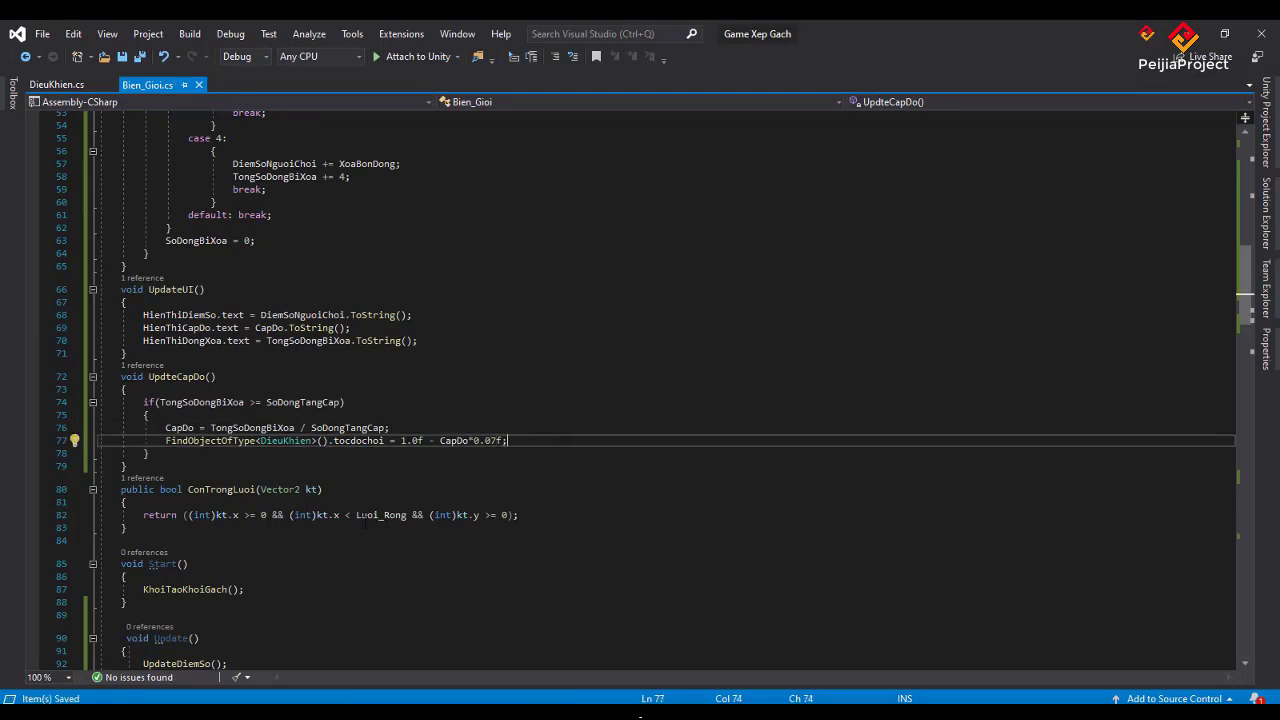
{"action": "scroll", "coordinate": [346, 500], "scroll_direction": "down", "scroll_amount": 1}
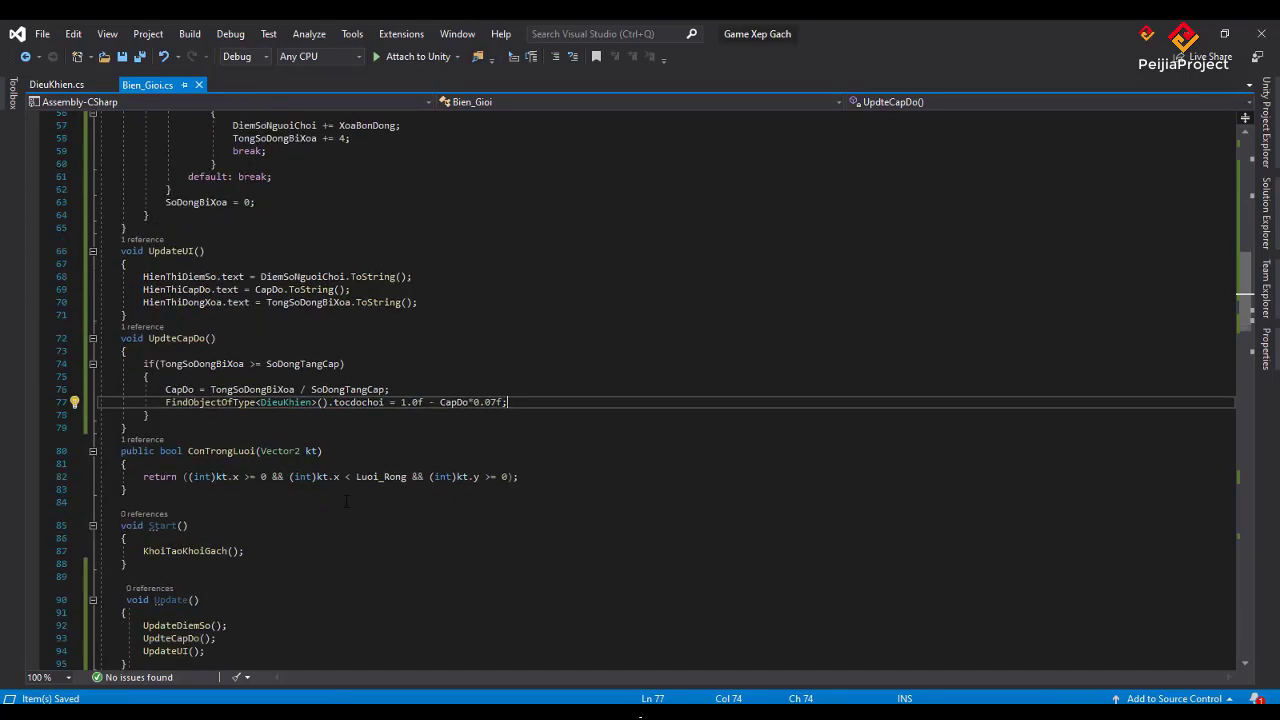